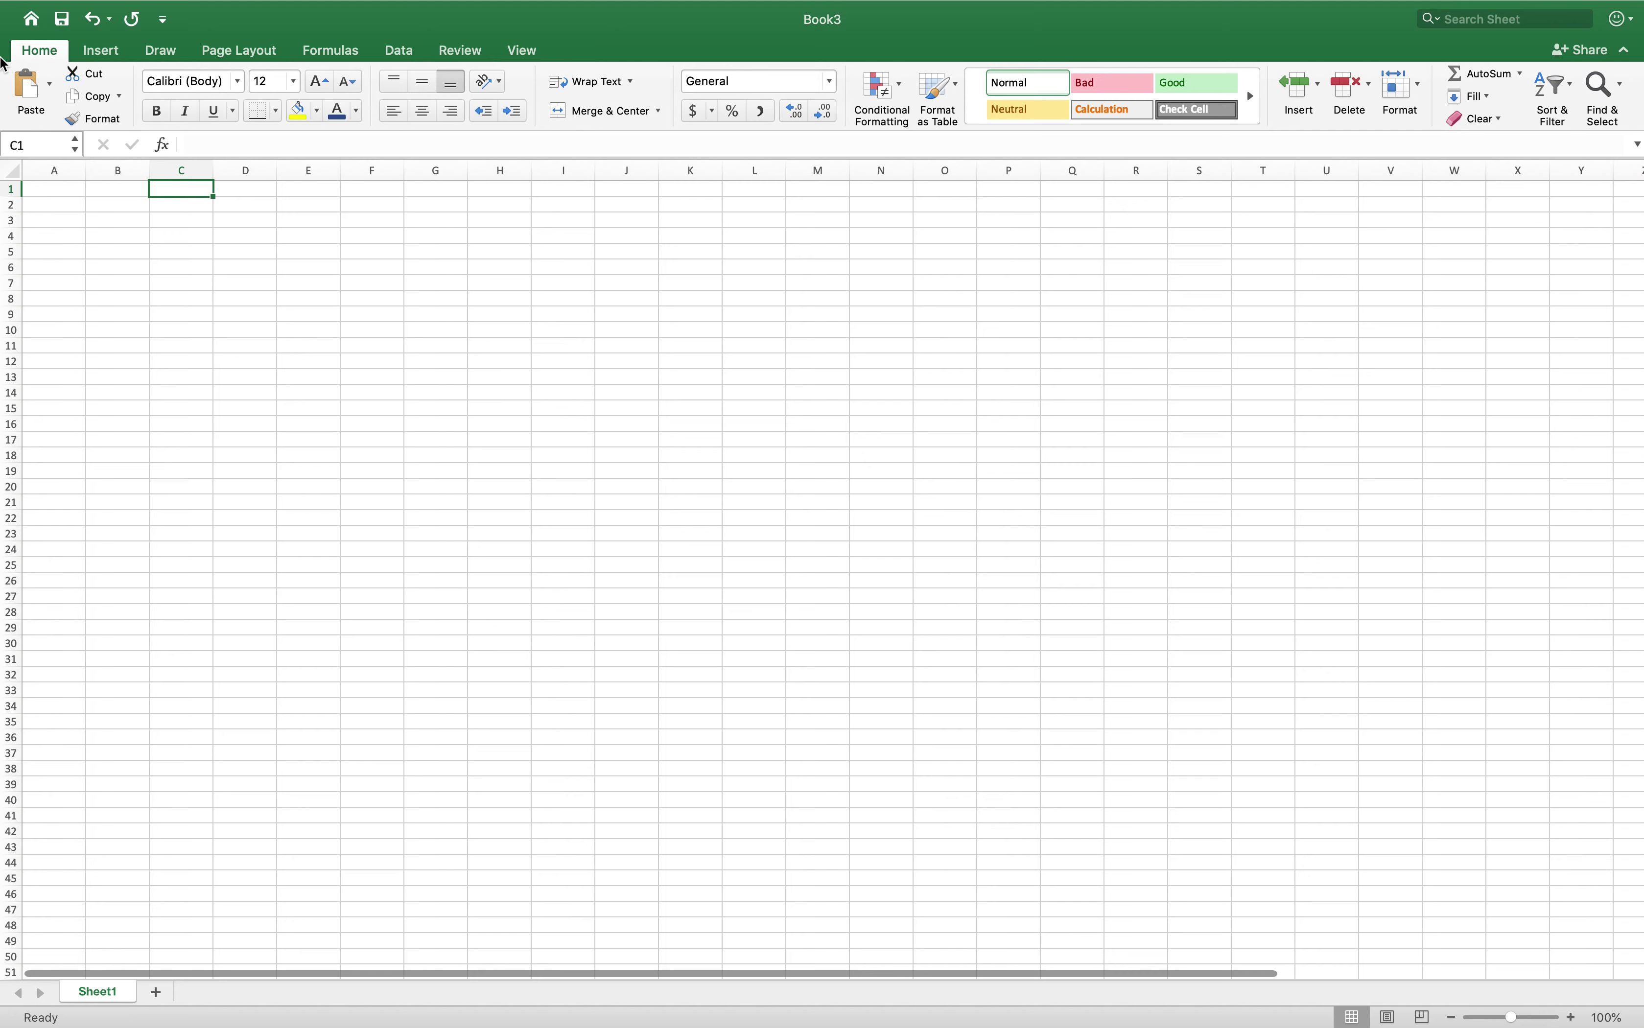
- Enter the title "CI and Hypothesis Test Calculator: Proportion!" in cell C1
{"action": "type", "text": "Cl and "}
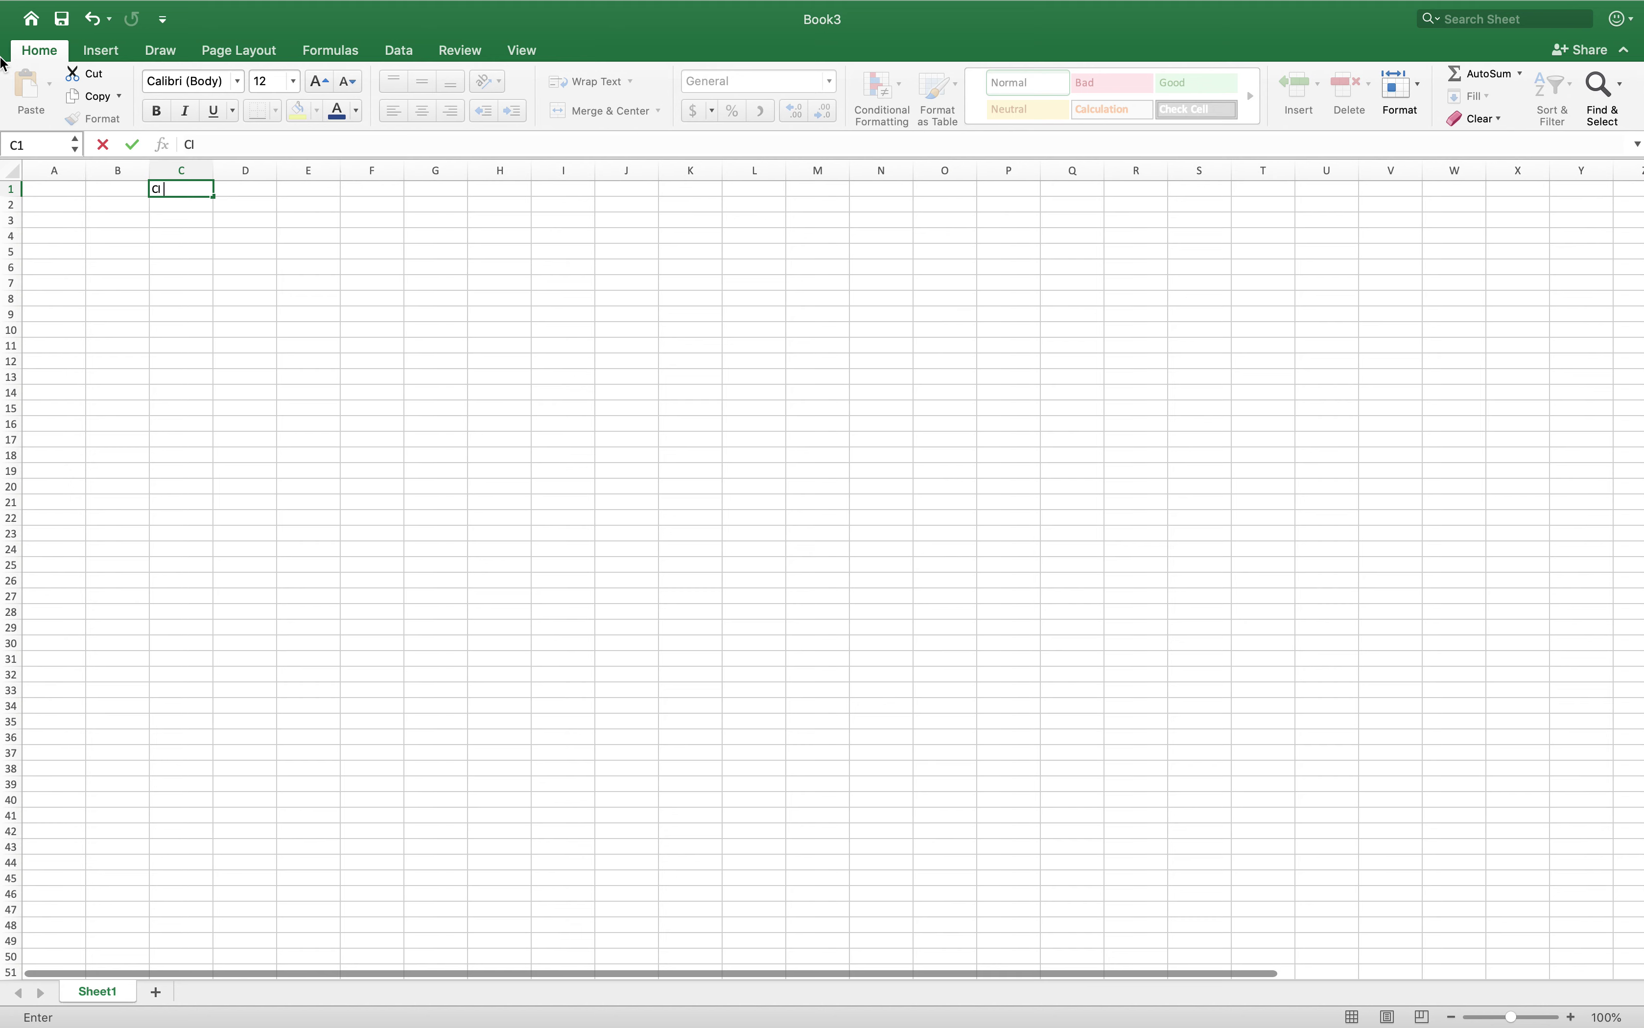
{"action": "type", "text": "Hypothesi"}
{"action": "type", "text": "s Tes"}
{"action": "type", "text": "ting"}
{"action": "key", "text": "BackSpace"}
{"action": "key", "text": "BackSpace"}
{"action": "key", "text": "BackSpace"}
{"action": "type", "text": "Calculator: Pr"}
{"action": "key", "text": "BackSpace"}
{"action": "type", "text": "rop"}
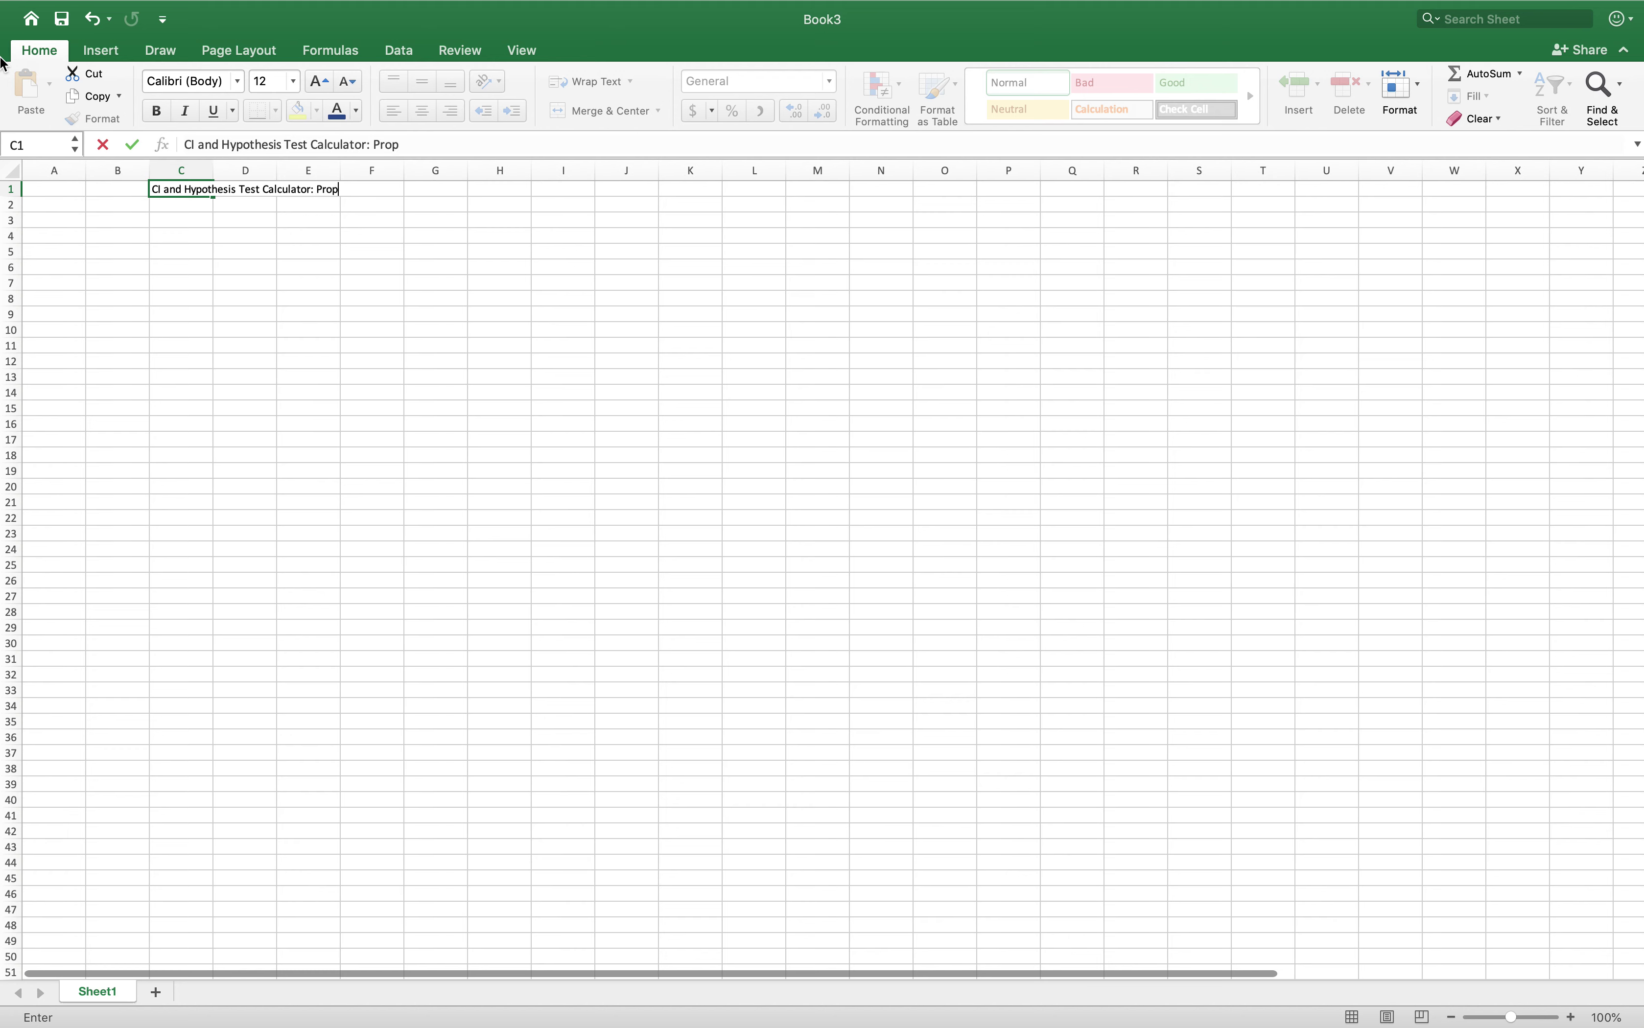
{"action": "type", "text": "ortion!"}
{"action": "left_click", "coordinate": [225, 267]}
- Format the title in C1 as bold, 26-point, dark blue text
{"action": "left_click", "coordinate": [202, 194]}
{"action": "left_click", "coordinate": [157, 111]}
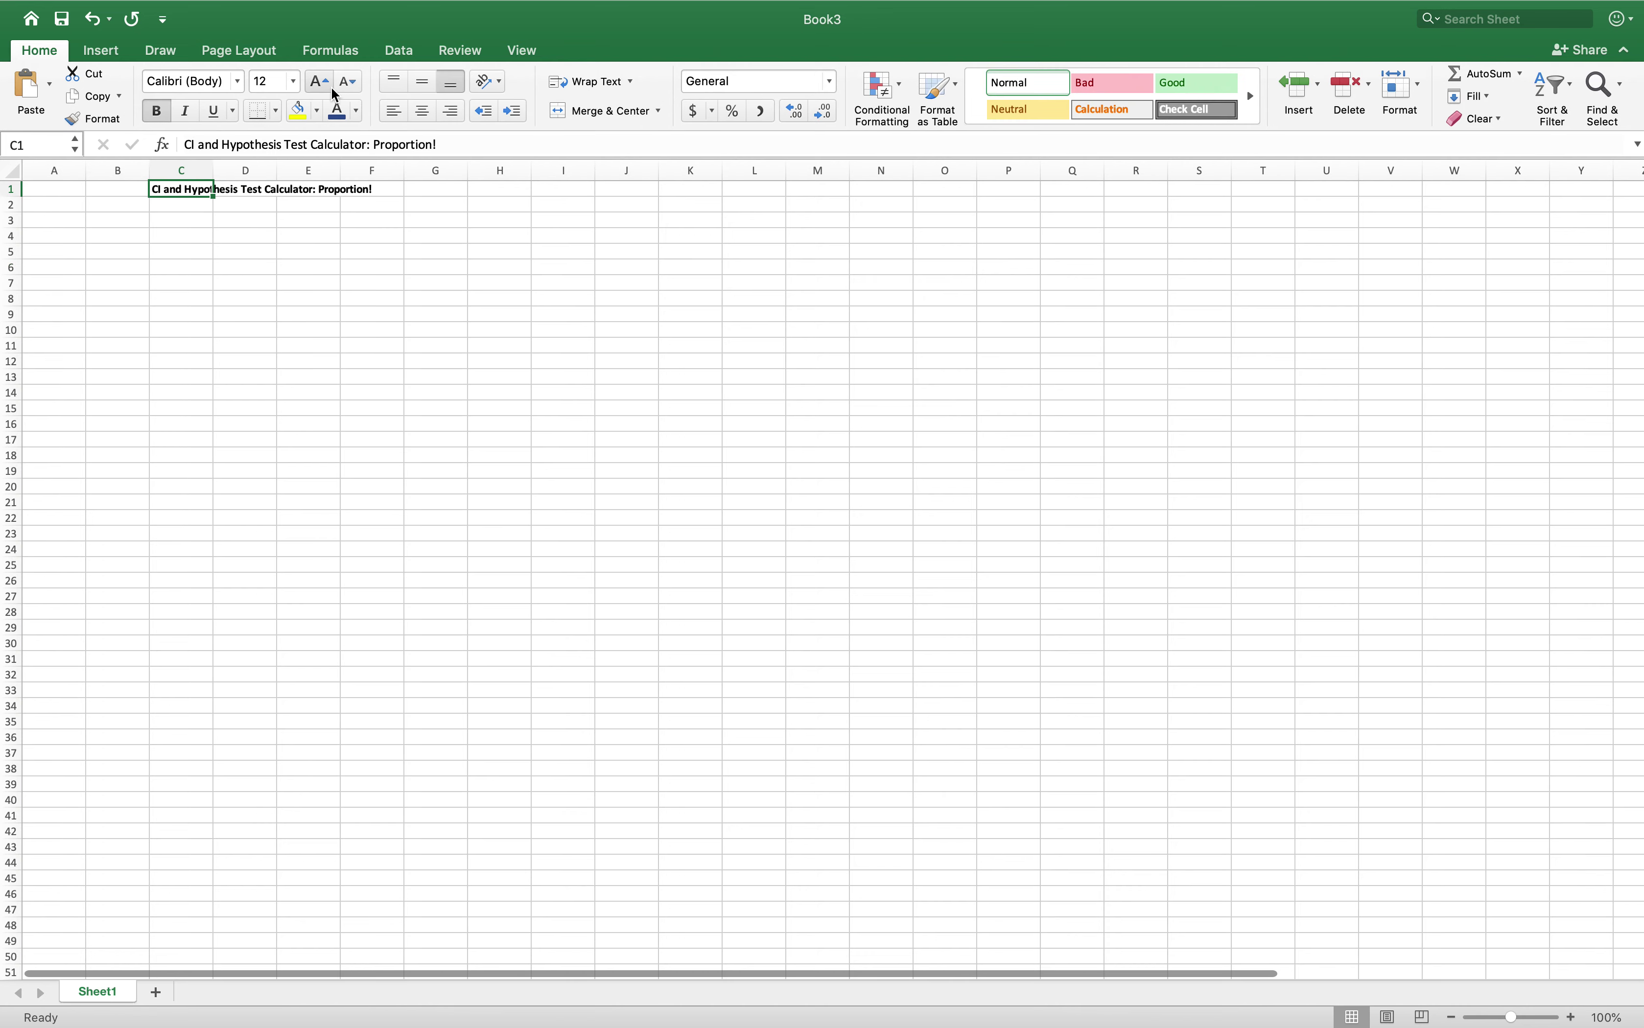
{"action": "left_click", "coordinate": [322, 82]}
{"action": "left_click", "coordinate": [322, 82]}
{"action": "left_click", "coordinate": [322, 82]}
{"action": "left_click", "coordinate": [323, 82]}
{"action": "left_click", "coordinate": [322, 82]}
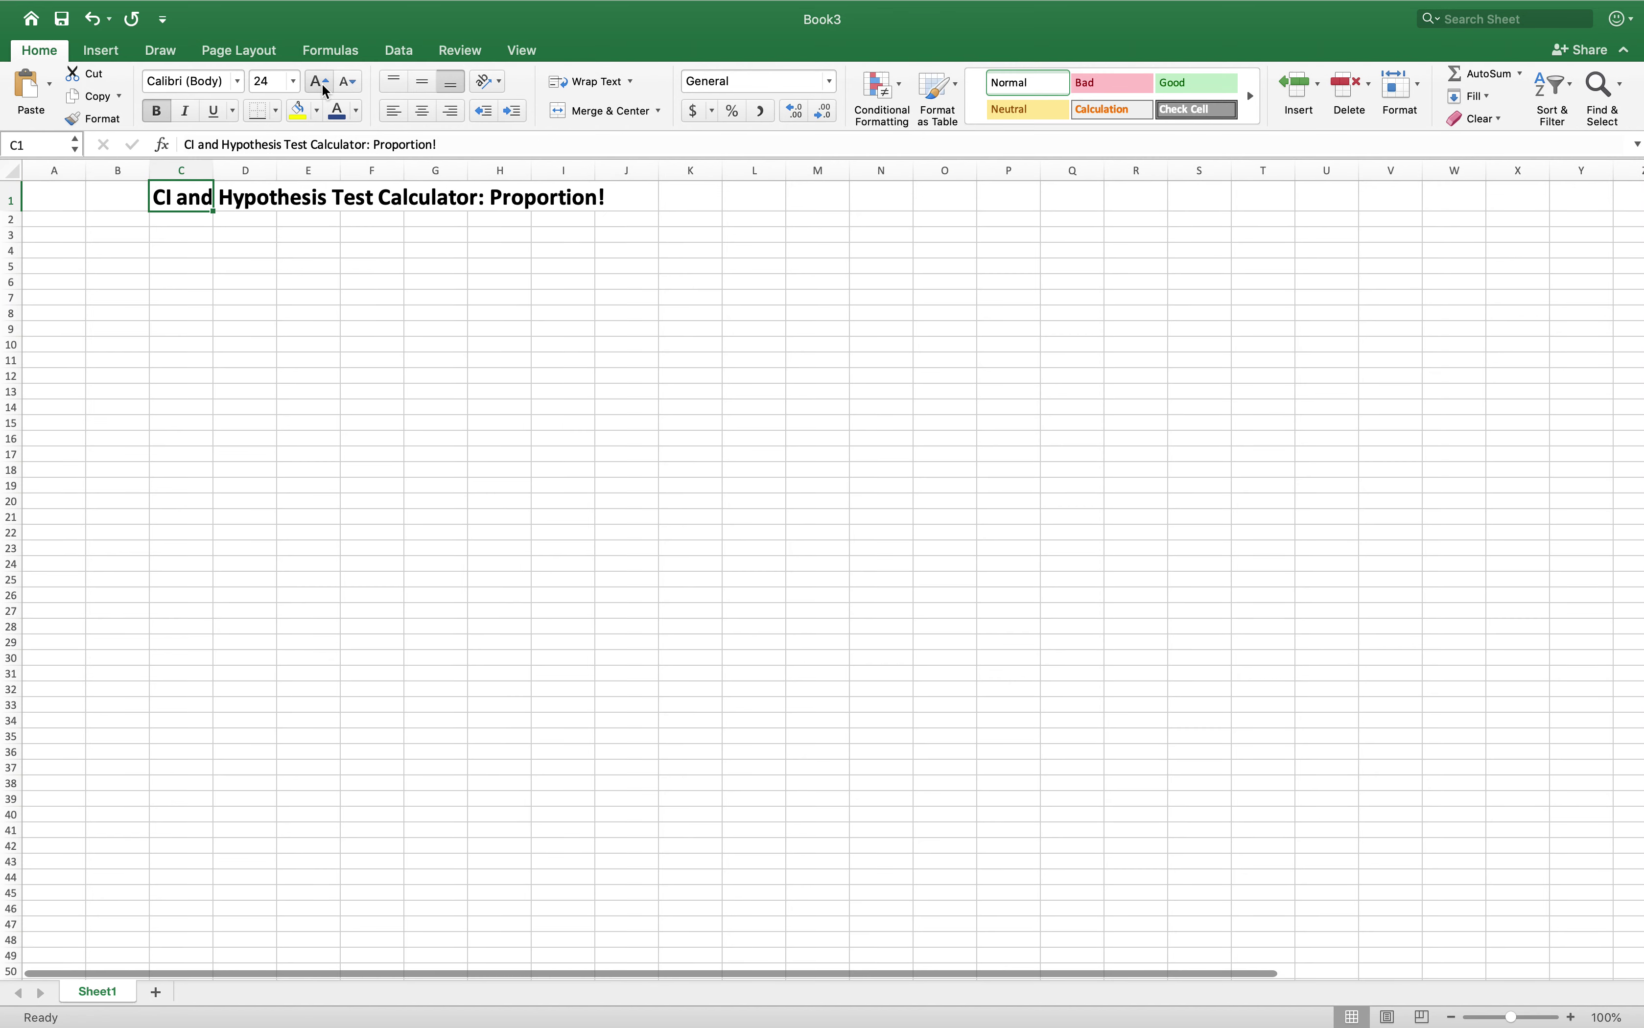
{"action": "left_click", "coordinate": [323, 84]}
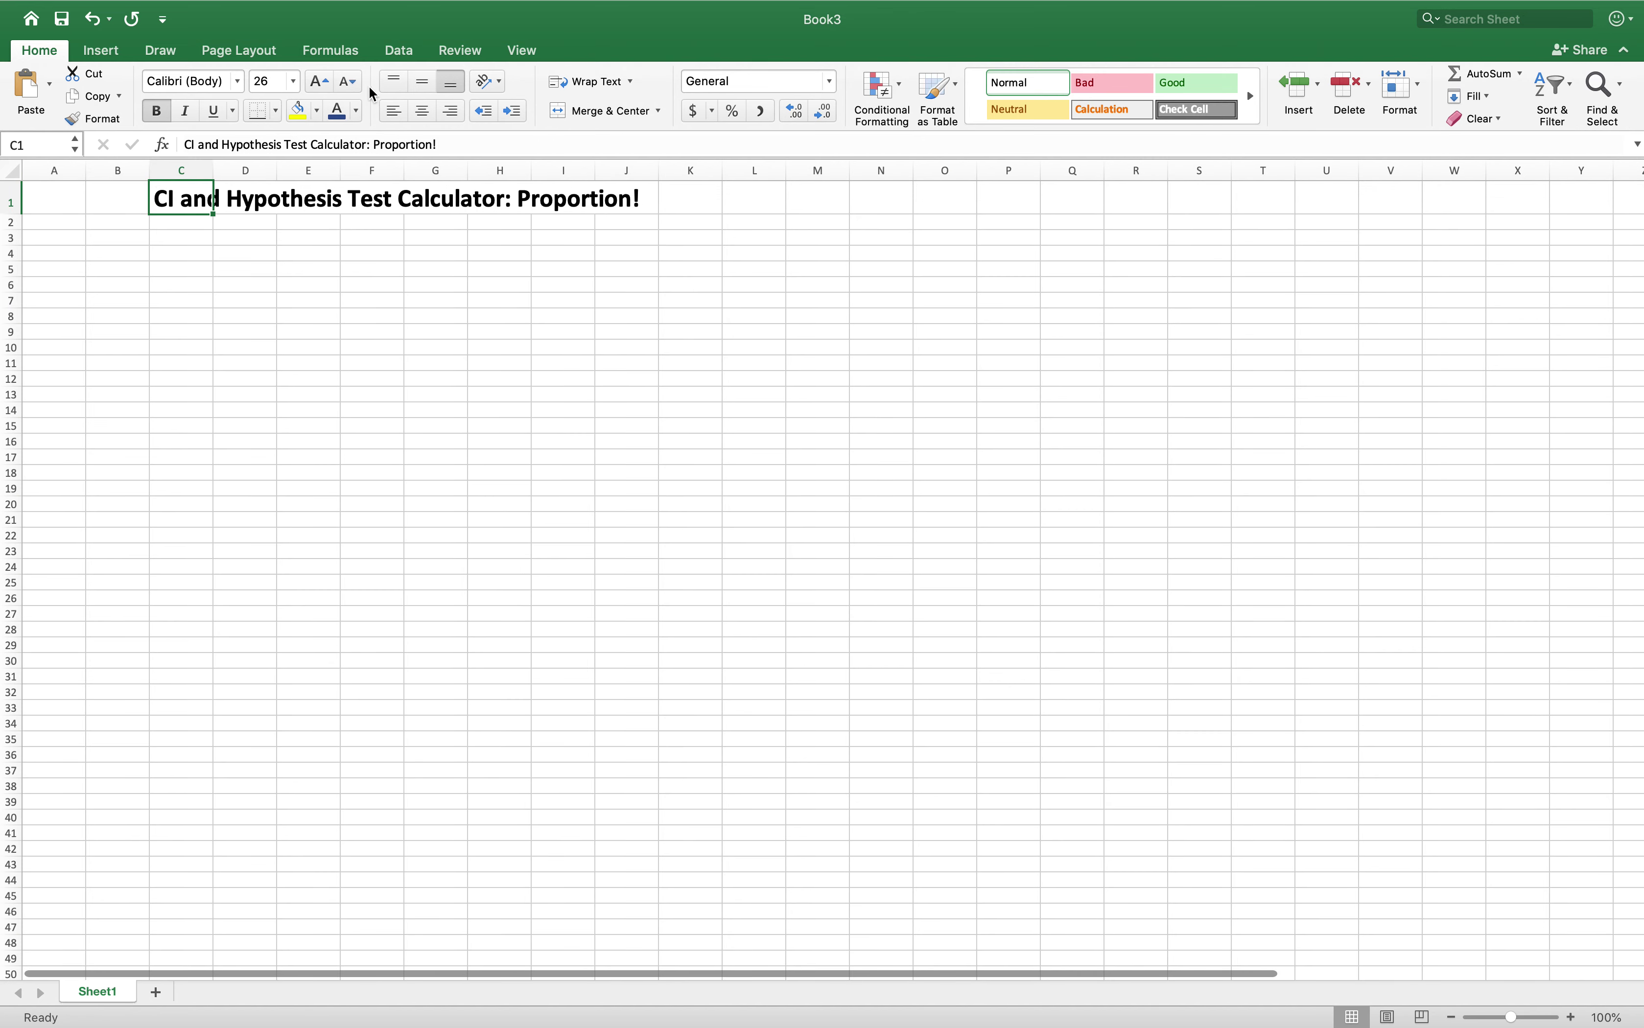
{"action": "left_click", "coordinate": [339, 112]}
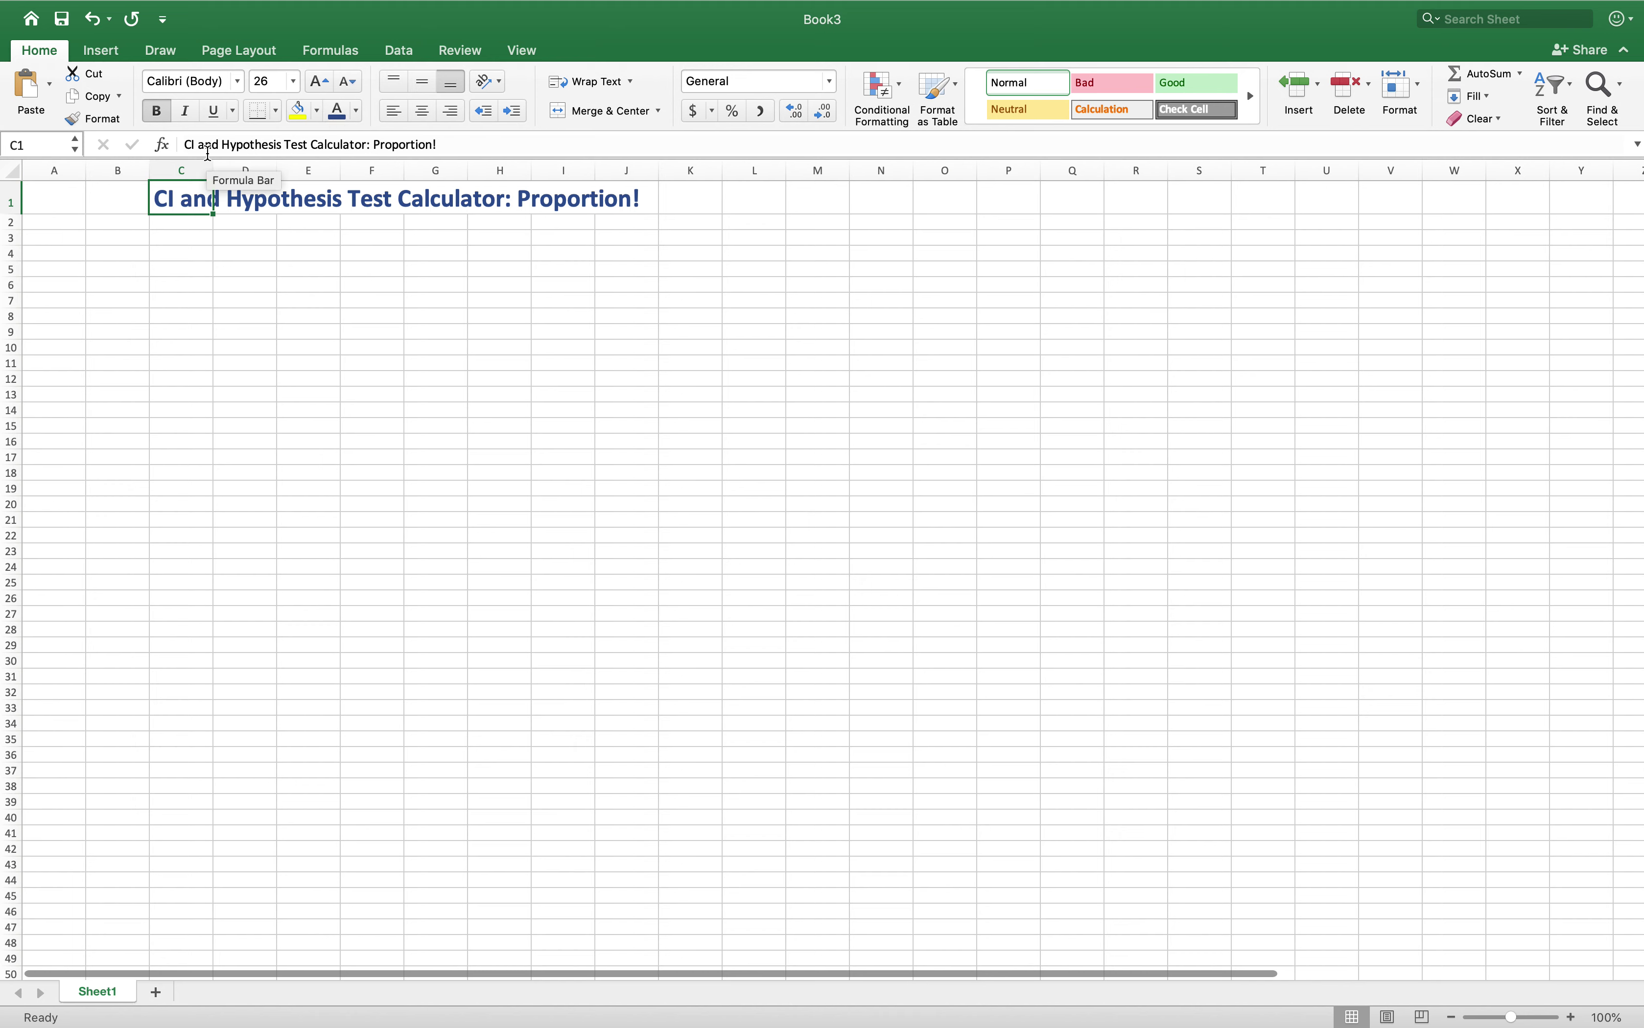
- Apply a thick solid outline border around the range C3:G3
{"action": "left_click", "coordinate": [101, 241]}
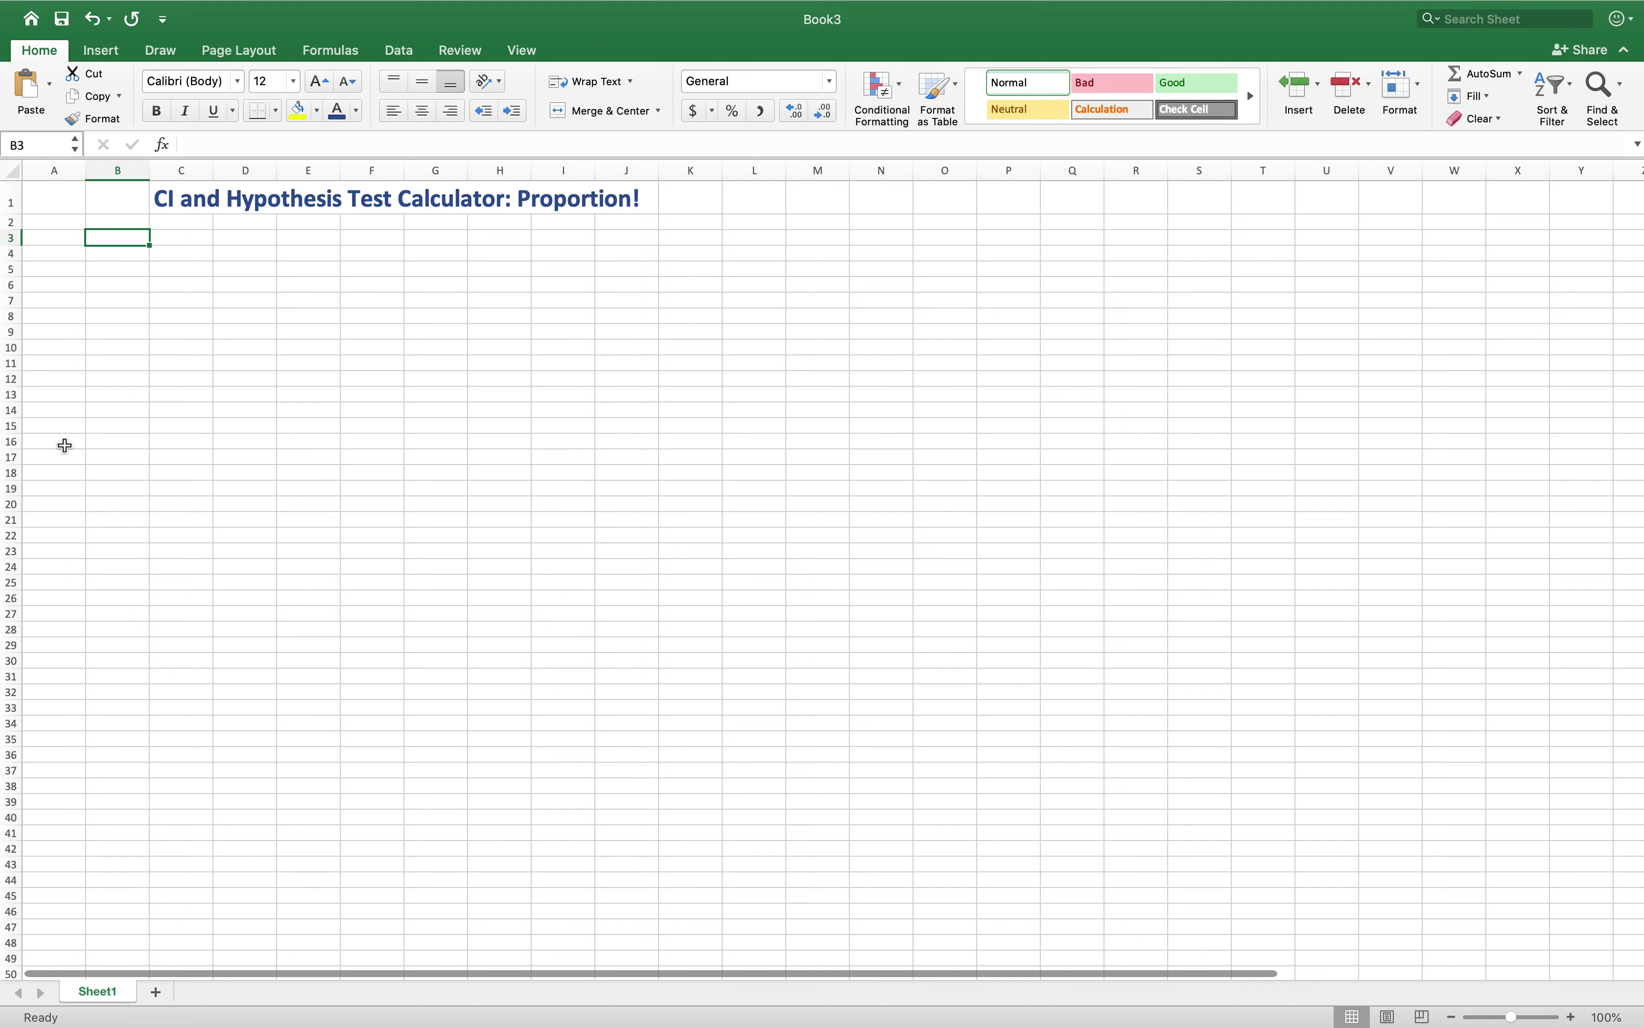
{"action": "key", "text": "Left"}
{"action": "key", "text": "Up"}
{"action": "key", "text": "Right"}
{"action": "key", "text": "Right"}
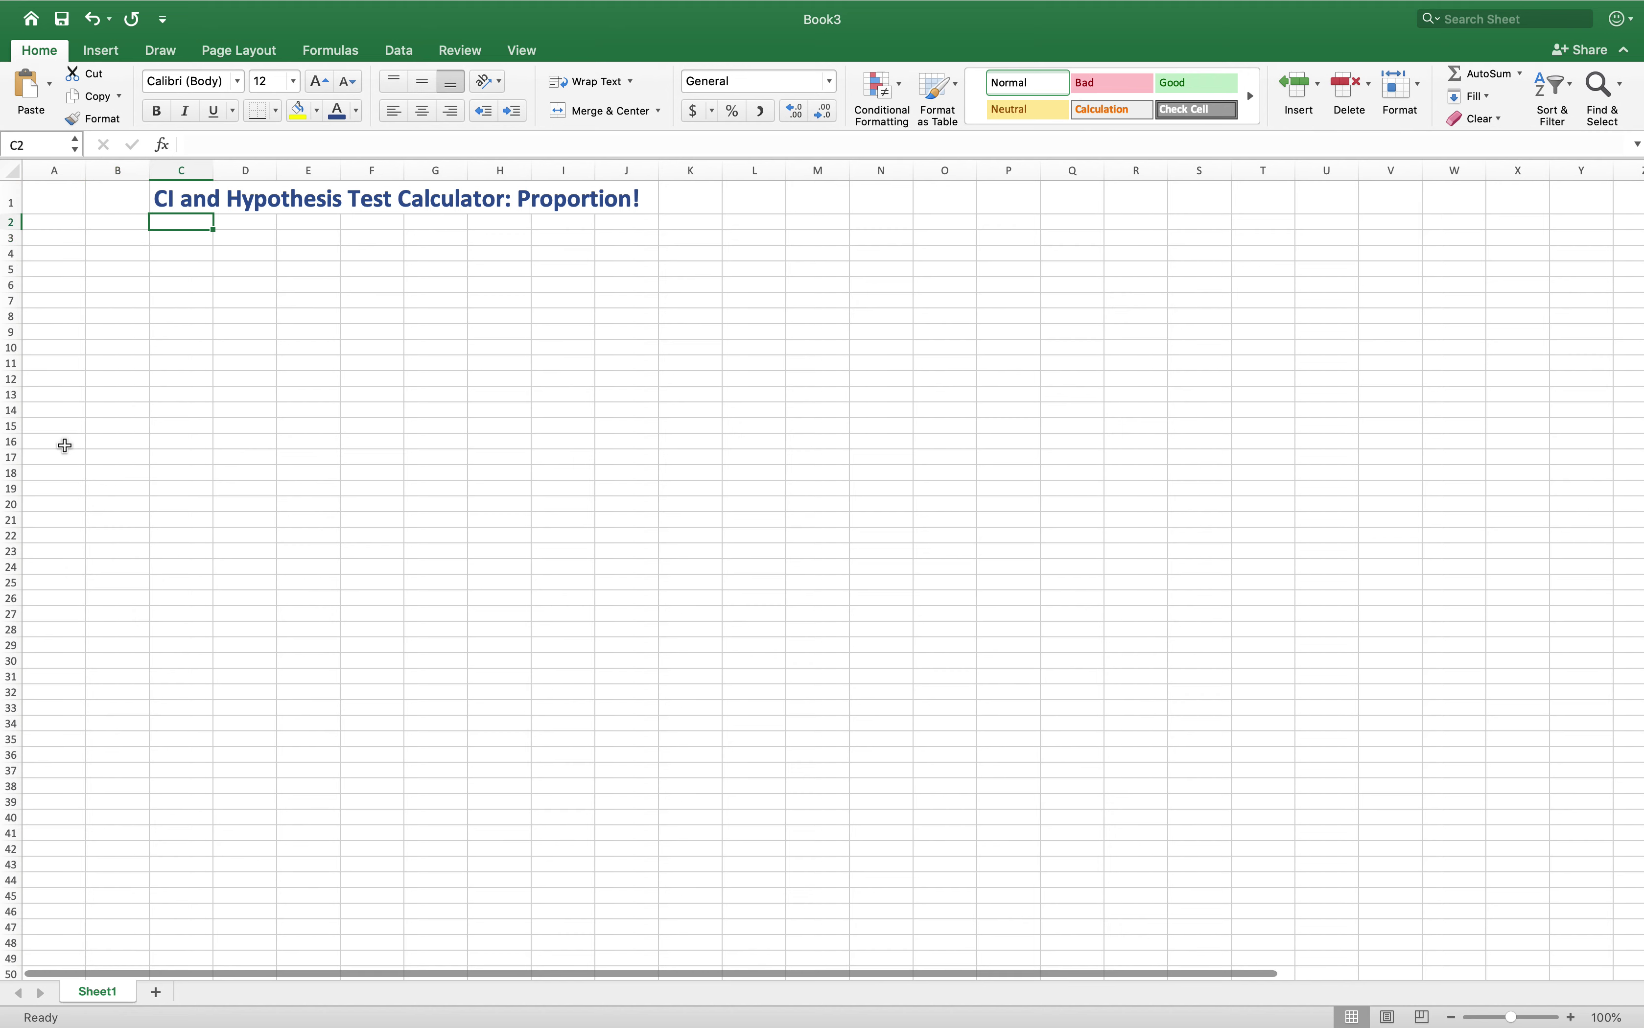
{"action": "key", "text": "Down"}
{"action": "key", "text": "shift+Right"}
{"action": "key", "text": "shift+Right"}
{"action": "key", "text": "shift+Right"}
{"action": "key", "text": "shift+Right"}
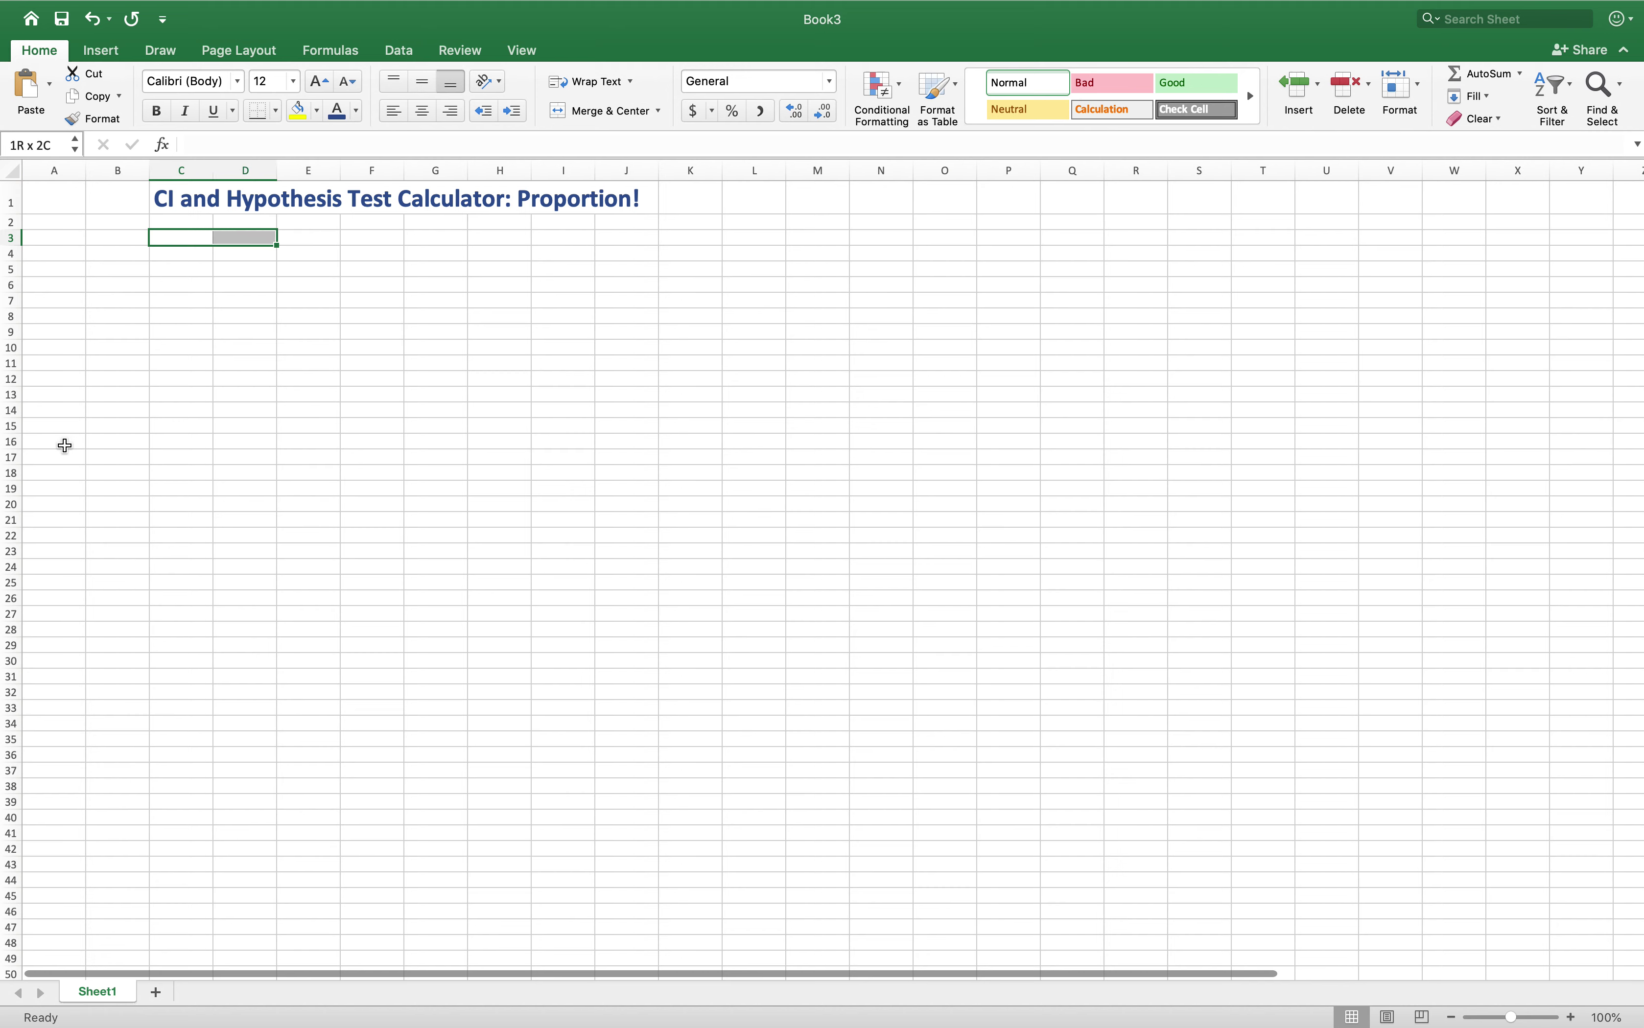
{"action": "right_click", "coordinate": [290, 241]}
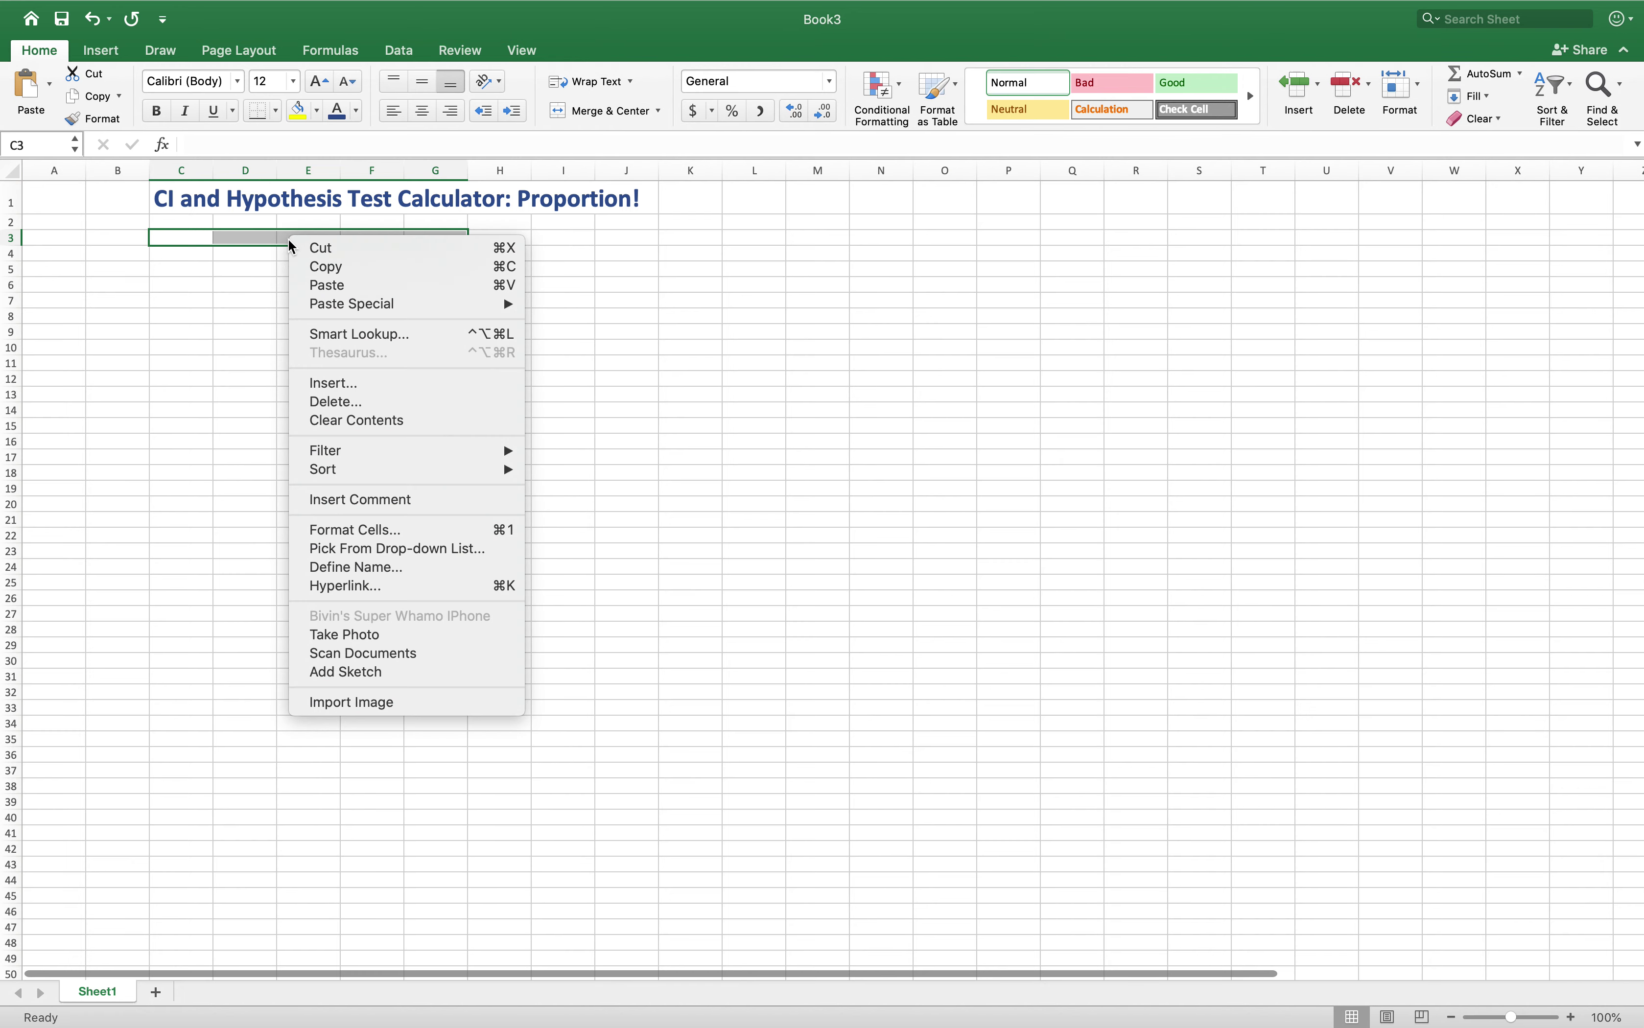
{"action": "left_click", "coordinate": [392, 534]}
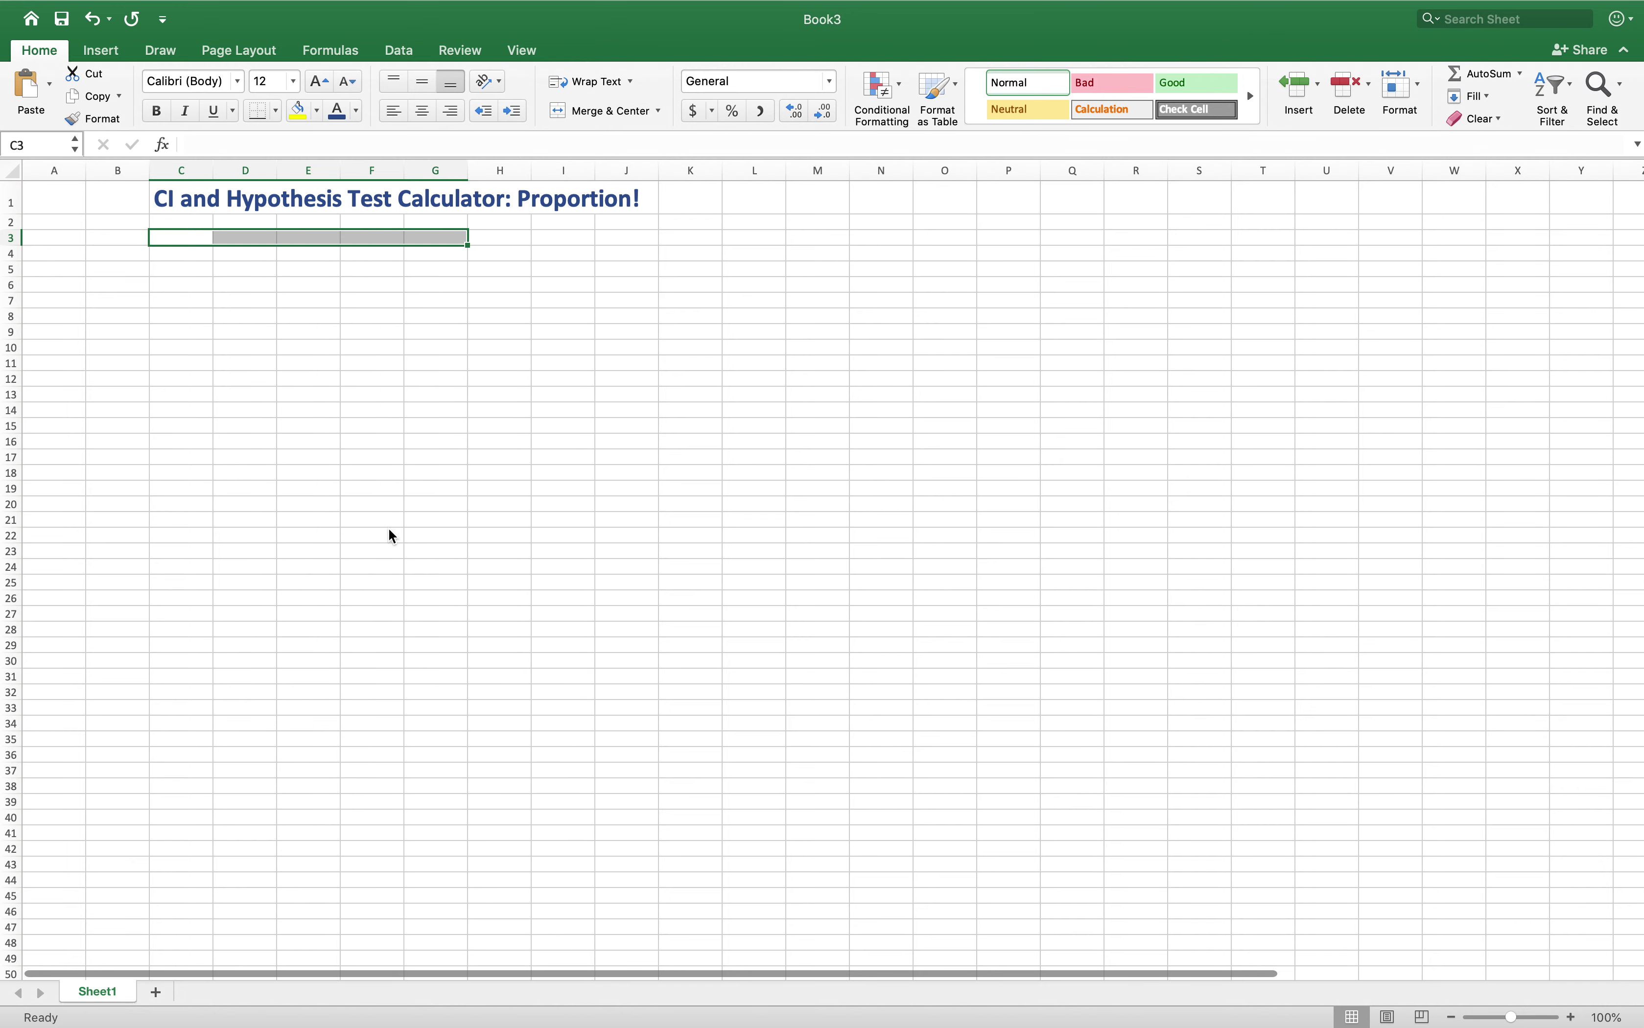
{"action": "left_click", "coordinate": [293, 477]}
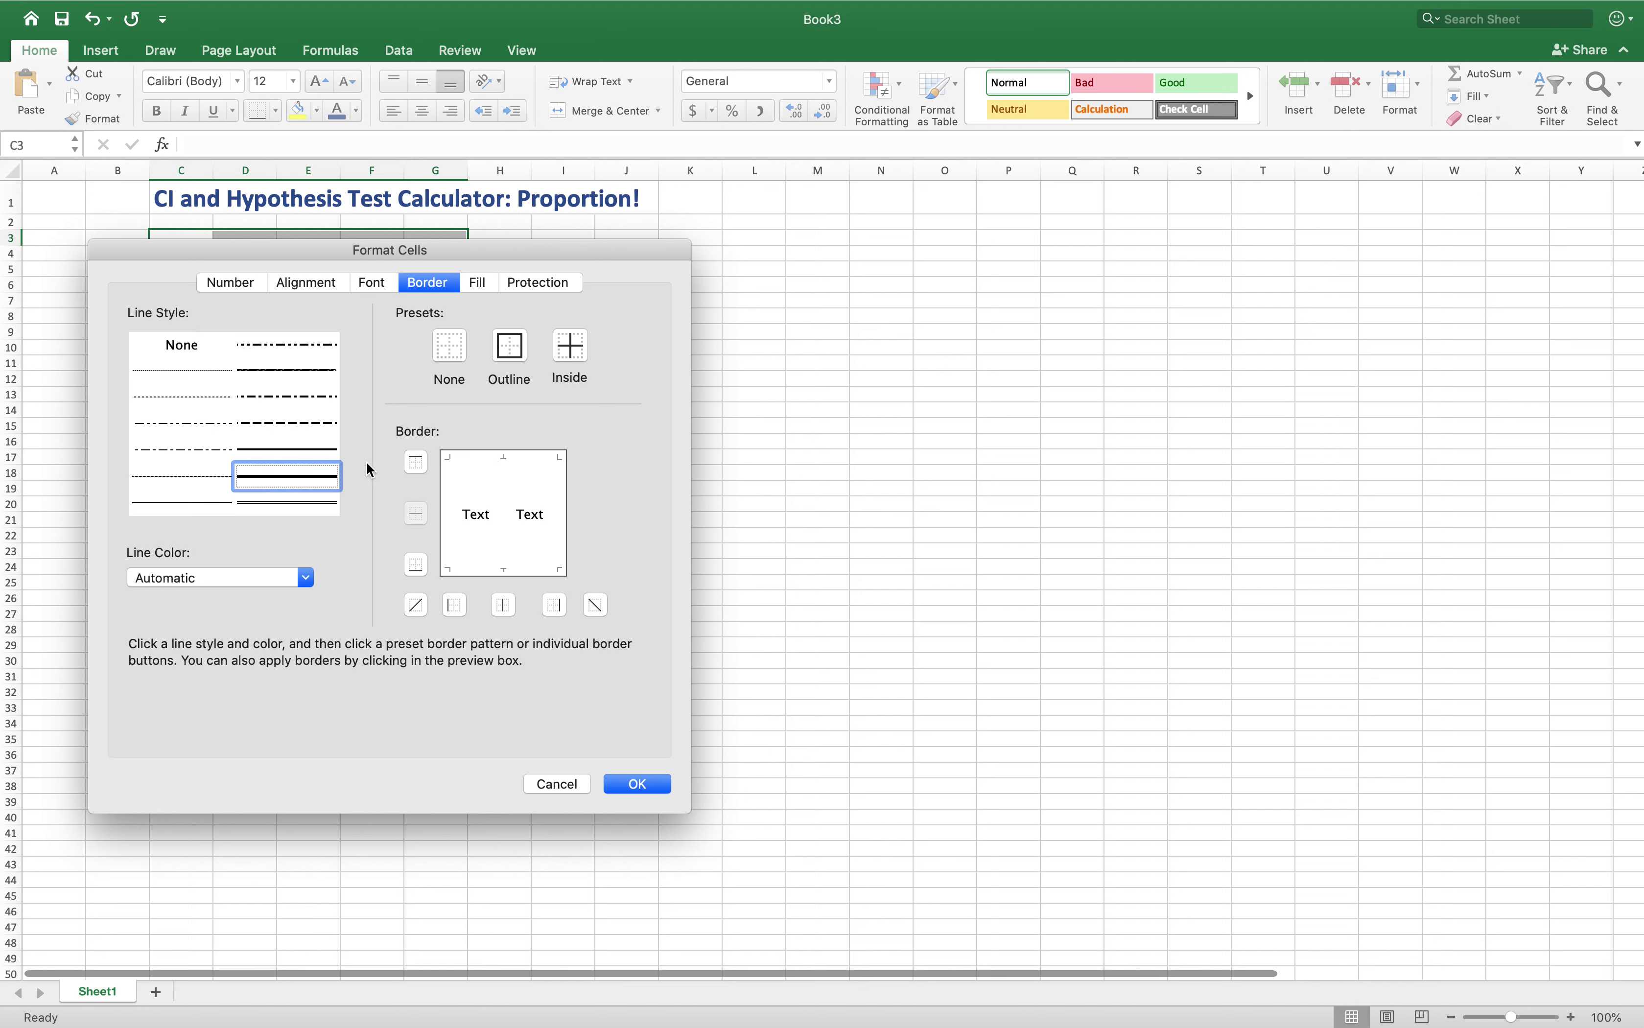
{"action": "left_click", "coordinate": [501, 363]}
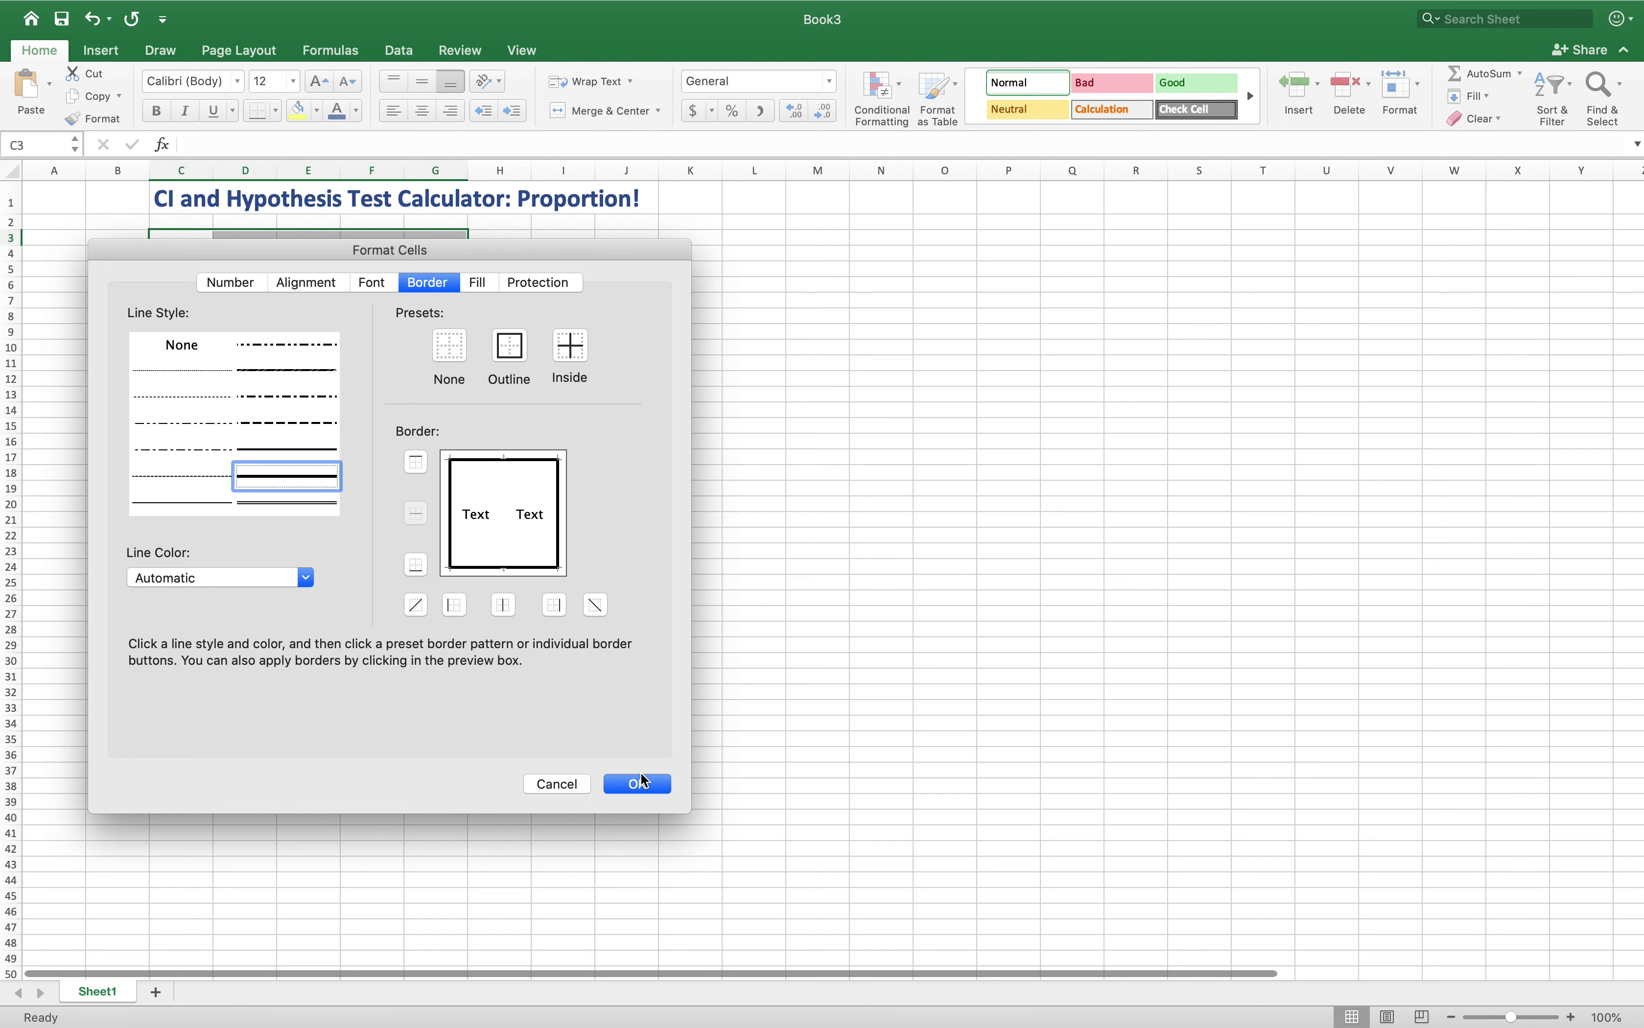
{"action": "left_click", "coordinate": [645, 792]}
{"action": "left_click", "coordinate": [554, 275]}
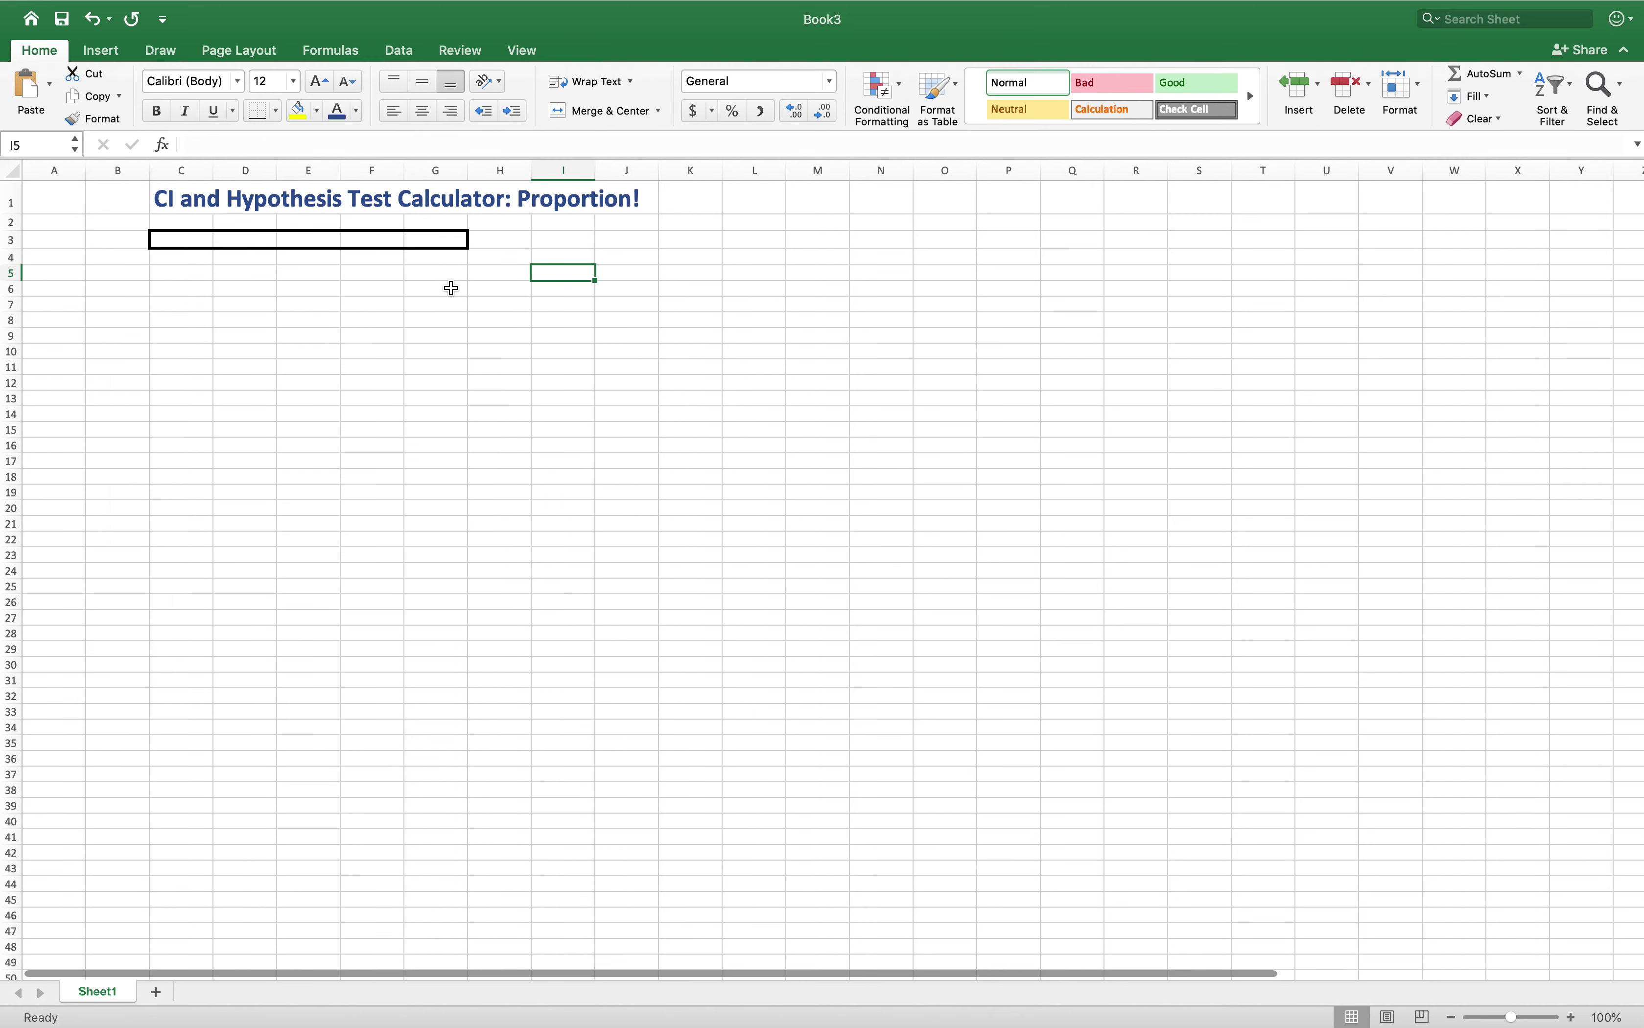
- Enter the labels "Data" in C3, "X" in D3 and "n" in F3
{"action": "left_click", "coordinate": [182, 238]}
{"action": "type", "text": "Data"}
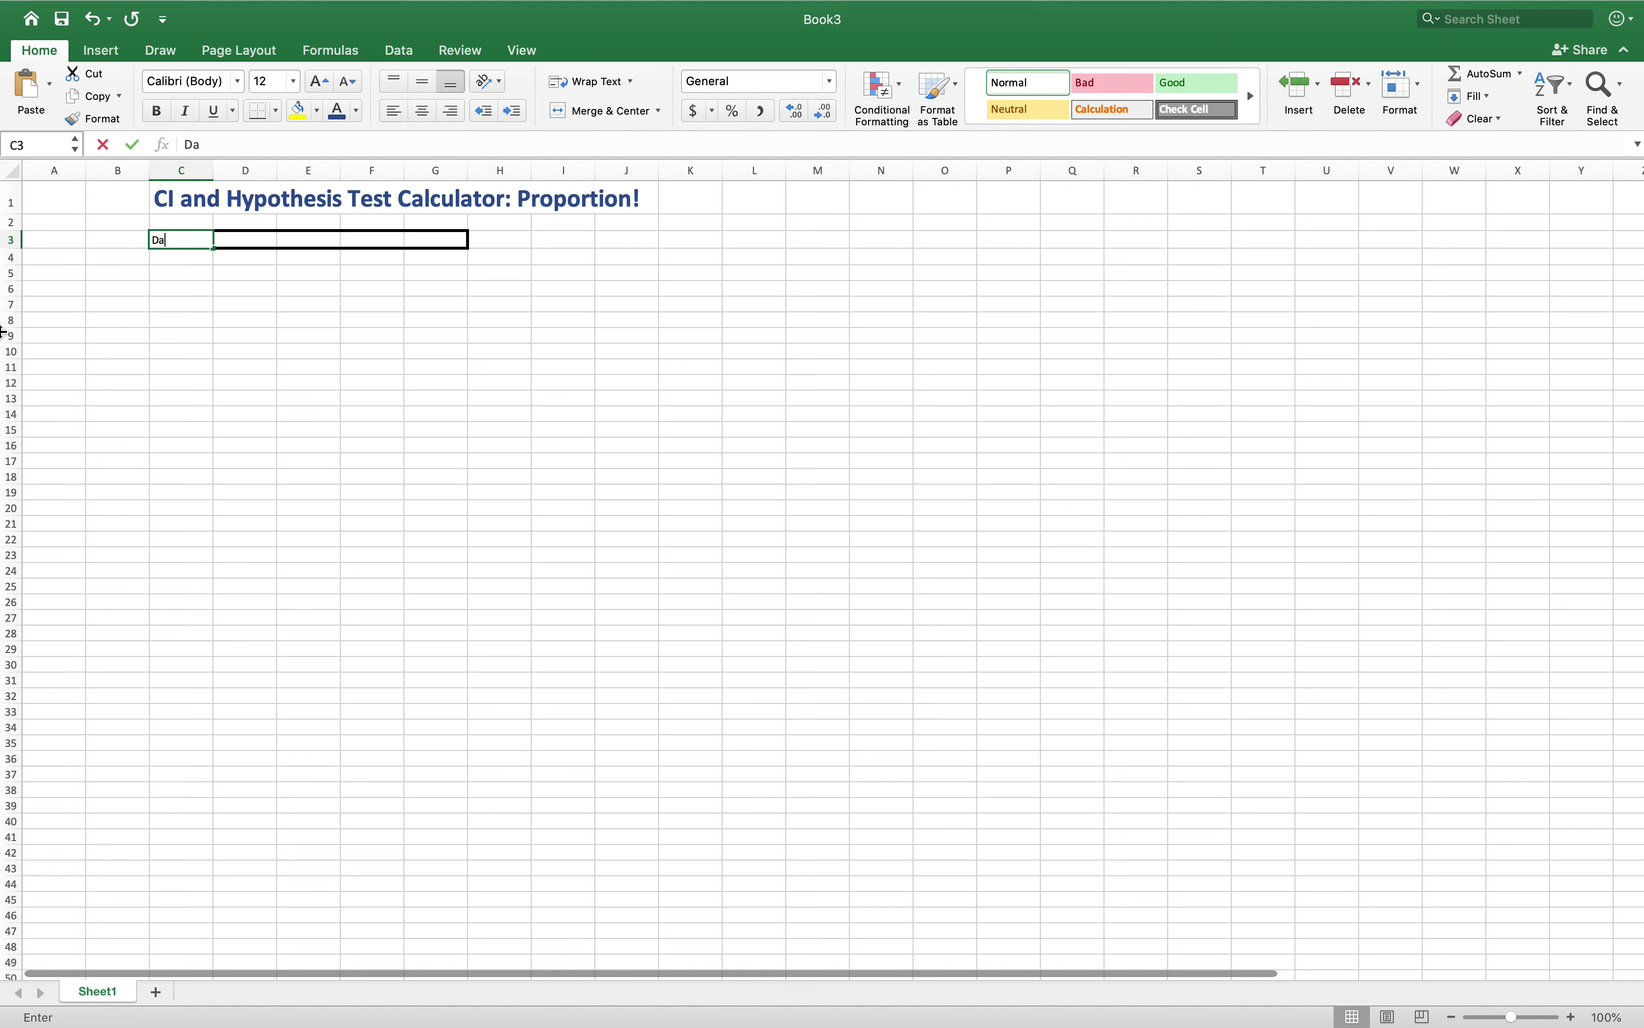
{"action": "left_click", "coordinate": [257, 237]}
{"action": "type", "text": "X"}
{"action": "key", "text": "Tab"}
{"action": "key", "text": "Tab"}
{"action": "type", "text": "n"}
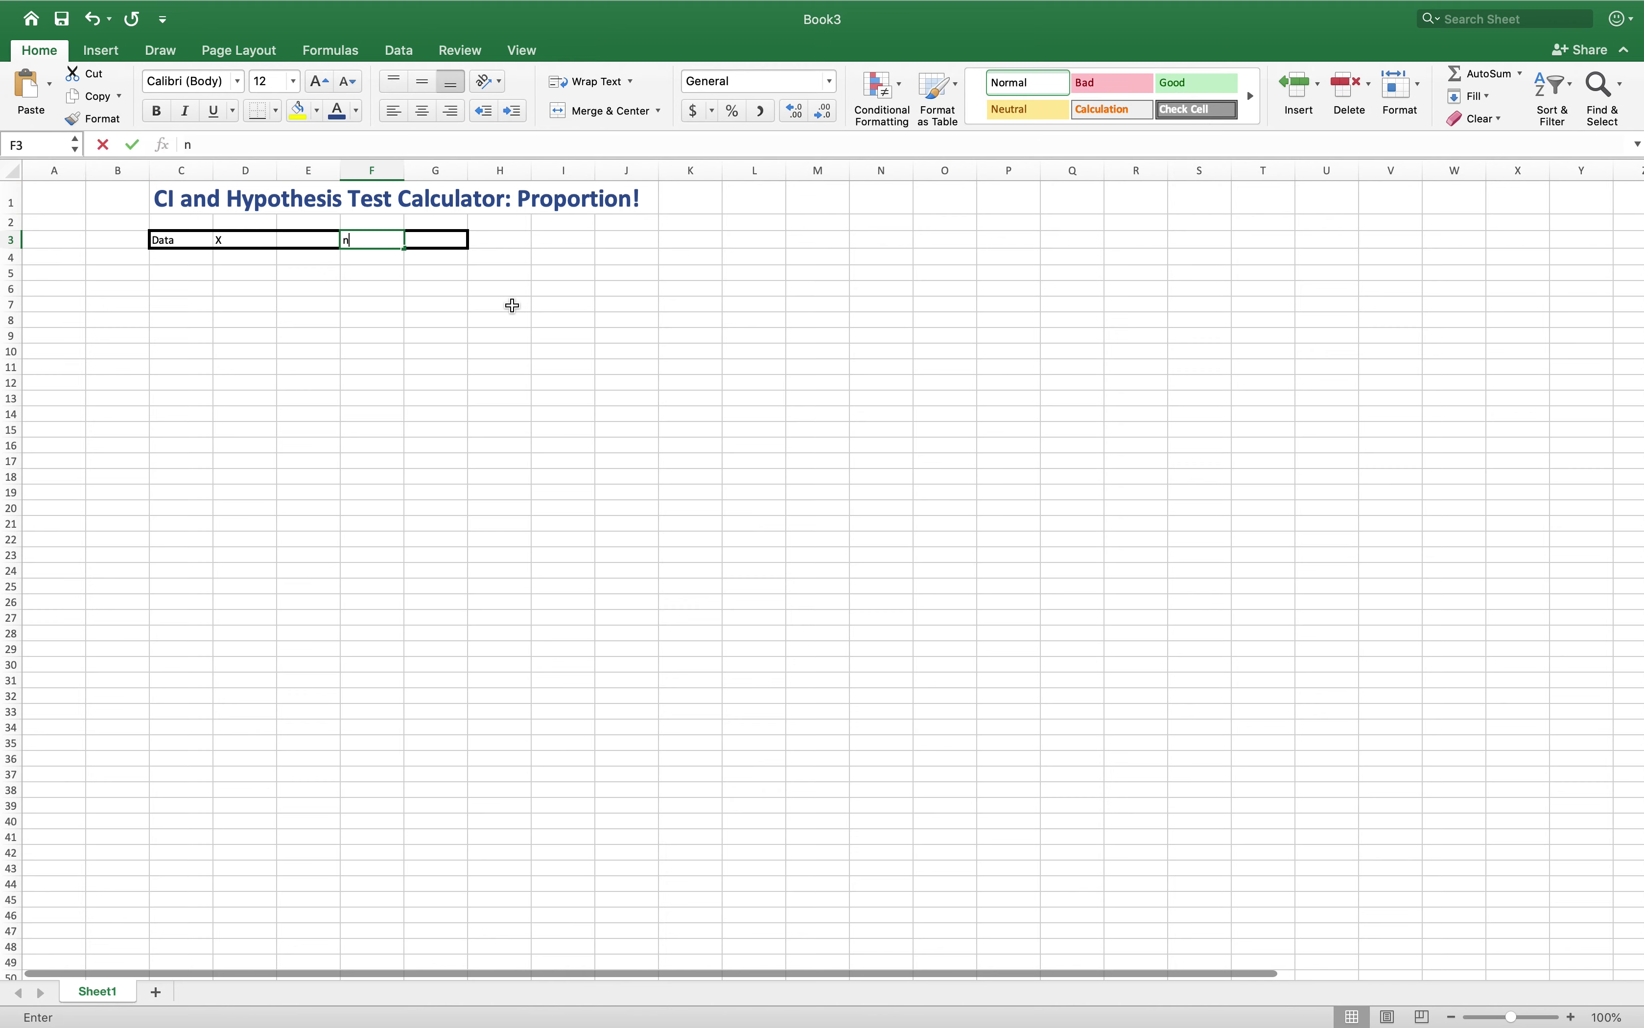
- Make the range C3:G3 bold and set its font size to 20
{"action": "key", "text": "Left"}
{"action": "key", "text": "Left"}
{"action": "key", "text": "Right"}
{"action": "key", "text": "Right"}
{"action": "key", "text": "Left"}
{"action": "key", "text": "Left"}
{"action": "key", "text": "Left"}
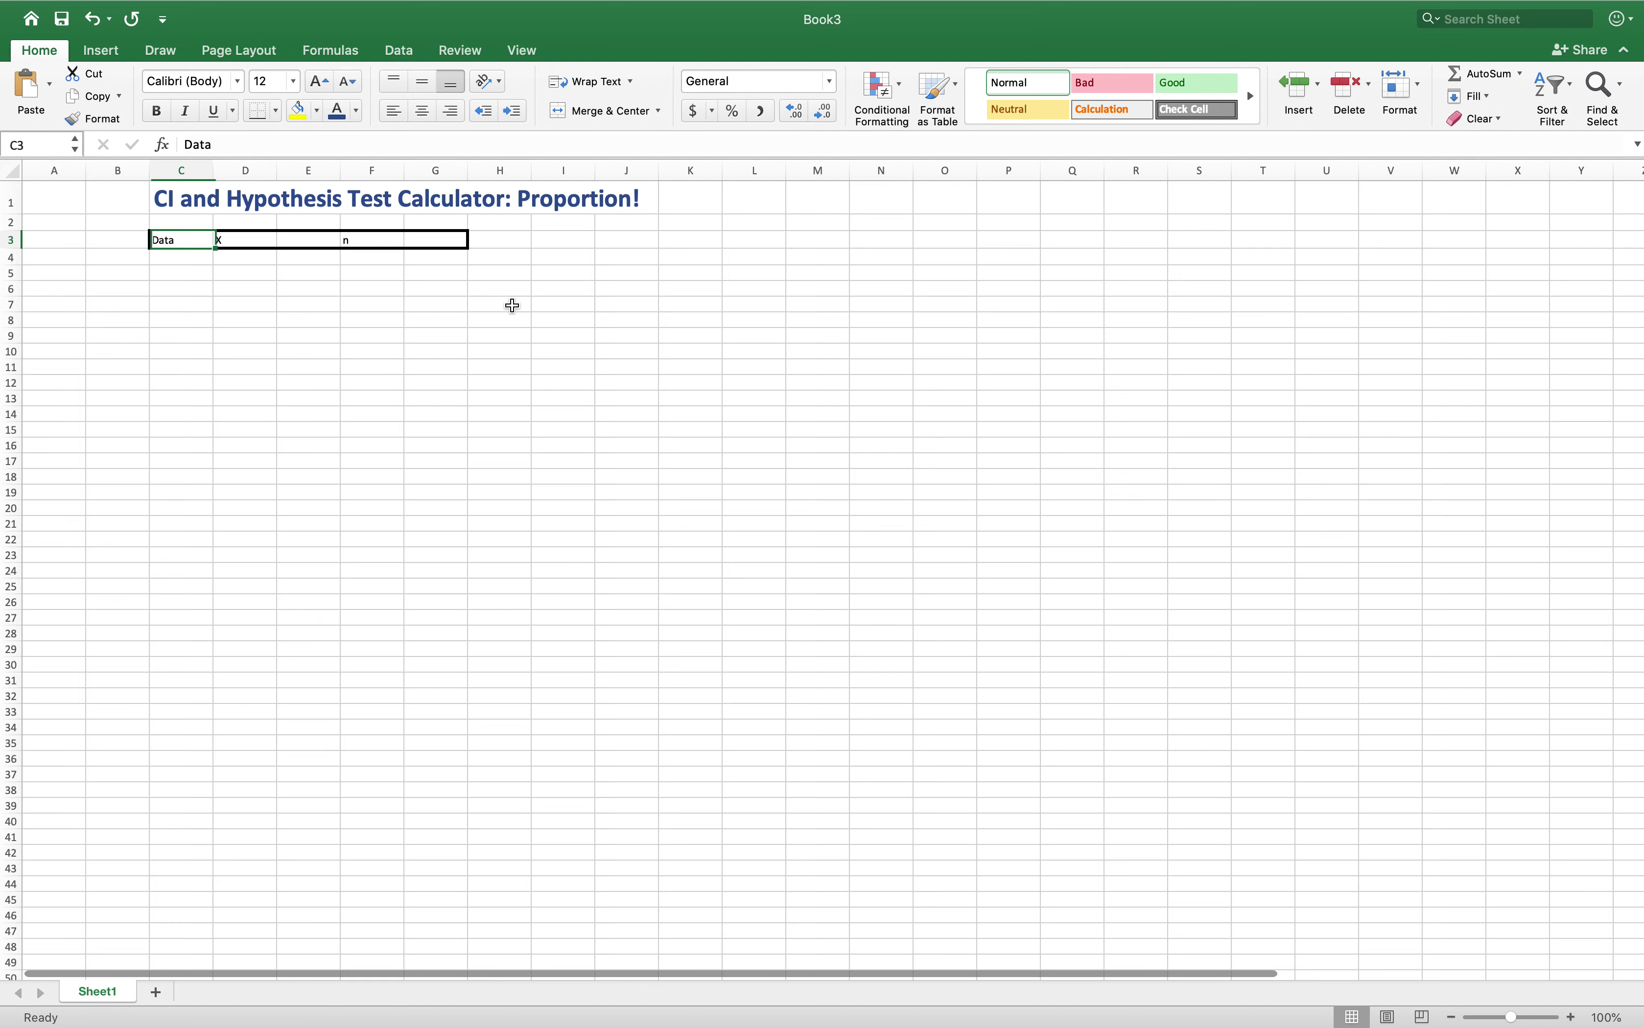
{"action": "key", "text": "shift+Right"}
{"action": "key", "text": "shift+Right"}
{"action": "key", "text": "shift+Right"}
{"action": "key", "text": "shift+Right"}
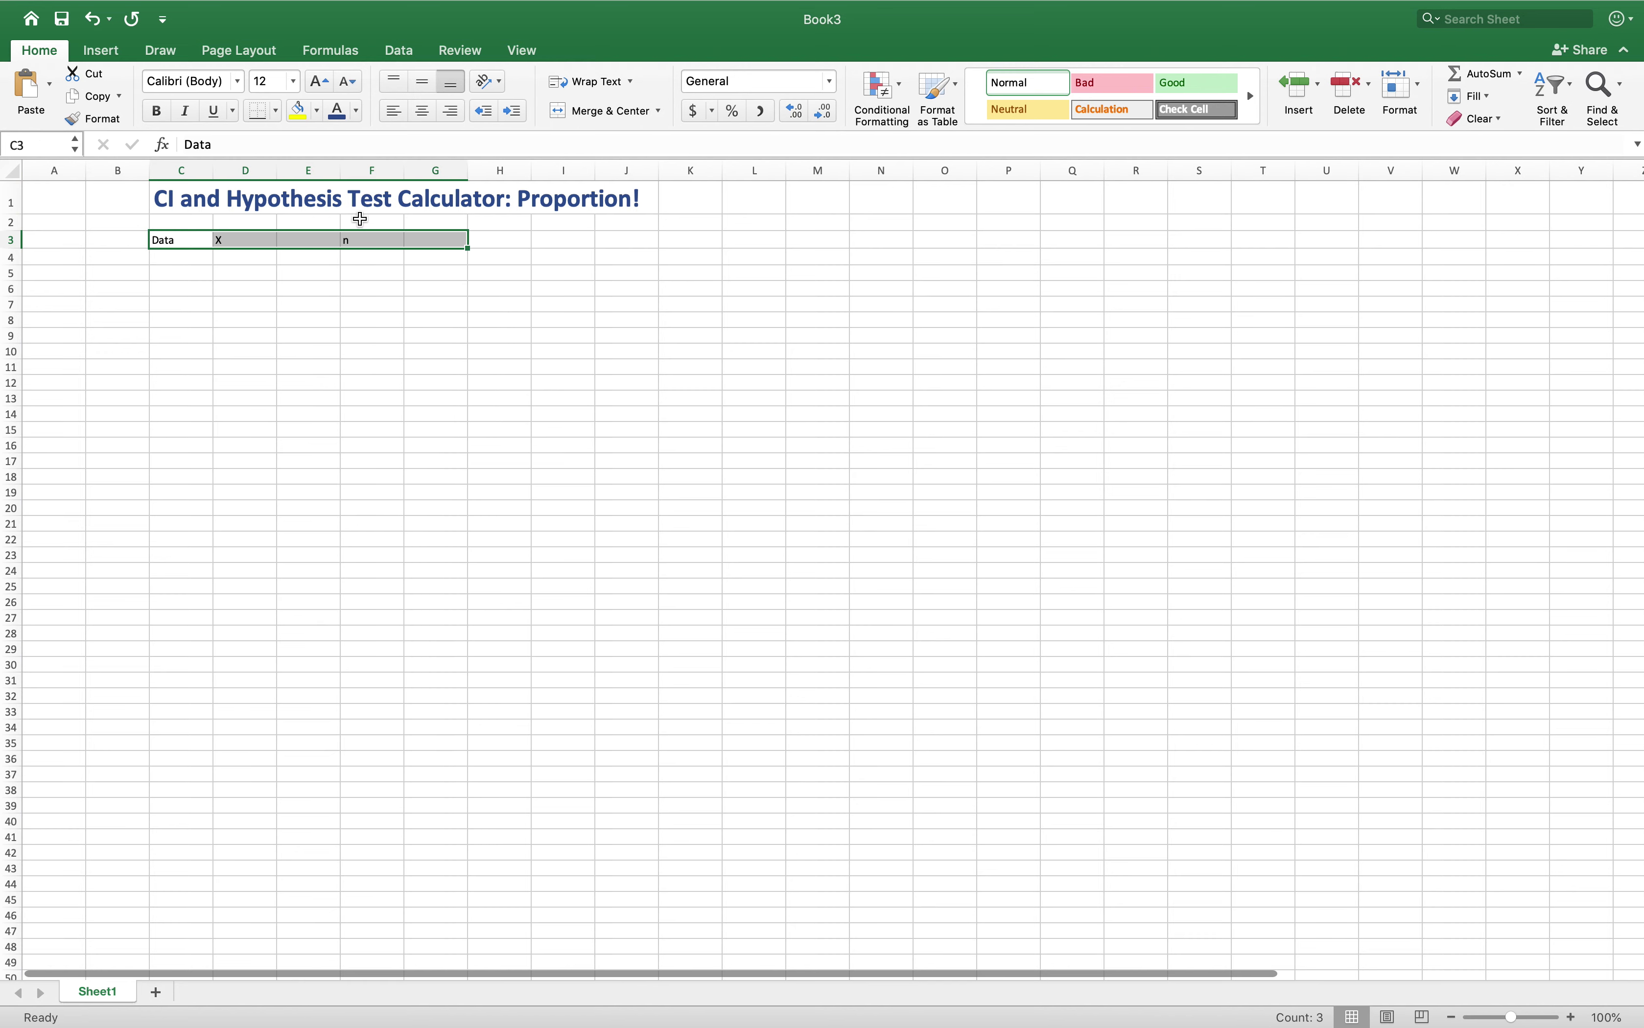
{"action": "left_click", "coordinate": [157, 114]}
{"action": "left_click", "coordinate": [315, 90]}
{"action": "left_click", "coordinate": [316, 91]}
{"action": "left_click", "coordinate": [316, 91]}
{"action": "left_click", "coordinate": [315, 91]}
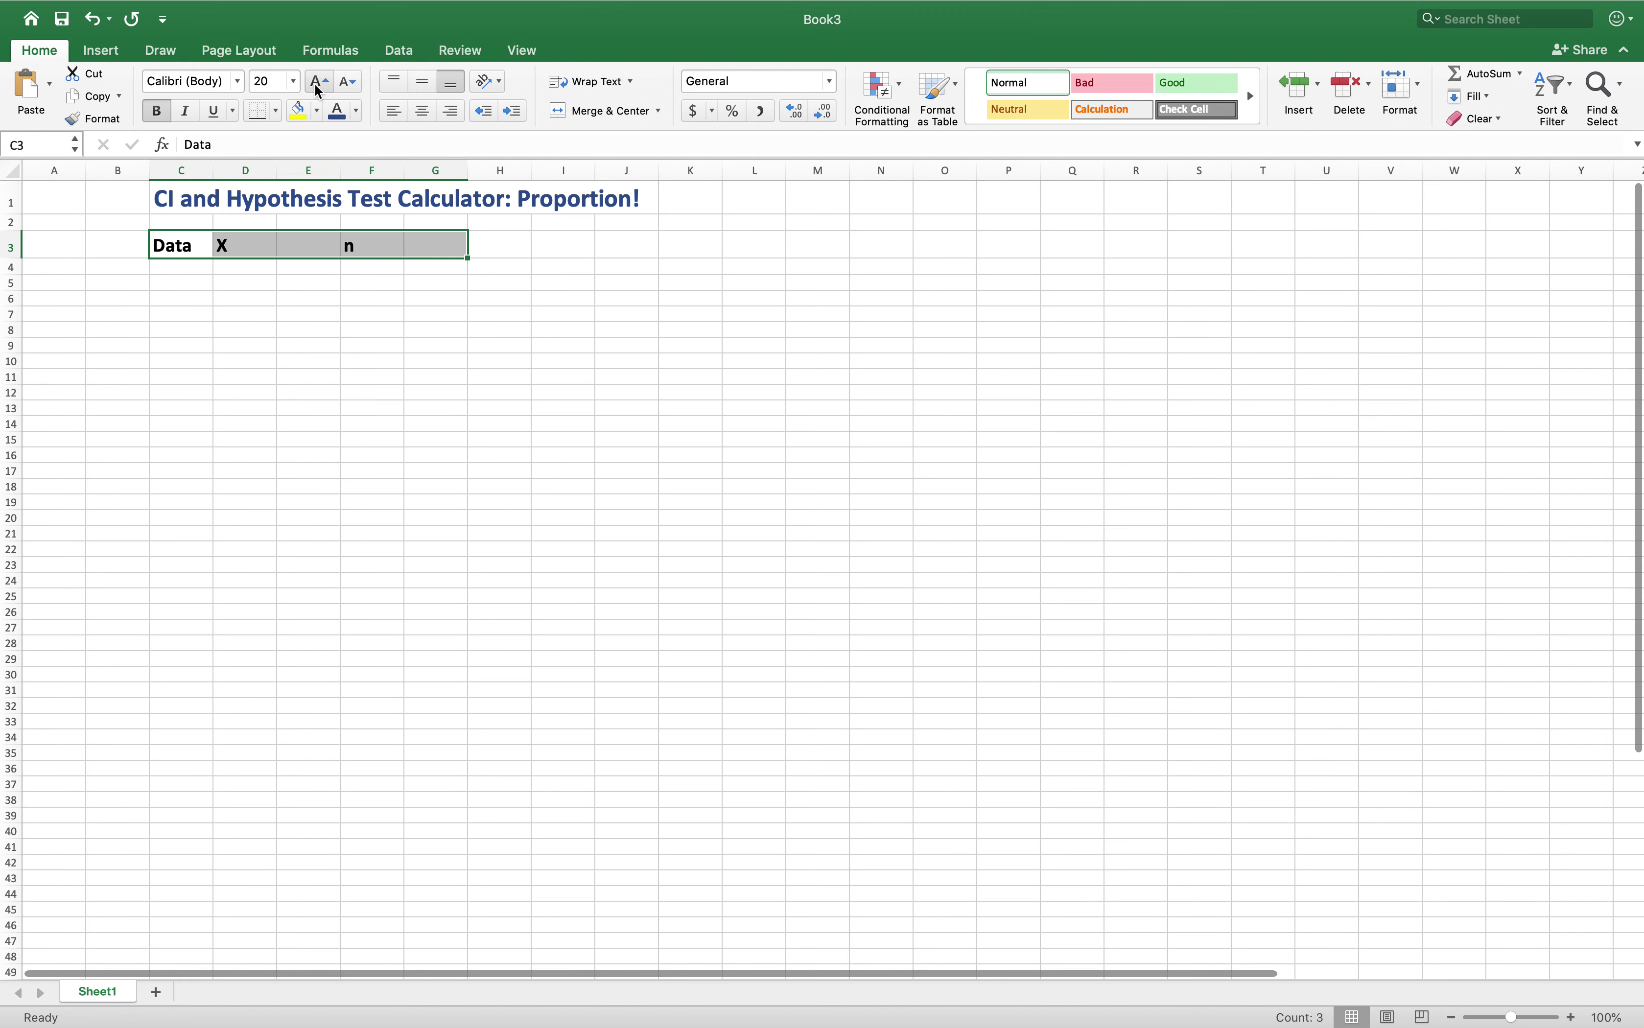
- Add an equals sign to the labels in D3 and F3 so they read "X=" and "n="
{"action": "left_click", "coordinate": [231, 248]}
{"action": "left_click", "coordinate": [233, 144]}
{"action": "type", "text": "="}
{"action": "left_click", "coordinate": [379, 247]}
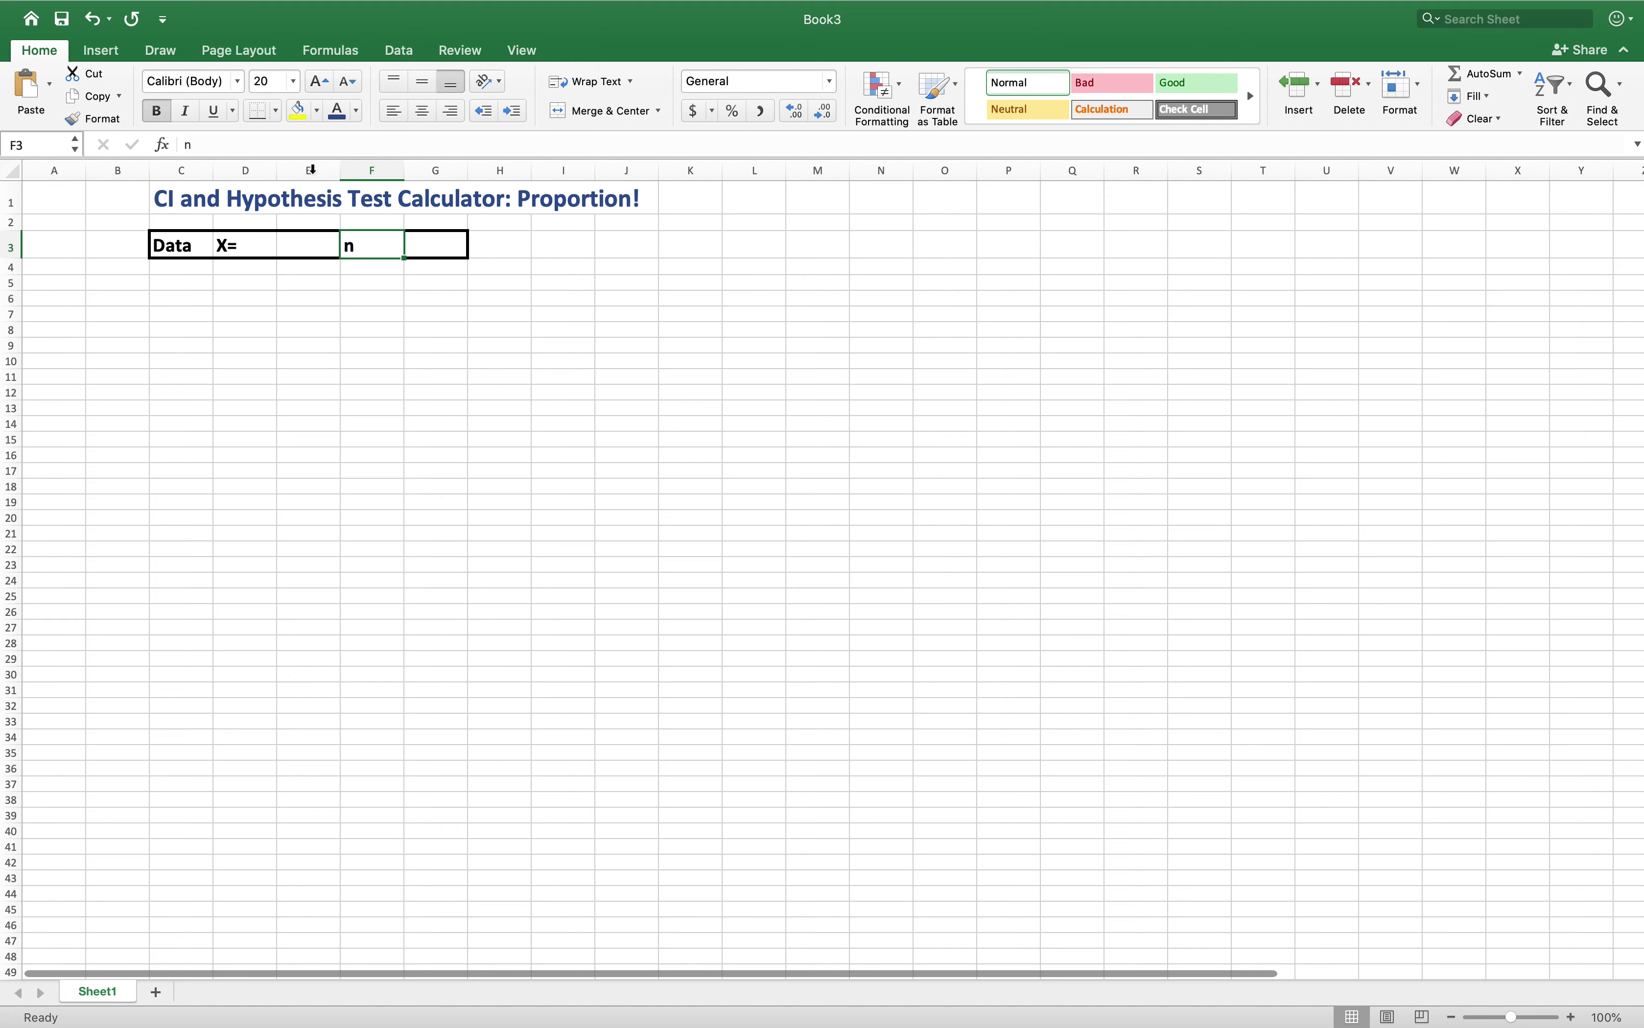
{"action": "left_click", "coordinate": [251, 146]}
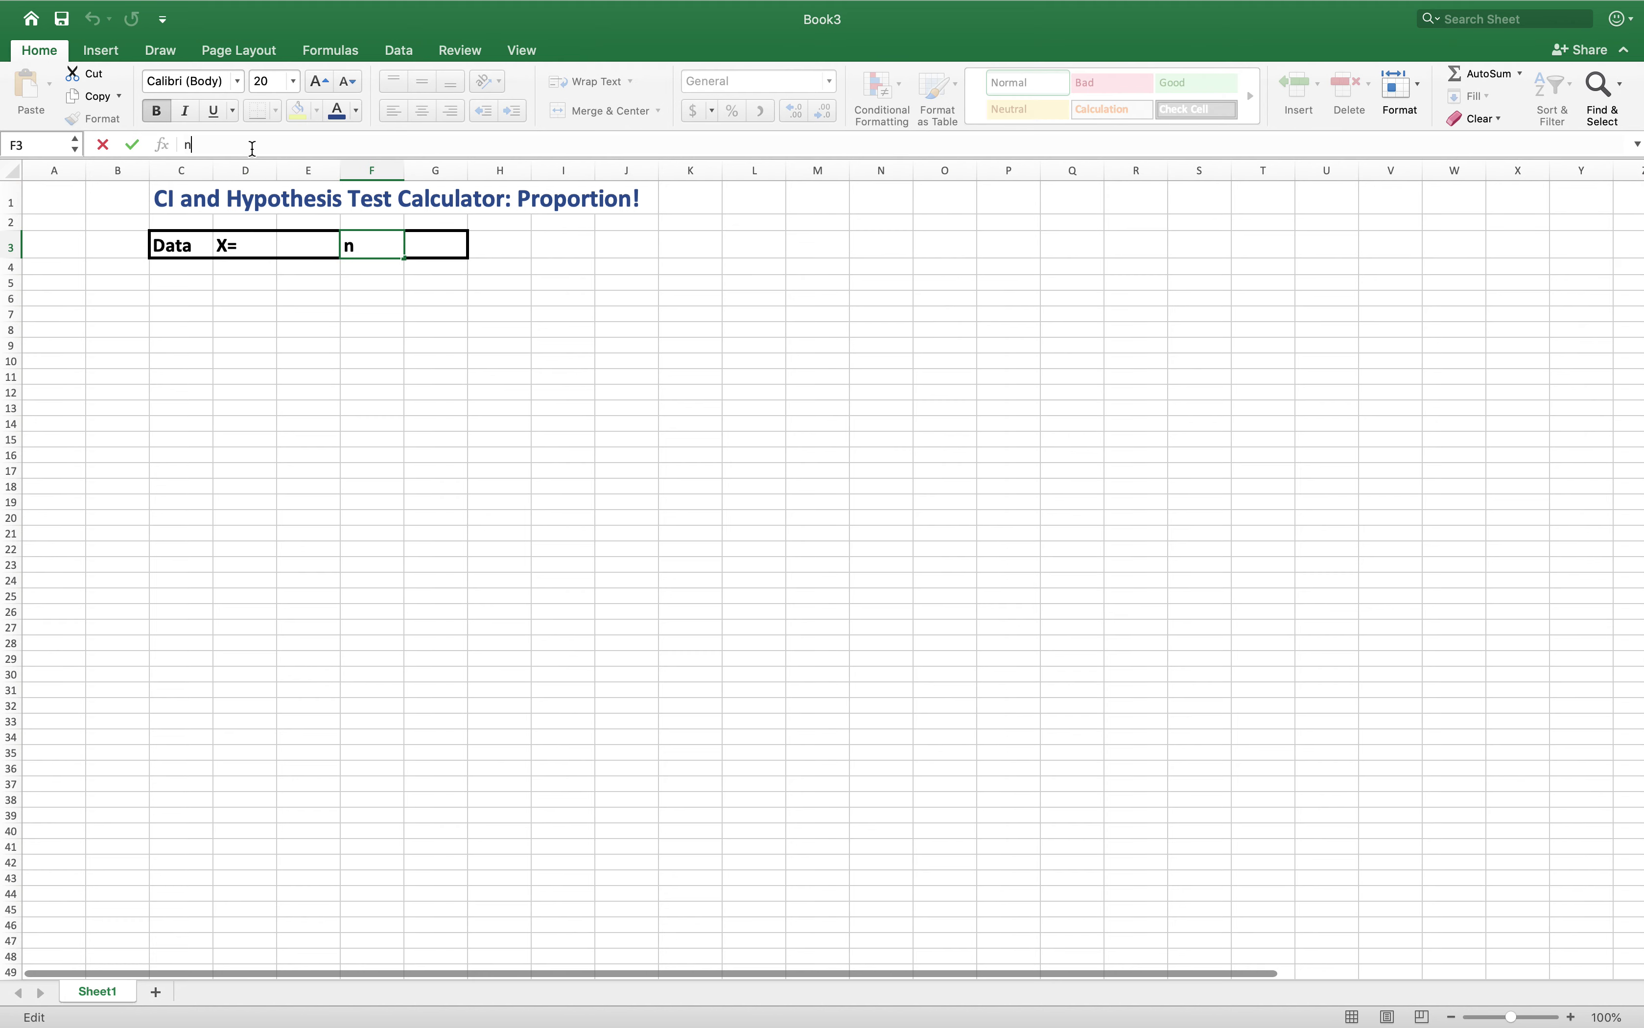
{"action": "type", "text": "="}
{"action": "left_click", "coordinate": [257, 278]}
{"action": "left_click", "coordinate": [256, 253]}
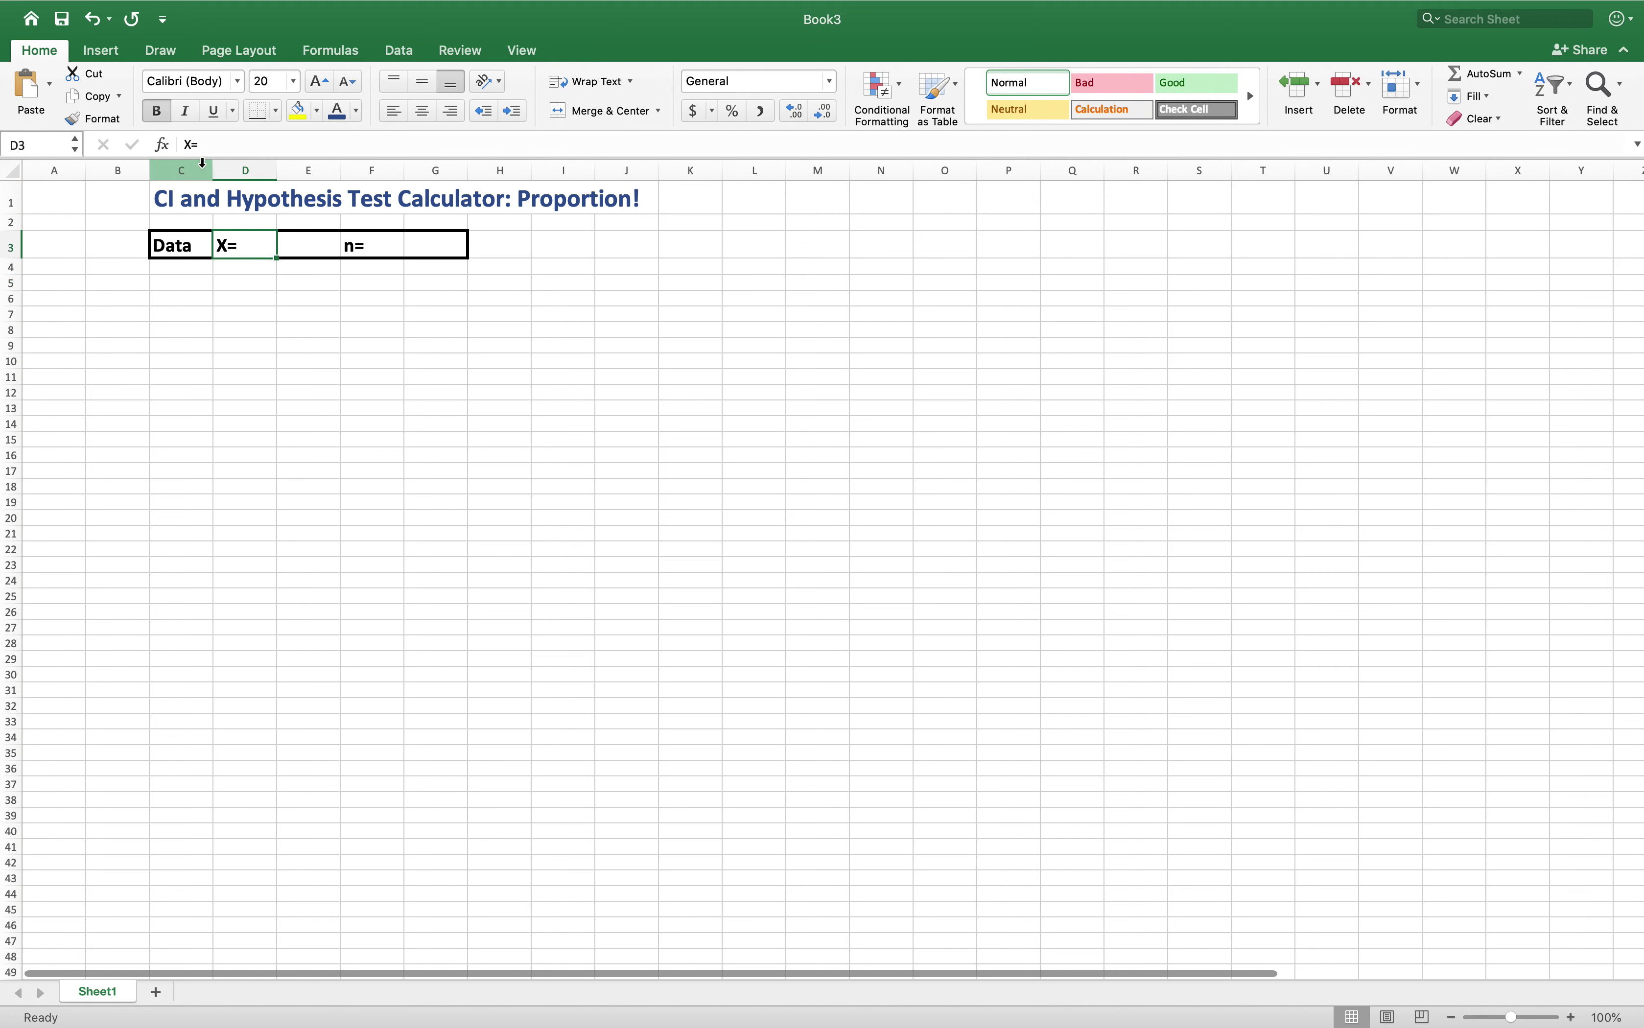
{"action": "left_click", "coordinate": [208, 150]}
{"action": "left_click", "coordinate": [307, 312]}
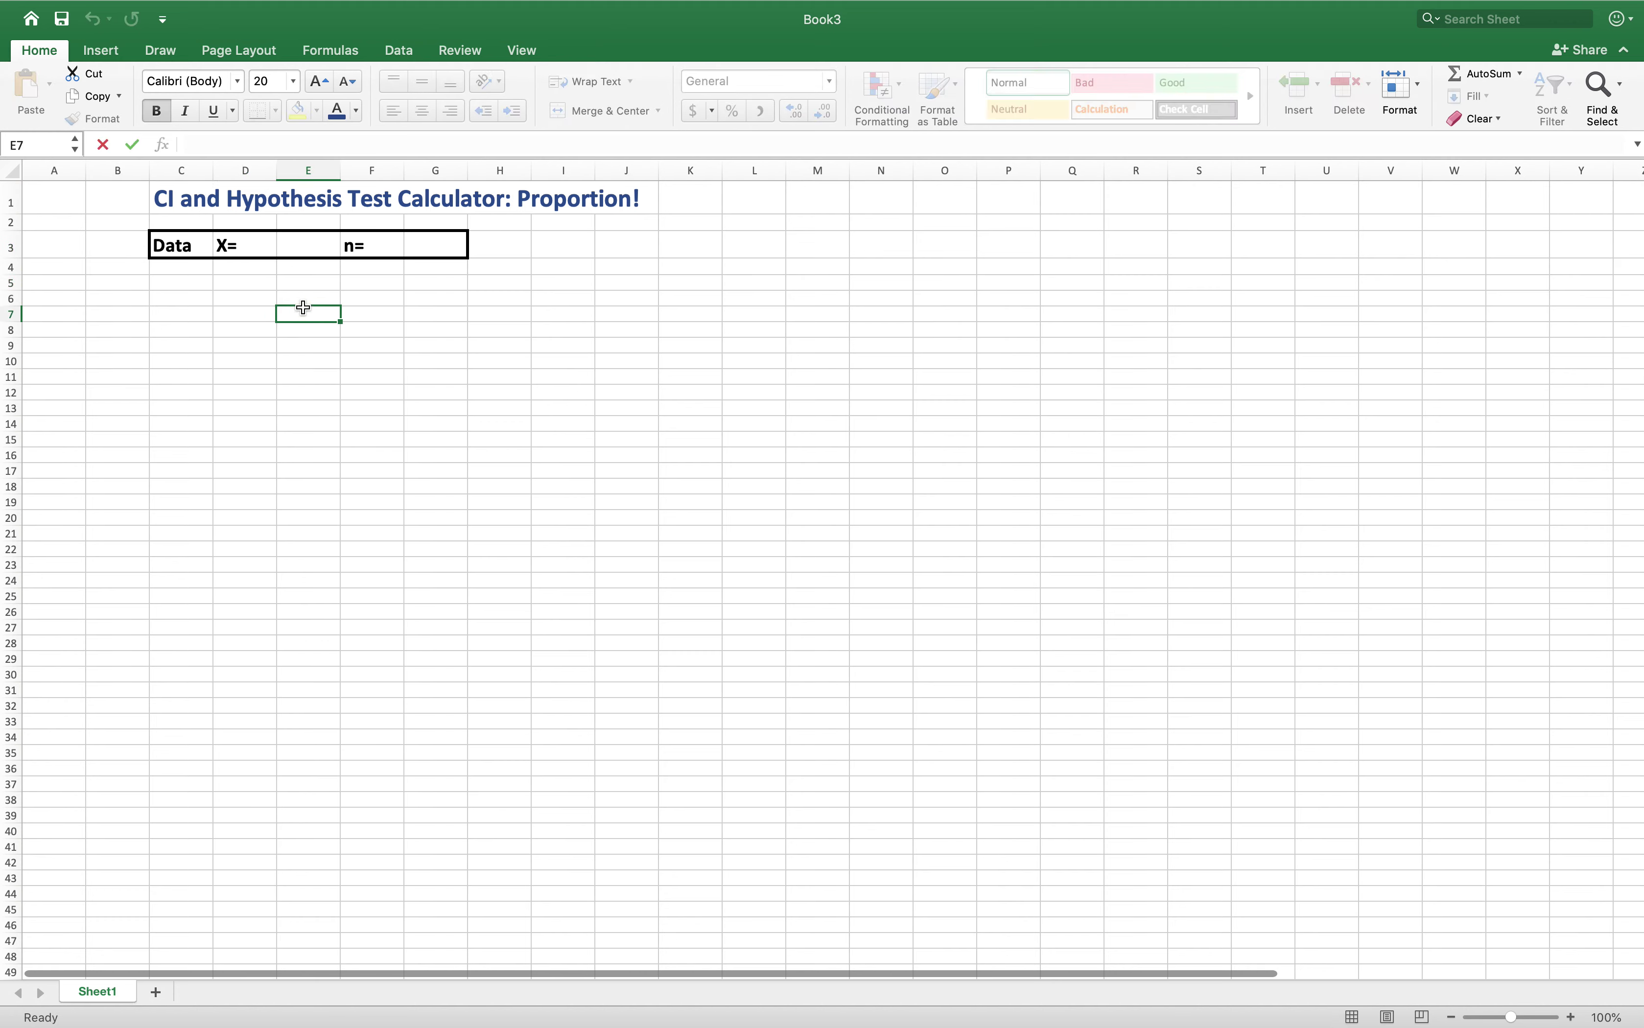
- Right-align the "X=" label in D3 and the "n=" label in F3
{"action": "left_click", "coordinate": [248, 244]}
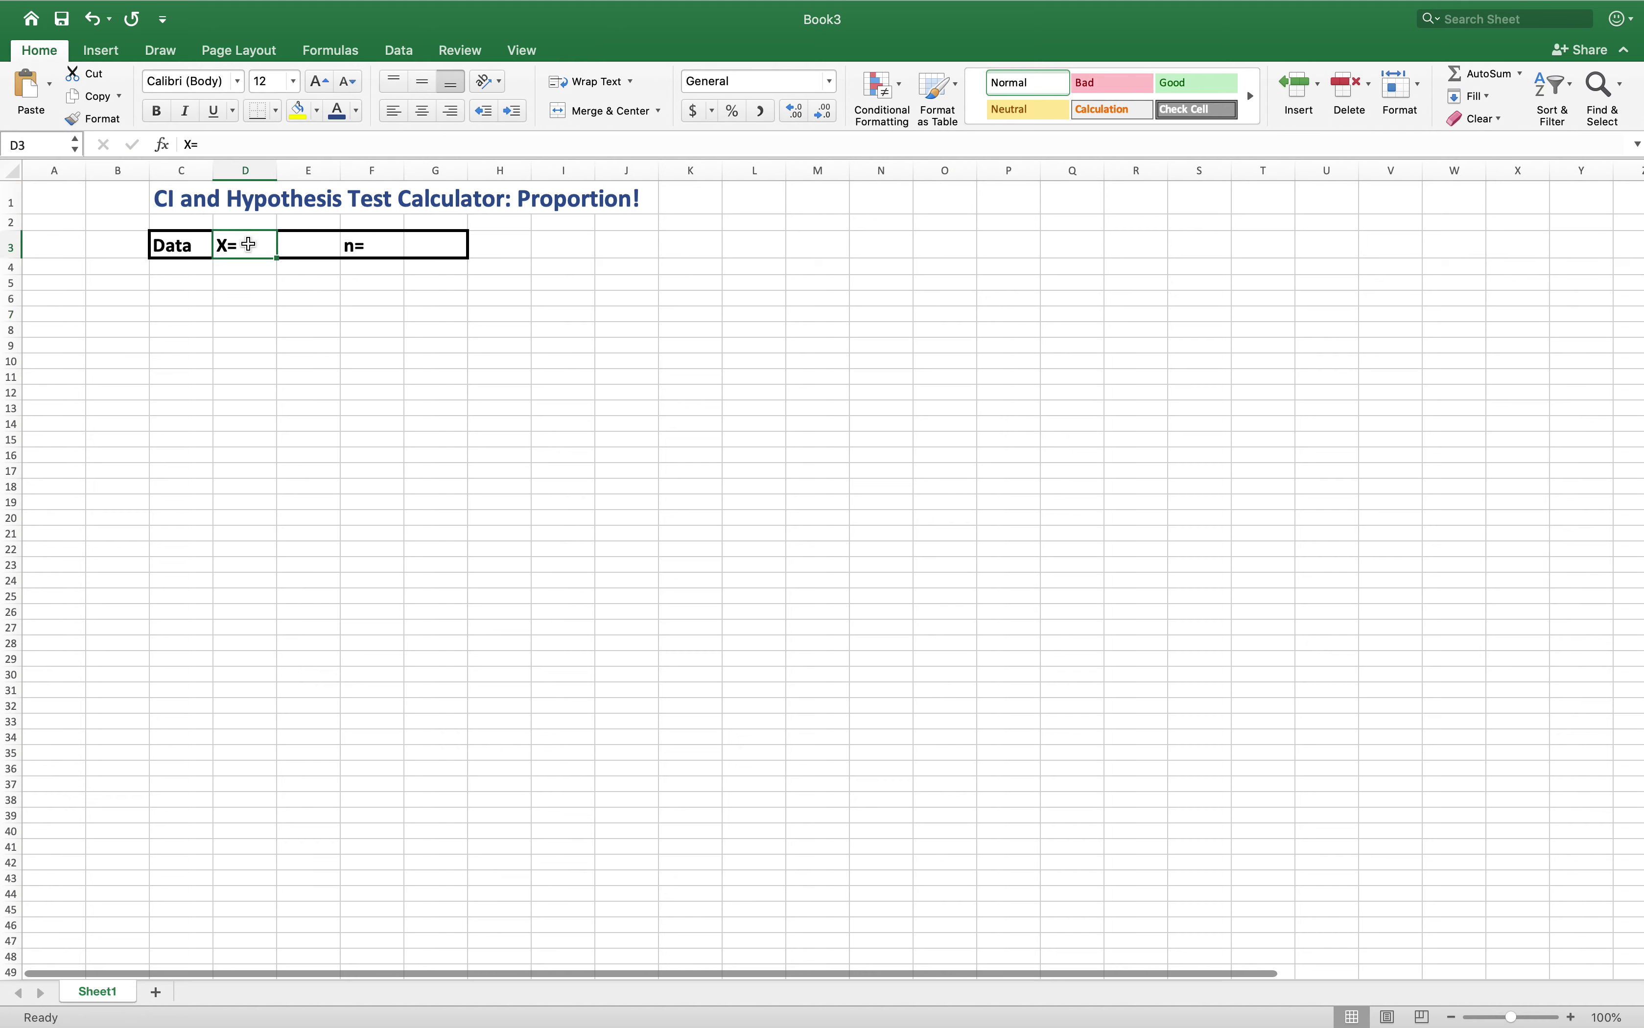
{"action": "left_click", "coordinate": [451, 112]}
{"action": "left_click", "coordinate": [374, 245]}
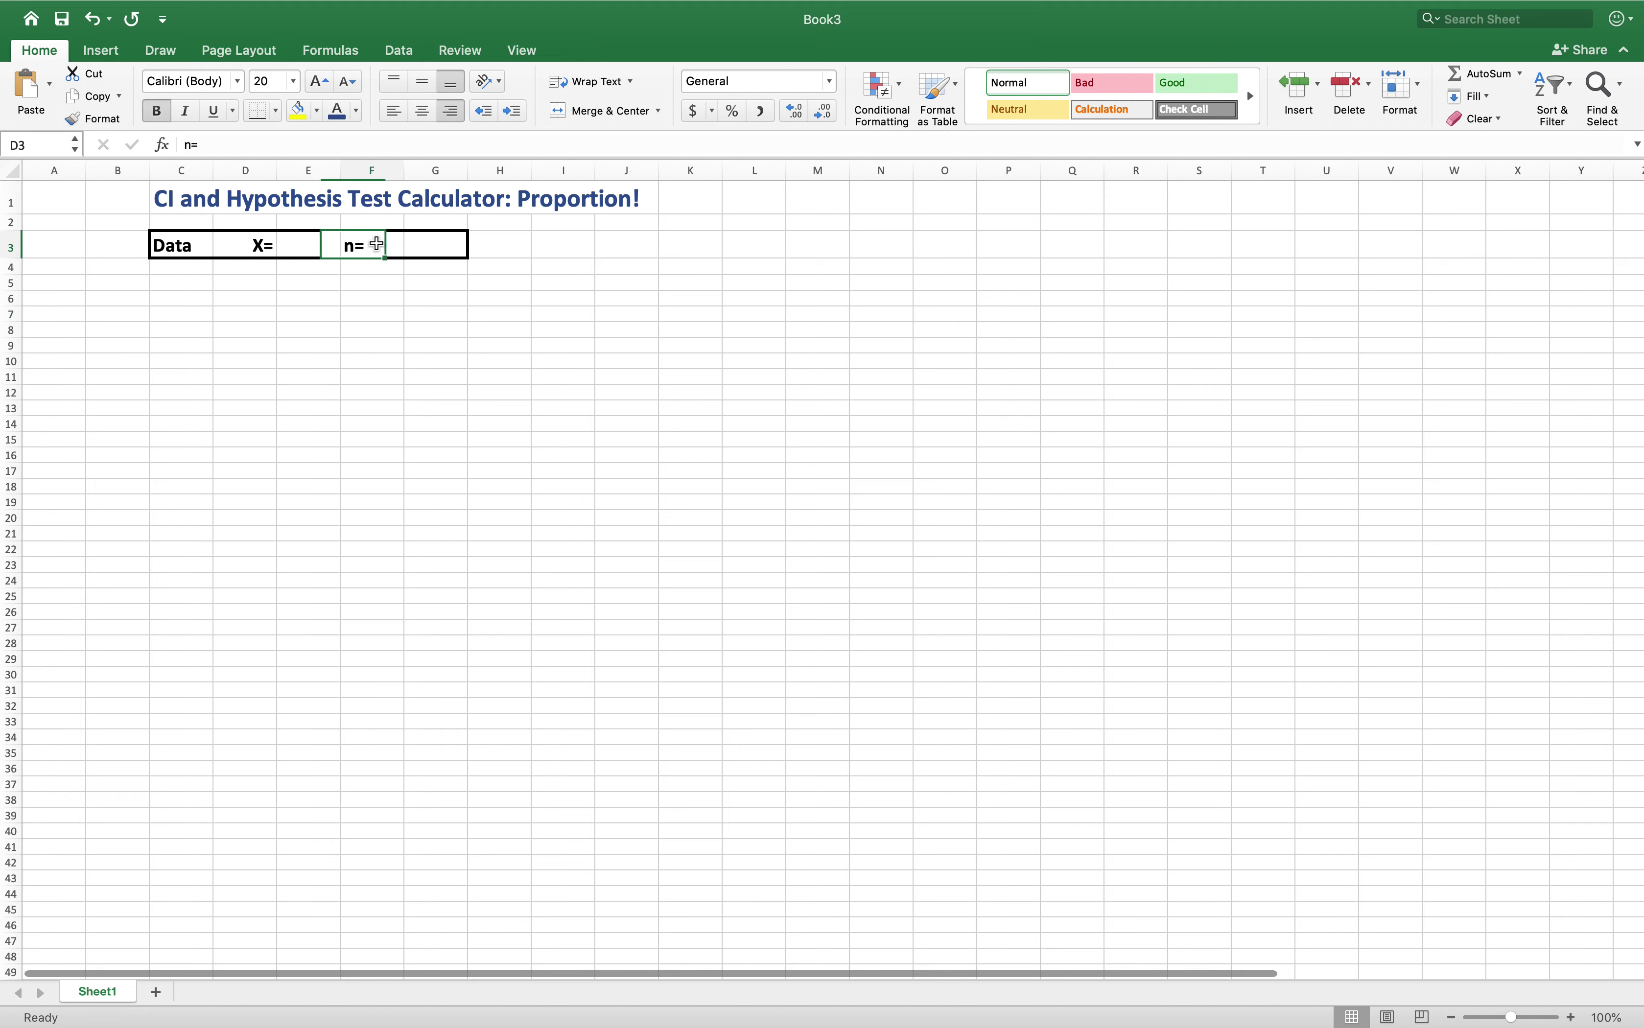
{"action": "left_click", "coordinate": [455, 117]}
{"action": "left_click", "coordinate": [308, 247]}
{"action": "key", "text": "Right"}
{"action": "key", "text": "Right"}
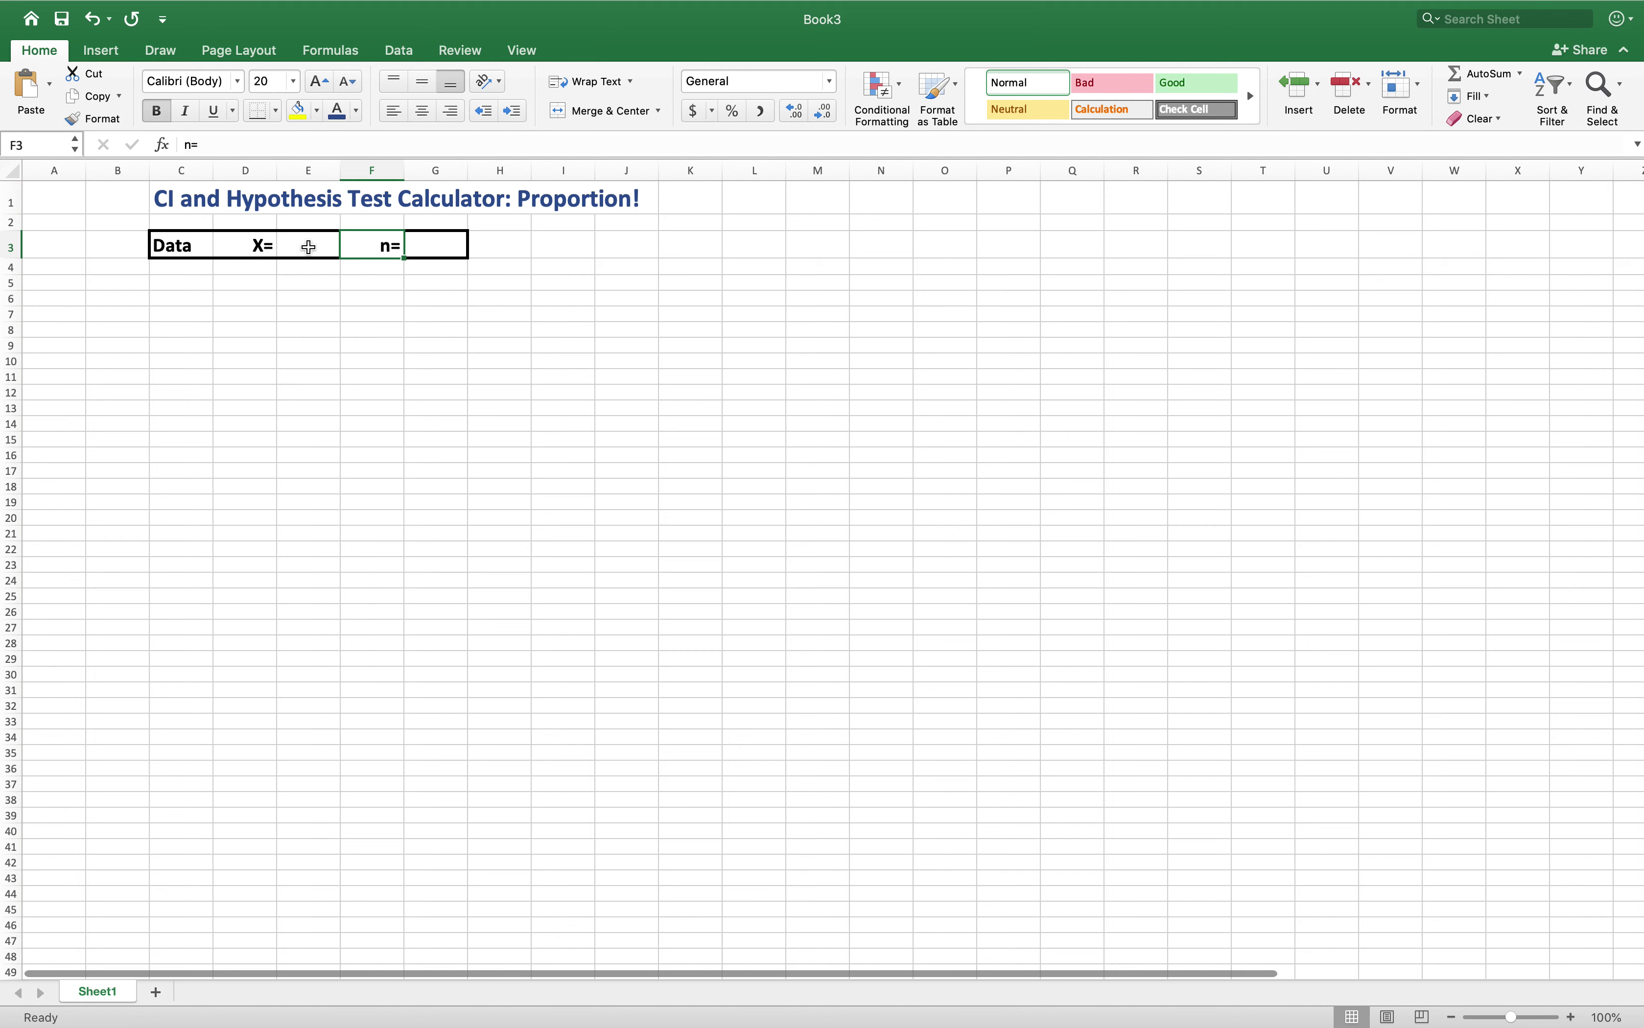
{"action": "key", "text": "Left"}
{"action": "key", "text": "Left"}
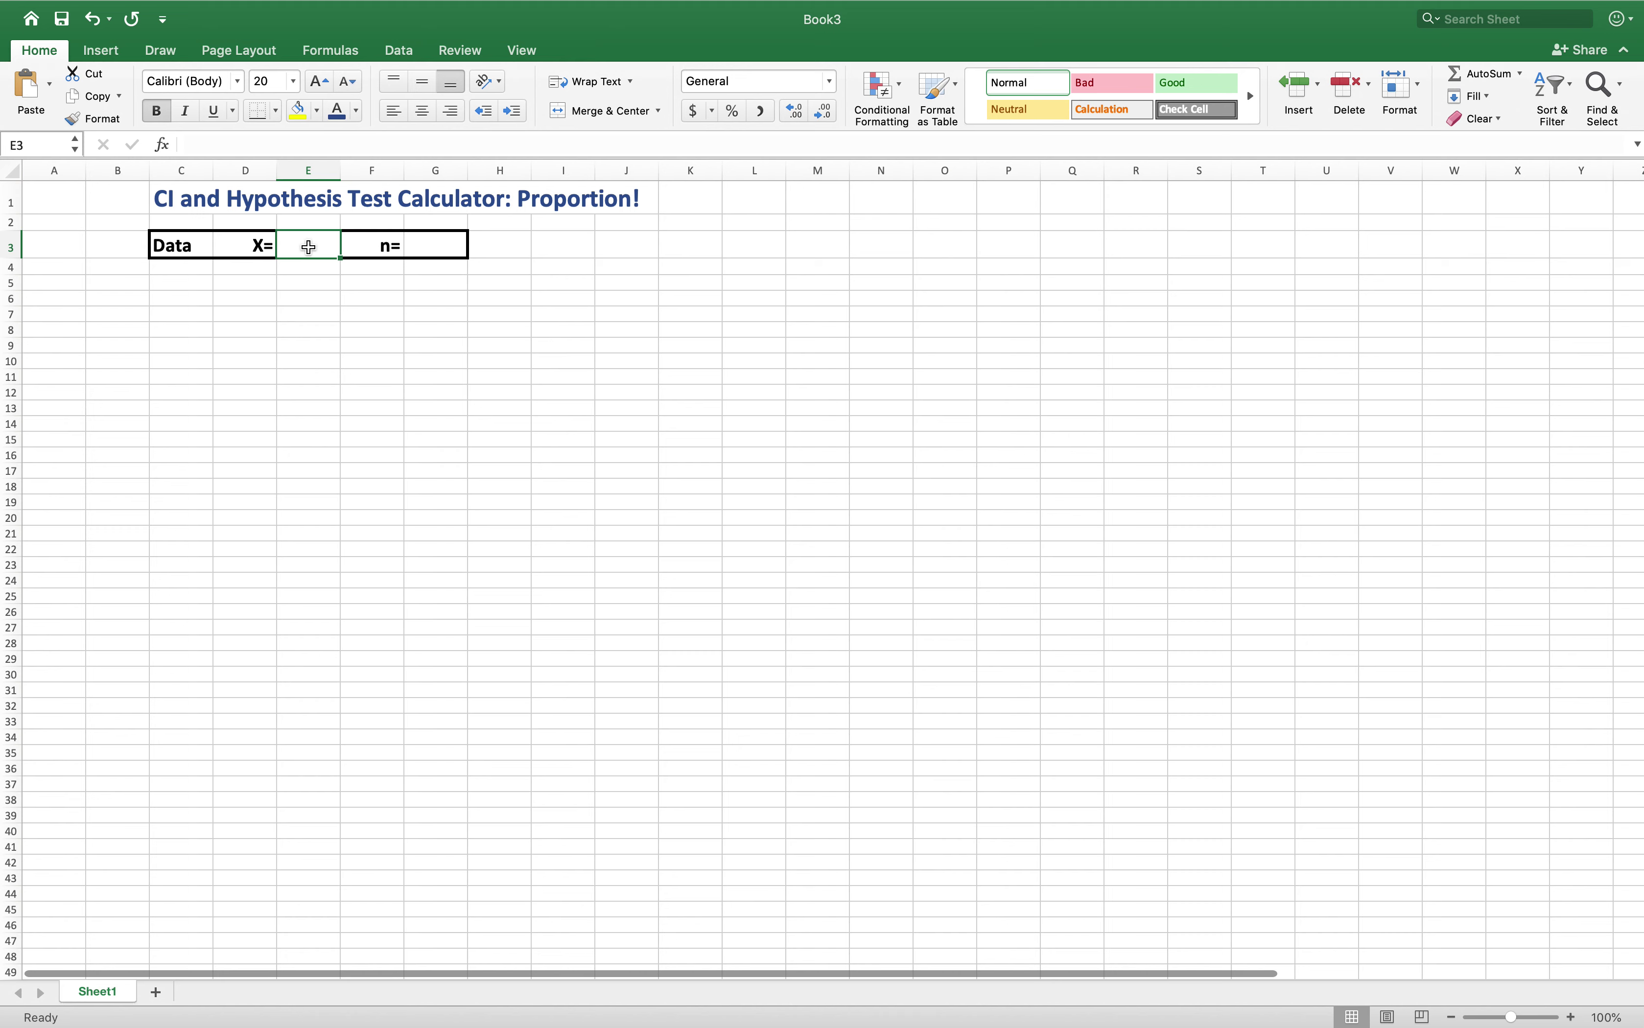
- Apply a thick solid outline border around the range A5:F15
{"action": "key", "text": "Left"}
{"action": "key", "text": "Left"}
{"action": "key", "text": "Down"}
{"action": "key", "text": "Left"}
{"action": "key", "text": "Down"}
{"action": "key", "text": "Left"}
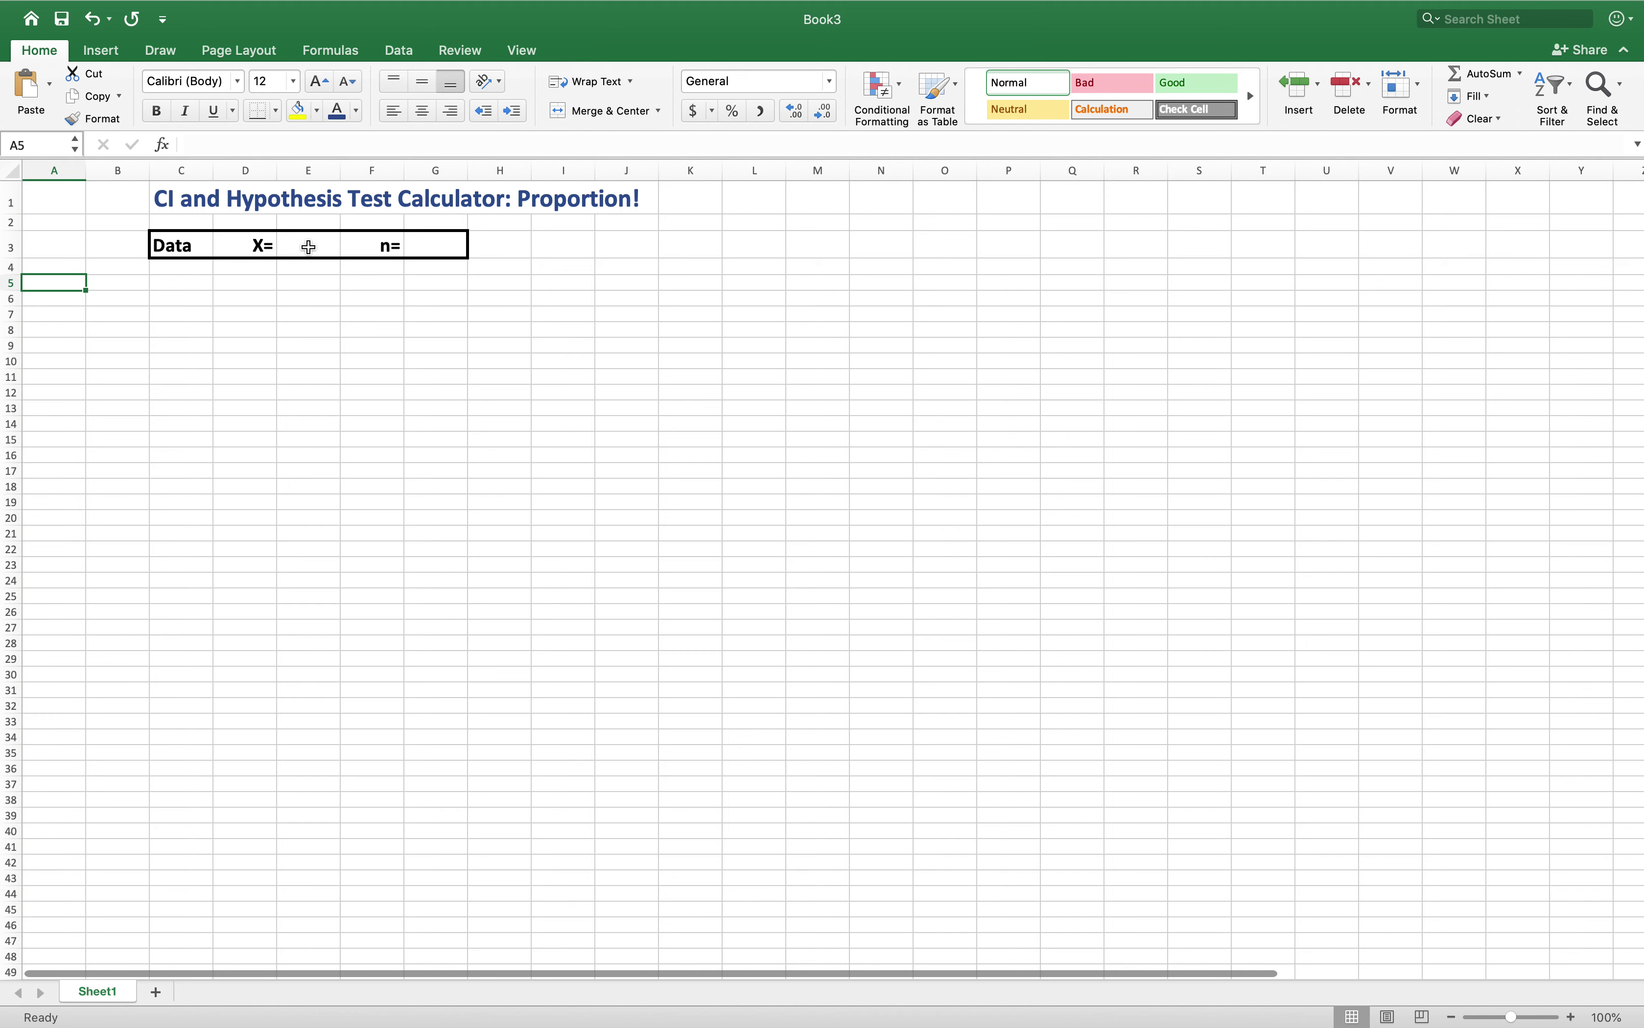
{"action": "key", "text": "shift+Down"}
{"action": "key", "text": "shift+Down"}
{"action": "key", "text": "shift+Down"}
{"action": "key", "text": "shift+Down"}
{"action": "key", "text": "shift+Down"}
{"action": "key", "text": "shift+Down"}
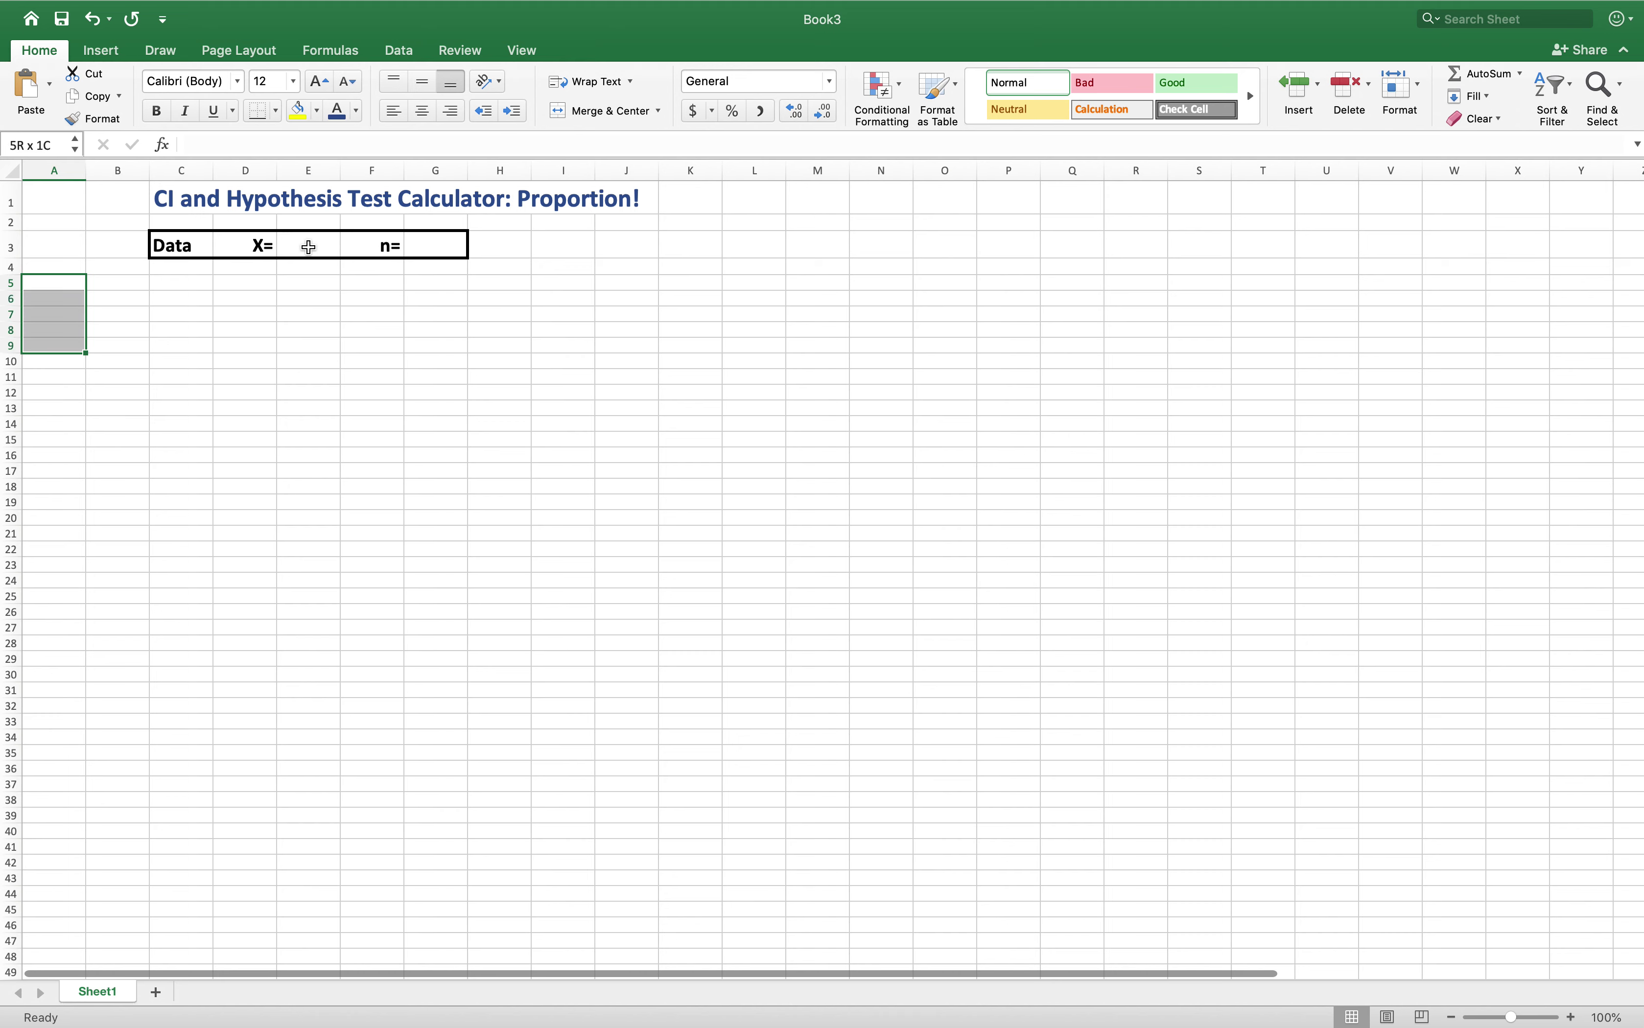
{"action": "key", "text": "shift+Down"}
{"action": "key", "text": "shift+Down"}
{"action": "key", "text": "shift+Down"}
{"action": "key", "text": "shift+Down"}
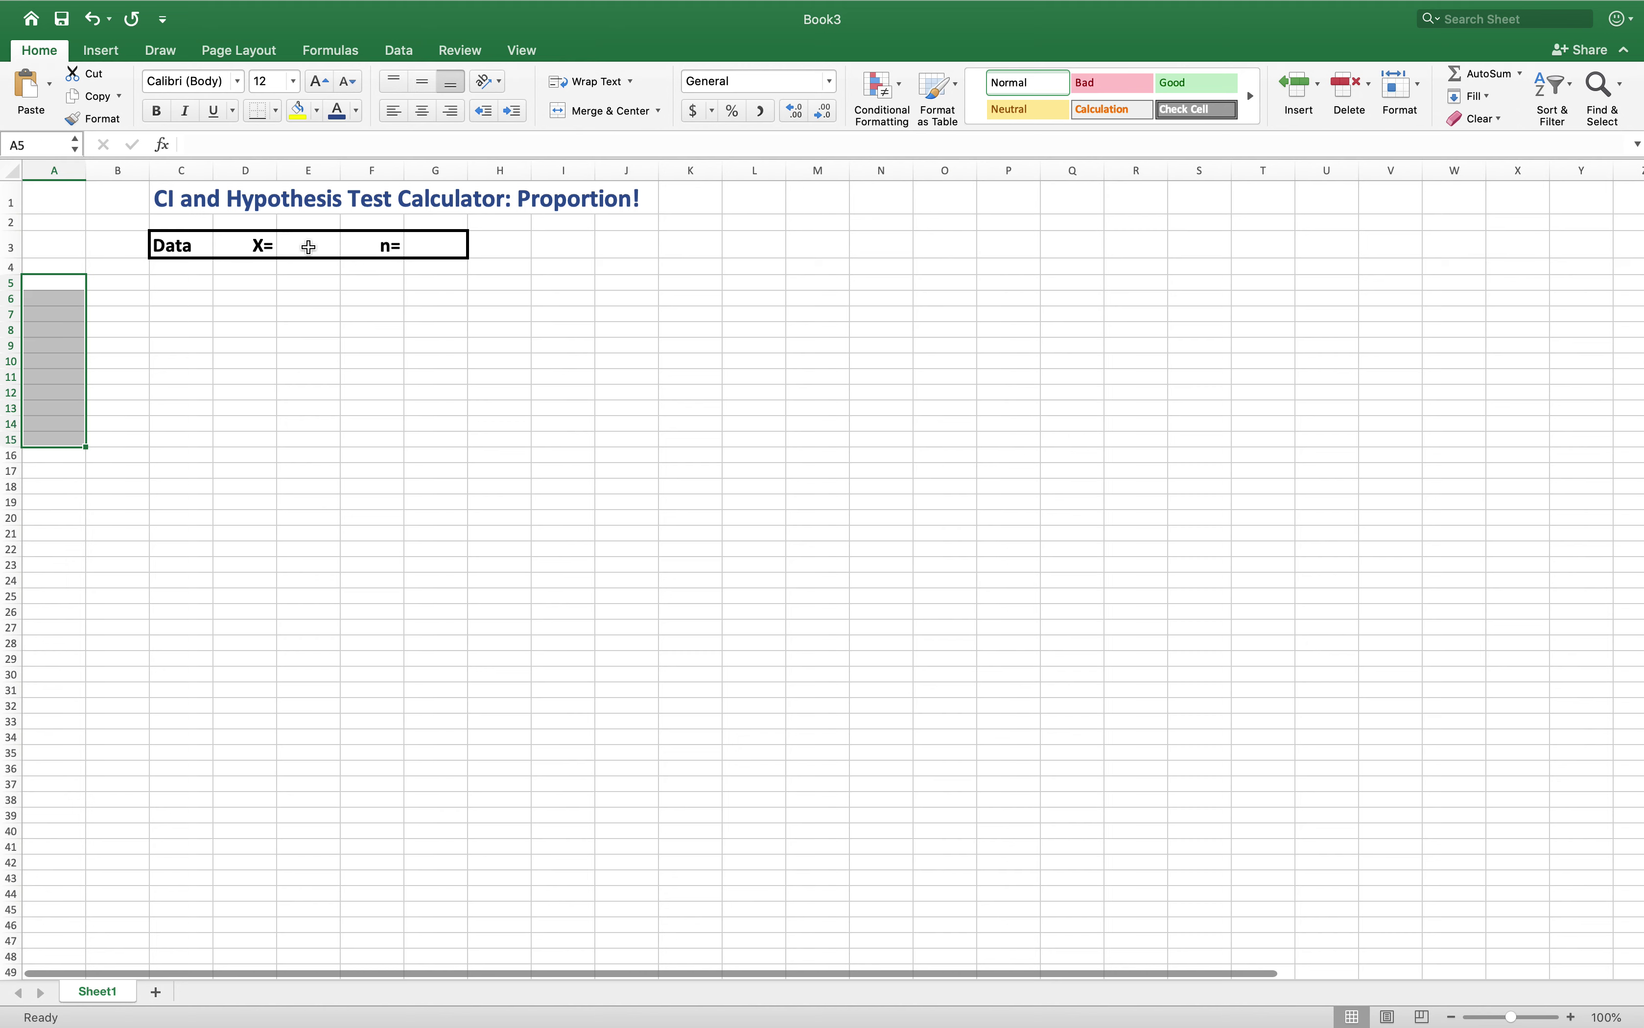
{"action": "key", "text": "shift+Right"}
{"action": "key", "text": "shift+Right"}
{"action": "key", "text": "shift+Right"}
{"action": "key", "text": "shift+Right"}
{"action": "key", "text": "shift+Right"}
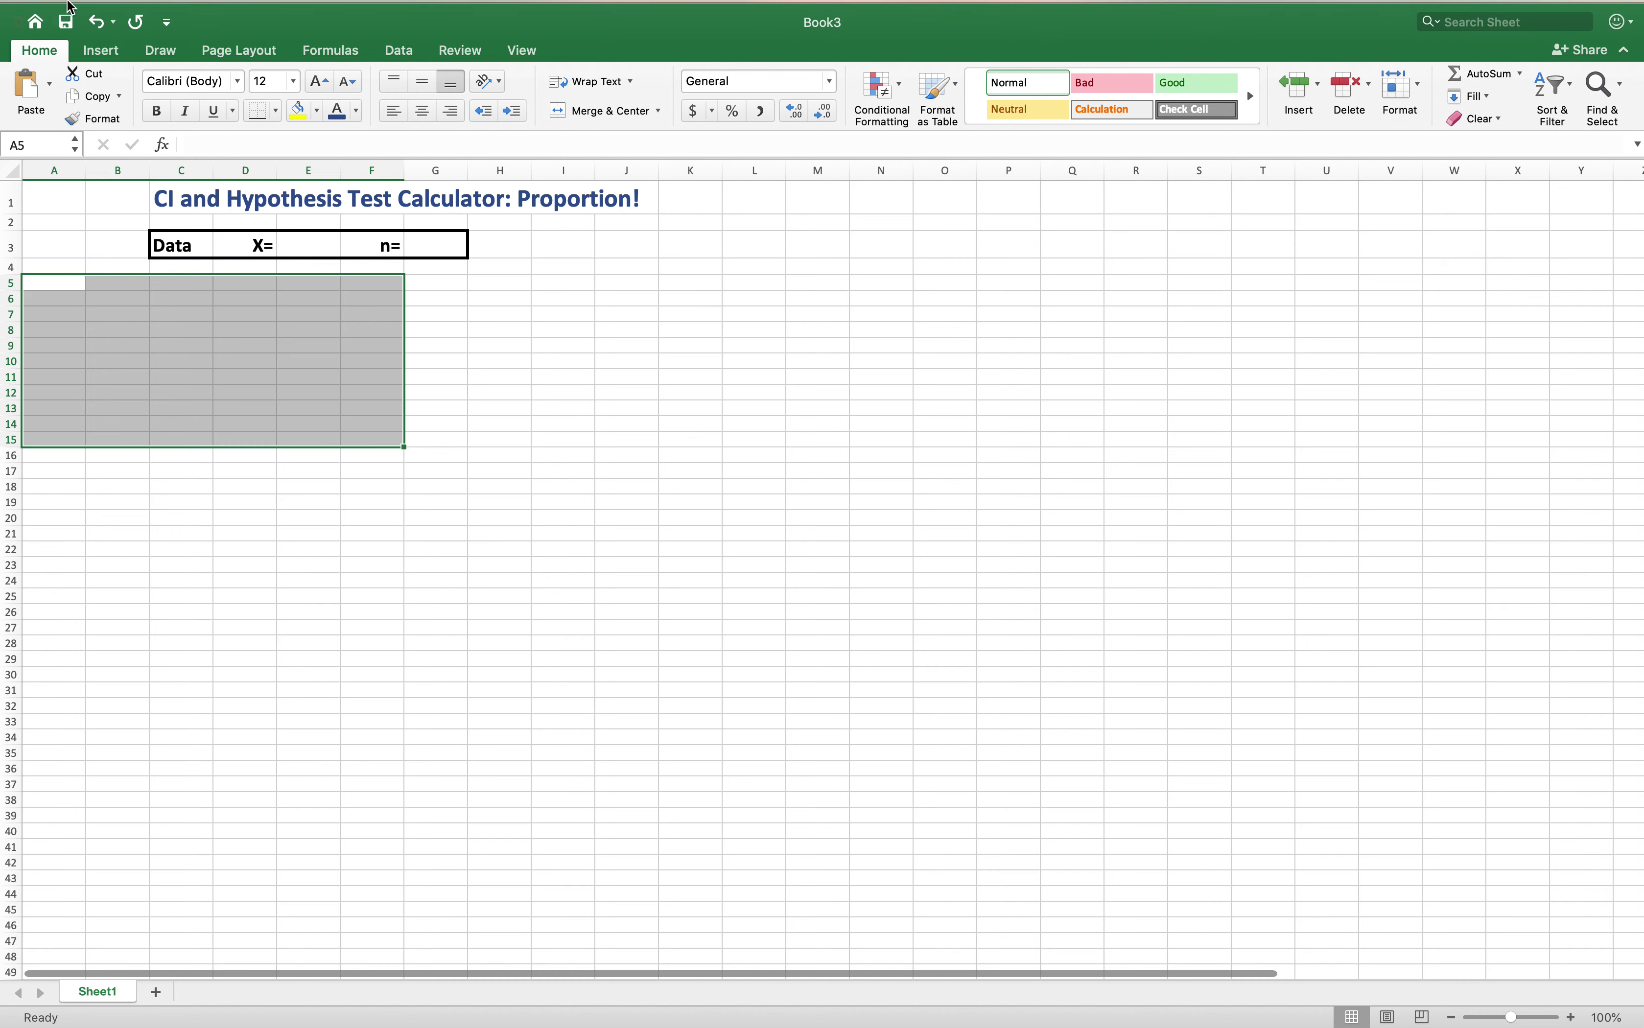
{"action": "right_click", "coordinate": [256, 355]}
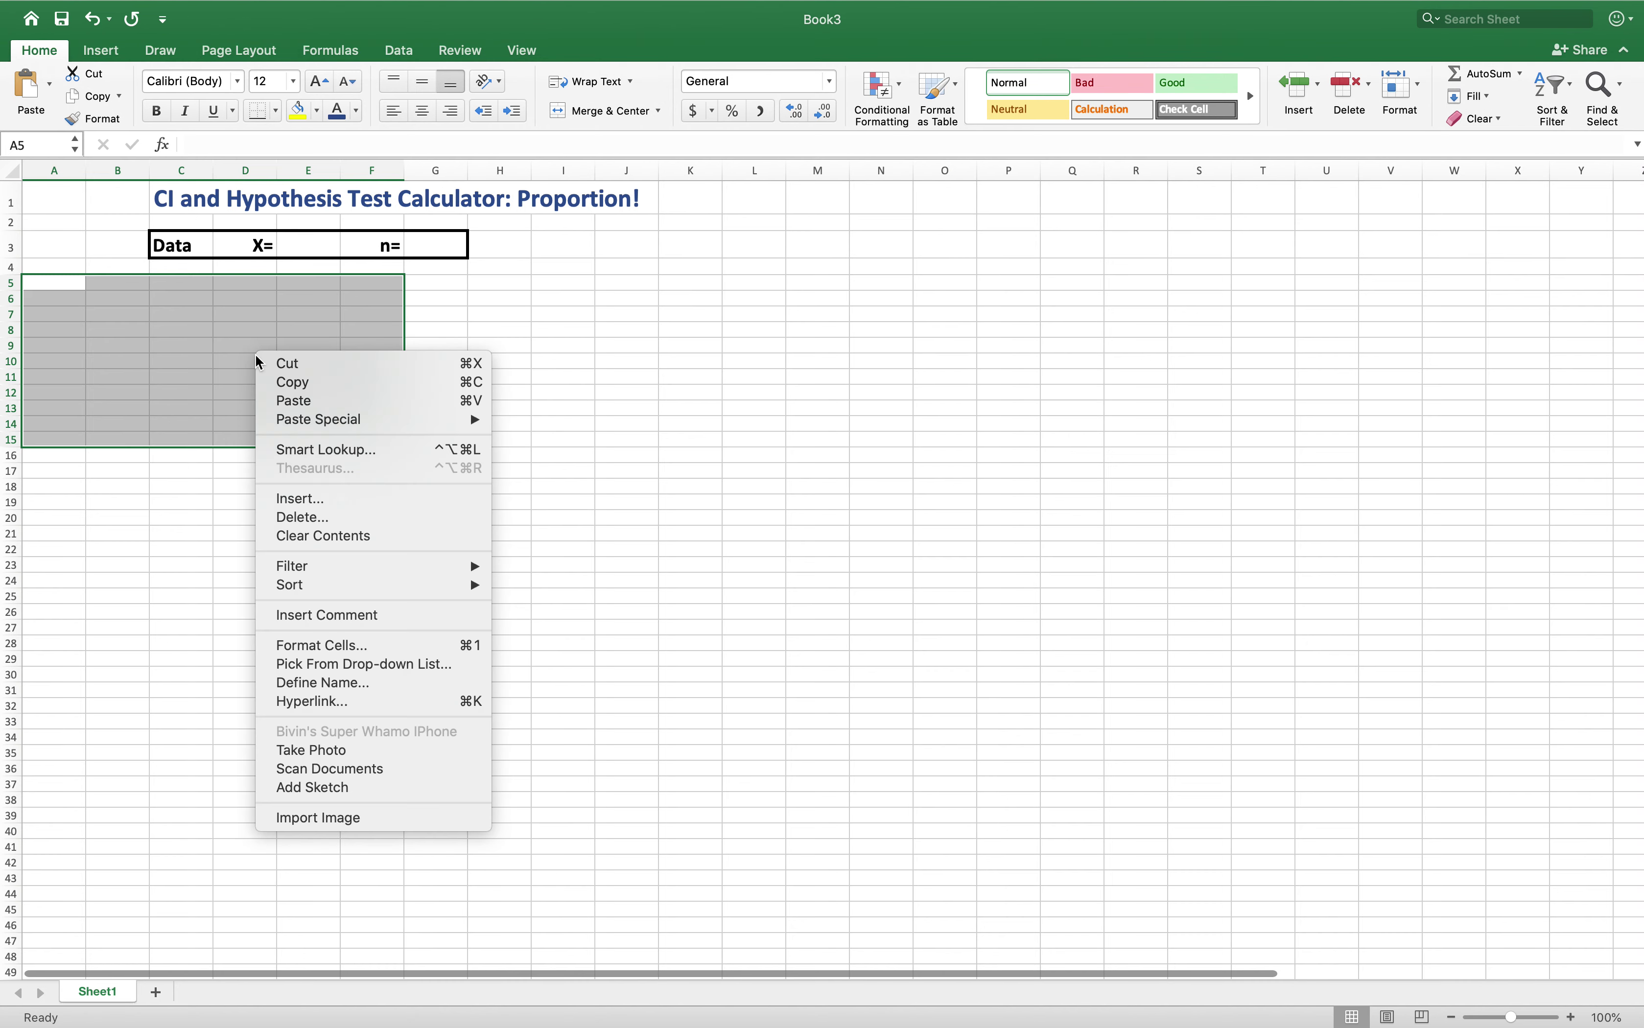
{"action": "left_click", "coordinate": [398, 648]}
{"action": "left_click", "coordinate": [299, 594]}
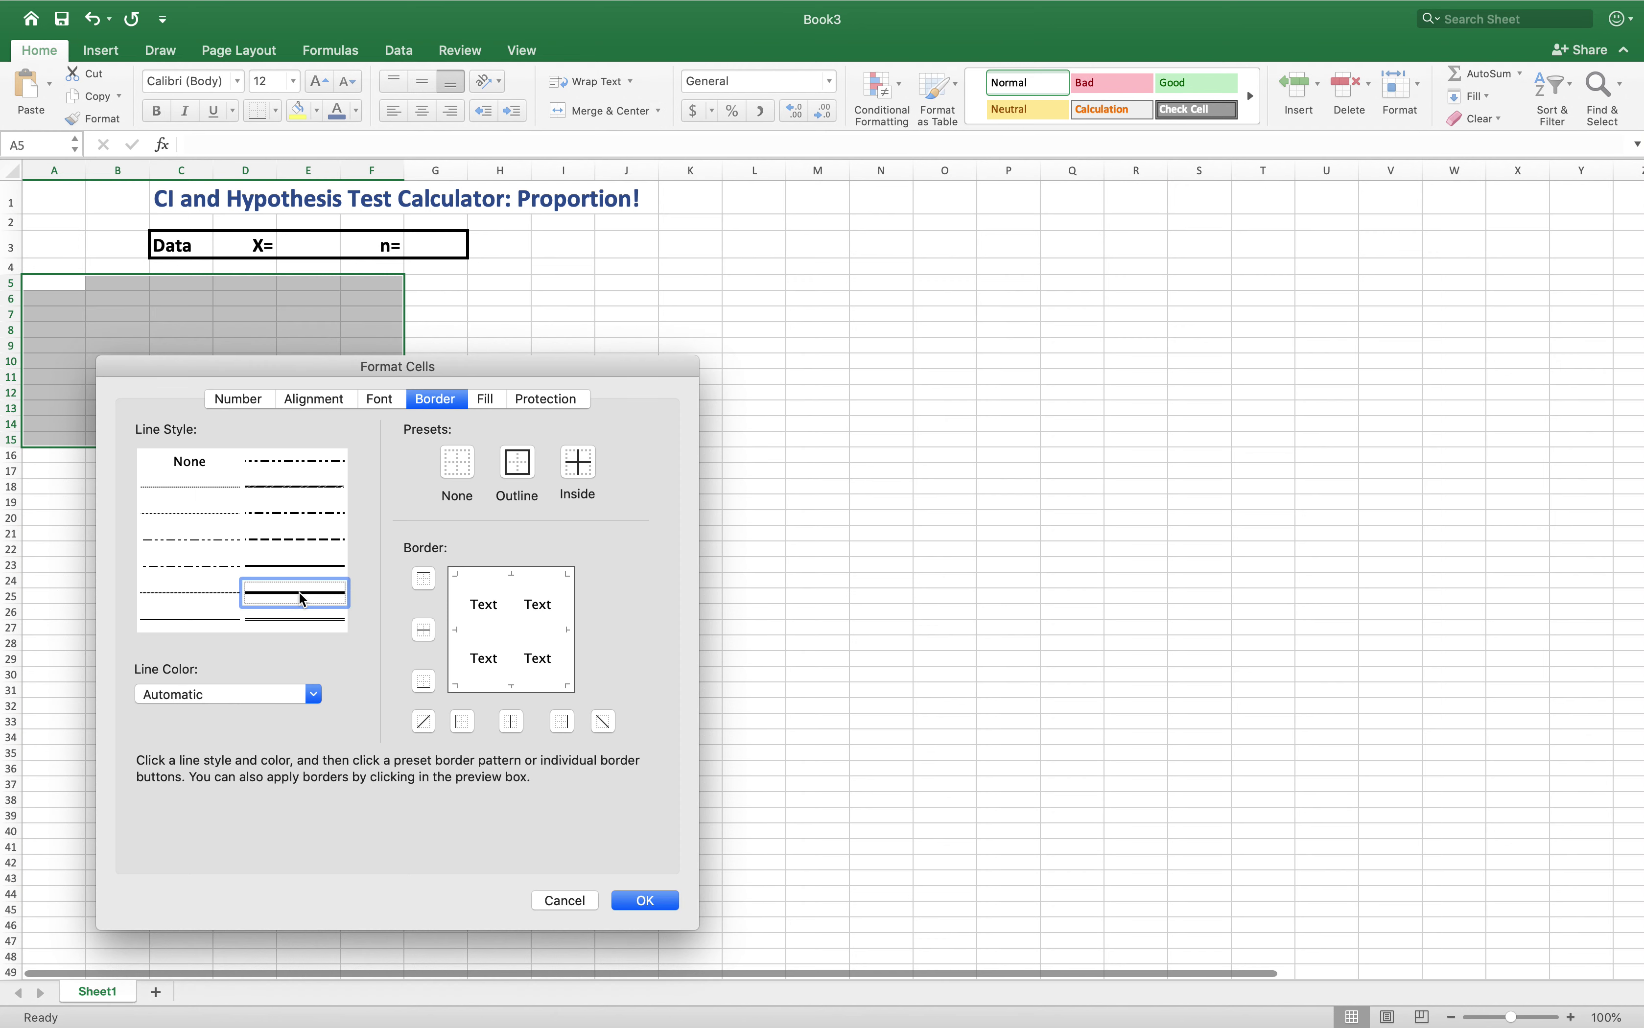
{"action": "left_click", "coordinate": [516, 463]}
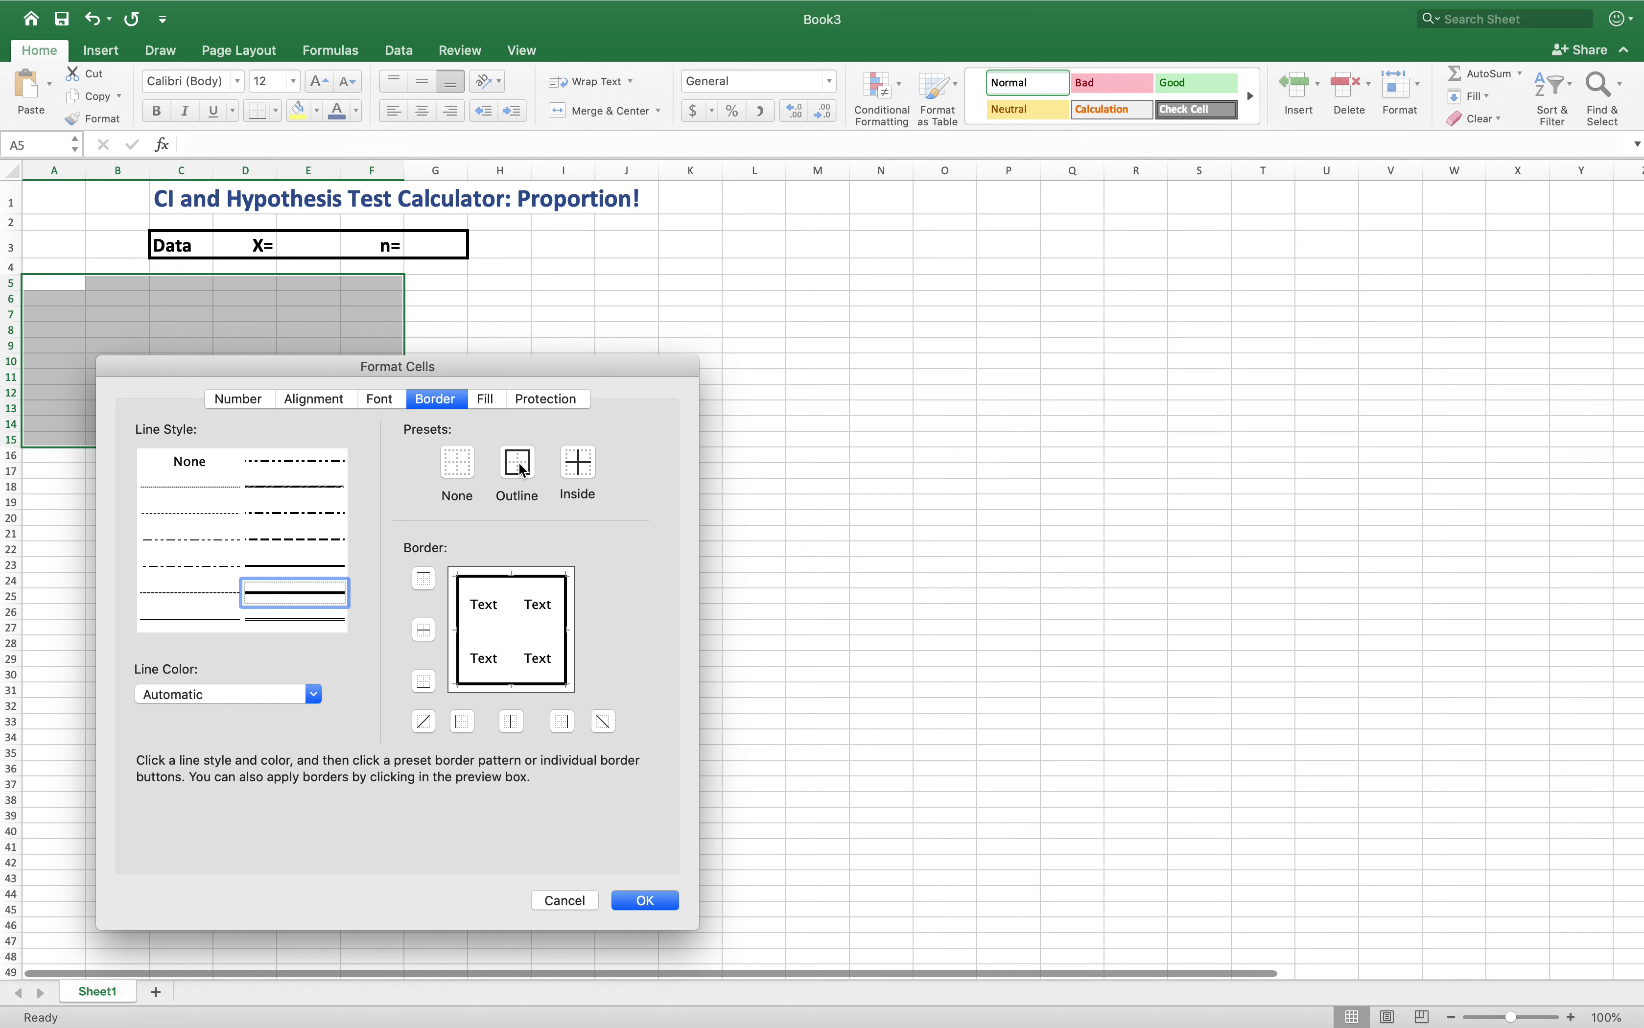
{"action": "left_click", "coordinate": [645, 900]}
{"action": "left_click", "coordinate": [562, 488]}
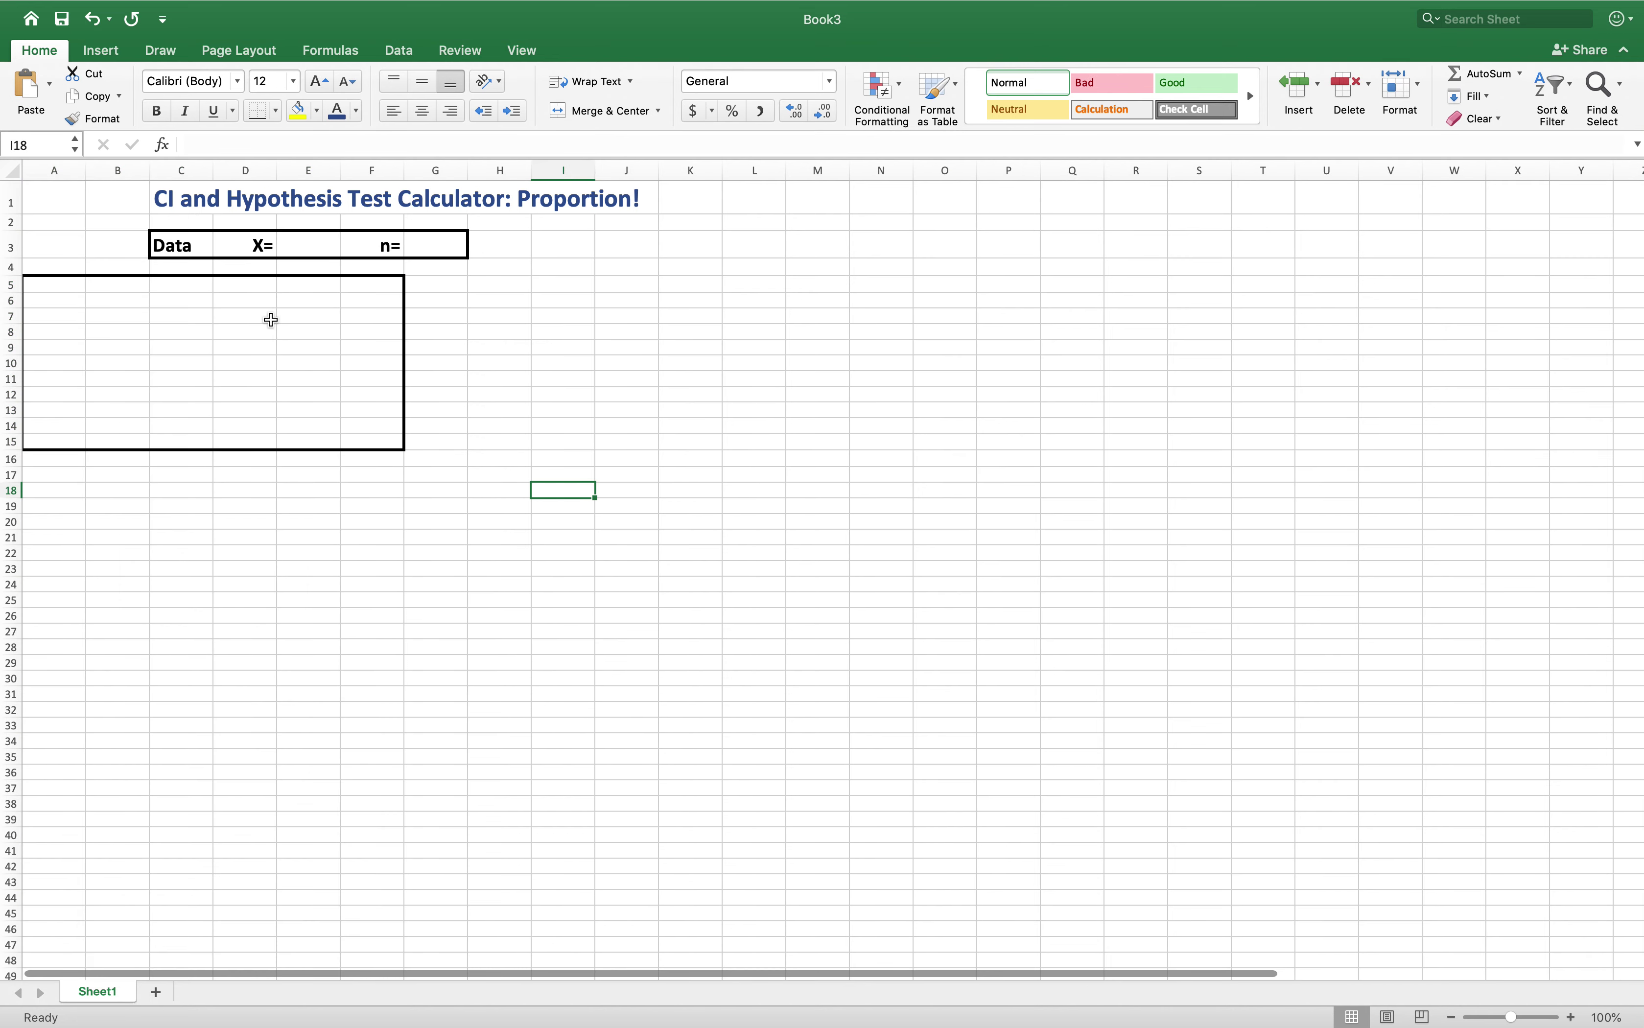
- Enter a bold "Confidence Interval" heading in A5 and widen column A to fit it
{"action": "left_click", "coordinate": [58, 284]}
{"action": "type", "text": "Confidence "}
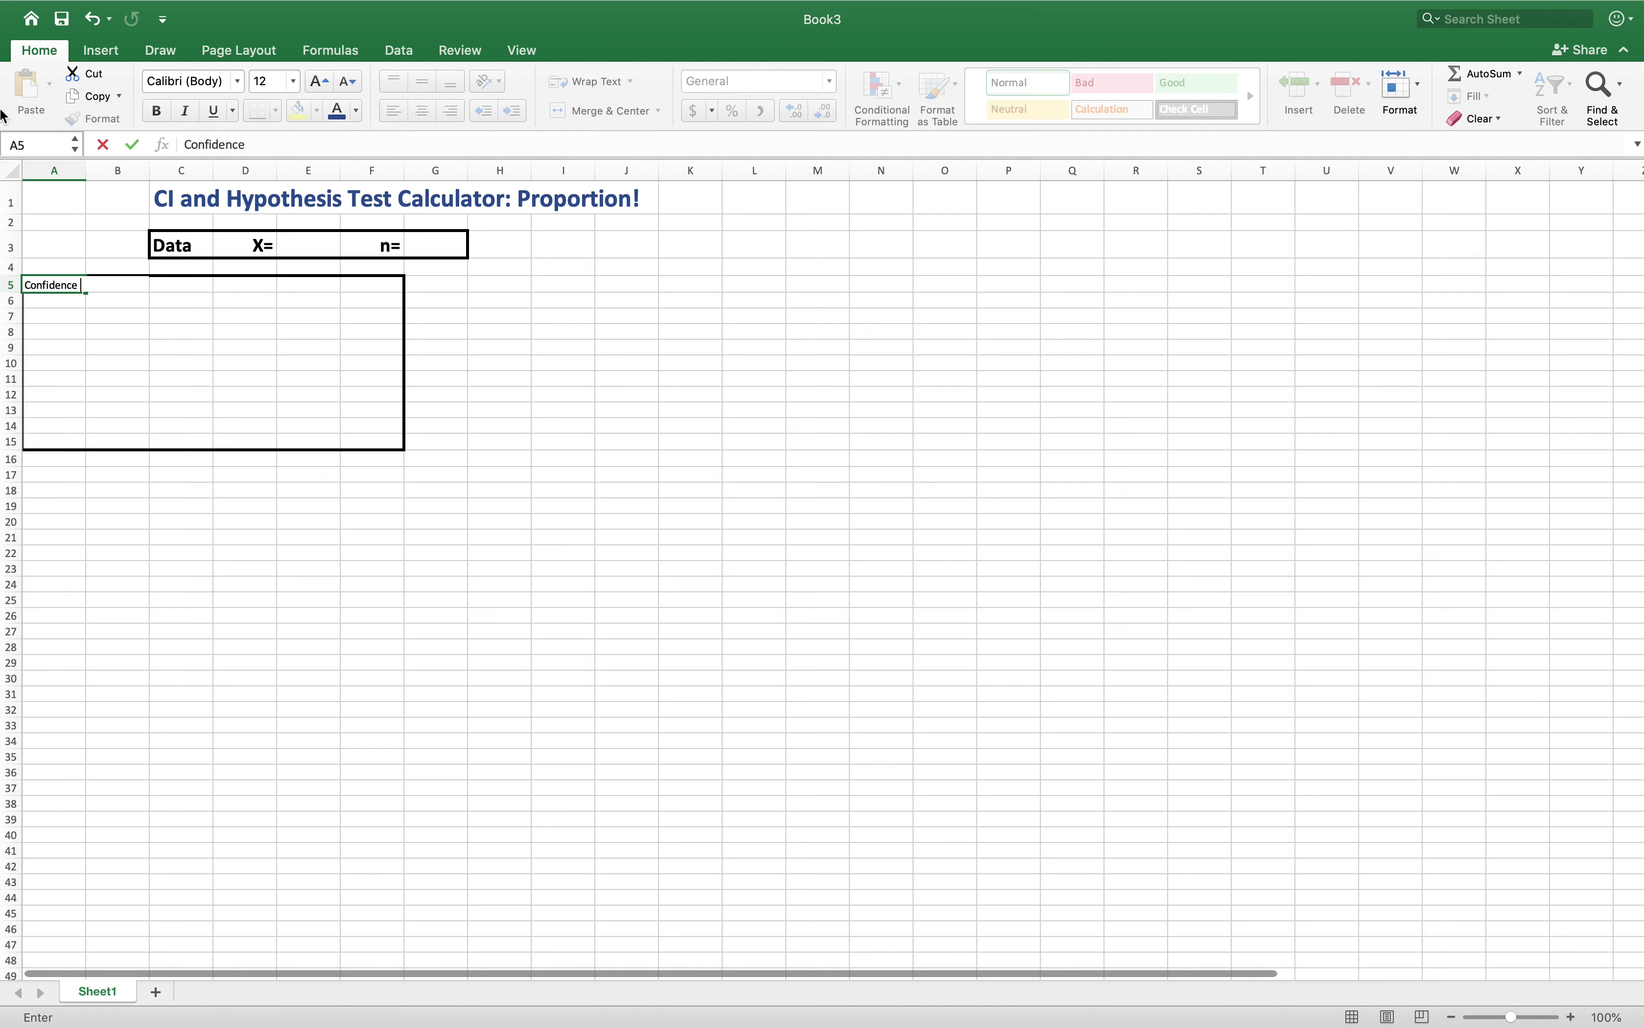
{"action": "type", "text": "Interval"}
{"action": "left_click", "coordinate": [140, 554]}
{"action": "left_click", "coordinate": [63, 283]}
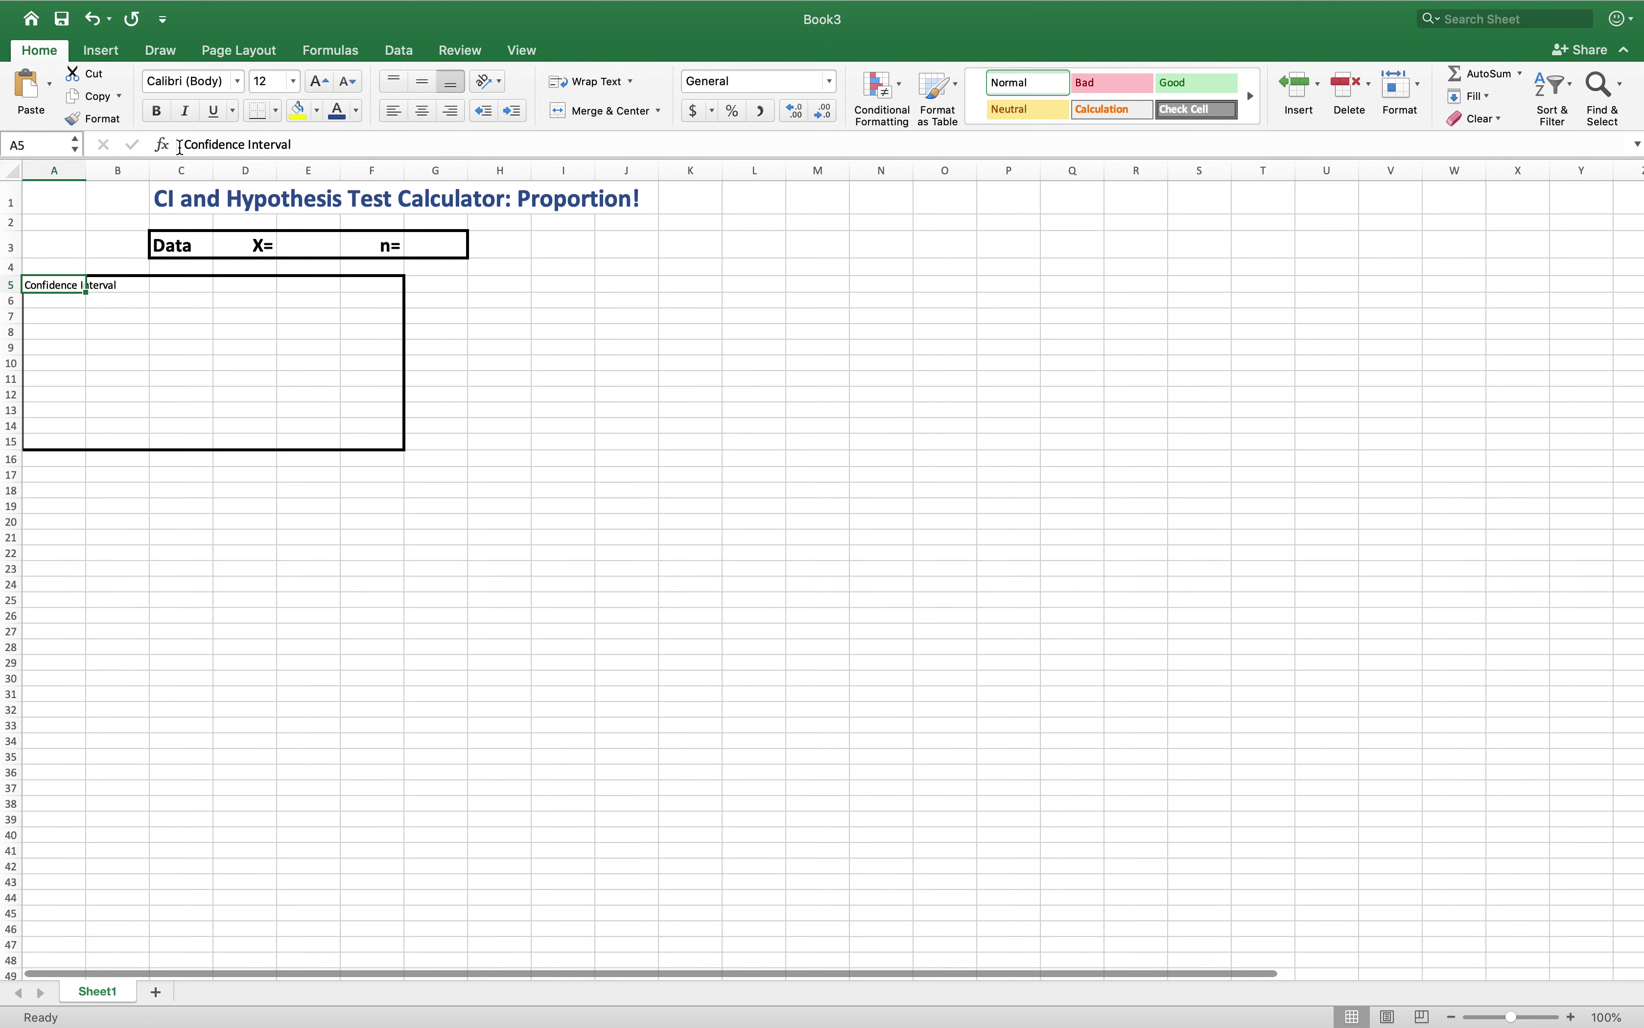
{"action": "left_click", "coordinate": [155, 110]}
{"action": "left_click_drag", "start_coordinate": [86, 170], "coordinate": [122, 177]}
- Enter a bold "Input" heading in A7 of the confidence interval section
{"action": "left_click", "coordinate": [93, 303]}
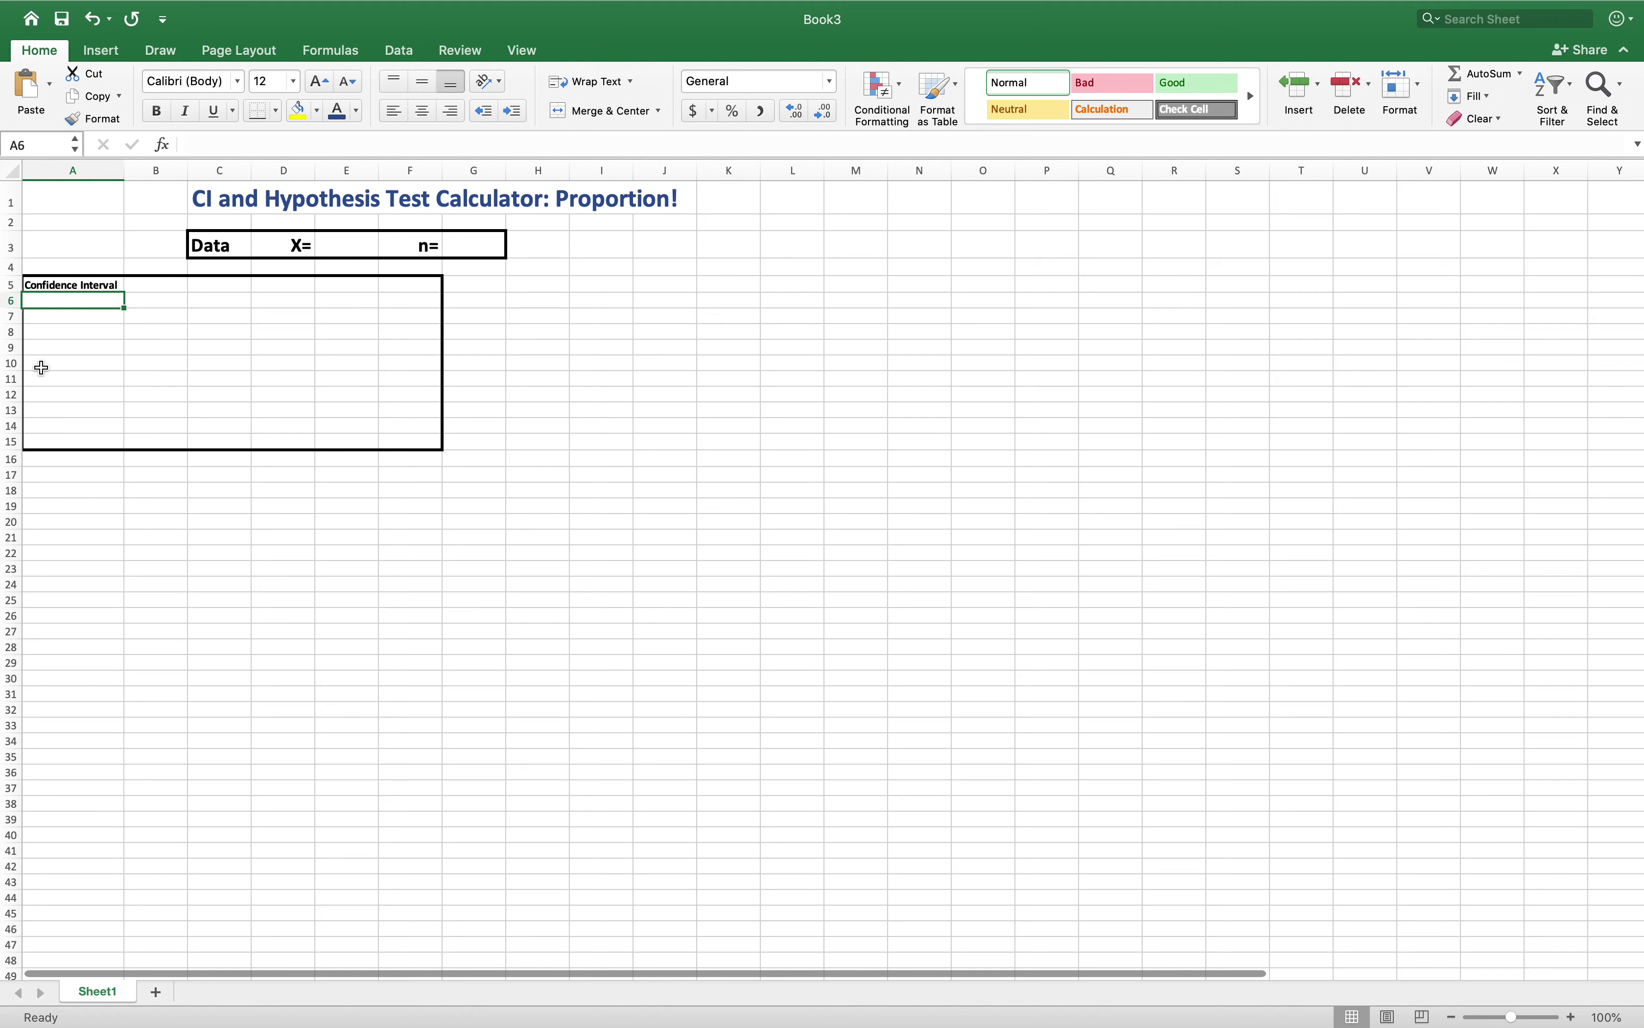
{"action": "key", "text": "Return"}
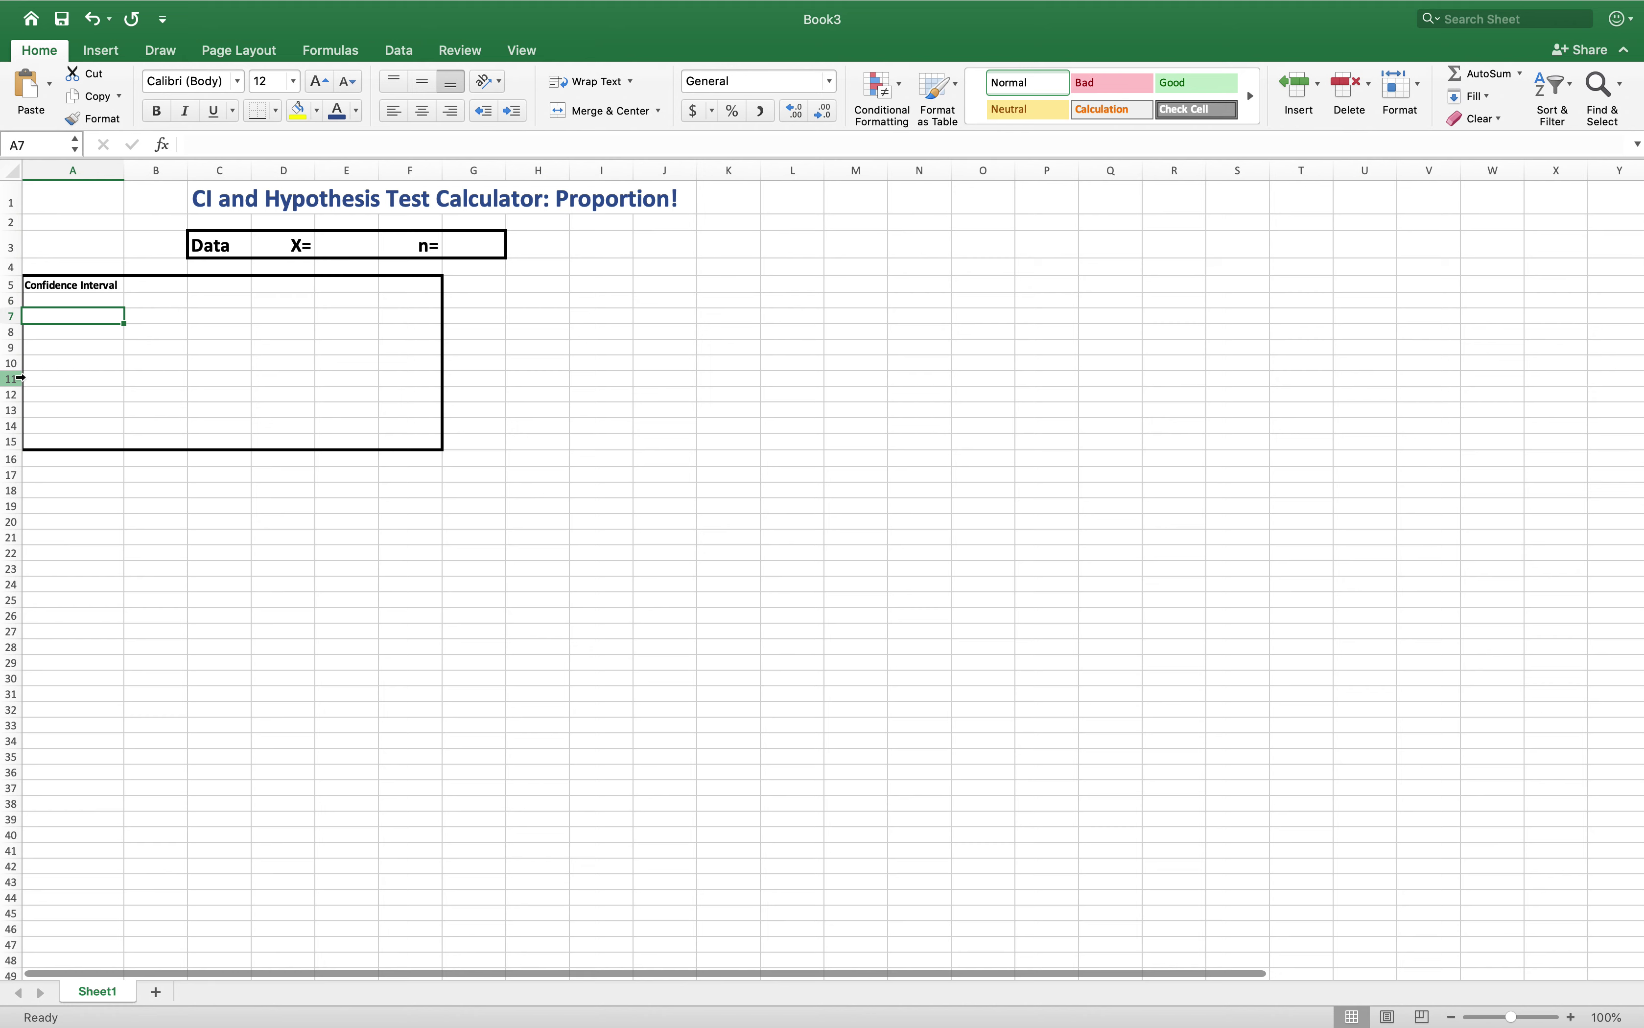
{"action": "type", "text": "Input"}
{"action": "left_click", "coordinate": [136, 520]}
{"action": "left_click", "coordinate": [86, 355]}
{"action": "left_click", "coordinate": [101, 317]}
{"action": "left_click", "coordinate": [156, 110]}
- Enter the label "Confidence (decimal)" in A8 and widen column A so the whole label fits
{"action": "left_click", "coordinate": [88, 331]}
{"action": "type", "text": "Co"}
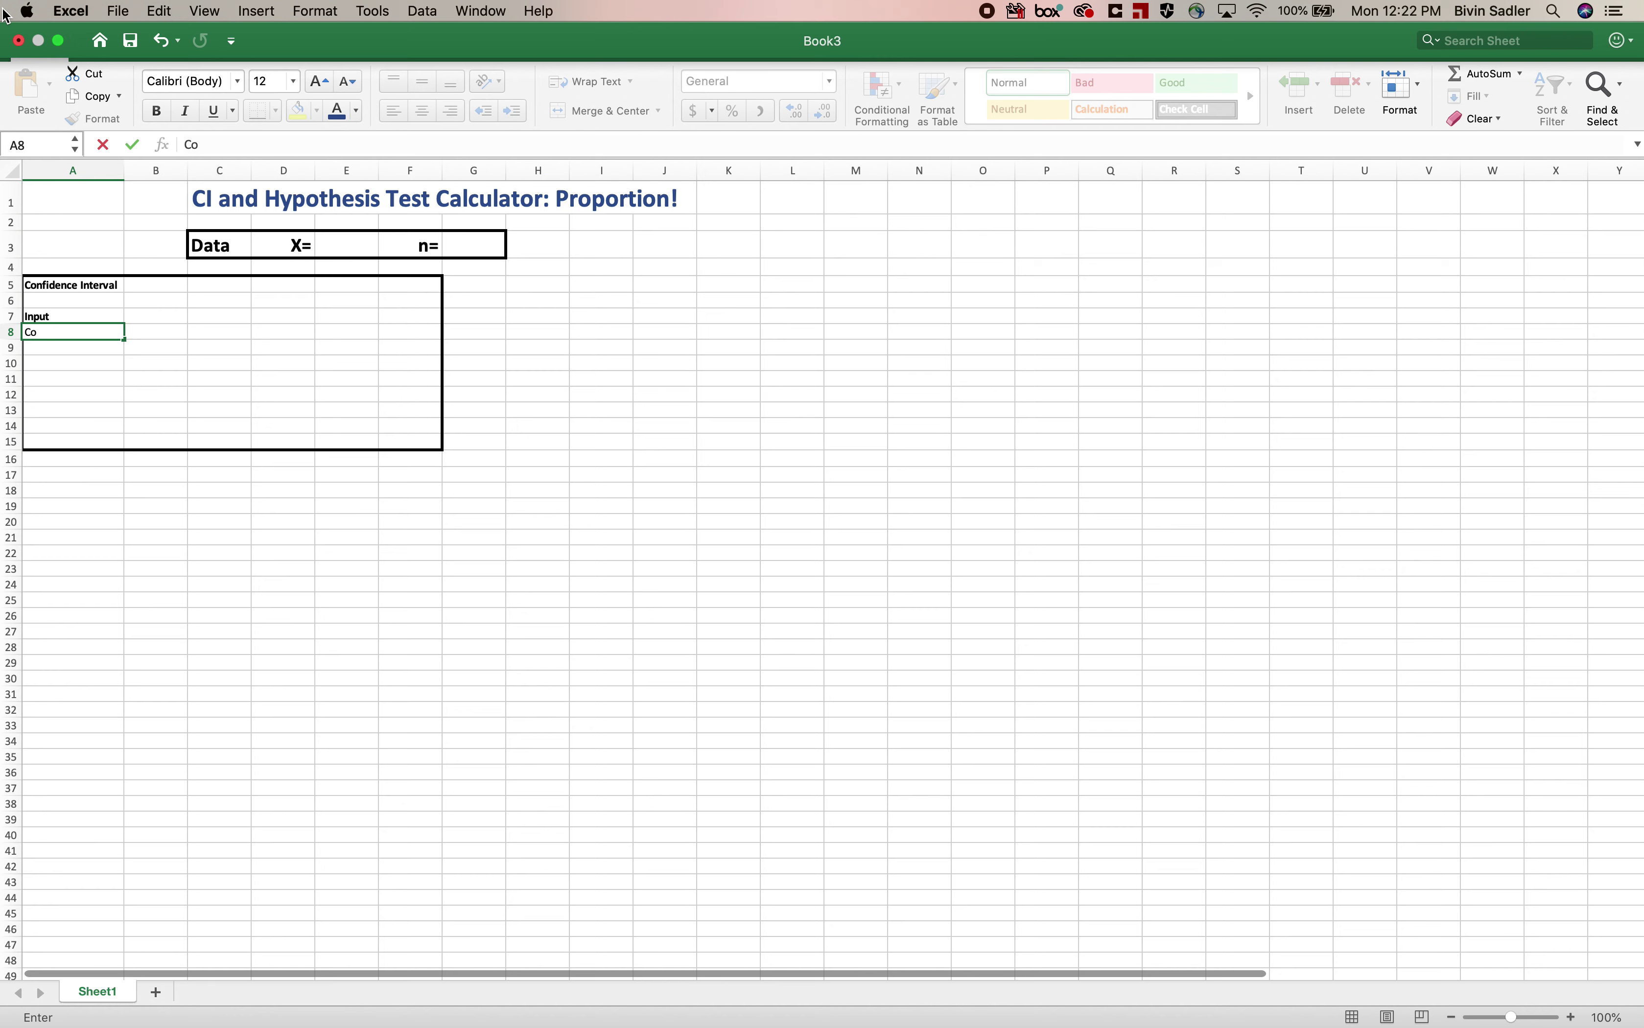
{"action": "type", "text": "nfidence (decimal)"}
{"action": "left_click", "coordinate": [128, 171]}
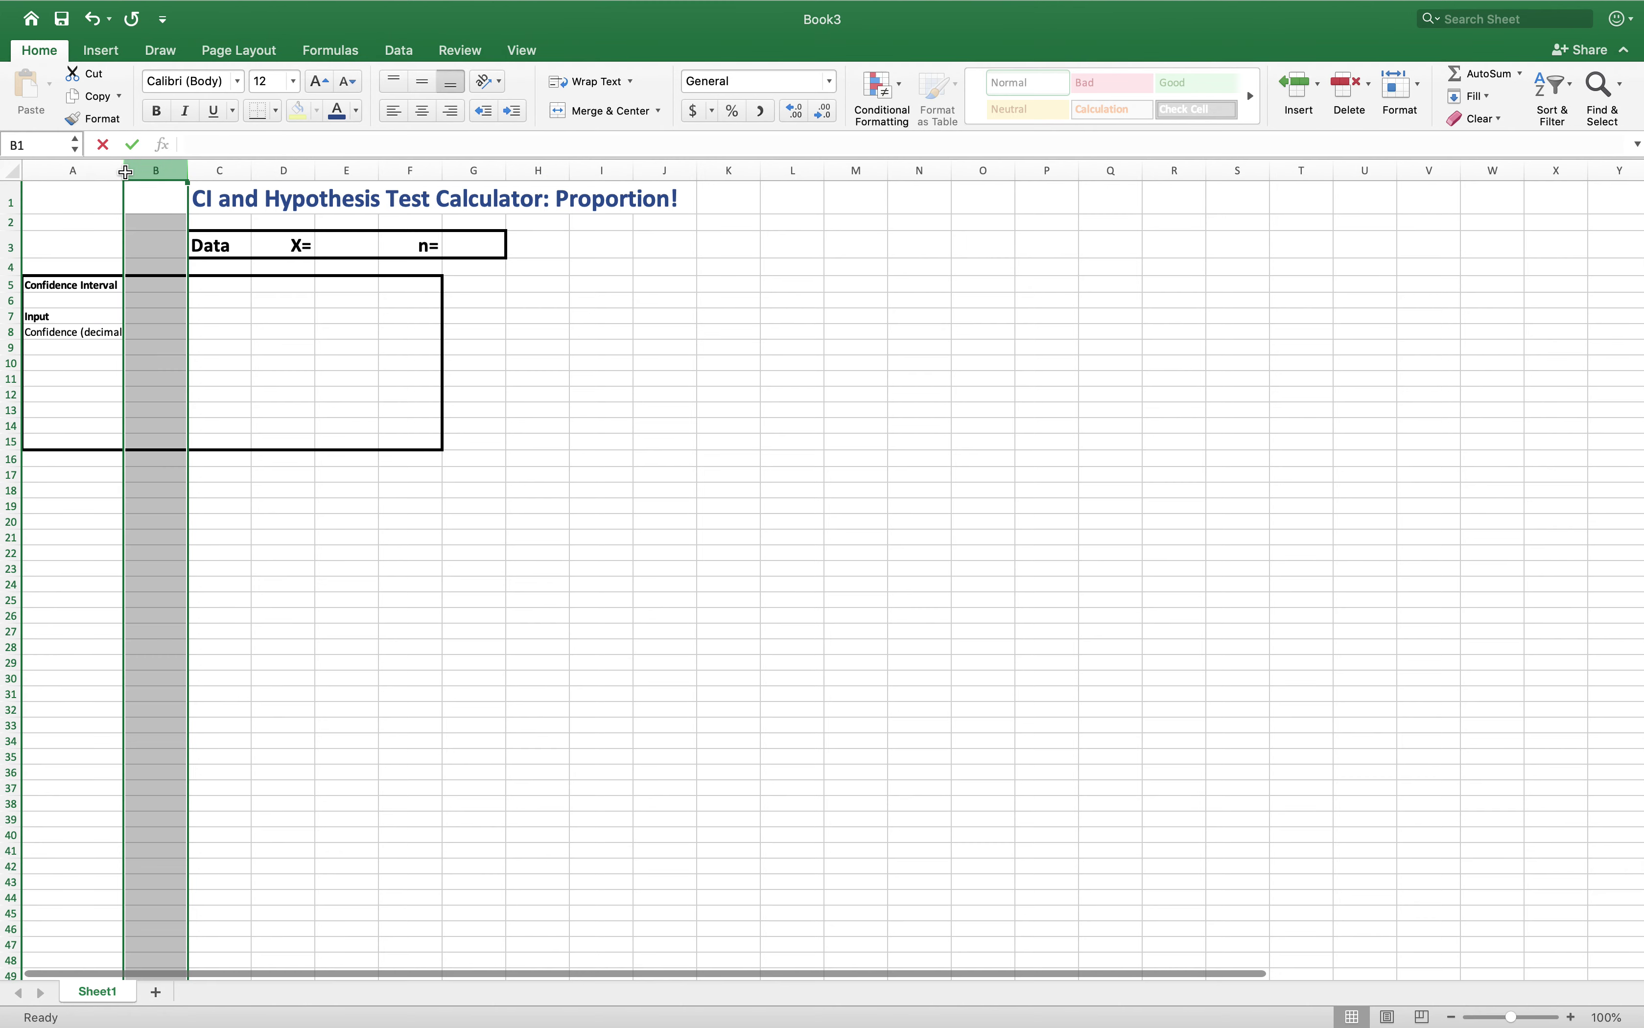
{"action": "left_click_drag", "start_coordinate": [126, 171], "coordinate": [135, 171]}
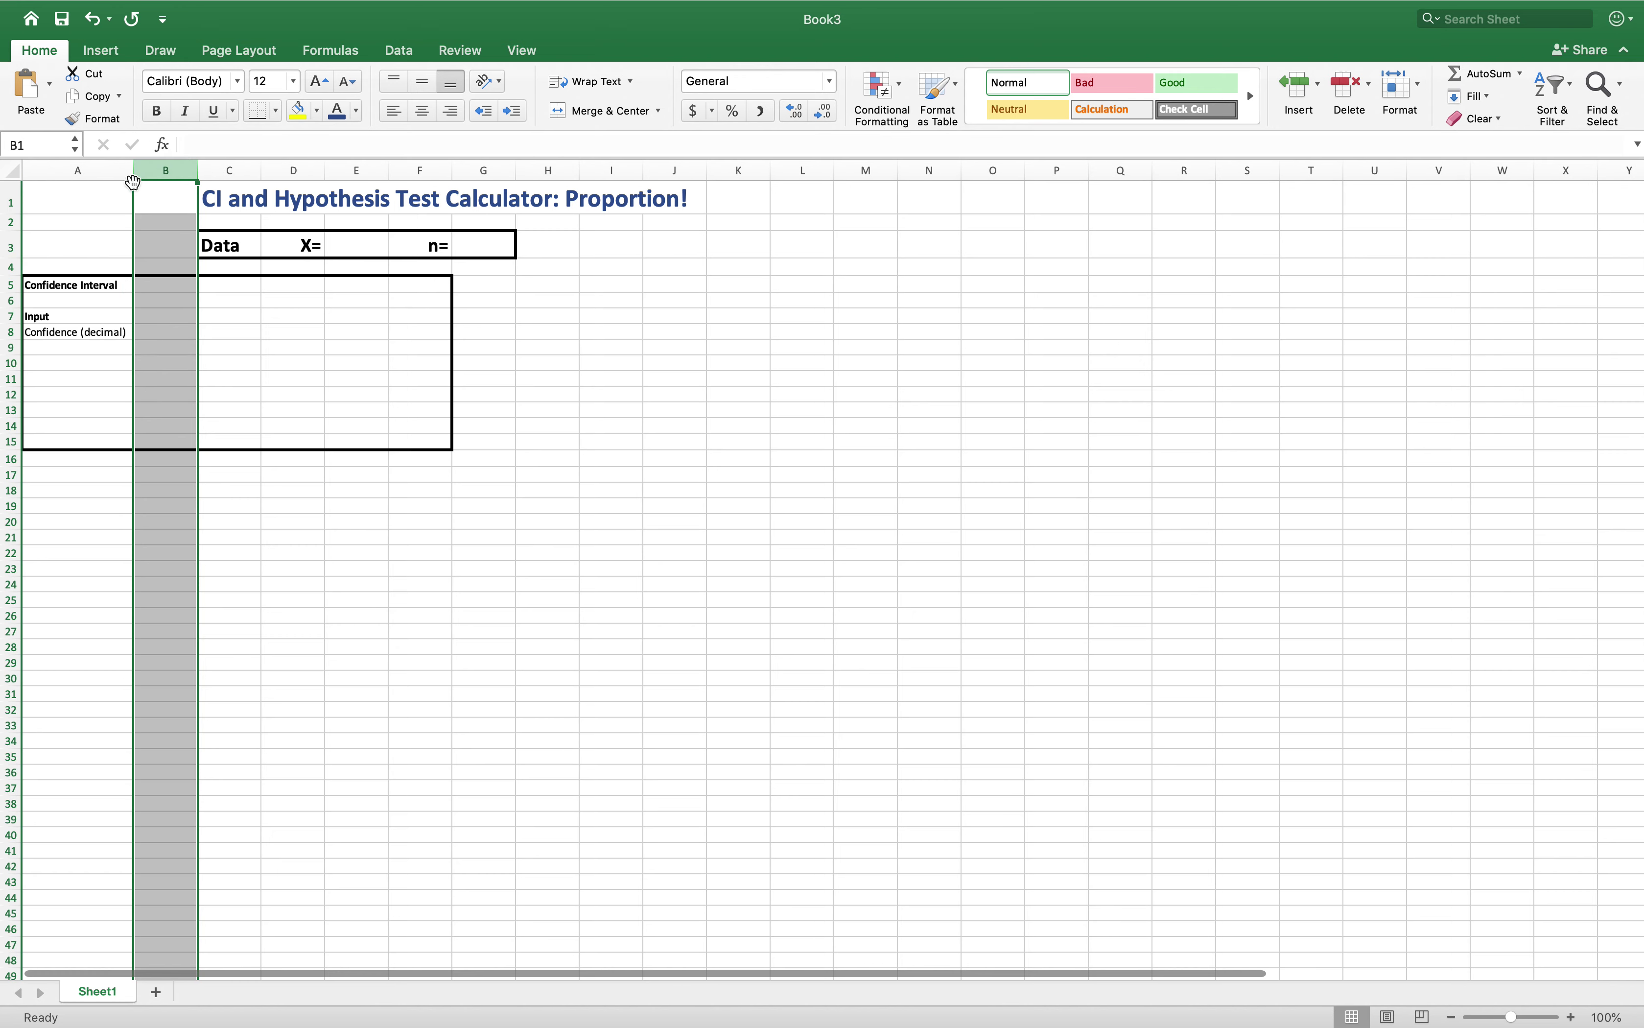
- Enter .95 in B8 as the confidence level
{"action": "left_click", "coordinate": [158, 326]}
{"action": "type", "text": ".95"}
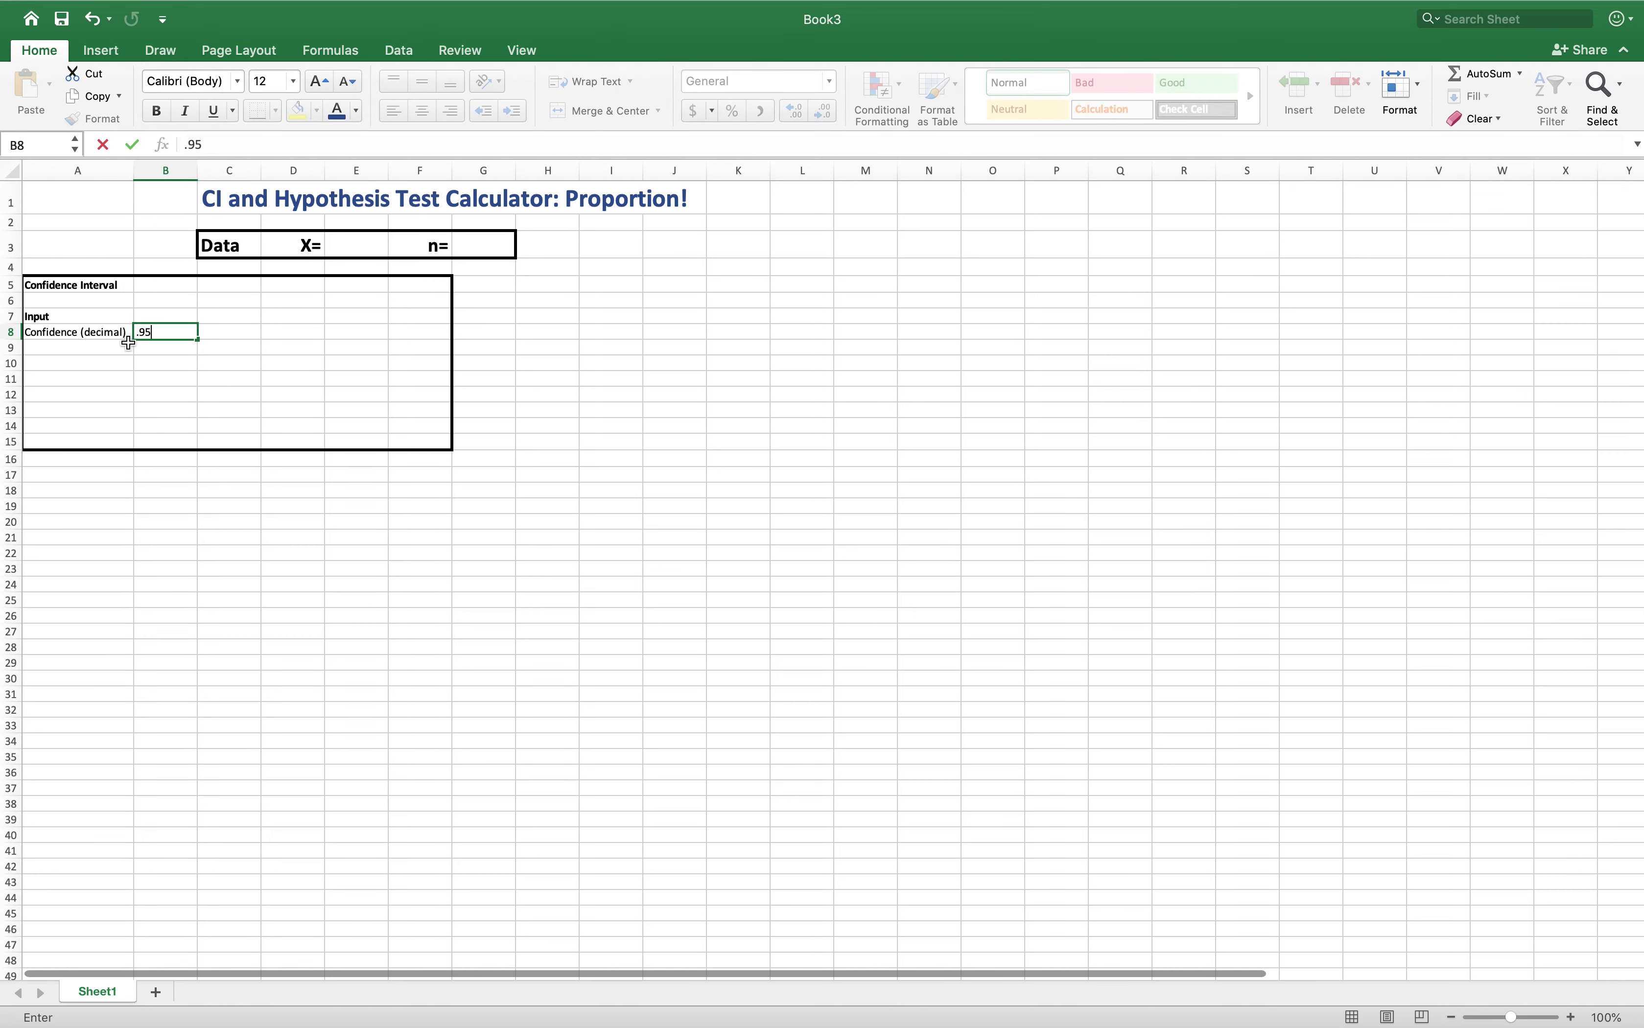
{"action": "left_click", "coordinate": [300, 315]}
- Enter the heading "Output" in E7 with the labels "alpha", "p-hat" and "q-hat" below it in E8:E10
{"action": "left_click", "coordinate": [338, 318]}
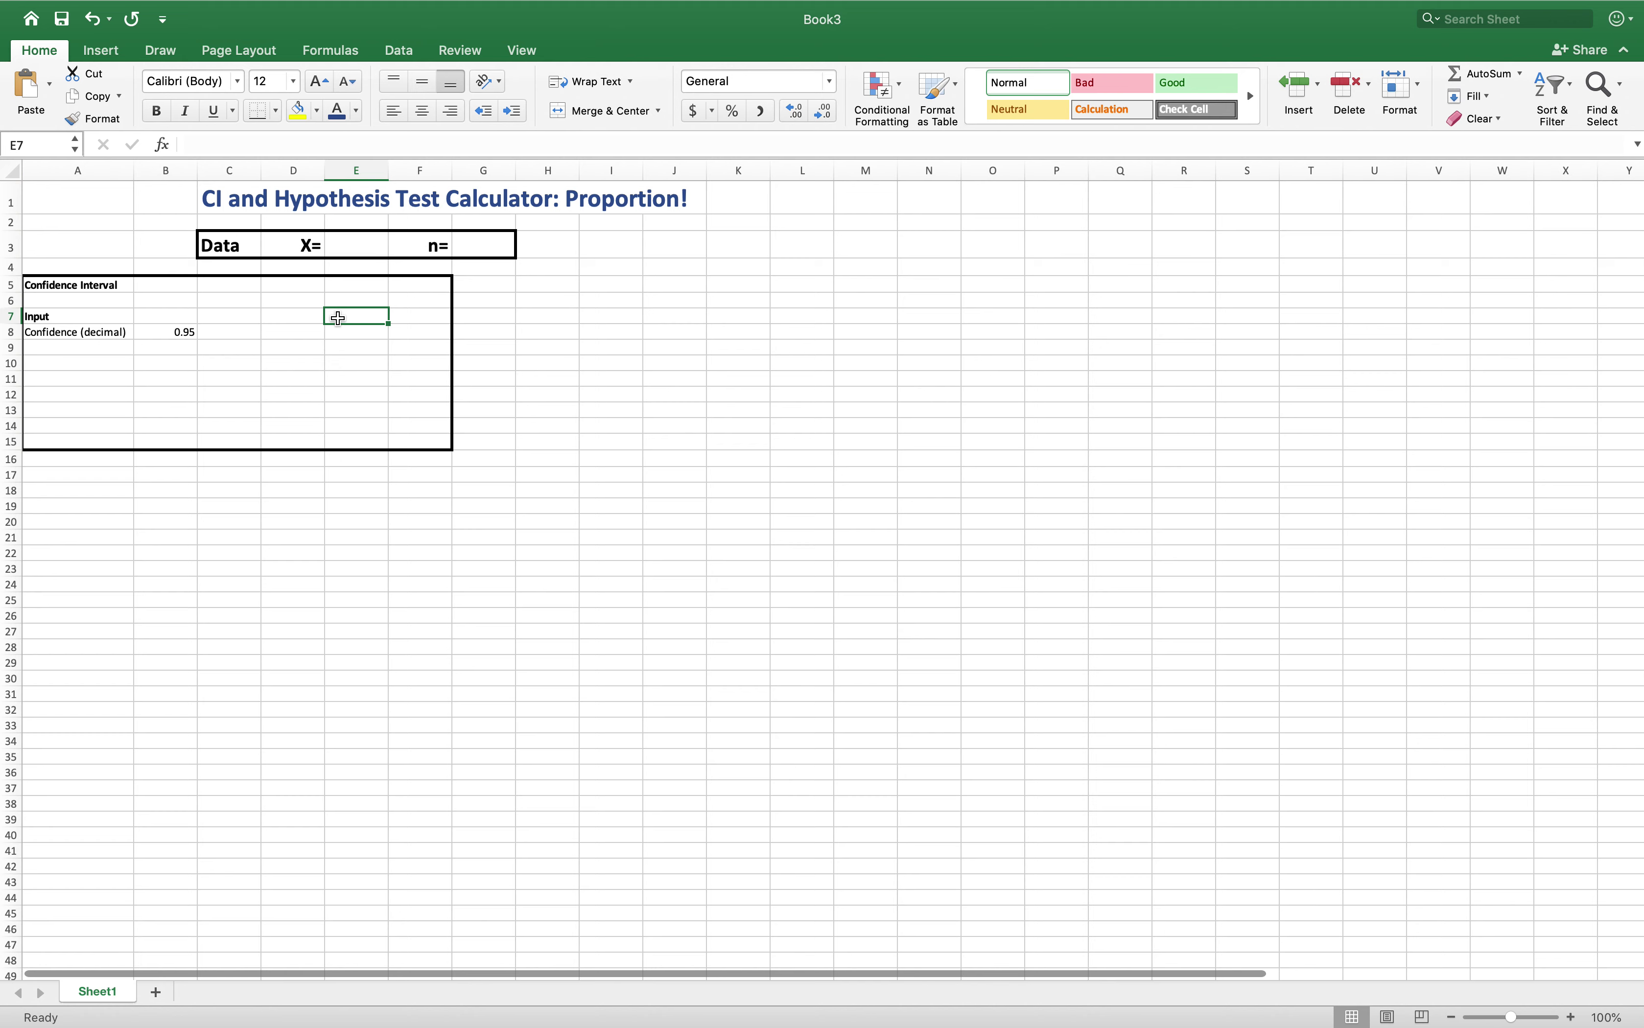
{"action": "type", "text": "Output"}
{"action": "key", "text": "Return"}
{"action": "type", "text": "alpha"}
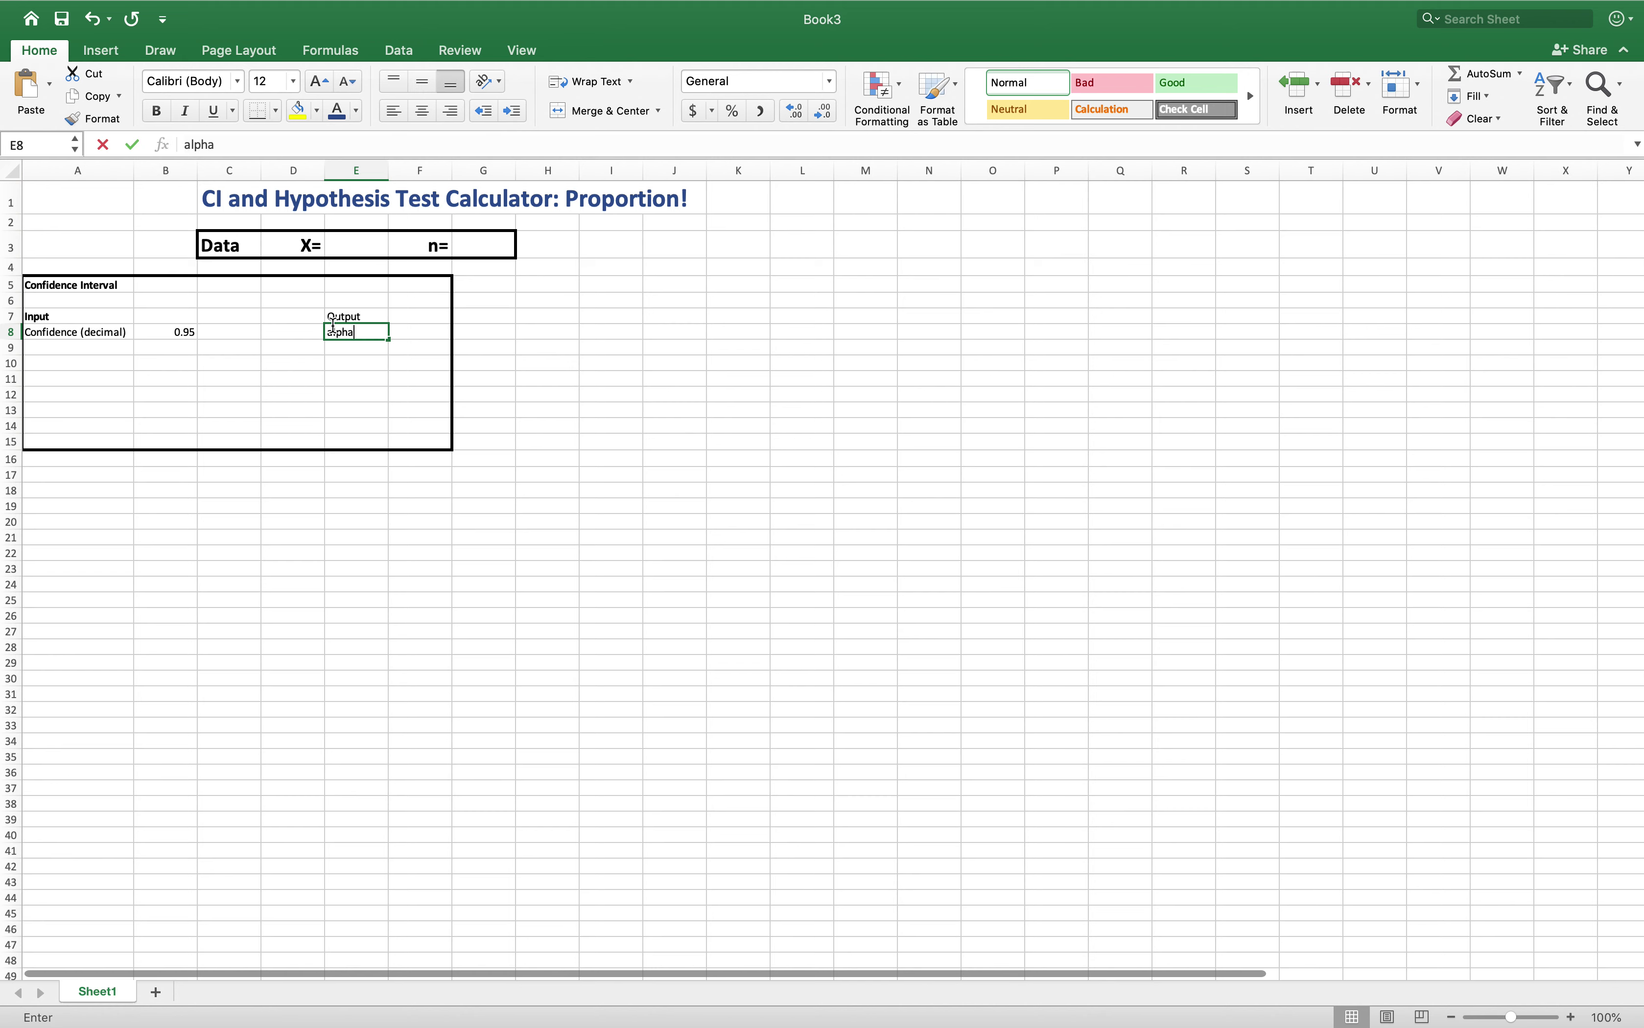
{"action": "key", "text": "Return"}
{"action": "type", "text": "p"}
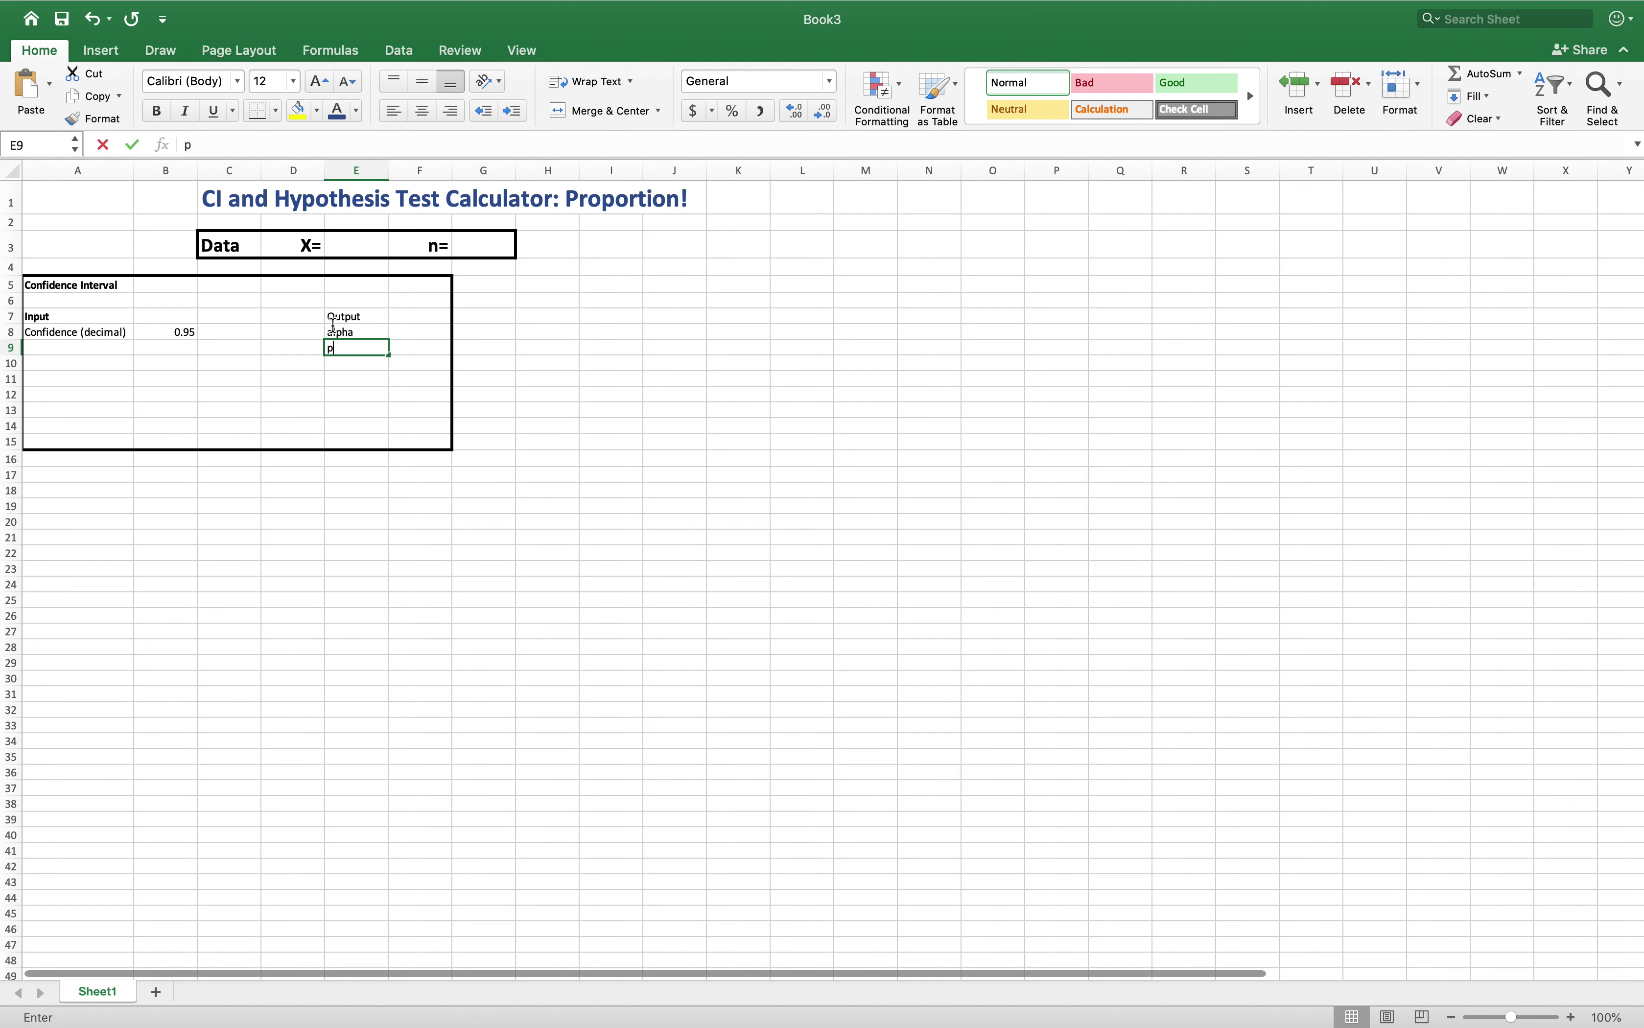
{"action": "type", "text": "-hat"}
{"action": "key", "text": "Return"}
{"action": "type", "text": "q-hat"}
{"action": "key", "text": "Return"}
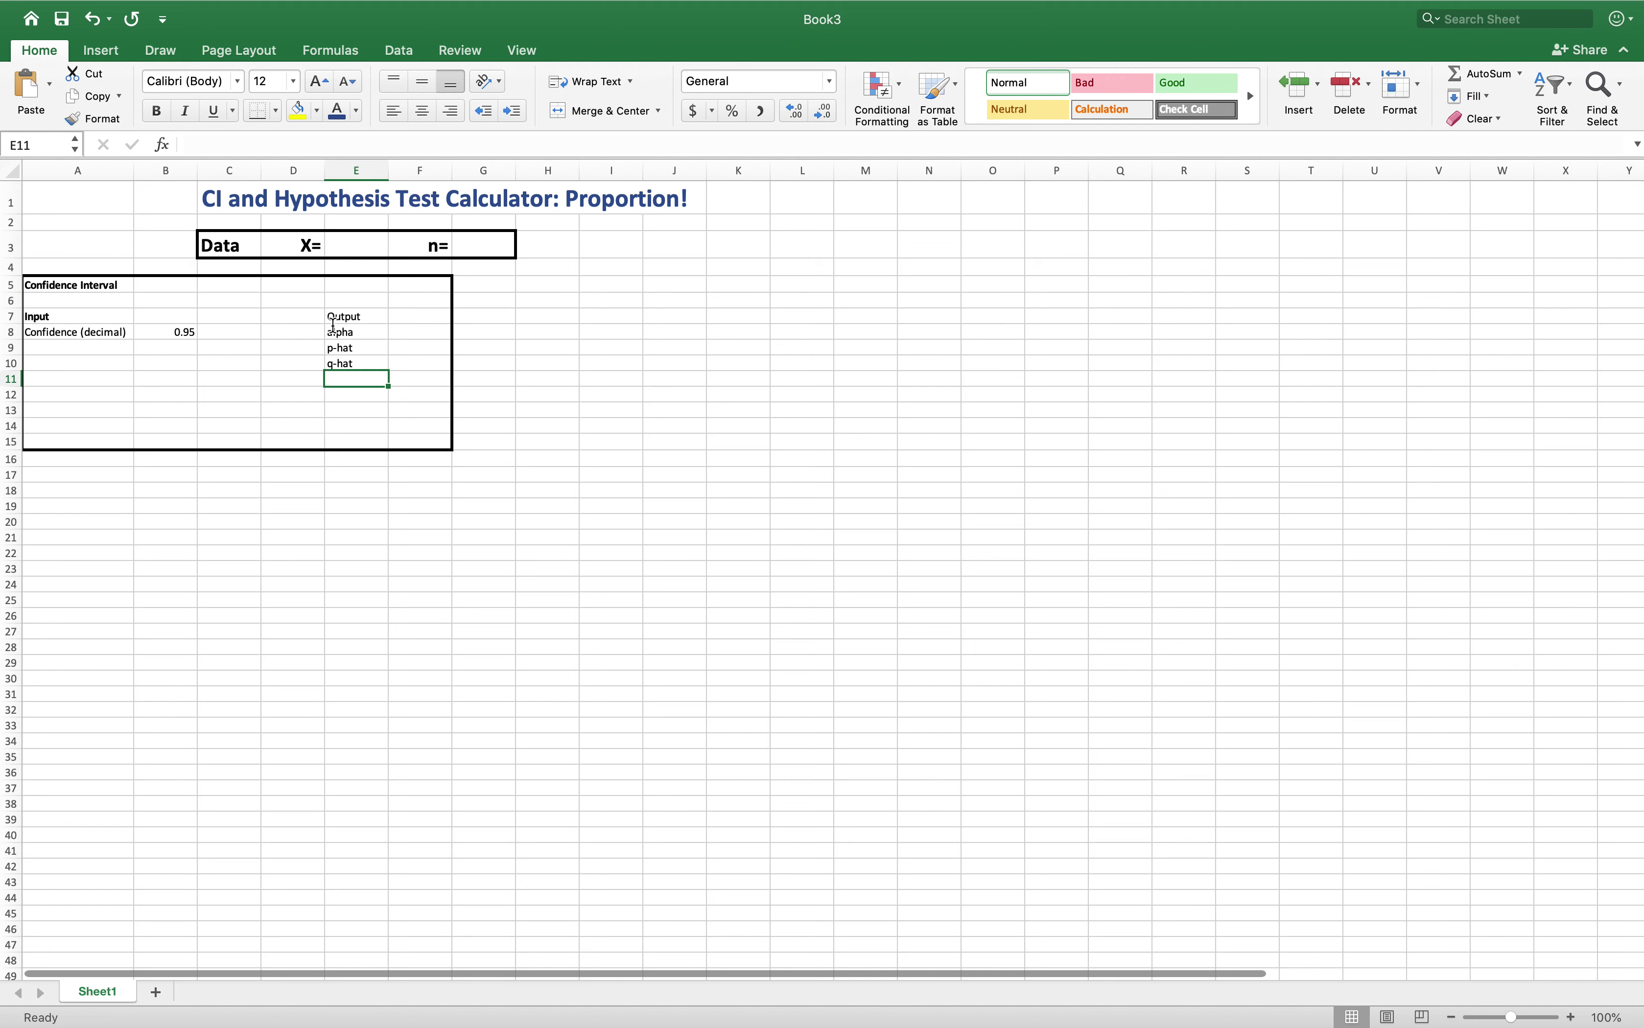
- Continue the output labels in E11:E13 with "SE(p-hat)", "Multiplier" and "MOE"
{"action": "type", "text": "SE(p-hat"}
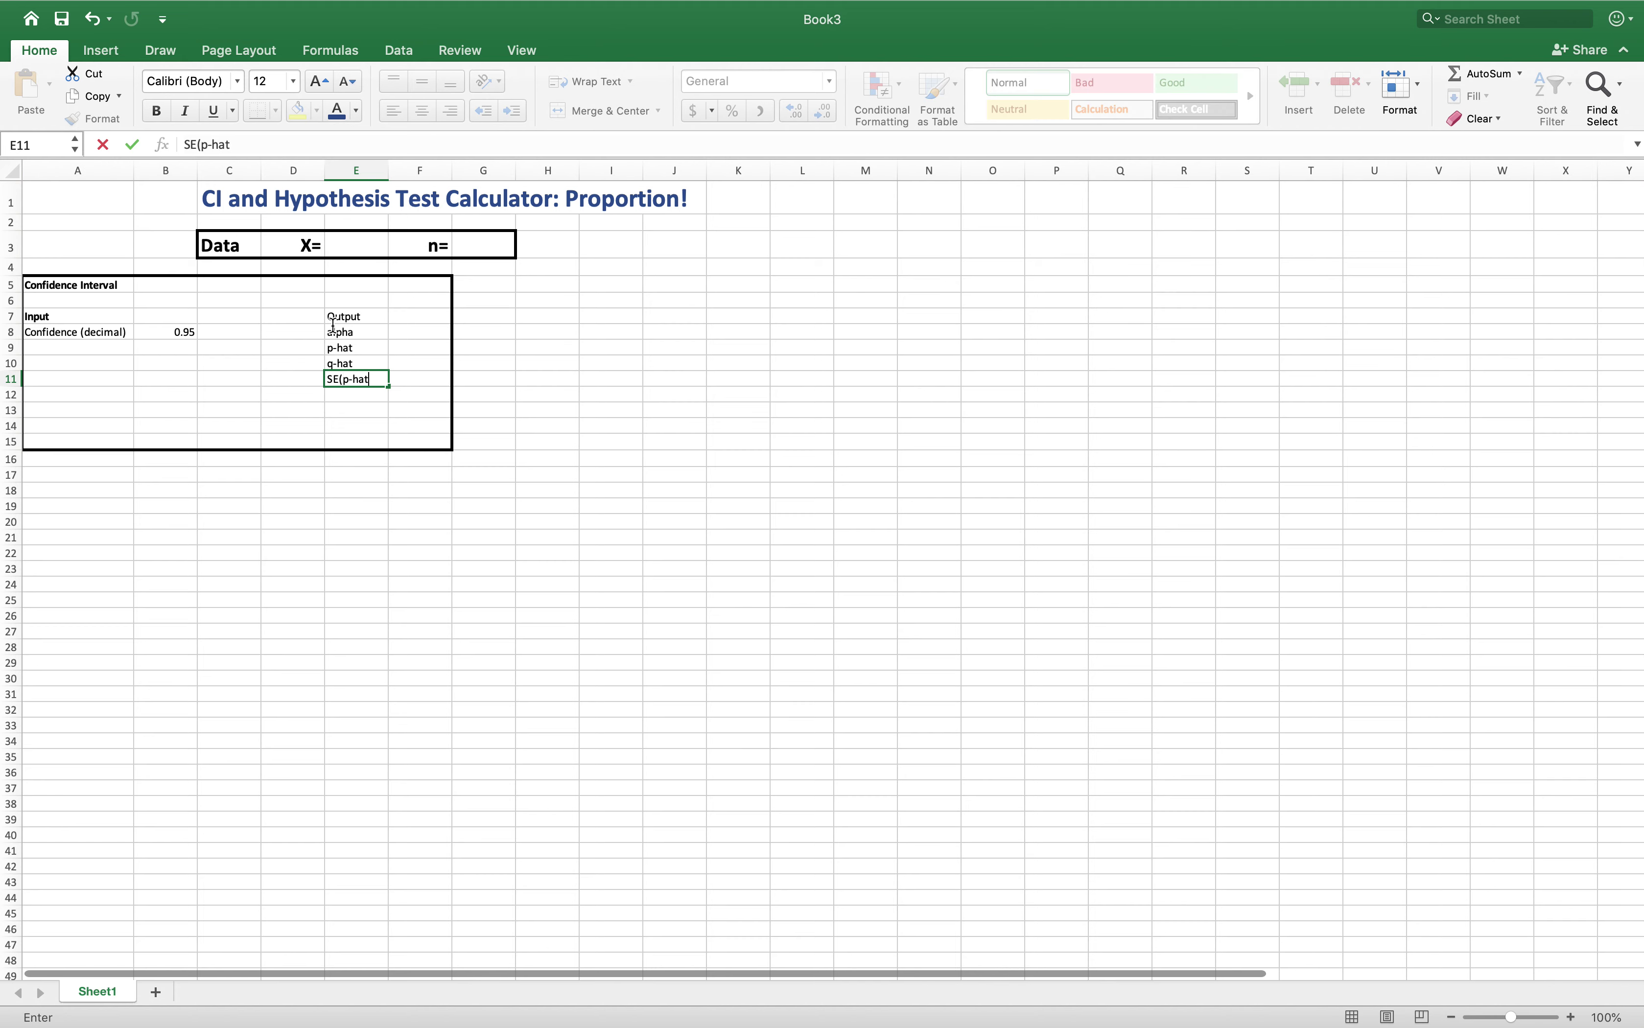
{"action": "type", "text": ")"}
{"action": "key", "text": "Return"}
{"action": "type", "text": "Multiplier"}
{"action": "key", "text": "Return"}
{"action": "type", "text": "MODE"}
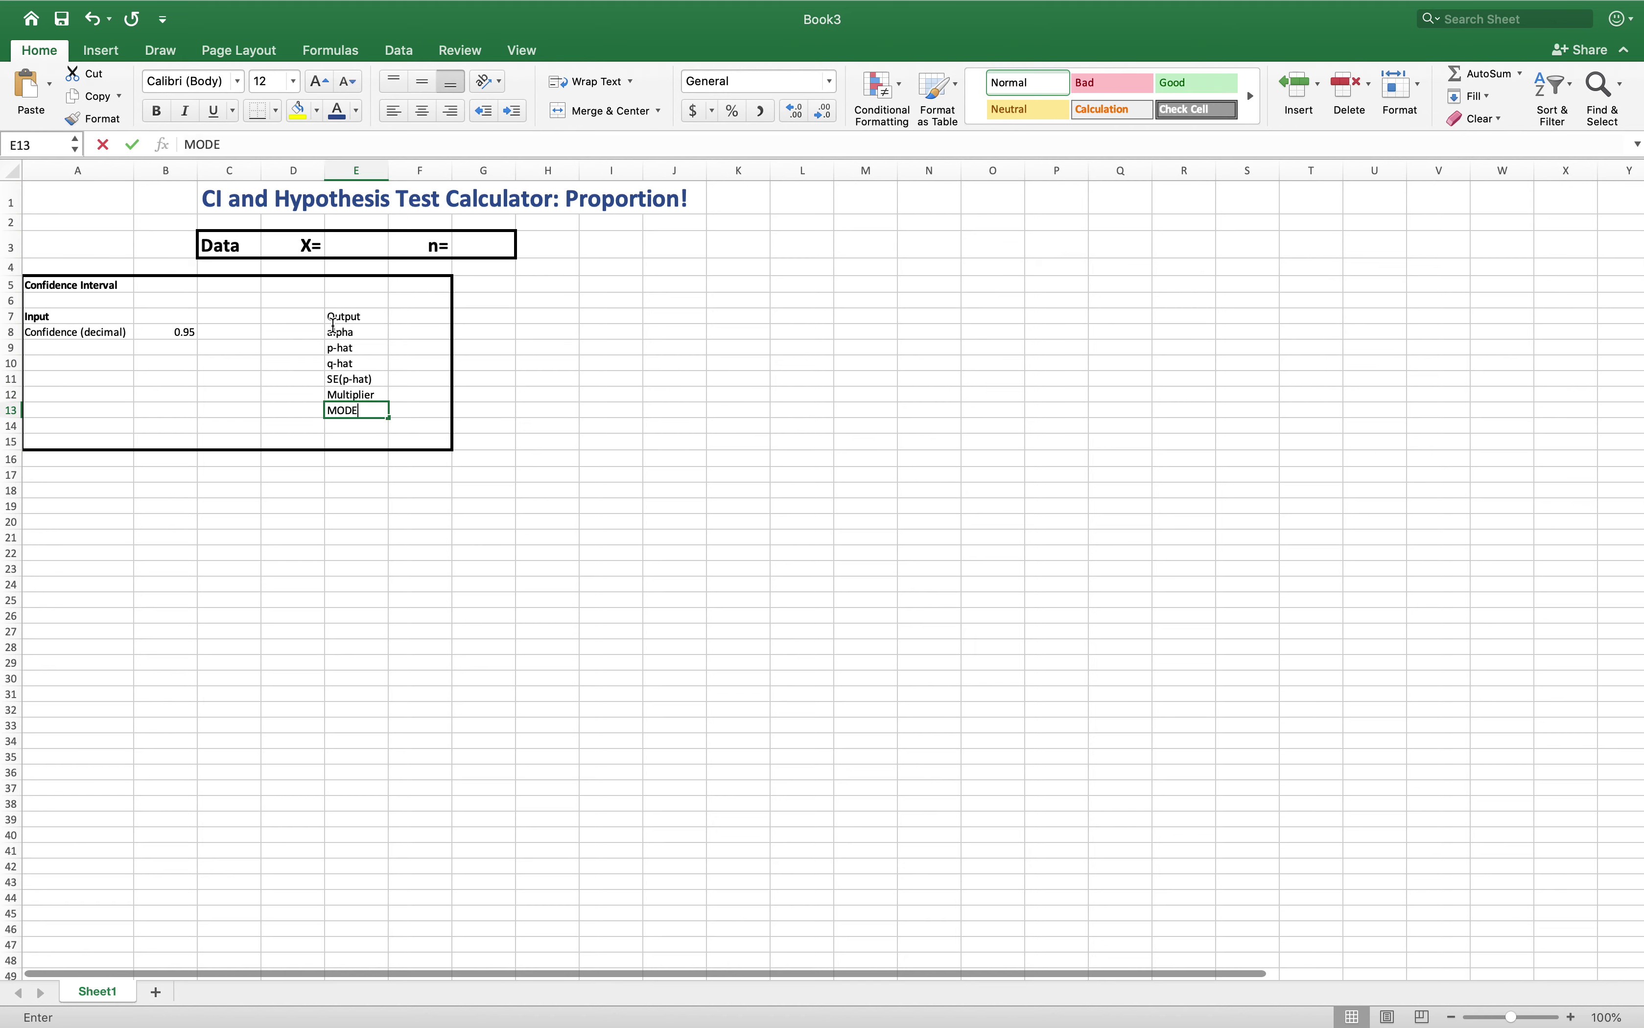
{"action": "key", "text": "BackSpace"}
{"action": "key", "text": "BackSpace"}
{"action": "type", "text": "E"}
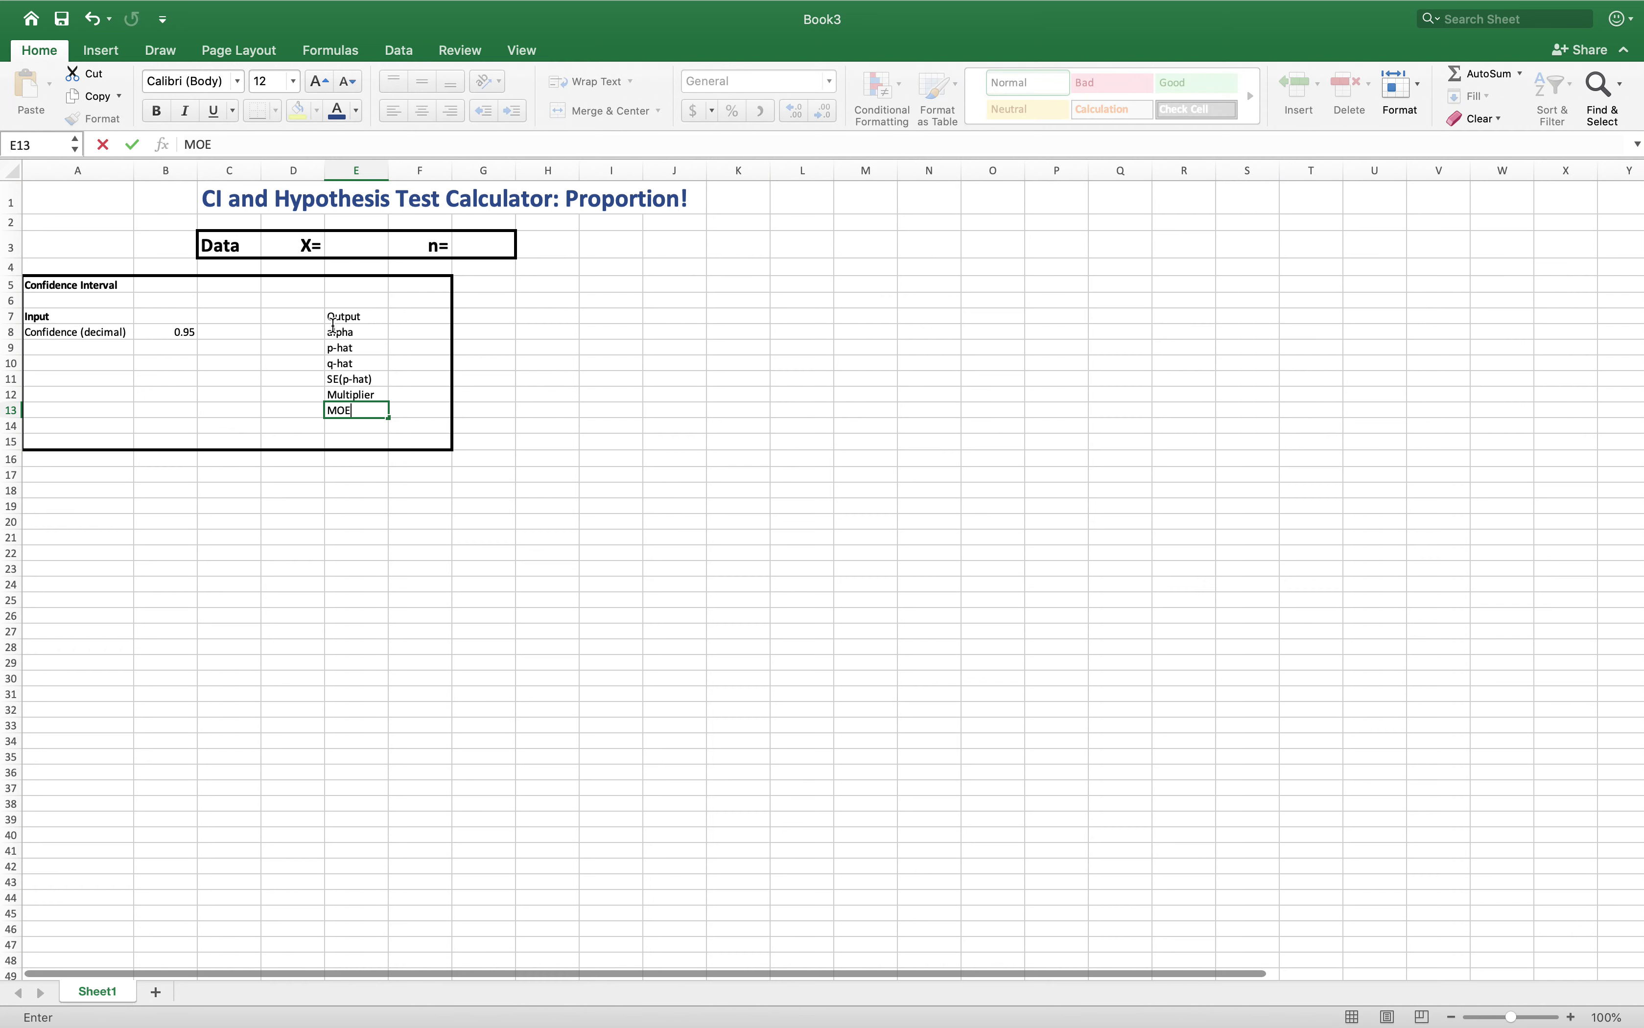
- Make the "Output" heading in E7 bold
{"action": "key", "text": "Up"}
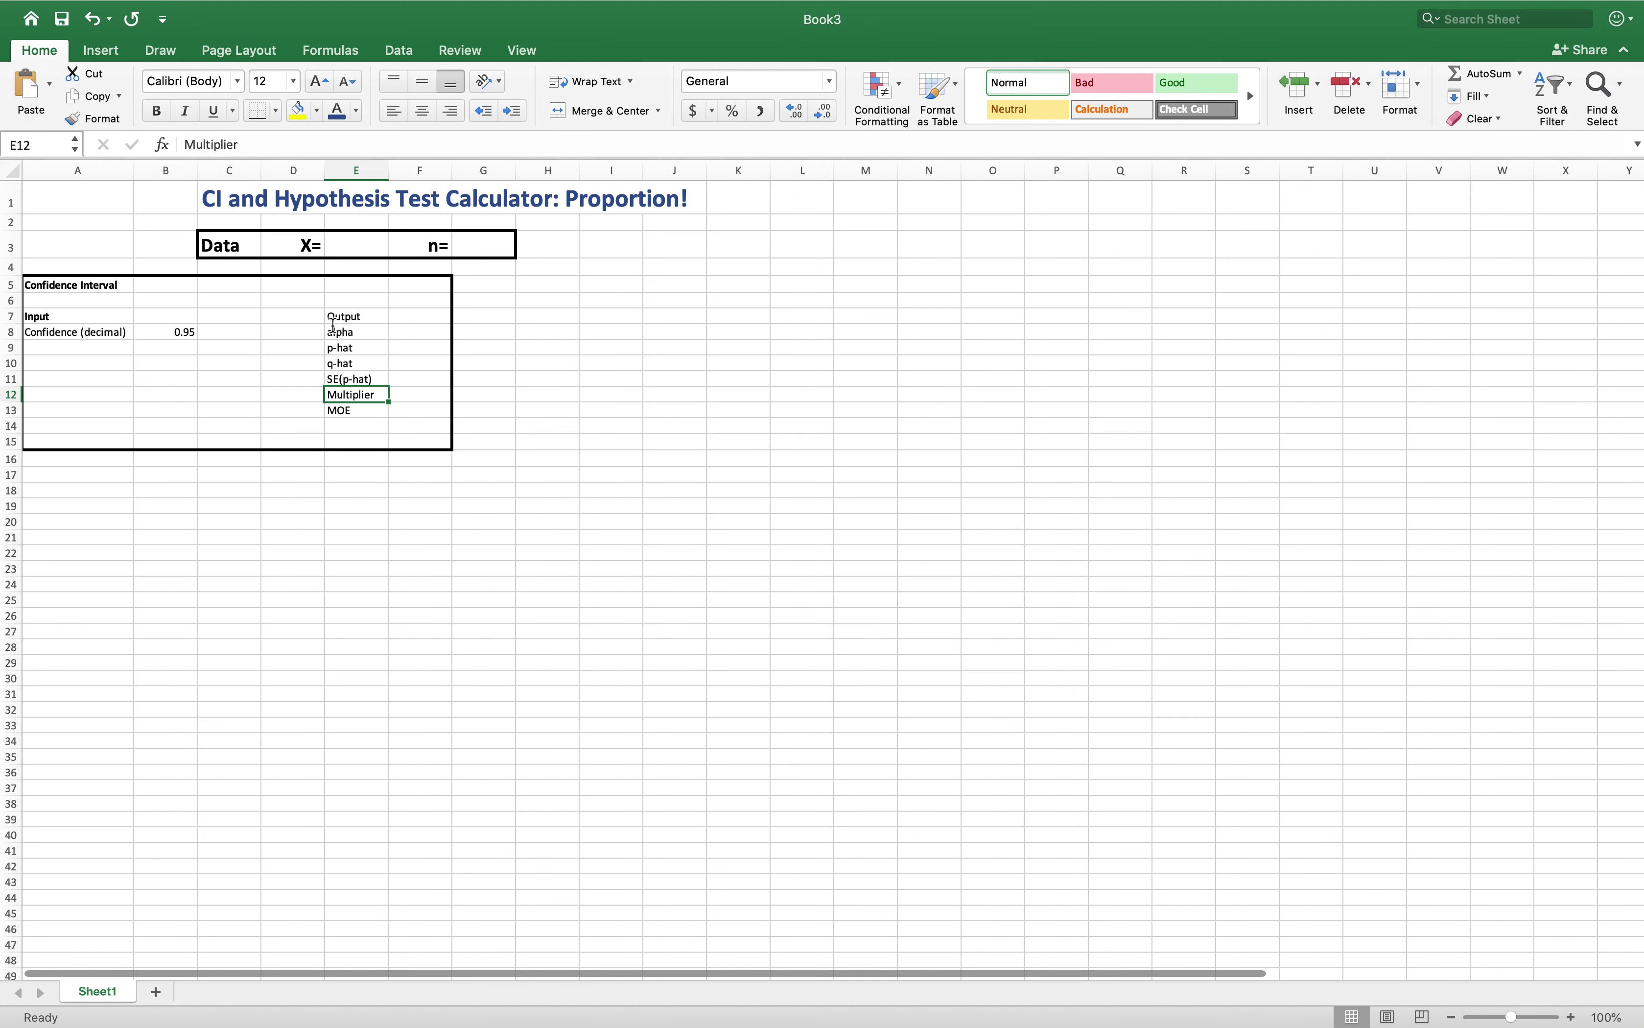
{"action": "key", "text": "Up"}
{"action": "key", "text": "Up"}
{"action": "key", "text": "Up"}
{"action": "key", "text": "Up"}
{"action": "key", "text": "Up"}
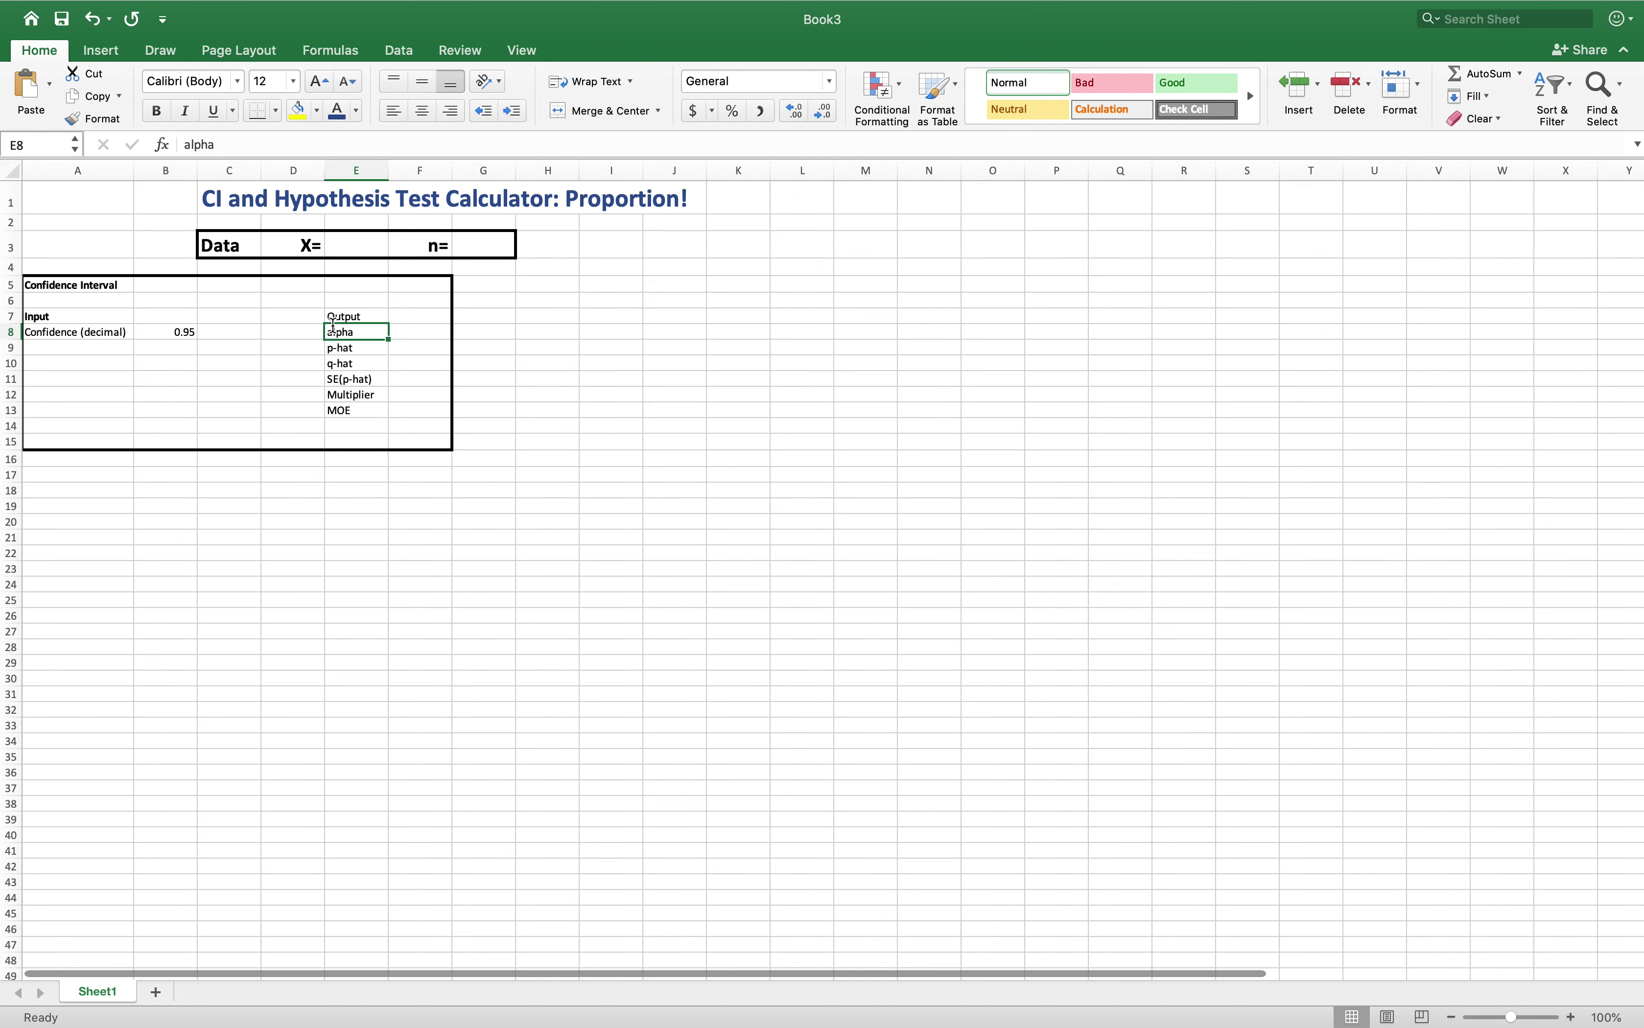
{"action": "left_click", "coordinate": [158, 113]}
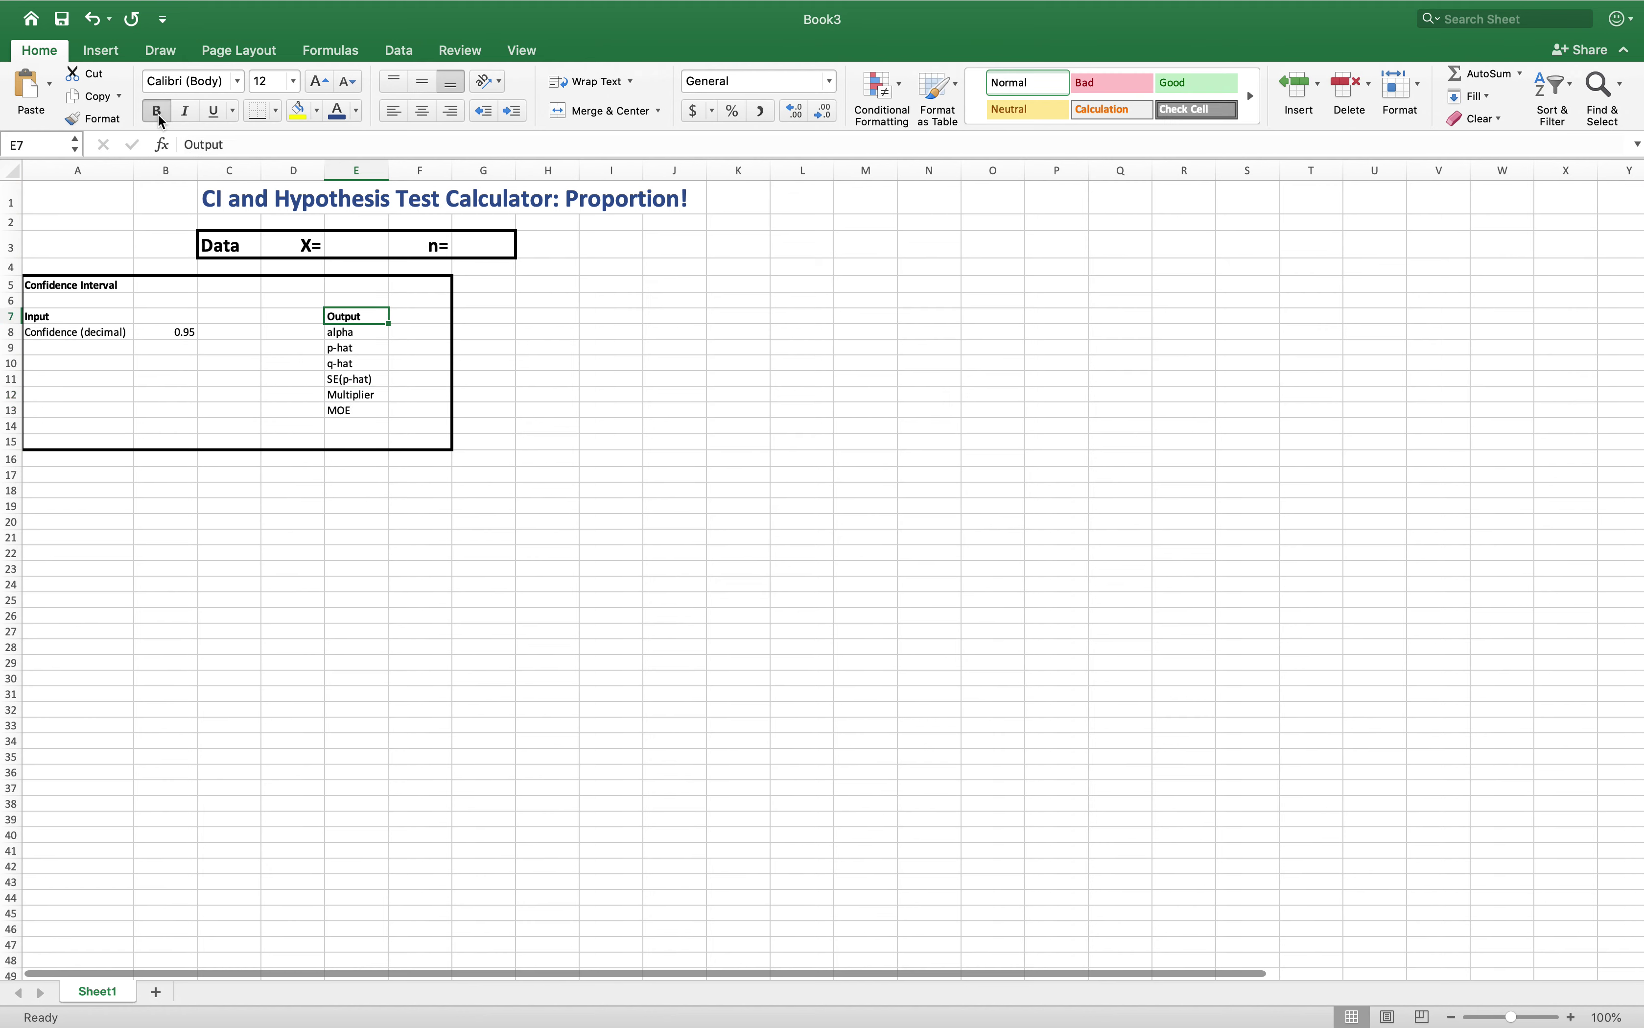
- Calculate alpha in F8 as 1 minus the confidence level in B8
{"action": "left_click", "coordinate": [357, 333]}
{"action": "left_click", "coordinate": [411, 332]}
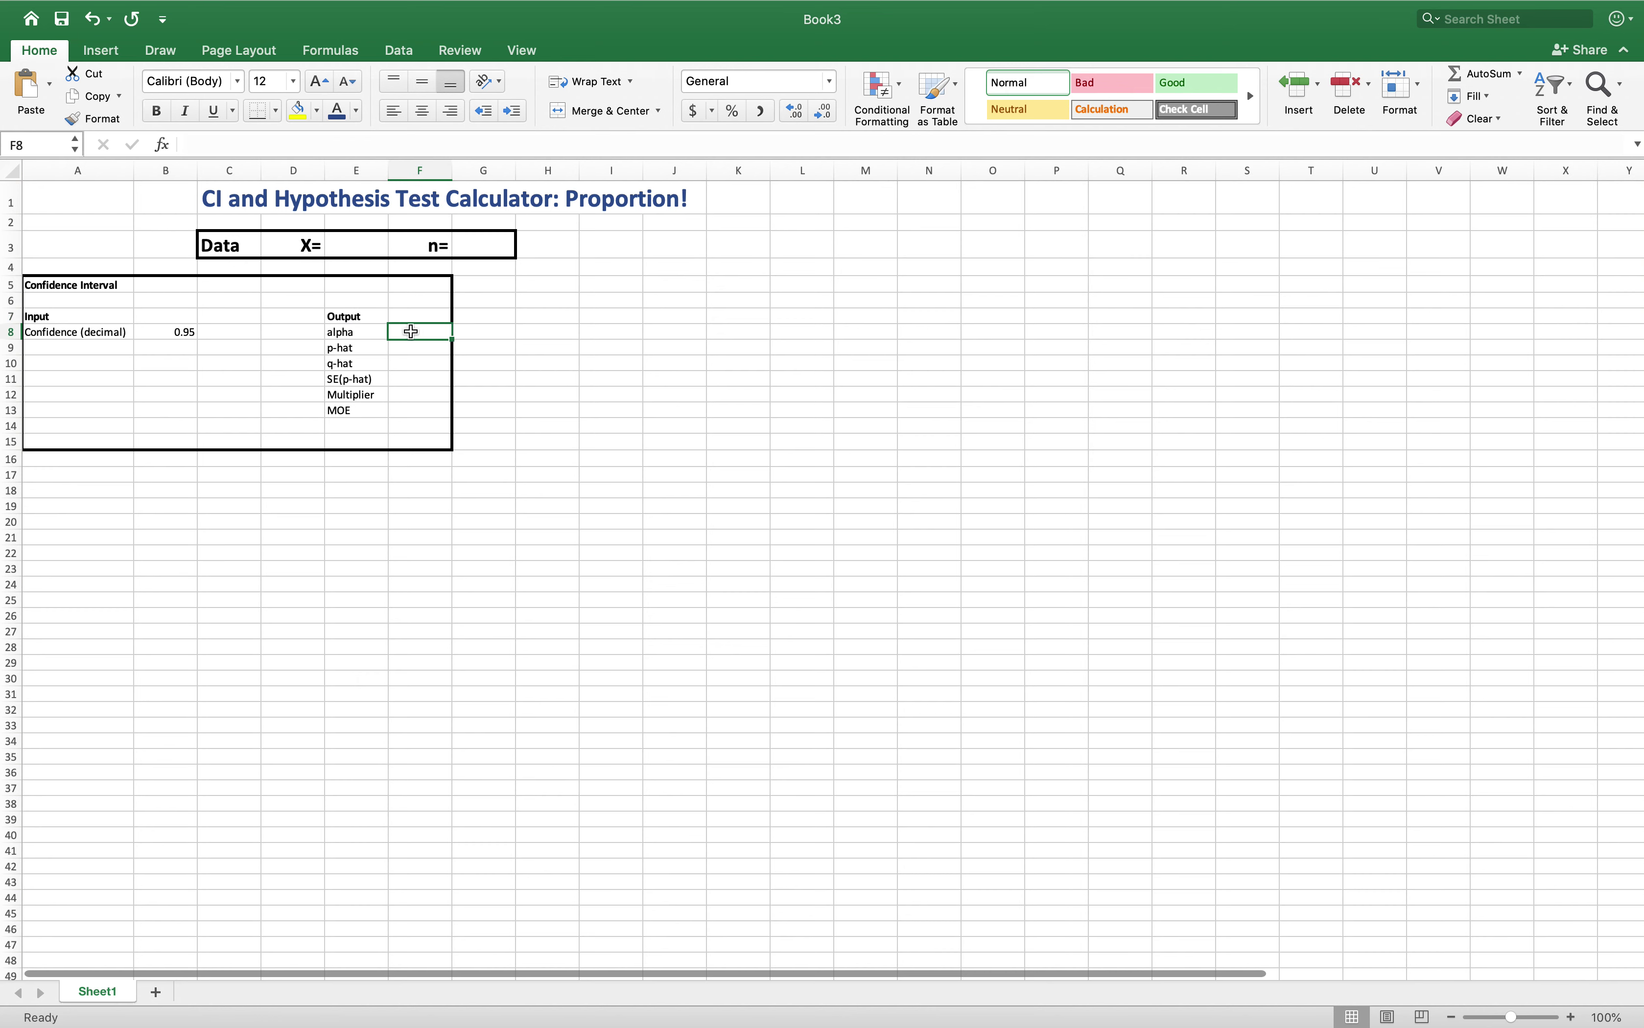
{"action": "type", "text": "=1"}
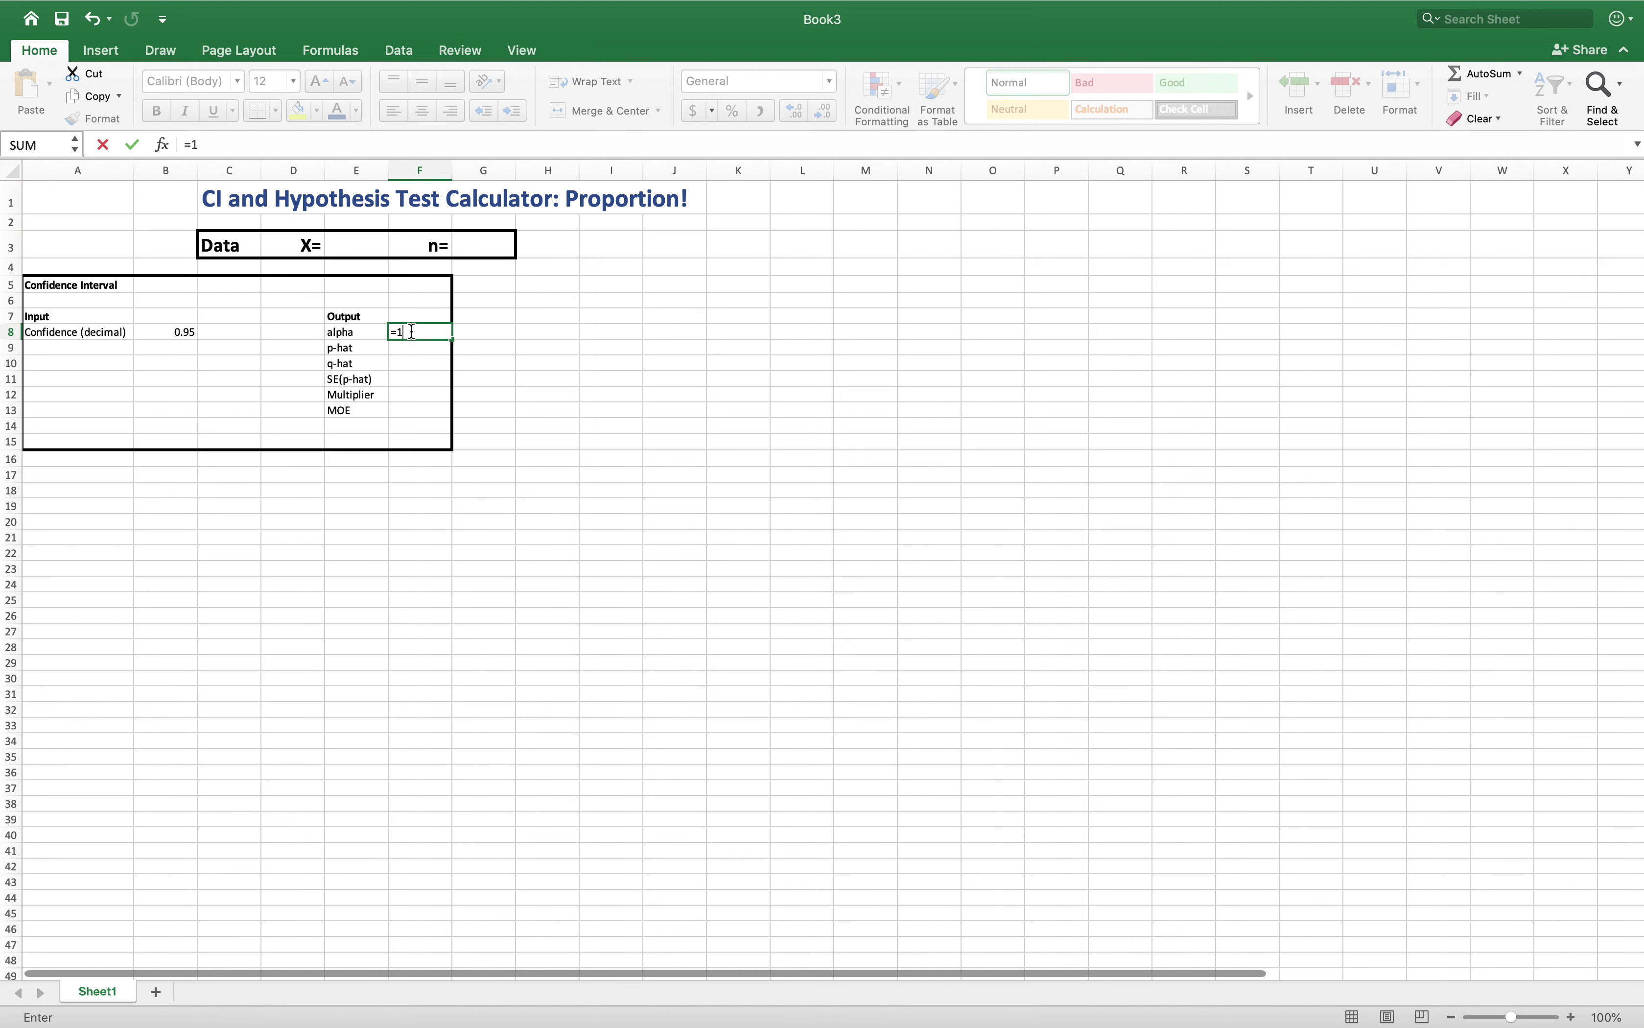
{"action": "type", "text": "-"}
{"action": "left_click", "coordinate": [176, 334]}
{"action": "left_click", "coordinate": [434, 350]}
{"action": "left_click", "coordinate": [179, 334]}
{"action": "key", "text": "Return"}
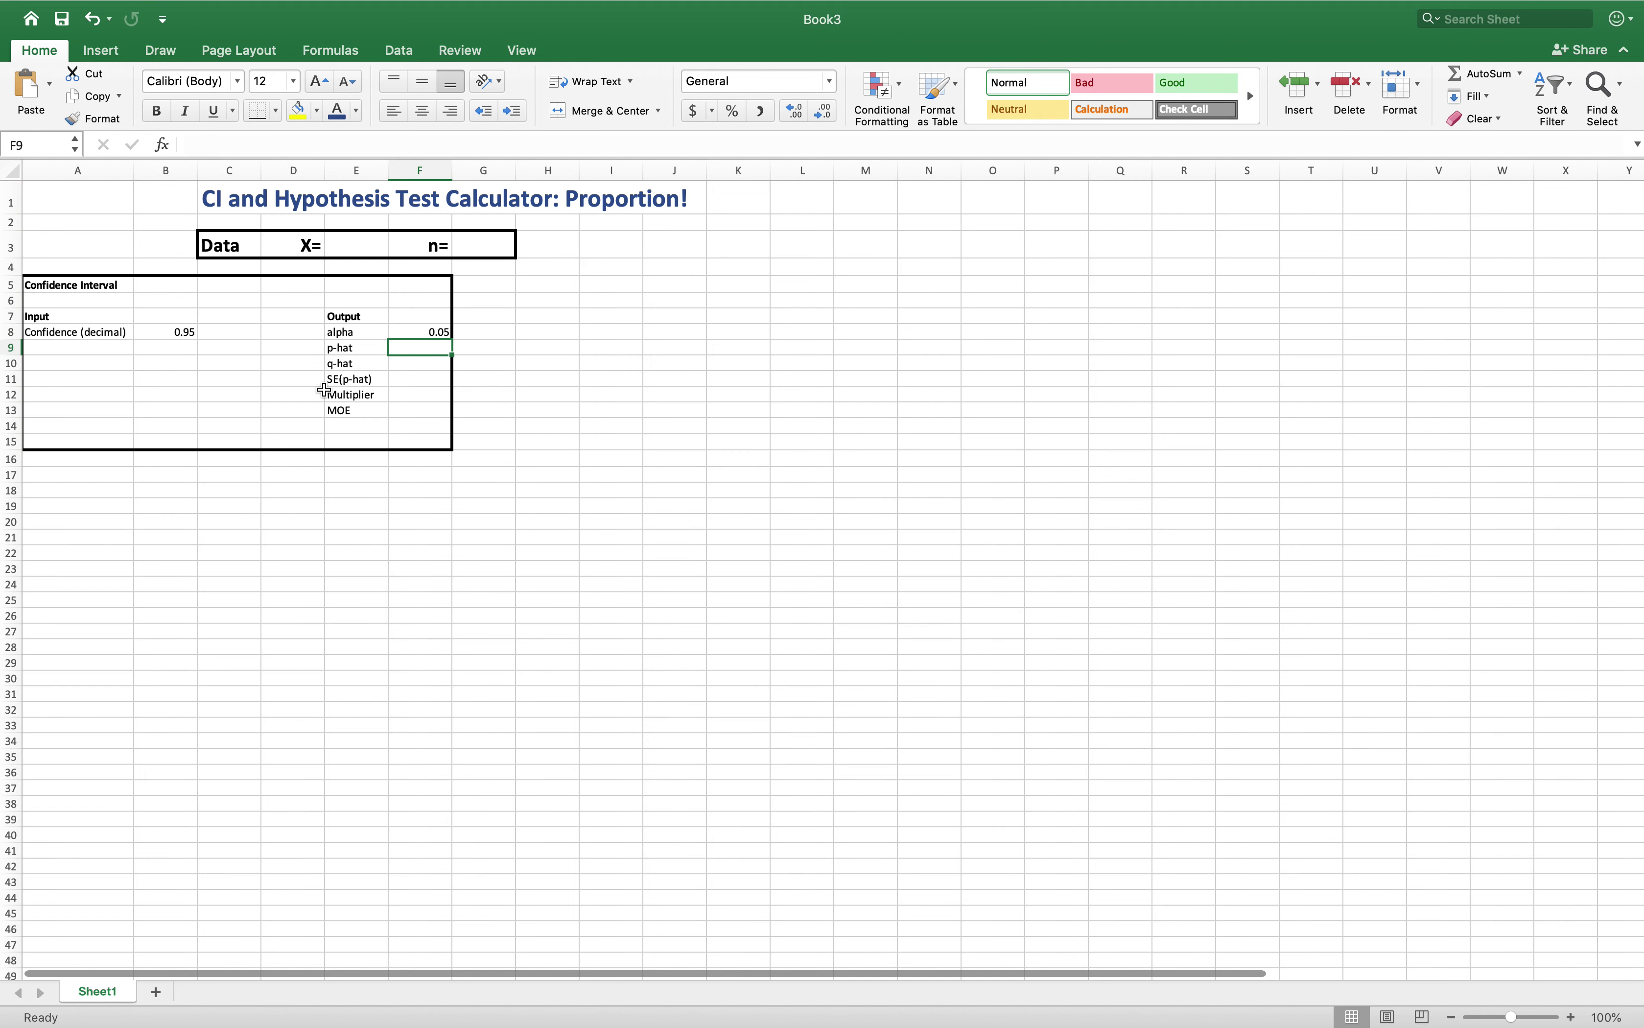
- Test the alpha formula with confidence levels of .99 and .90 in B8, and set B8 back to .95
{"action": "left_click", "coordinate": [175, 331]}
{"action": "type", "text": ".9"}
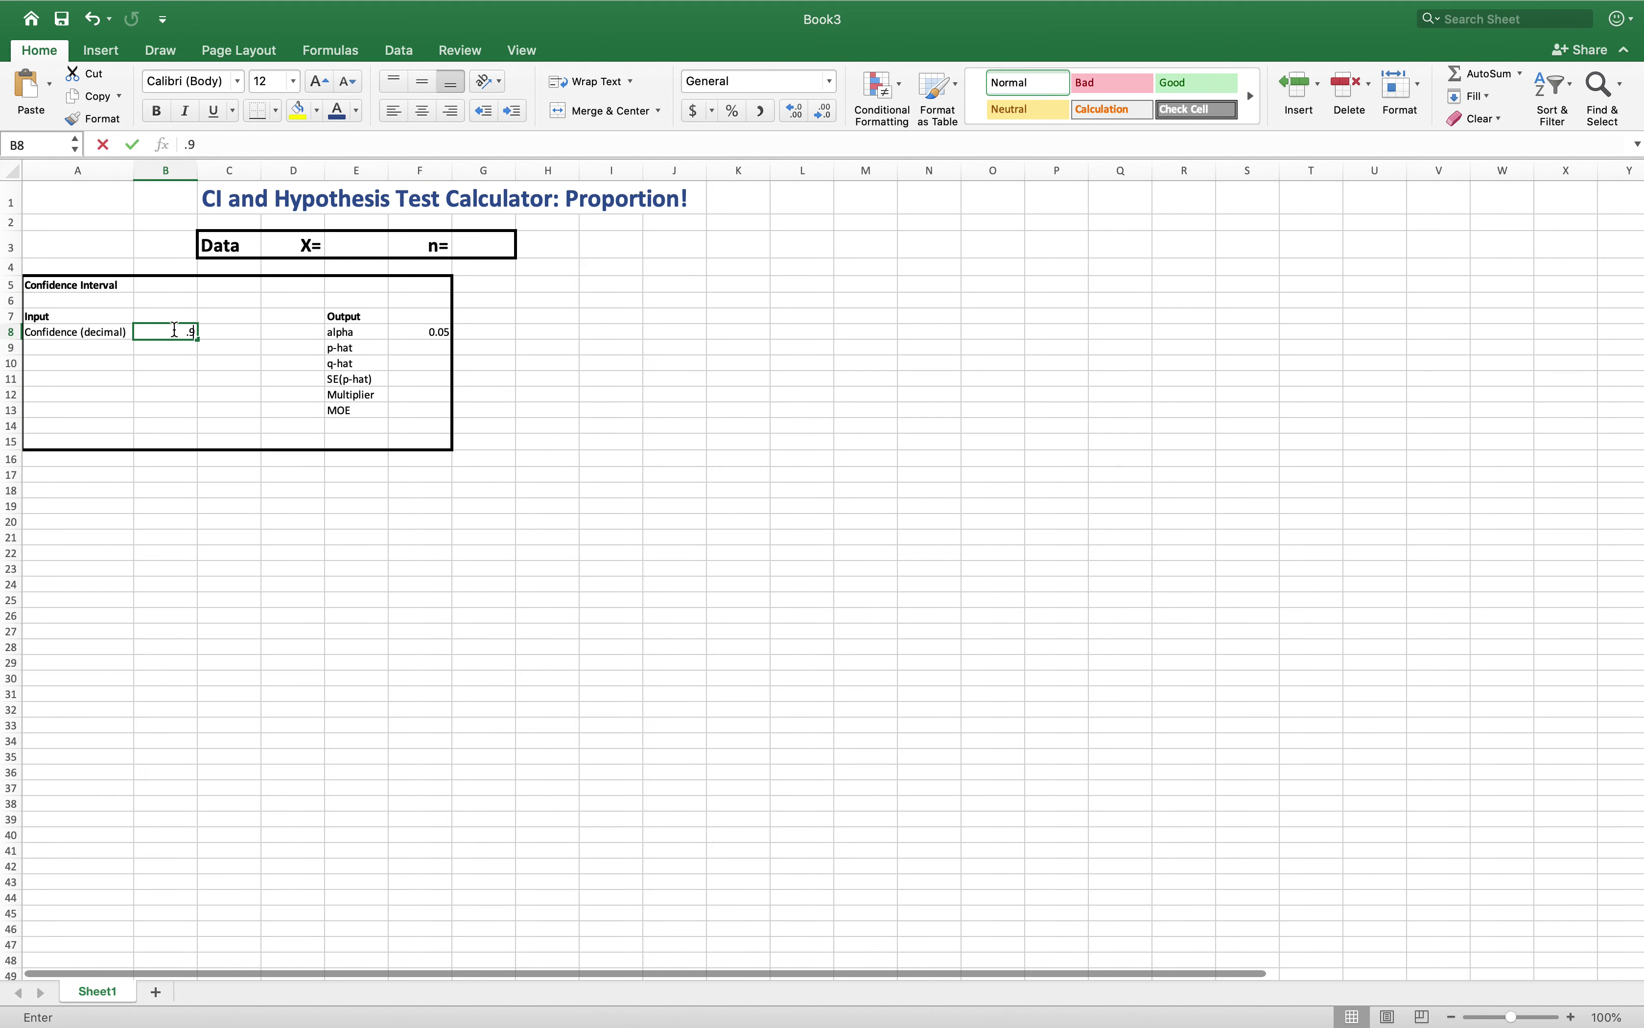
{"action": "type", "text": "9"}
{"action": "key", "text": "Return"}
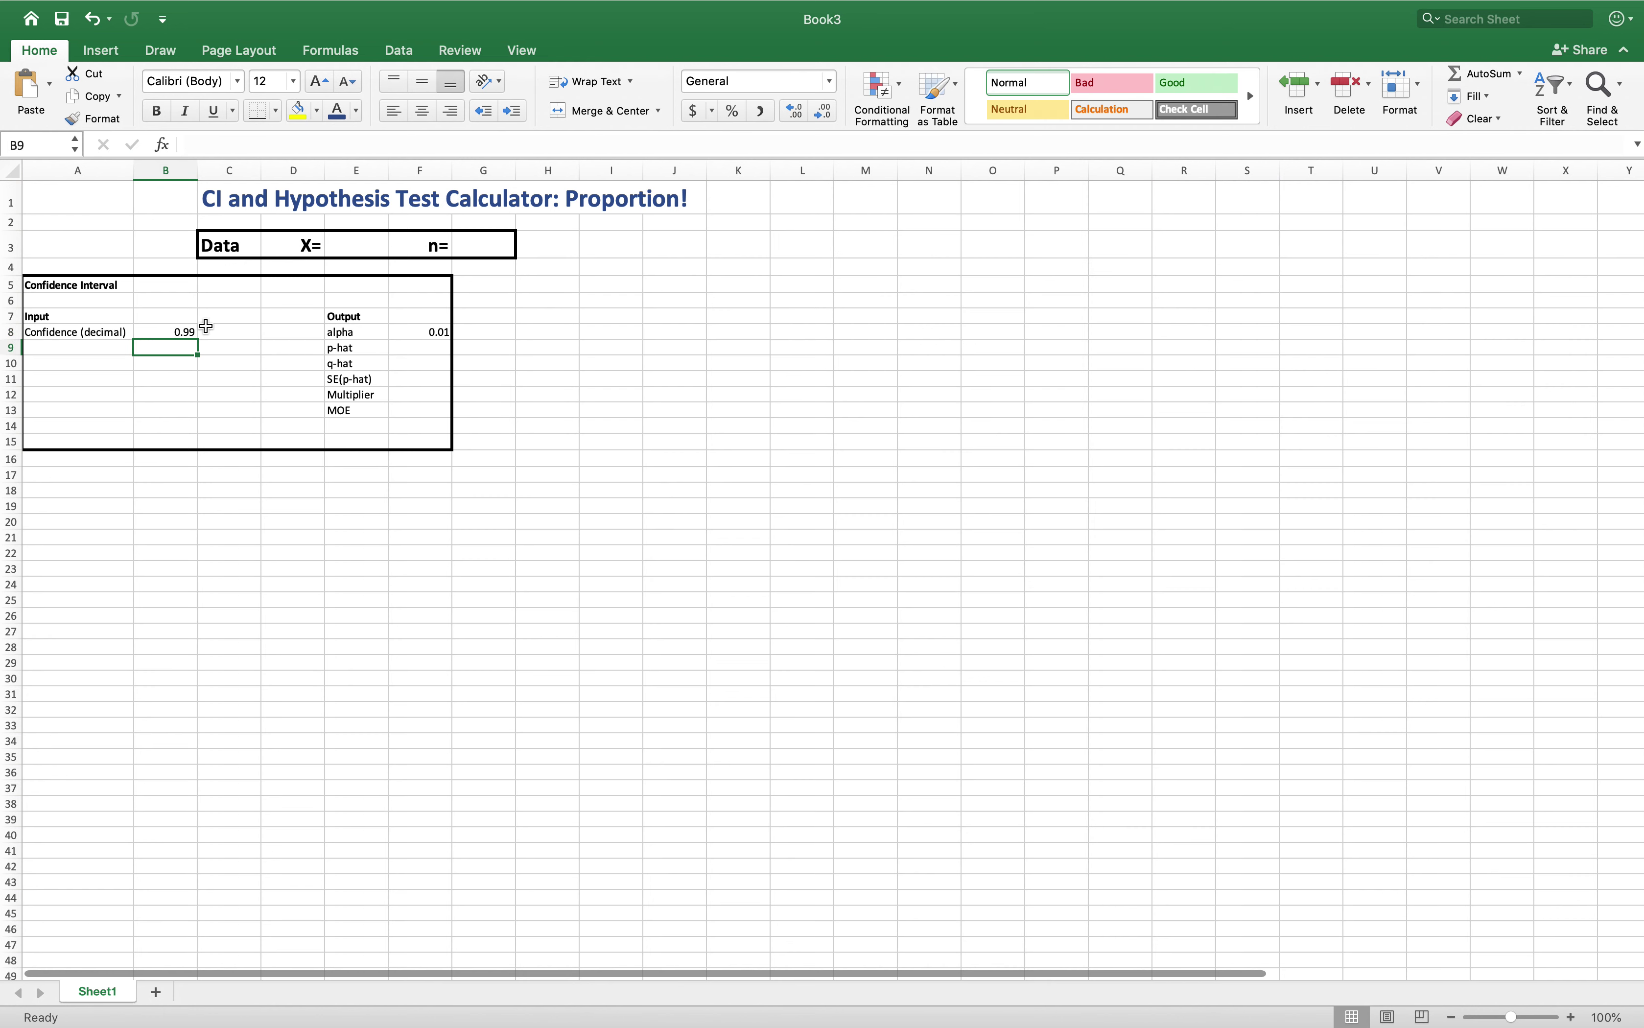
{"action": "left_click", "coordinate": [170, 331]}
{"action": "type", "text": ".90"}
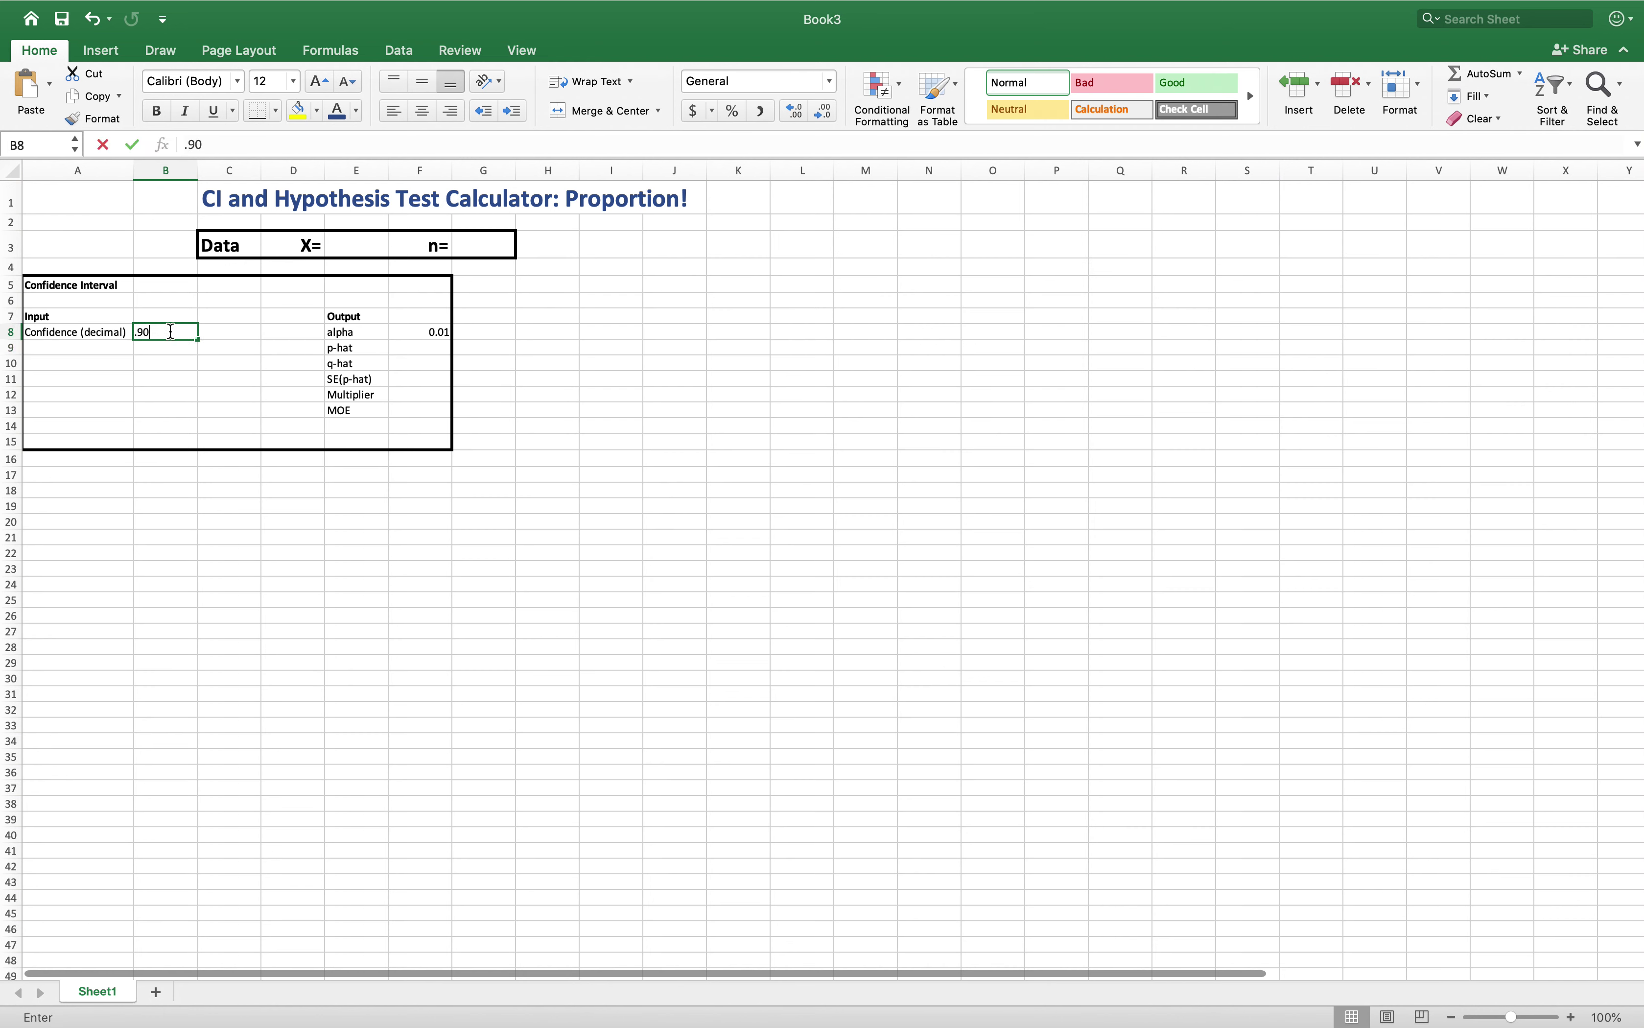
{"action": "key", "text": "Return"}
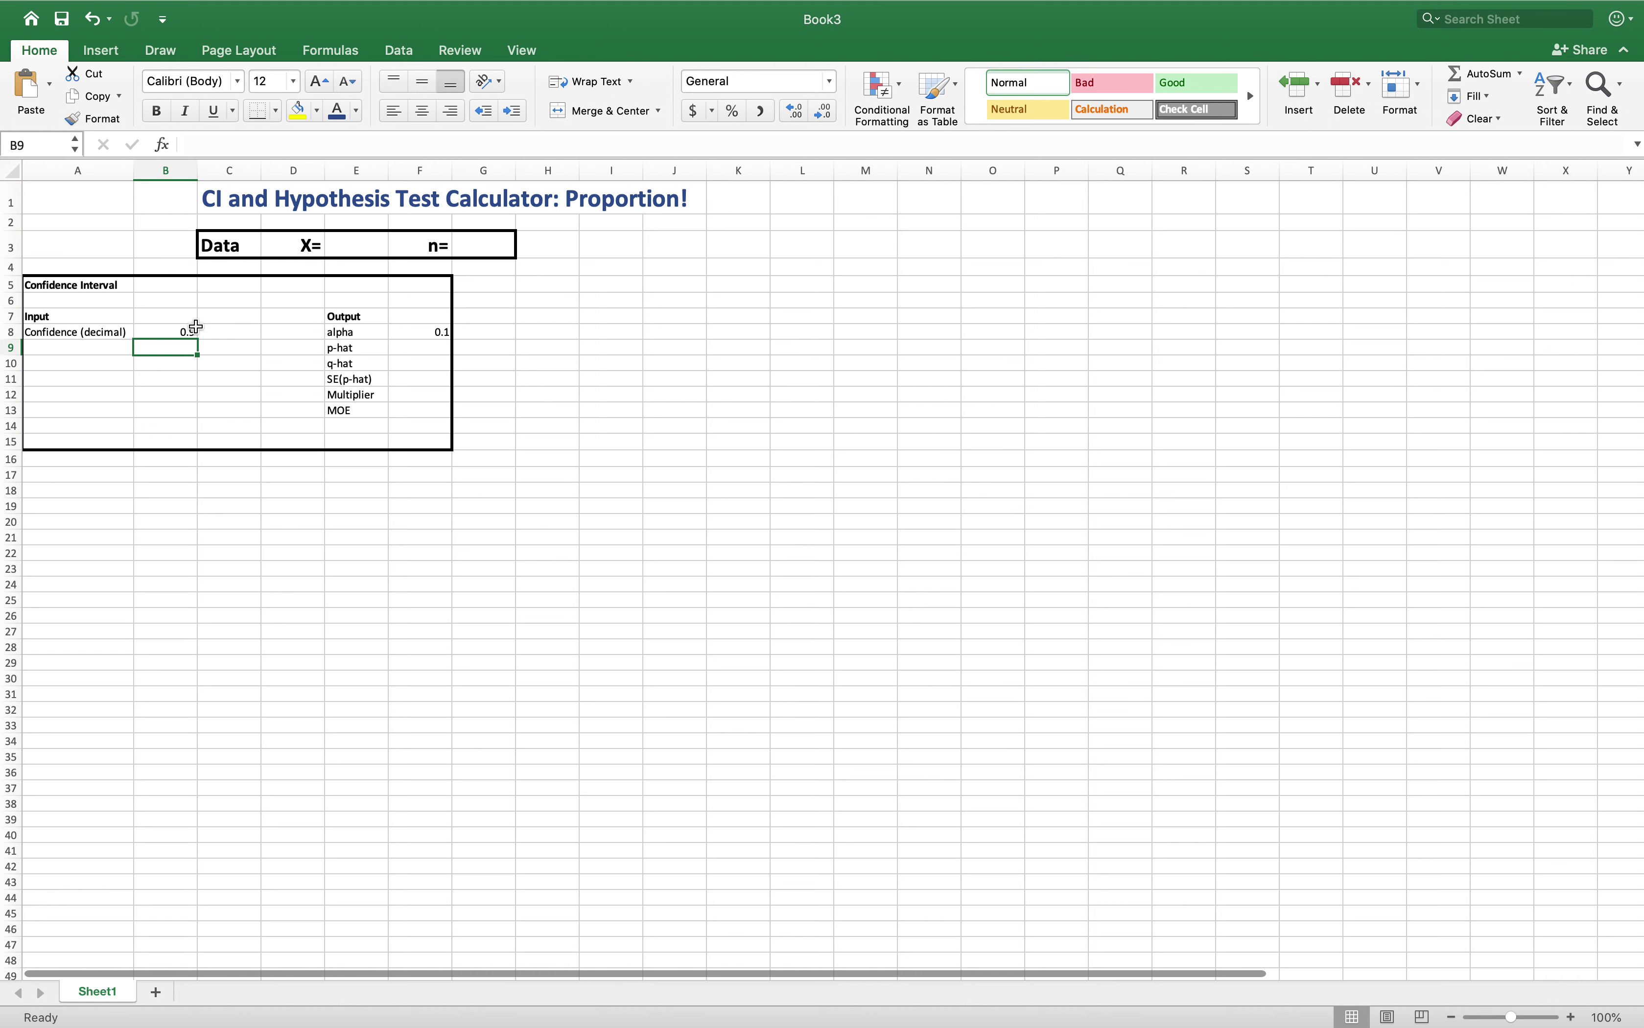
{"action": "left_click", "coordinate": [151, 334]}
{"action": "type", "text": ".95"}
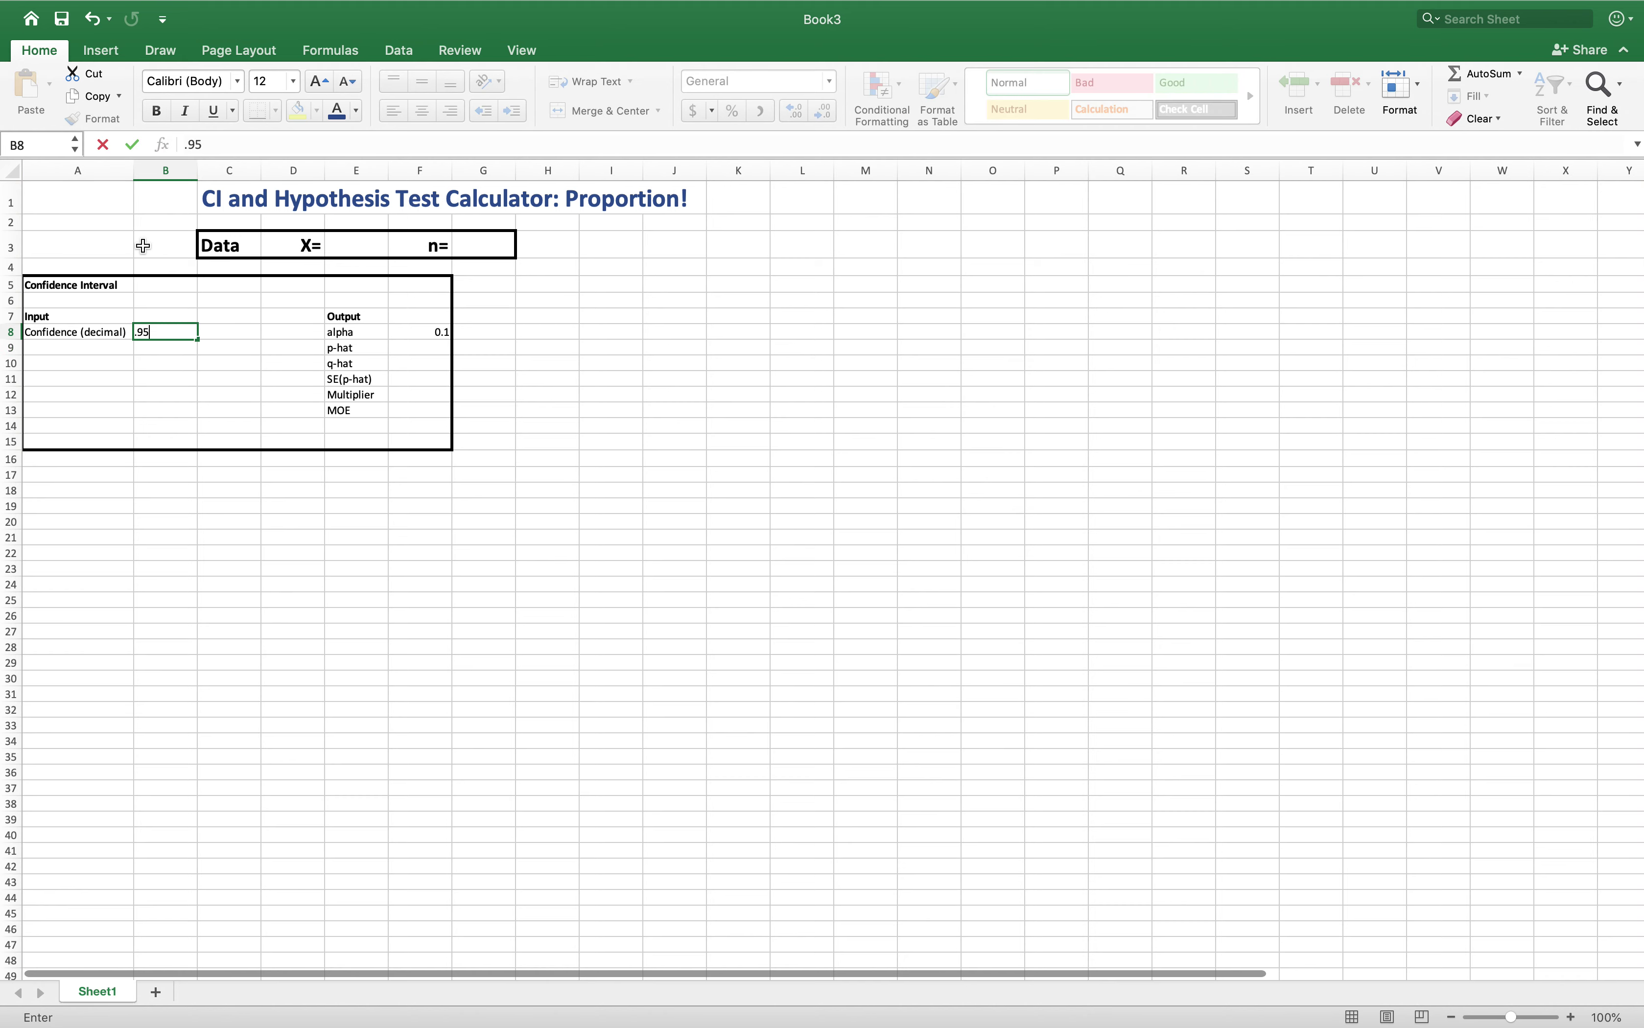
{"action": "key", "text": "Return"}
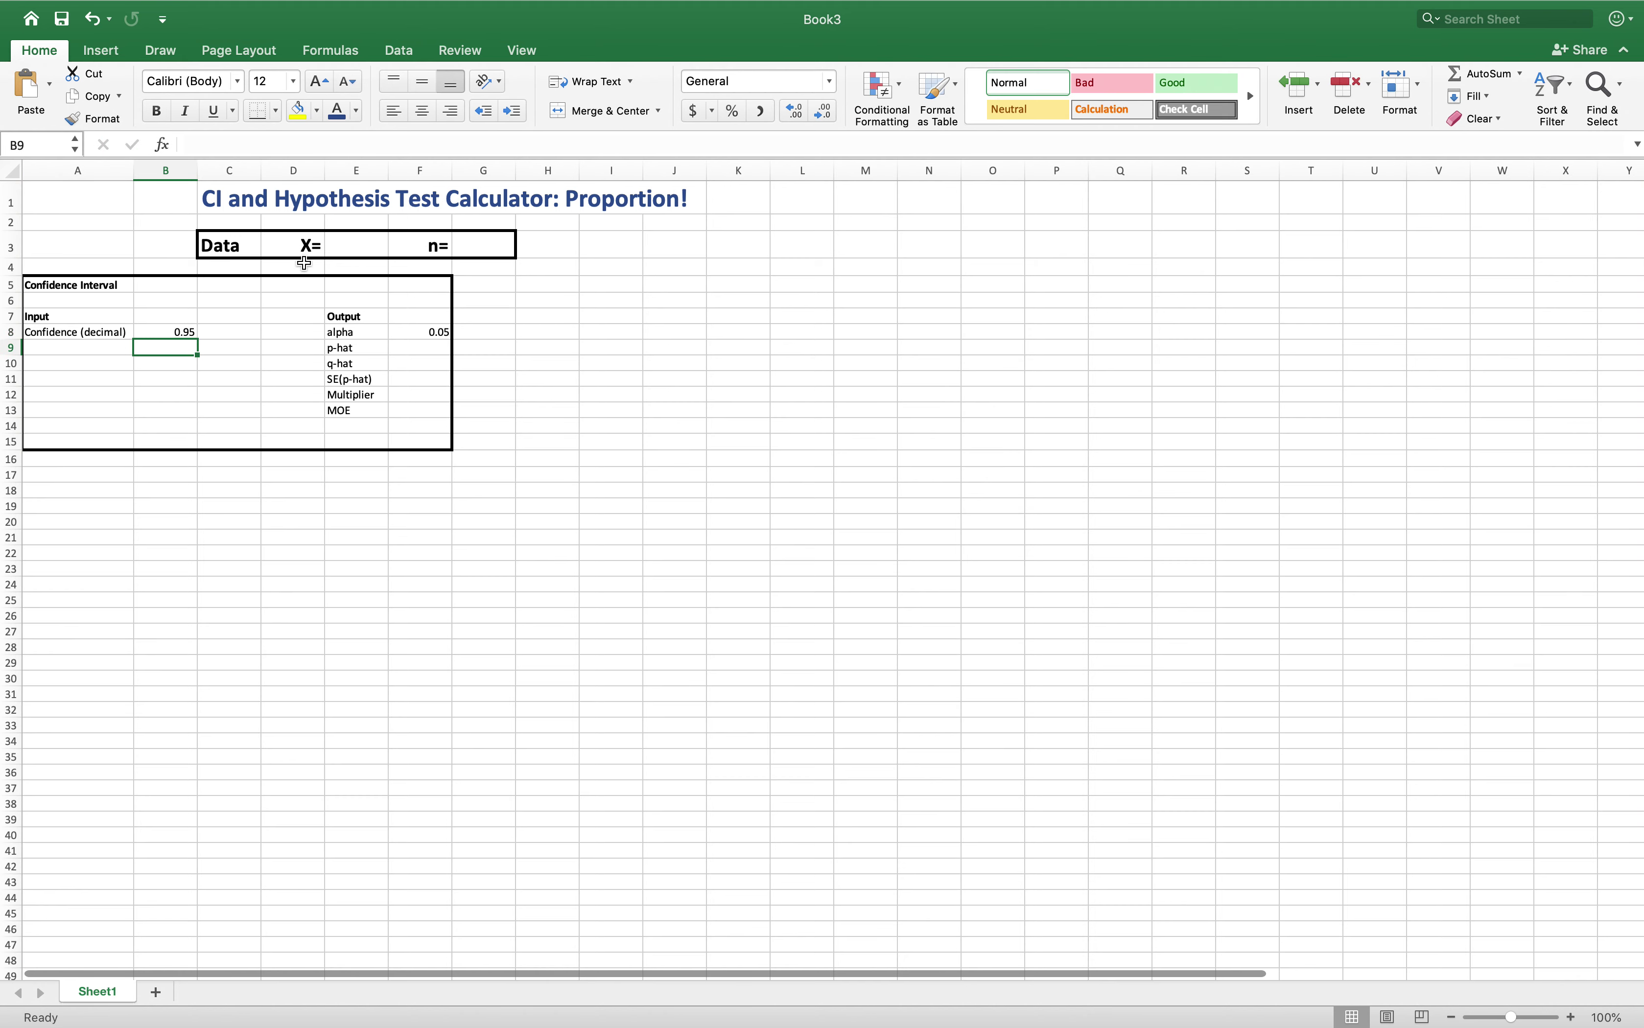
- Calculate p-hat in F9 with the formula =E3/G3
{"action": "left_click", "coordinate": [413, 351]}
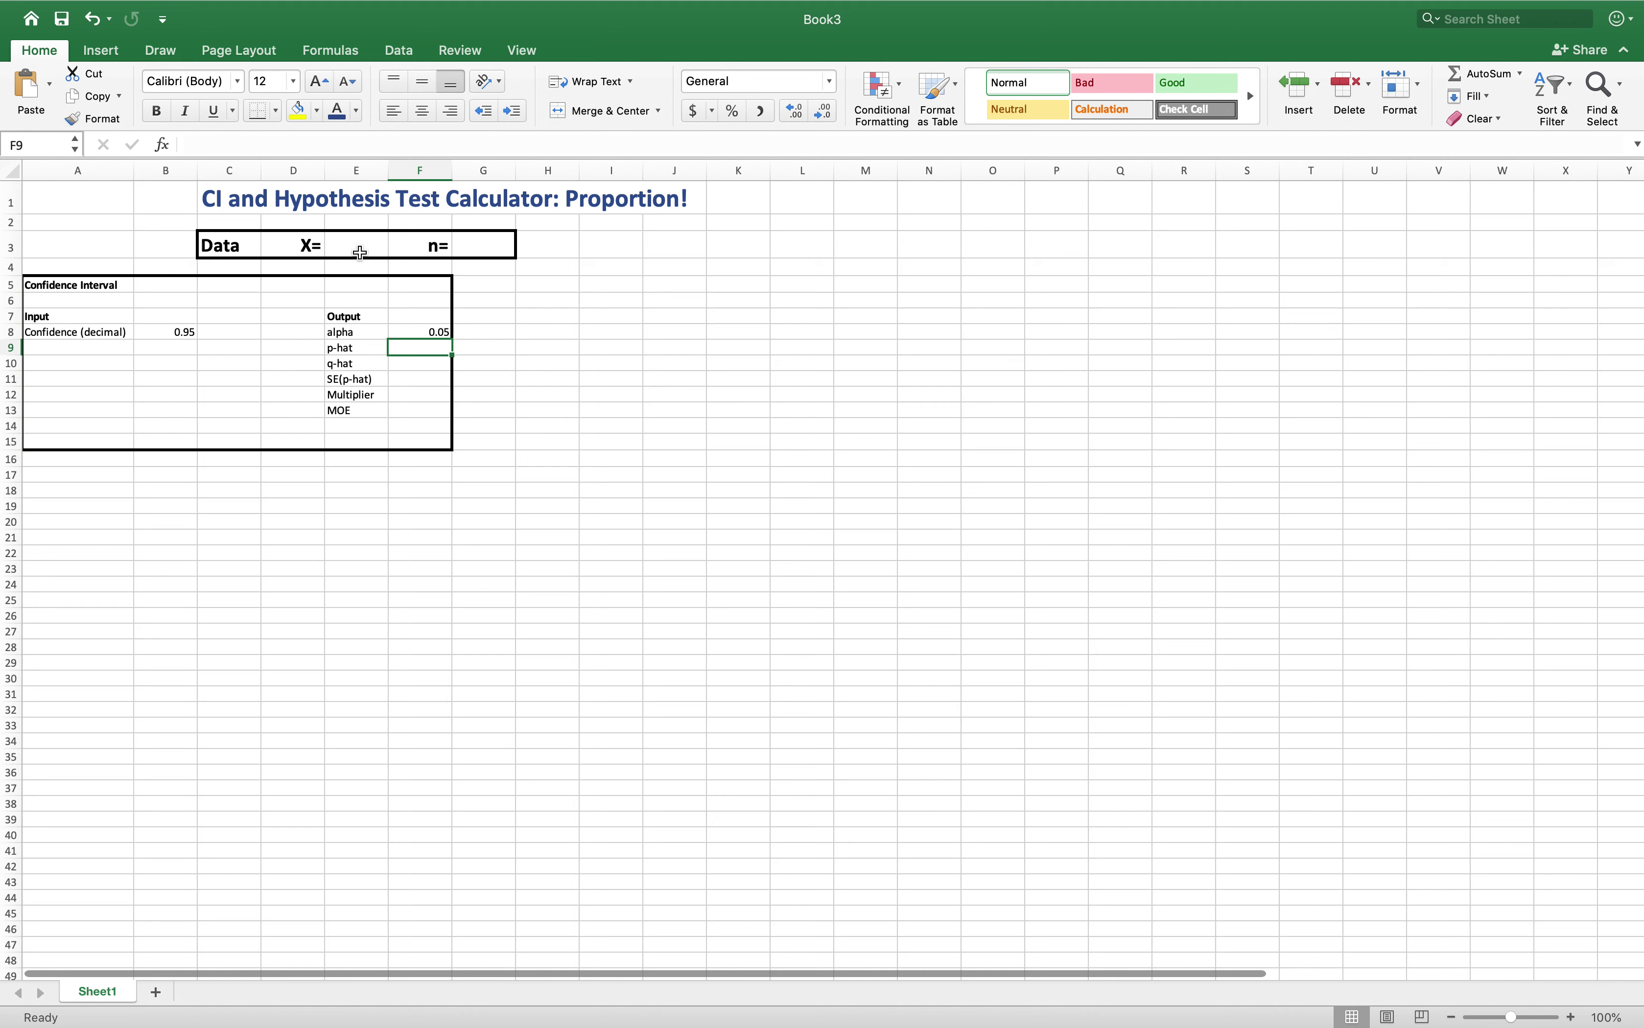
{"action": "type", "text": "="}
{"action": "left_click", "coordinate": [360, 247]}
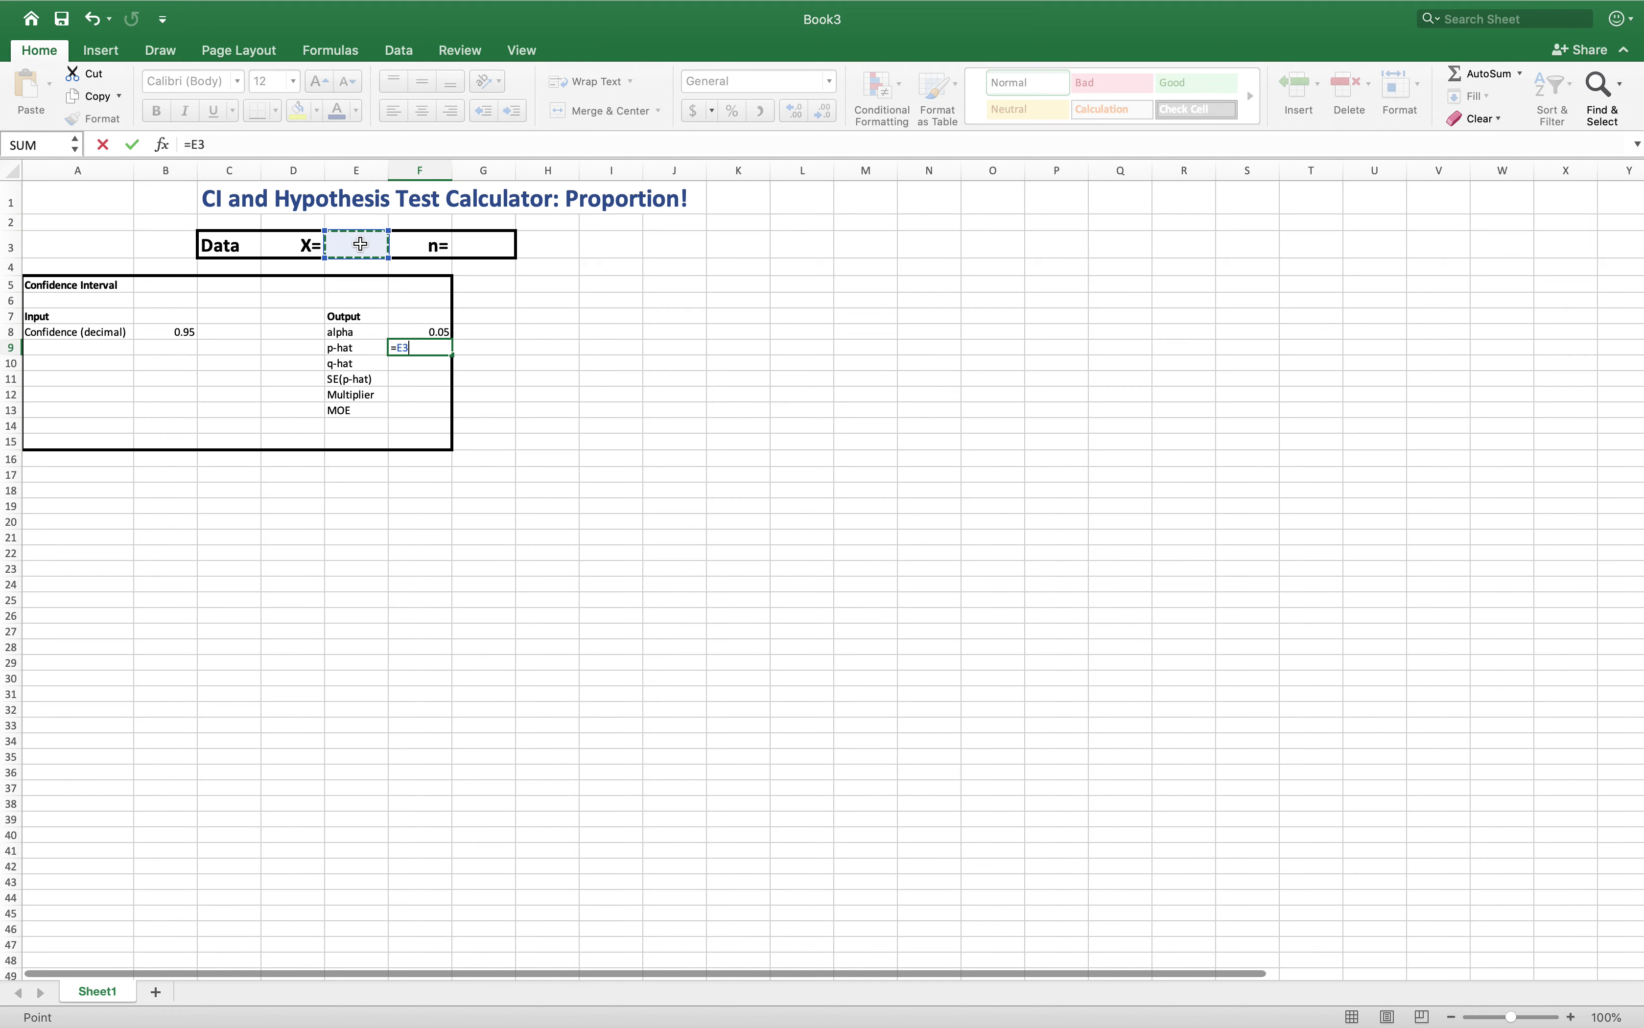
{"action": "type", "text": "/"}
{"action": "left_click", "coordinate": [481, 247]}
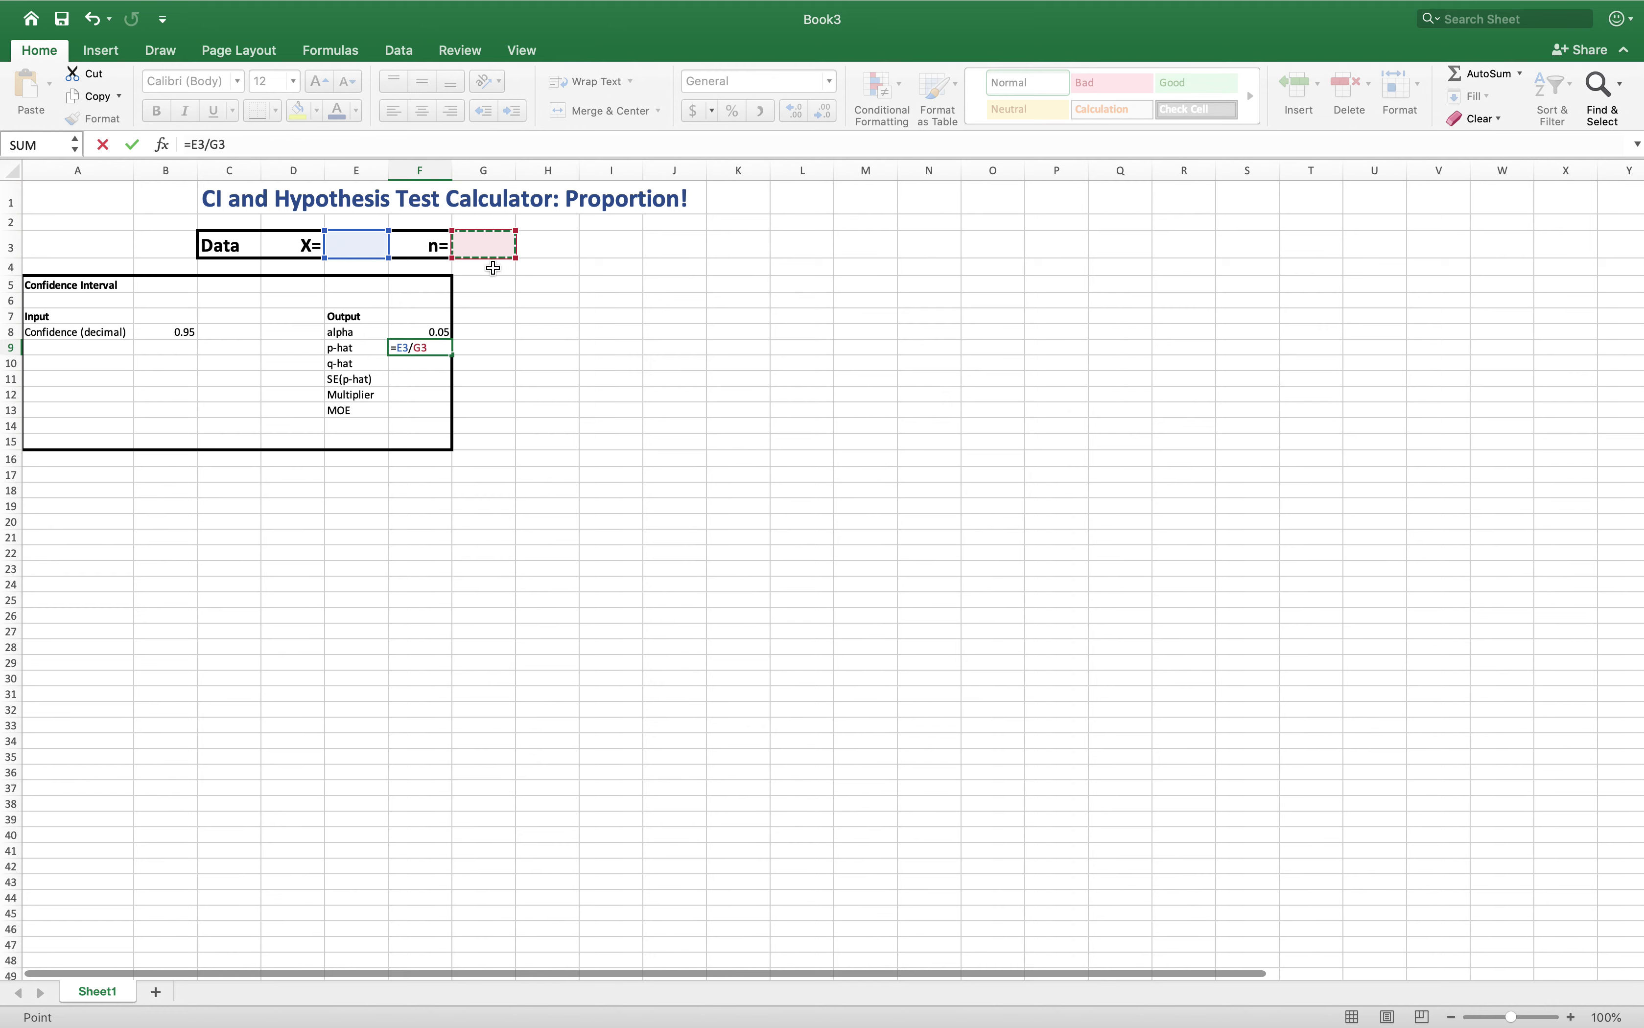
{"action": "key", "text": "Return"}
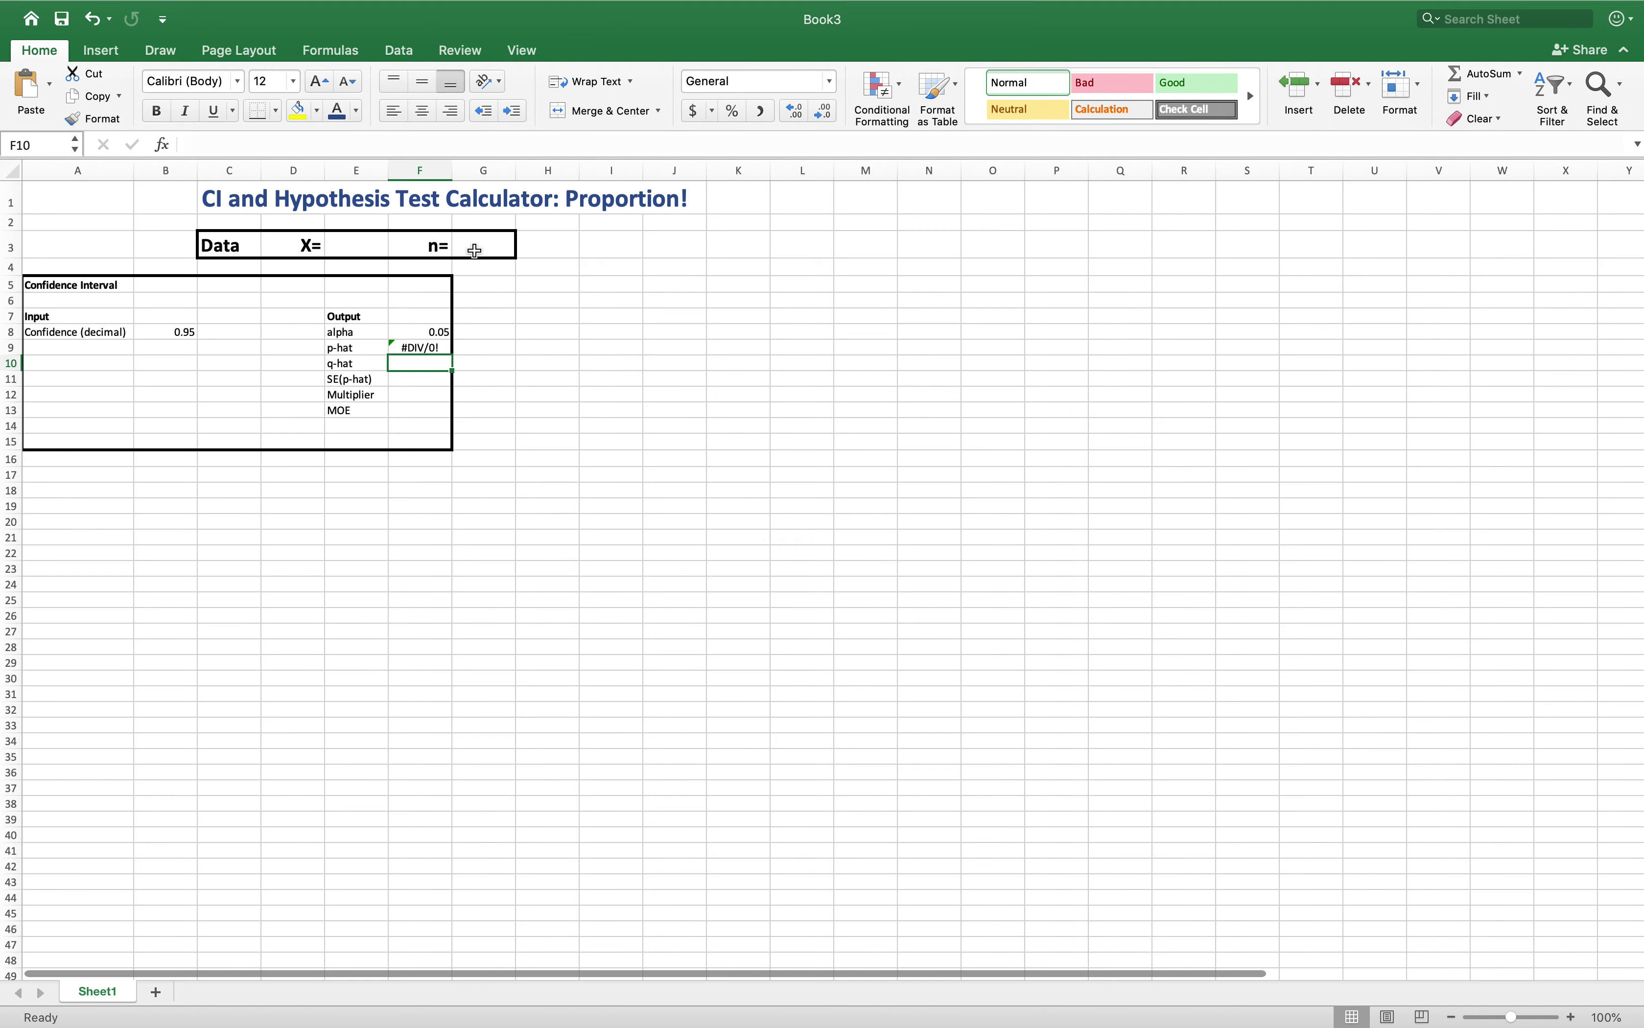
- Enter sample data of 2 for X in E3 and 10 for n in G3, and check the p-hat cell F9
{"action": "left_click", "coordinate": [360, 247]}
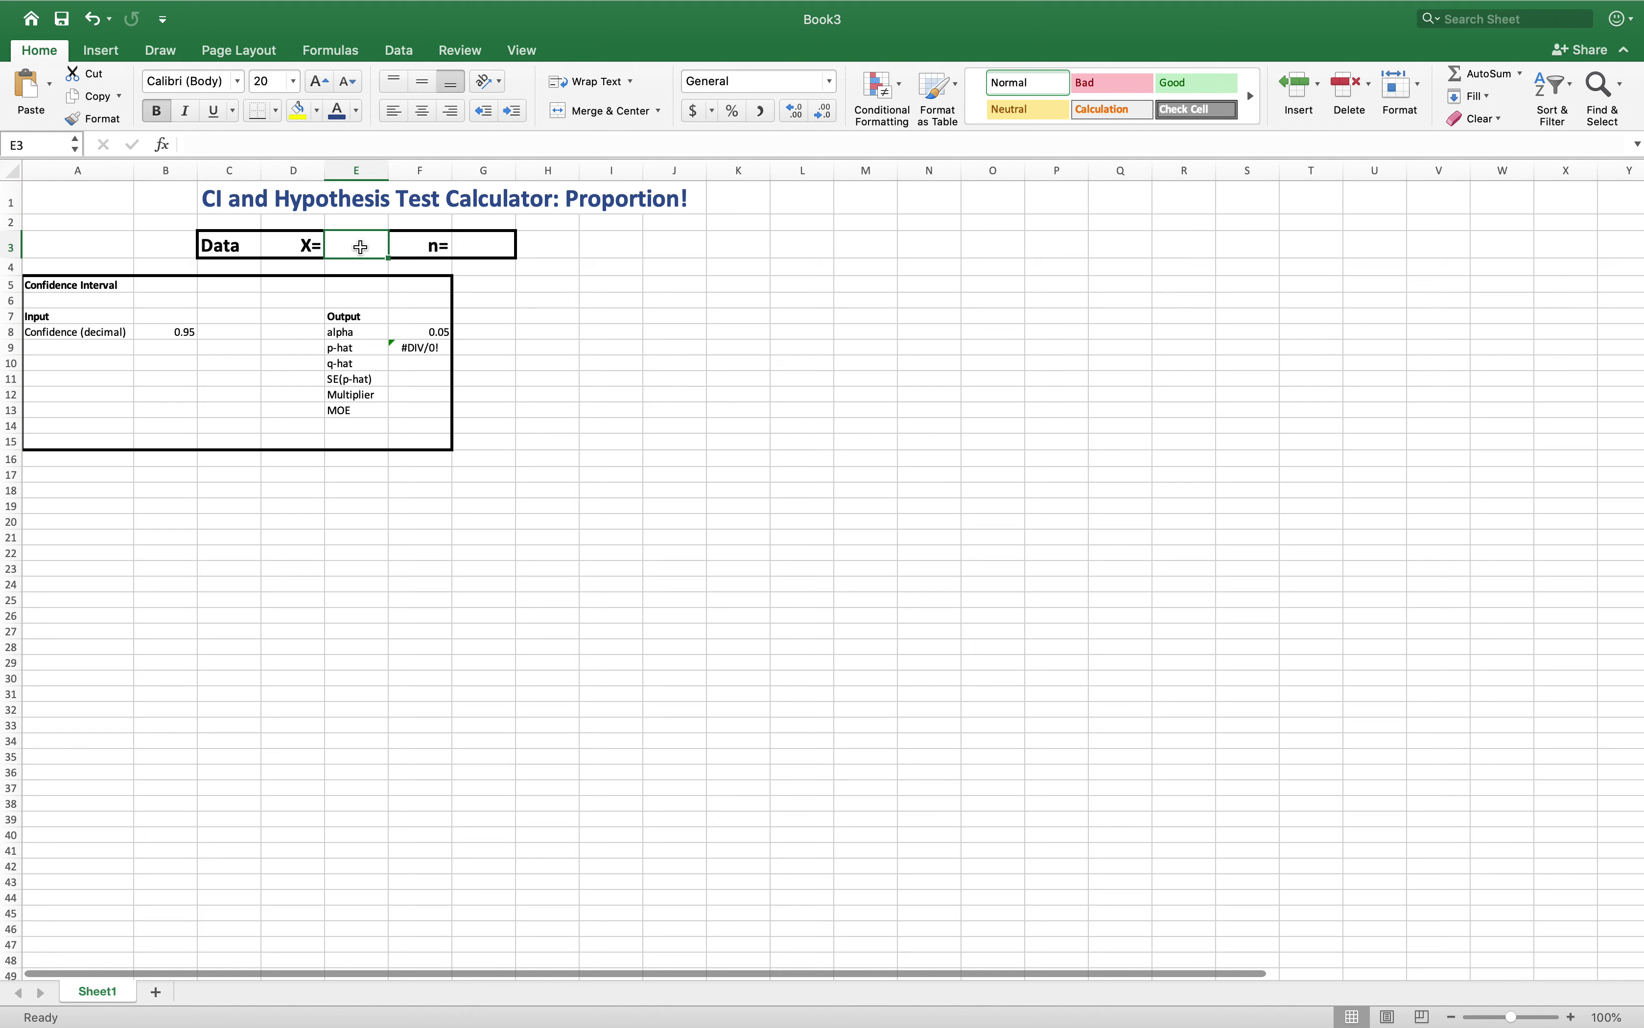
{"action": "type", "text": "2"}
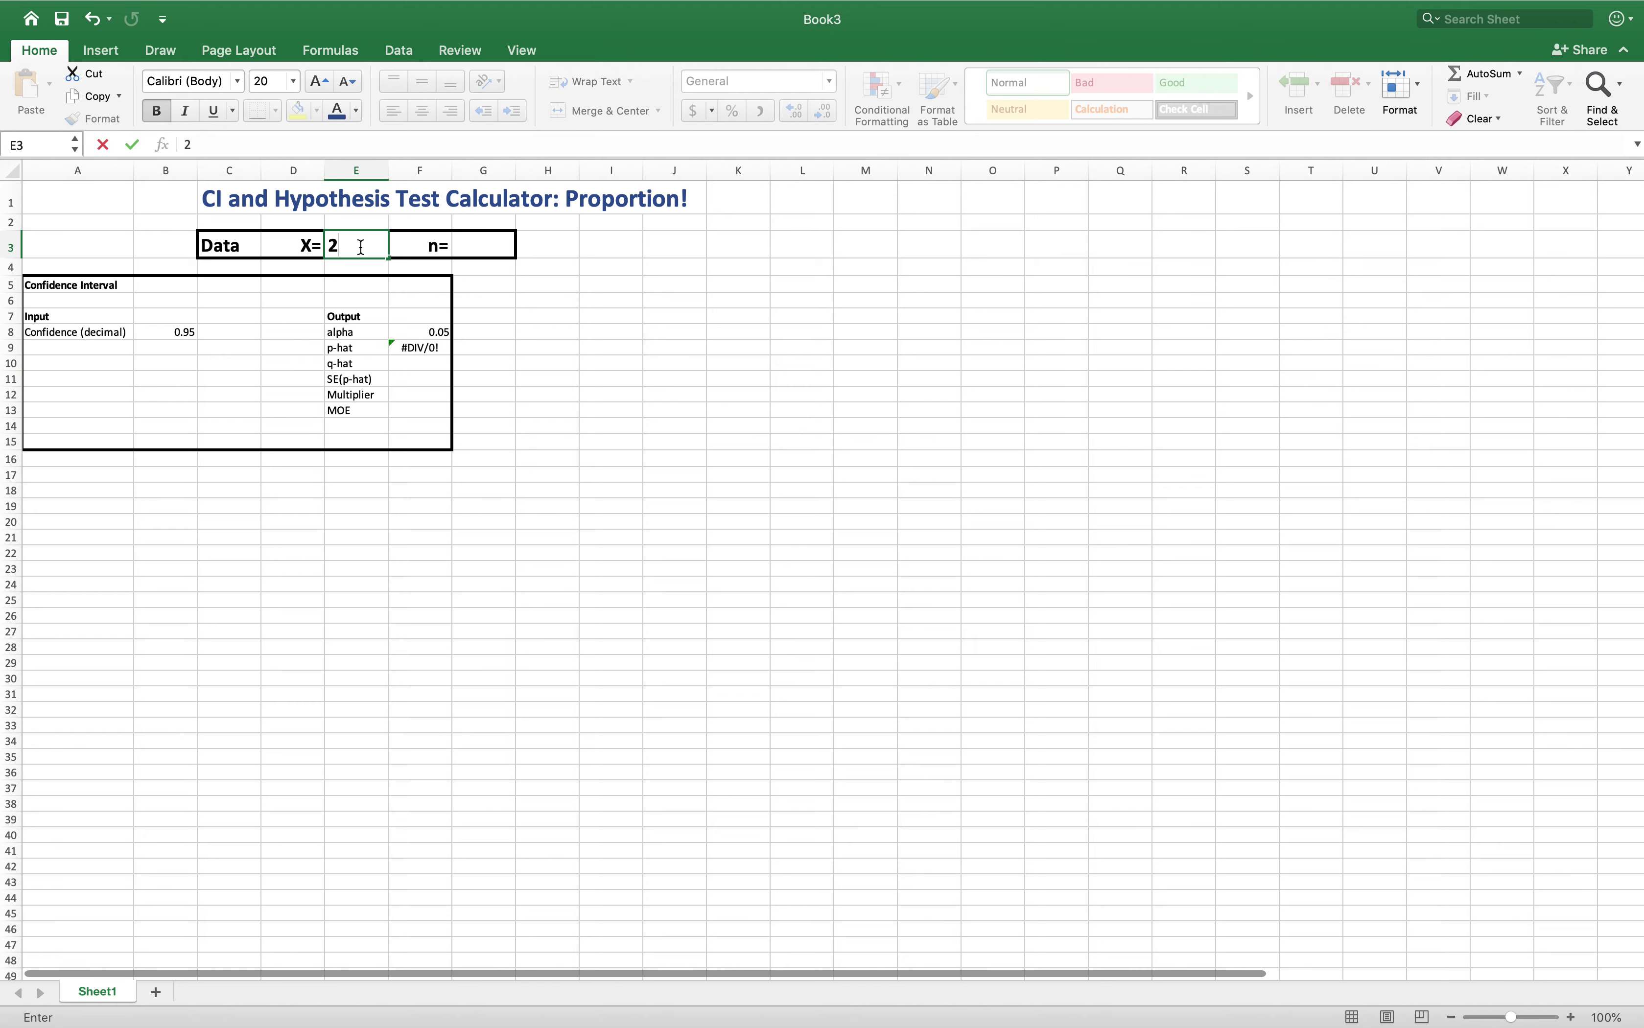
{"action": "key", "text": "Tab"}
{"action": "key", "text": "Tab"}
{"action": "type", "text": "10"}
{"action": "key", "text": "Return"}
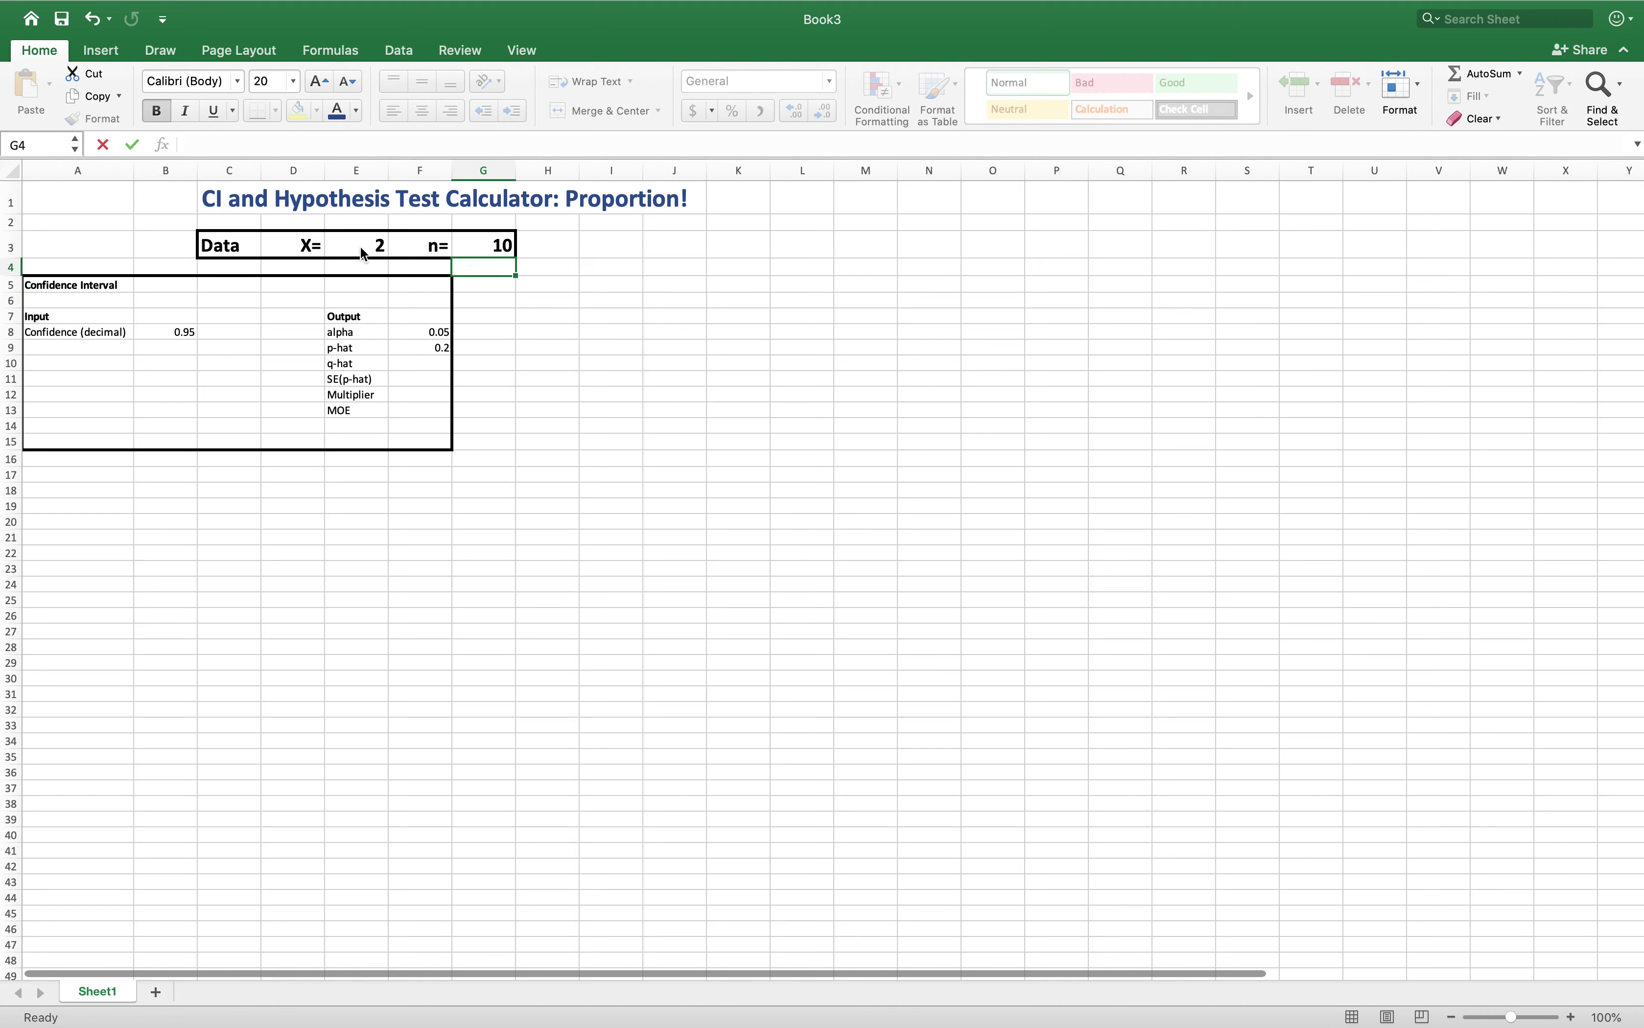
{"action": "left_click", "coordinate": [440, 348]}
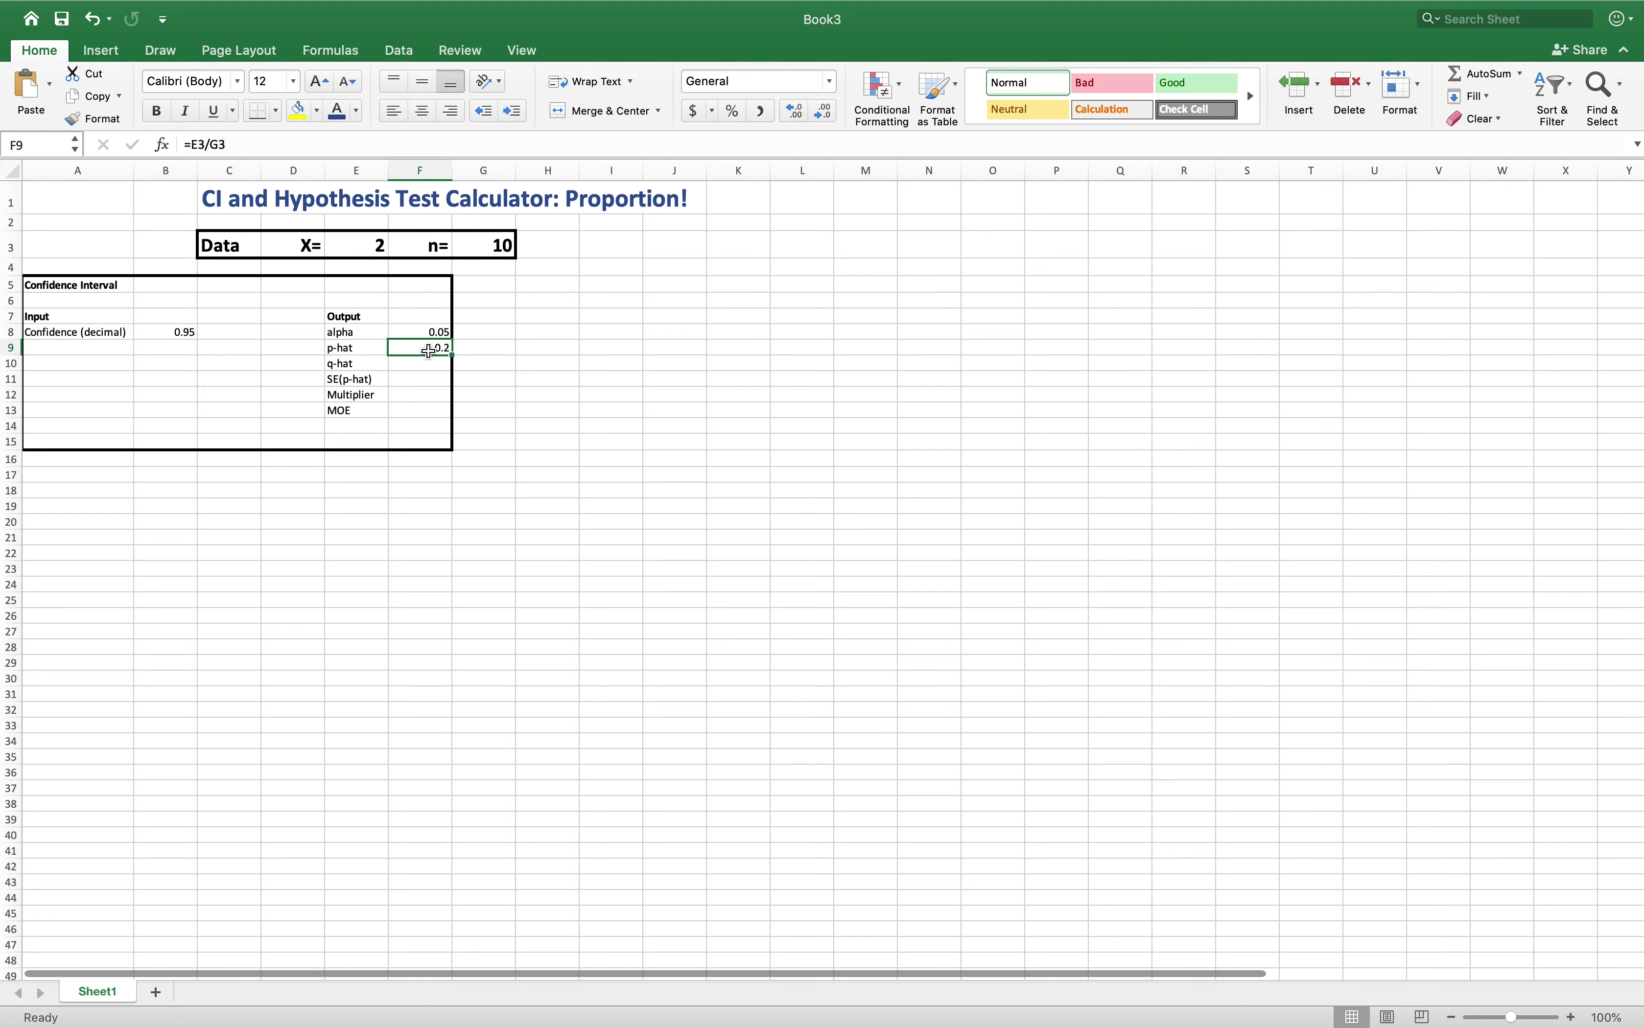
- Calculate q-hat in F10 with the formula =1-F9
{"action": "left_click", "coordinate": [420, 366]}
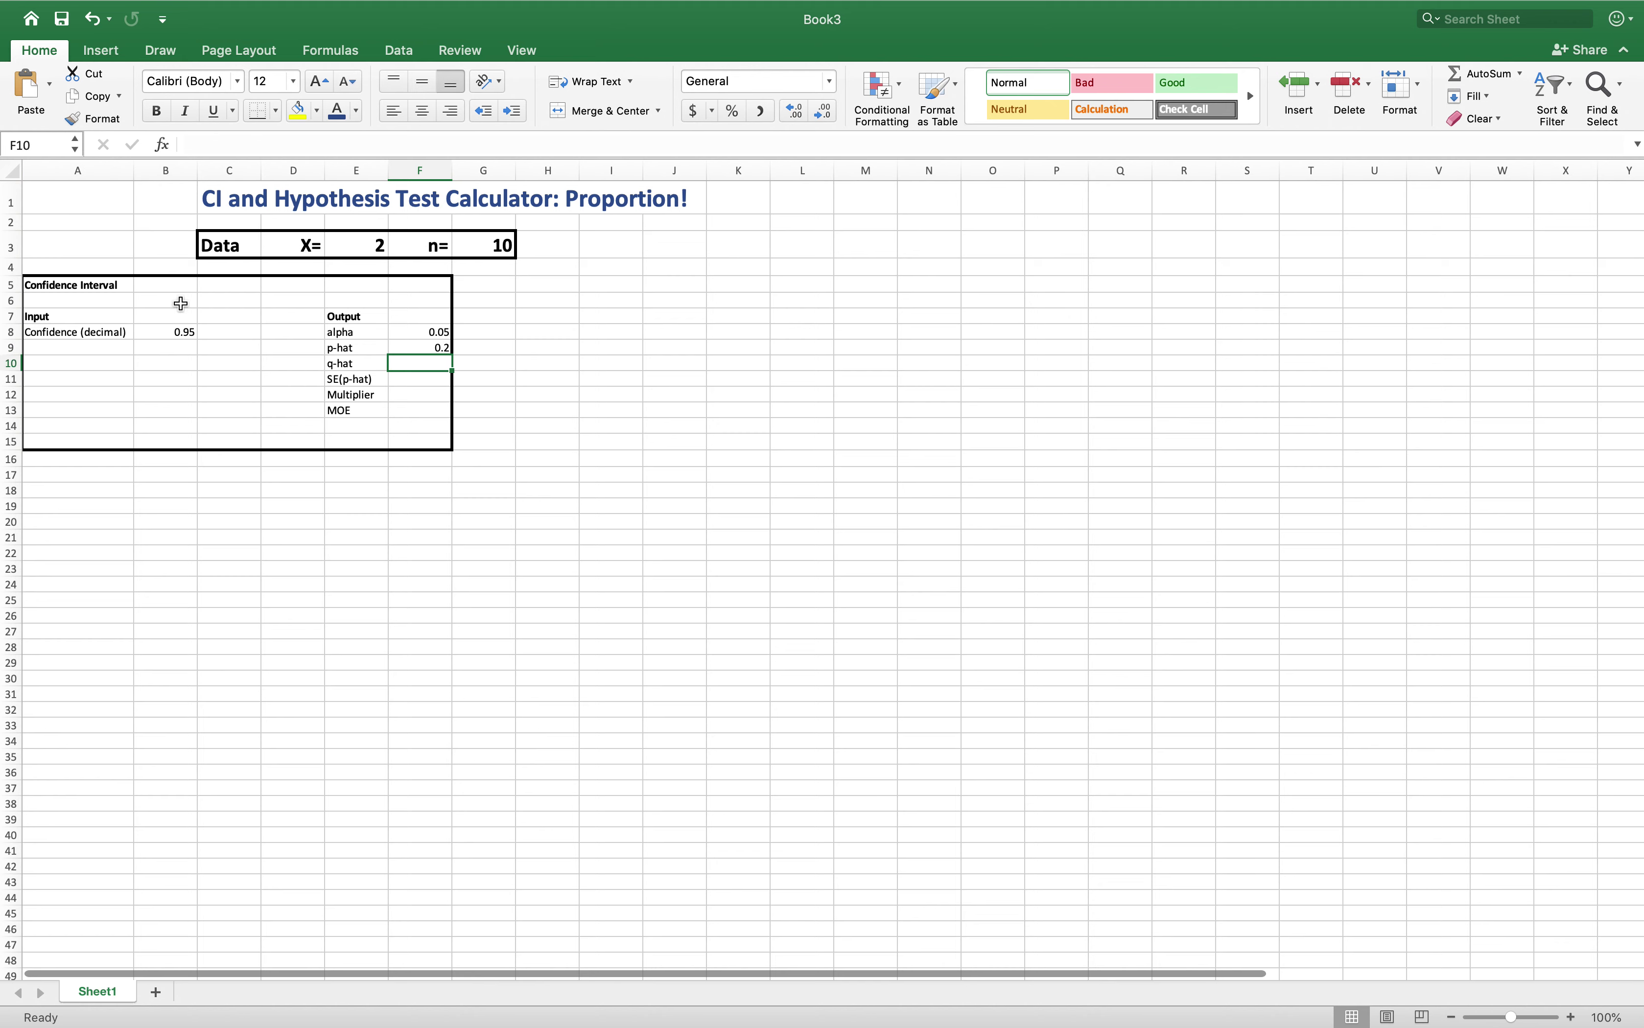
{"action": "type", "text": "=1-"}
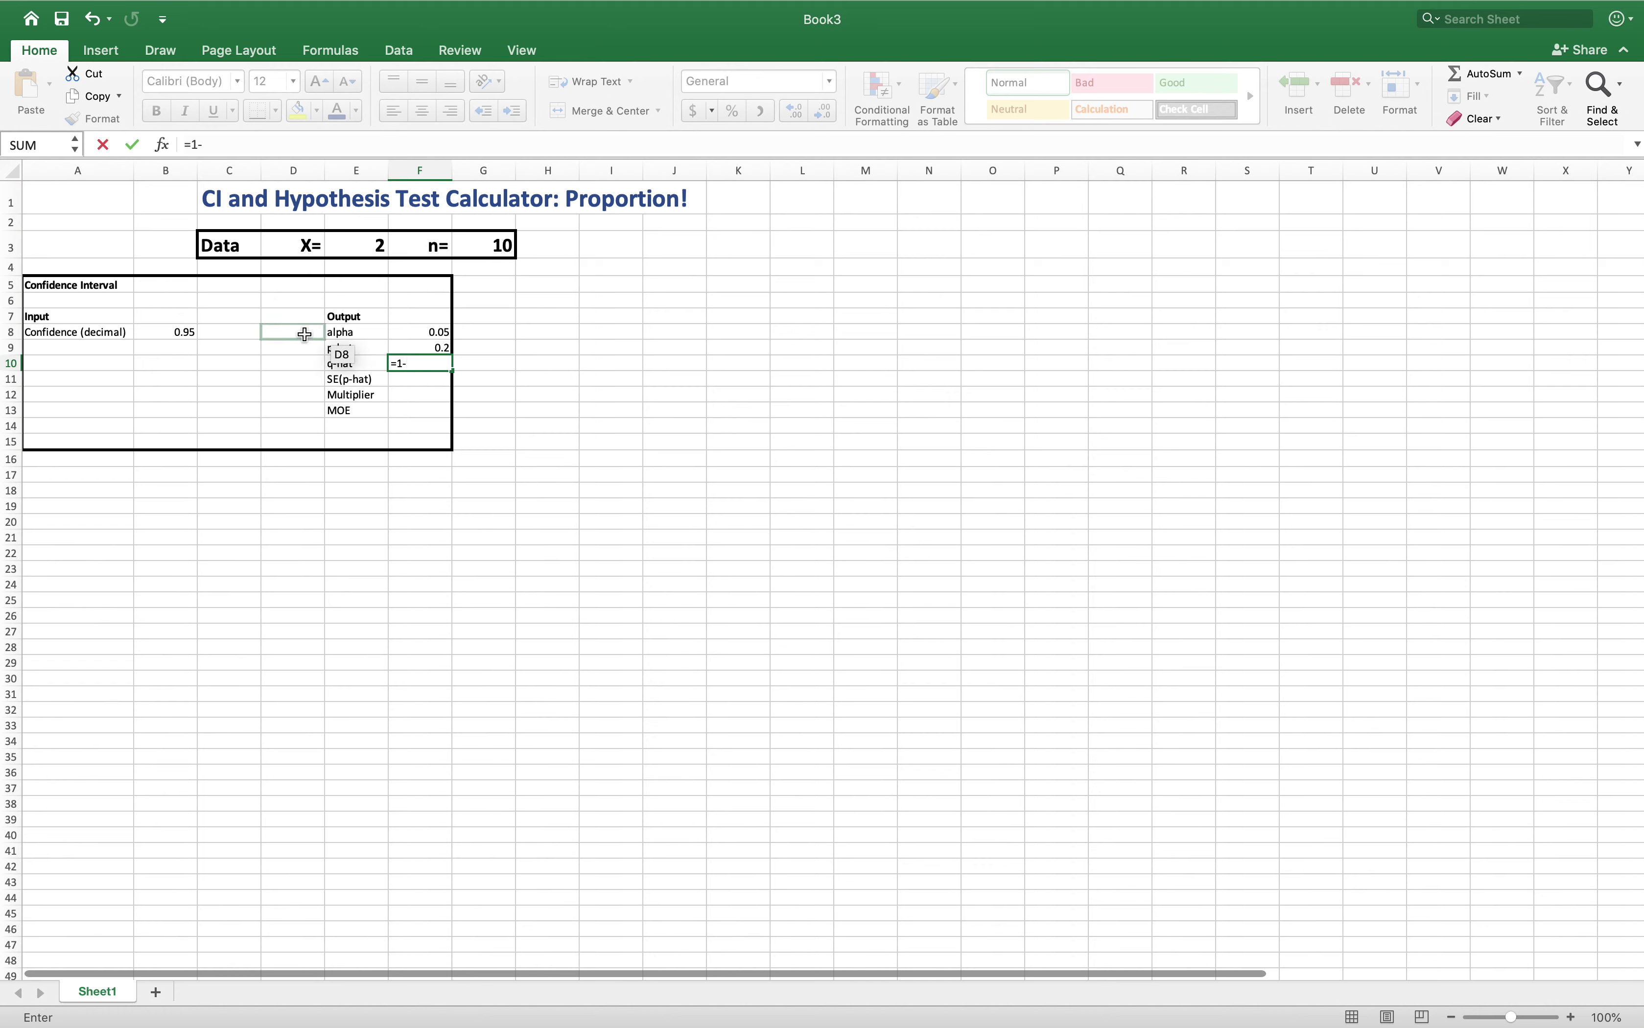
{"action": "left_click", "coordinate": [422, 350]}
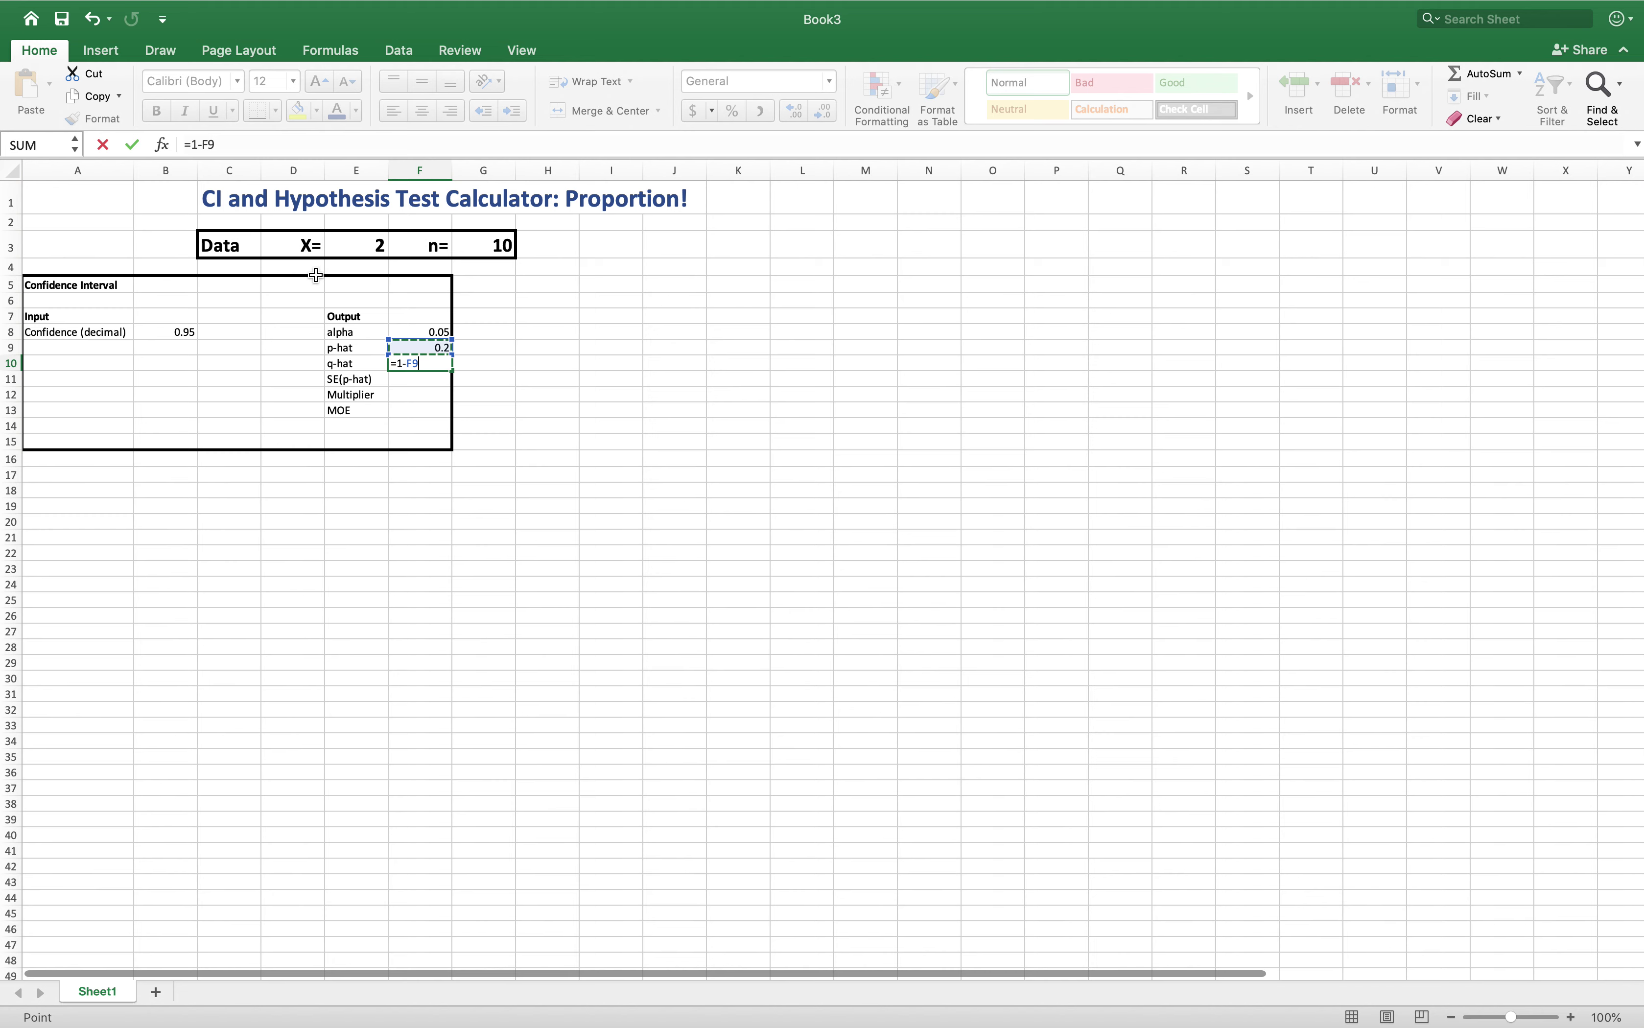
{"action": "key", "text": "Return"}
- Check the p-hat cell F9 and change the X value in E3 to 7 to test the formulas
{"action": "left_click", "coordinate": [443, 347]}
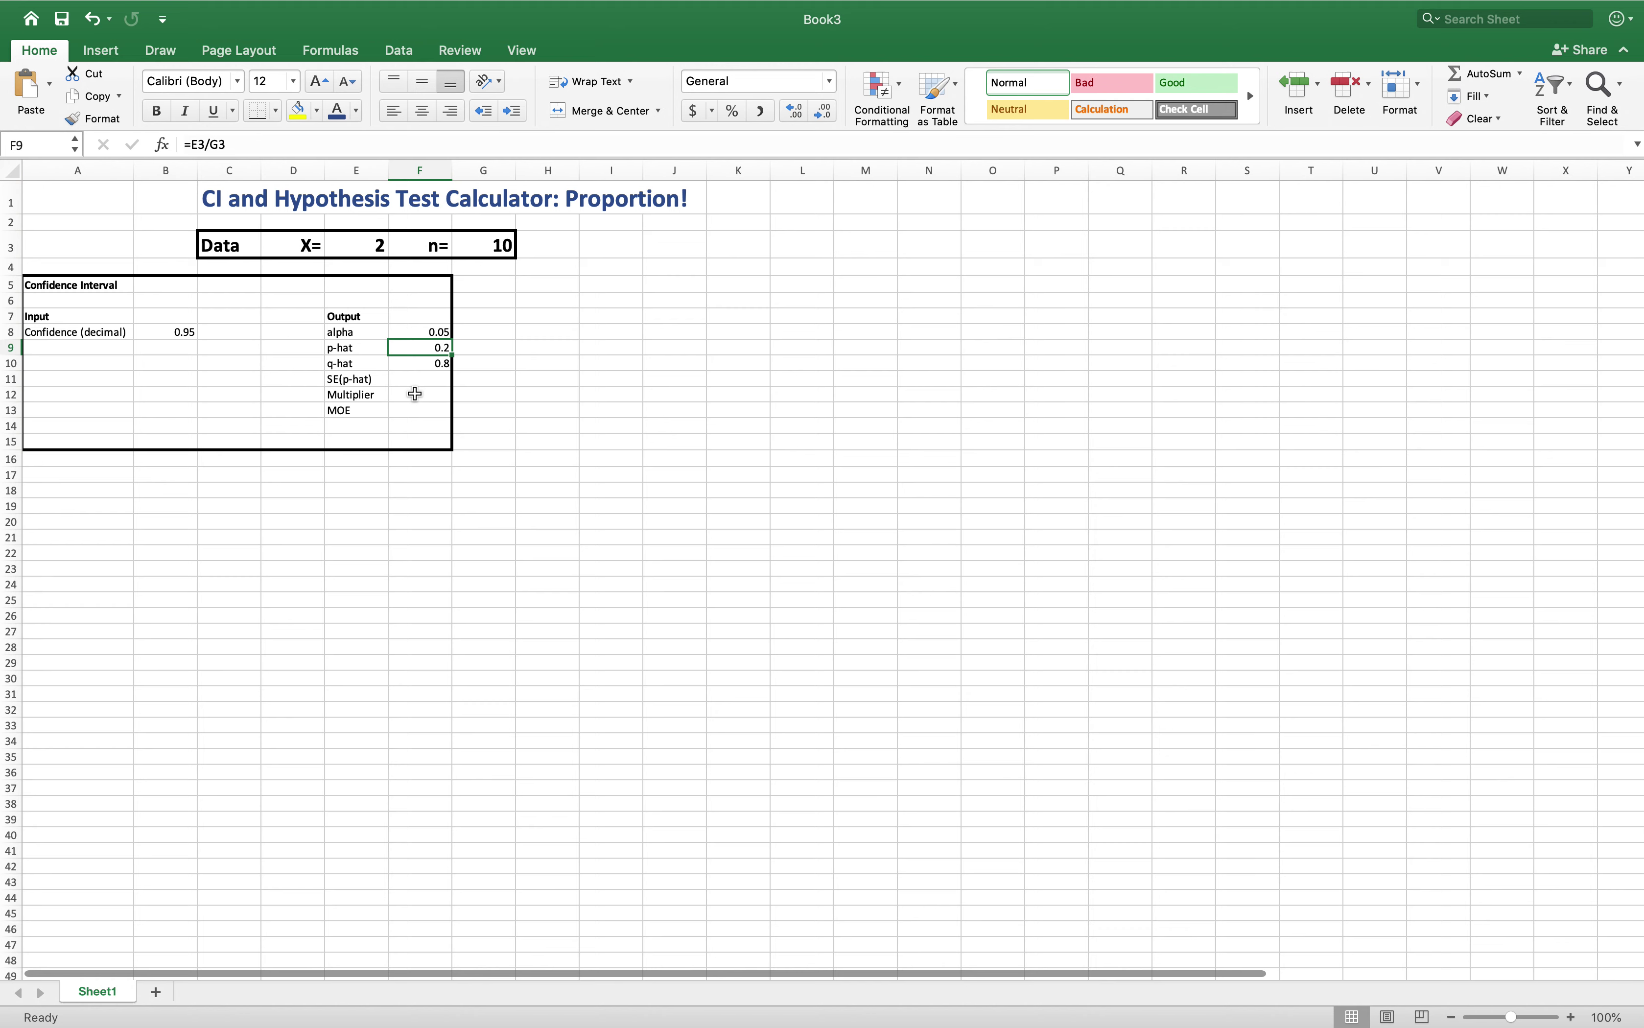
{"action": "left_click", "coordinate": [373, 250]}
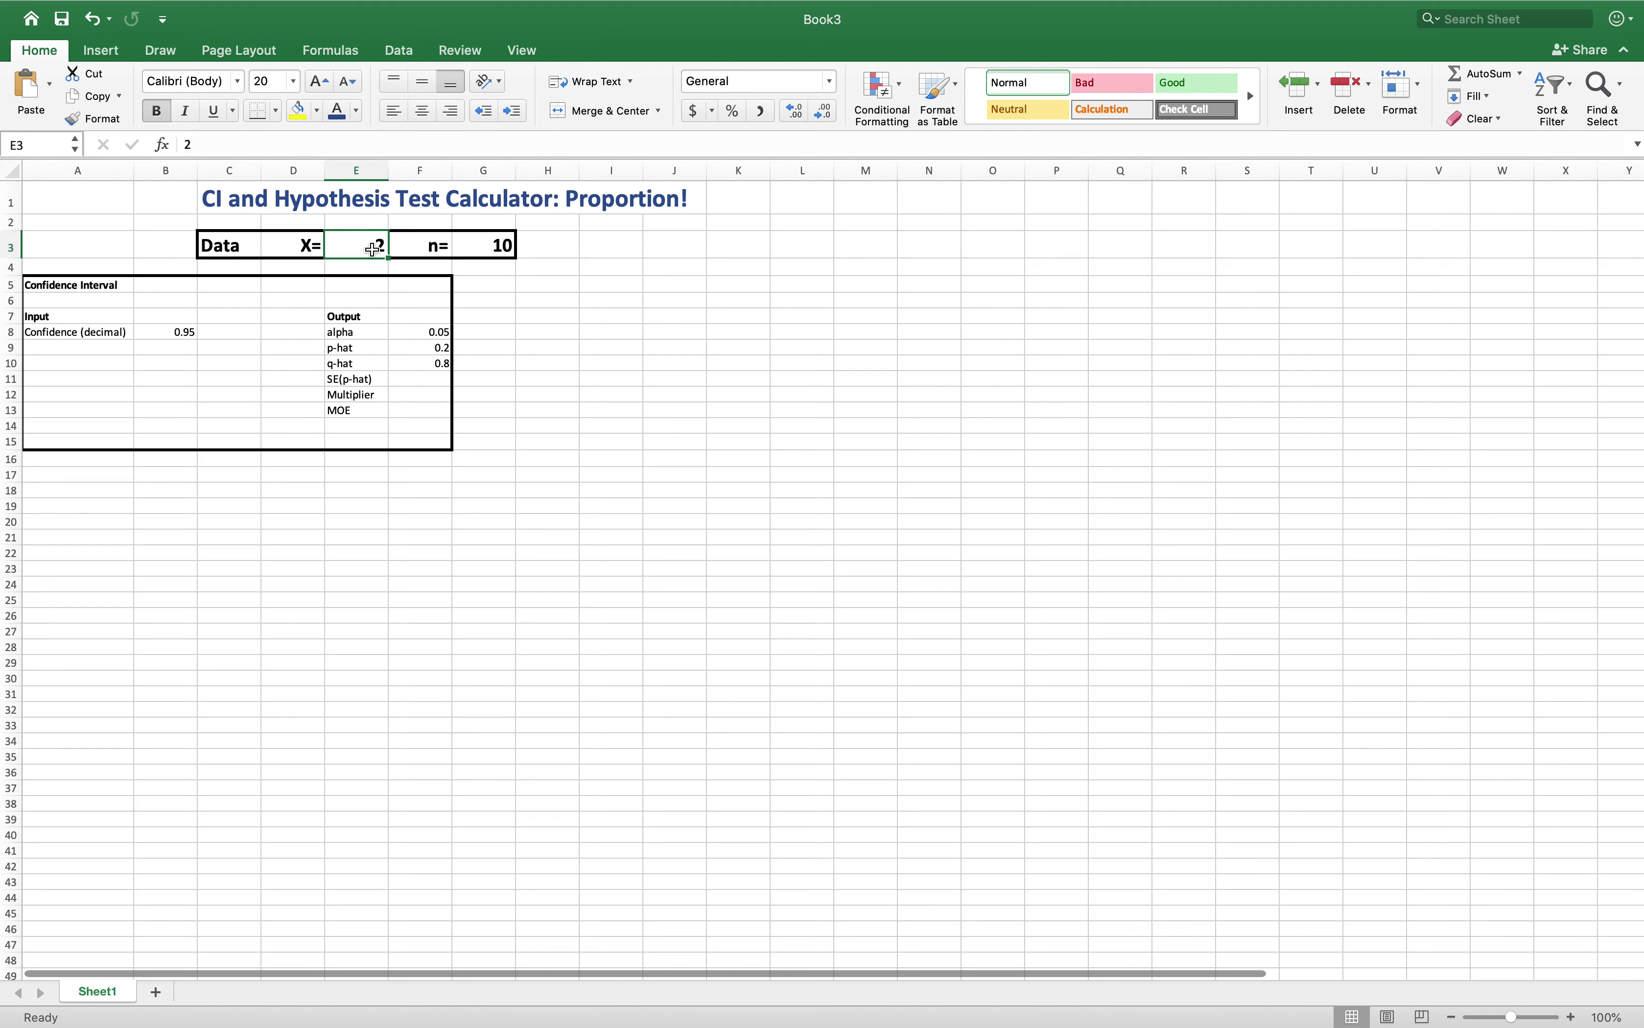
{"action": "type", "text": "7"}
{"action": "key", "text": "Return"}
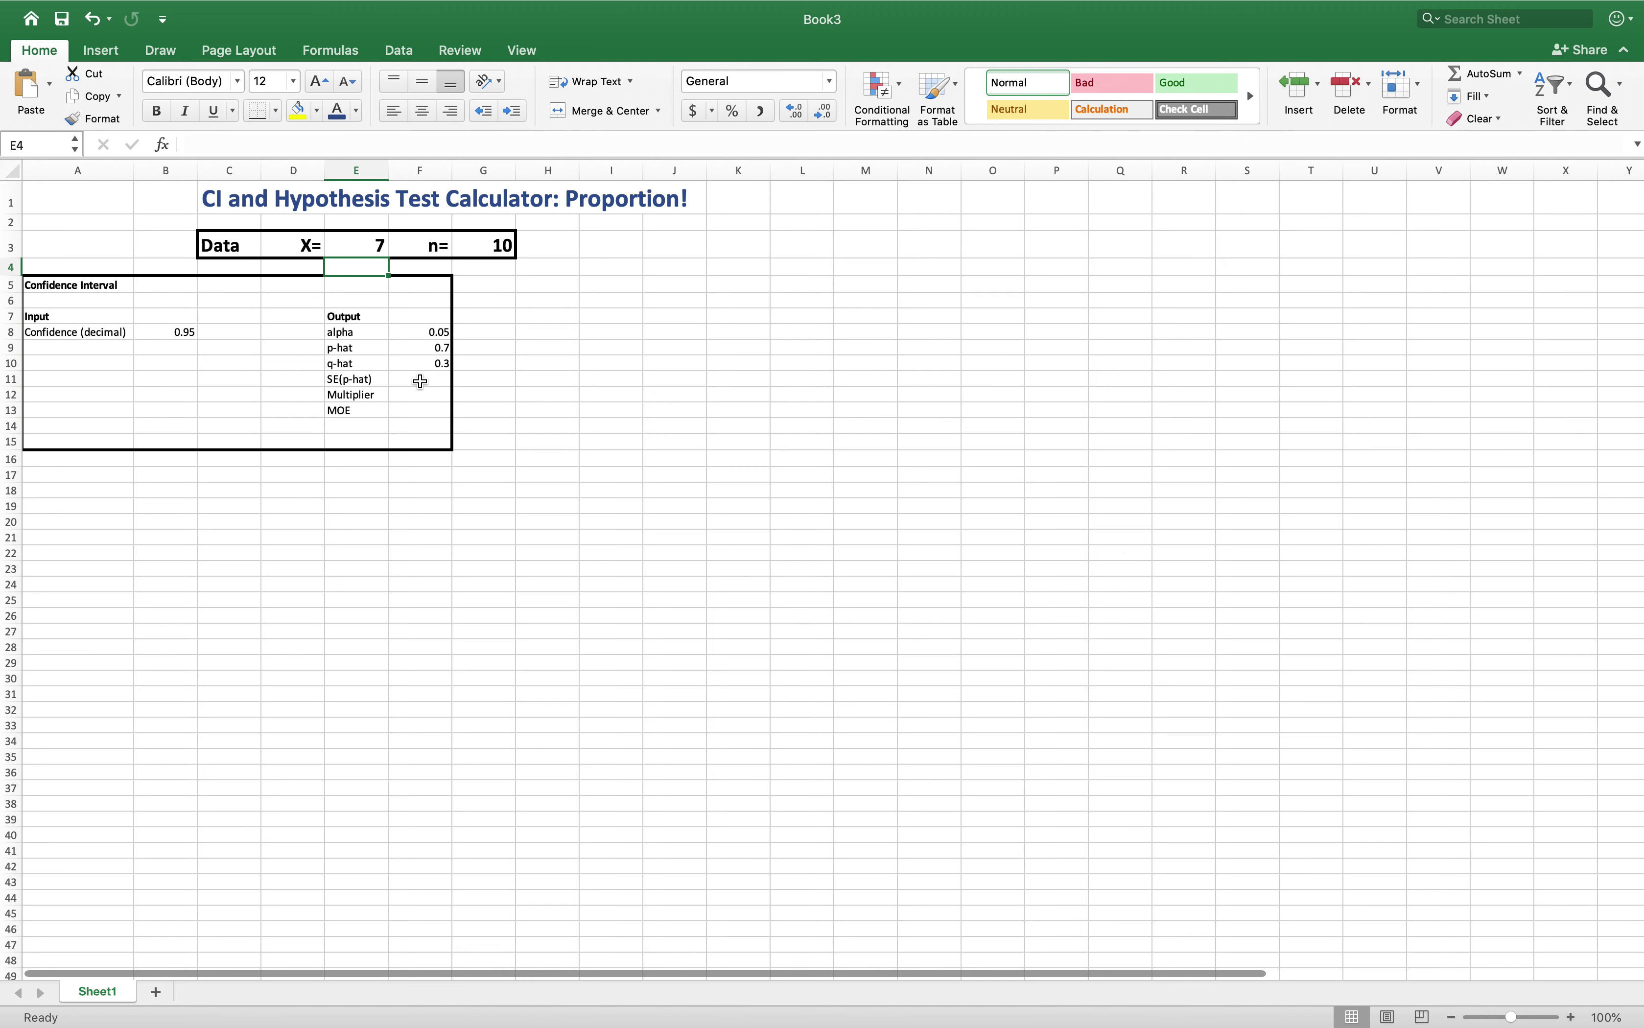
- Calculate the standard error of p-hat in F11 with the formula =sqrt(F9*F10/G3)
{"action": "left_click", "coordinate": [420, 381]}
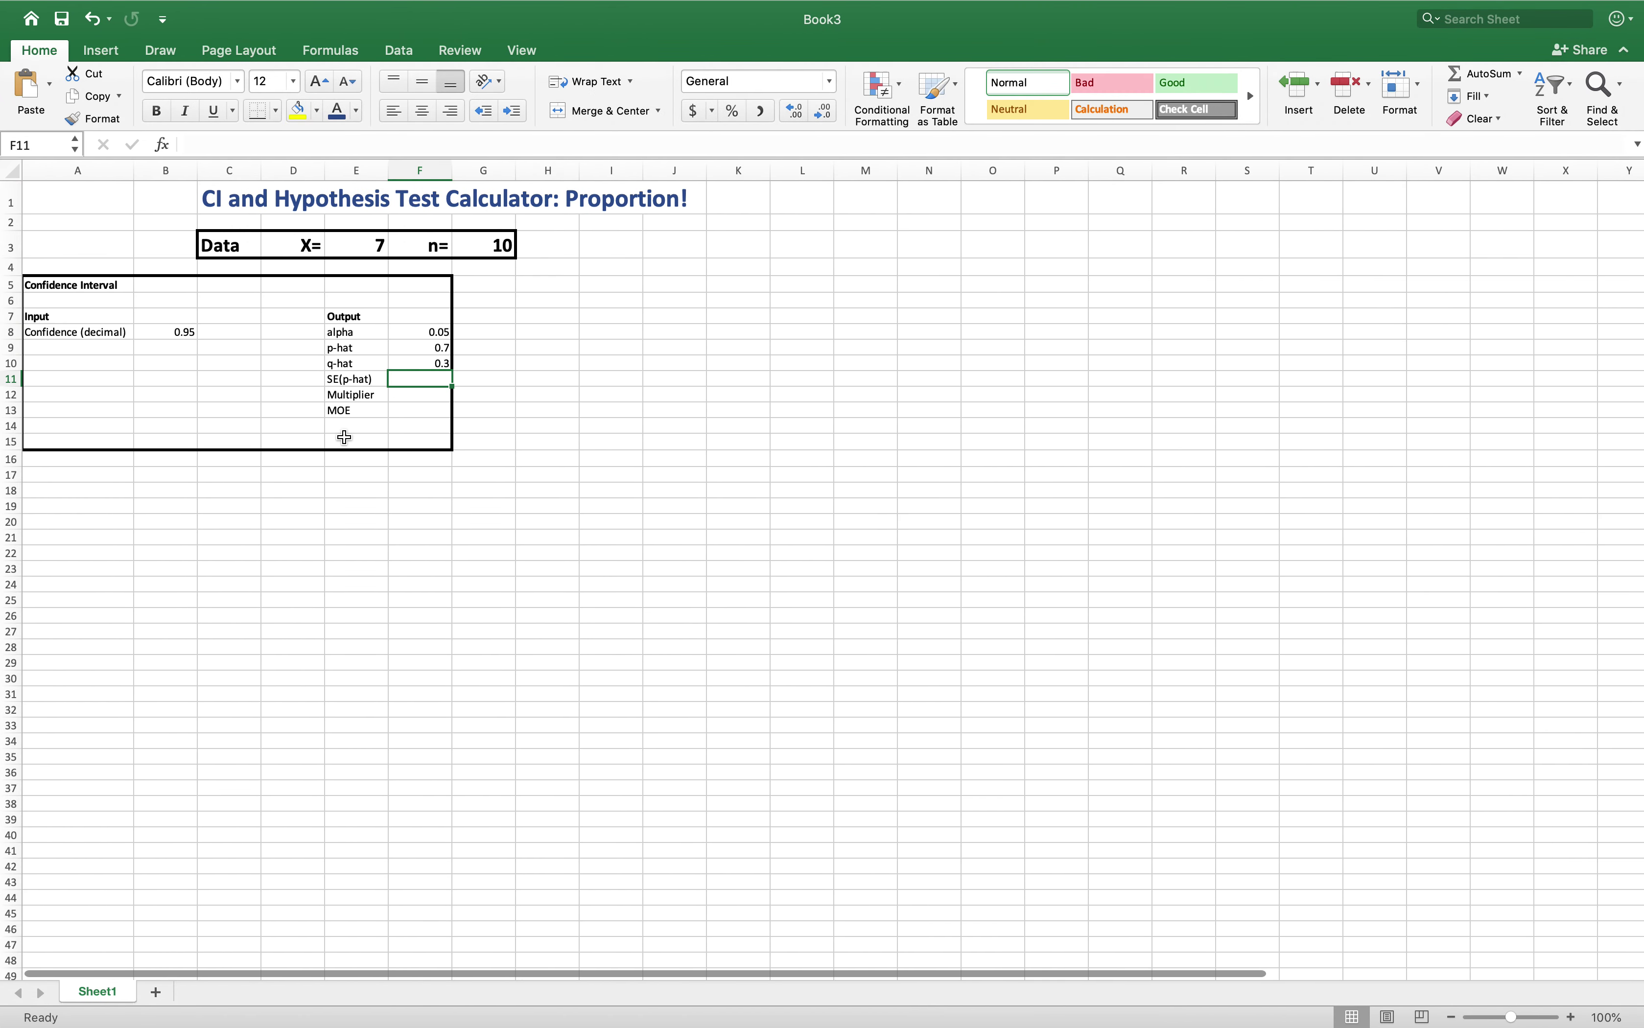
{"action": "type", "text": "=sqrt("}
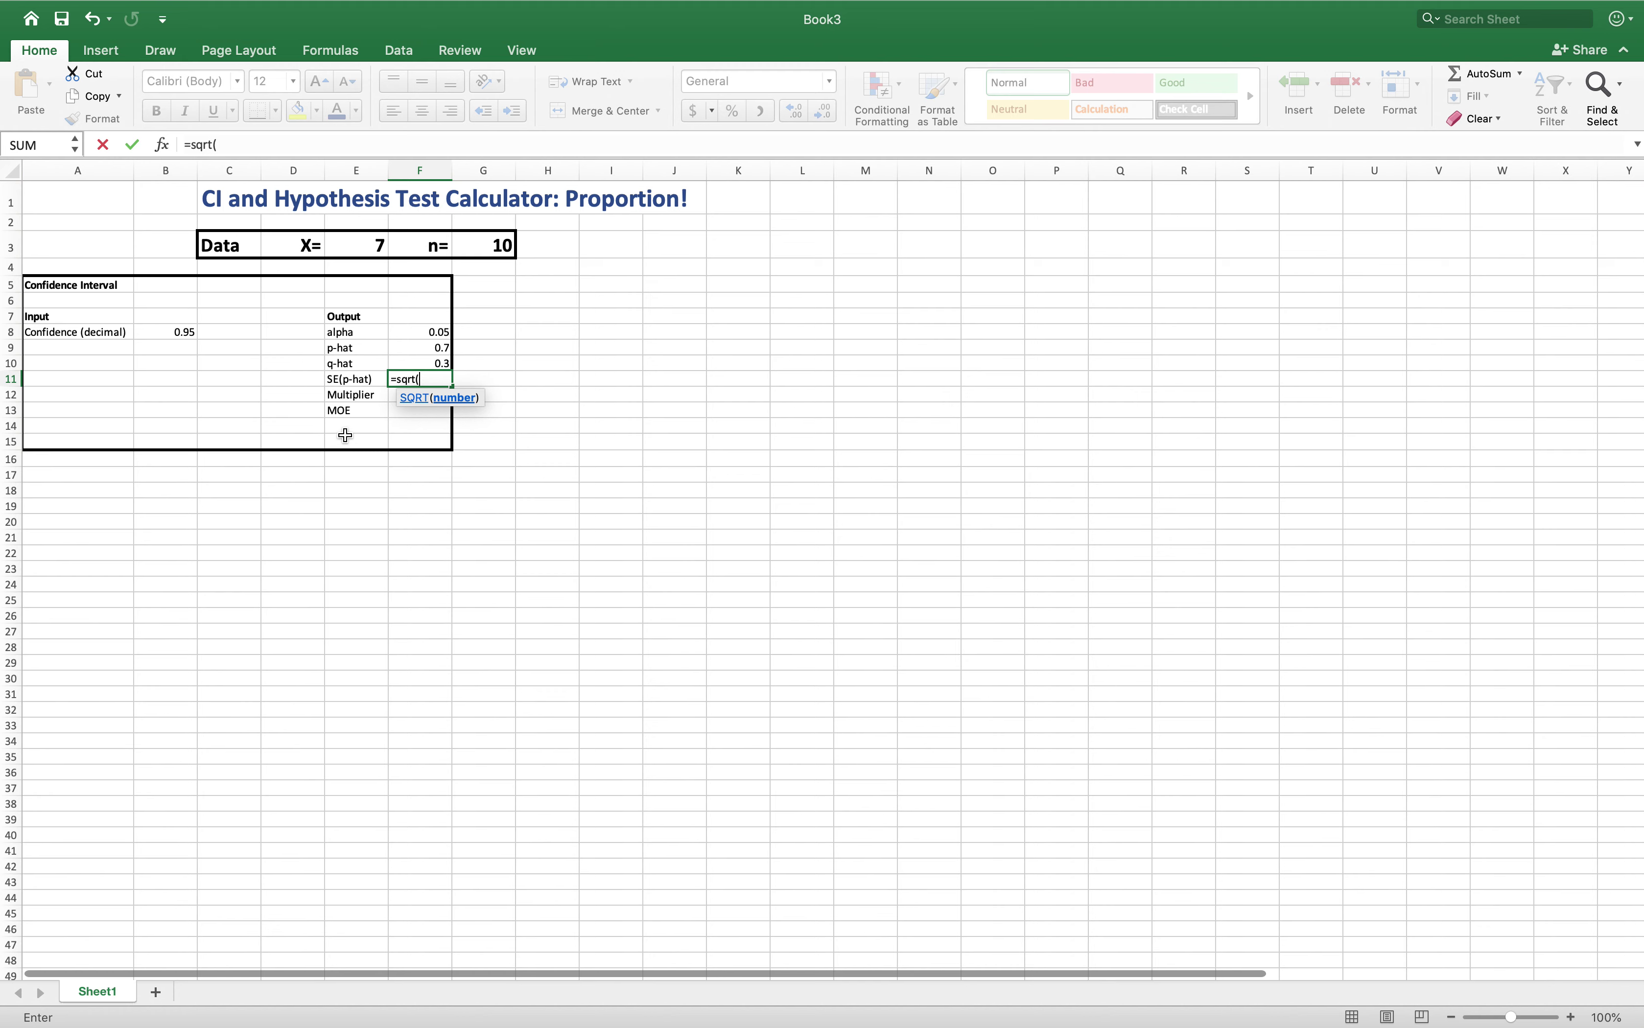
{"action": "left_click", "coordinate": [413, 353]}
{"action": "type", "text": "*"}
{"action": "left_click", "coordinate": [417, 363]}
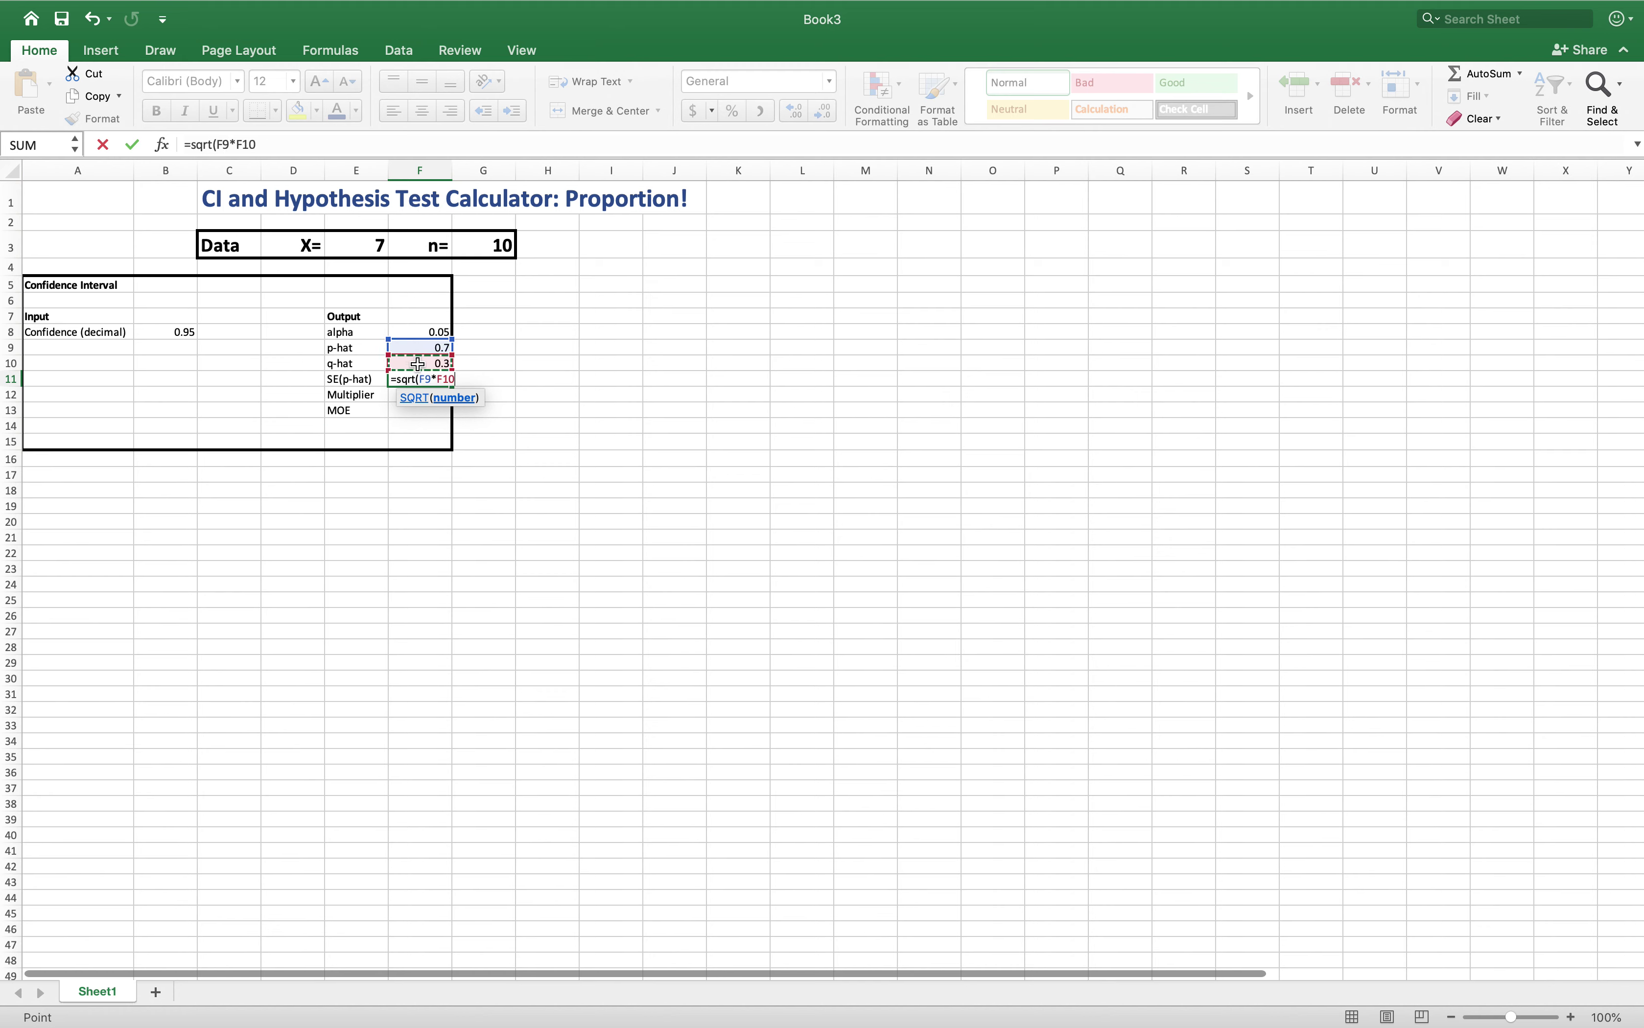
{"action": "type", "text": "/"}
{"action": "left_click", "coordinate": [500, 245]}
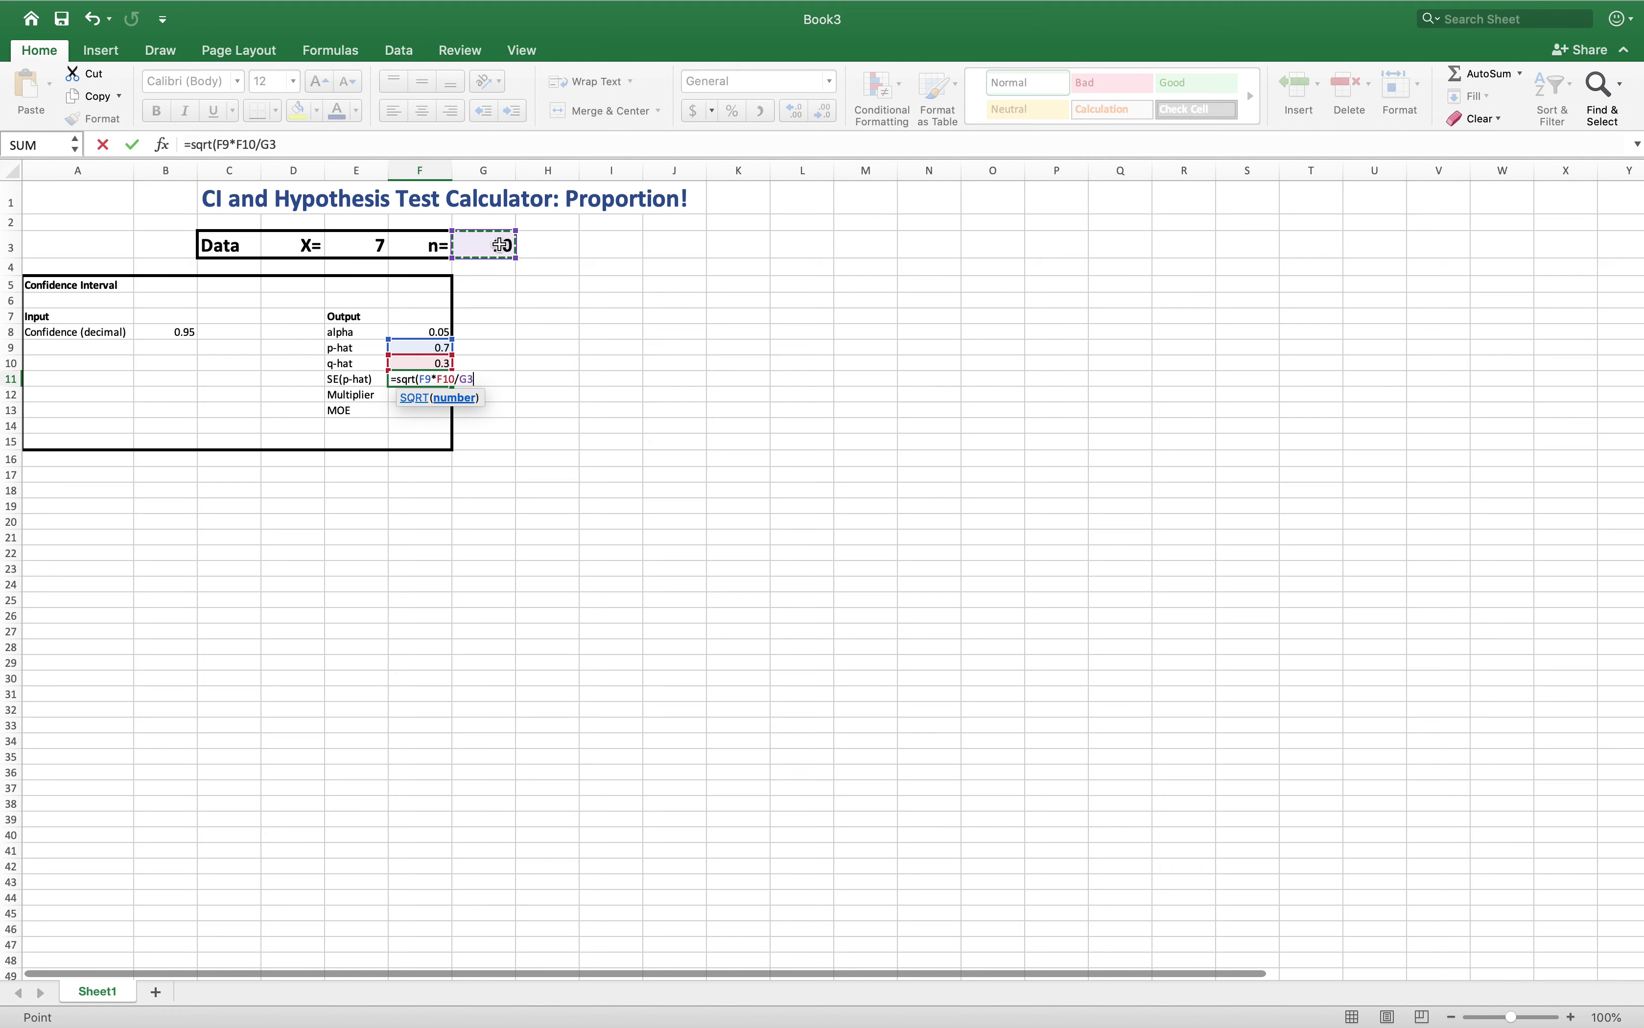
{"action": "type", "text": ")"}
{"action": "key", "text": "Return"}
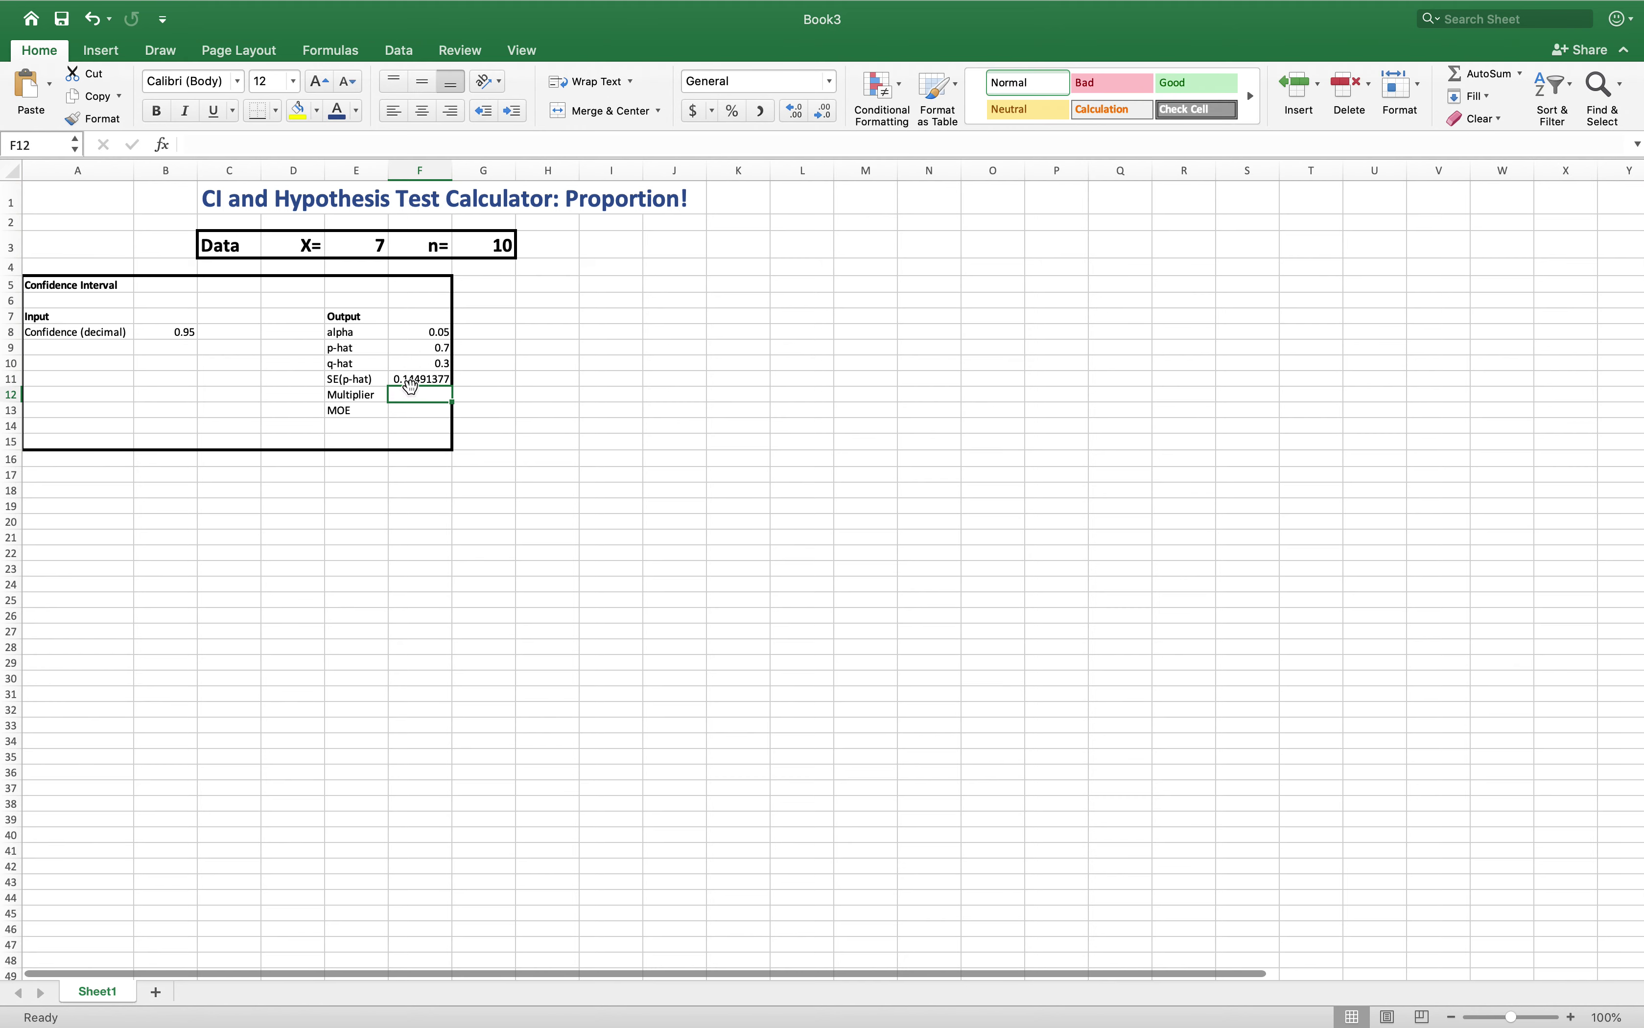
{"action": "left_click", "coordinate": [428, 378]}
- Calculate the multiplier in F12 from half of alpha on the standard normal distribution, using =NORM.INV(F8/2,0,1)
{"action": "left_click", "coordinate": [427, 398]}
{"action": "type", "text": "="}
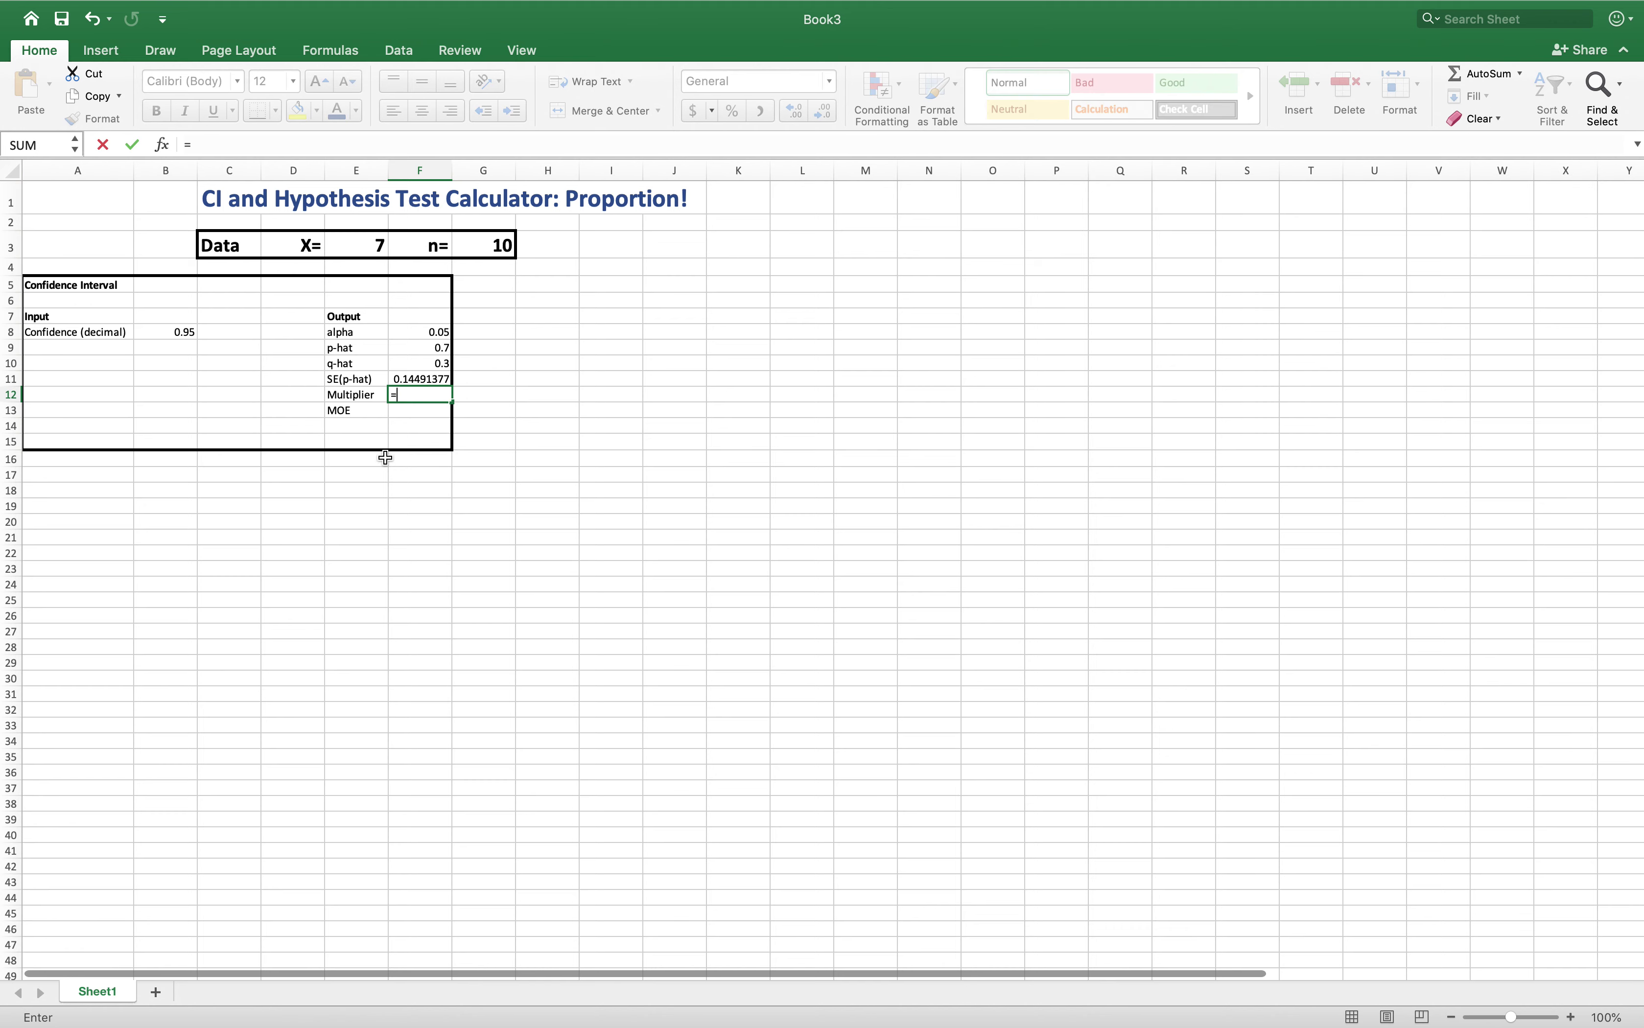
{"action": "type", "text": "no"}
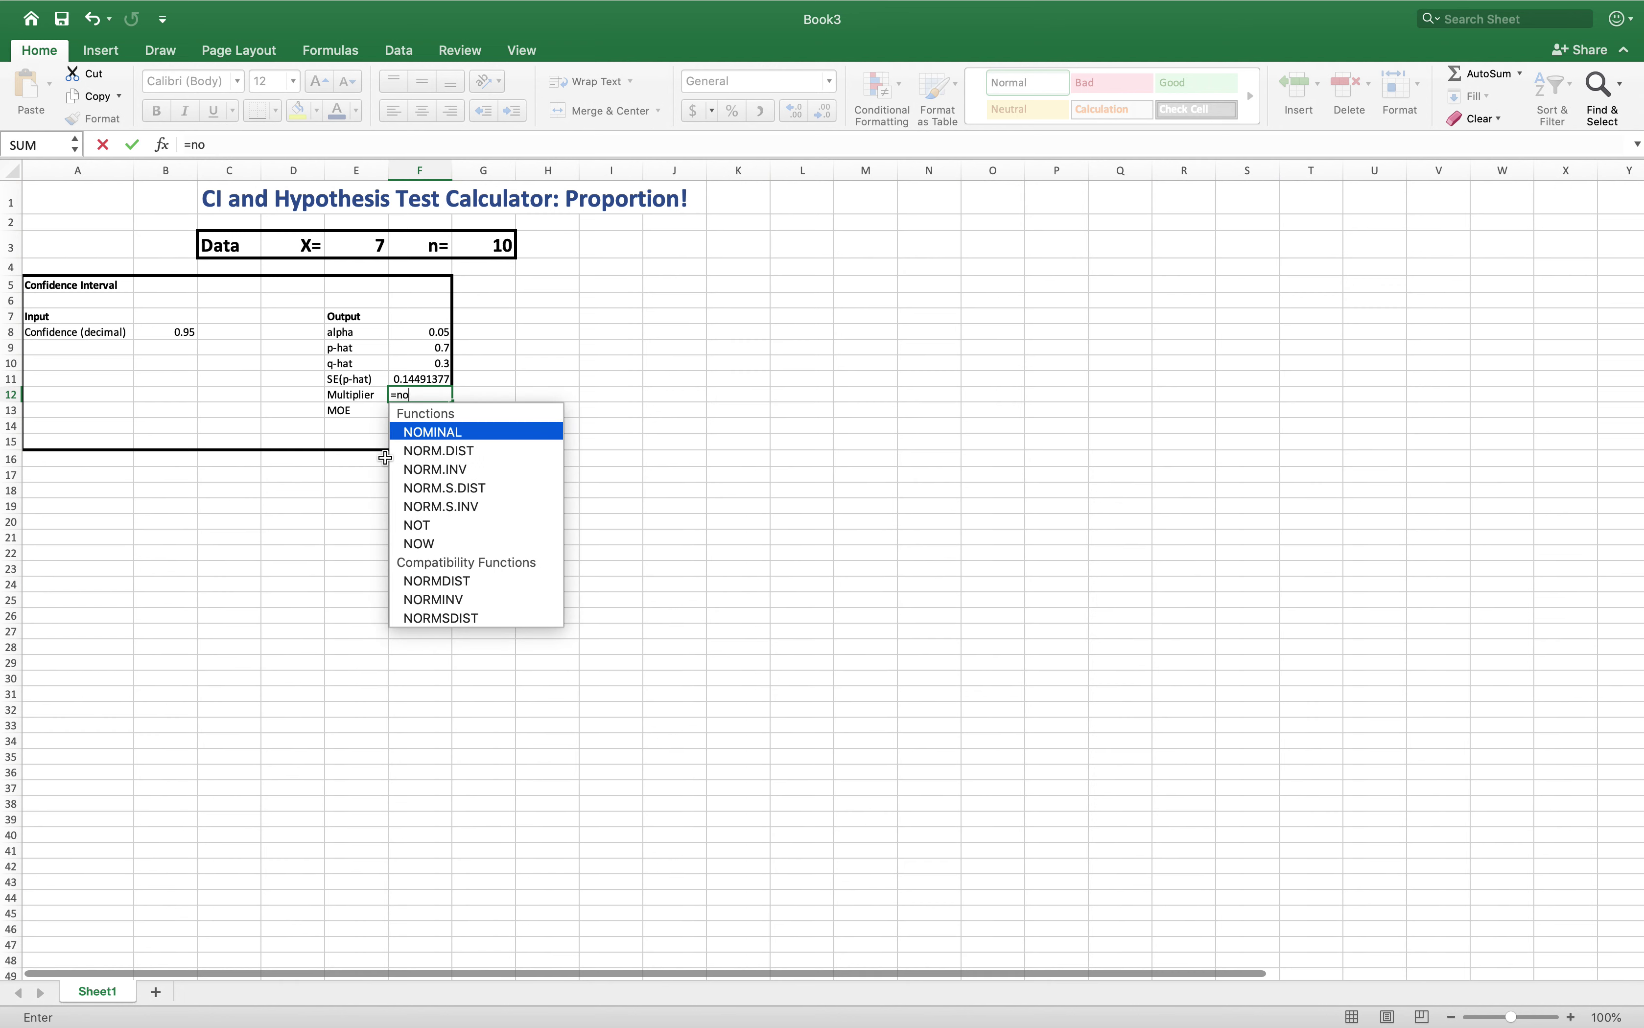
{"action": "double_click", "coordinate": [462, 470]}
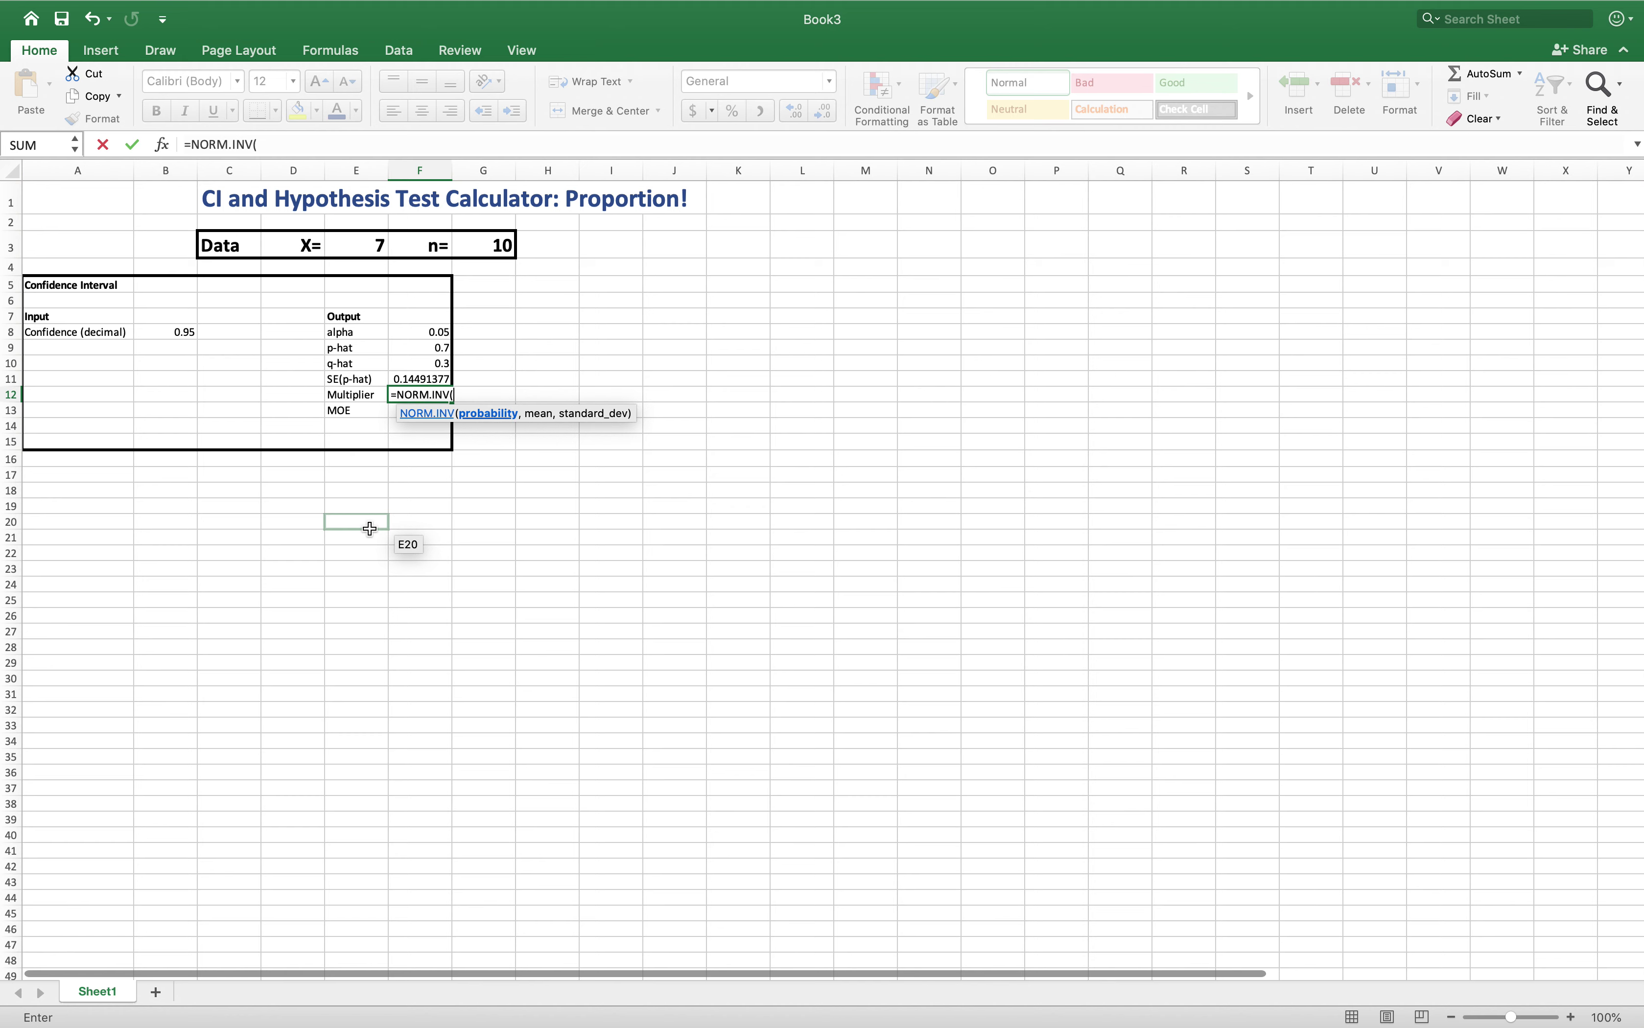
{"action": "left_click", "coordinate": [427, 334]}
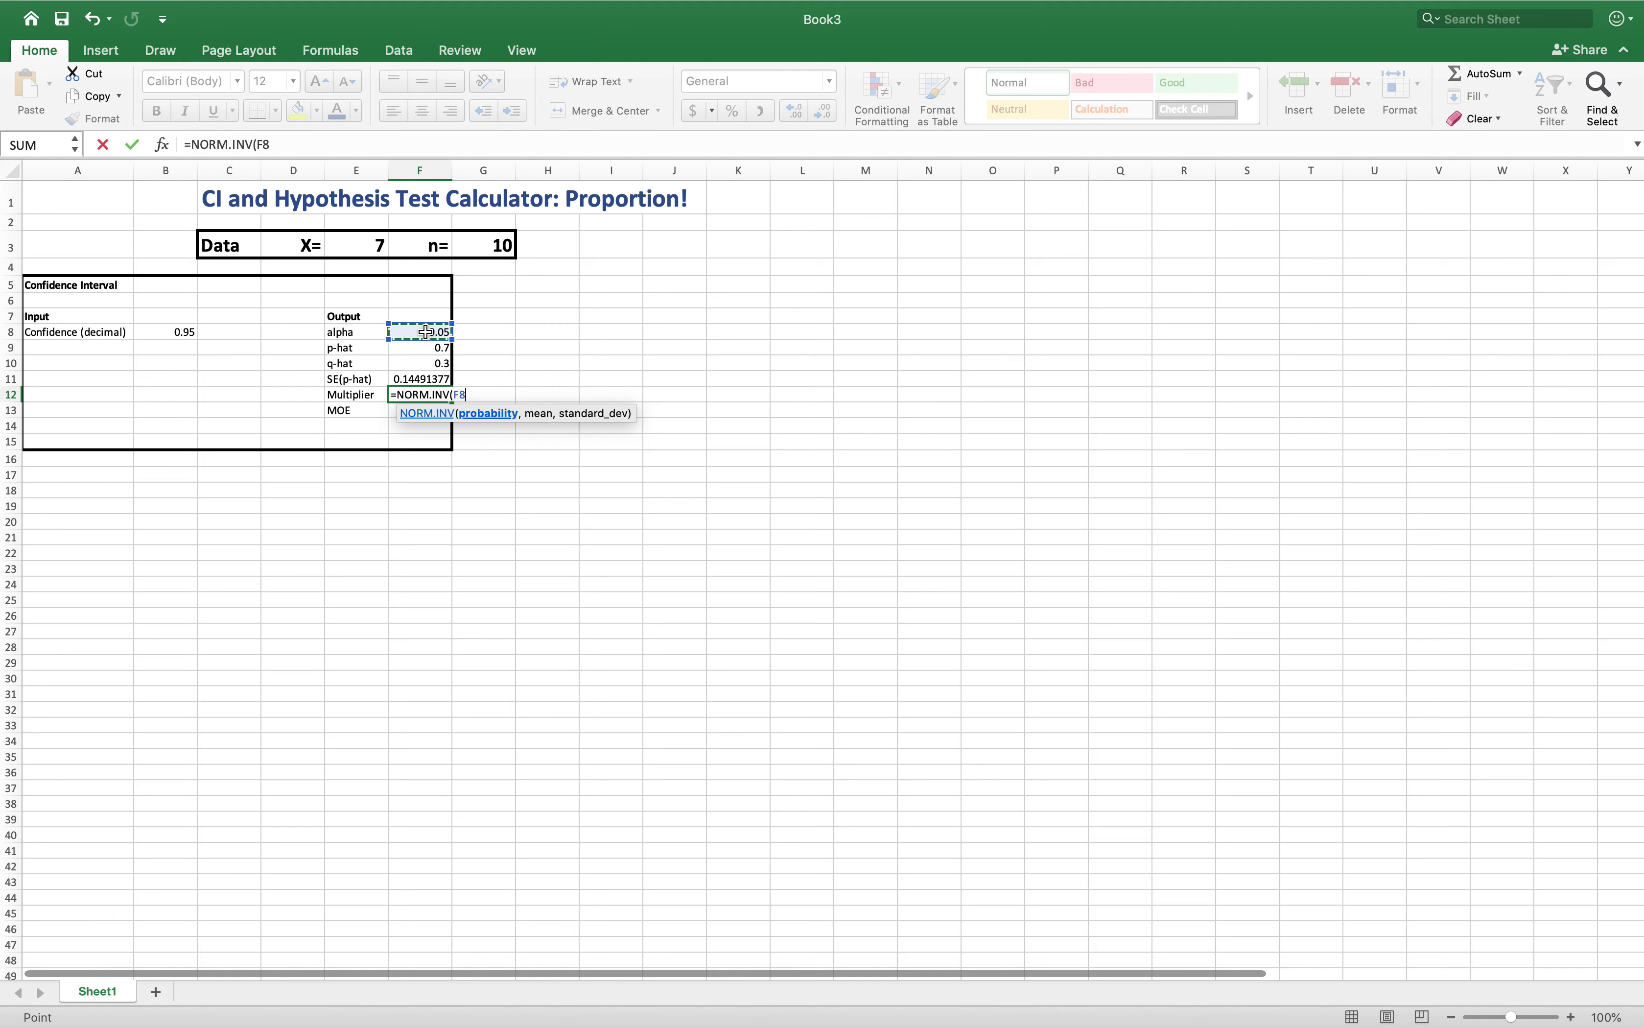
{"action": "type", "text": "/2"}
{"action": "type", "text": ","}
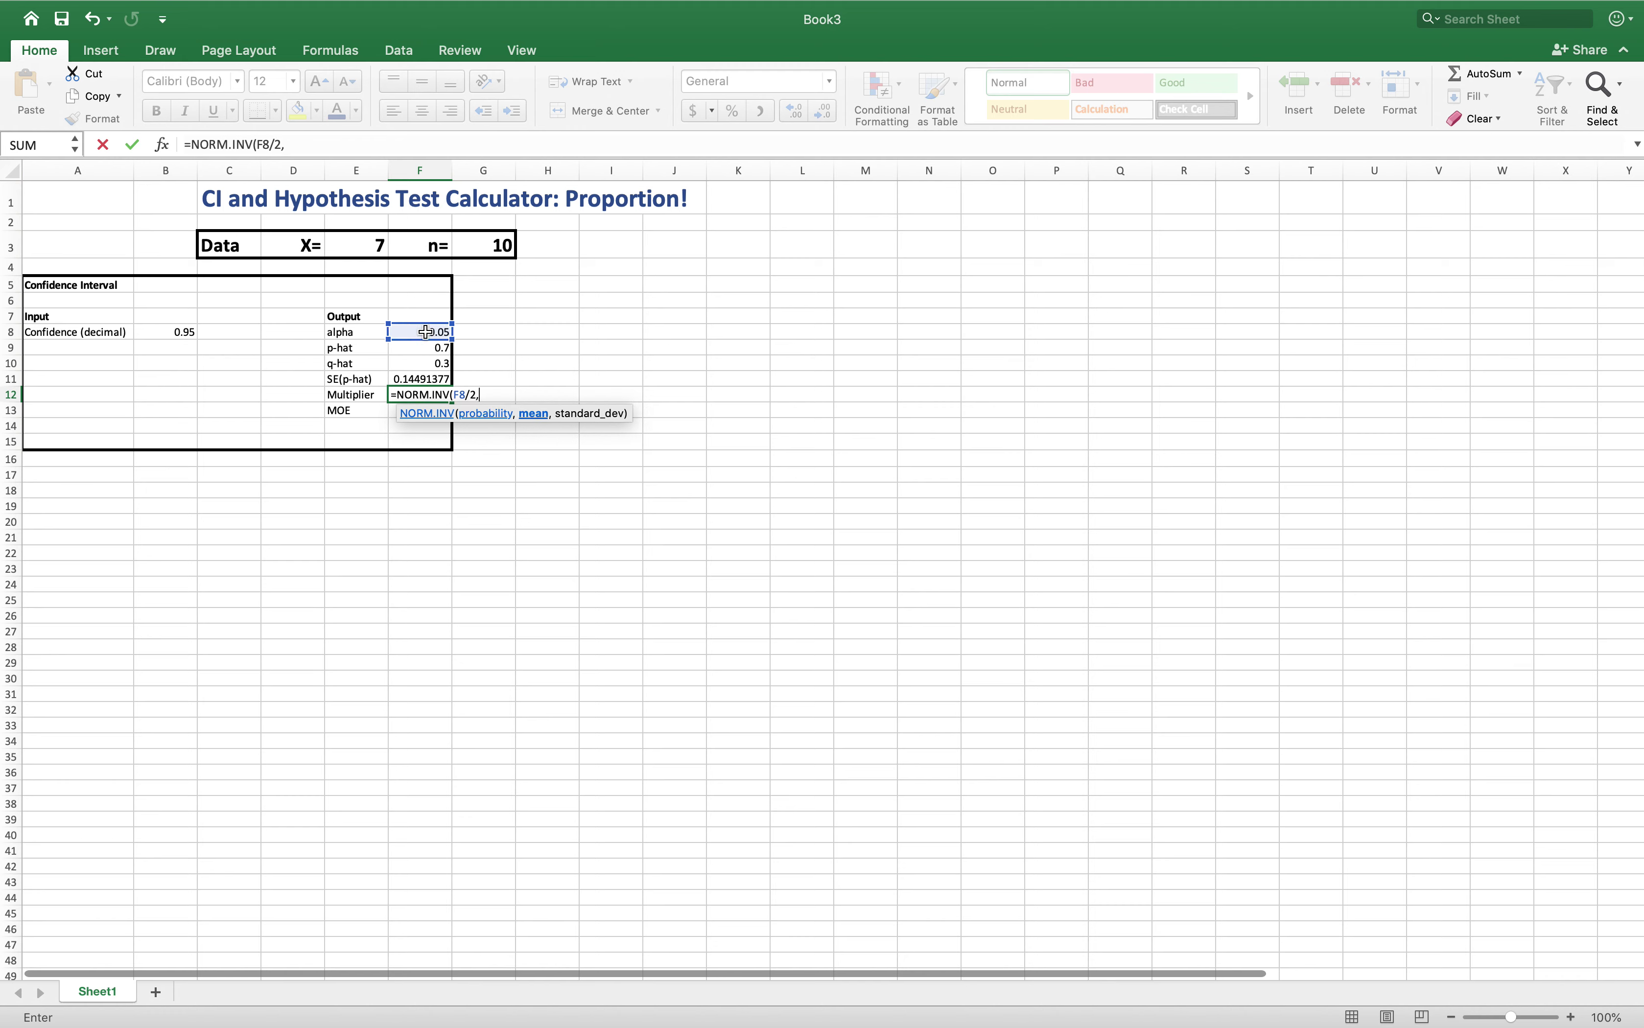
{"action": "type", "text": "0,1)"}
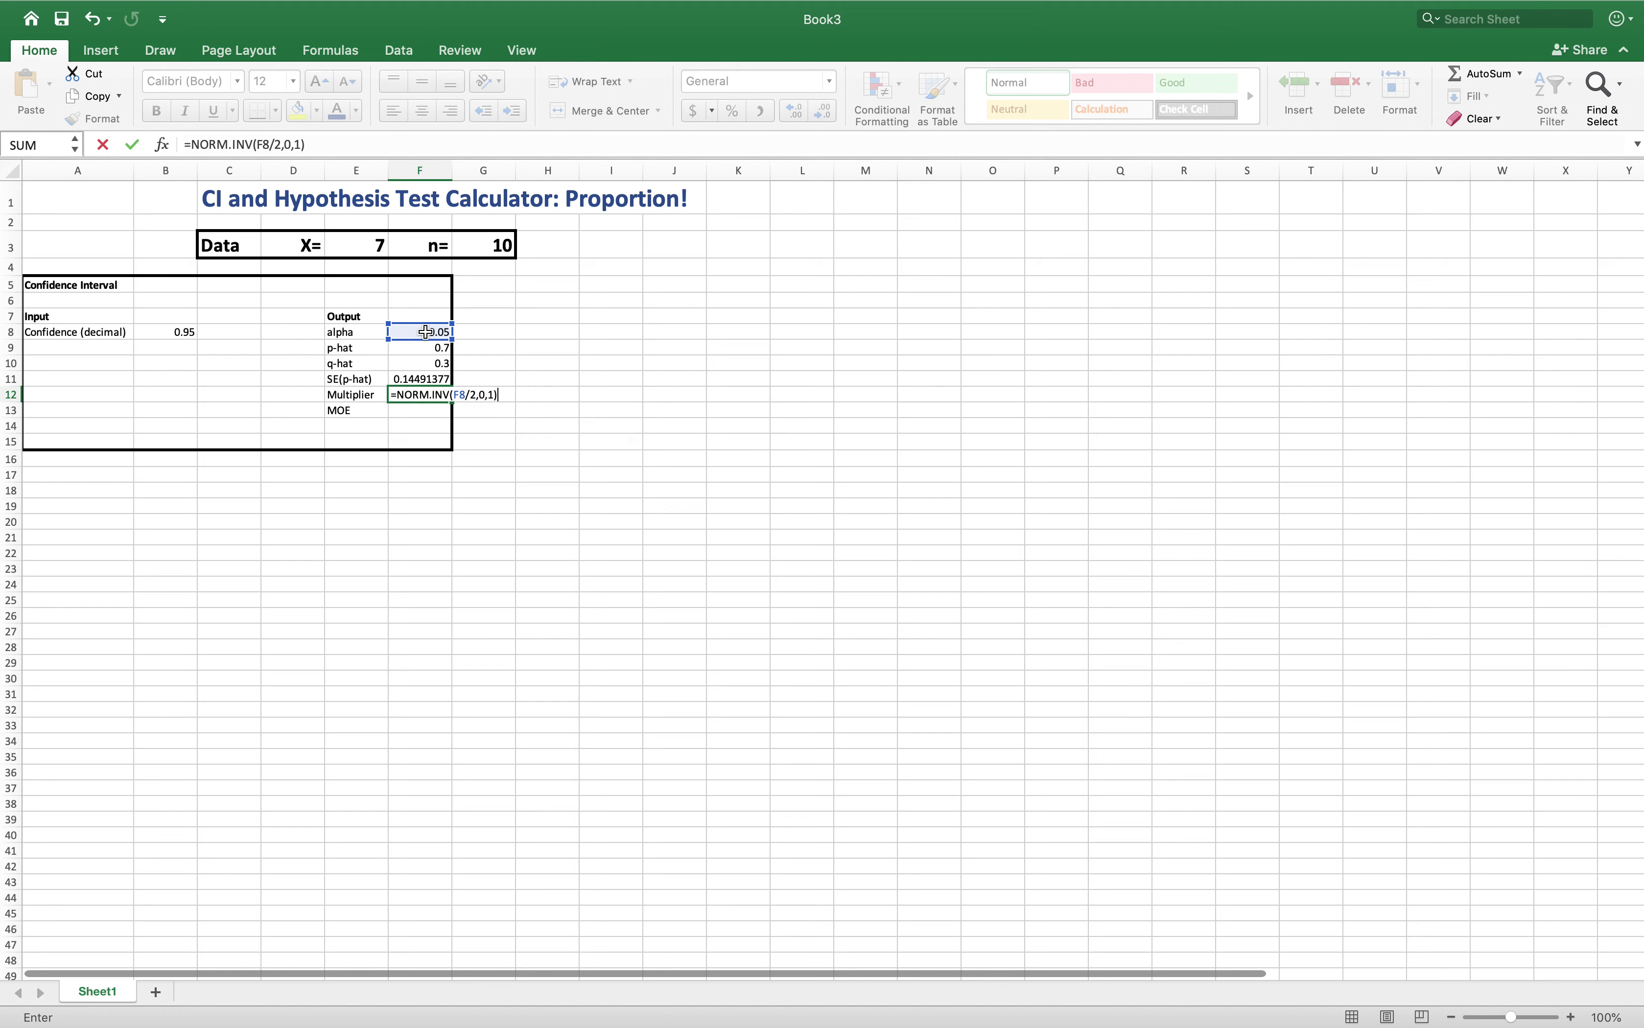
{"action": "key", "text": "Return"}
- Make the multiplier positive by wrapping the F12 formula in an absolute value: =ABS(NORM.INV(F8/2,0,1))
{"action": "left_click", "coordinate": [435, 400]}
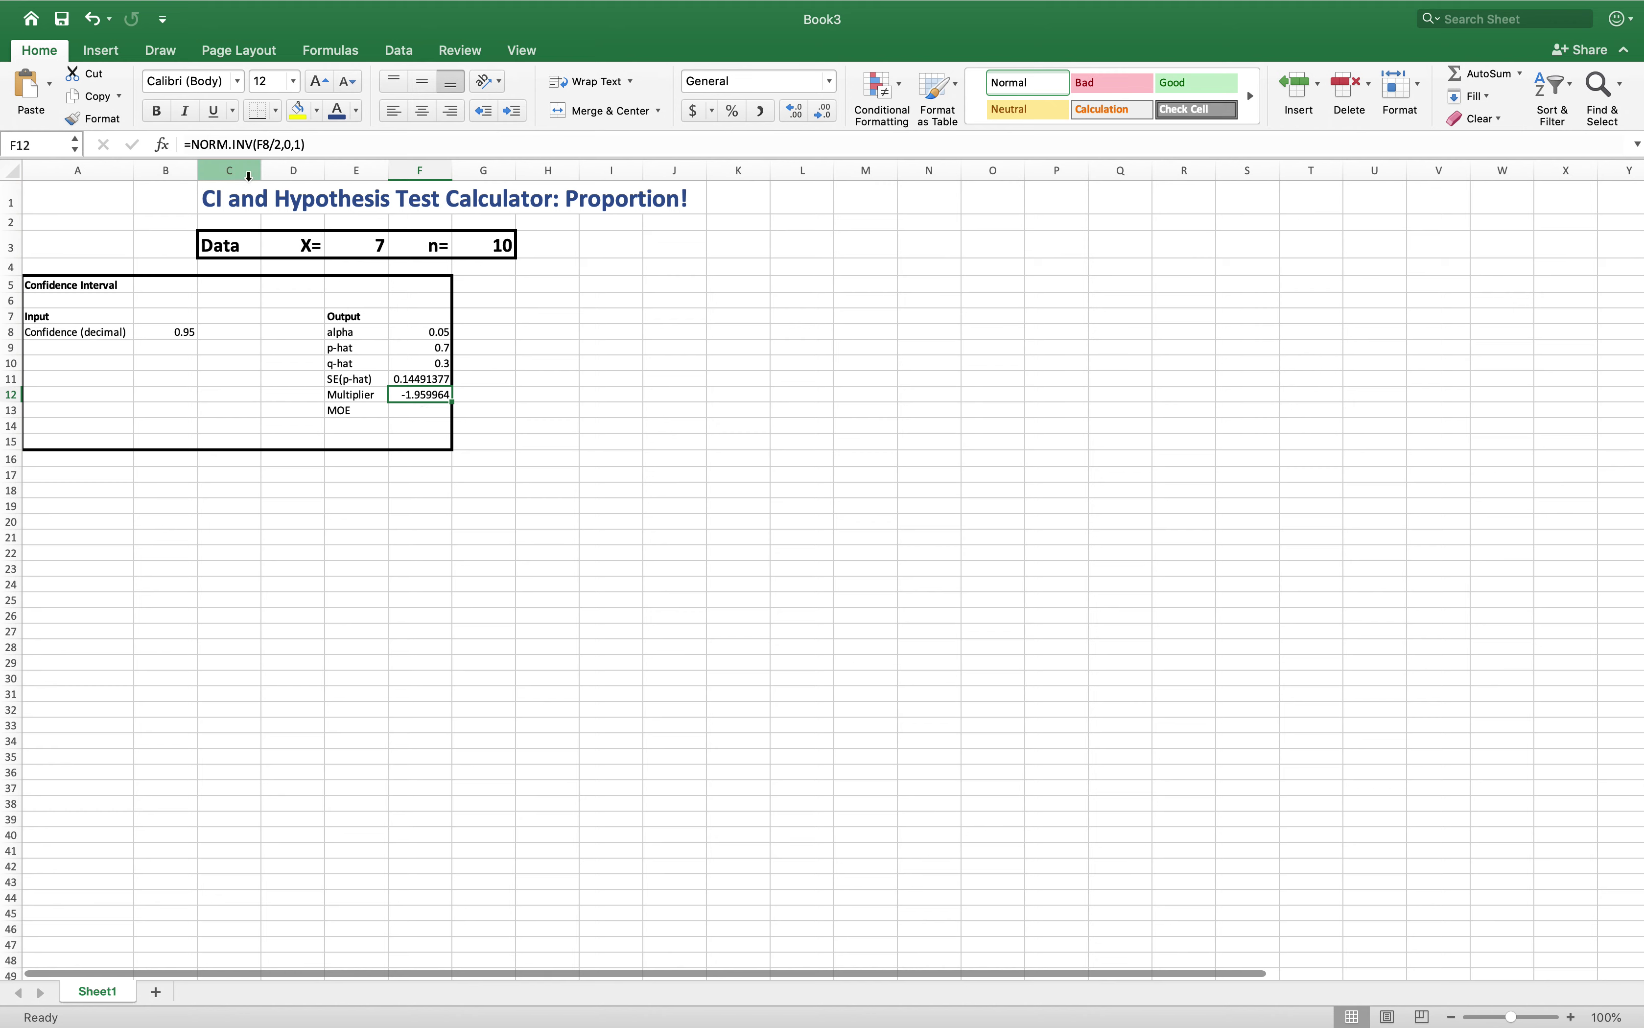
{"action": "left_click", "coordinate": [194, 145]}
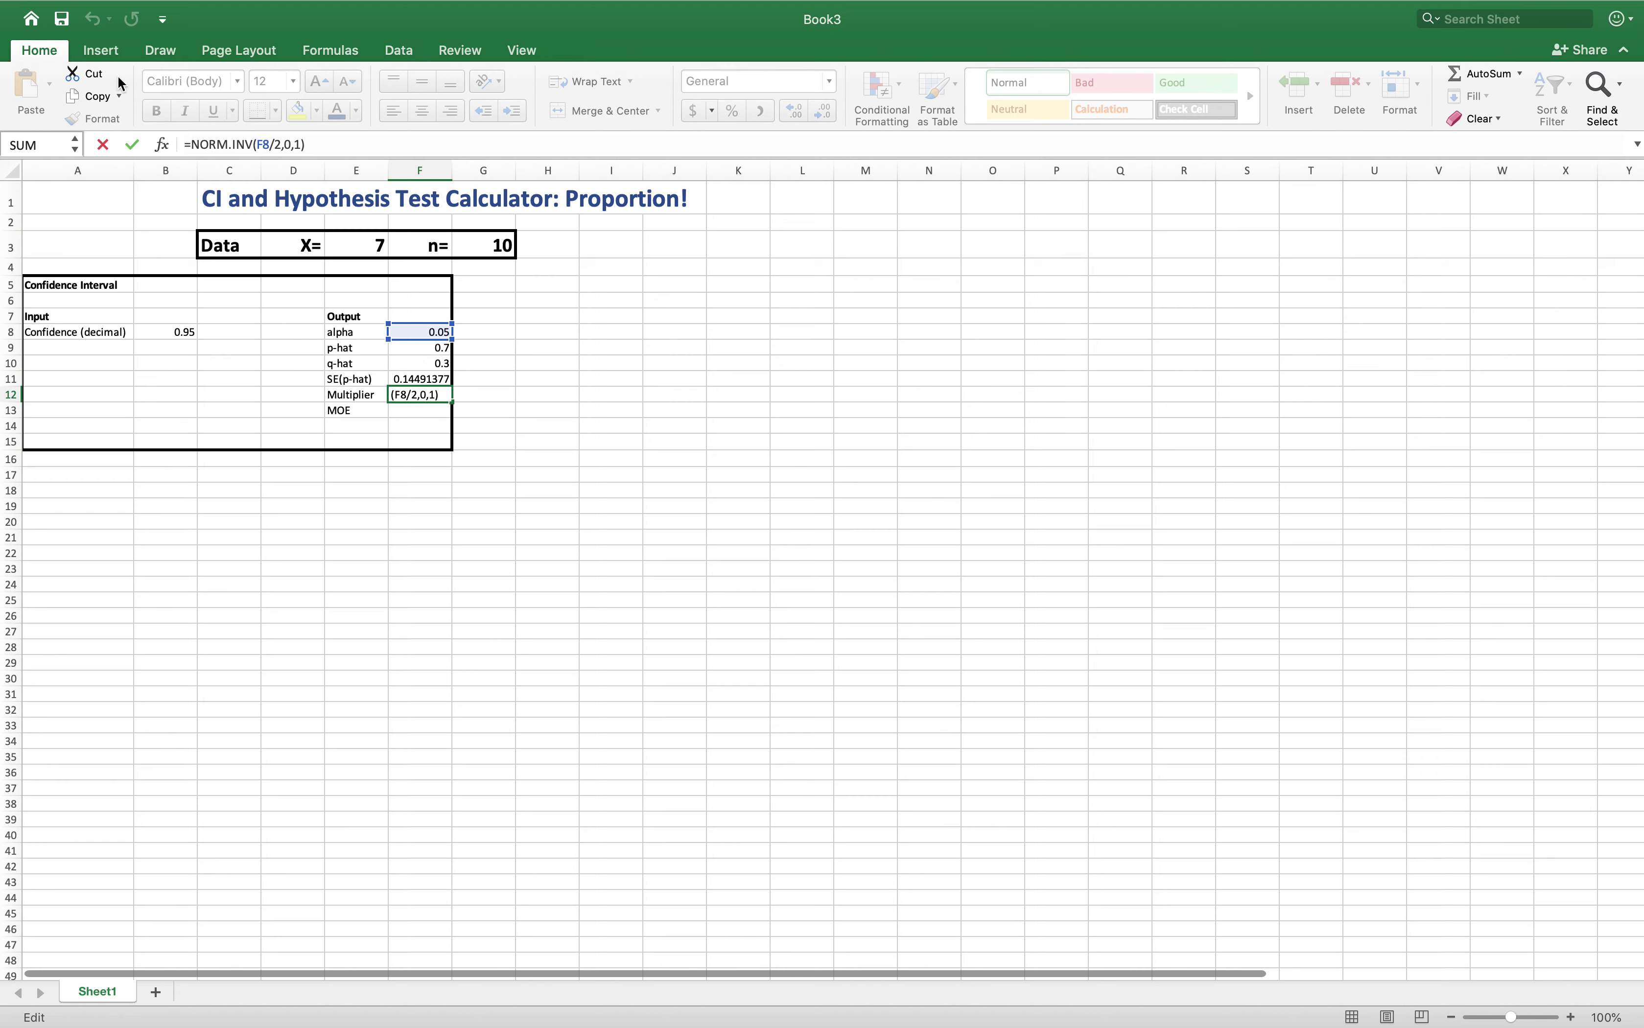
{"action": "type", "text": "abs"}
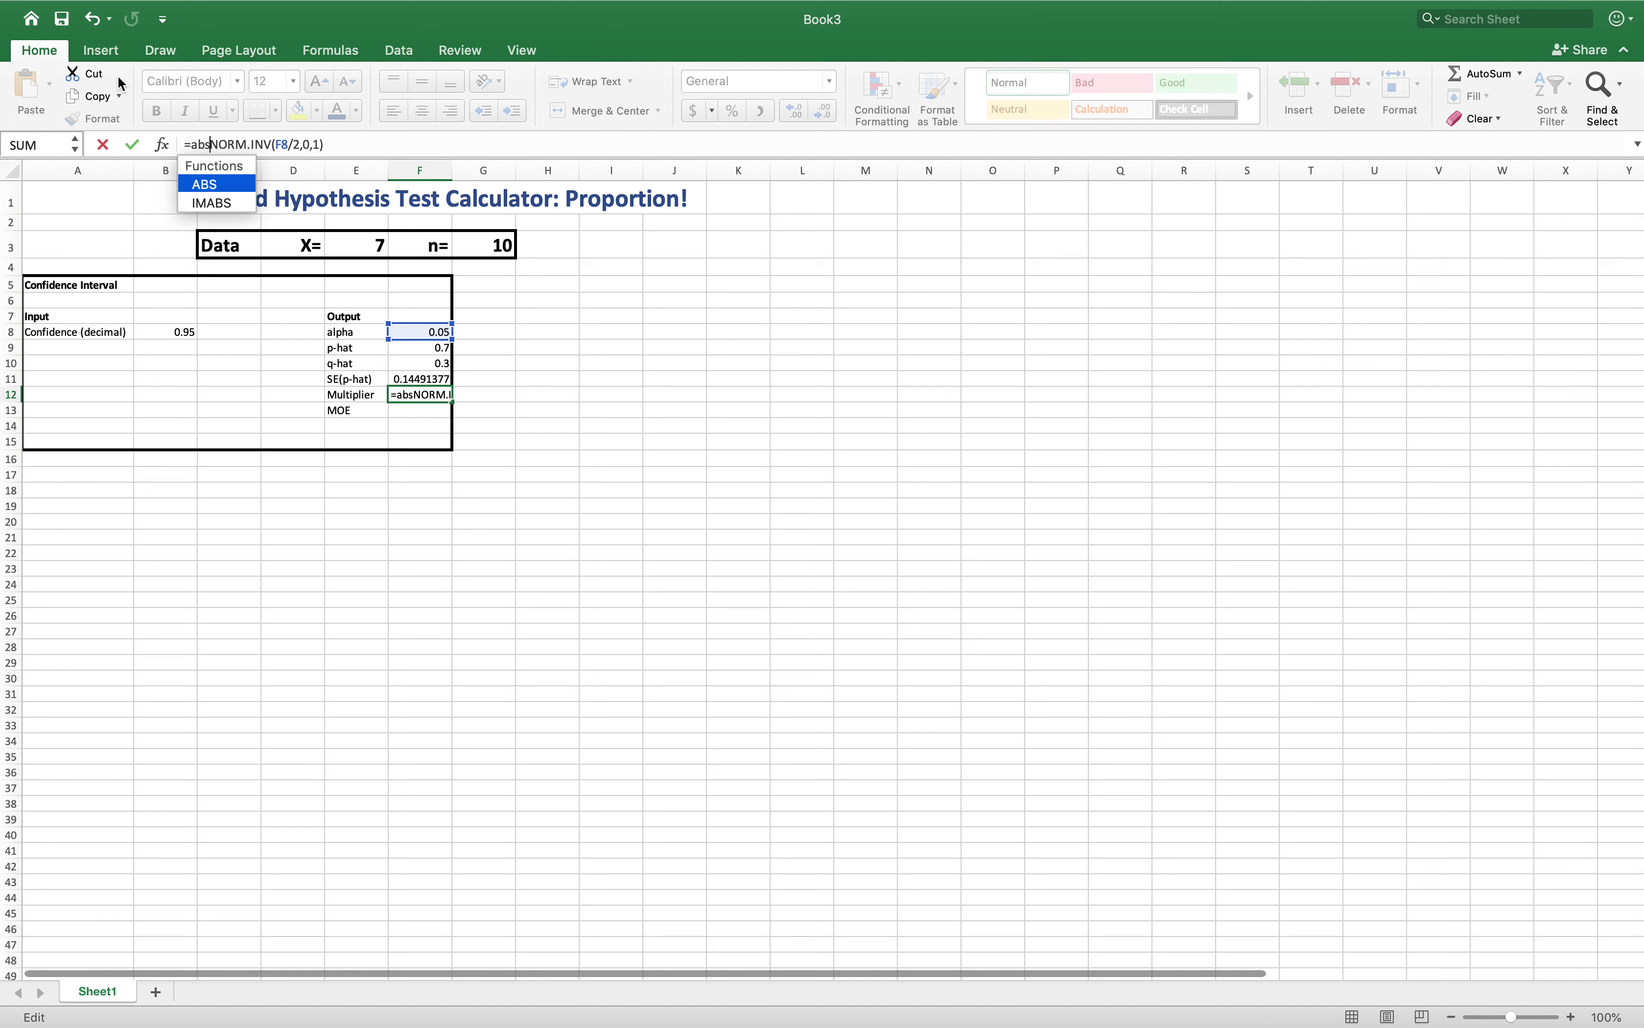
{"action": "type", "text": "("}
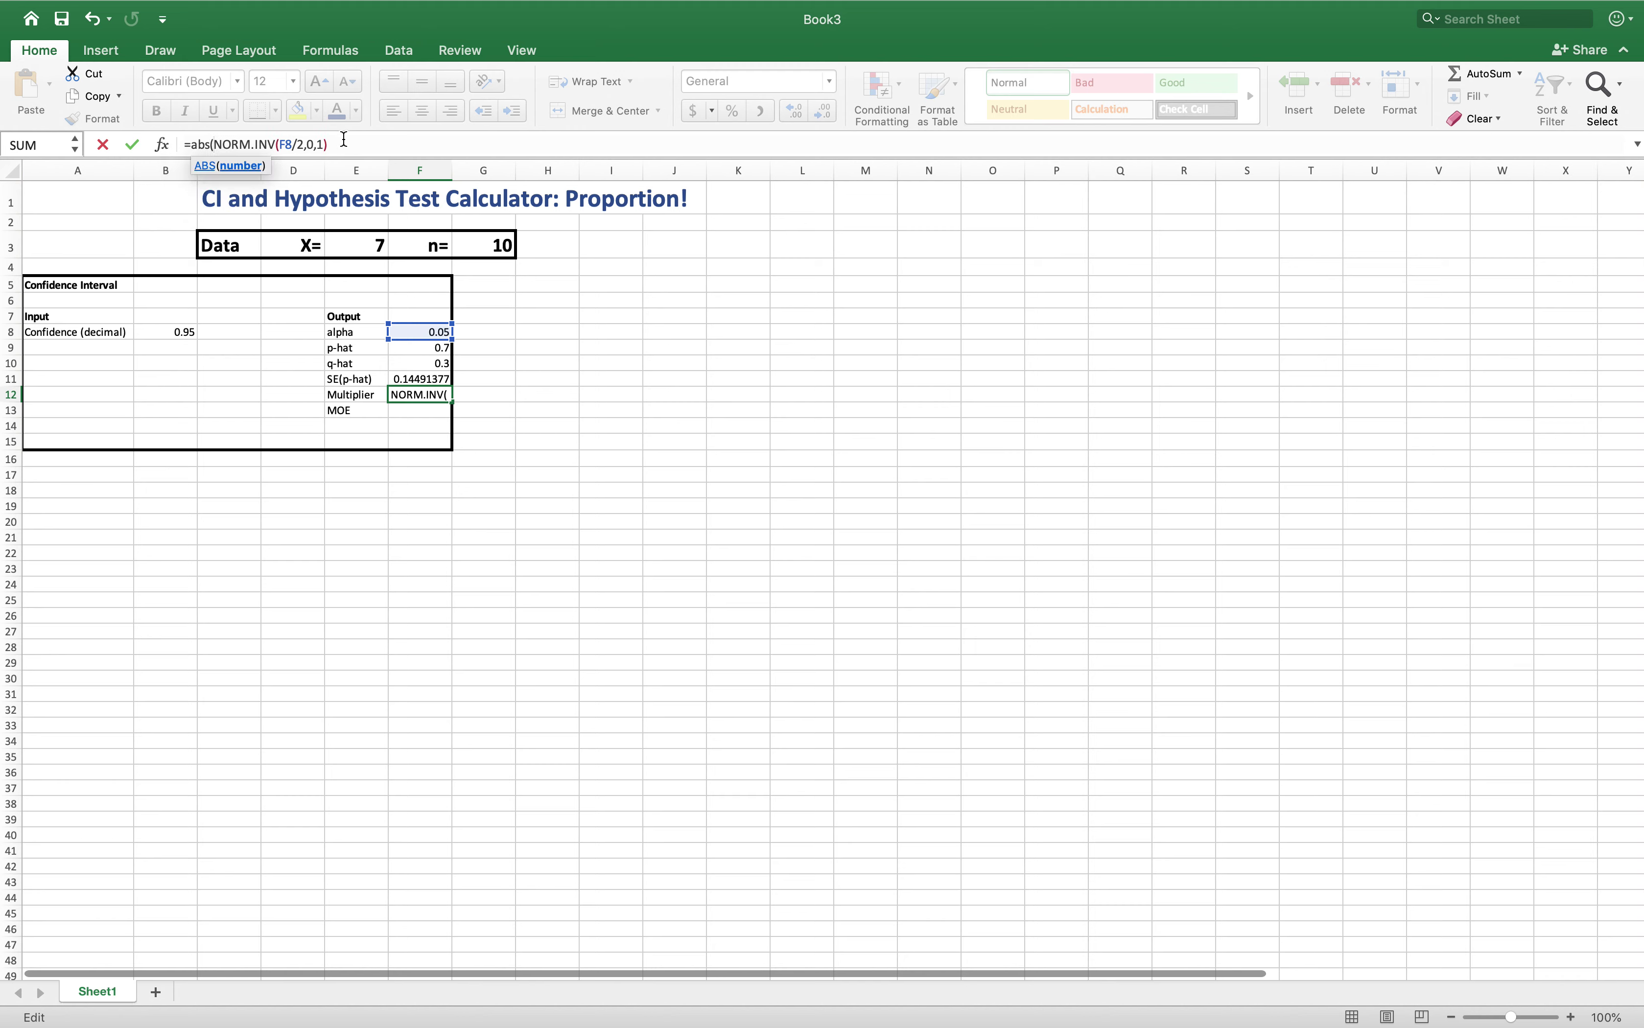
{"action": "type", "text": ")"}
{"action": "key", "text": "Return"}
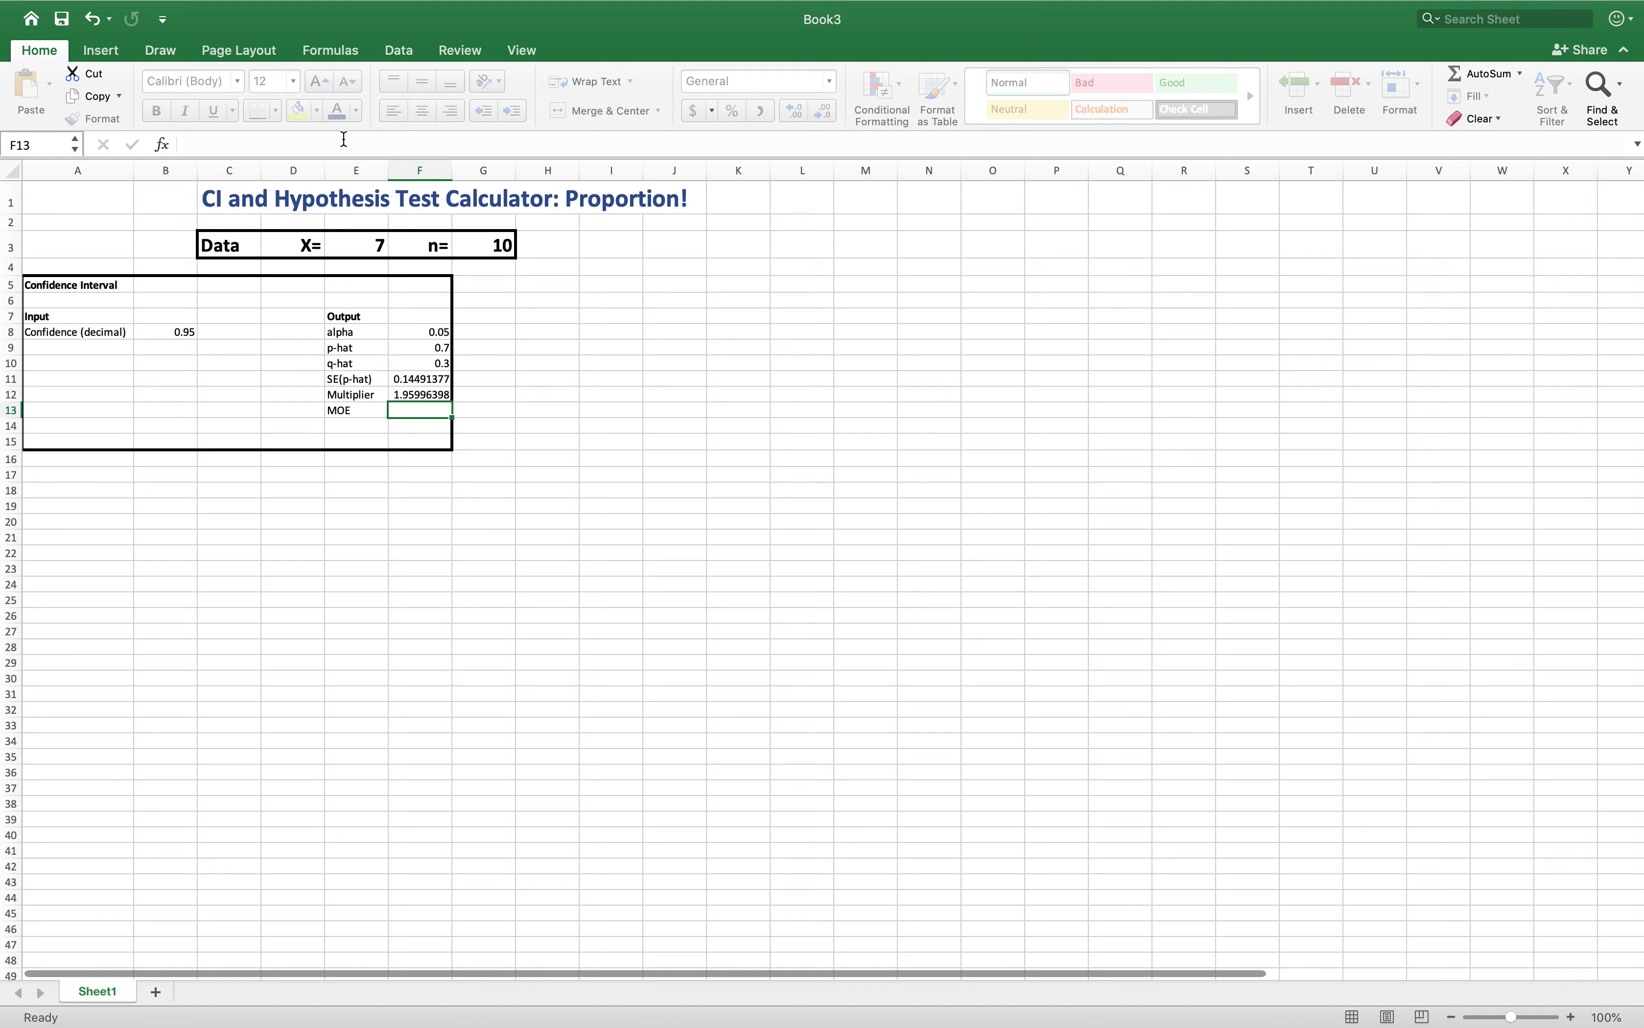
{"action": "left_click", "coordinate": [418, 396]}
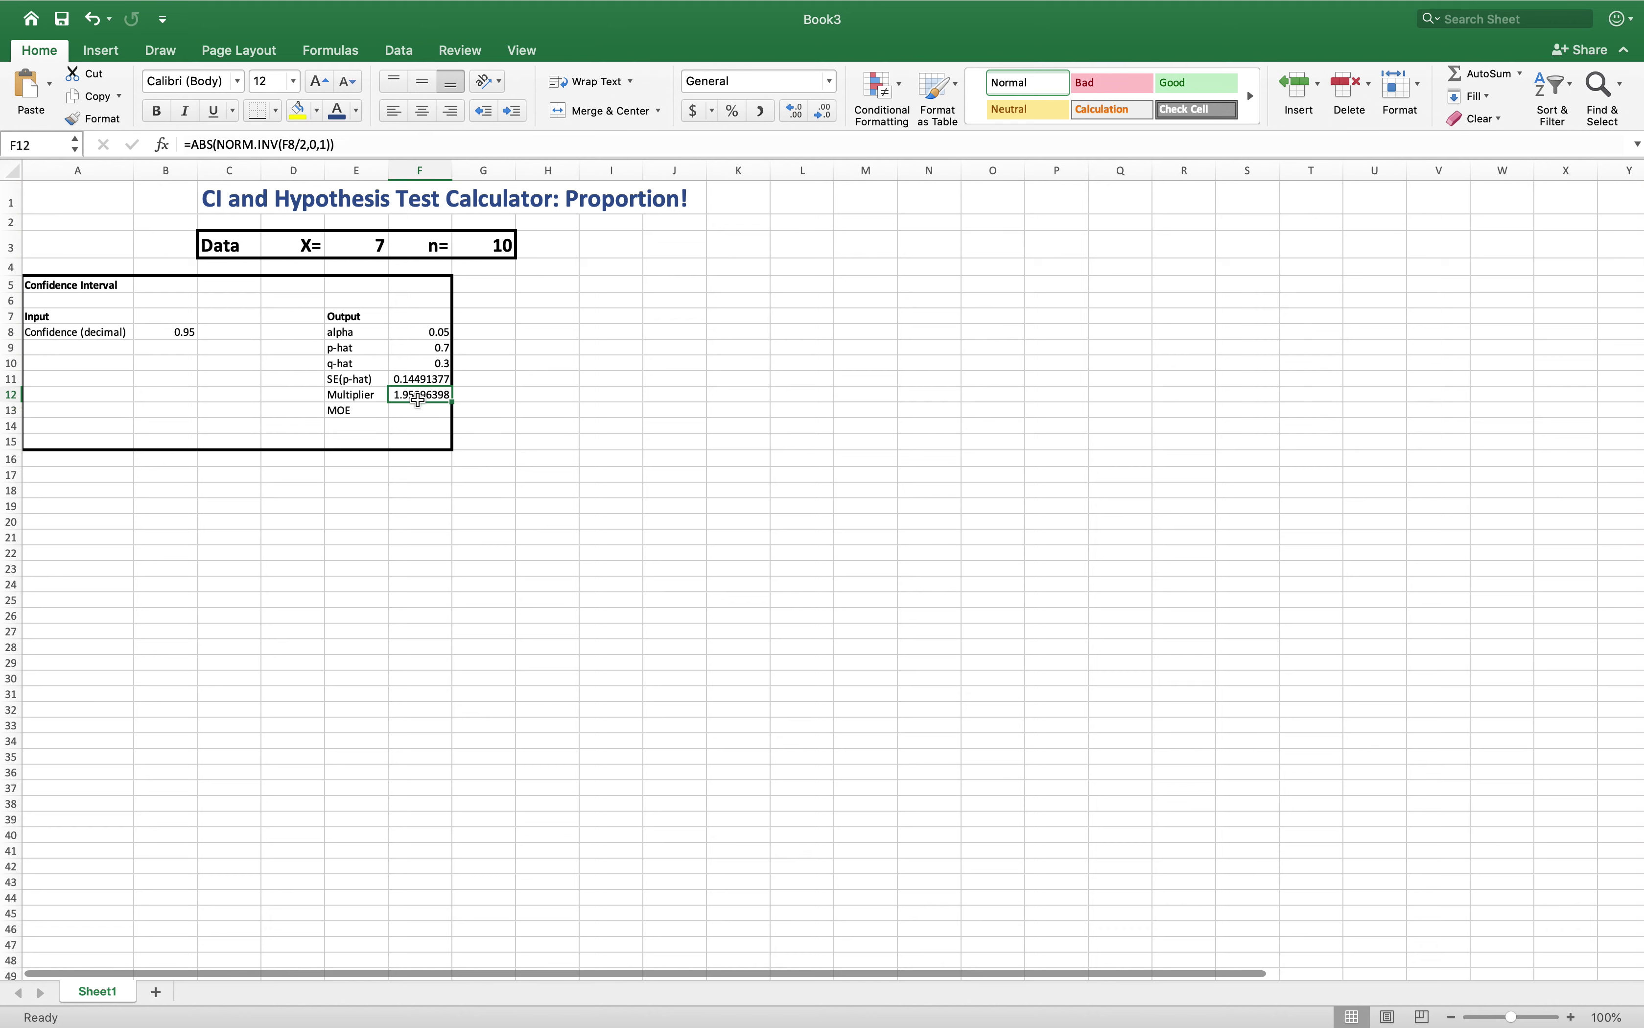
- Consult the margin of error formula on the presentation slide and calculate MOE in F13 with =F12*F11
{"action": "left_click", "coordinate": [421, 410]}
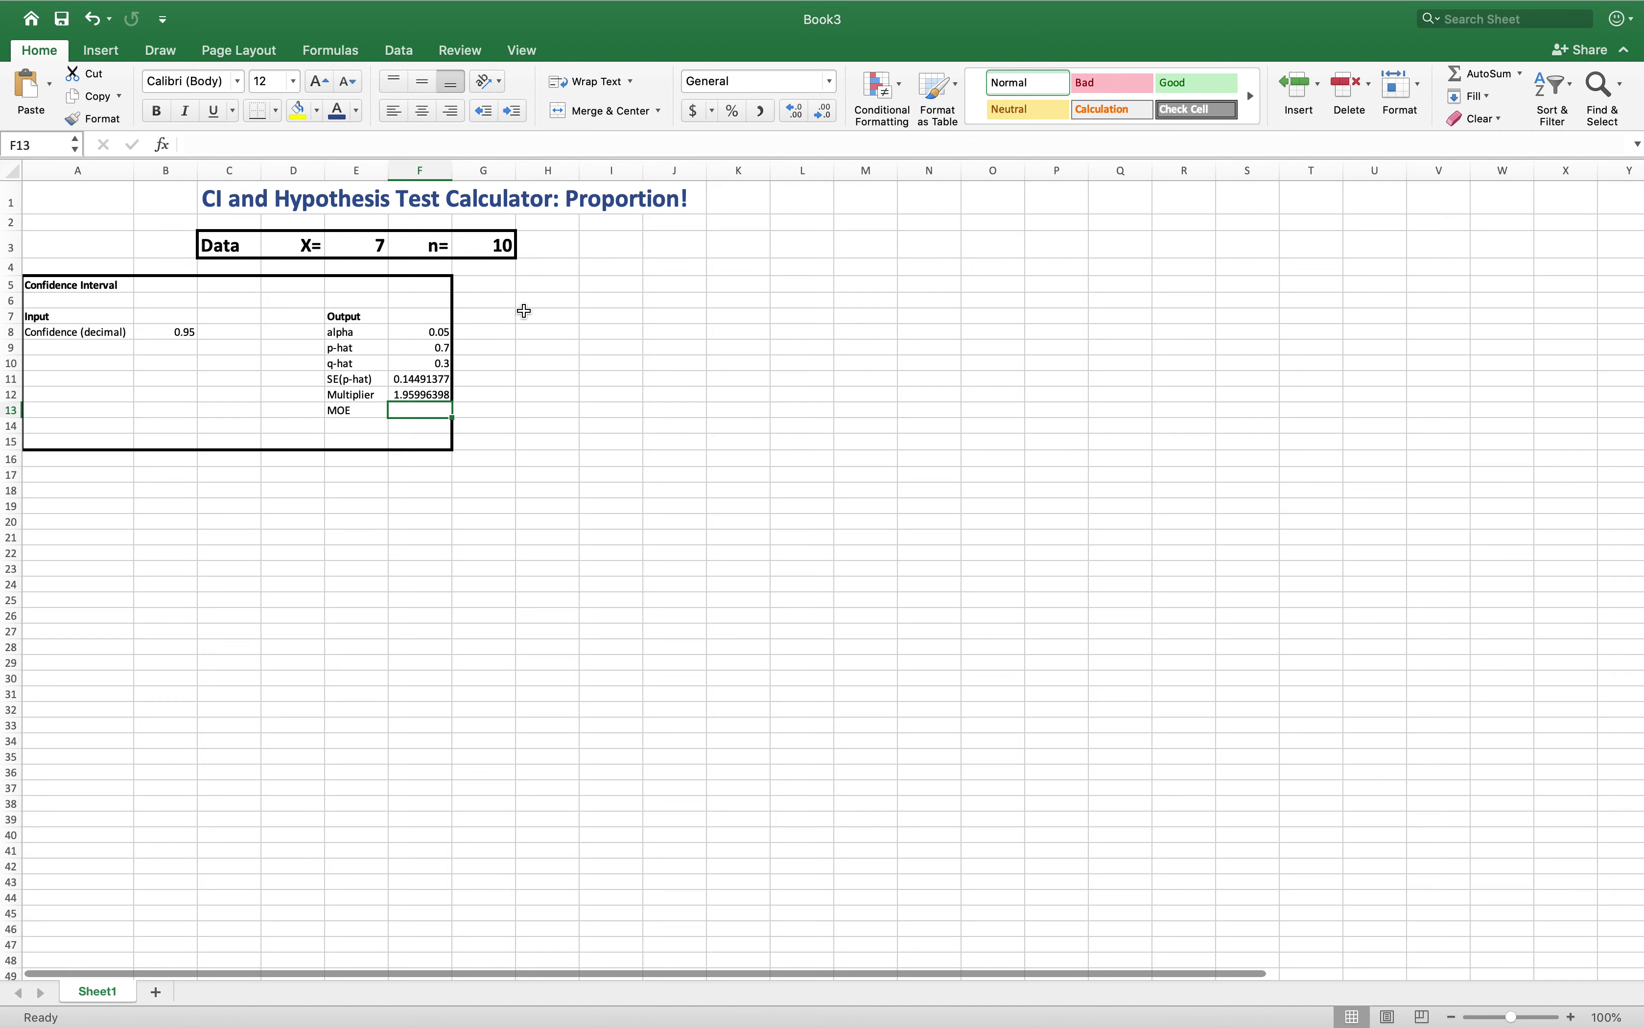
{"action": "key", "text": "ctrl+Left"}
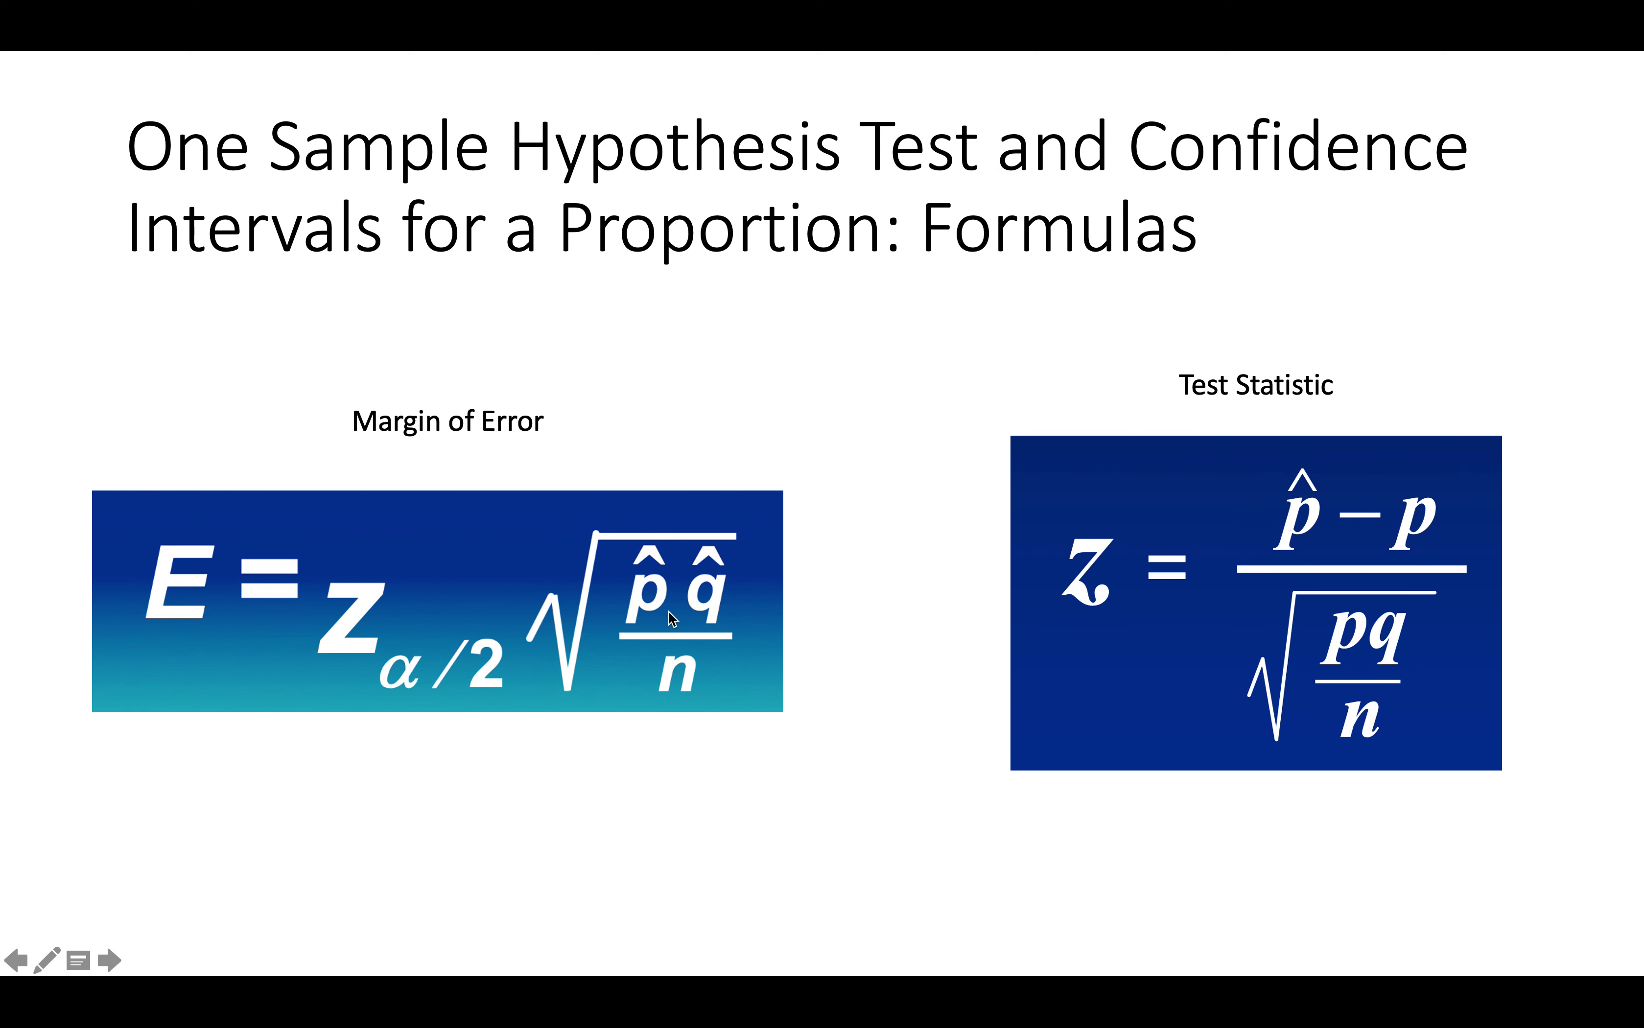
{"action": "key", "text": "ctrl+Right"}
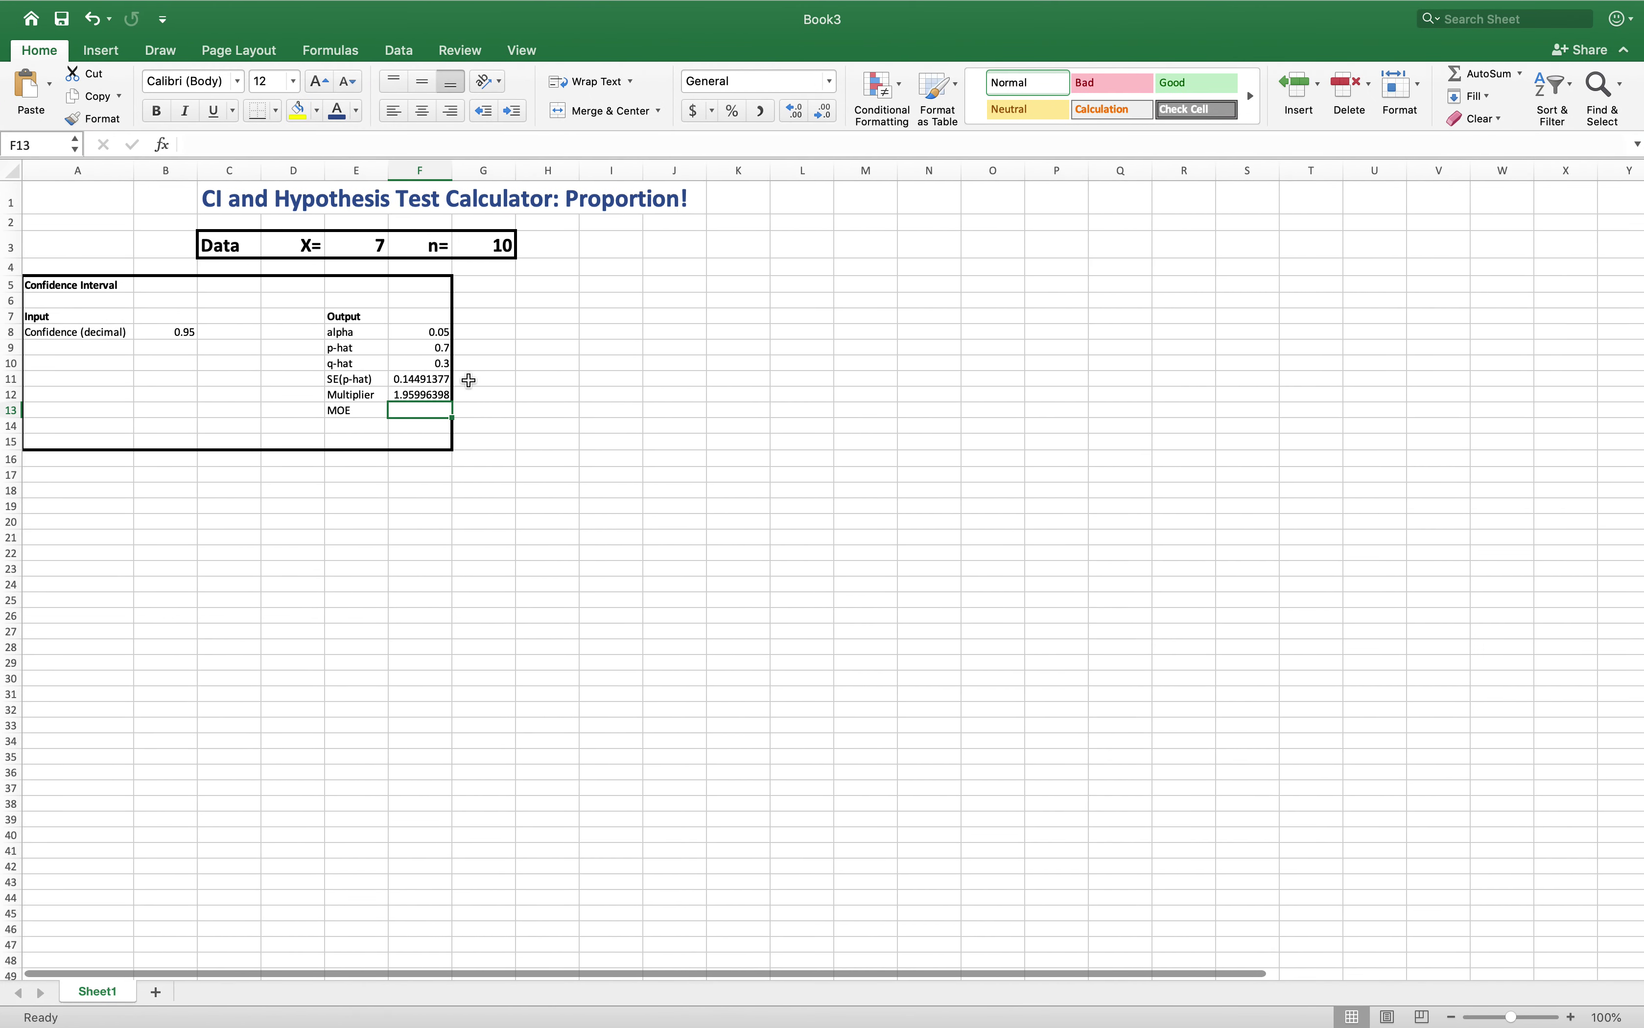
{"action": "type", "text": "="}
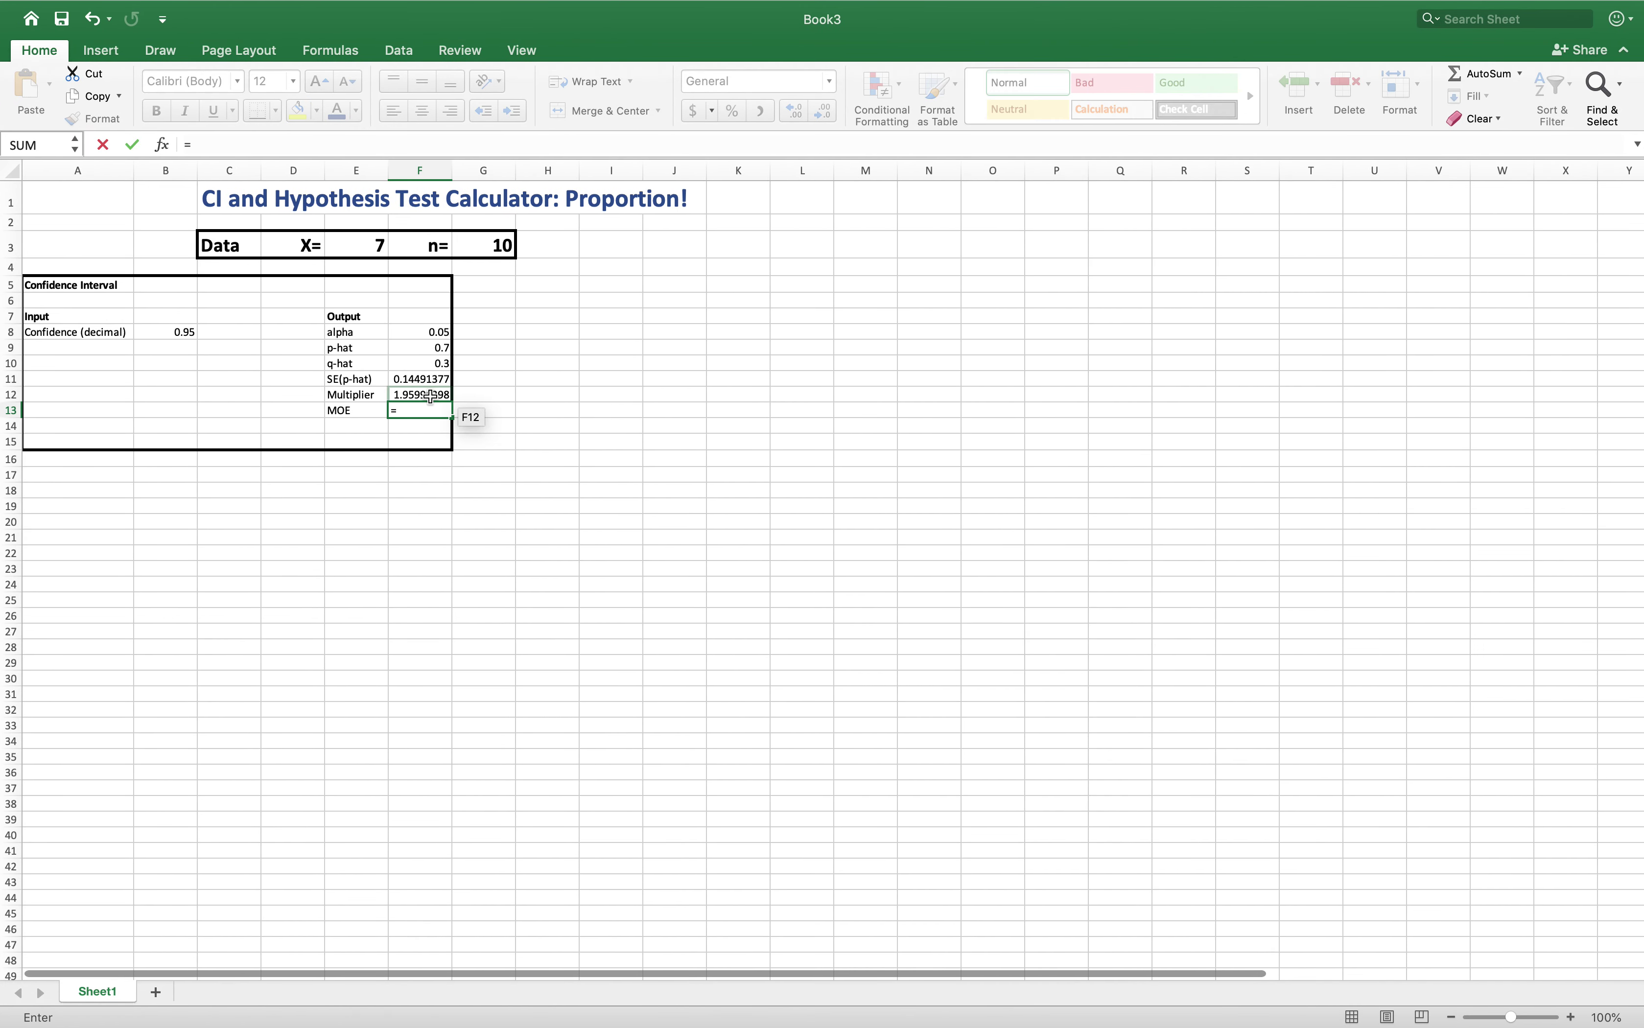
{"action": "left_click", "coordinate": [428, 397]}
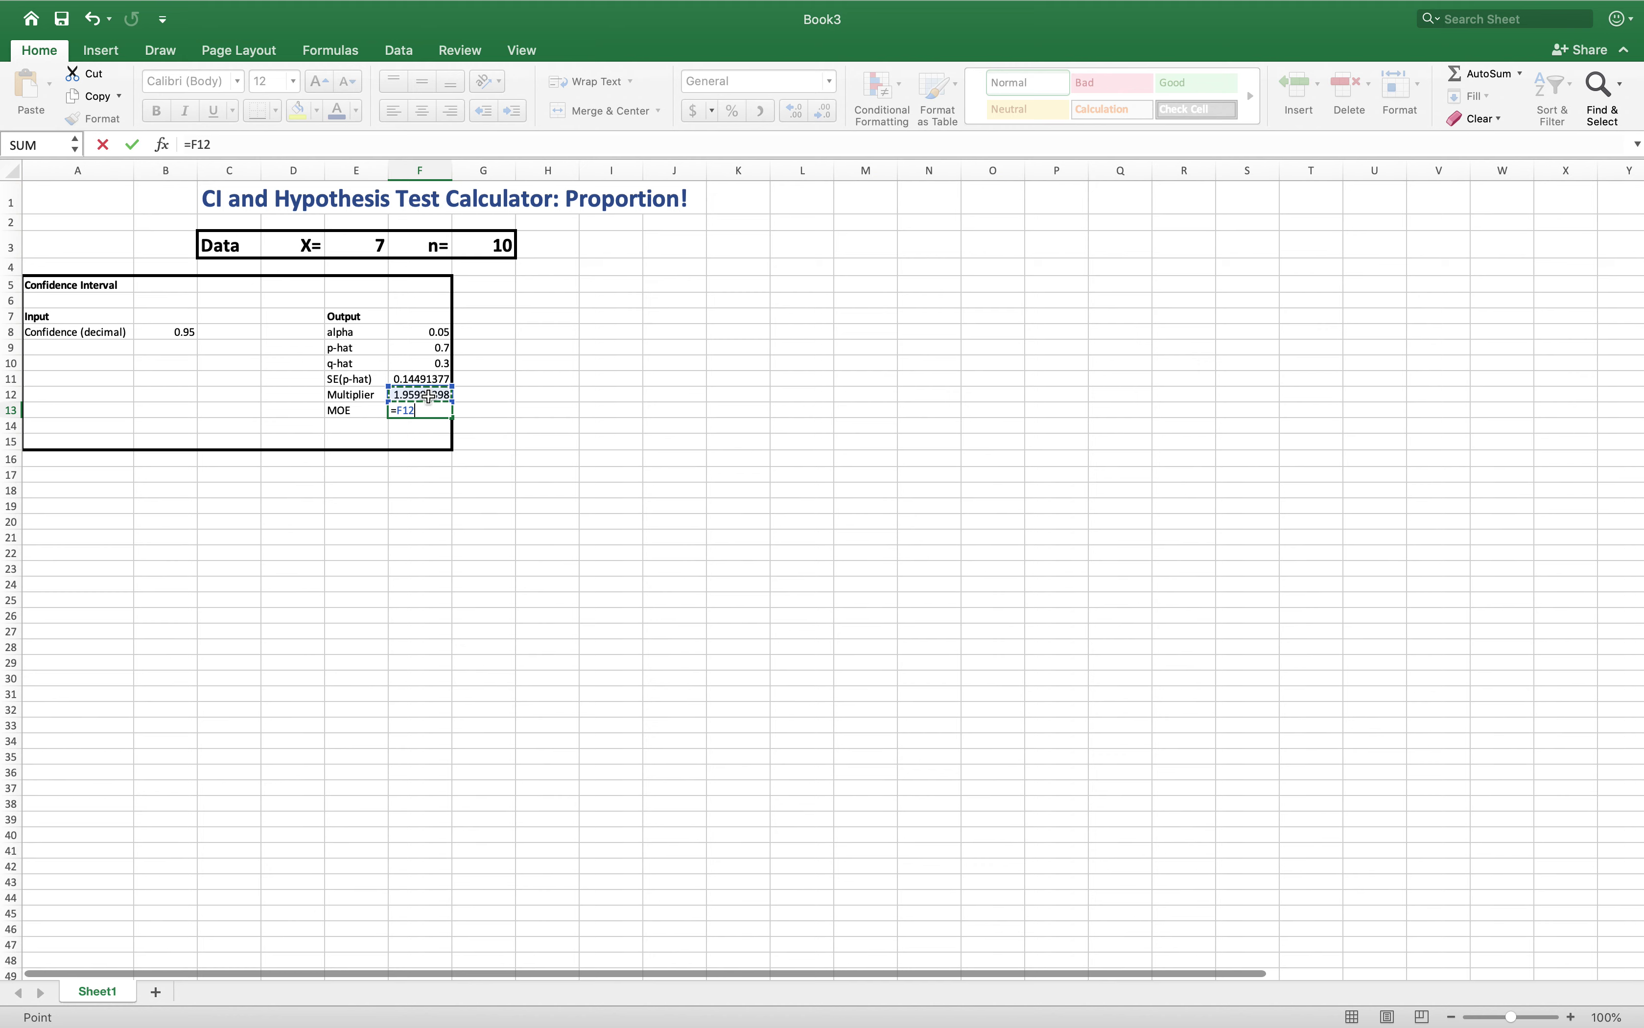
{"action": "type", "text": "*"}
{"action": "left_click", "coordinate": [429, 380]}
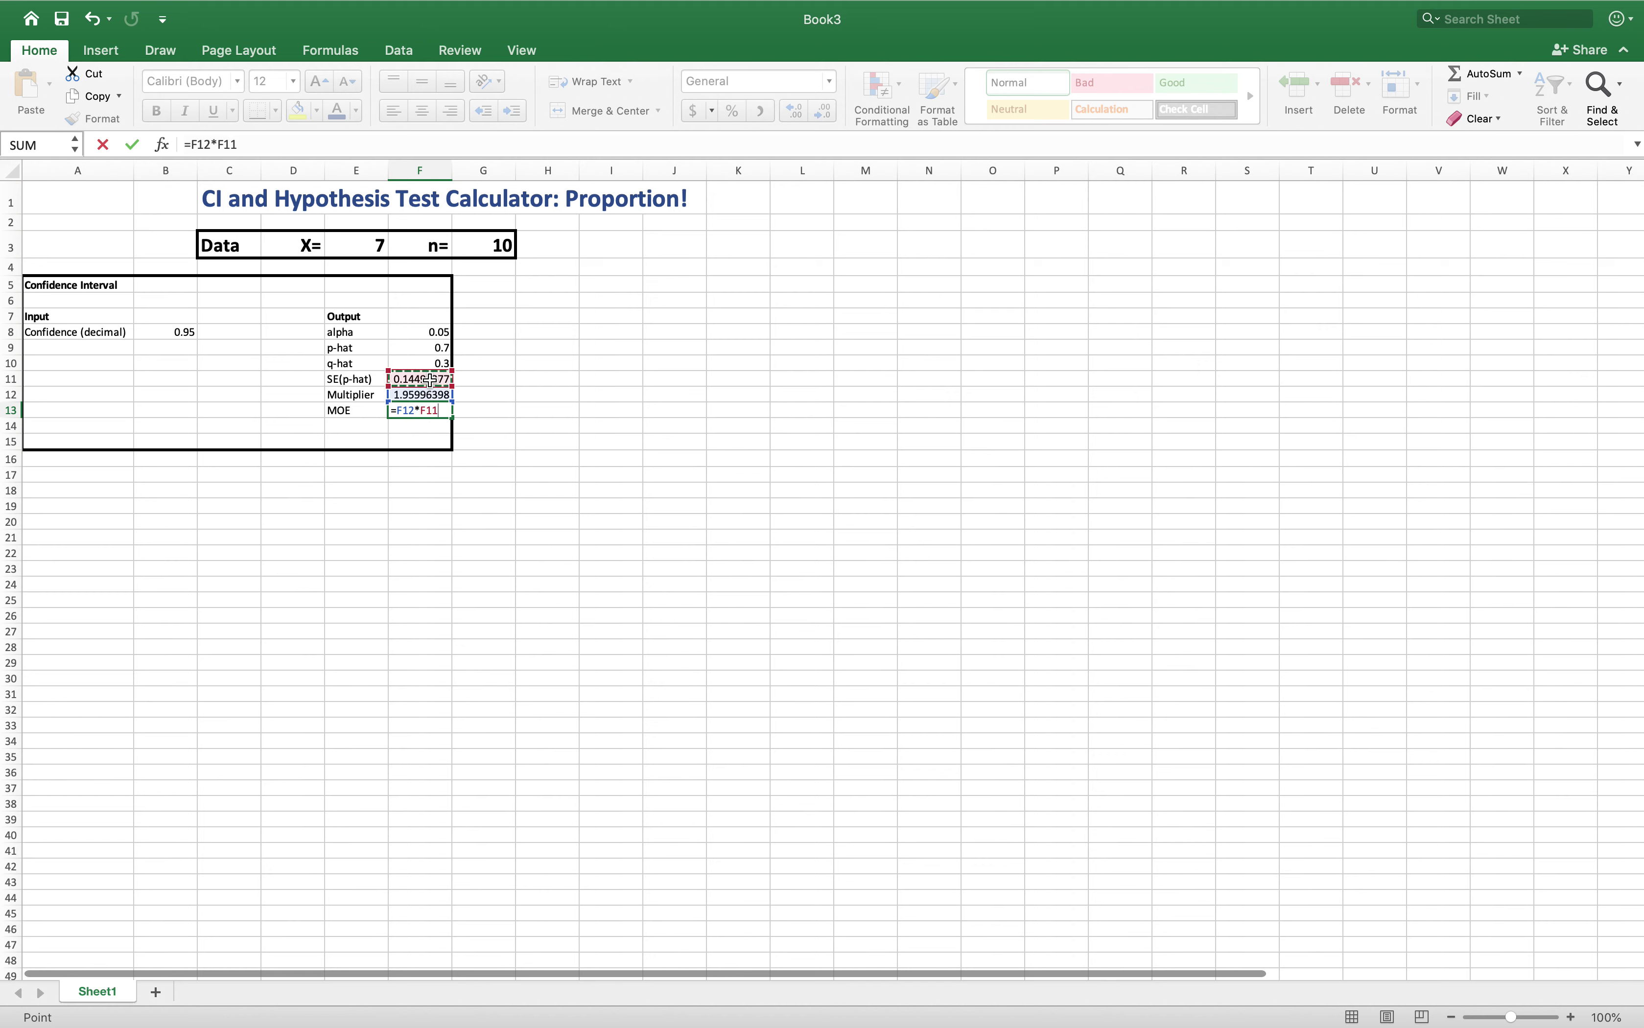
{"action": "key", "text": "Return"}
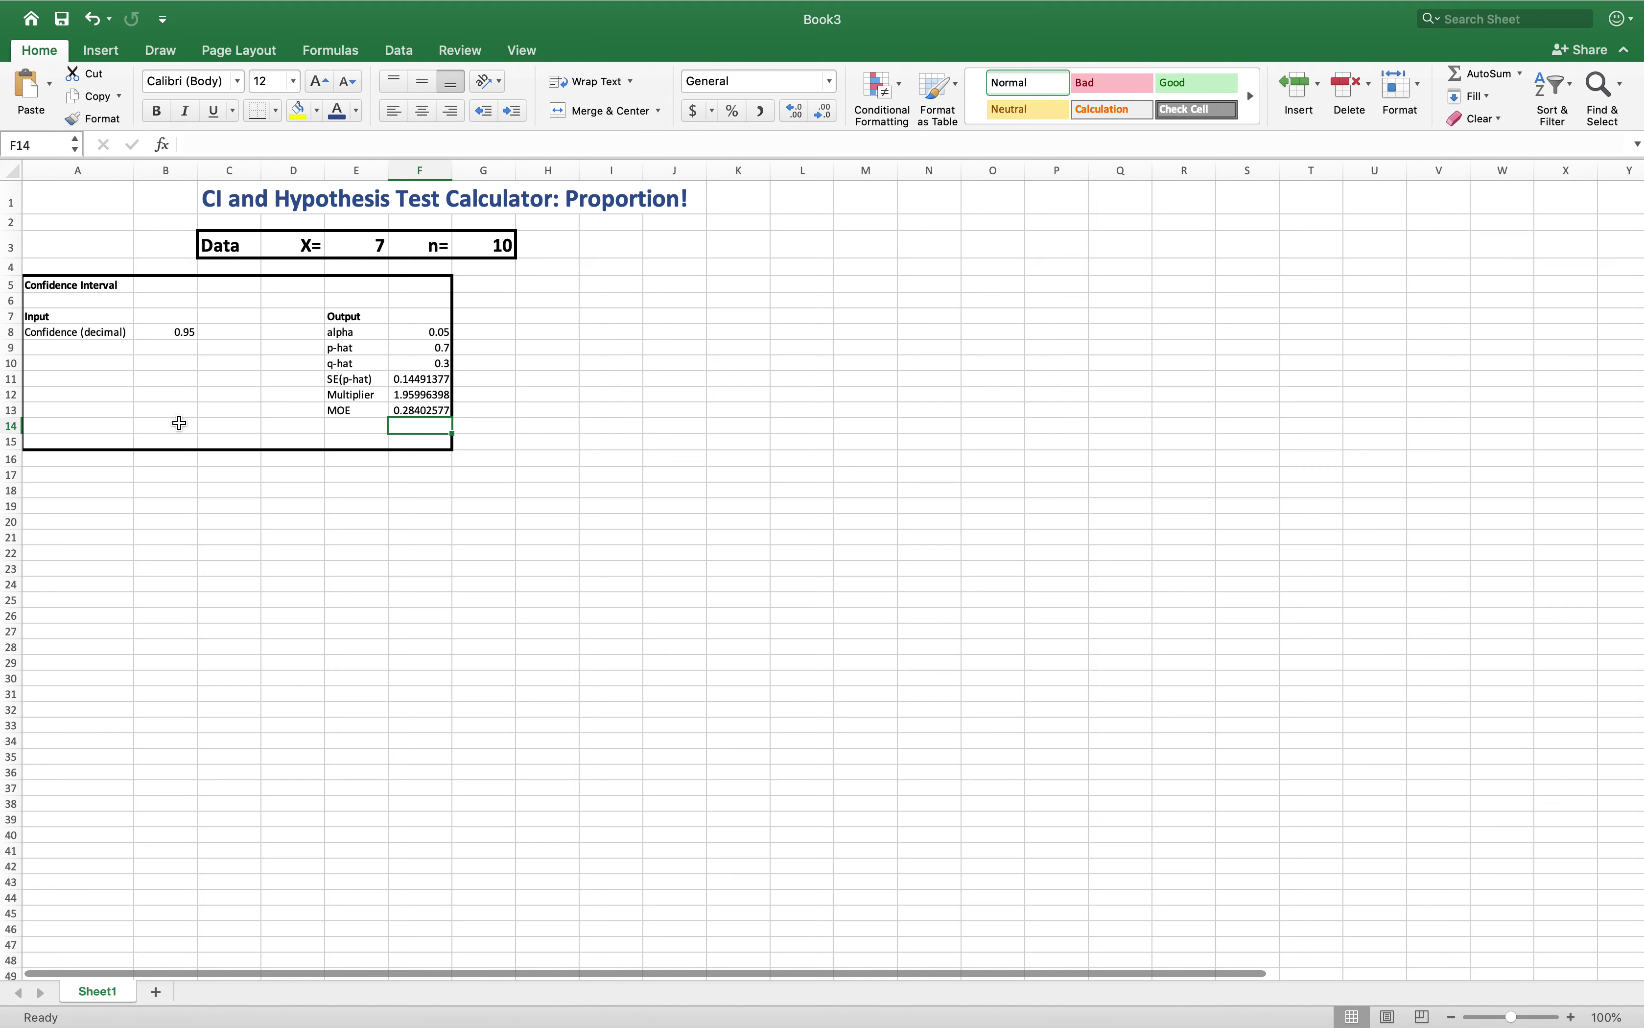
- Link cell A14 to the confidence level with the formula =B8
{"action": "left_click", "coordinate": [95, 426]}
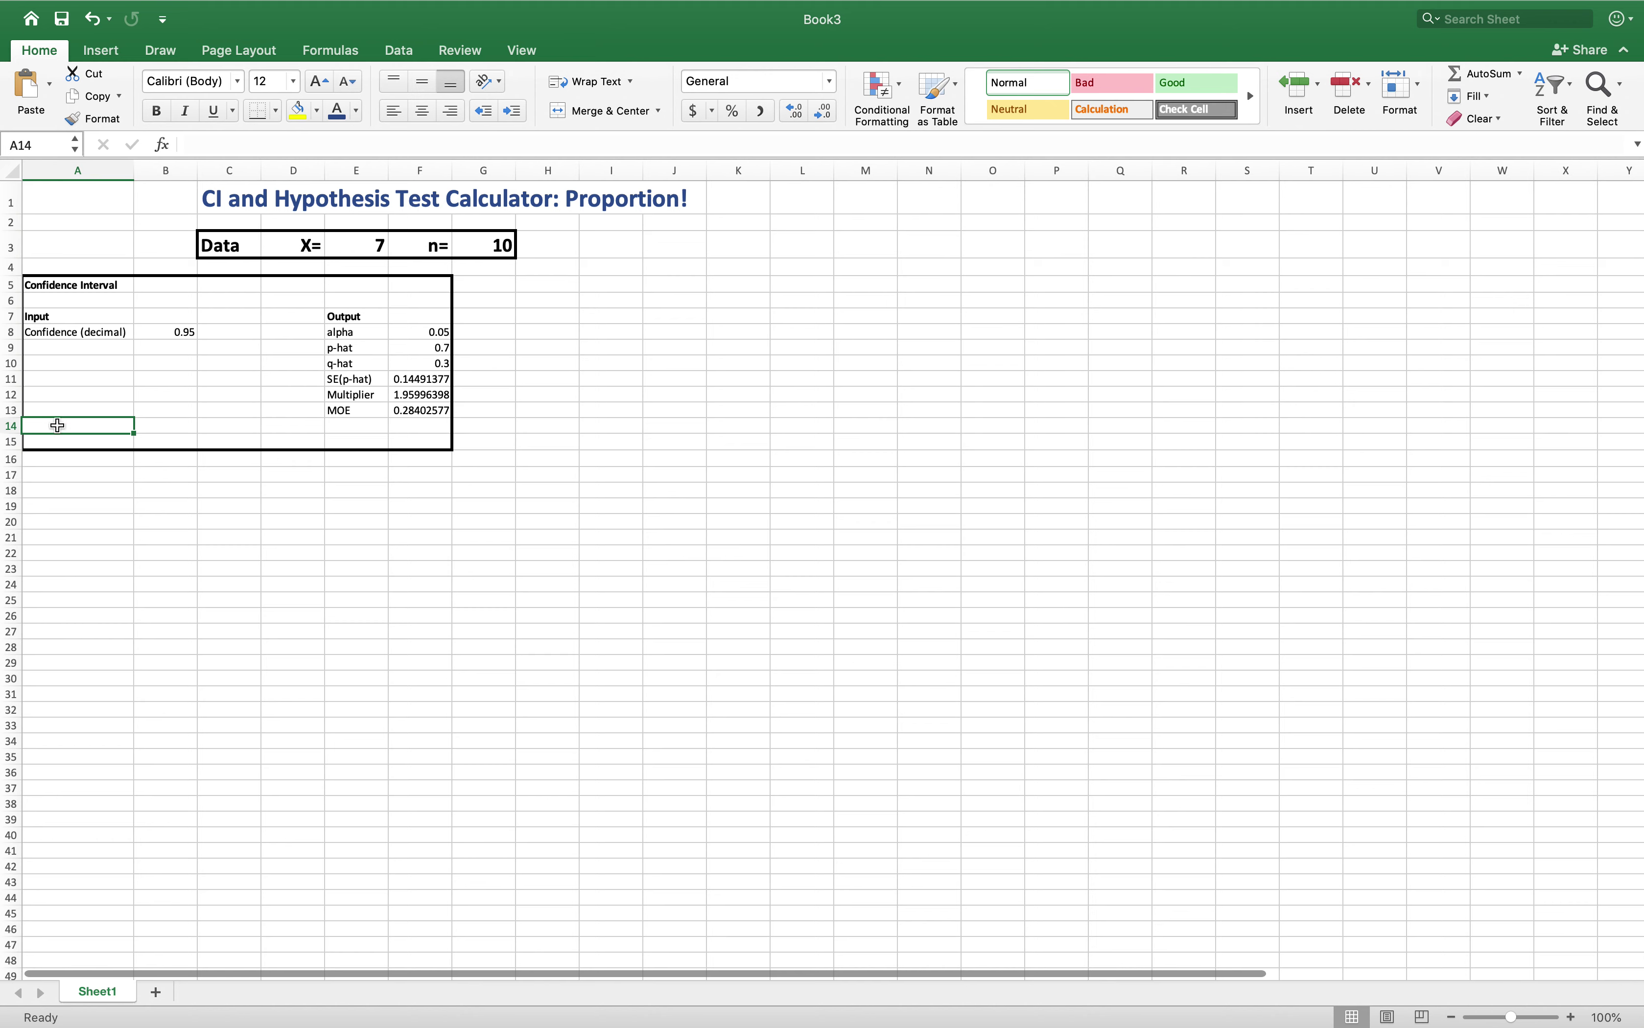
{"action": "type", "text": "="}
{"action": "left_click", "coordinate": [172, 331]}
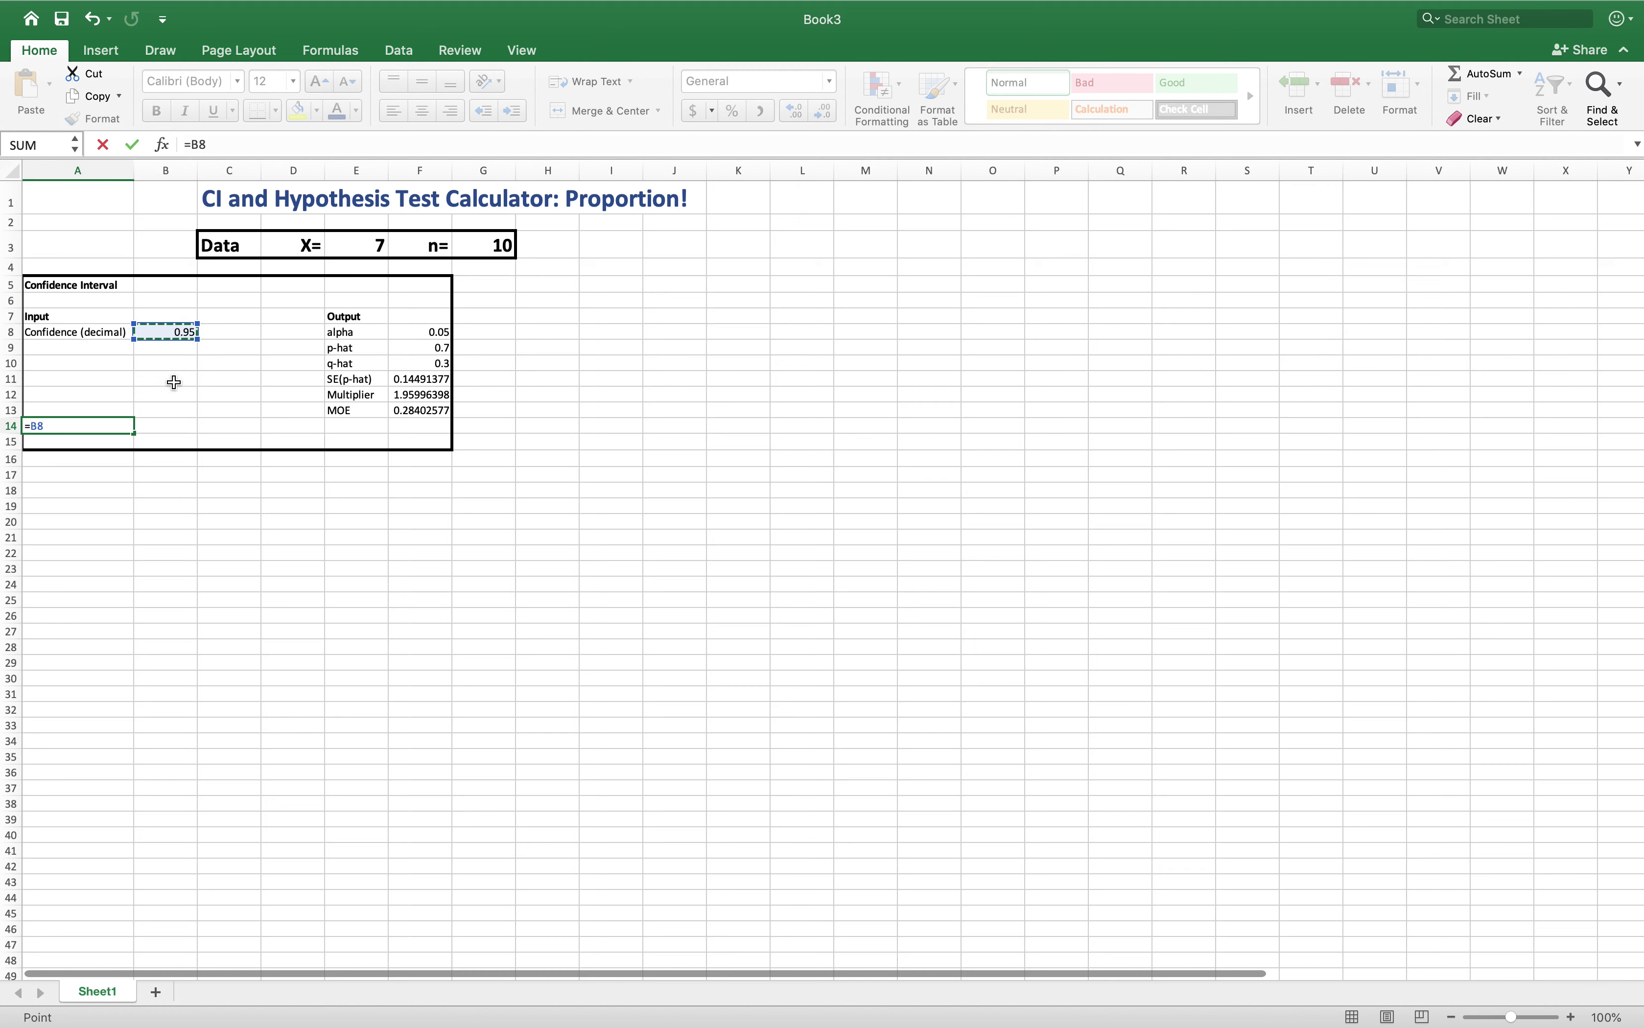
{"action": "left_click", "coordinate": [175, 429]}
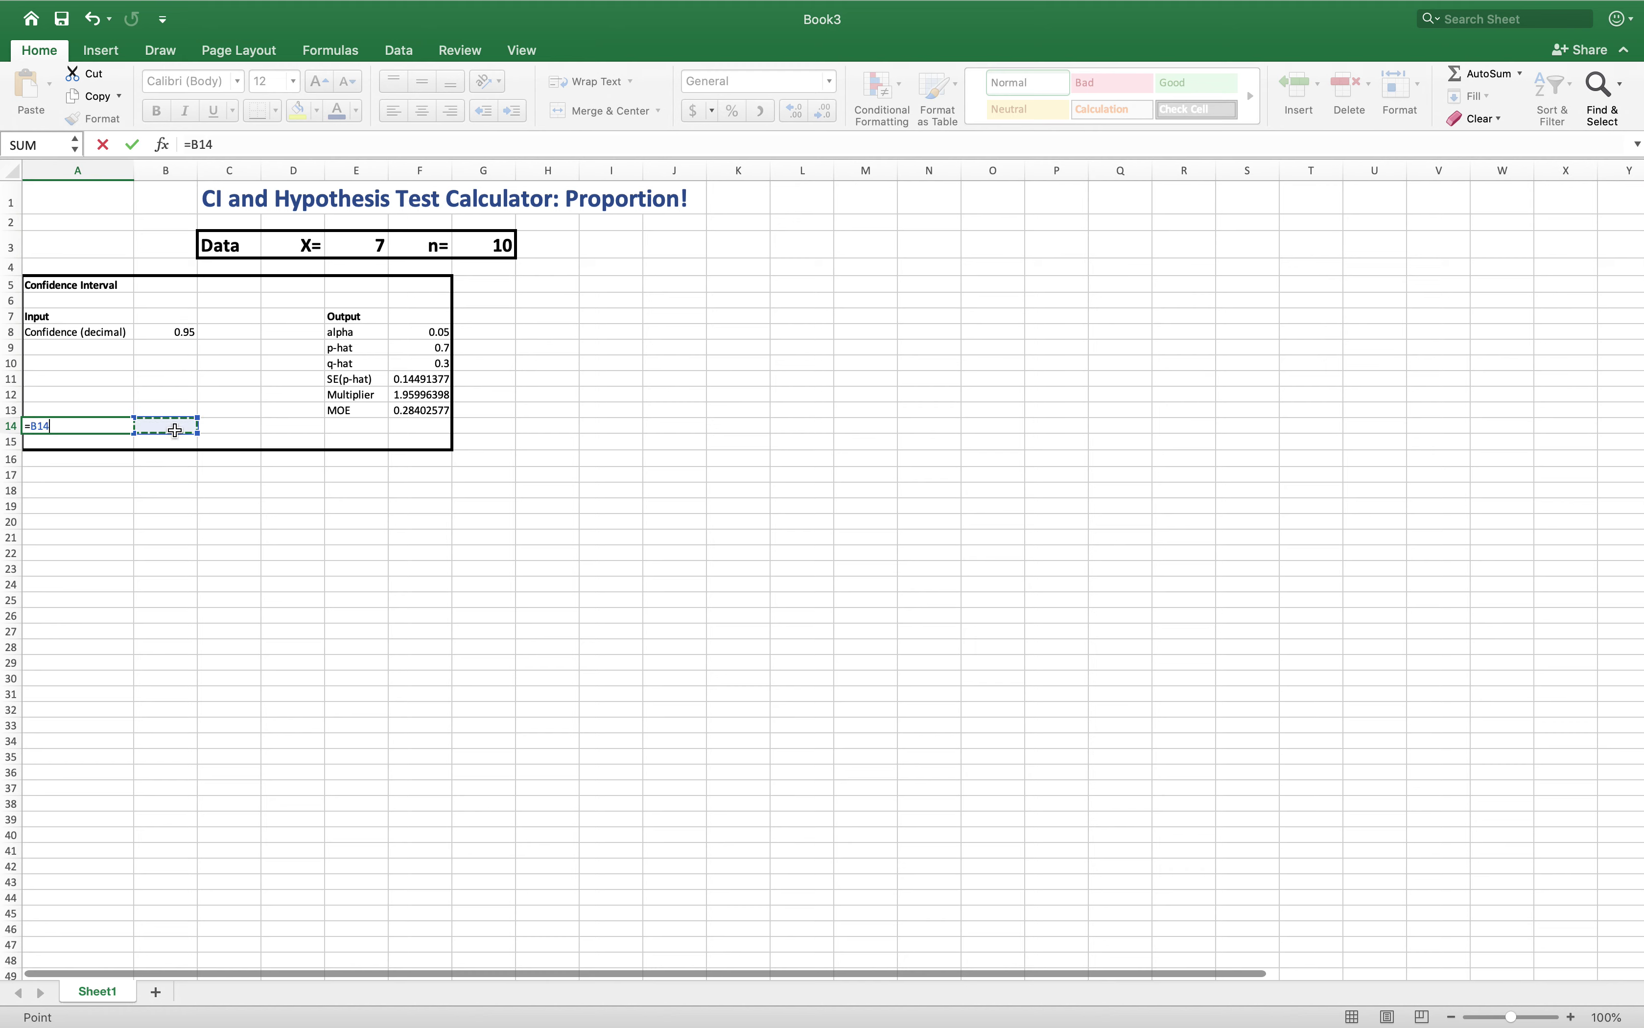
{"action": "left_click", "coordinate": [184, 333]}
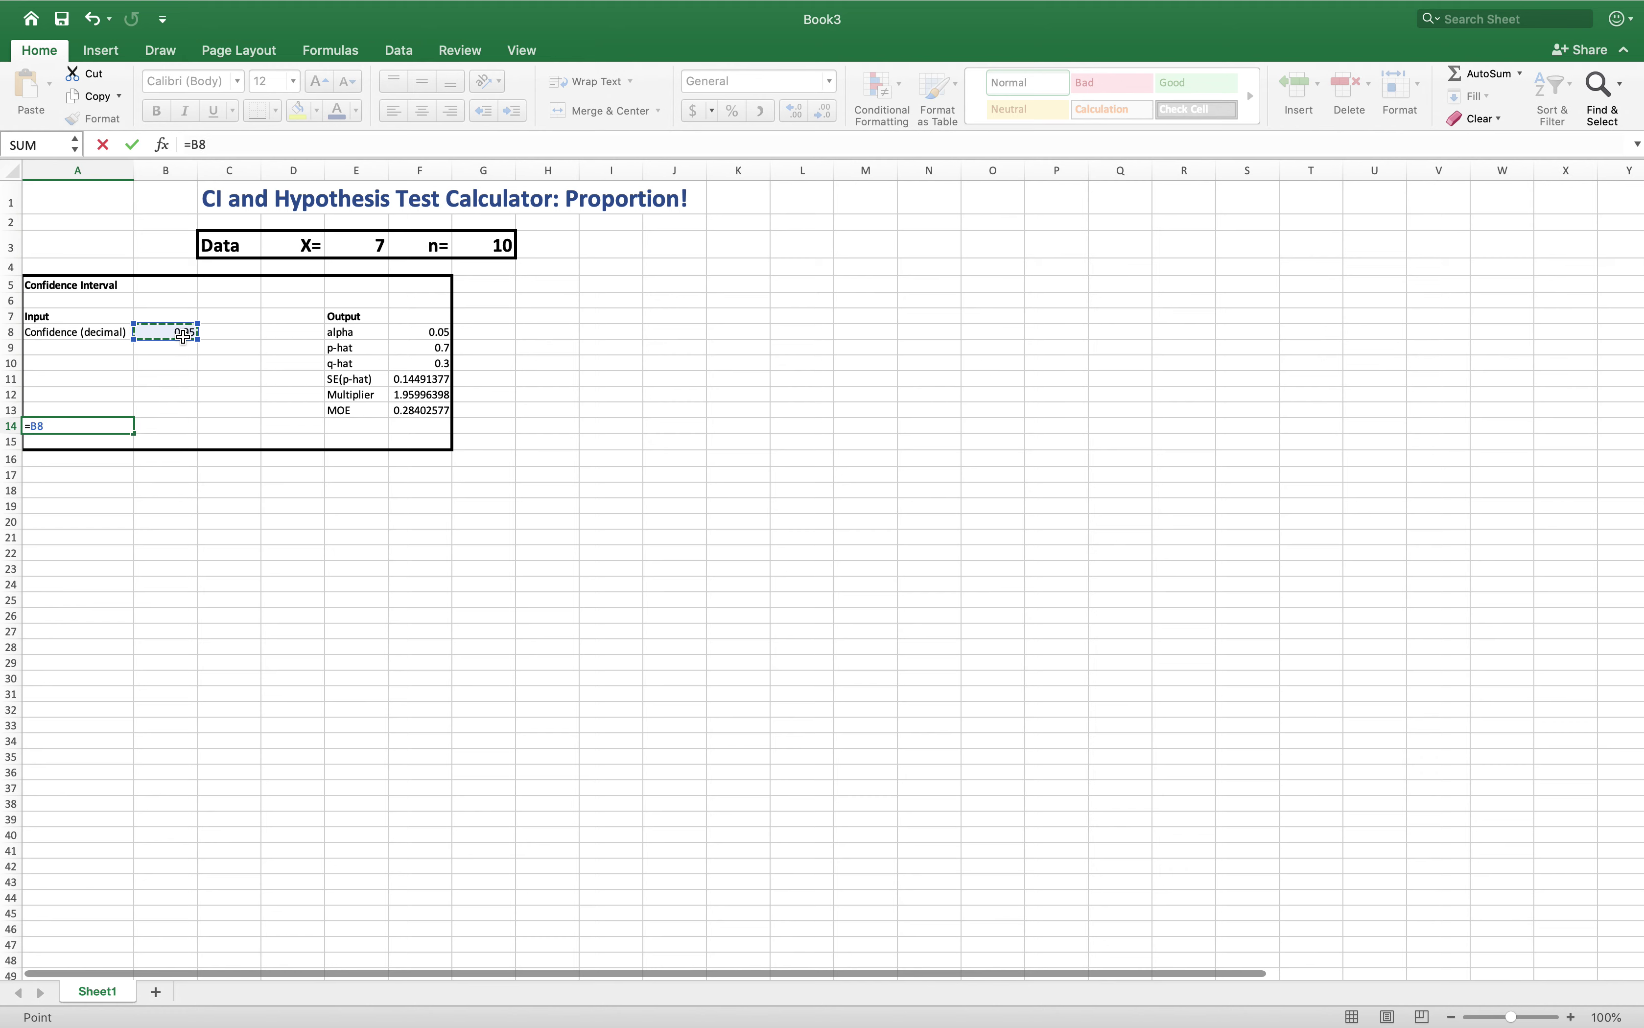
{"action": "key", "text": "Return"}
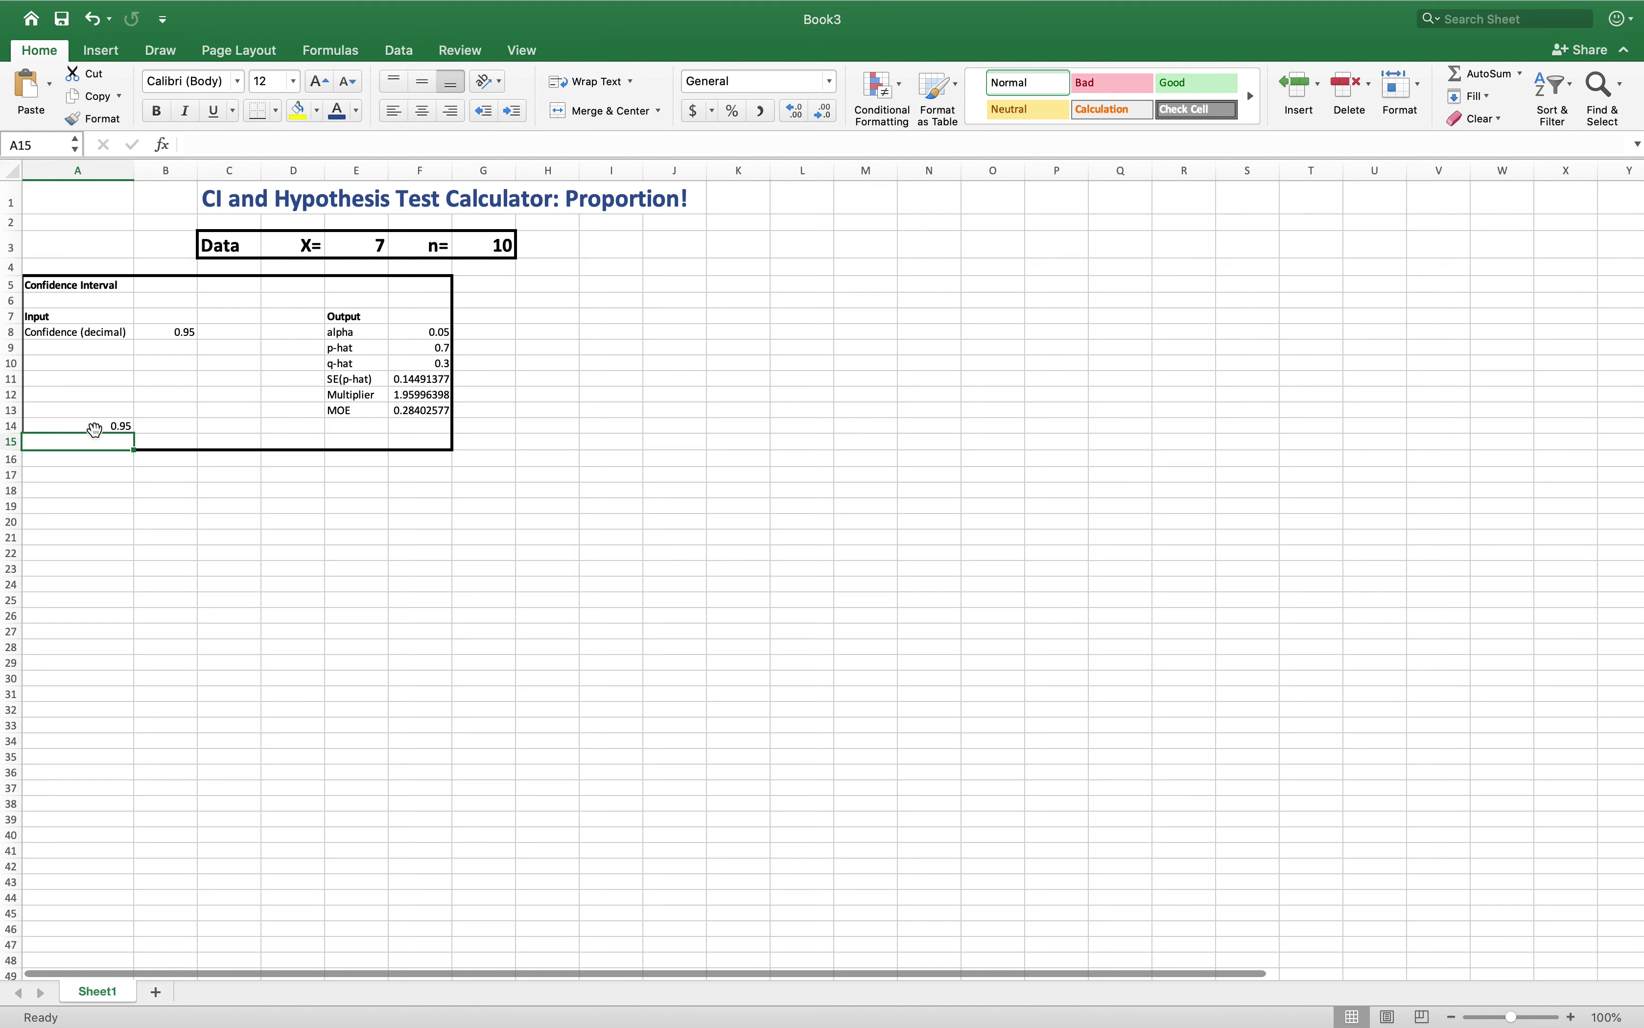
- Test the confidence level link in A14 by setting B8 to 0.99, to 0.9, and back to 0.95
{"action": "left_click", "coordinate": [119, 429]}
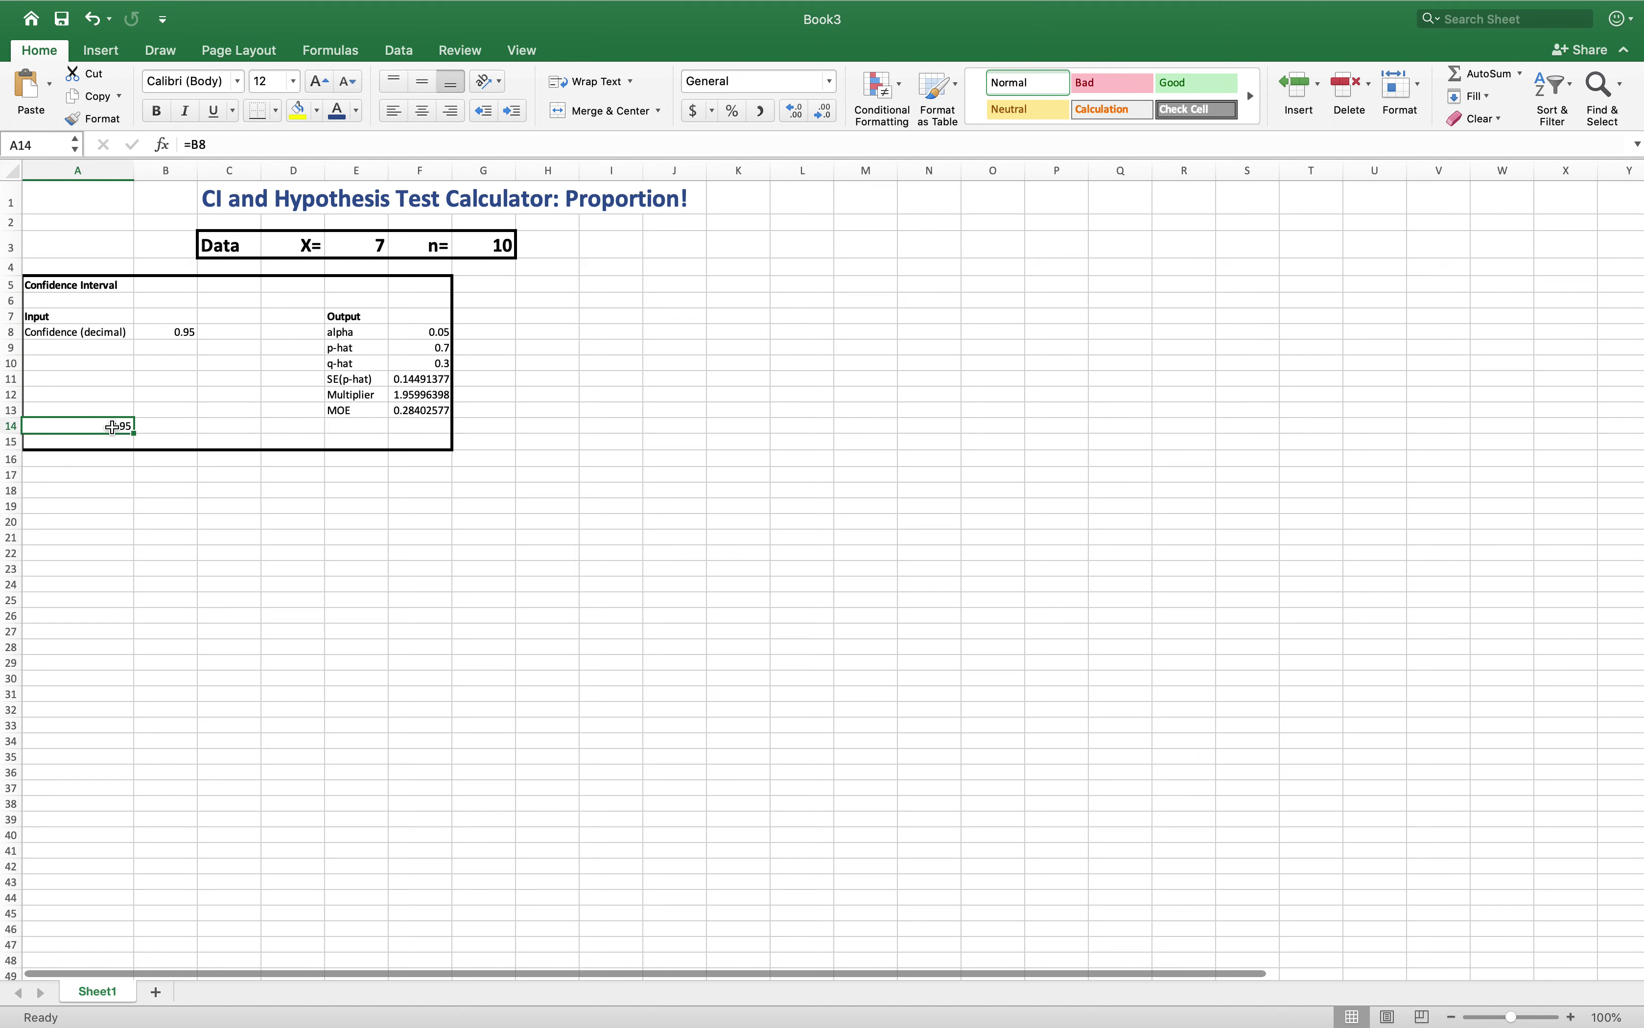
{"action": "left_click", "coordinate": [163, 457]}
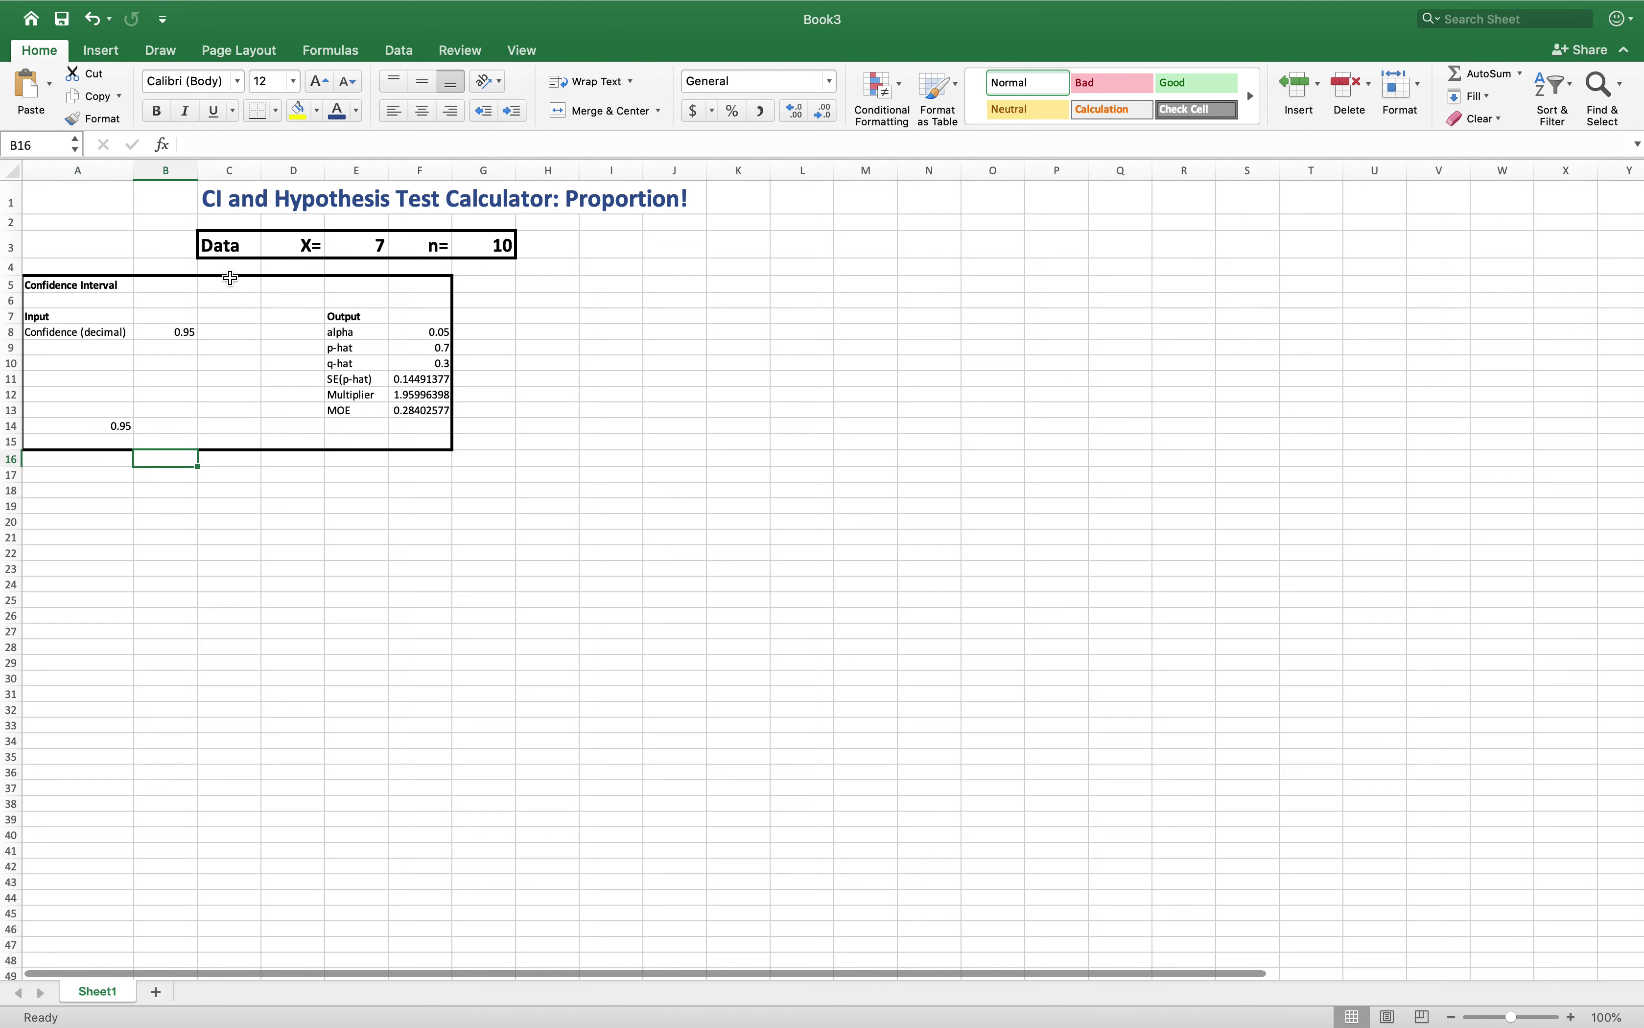
{"action": "left_click", "coordinate": [181, 334]}
{"action": "type", "text": "0.99"}
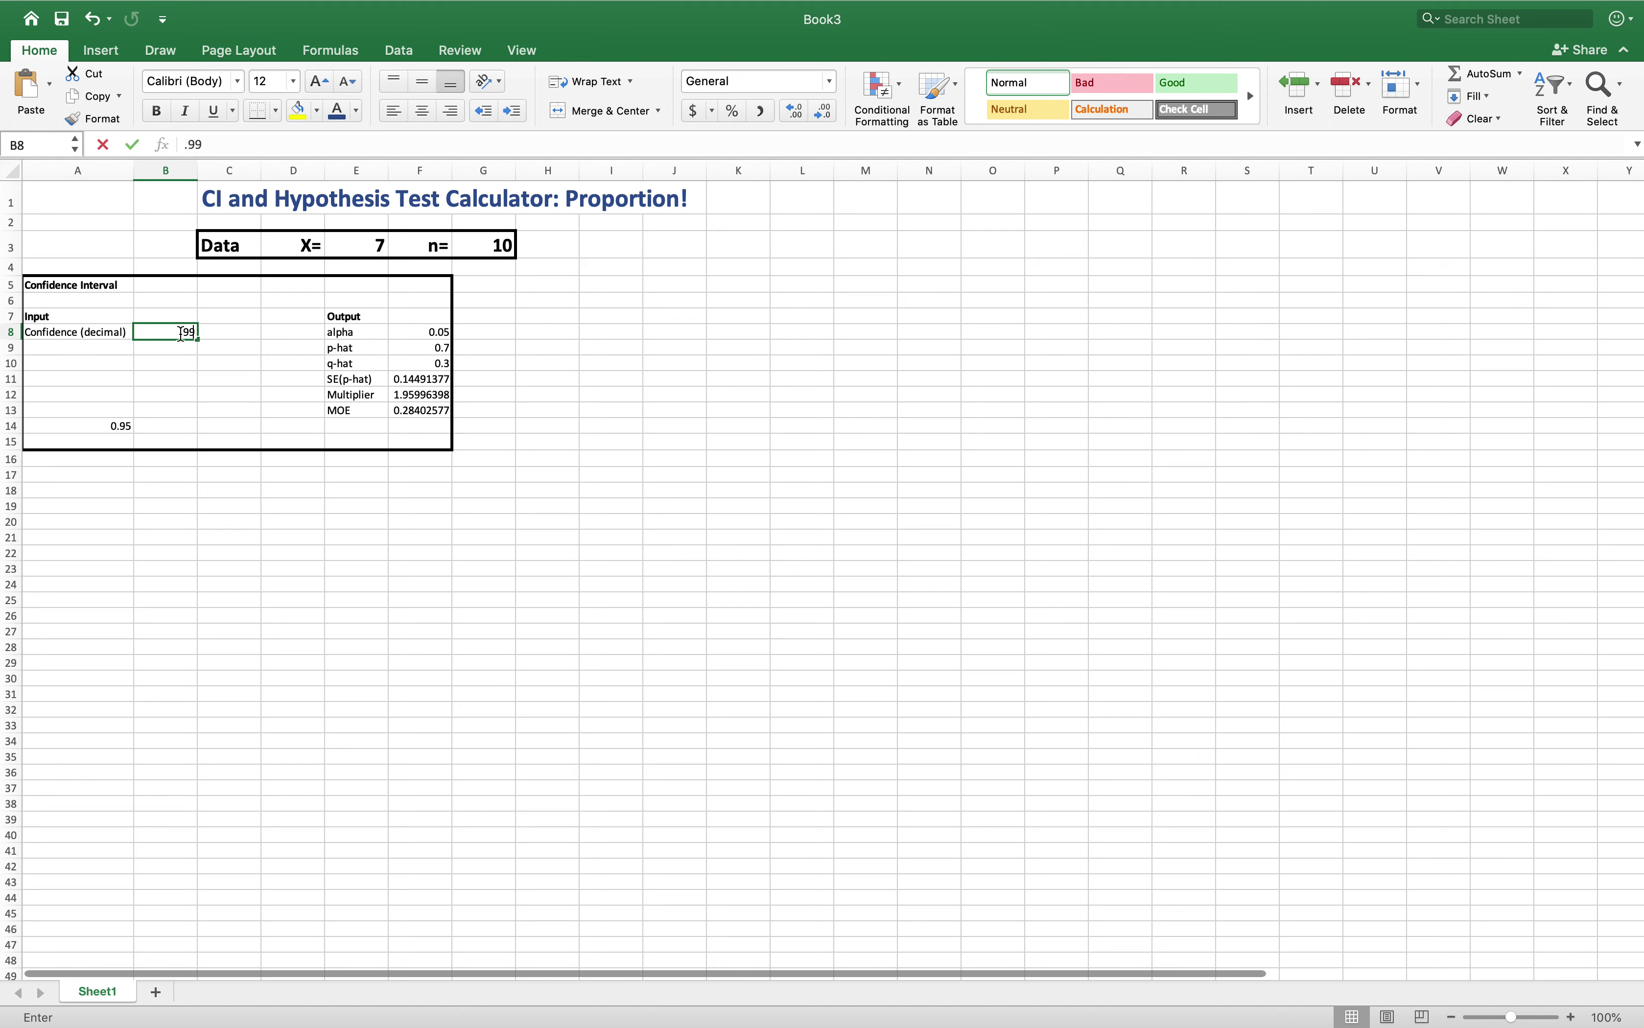
{"action": "key", "text": "Return"}
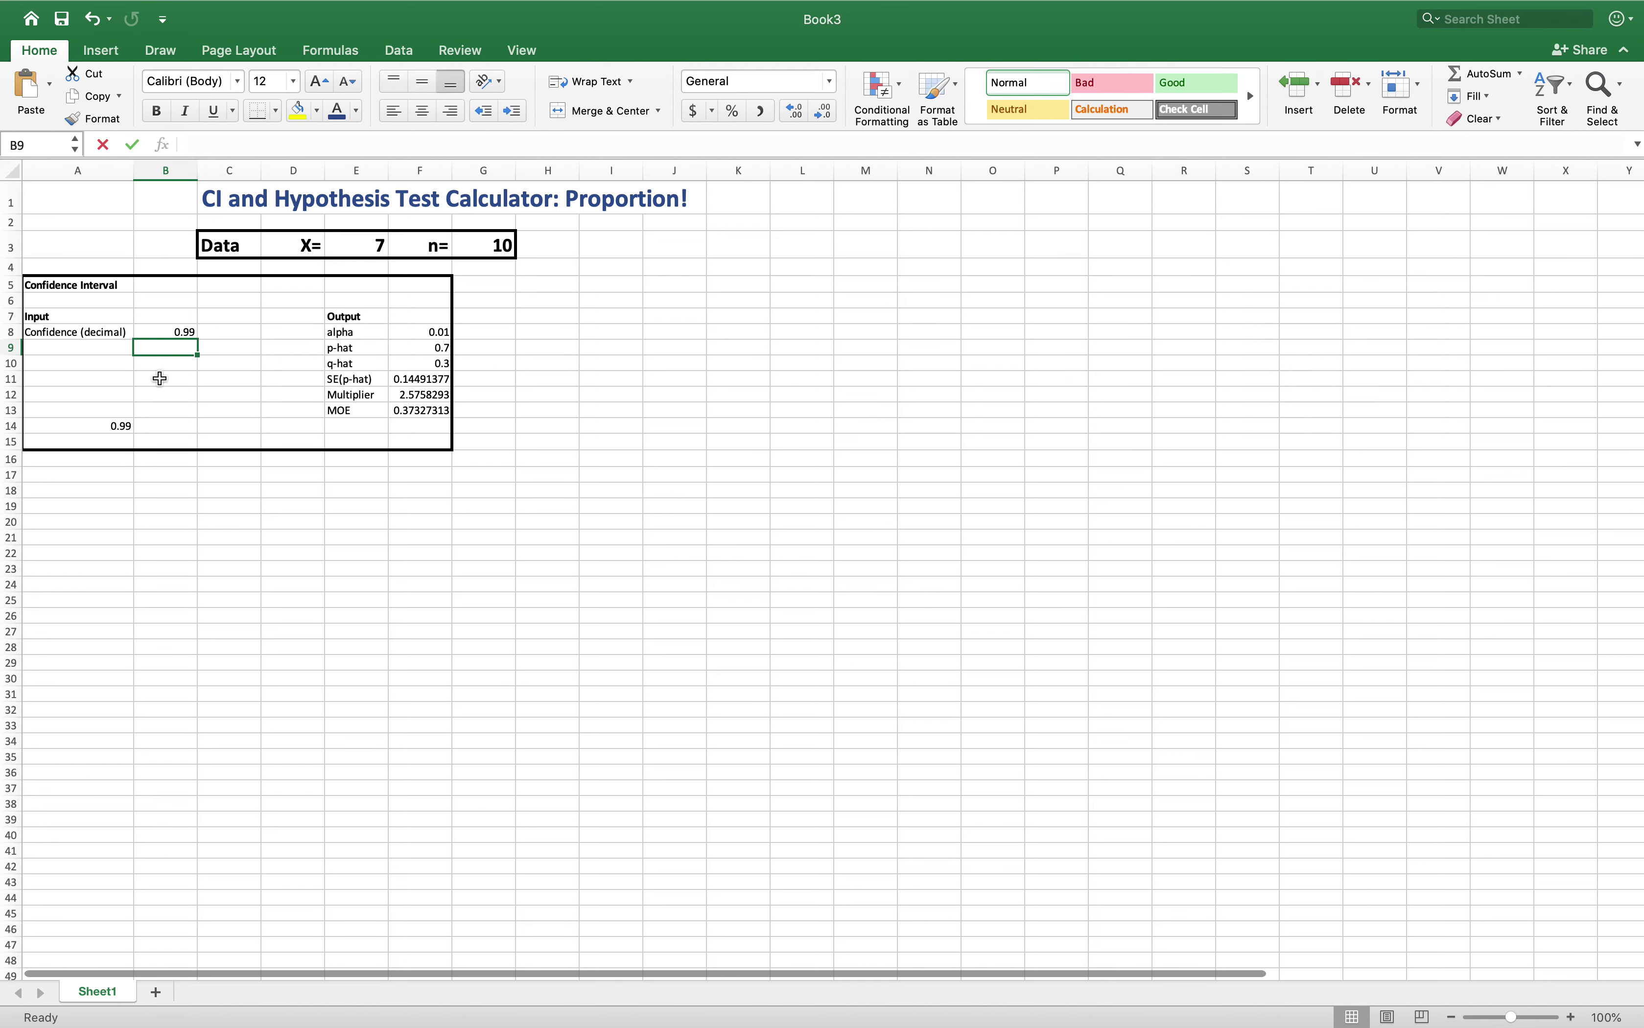
{"action": "left_click", "coordinate": [180, 334]}
{"action": "type", "text": "0.9"}
{"action": "key", "text": "Return"}
{"action": "left_click", "coordinate": [182, 332]}
{"action": "type", "text": ".95"}
{"action": "key", "text": "Return"}
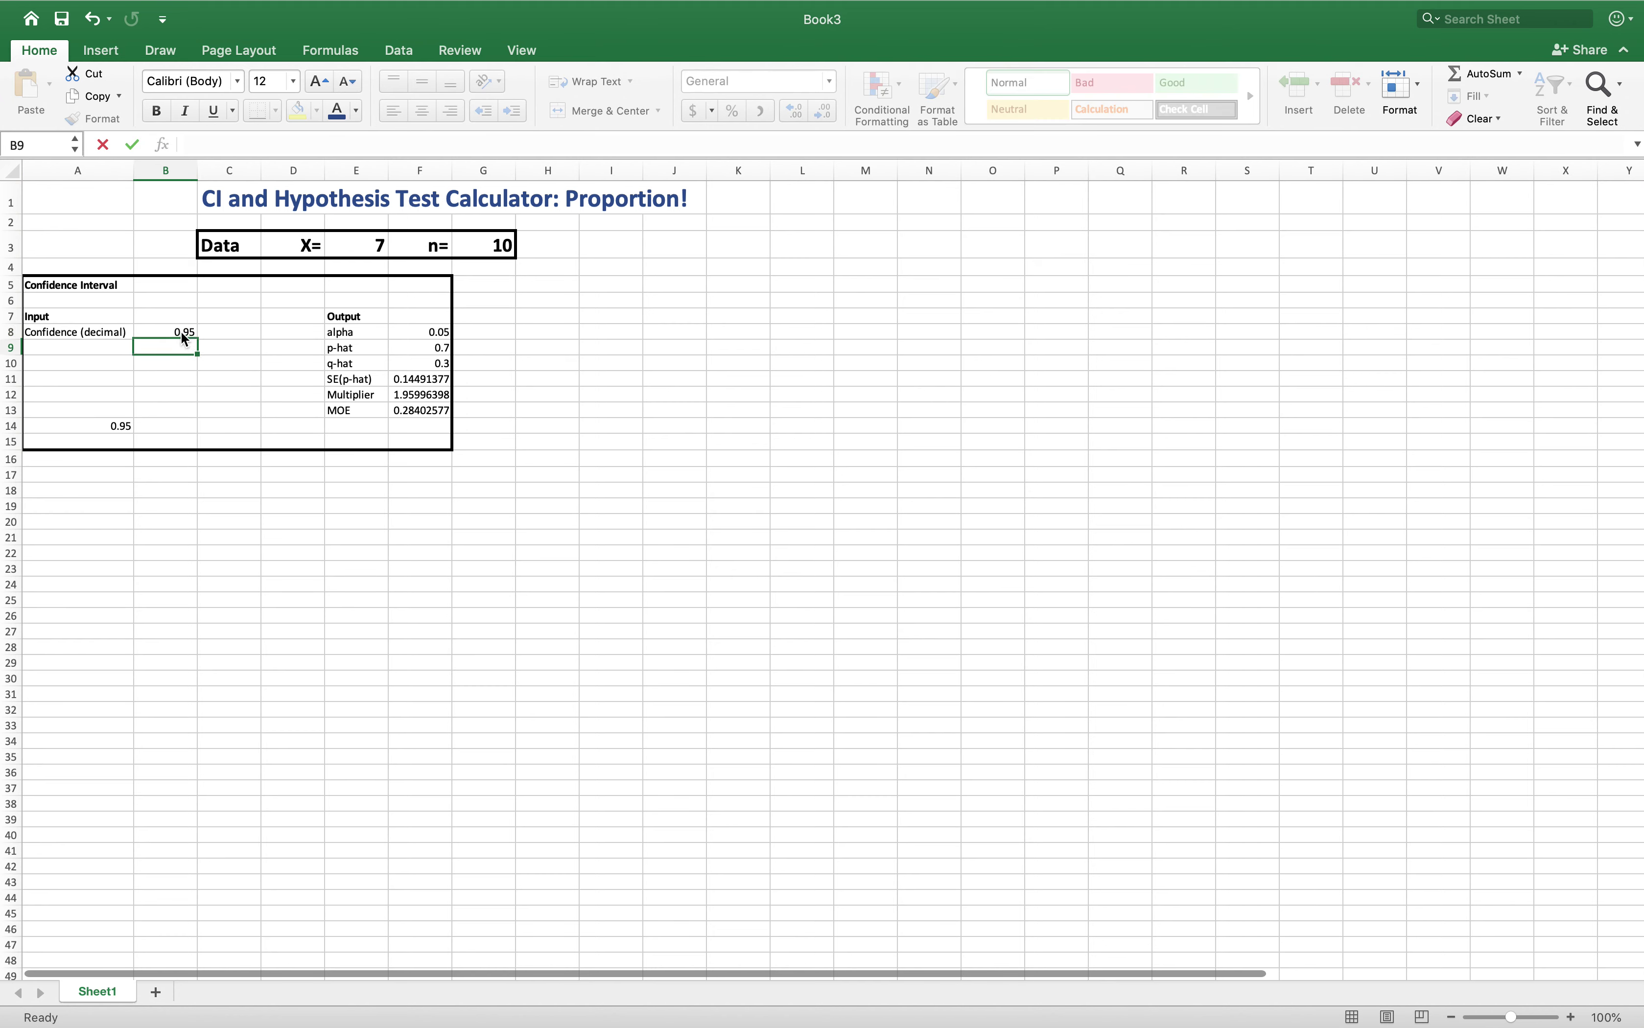
- Format cell A14 as a percentage with 2 decimal places
{"action": "left_click", "coordinate": [95, 425]}
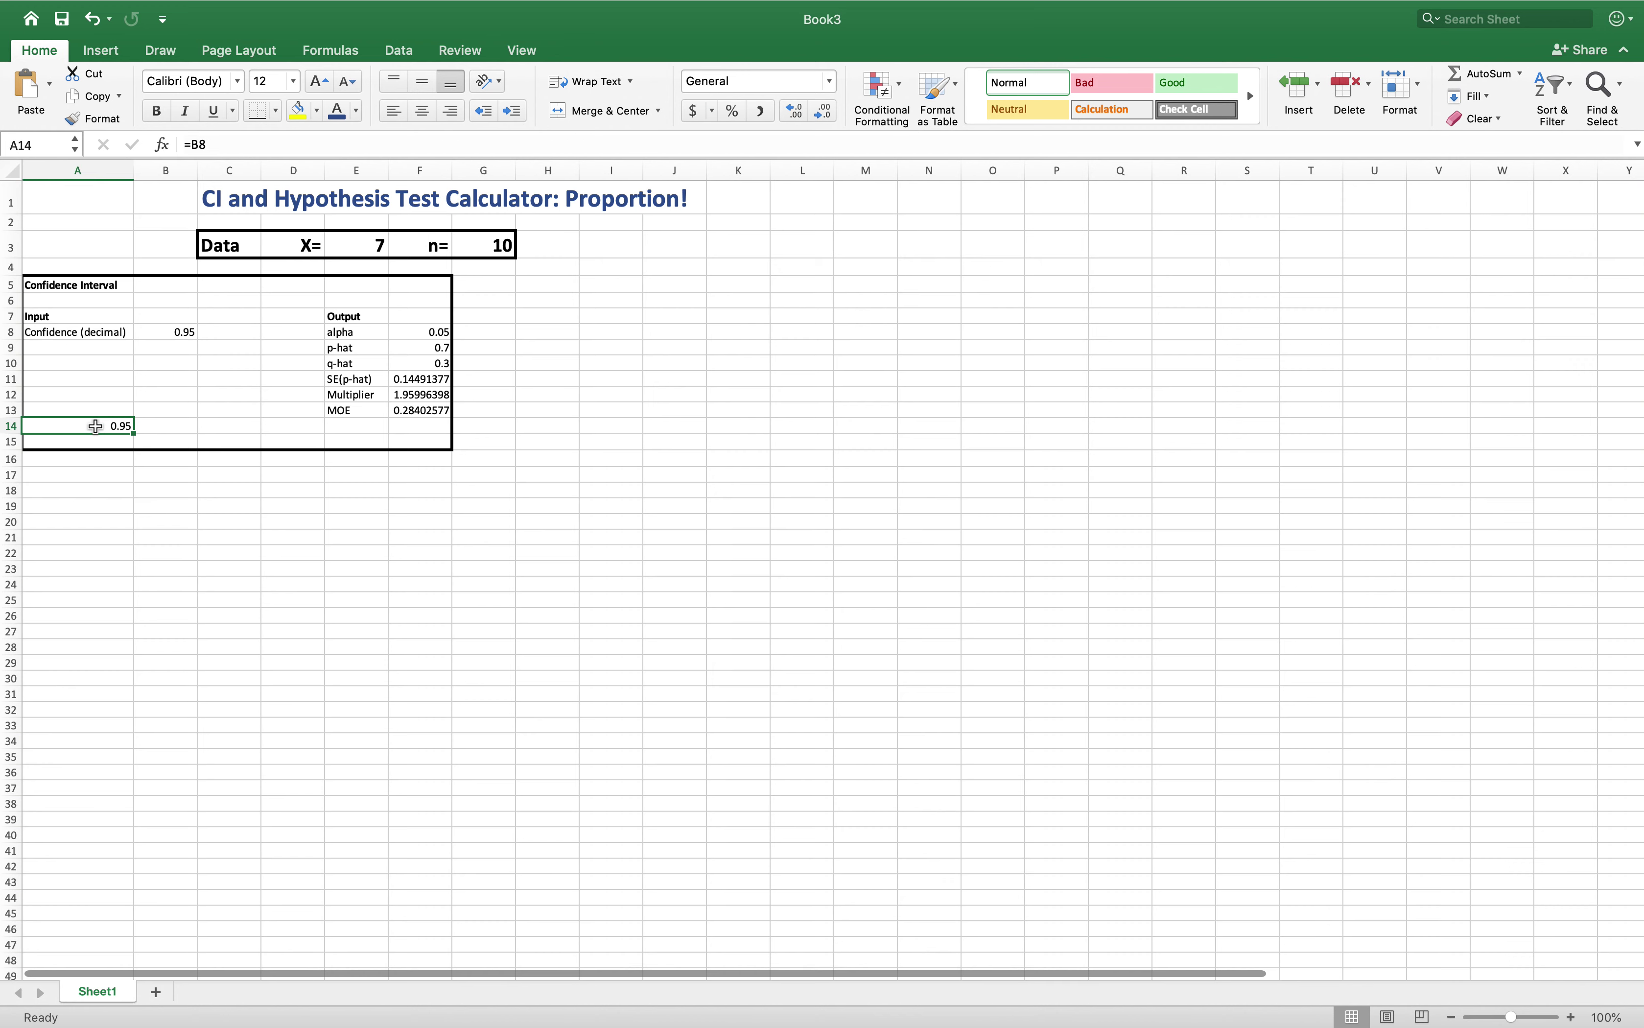
{"action": "right_click", "coordinate": [95, 426]}
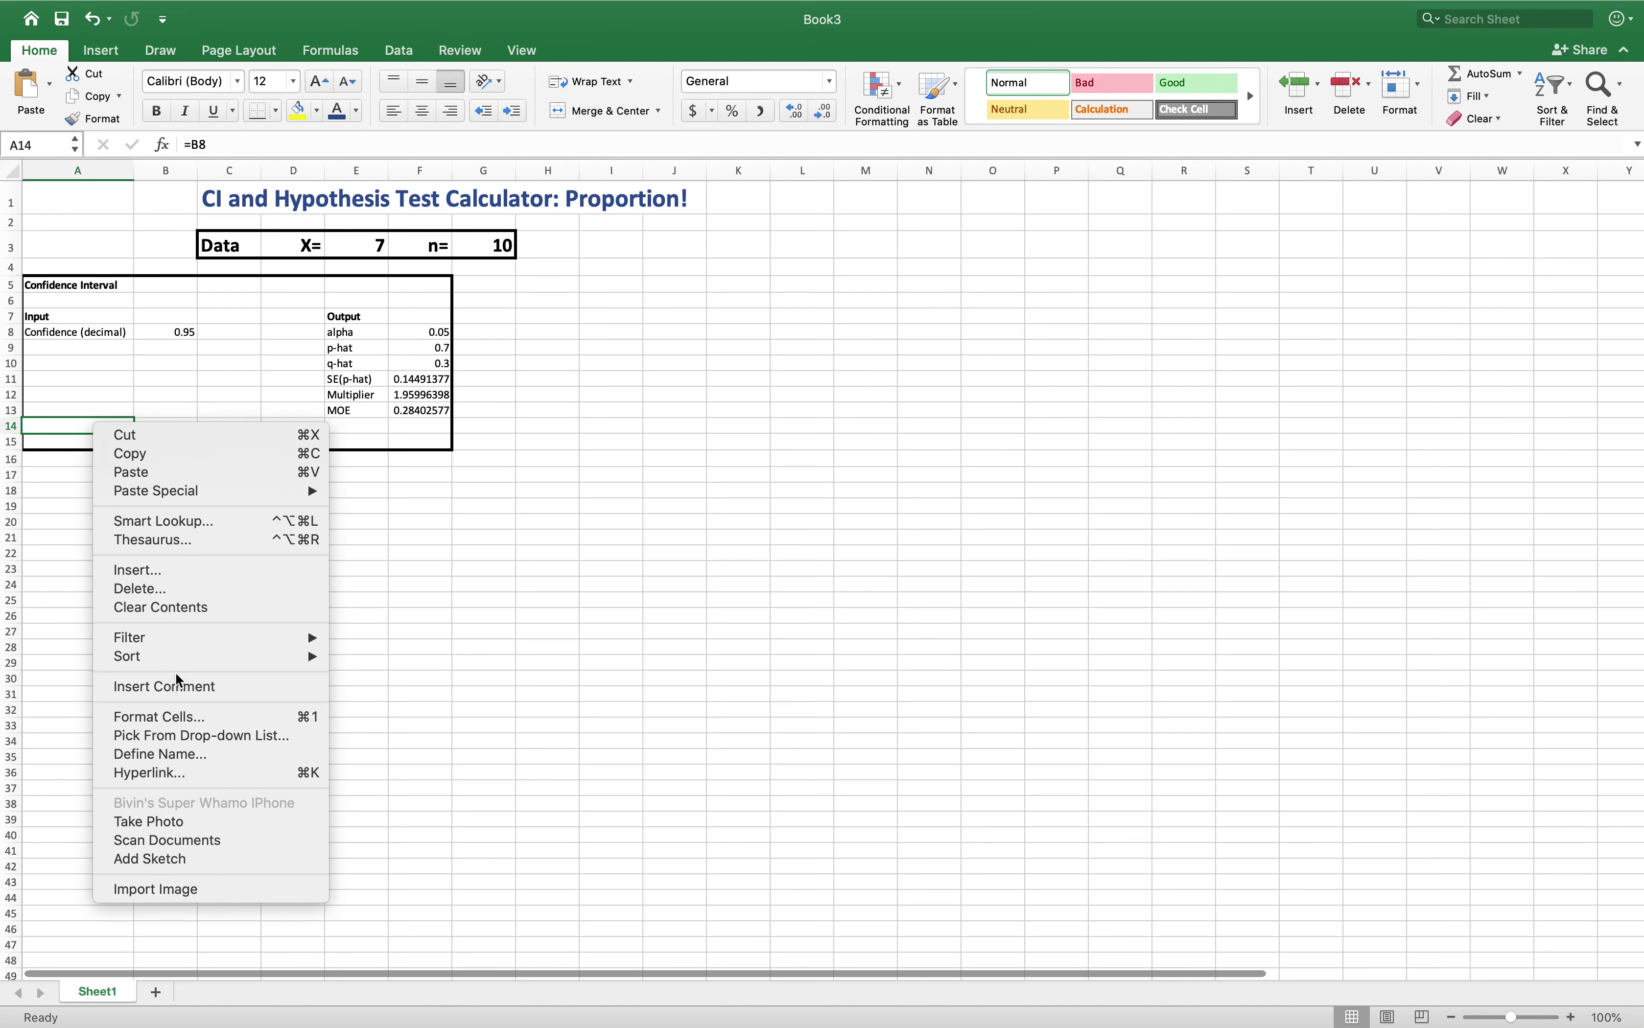
{"action": "left_click", "coordinate": [58, 449]}
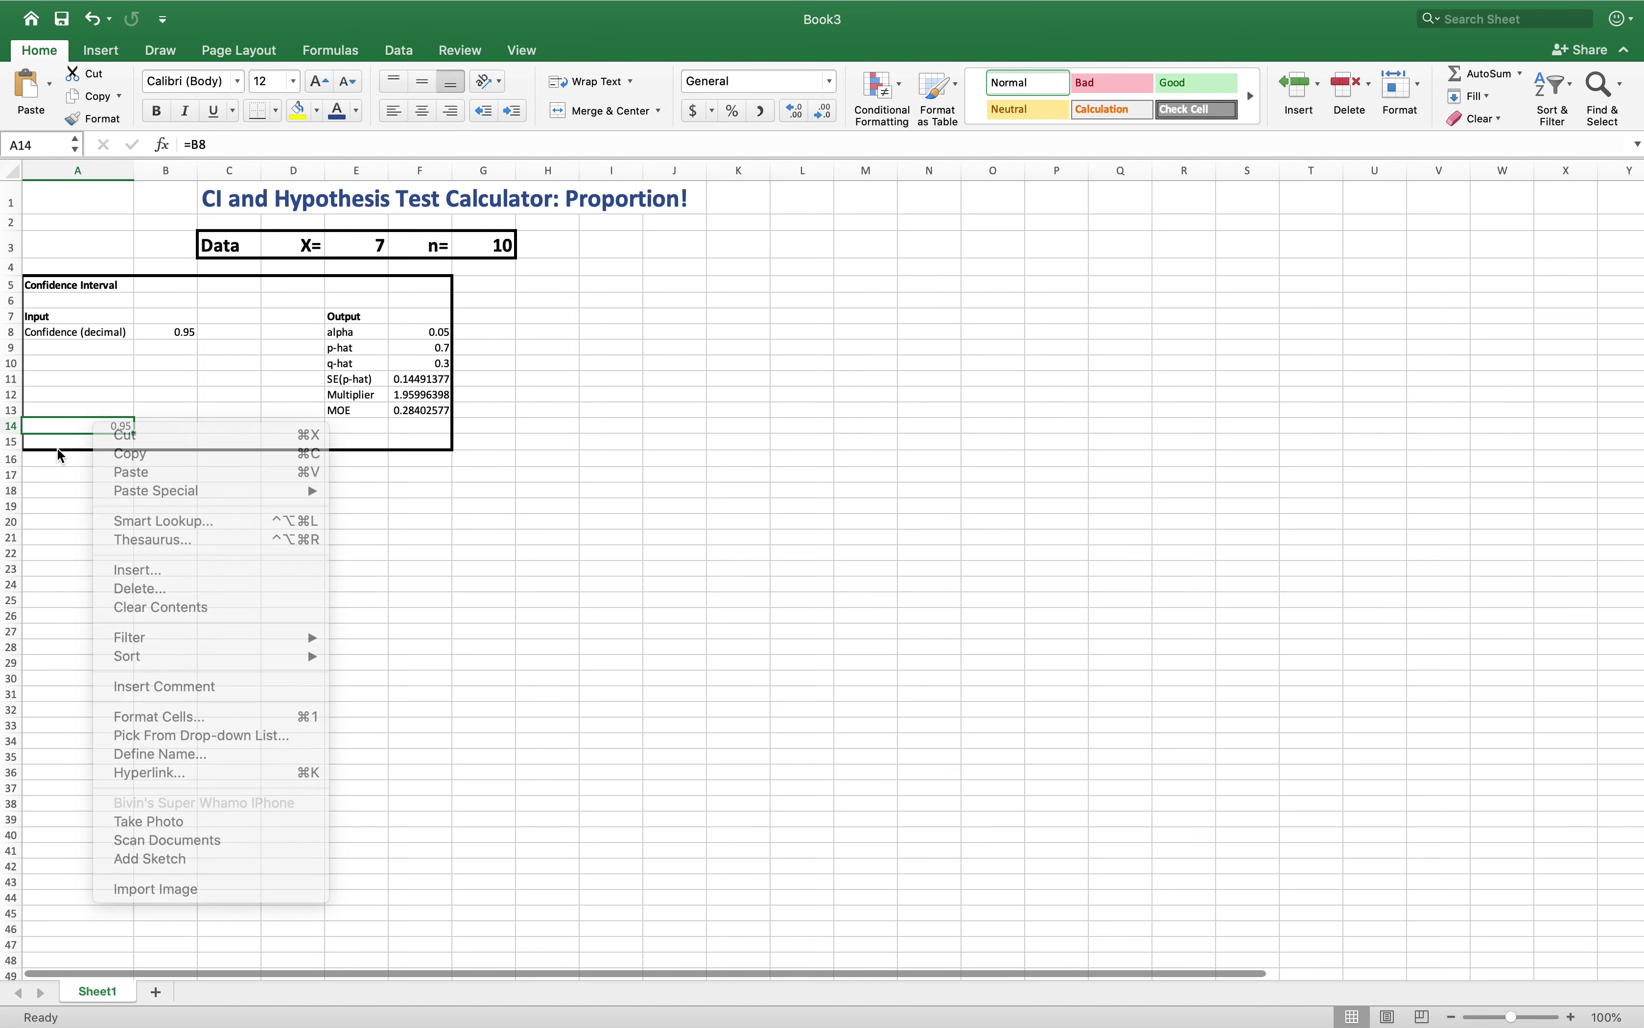
{"action": "right_click", "coordinate": [75, 427]}
{"action": "left_click", "coordinate": [193, 715]}
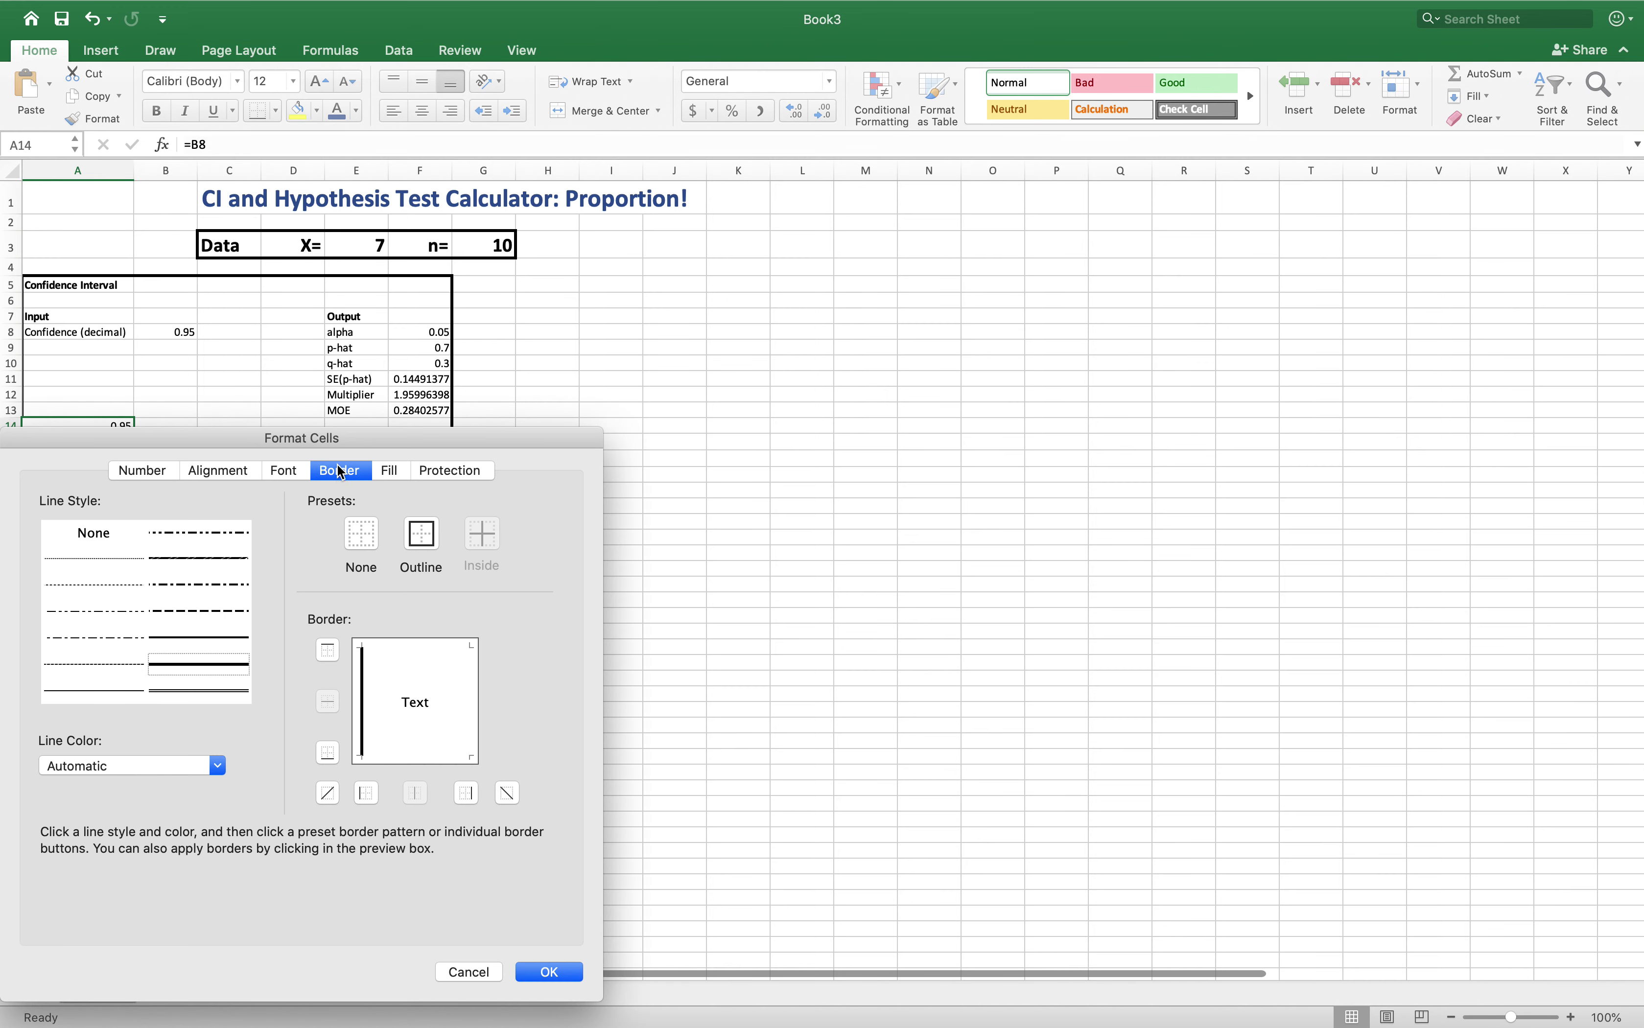
{"action": "left_click", "coordinate": [139, 470]}
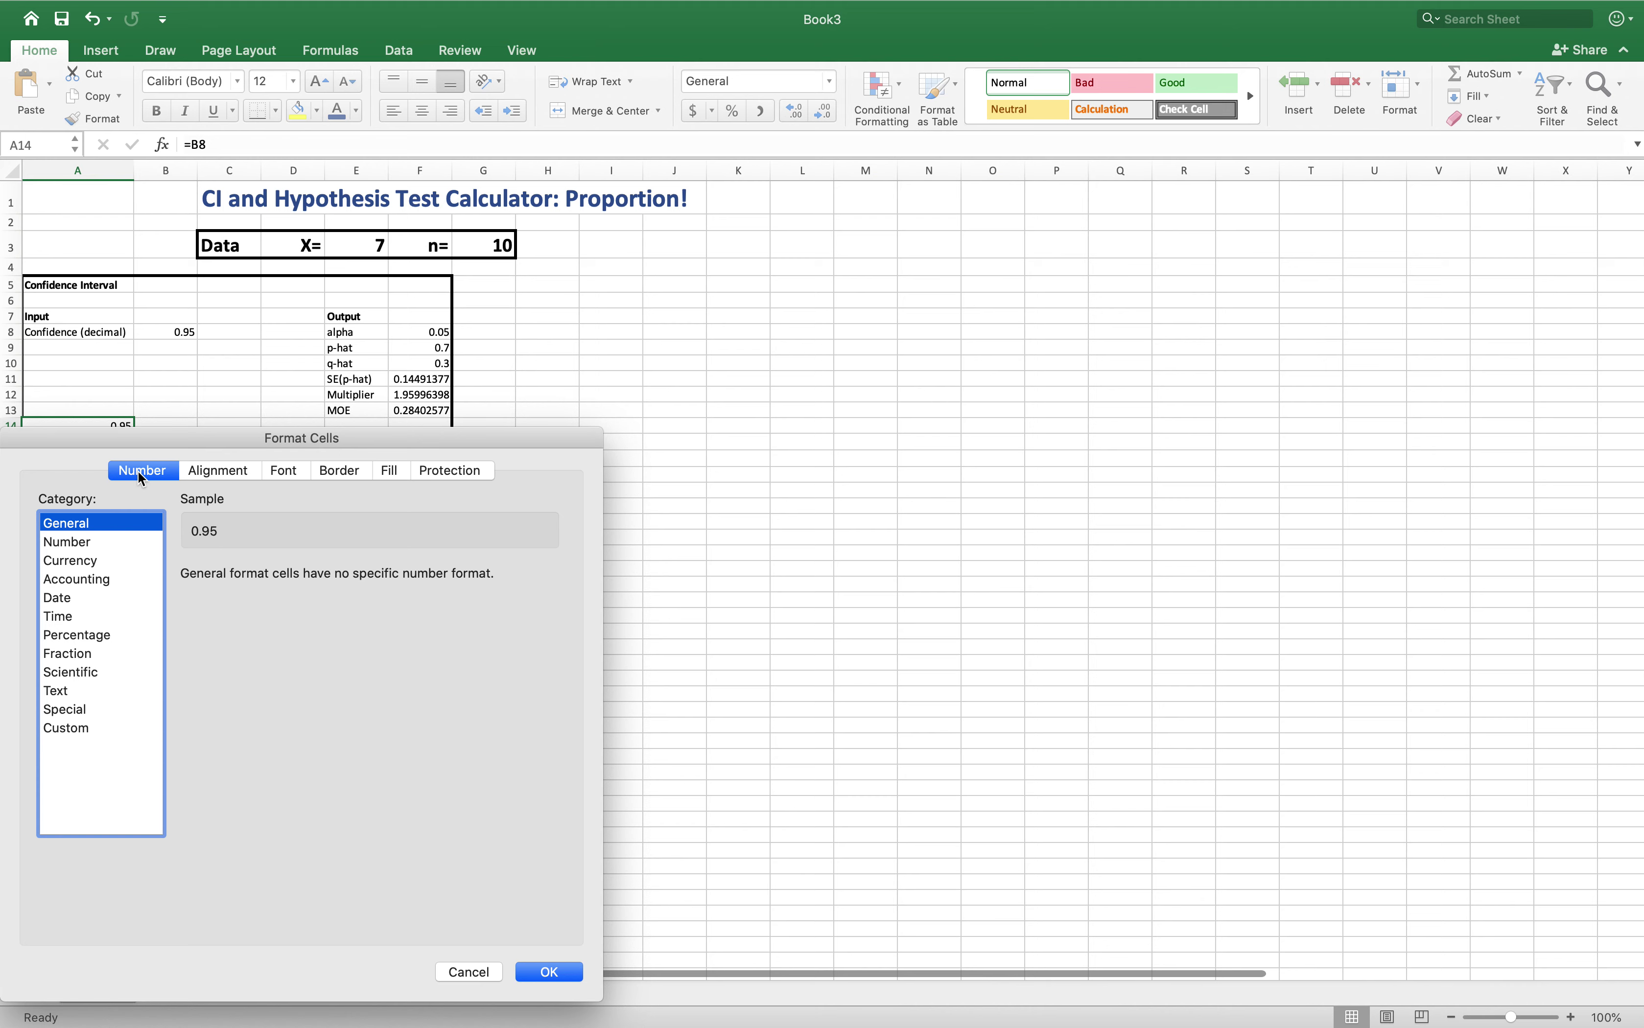
{"action": "left_click", "coordinate": [80, 635]}
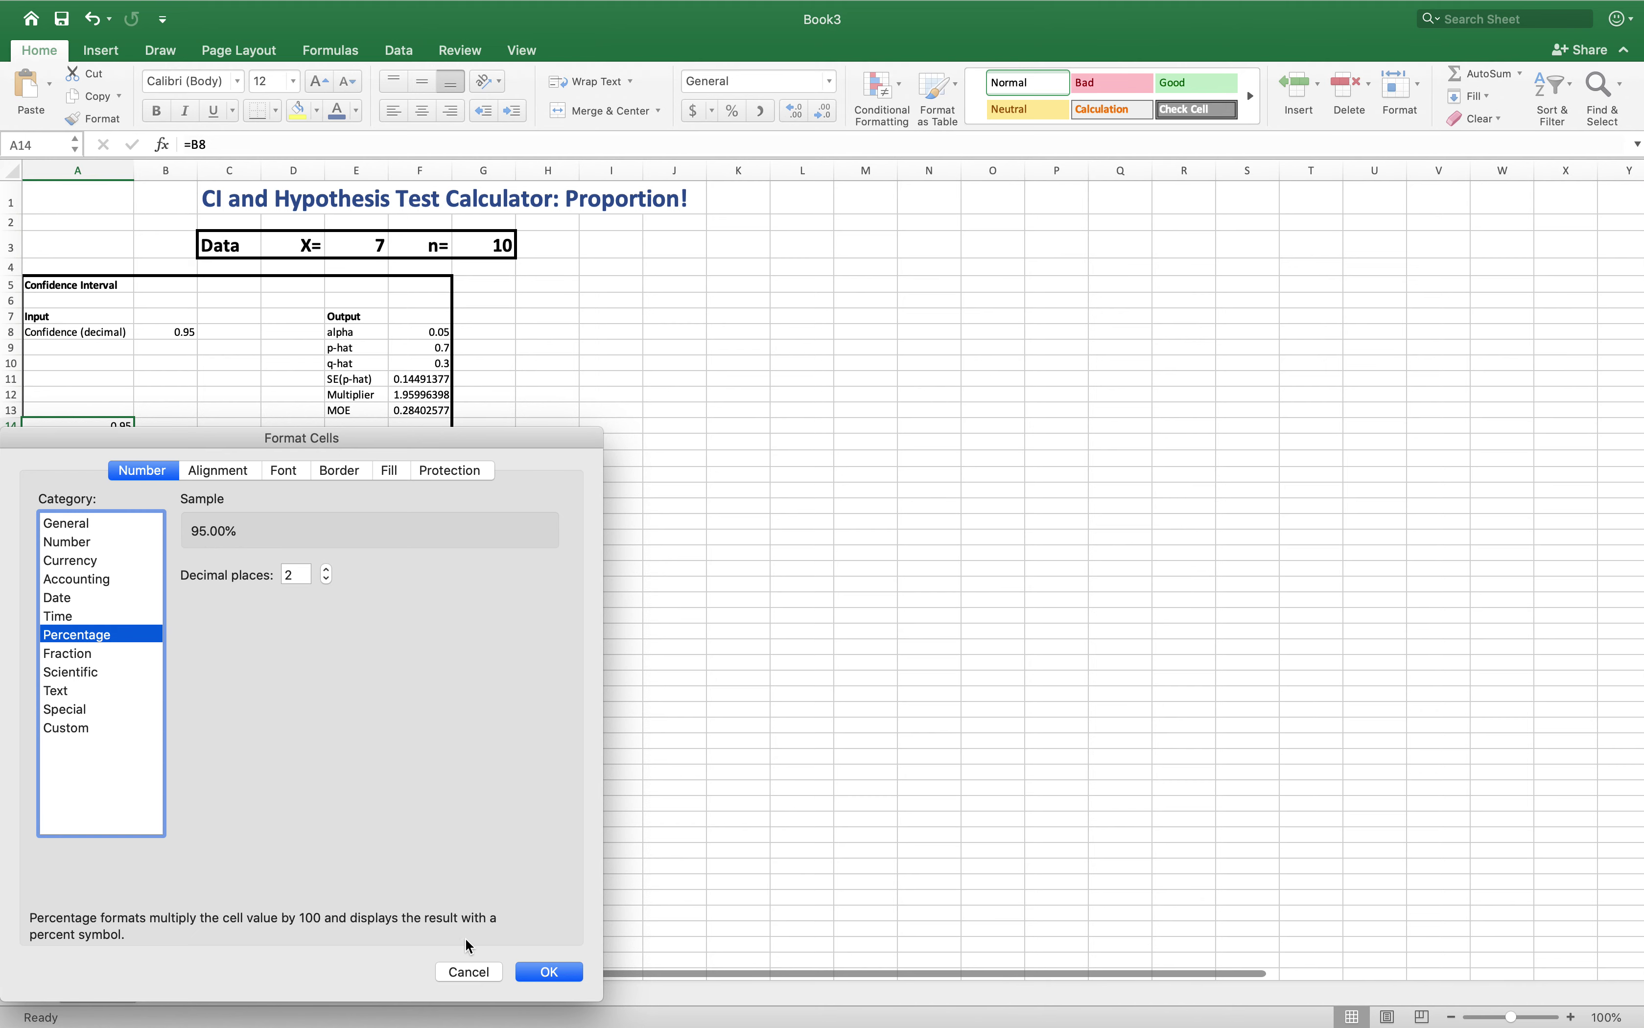
{"action": "left_click", "coordinate": [550, 973]}
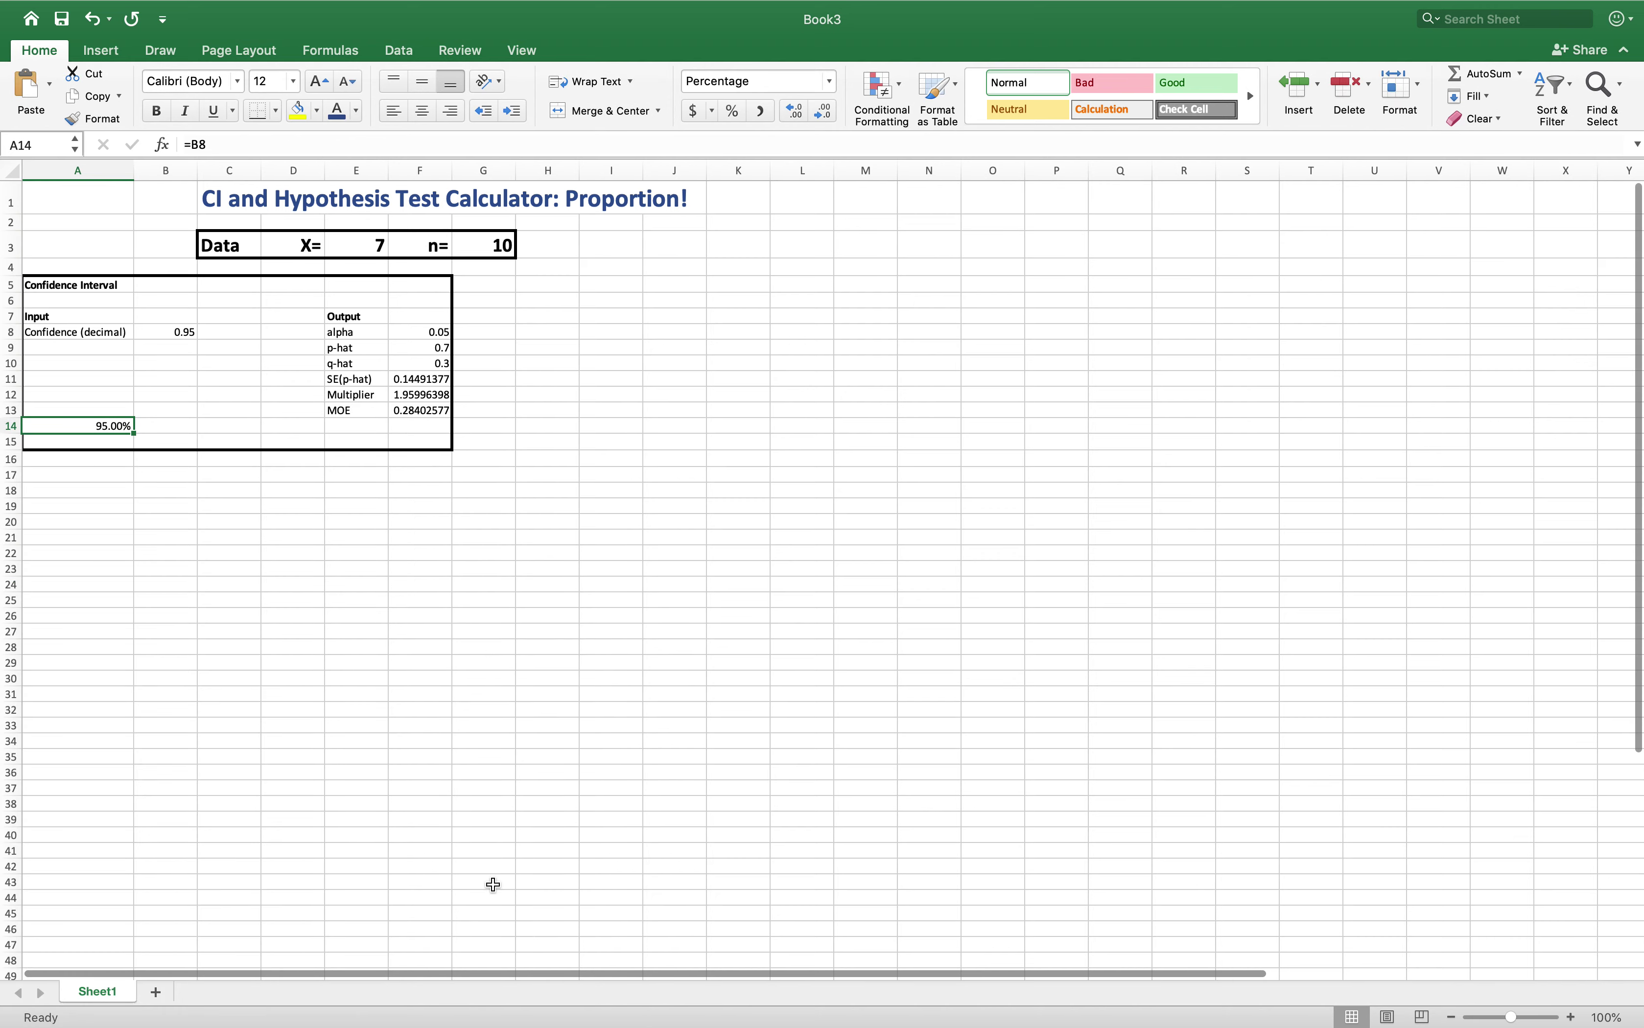
- Set the confidence level in B8 to 0.99 to test the percentage display
{"action": "left_click", "coordinate": [178, 337]}
{"action": "type", "text": ".9"}
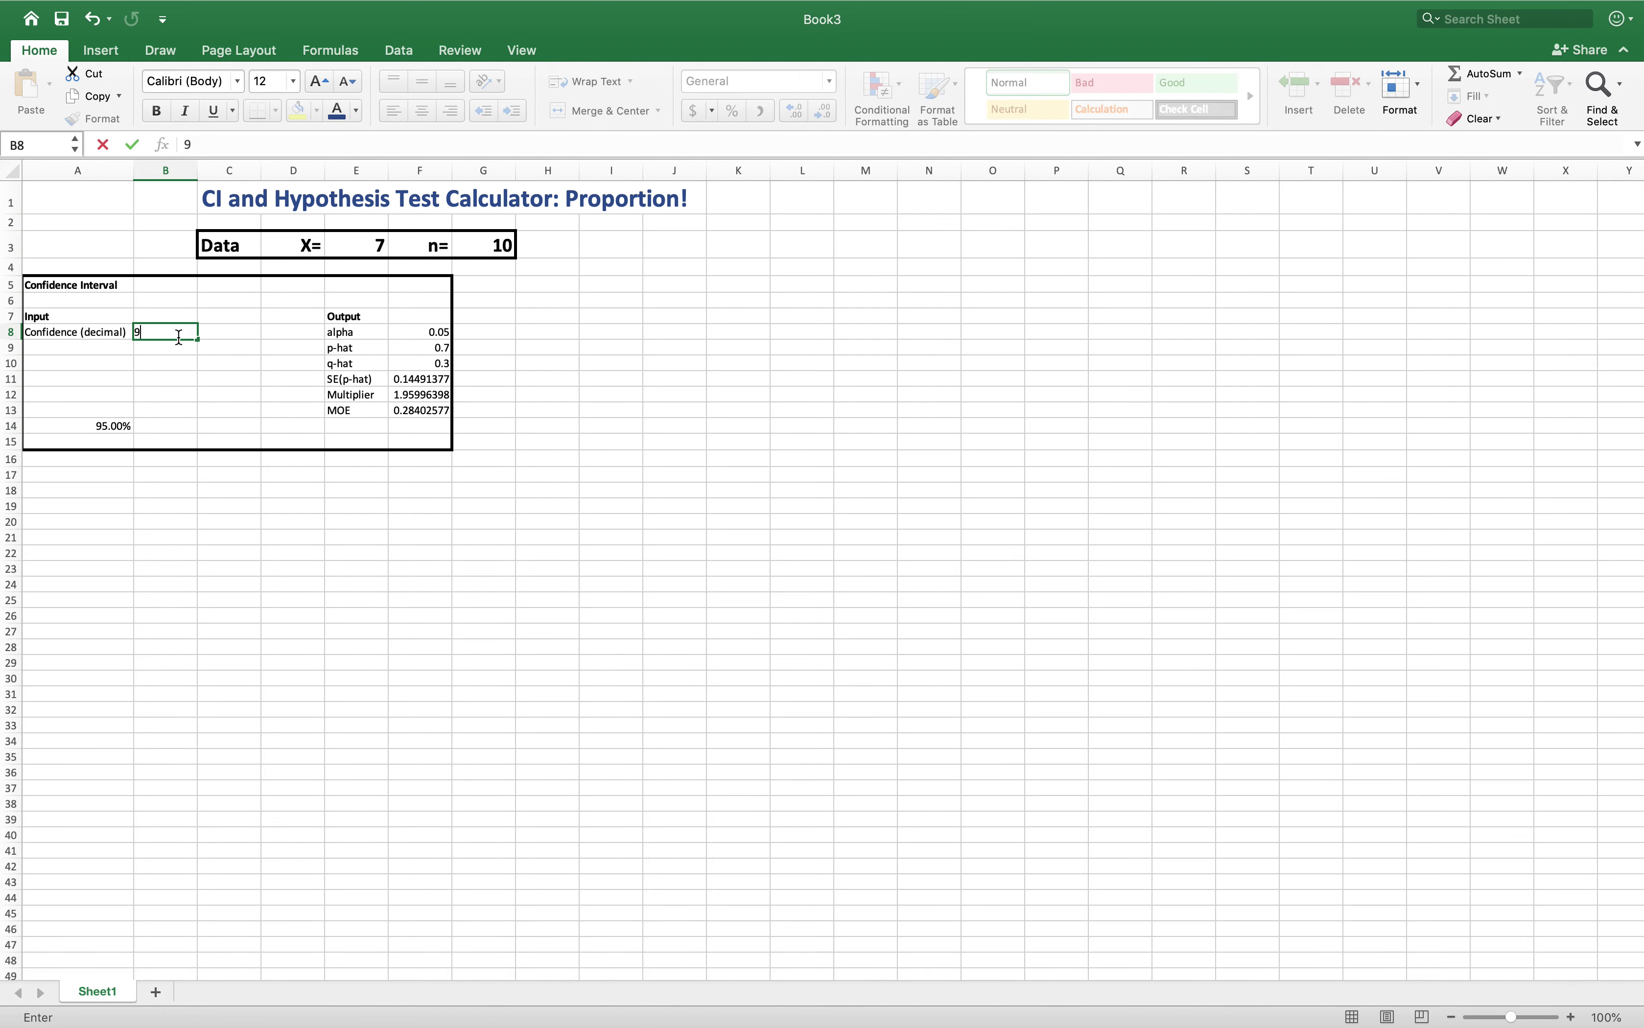
{"action": "key", "text": "Return"}
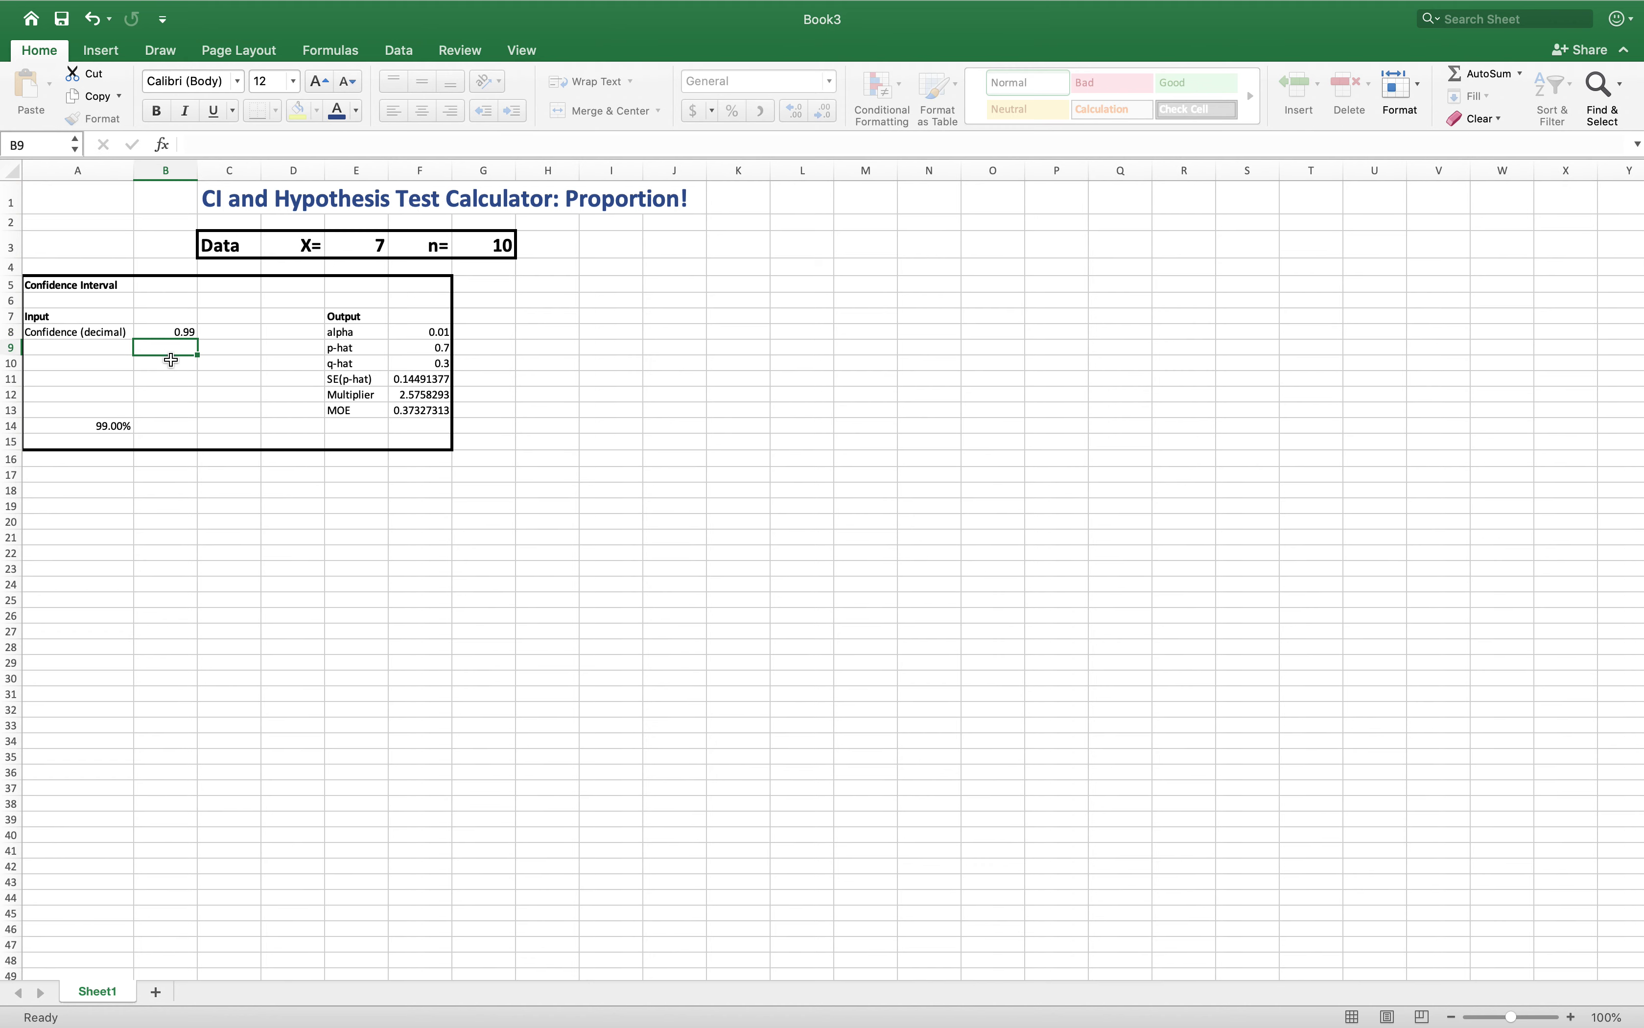
{"action": "left_click", "coordinate": [170, 331]}
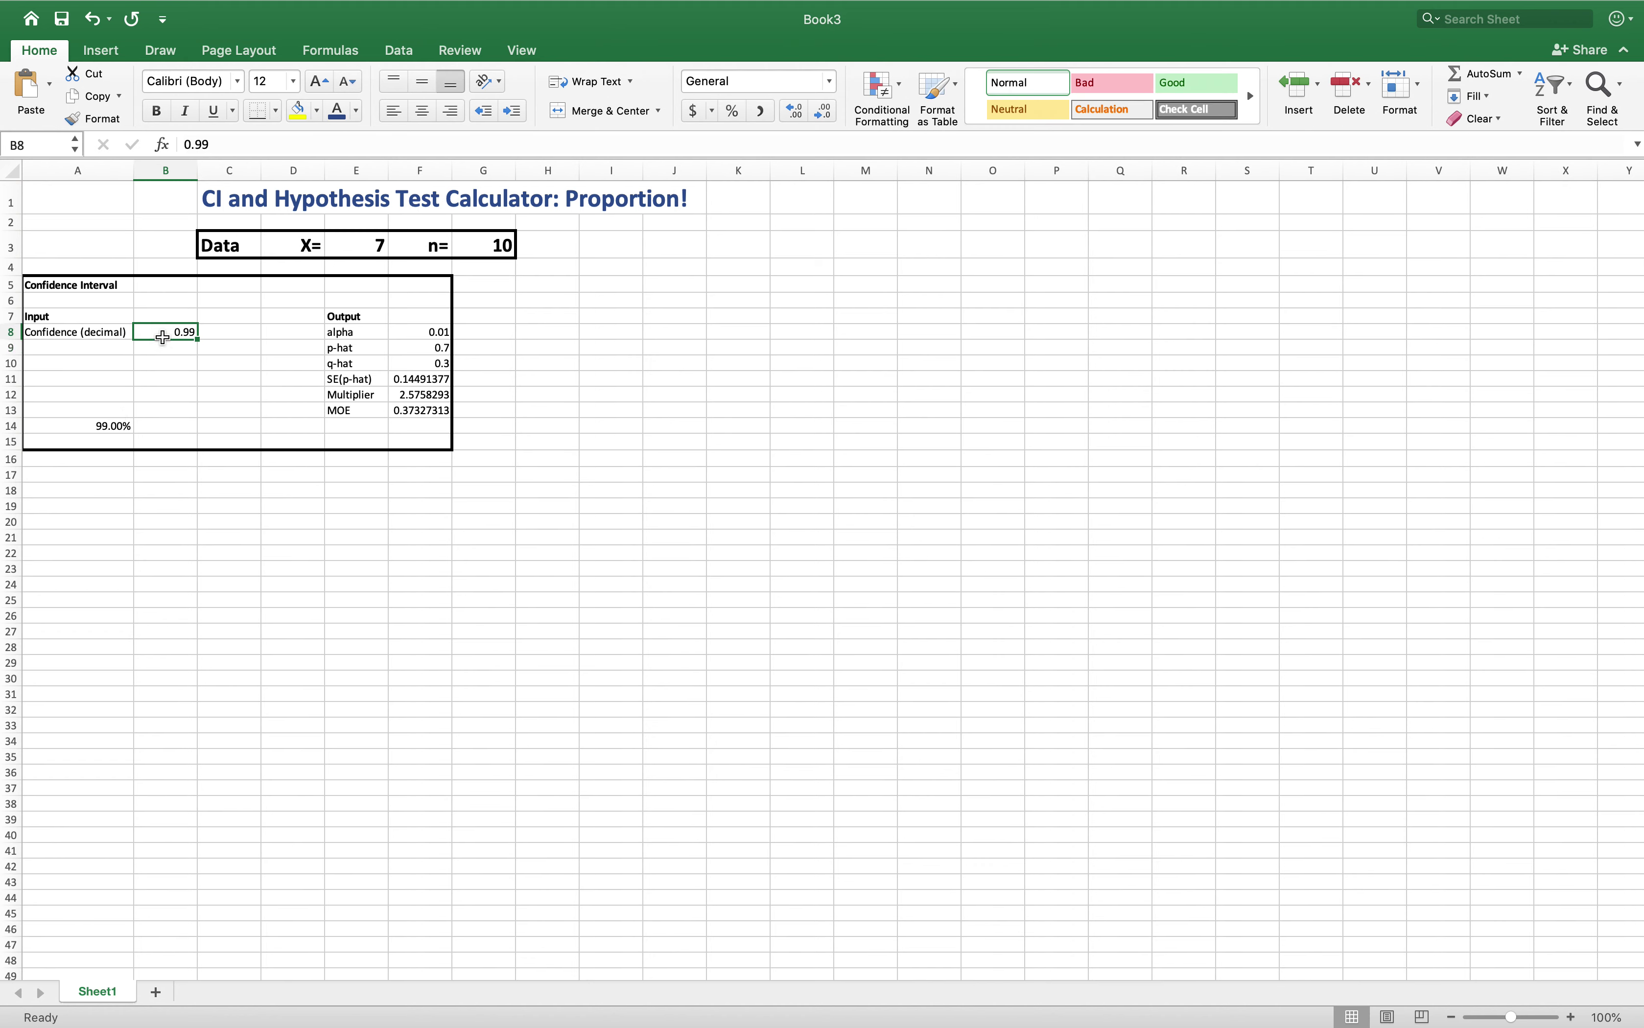
- Enter the label "Confidence Interval" in B14, beside the percentage
{"action": "left_click", "coordinate": [169, 426]}
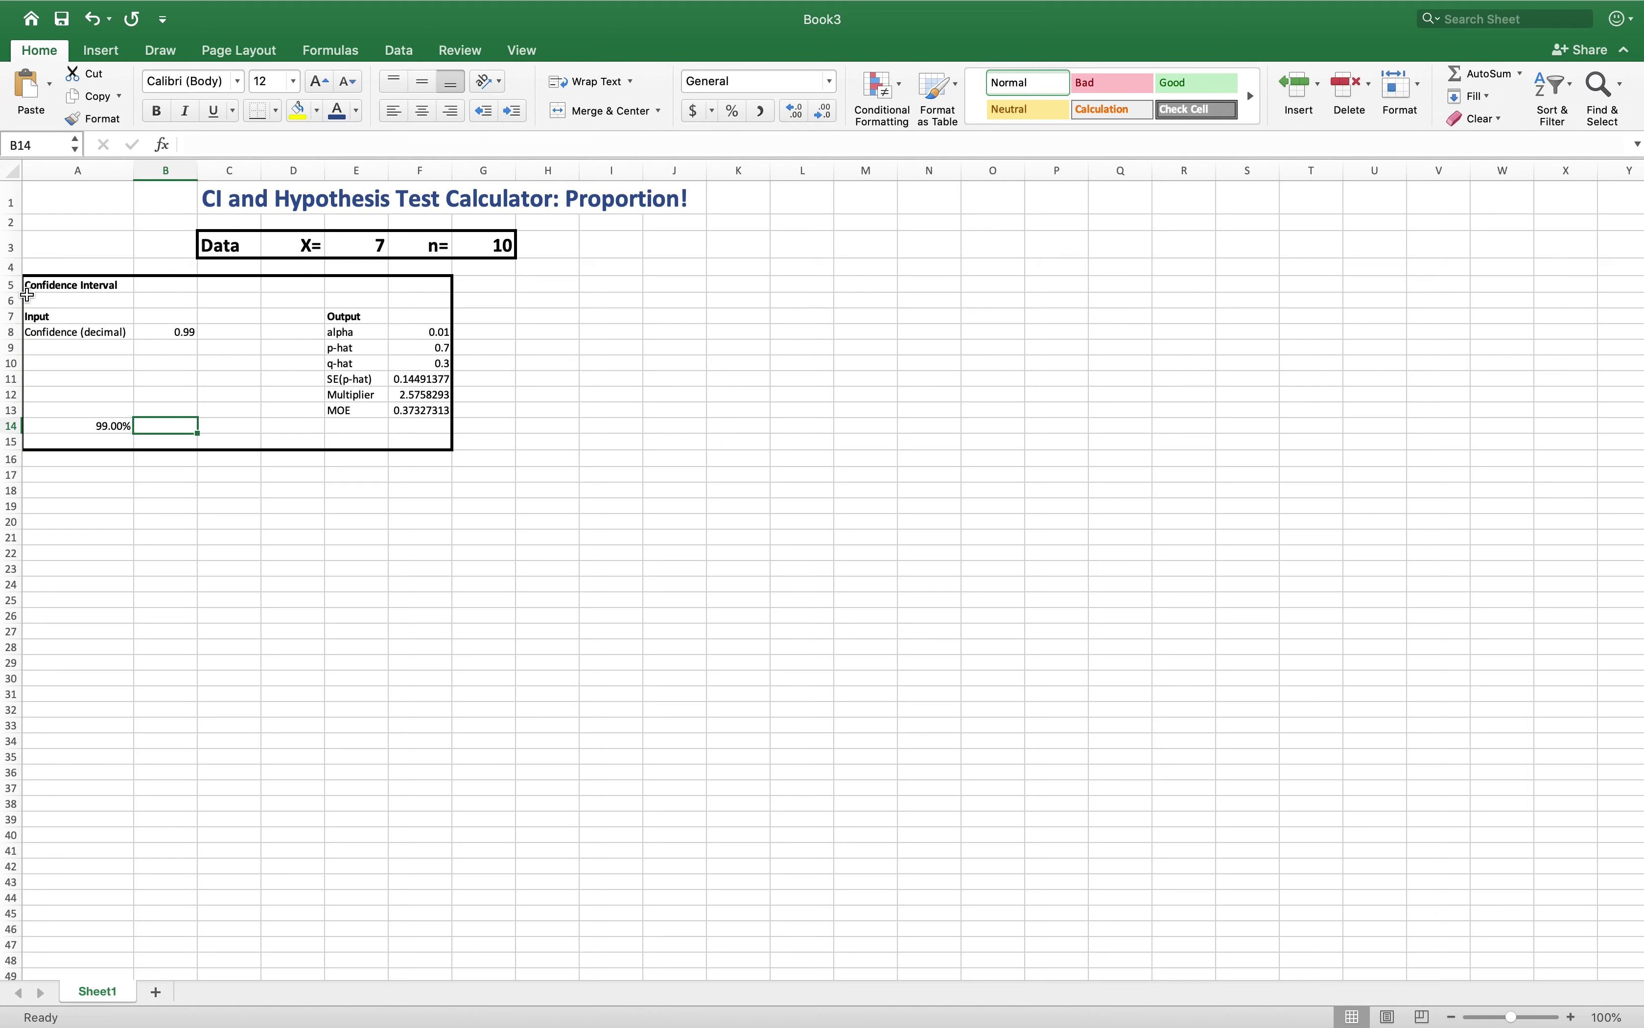
{"action": "type", "text": "Confidence Interval"}
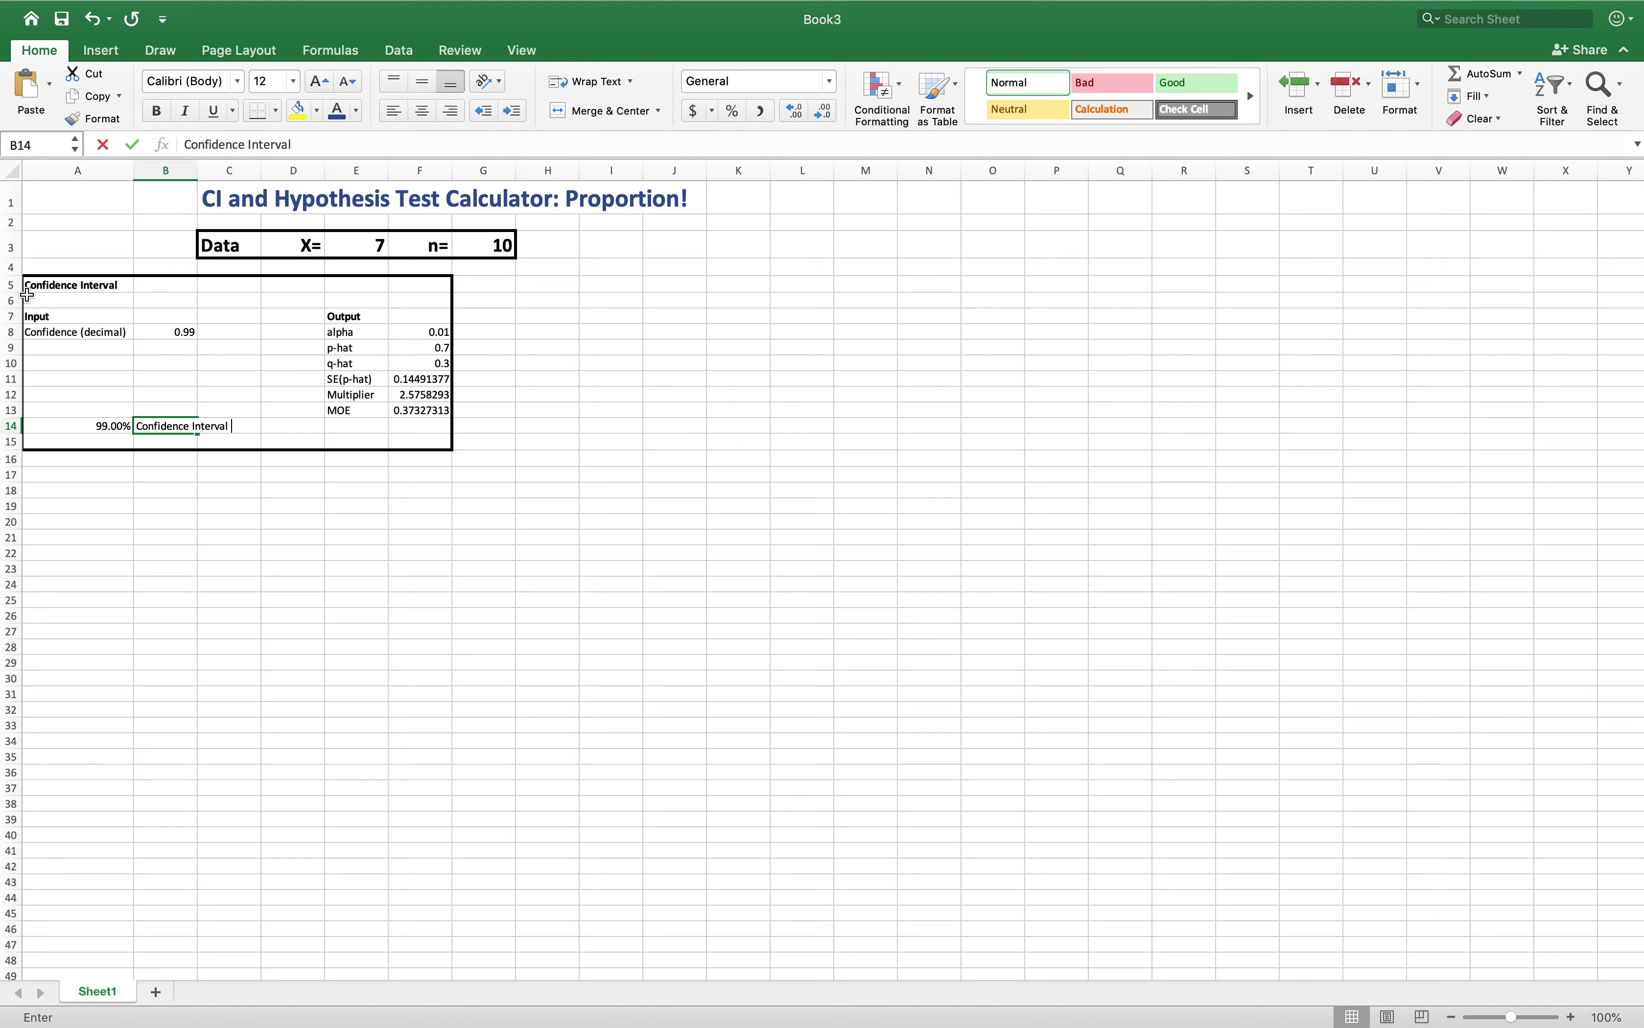
{"action": "left_click", "coordinate": [172, 442]}
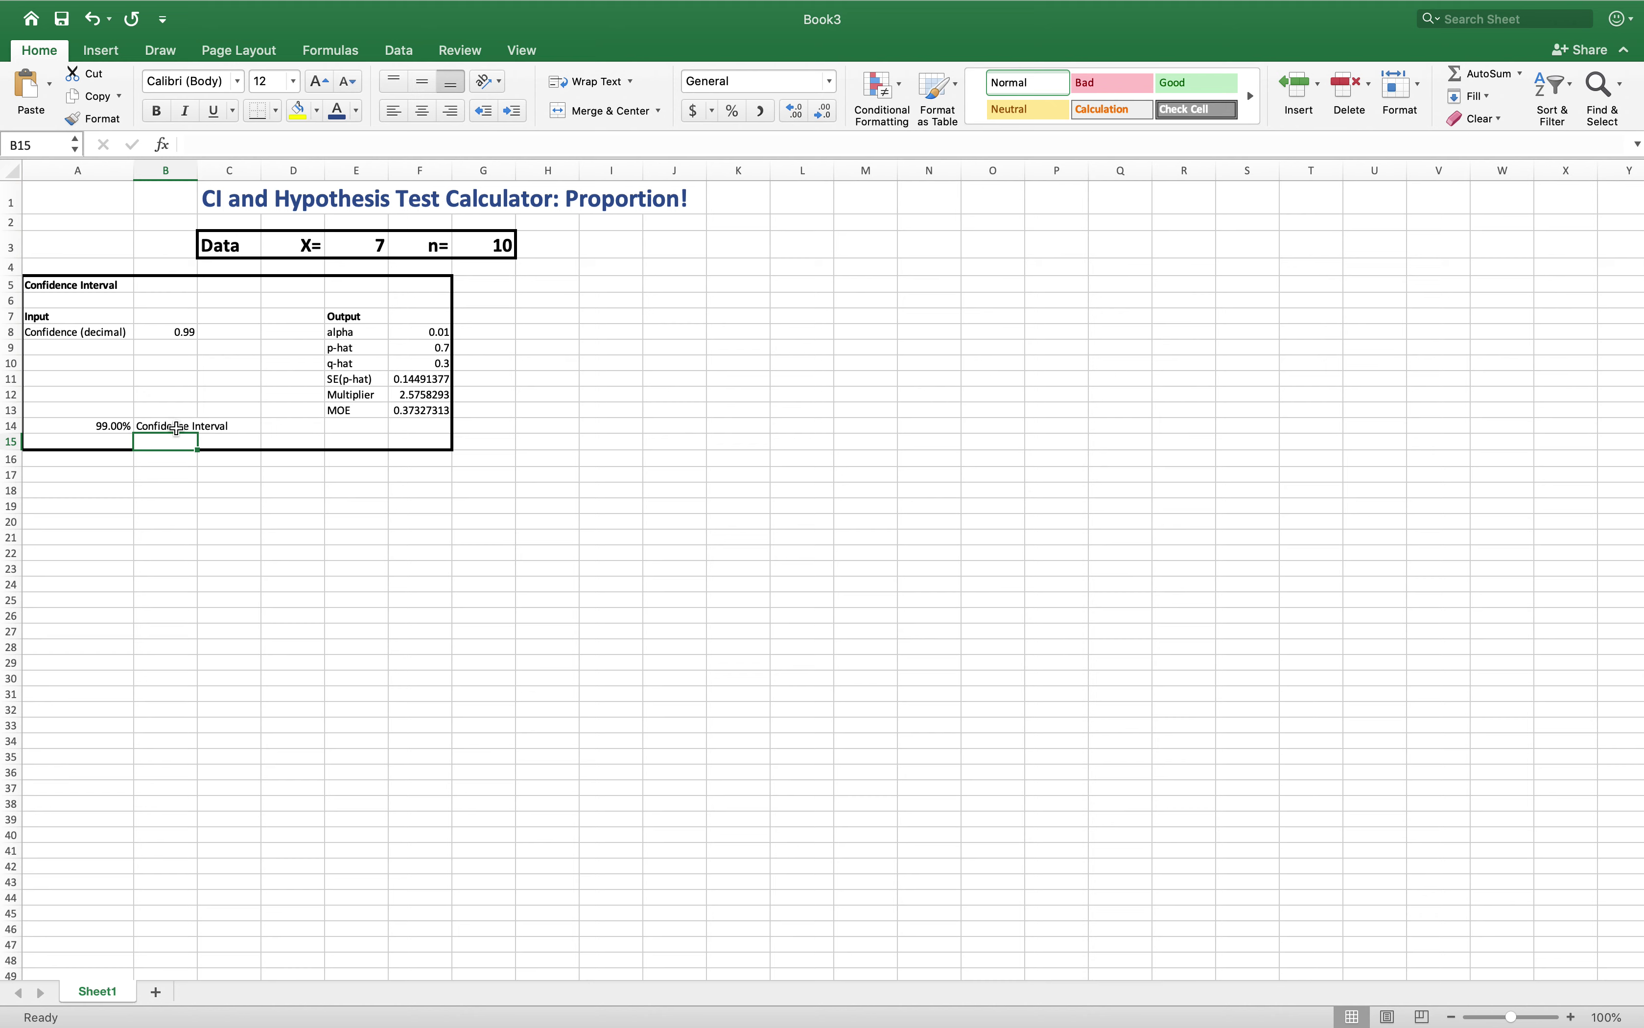
- Enter an opening parenthesis in A15 and right-align it in the cell
{"action": "left_click", "coordinate": [113, 448]}
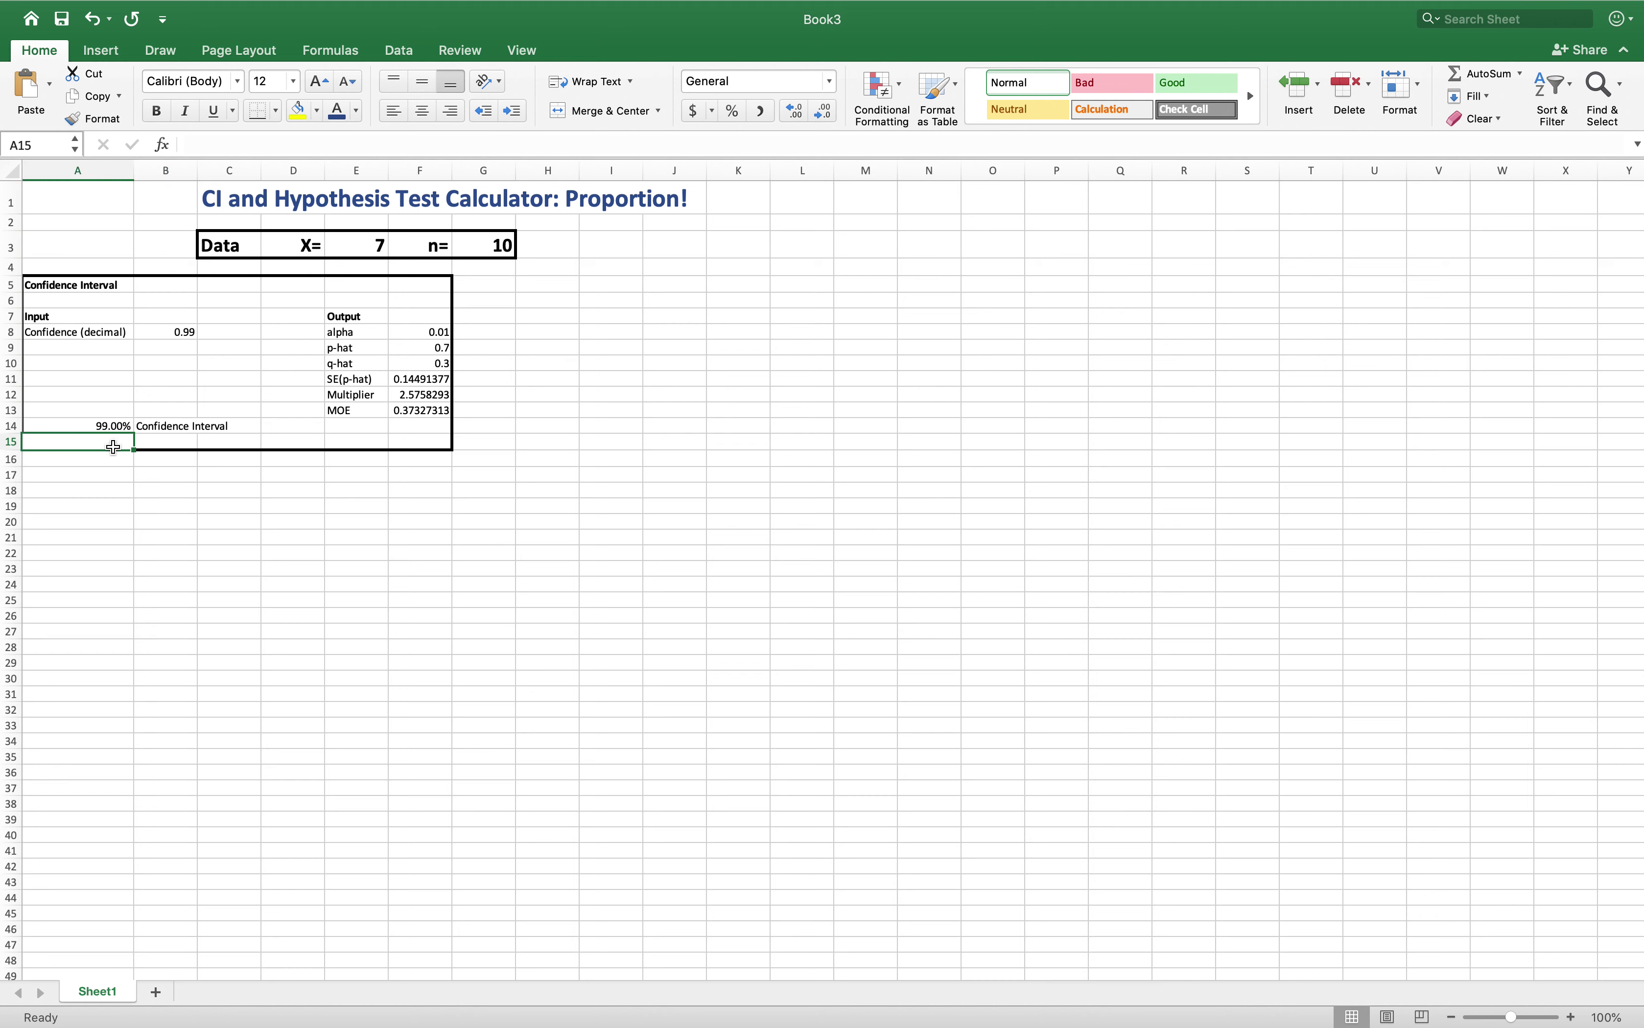
{"action": "type", "text": "("}
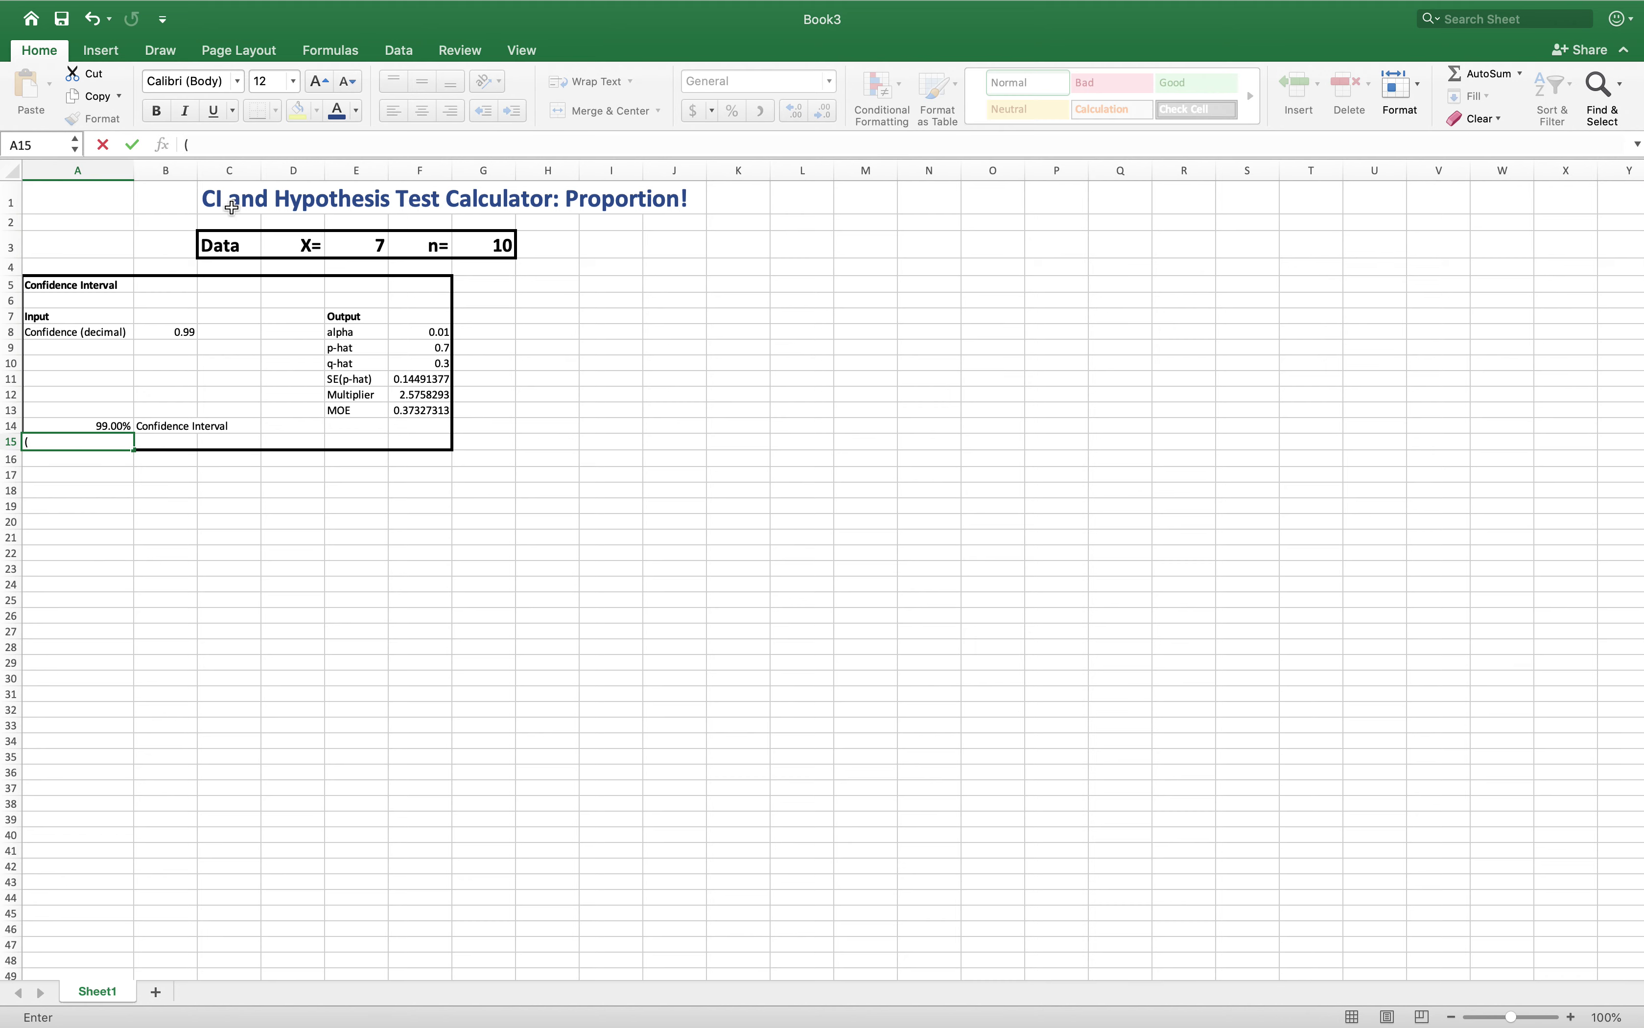
{"action": "left_click", "coordinate": [236, 487]}
{"action": "left_click", "coordinate": [96, 441]}
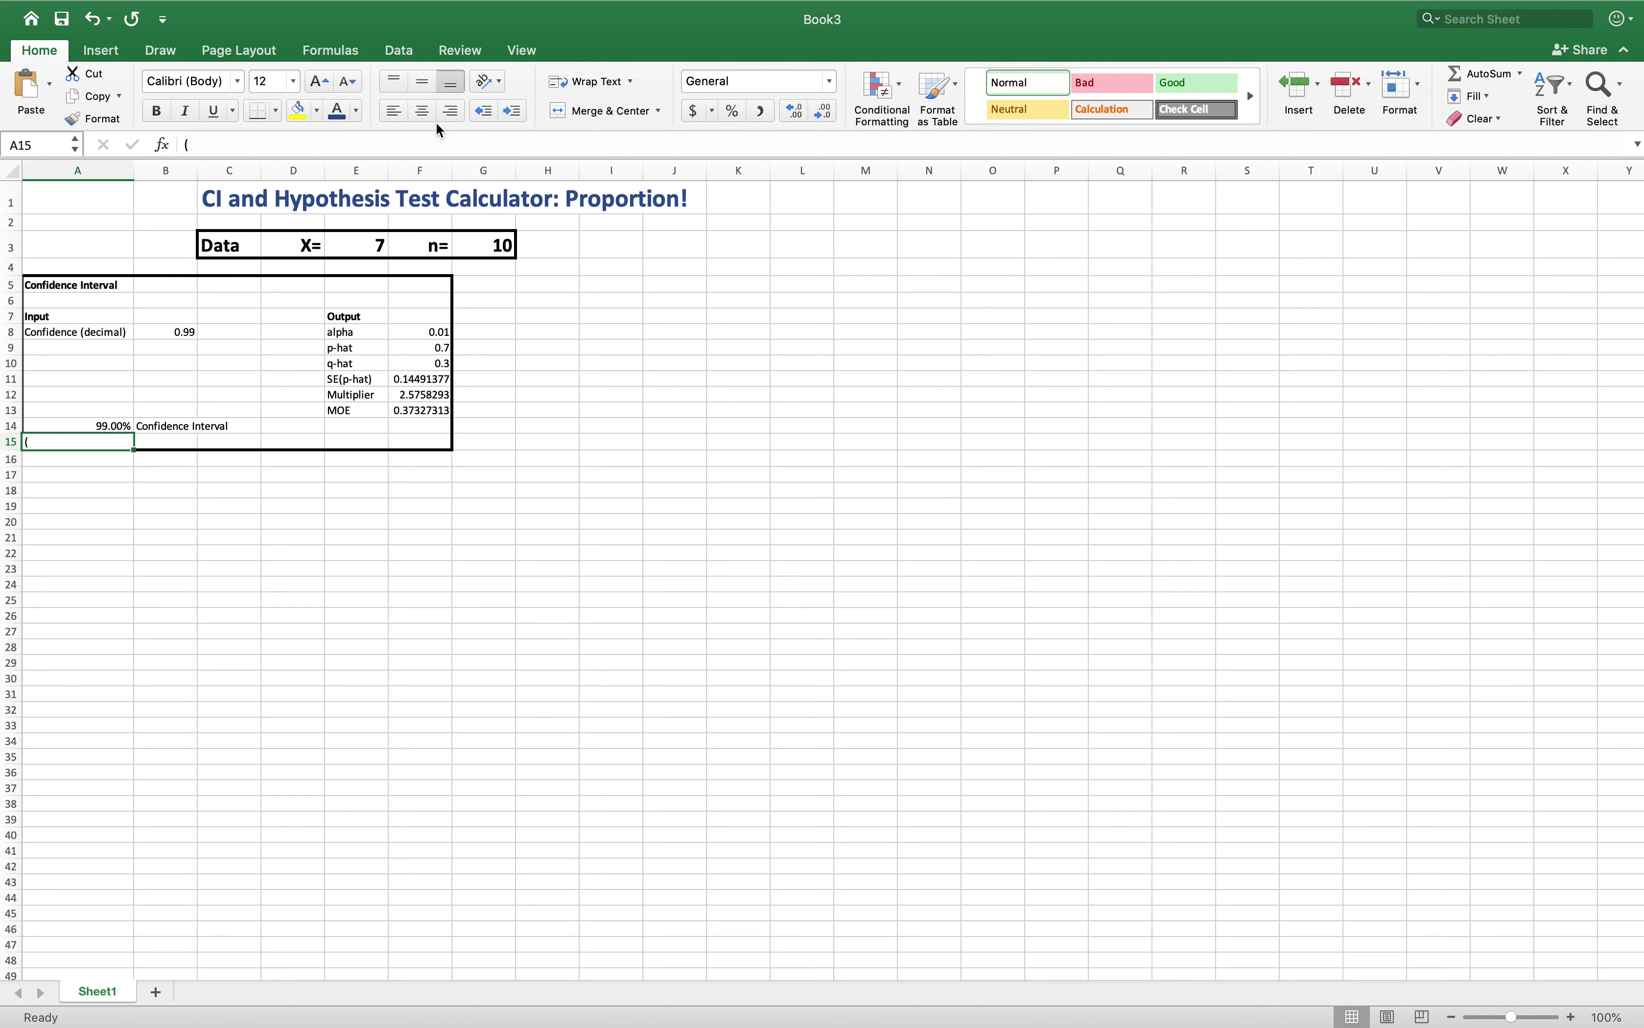
{"action": "left_click", "coordinate": [451, 111]}
- Enter a closing parenthesis in D15 to end the interval row
{"action": "left_click", "coordinate": [282, 444]}
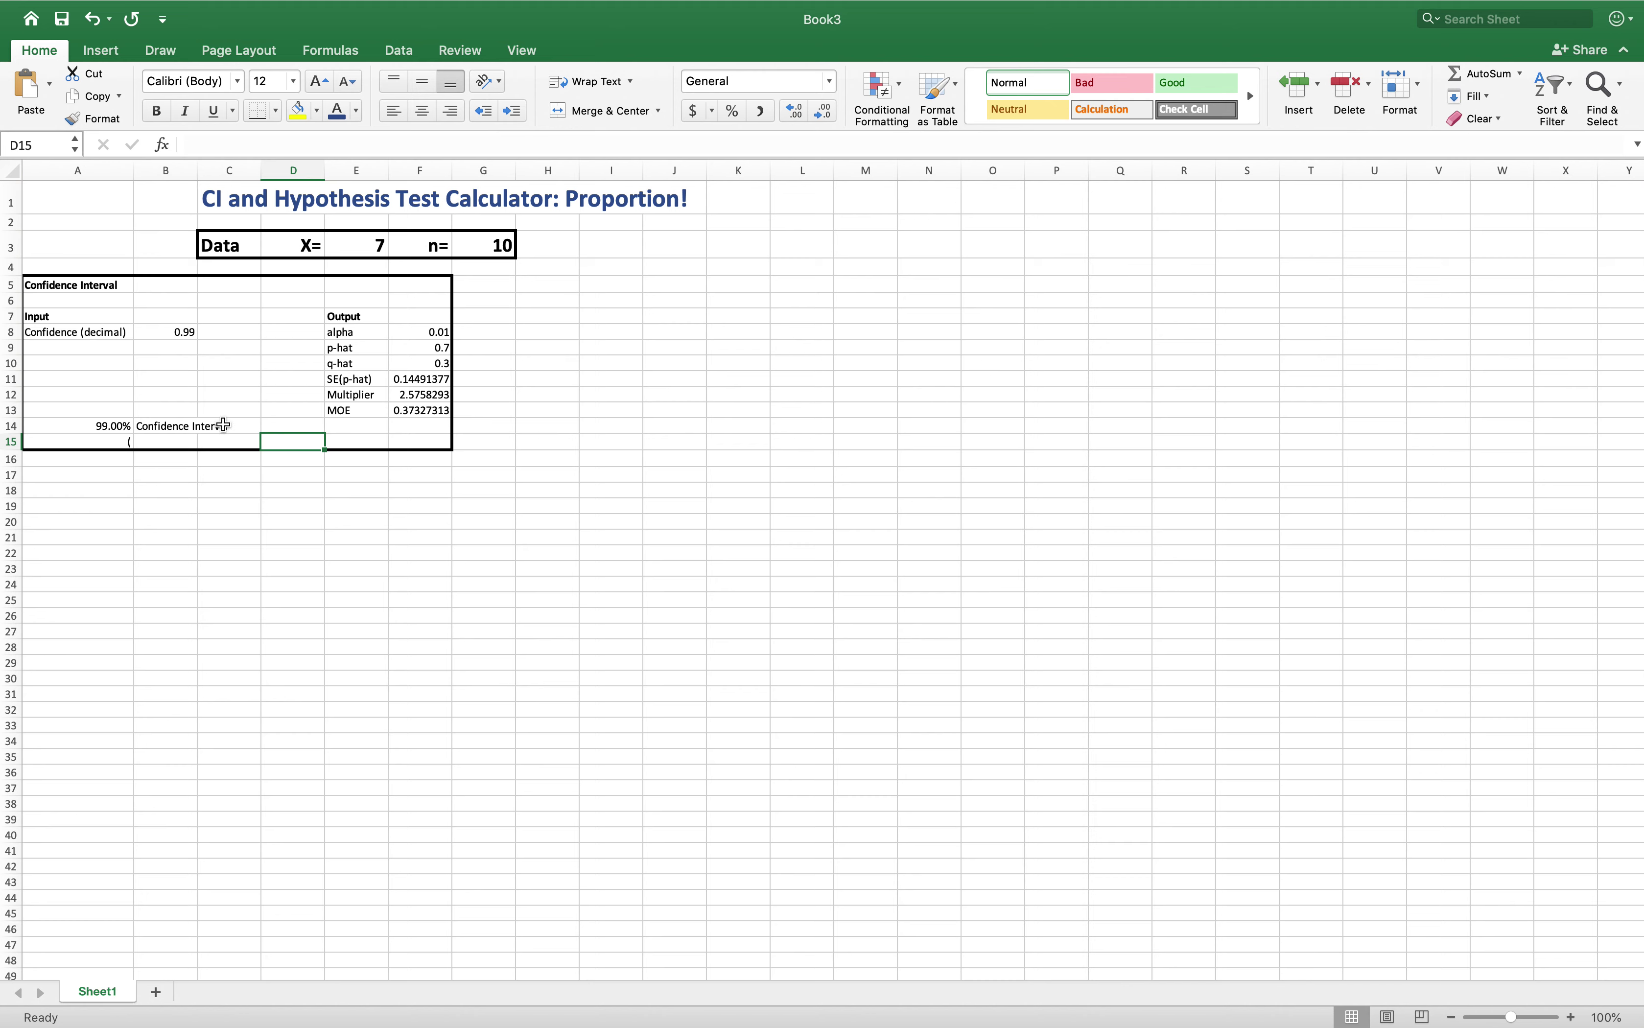
{"action": "type", "text": ")"}
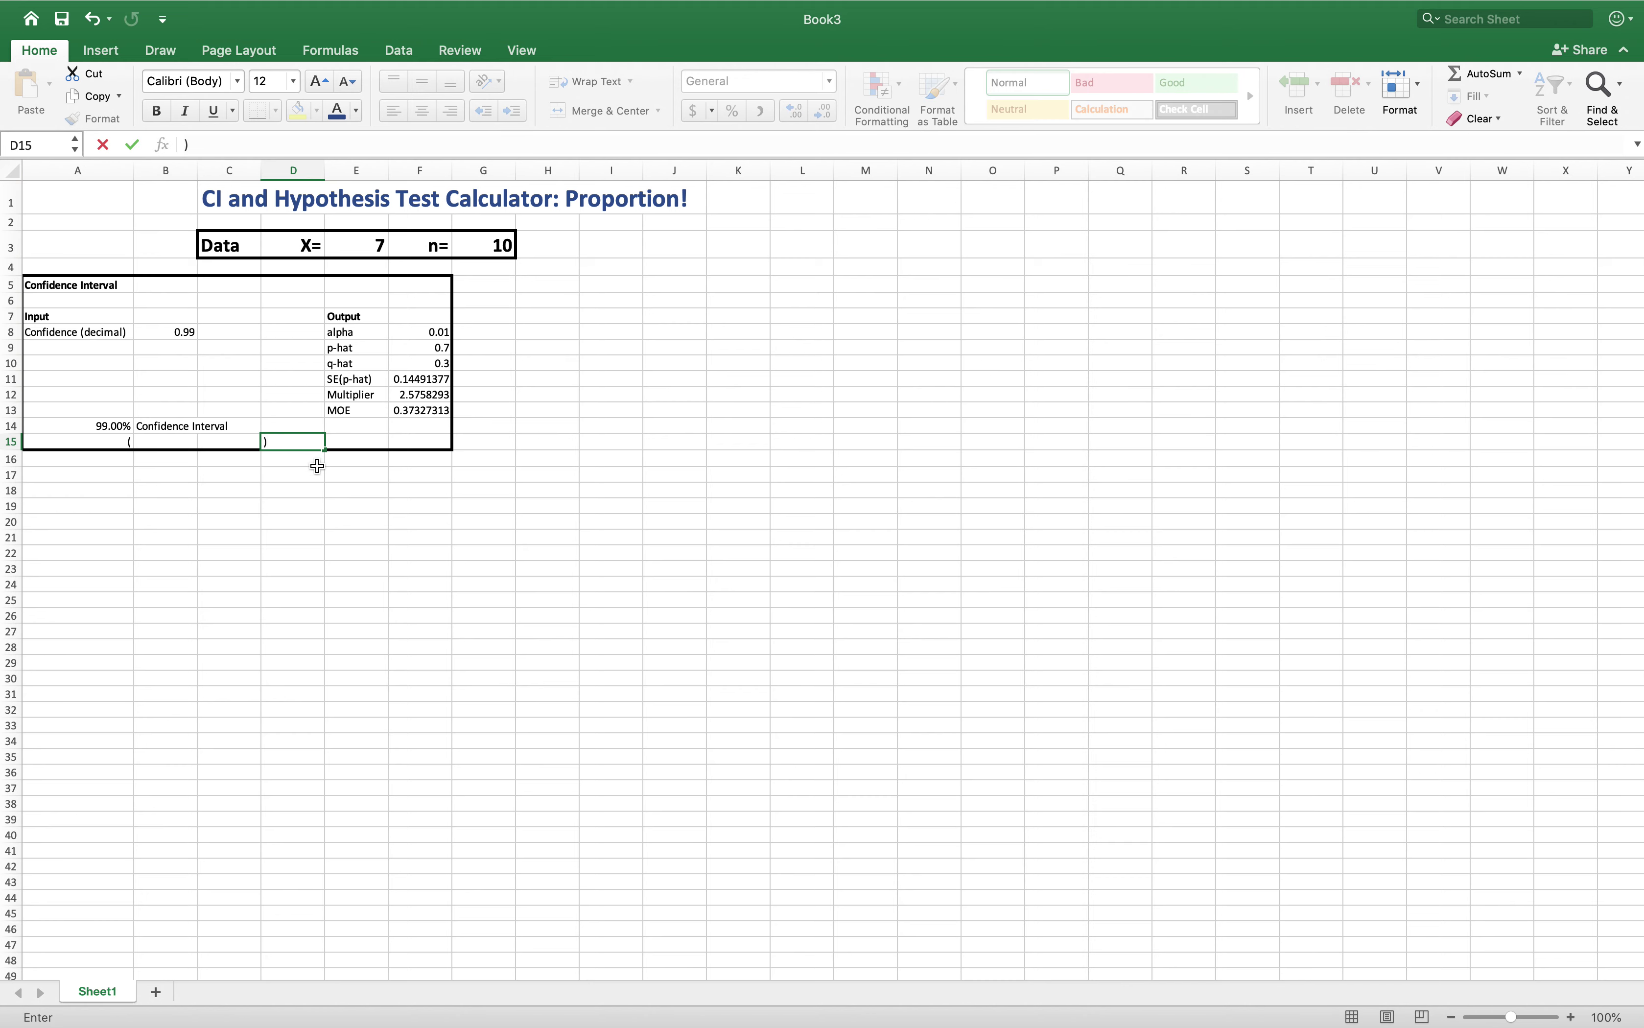
{"action": "left_click", "coordinate": [317, 469]}
- Calculate the interval's lower bound in B15 as p-hat minus the margin of error, using =F9-F13
{"action": "left_click", "coordinate": [179, 439]}
{"action": "left_click", "coordinate": [217, 439]}
{"action": "left_click", "coordinate": [150, 439]}
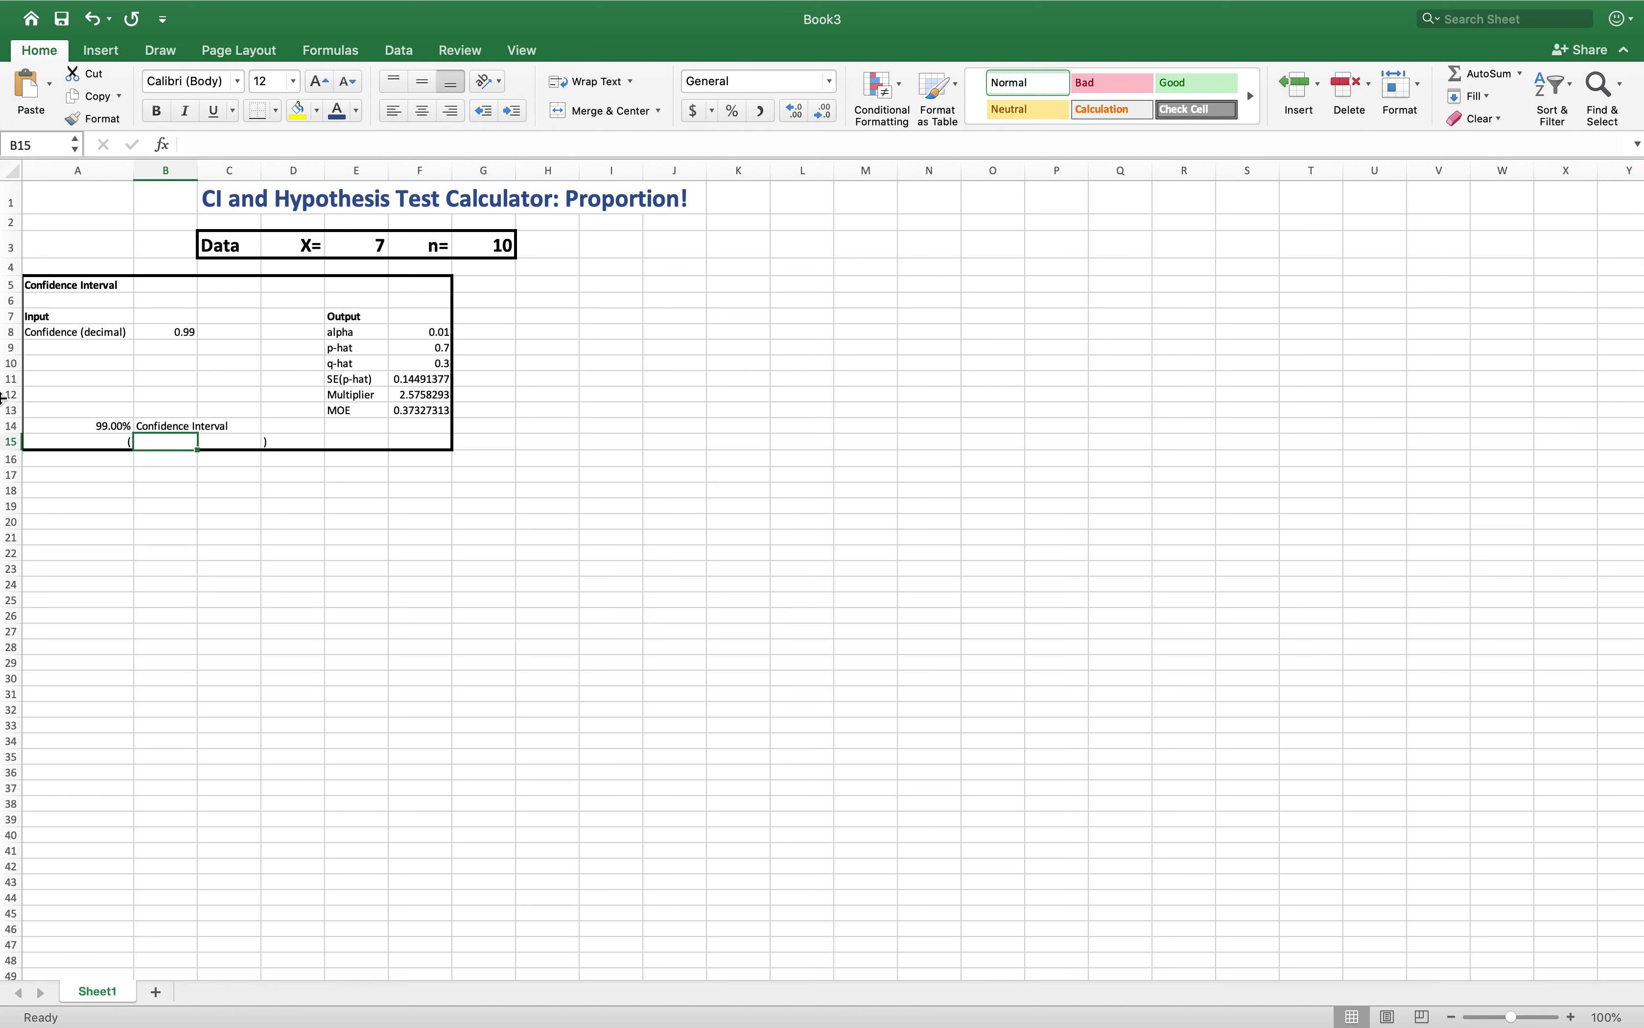
{"action": "type", "text": "="}
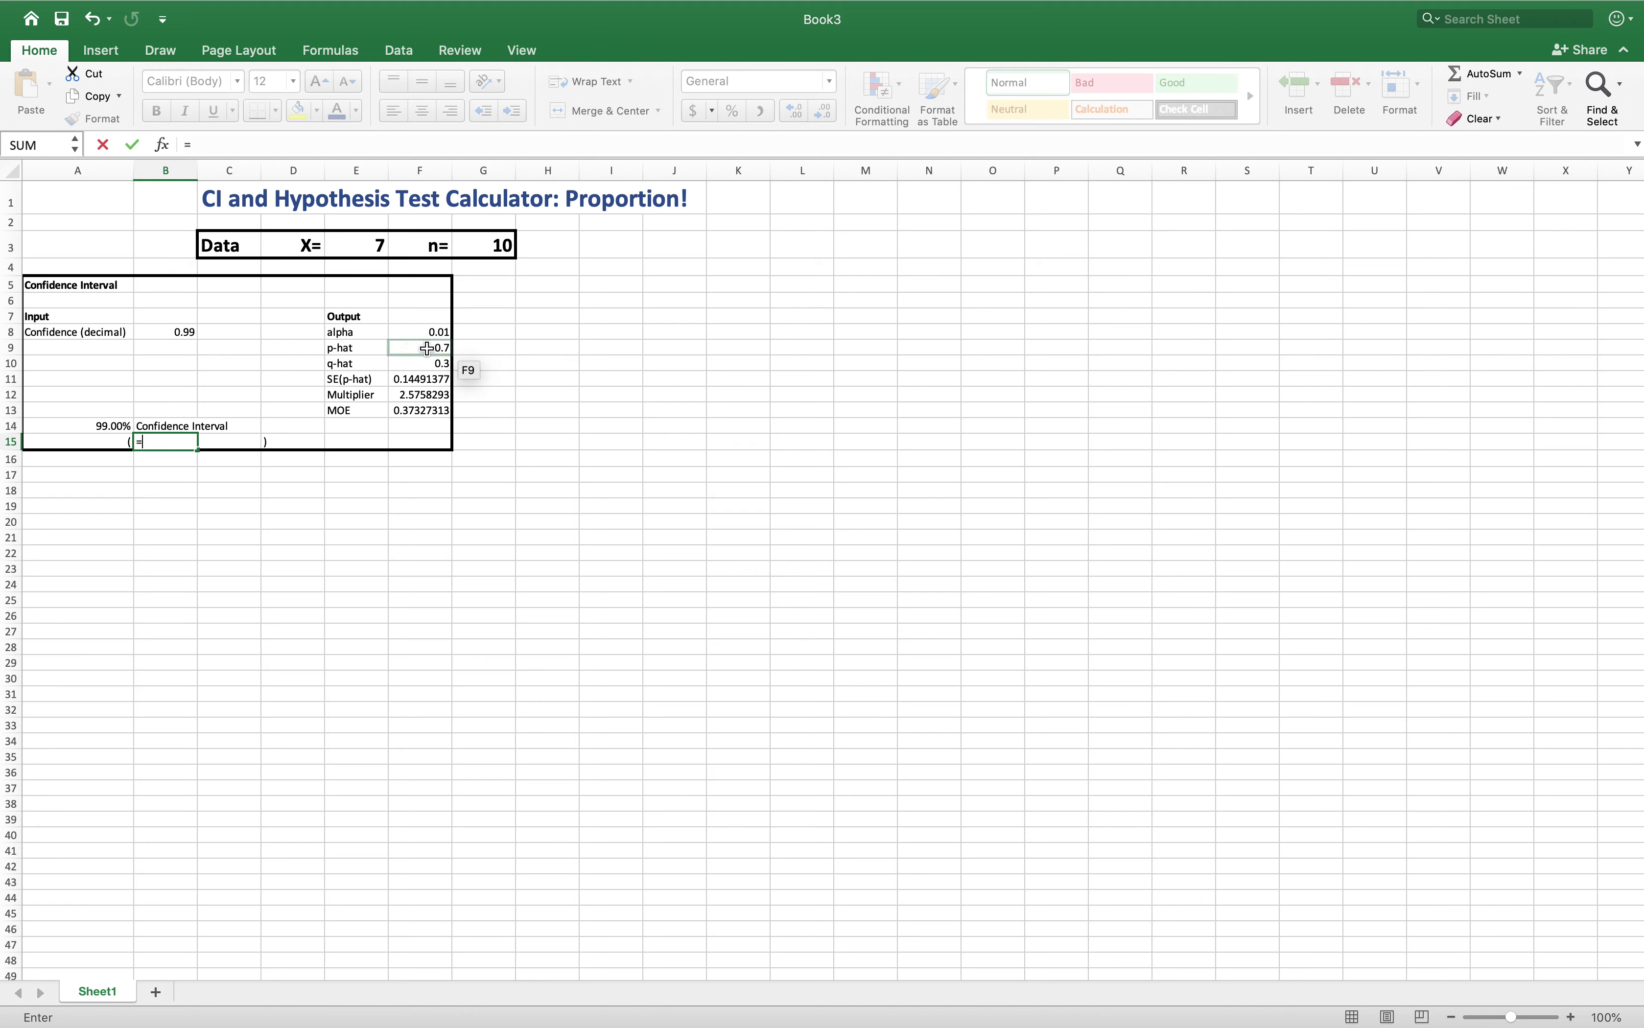
{"action": "left_click", "coordinate": [427, 349]}
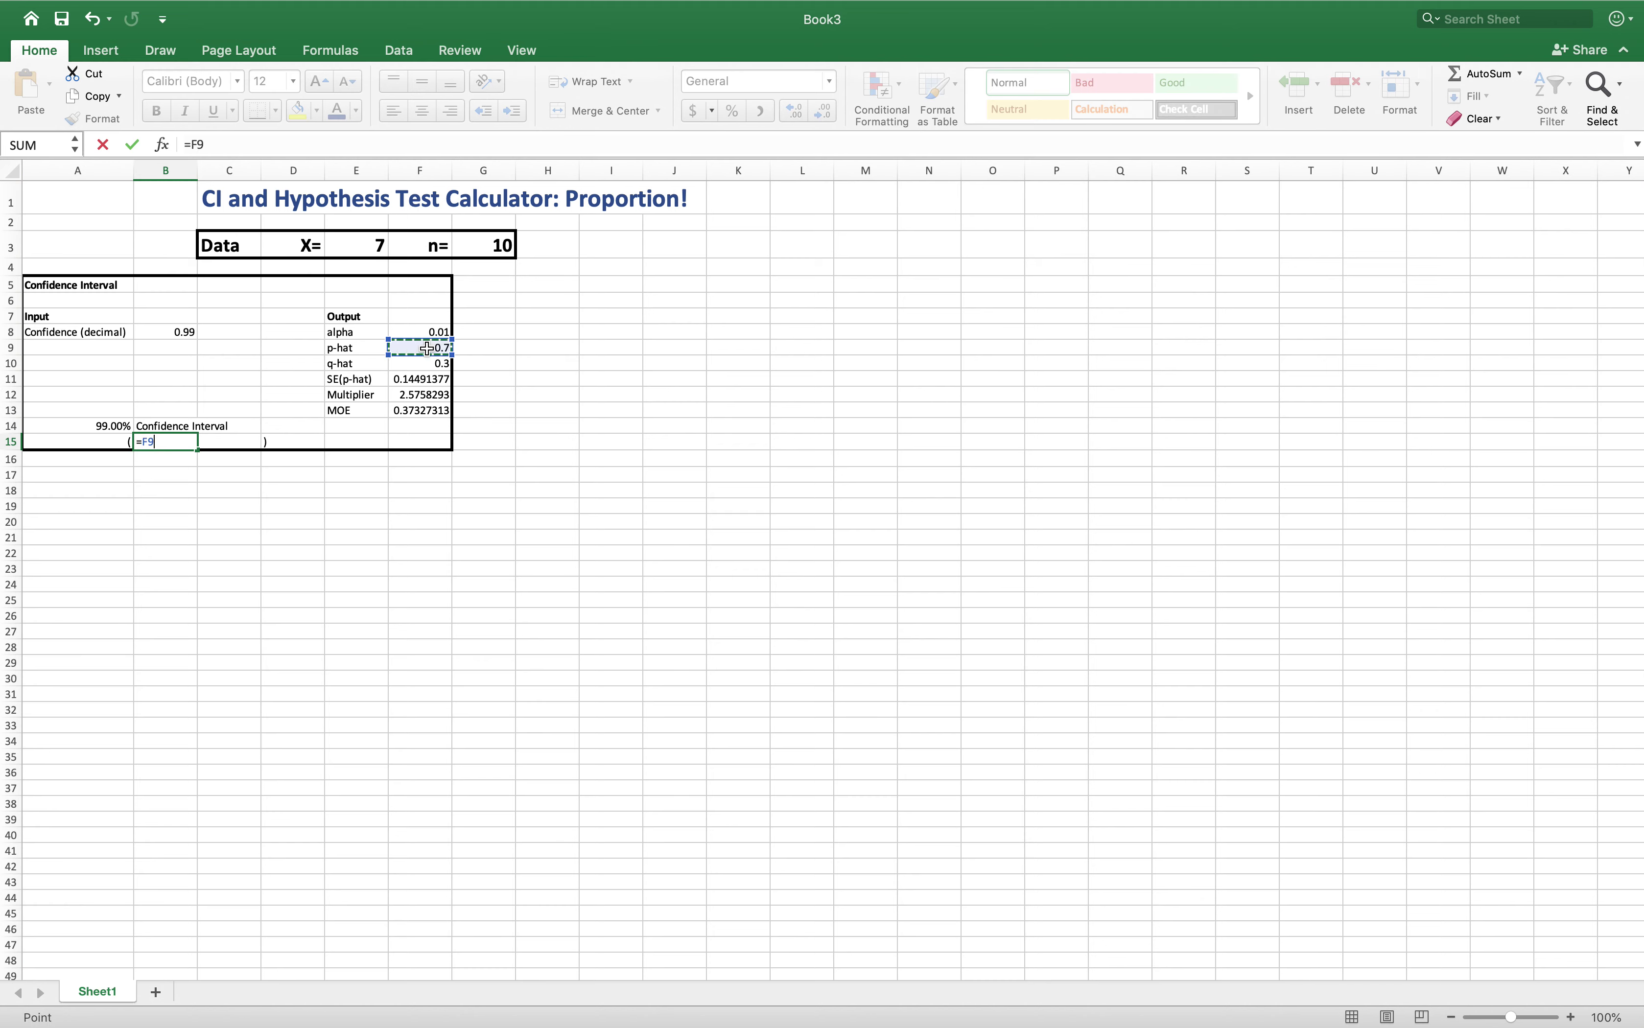
{"action": "type", "text": "-"}
{"action": "left_click", "coordinate": [431, 412]}
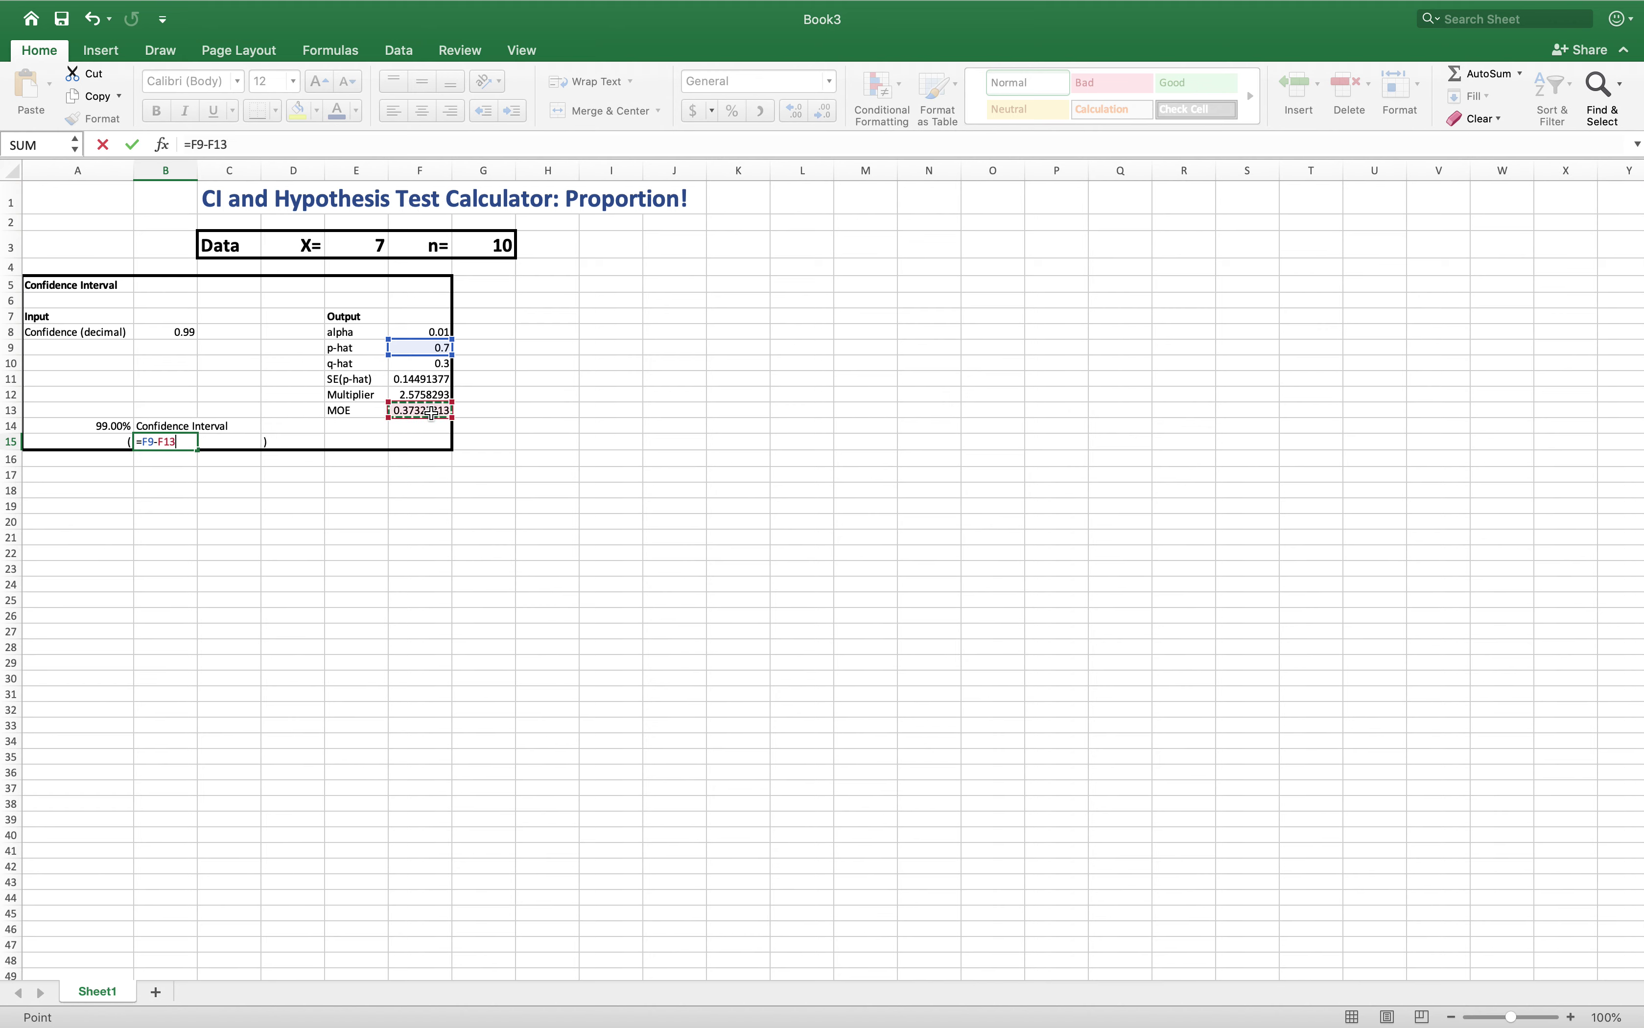
{"action": "key", "text": "Return"}
- Calculate the interval's upper bound in C15 as p-hat plus the margin of error, using =F9+F13
{"action": "left_click", "coordinate": [233, 445]}
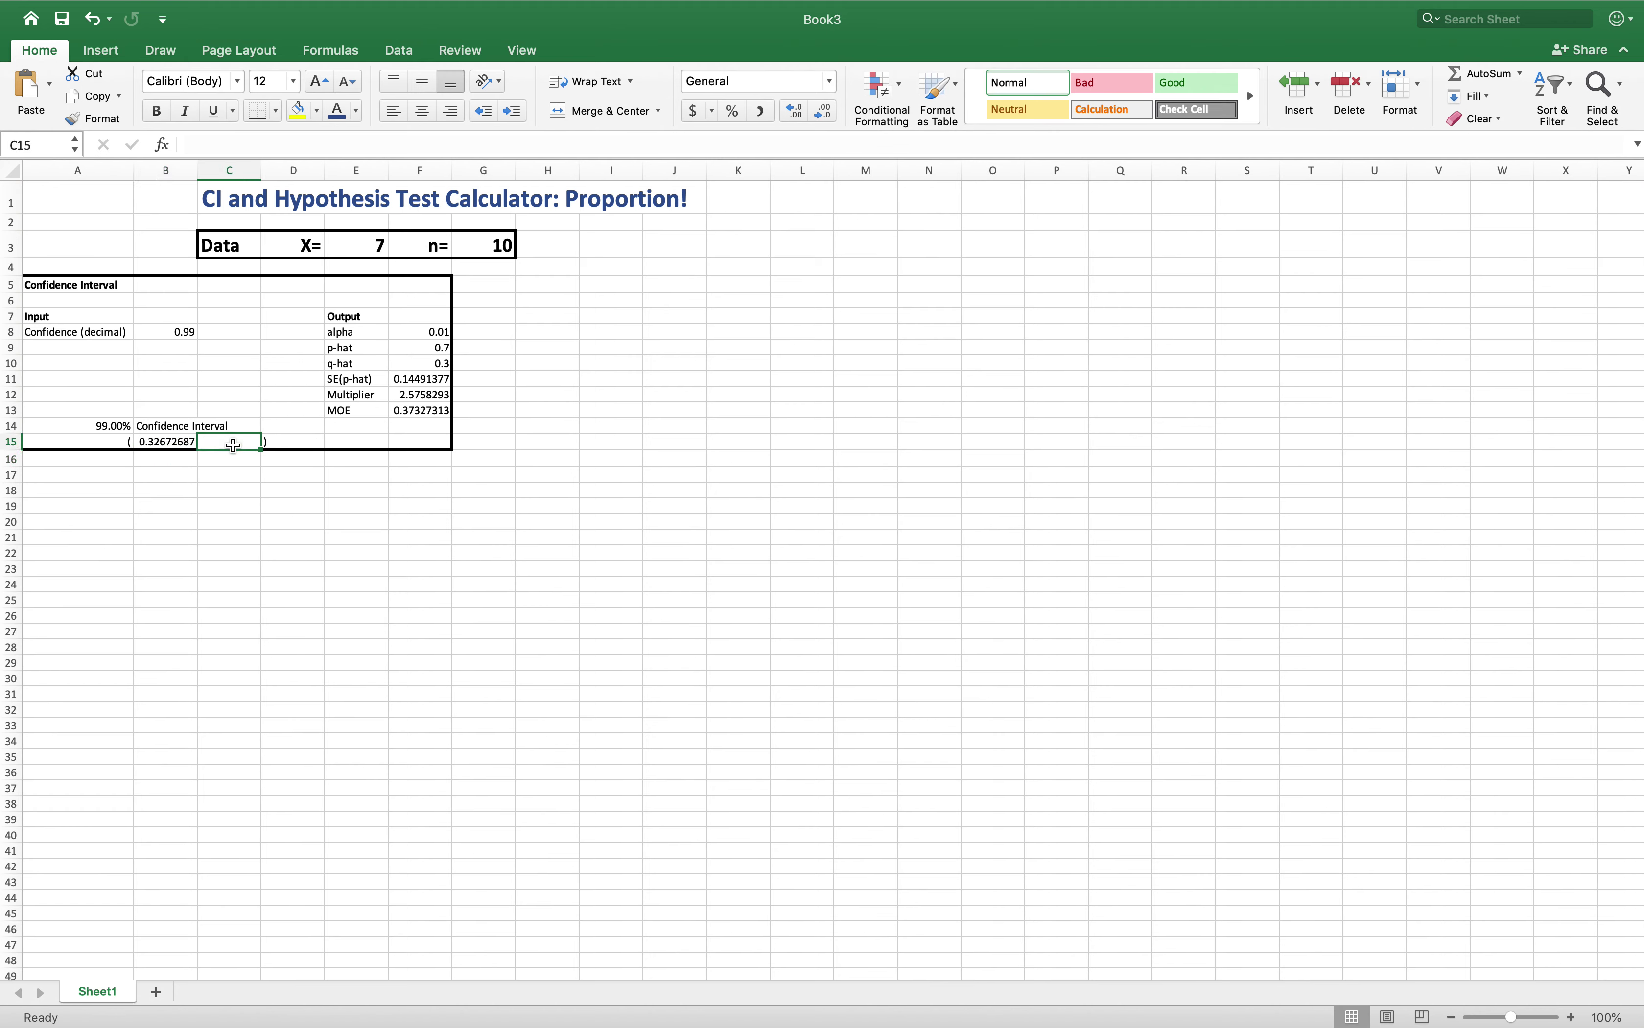
{"action": "type", "text": "="}
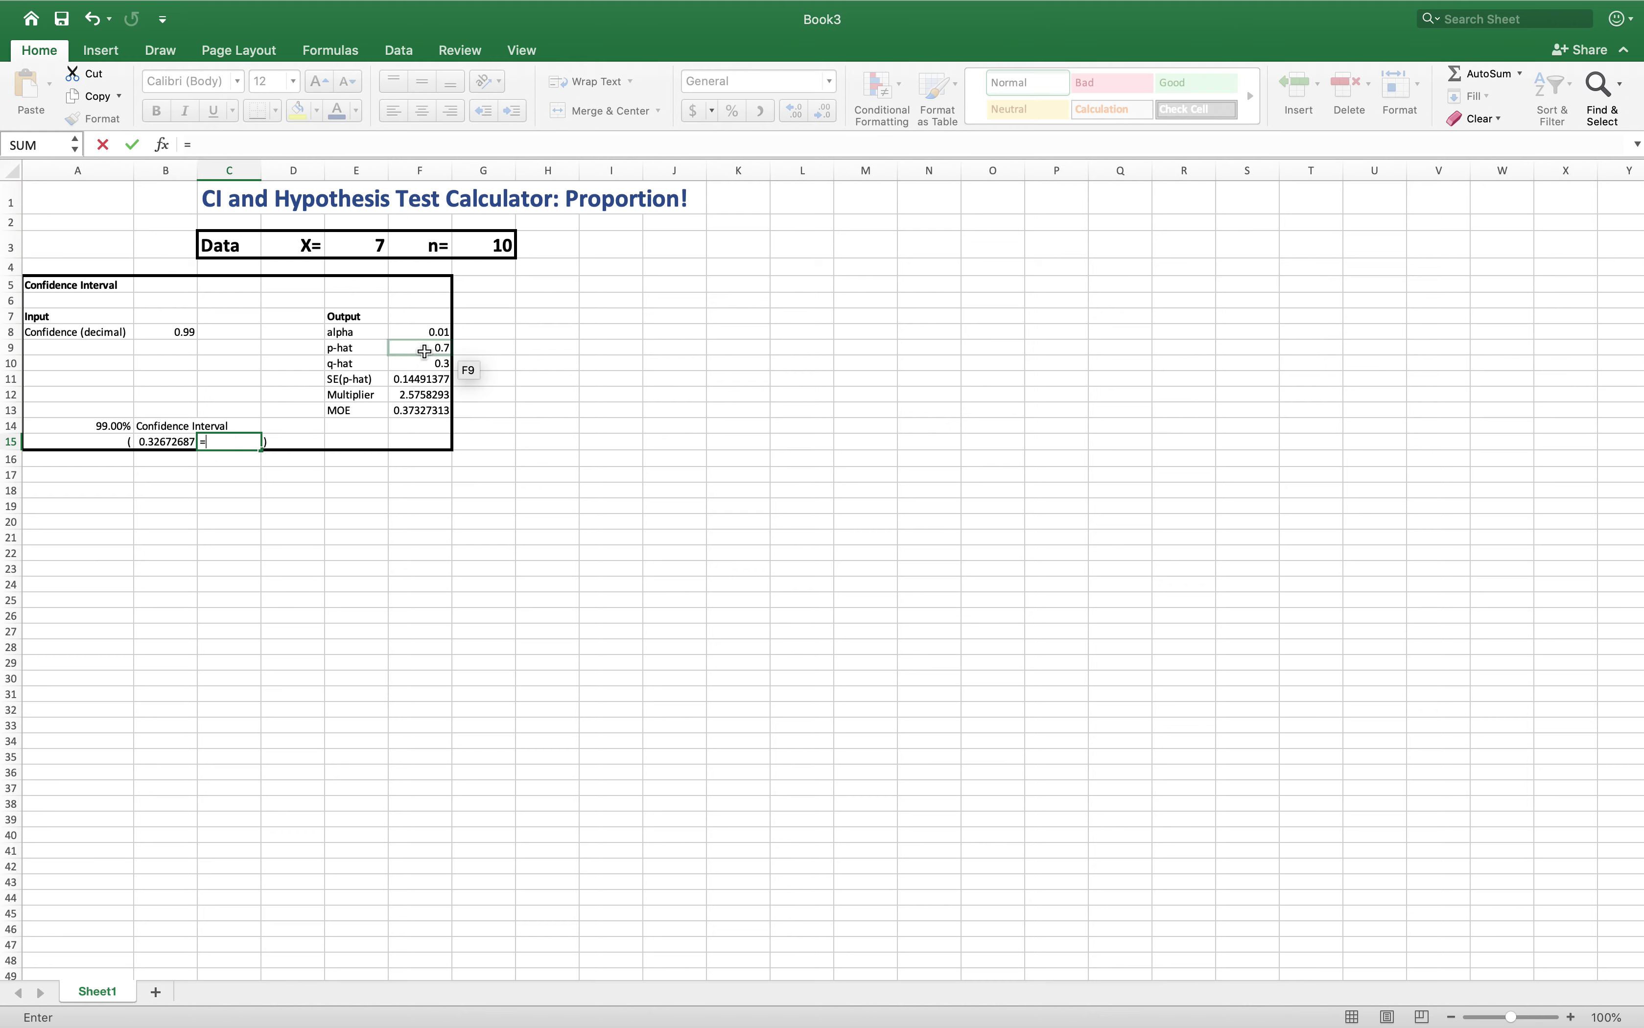
{"action": "left_click", "coordinate": [424, 351]}
{"action": "type", "text": "+"}
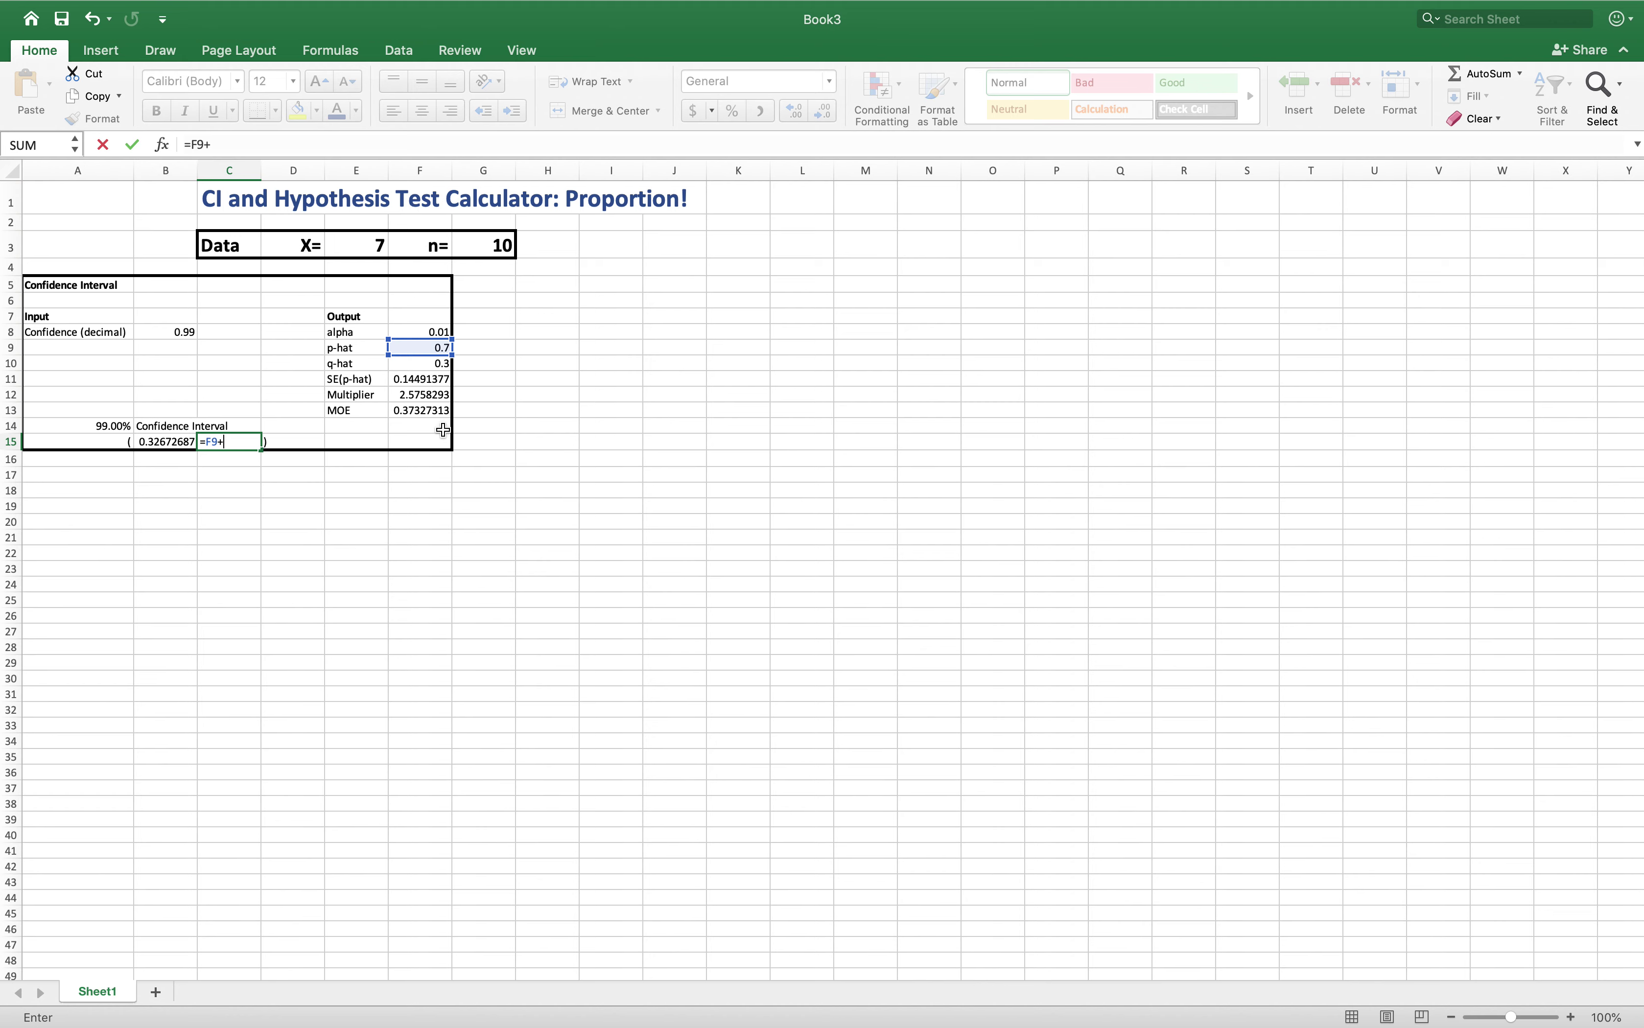
{"action": "left_click", "coordinate": [417, 411]}
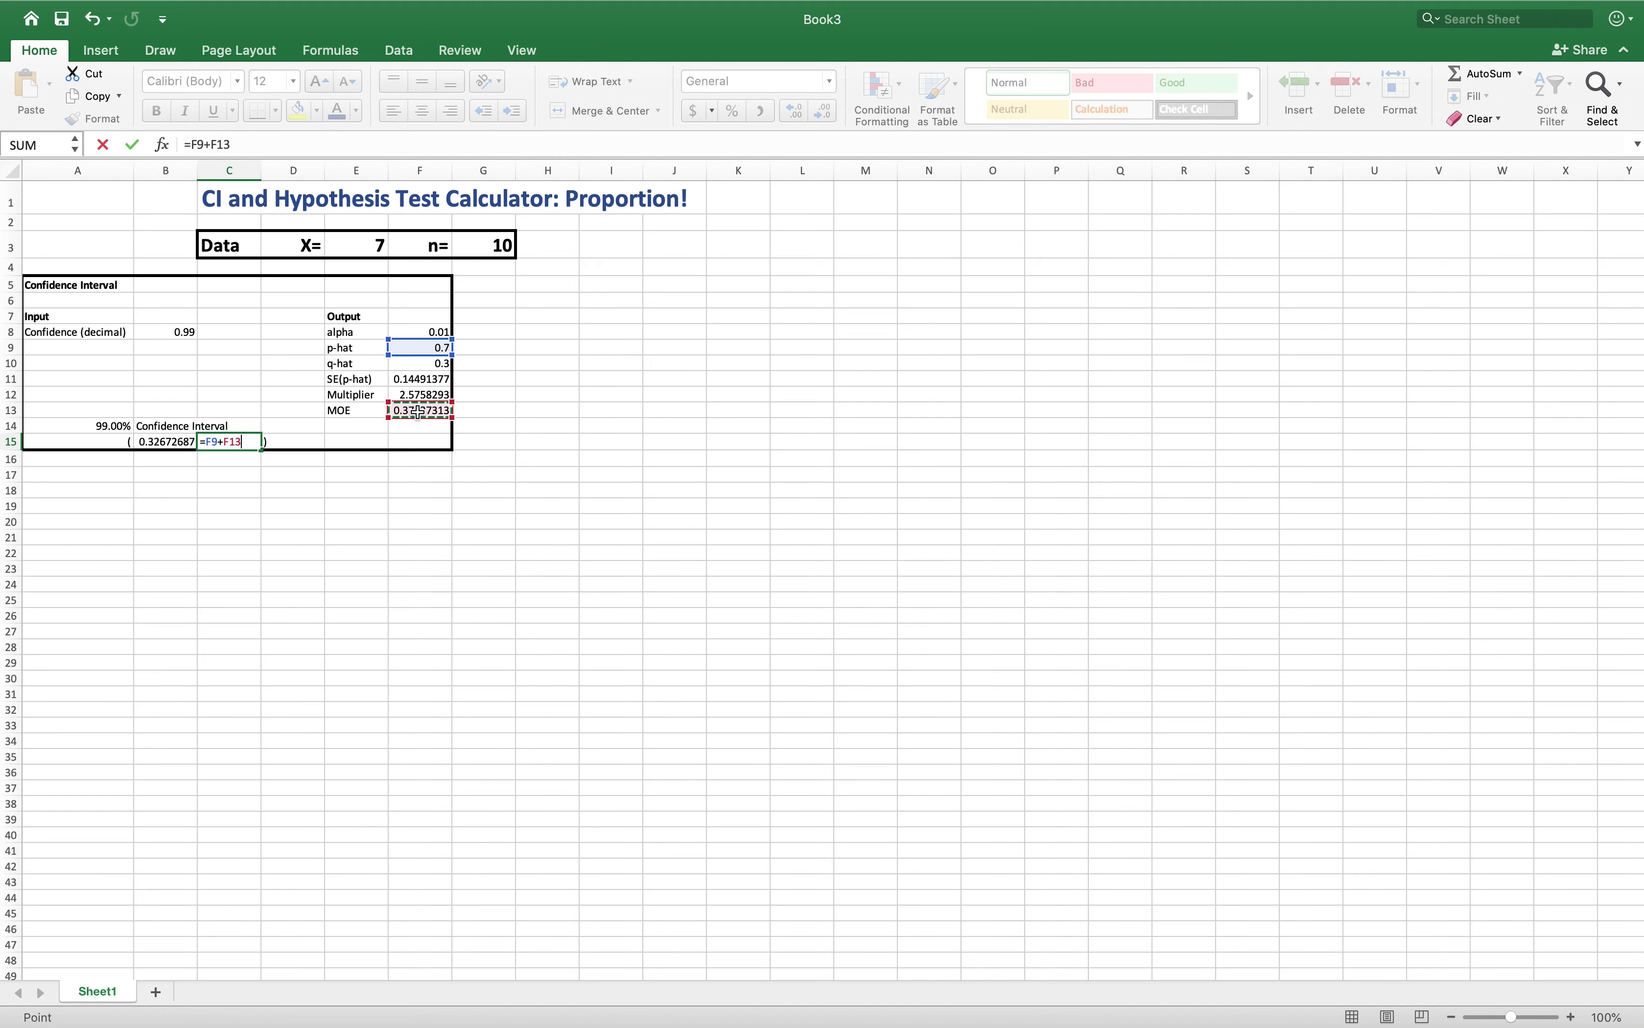
{"action": "left_click", "coordinate": [352, 468]}
{"action": "left_click", "coordinate": [425, 409]}
{"action": "key", "text": "Return"}
{"action": "left_click", "coordinate": [316, 477]}
- Review the interval bounds in B15 and C15 against the X and n data values
{"action": "left_click", "coordinate": [167, 444]}
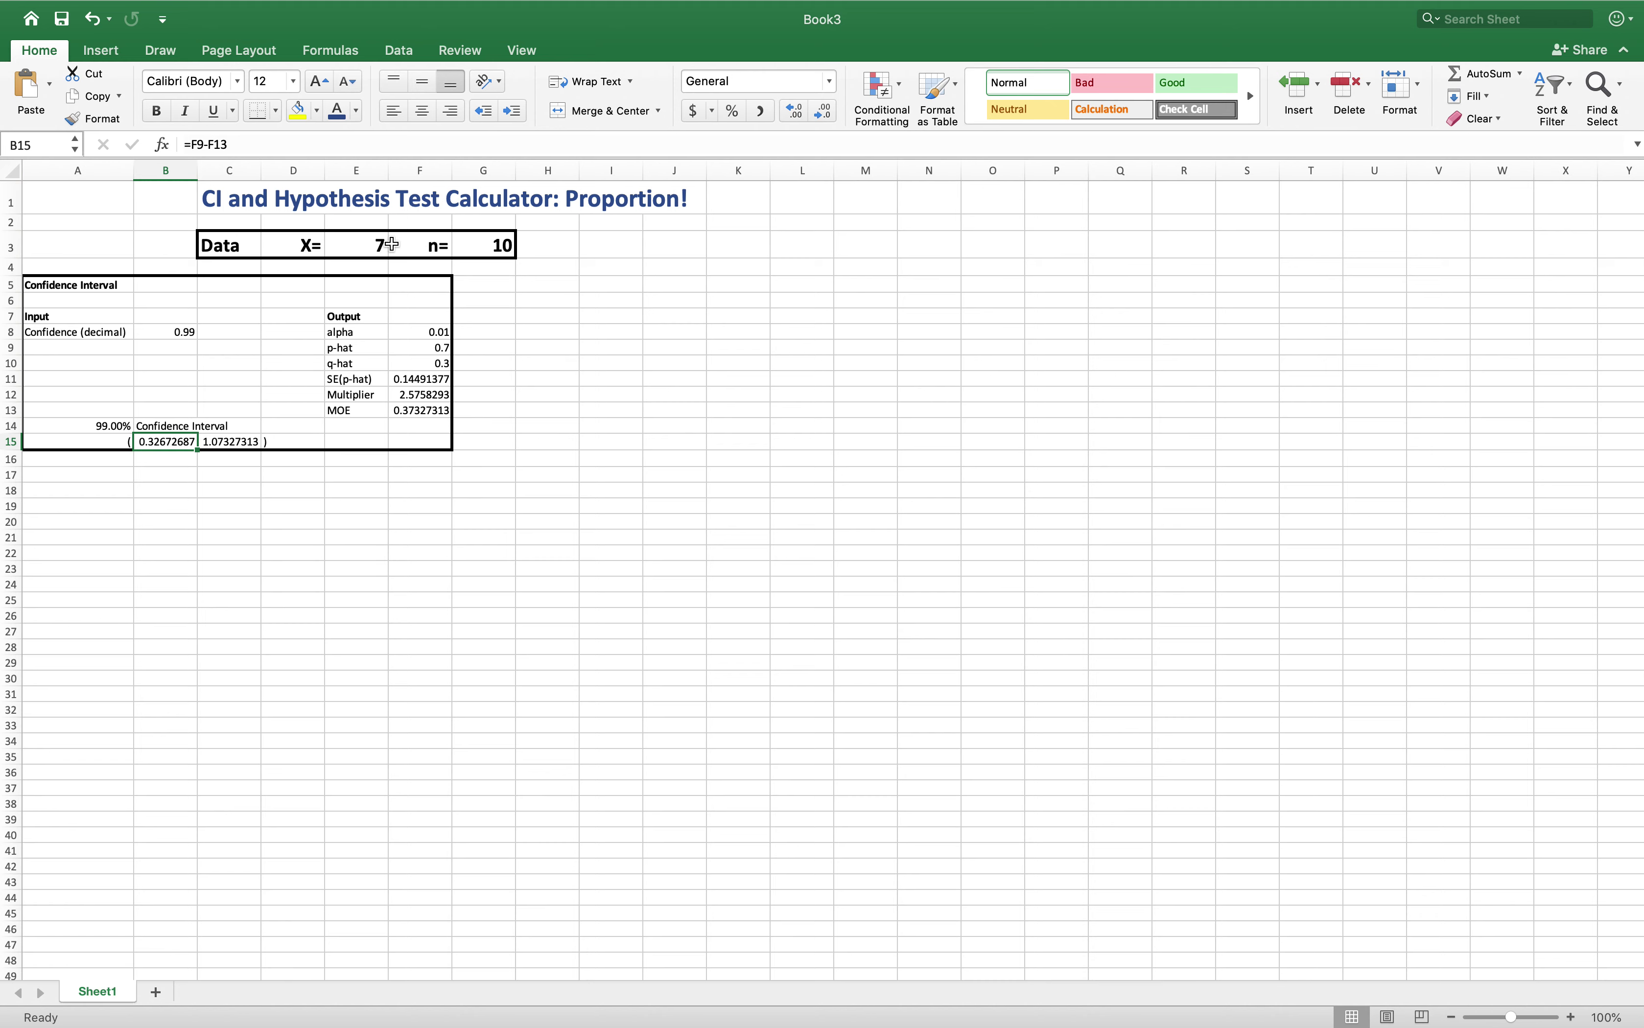
{"action": "left_click", "coordinate": [356, 246]}
{"action": "left_click", "coordinate": [494, 245]}
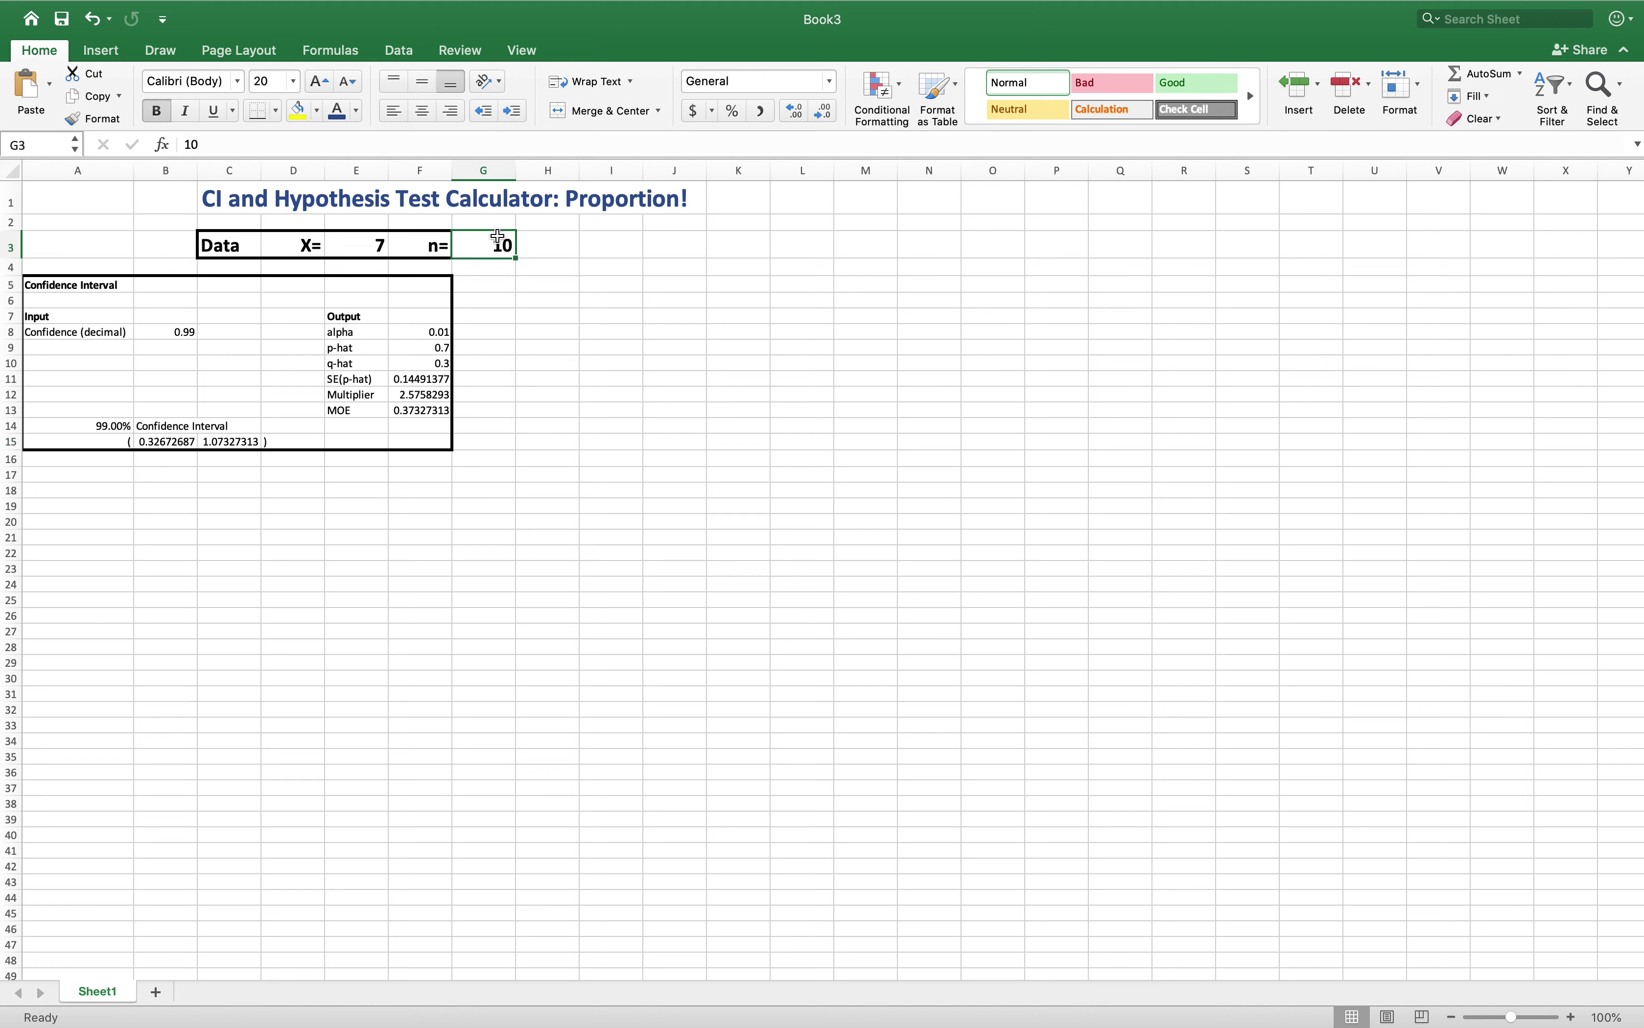
{"action": "left_click", "coordinate": [164, 456]}
{"action": "left_click", "coordinate": [160, 443]}
{"action": "left_click", "coordinate": [232, 443]}
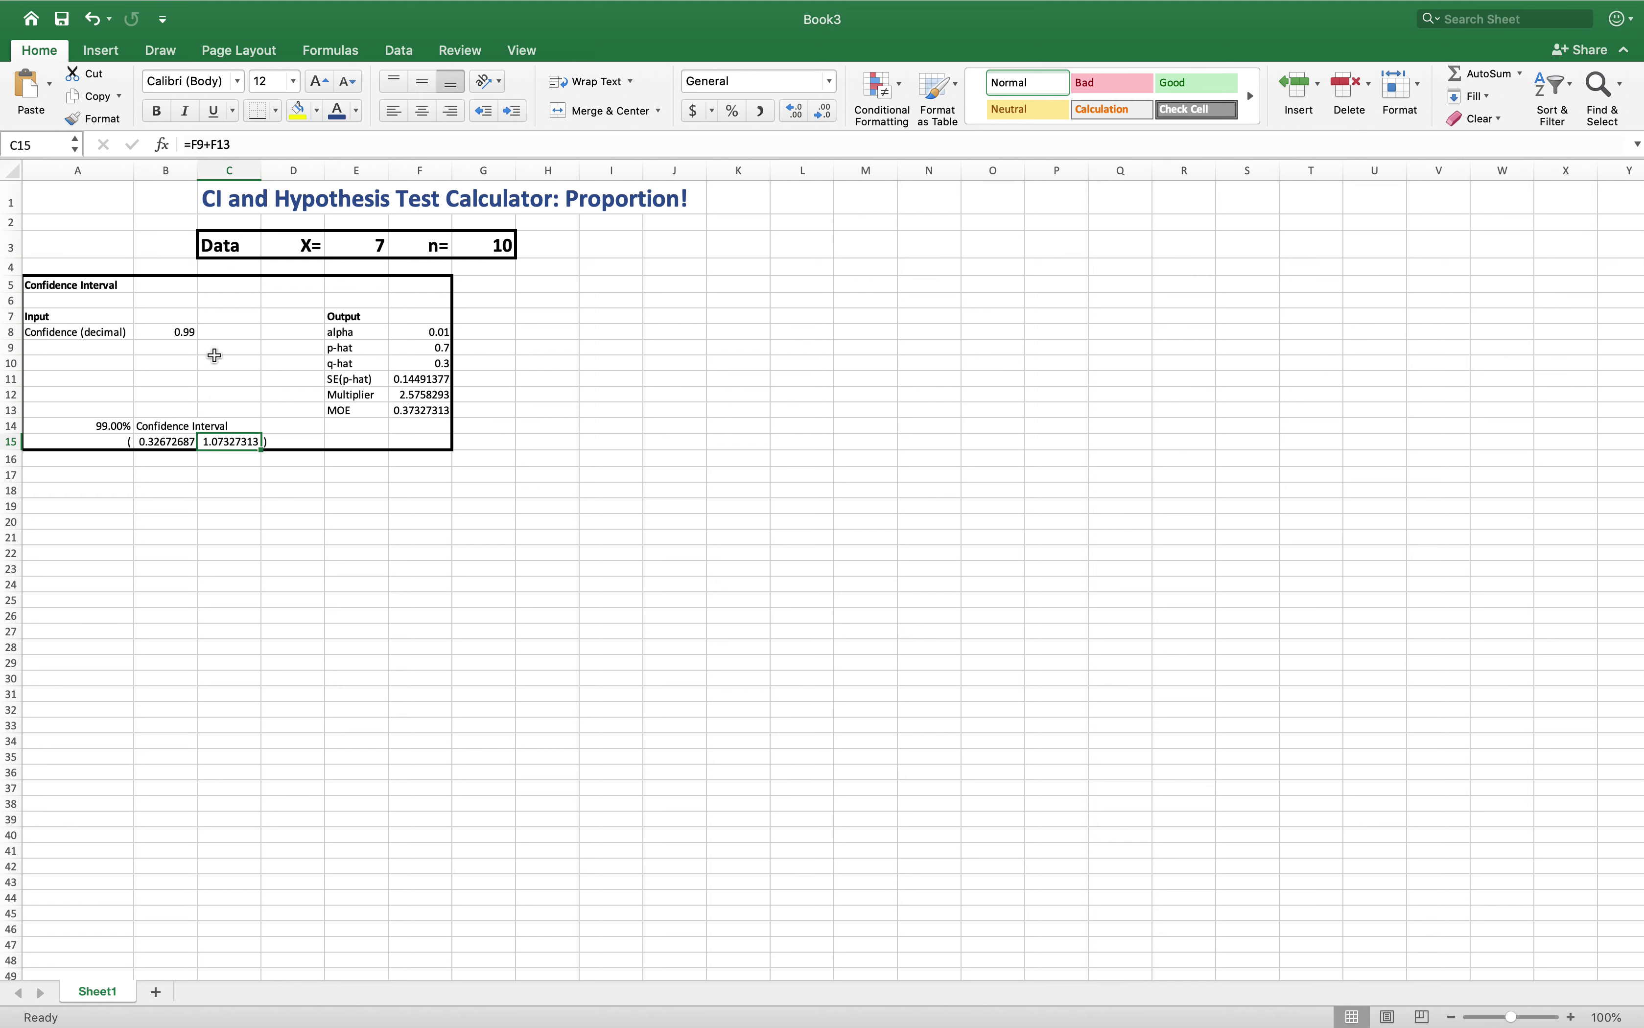
- Set the confidence level in B8 to 0.95
{"action": "left_click", "coordinate": [180, 333]}
{"action": "type", "text": "0.95"}
{"action": "key", "text": "Return"}
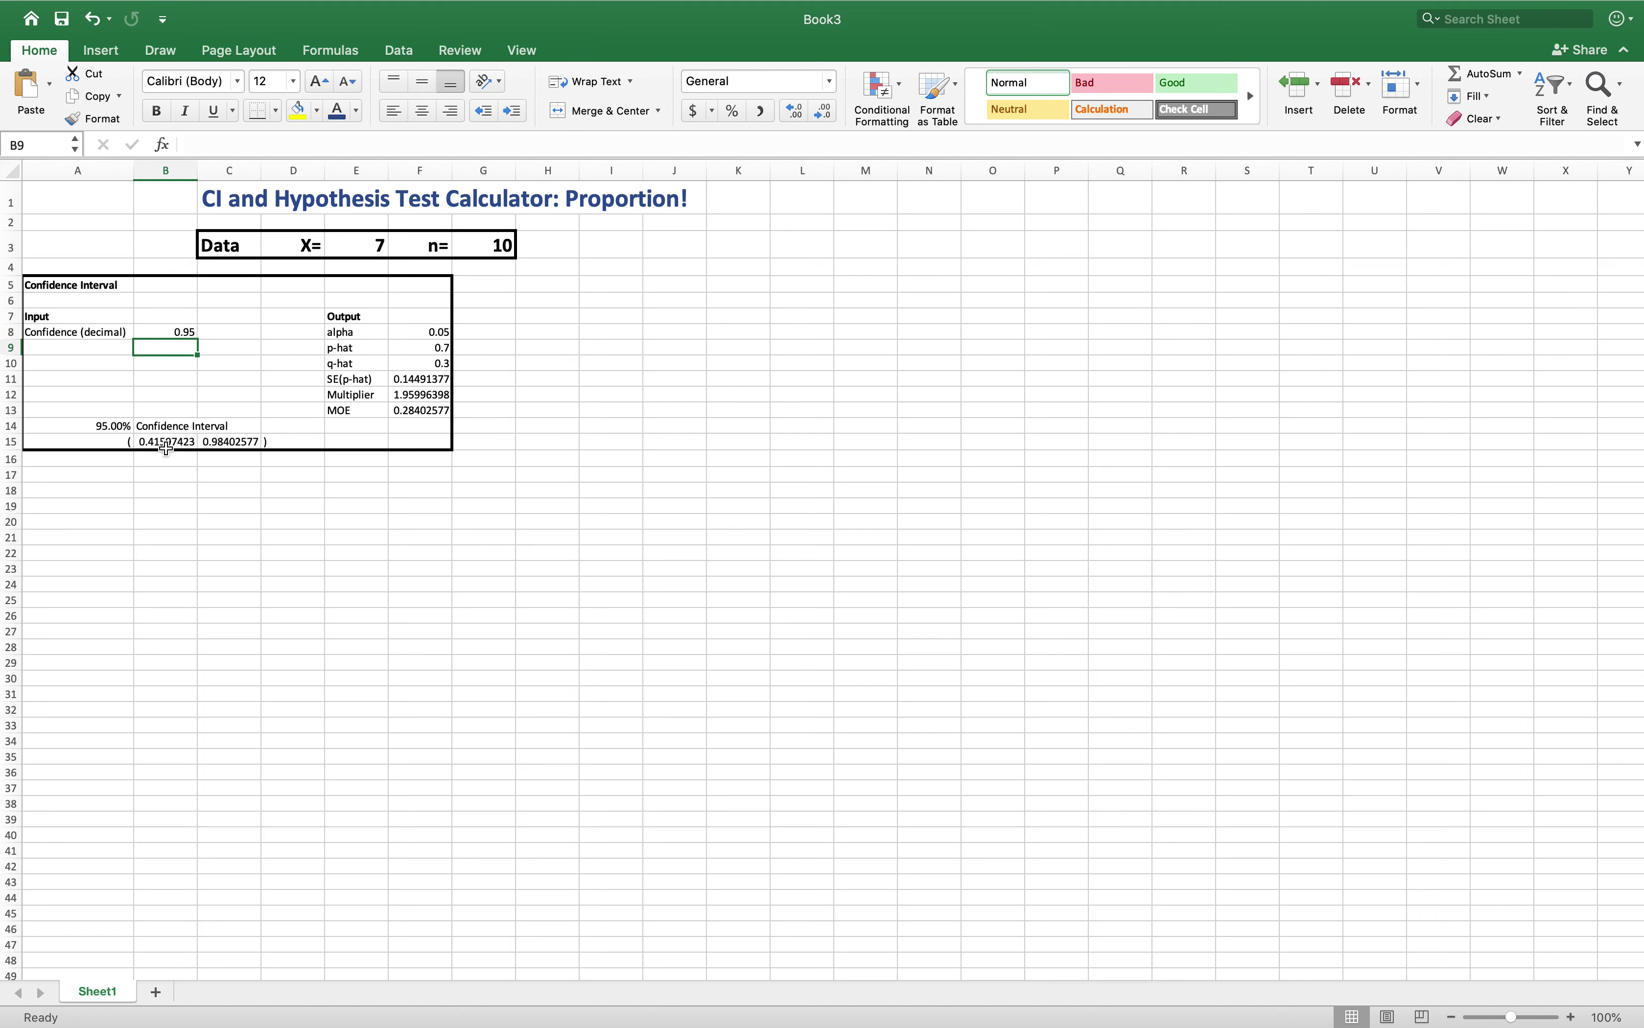
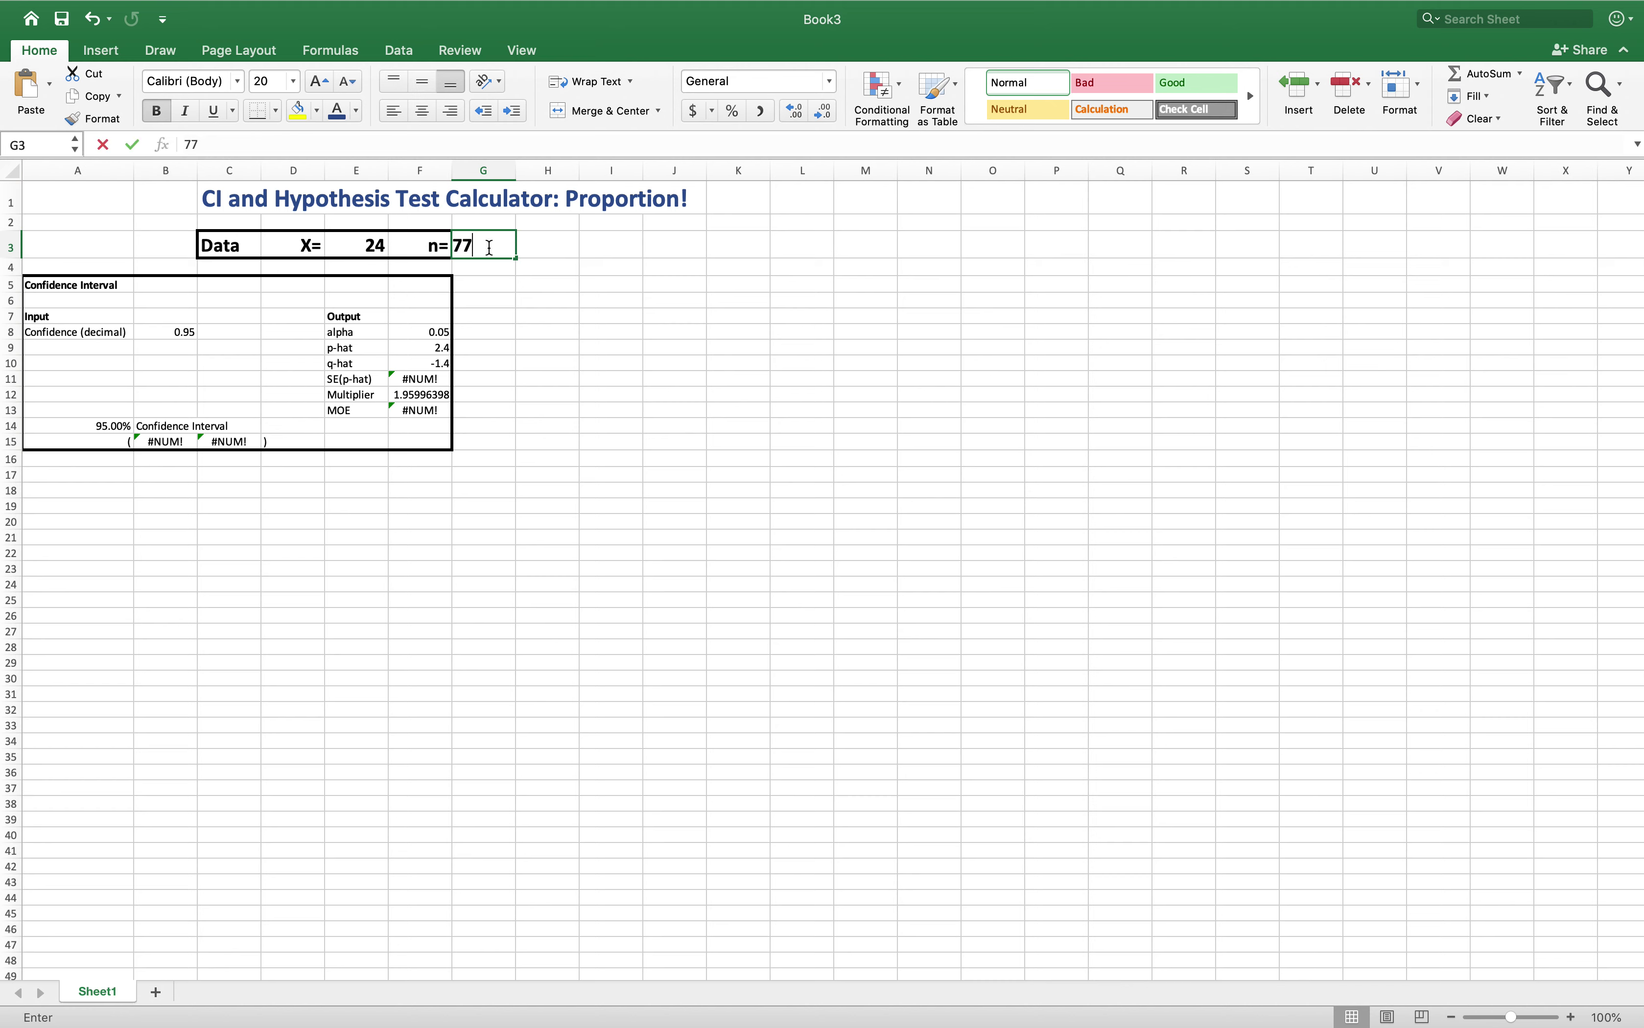
- Set the sample size n in G3 to 77
{"action": "key", "text": "Return"}
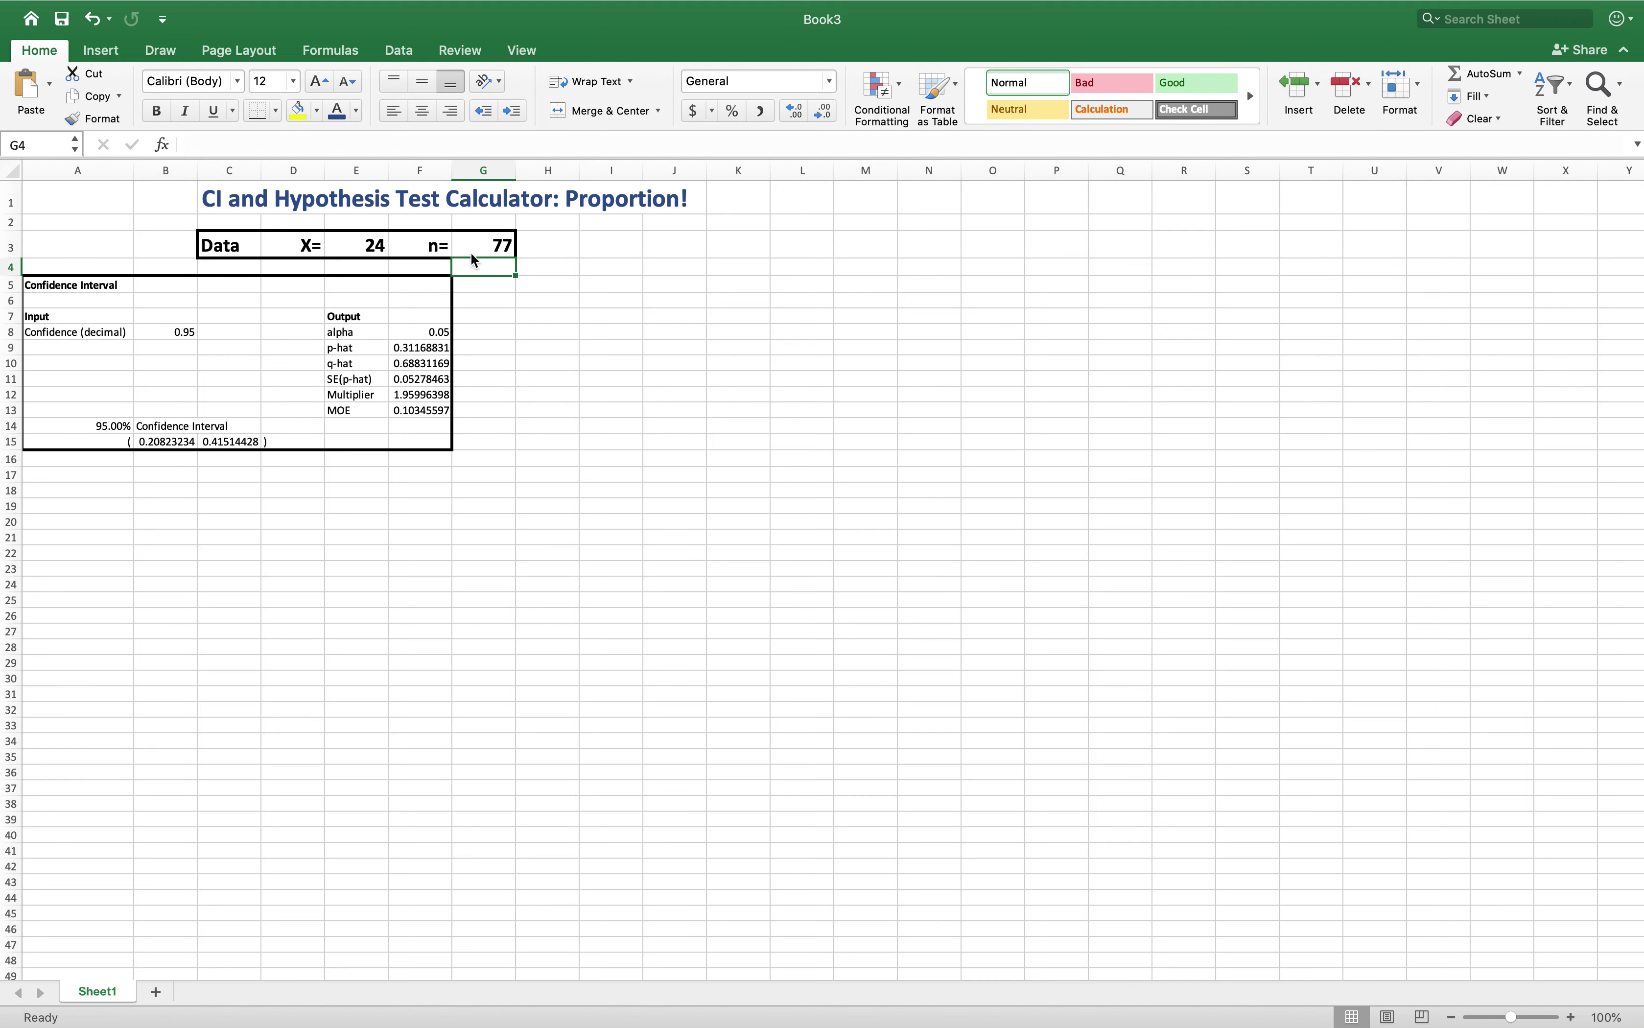
- Check the 95% interval bounds in row 15 against the worked solution on the Breakout Problem #1 slide
{"action": "left_click", "coordinate": [79, 331]}
{"action": "left_click", "coordinate": [185, 331]}
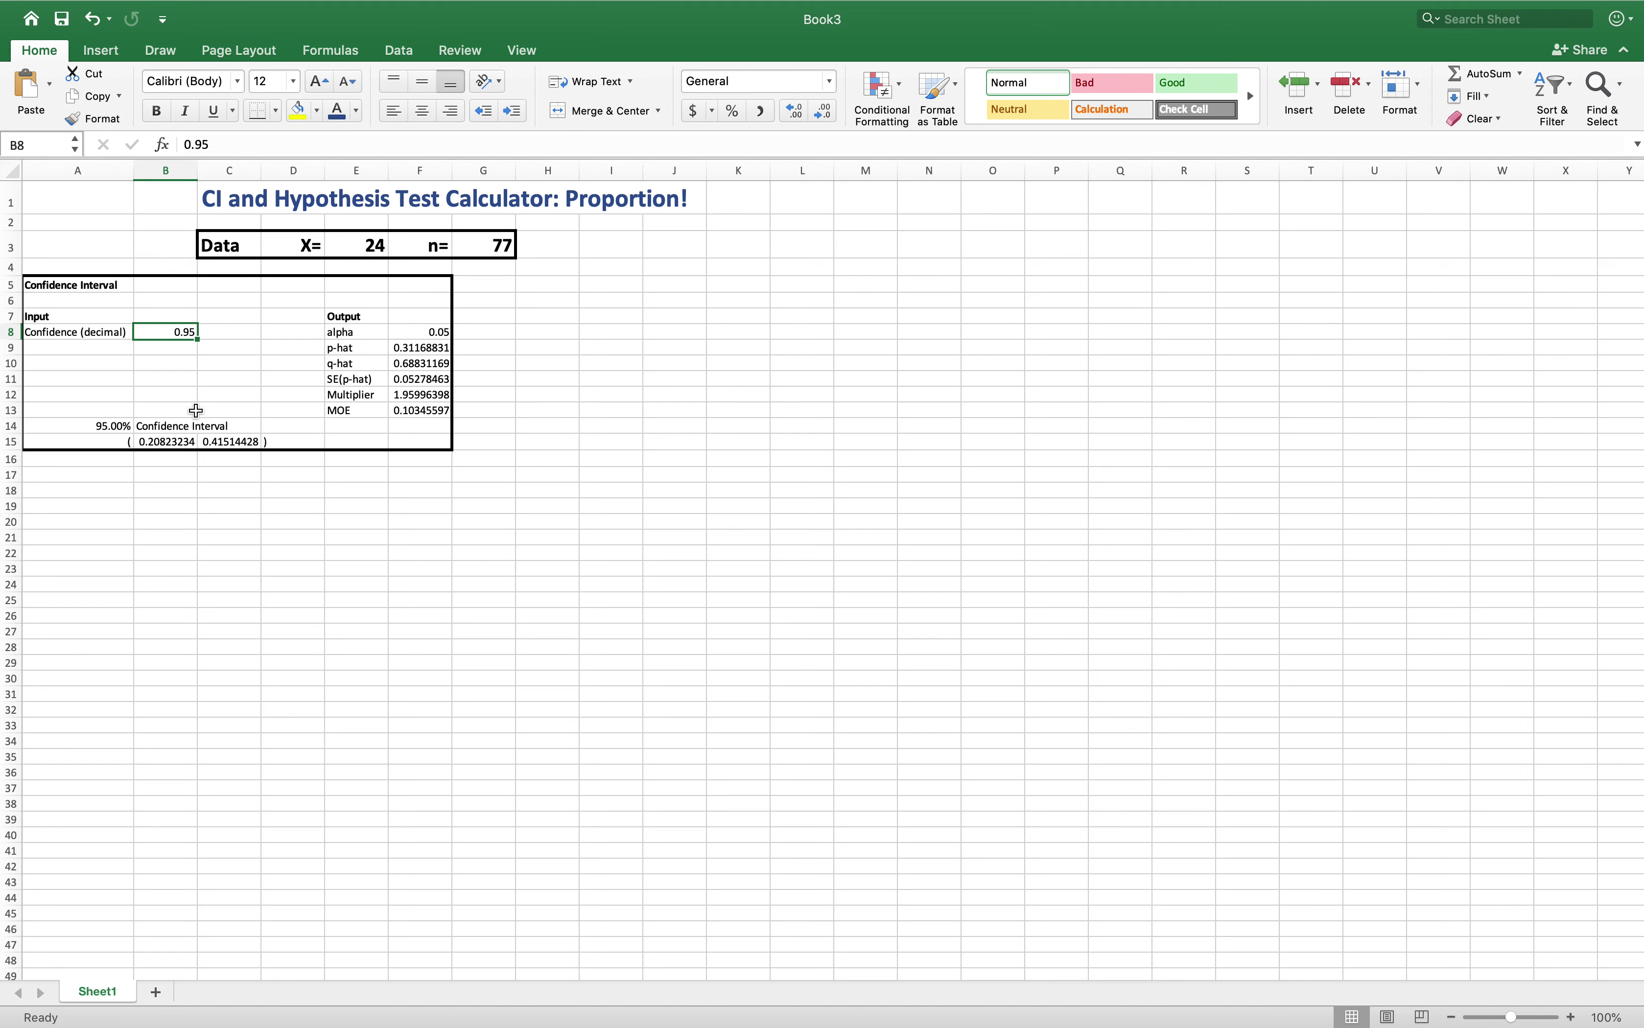
{"action": "left_click", "coordinate": [83, 428]}
{"action": "left_click", "coordinate": [161, 425]}
{"action": "left_click", "coordinate": [113, 426]}
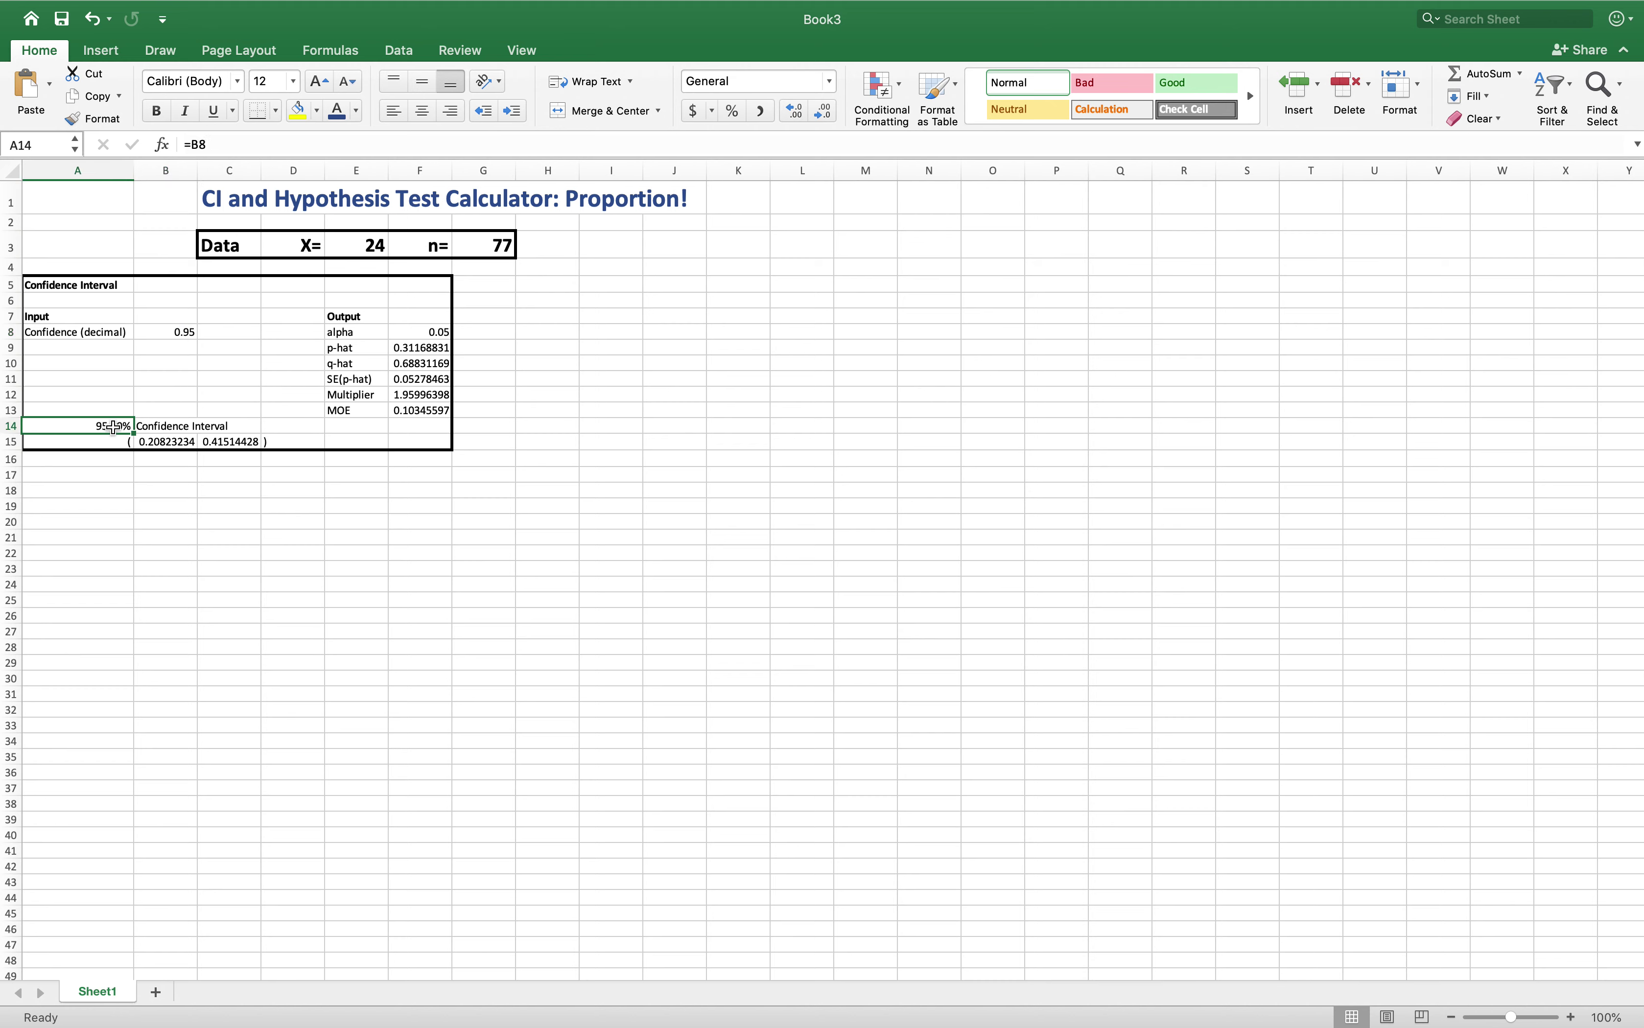
{"action": "left_click", "coordinate": [167, 442]}
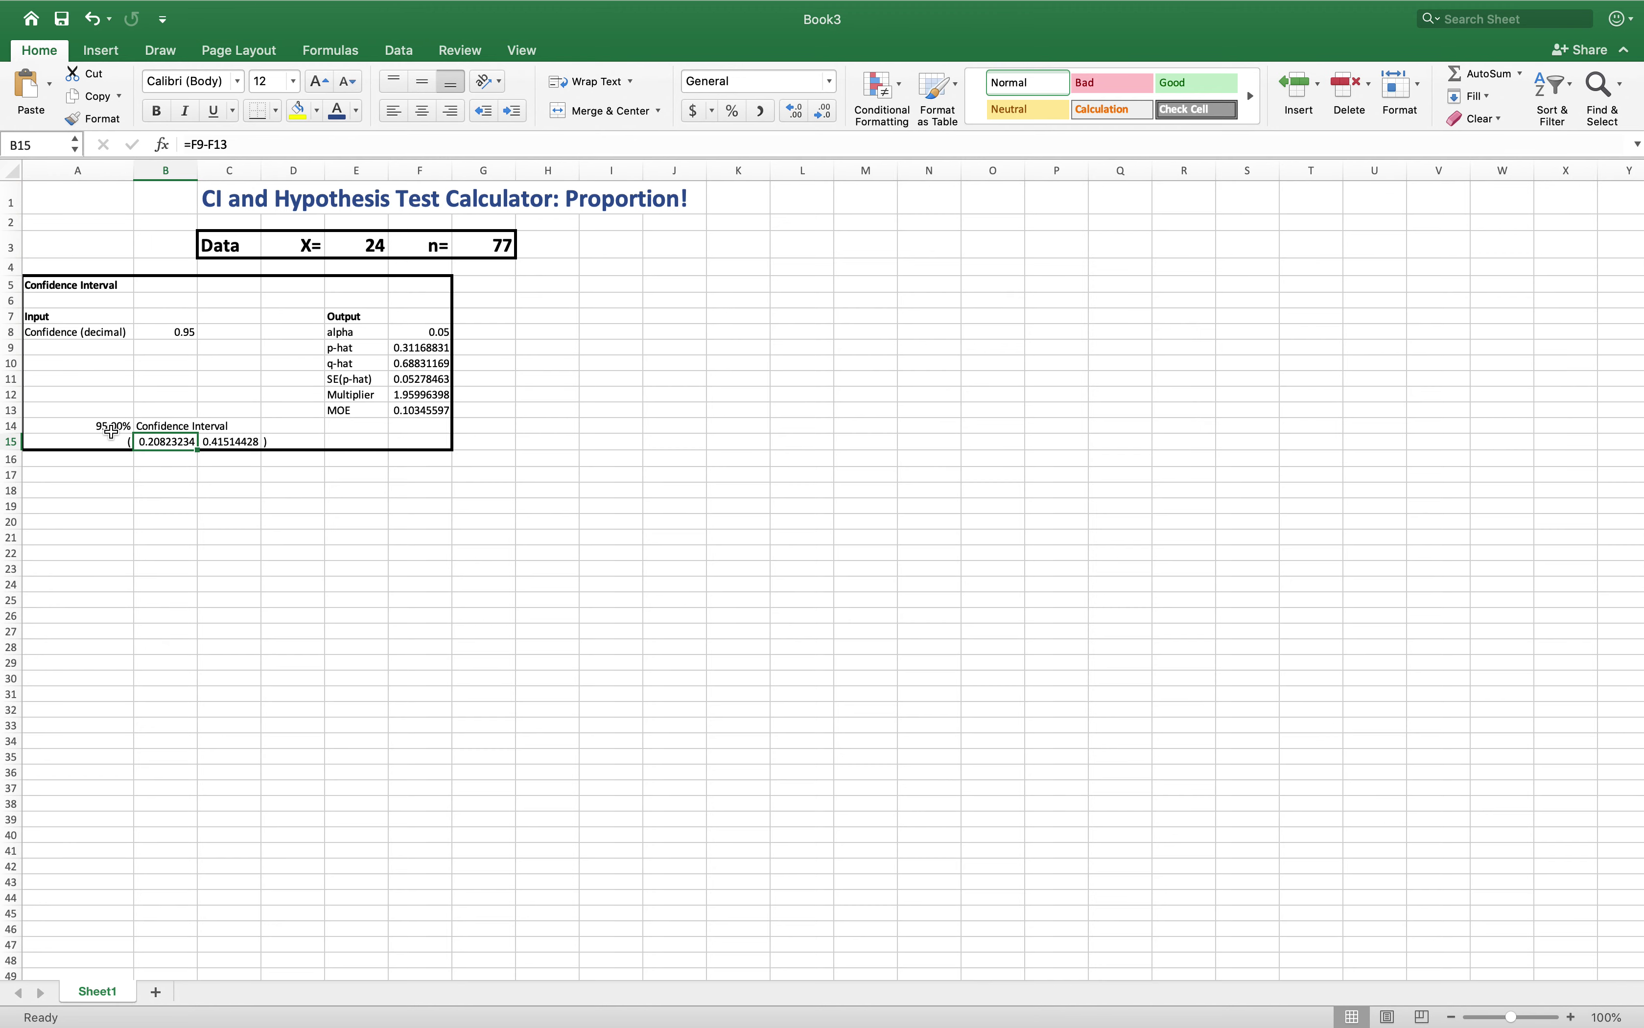
{"action": "key", "text": "ctrl+Left"}
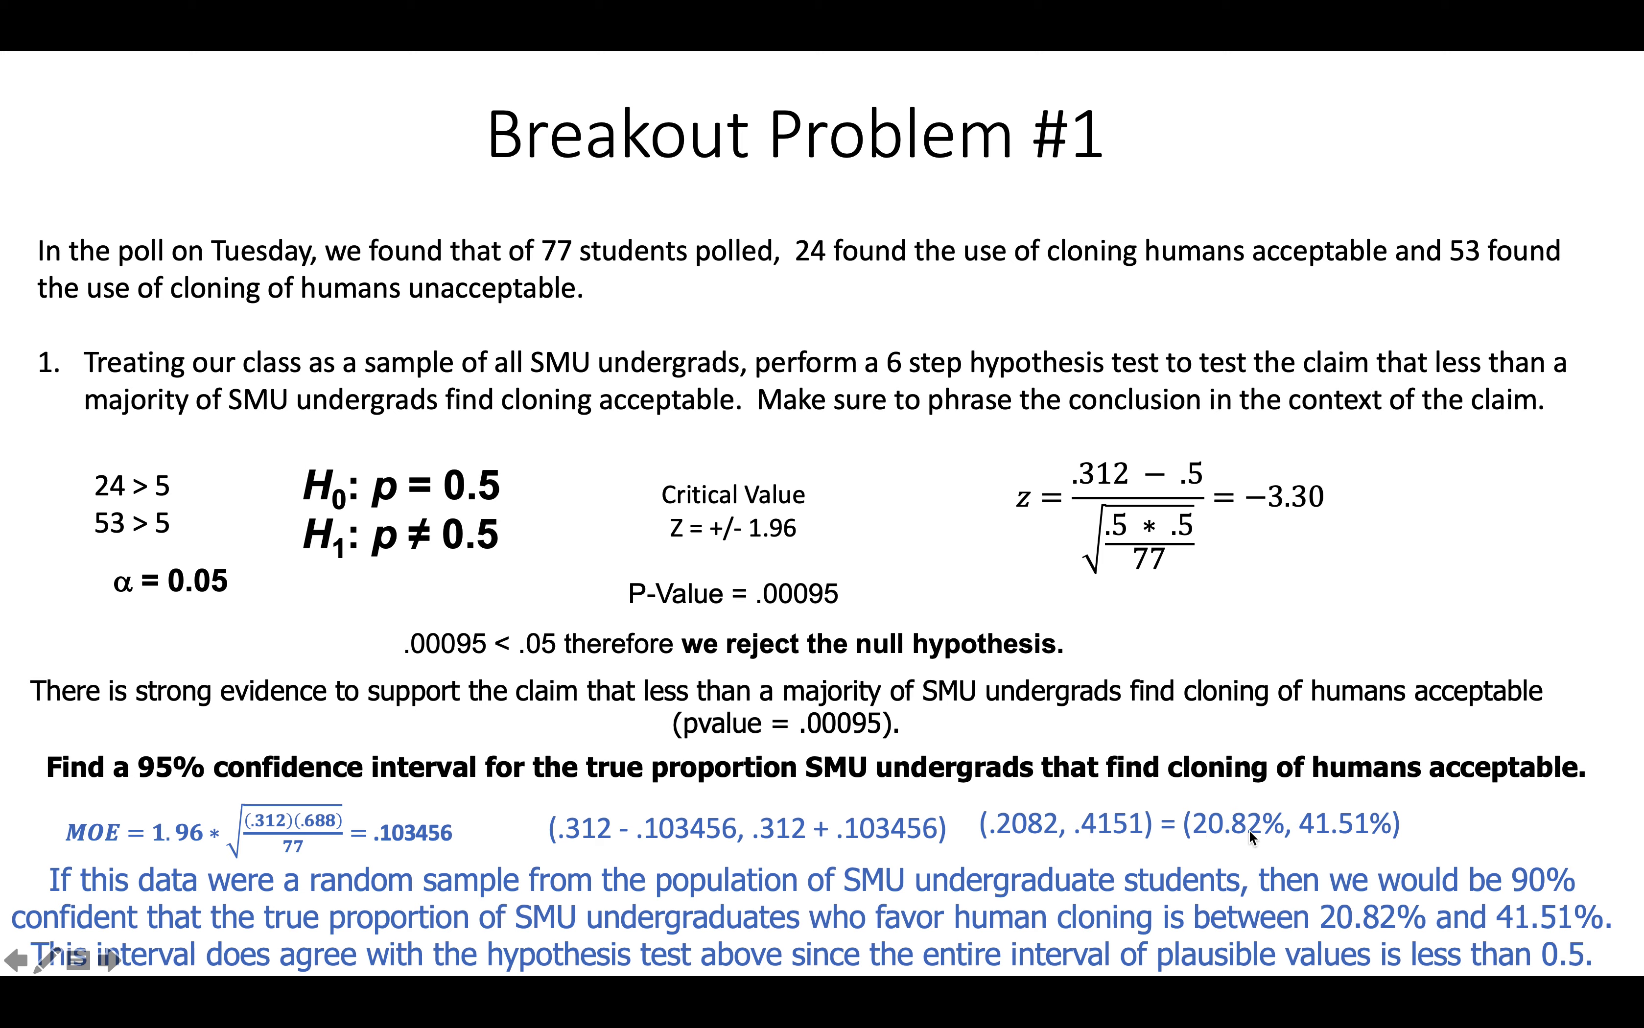
{"action": "key", "text": "ctrl+Right"}
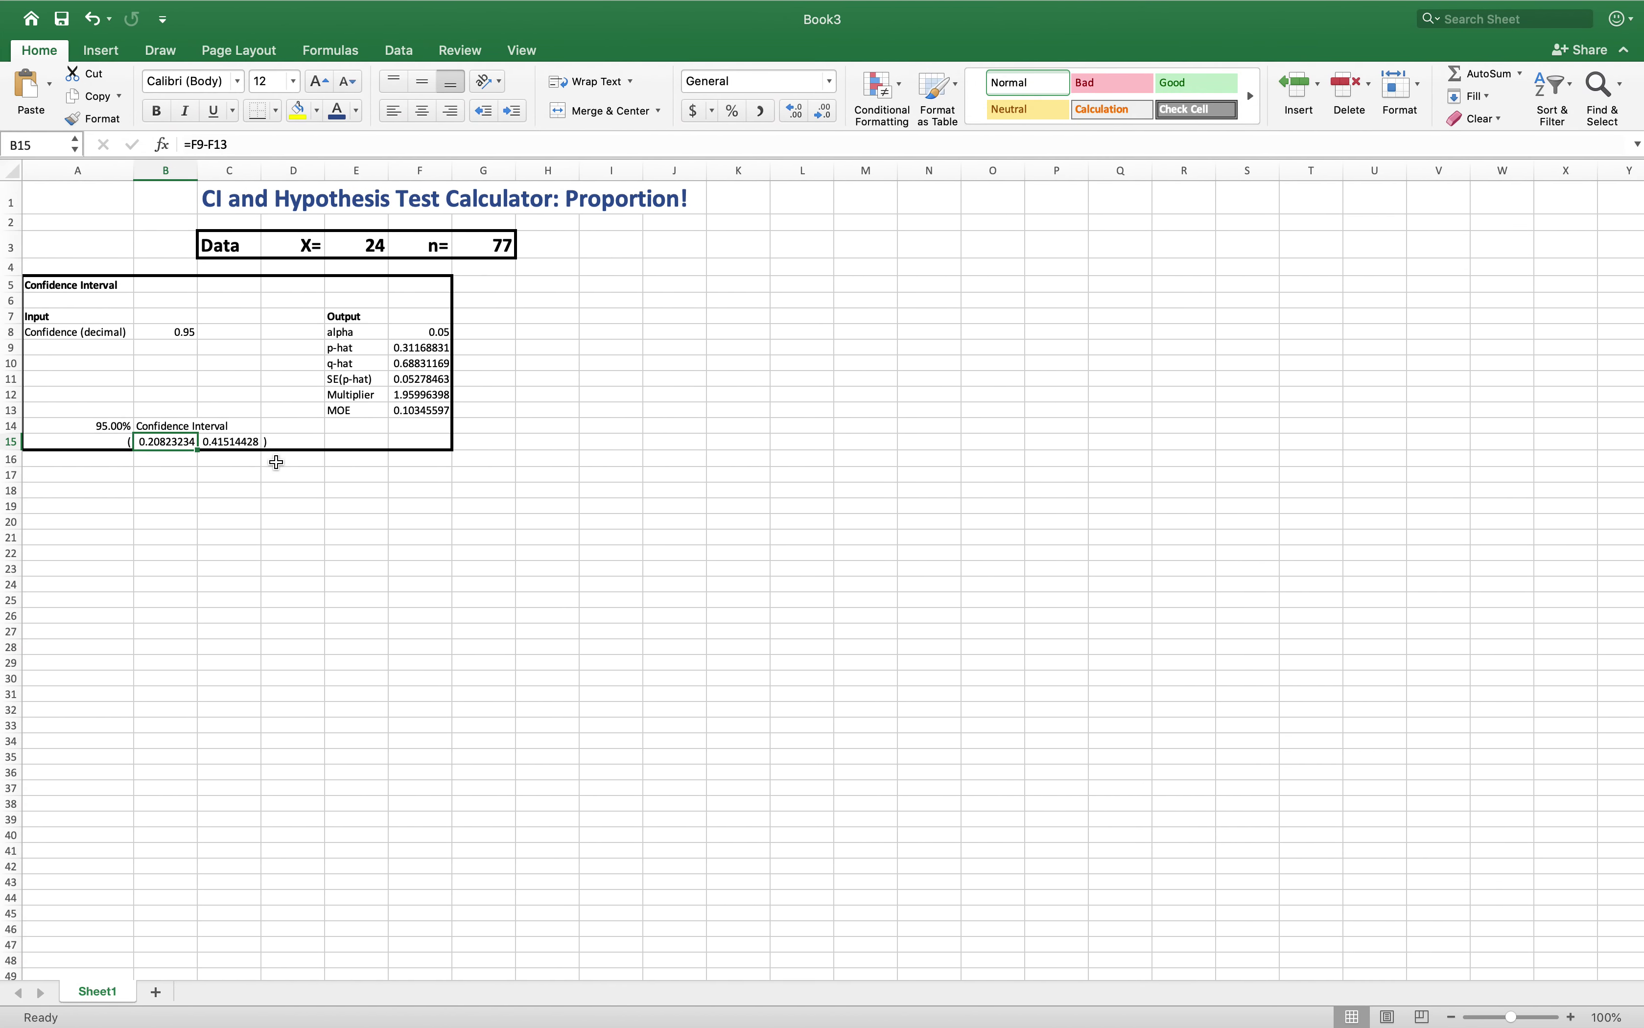
- Bold the confidence level and "Confidence Interval" label in A14:B14
{"action": "left_click", "coordinate": [95, 426]}
{"action": "key", "text": "shift+Right"}
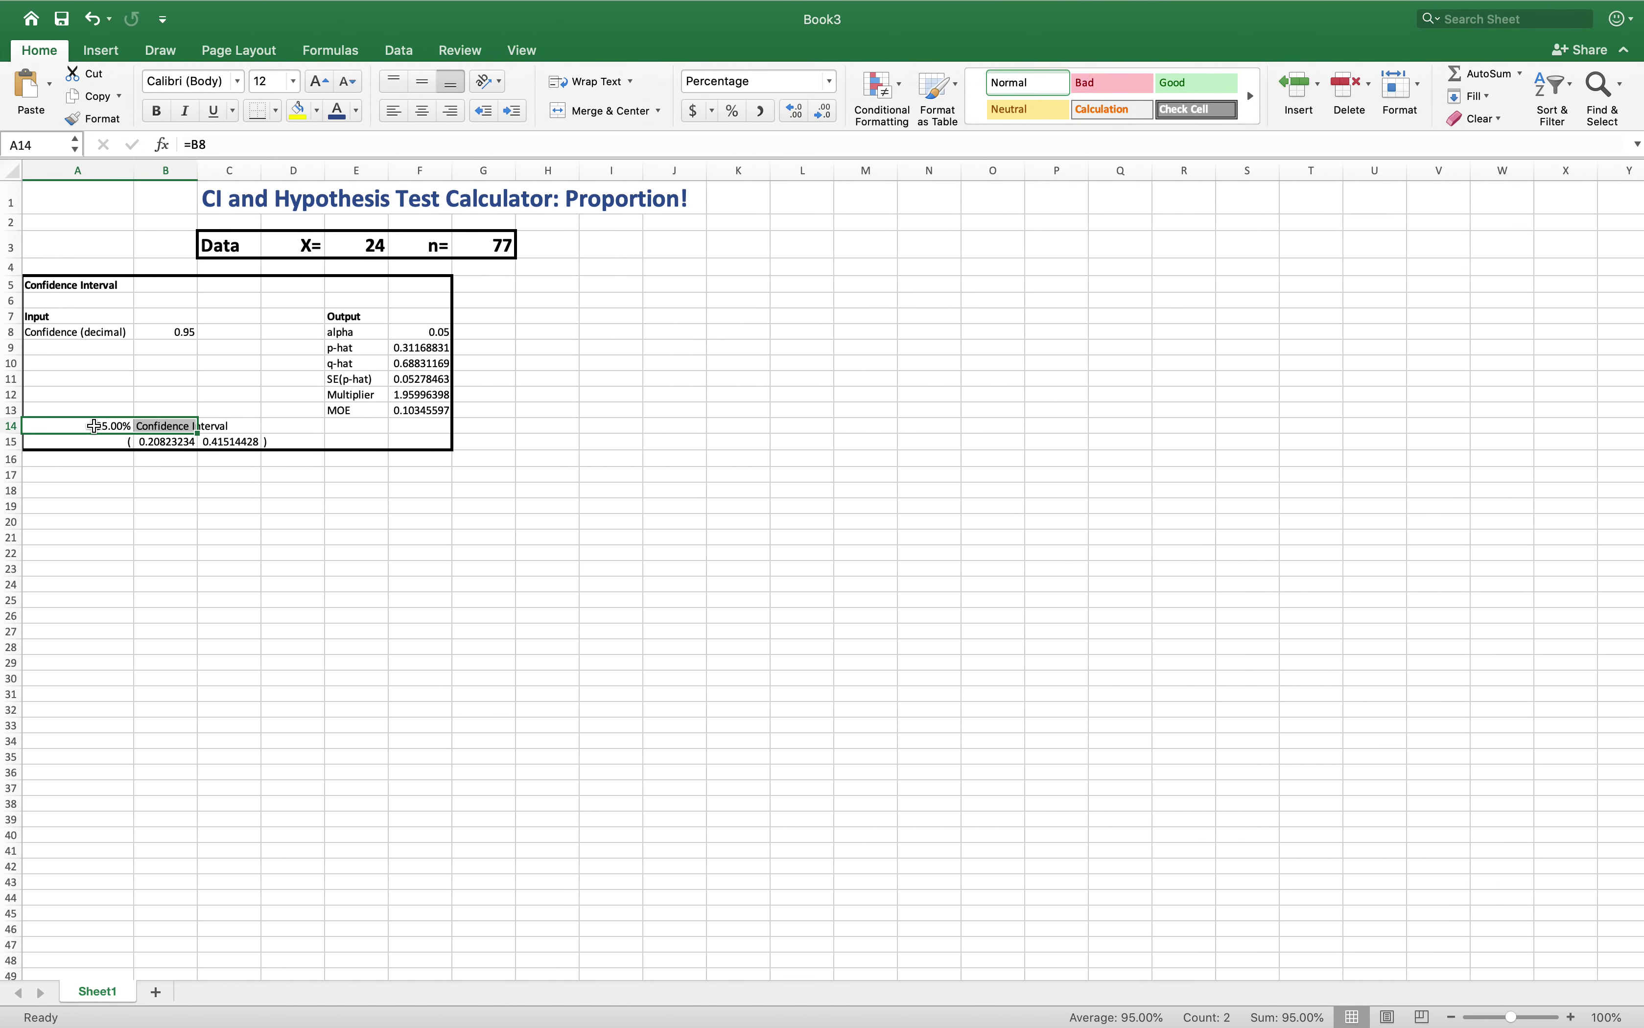
{"action": "left_click", "coordinate": [155, 111]}
{"action": "left_click", "coordinate": [364, 491]}
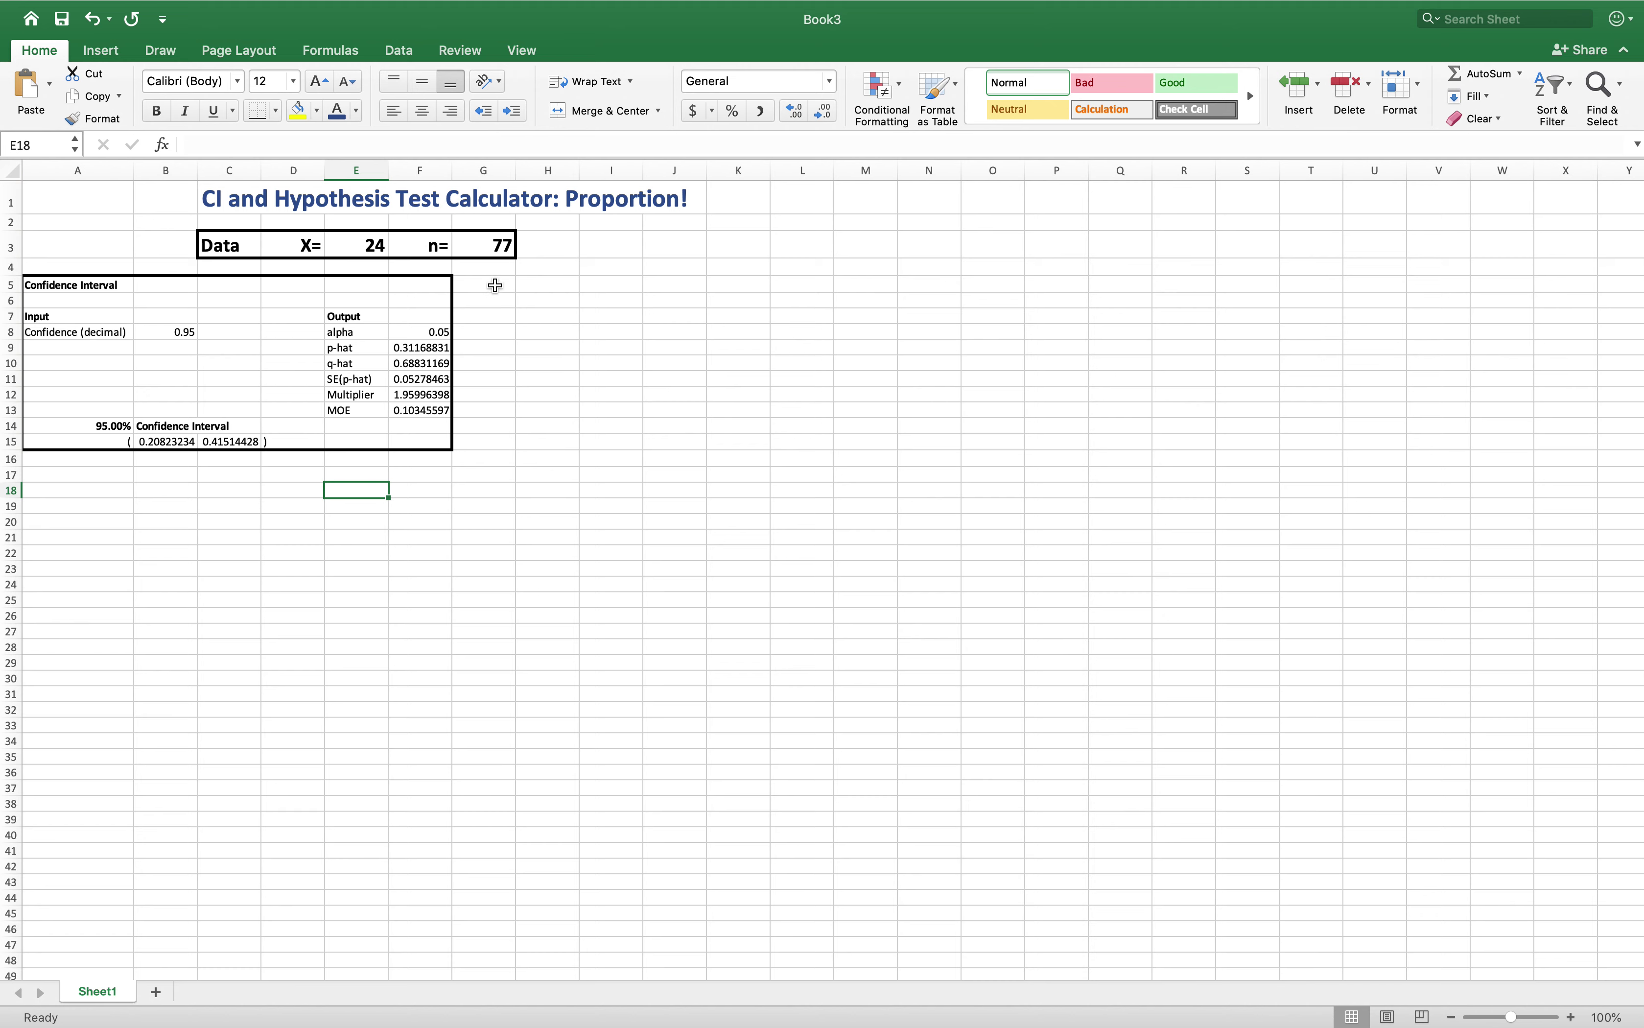
- Outline the range H5:L13 with a thick solid border for the hypothesis test section
{"action": "left_click", "coordinate": [565, 290]}
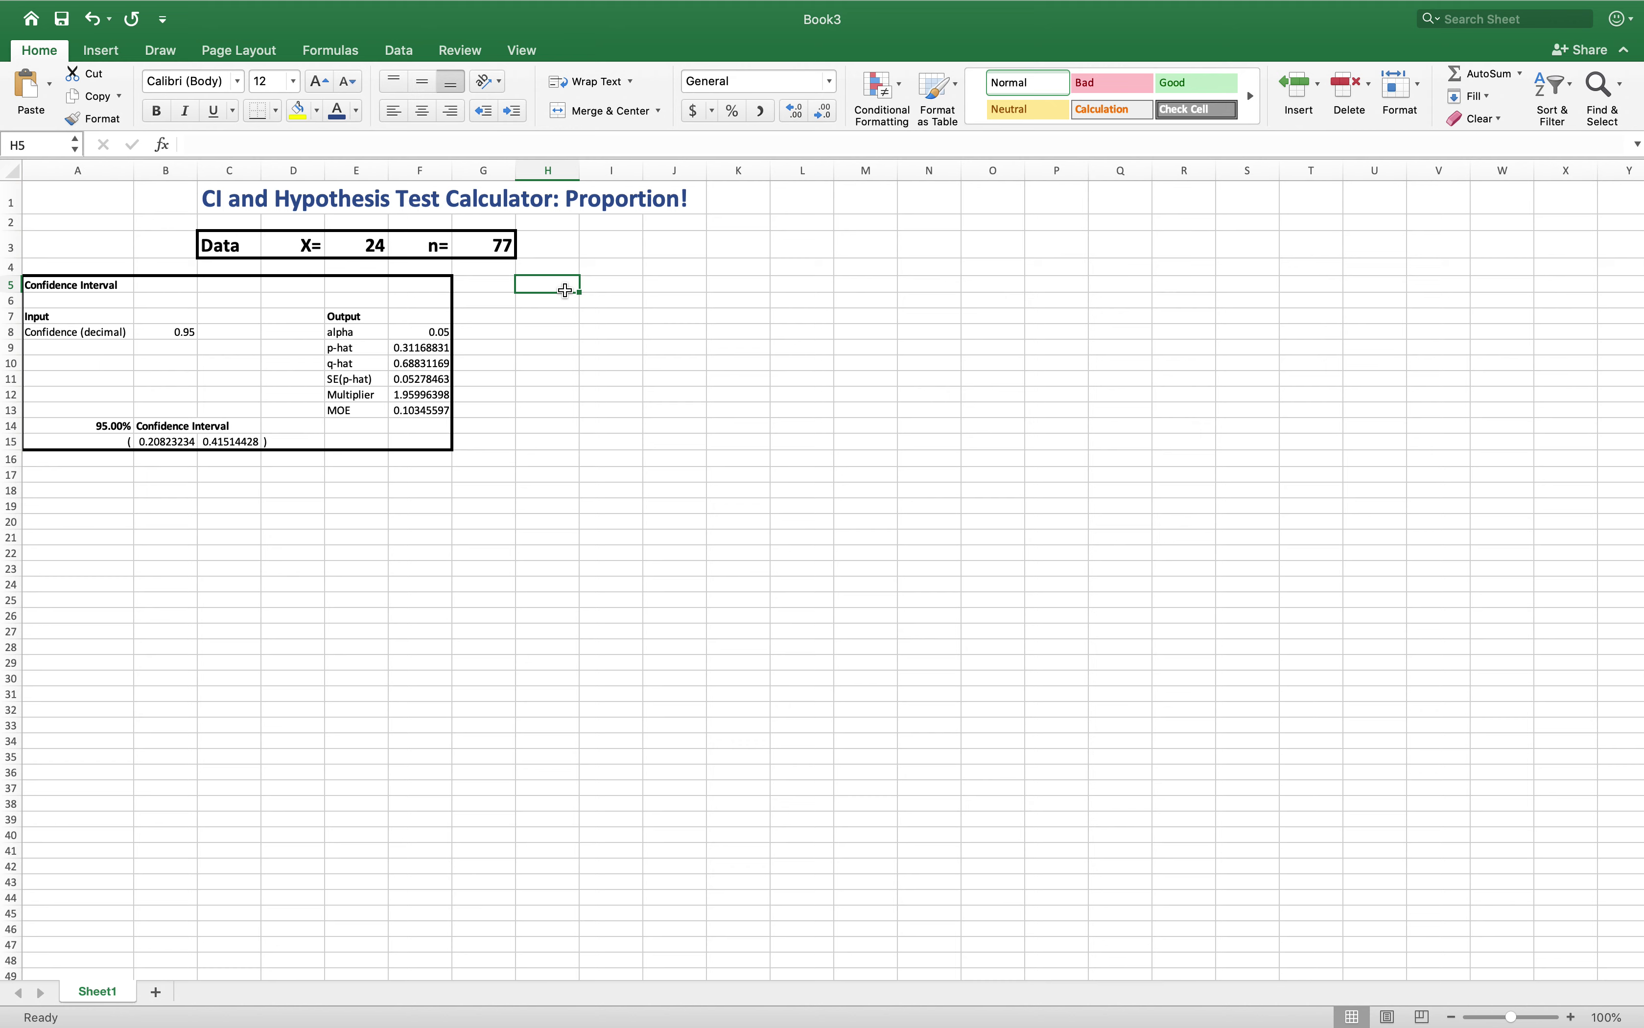
{"action": "key", "text": "shift+Down"}
{"action": "key", "text": "shift+Down"}
{"action": "key", "text": "shift+Down"}
{"action": "key", "text": "shift+Down"}
{"action": "key", "text": "shift+Down"}
{"action": "key", "text": "shift+Down"}
{"action": "key", "text": "shift+Down"}
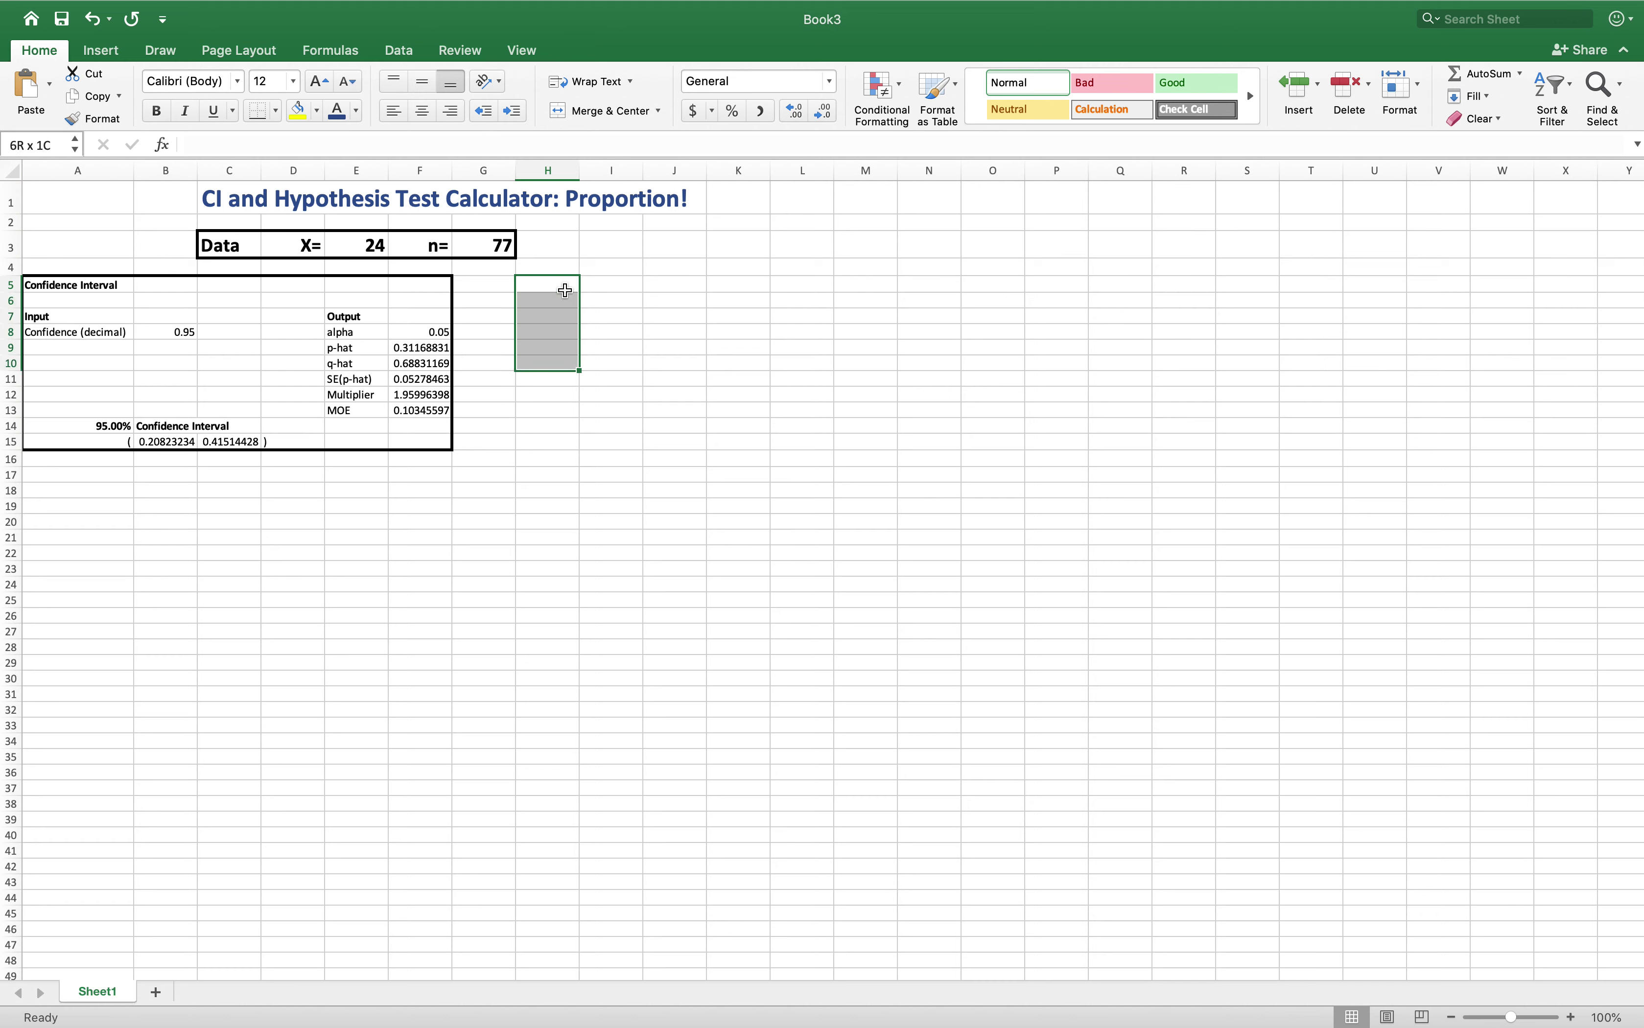
{"action": "key", "text": "shift+Down"}
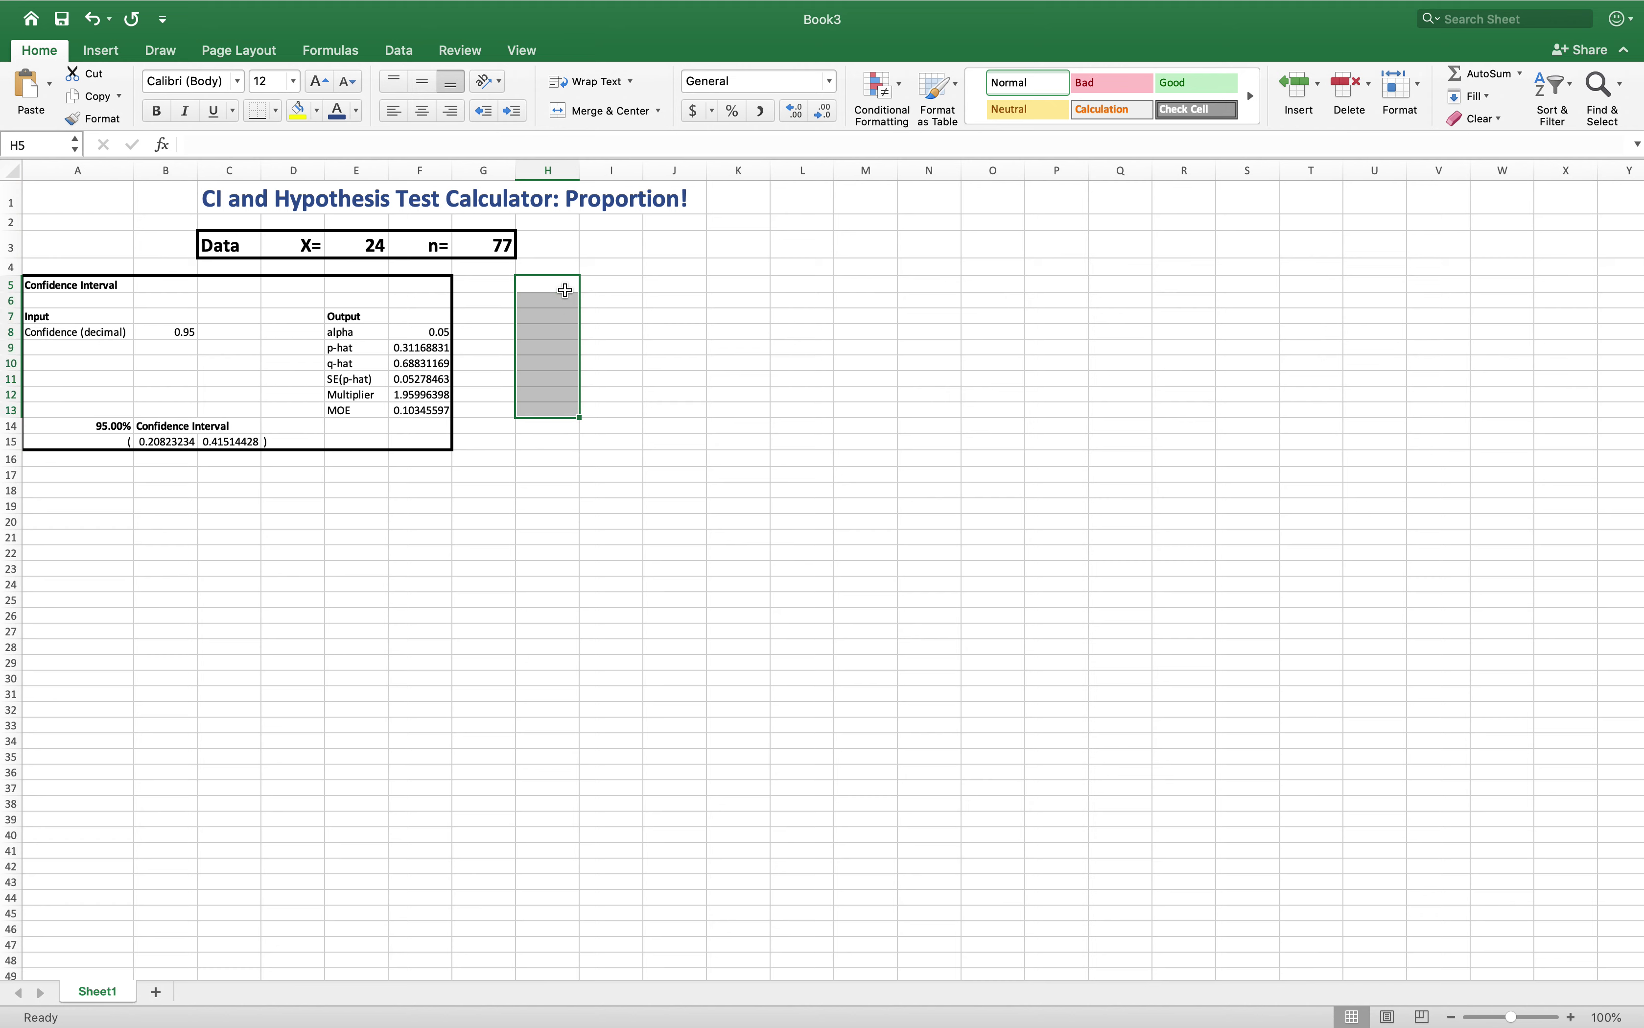
{"action": "key", "text": "shift+Right"}
{"action": "key", "text": "shift+Right"}
{"action": "key", "text": "shift+Right"}
{"action": "key", "text": "shift+Right"}
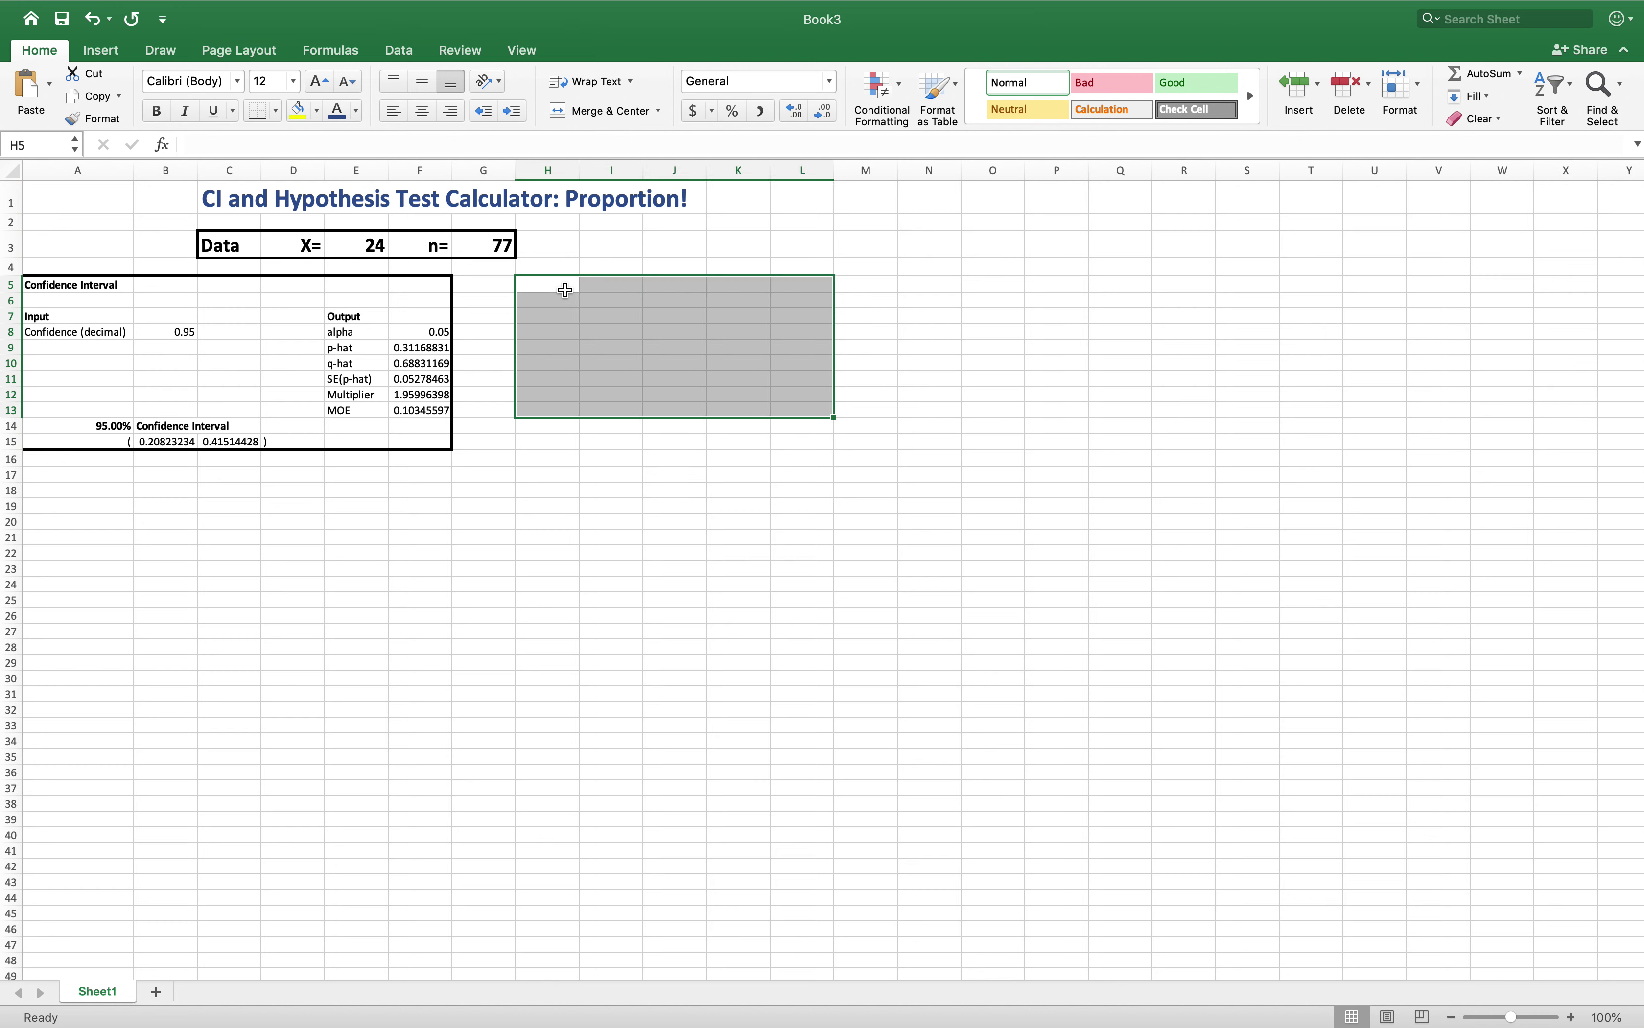
{"action": "right_click", "coordinate": [700, 356]}
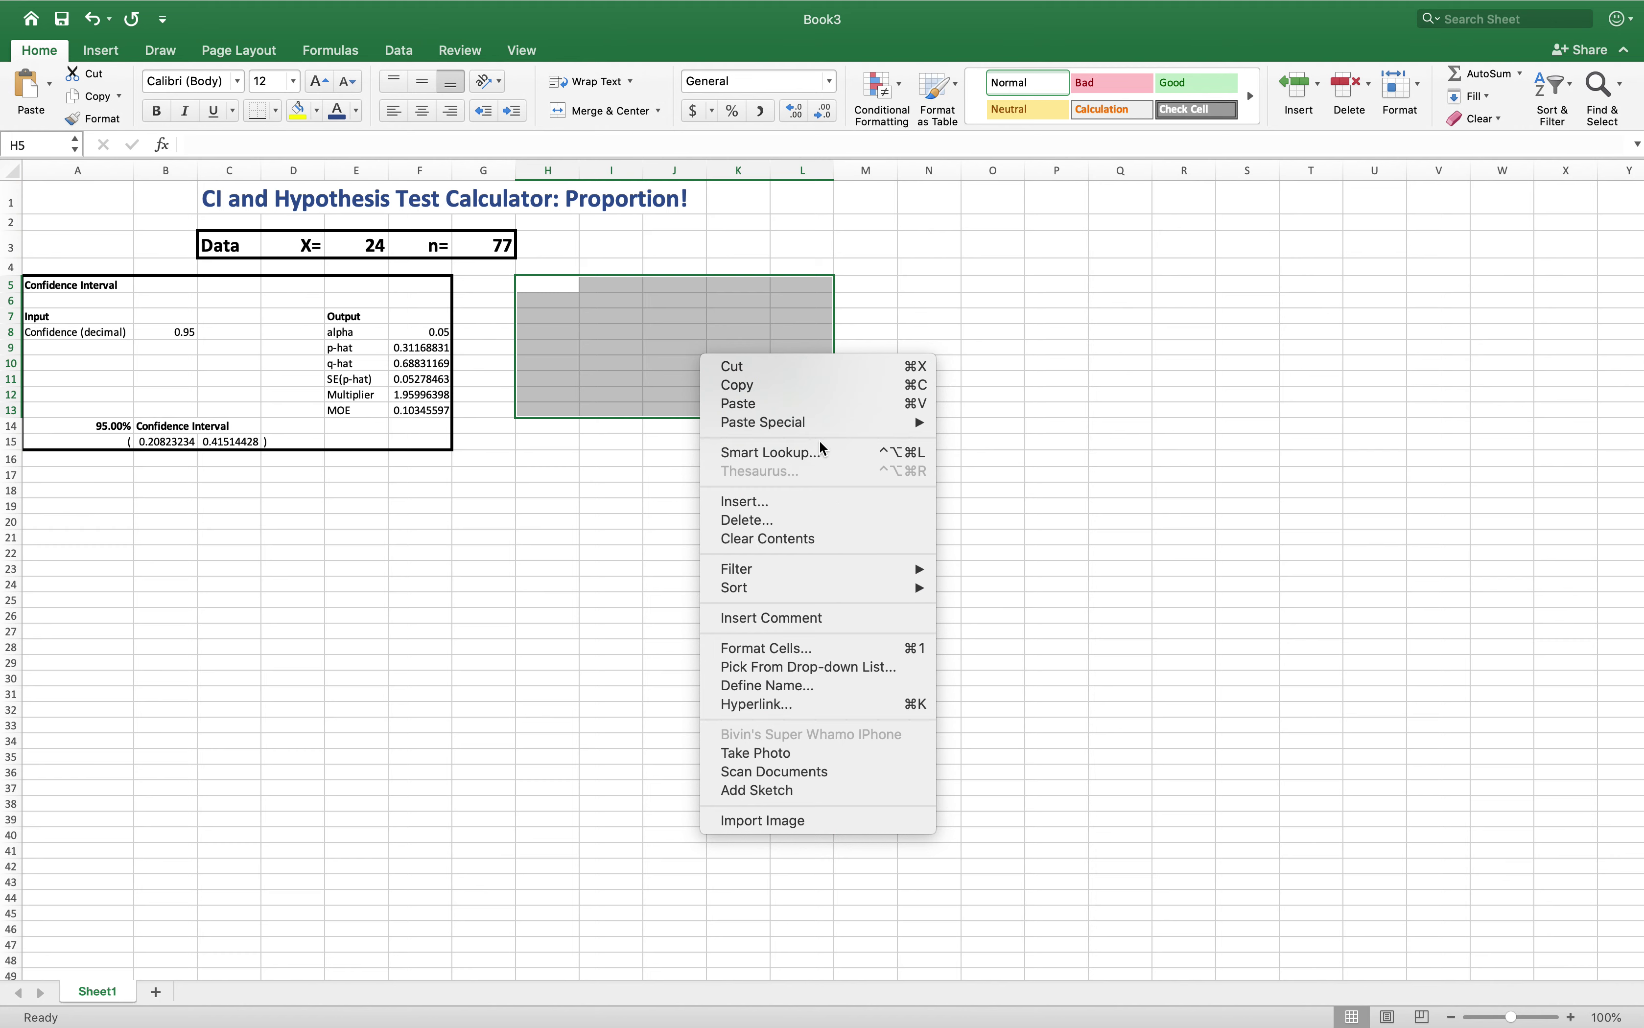
{"action": "left_click", "coordinate": [800, 648]}
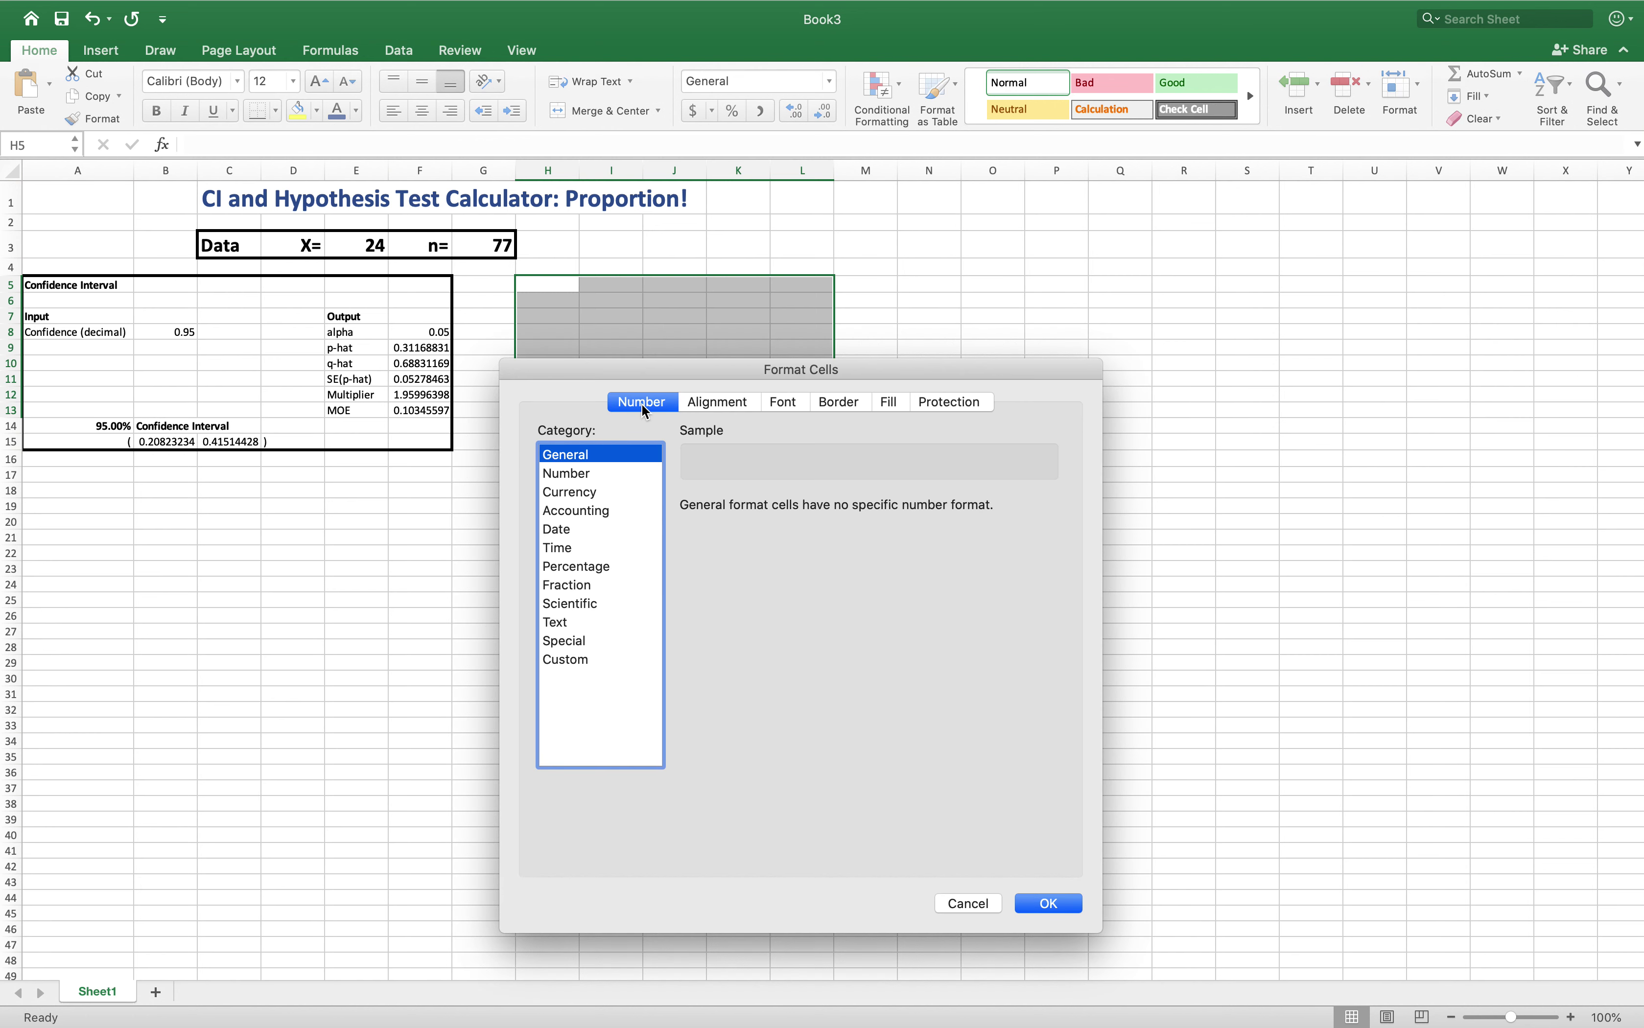
{"action": "left_click", "coordinate": [842, 402]}
{"action": "left_click", "coordinate": [699, 590]}
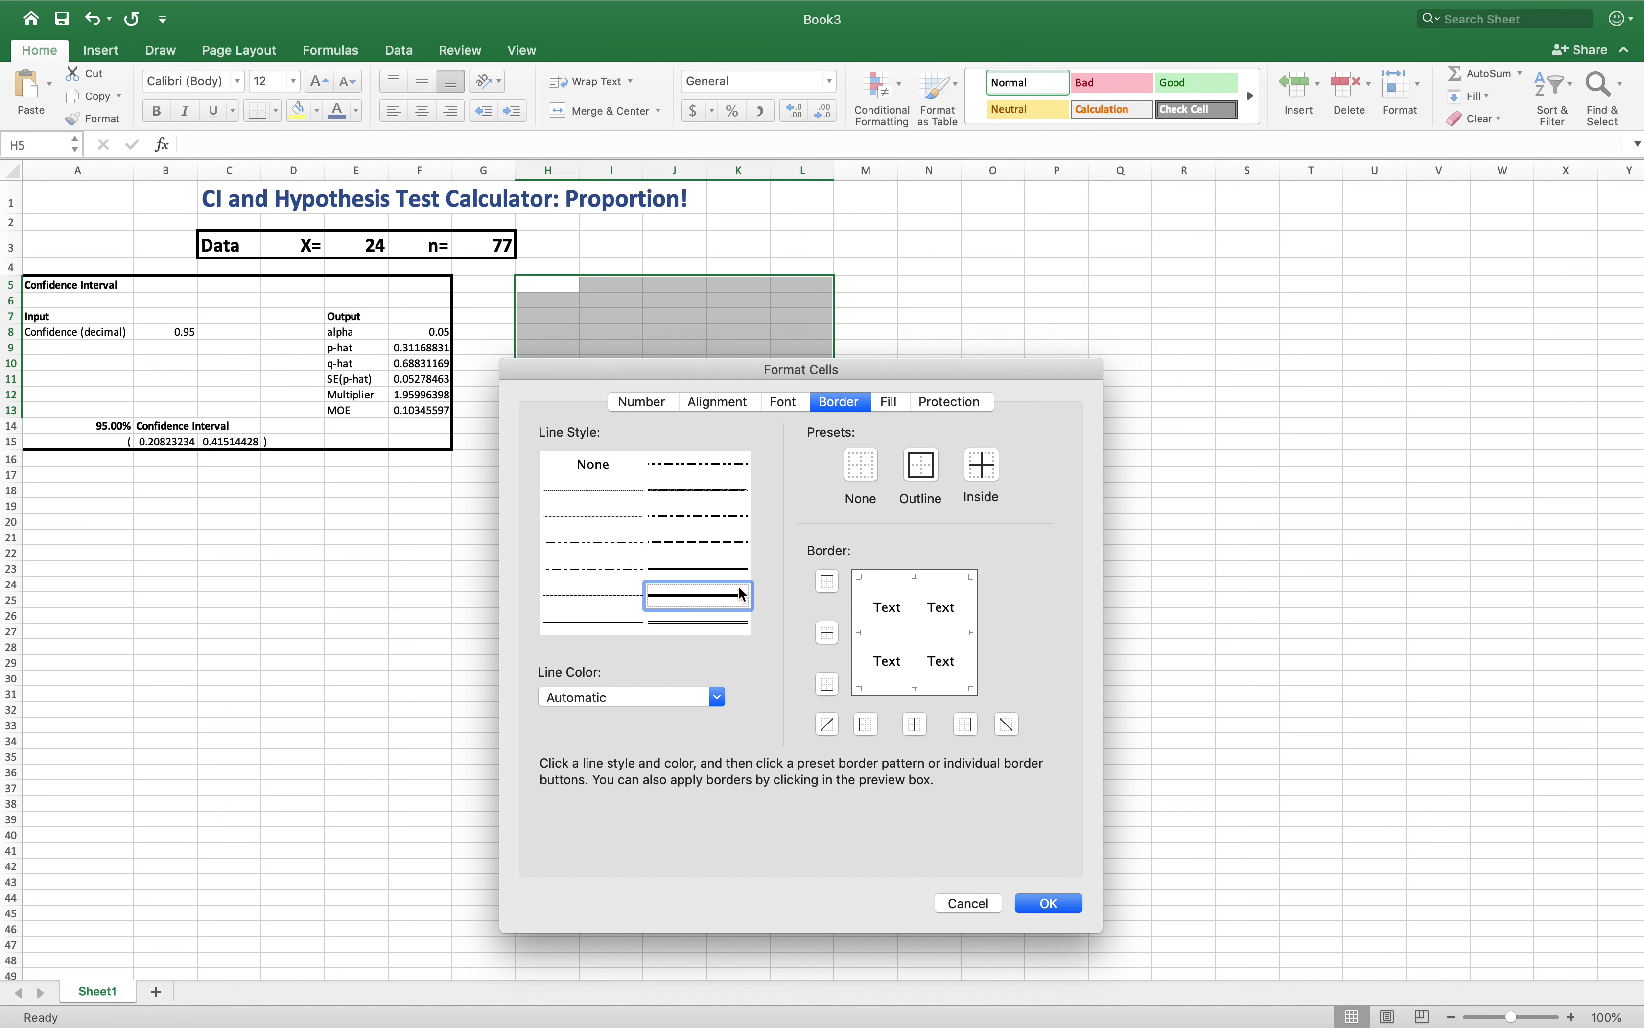
{"action": "left_click", "coordinate": [926, 469]}
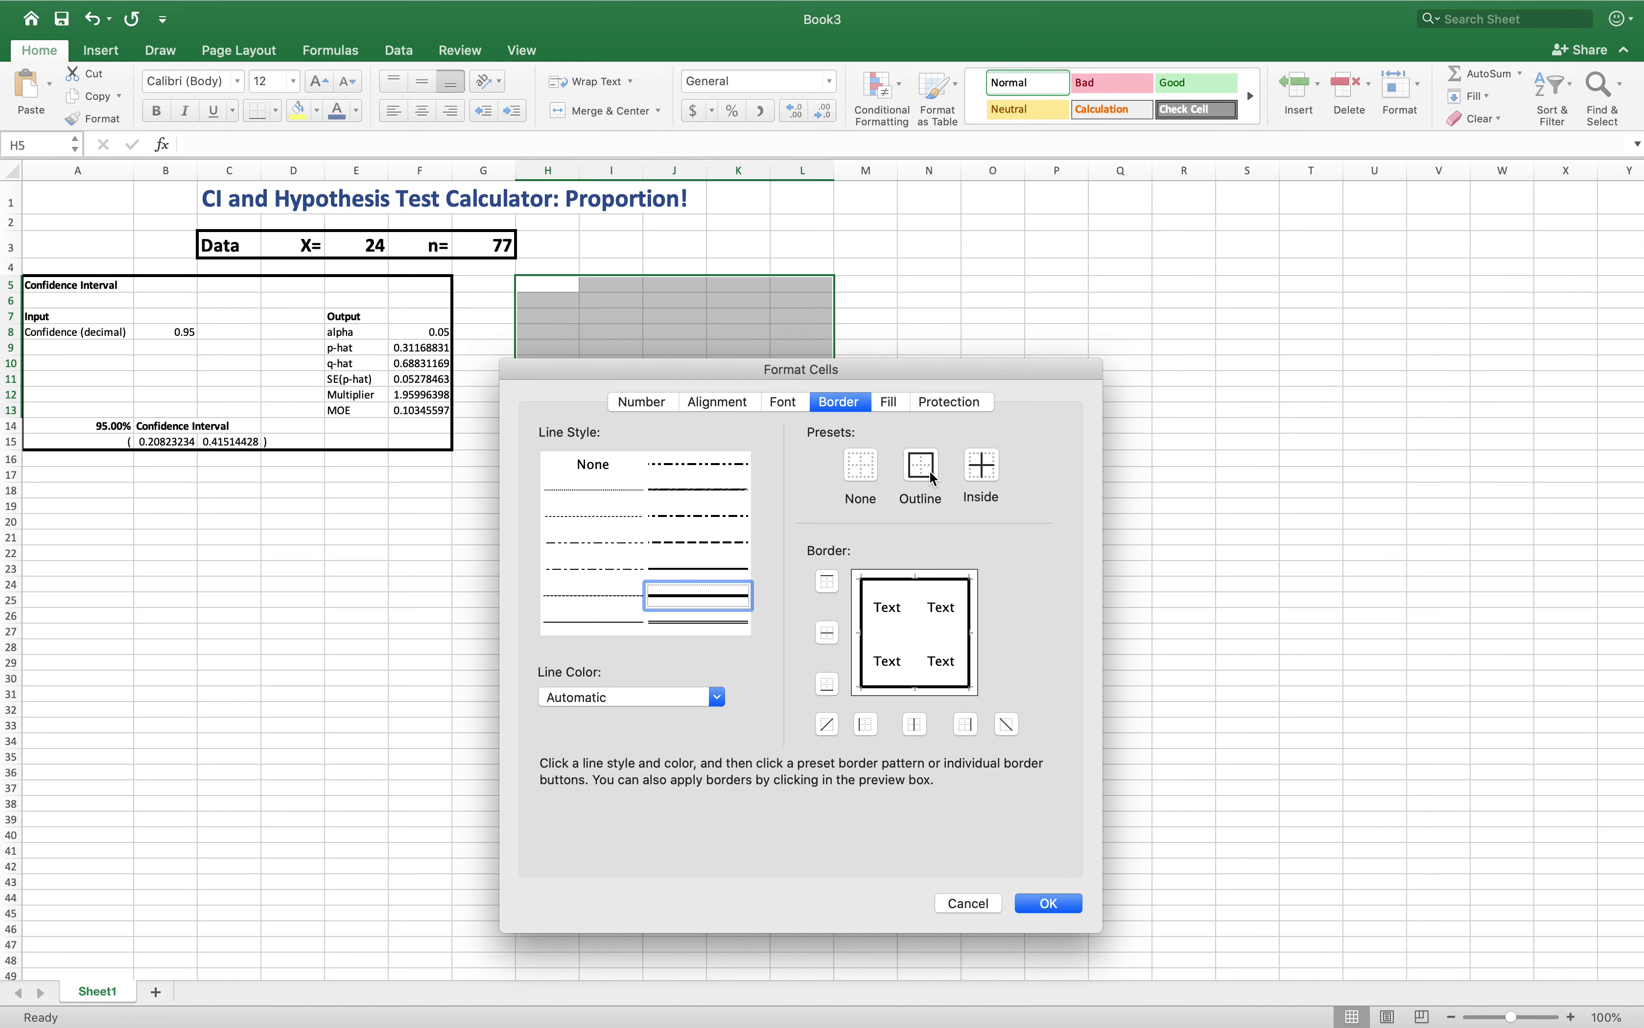
{"action": "left_click", "coordinate": [1058, 903]}
{"action": "left_click", "coordinate": [1041, 474]}
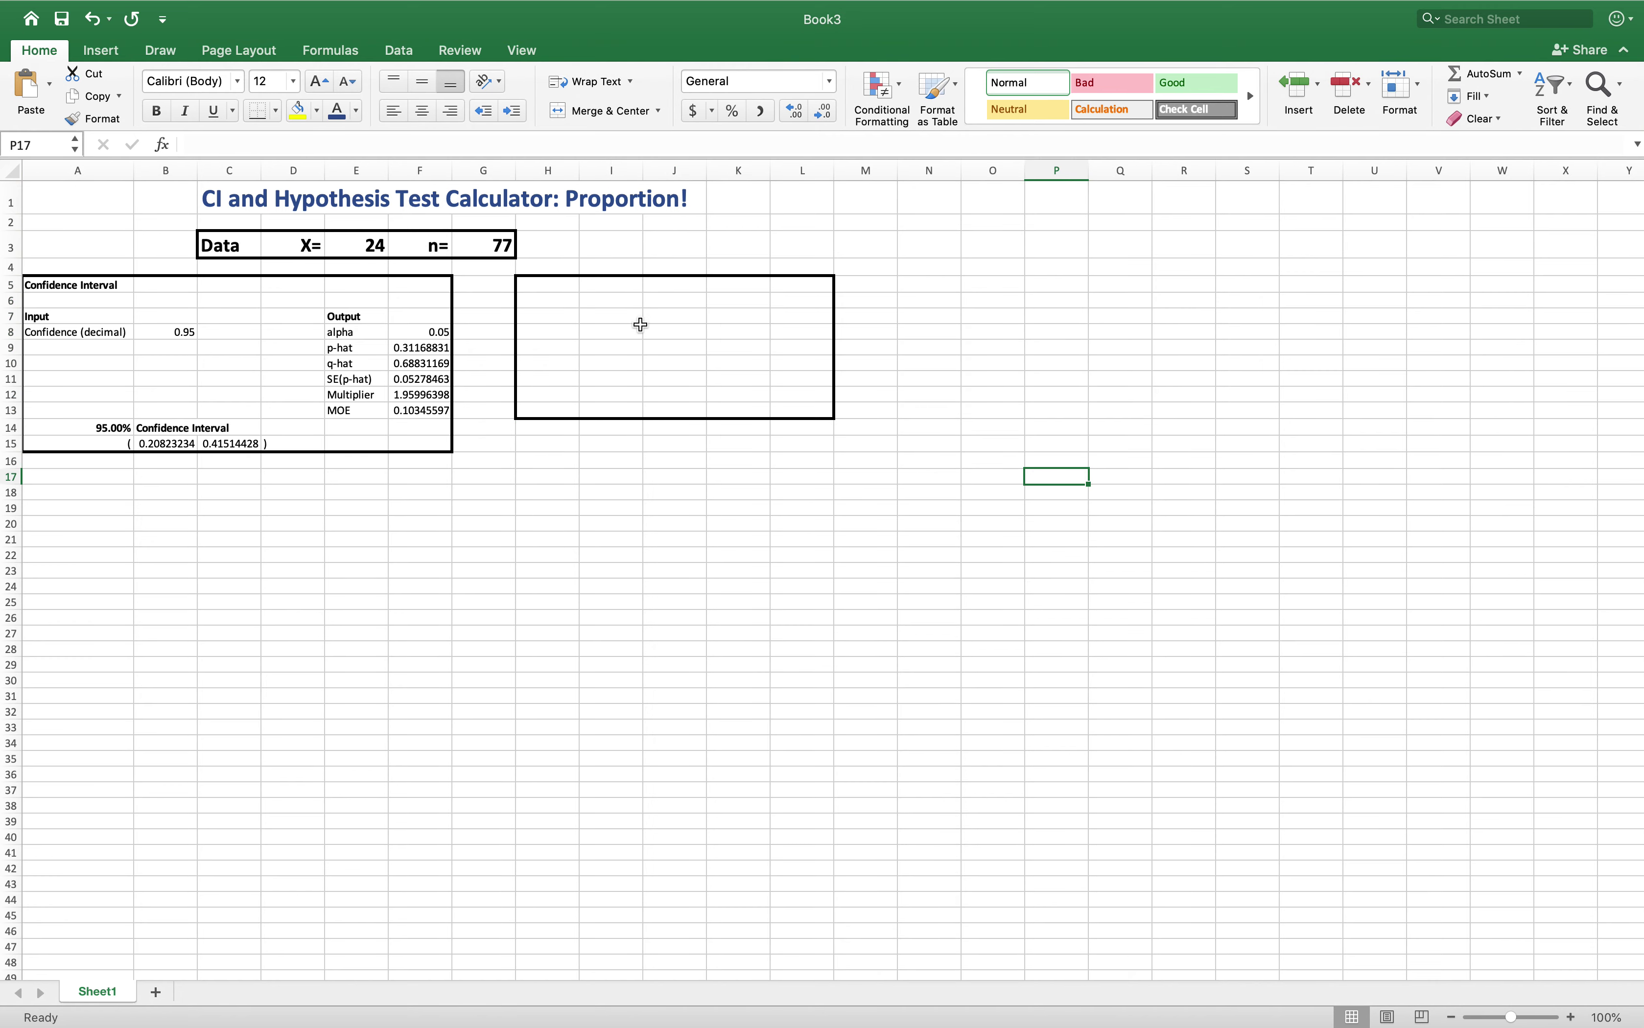
- Enter the heading "Hypothesis Test" in H5 and make it bold
{"action": "left_click", "coordinate": [559, 283]}
{"action": "type", "text": "Hypothesis"}
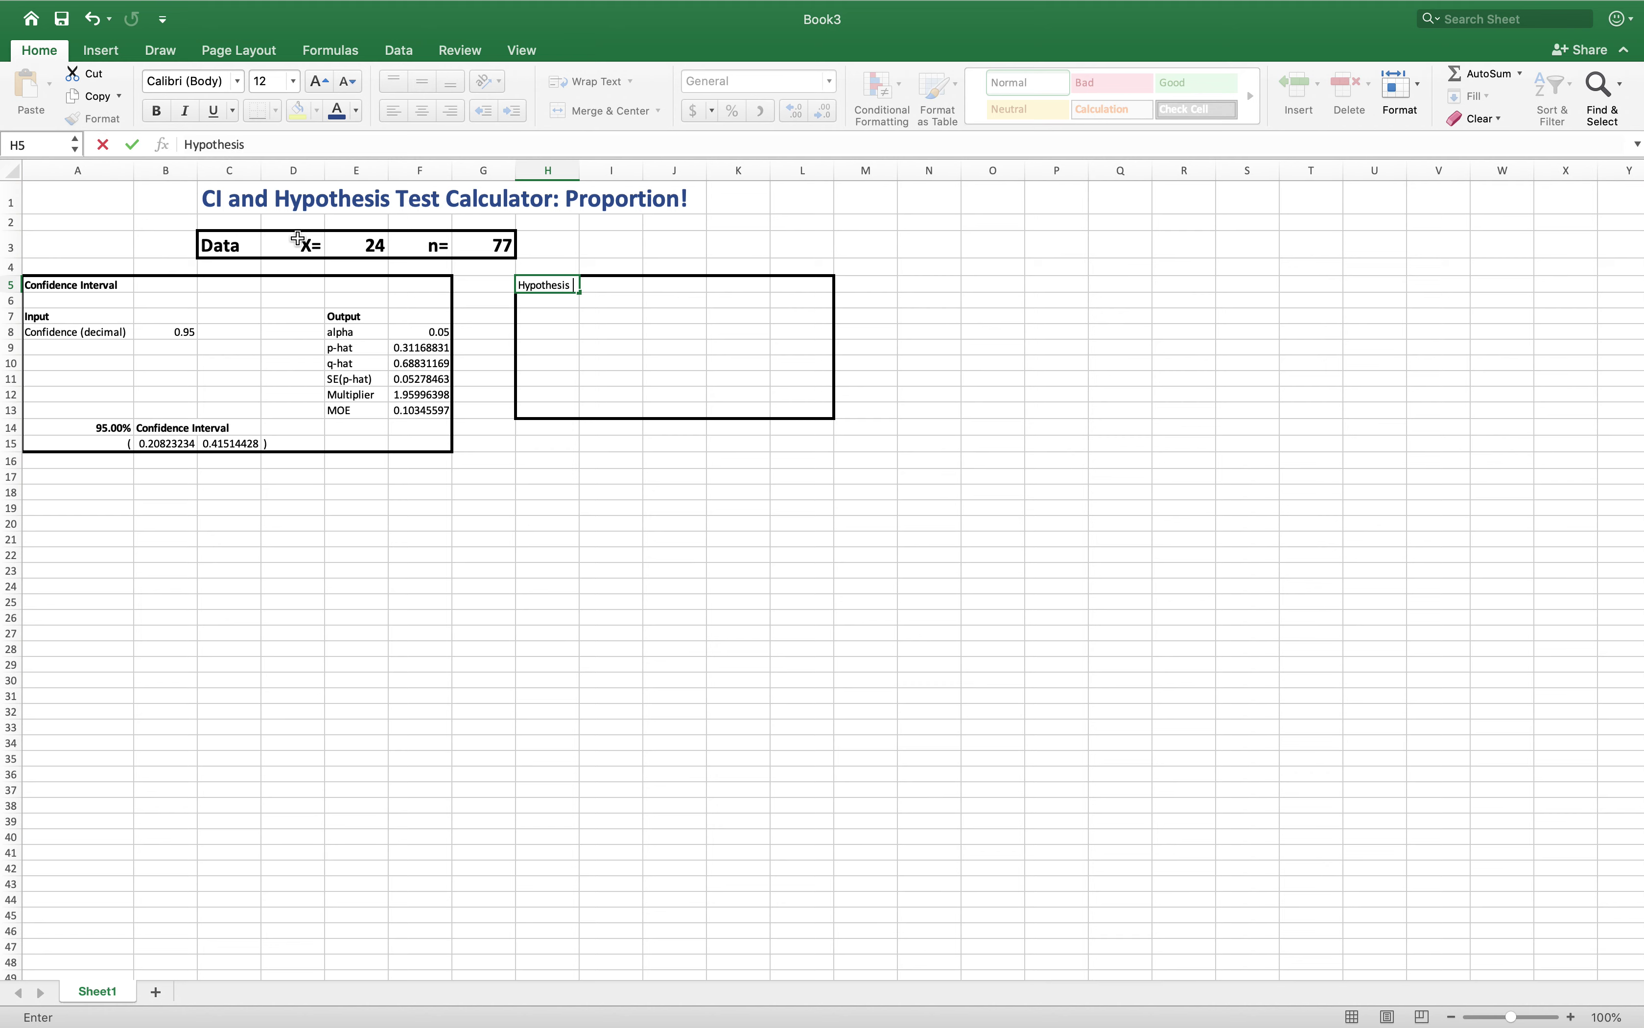
{"action": "type", "text": " Test"}
{"action": "left_click", "coordinate": [673, 324]}
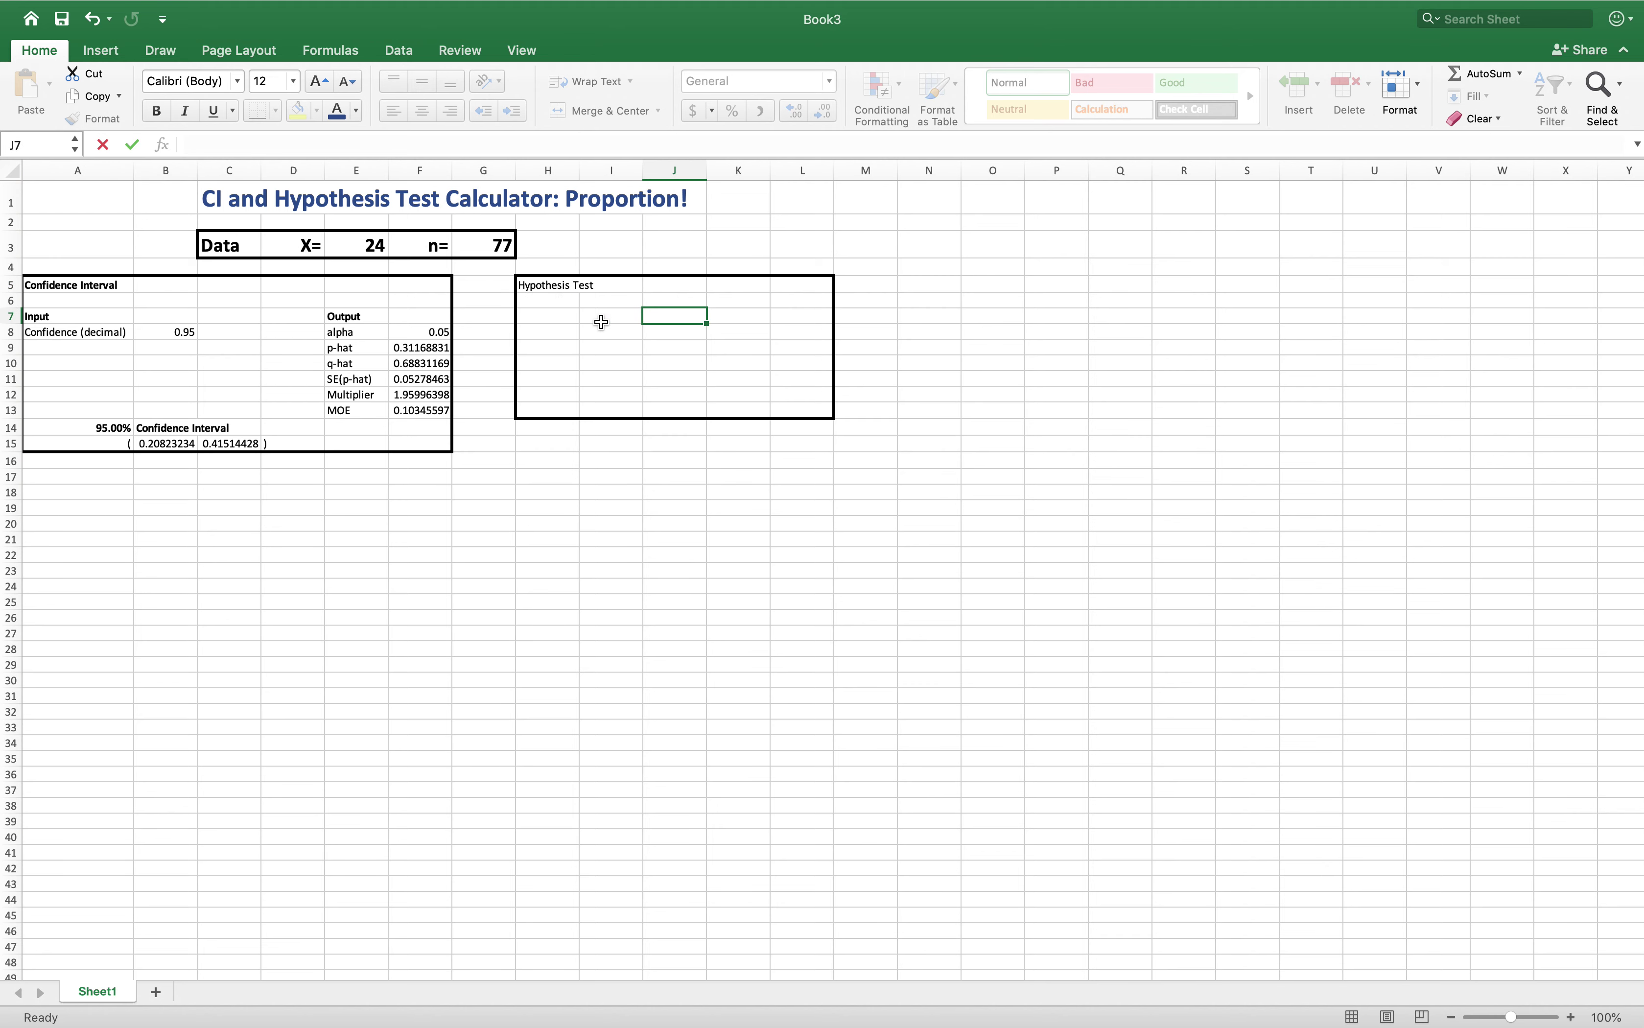
{"action": "left_click", "coordinate": [552, 285]}
{"action": "left_click", "coordinate": [155, 111]}
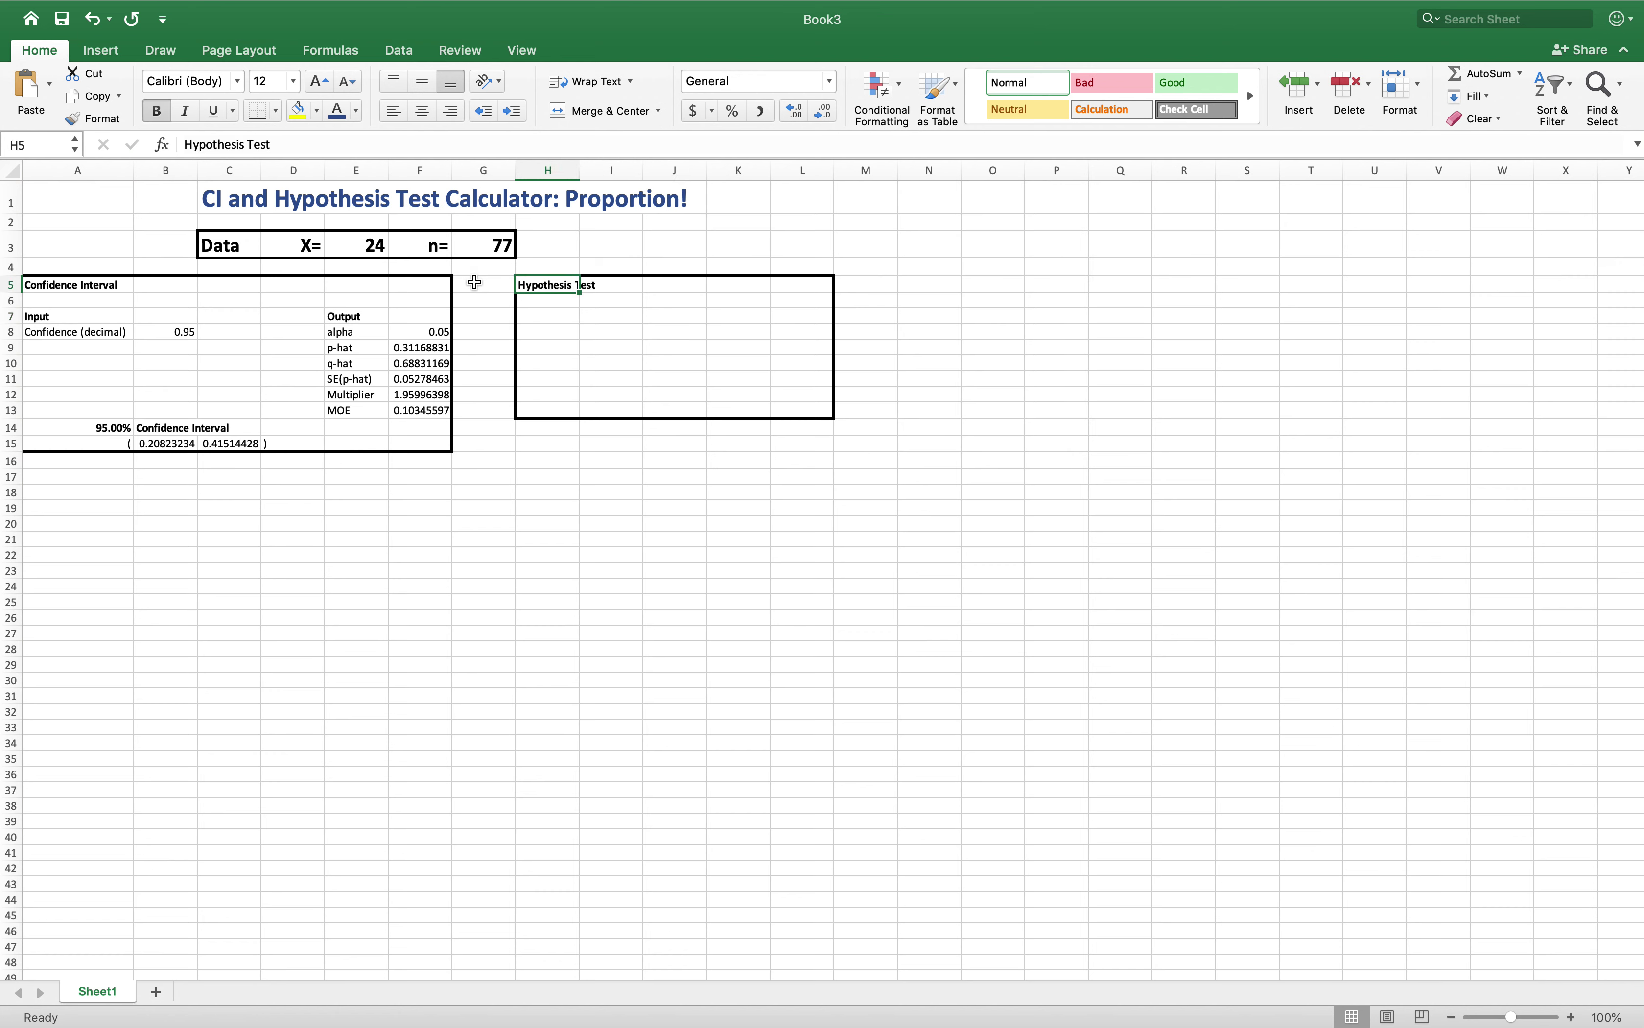
- Enter the subheading "Input" in H7 and make it bold
{"action": "left_click", "coordinate": [561, 319]}
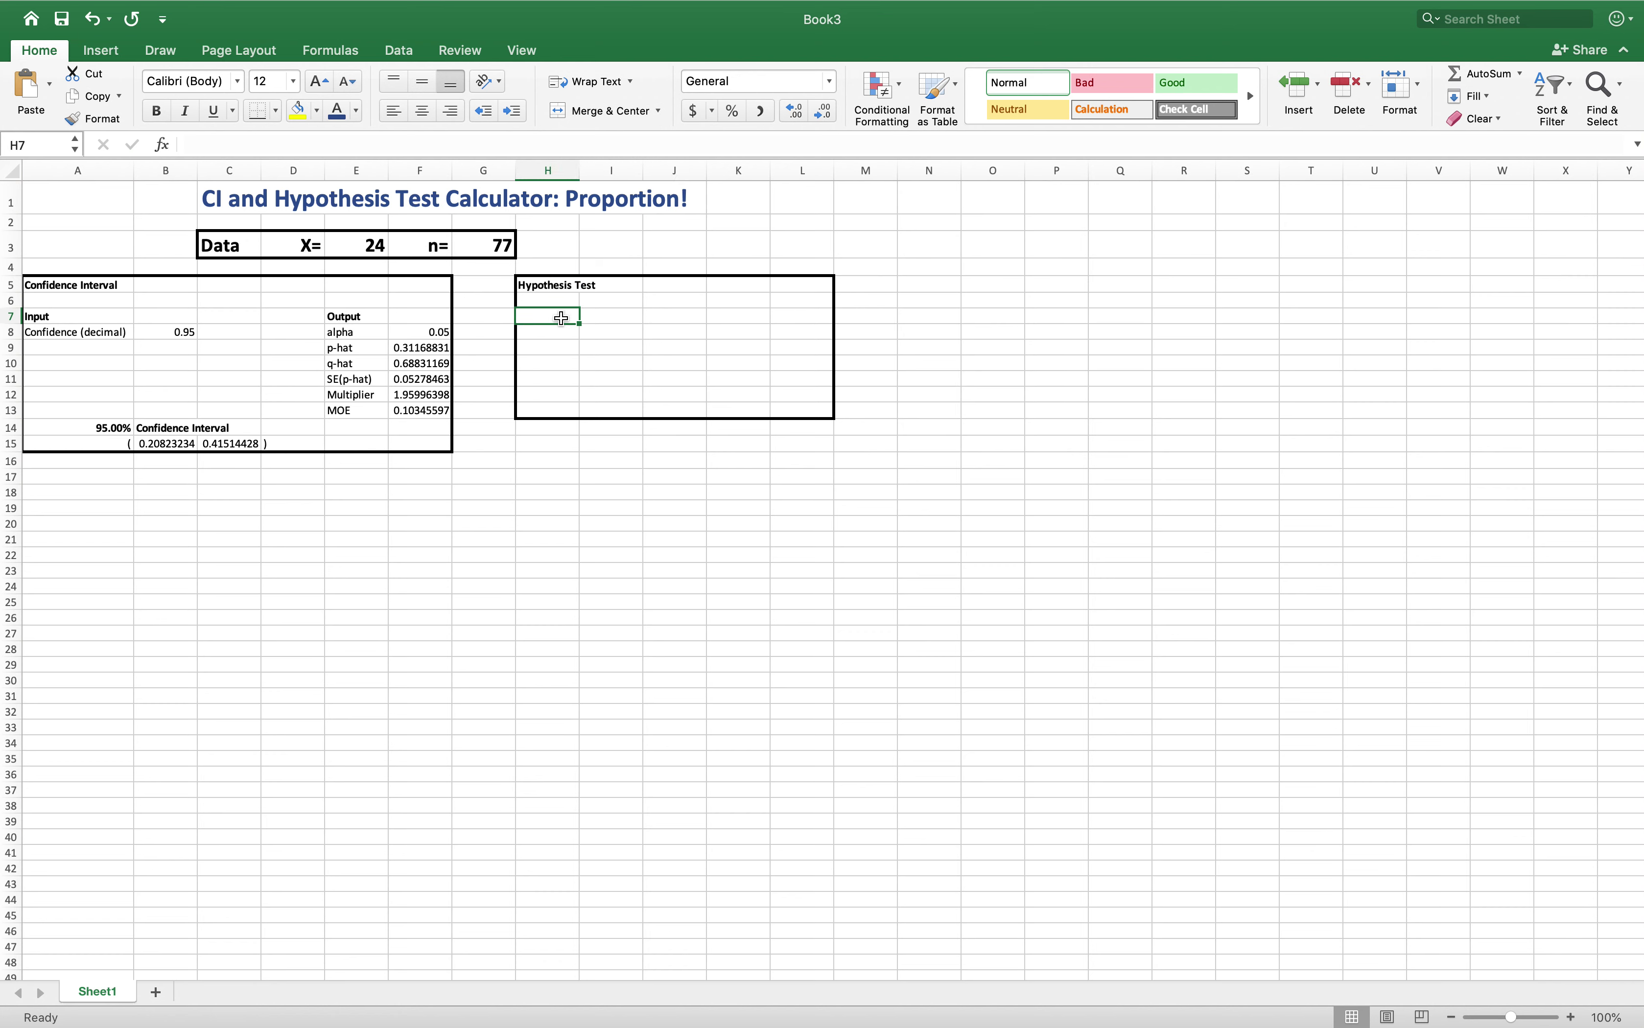
{"action": "type", "text": "Input"}
{"action": "left_click", "coordinate": [599, 362]}
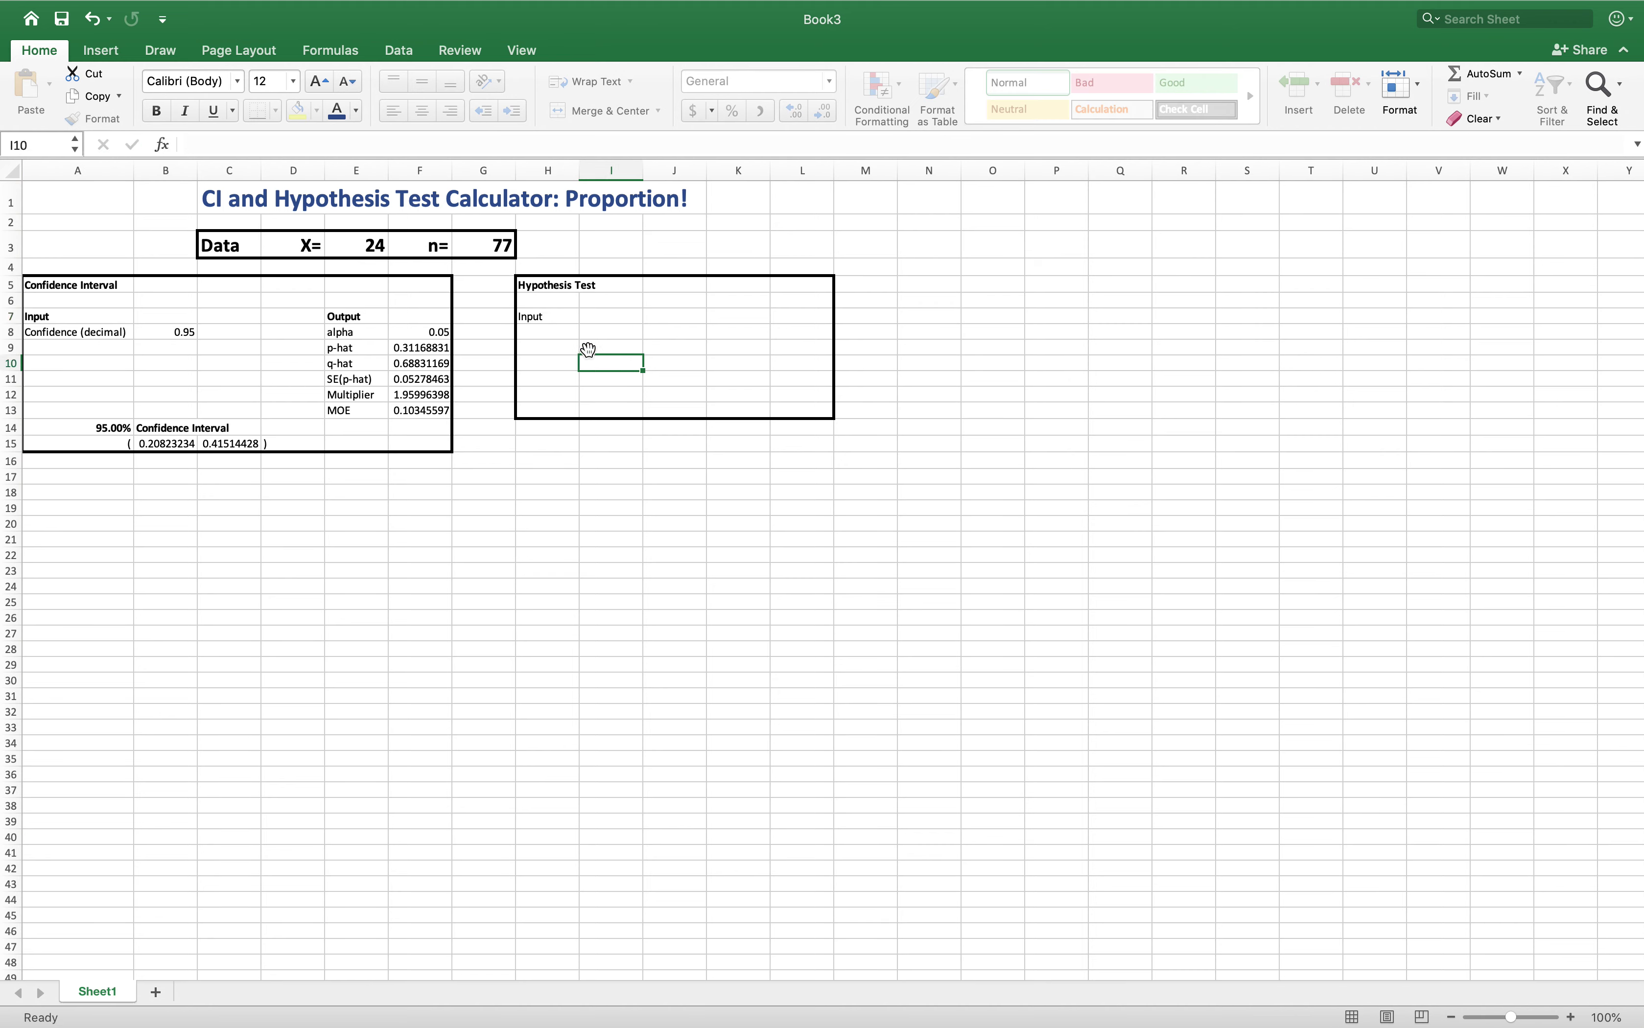
{"action": "left_click", "coordinate": [537, 317]}
{"action": "left_click", "coordinate": [155, 116]}
- Enter the null hypothesis label "Ho: p =" in H8 and align it right
{"action": "left_click", "coordinate": [558, 332]}
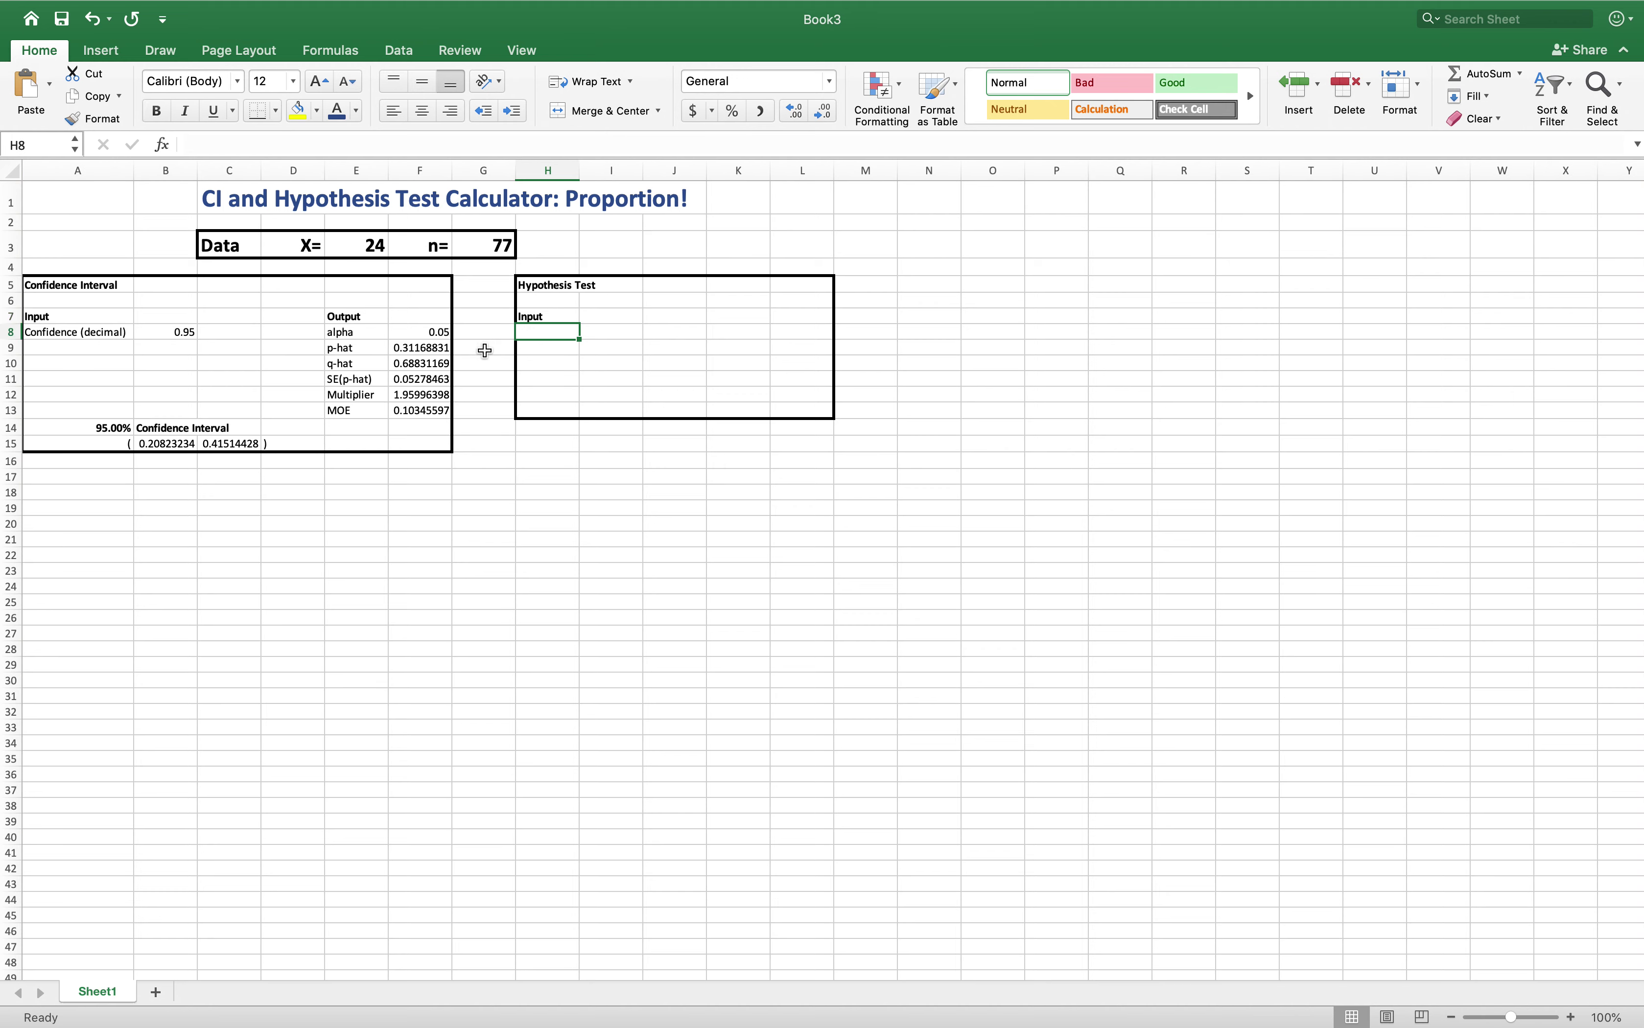
{"action": "type", "text": "Ho: ="}
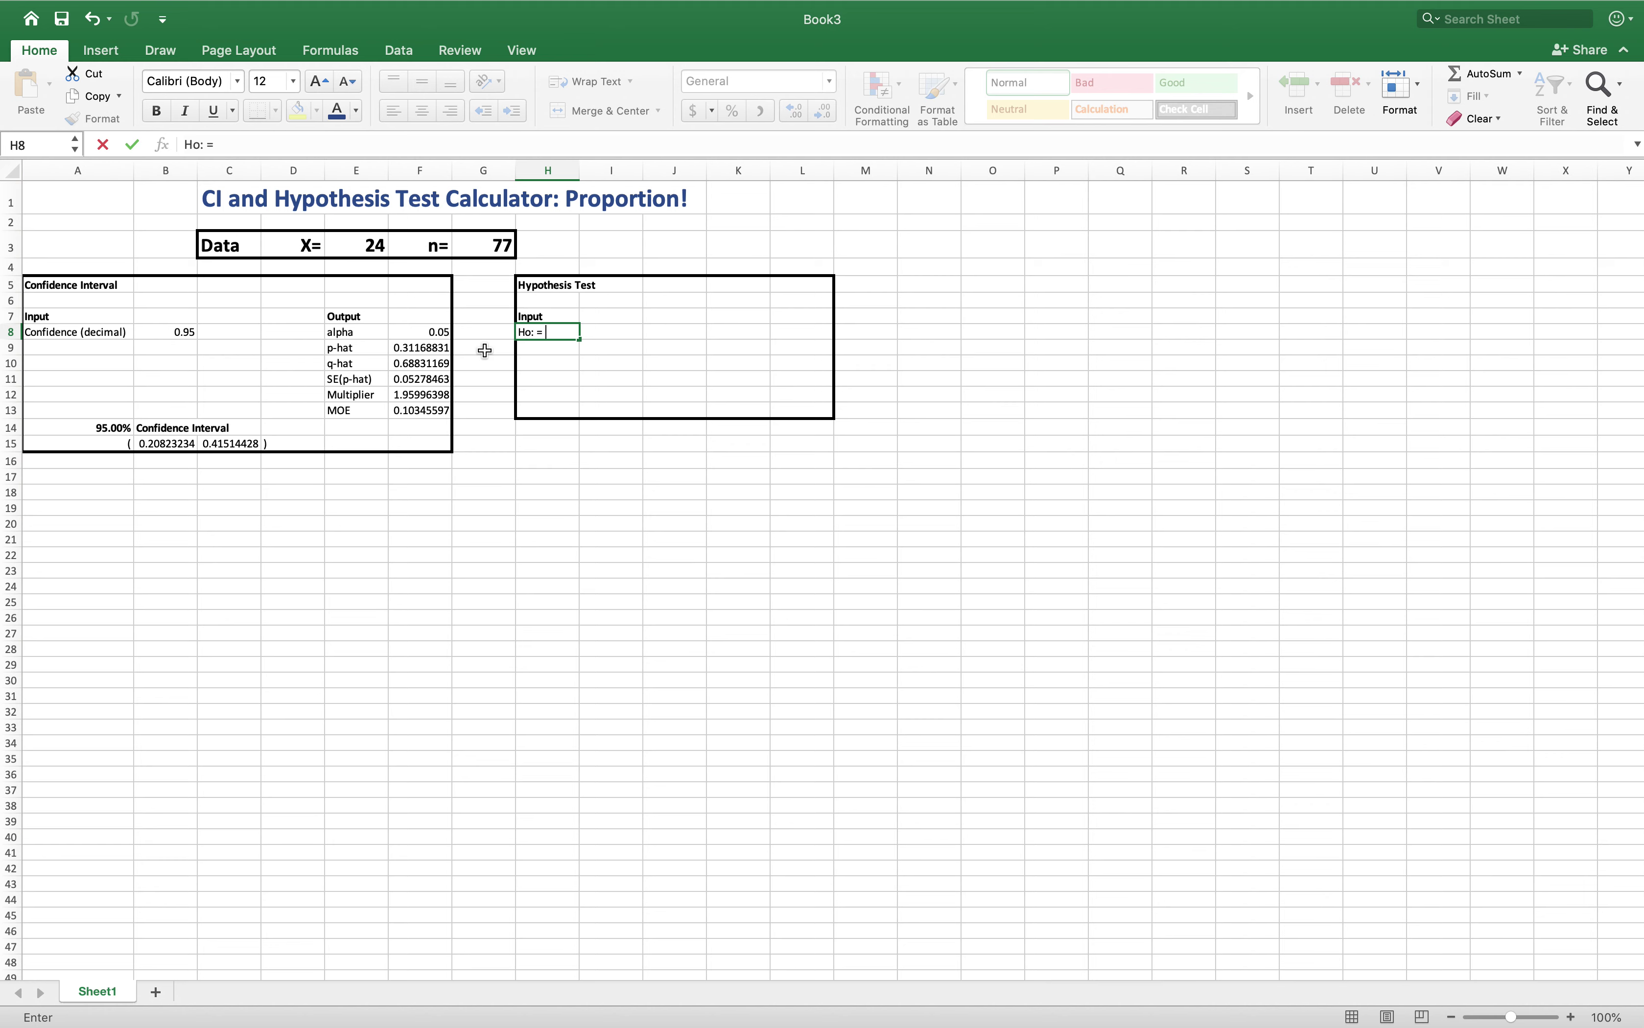
{"action": "key", "text": "BackSpace"}
{"action": "type", "text": "p ="}
{"action": "left_click", "coordinate": [616, 393]}
{"action": "left_click", "coordinate": [556, 335]}
{"action": "left_click", "coordinate": [443, 115]}
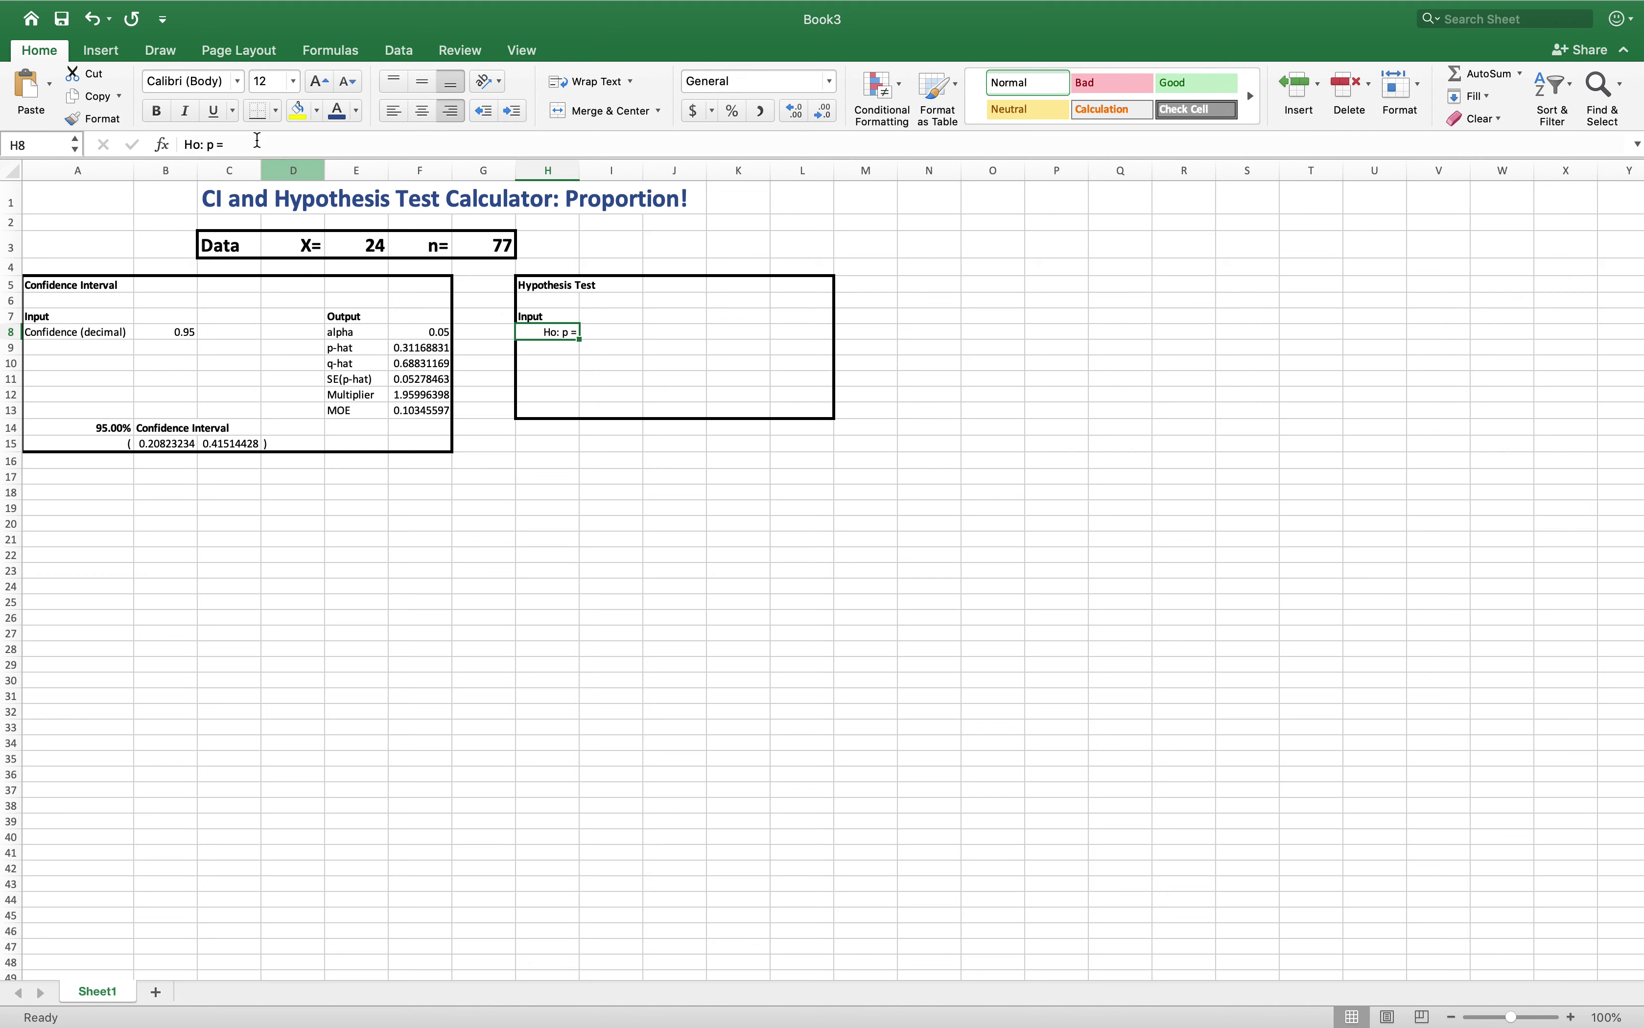
{"action": "left_click", "coordinate": [156, 110]}
{"action": "left_click", "coordinate": [553, 350]}
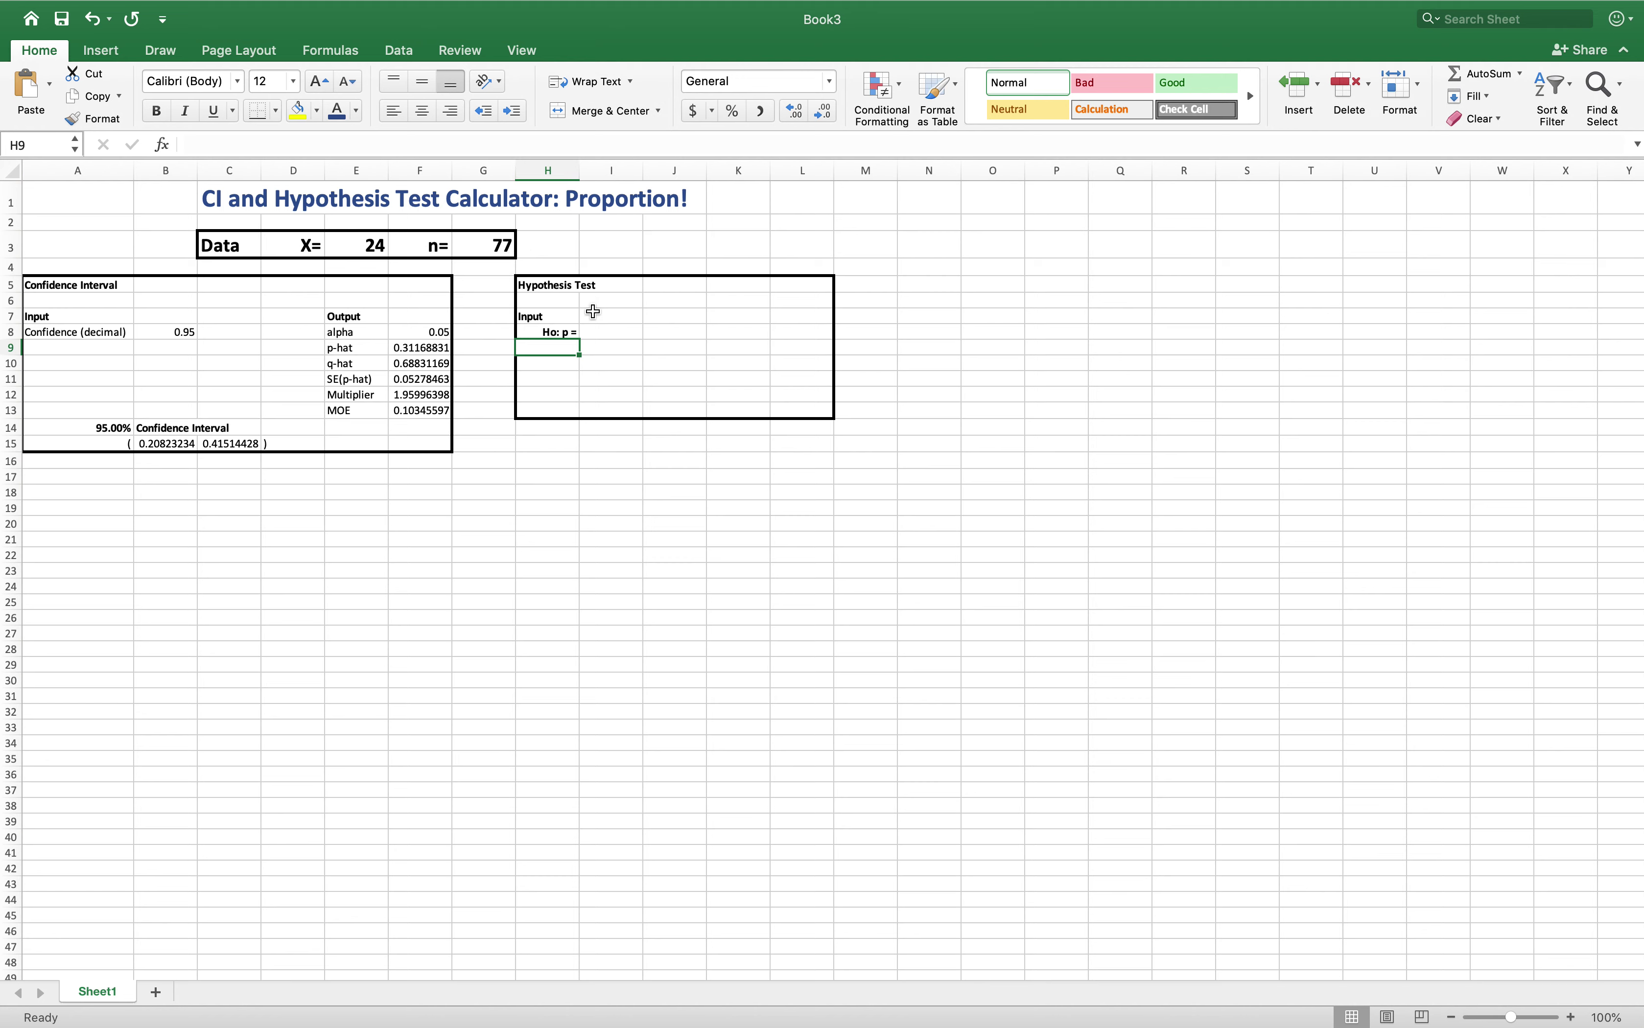
{"action": "key", "text": "Up"}
{"action": "left_click", "coordinate": [158, 112]}
- Enter the start of the alternative hypothesis label, "Ha: p", in H9
{"action": "left_click", "coordinate": [558, 348]}
{"action": "type", "text": "Ha: p"}
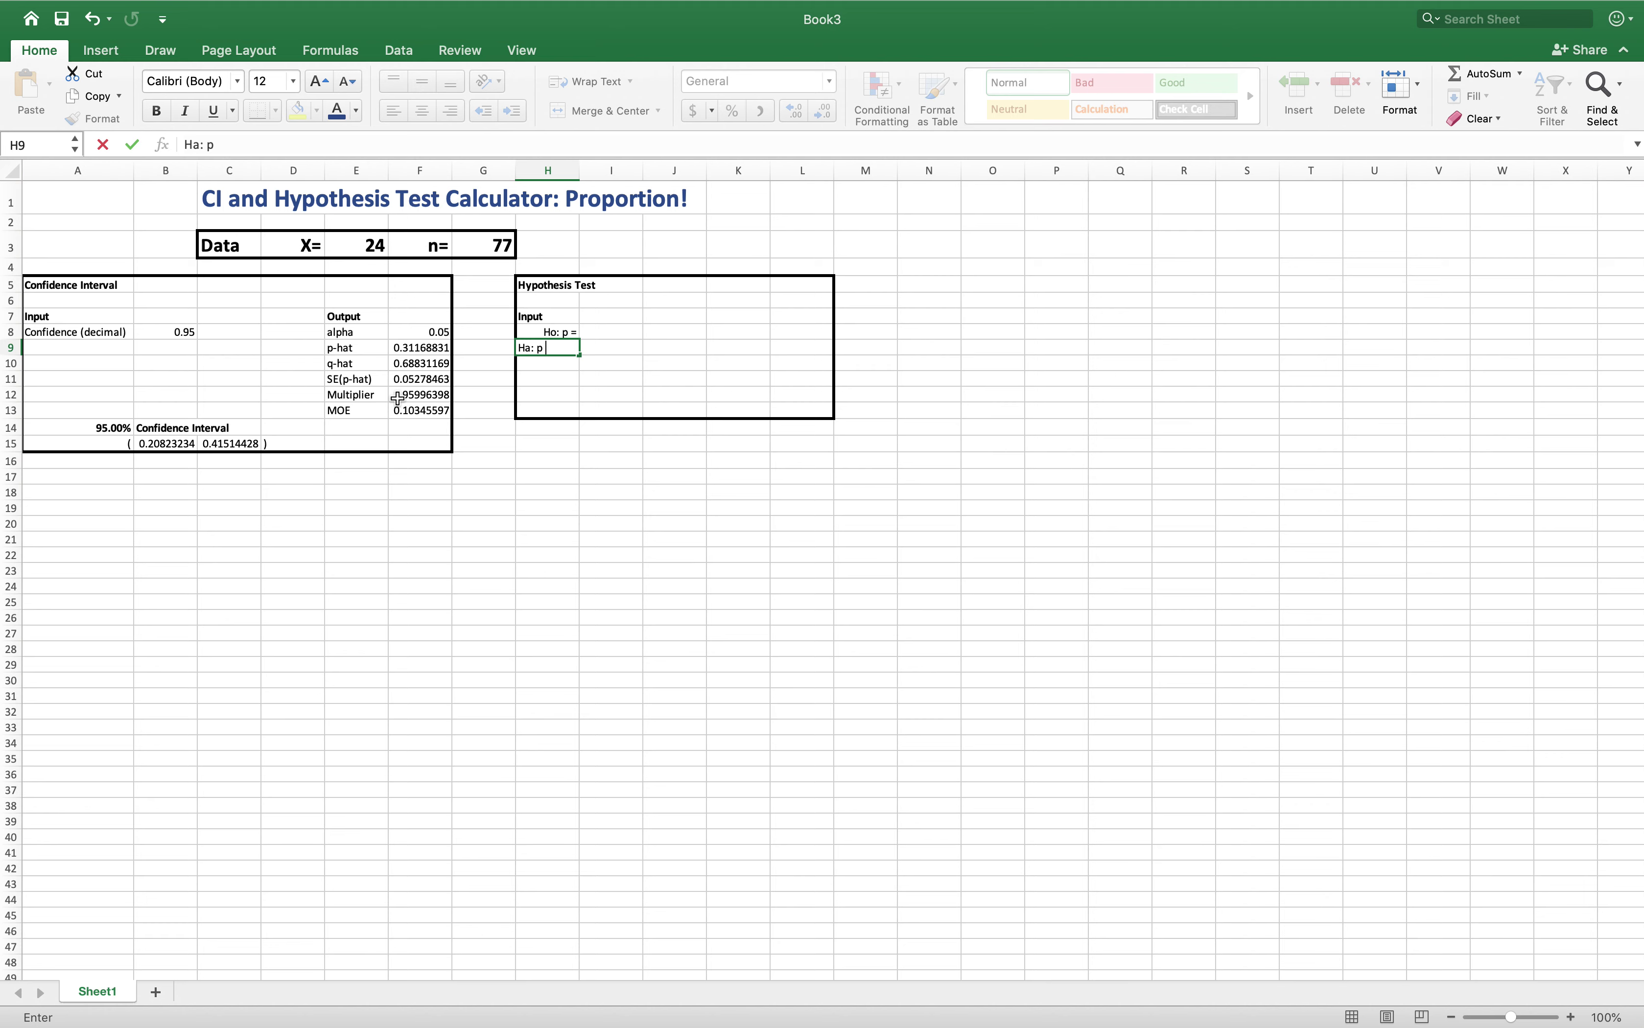
{"action": "left_click", "coordinate": [102, 50]}
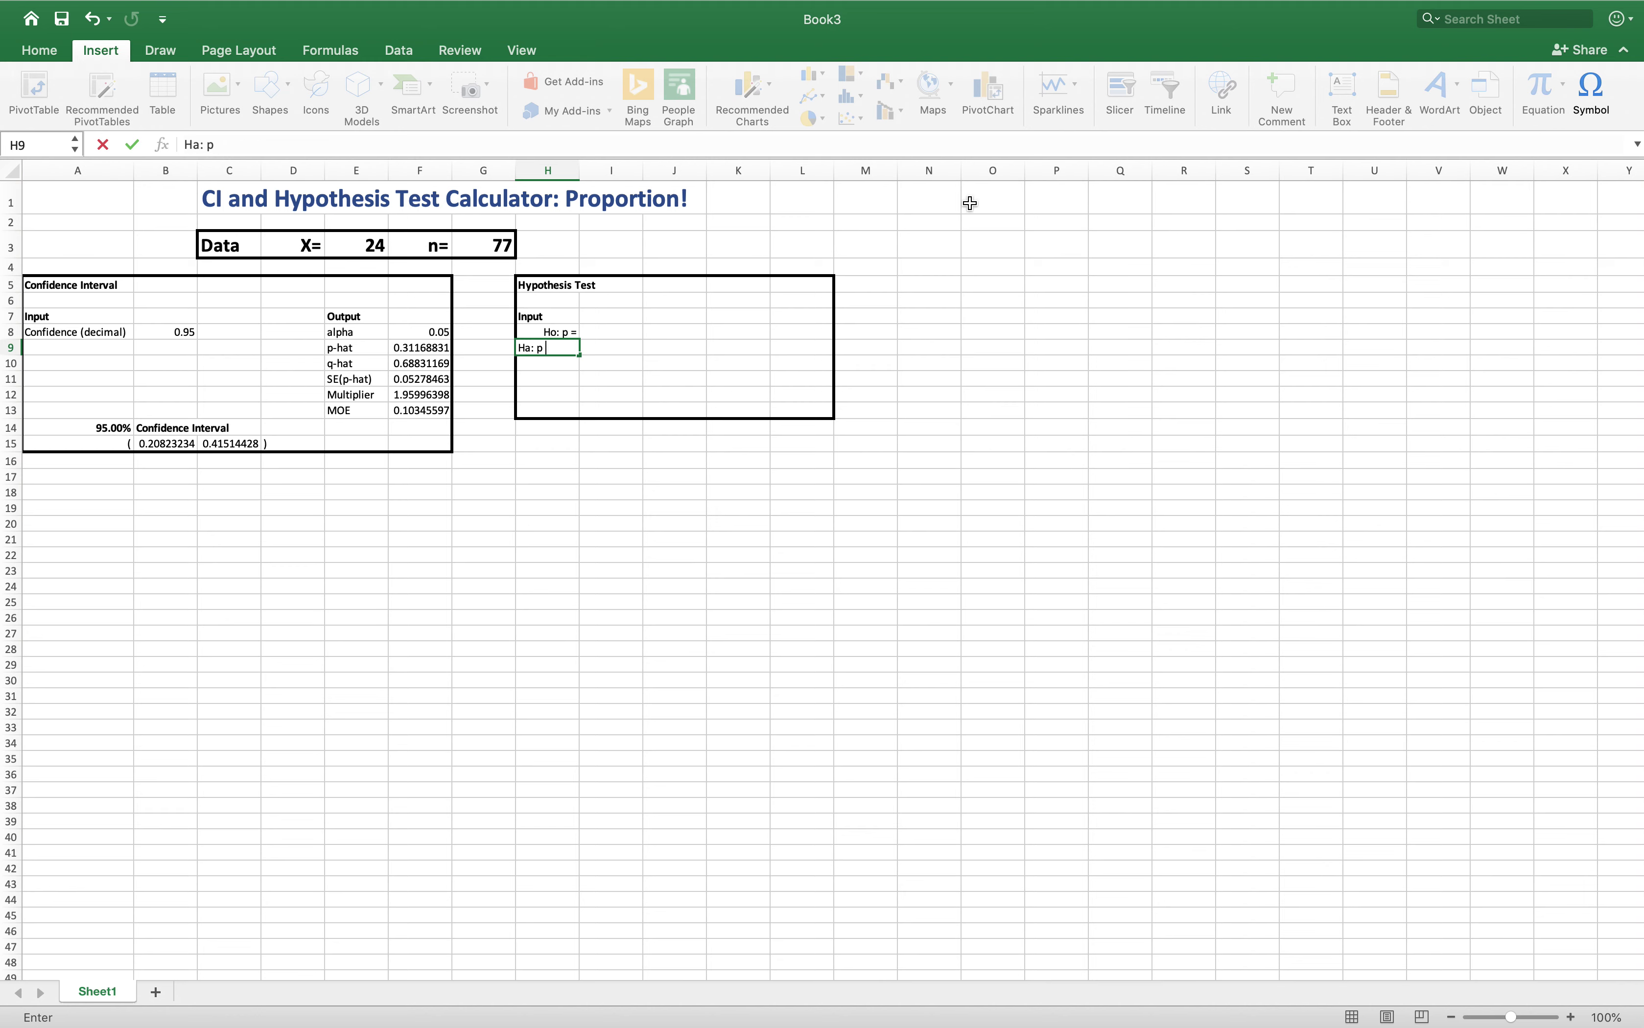
{"action": "left_click", "coordinate": [967, 356]}
{"action": "left_click", "coordinate": [547, 353]}
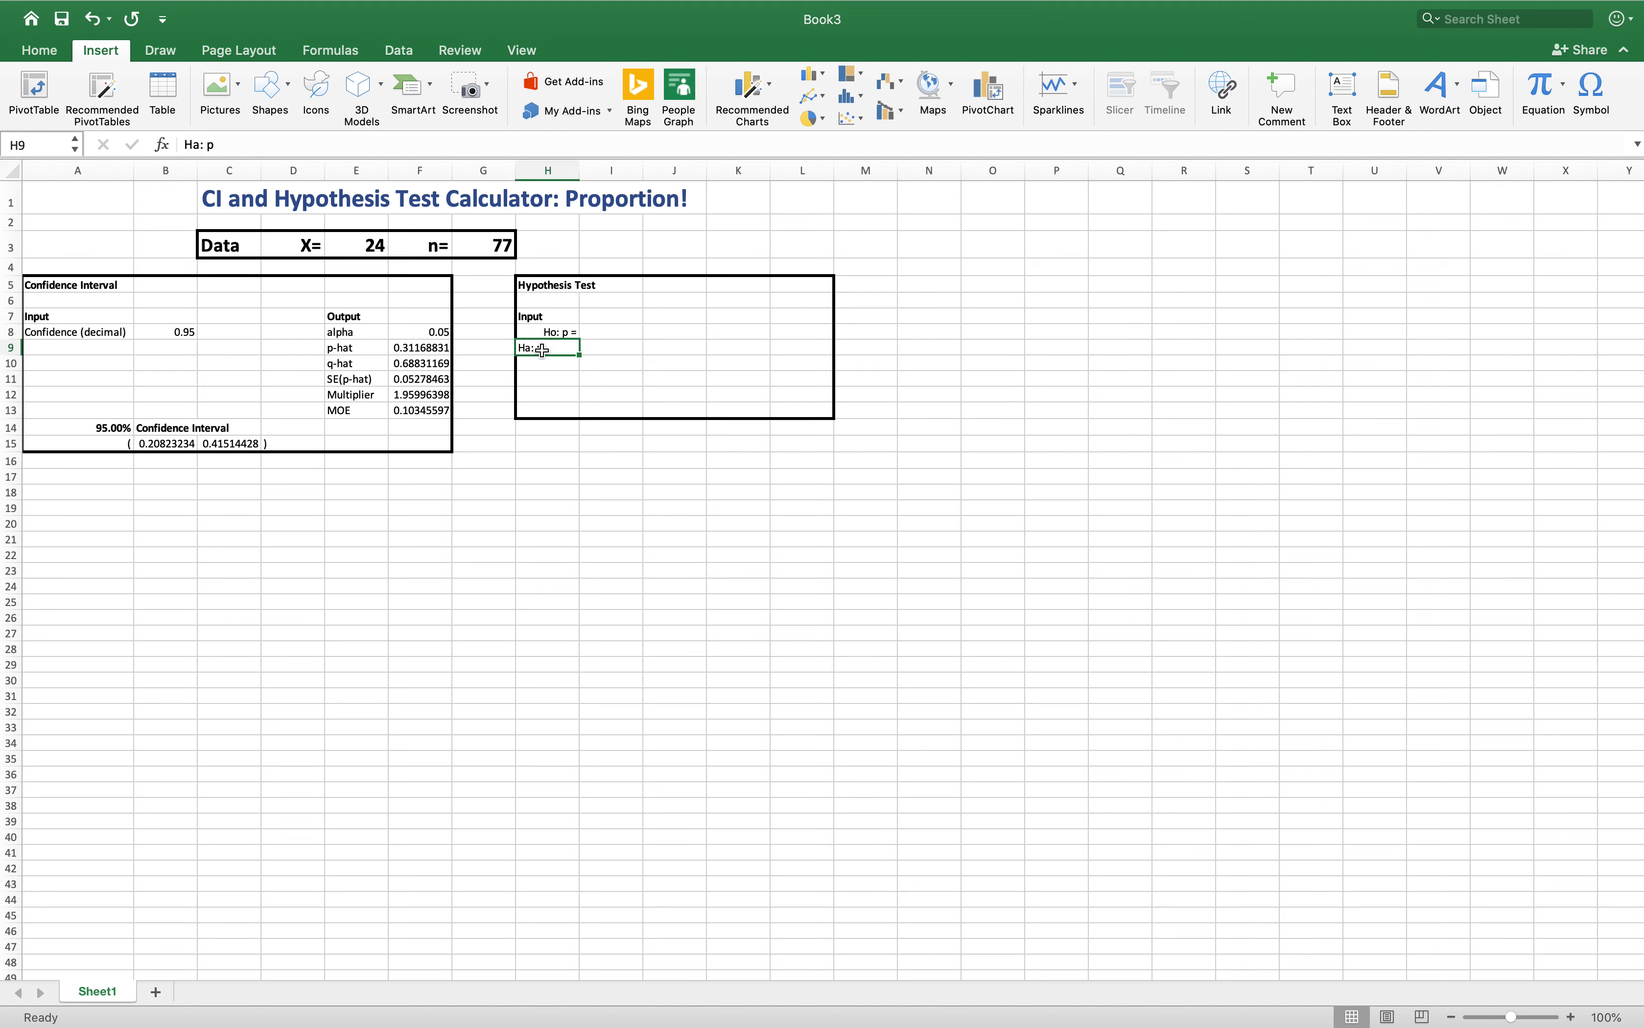
{"action": "left_click", "coordinate": [362, 148]}
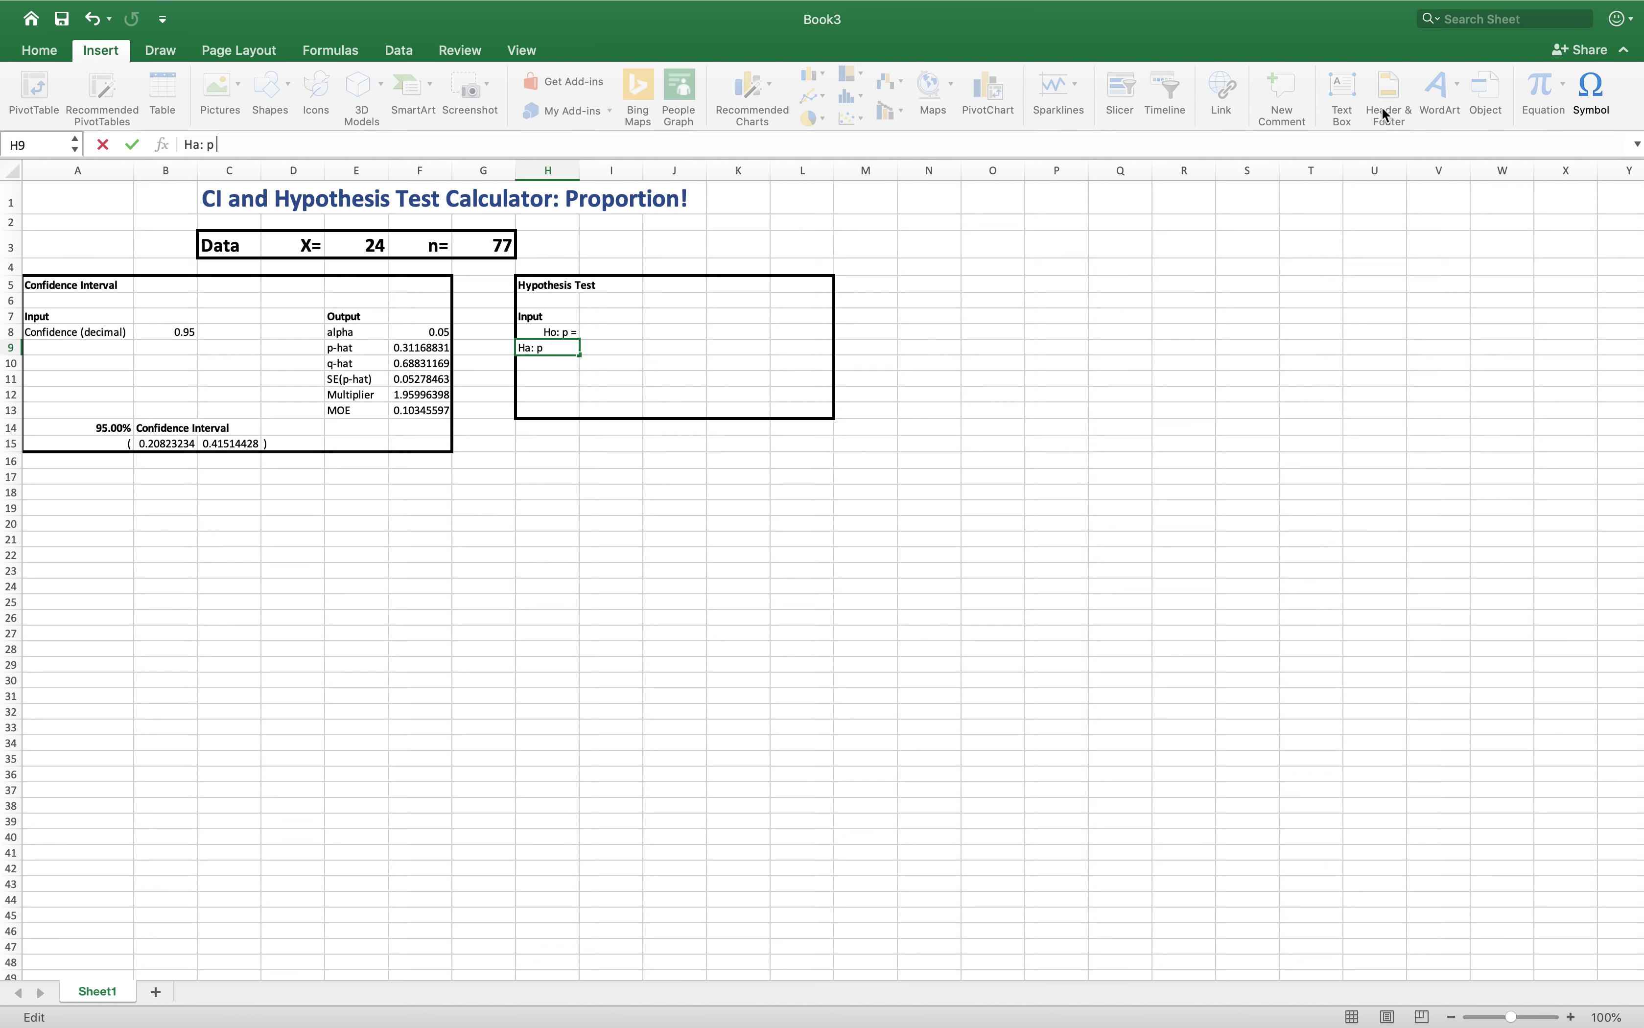
{"action": "left_click", "coordinate": [1589, 88]}
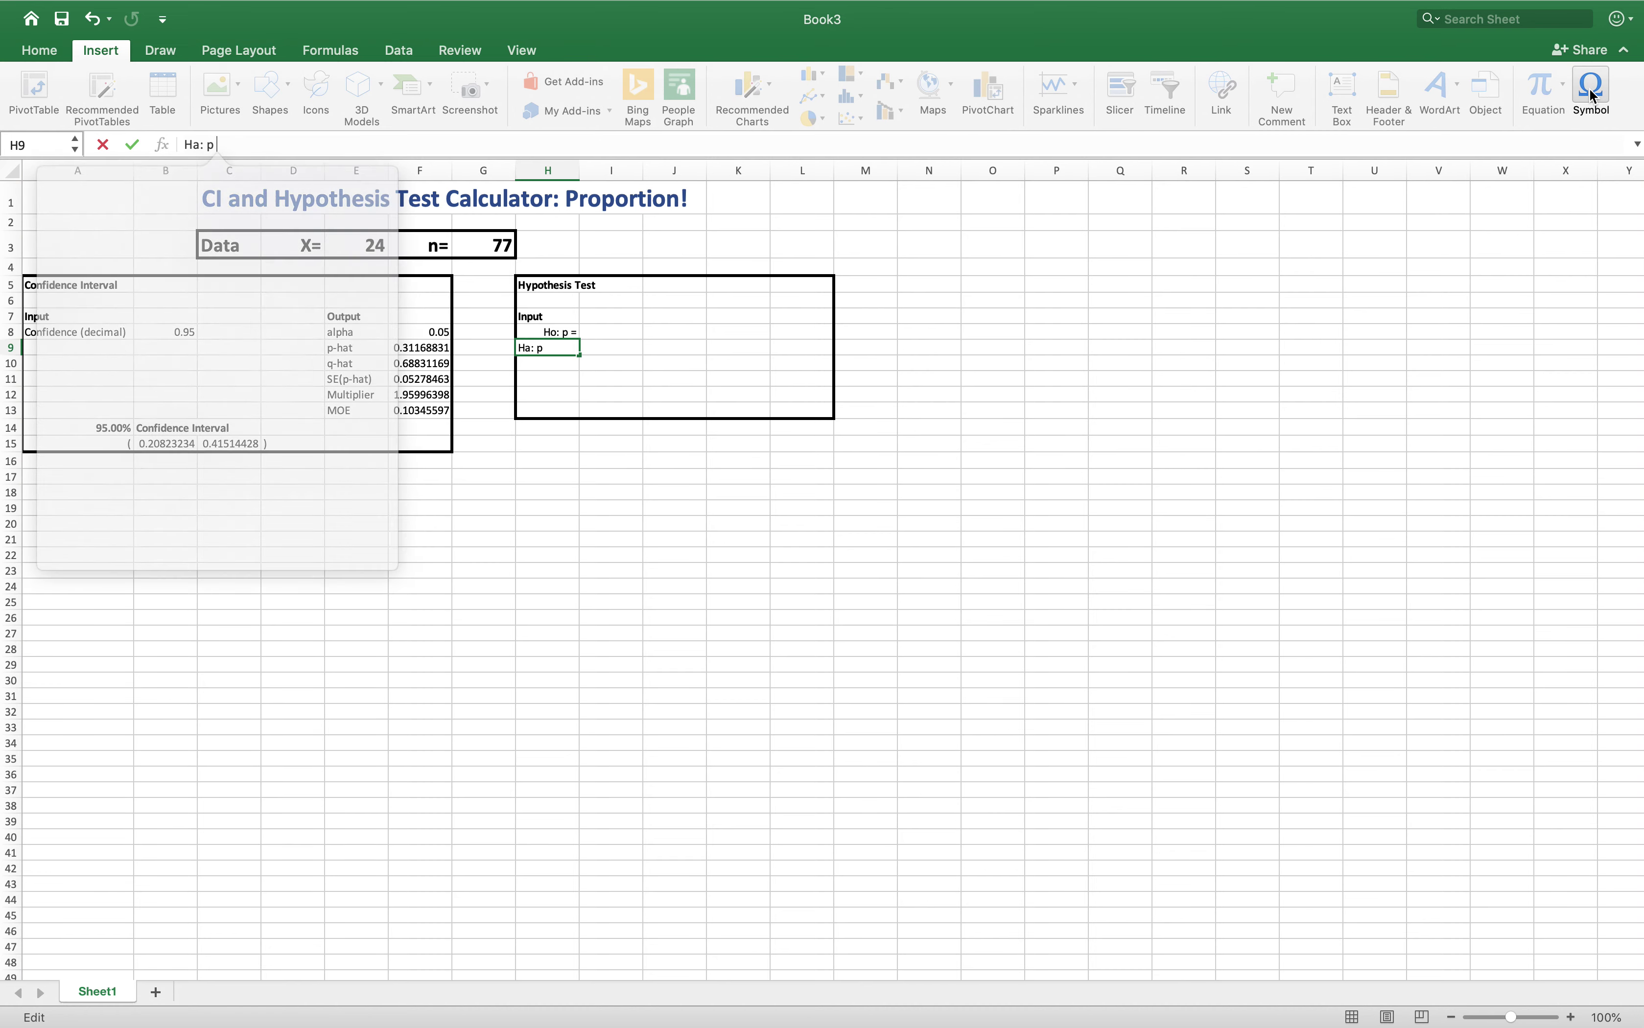
{"action": "scroll", "coordinate": [232, 457], "scroll_direction": "up", "scroll_amount": 3}
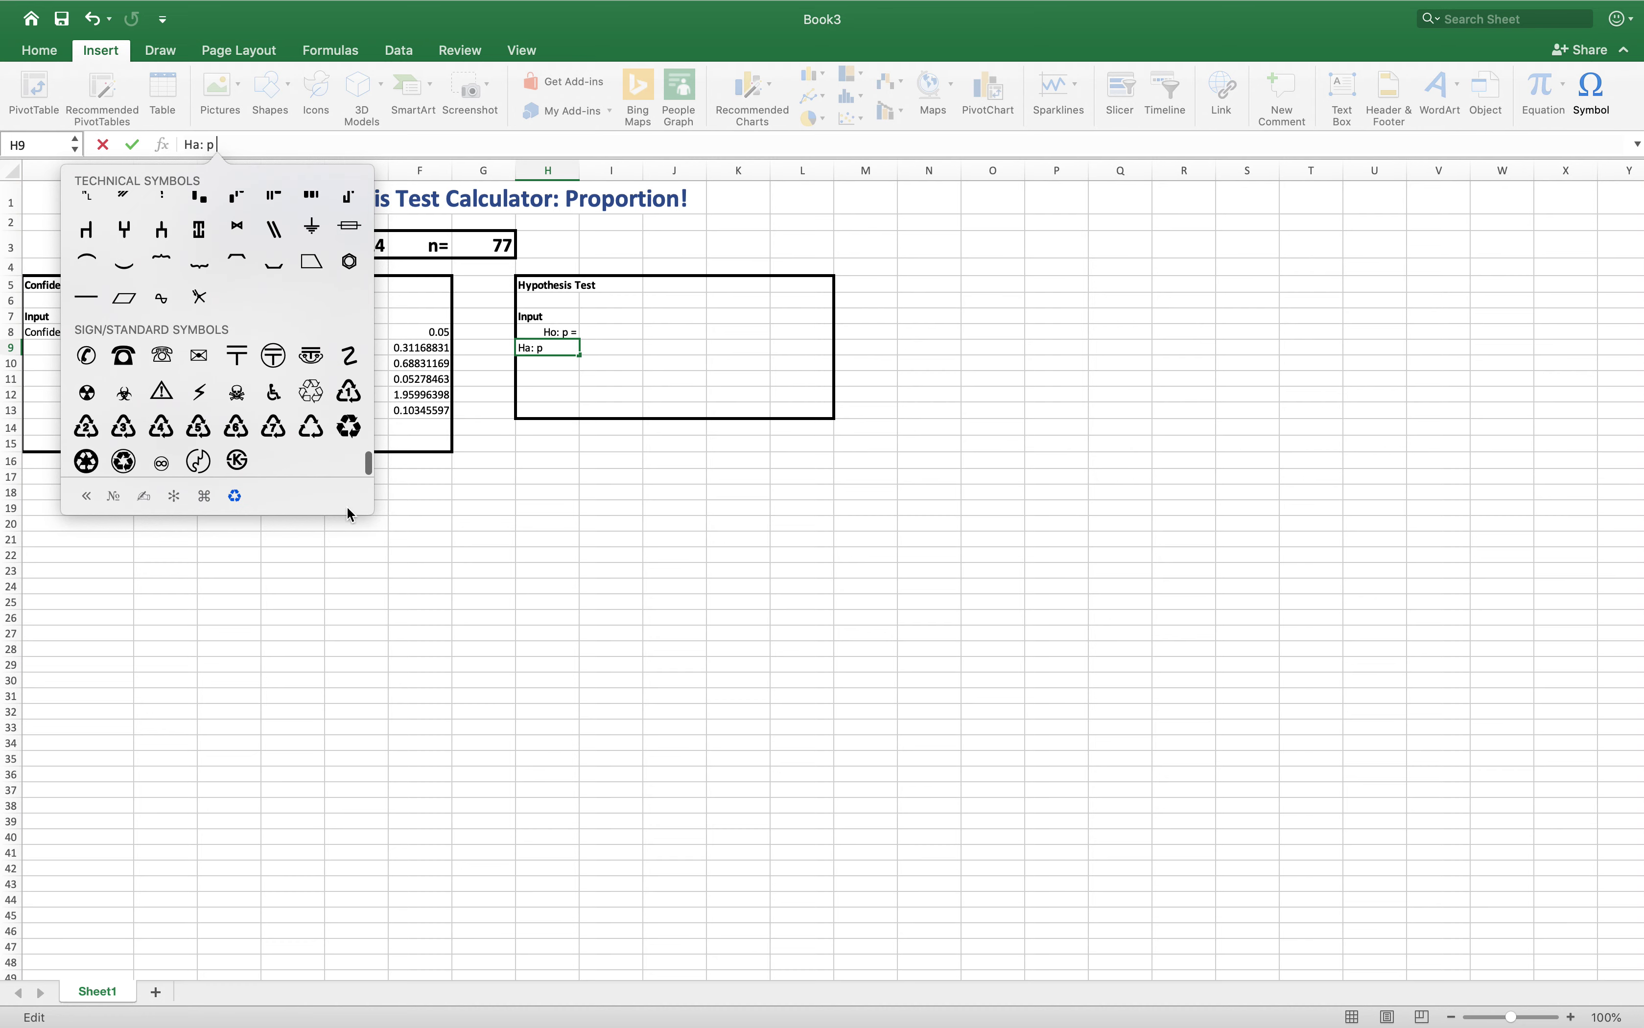
{"action": "scroll", "coordinate": [304, 443], "scroll_direction": "up", "scroll_amount": 10}
{"action": "scroll", "coordinate": [304, 444], "scroll_direction": "up", "scroll_amount": 5}
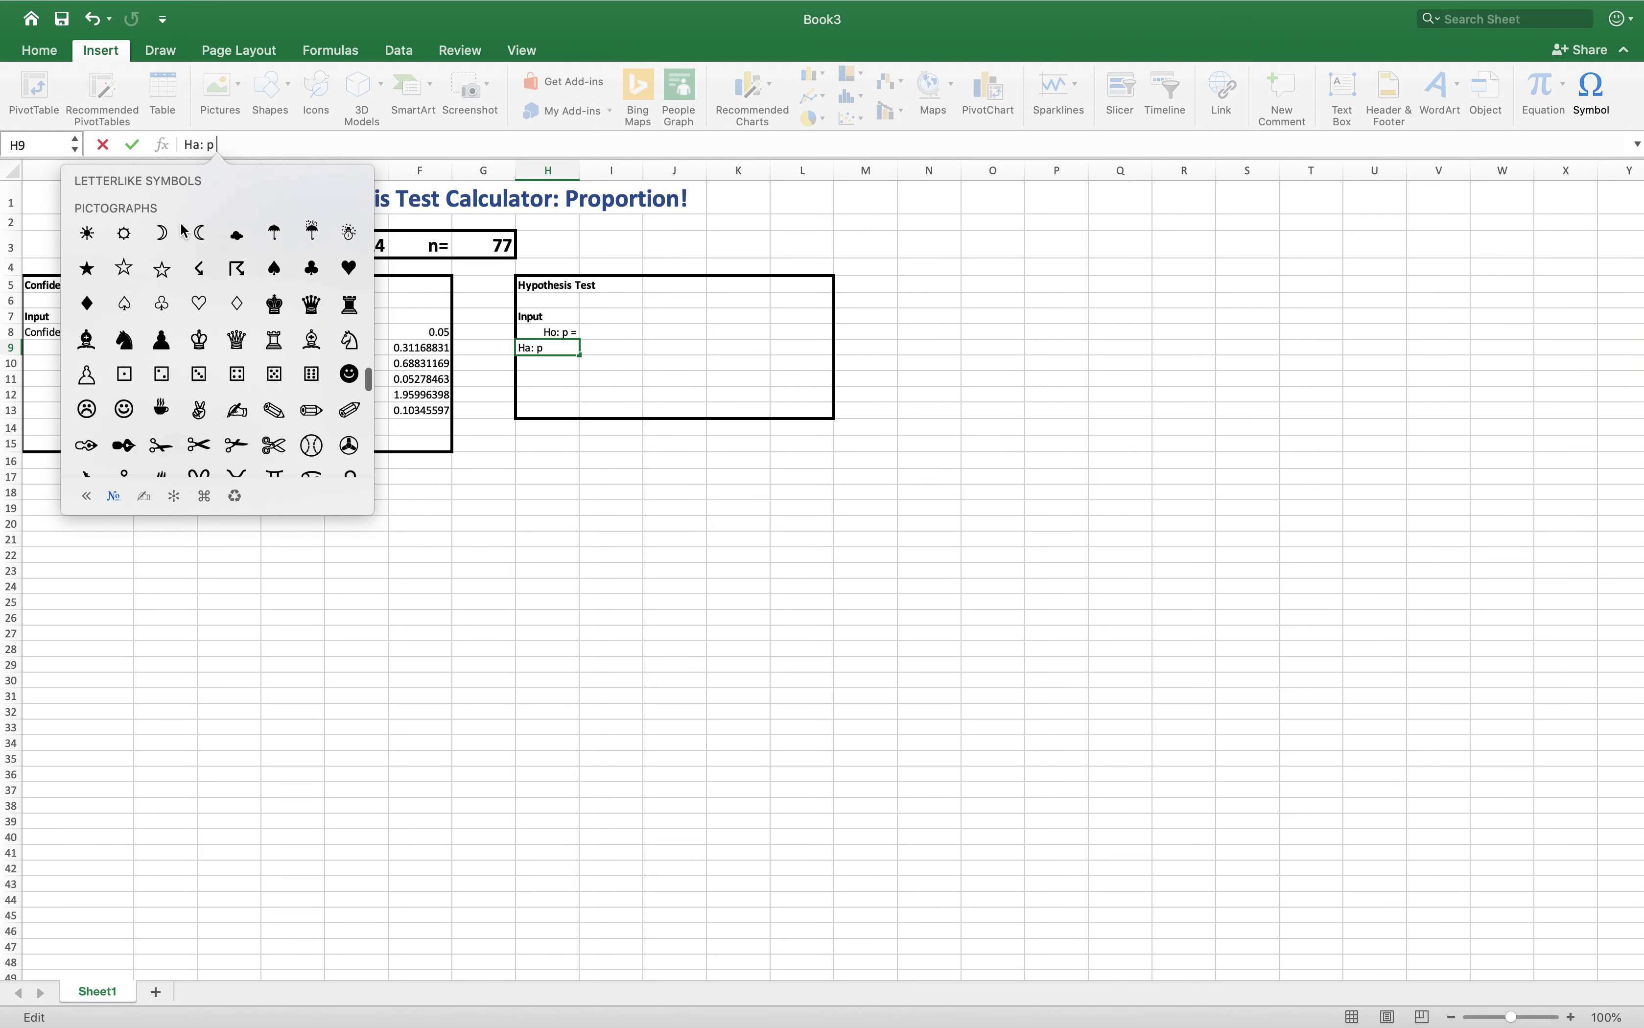
{"action": "left_click", "coordinate": [575, 576]}
- Complete the alternative hypothesis label in H9 as "Ha: p ≠" and align it right
{"action": "left_click", "coordinate": [550, 348]}
{"action": "left_click", "coordinate": [265, 141]}
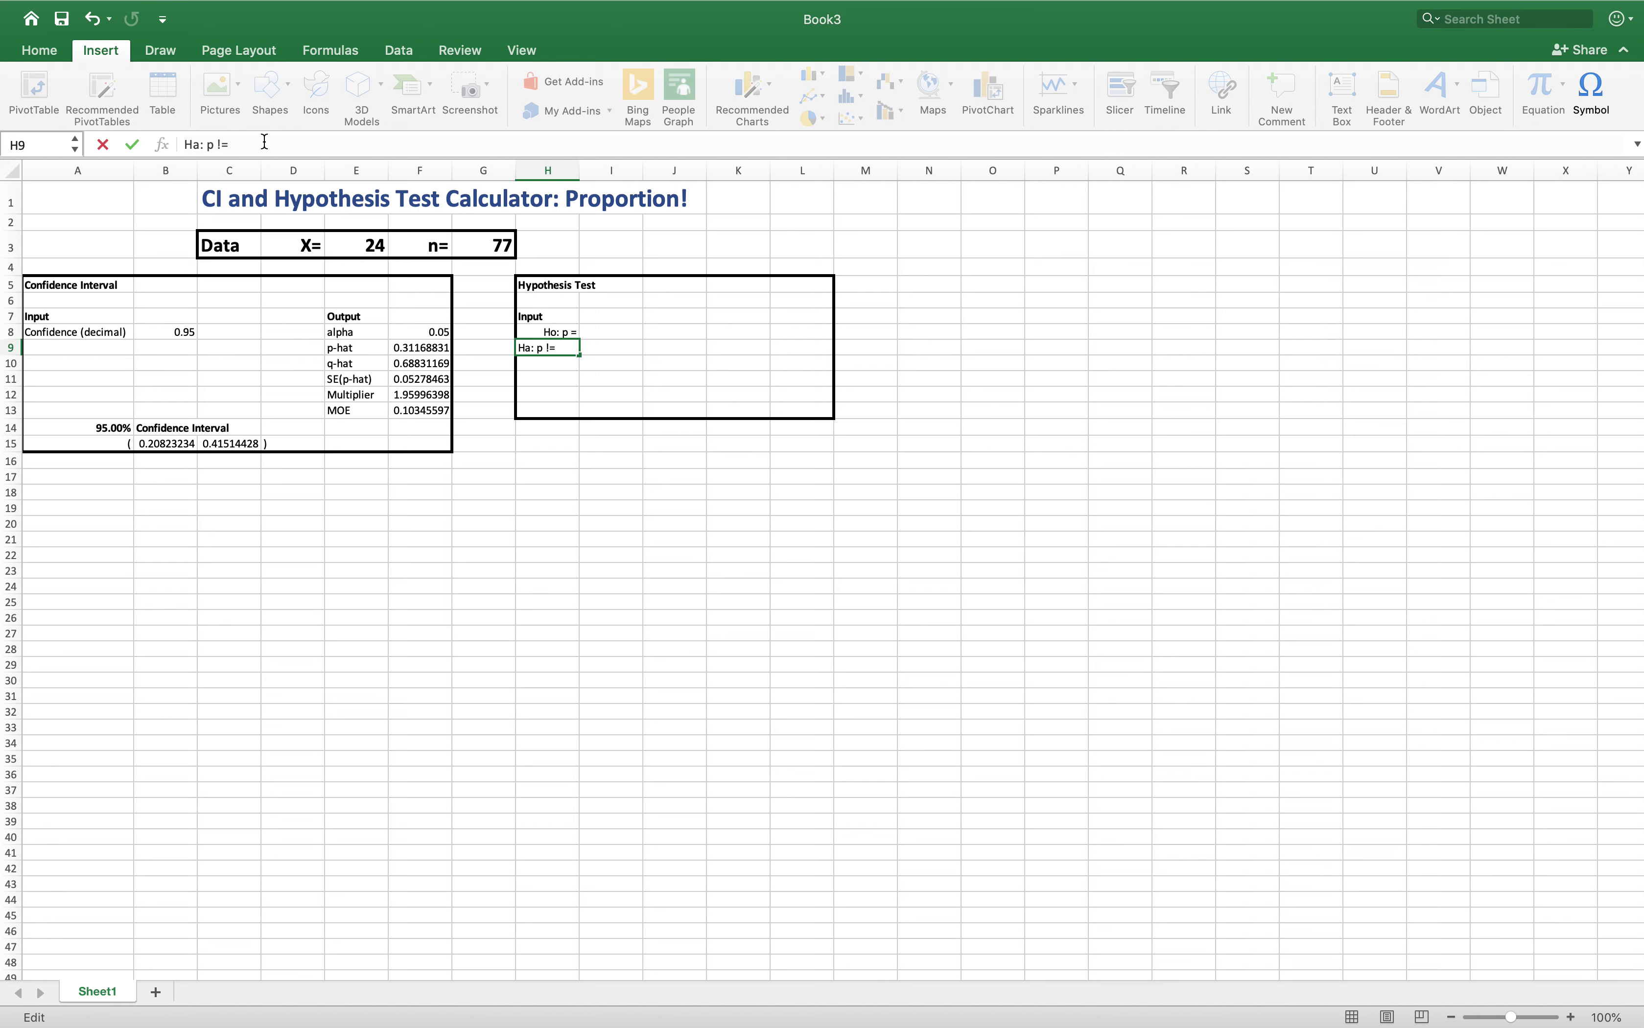
{"action": "key", "text": "BackSpace"}
{"action": "key", "text": "BackSpace"}
{"action": "key", "text": "Return"}
{"action": "key", "text": "Up"}
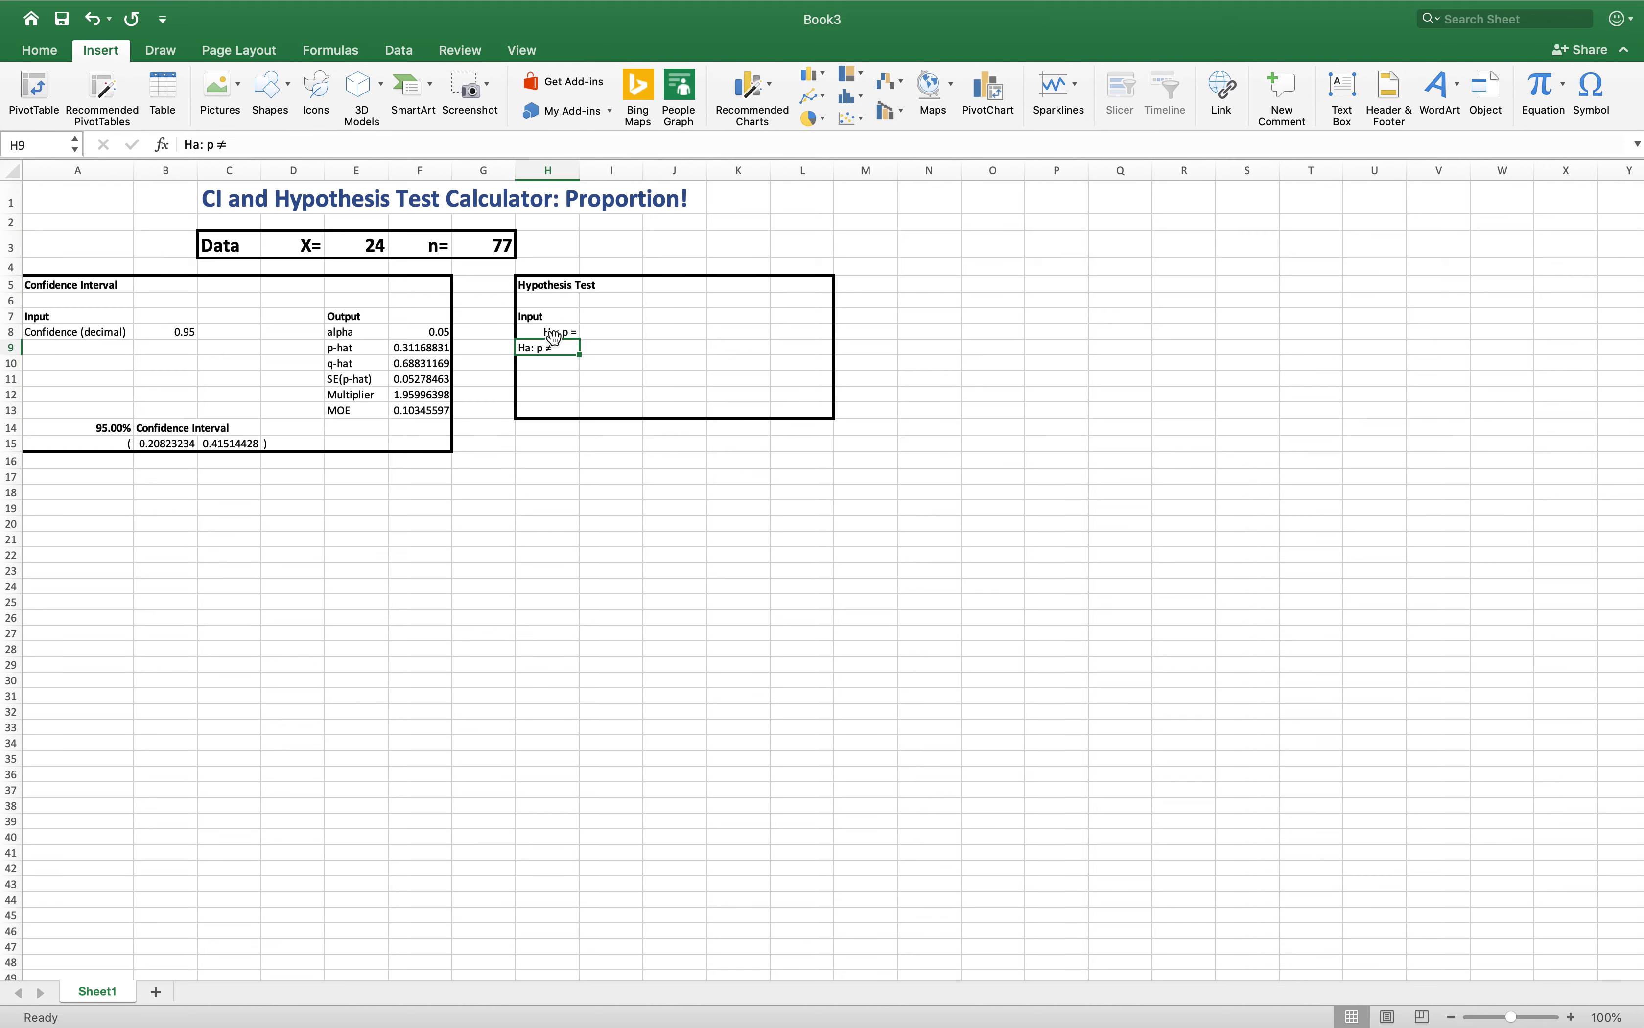
{"action": "left_click", "coordinate": [41, 51]}
{"action": "left_click", "coordinate": [449, 111]}
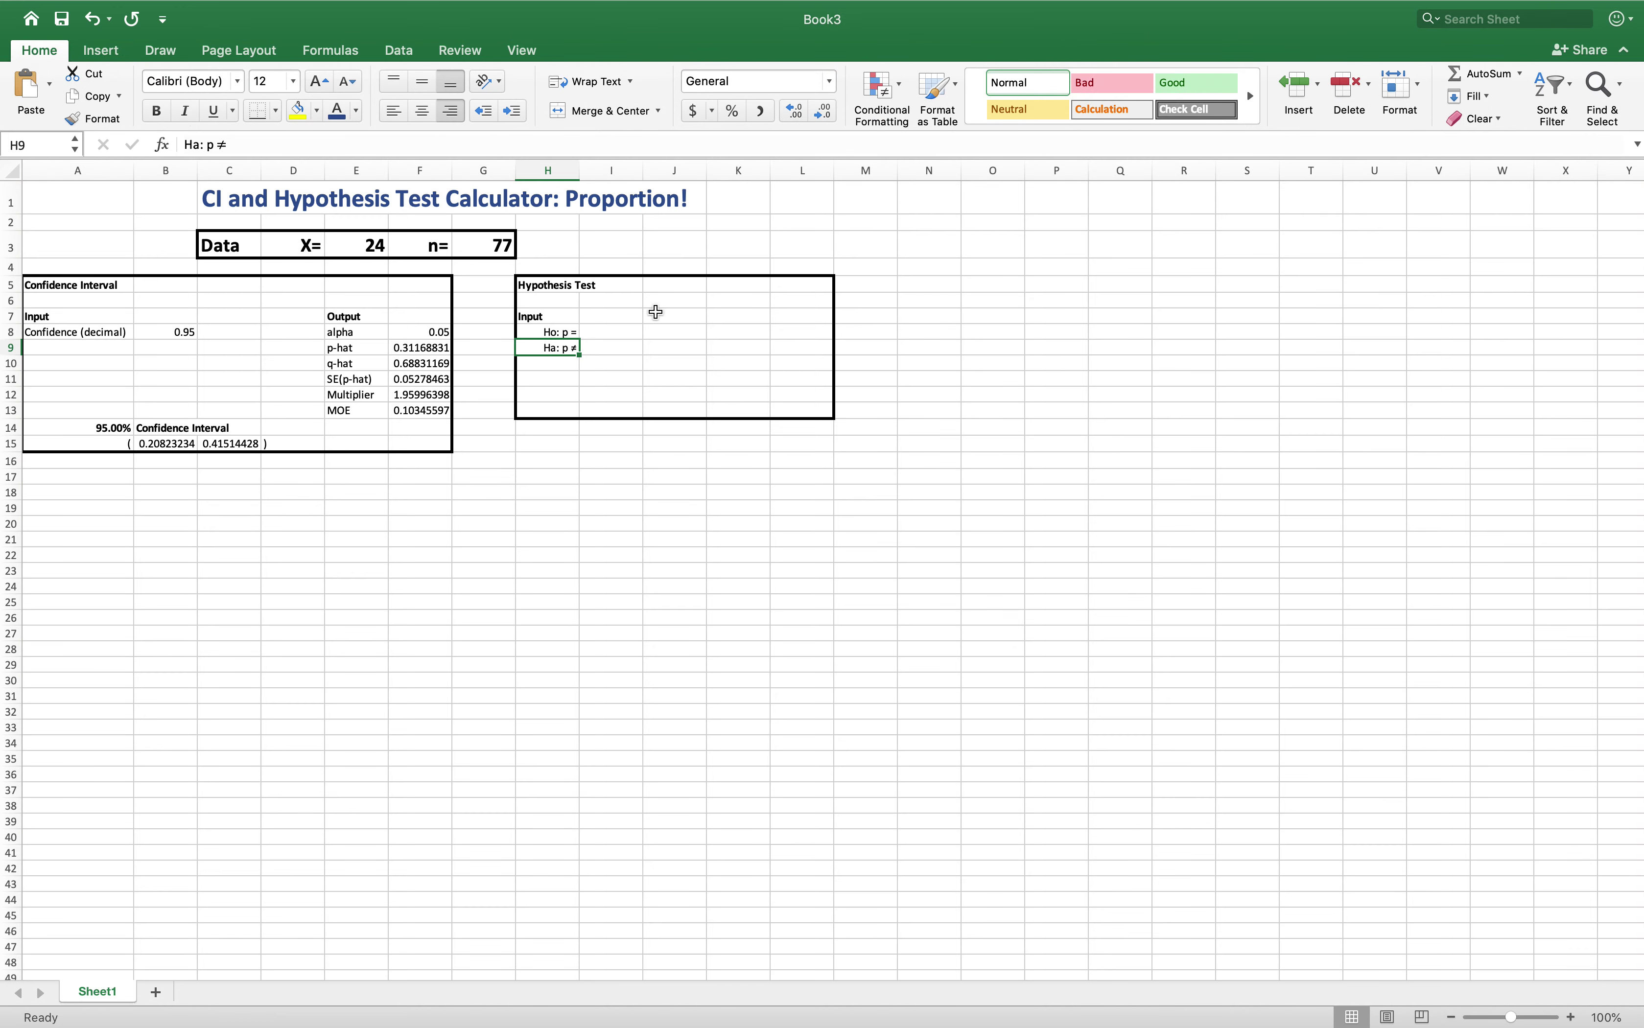
- Add a right-aligned "alpha" label in H10 with the value .05 beside it in I10
{"action": "left_click", "coordinate": [610, 333]}
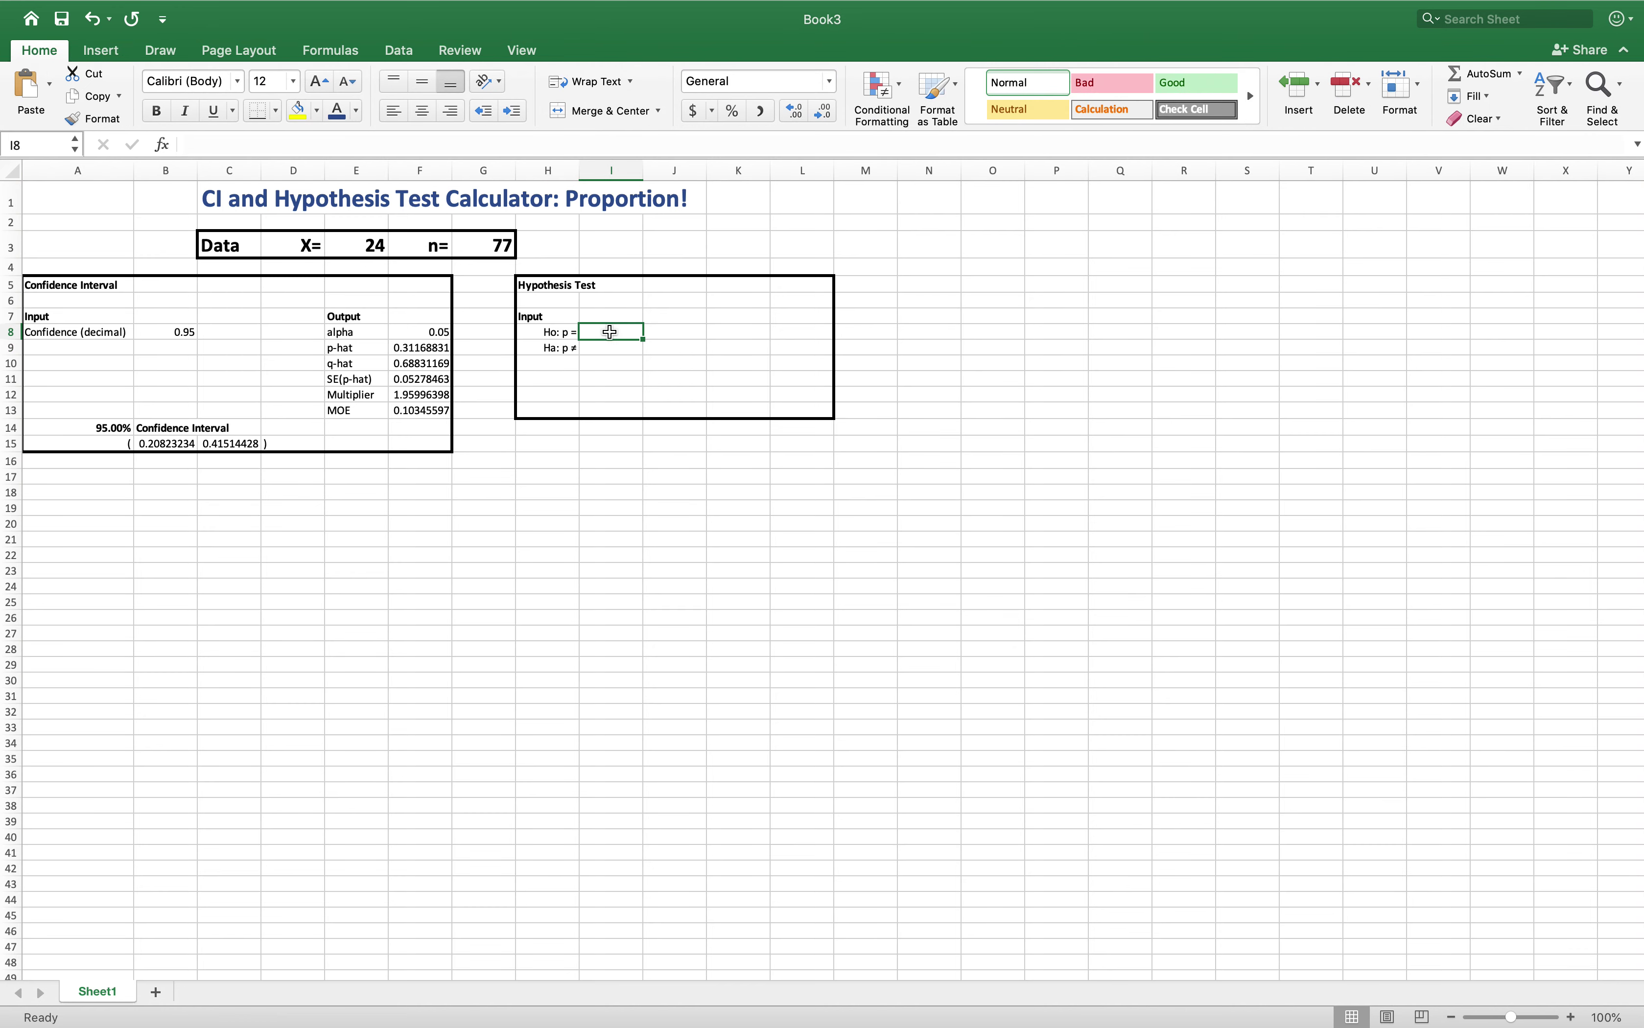
{"action": "left_click", "coordinate": [560, 363]}
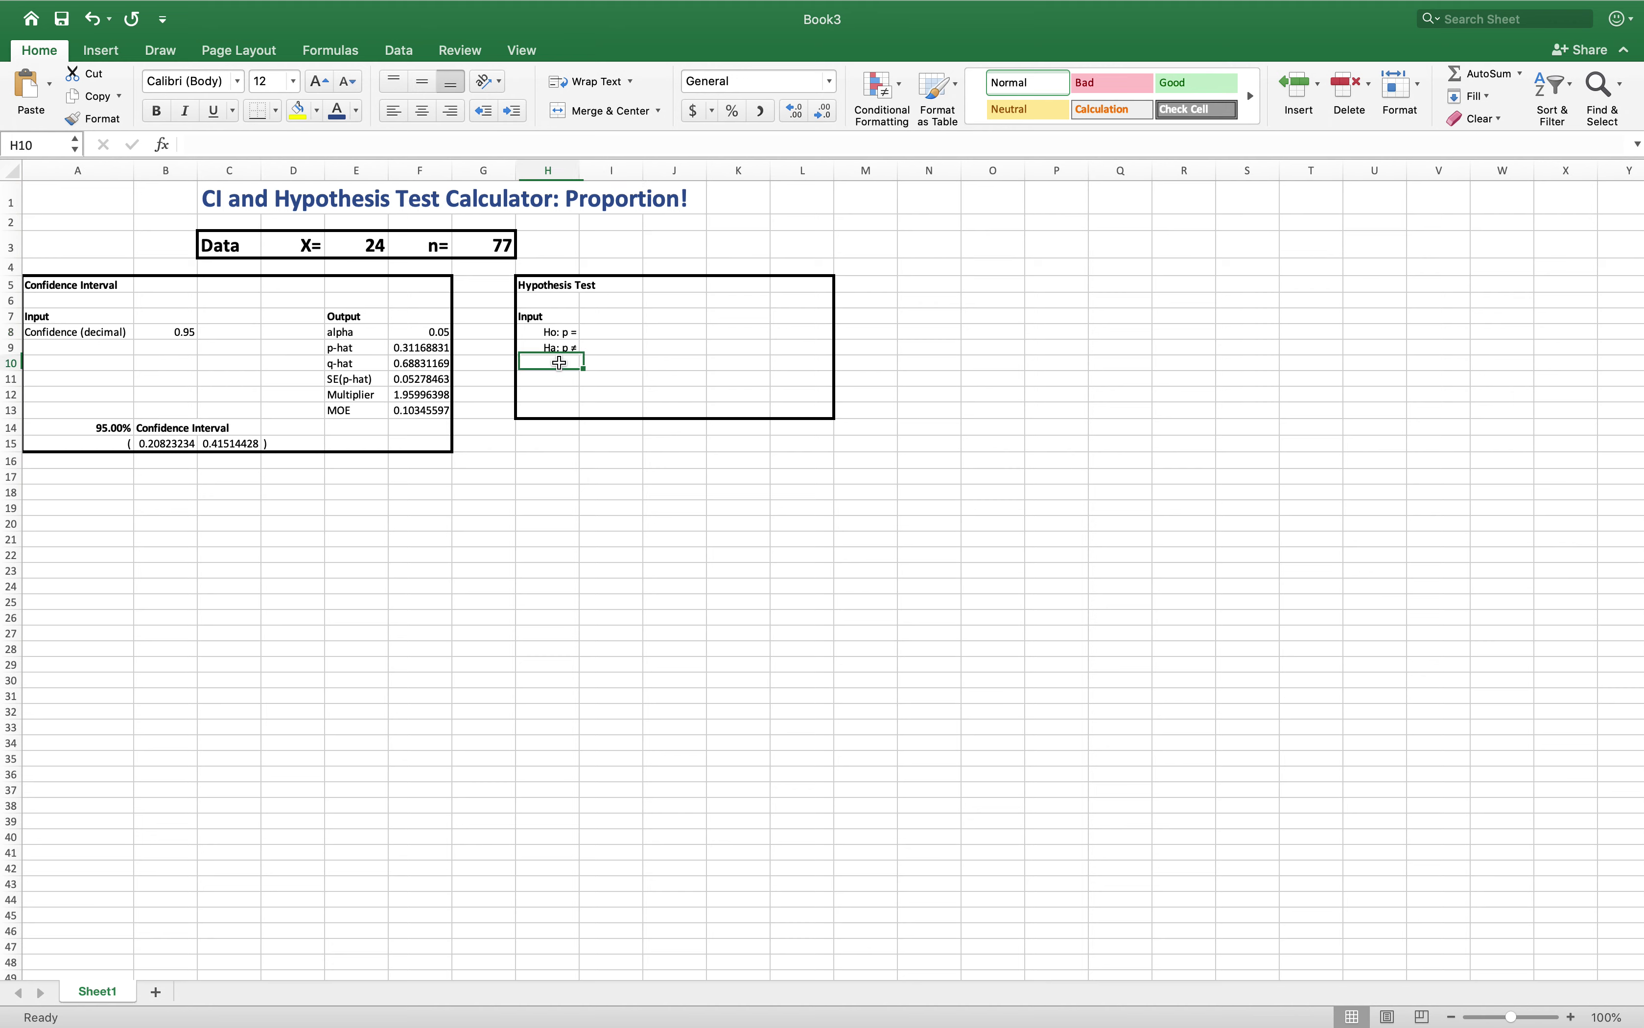
{"action": "type", "text": "alpha"}
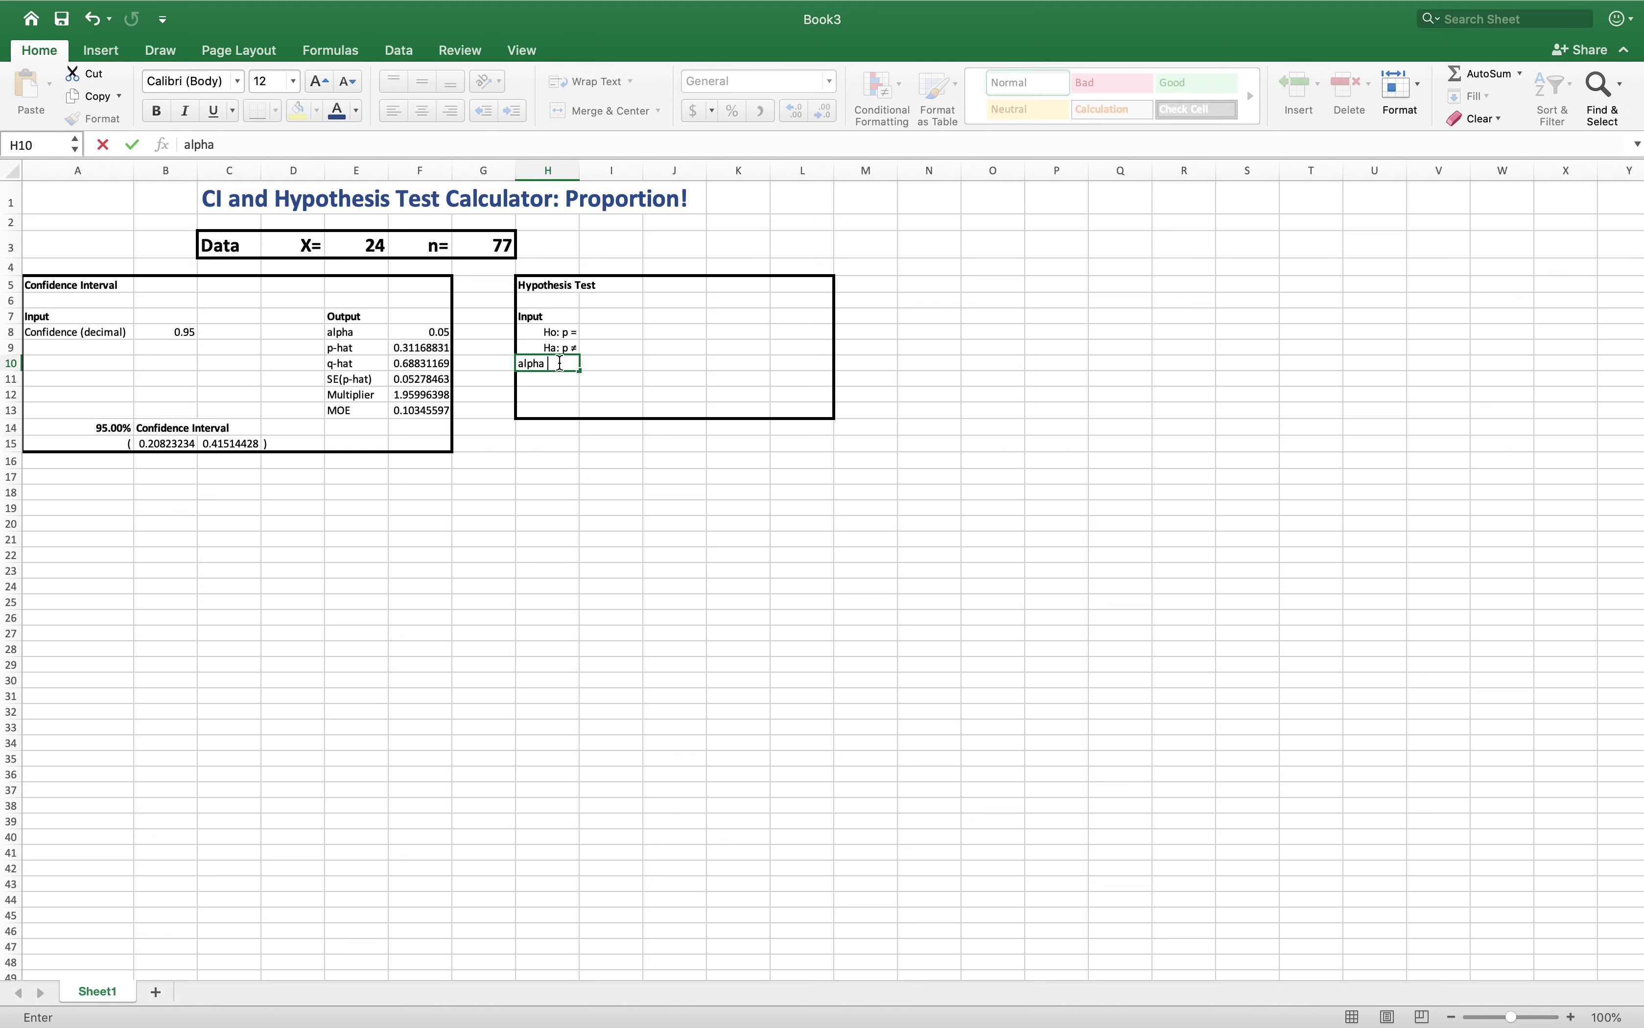
{"action": "left_click", "coordinate": [584, 411]}
{"action": "left_click", "coordinate": [548, 364]}
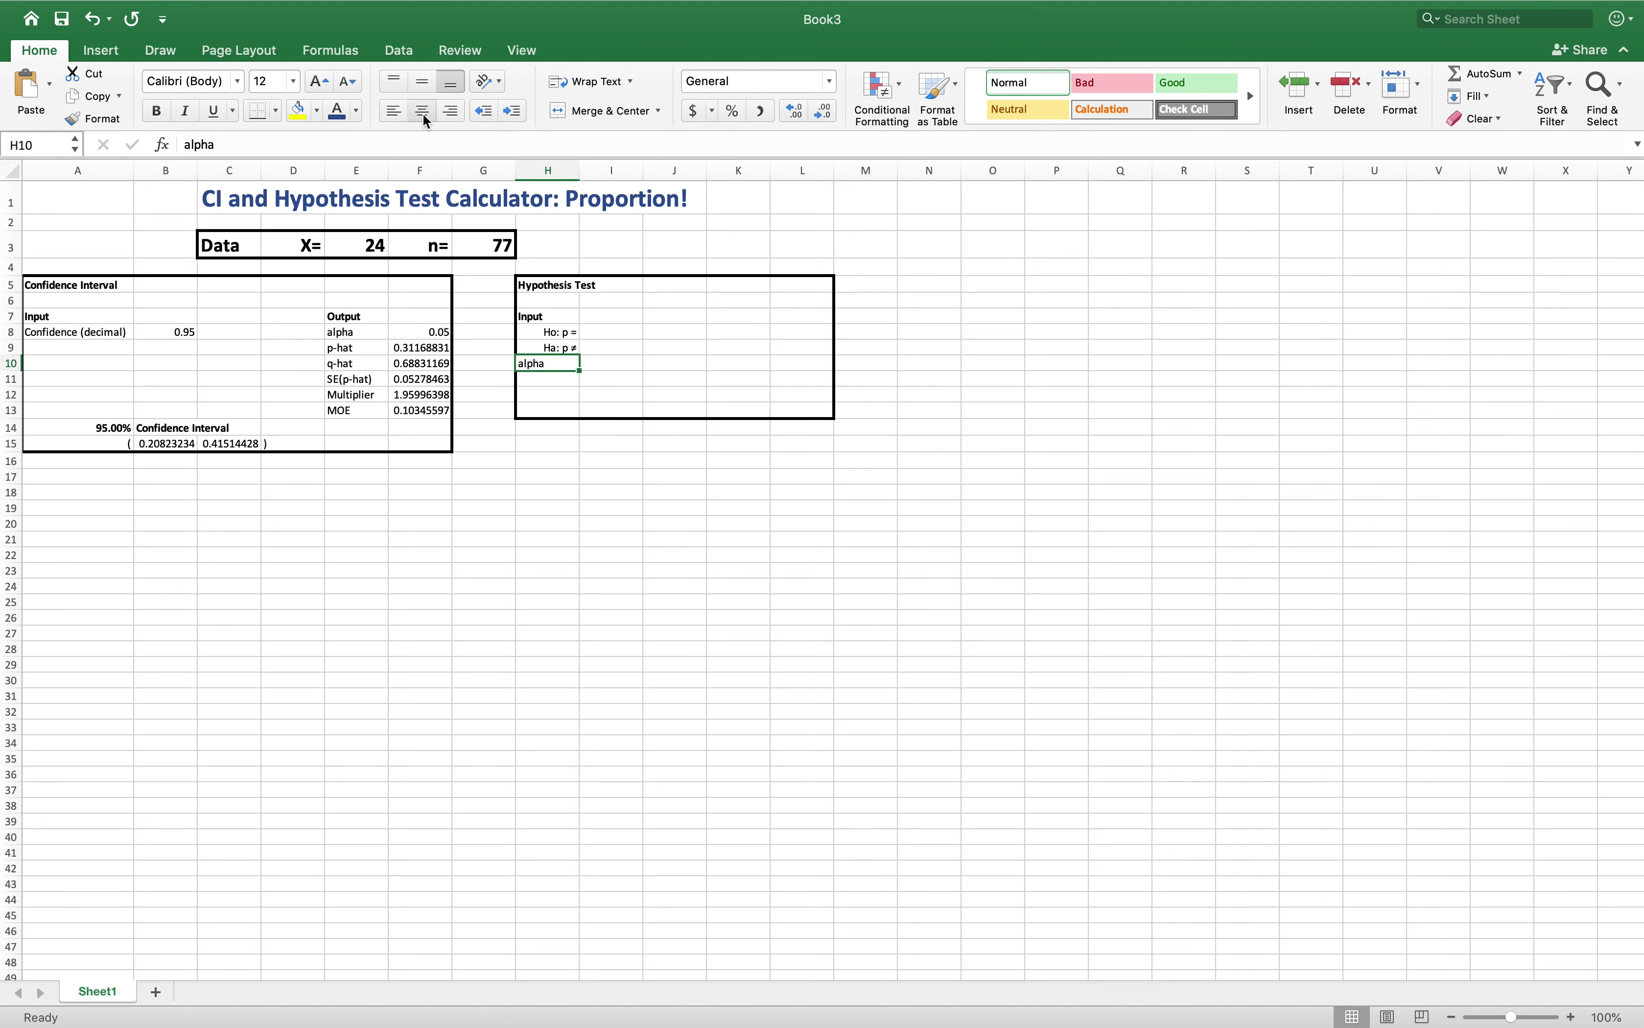
{"action": "left_click", "coordinate": [452, 119]}
{"action": "left_click", "coordinate": [619, 364]}
{"action": "type", "text": ".05"}
{"action": "left_click", "coordinate": [672, 411]}
- Enter the subheading "Output" in K7 of the hypothesis test section and make it bold
{"action": "left_click", "coordinate": [738, 315]}
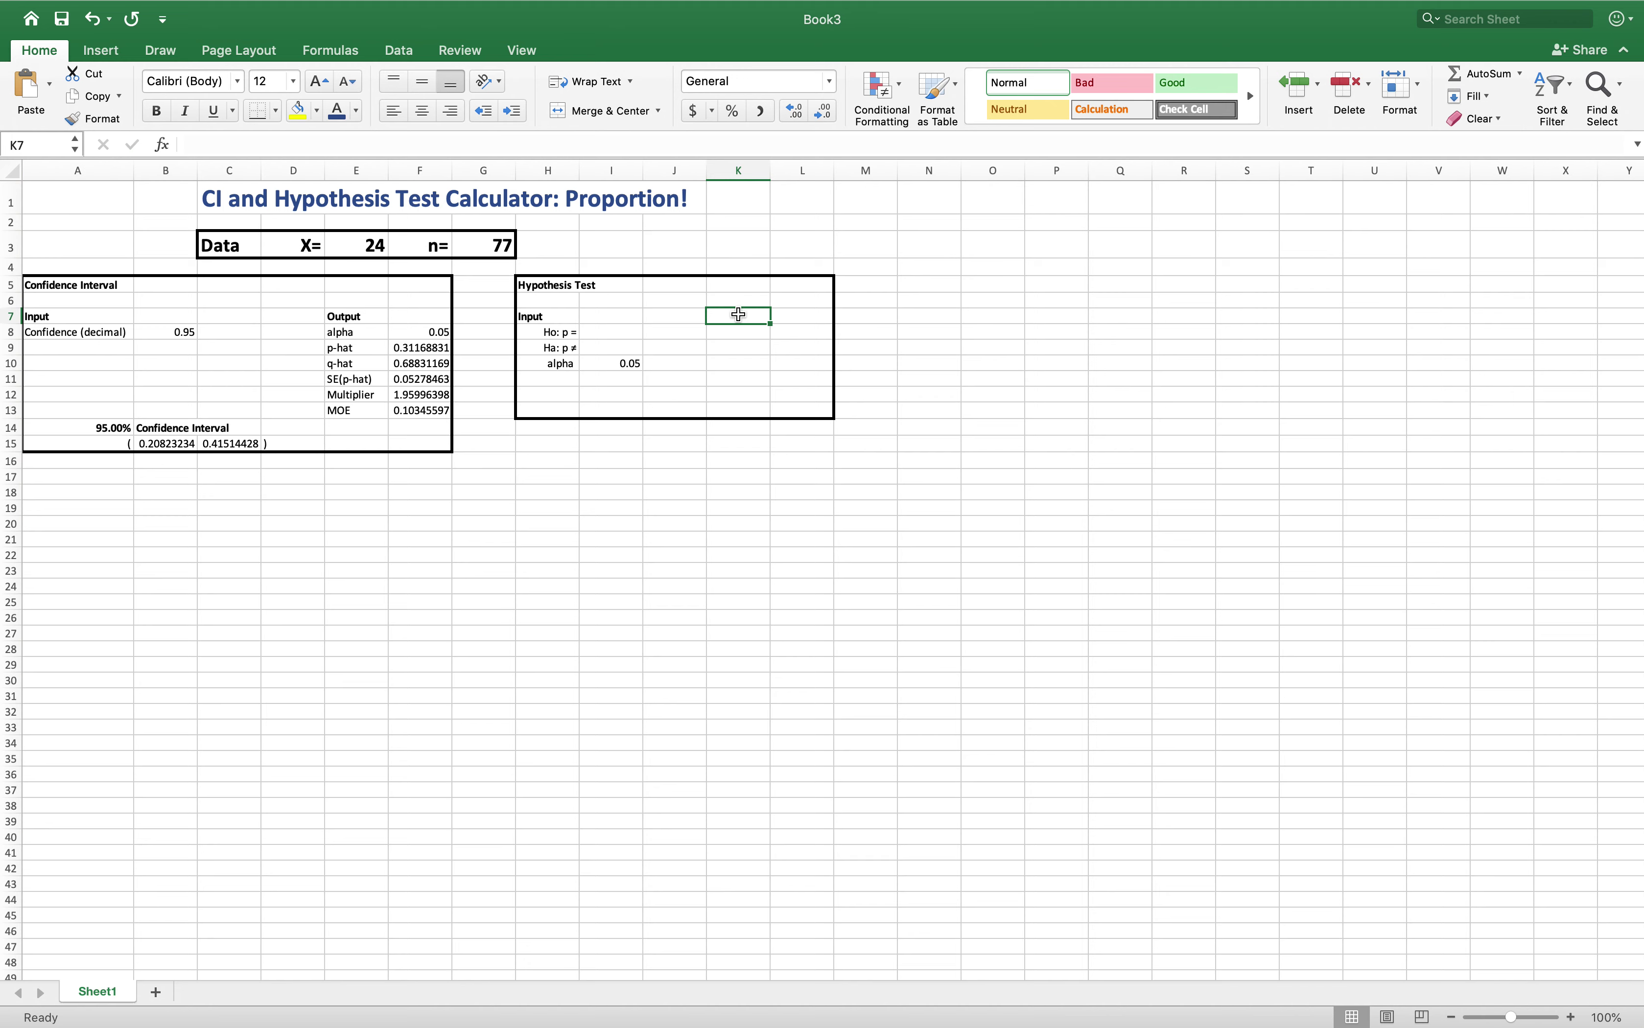
{"action": "type", "text": "Output"}
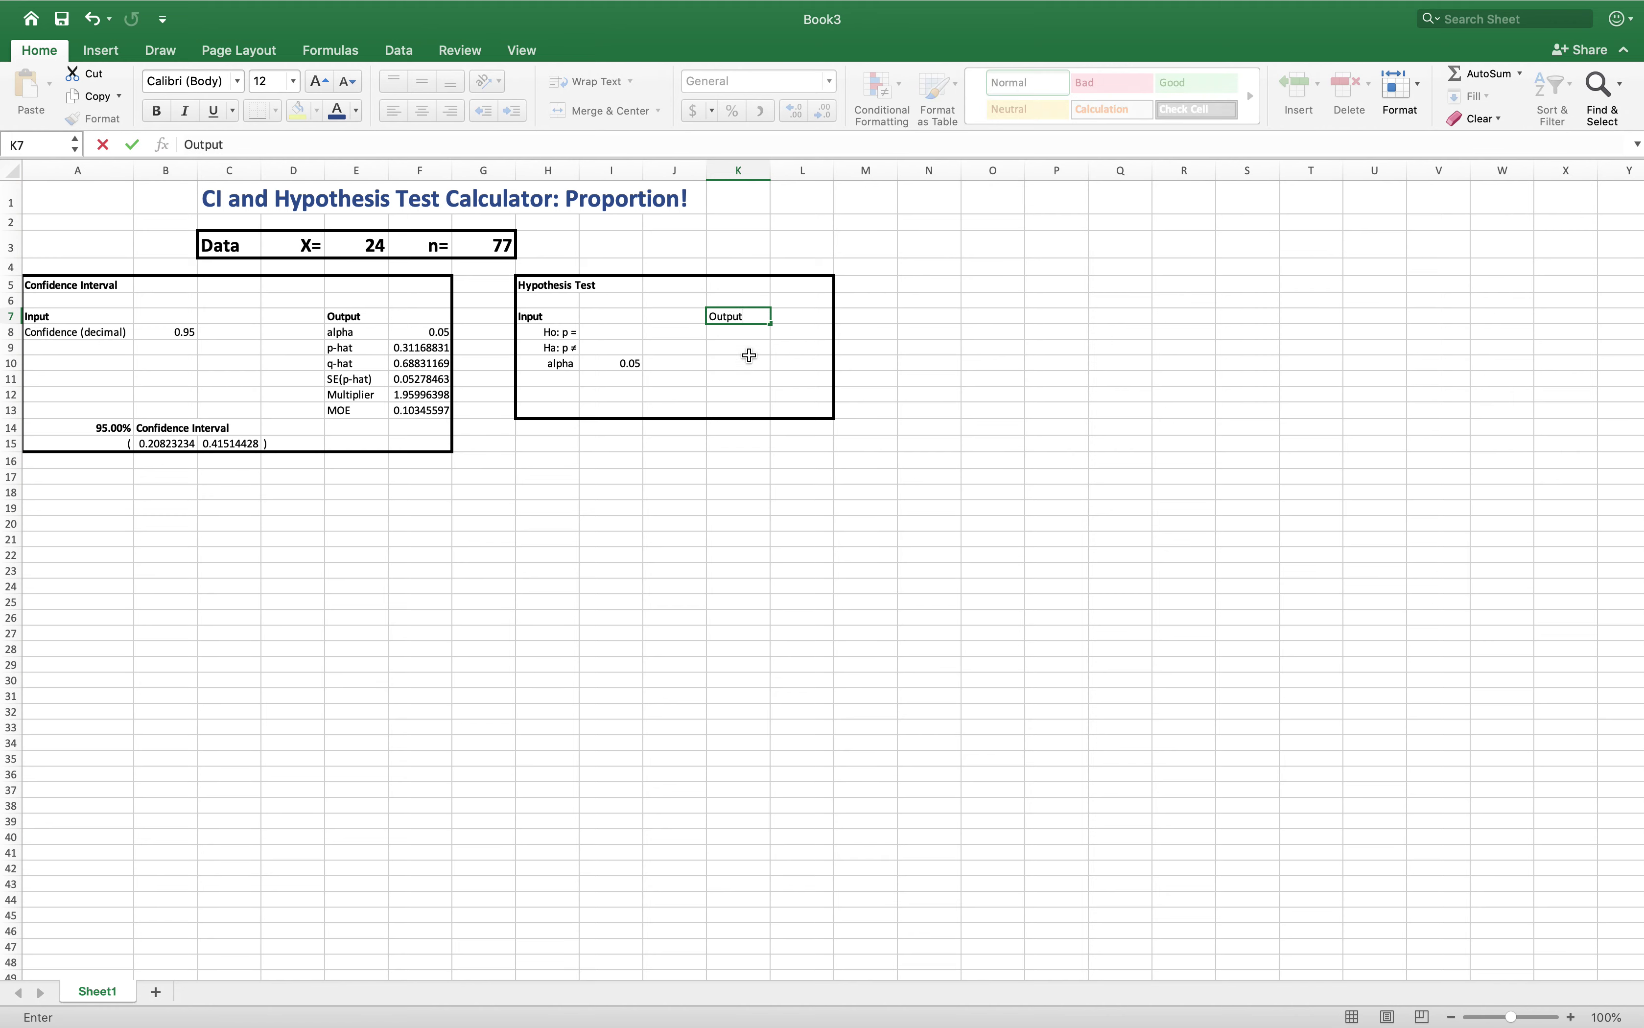
{"action": "left_click", "coordinate": [748, 359]}
{"action": "left_click", "coordinate": [721, 318]}
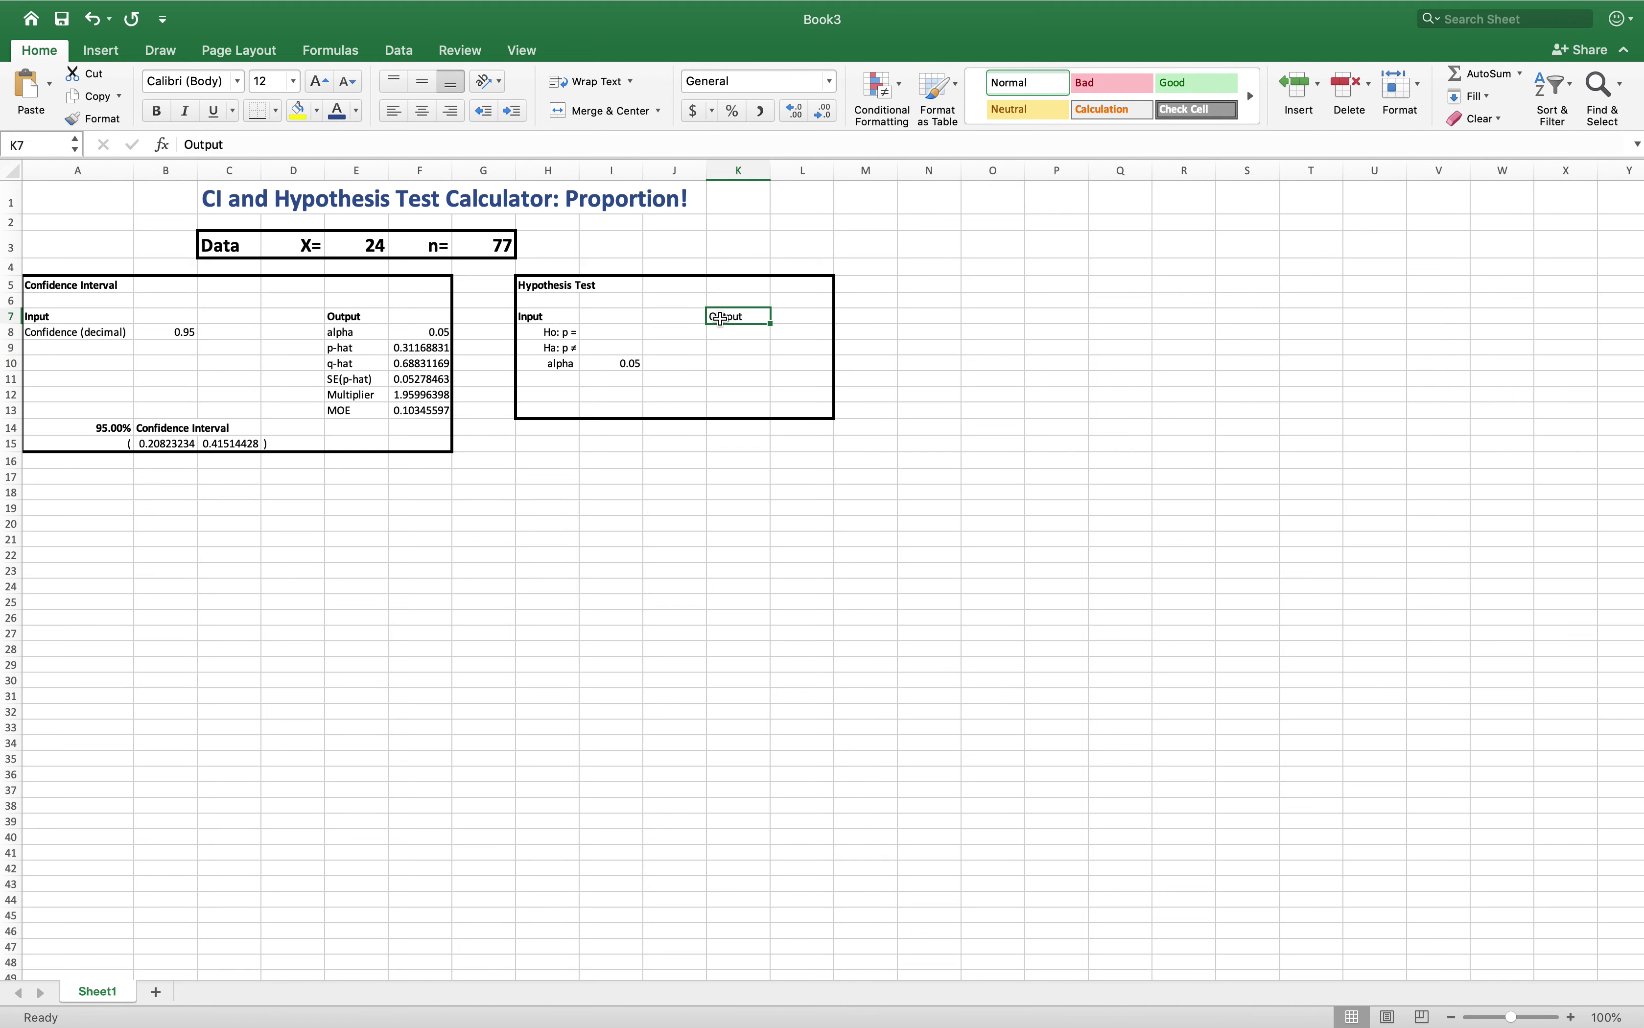
{"action": "left_click", "coordinate": [156, 110]}
- Enter the output label "p-hat" in K8
{"action": "left_click", "coordinate": [758, 336]}
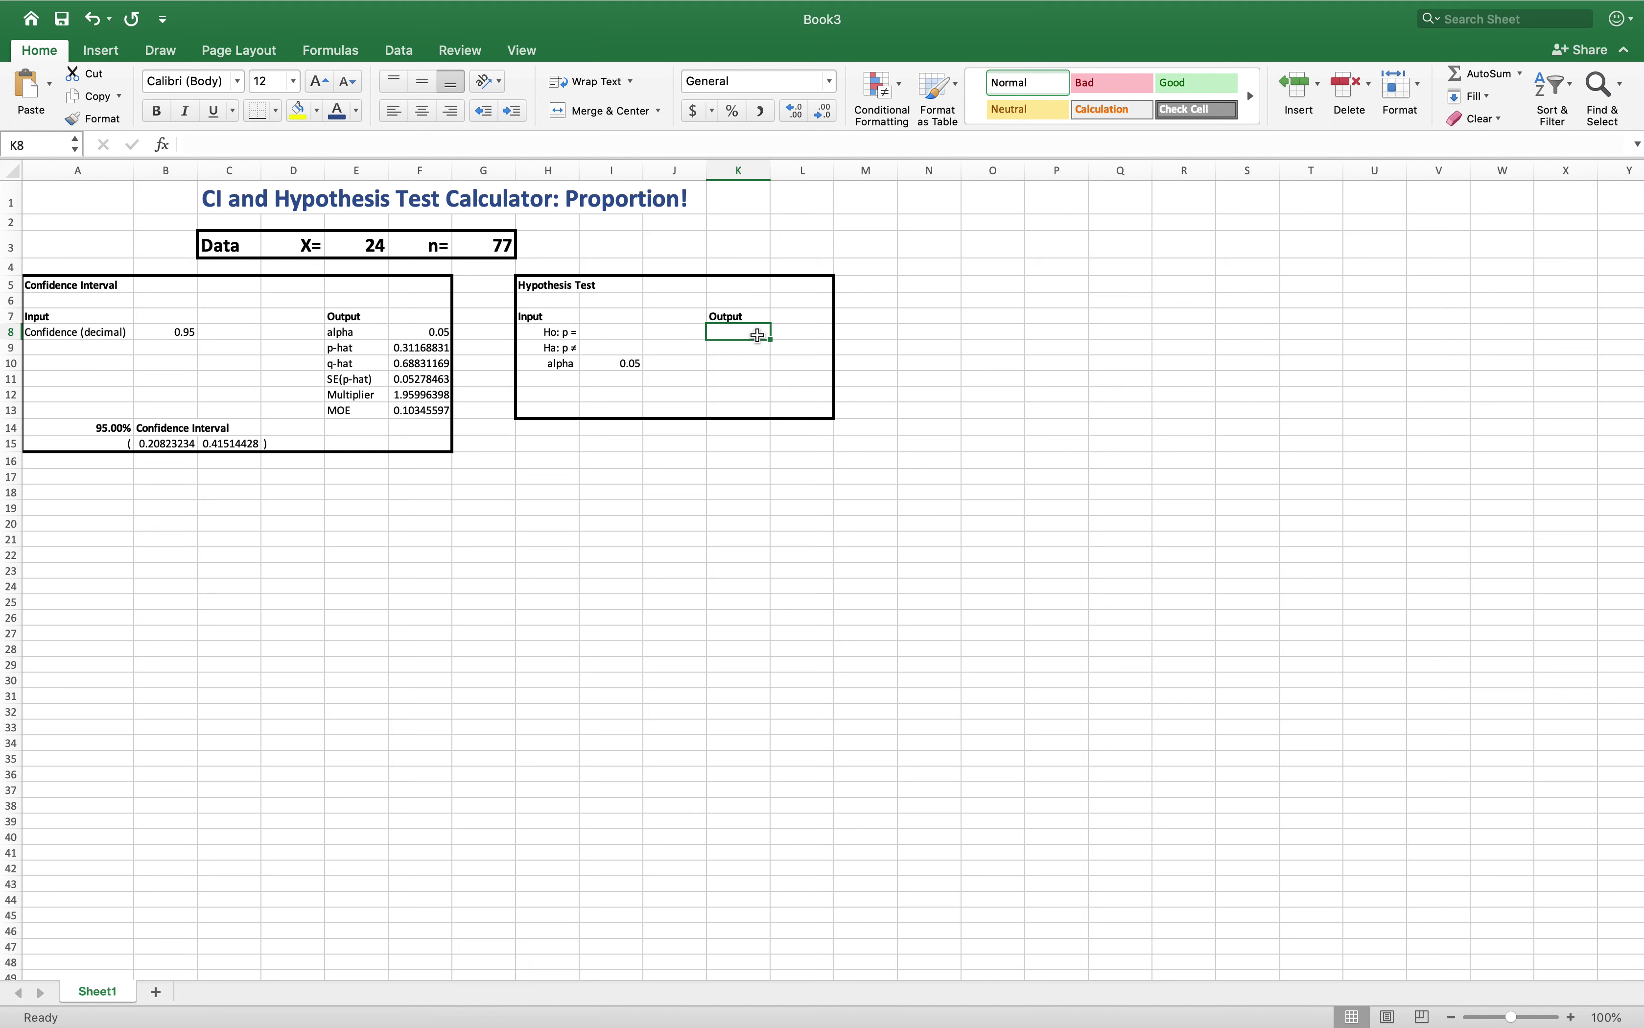
{"action": "type", "text": "p-hat"}
{"action": "key", "text": "Return"}
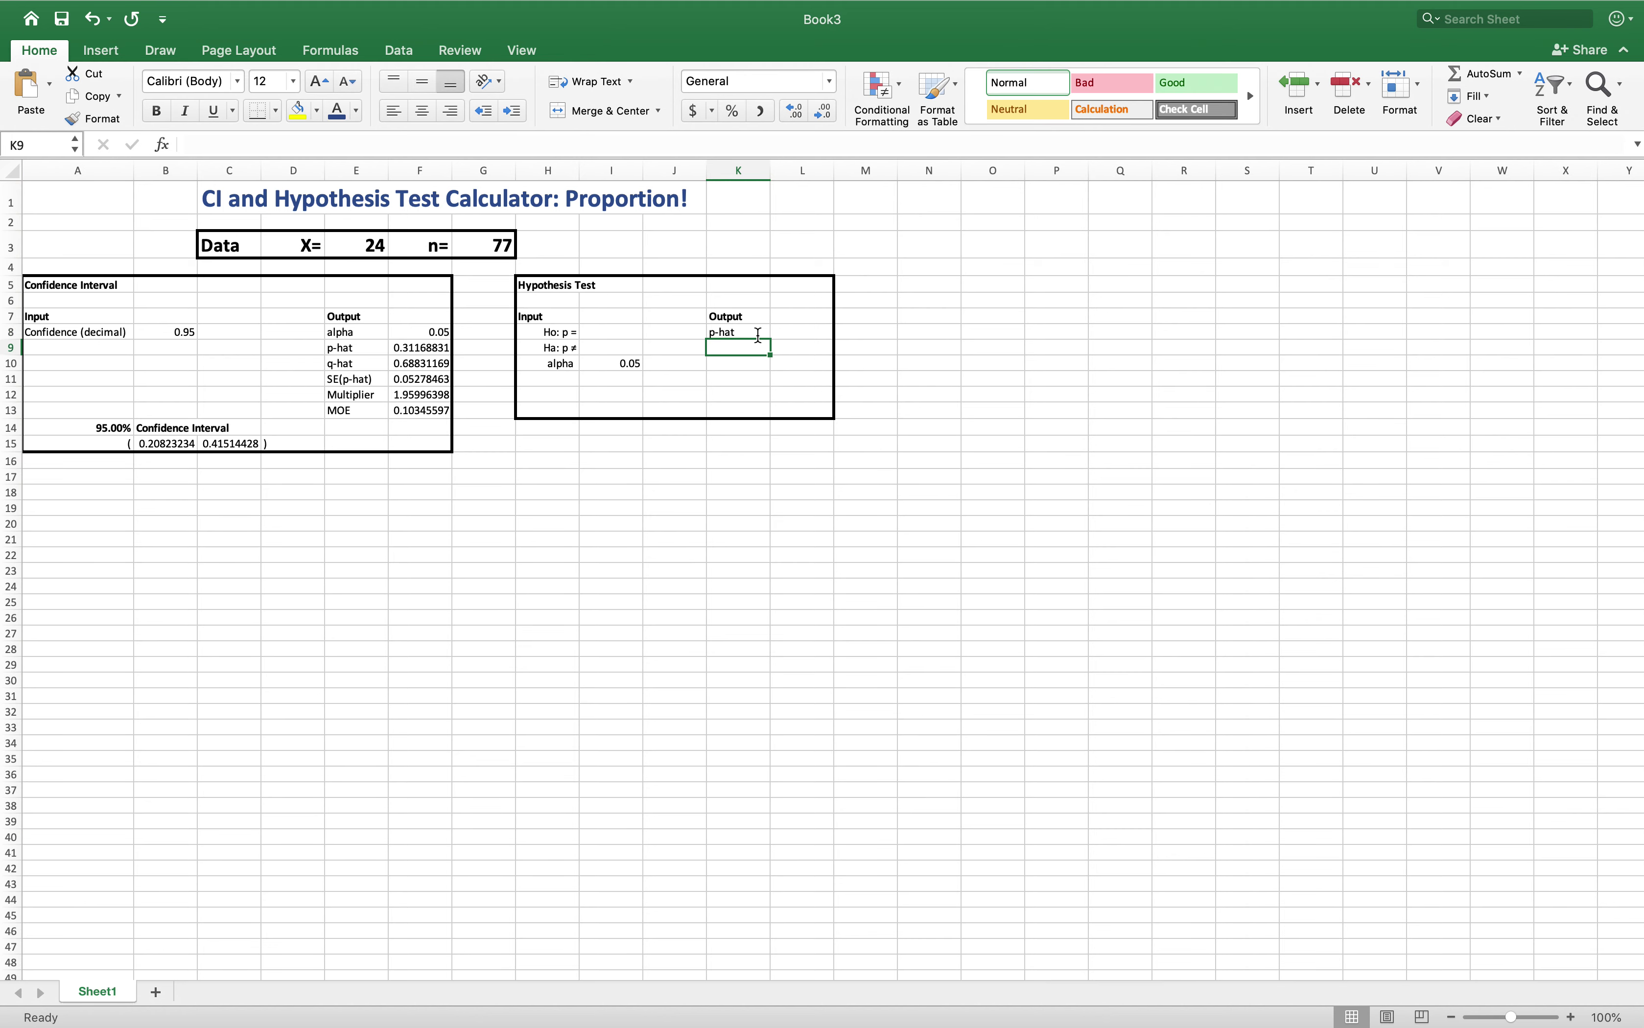
- Enter the output label "Critical Value" in K9 and widen column K to fit it
{"action": "type", "text": "q"}
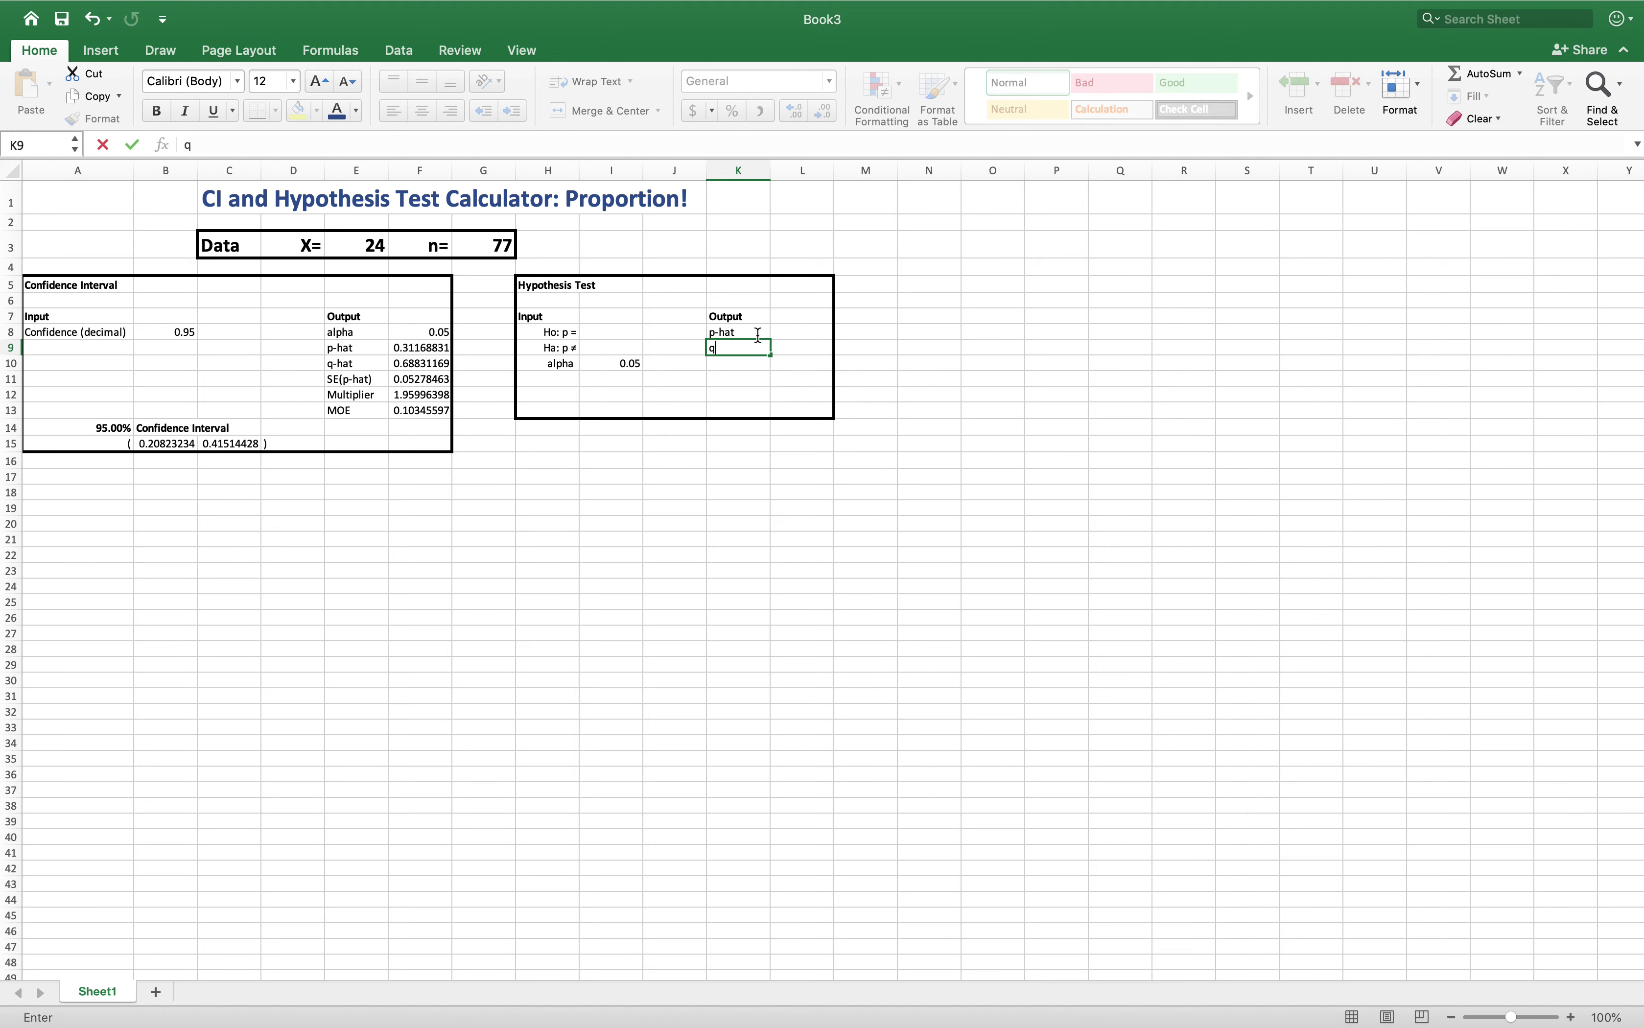
{"action": "key", "text": "BackSpace"}
{"action": "type", "text": "Critical Value"}
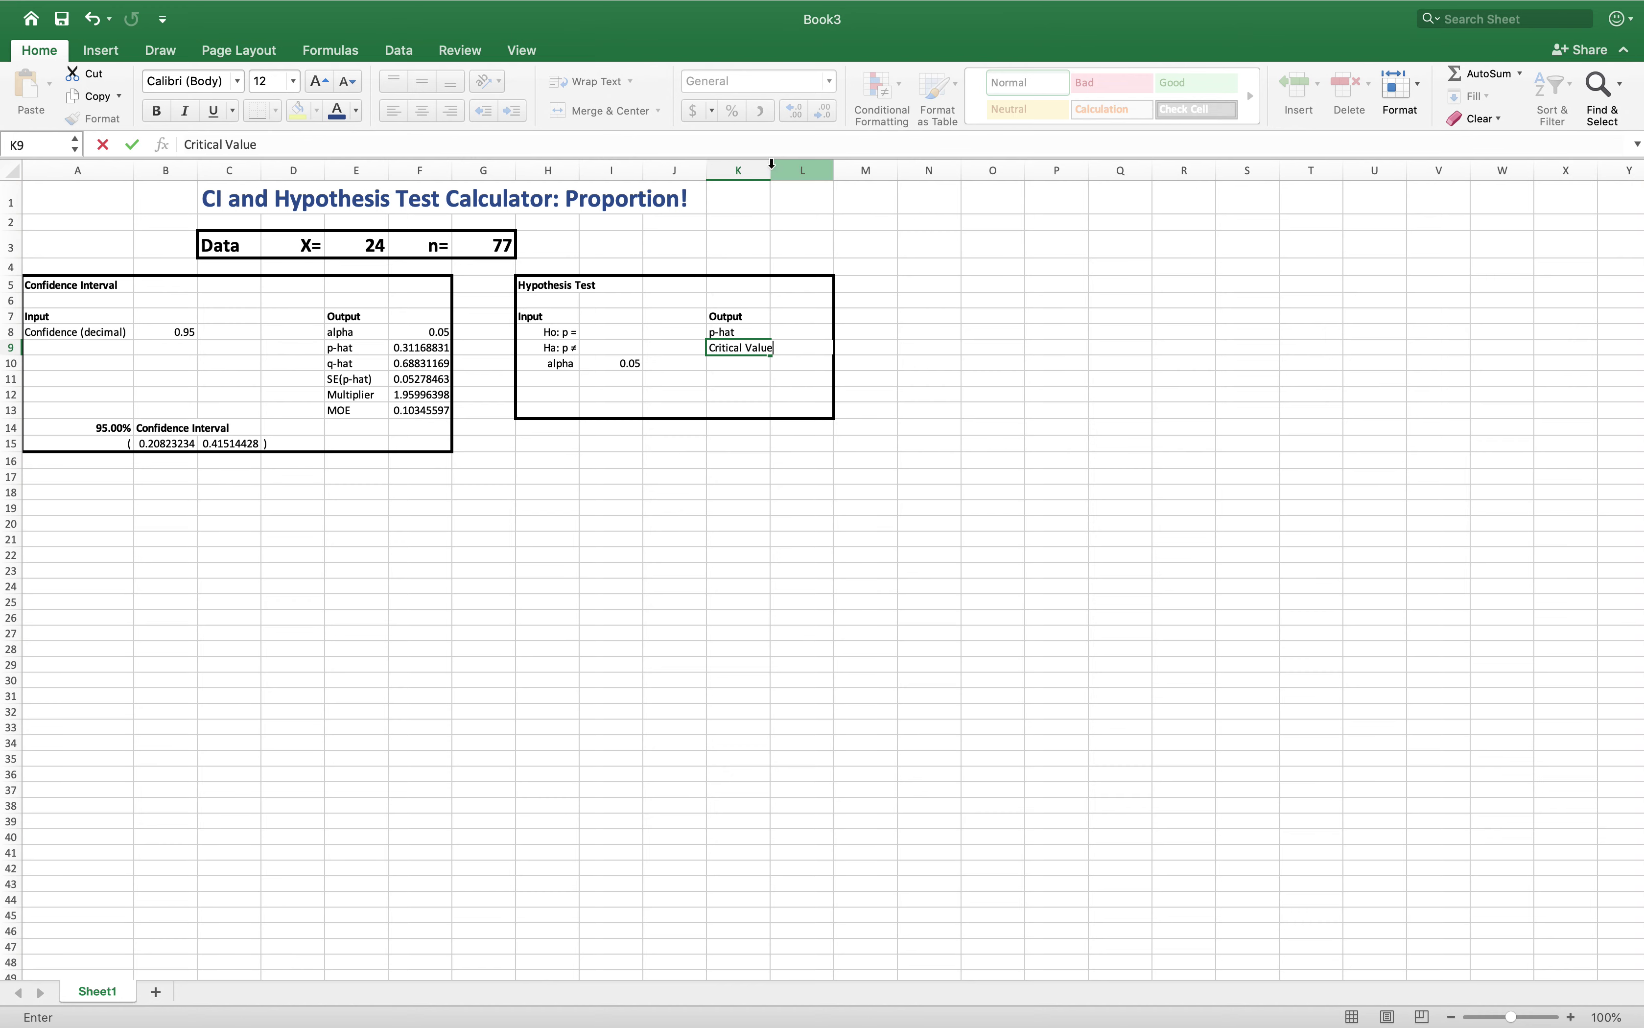
{"action": "left_click", "coordinate": [771, 164]}
{"action": "left_click_drag", "start_coordinate": [772, 169], "coordinate": [786, 168]}
- Enter the output labels "SE(p-hat)", "Z" and "pvalue" in K10, K11 and K12
{"action": "left_click", "coordinate": [742, 359]}
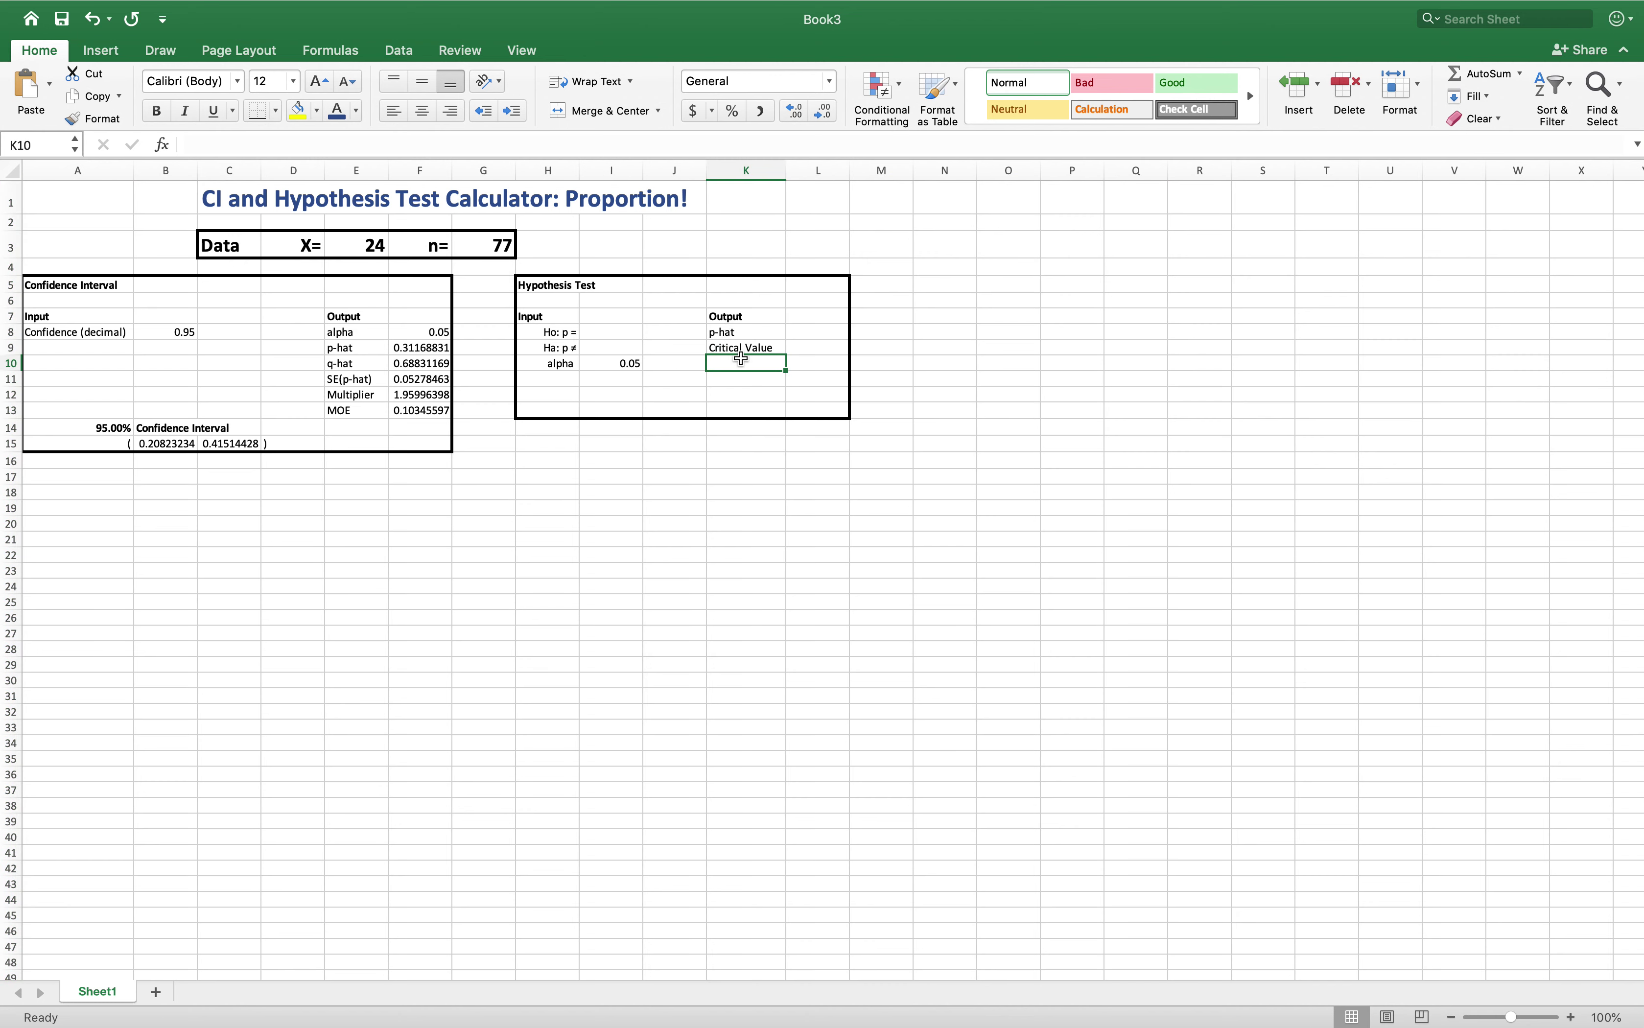
{"action": "type", "text": "SE("}
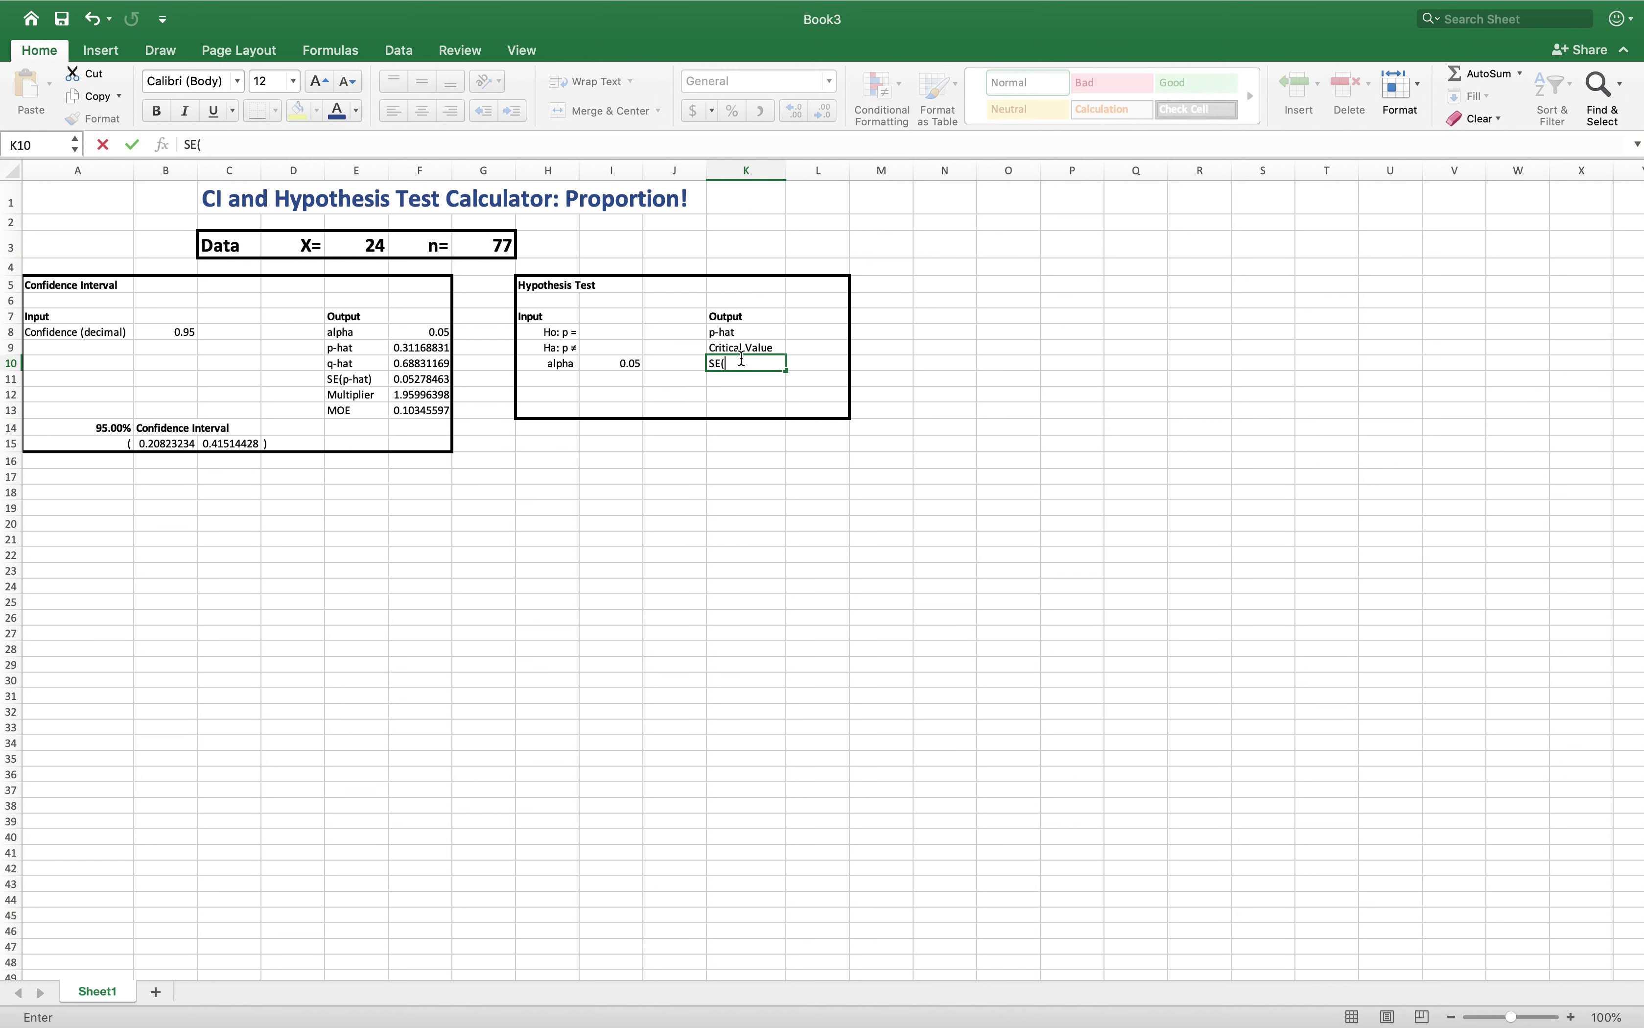
{"action": "type", "text": "p-hat"}
{"action": "key", "text": "Return"}
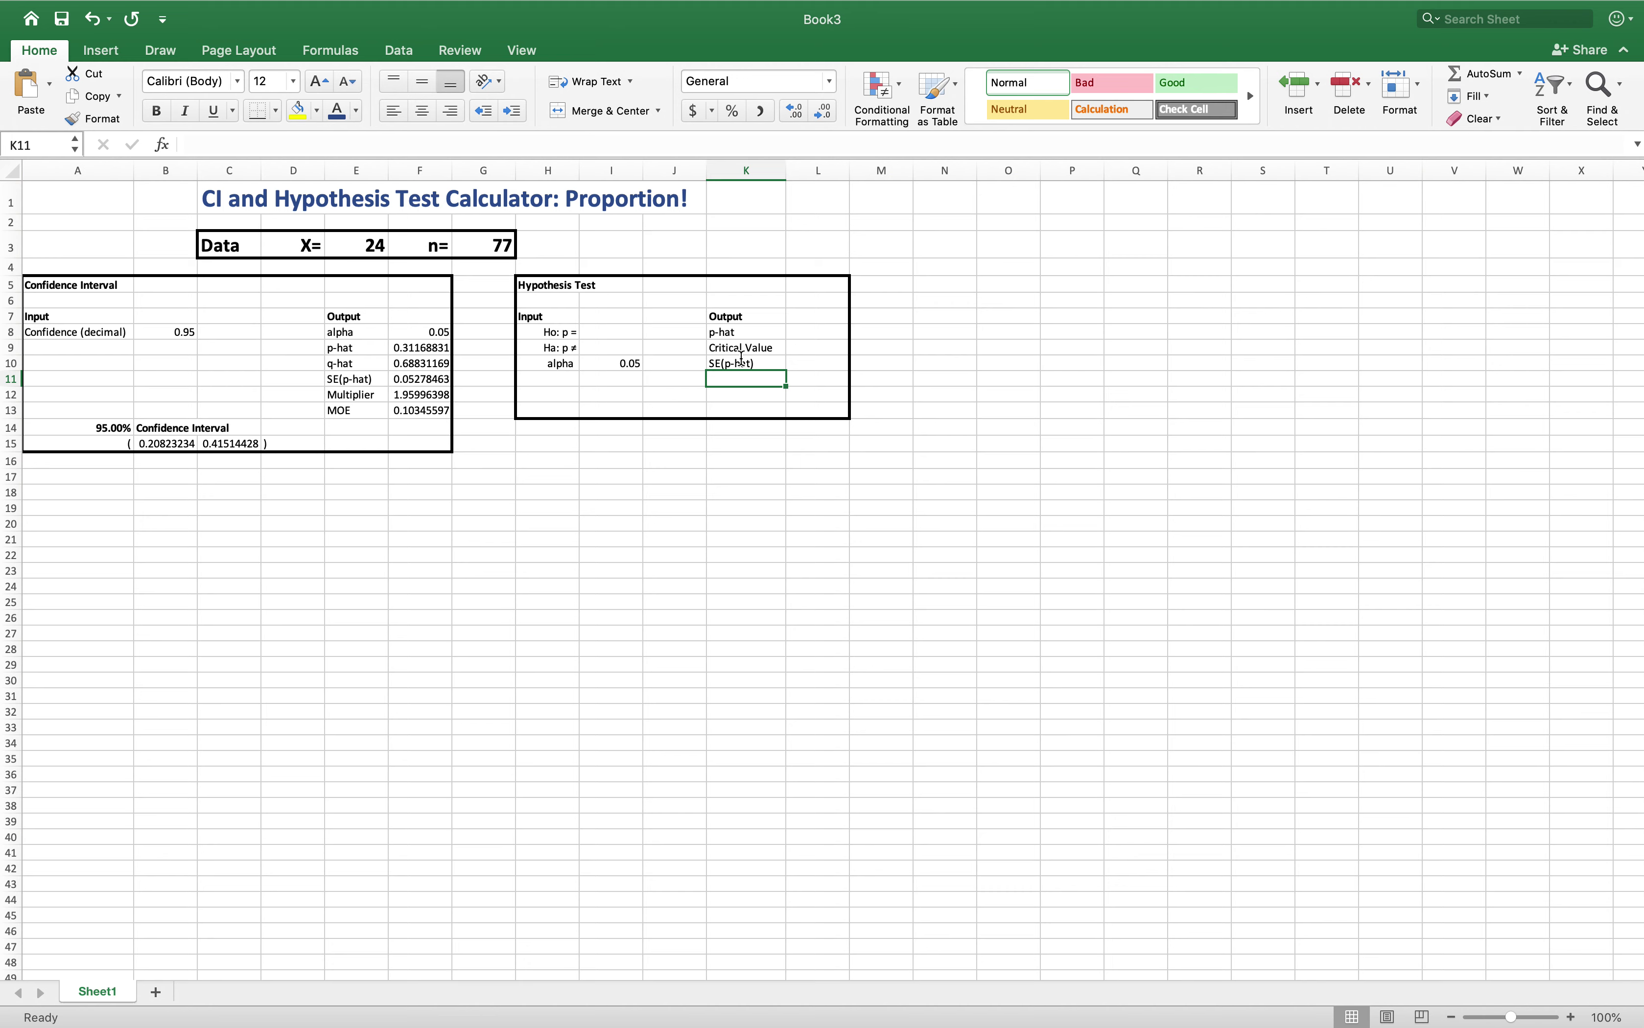
{"action": "type", "text": "Z"}
{"action": "key", "text": "Return"}
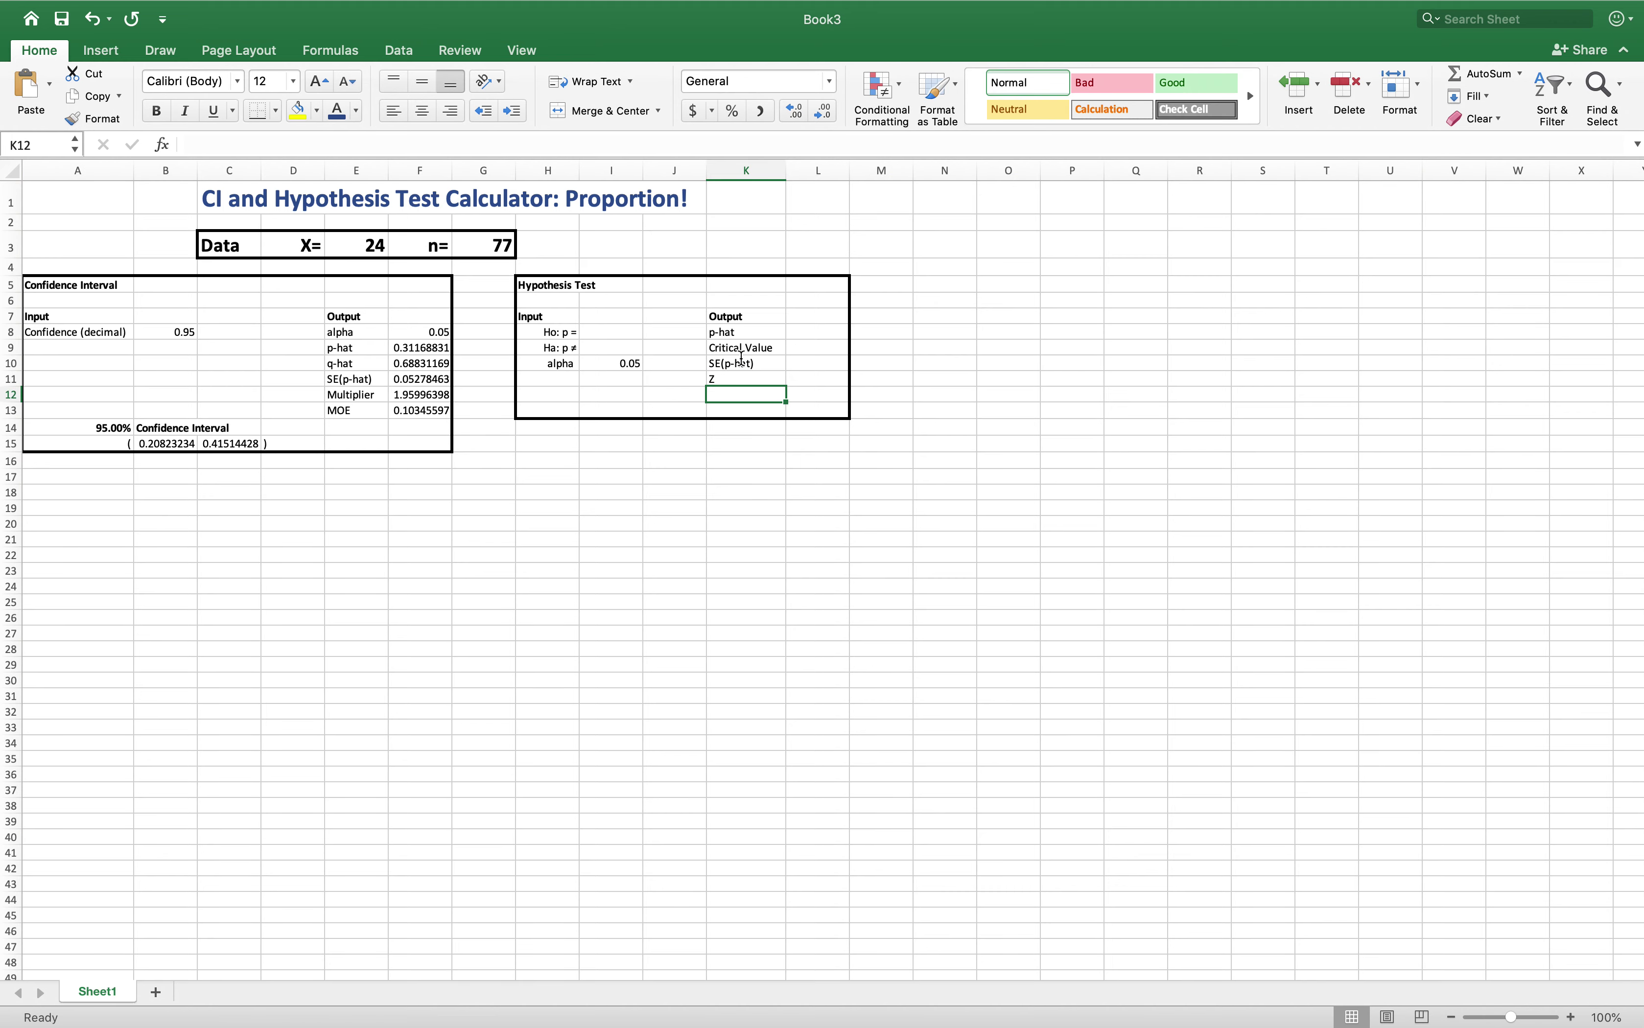
{"action": "type", "text": "pvalue"}
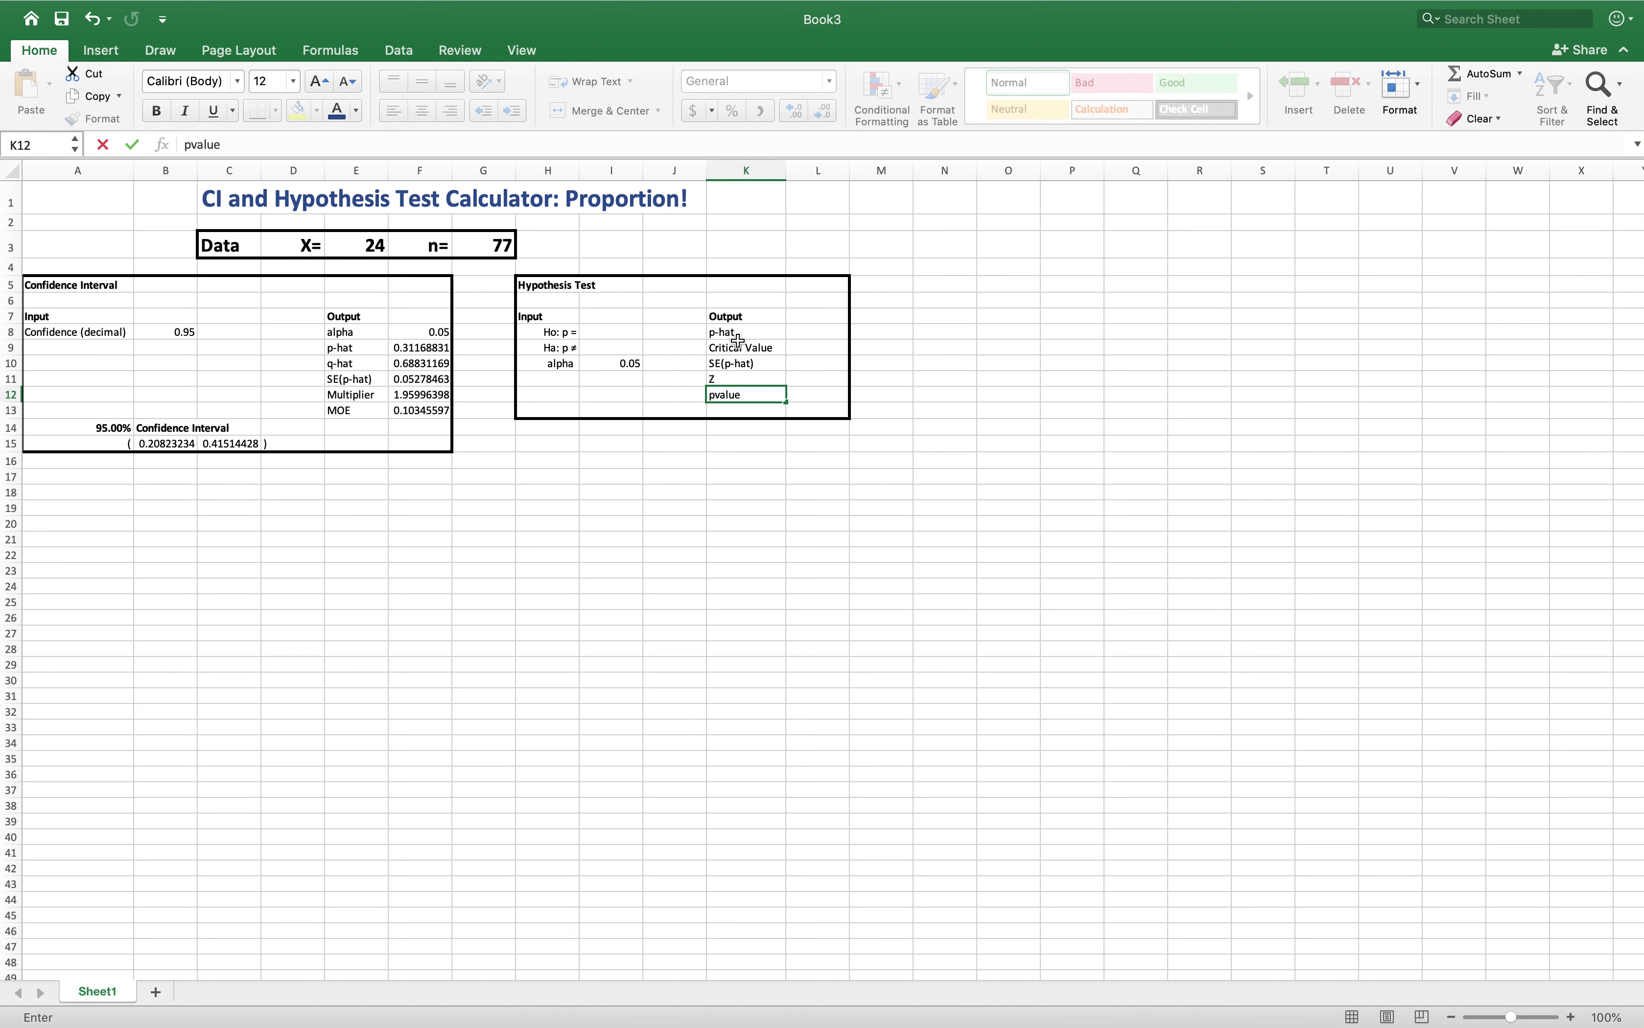
{"action": "left_click", "coordinate": [747, 425]}
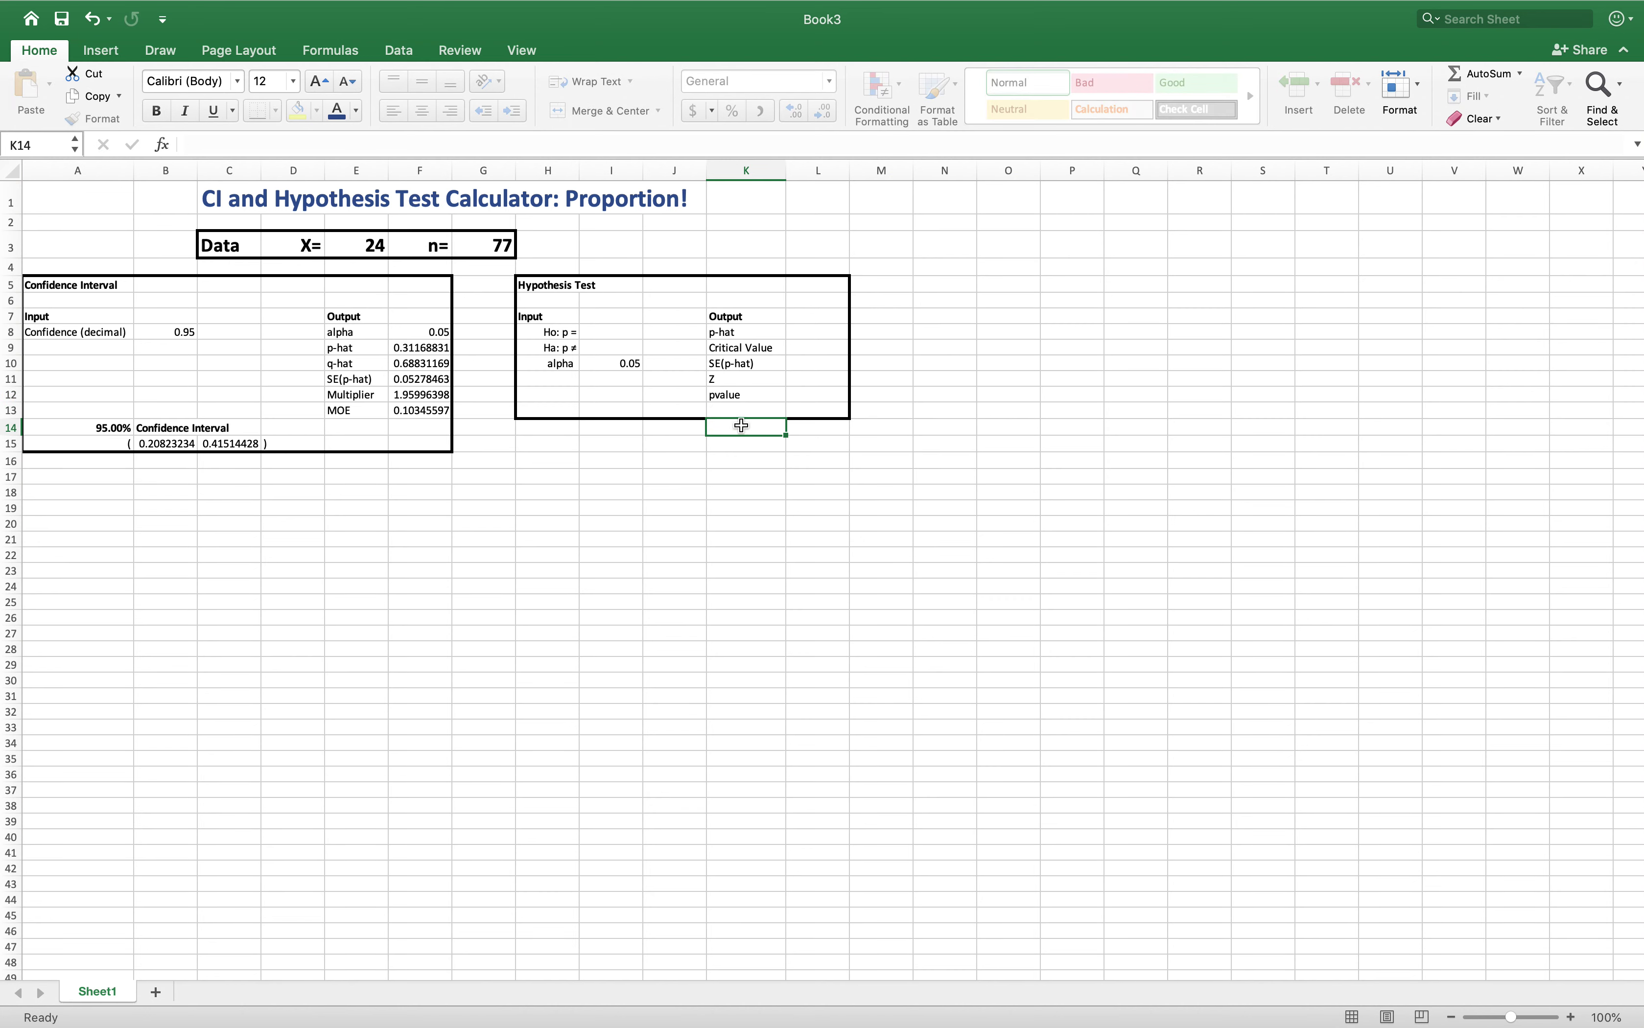
{"action": "left_click", "coordinate": [753, 398]}
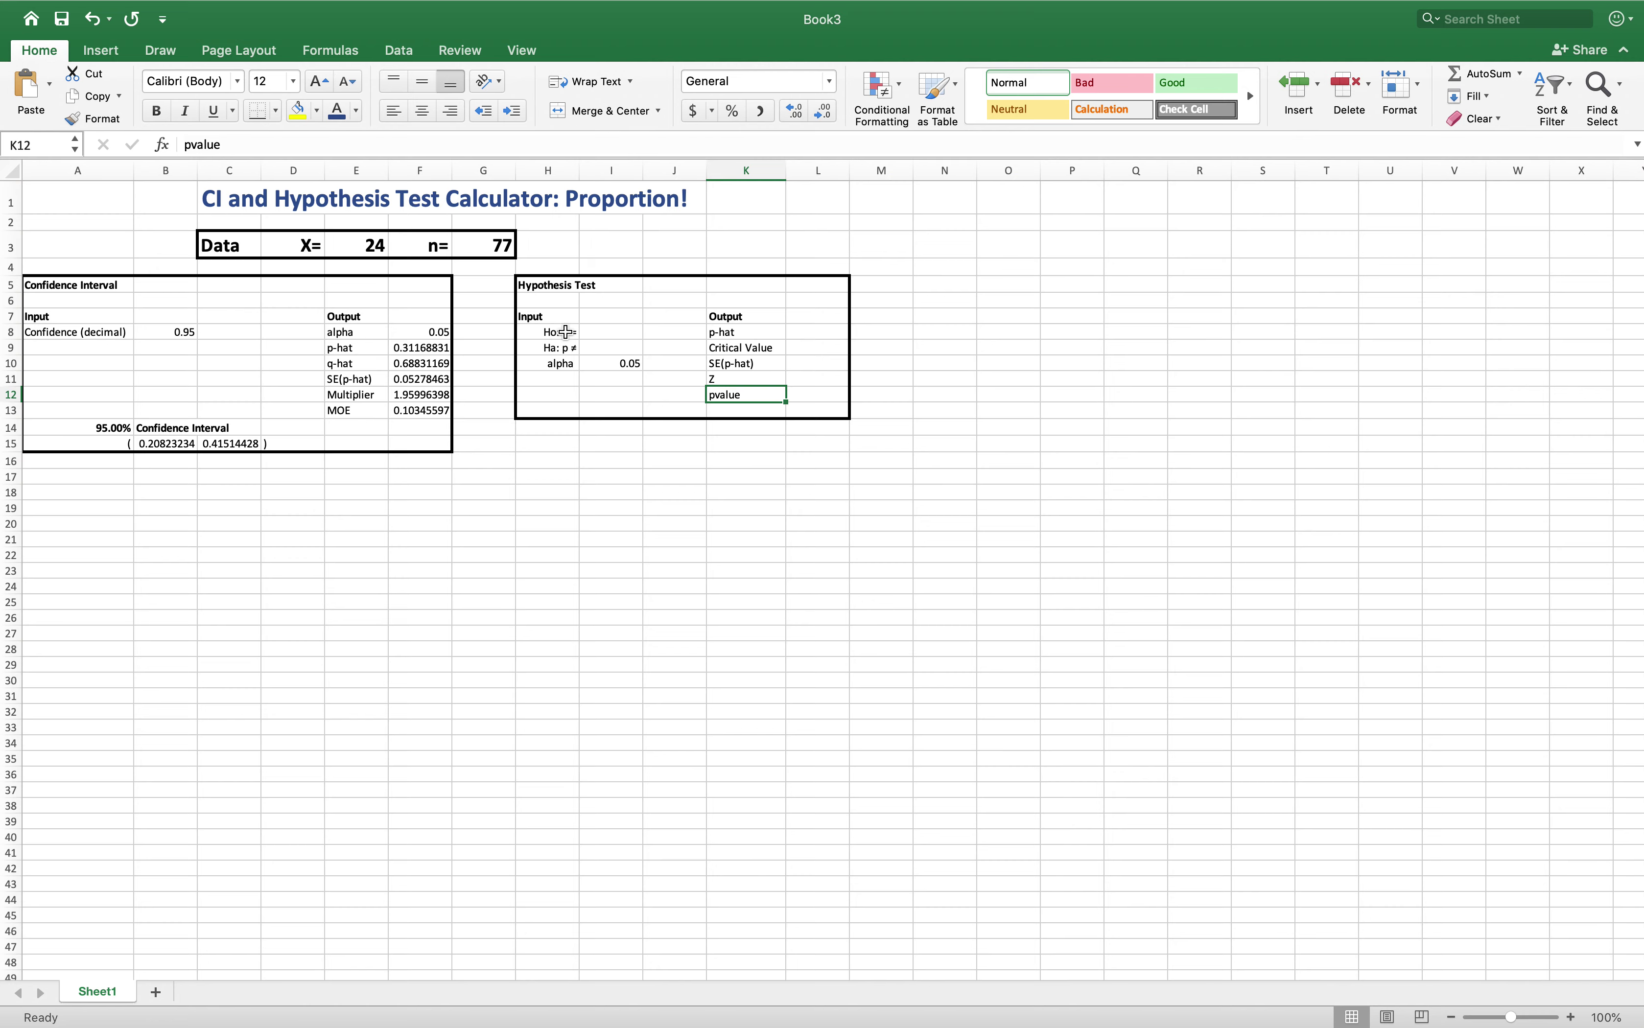
- Look up the hypotheses on the Breakout Problem #1 slide and enter .5 for Ho in I8 and for Ha in I9
{"action": "key", "text": "ctrl+Left"}
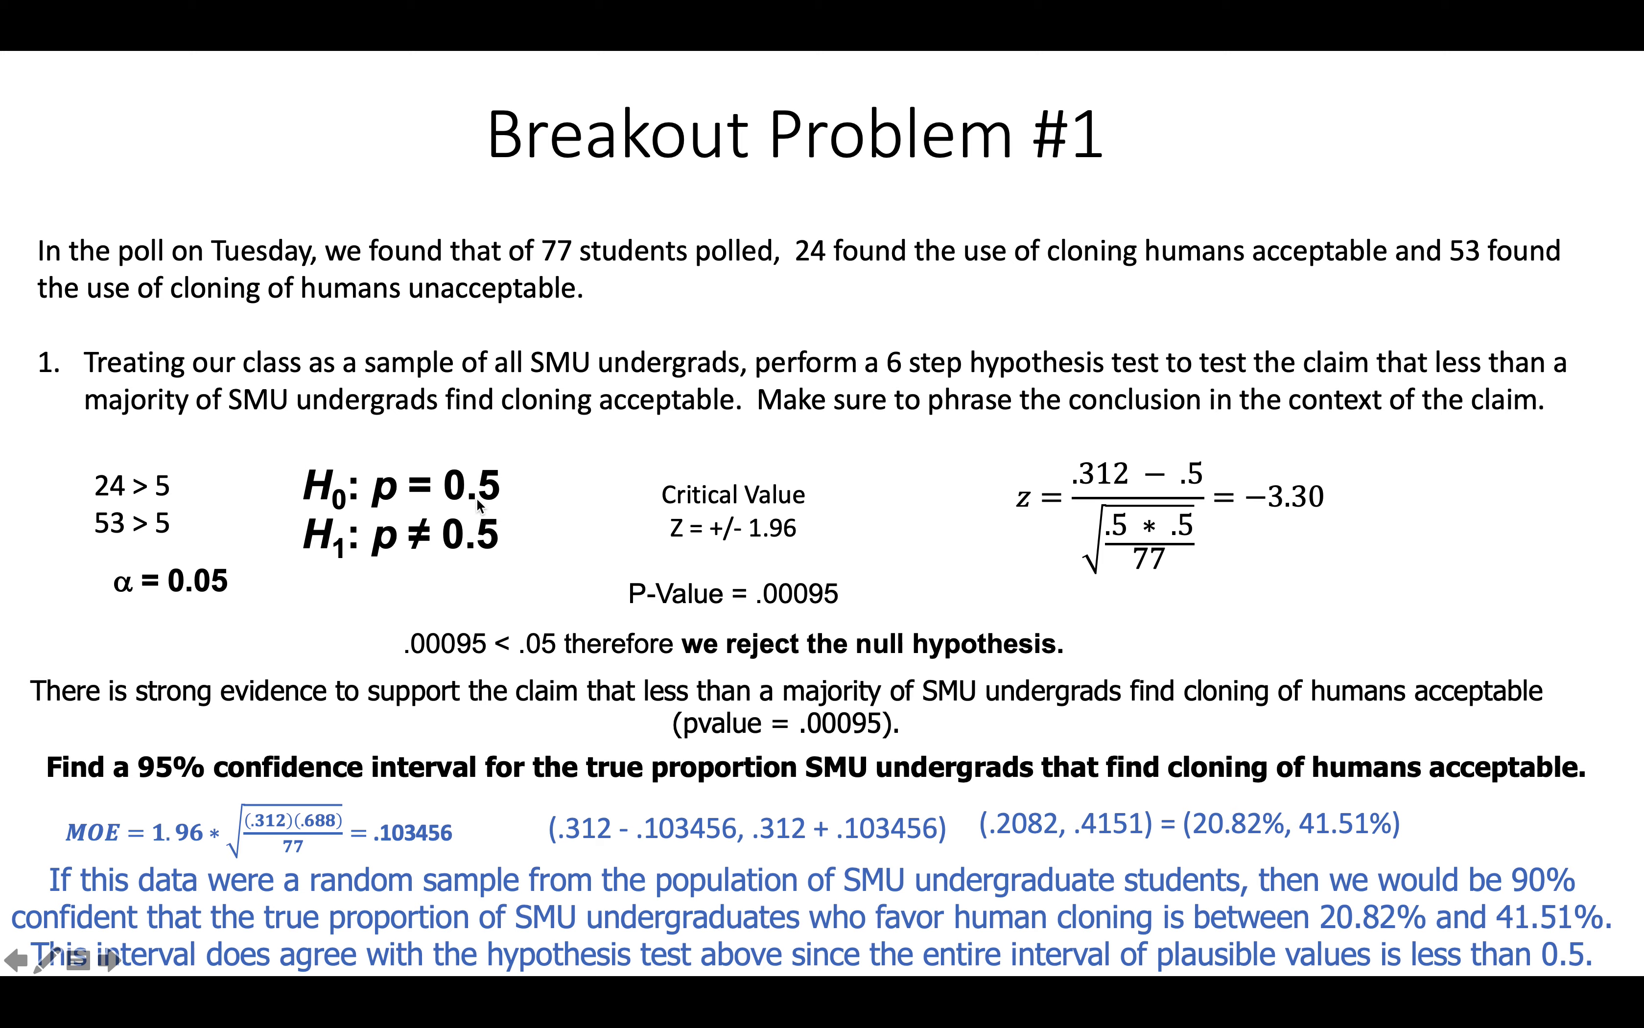
{"action": "key", "text": "ctrl+Right"}
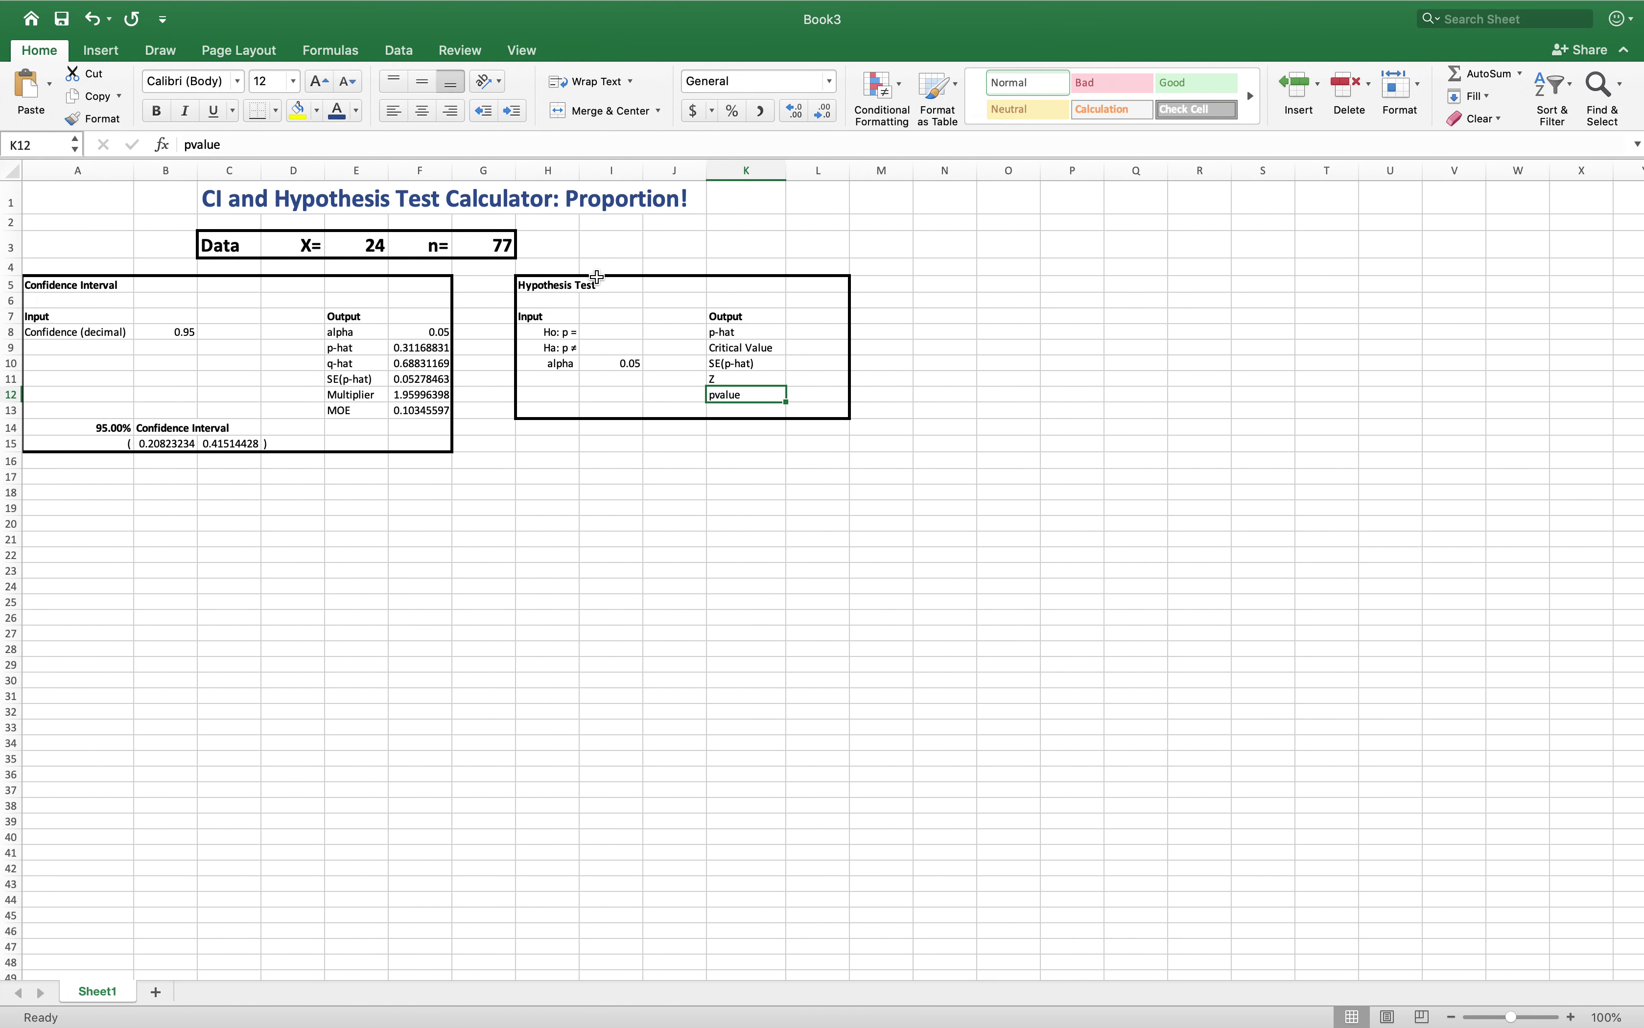
{"action": "left_click", "coordinate": [619, 331]}
{"action": "type", "text": ".5"}
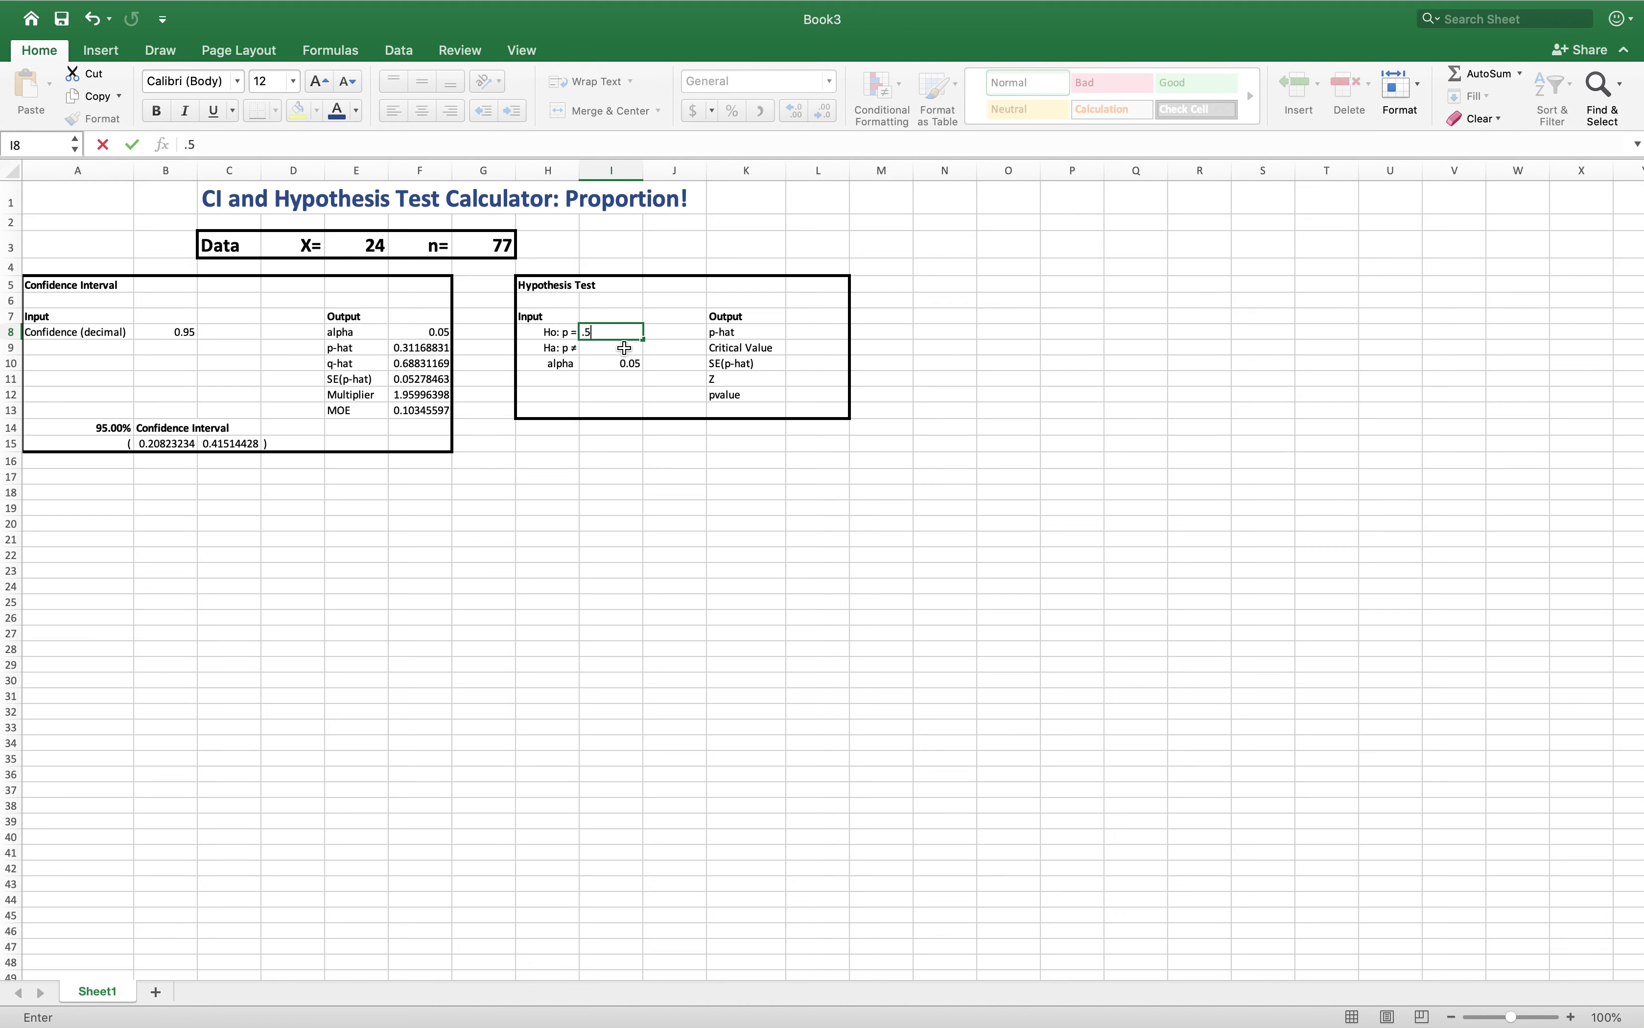
{"action": "left_click", "coordinate": [616, 348]}
{"action": "type", "text": ".5"}
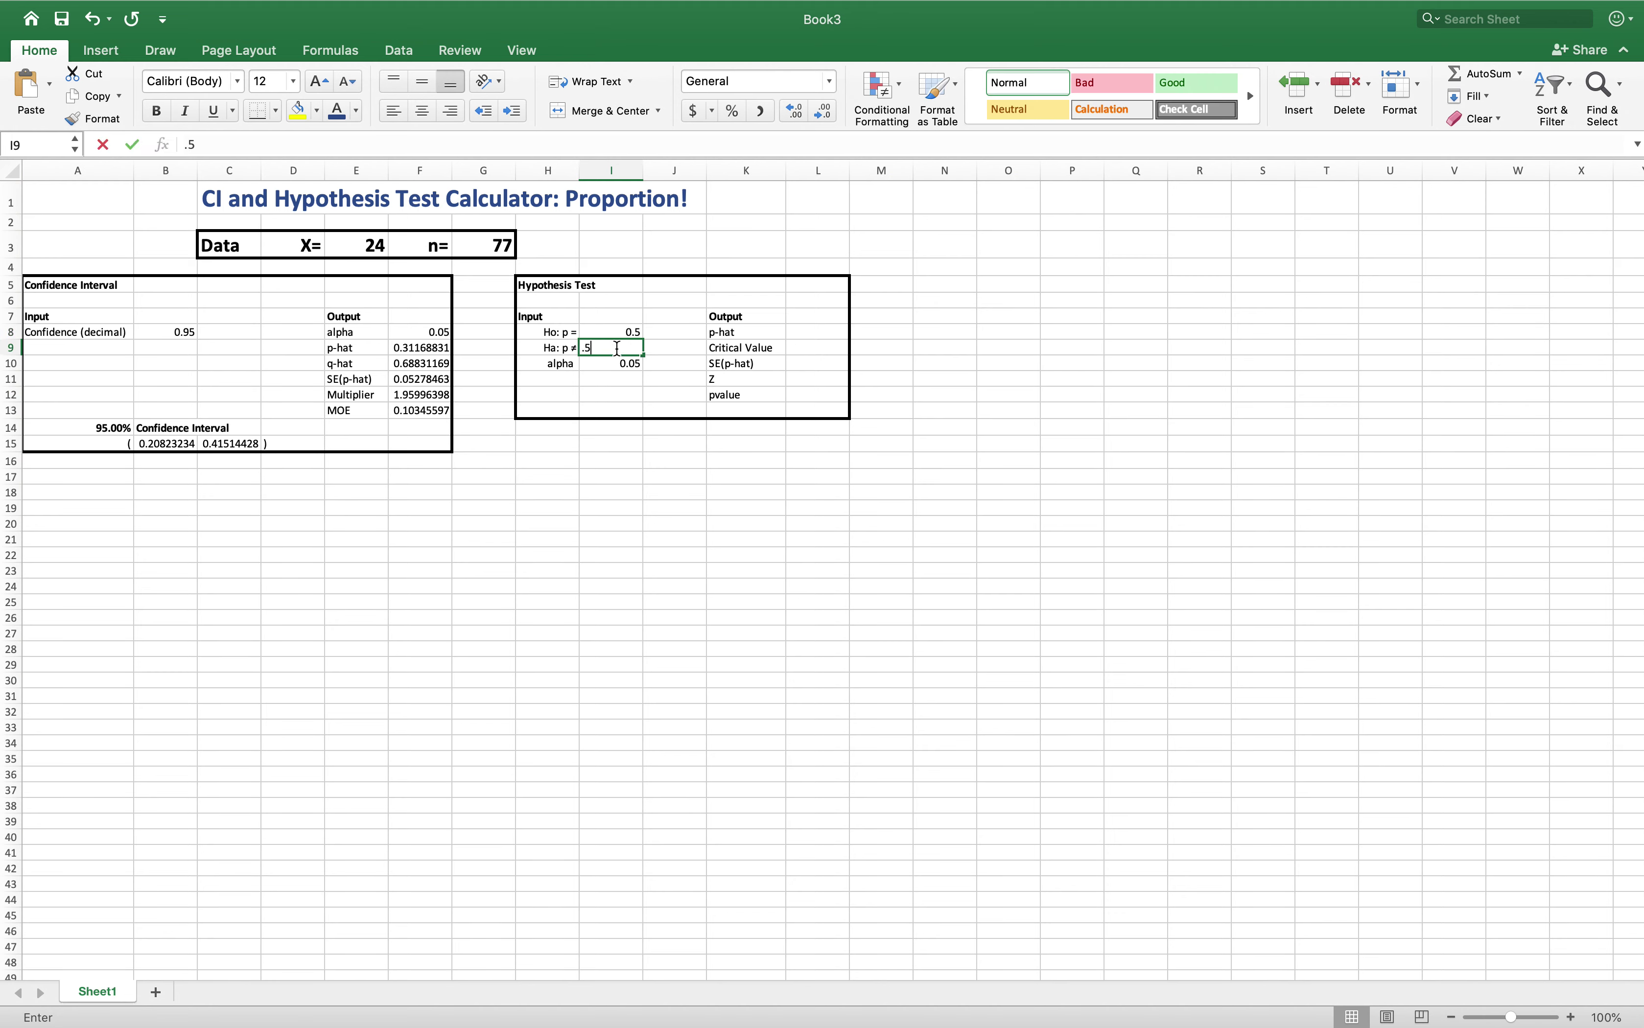
{"action": "left_click", "coordinate": [597, 401]}
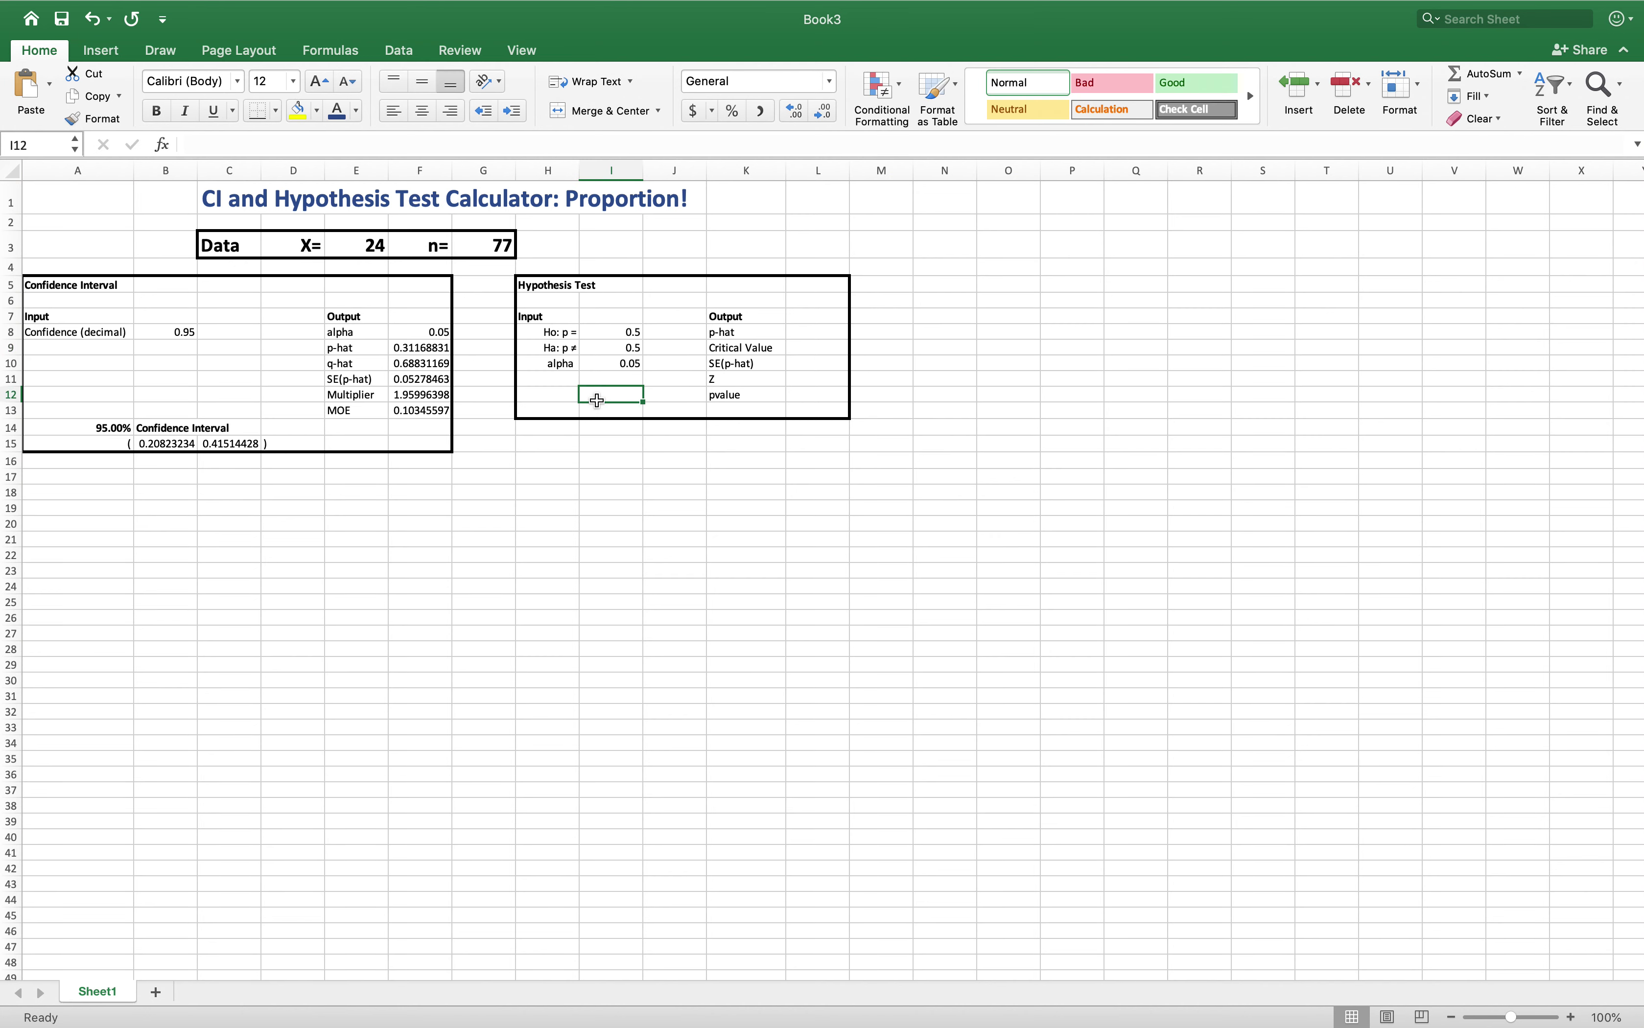
- Calculate p-hat in L8 by dividing X by n with the formula =E3/G3
{"action": "left_click", "coordinate": [809, 331]}
{"action": "type", "text": "="}
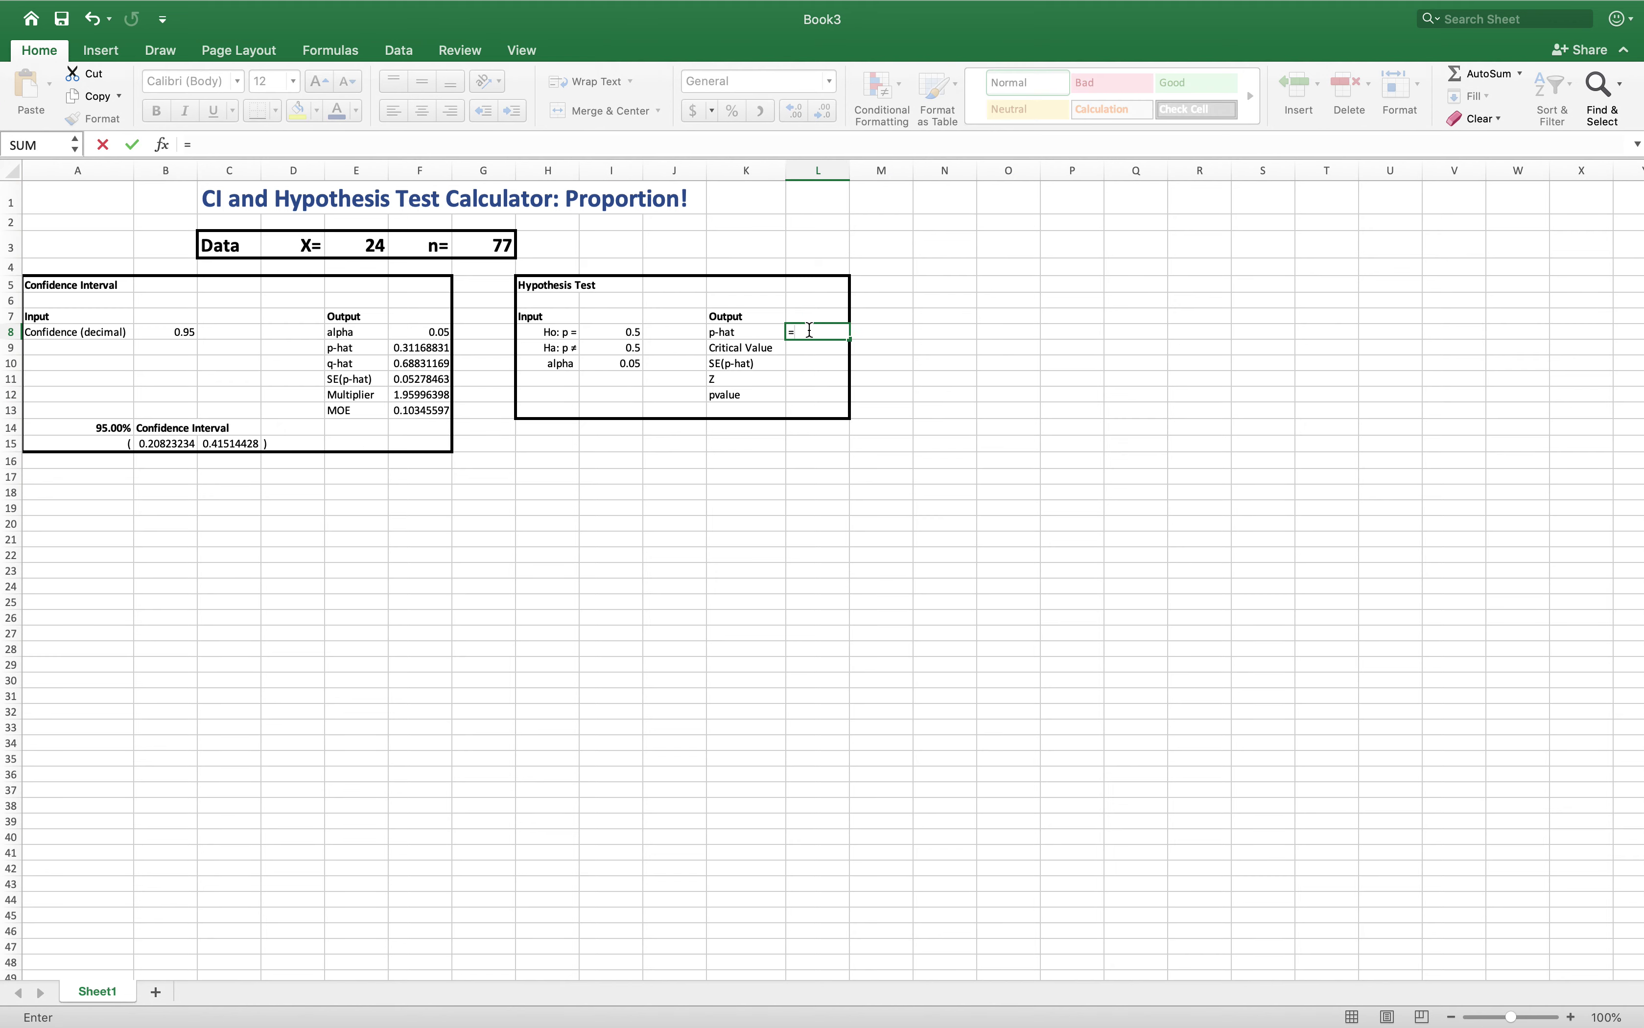
{"action": "left_click", "coordinate": [361, 252]}
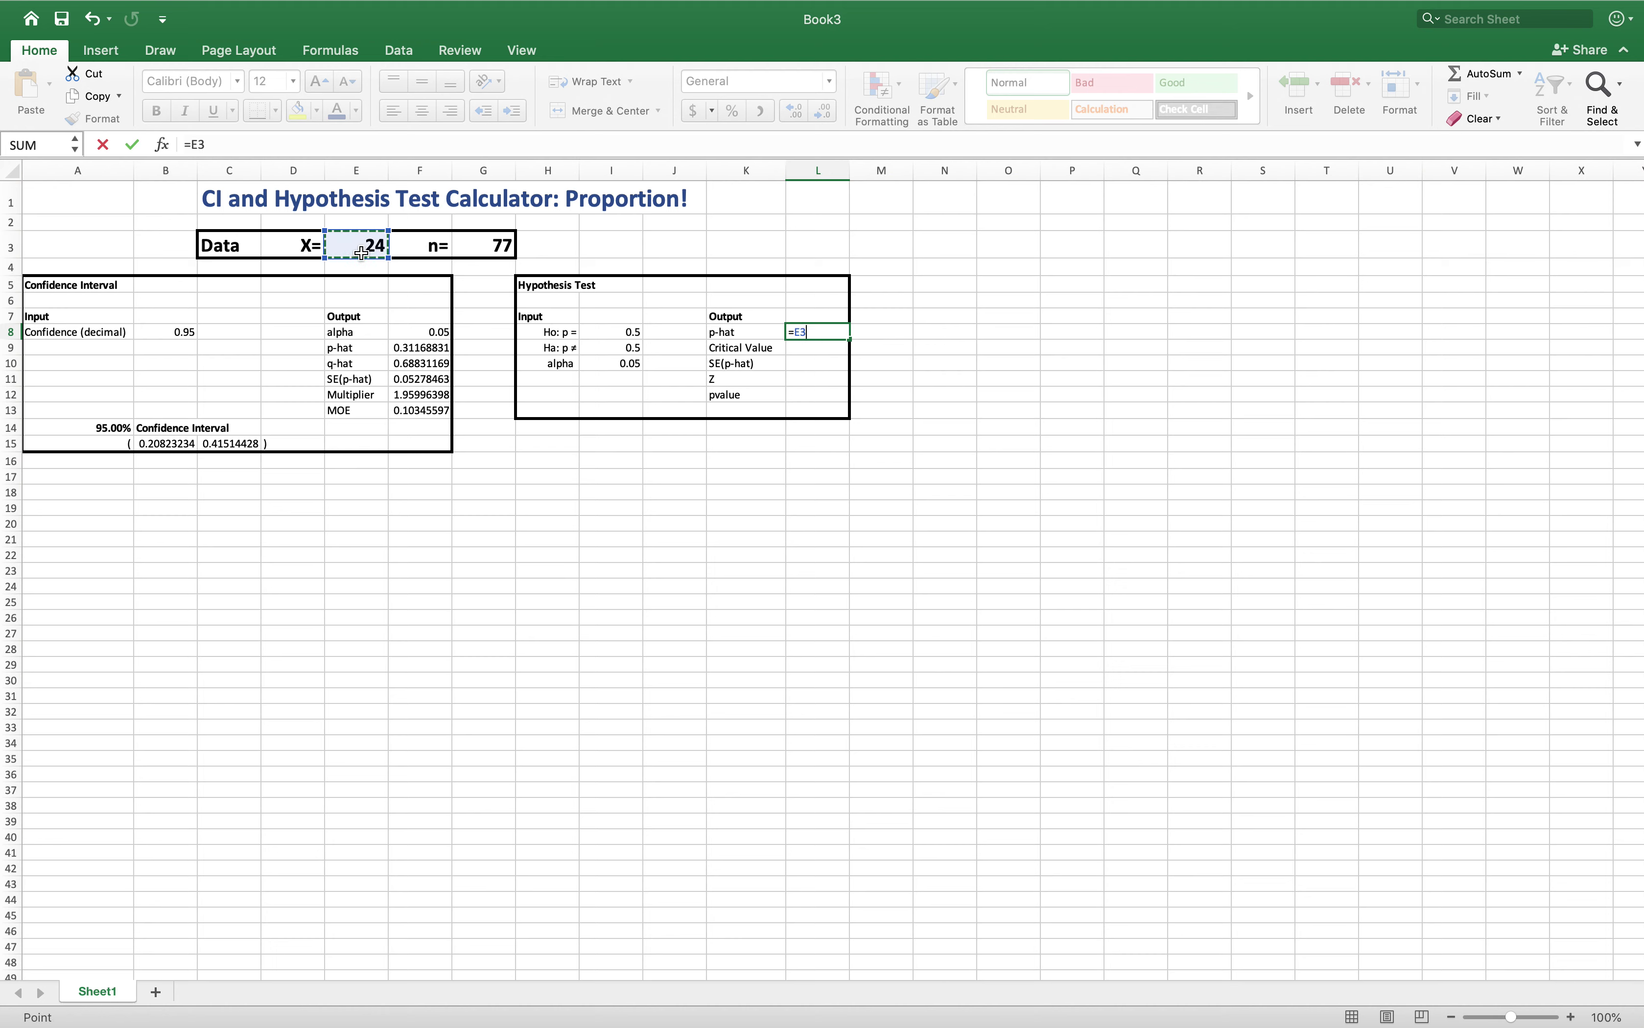
{"action": "type", "text": "/"}
{"action": "left_click", "coordinate": [493, 248]}
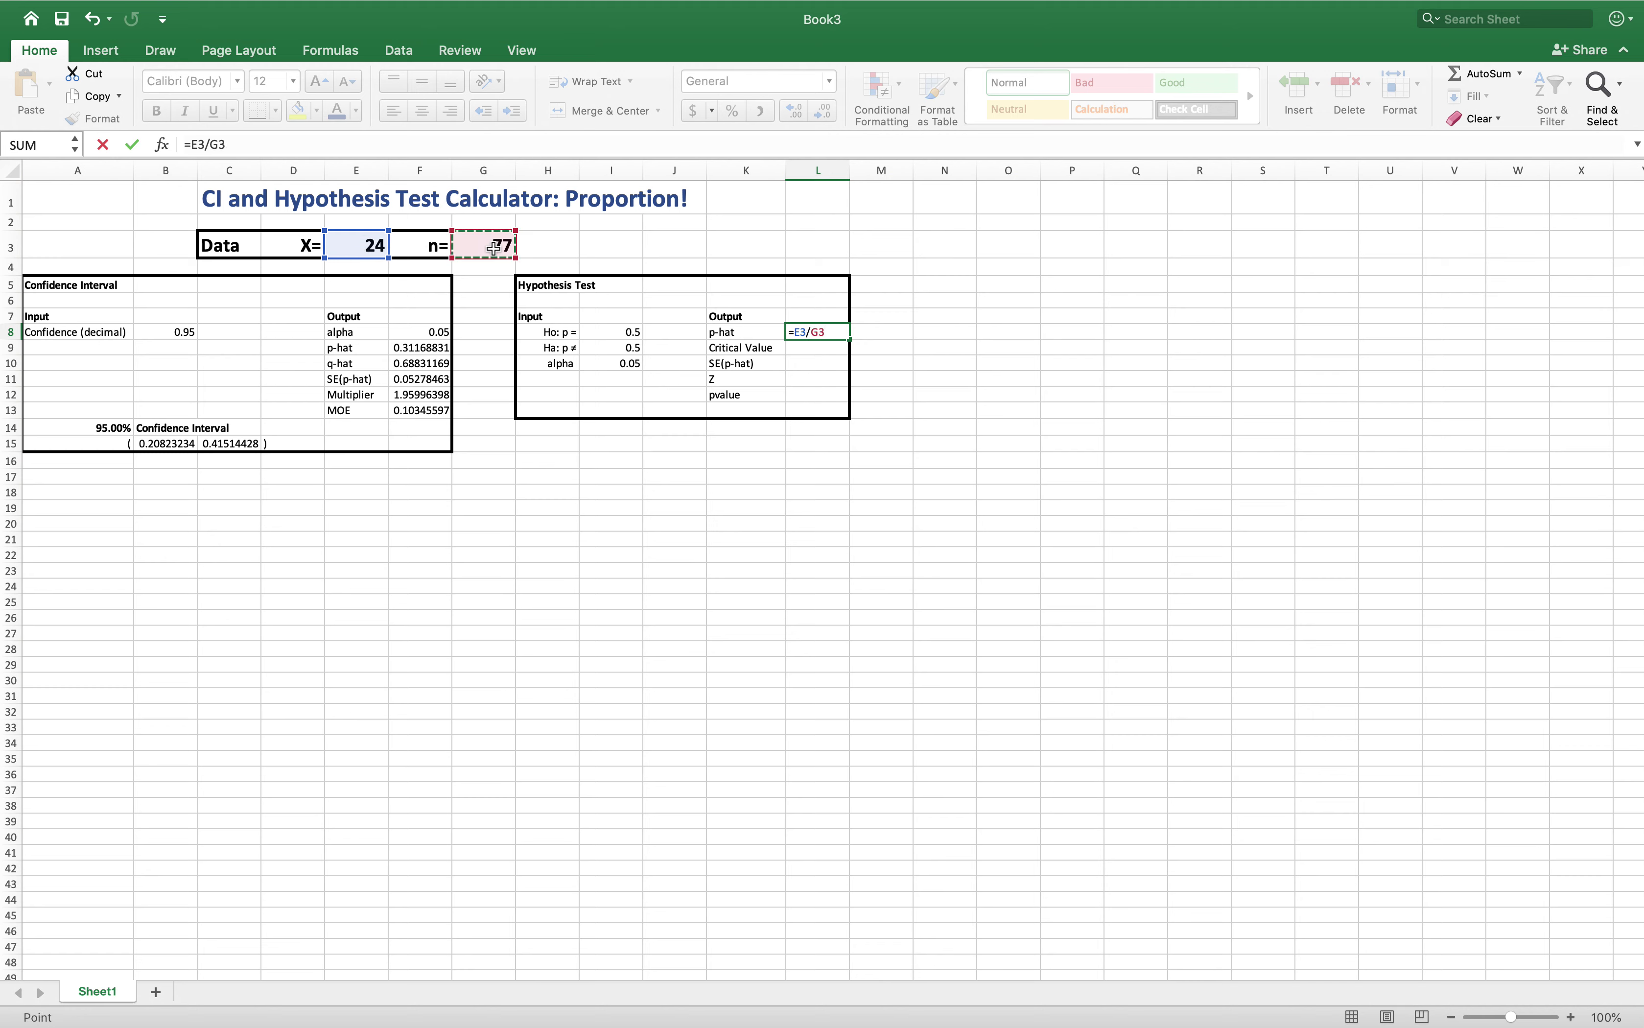
{"action": "key", "text": "Return"}
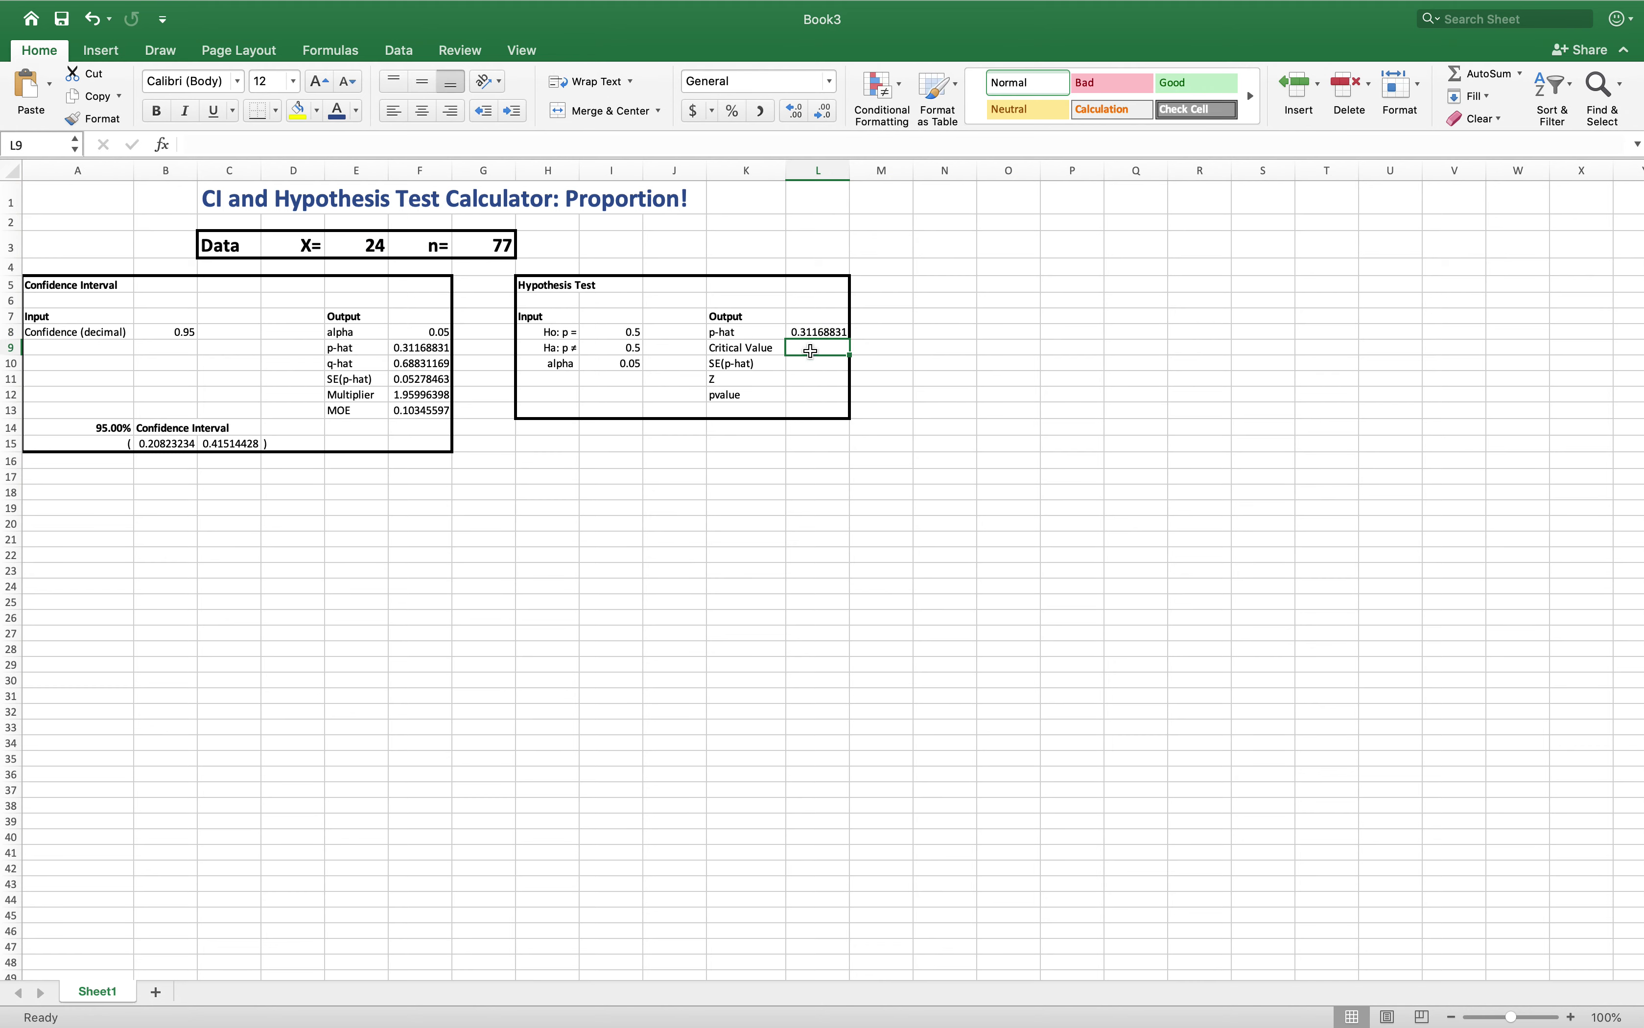
{"action": "type", "text": "="}
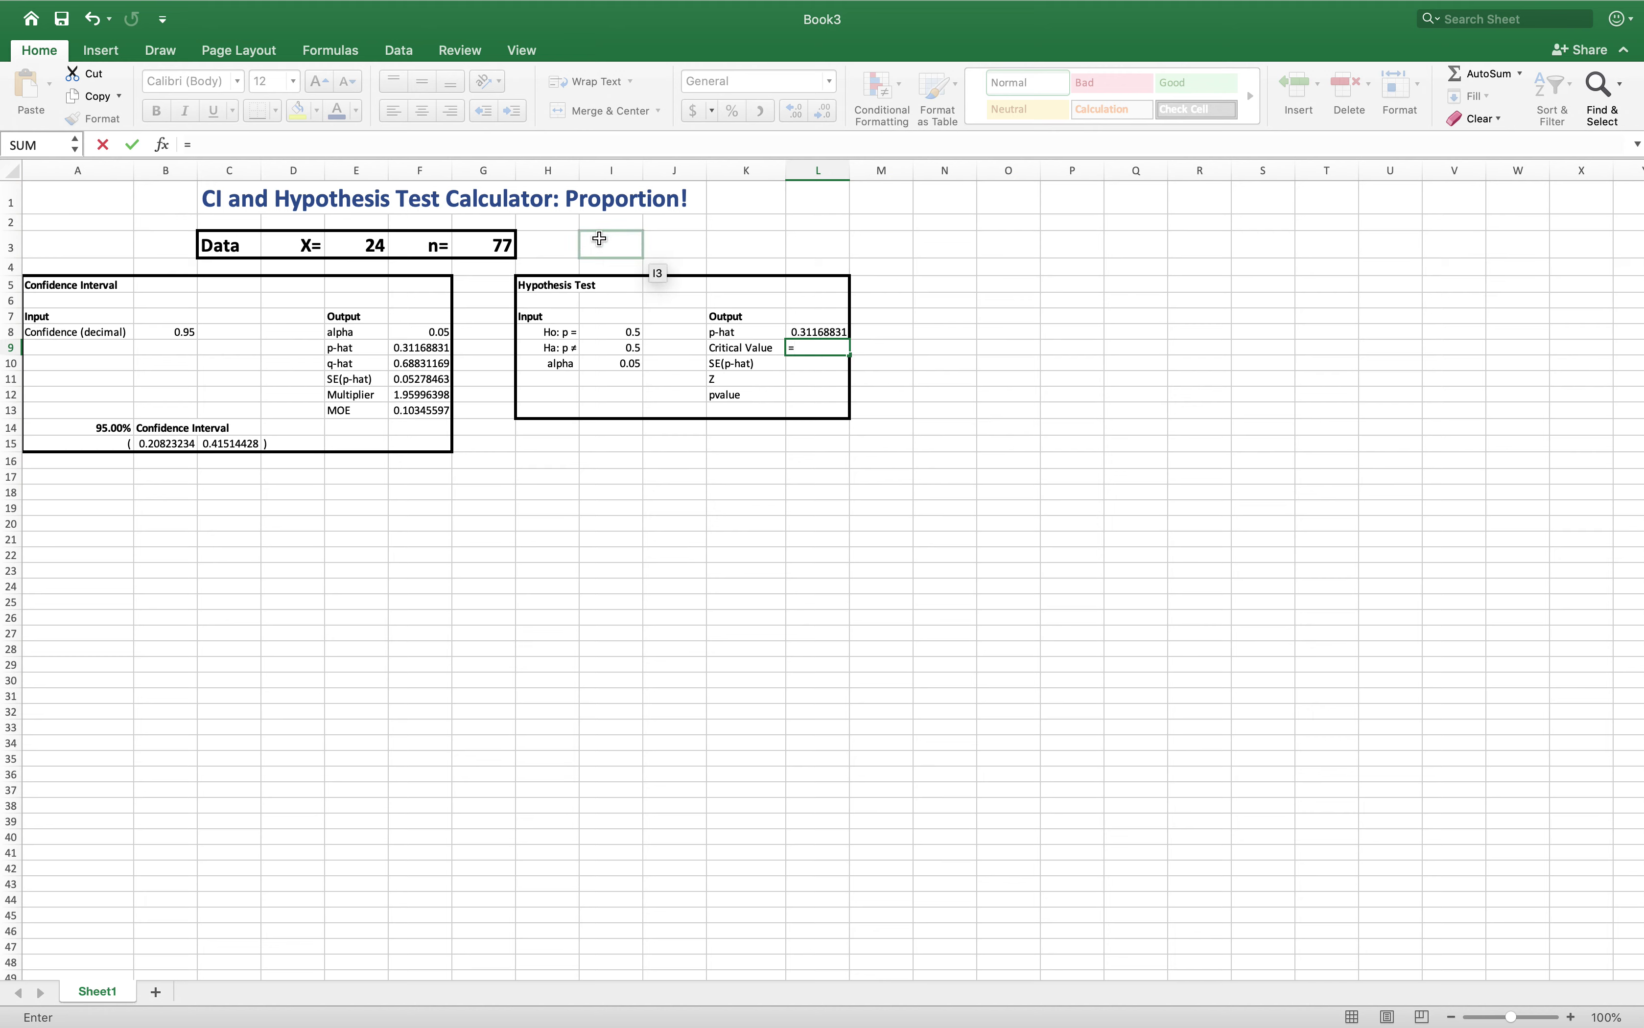
{"action": "type", "text": "norm.i"}
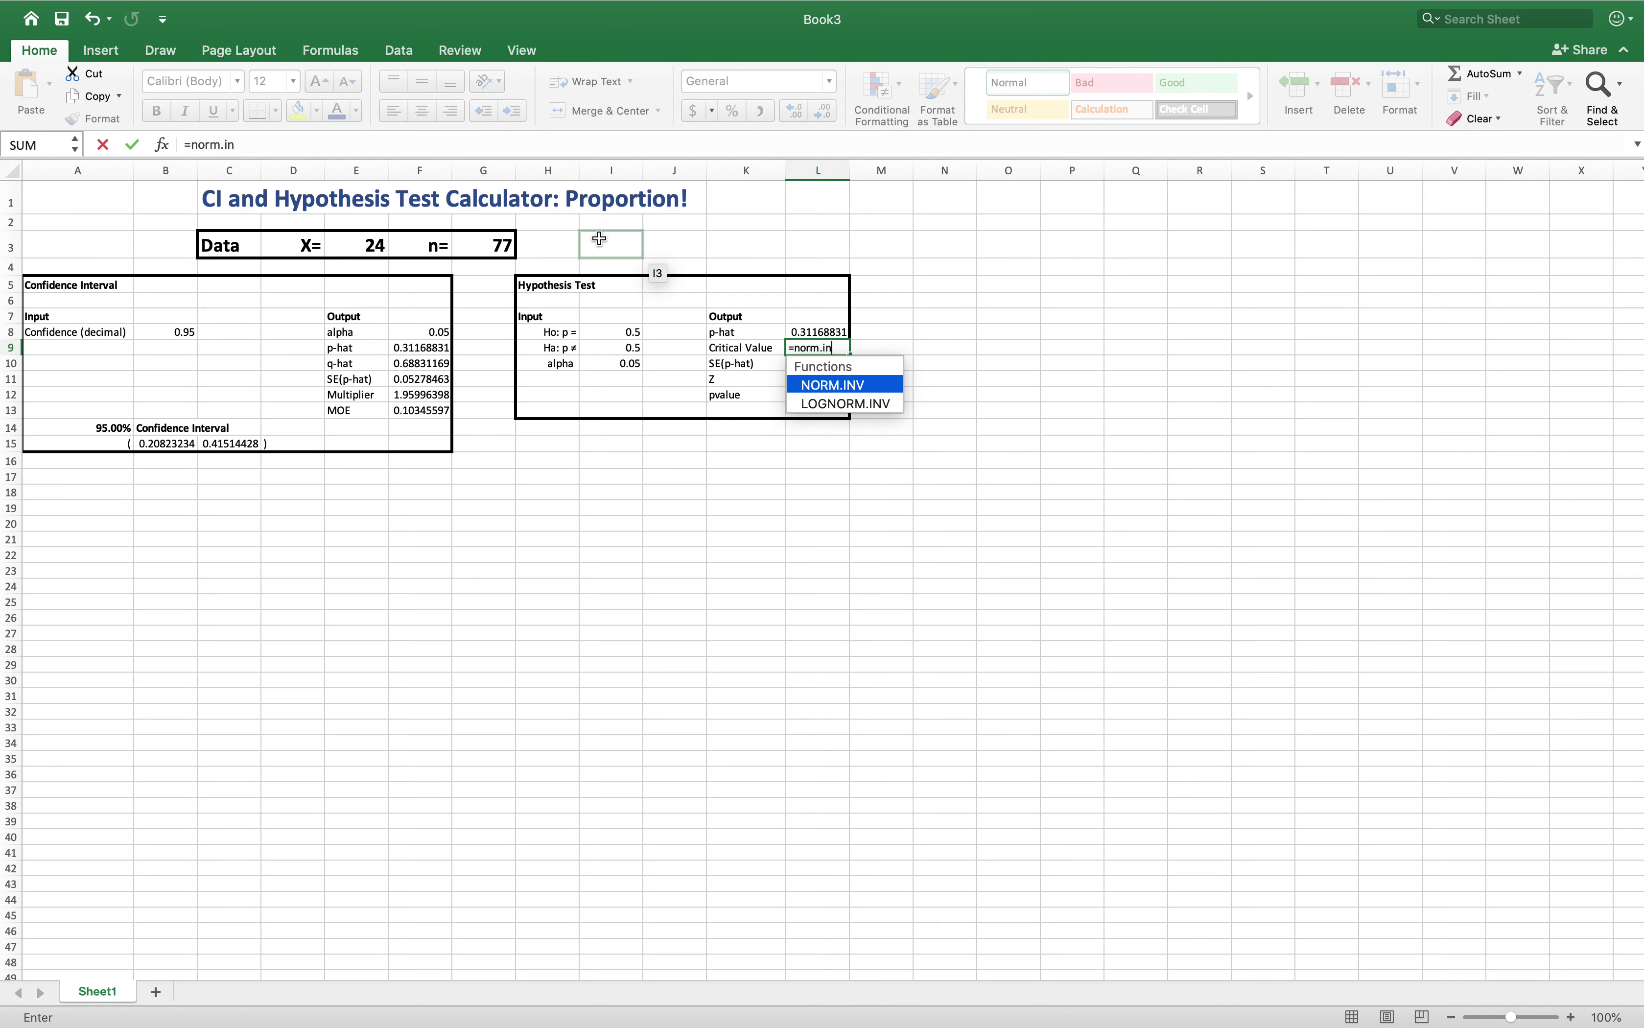
{"action": "type", "text": "n"}
{"action": "key", "text": "Return"}
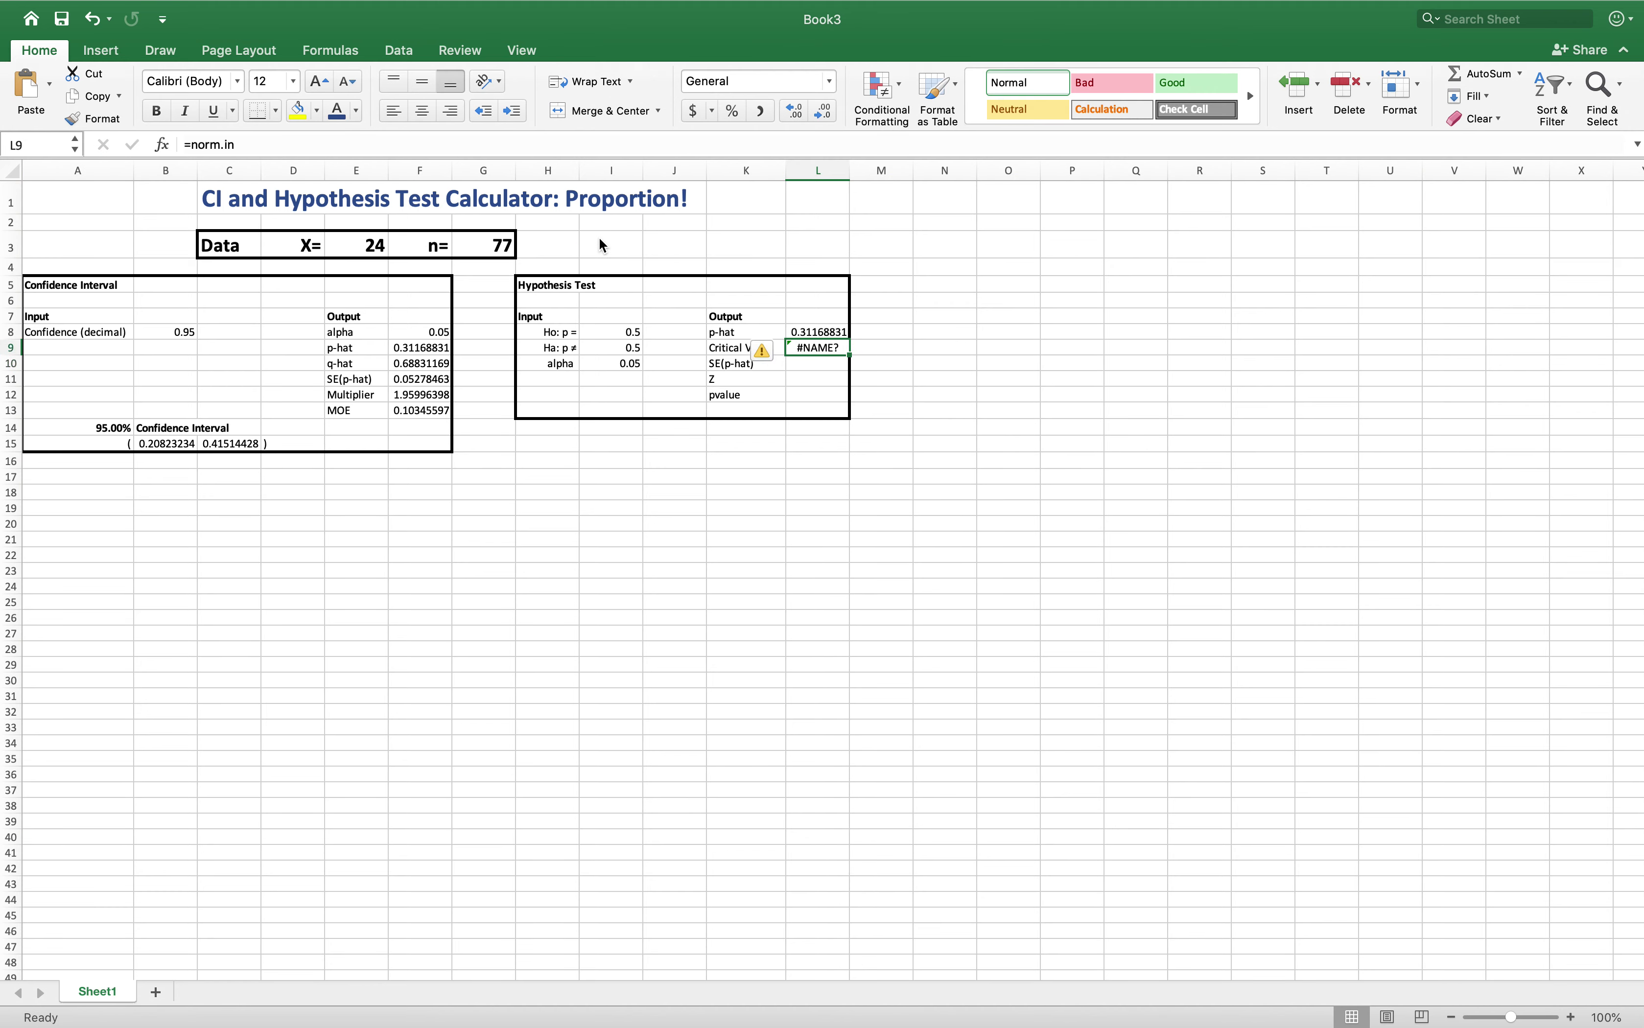
{"action": "key", "text": "Delete"}
- Calculate the critical value in L9 from half of alpha with the formula =norm.inv(I10/2,0,1)
{"action": "type", "text": "=i"}
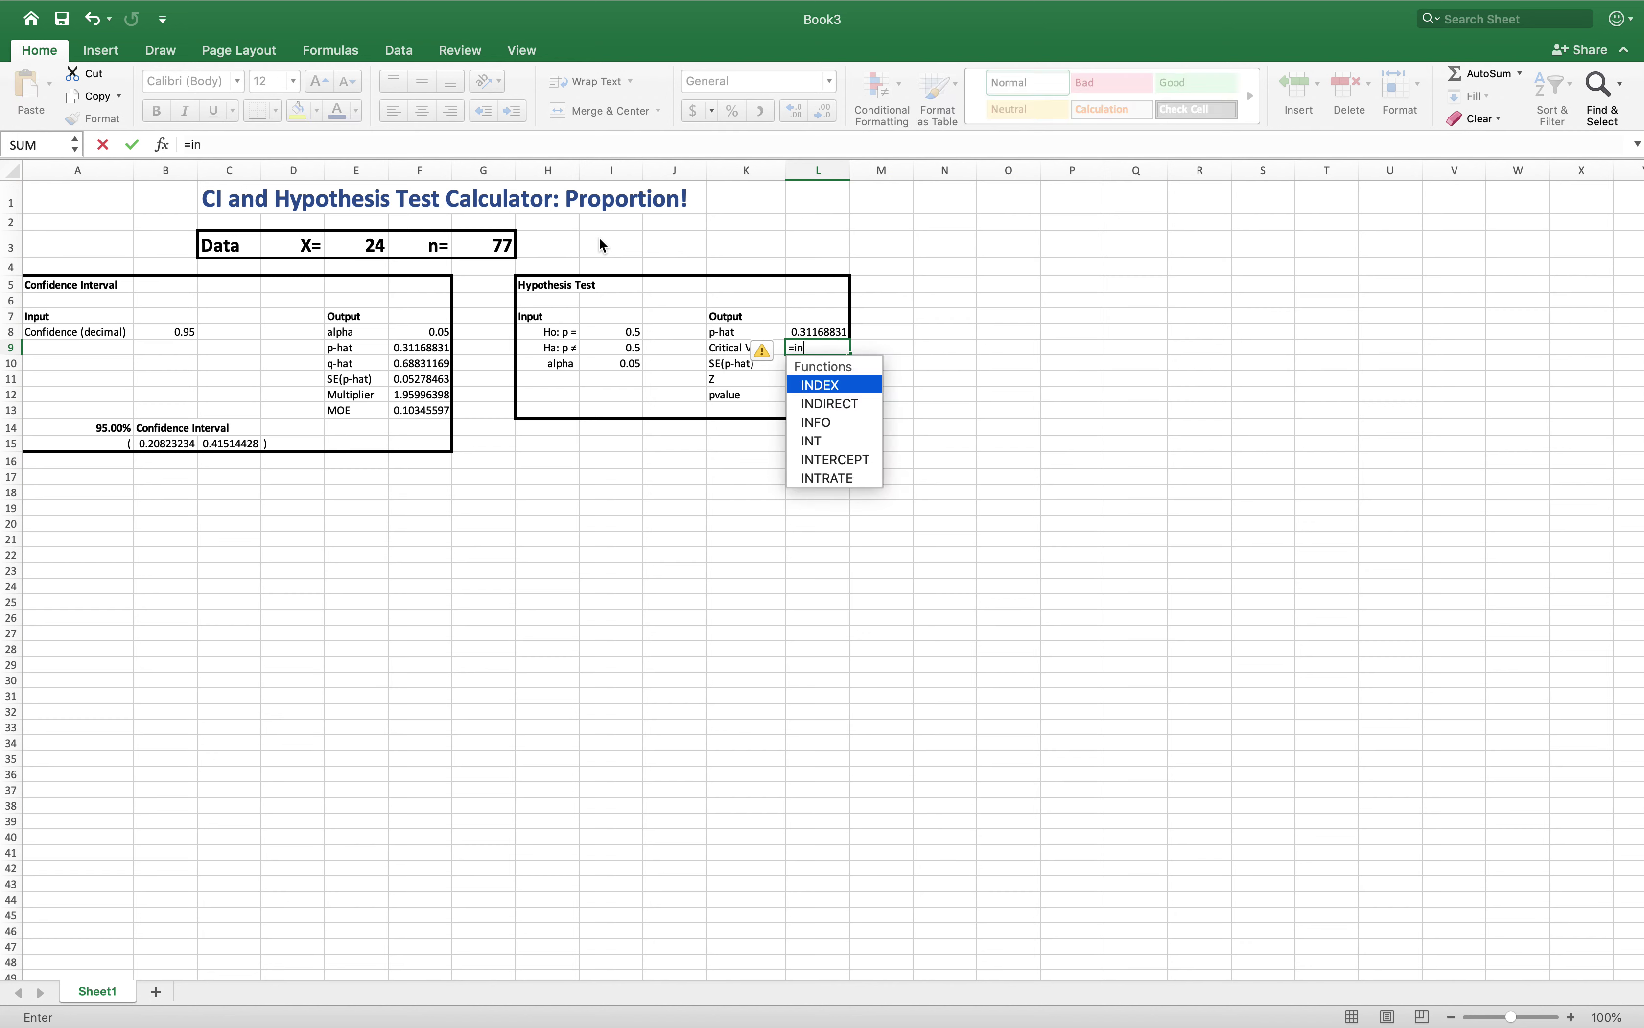
{"action": "key", "text": "BackSpace"}
{"action": "type", "text": "norm"}
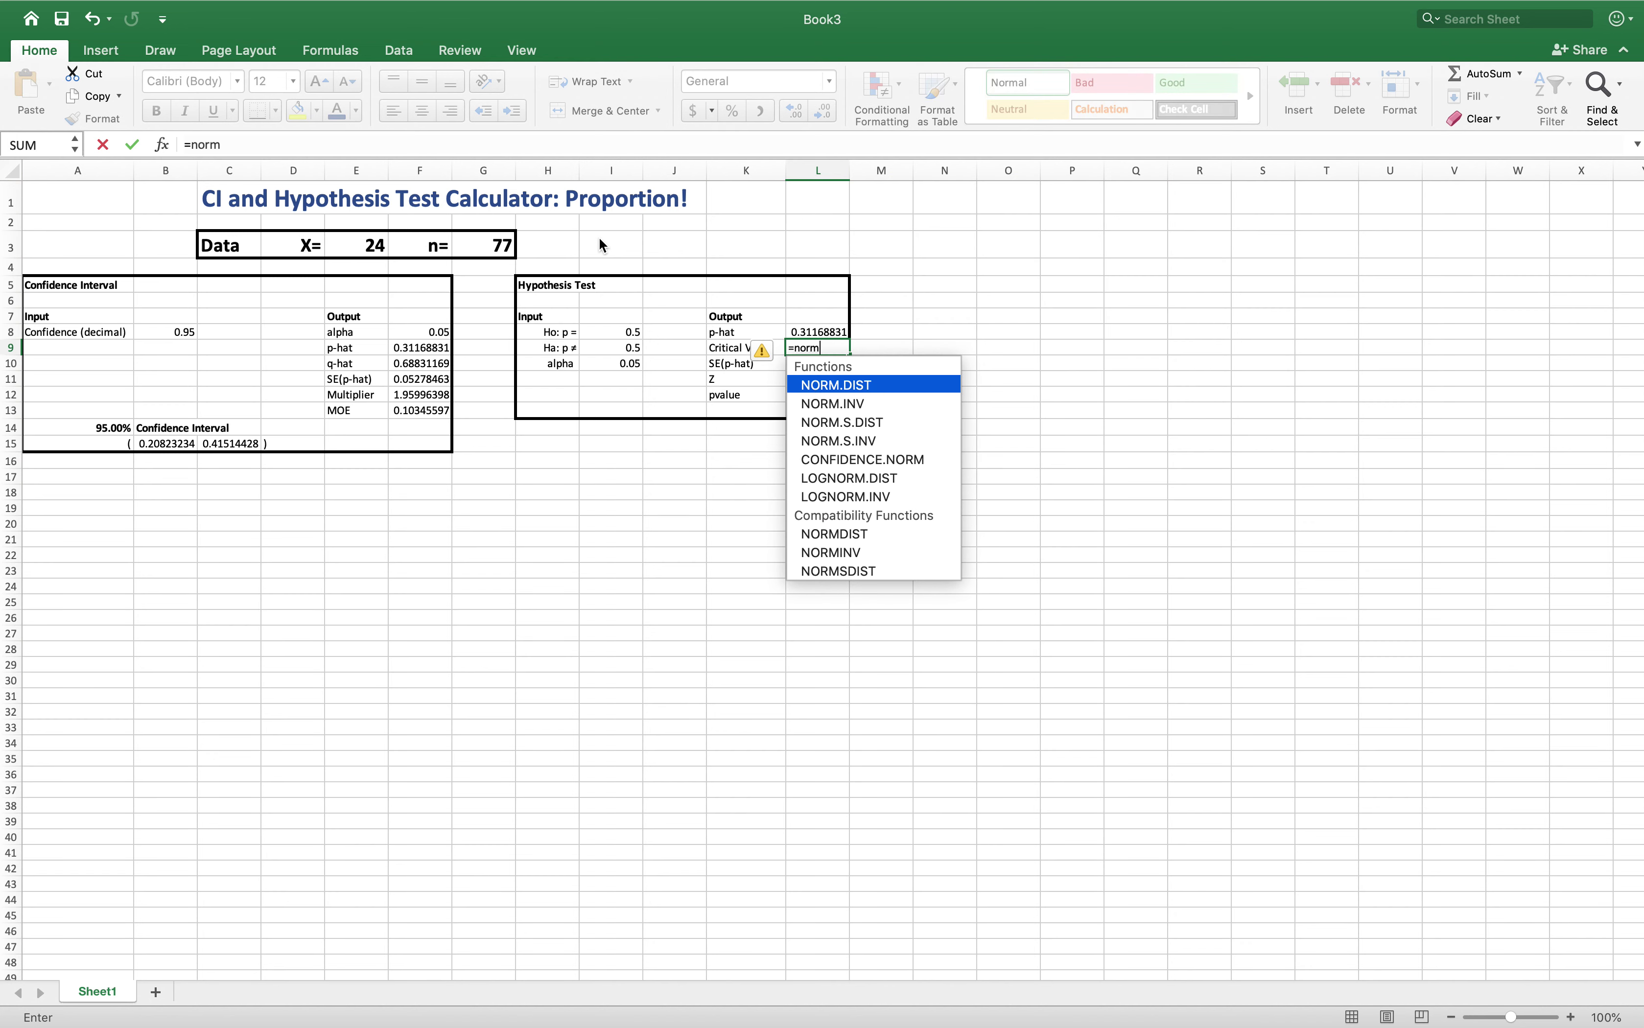
{"action": "type", "text": ".inv("}
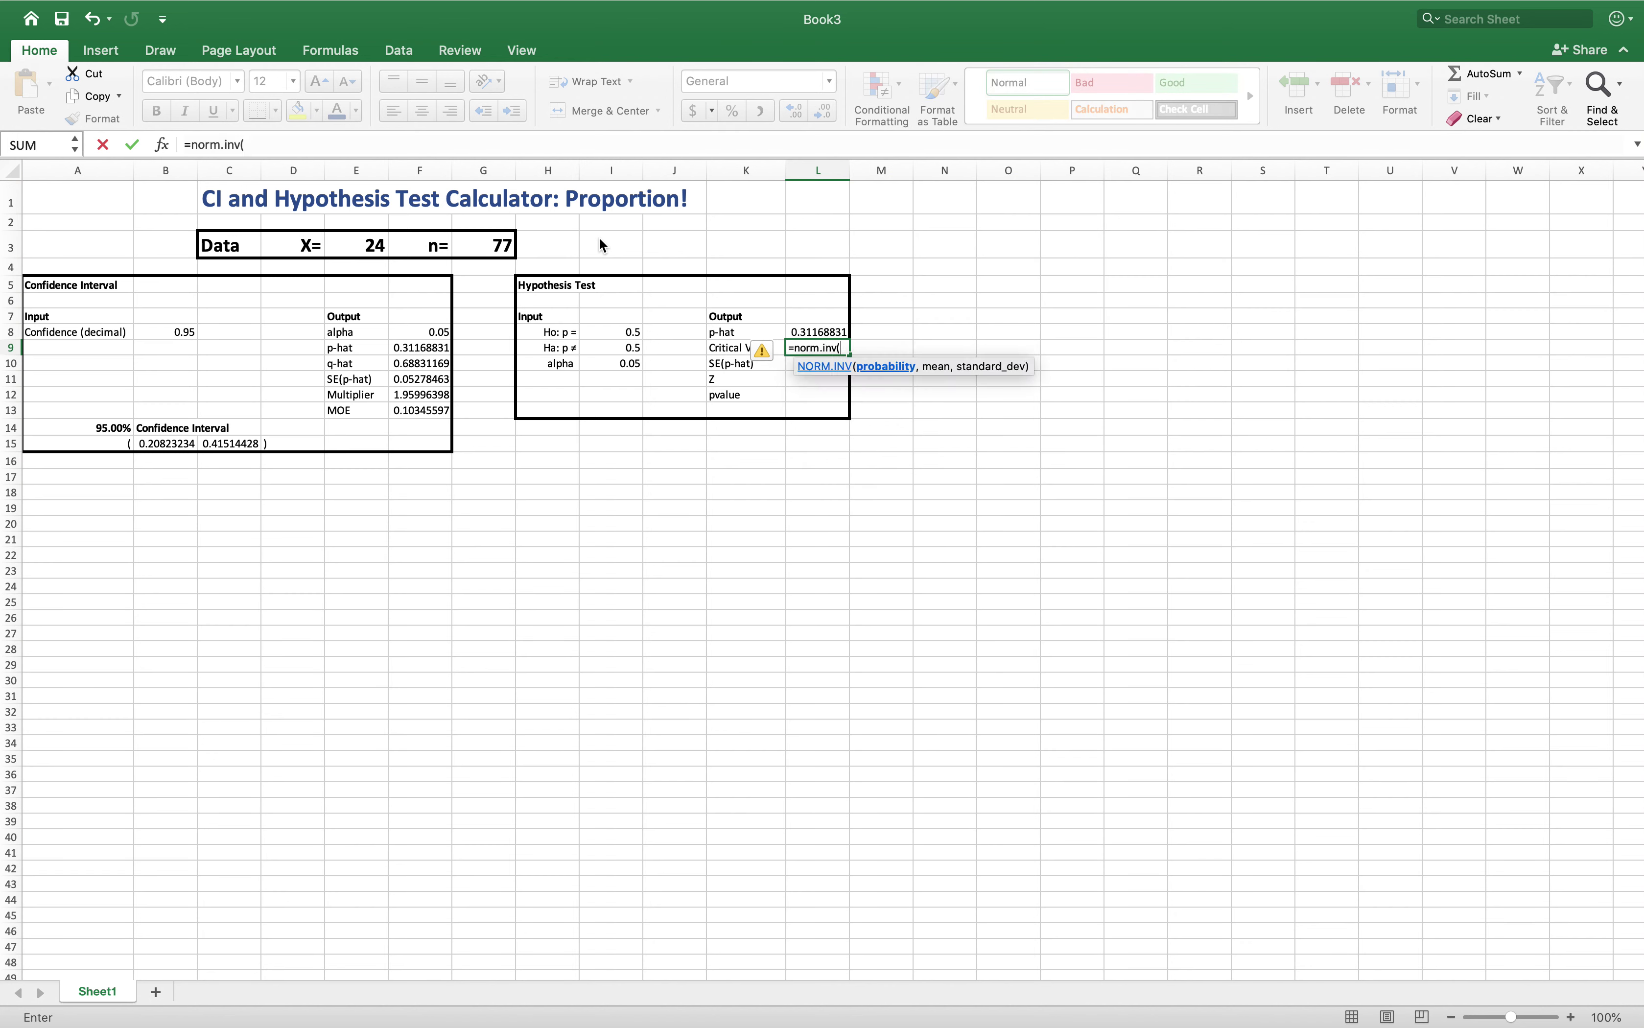
{"action": "left_click", "coordinate": [625, 365]}
{"action": "type", "text": "/2"}
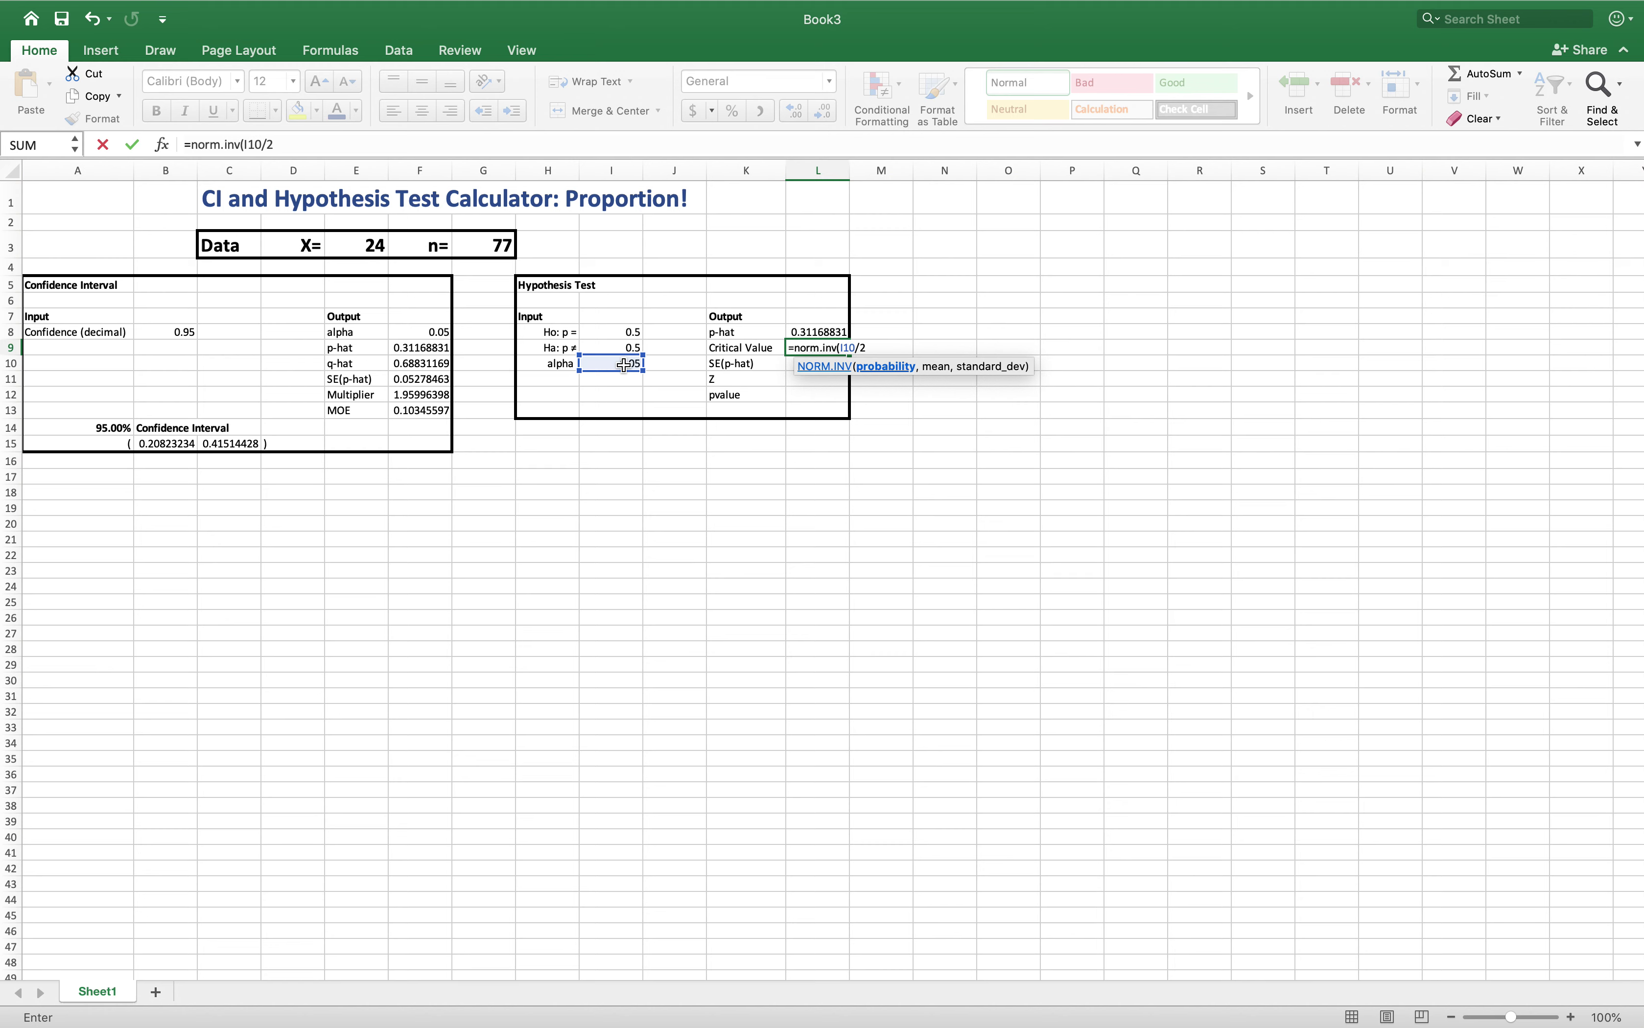
{"action": "type", "text": ",0,1)"}
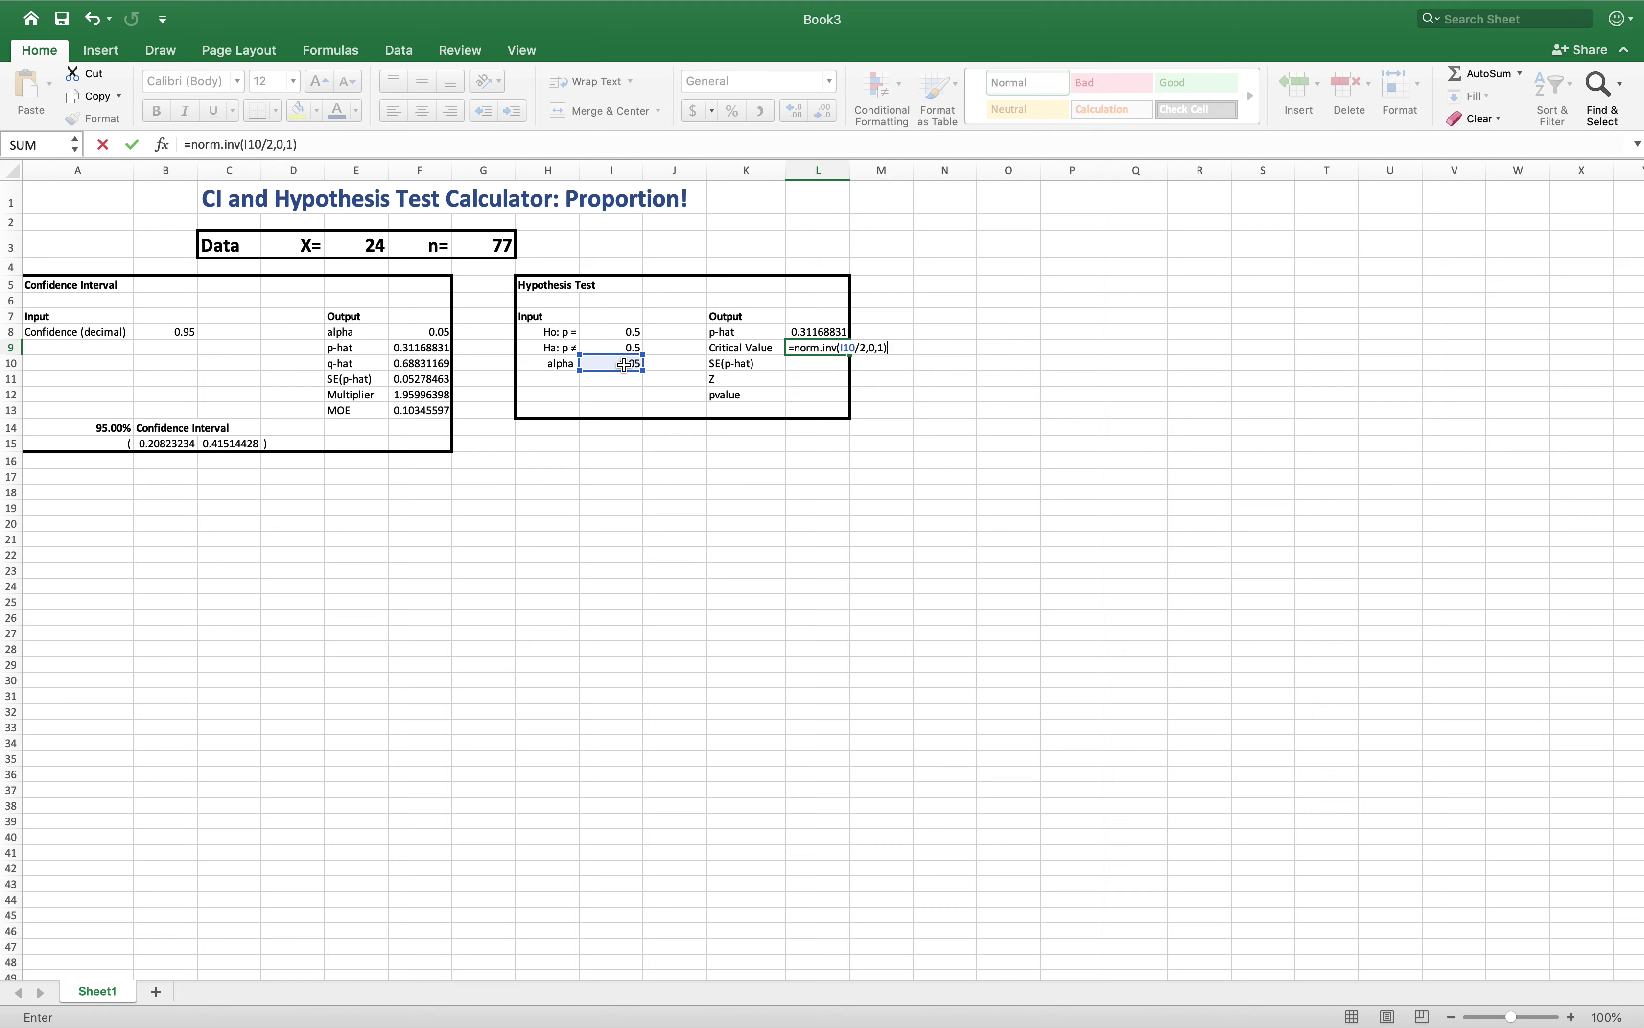
{"action": "key", "text": "Return"}
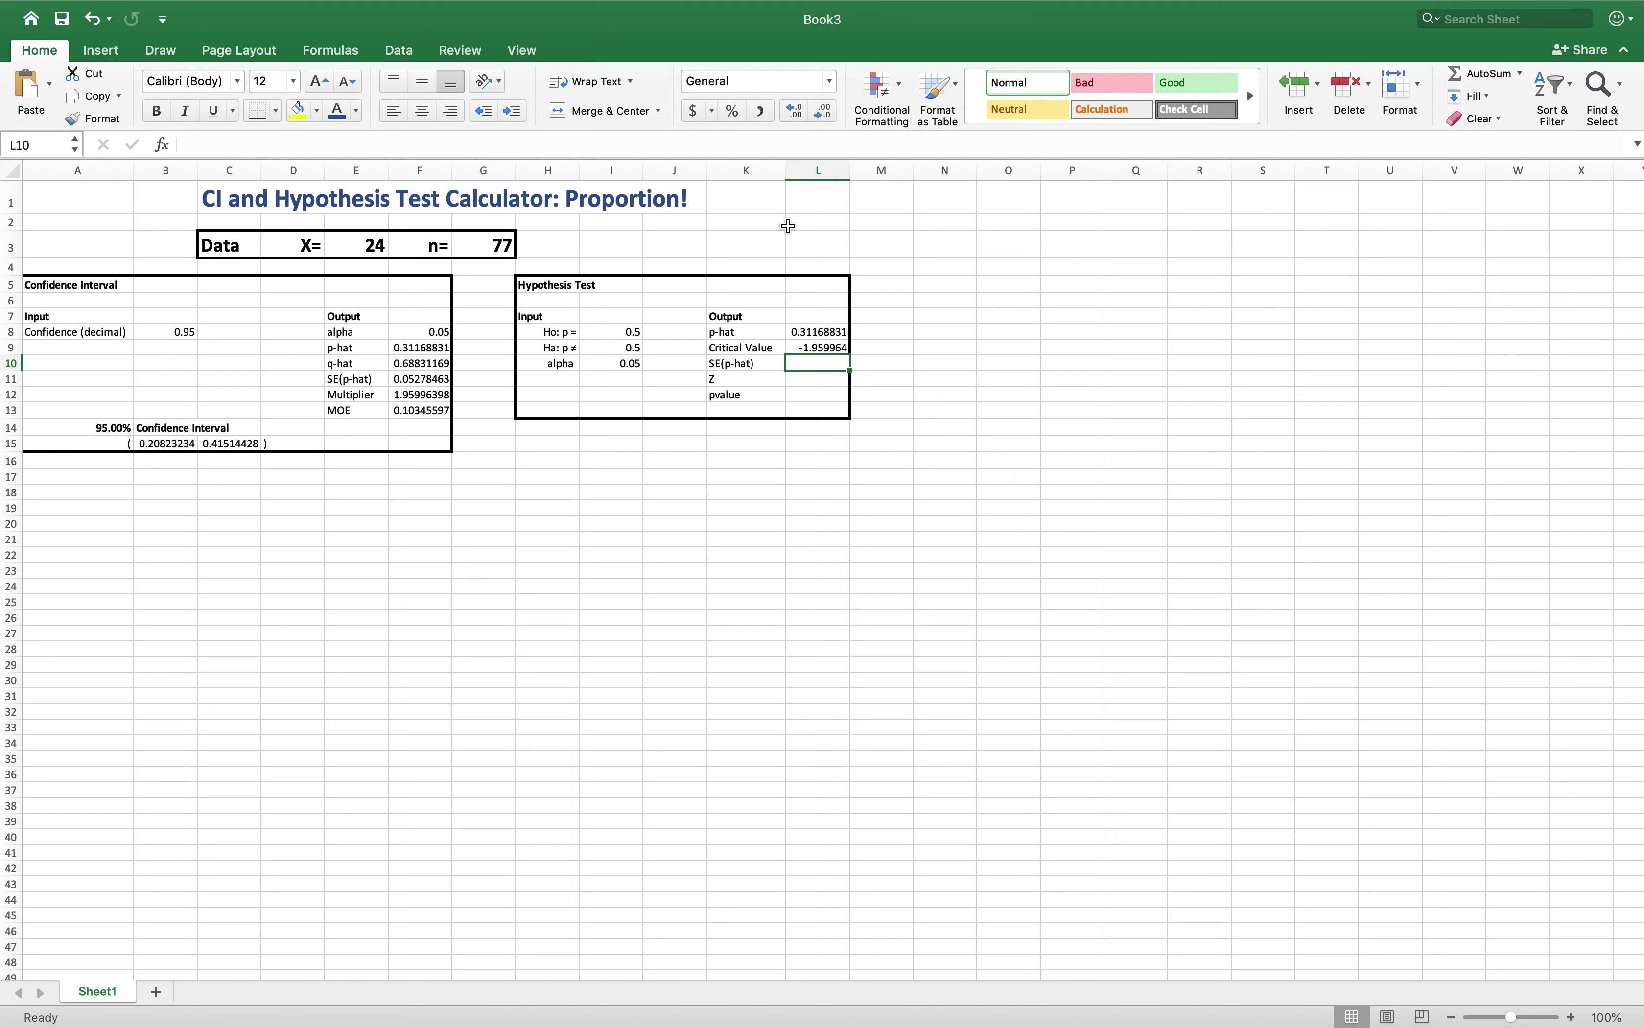
- Widen column K slightly and extend the label in K9 to "Critical Value +/-"
{"action": "left_click_drag", "start_coordinate": [788, 171], "coordinate": [797, 171]}
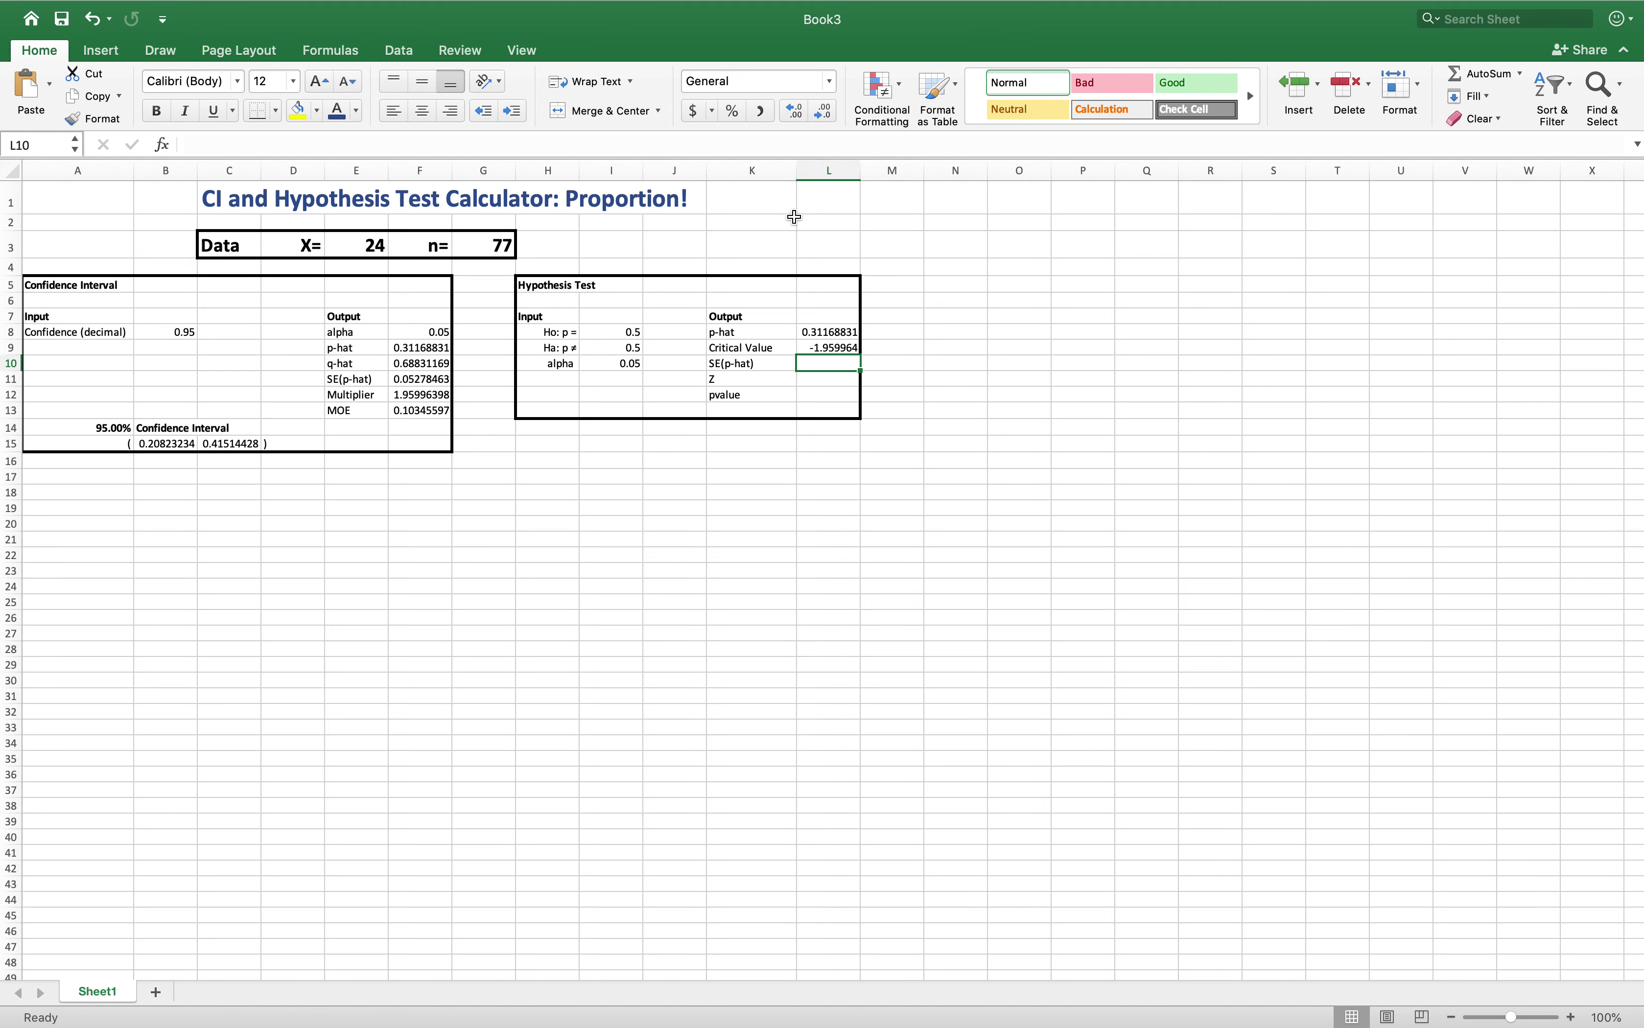
{"action": "left_click", "coordinate": [783, 351]}
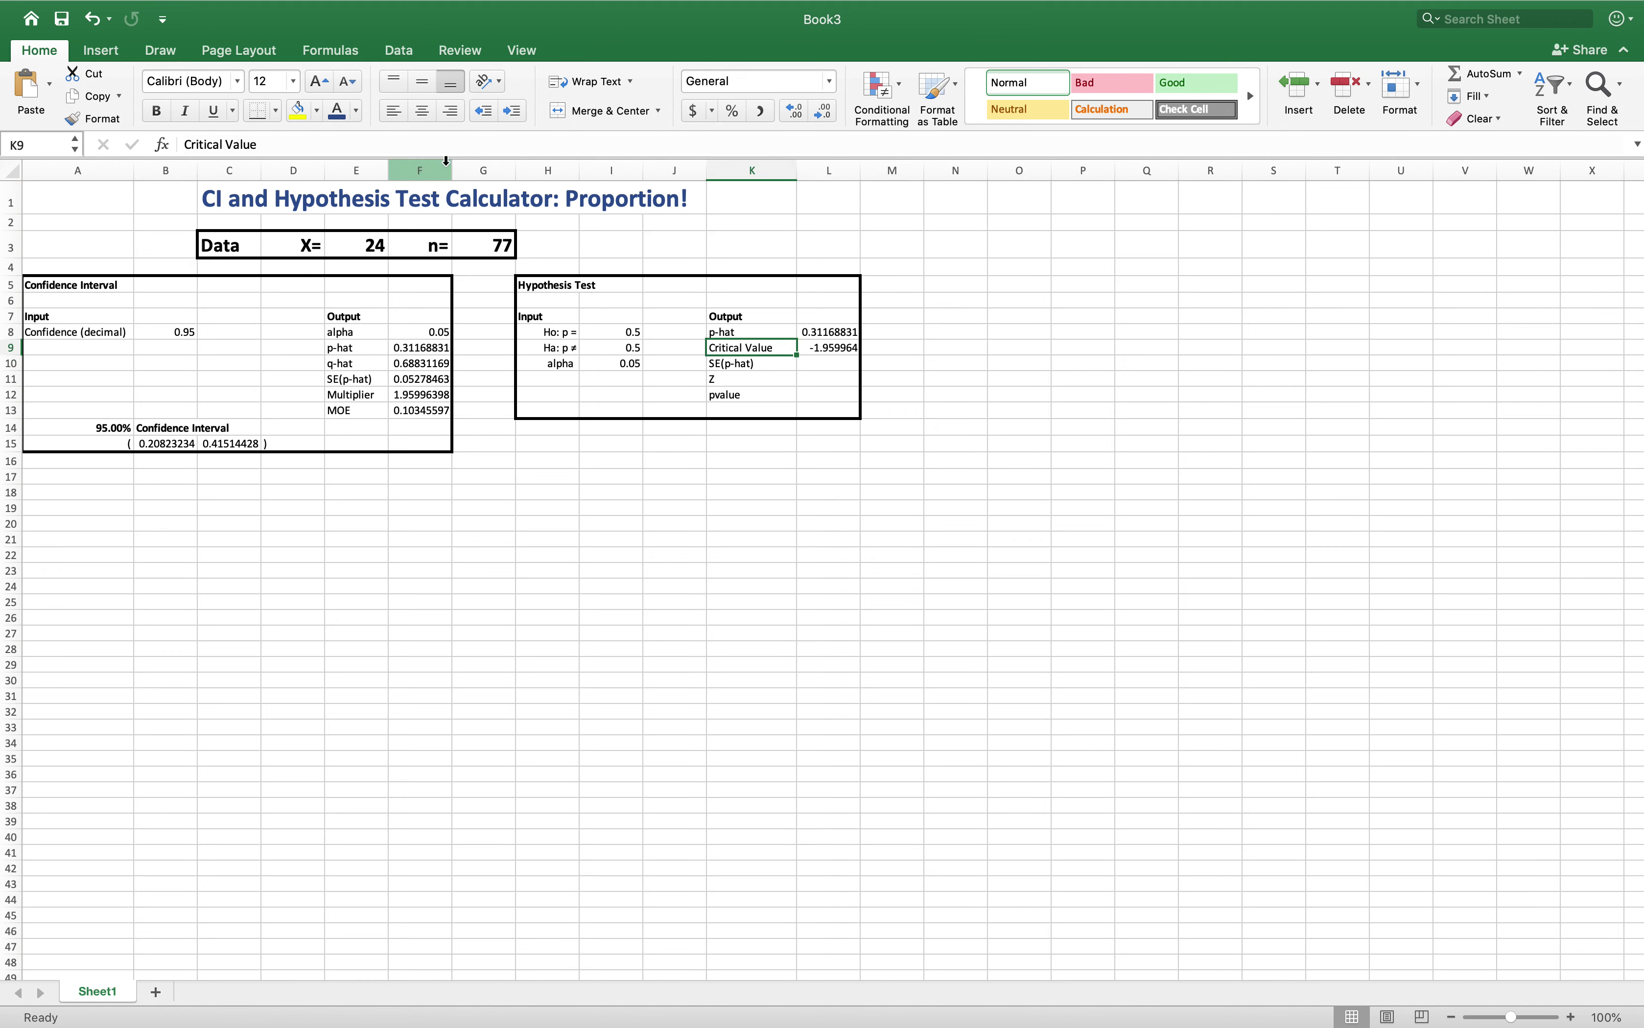
{"action": "left_click", "coordinate": [380, 141]}
{"action": "type", "text": "+/-"}
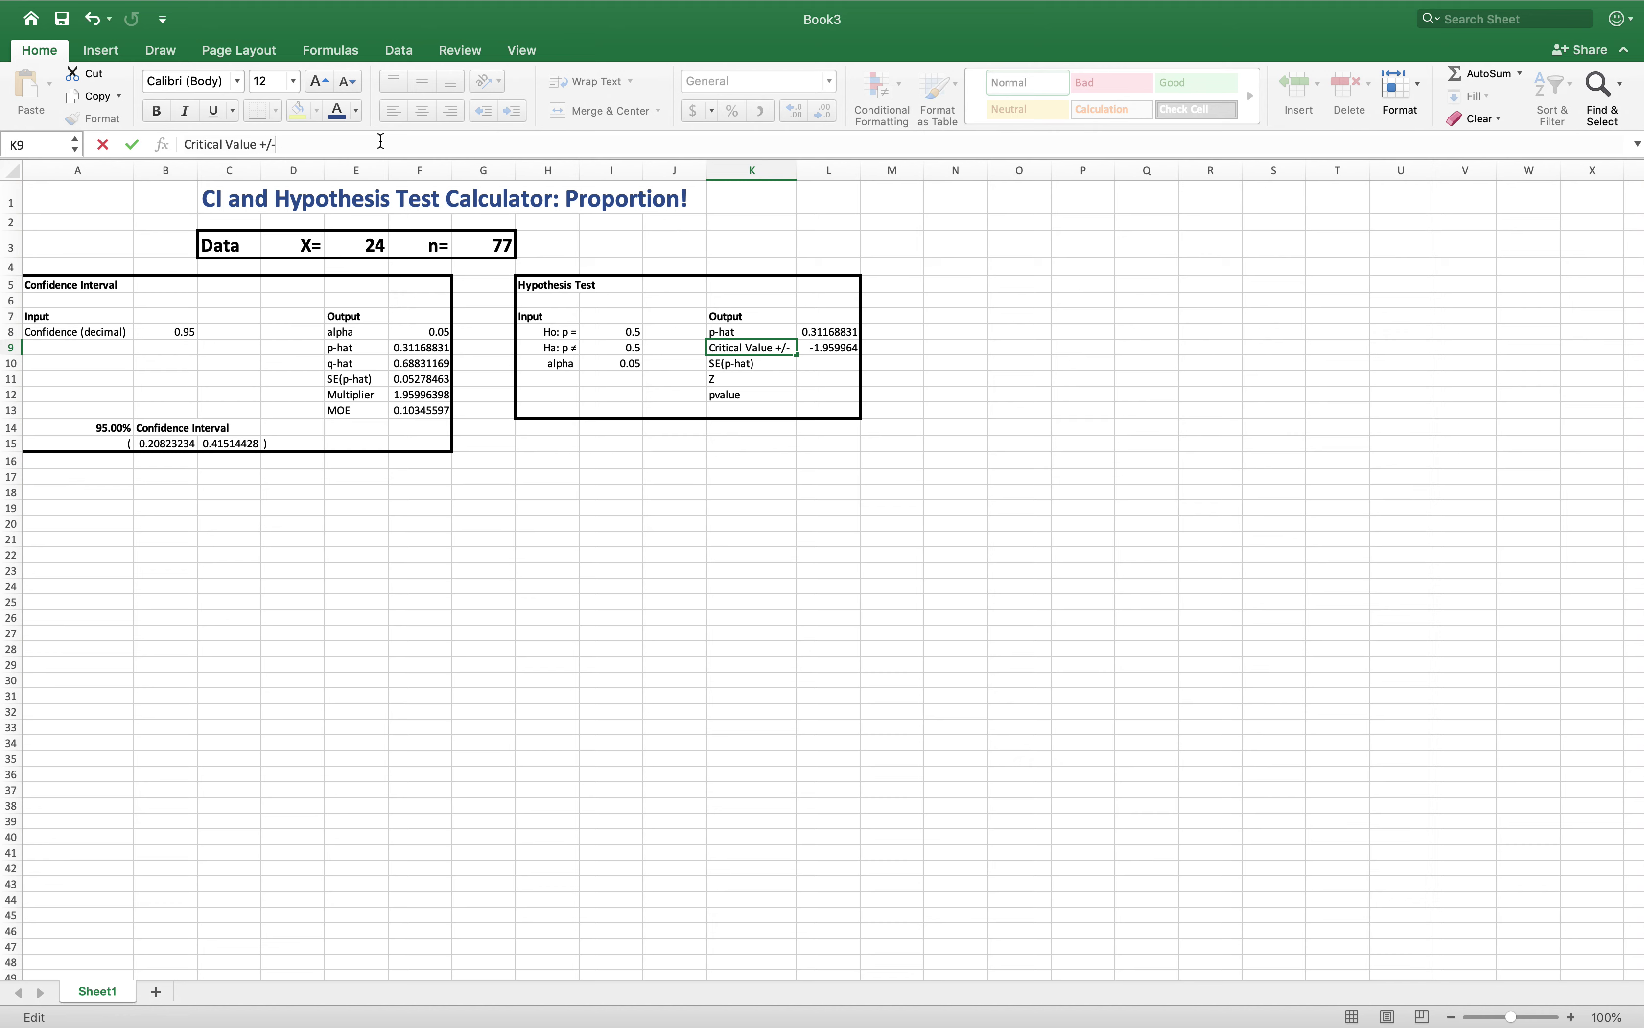
{"action": "left_click", "coordinate": [774, 507]}
- Wrap the critical value formula in L9 in an absolute value function, making it =abs(NORM.INV(I10/2,0,1))
{"action": "left_click", "coordinate": [829, 357]}
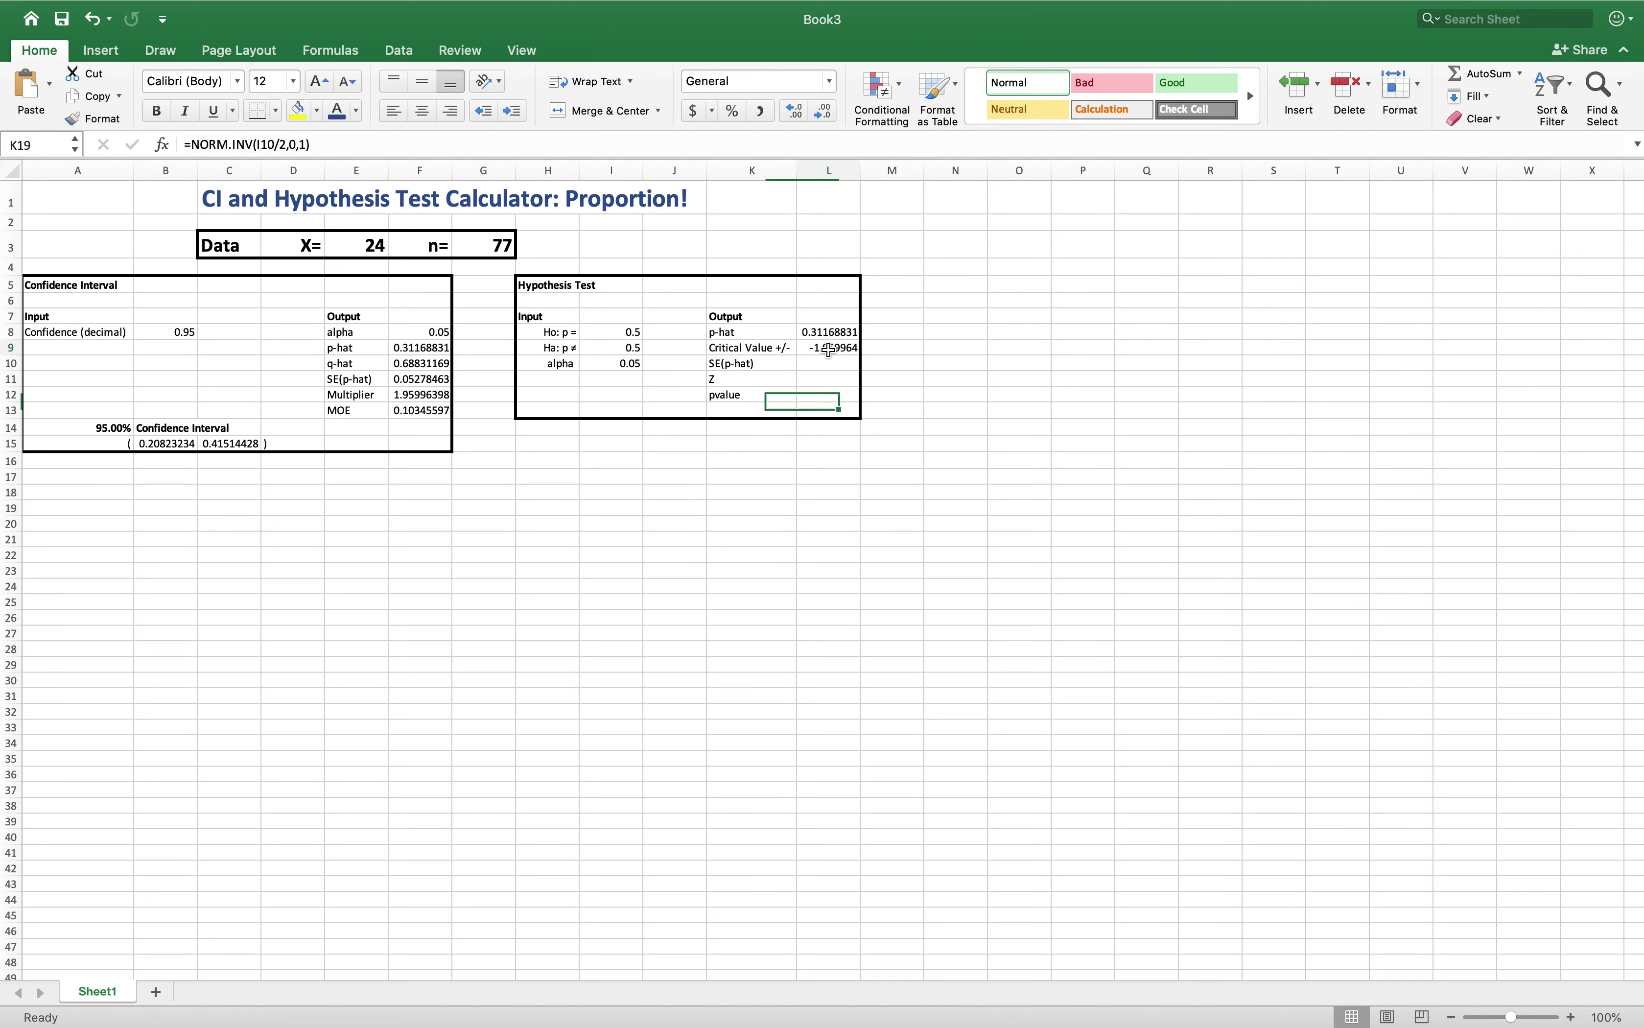
{"action": "left_click", "coordinate": [190, 136]}
{"action": "type", "text": "abs("}
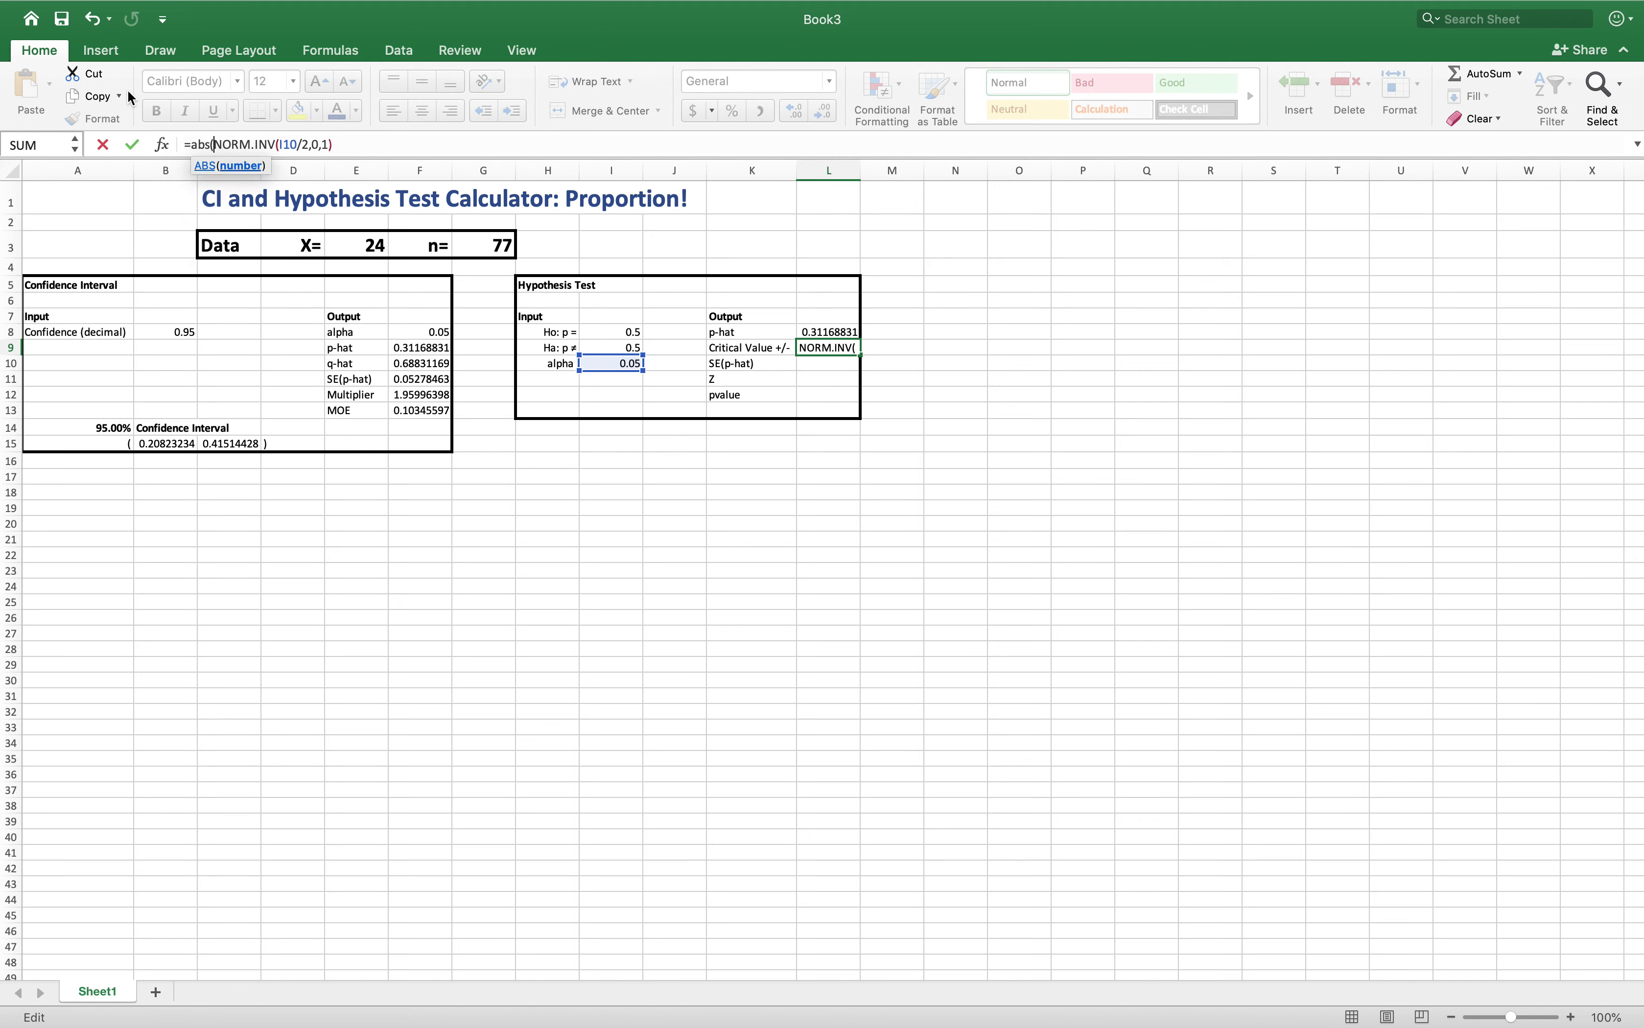
{"action": "type", "text": ")"}
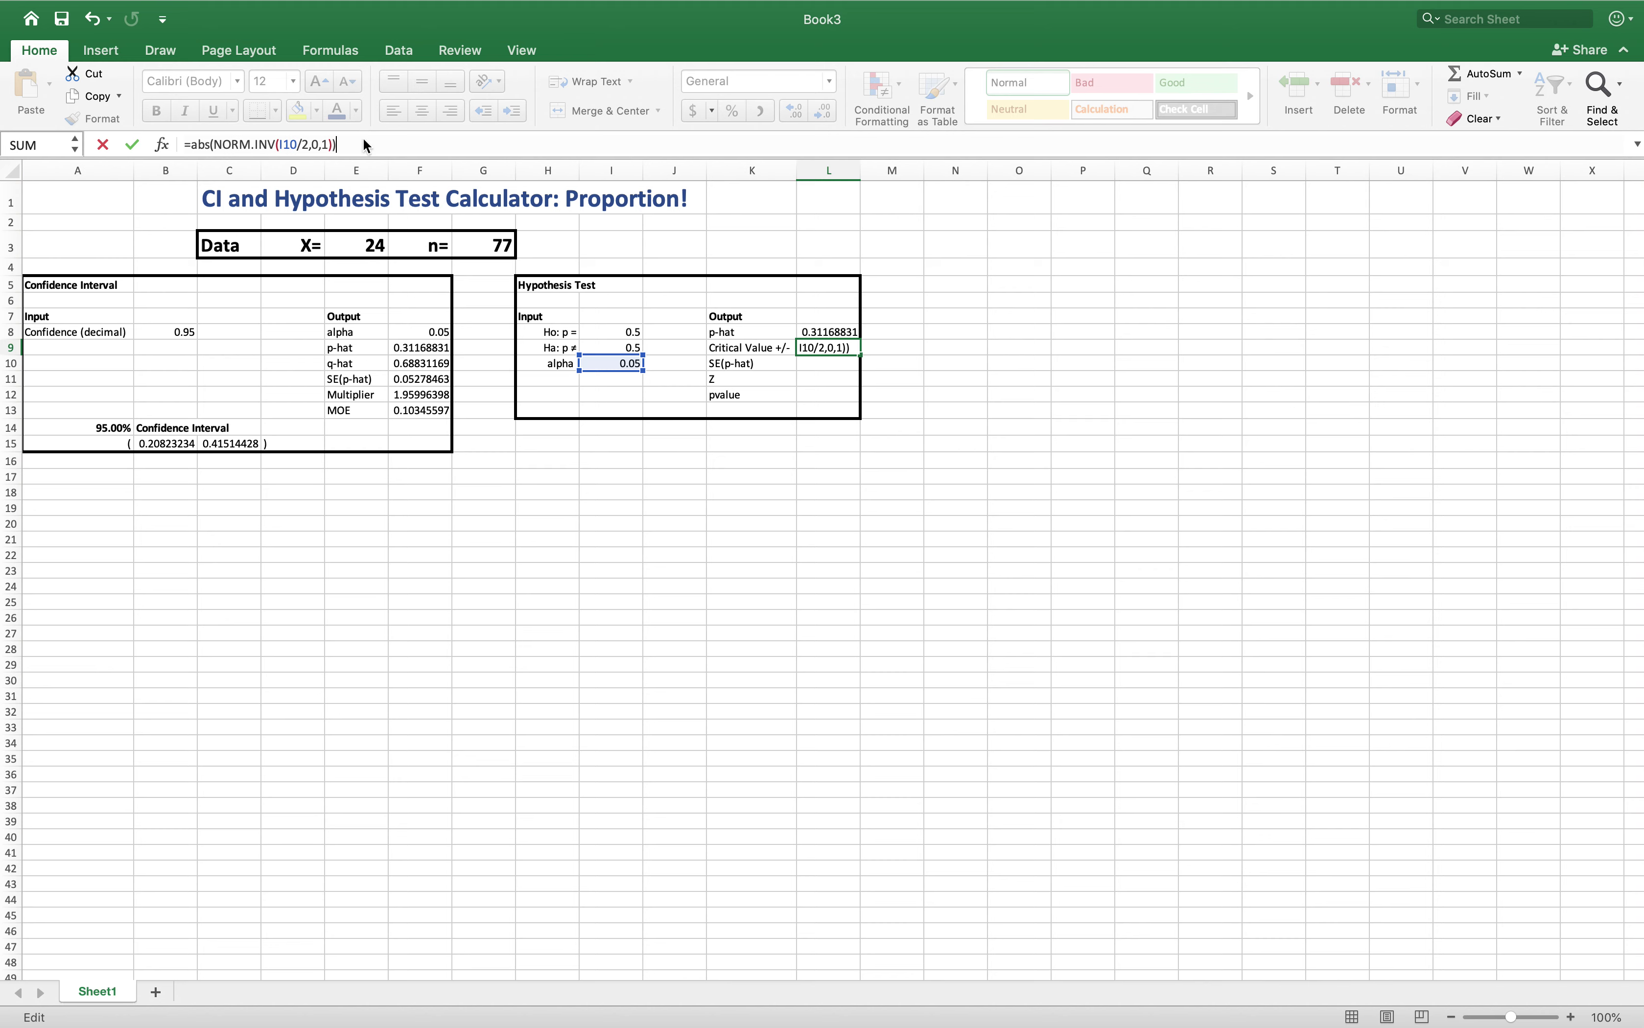
{"action": "key", "text": "Return"}
{"action": "left_click", "coordinate": [726, 346]}
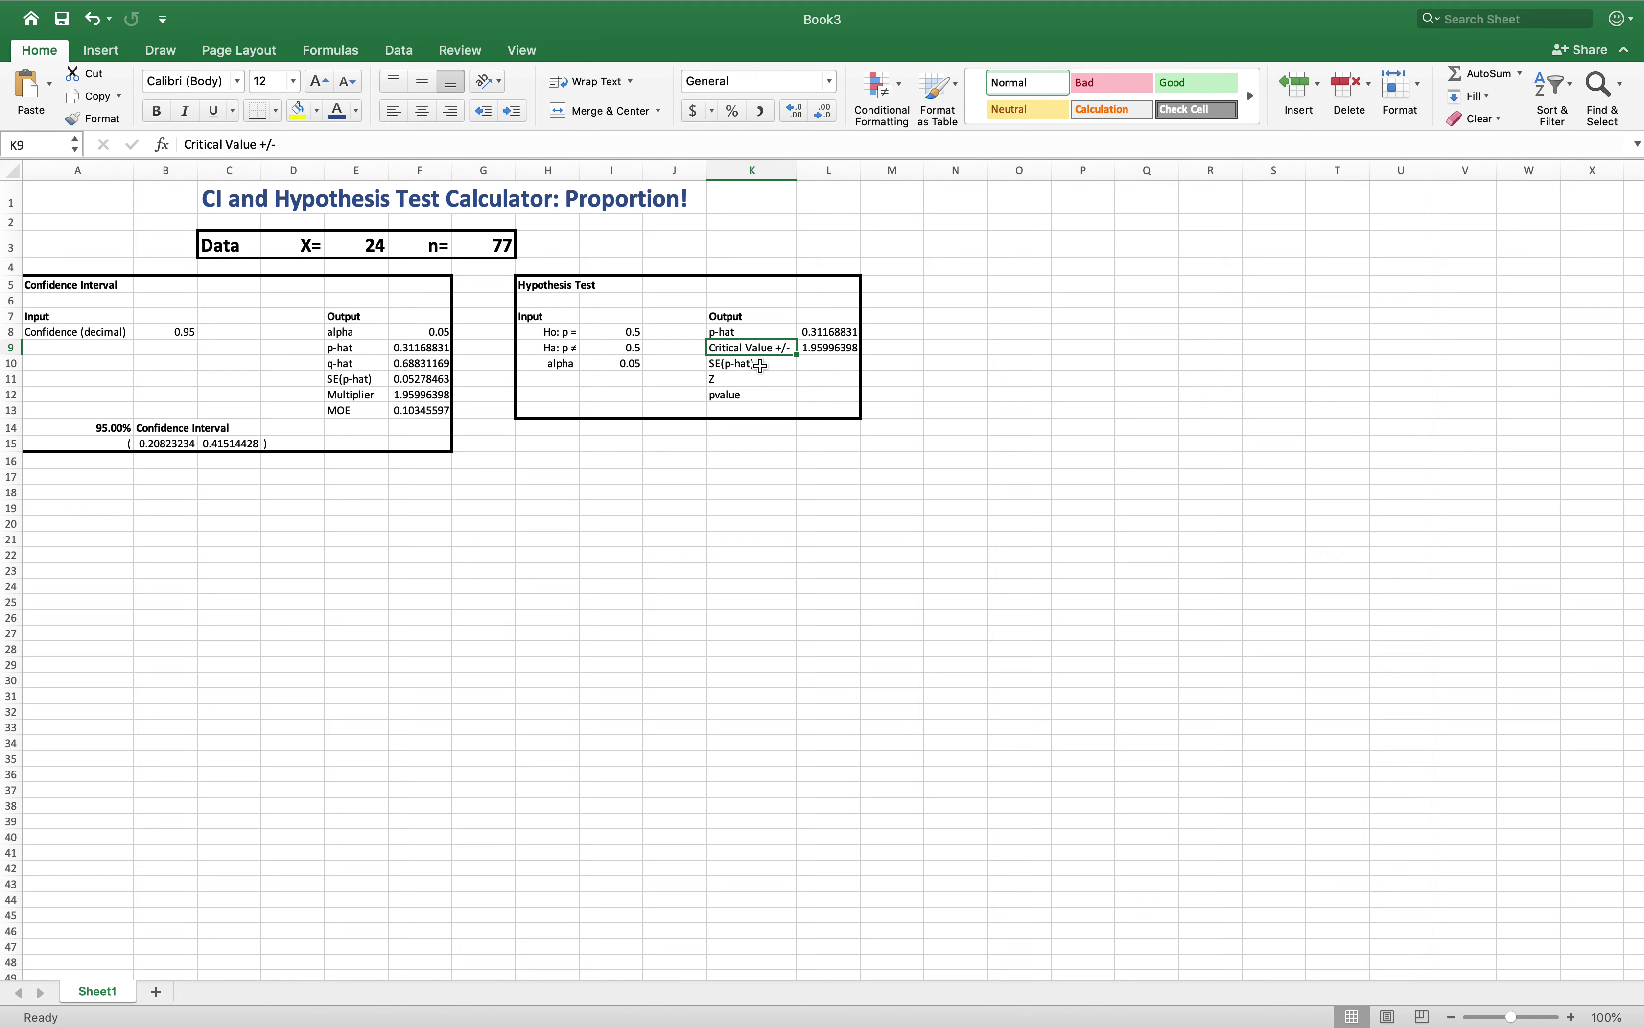
- Begin the SE(p-hat) formula in L10 with =sqrt and consult the standard error on the Breakout Problem #1 slide
{"action": "left_click", "coordinate": [832, 366]}
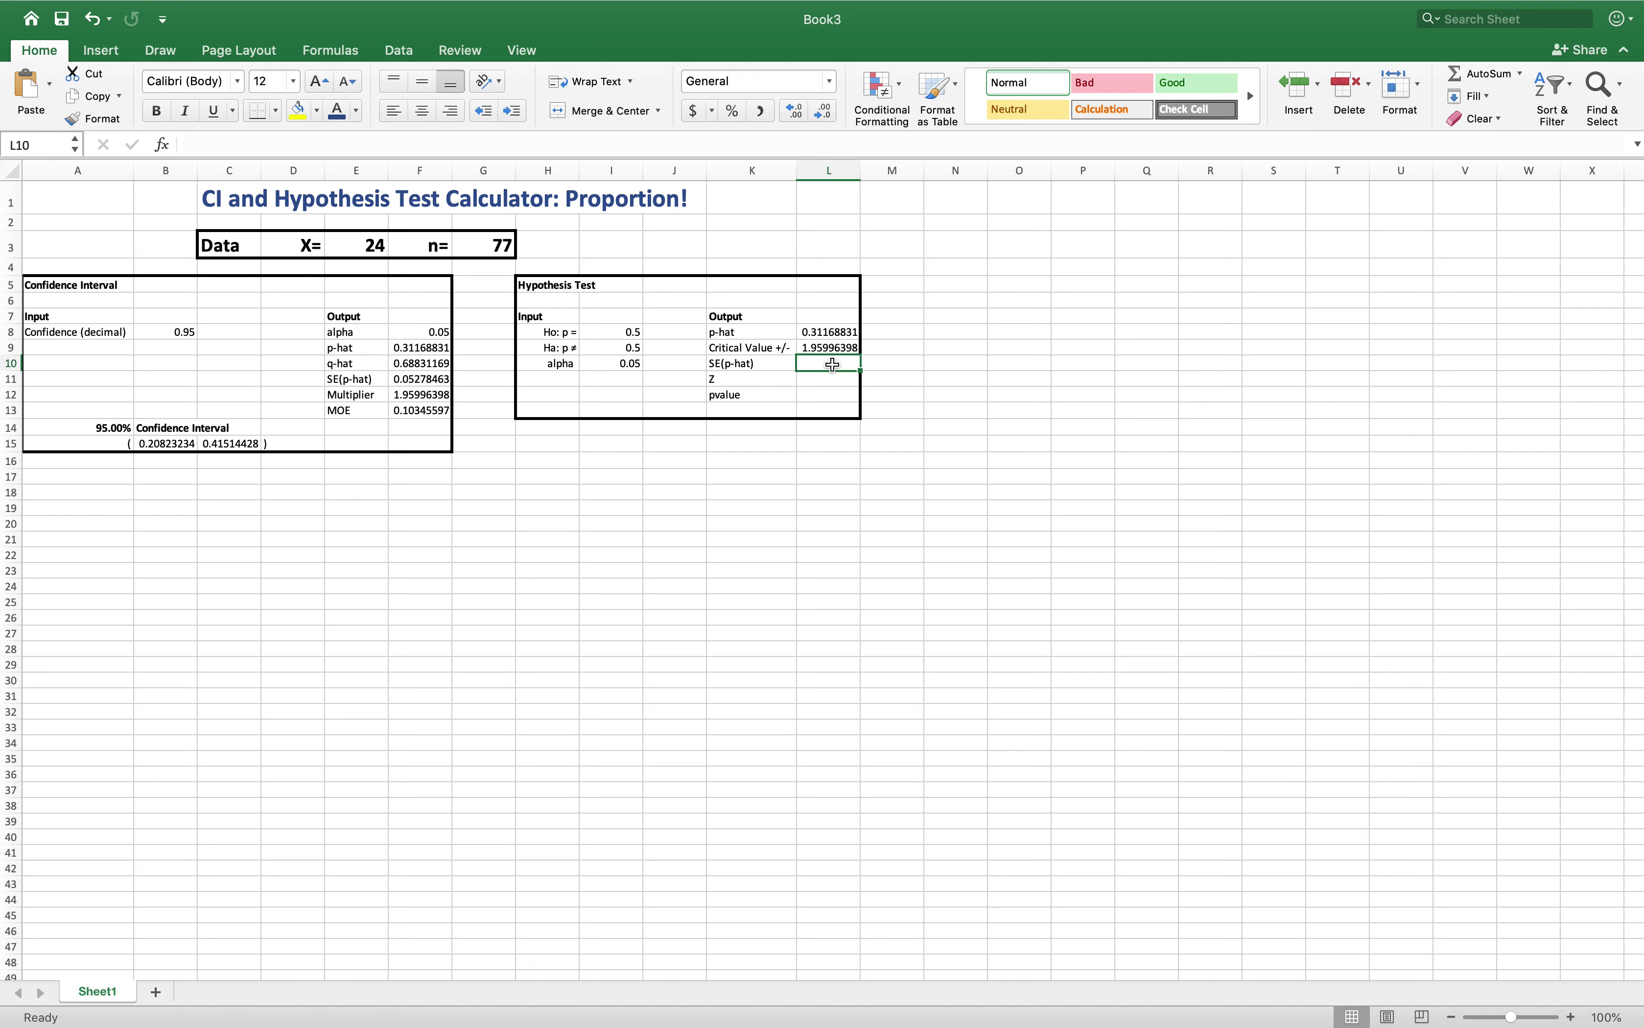
{"action": "type", "text": "=sqrt"}
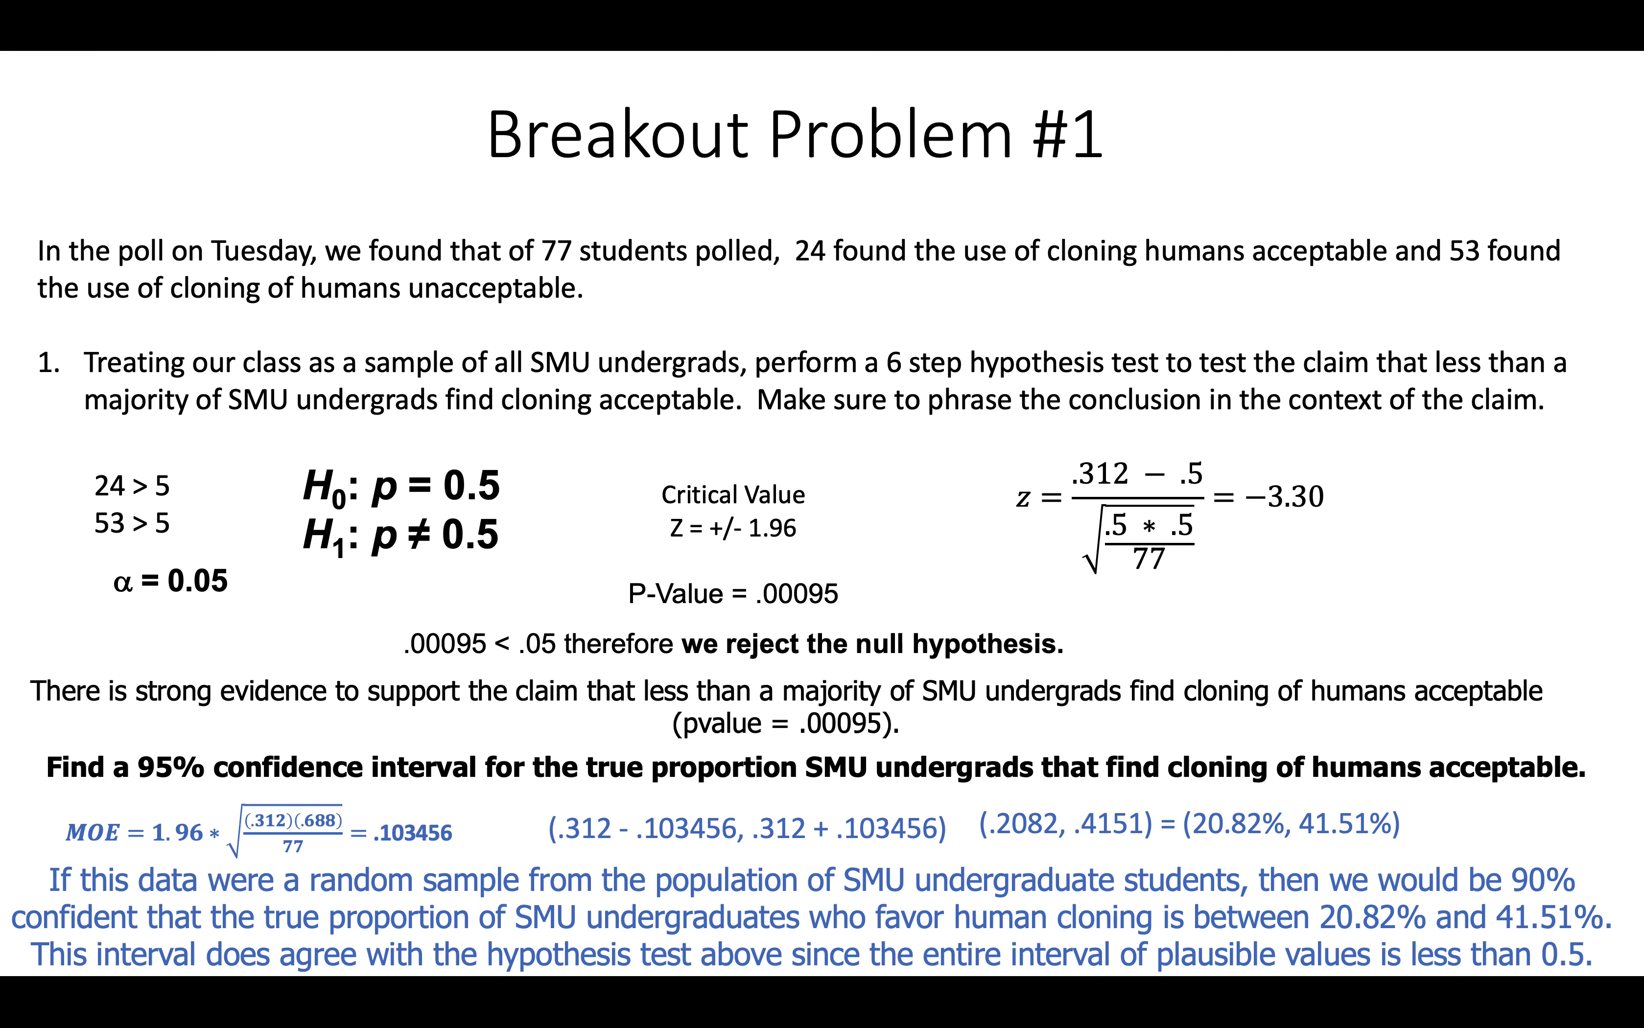
- Go back through the slides to the one-sample proportion formulas and examine the margin of error and test statistic expressions
{"action": "key", "text": "Left"}
{"action": "key", "text": "Left"}
{"action": "key", "text": "Left"}
{"action": "key", "text": "Left"}
{"action": "key", "text": "Left"}
{"action": "key", "text": "Left"}
{"action": "key", "text": "Left"}
{"action": "key", "text": "Left"}
{"action": "key", "text": "Left"}
{"action": "key", "text": "Left"}
{"action": "key", "text": "Left"}
{"action": "key", "text": "Left"}
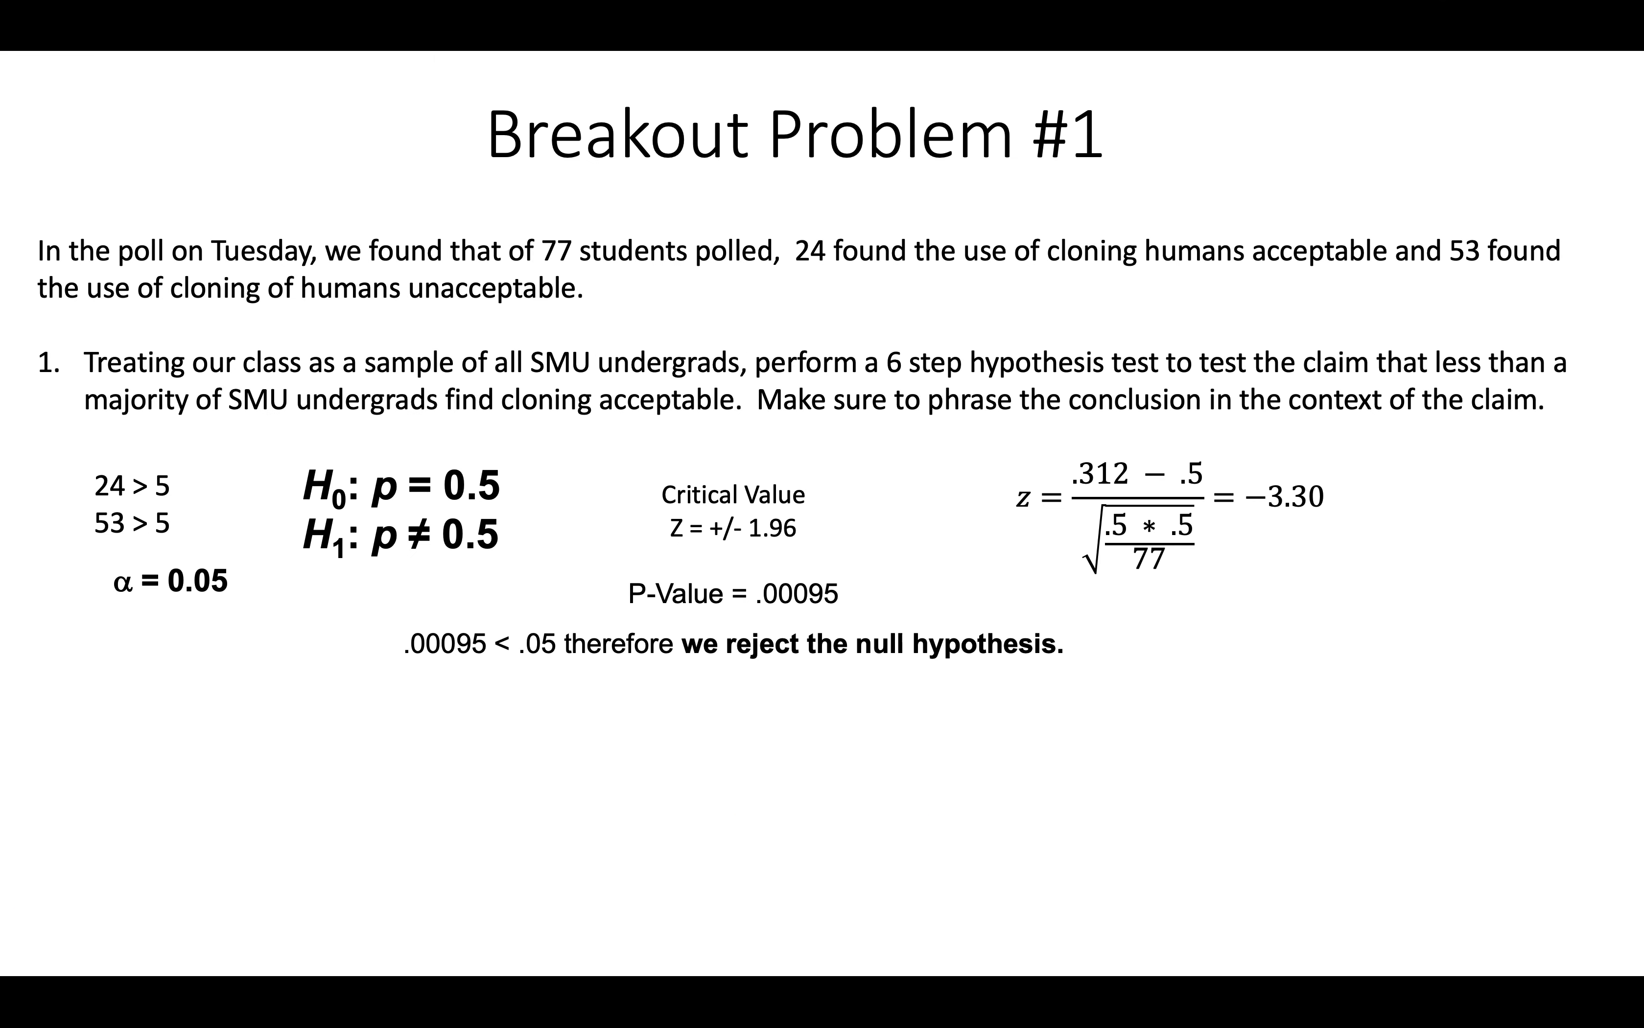
{"action": "key", "text": "Left"}
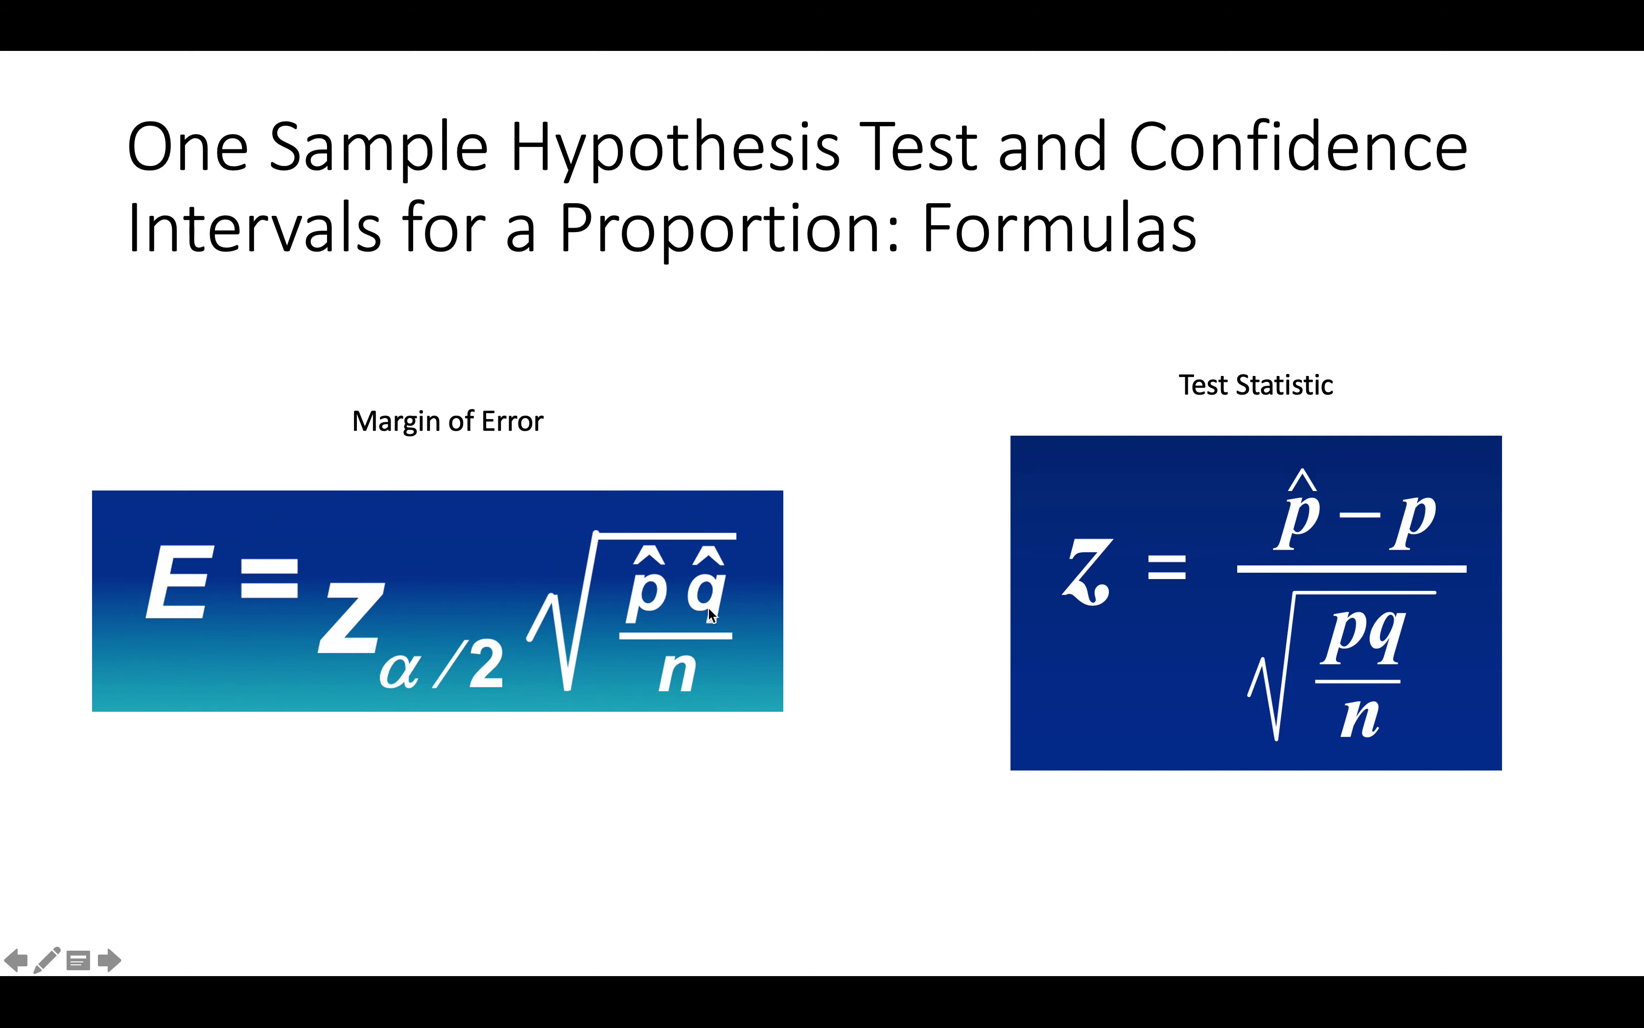
- Switch to the Excel workbook and complete the hypothesis test's SE(p-hat) formula in L10 as =SQRT(I8*(1-I8)/G3)
{"action": "key", "text": "super+Tab"}
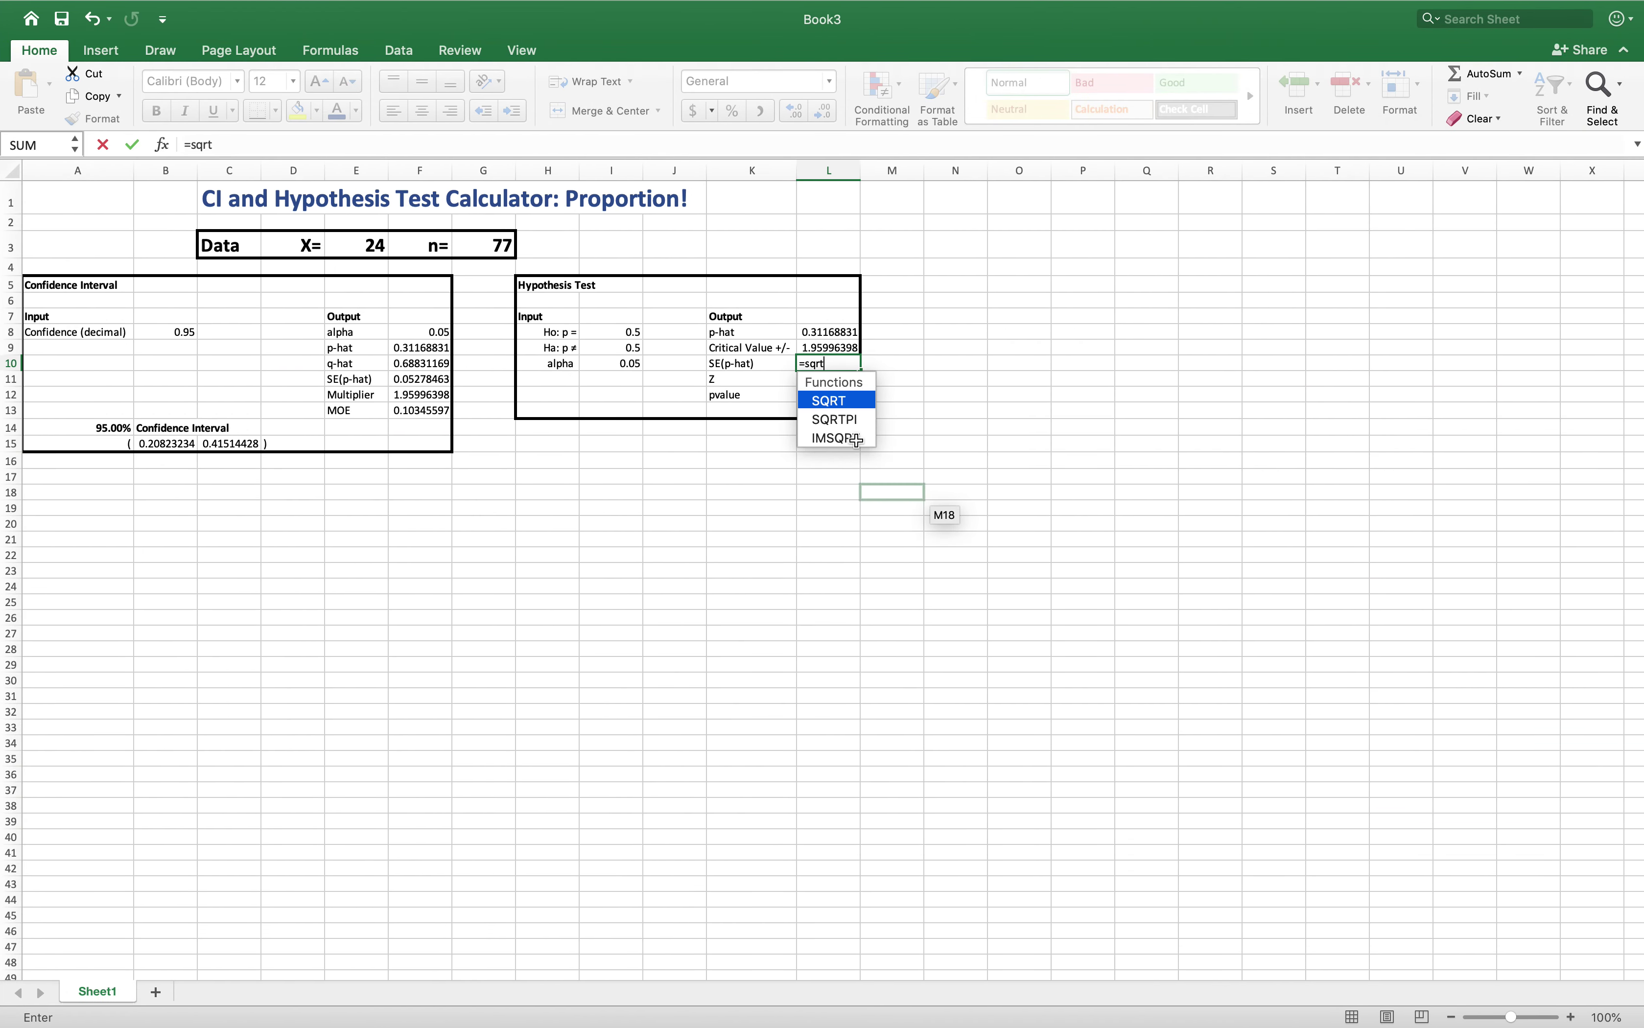
{"action": "left_click", "coordinate": [841, 366]}
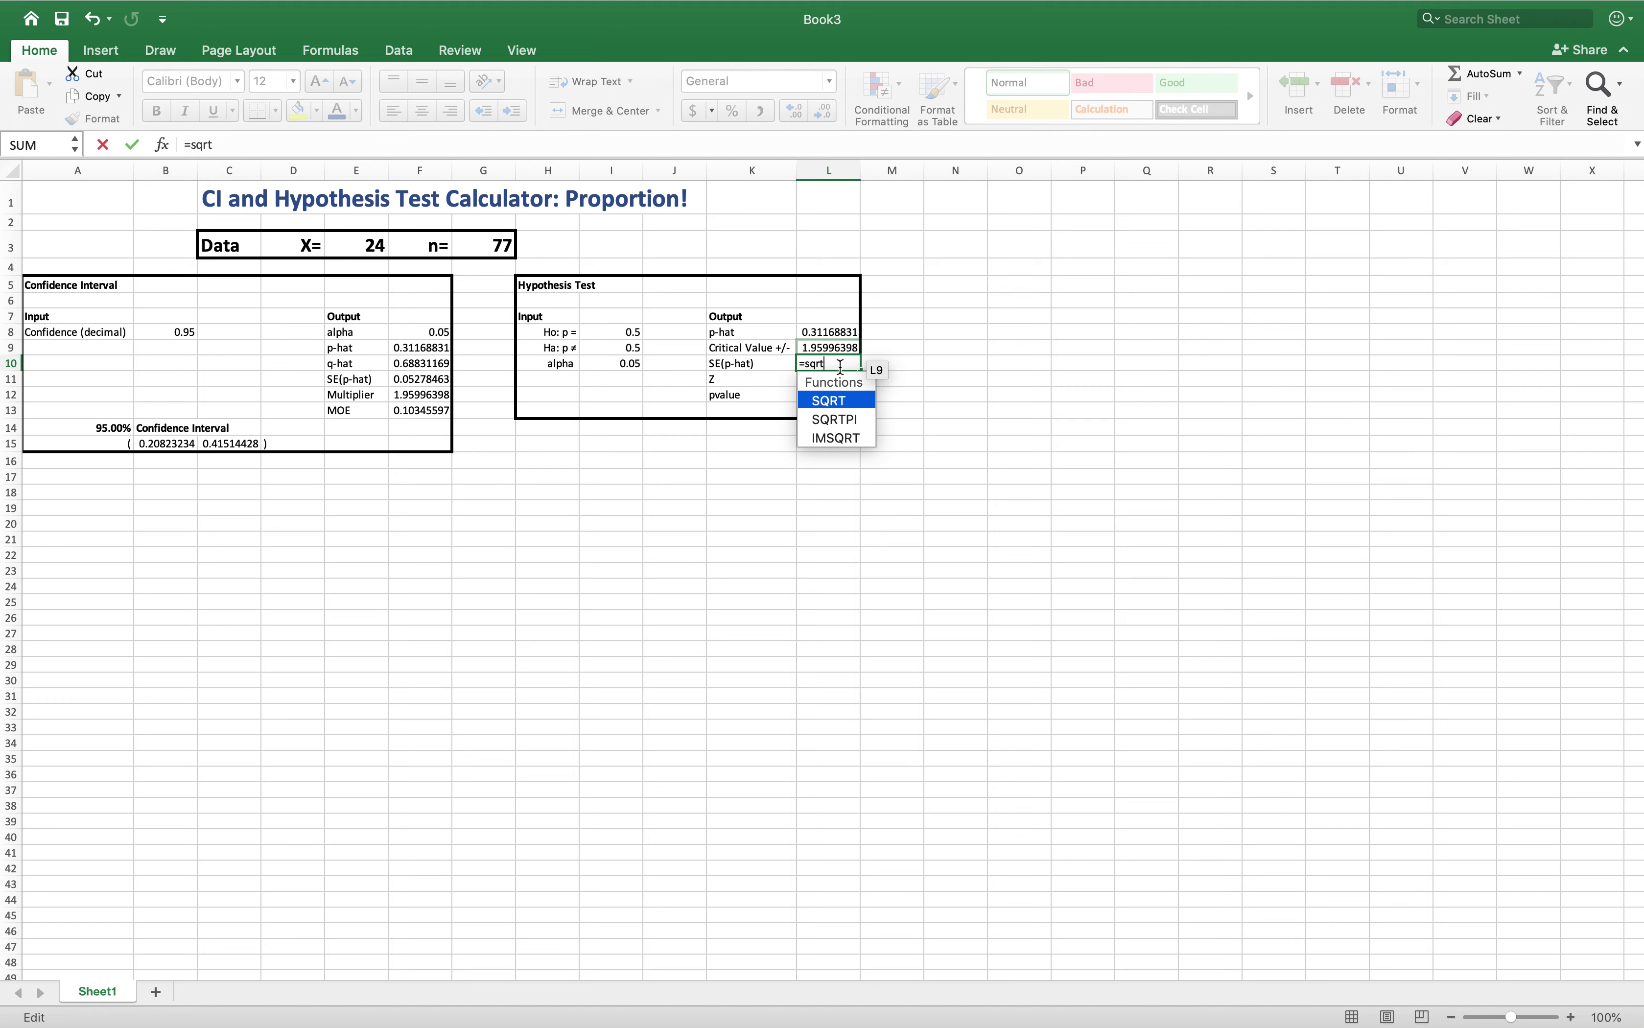
{"action": "type", "text": "("}
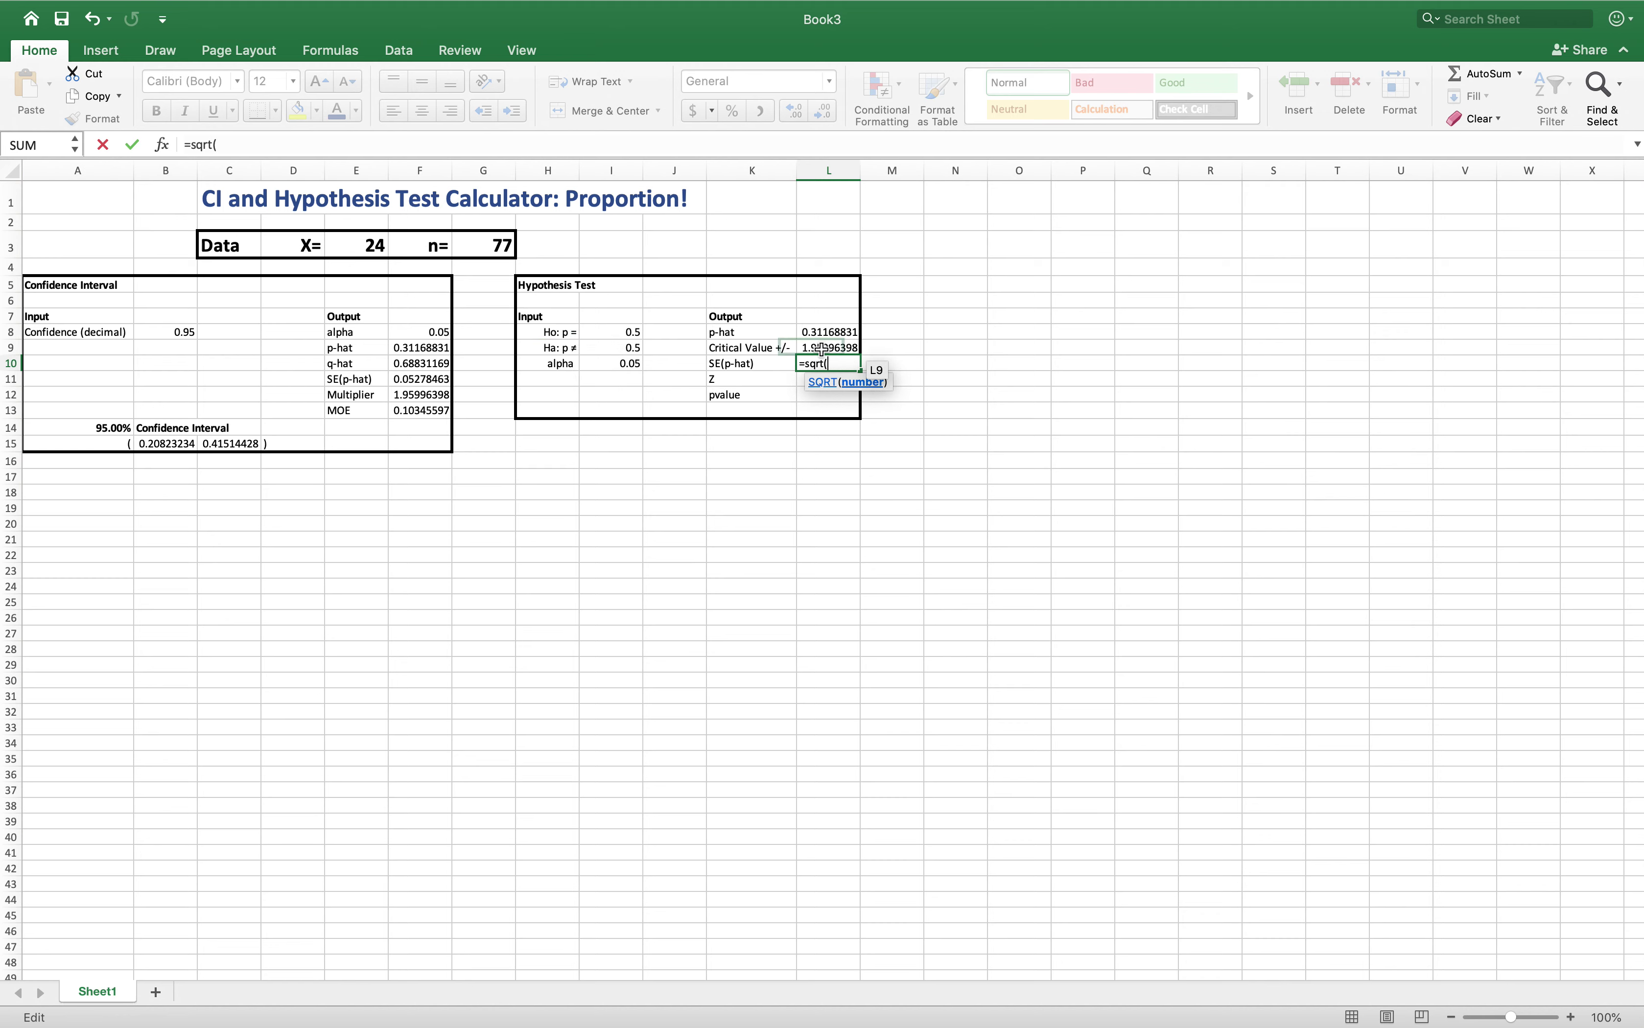
{"action": "left_click", "coordinate": [605, 334]}
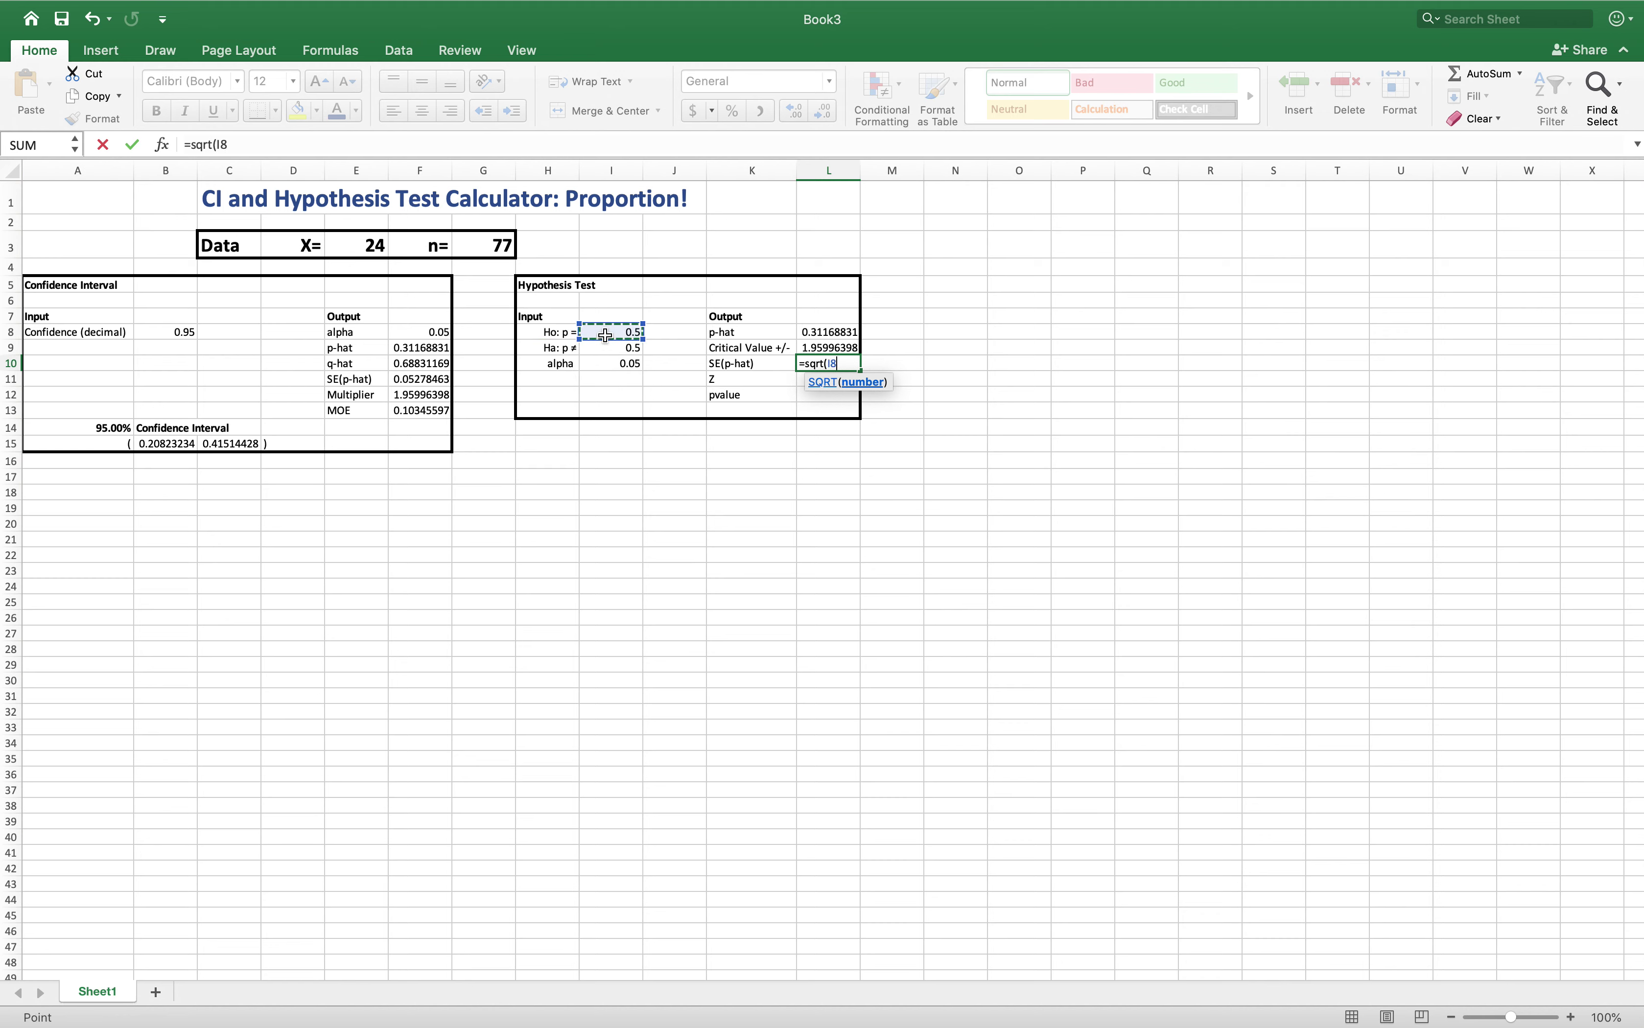
{"action": "type", "text": "*"}
{"action": "left_click", "coordinate": [616, 334]}
{"action": "type", "text": ")/"}
{"action": "left_click", "coordinate": [489, 245]}
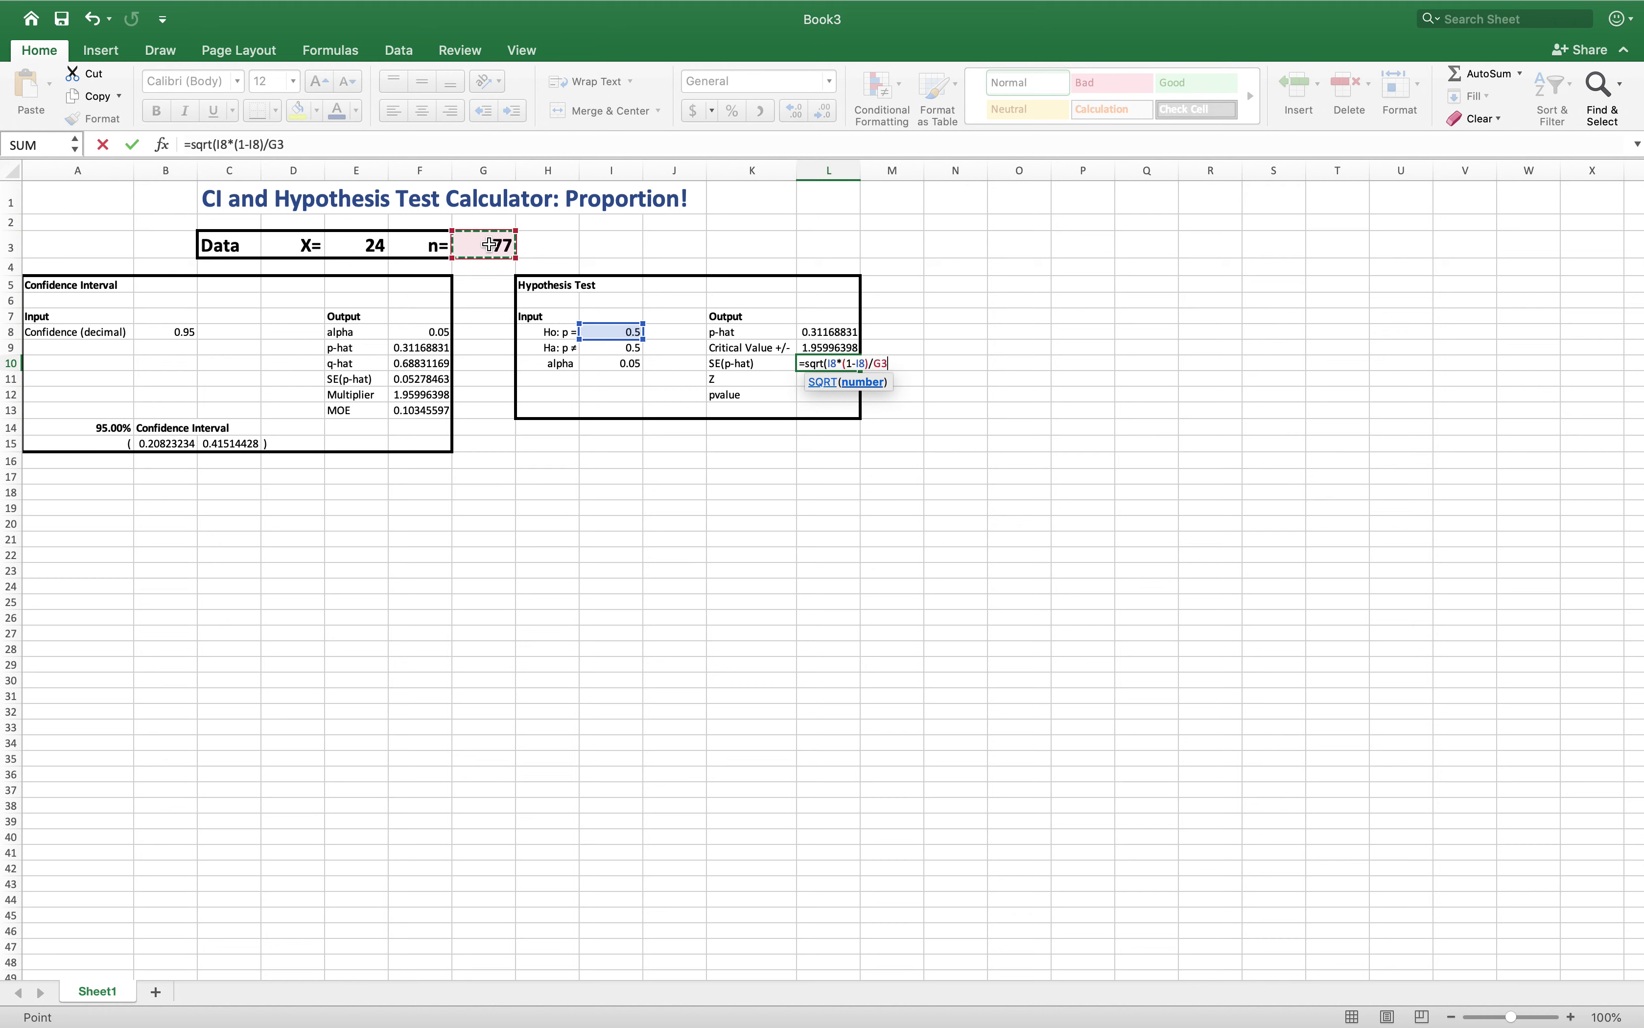
{"action": "type", "text": ")"}
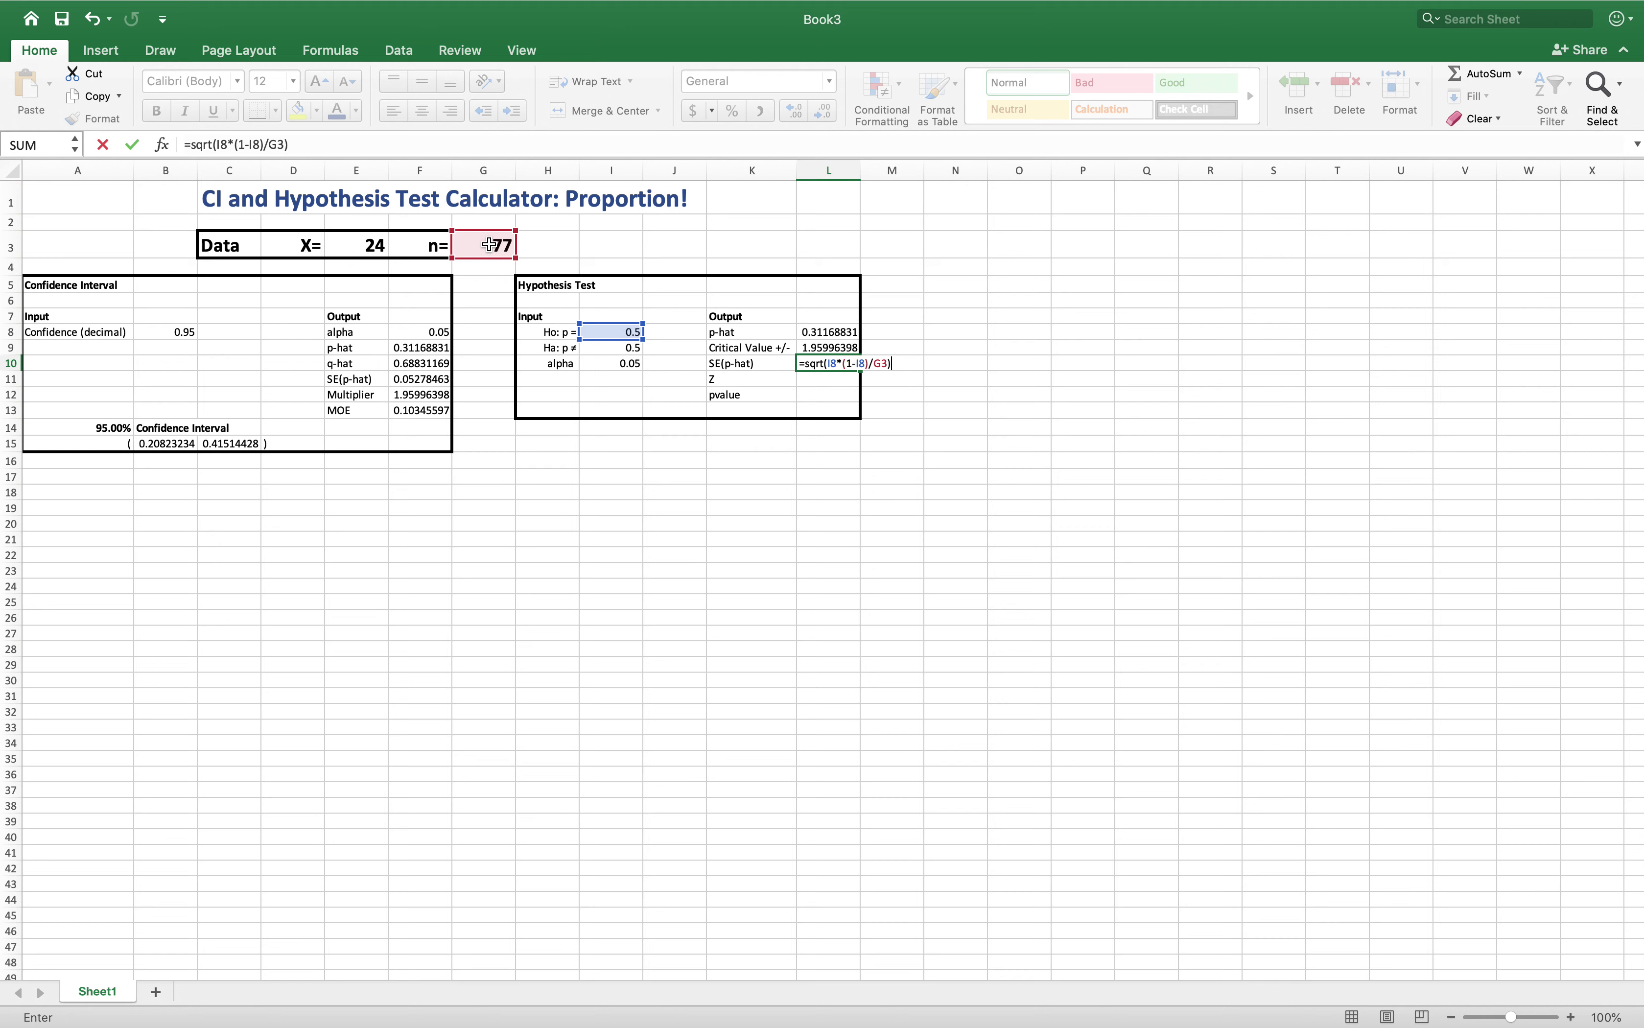
{"action": "key", "text": "Return"}
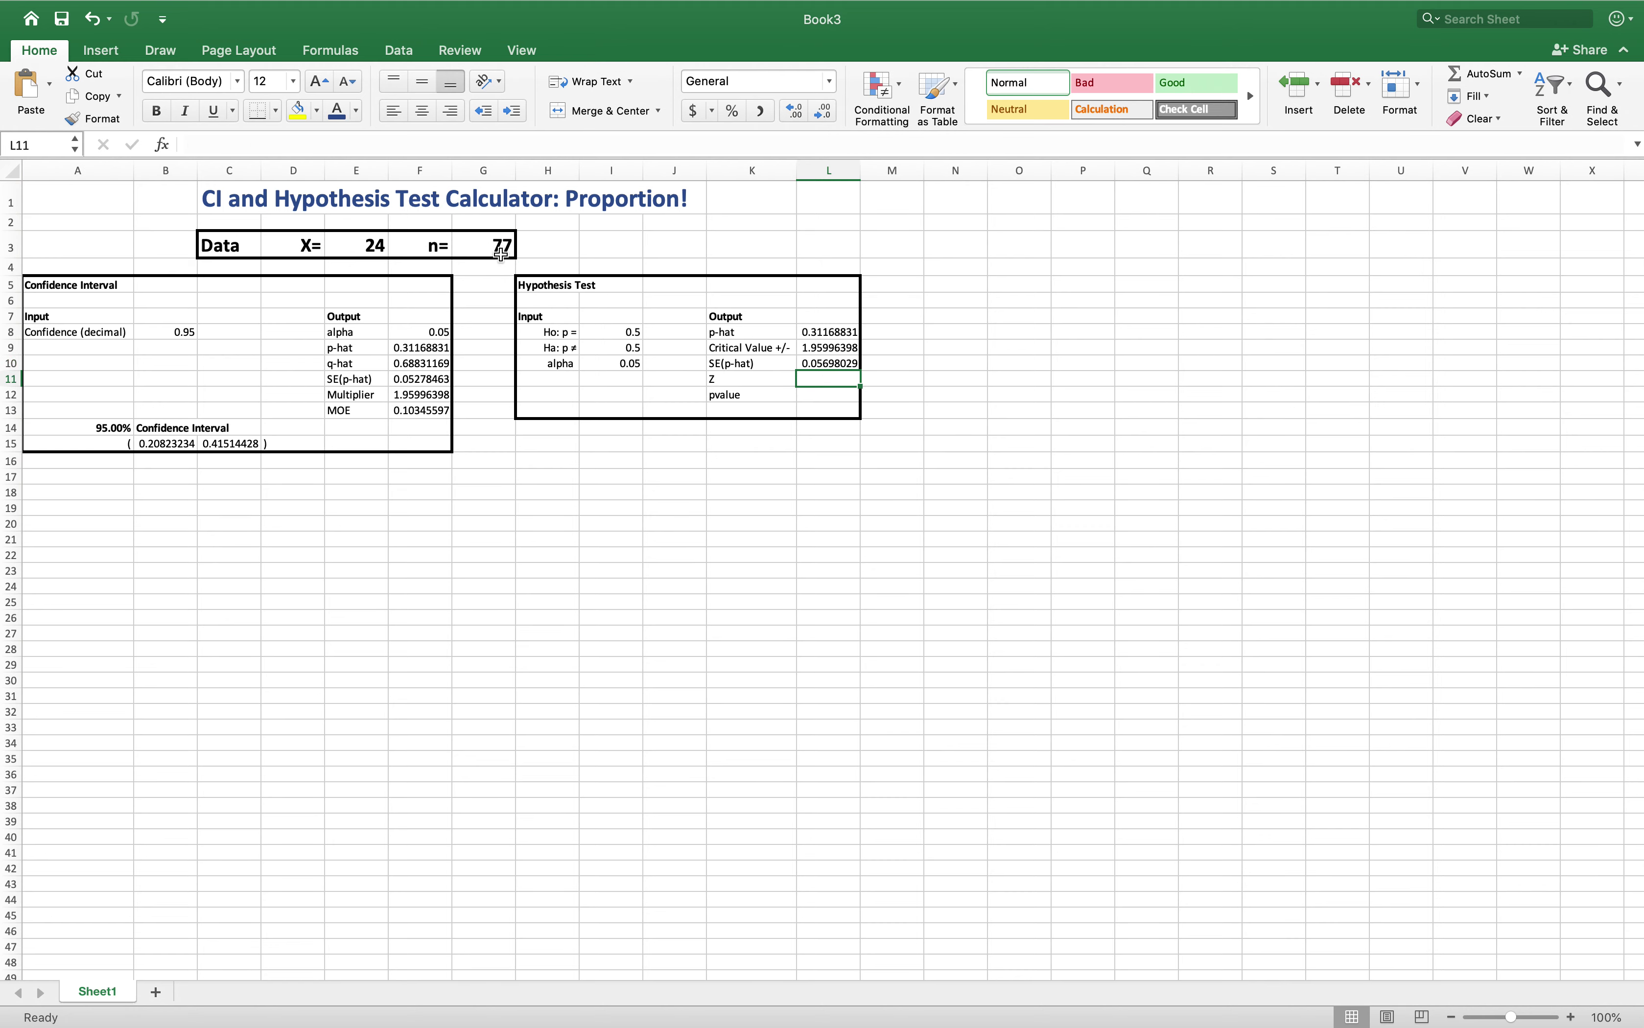
{"action": "left_click", "coordinate": [828, 364]}
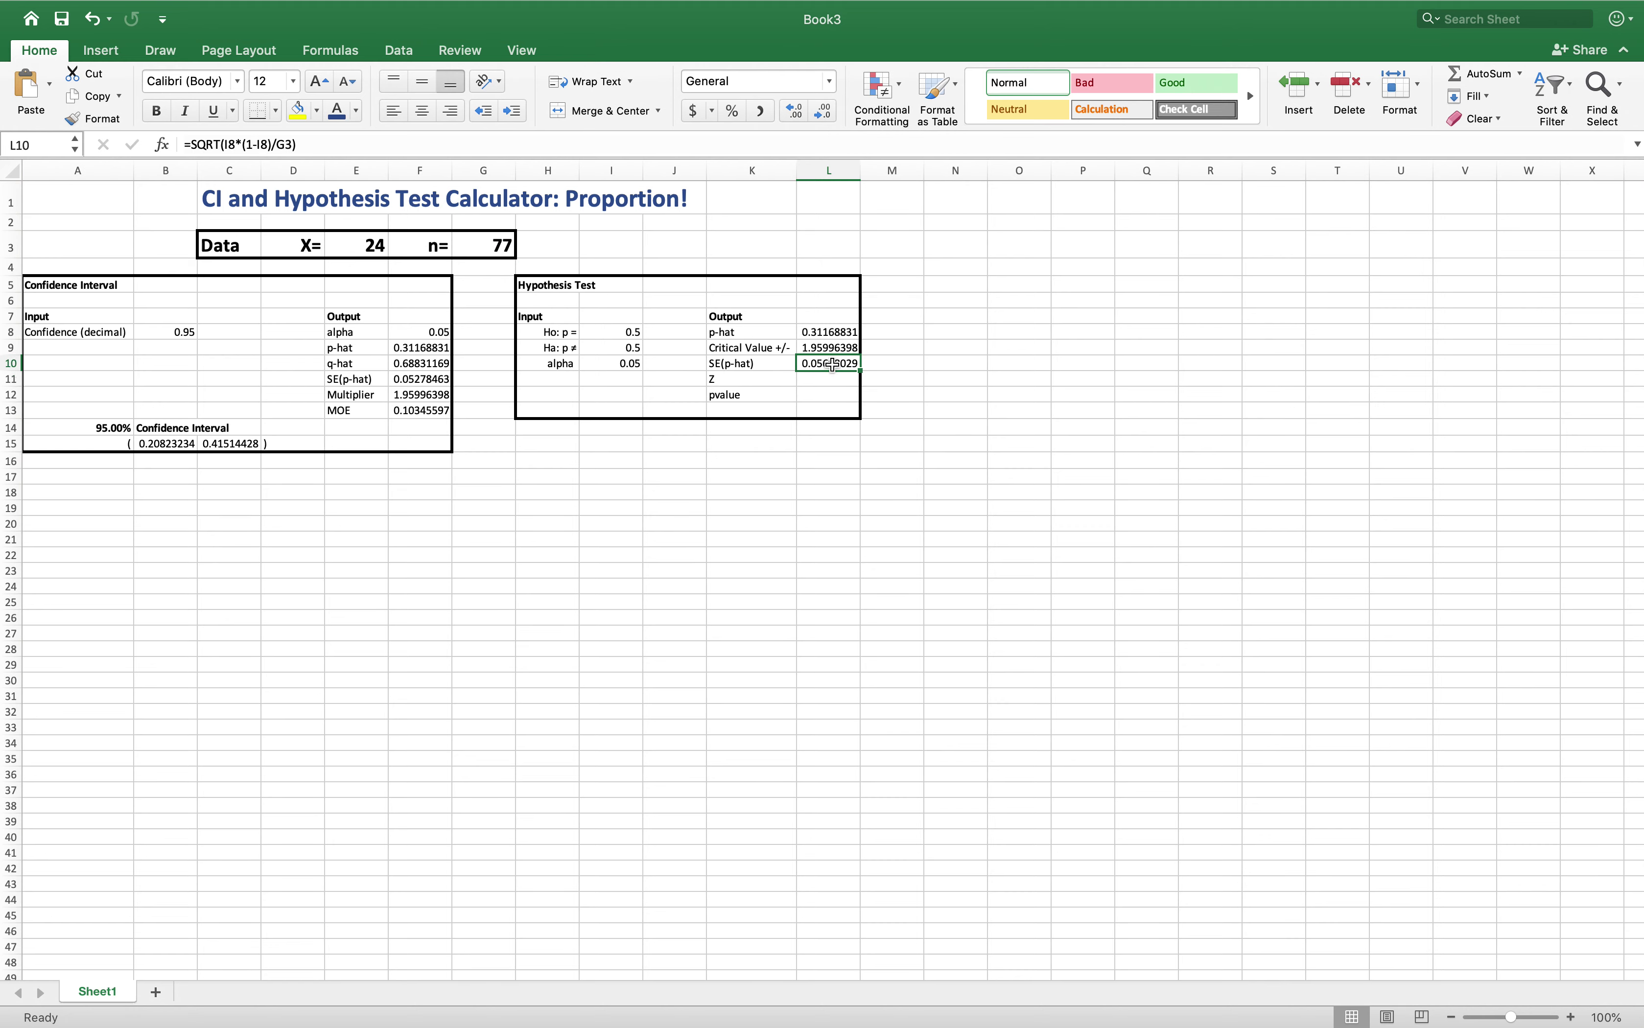
{"action": "left_click", "coordinate": [545, 146]}
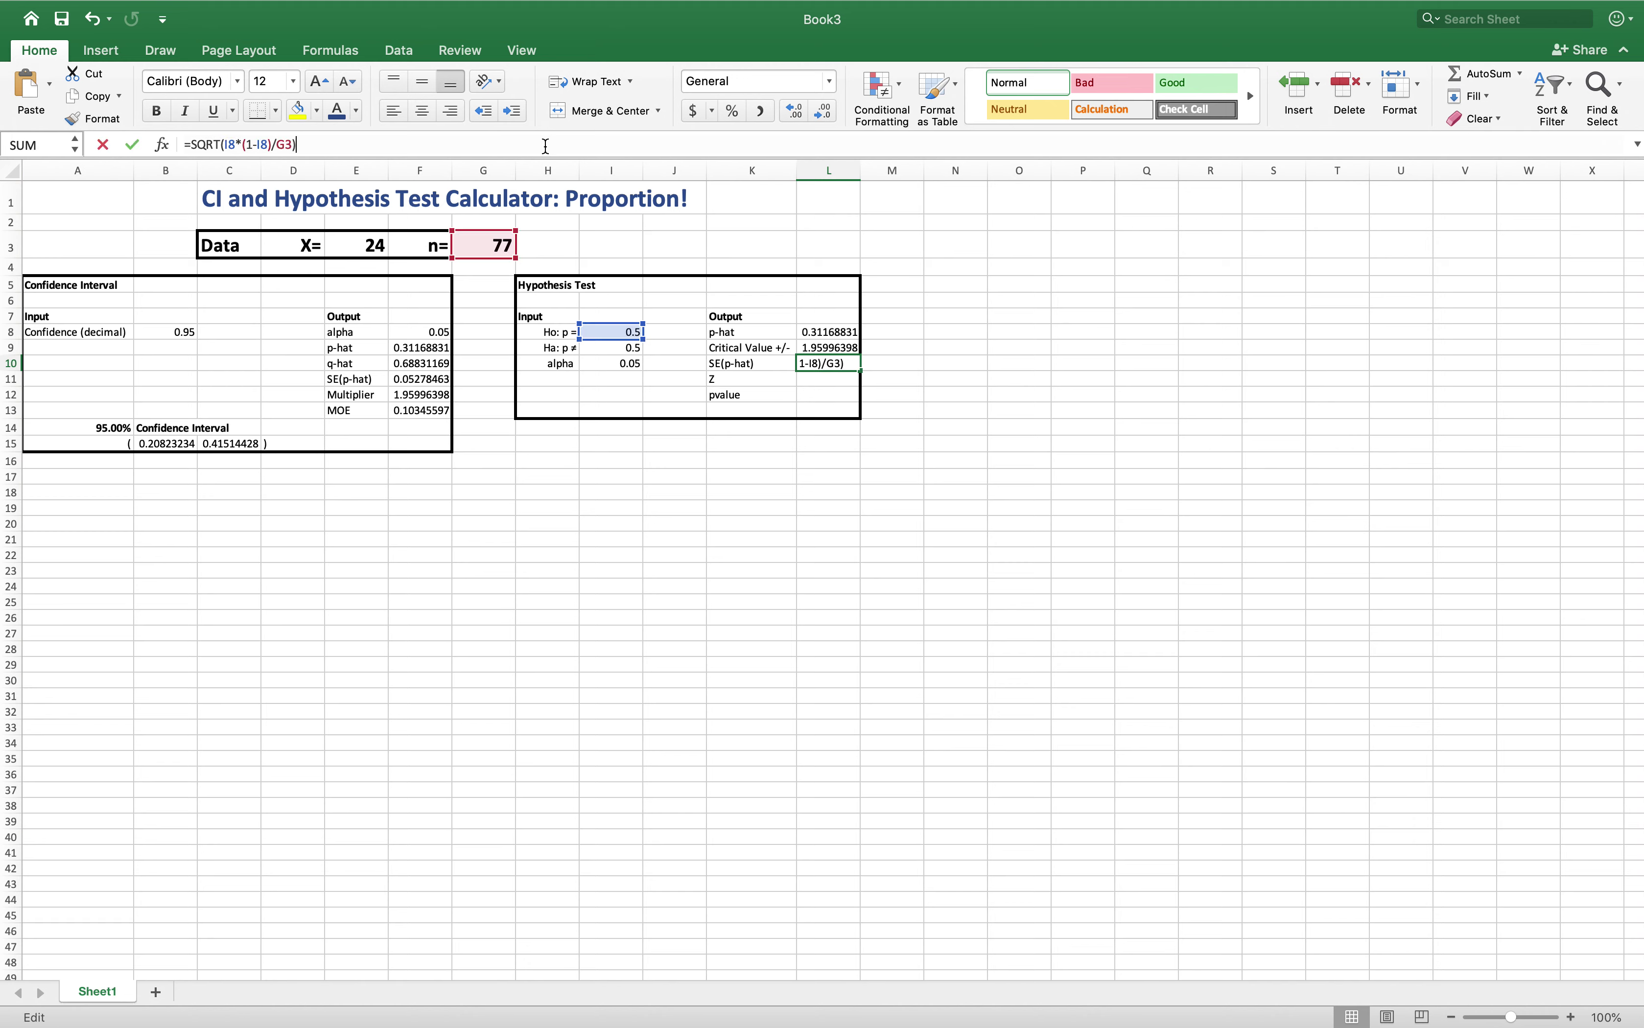
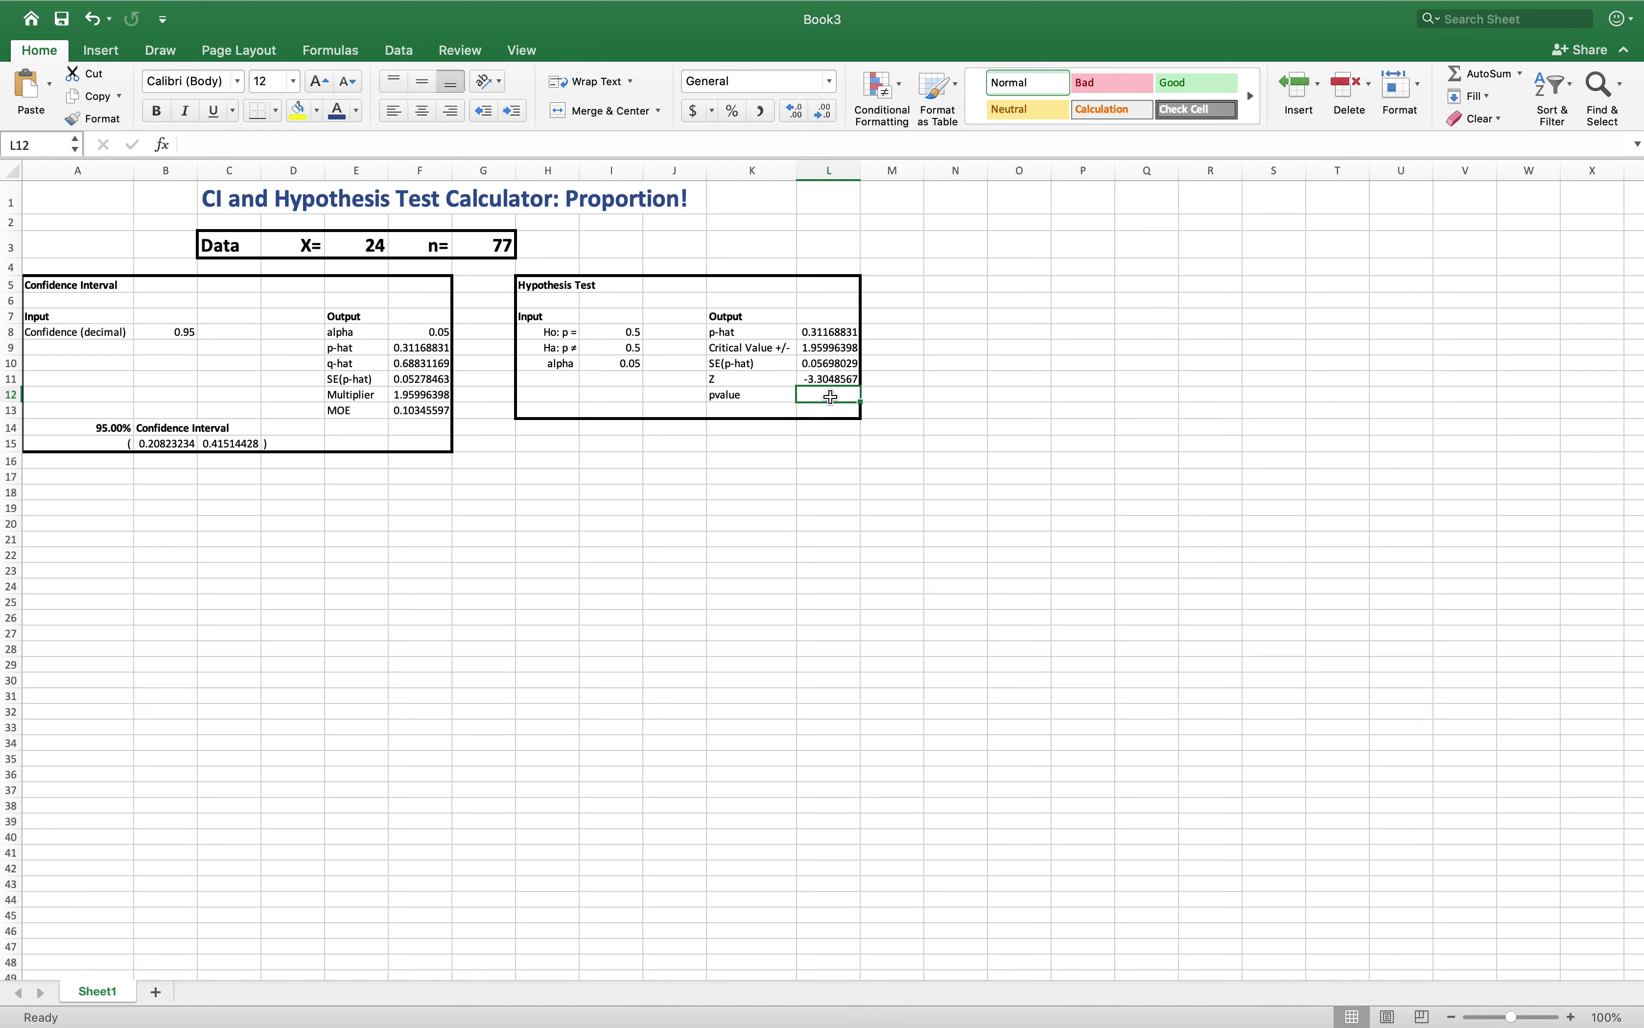
- Try to enter the pvalue formula =NORM.DIST(-ABS(L11),0,1) in L12, referring to the Z cell
{"action": "type", "text": "="}
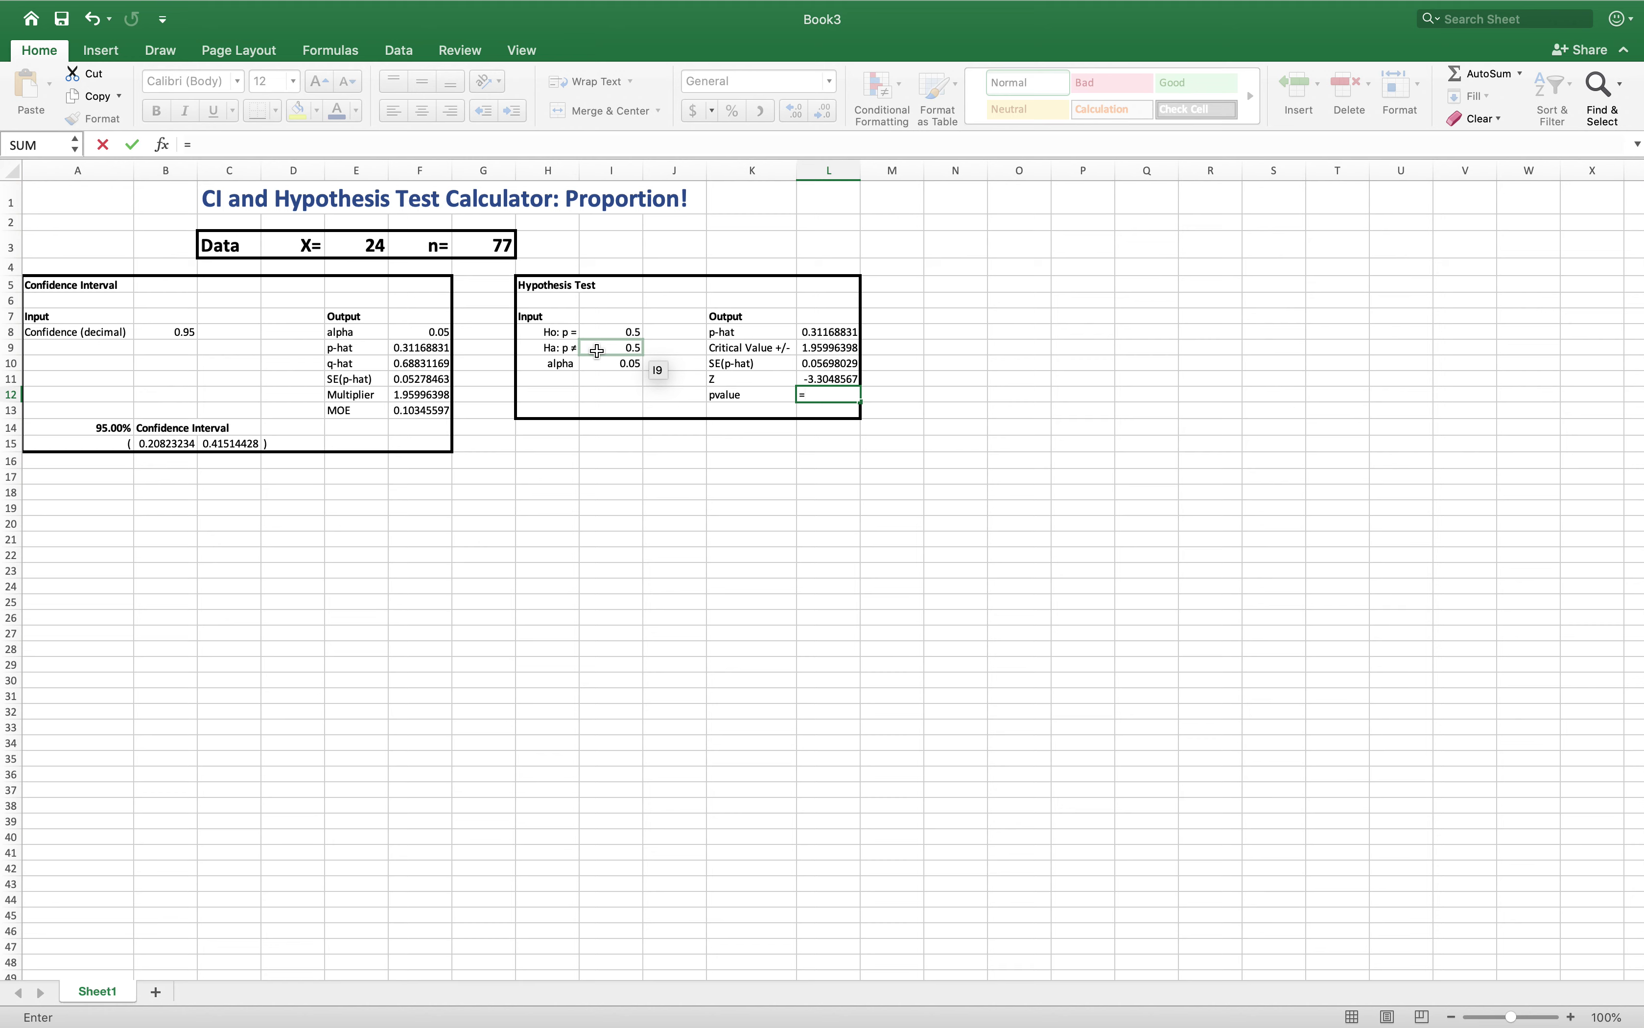
{"action": "type", "text": "norm"}
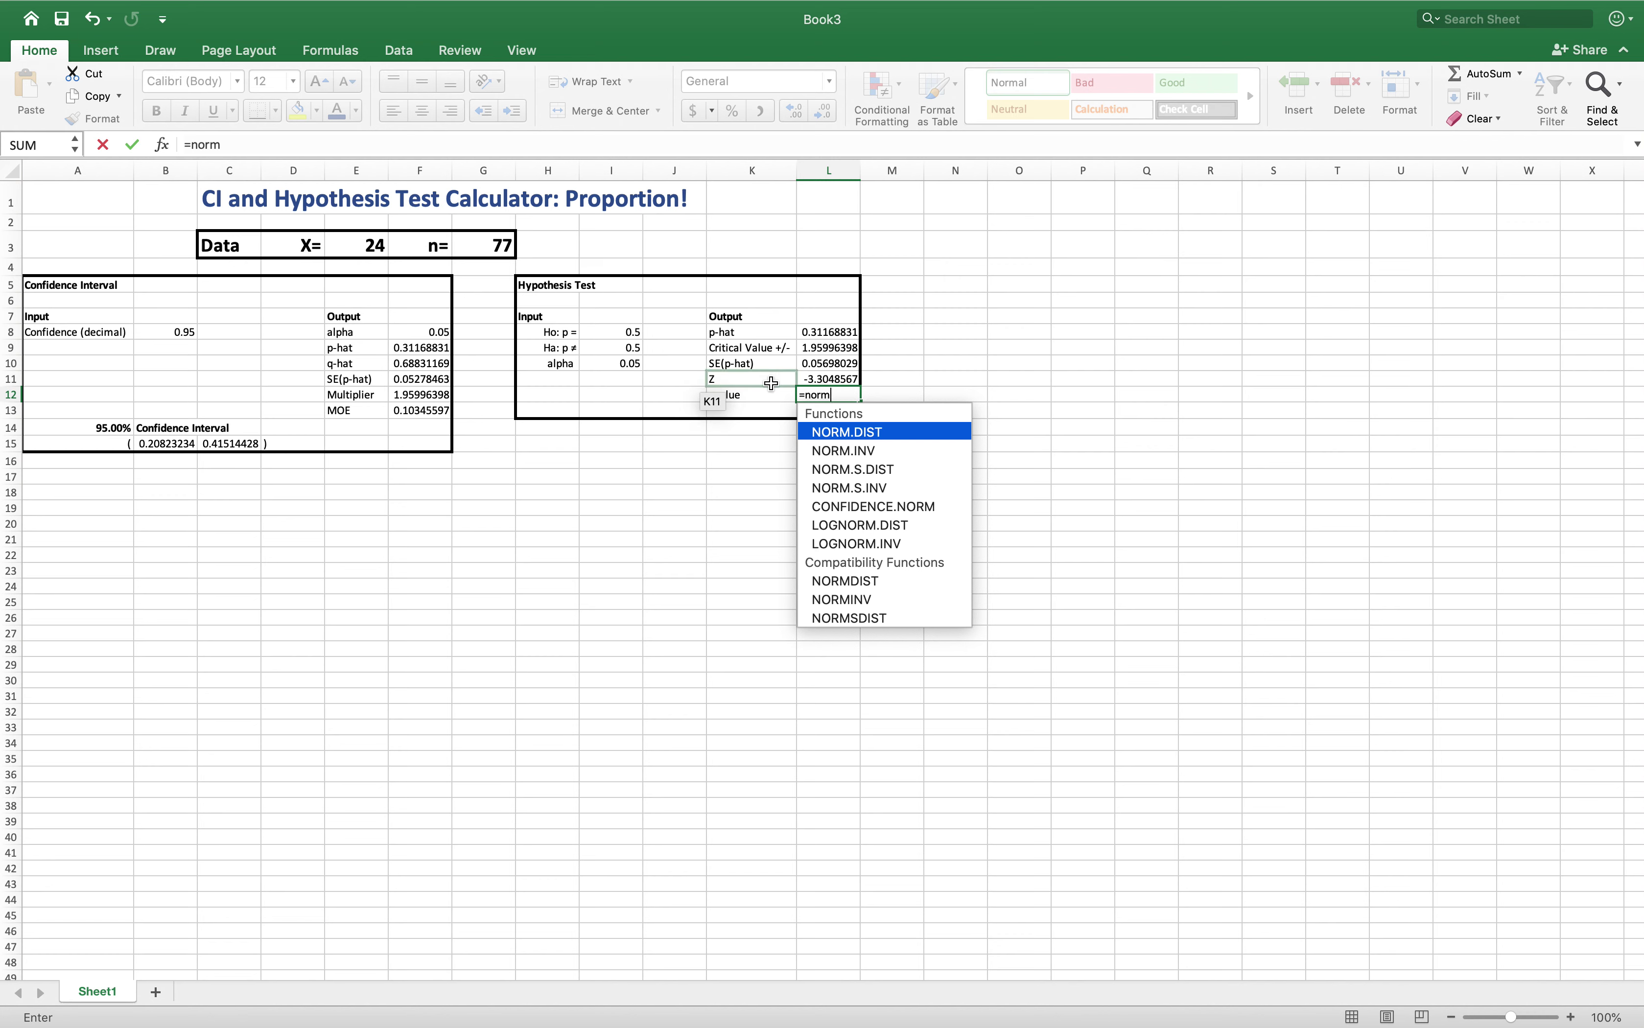
{"action": "type", "text": ".dist("}
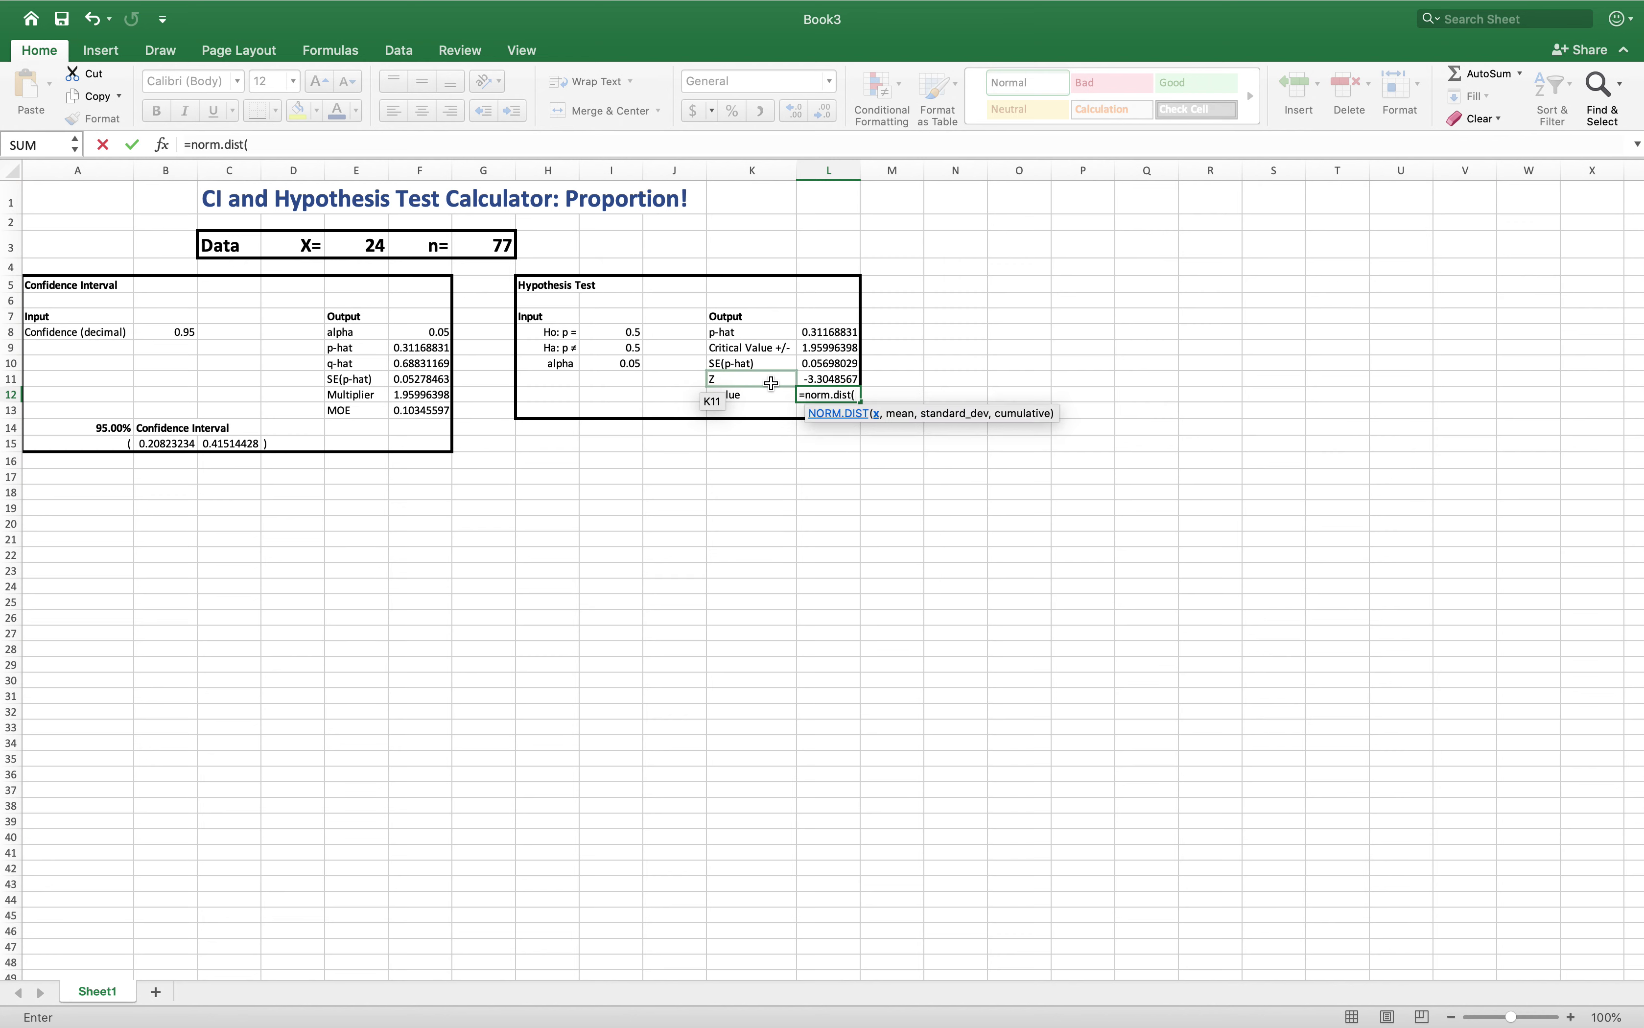
{"action": "type", "text": "-abs"}
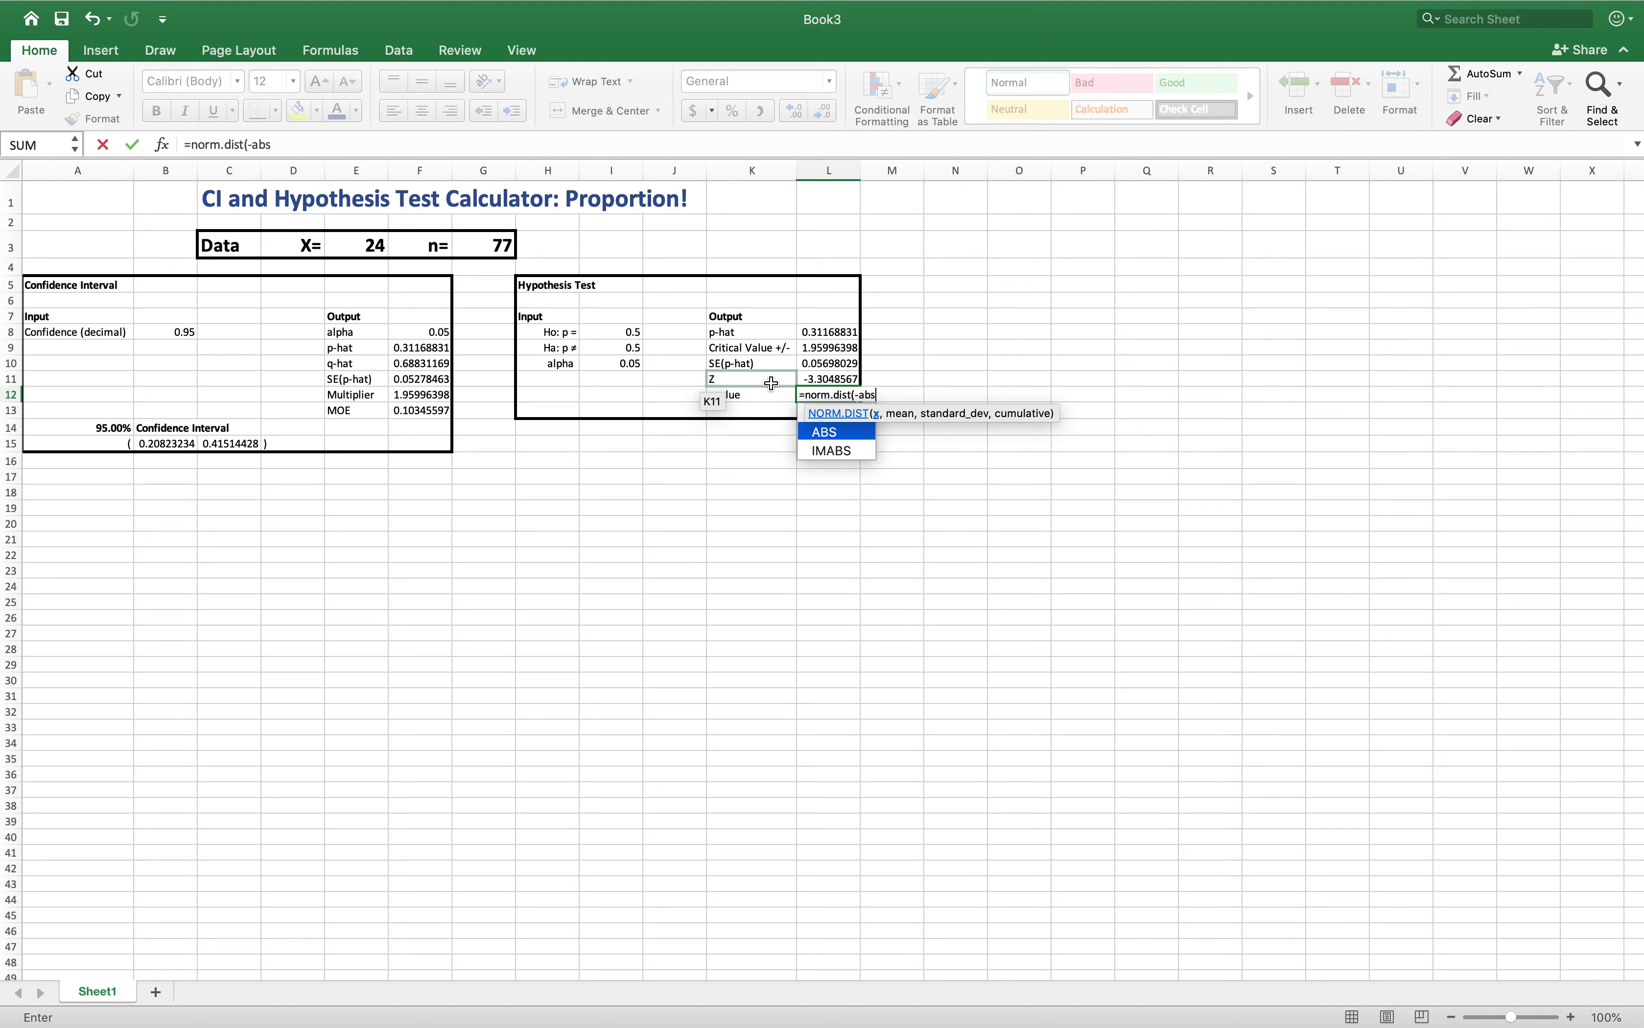
{"action": "type", "text": "("}
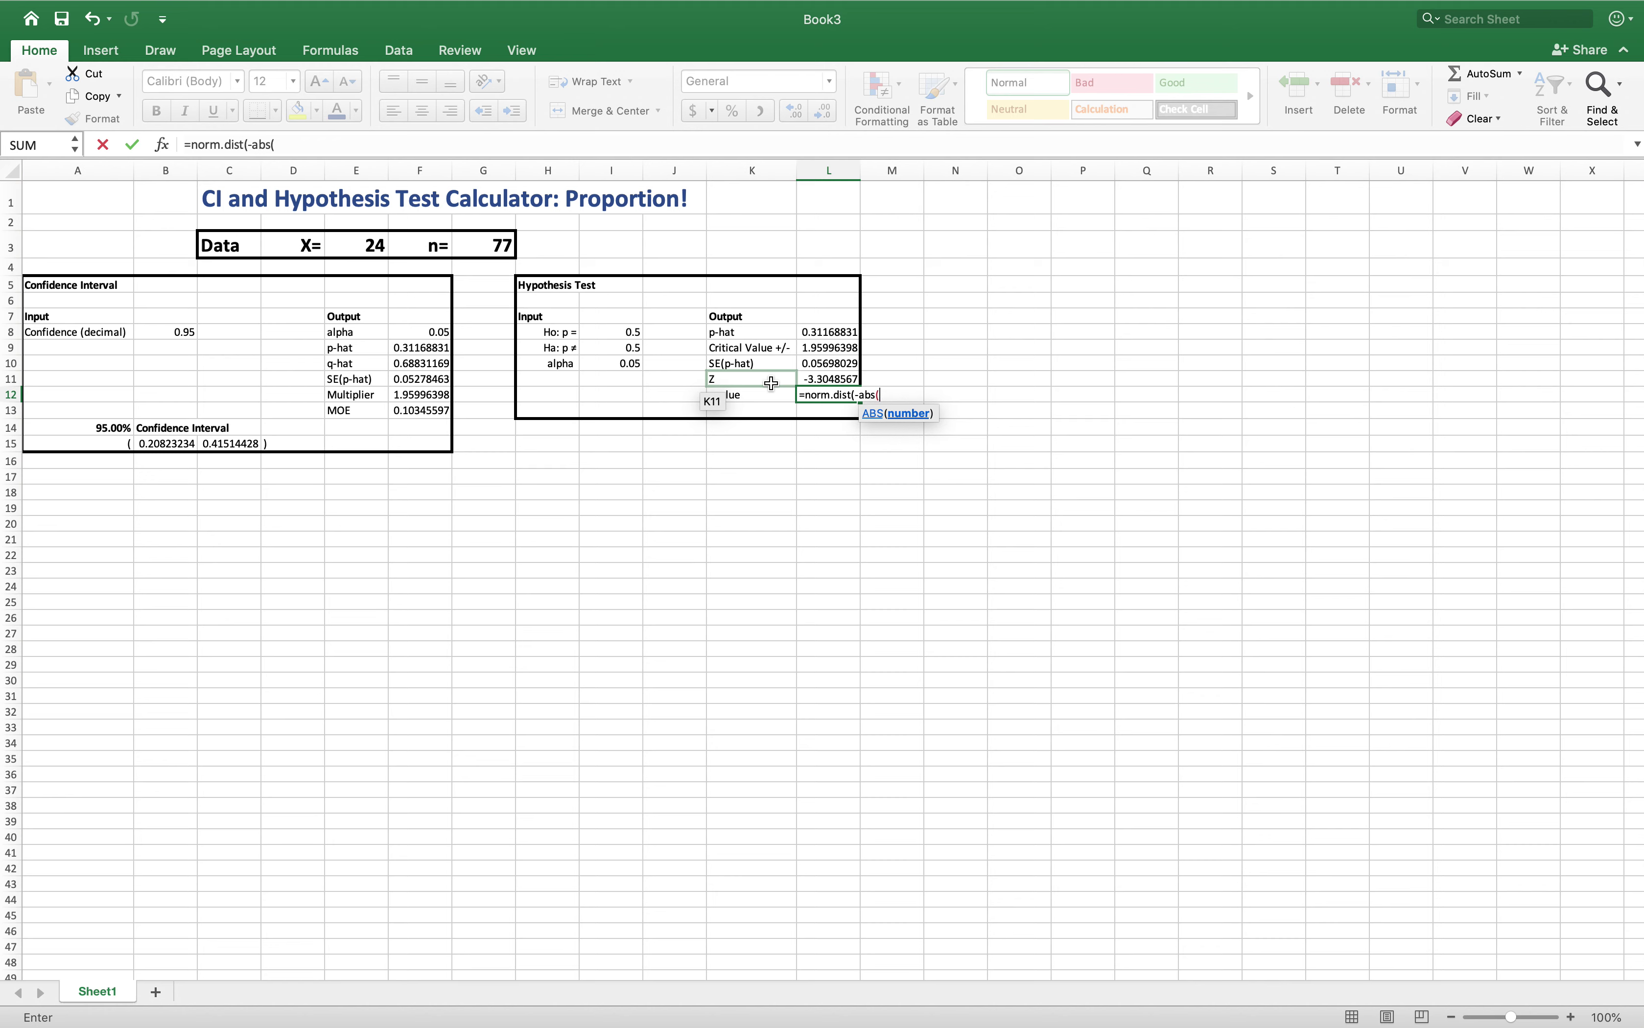
{"action": "left_click", "coordinate": [840, 379]}
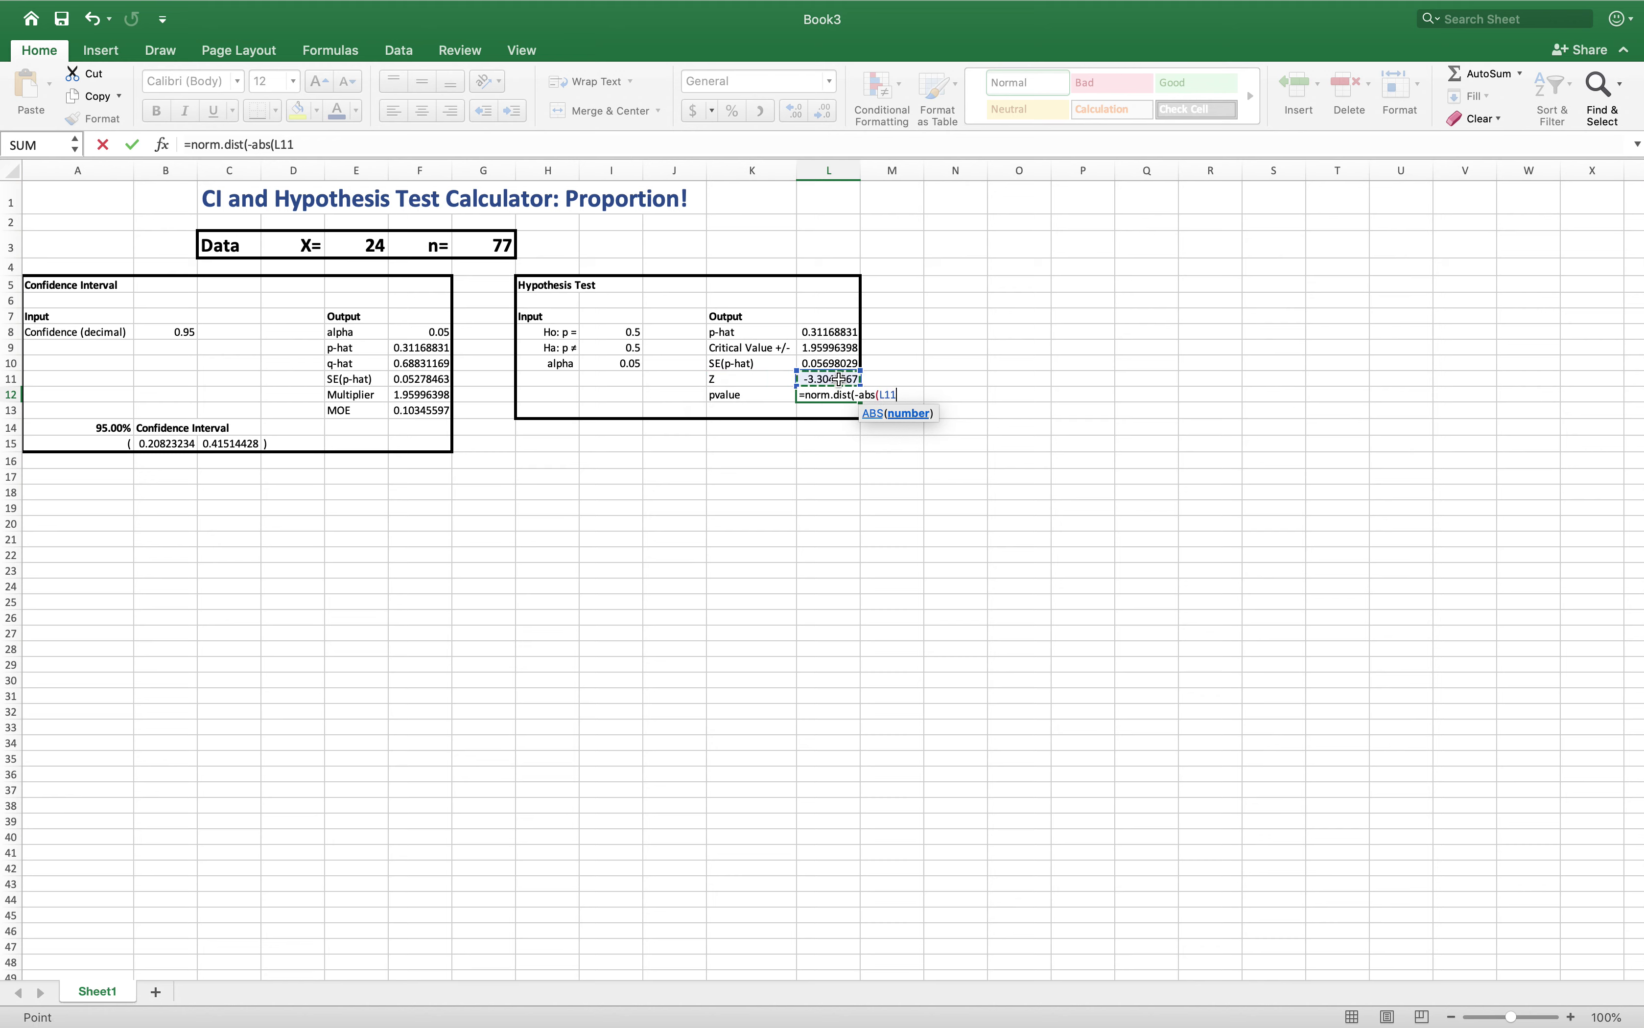
{"action": "type", "text": ")"}
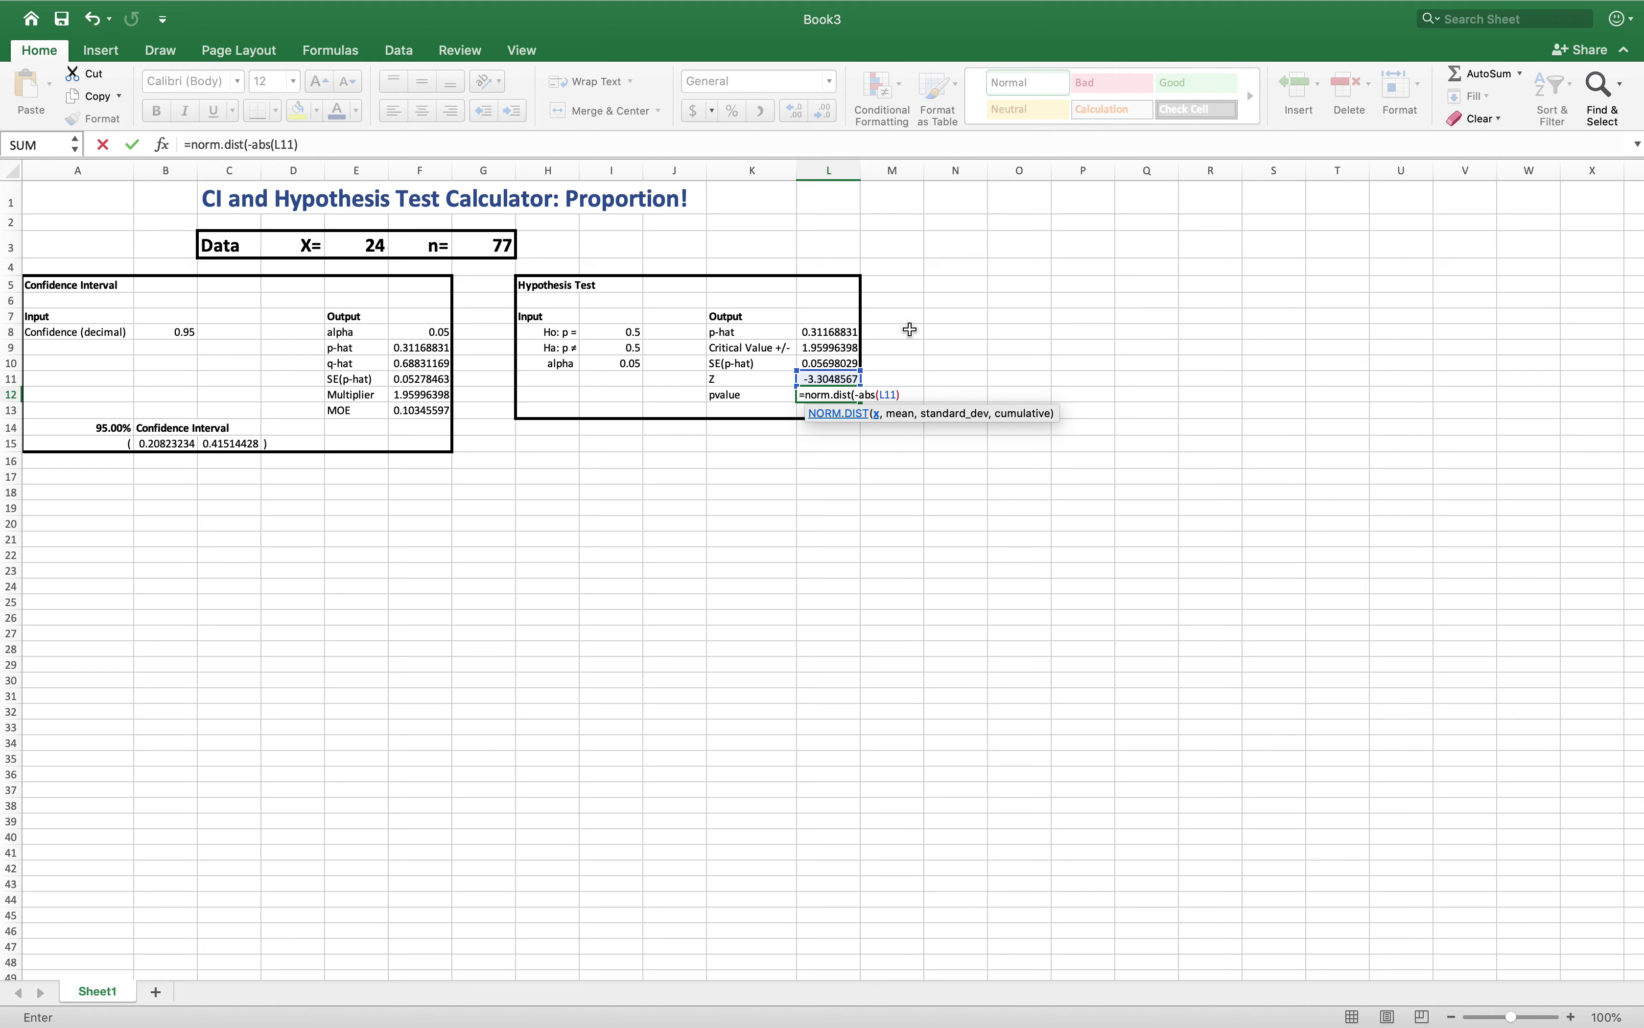
{"action": "type", "text": ",0,1"}
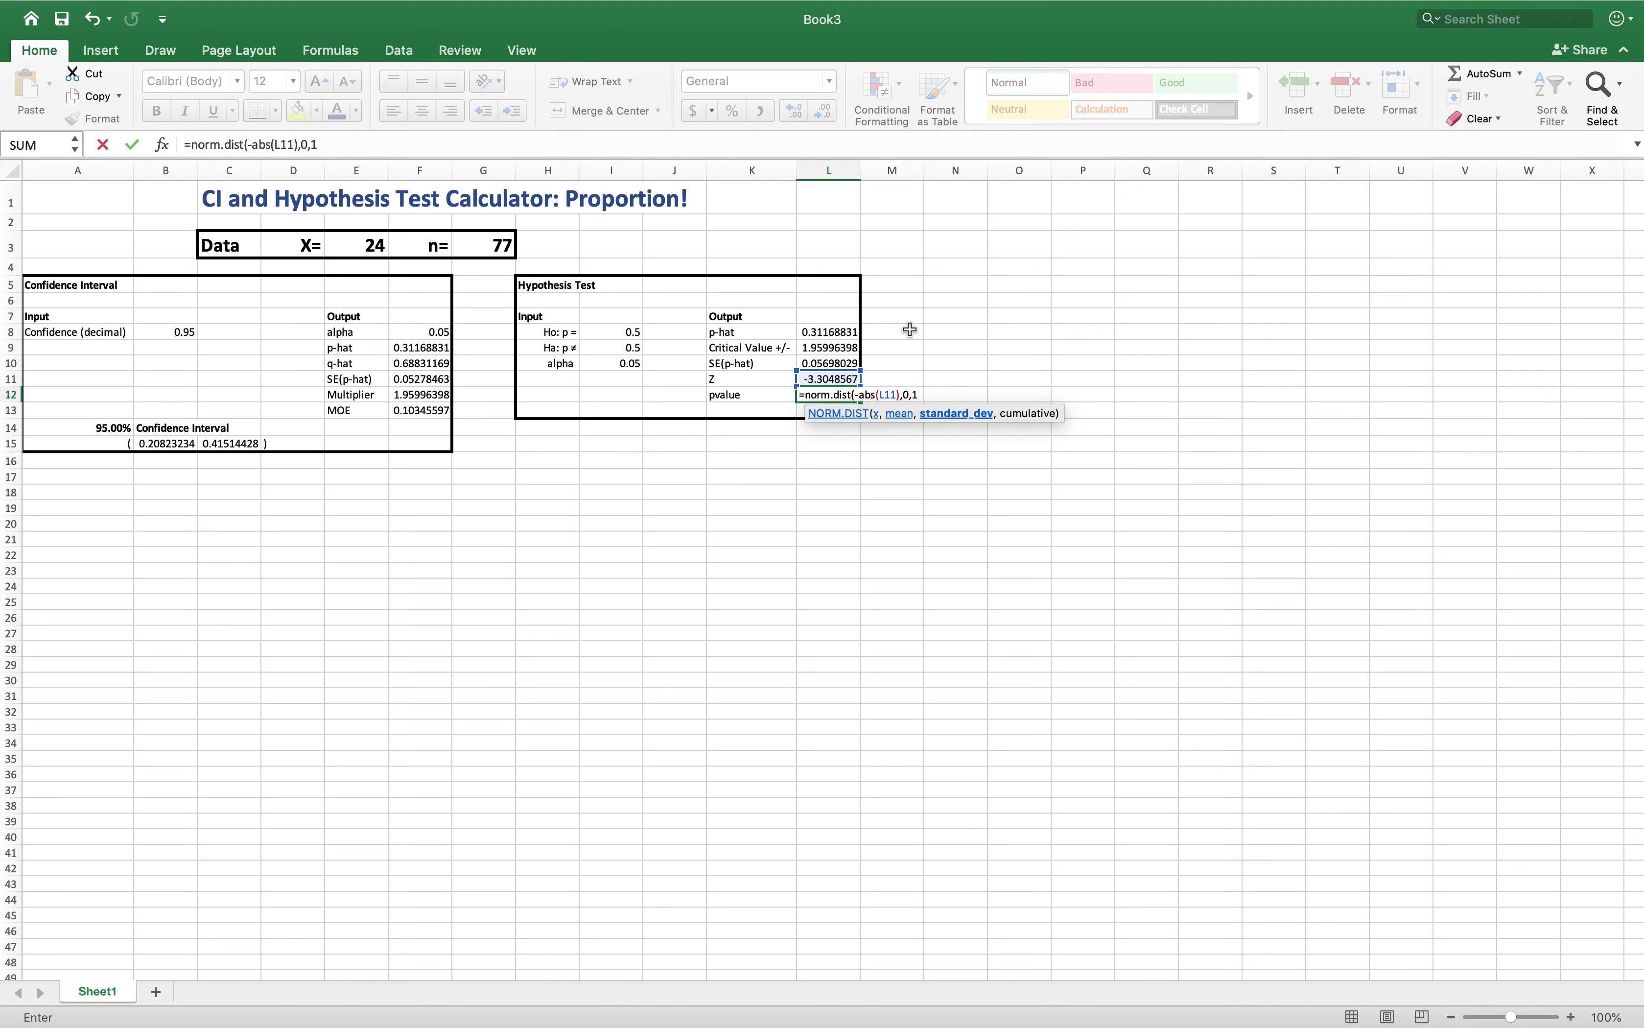
{"action": "type", "text": ")"}
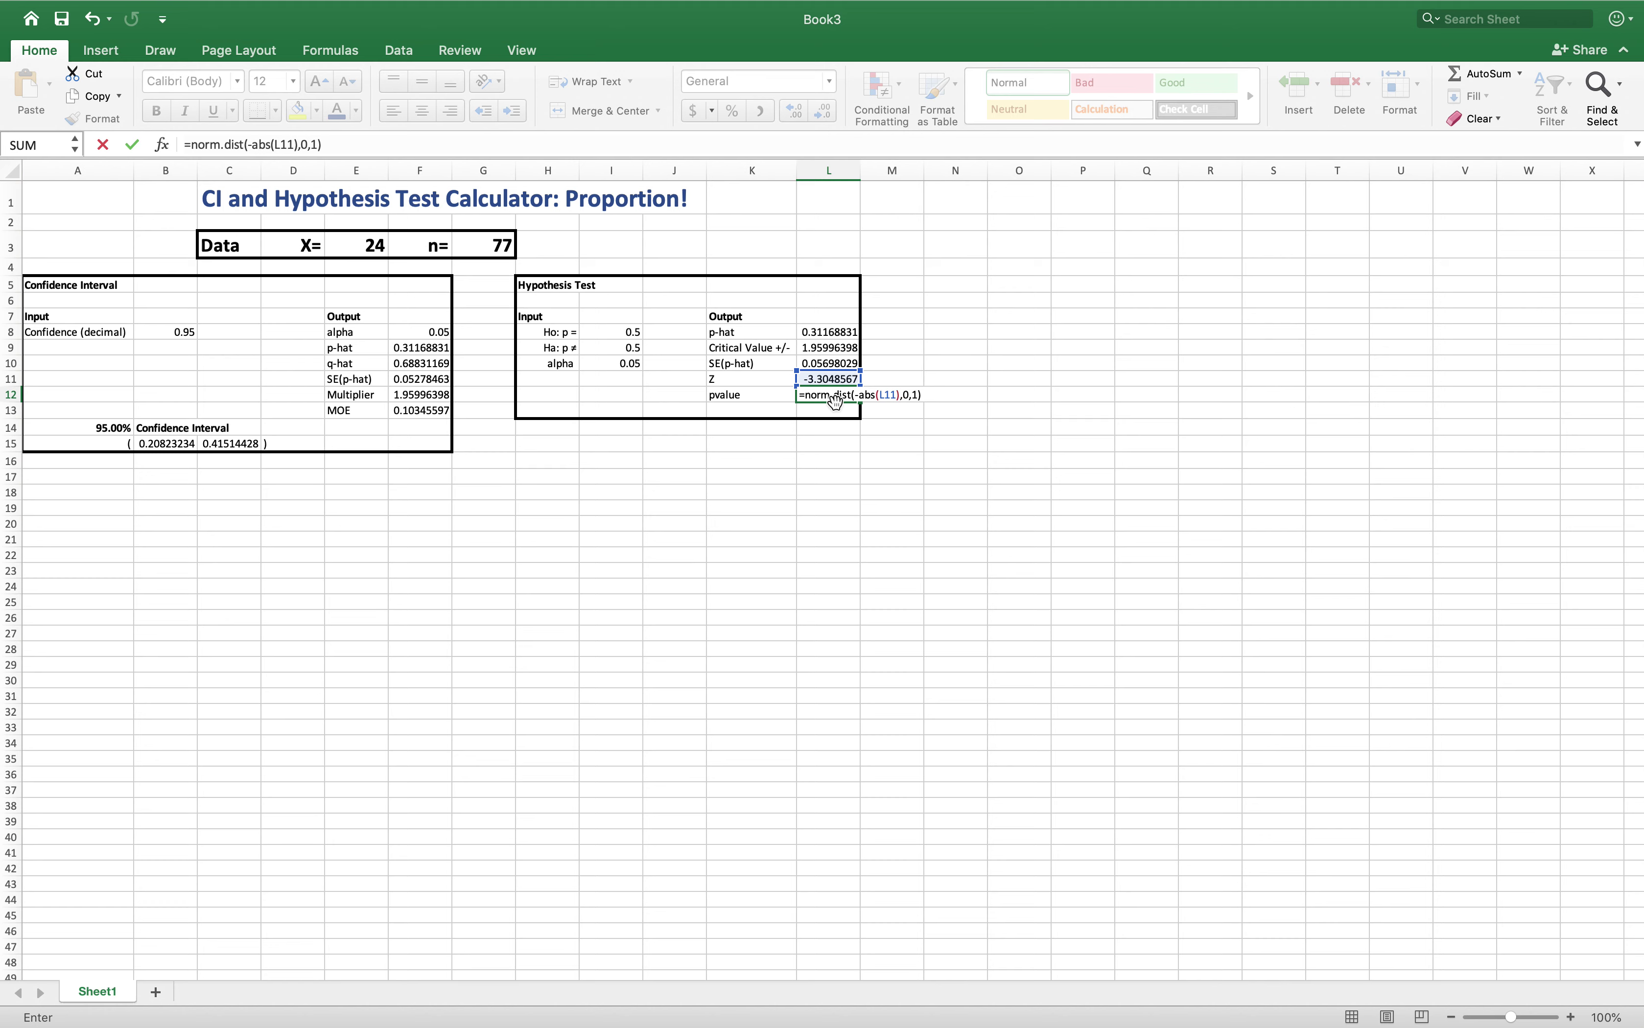
{"action": "key", "text": "Return"}
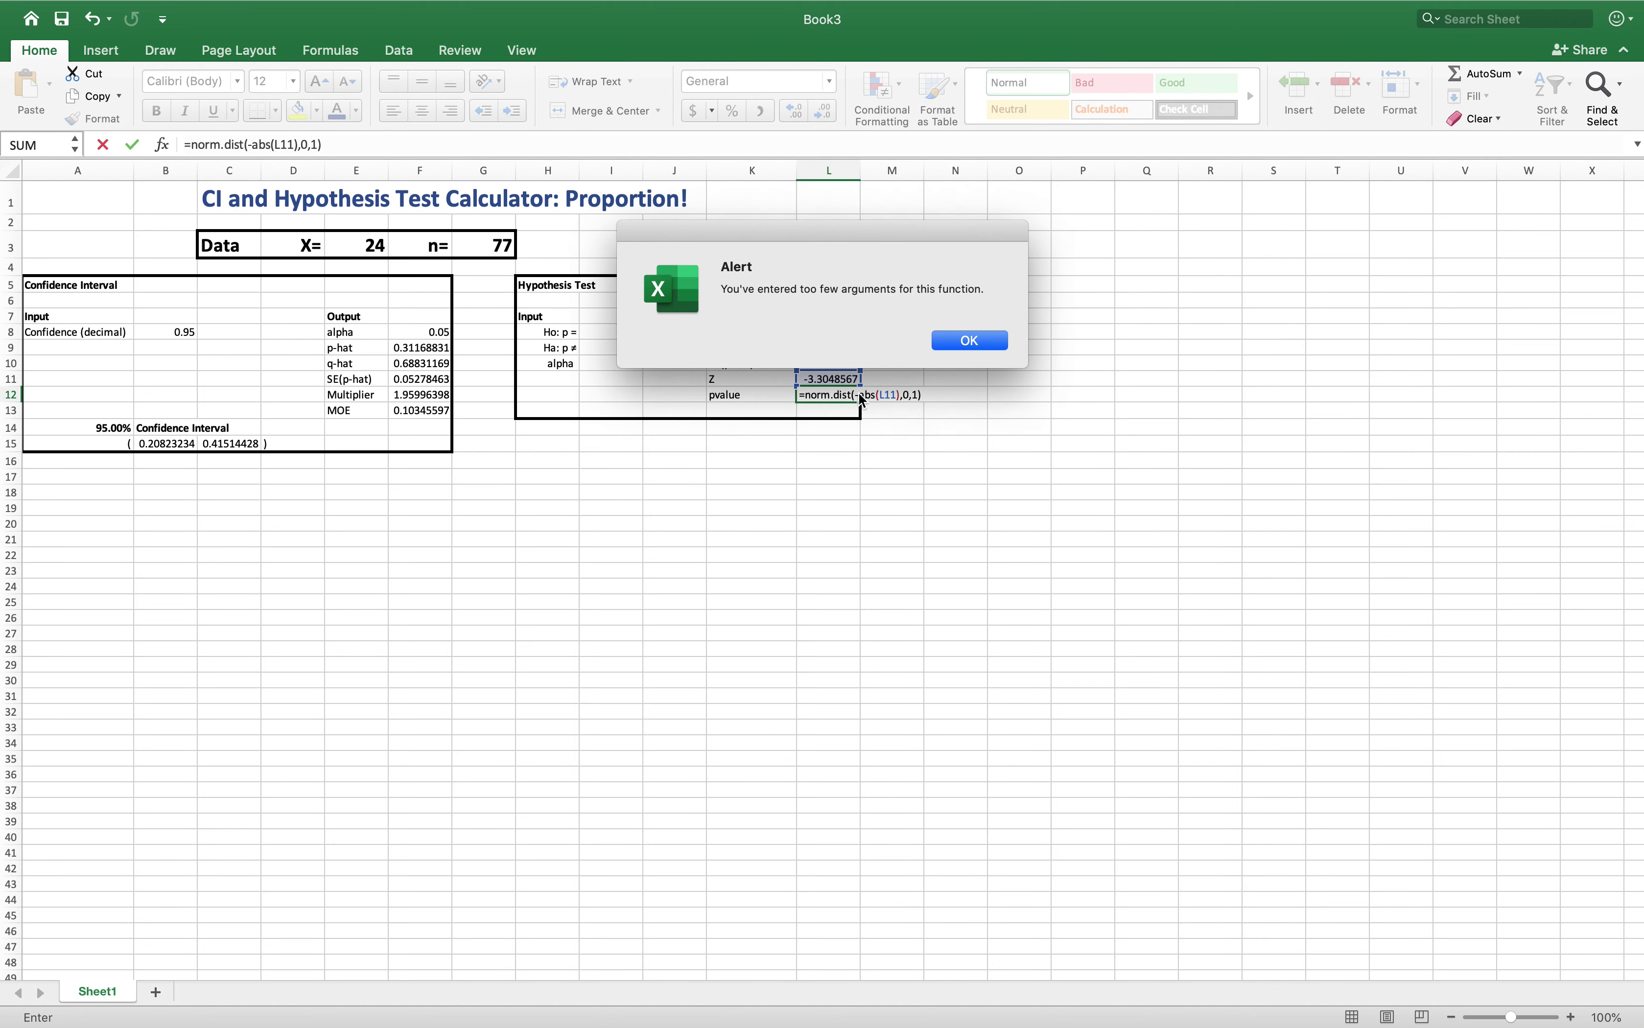
{"action": "left_click", "coordinate": [986, 334]}
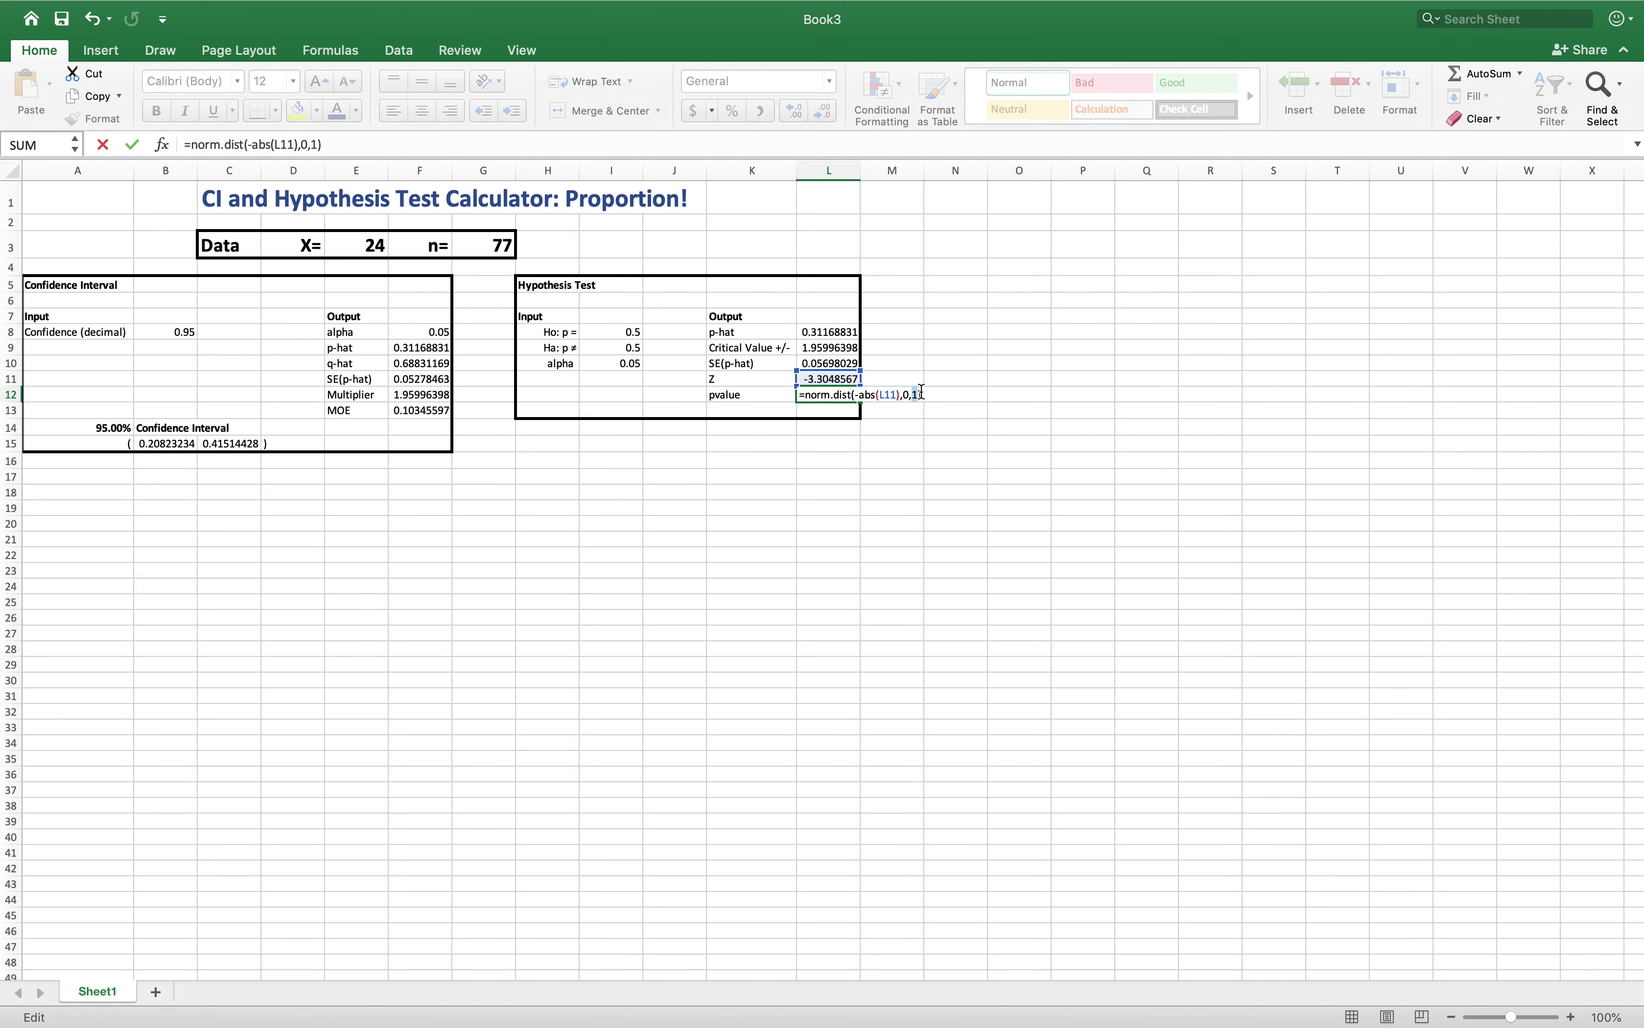
- Add 1 as the cumulative argument of the pvalue formula, making it =NORM.DIST(-ABS(L11),0,1,1)
{"action": "key", "text": "Left"}
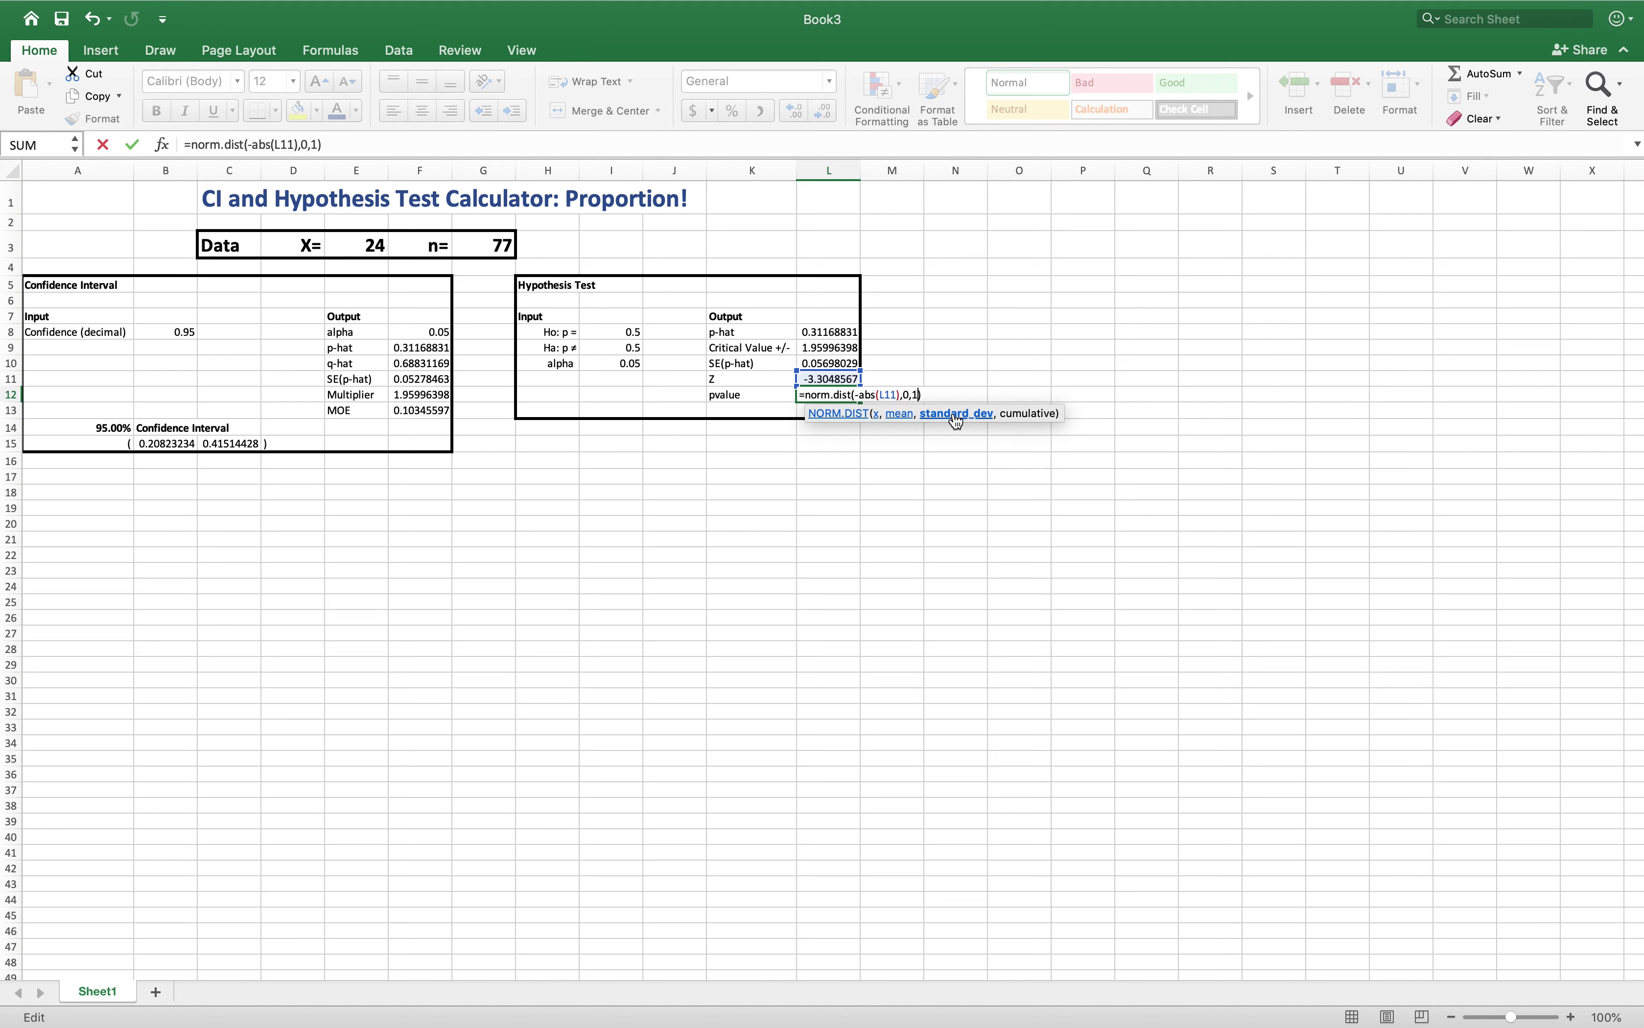
{"action": "type", "text": ","}
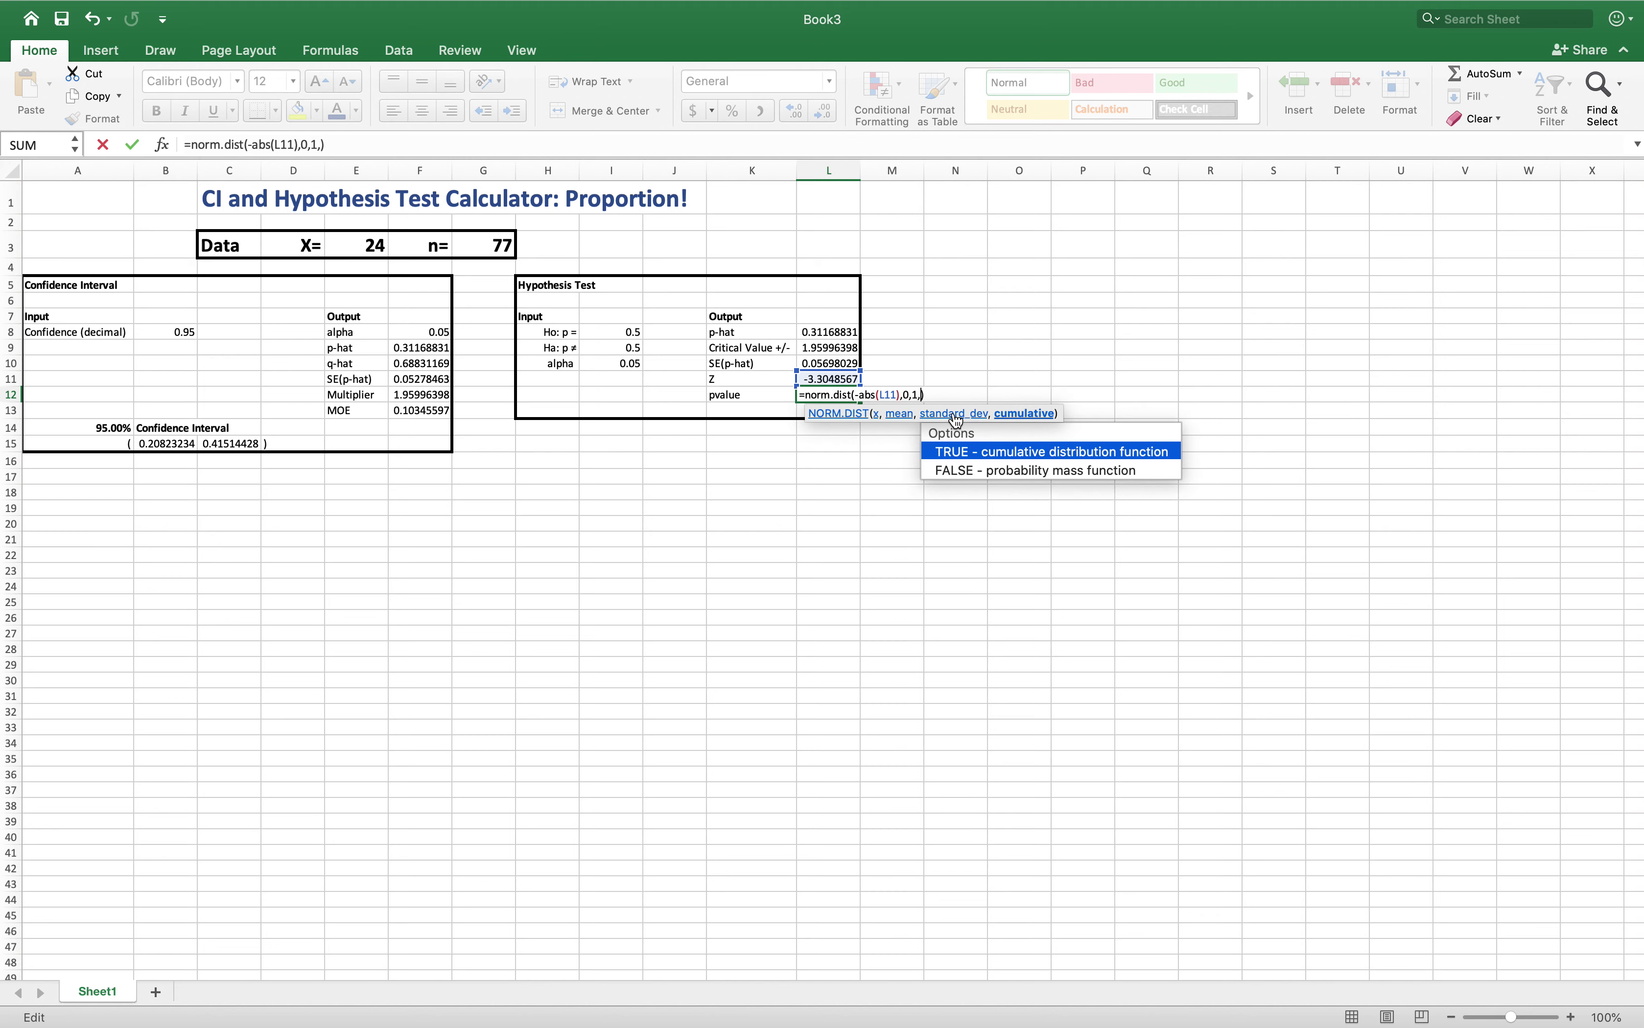
{"action": "type", "text": "1"}
{"action": "key", "text": "Return"}
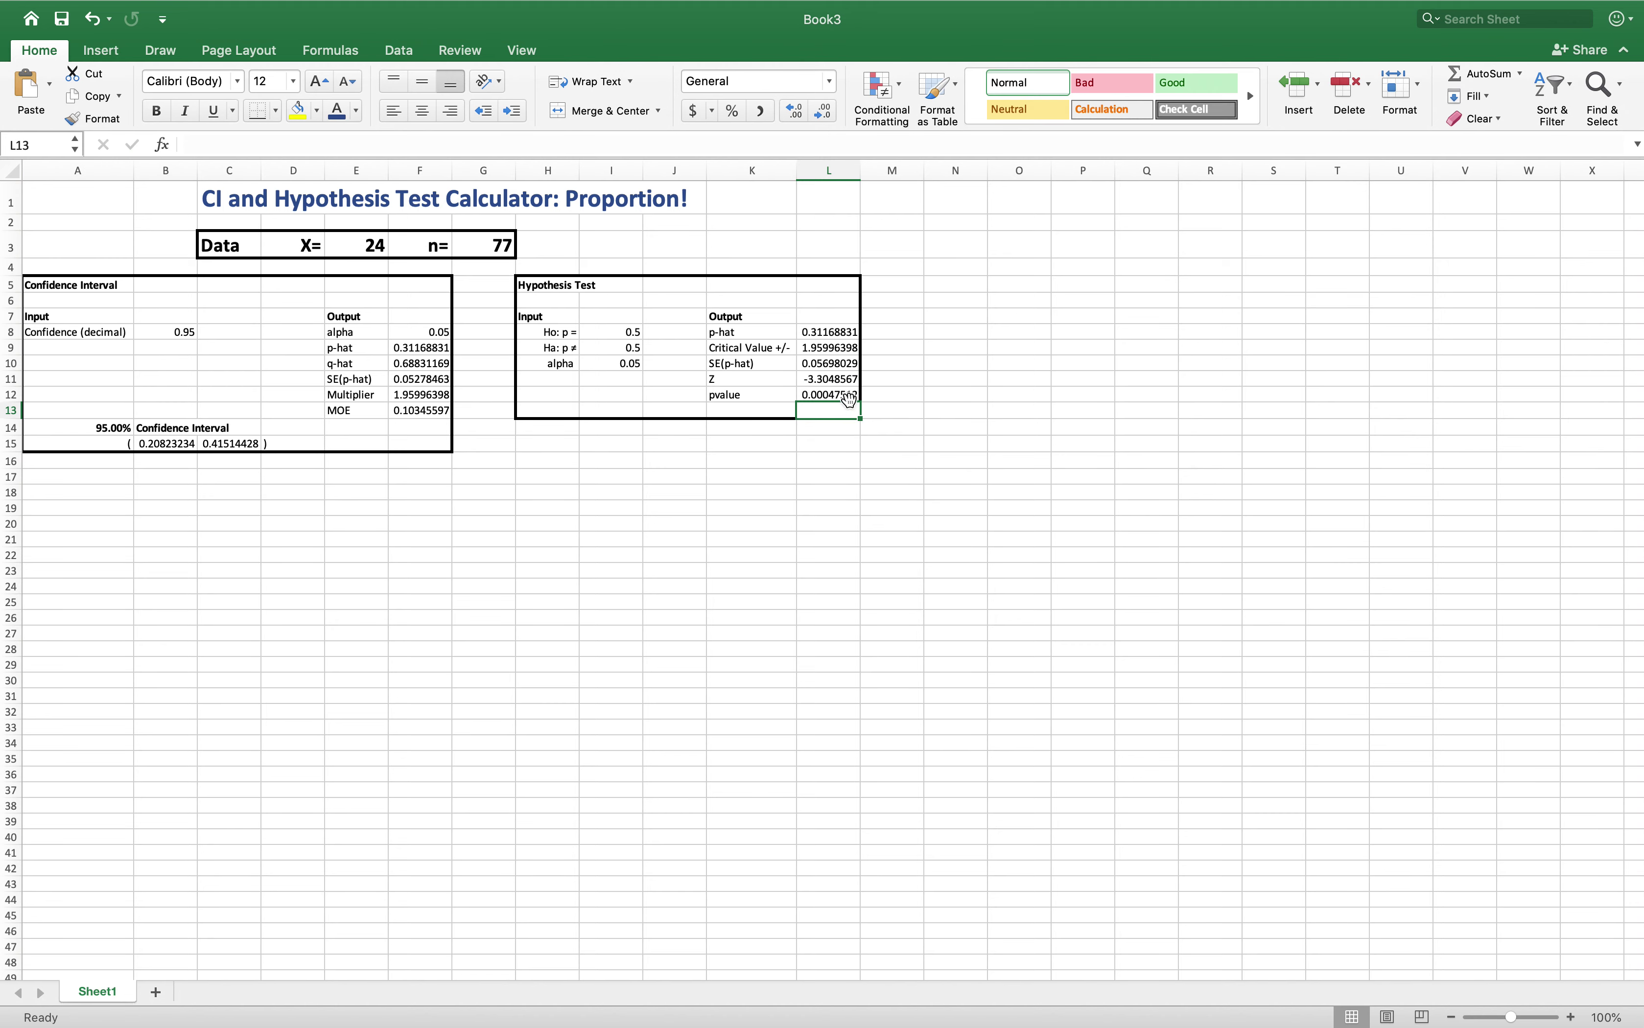
- Make the pvalue in L12 two-tailed by changing its formula to =2*NORM.DIST(-ABS(L11),0,1,1)
{"action": "left_click", "coordinate": [826, 395]}
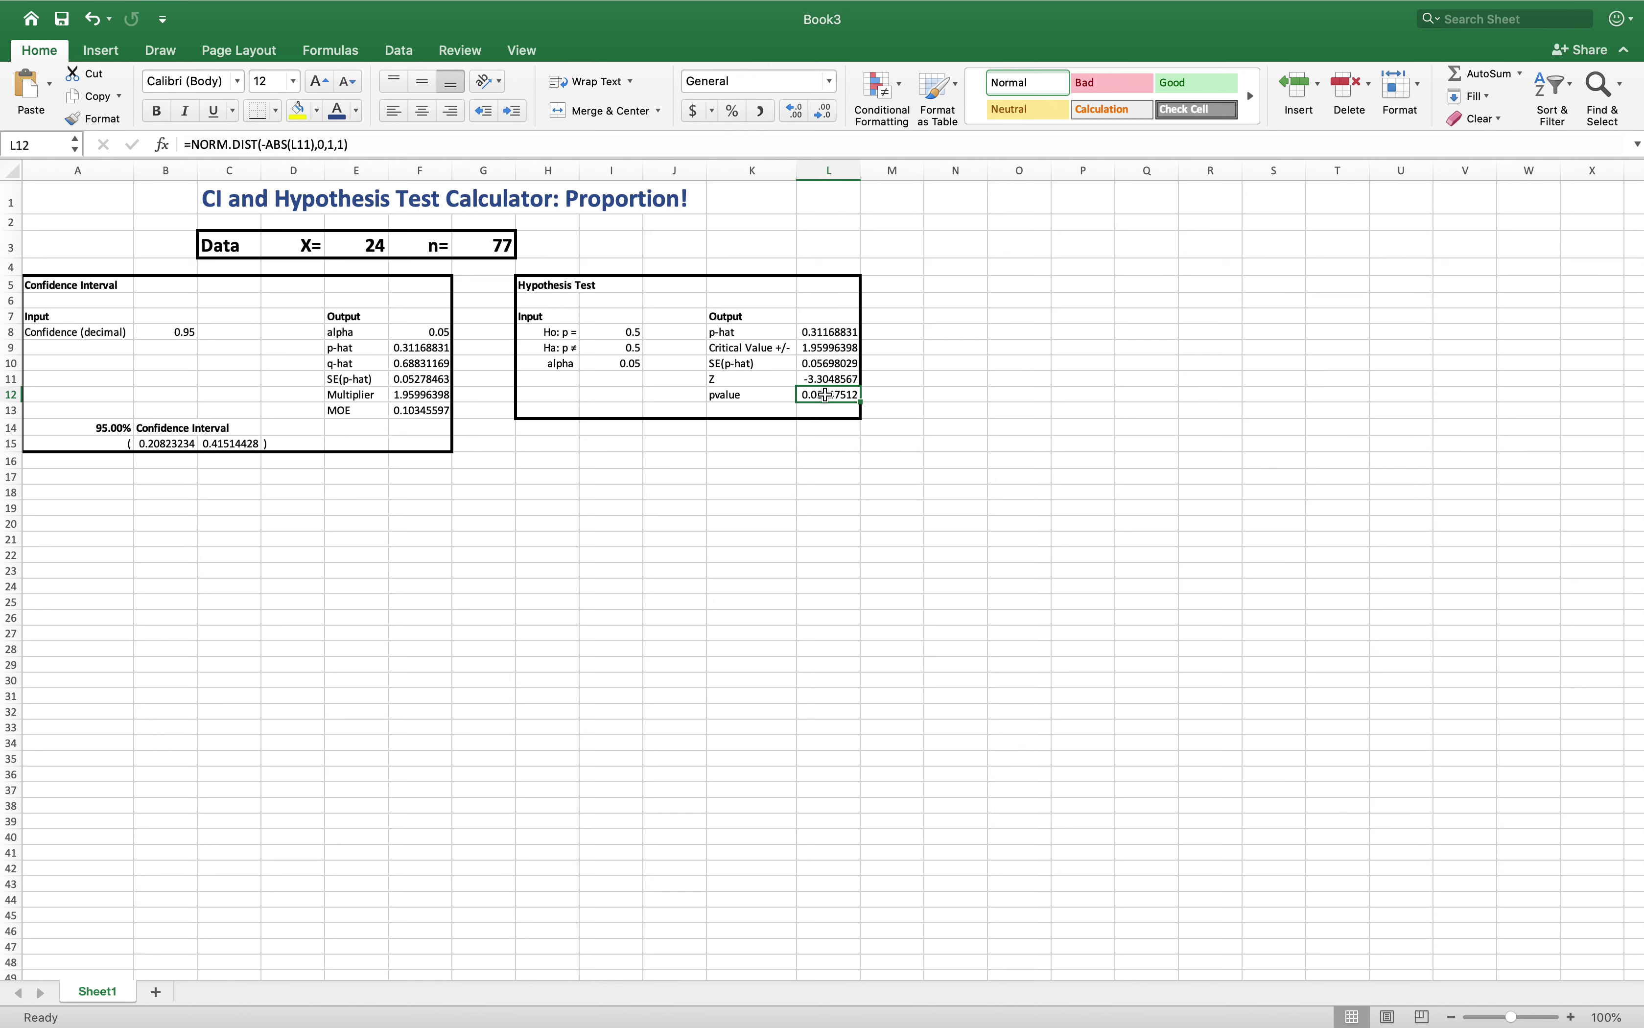
{"action": "left_click", "coordinate": [192, 145]}
{"action": "type", "text": "2*"}
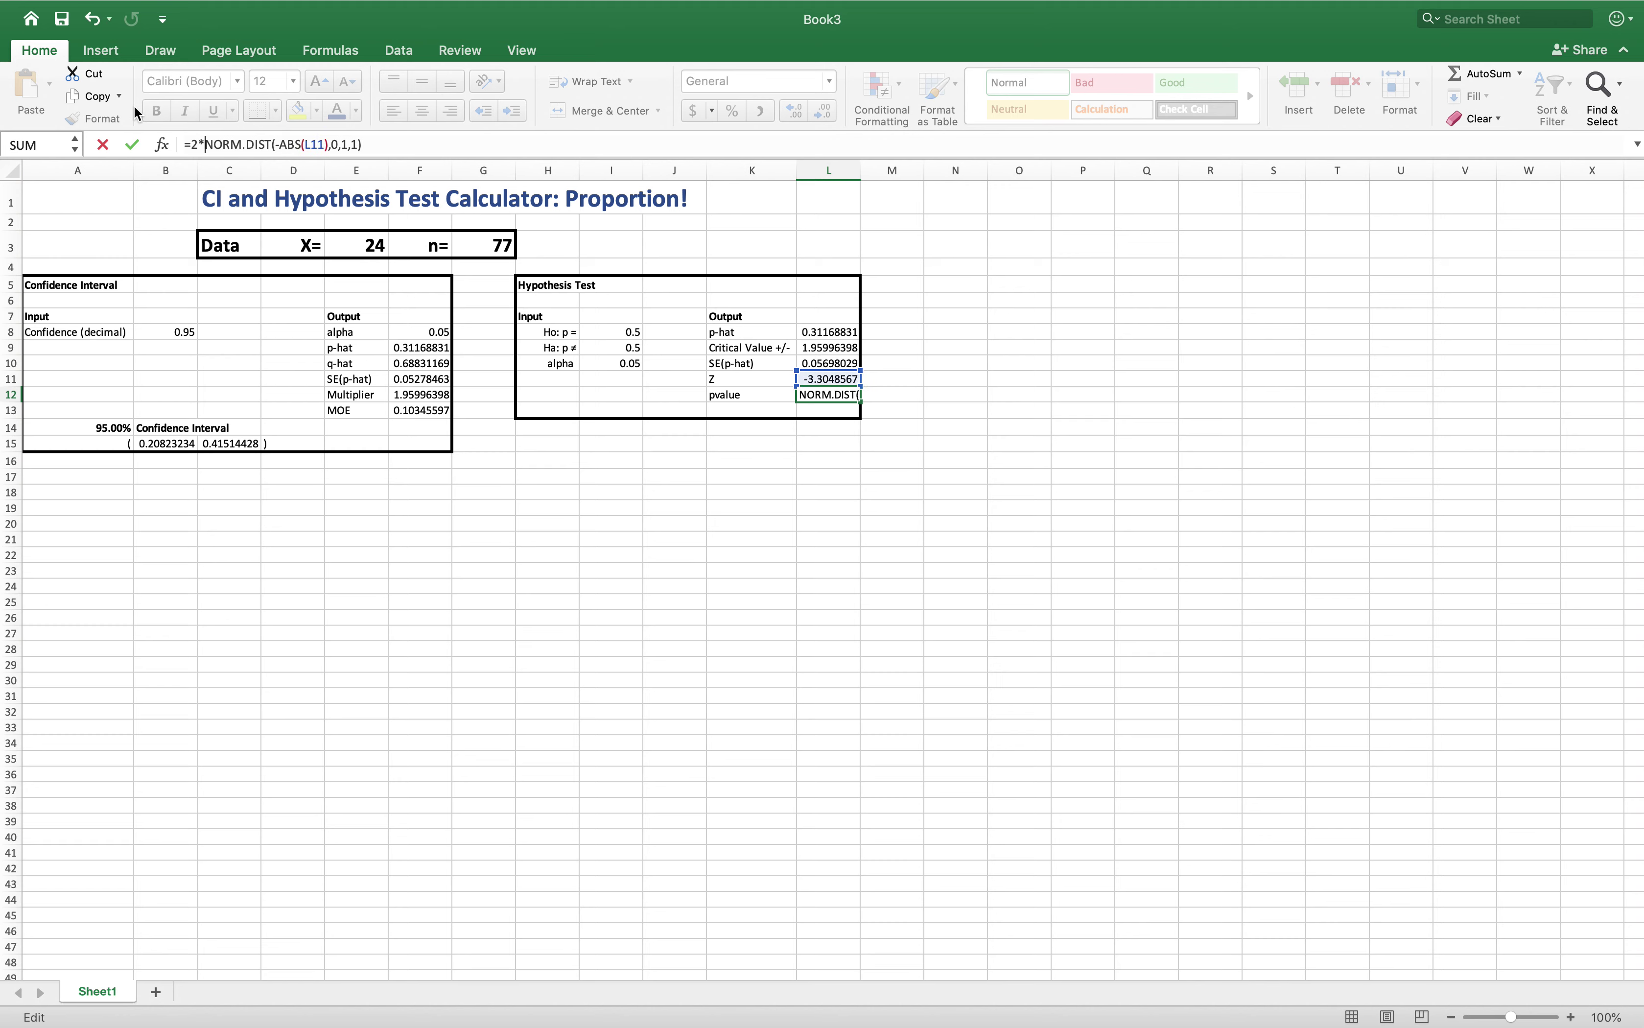
{"action": "key", "text": "Return"}
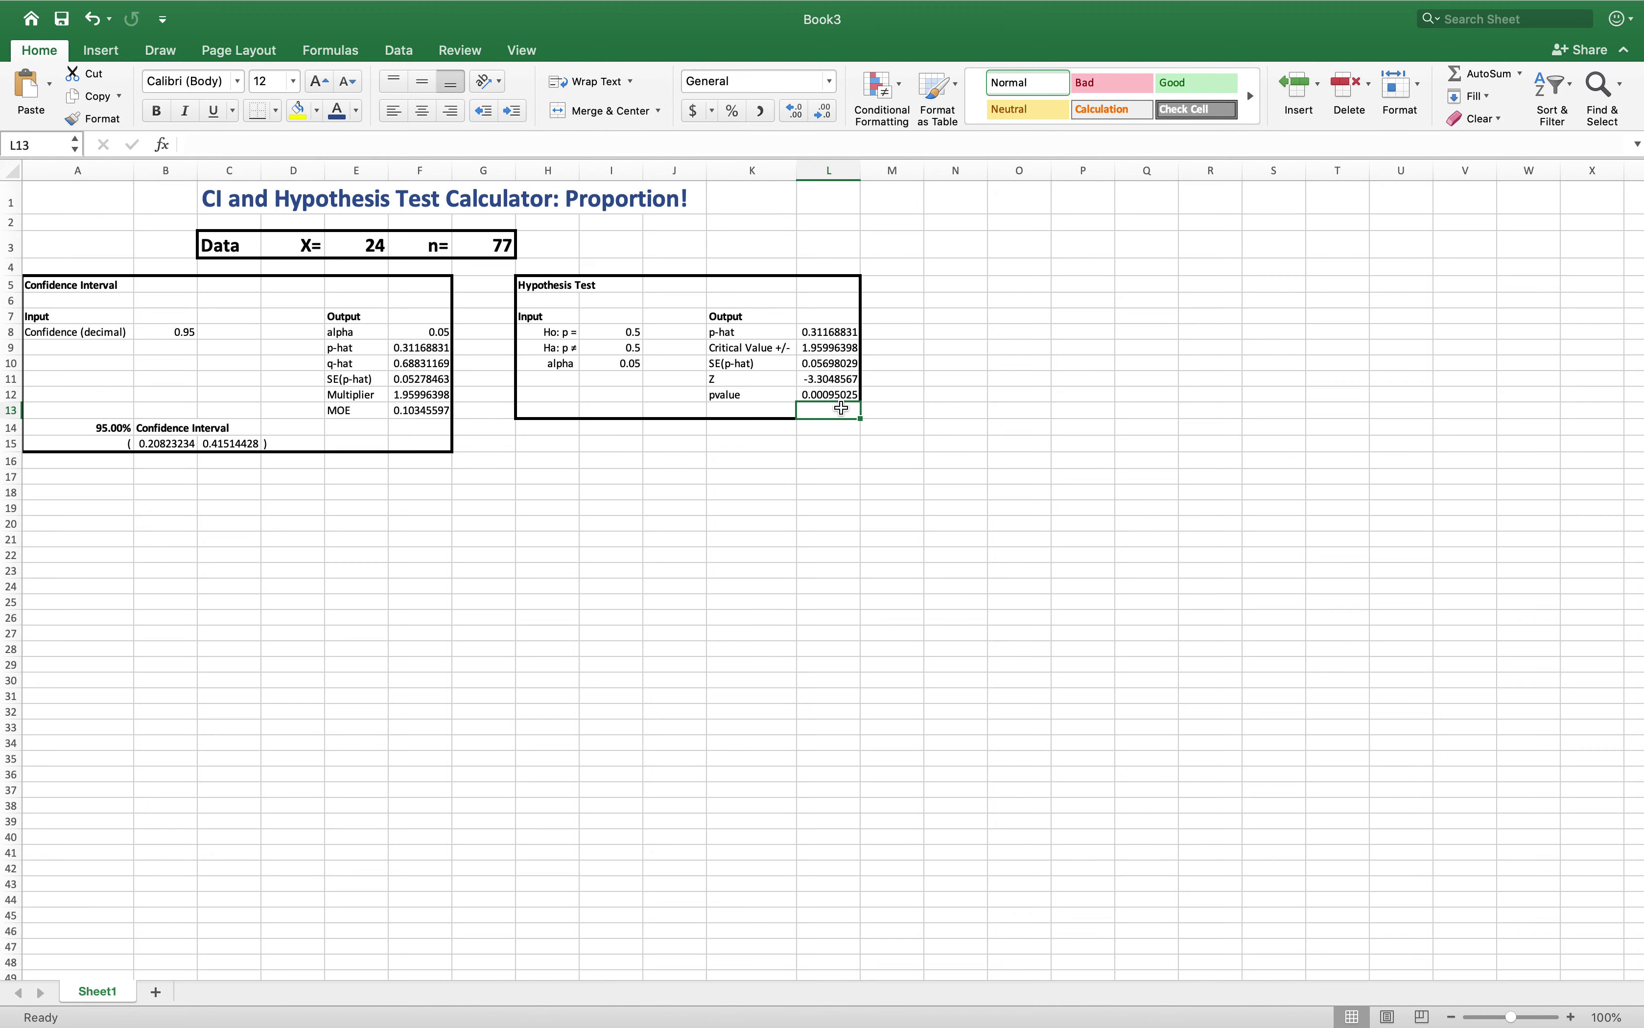
- Compare the pvalue with the Breakout Problem #1 slide, and review the pvalue formula and the p-hat output in the workbook
{"action": "key", "text": "ctrl+Left"}
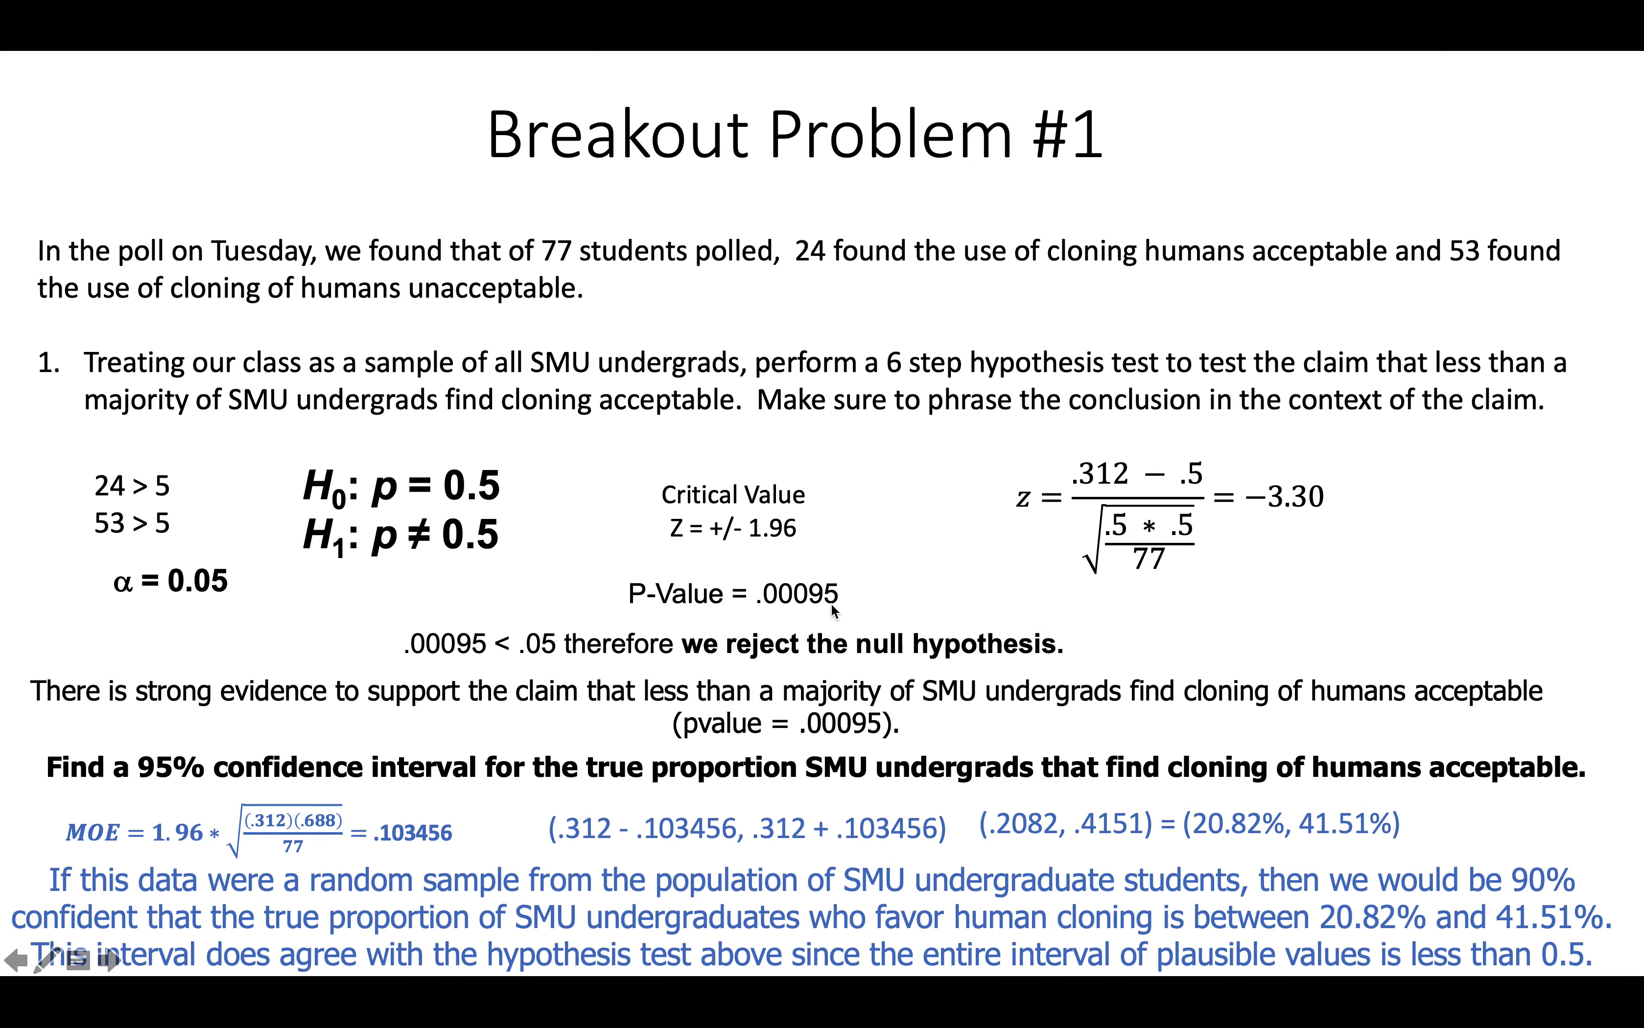
{"action": "key", "text": "ctrl+Right"}
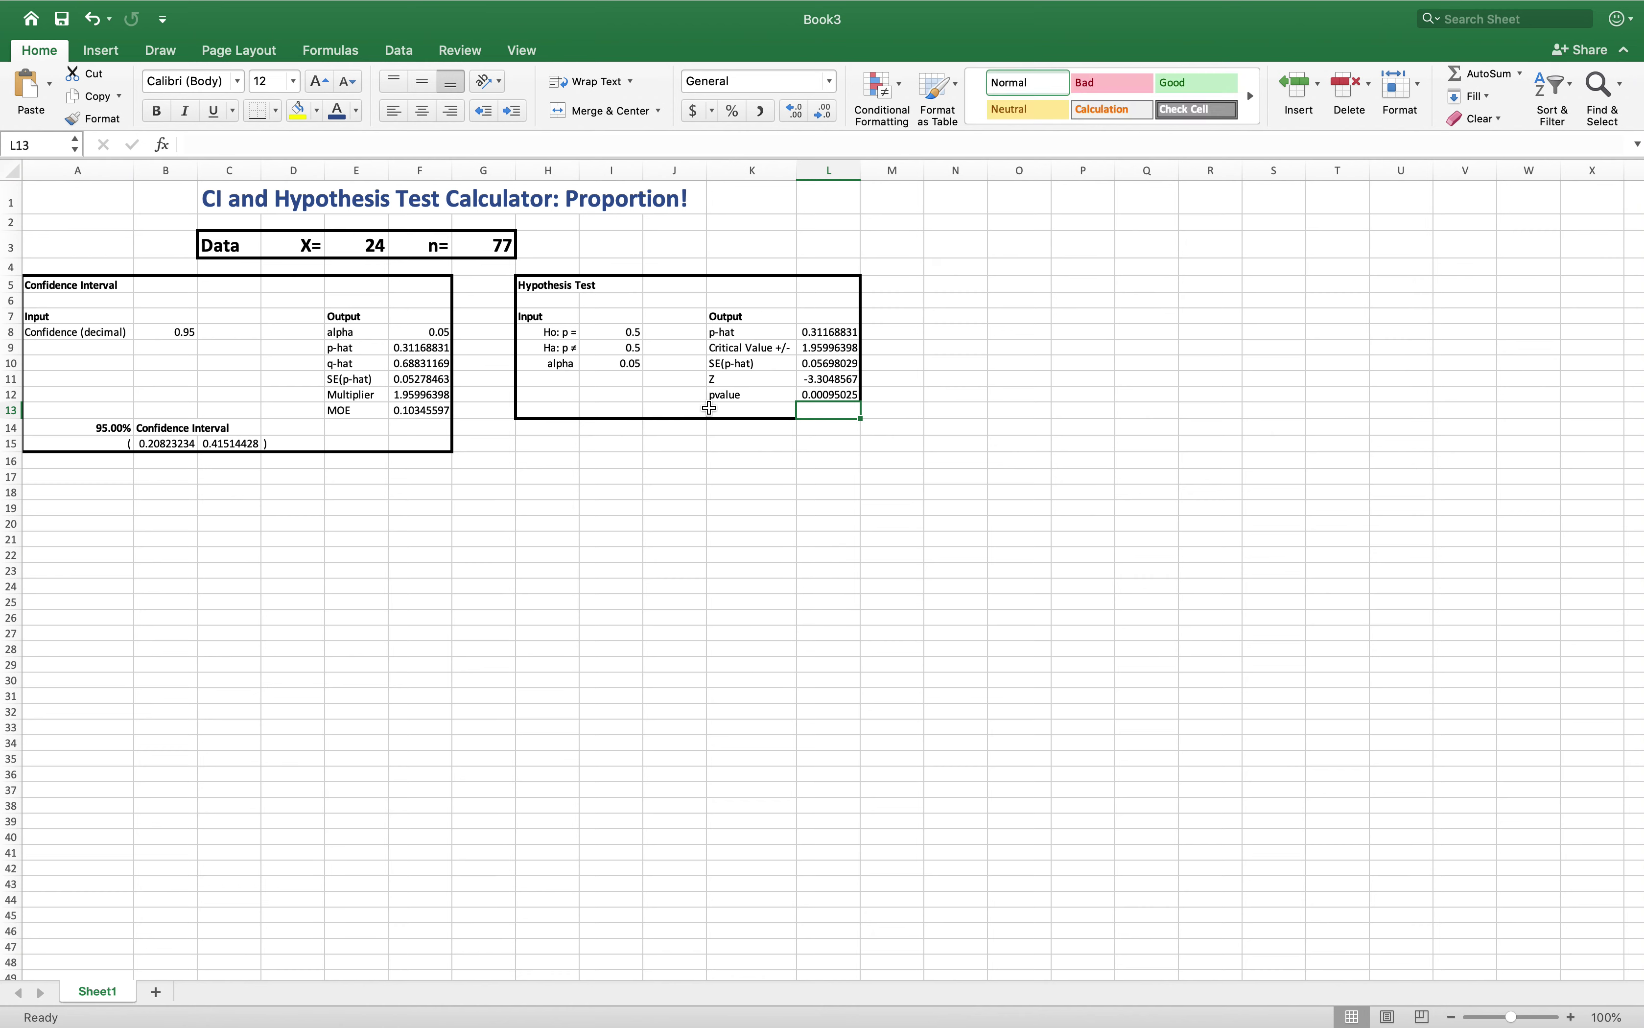
{"action": "left_click", "coordinate": [743, 395]}
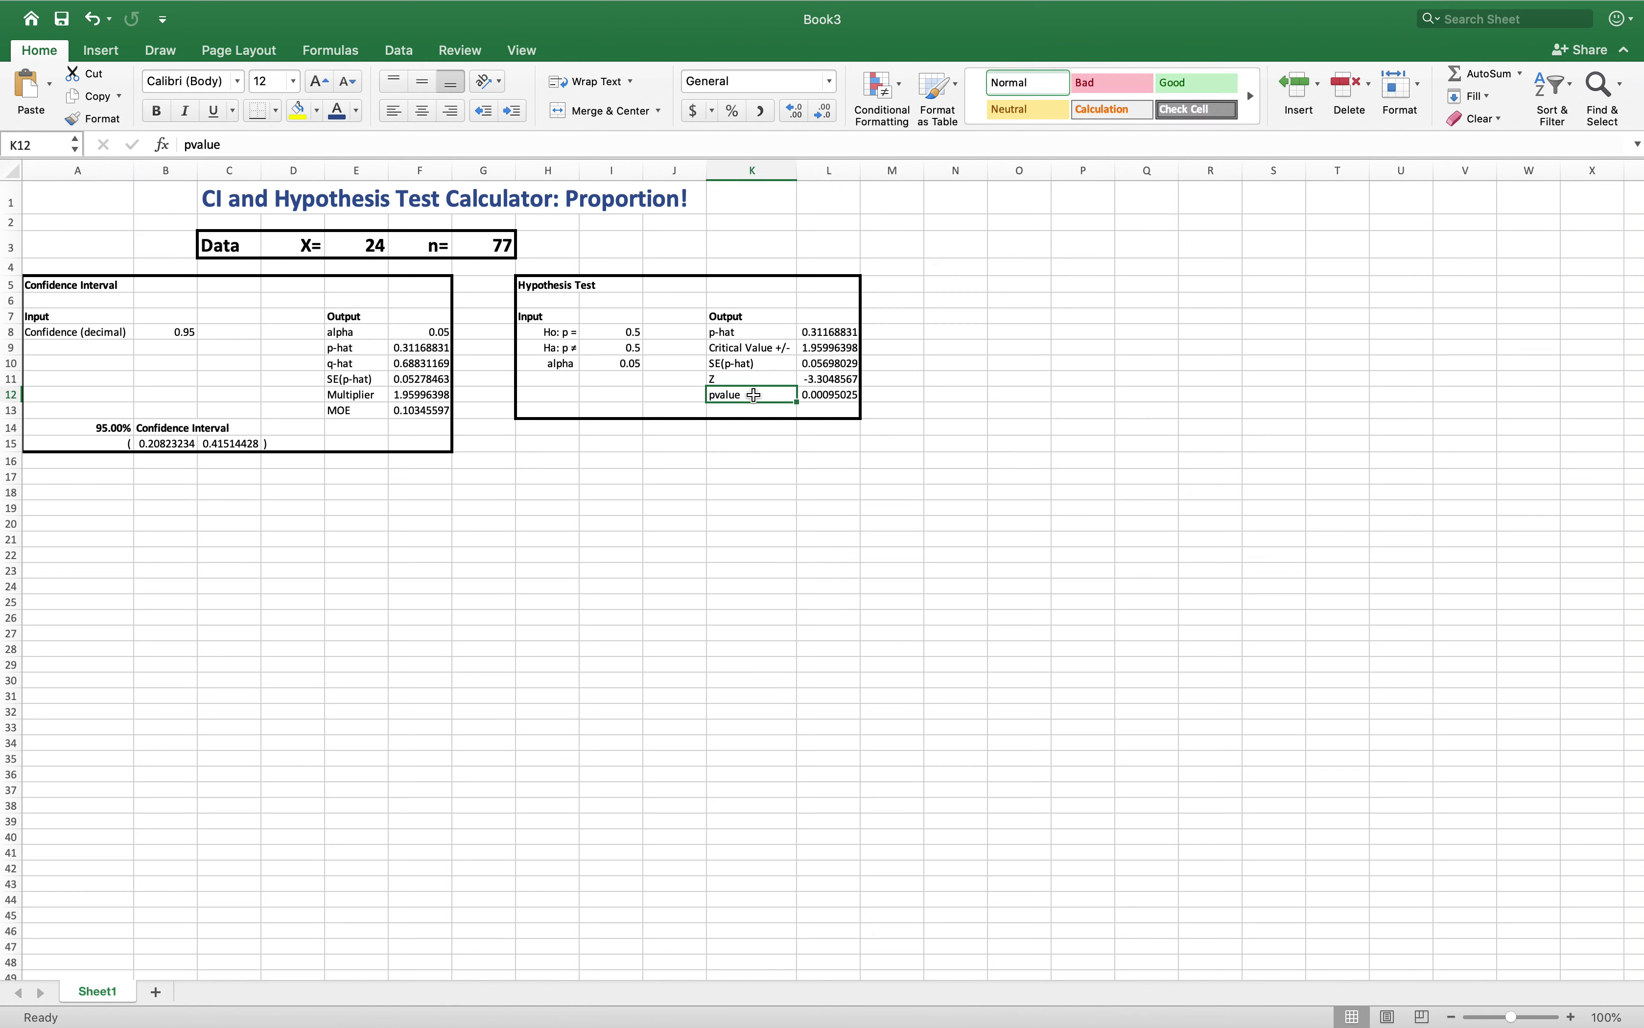
{"action": "left_click", "coordinate": [822, 396]}
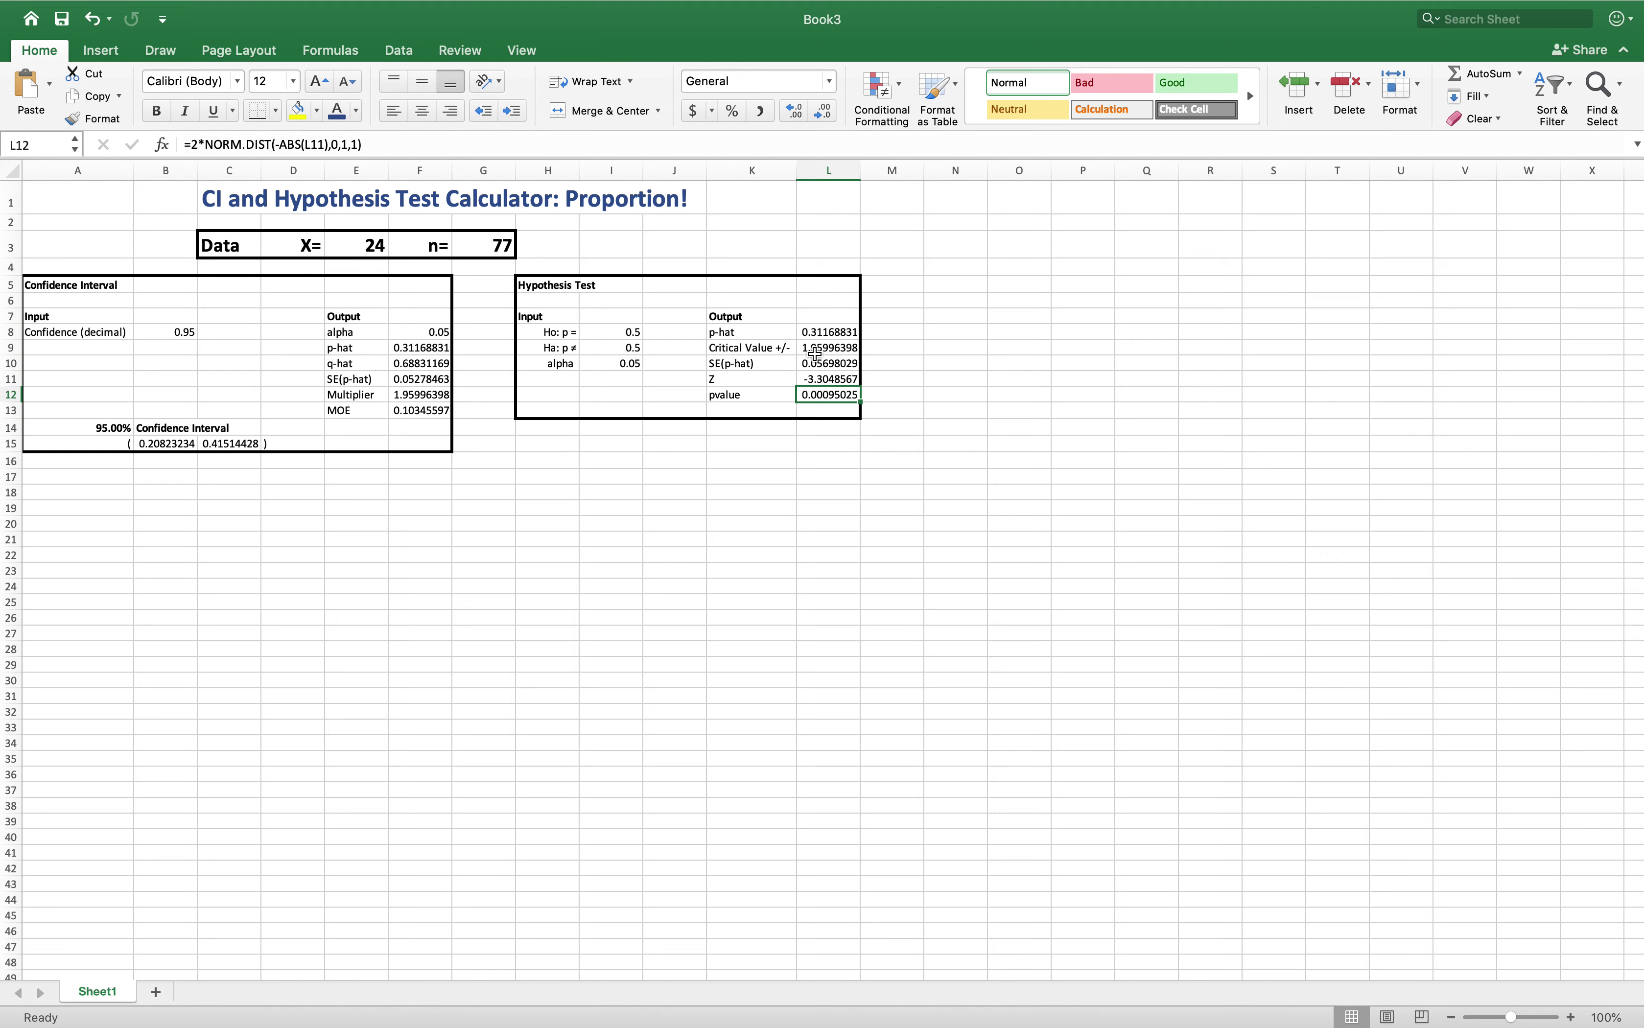
{"action": "left_click", "coordinate": [1002, 288]}
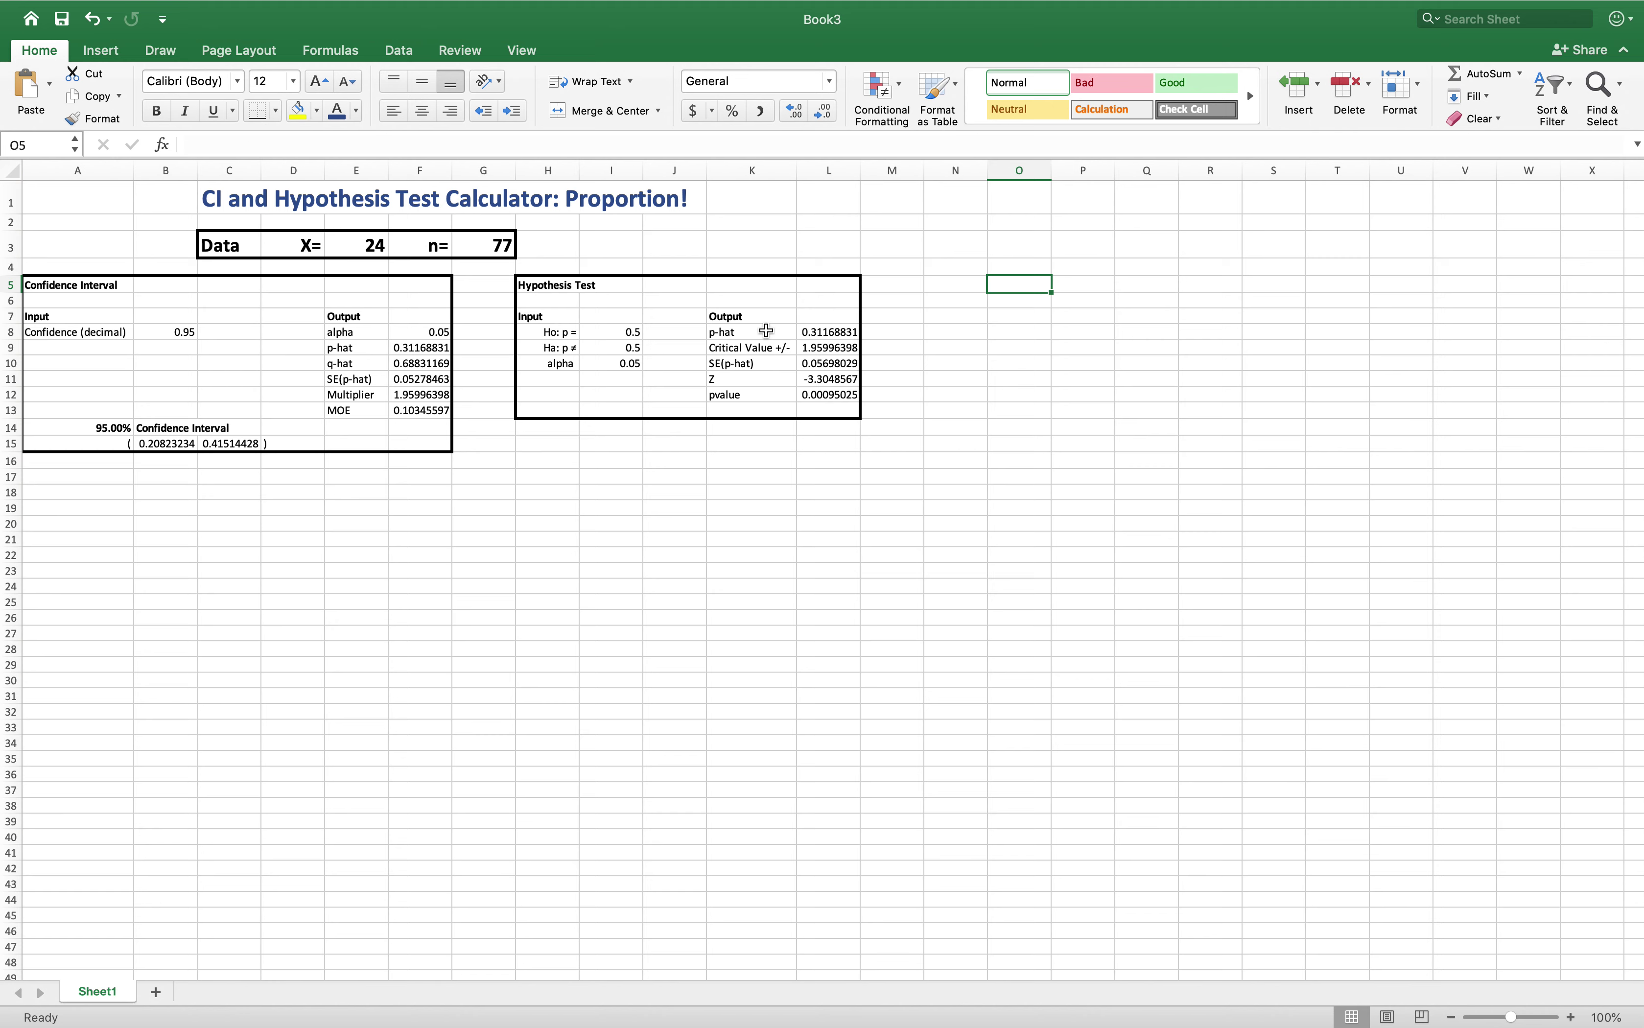
{"action": "left_click_drag", "start_coordinate": [766, 331], "coordinate": [806, 332]}
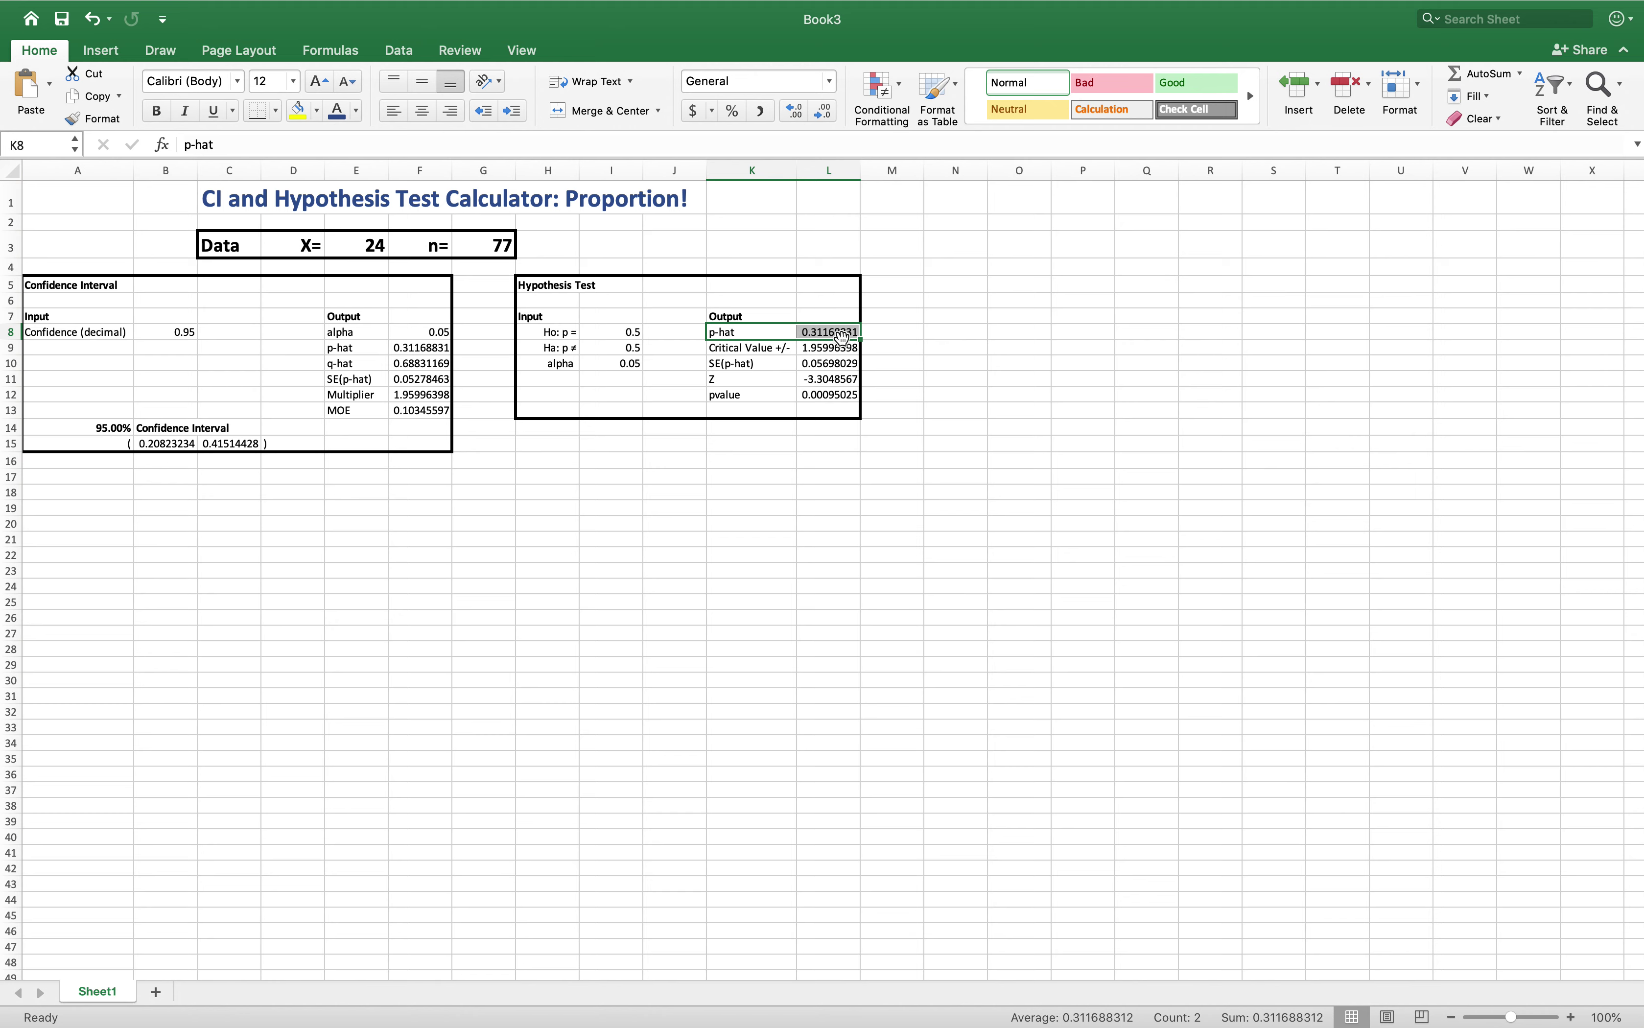
- Insert a 2-D clustered column chart of the p-hat output K8:L8 and place it beside the Hypothesis Test box, starting around column N
{"action": "left_click", "coordinate": [105, 54]}
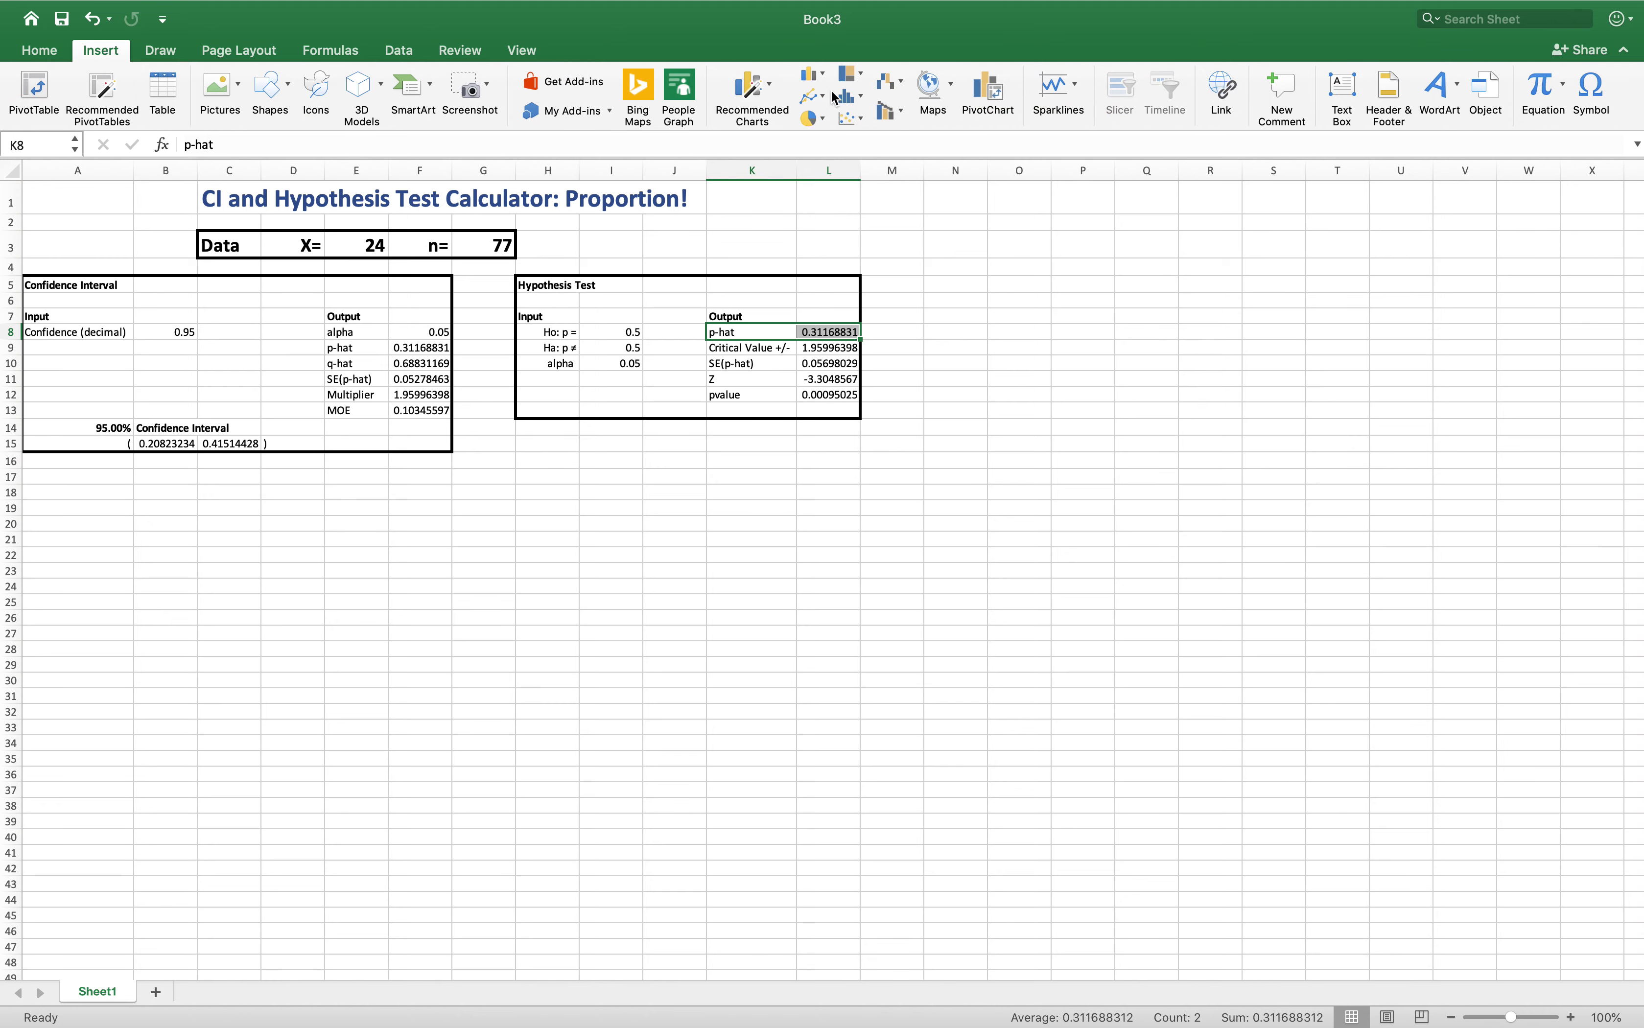
{"action": "left_click", "coordinate": [811, 73]}
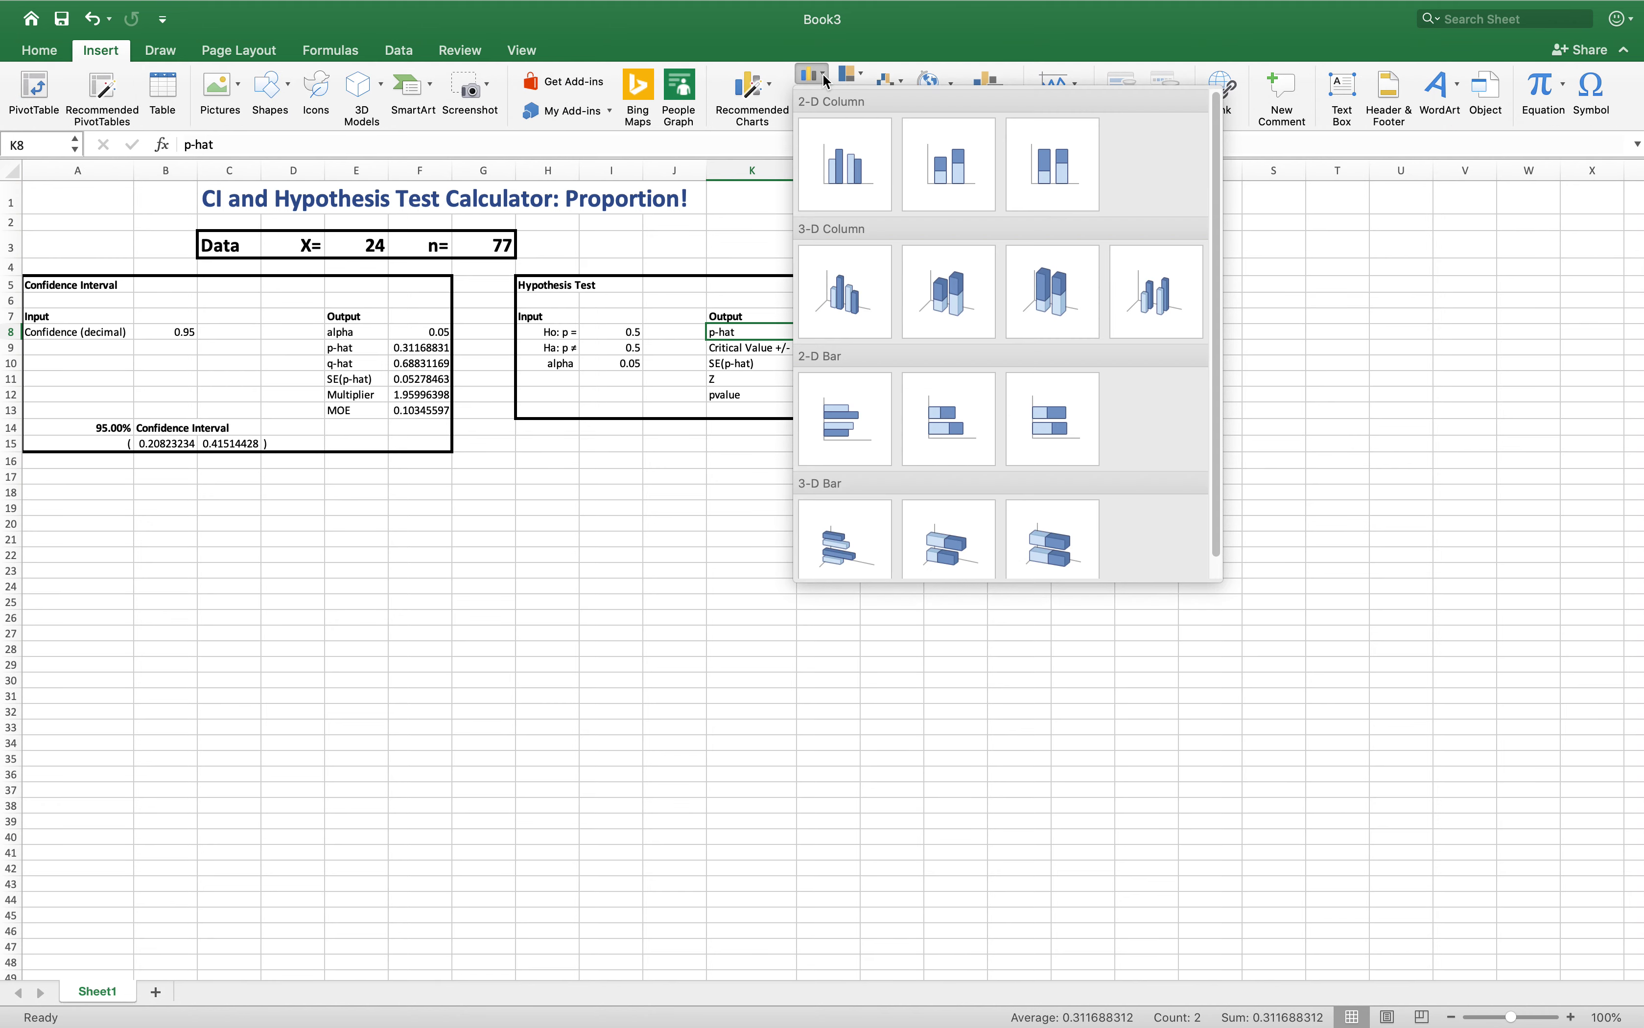
{"action": "left_click", "coordinate": [852, 180]}
{"action": "left_click_drag", "start_coordinate": [914, 468], "coordinate": [1213, 236]}
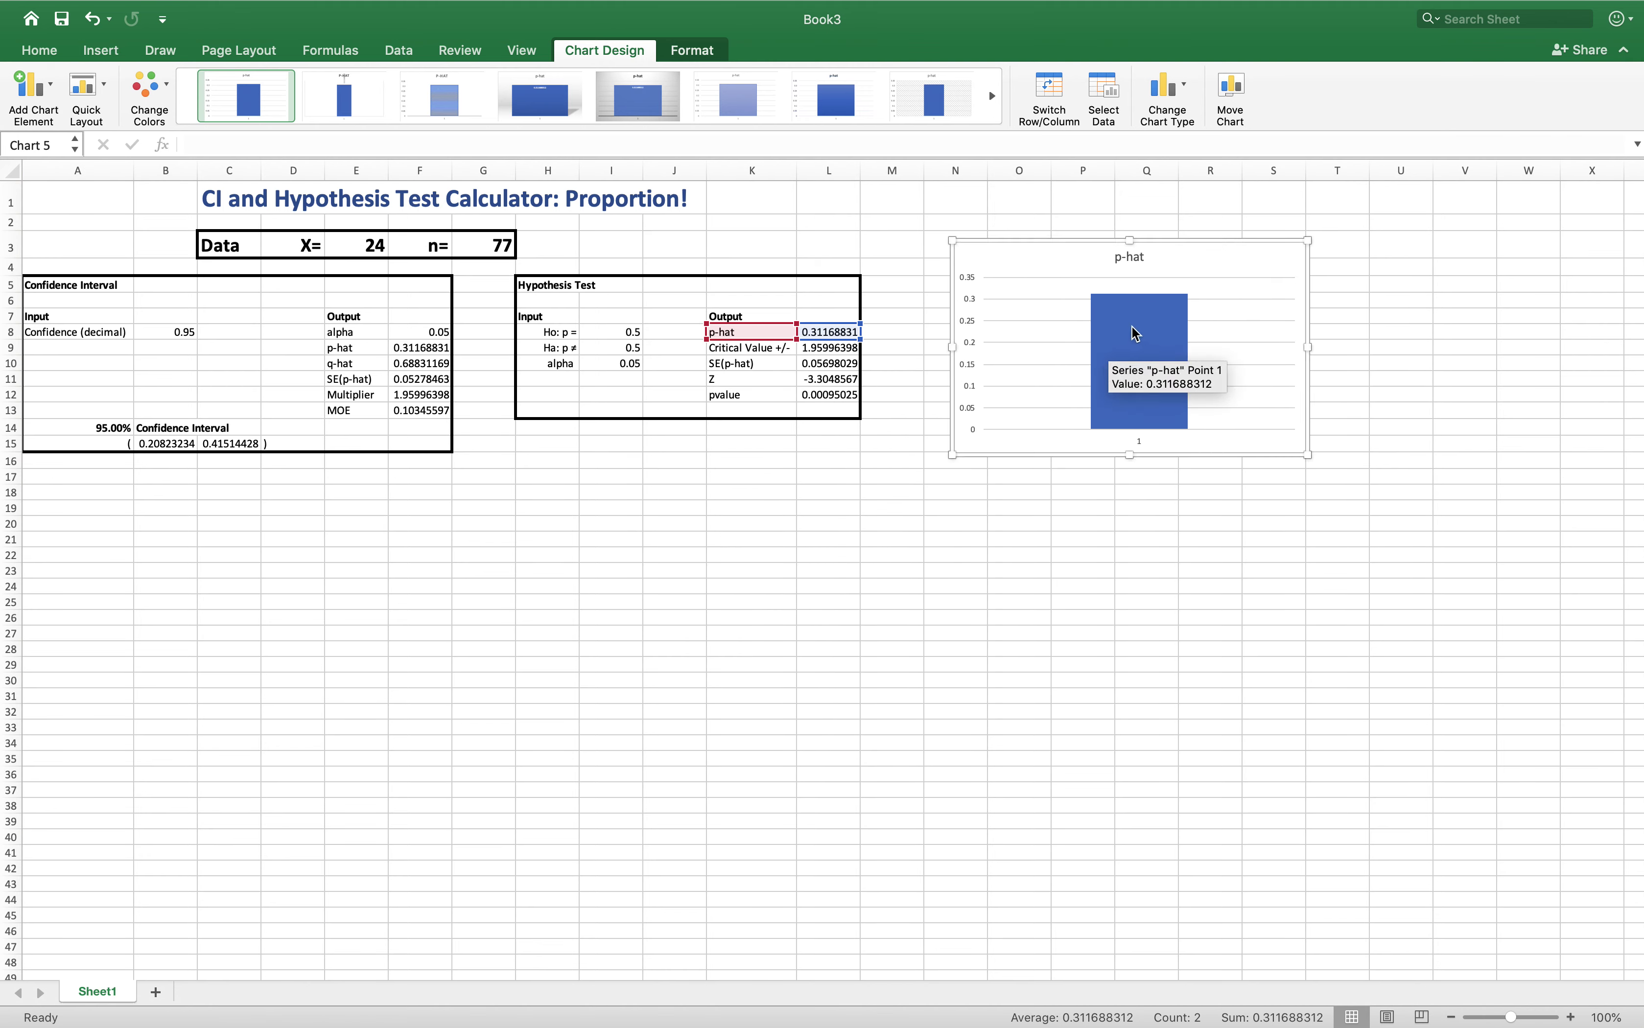
{"action": "left_click_drag", "start_coordinate": [1030, 241], "coordinate": [1011, 239]}
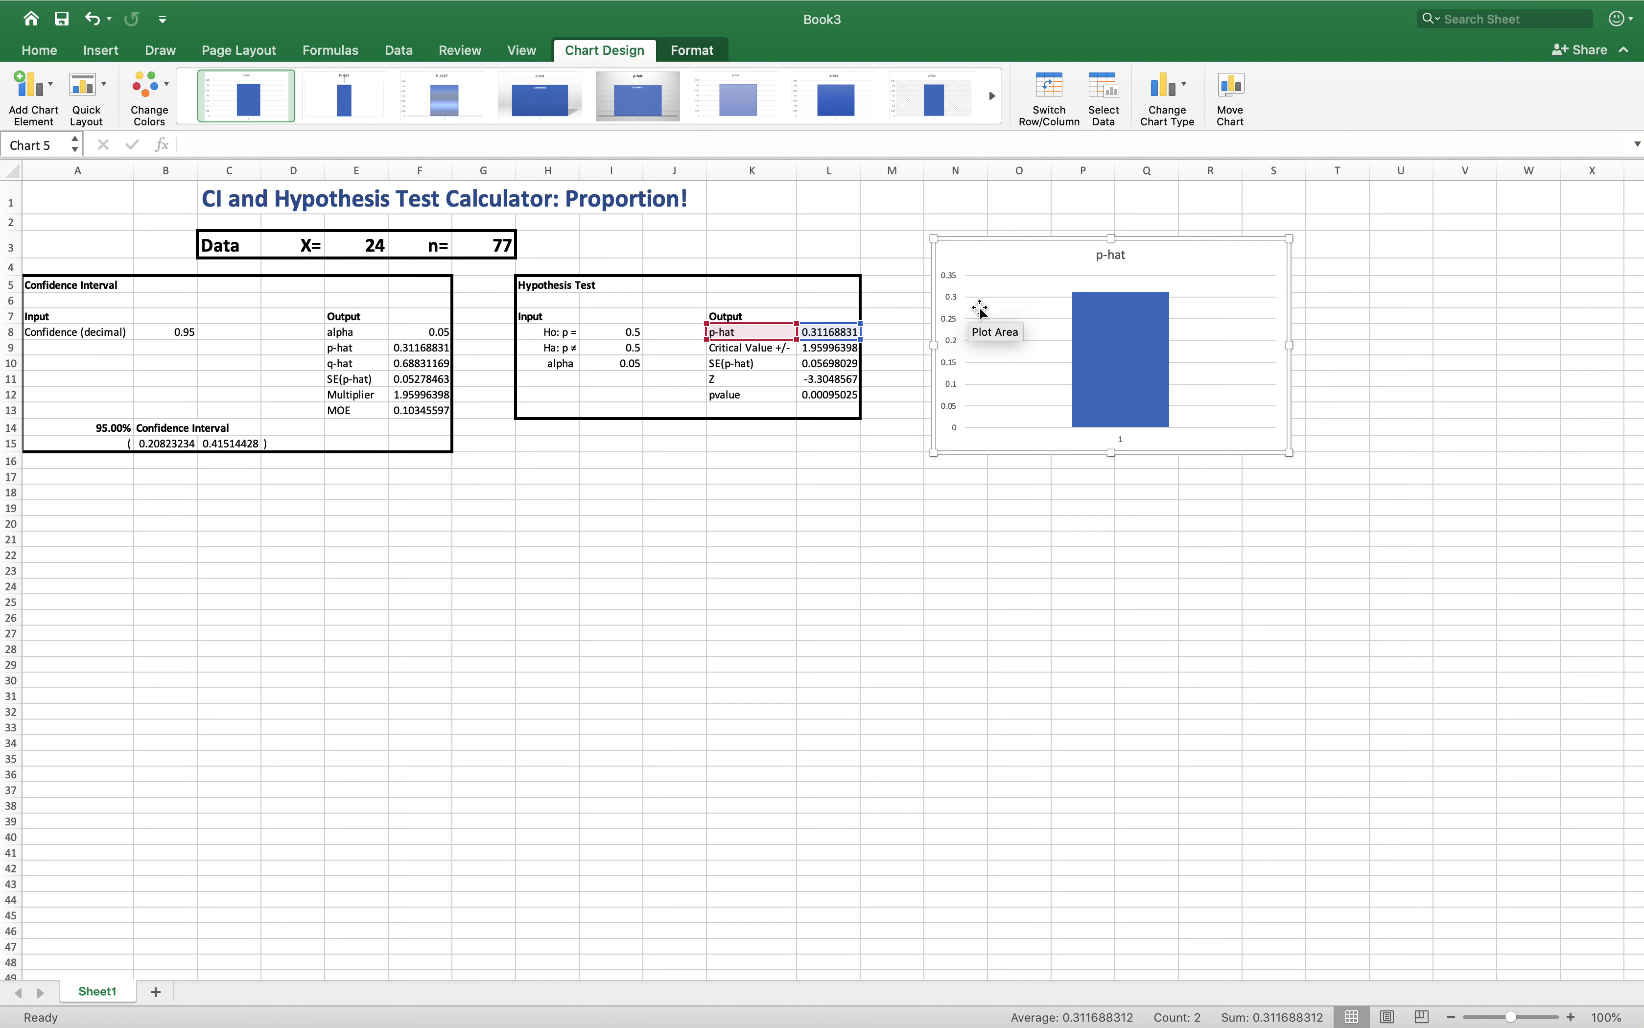
{"action": "mouse_move", "coordinate": [1075, 340]}
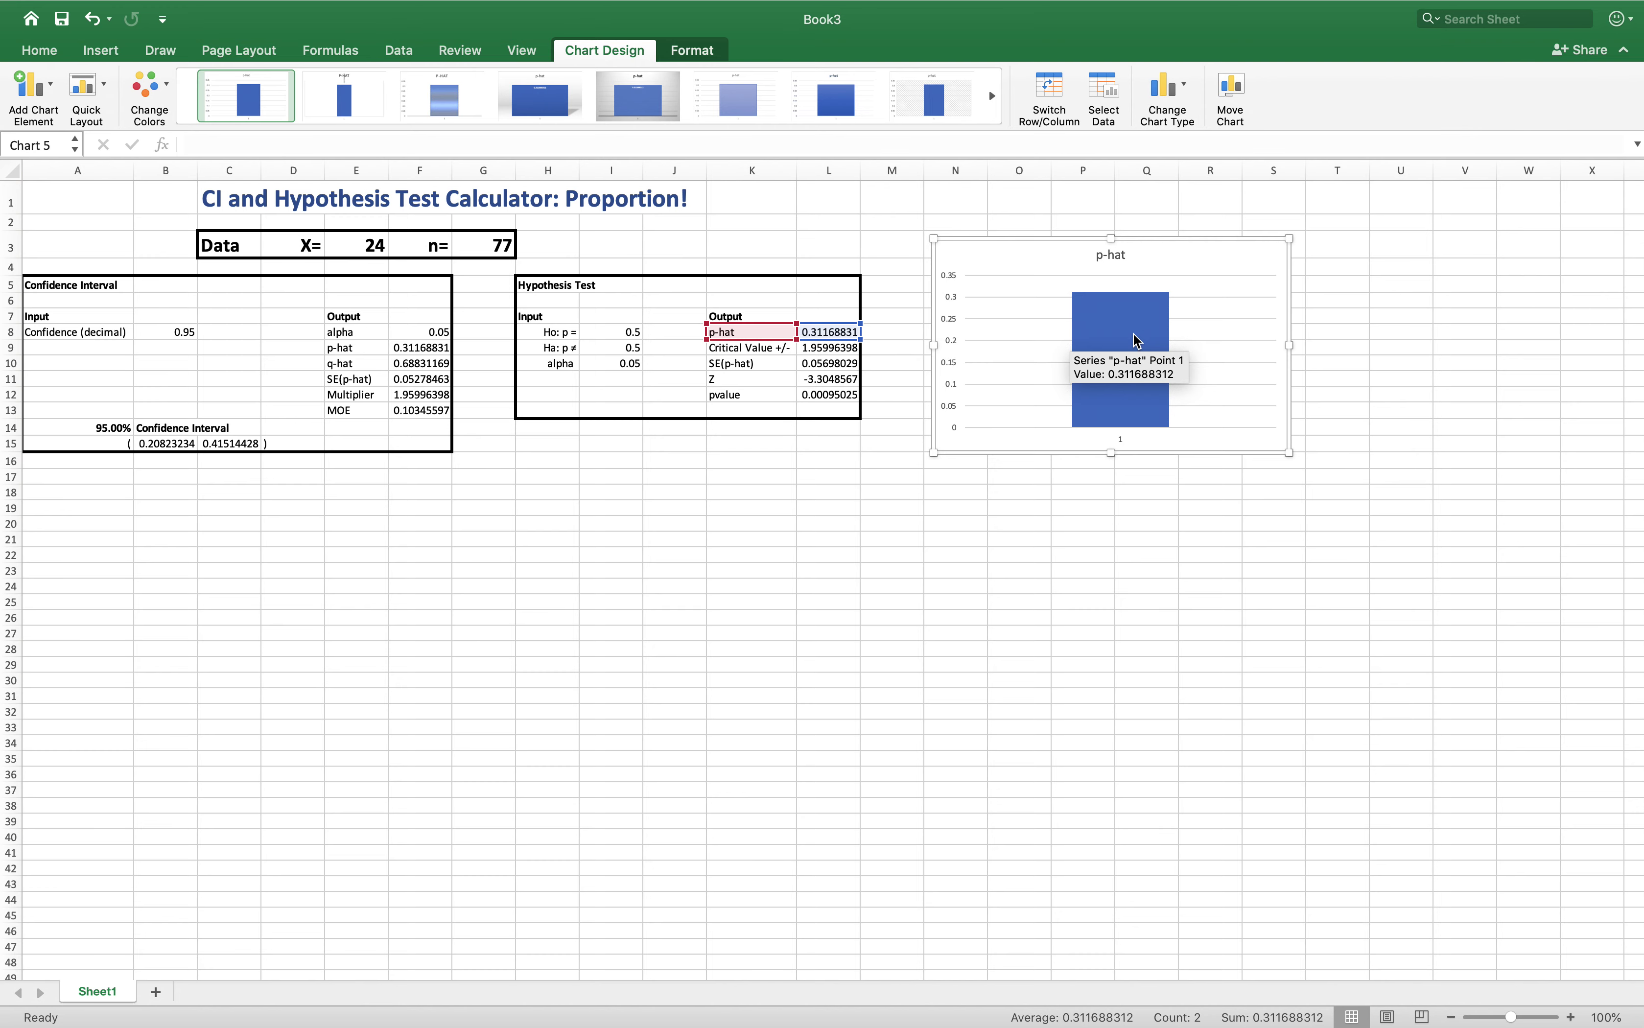
- Change the chart title to "Proportion of SMU Students that Feel the Cloning of Humans is Acceptable", consulting the Breakout Problem #1 slide
{"action": "left_click", "coordinate": [1113, 256]}
{"action": "double_click", "coordinate": [1113, 256]}
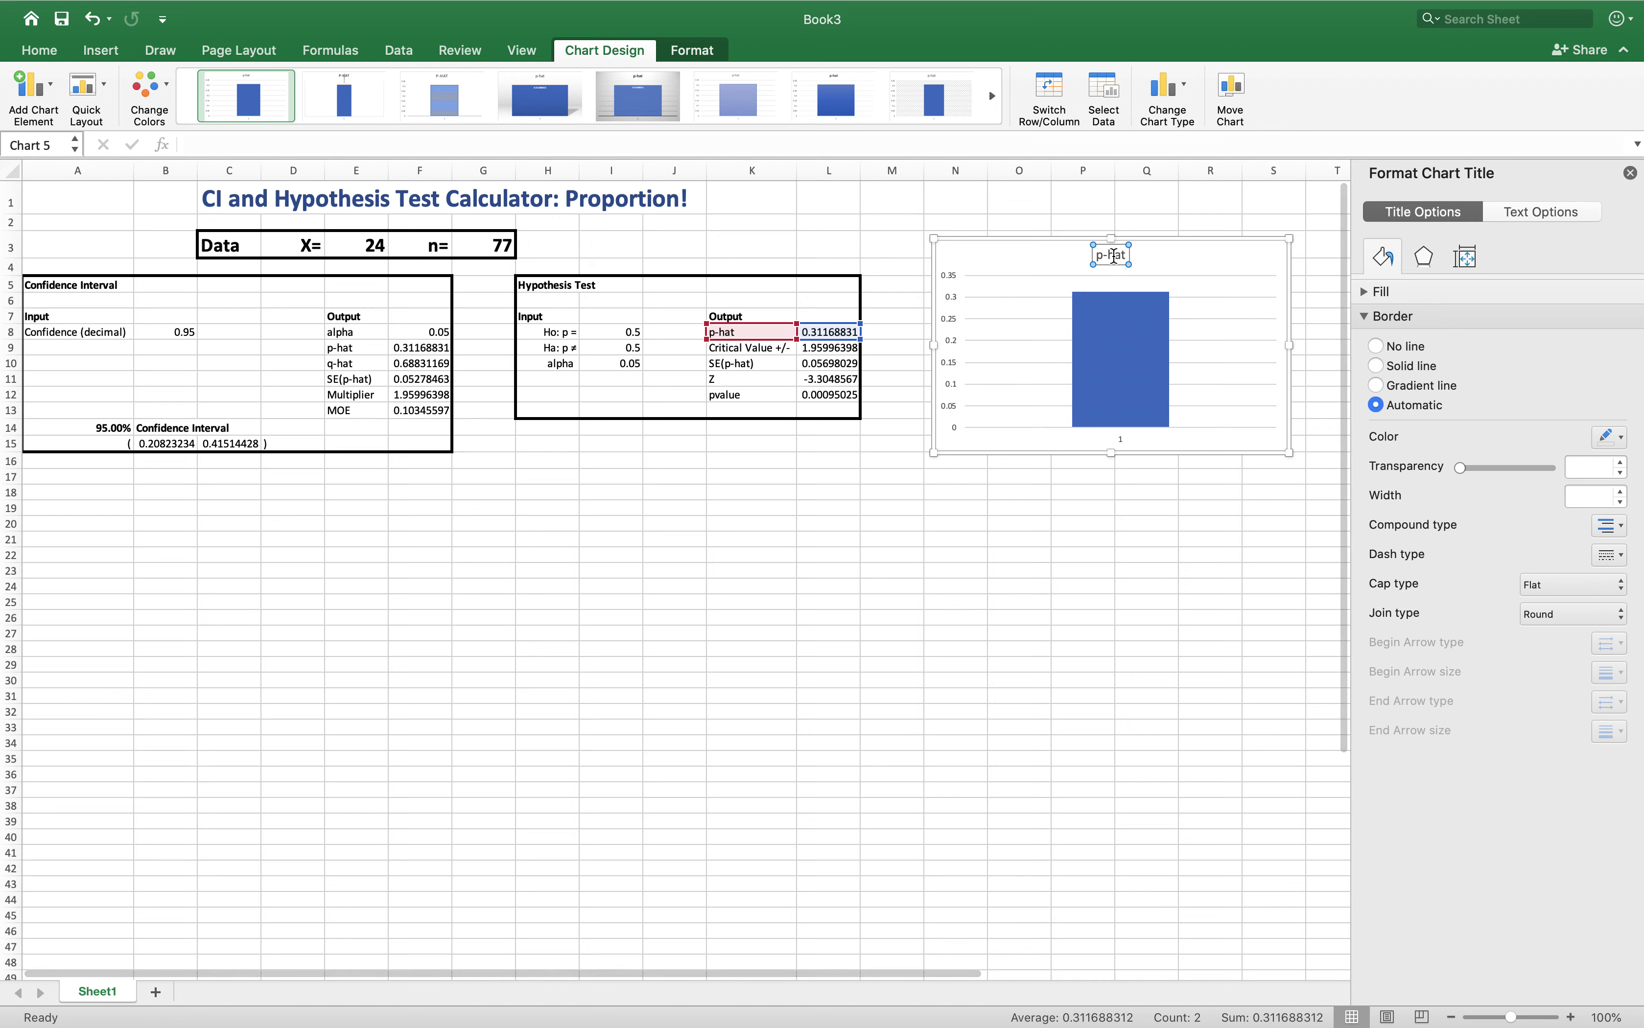
{"action": "key", "text": "ctrl+Left"}
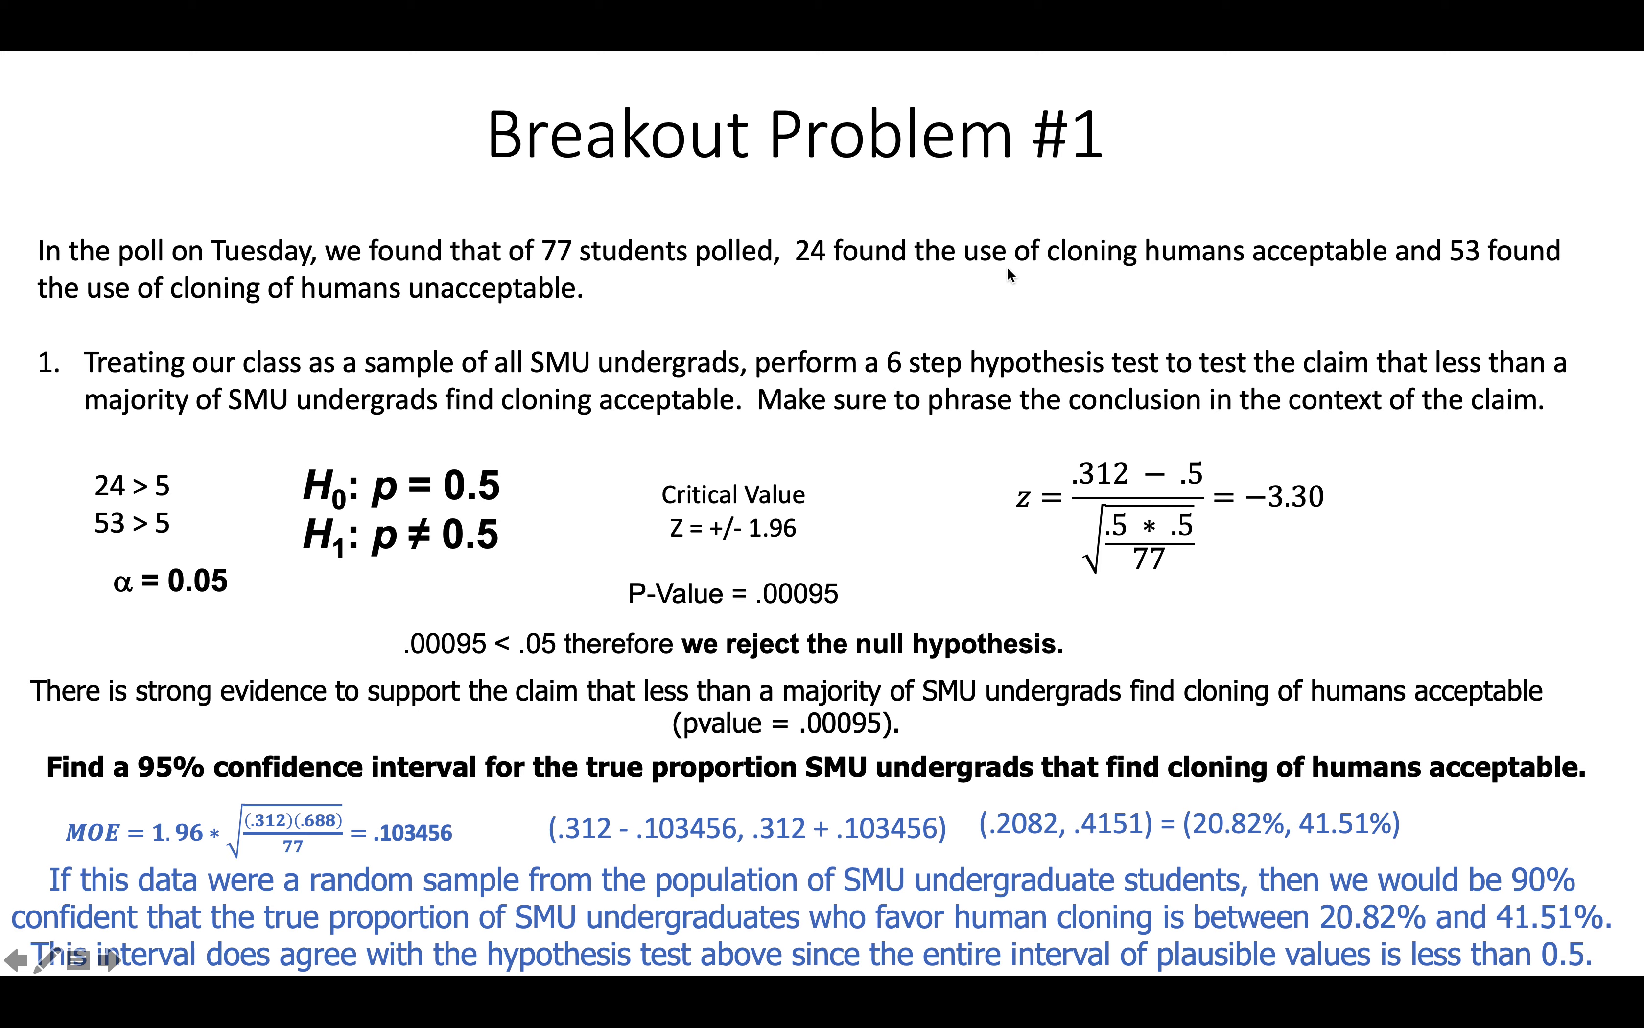
{"action": "key", "text": "ctrl+Right"}
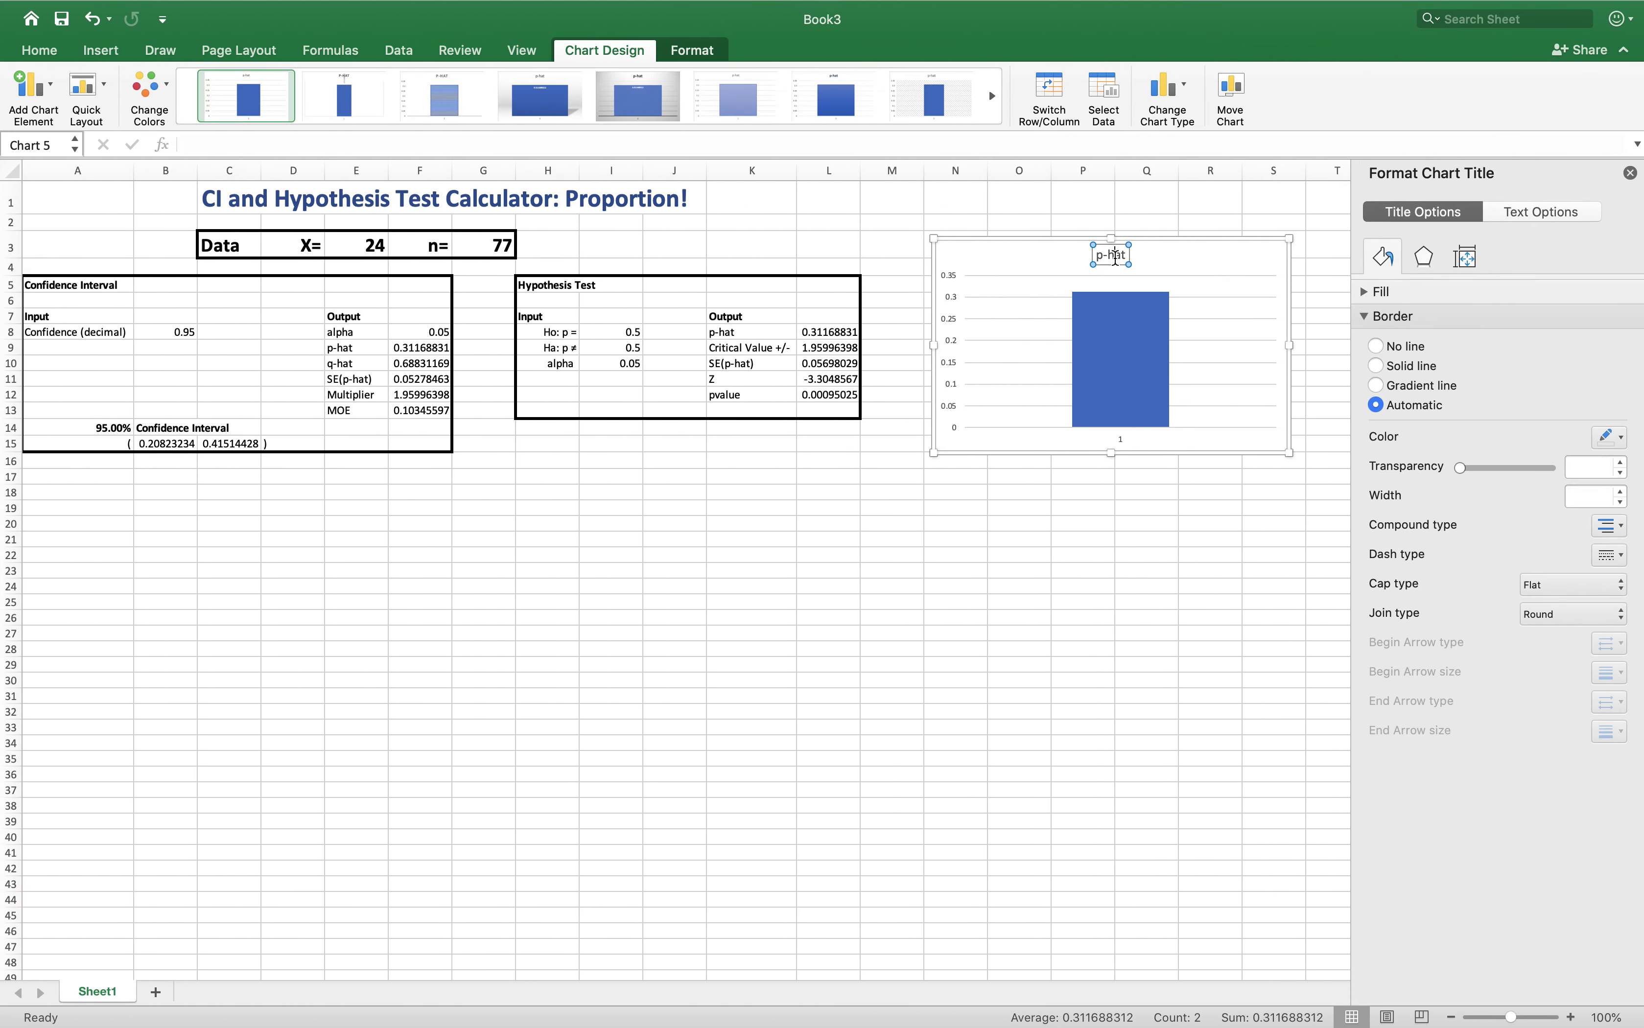
{"action": "left_click", "coordinate": [1115, 259]}
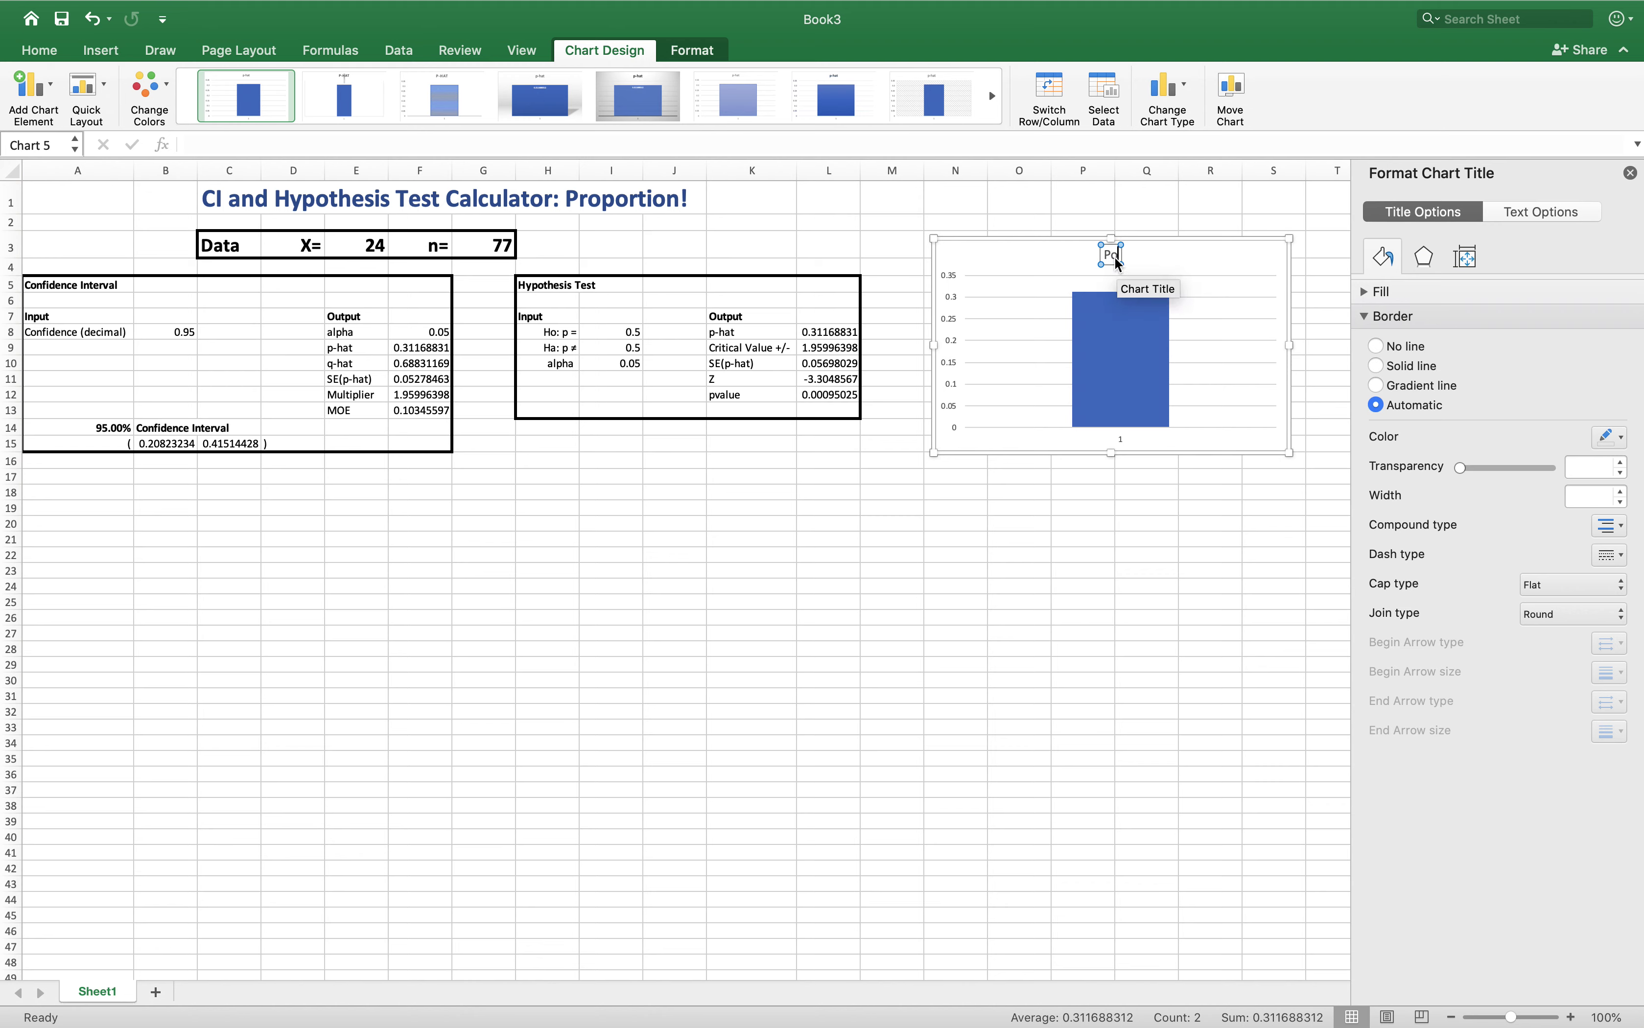
{"action": "key", "text": "super+z"}
{"action": "type", "text": "roportion of"}
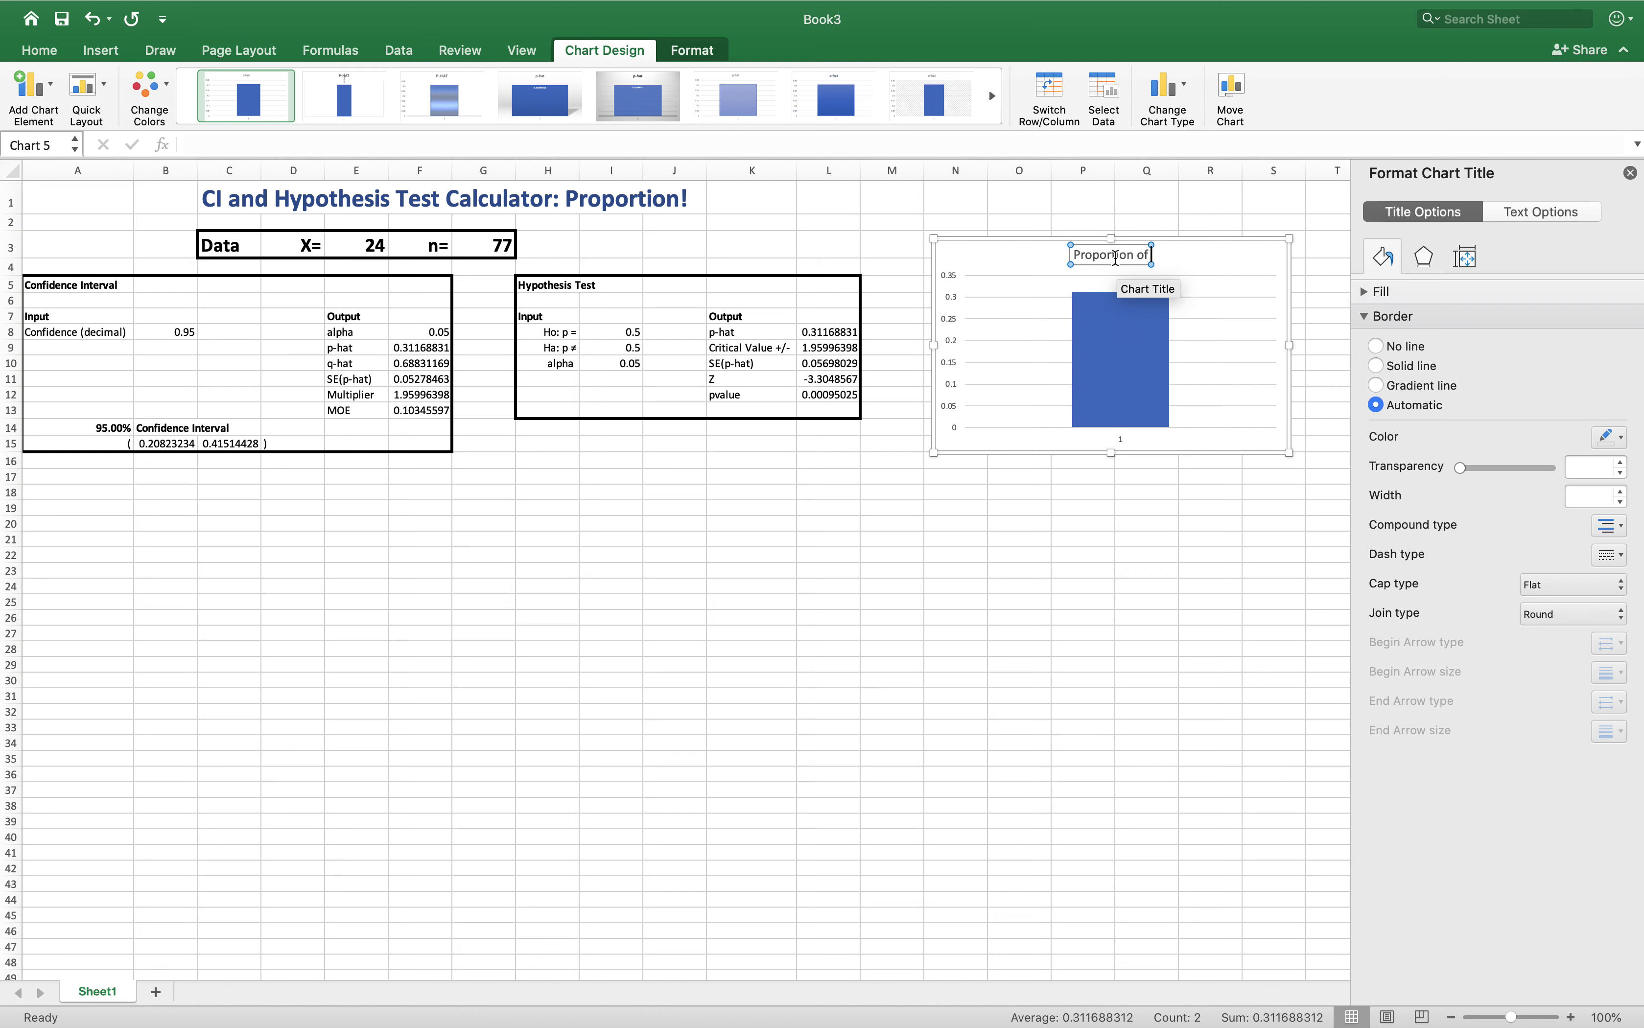
{"action": "type", "text": " SMU Student"}
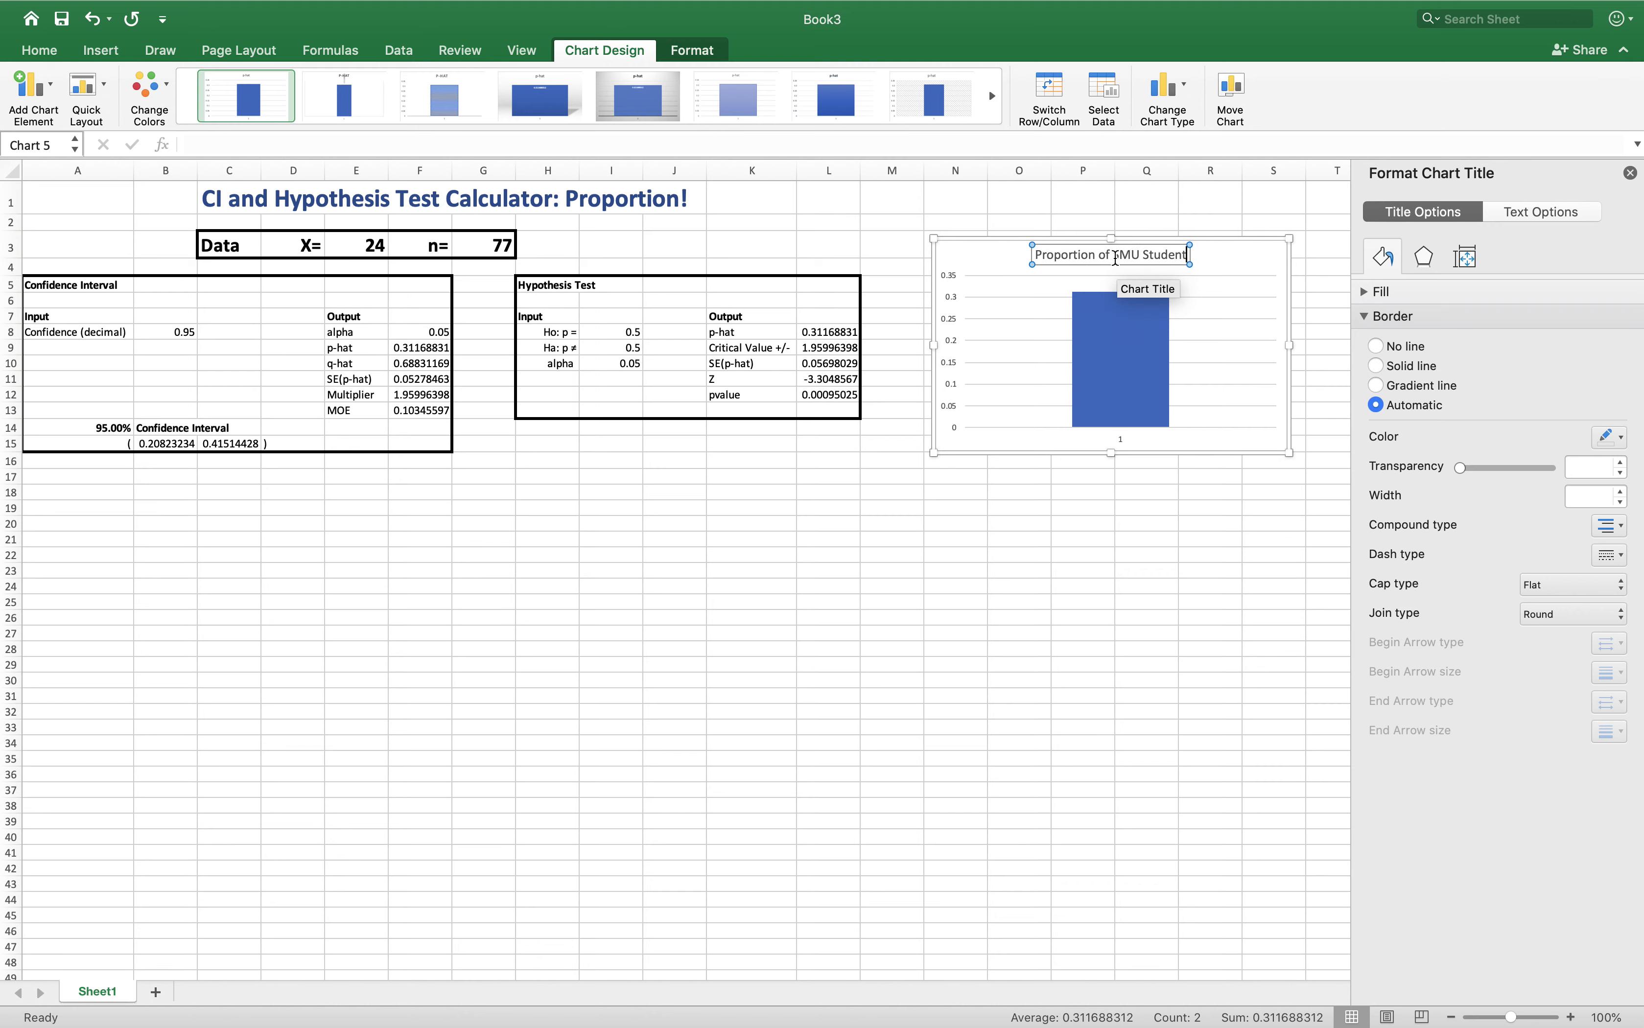
{"action": "type", "text": "s that Feel"}
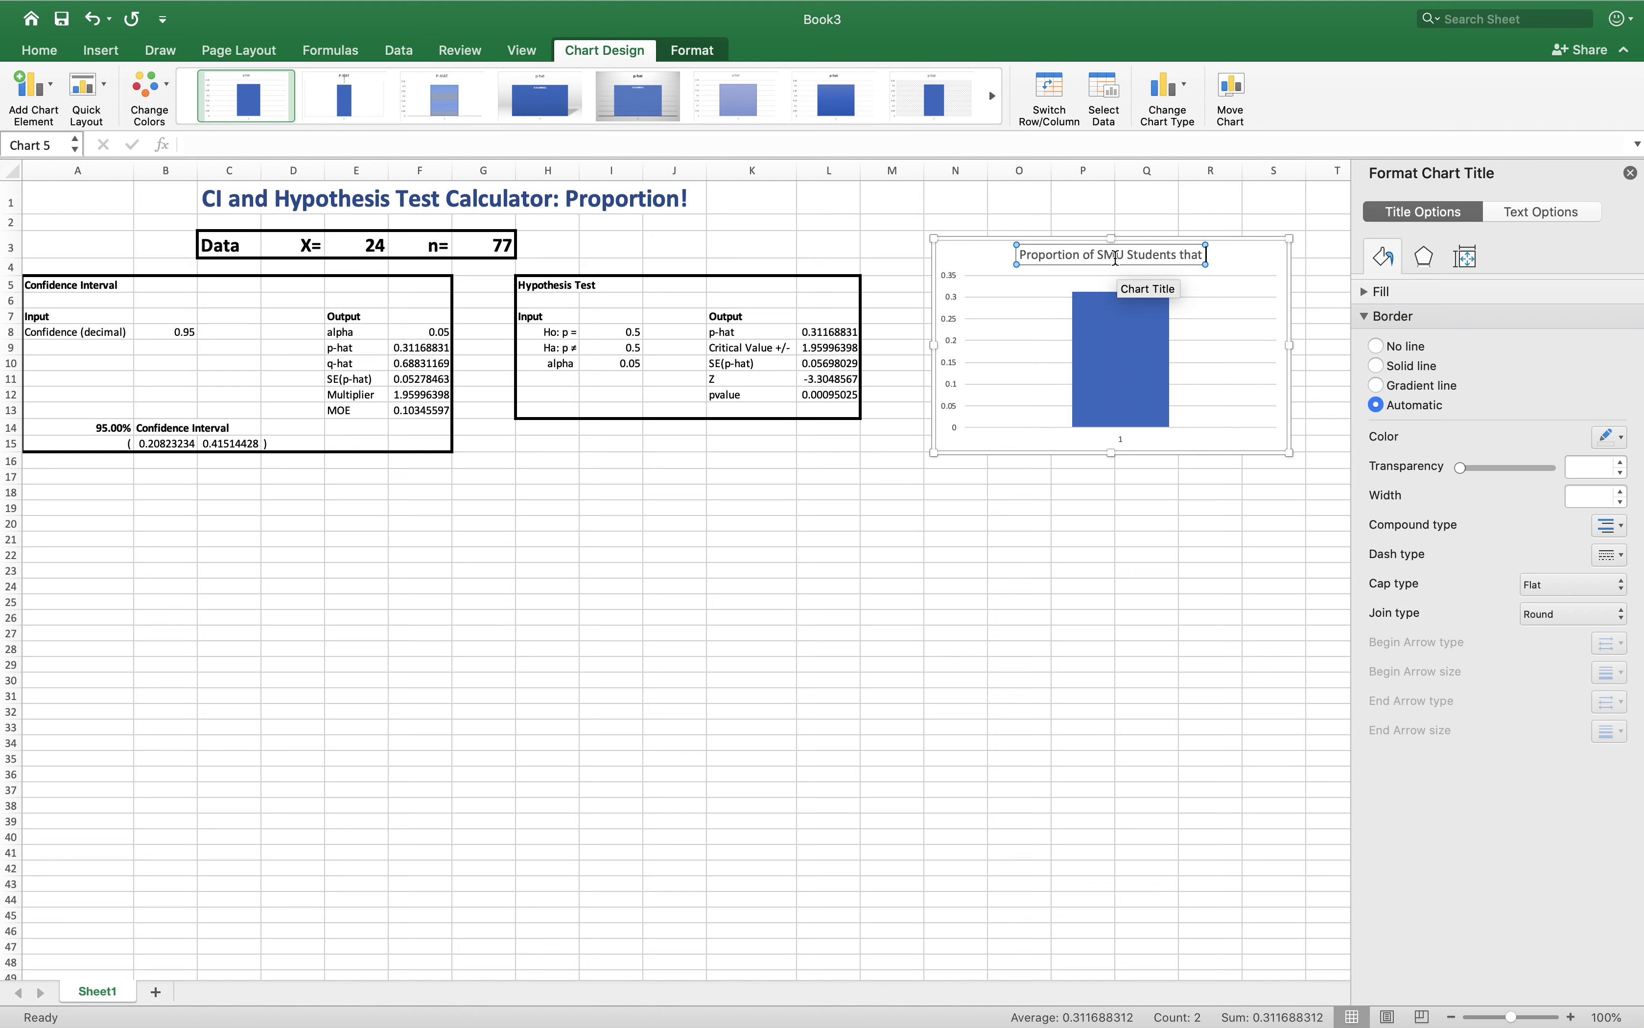
{"action": "type", "text": " t"}
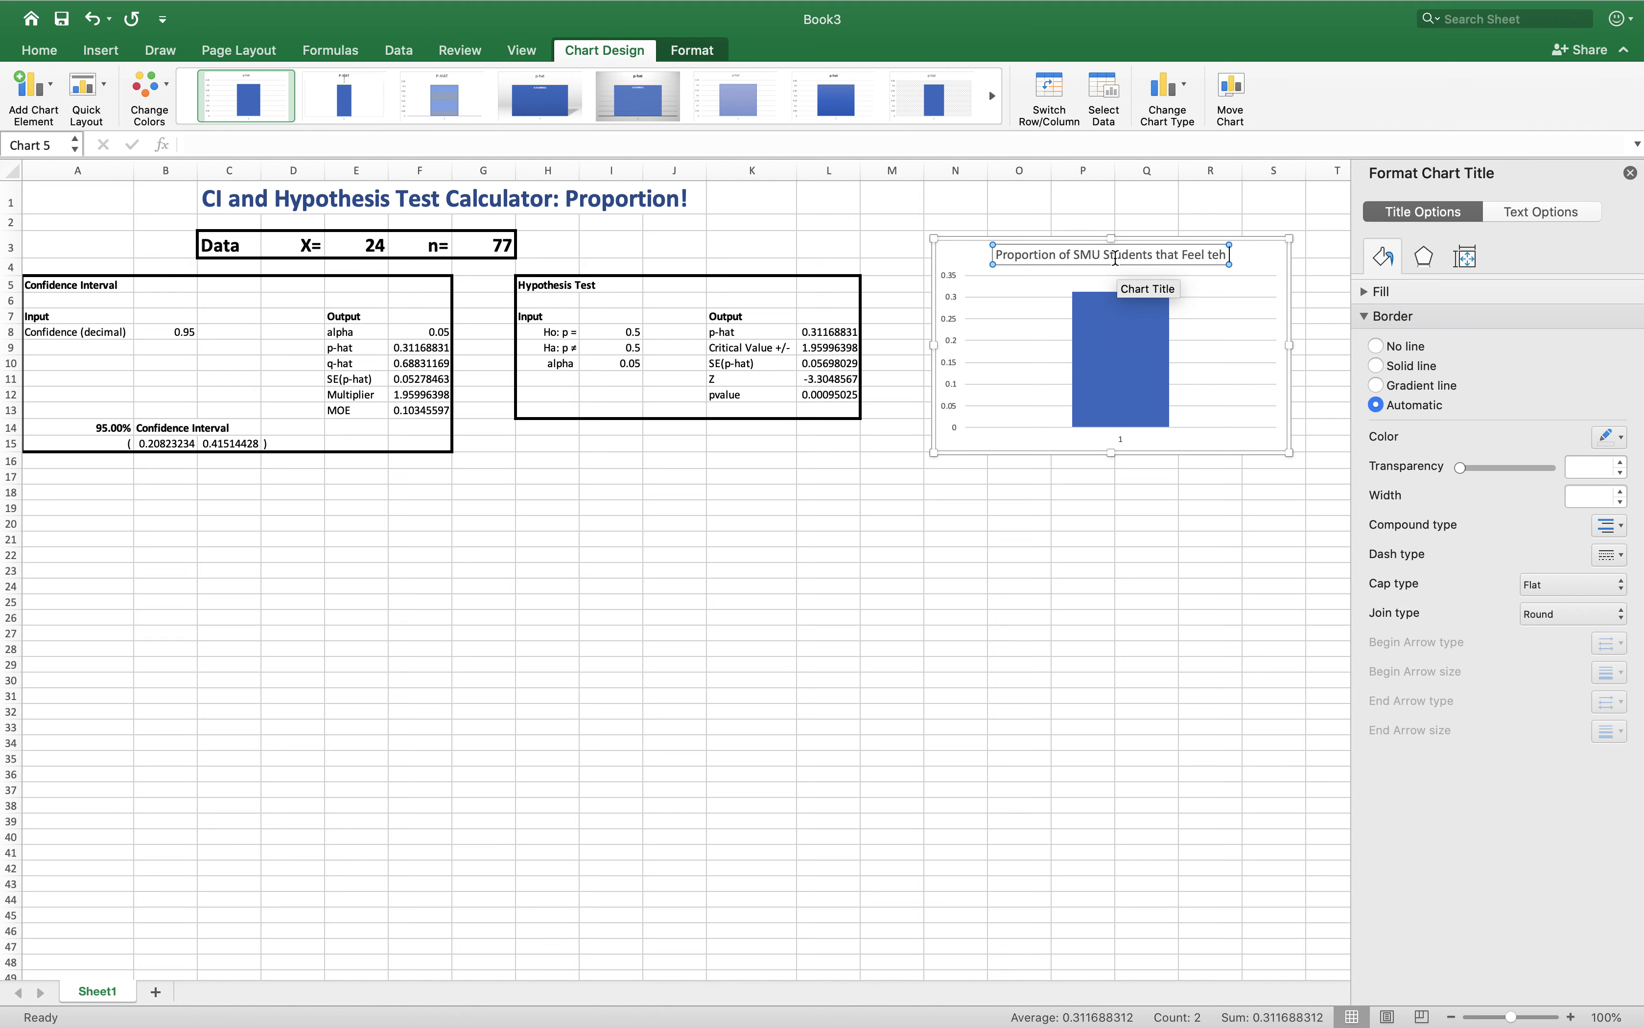
{"action": "type", "text": "he Clonning"}
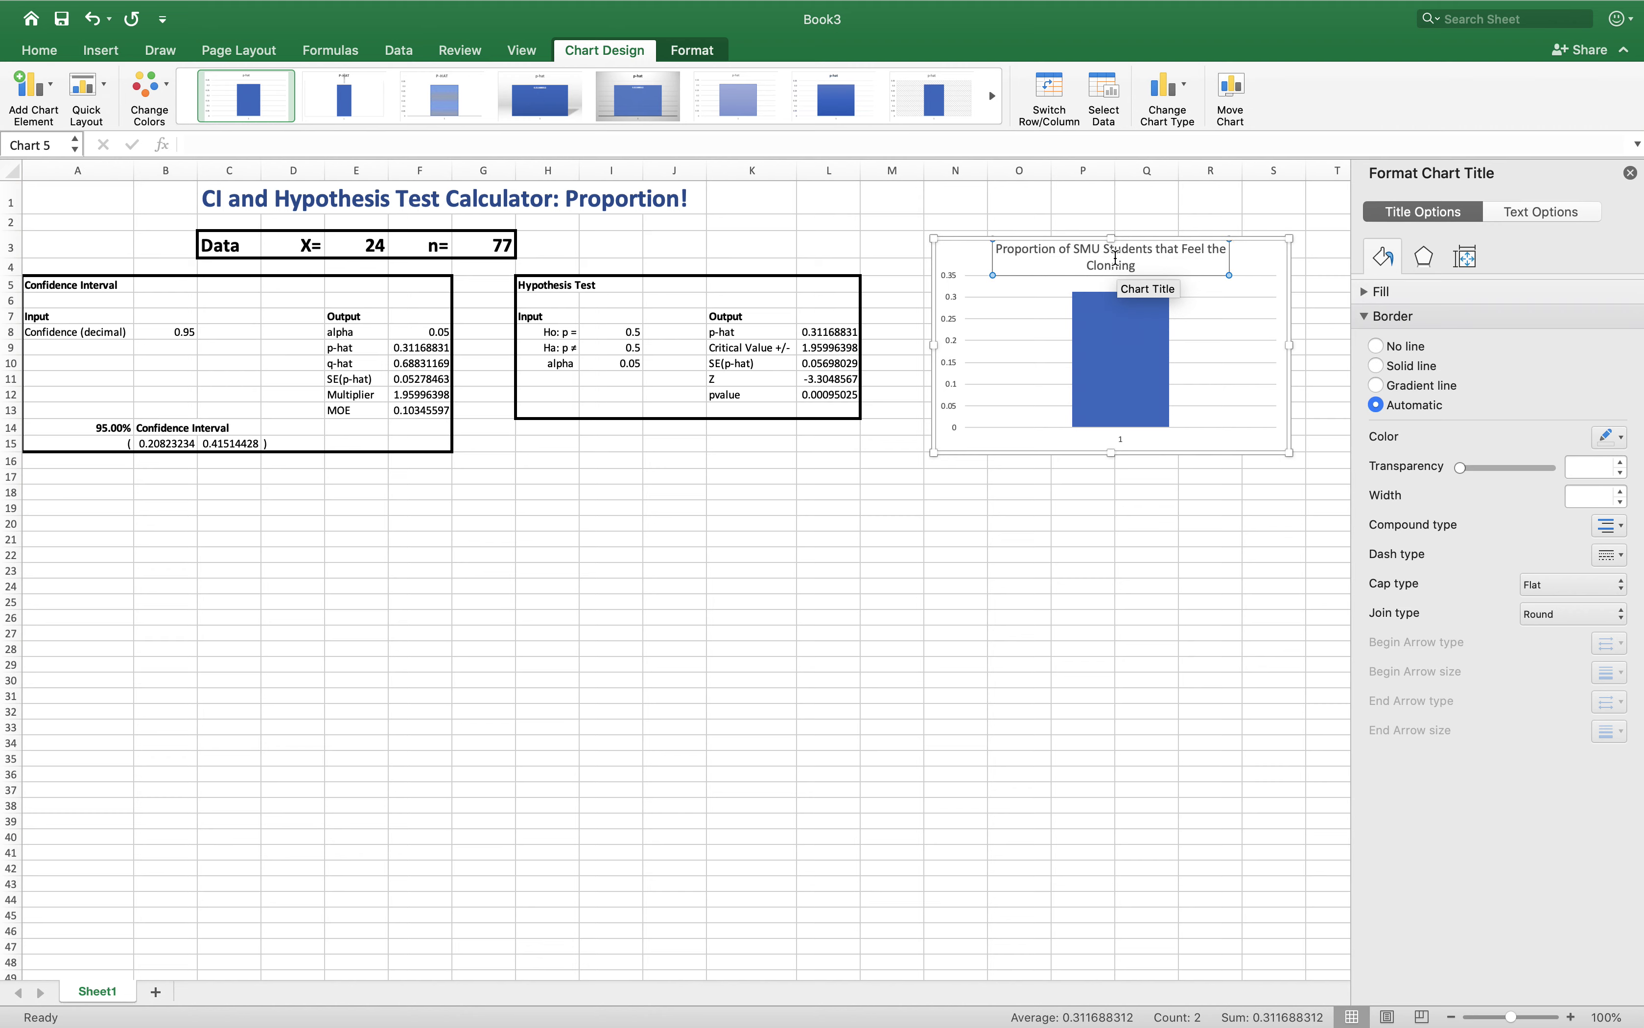
{"action": "key", "text": "BackSpace"}
{"action": "key", "text": "BackSpace"}
{"action": "key", "text": "BackSpace"}
{"action": "key", "text": "BackSpace"}
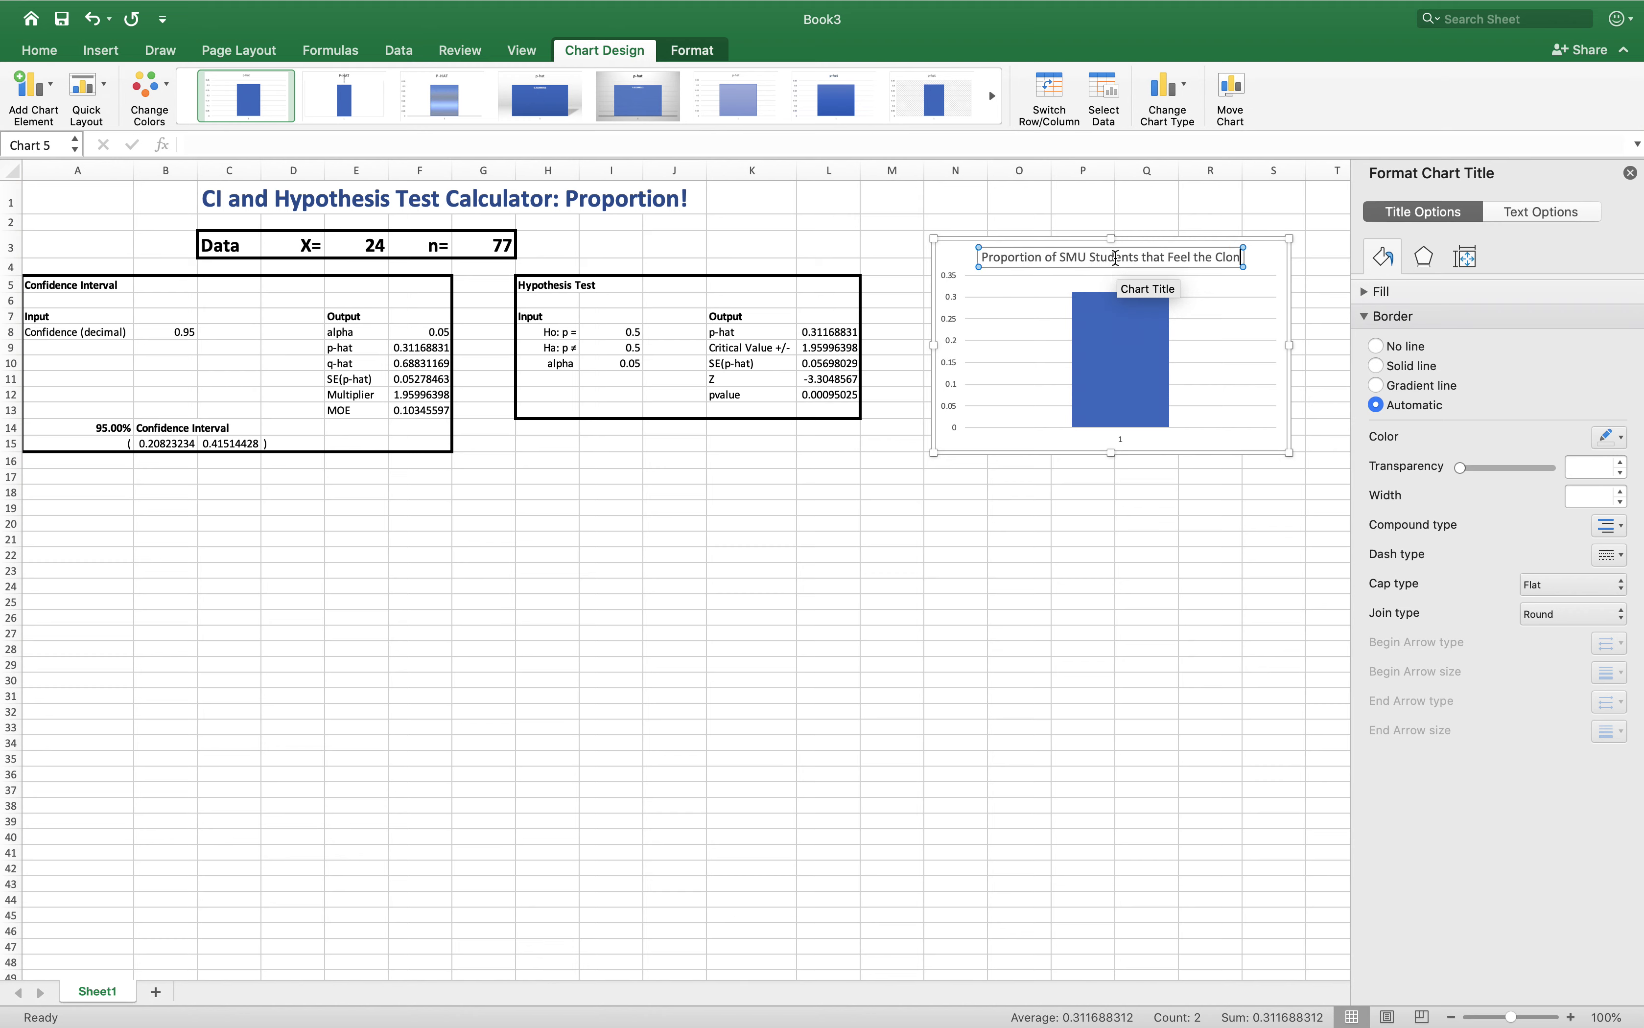
{"action": "type", "text": "ing cf Humans is"}
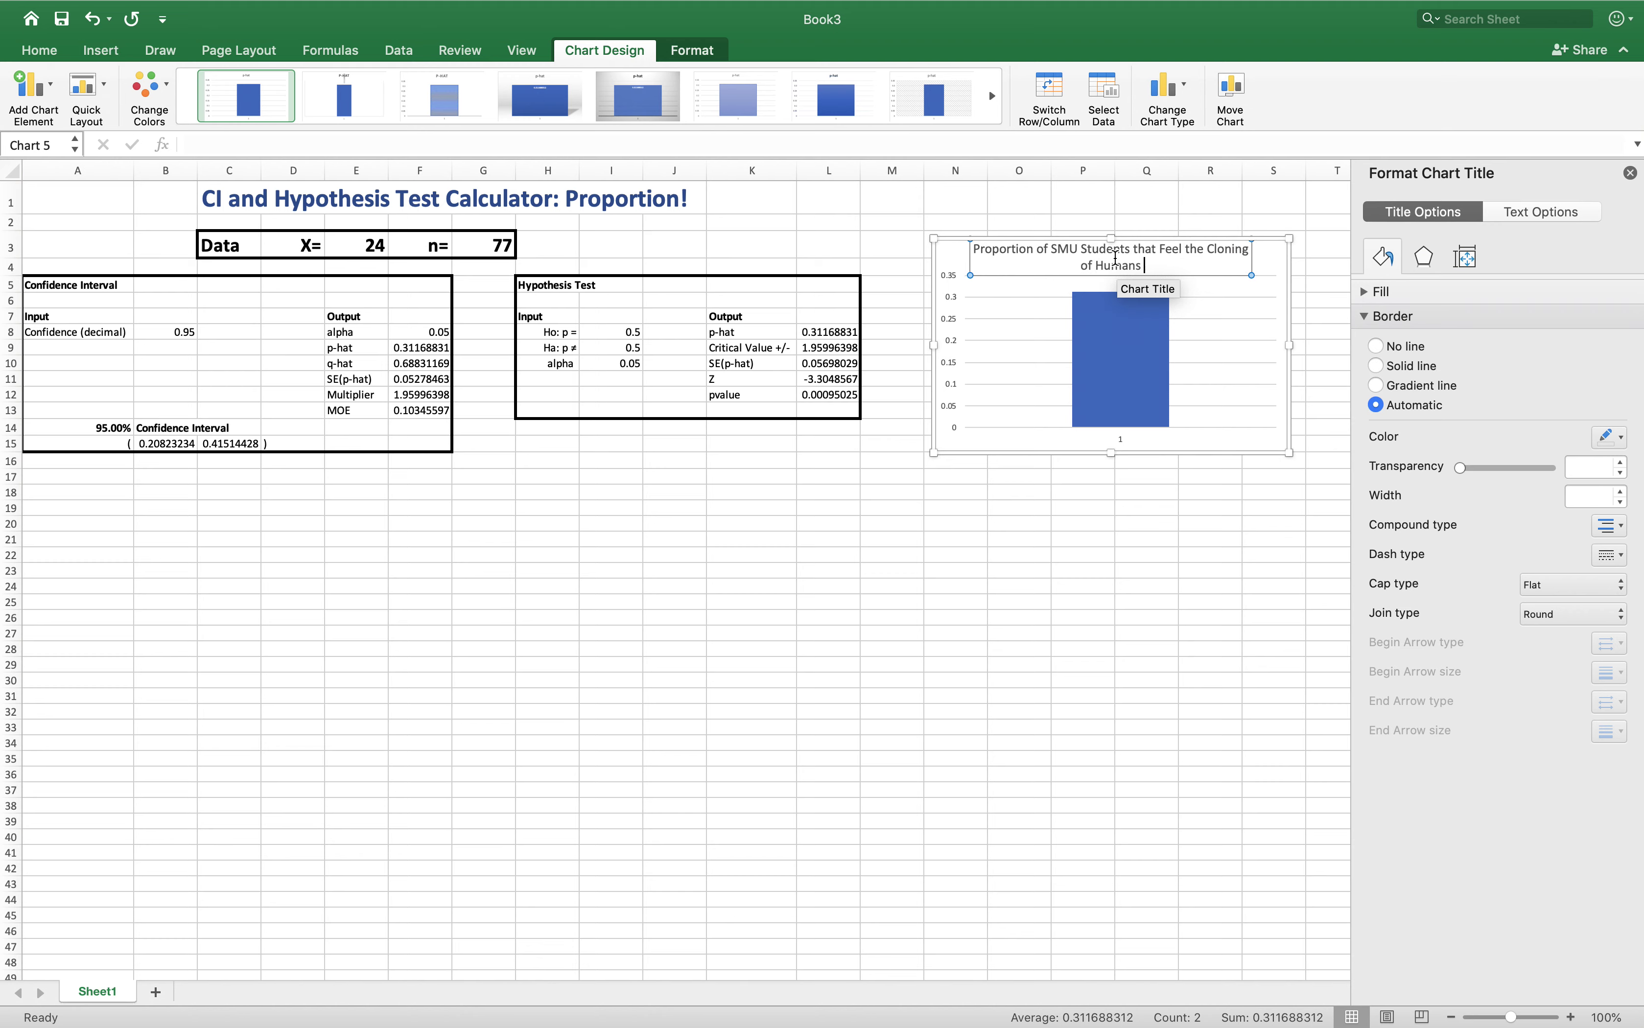
{"action": "type", "text": " Acceptable"}
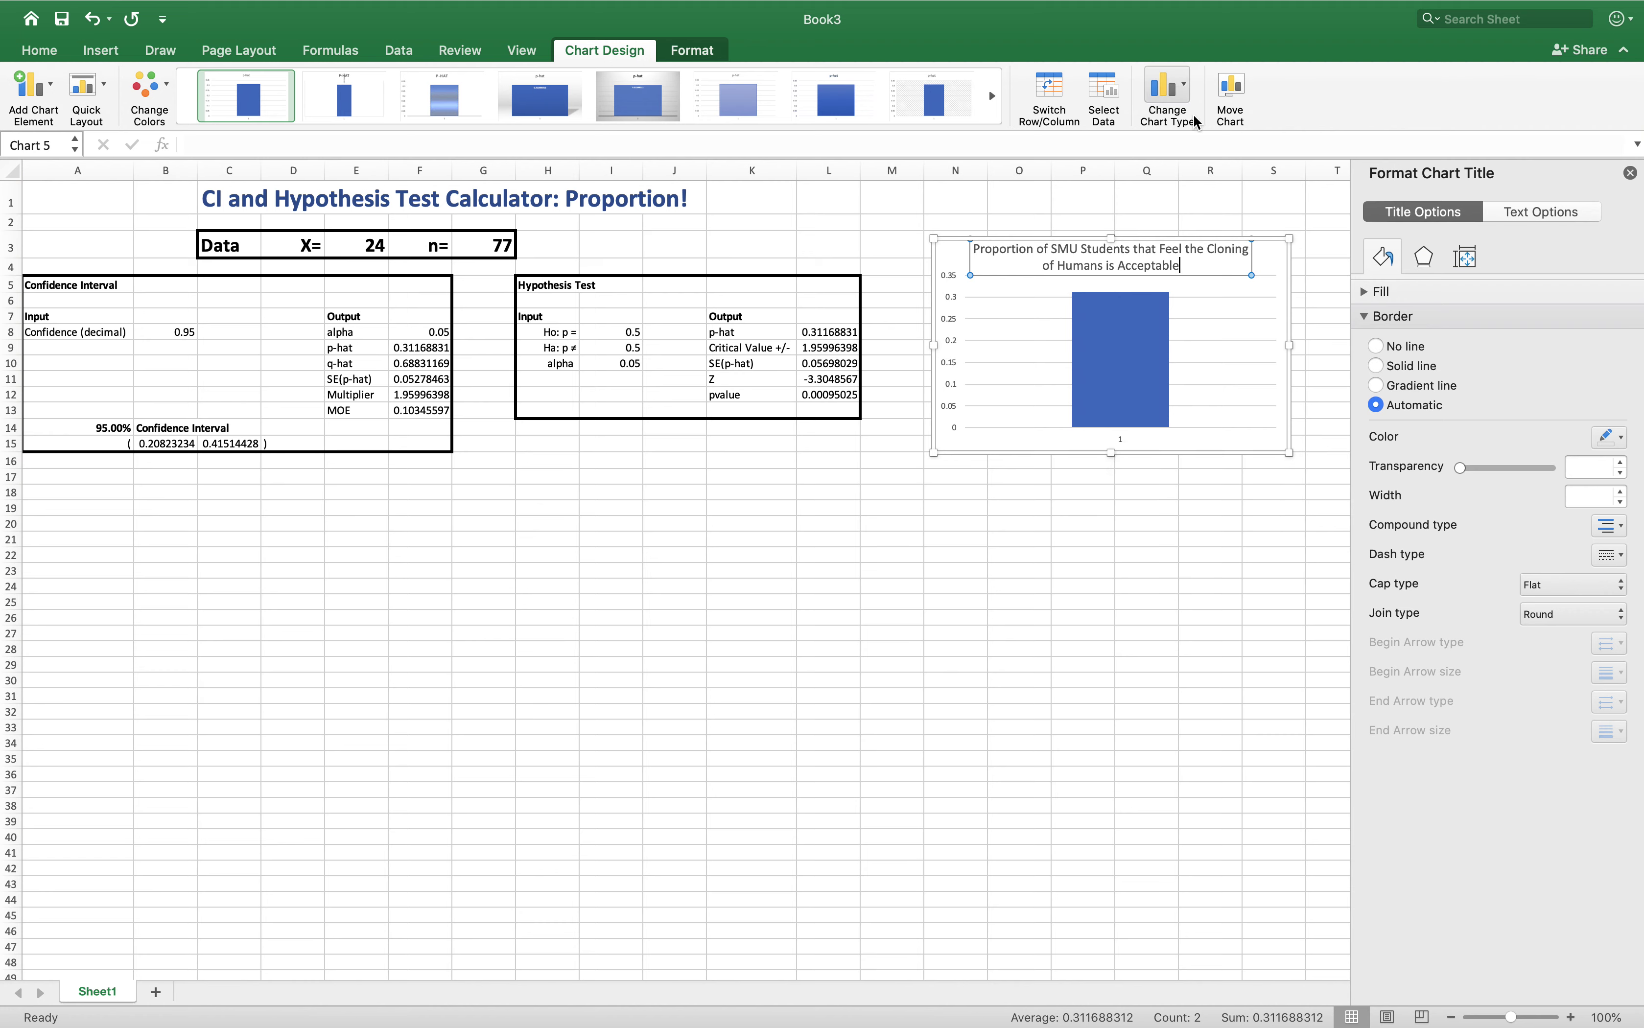
- Set the chart's horizontal category axis label to Acceptable in the data source settings
{"action": "left_click", "coordinate": [1105, 98]}
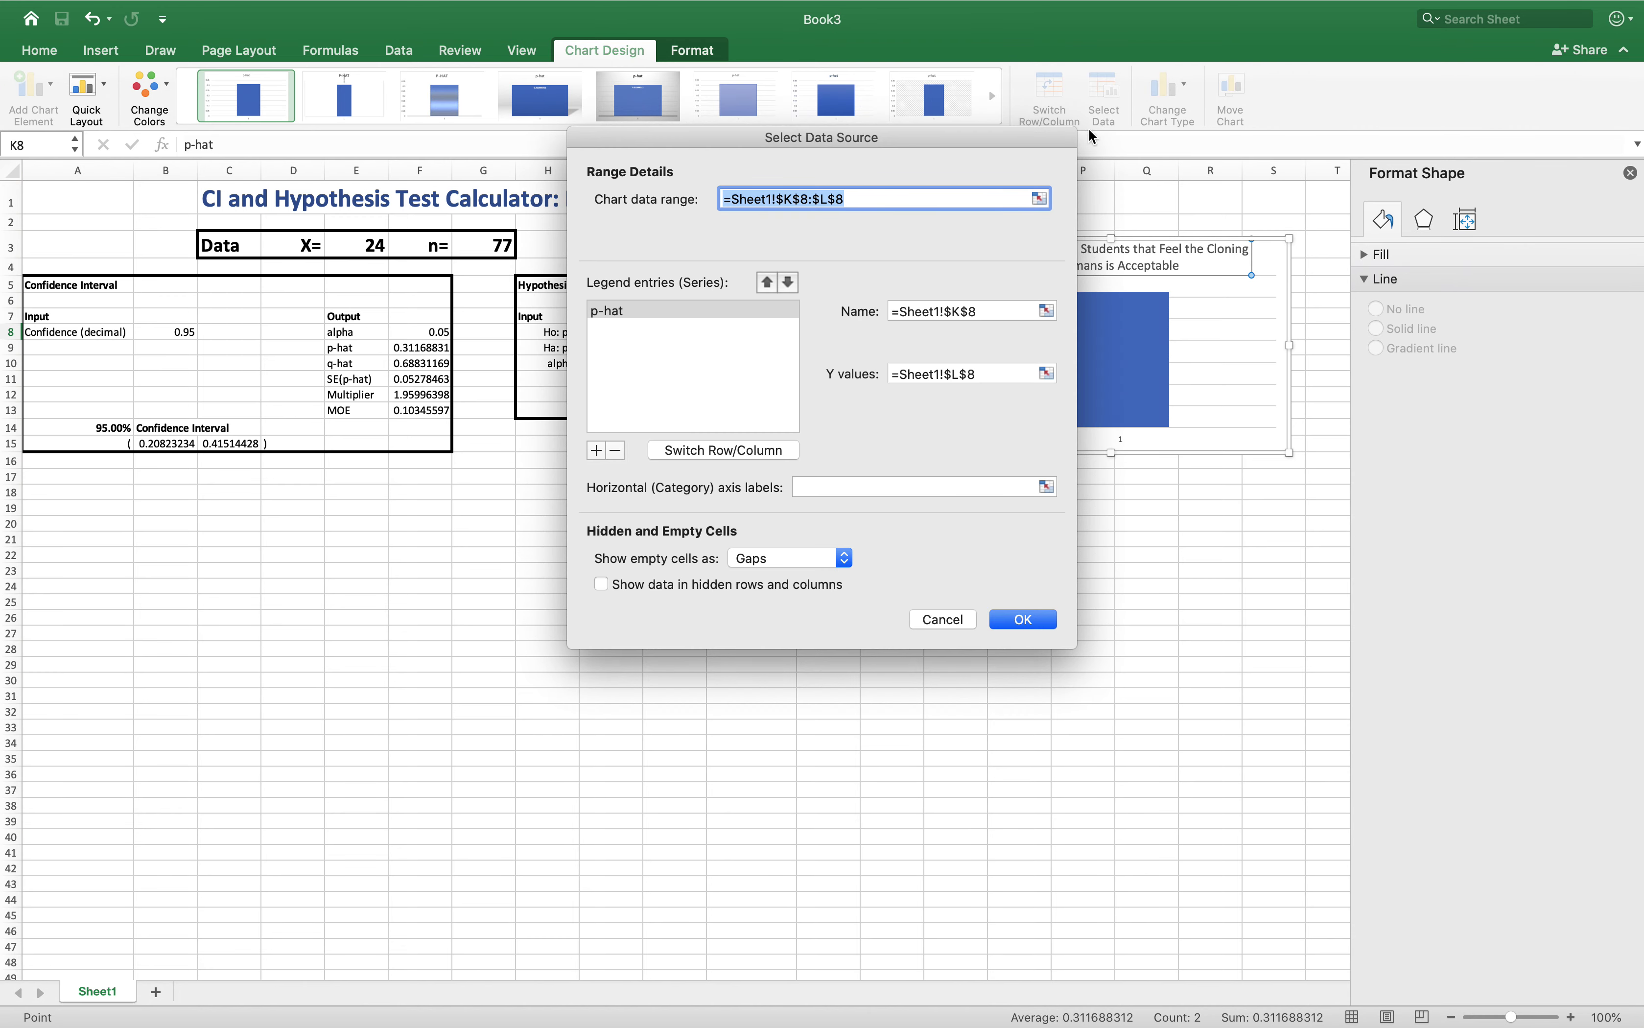
{"action": "left_click", "coordinate": [833, 487]}
{"action": "type", "text": "Acceptable"}
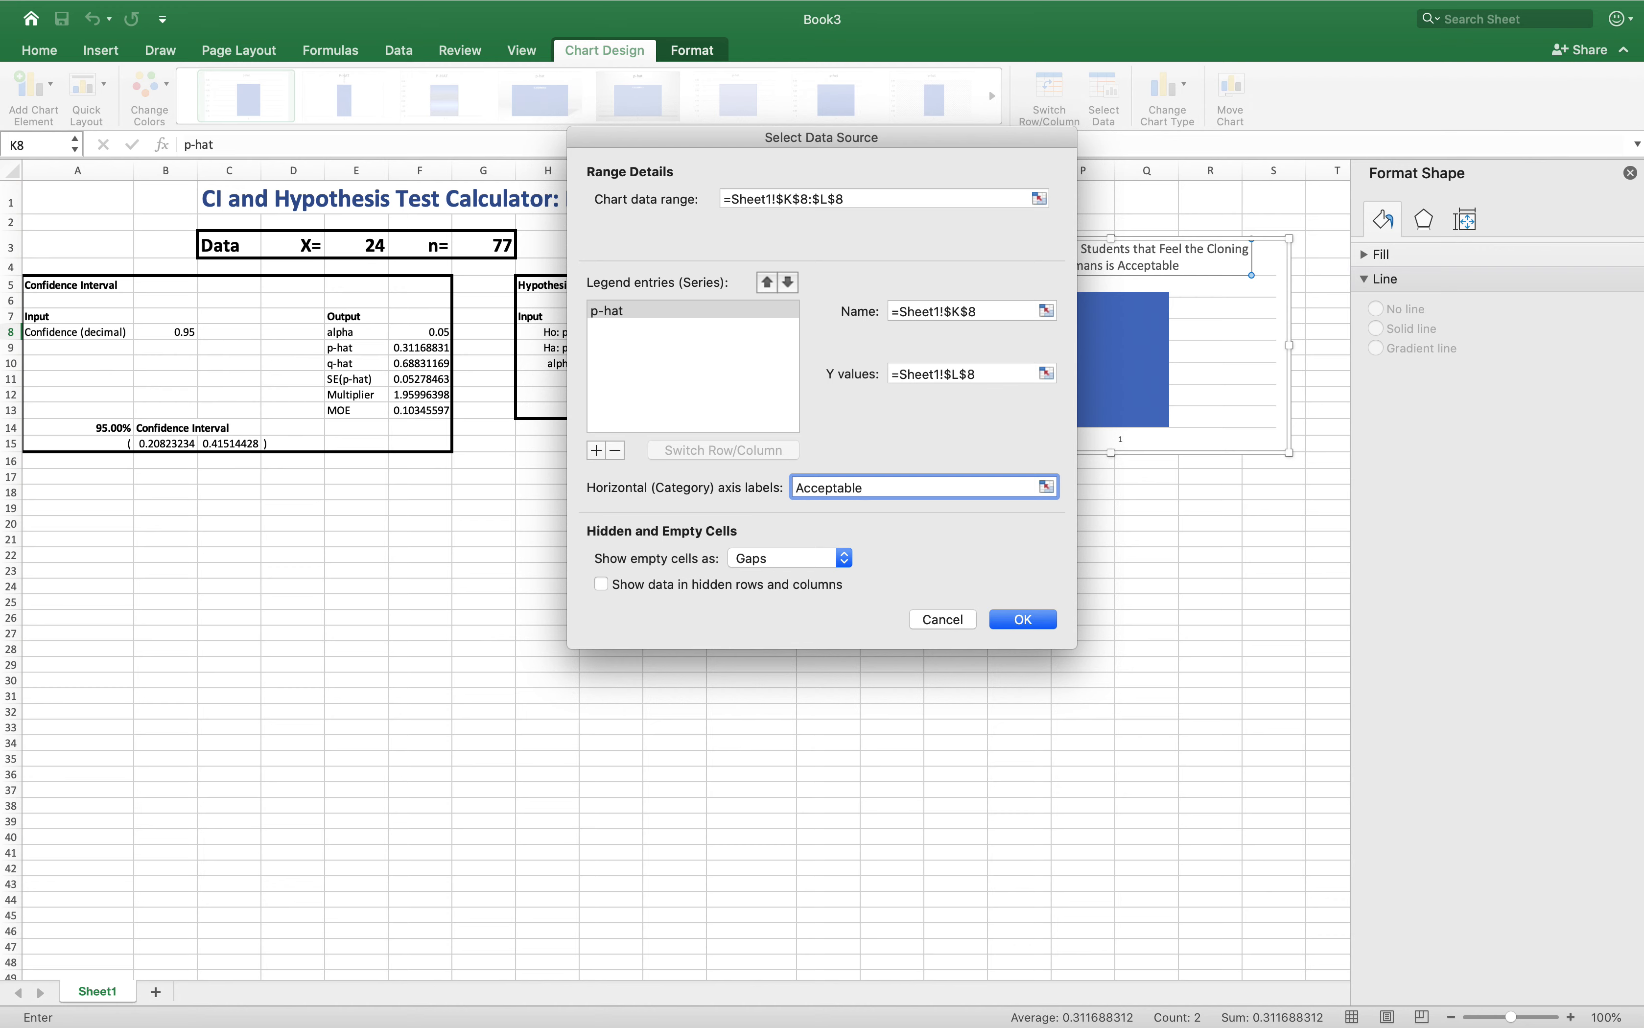
{"action": "left_click", "coordinate": [1022, 620]}
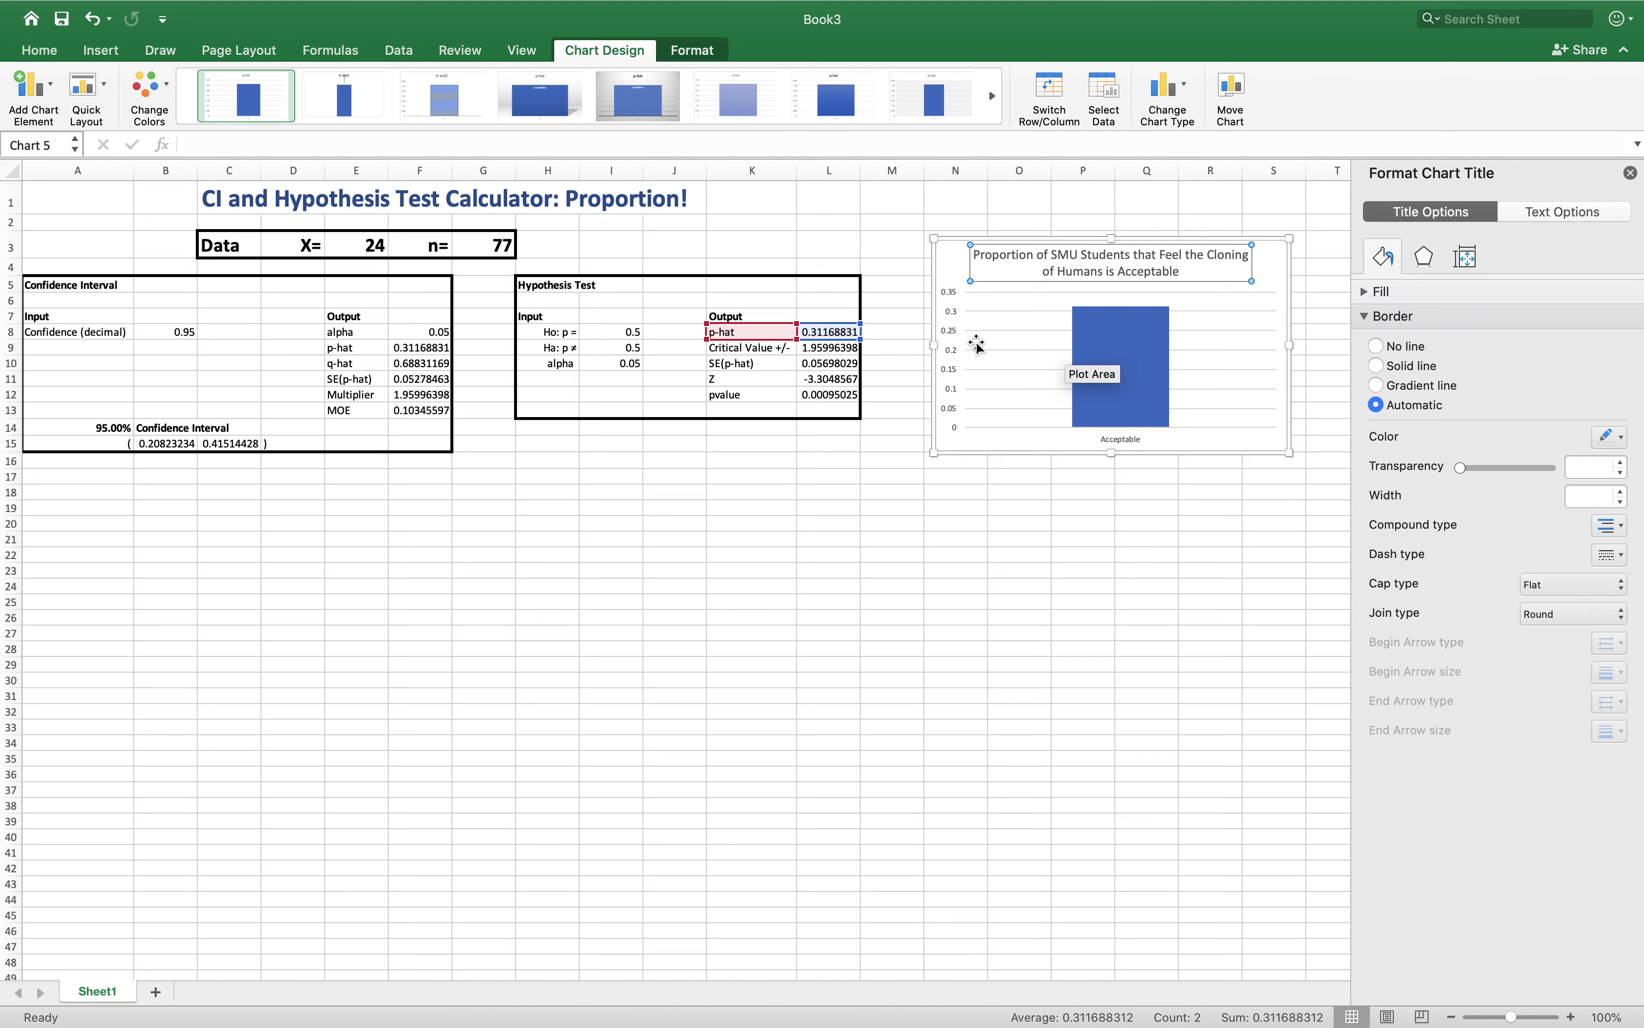
- Add error bars to the p-hat column and open their detailed formatting options
{"action": "mouse_move", "coordinate": [1095, 348]}
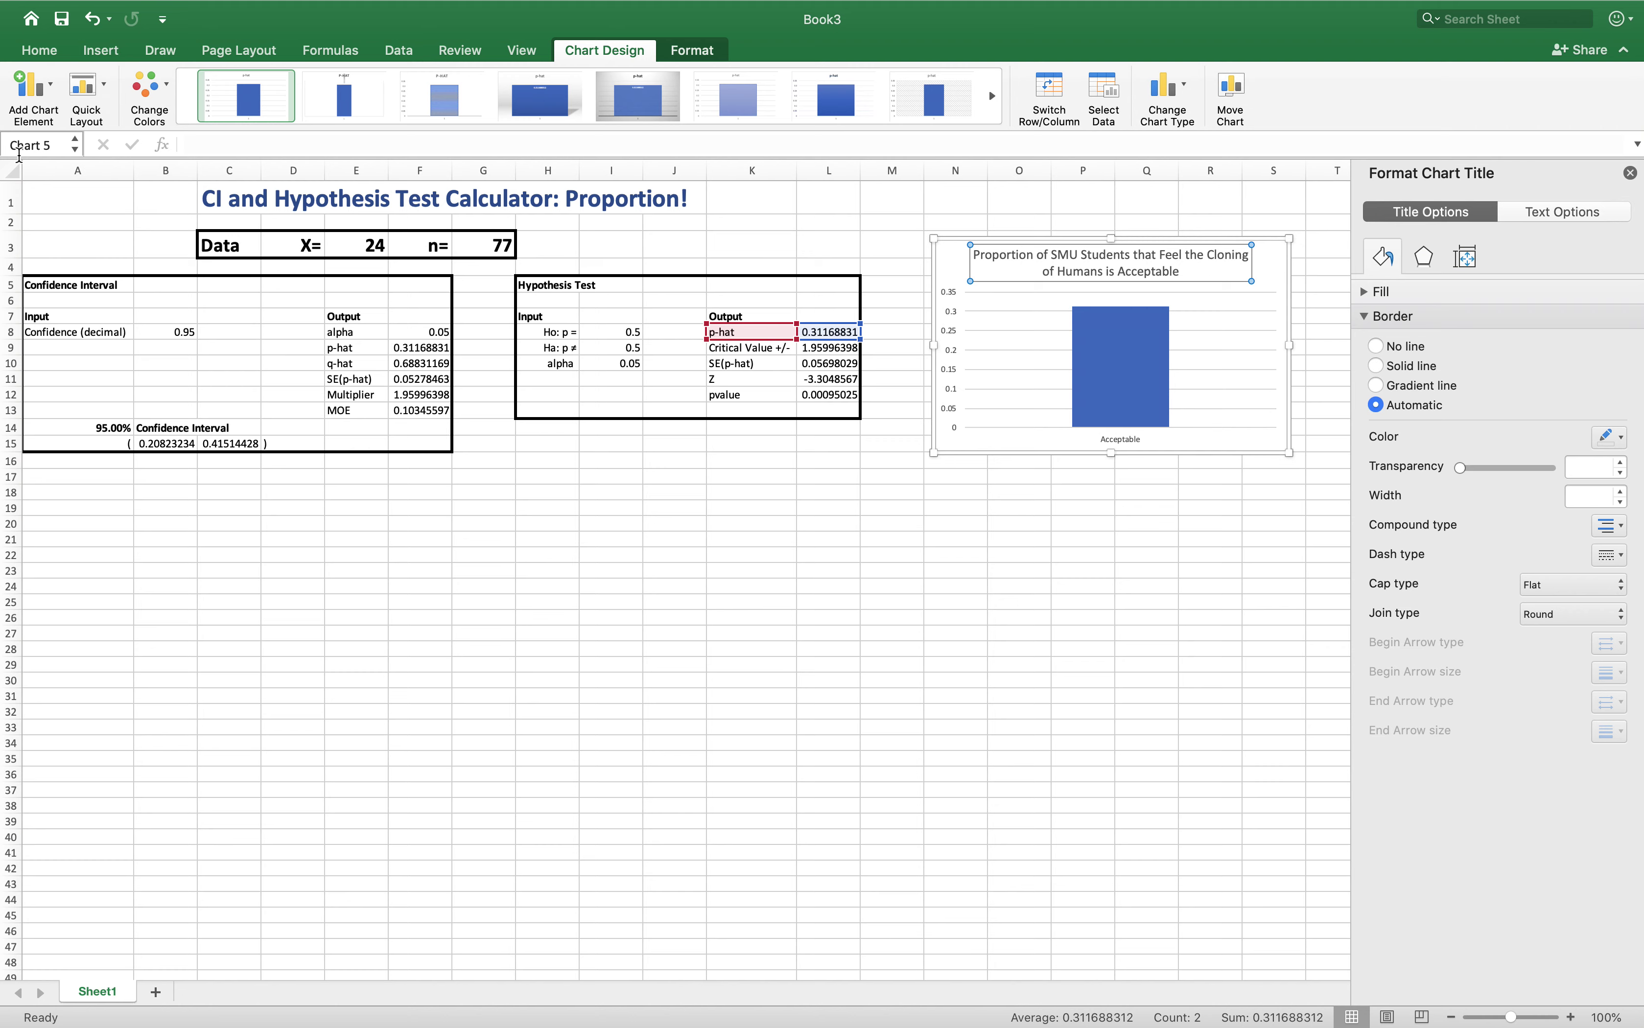
{"action": "left_click", "coordinate": [56, 101]}
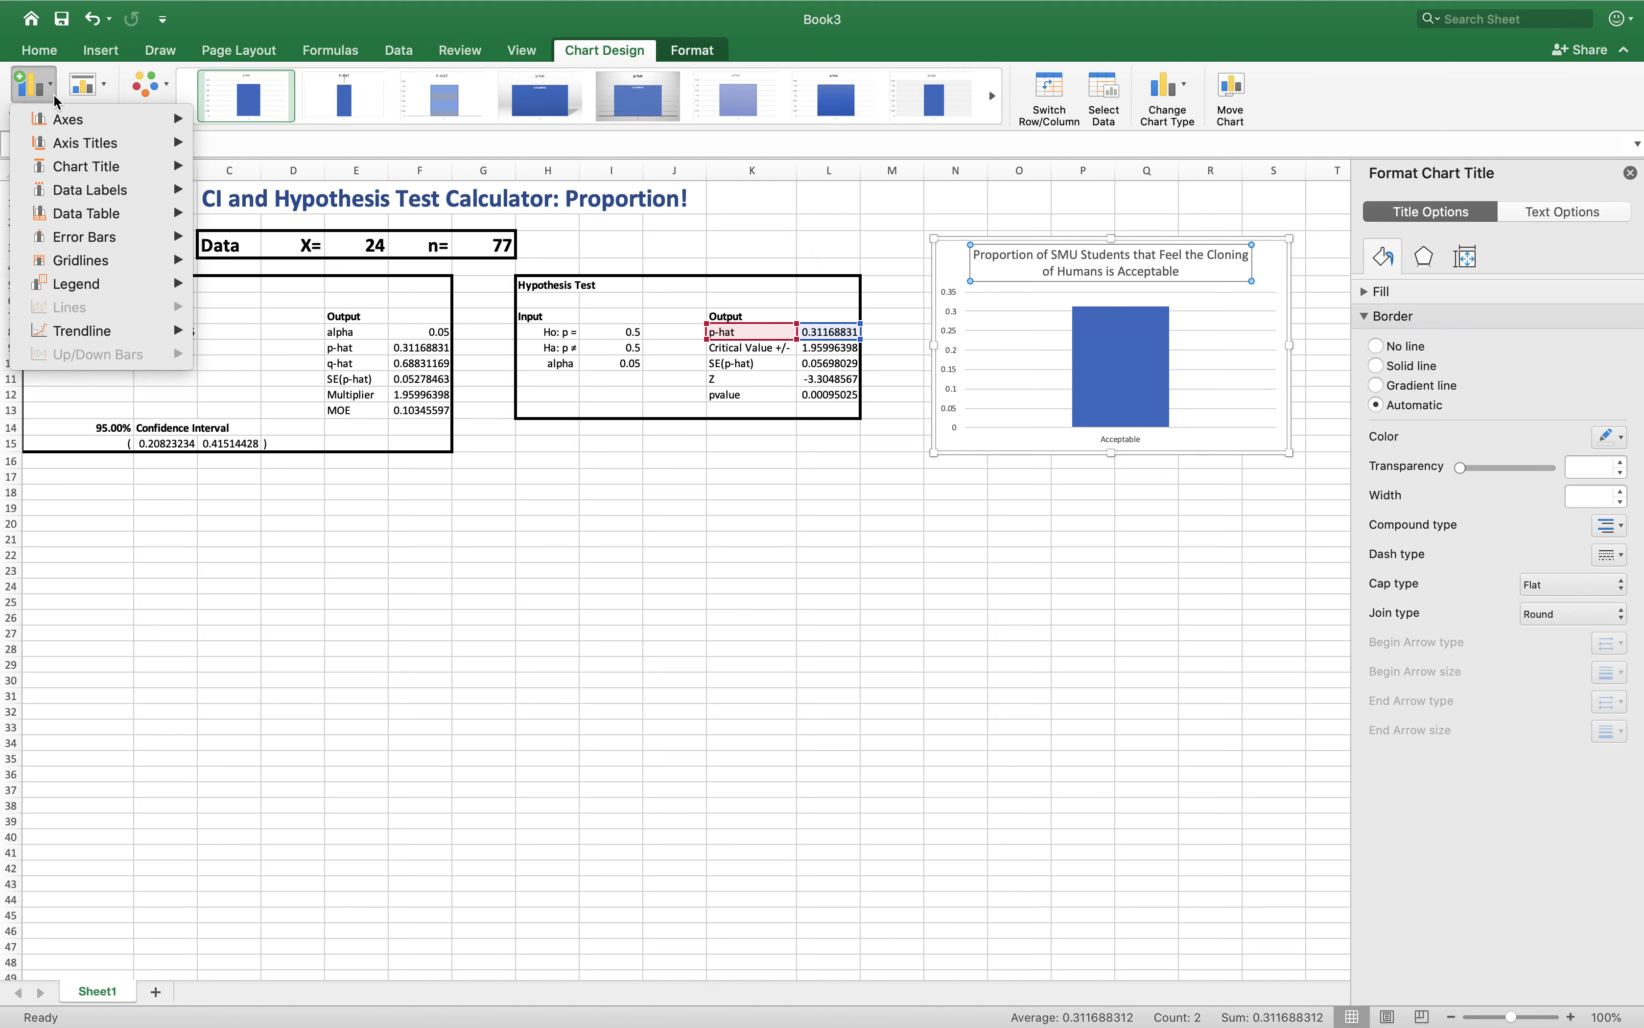
{"action": "mouse_move", "coordinate": [120, 238]}
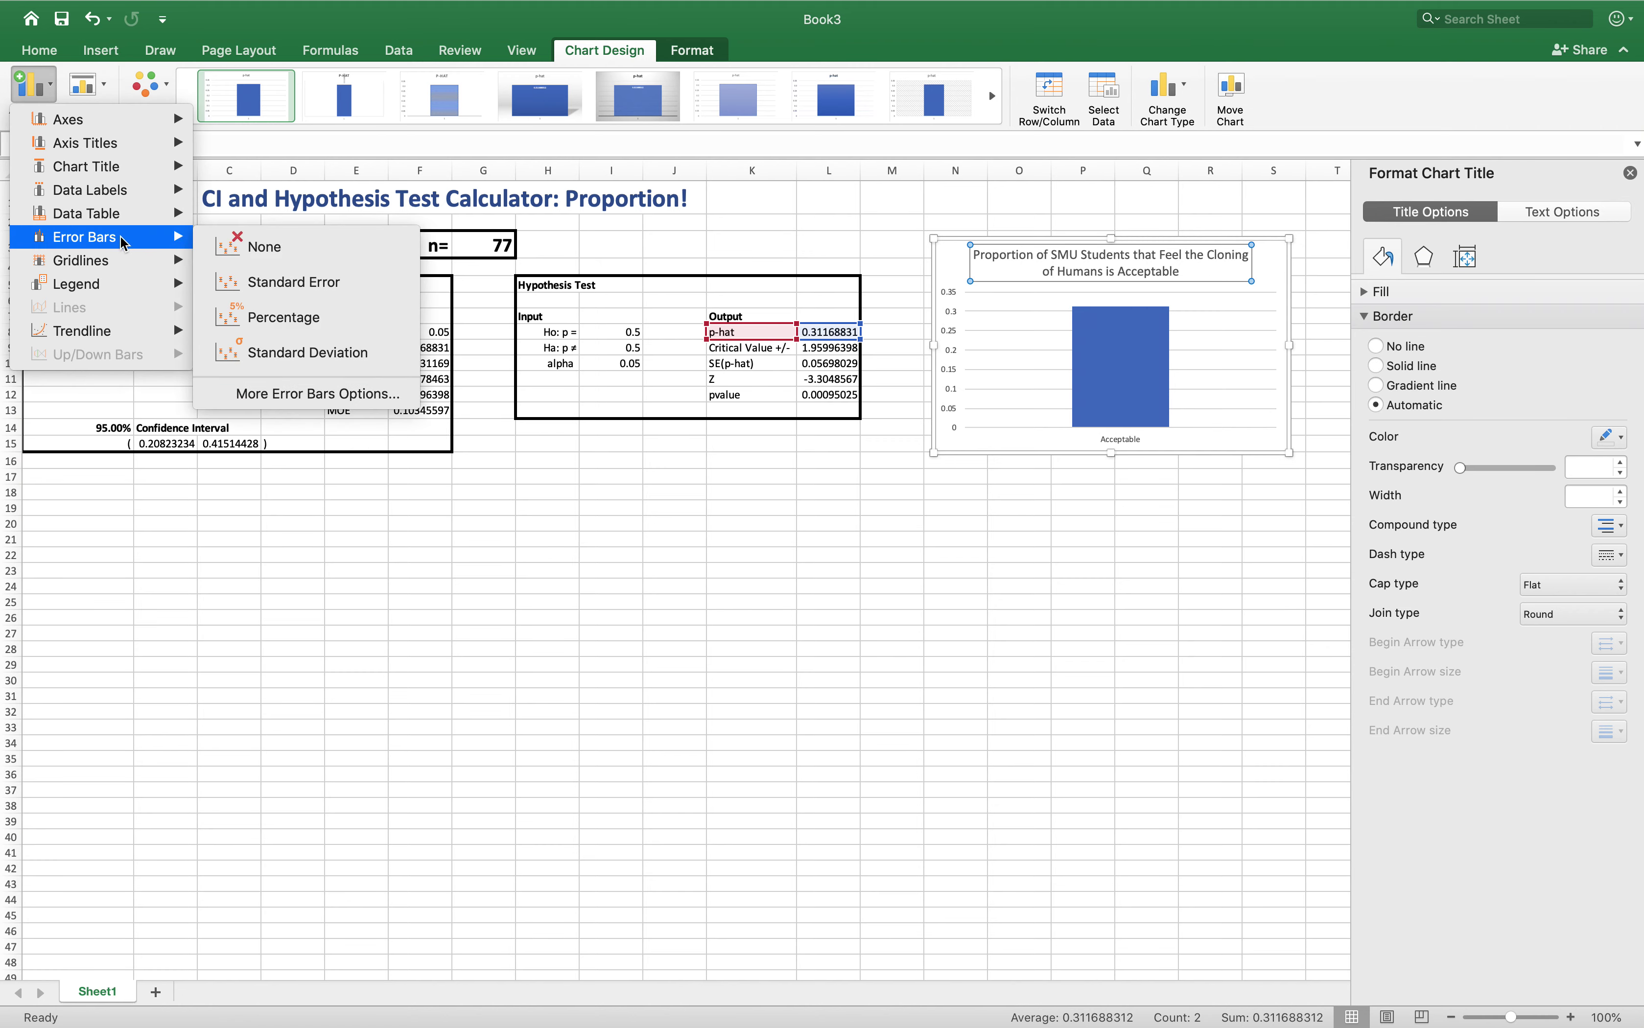
{"action": "left_click", "coordinate": [338, 394]}
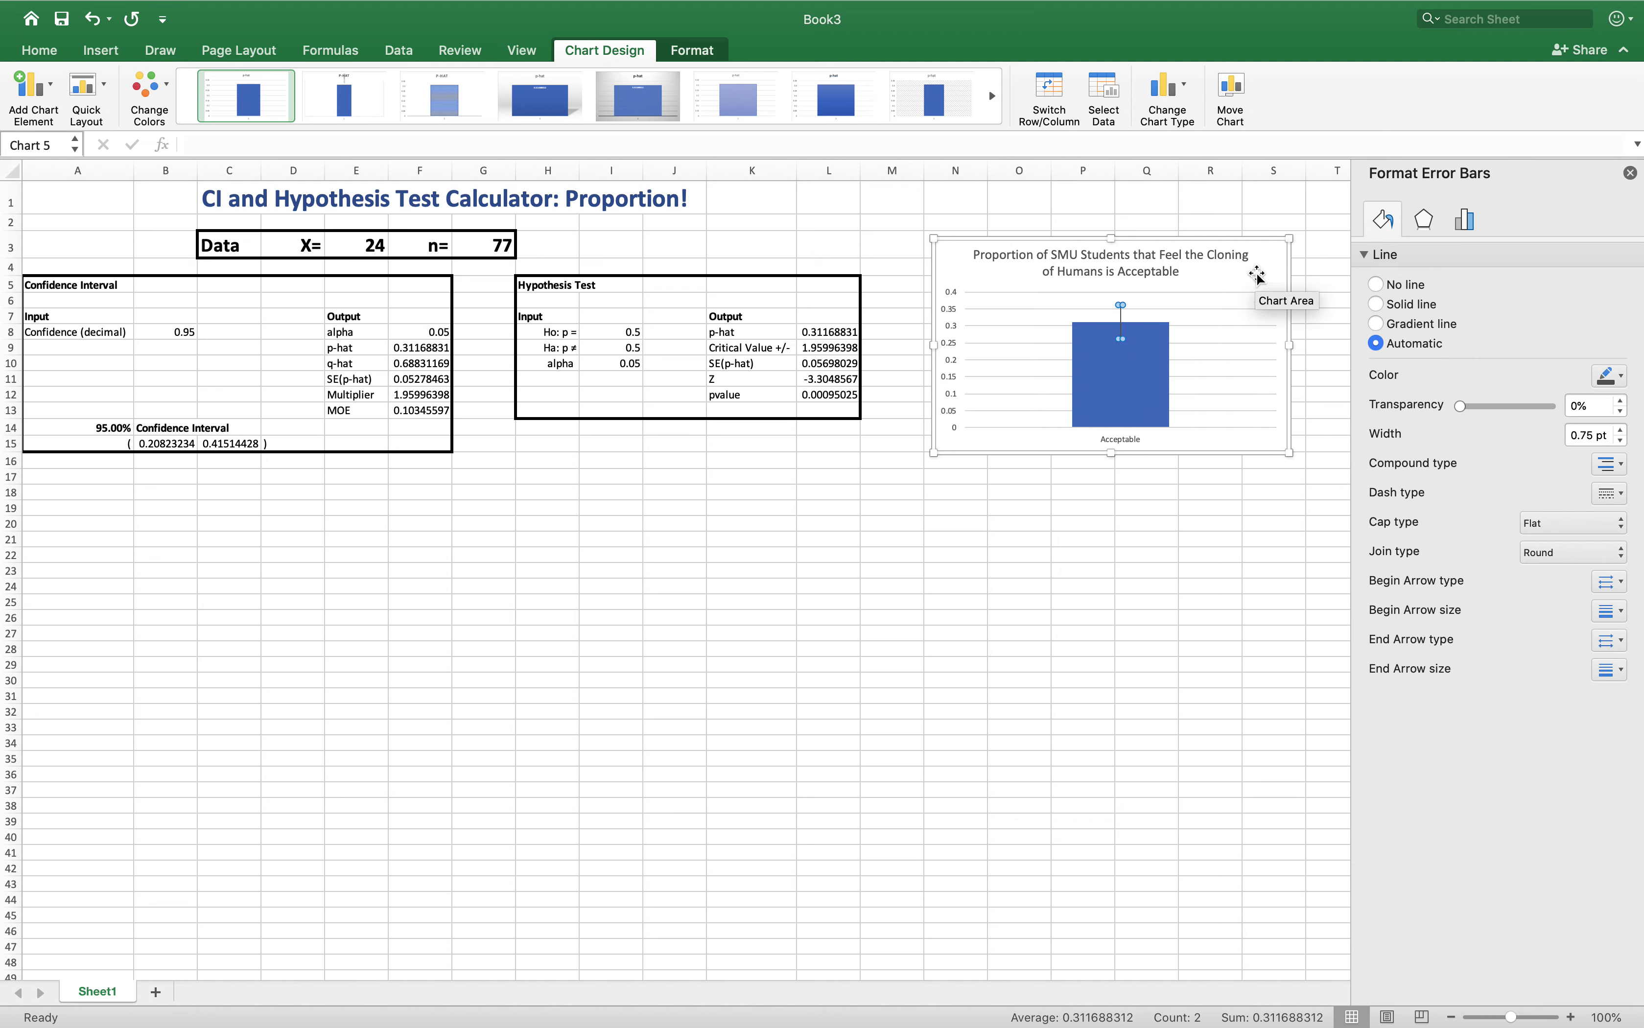
- Format the error bars as a solid red line with a width of 1.75 pt
{"action": "left_click", "coordinate": [1376, 304]}
{"action": "left_click", "coordinate": [1608, 376]}
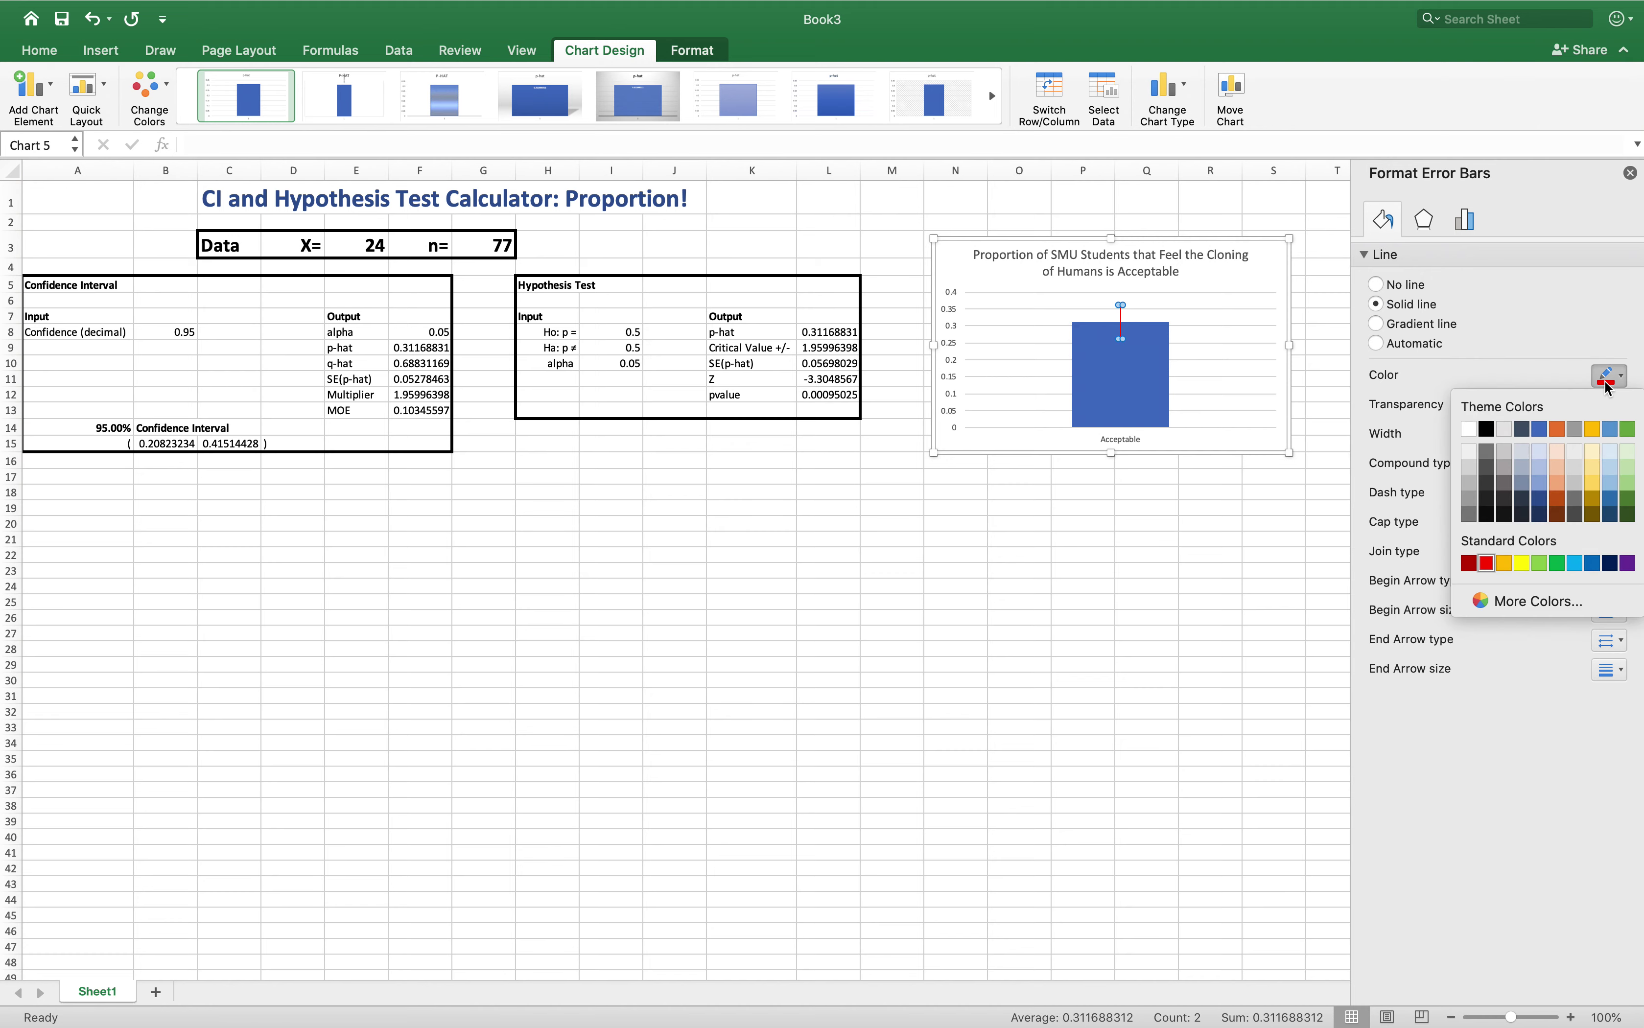
{"action": "left_click", "coordinate": [1488, 563]}
{"action": "left_click", "coordinate": [1621, 432]}
{"action": "left_click", "coordinate": [1621, 431]}
{"action": "left_click", "coordinate": [1621, 431]}
{"action": "left_click", "coordinate": [1622, 432]}
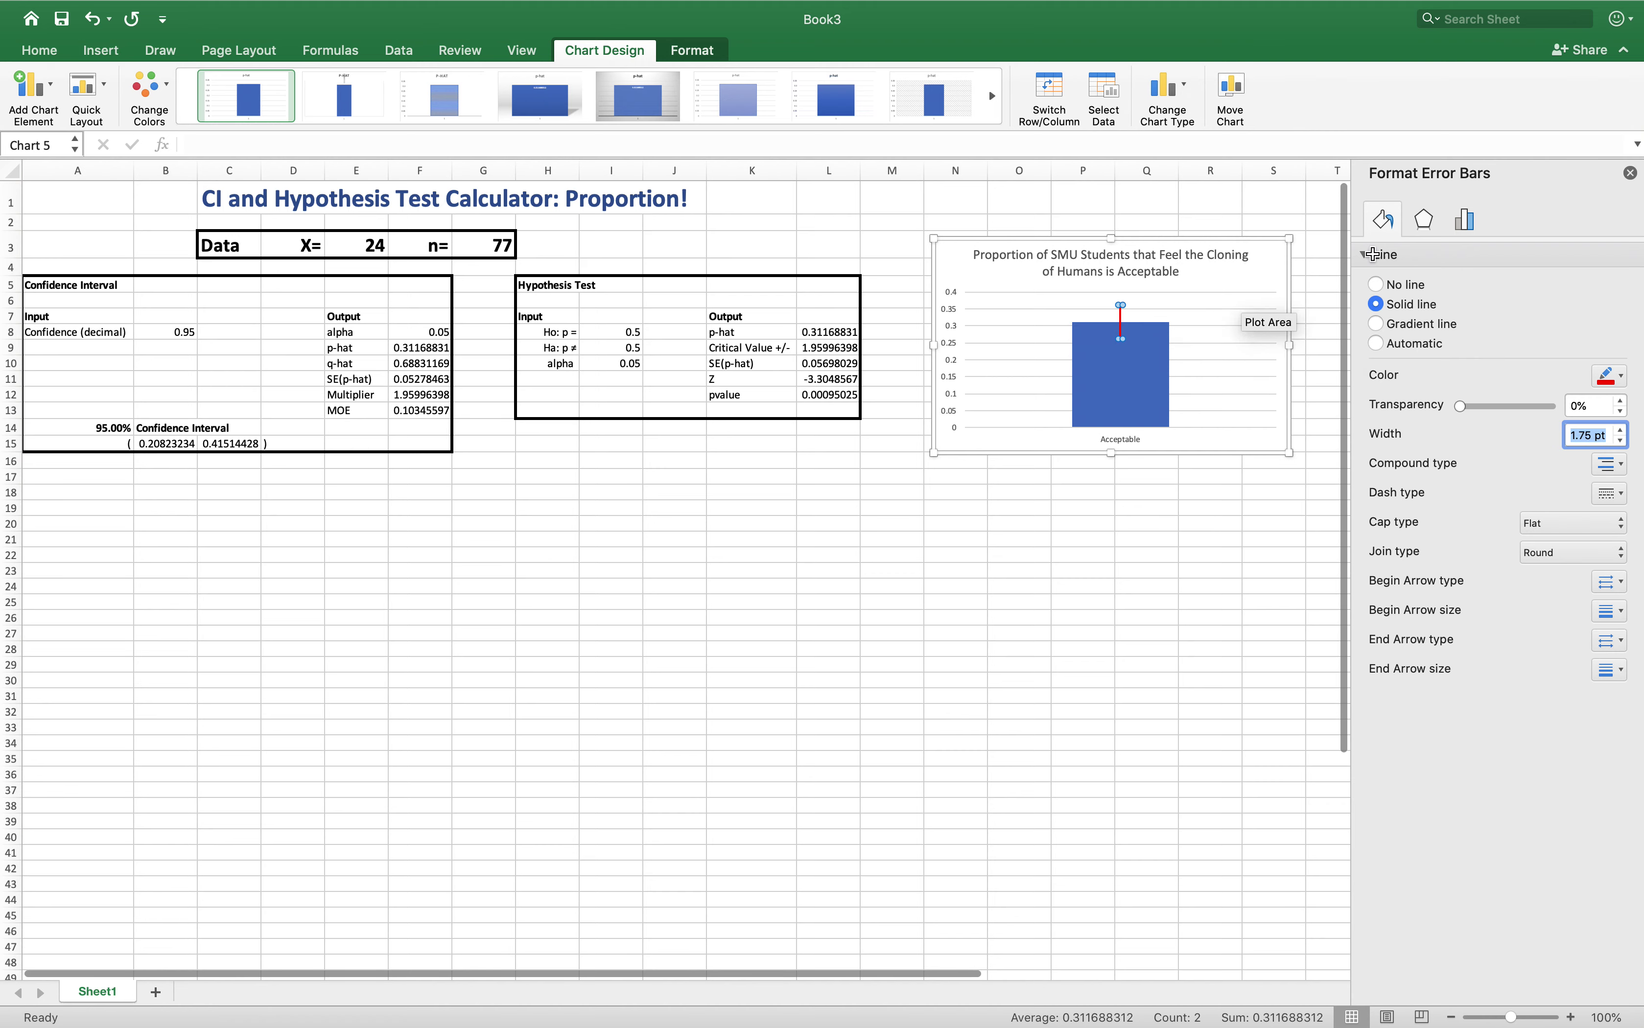
- Set the error amount of the vertical error bars to a fixed value of .1035, matching the confidence interval's MOE
{"action": "left_click", "coordinate": [1463, 224]}
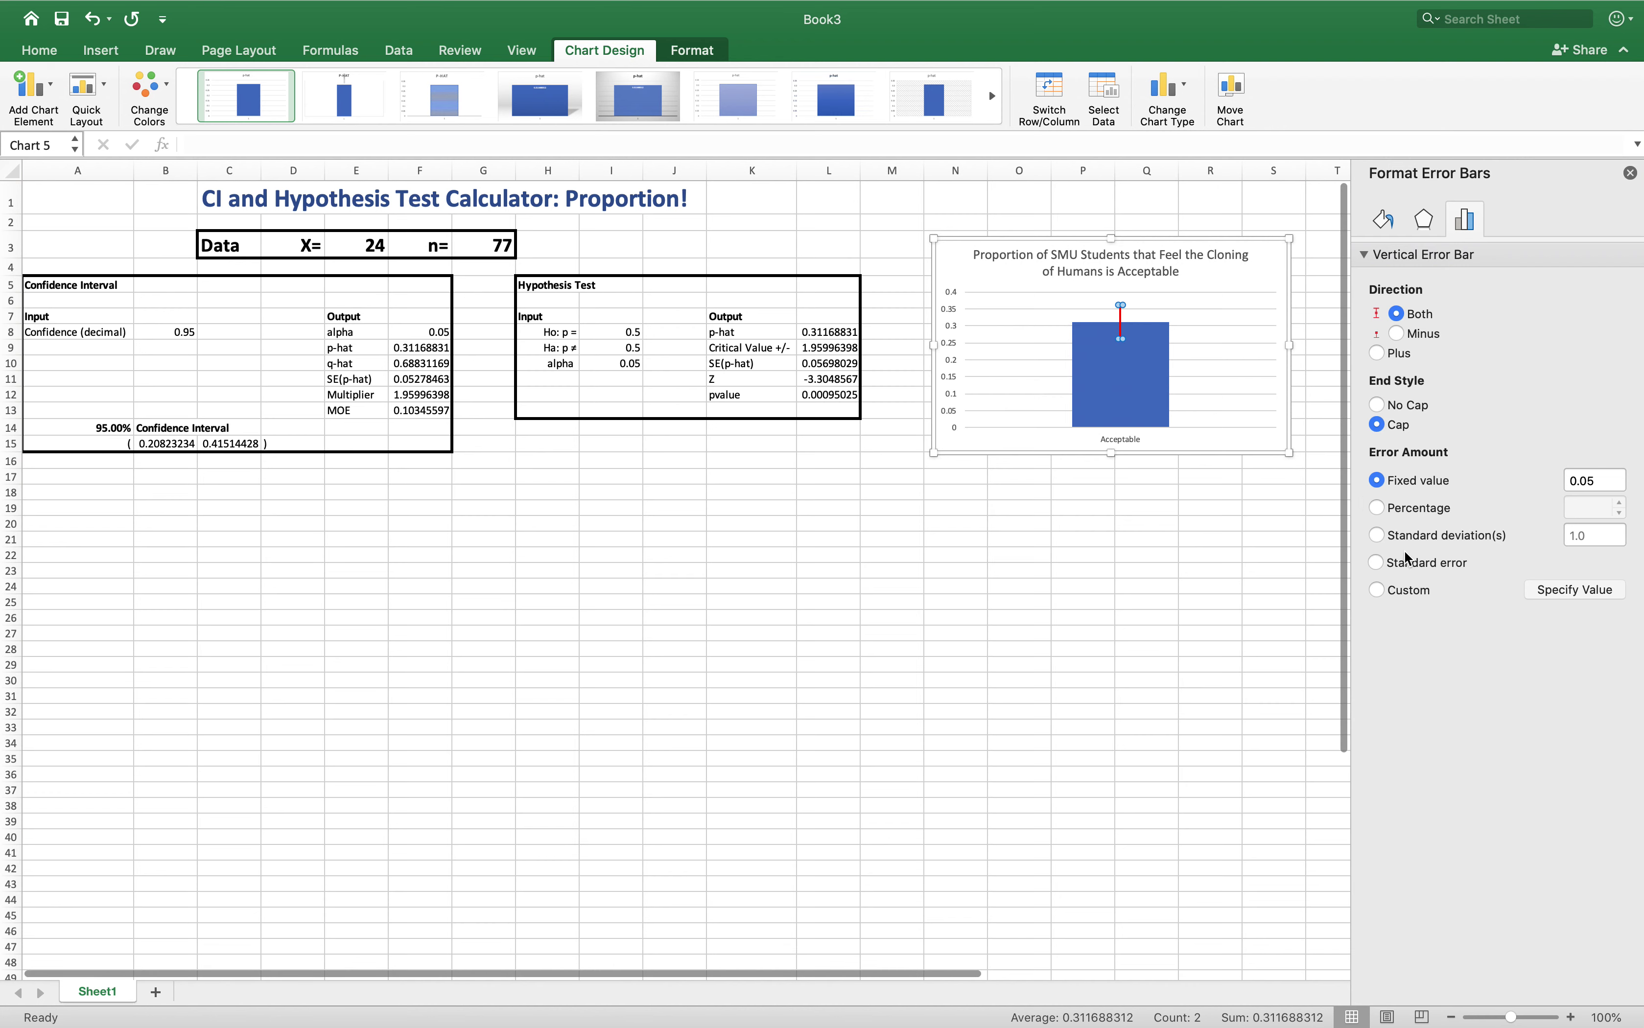
{"action": "left_click", "coordinate": [1377, 591]}
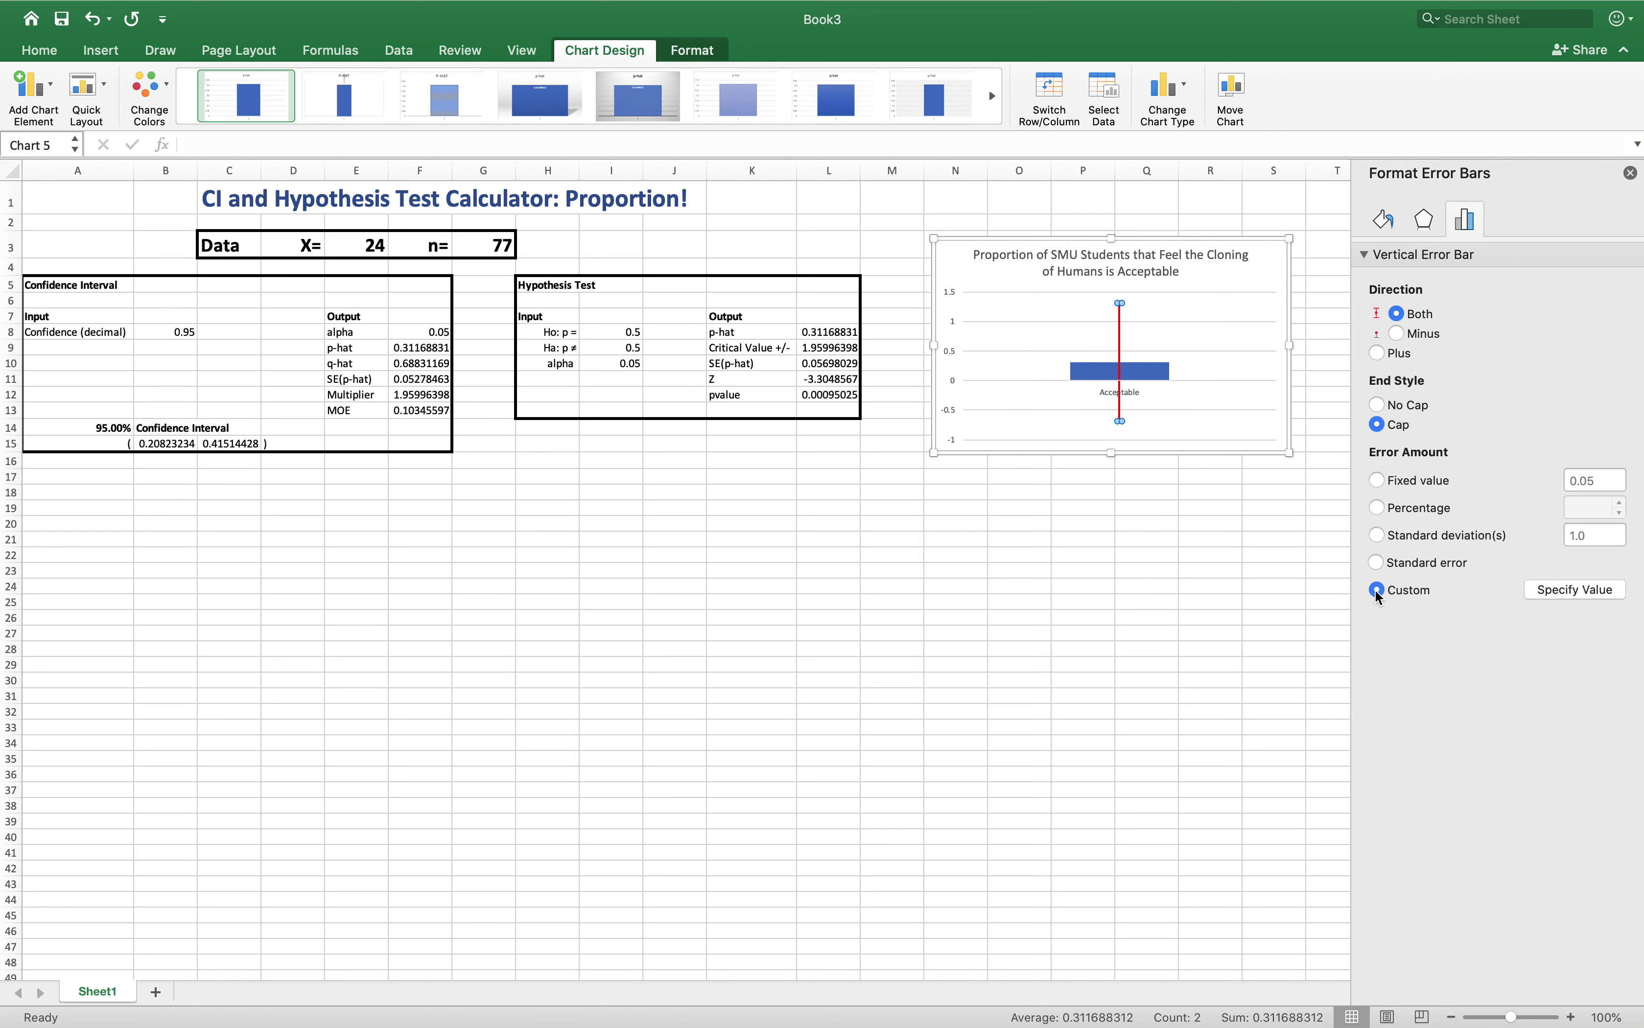
{"action": "left_click", "coordinate": [1377, 481]}
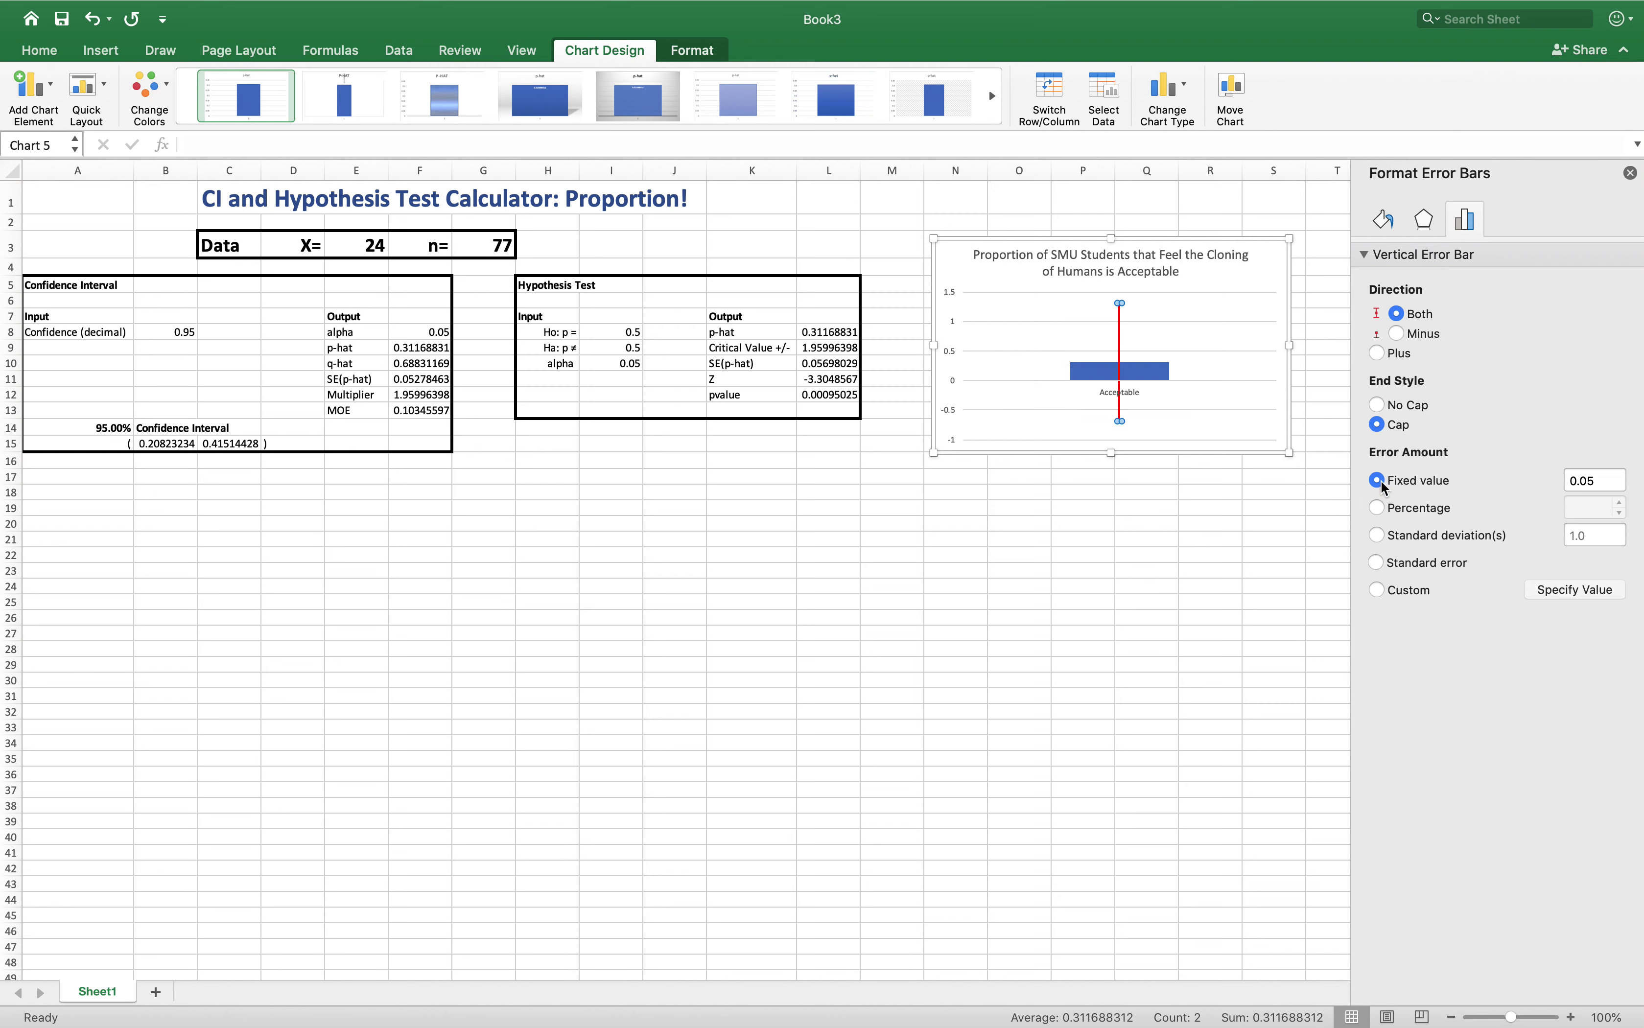
{"action": "left_click", "coordinate": [1600, 483]}
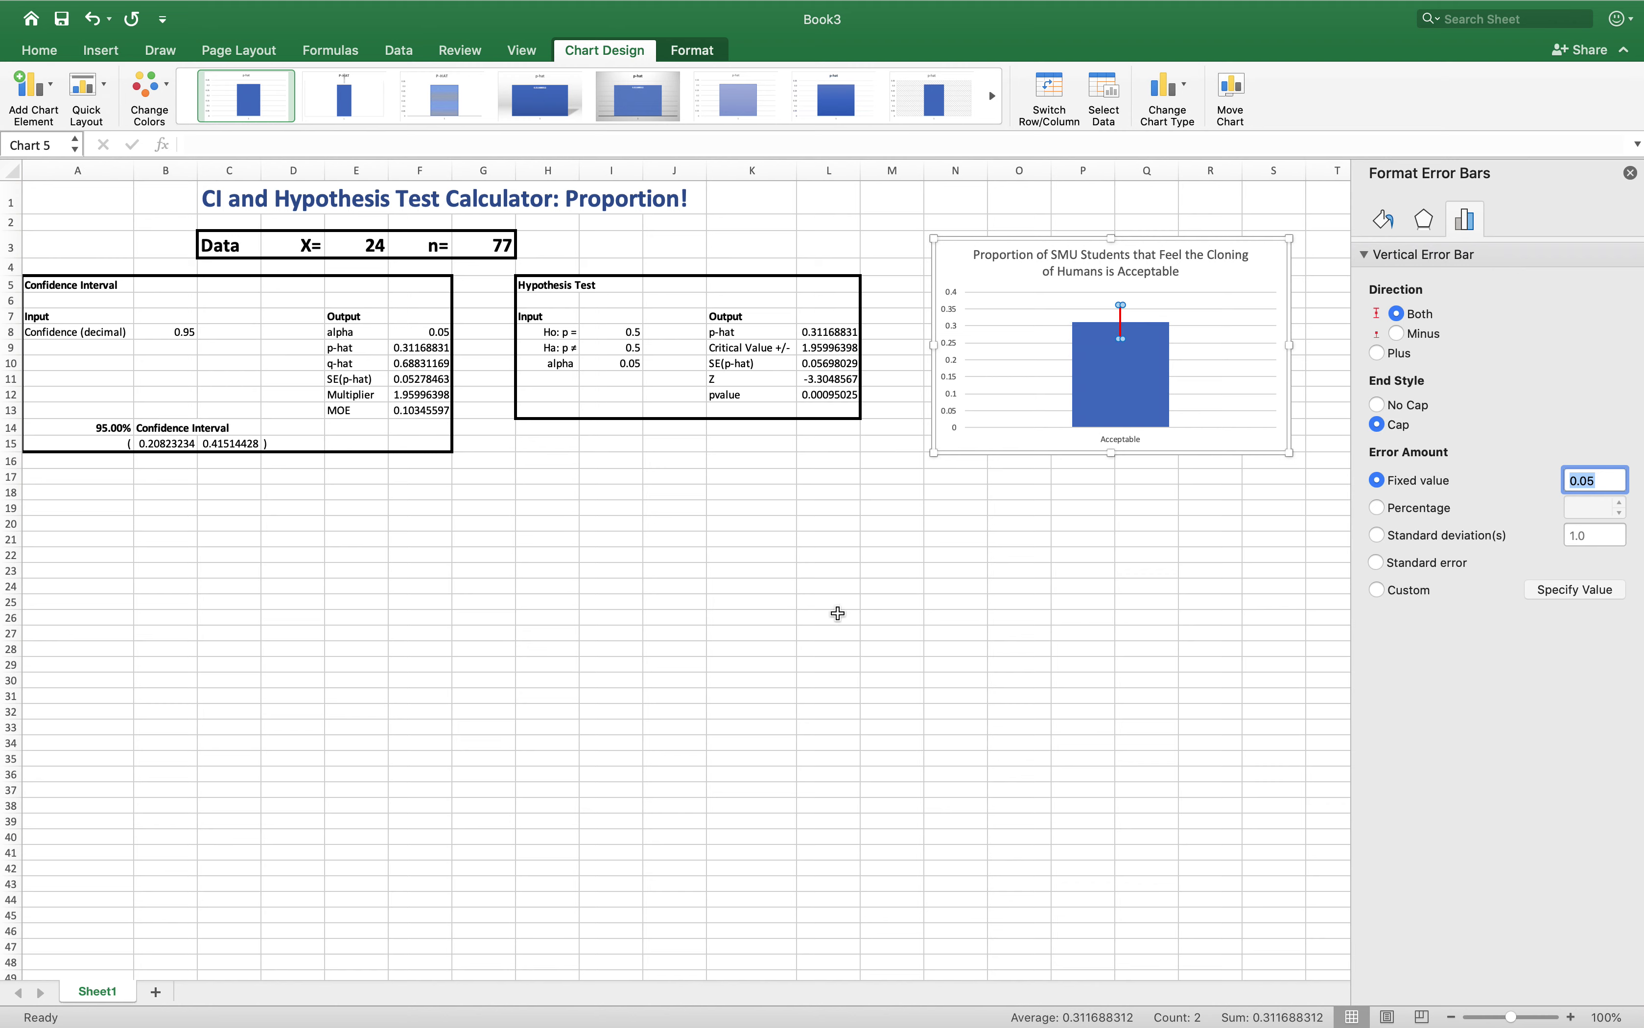
{"action": "type", "text": ".103"}
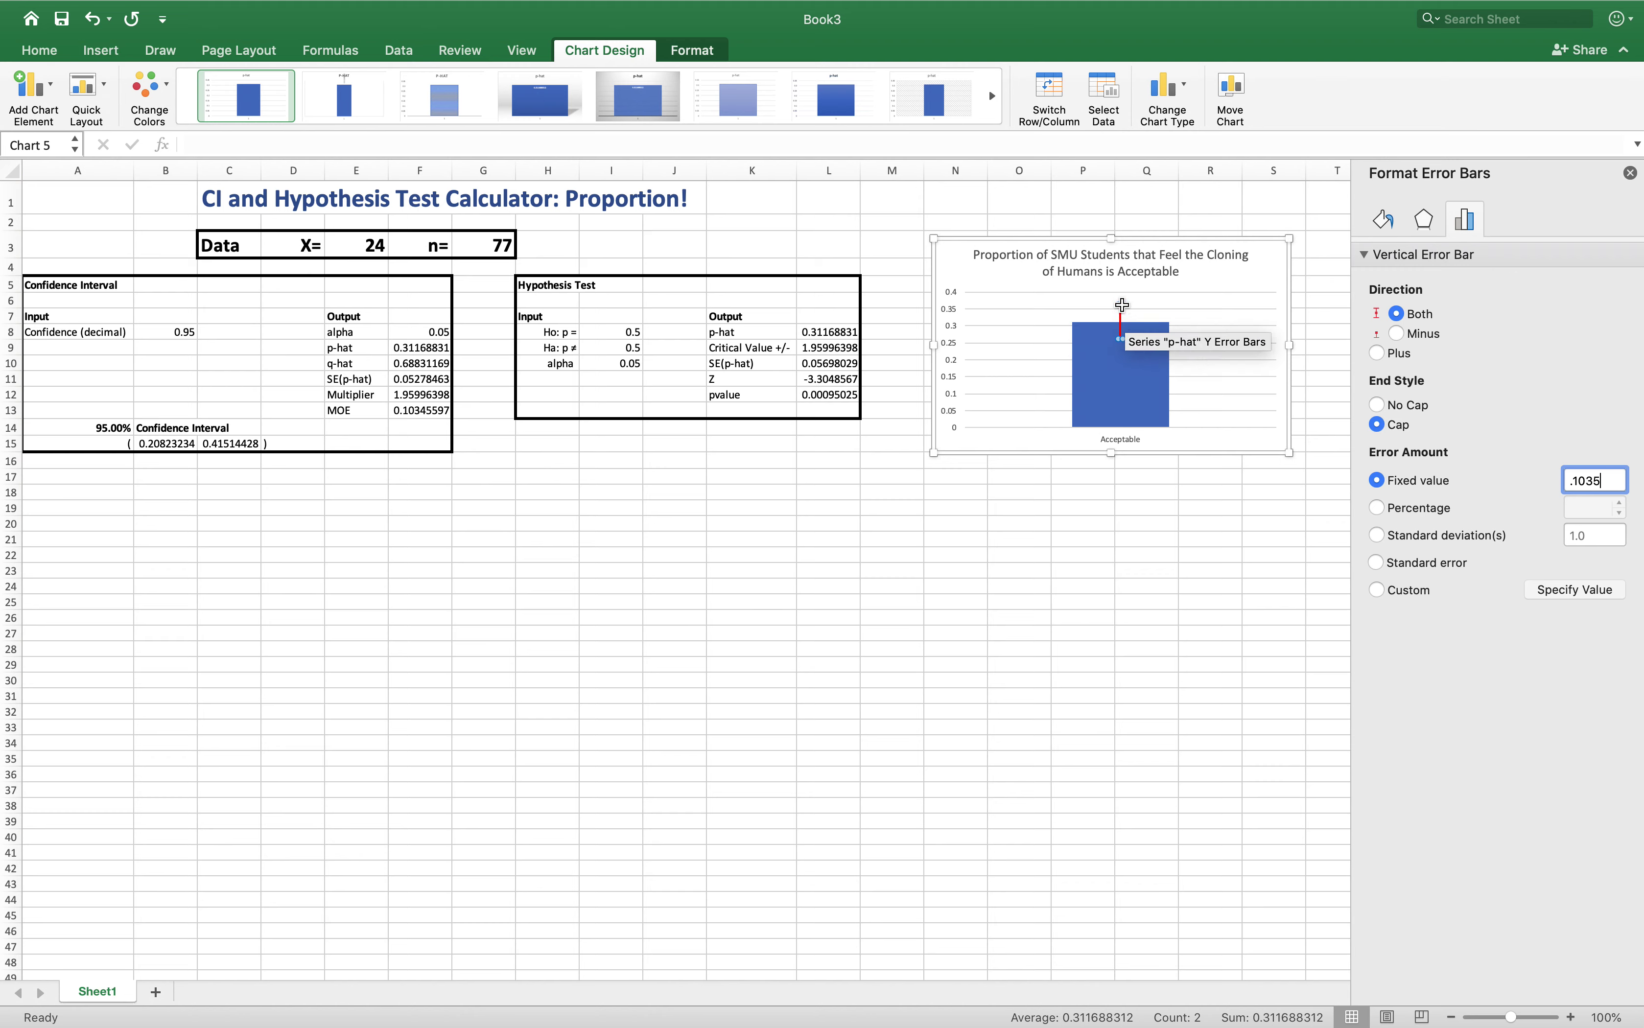
{"action": "left_click", "coordinate": [1125, 305]}
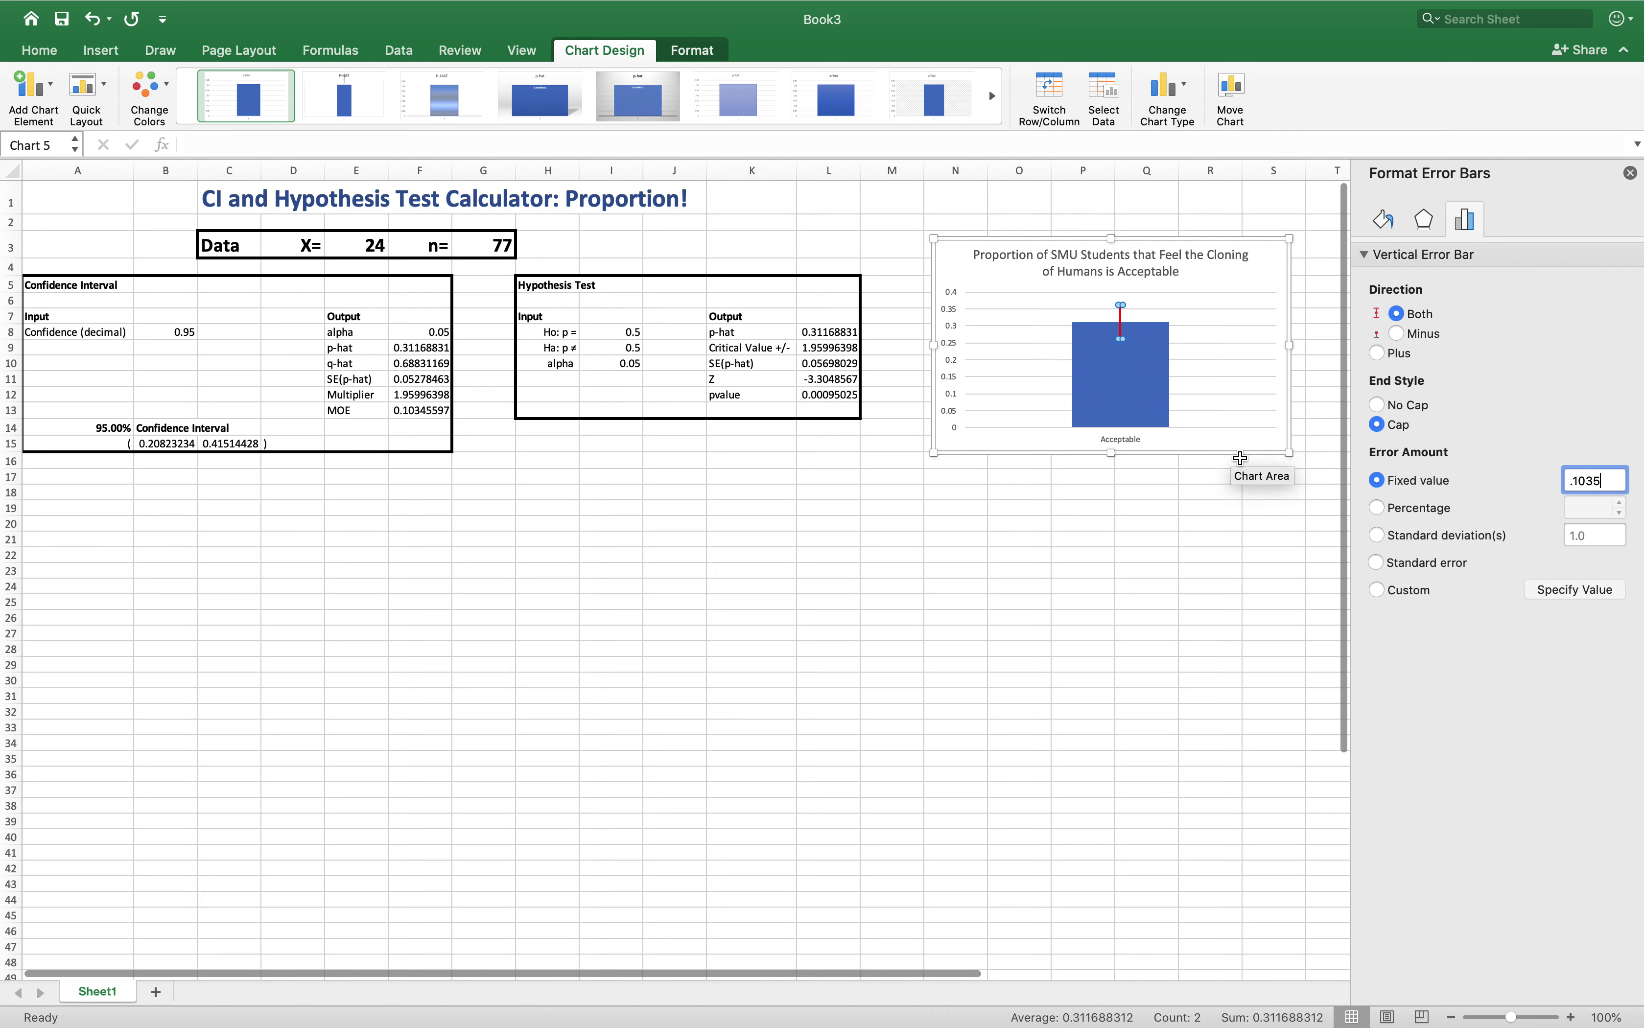
{"action": "key", "text": "Return"}
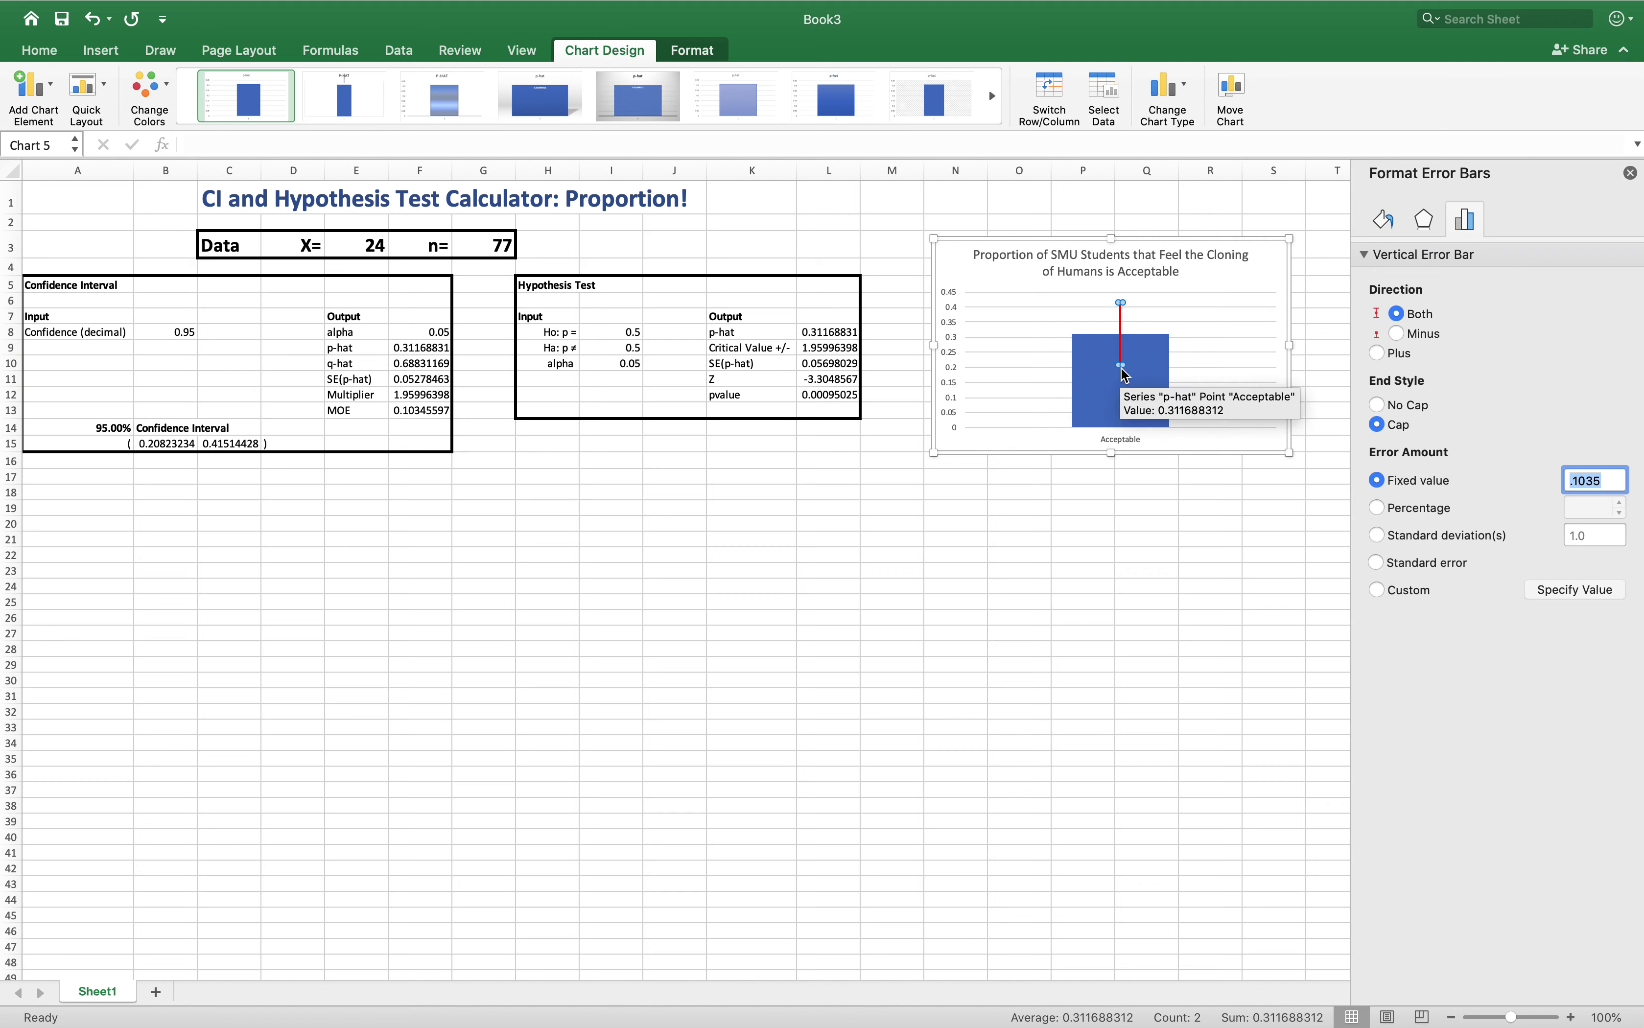
- Move the proportion chart up slightly so its top edge lines up with the top of row 2
{"action": "left_click", "coordinate": [1216, 508]}
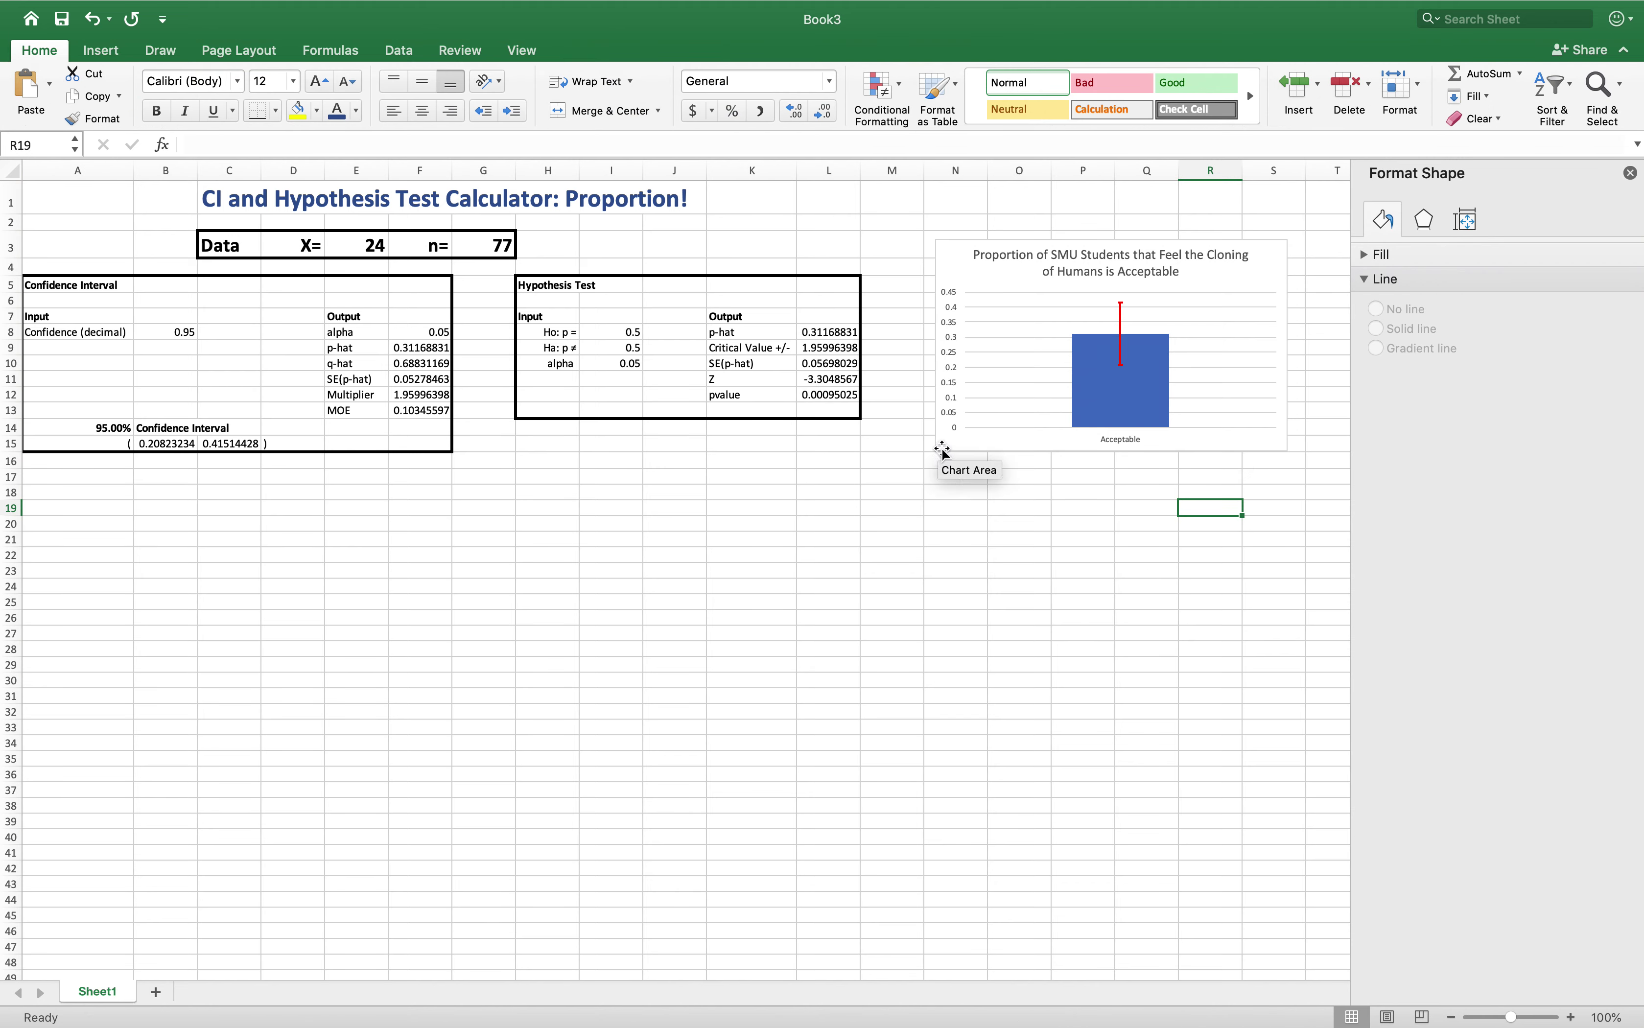
{"action": "mouse_move", "coordinate": [960, 240]}
{"action": "left_mouse_down"}
{"action": "mouse_move", "coordinate": [948, 212]}
{"action": "mouse_move", "coordinate": [960, 216]}
{"action": "left_mouse_up"}
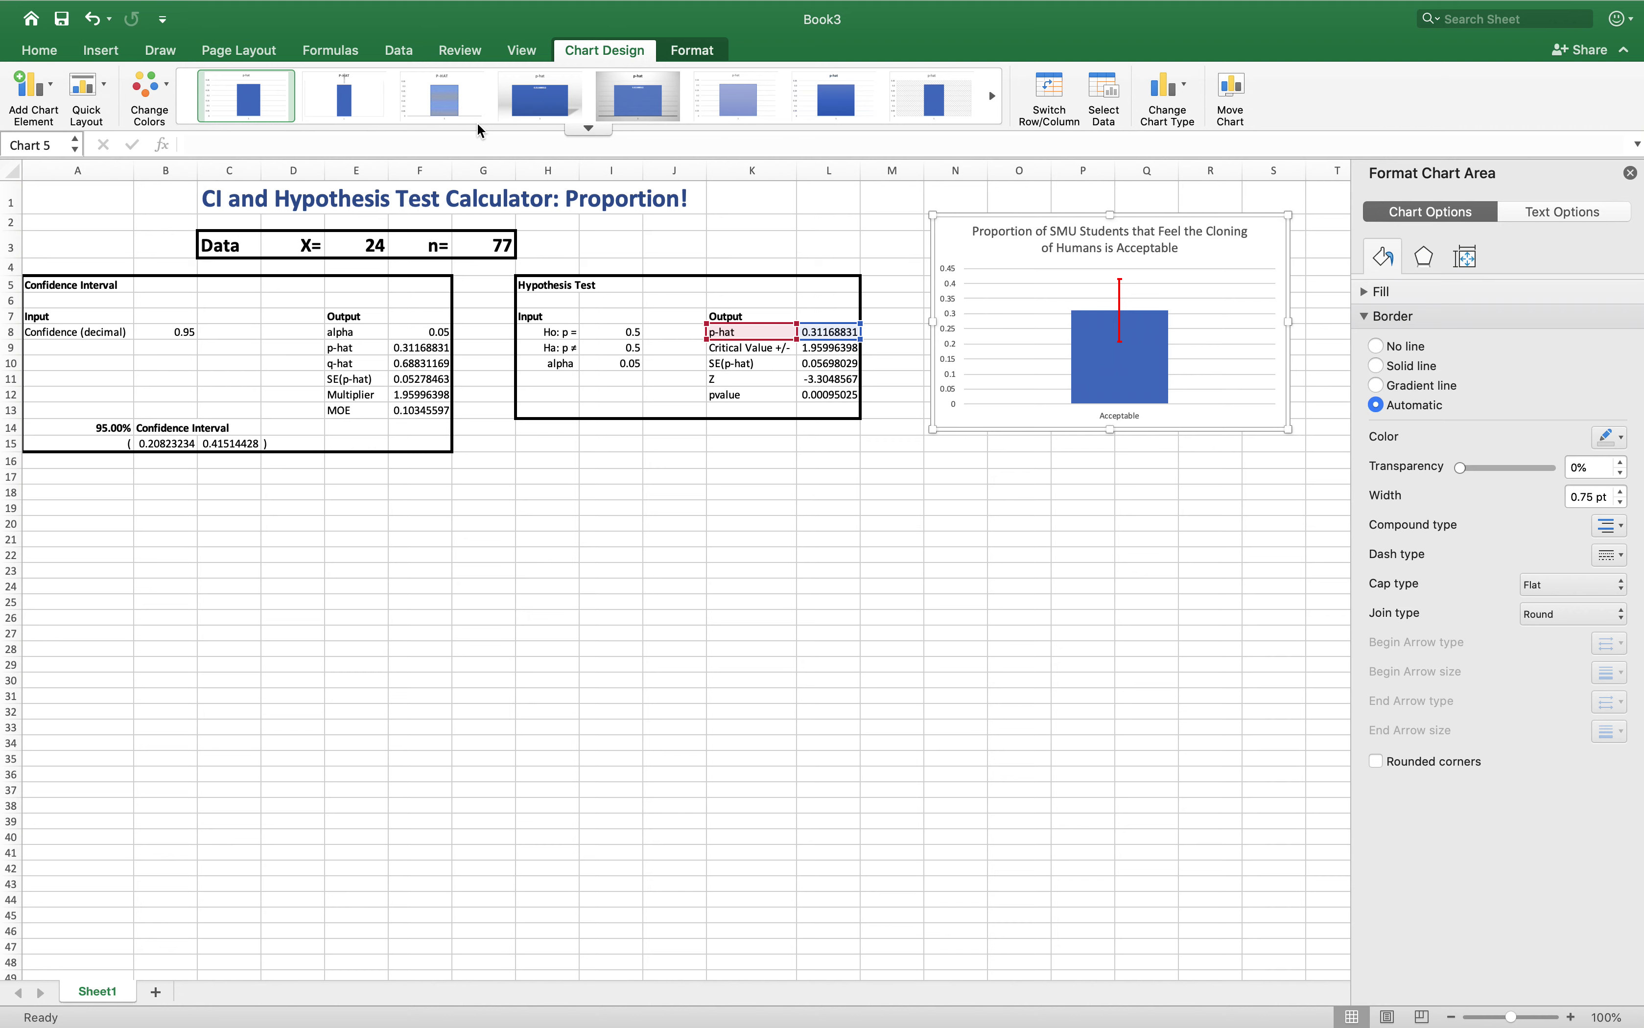
- Insert a 3-D clustered column chart from the Hypothesis Test p-hat label and value in K8:L8
{"action": "left_click", "coordinate": [962, 525]}
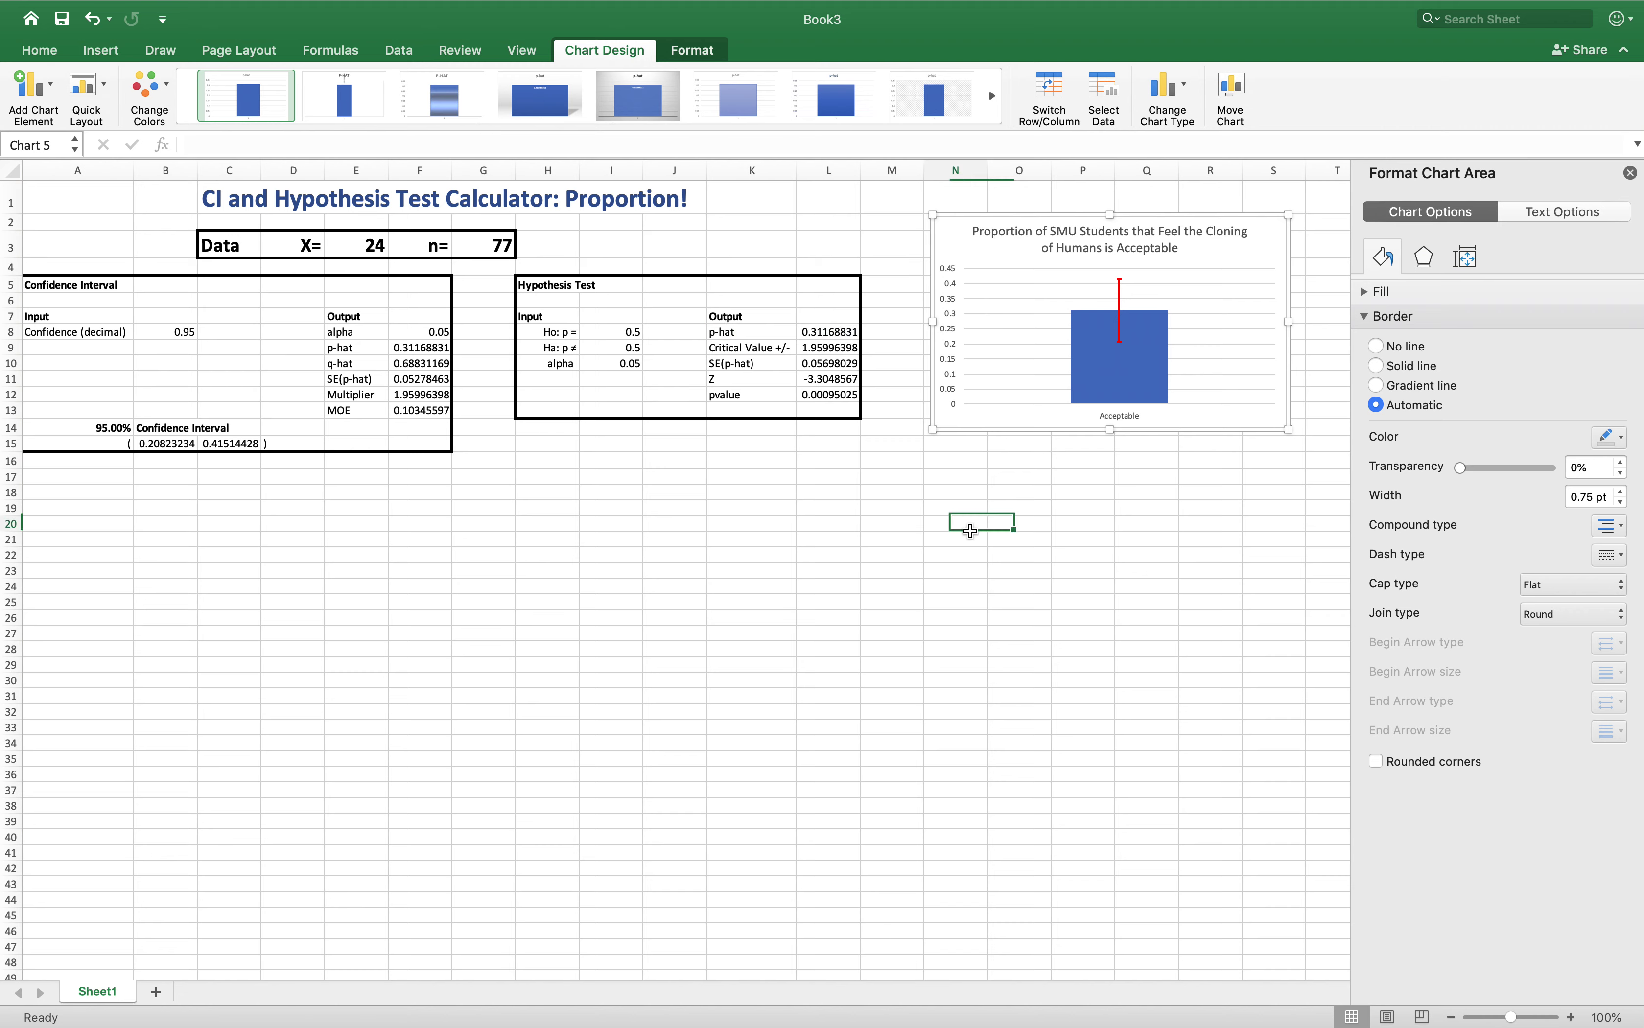
{"action": "left_click_drag", "start_coordinate": [794, 334], "coordinate": [816, 334]}
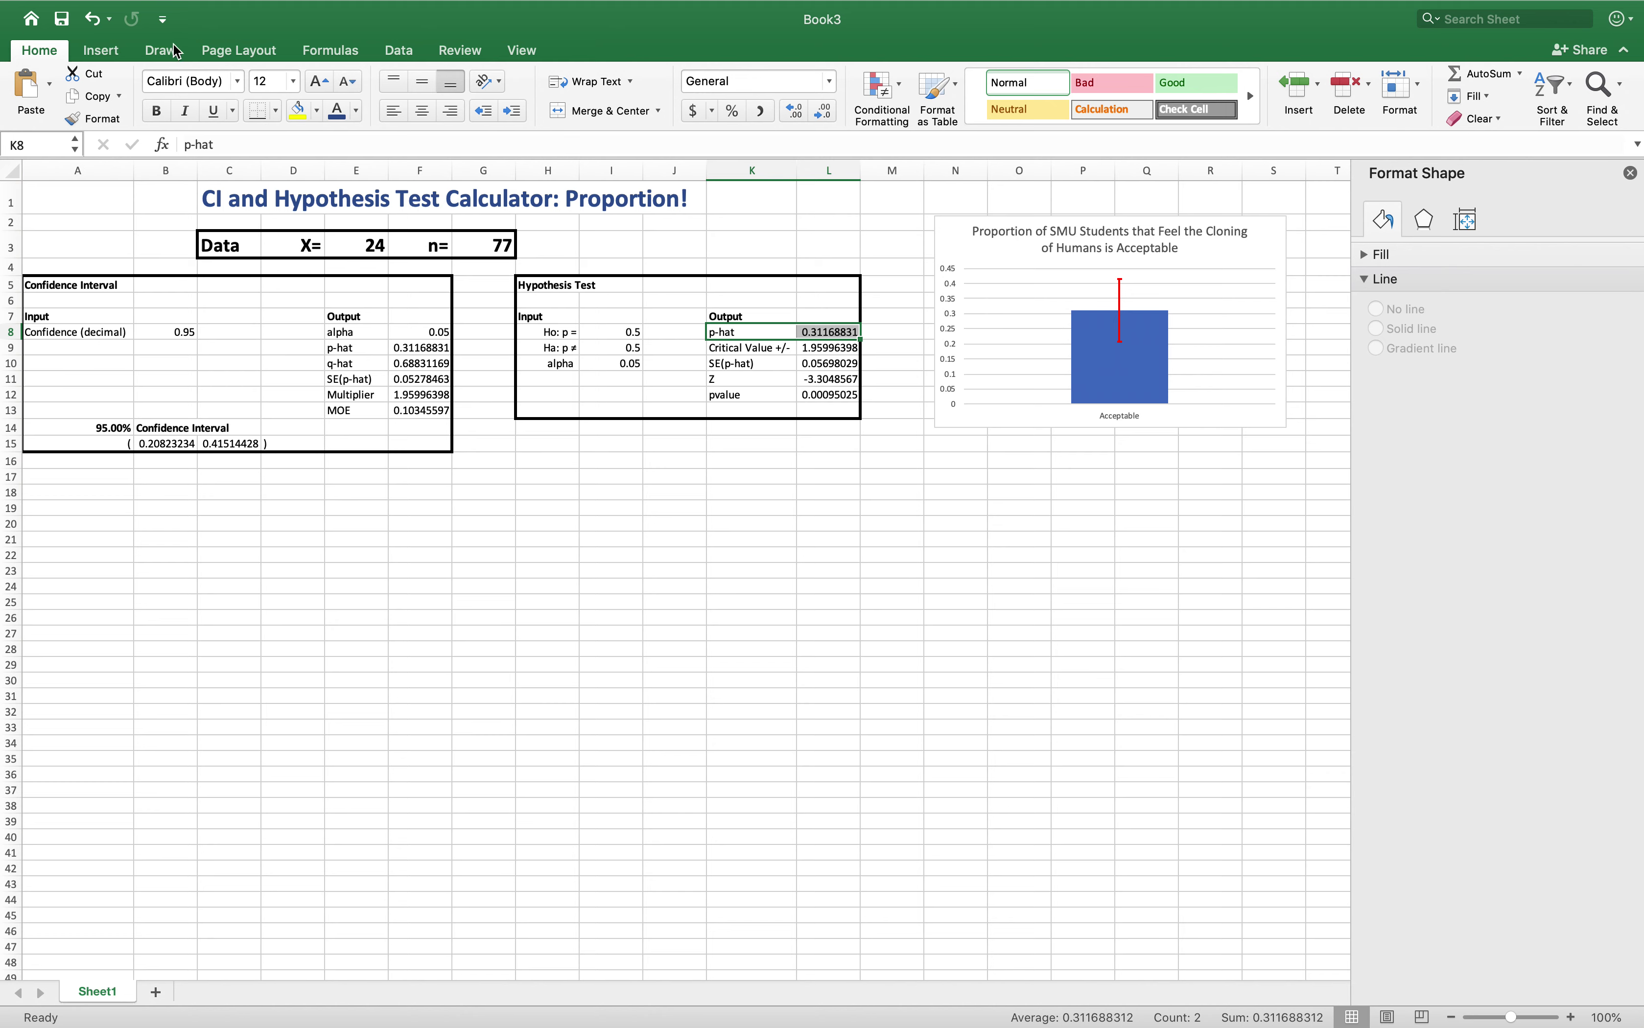
{"action": "left_click", "coordinate": [102, 52]}
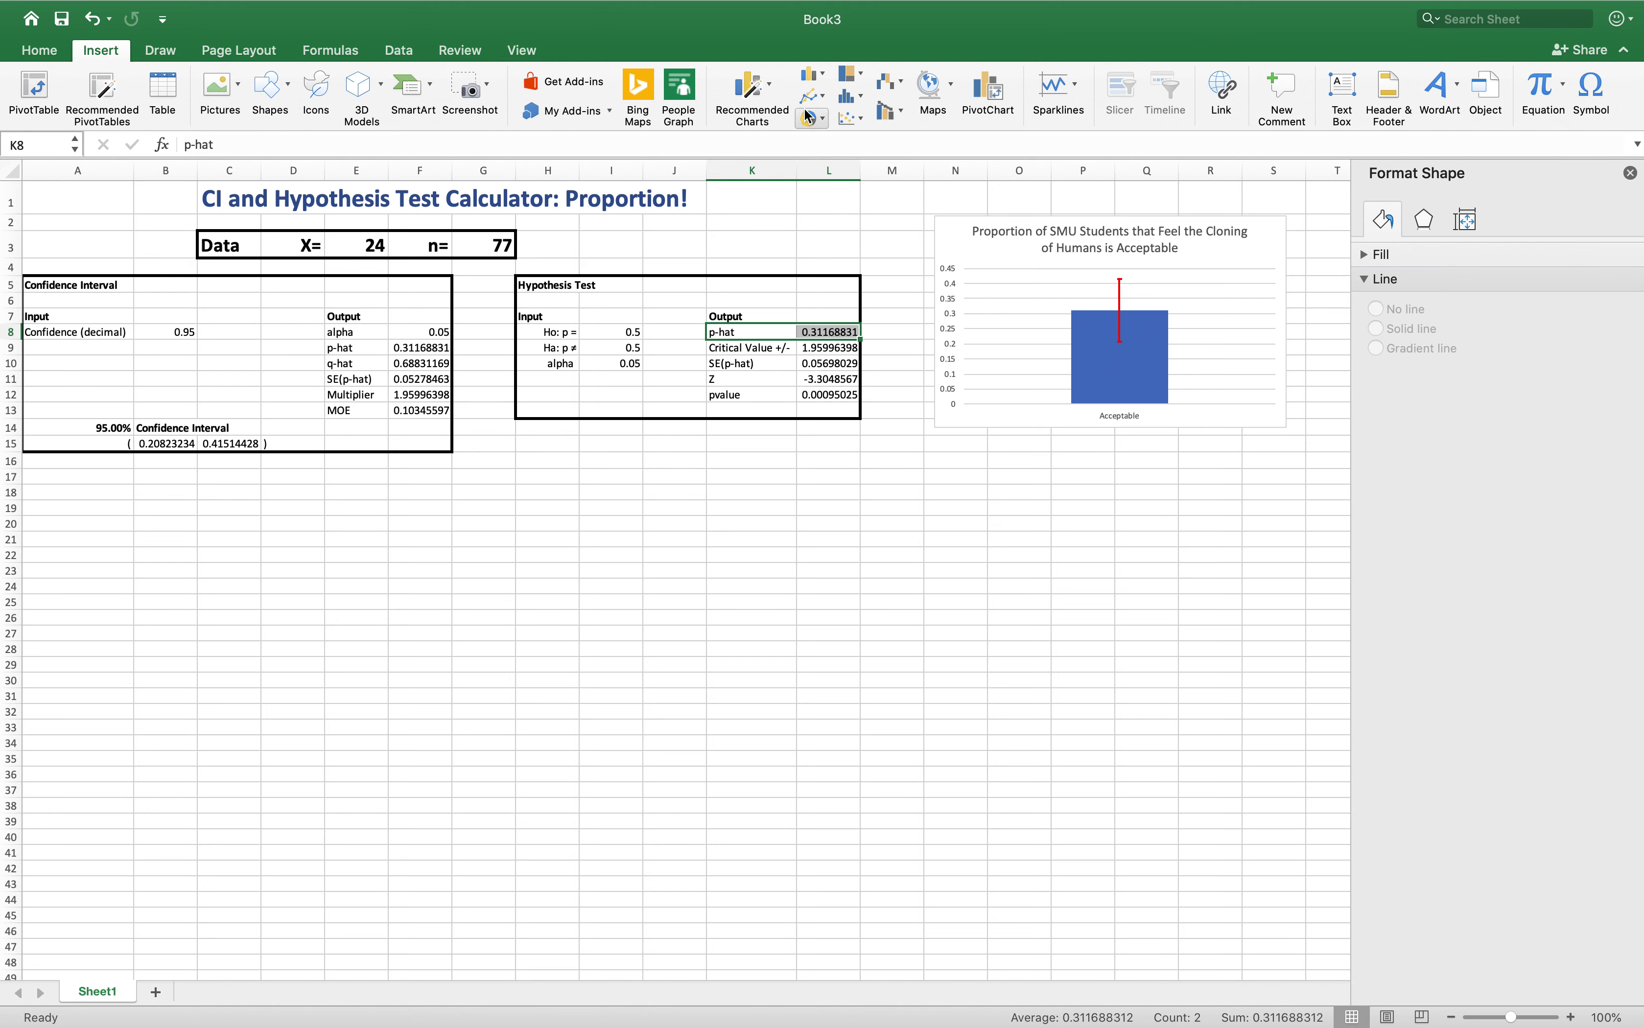
{"action": "left_click", "coordinate": [812, 74]}
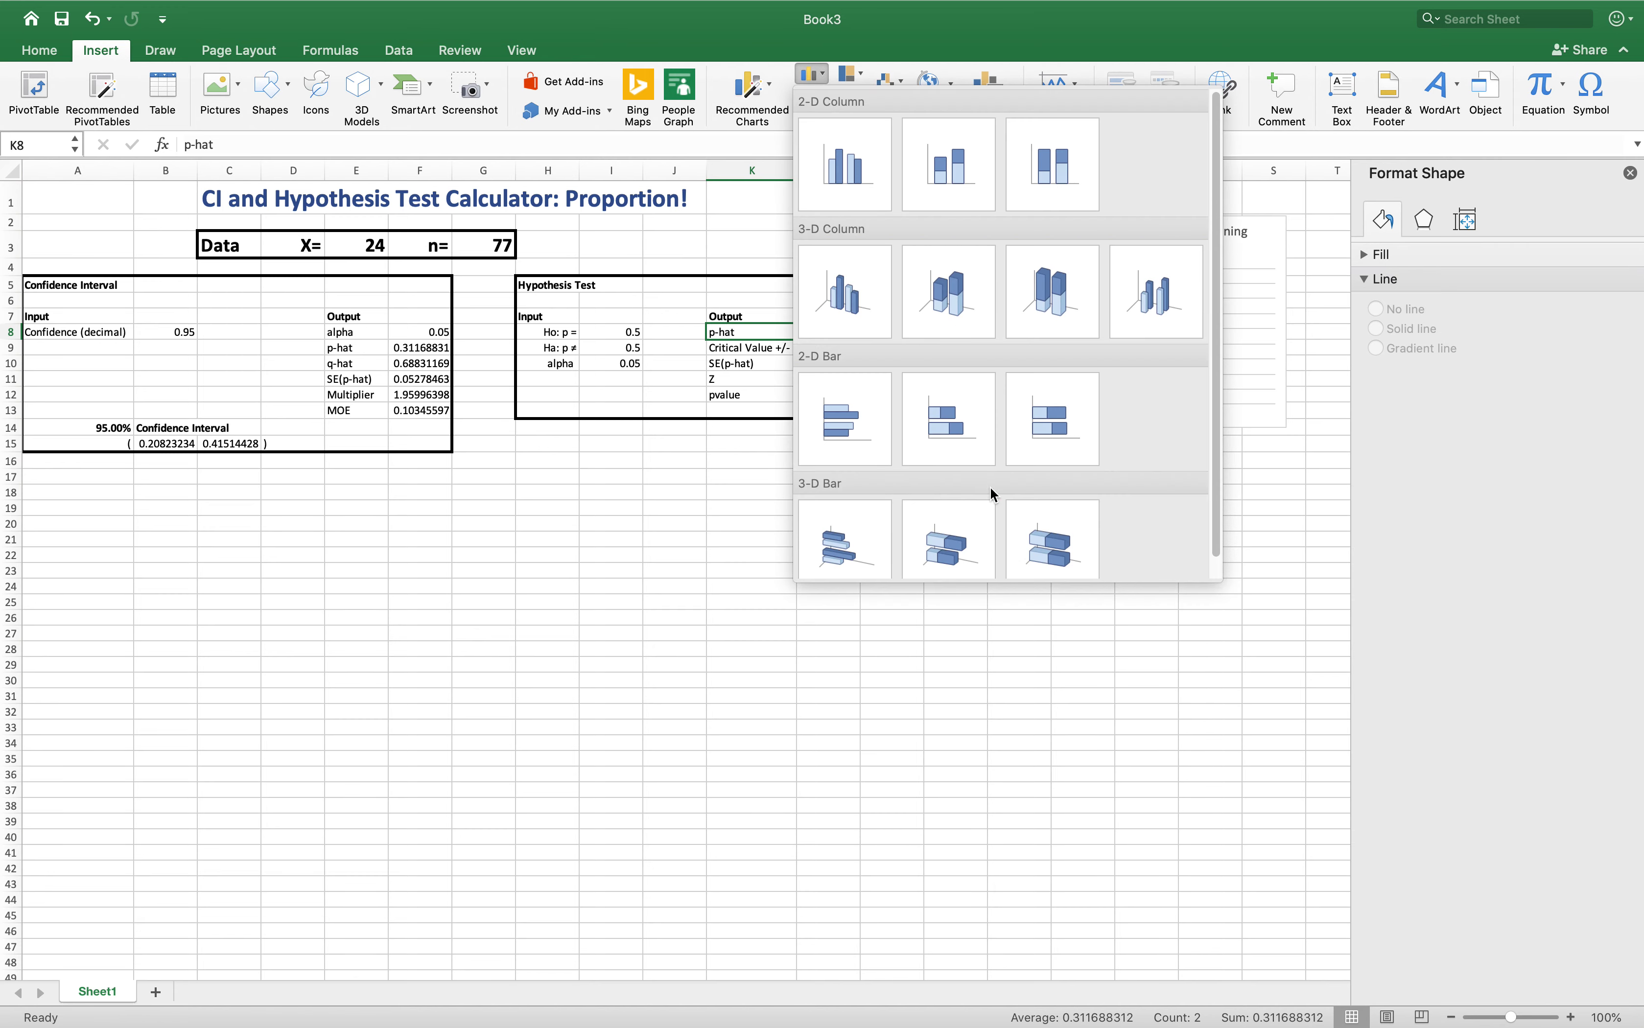
{"action": "left_click", "coordinate": [876, 308]}
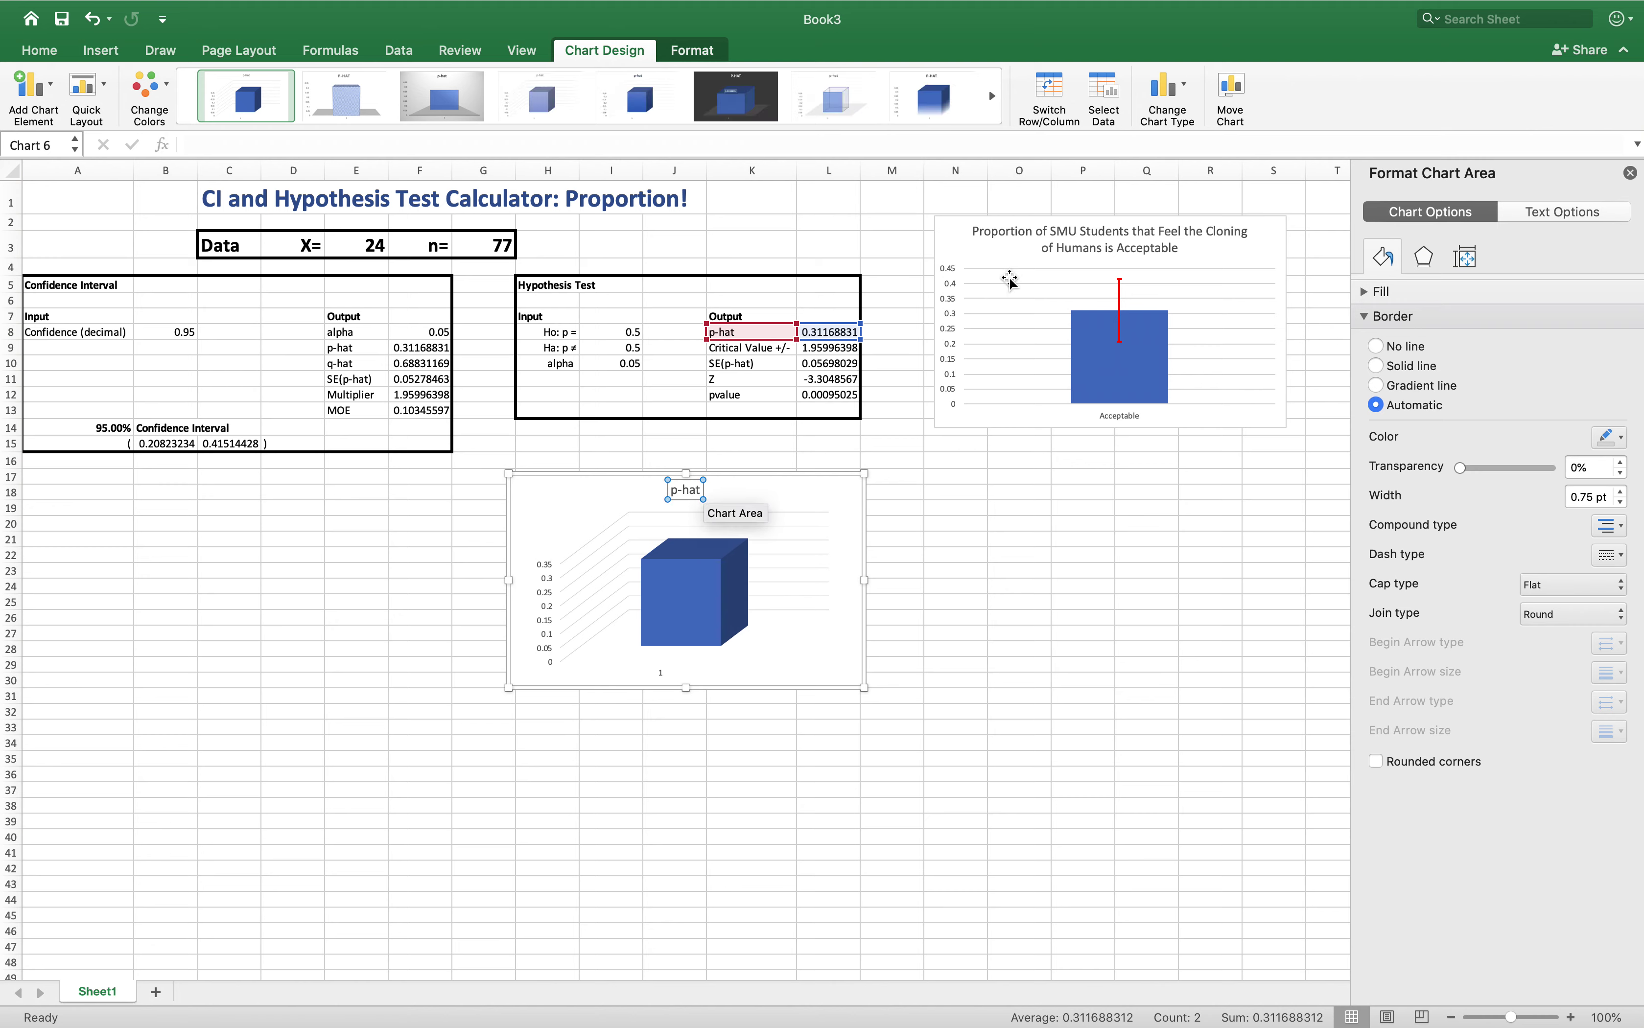
- Copy the original chart's title onto the 3-D chart, replacing "p-hat", and enlarge the 3-D chart to reach column O, row 36
{"action": "left_click", "coordinate": [1105, 235]}
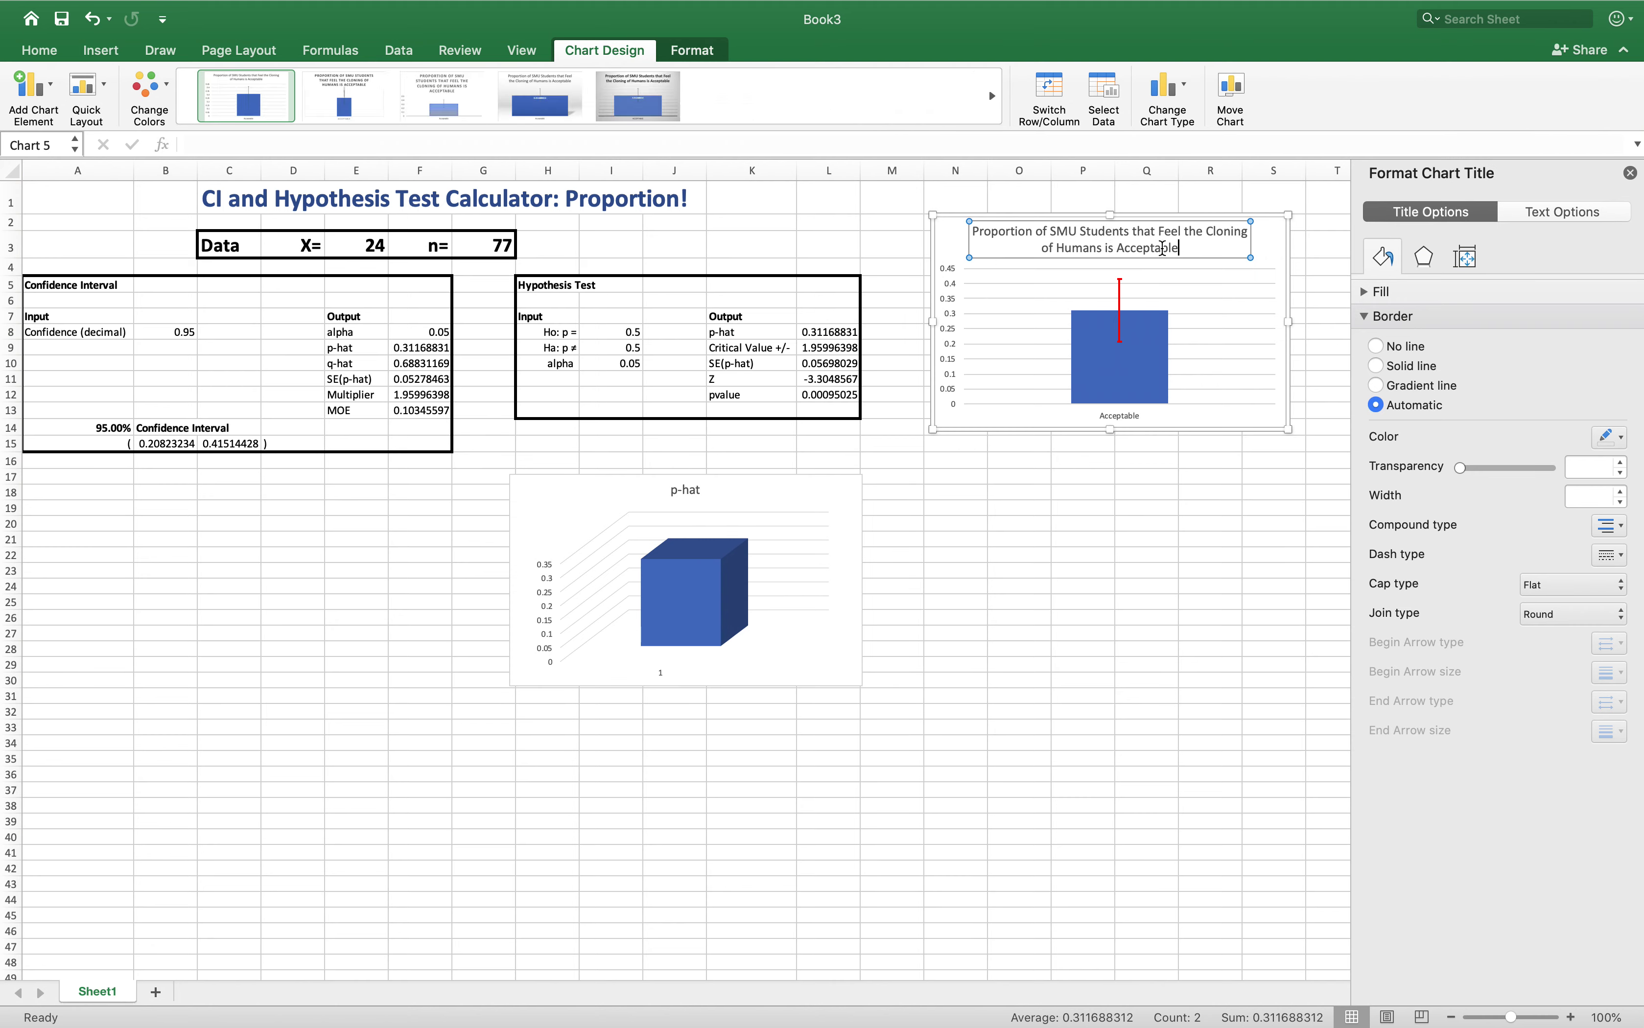
{"action": "left_click_drag", "start_coordinate": [1187, 249], "coordinate": [961, 233]}
{"action": "key", "text": "super+c"}
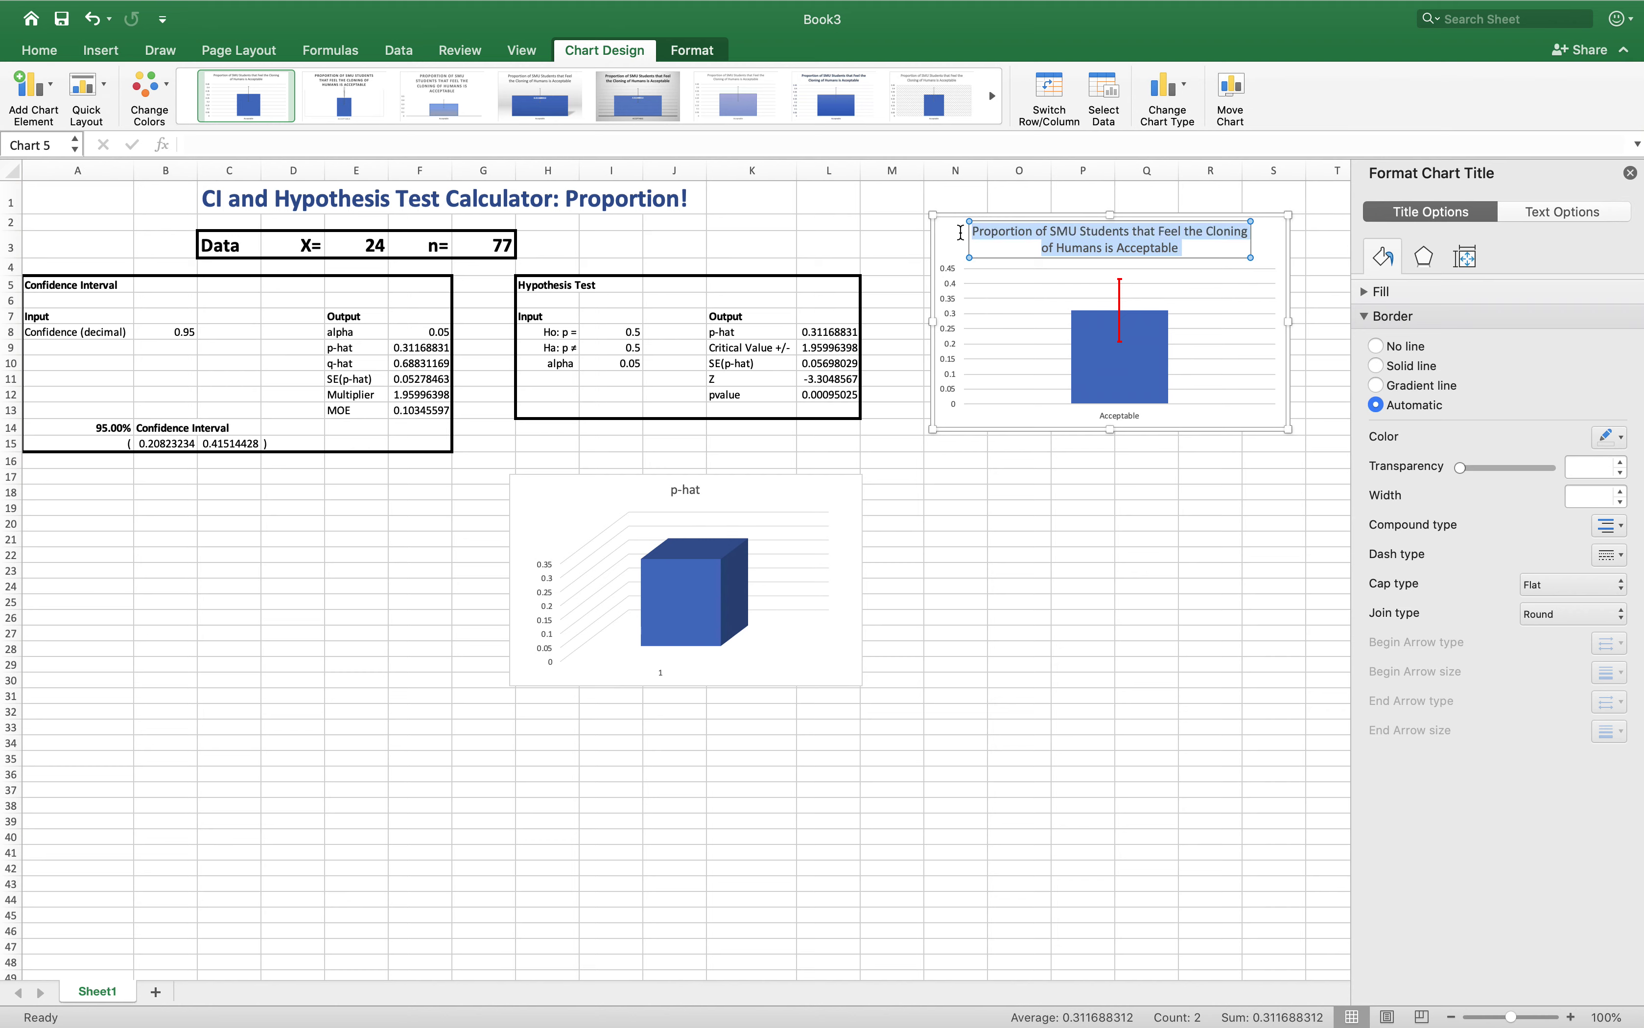
{"action": "left_click", "coordinate": [693, 490]}
{"action": "double_click", "coordinate": [687, 490]}
{"action": "key", "text": "super+v"}
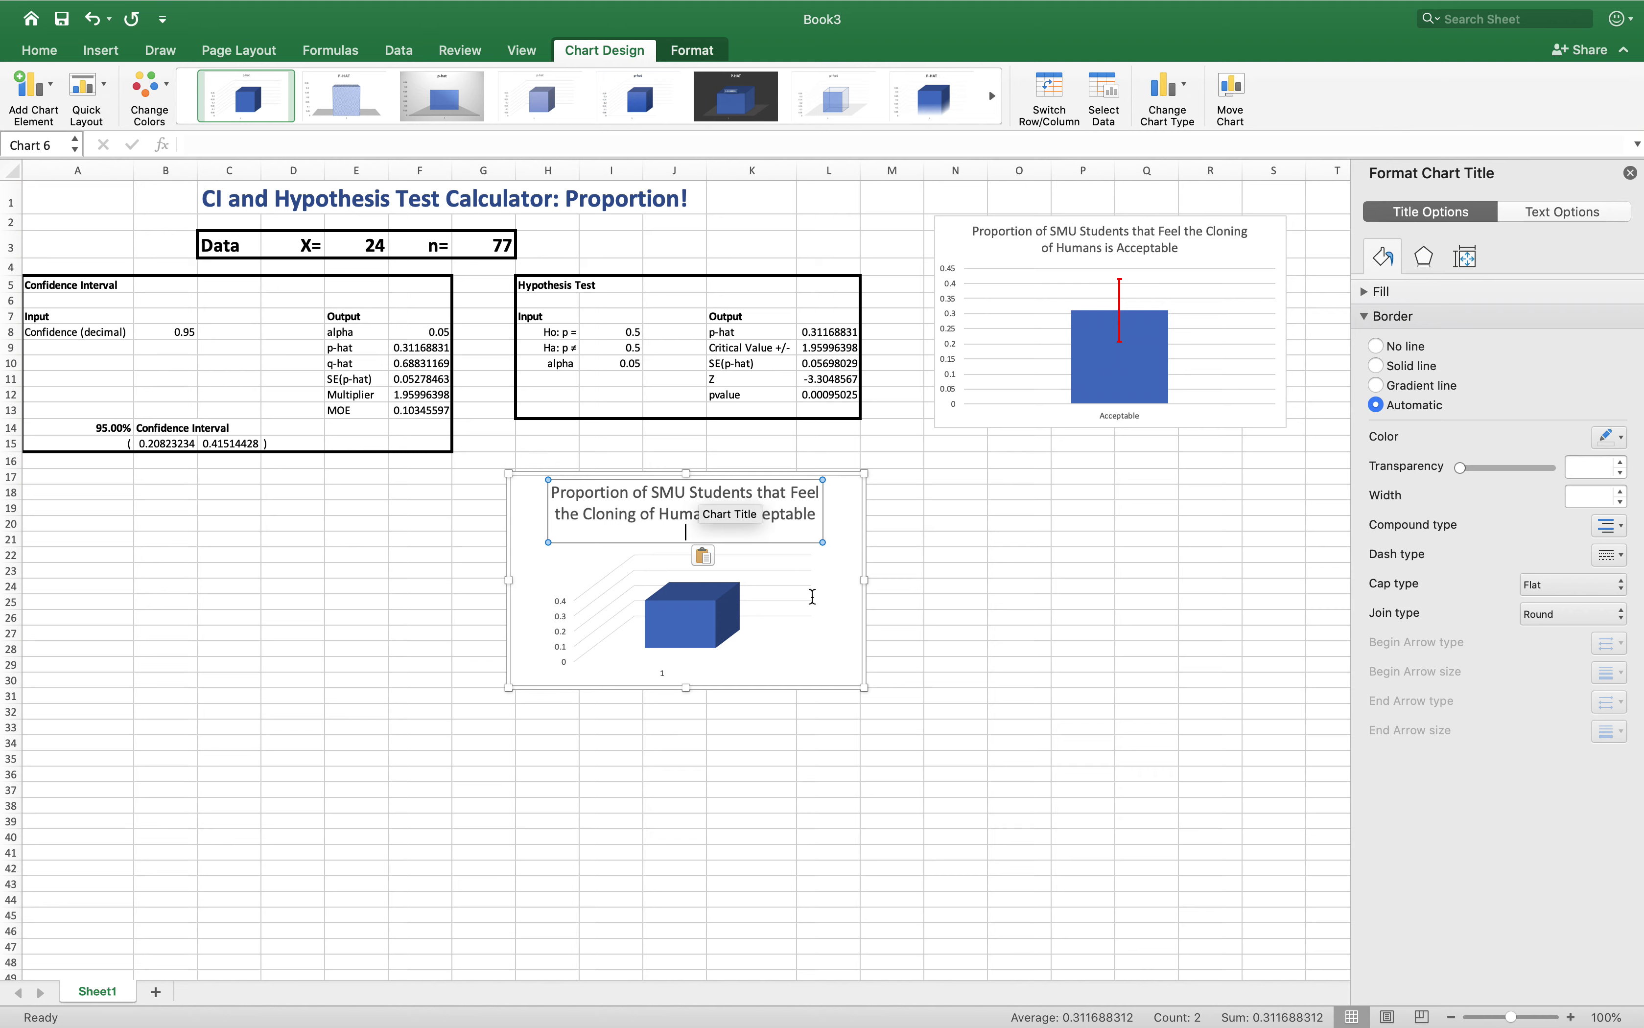
{"action": "left_click_drag", "start_coordinate": [861, 686], "coordinate": [1032, 774]}
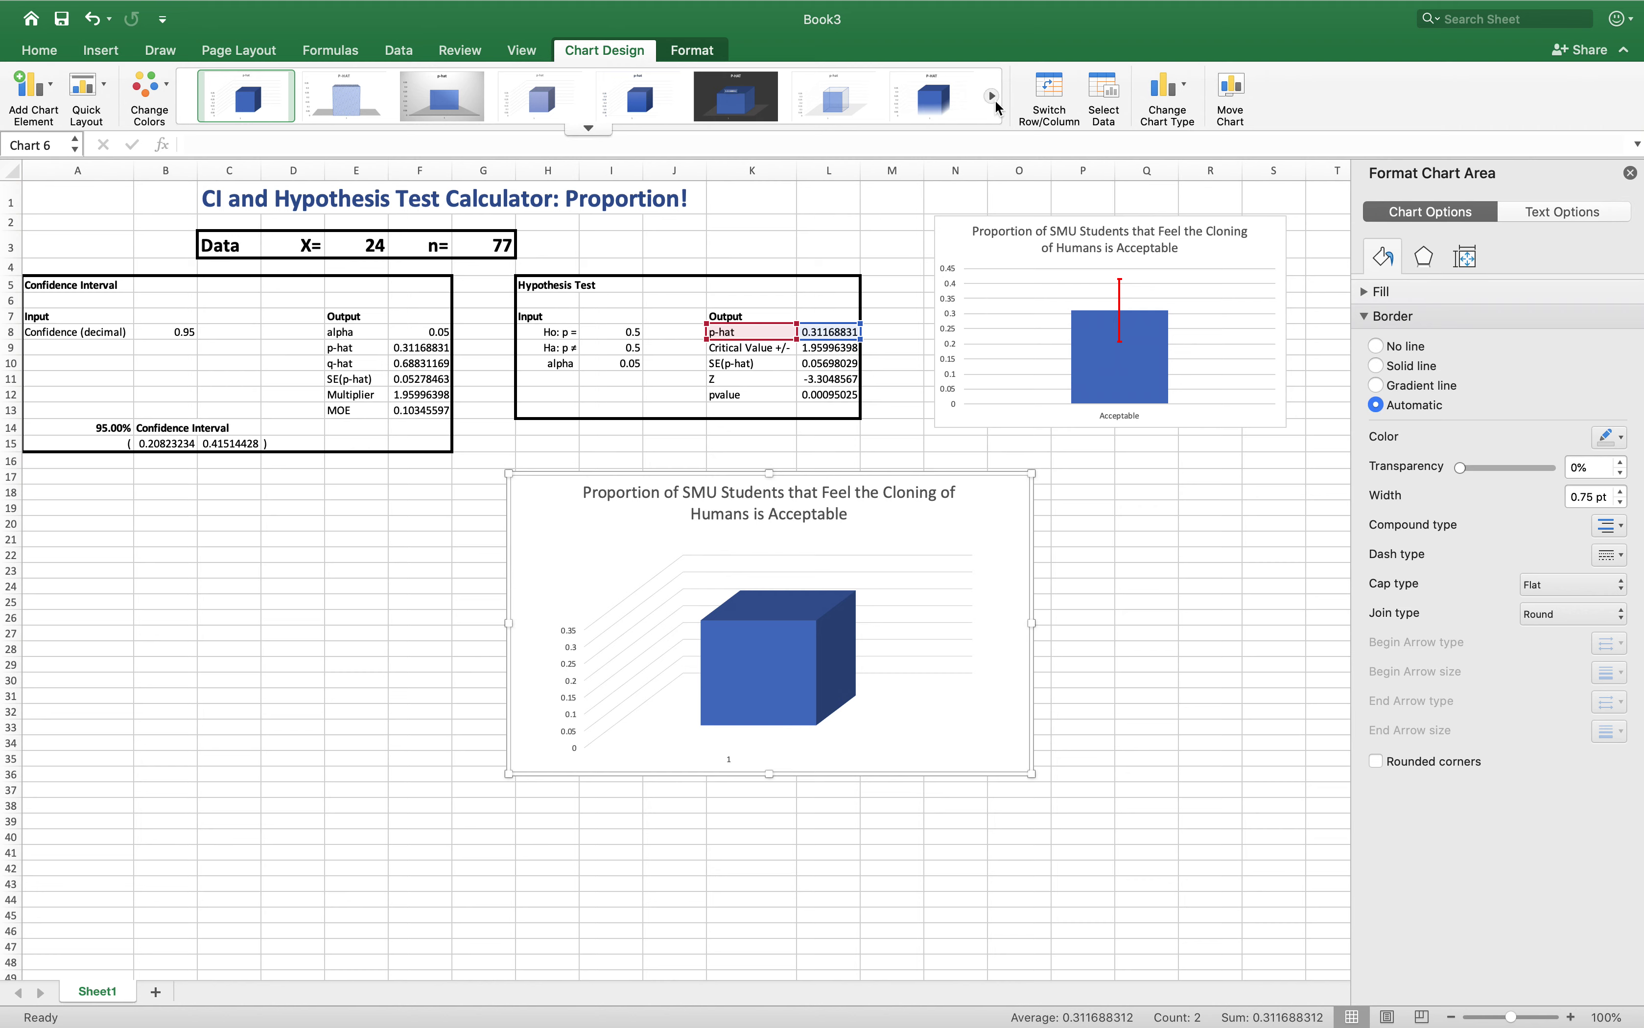
- Try the blue, dark gradient, faded-column and plain white chart styles on the 3-D chart
{"action": "left_click", "coordinate": [994, 98]}
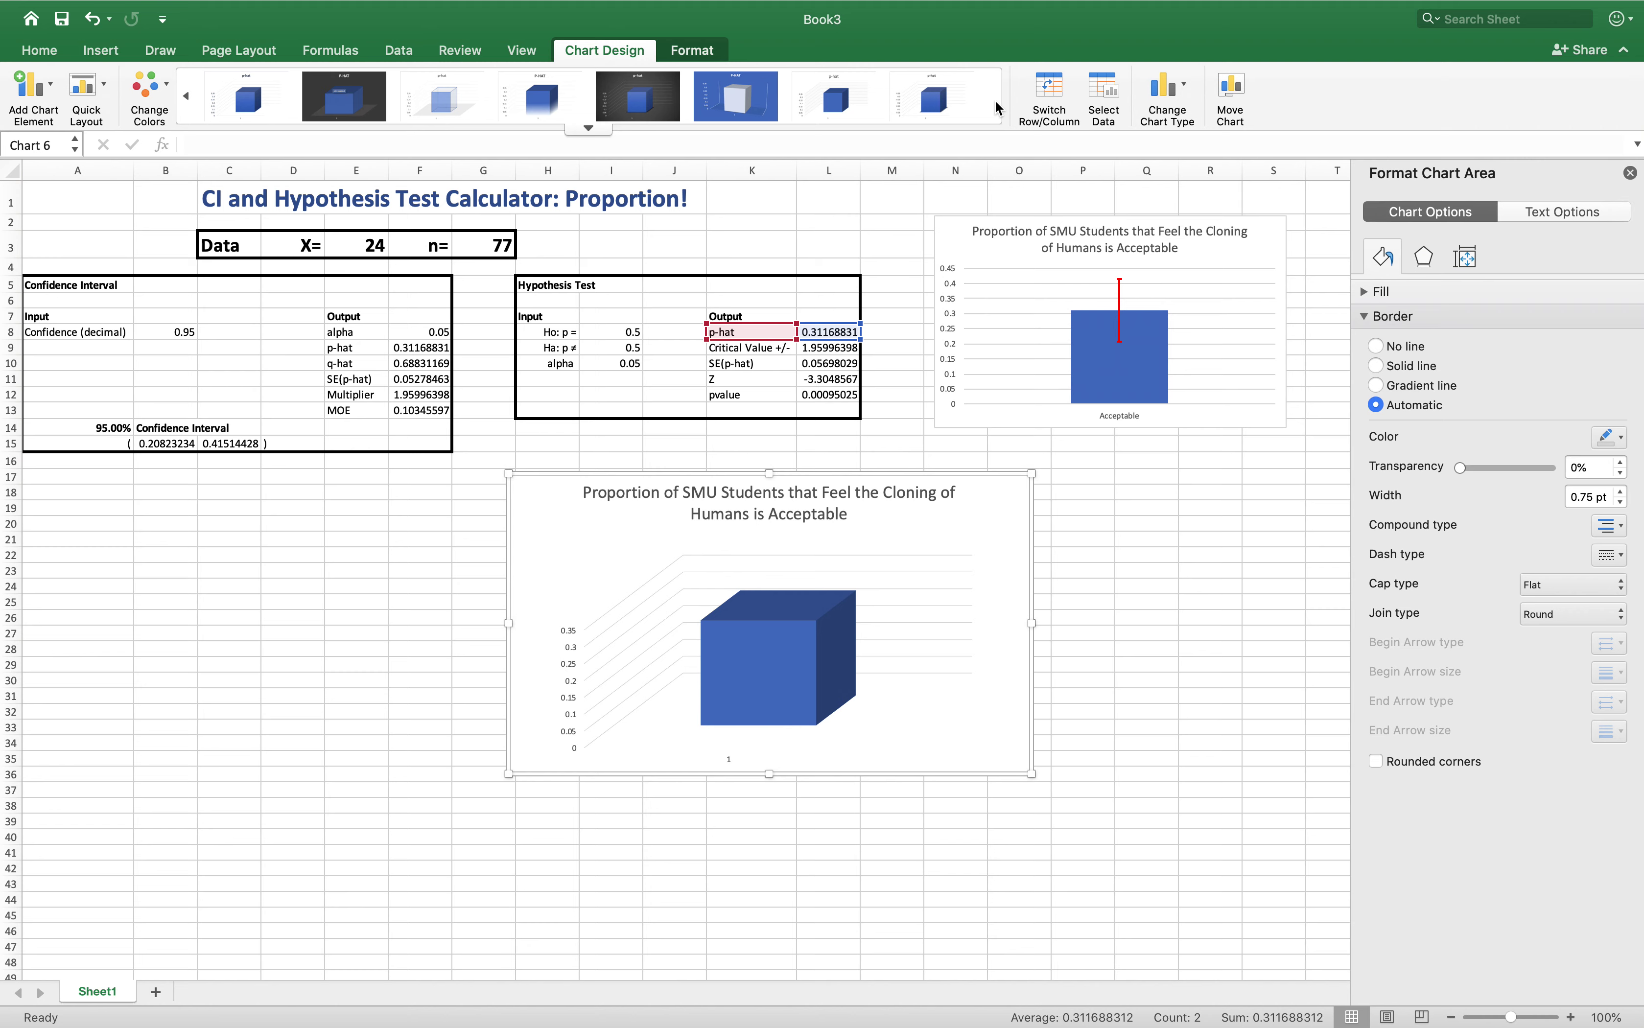
{"action": "left_click", "coordinate": [772, 112]}
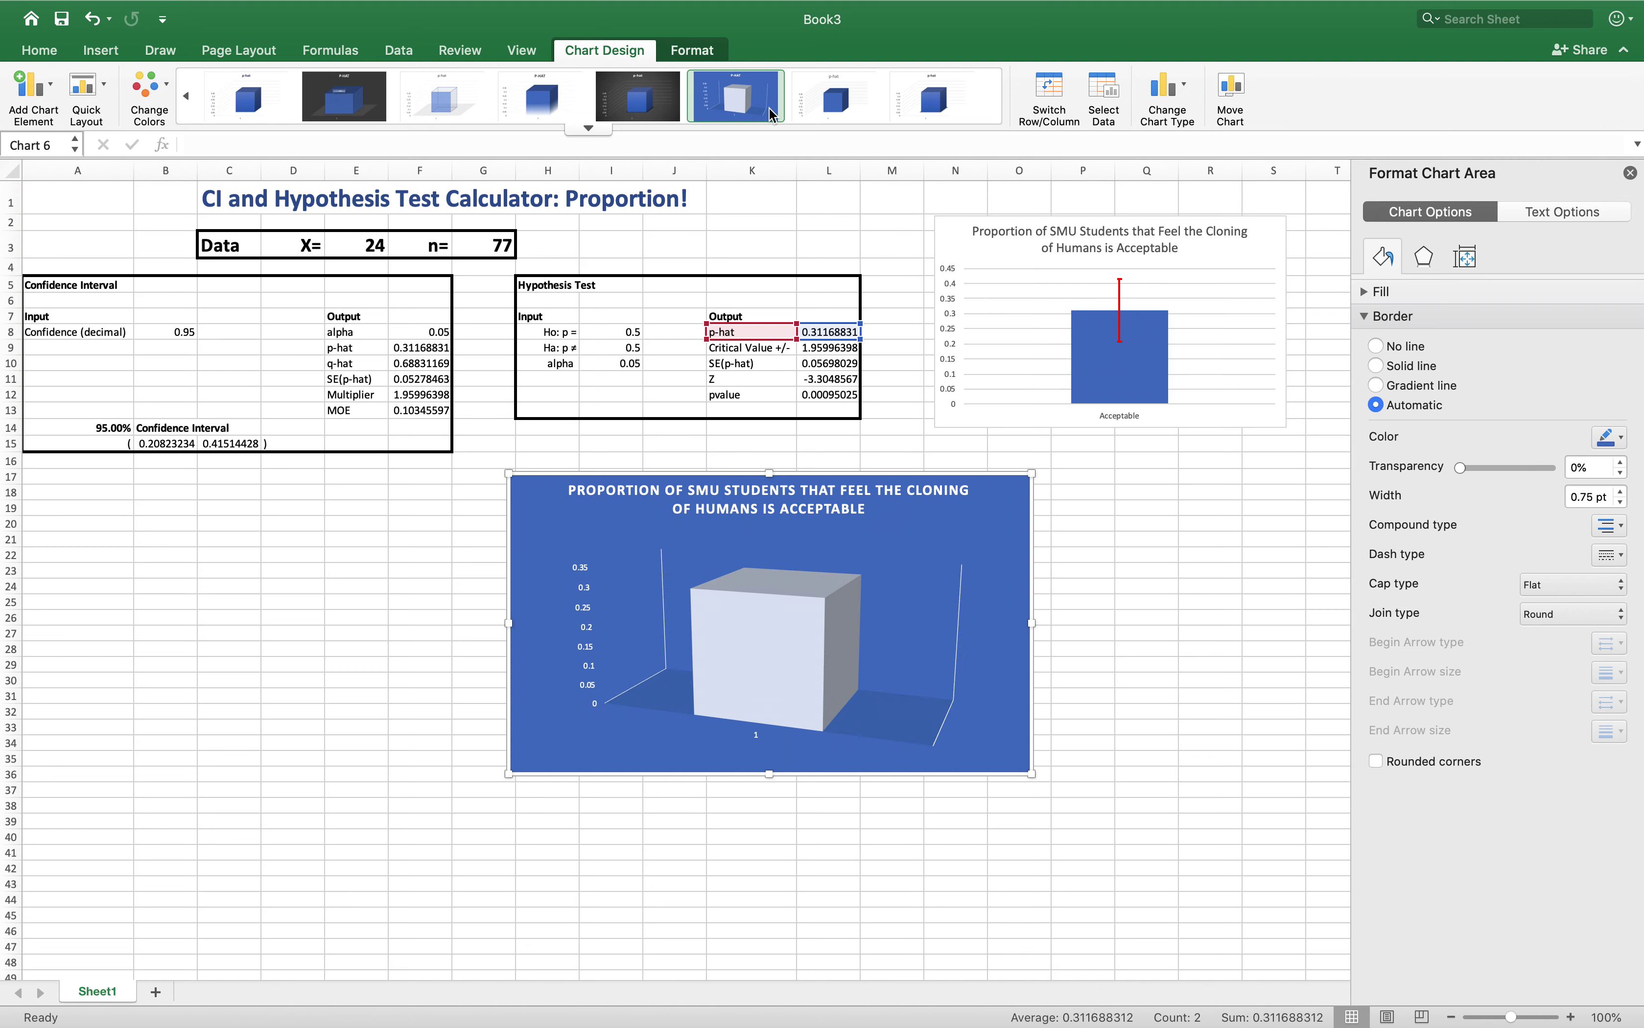
{"action": "left_click", "coordinate": [637, 113]}
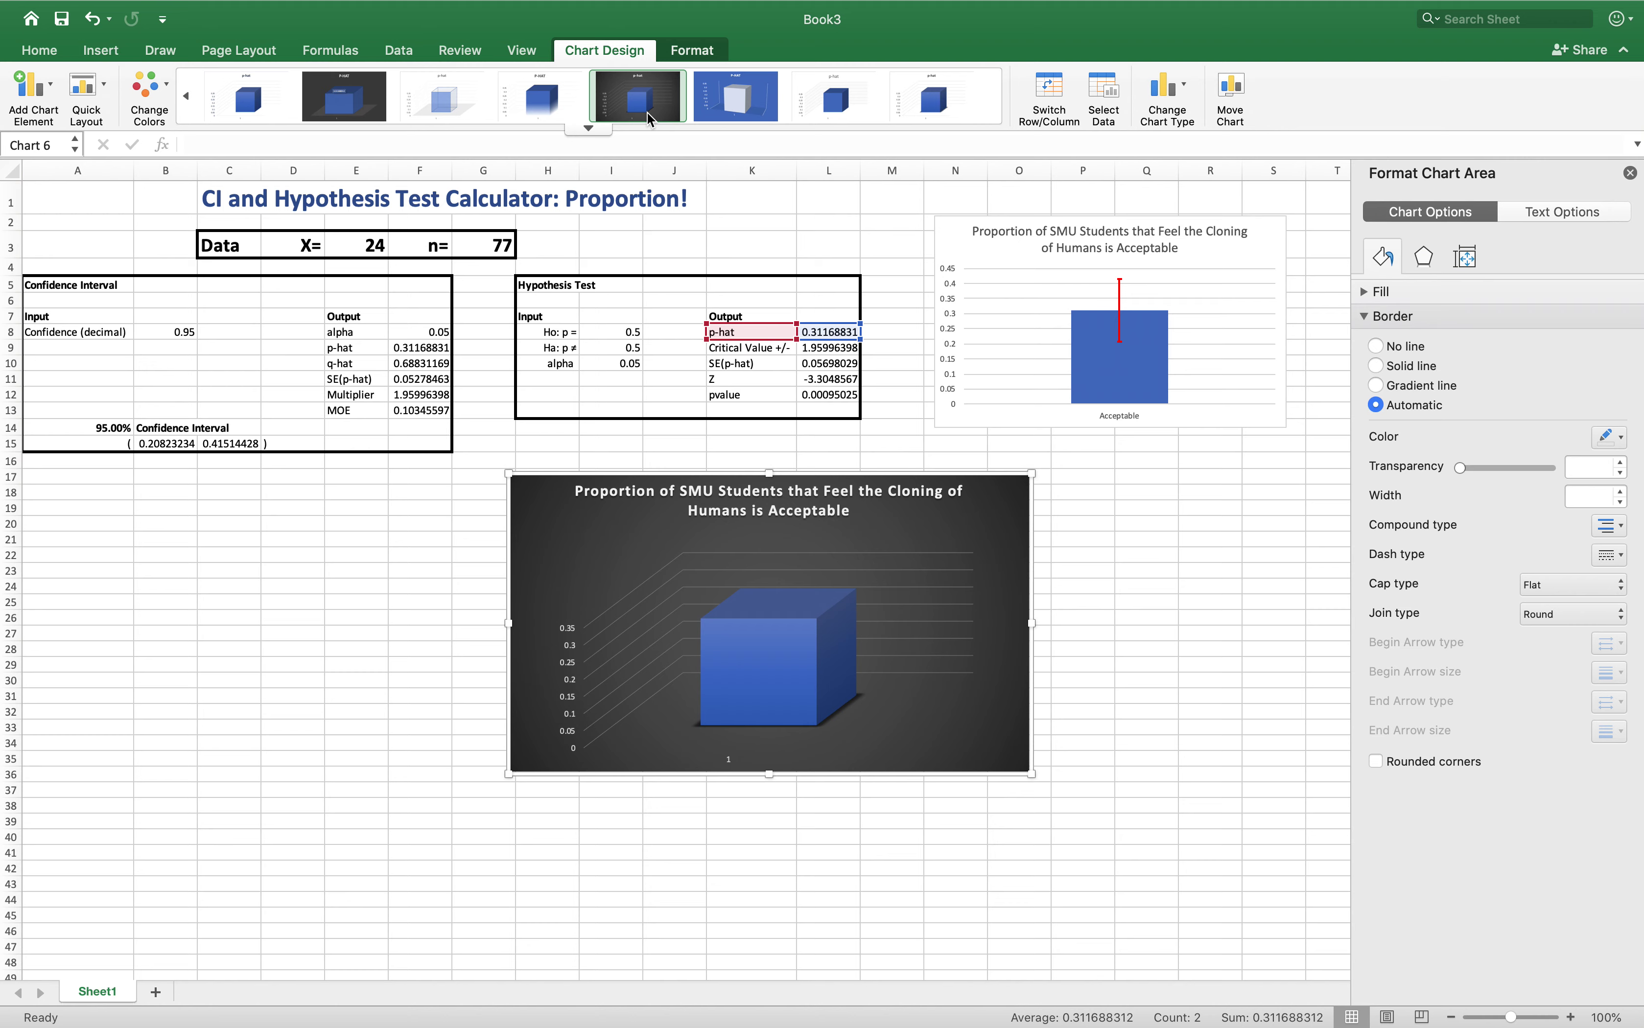
{"action": "left_click", "coordinate": [551, 112]}
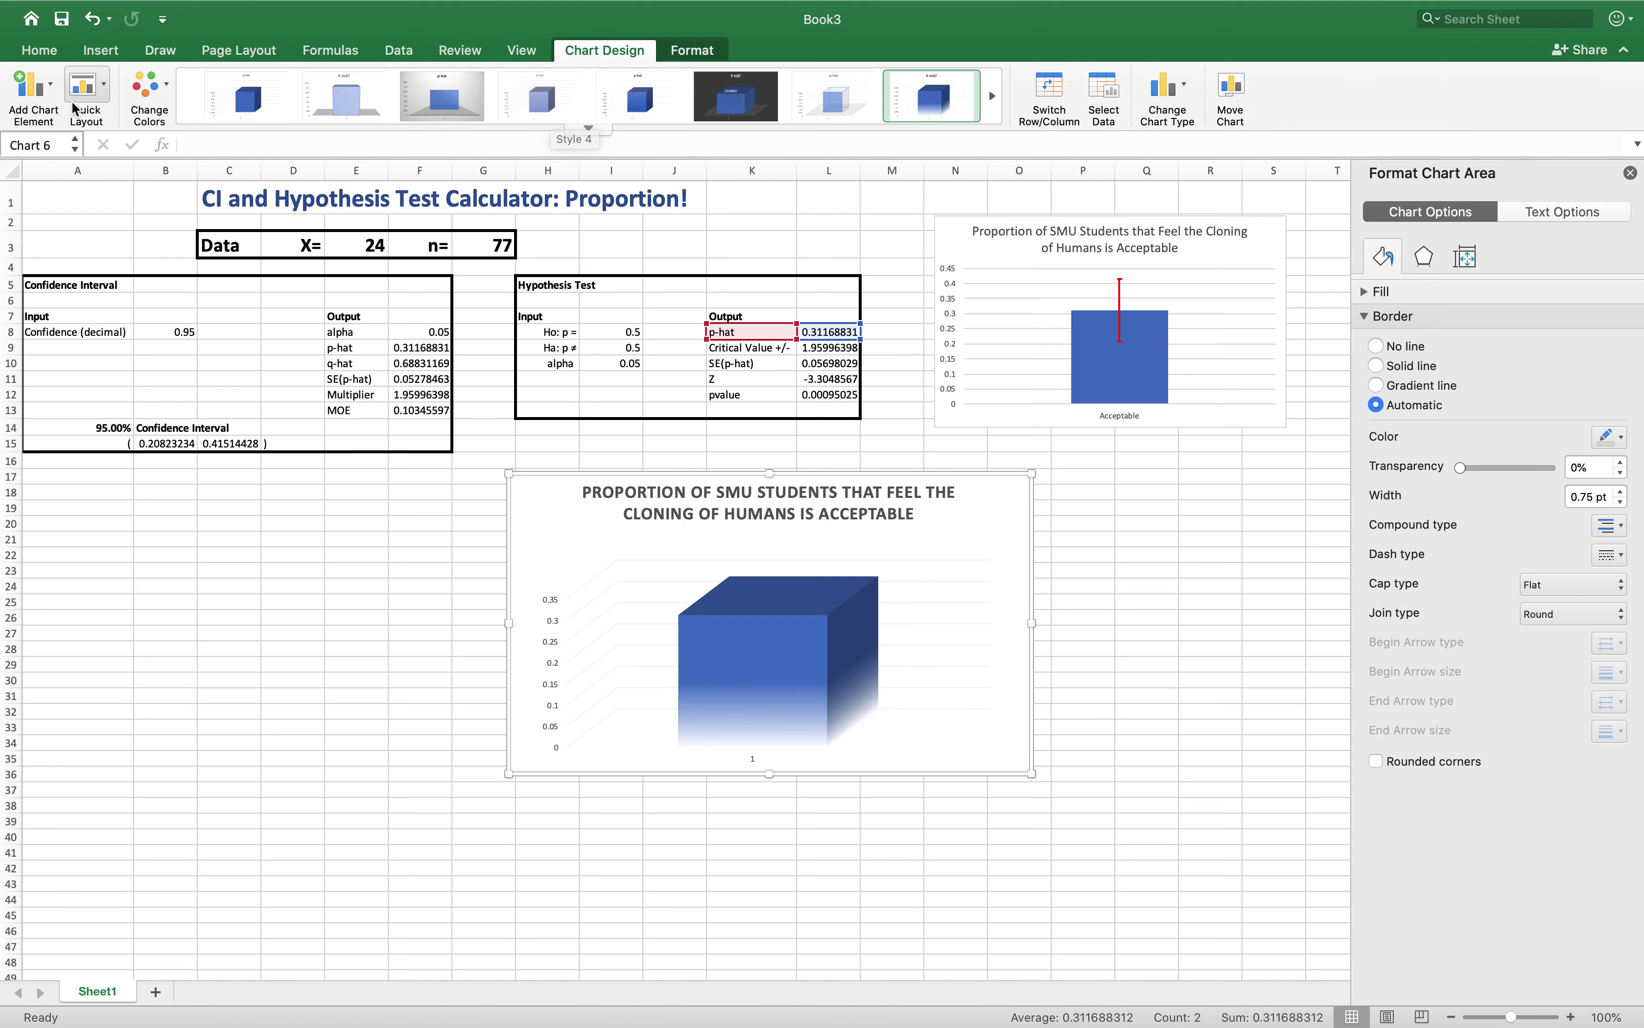
{"action": "left_click", "coordinate": [32, 86]}
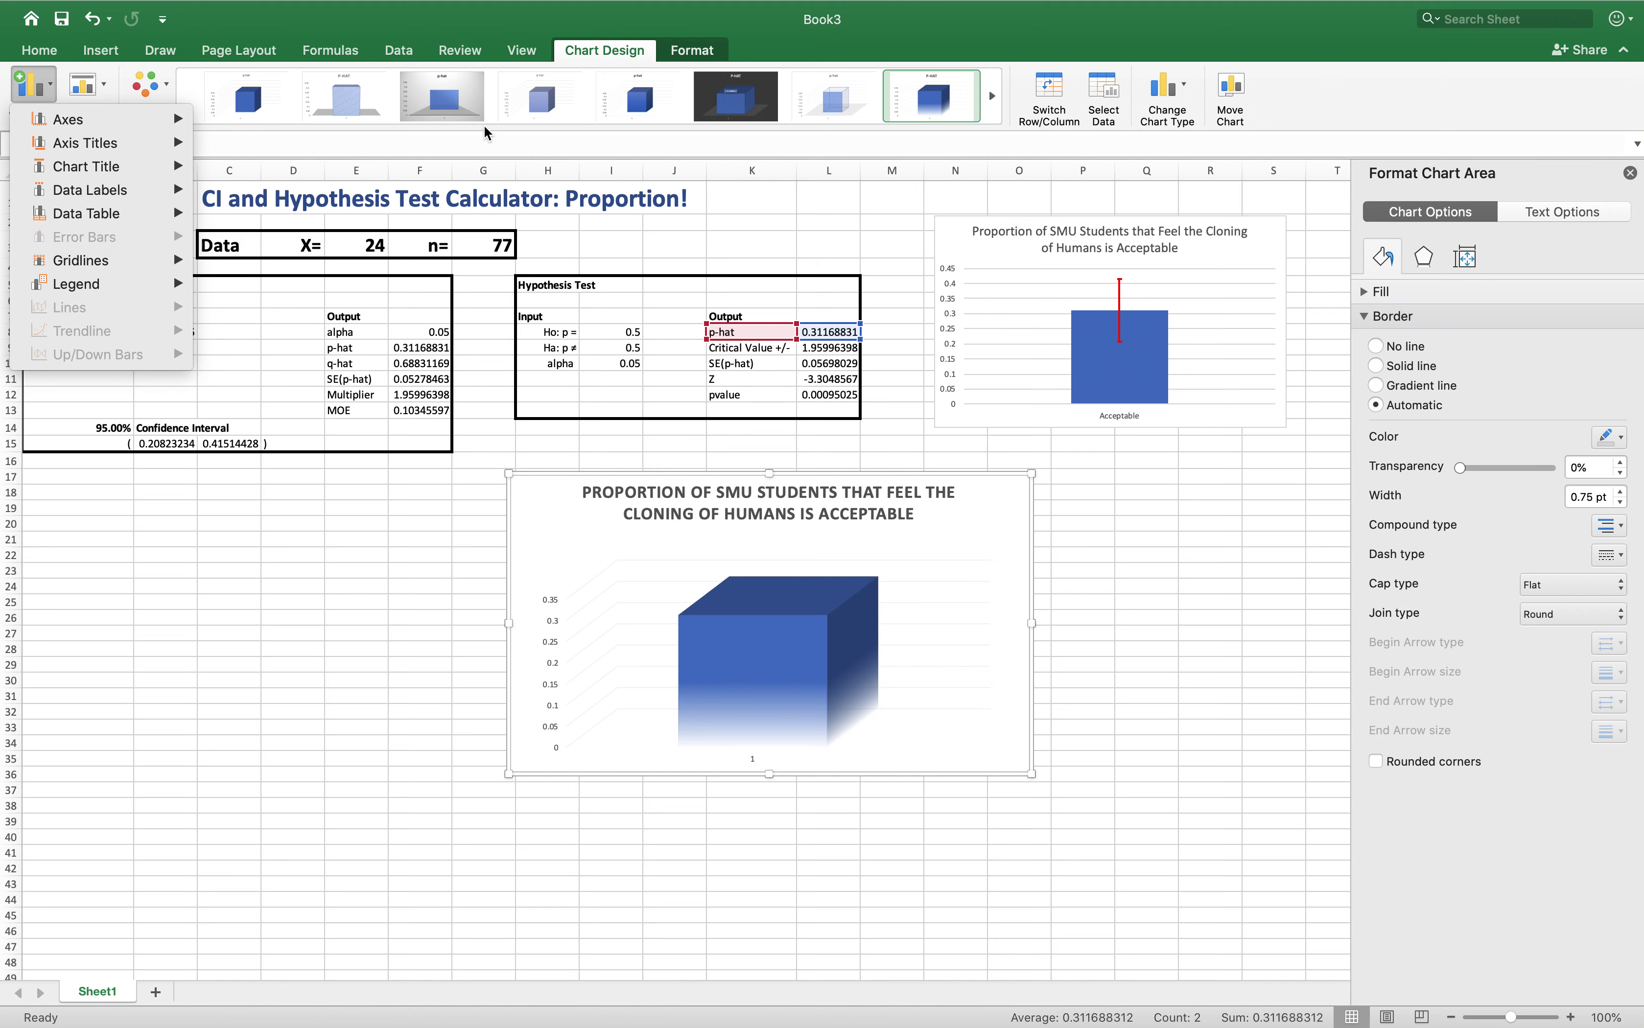
{"action": "left_click", "coordinate": [355, 109]}
{"action": "left_click", "coordinate": [343, 102]}
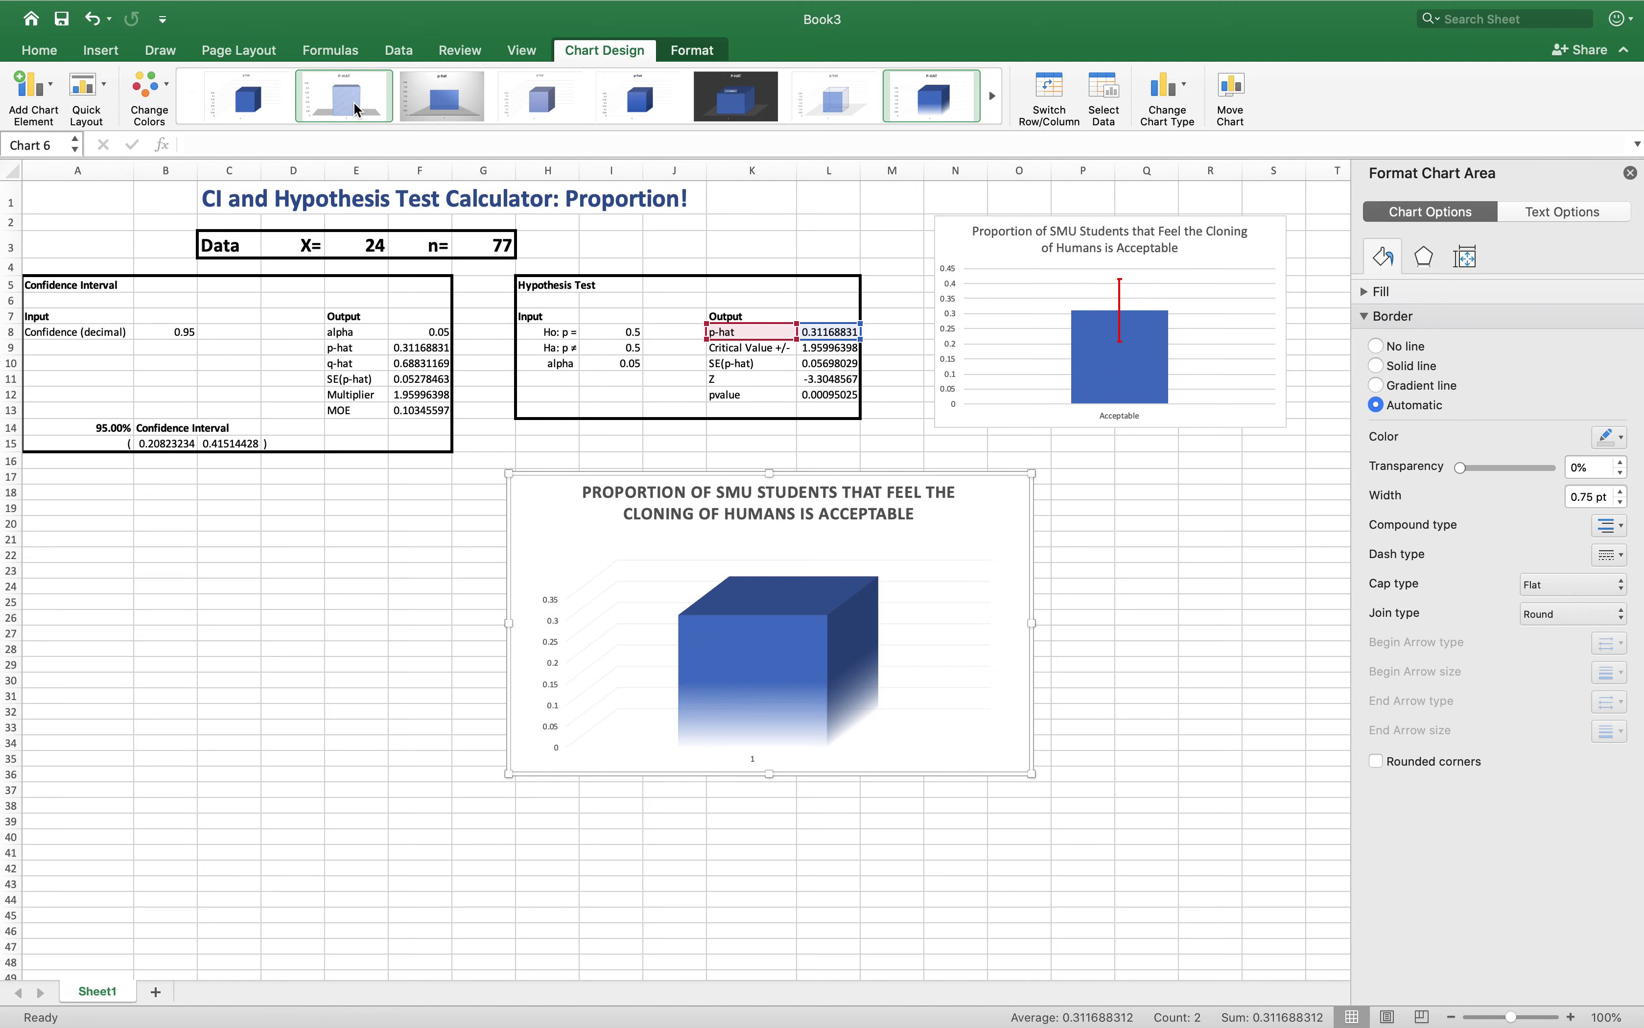
{"action": "left_click", "coordinate": [262, 102]}
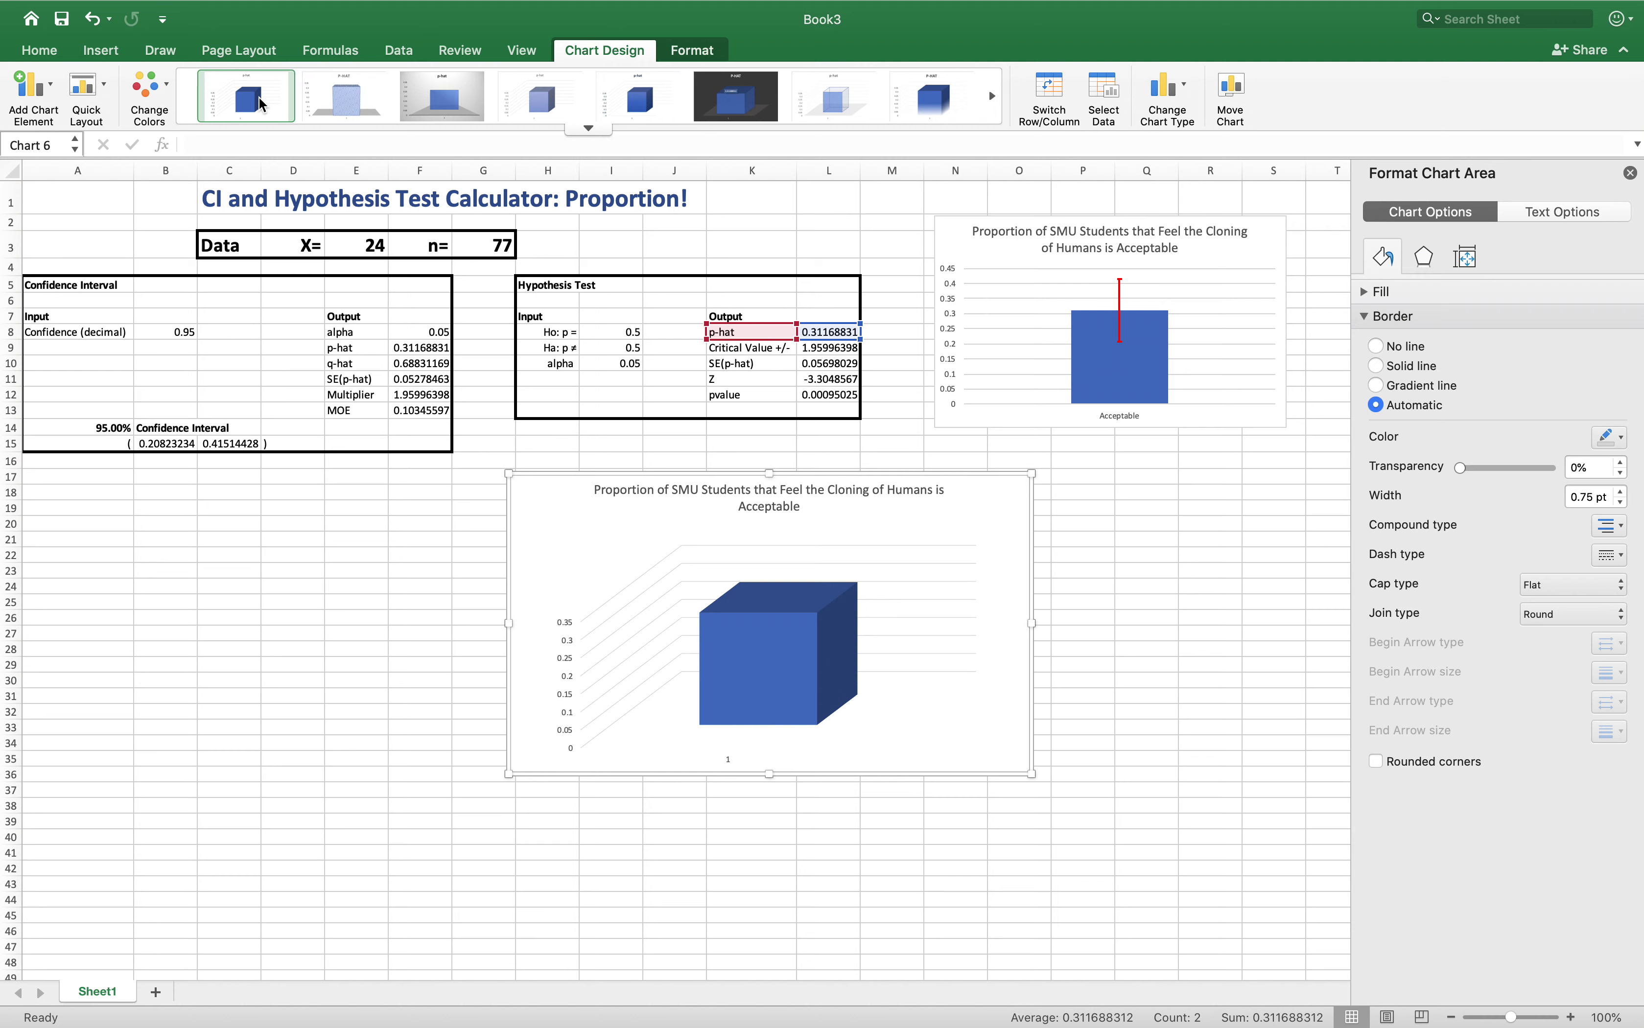
- Apply the dark grey style with a data label to the 3-D chart and set its horizontal category axis label to "Acceptable"
{"action": "left_click", "coordinate": [730, 105]}
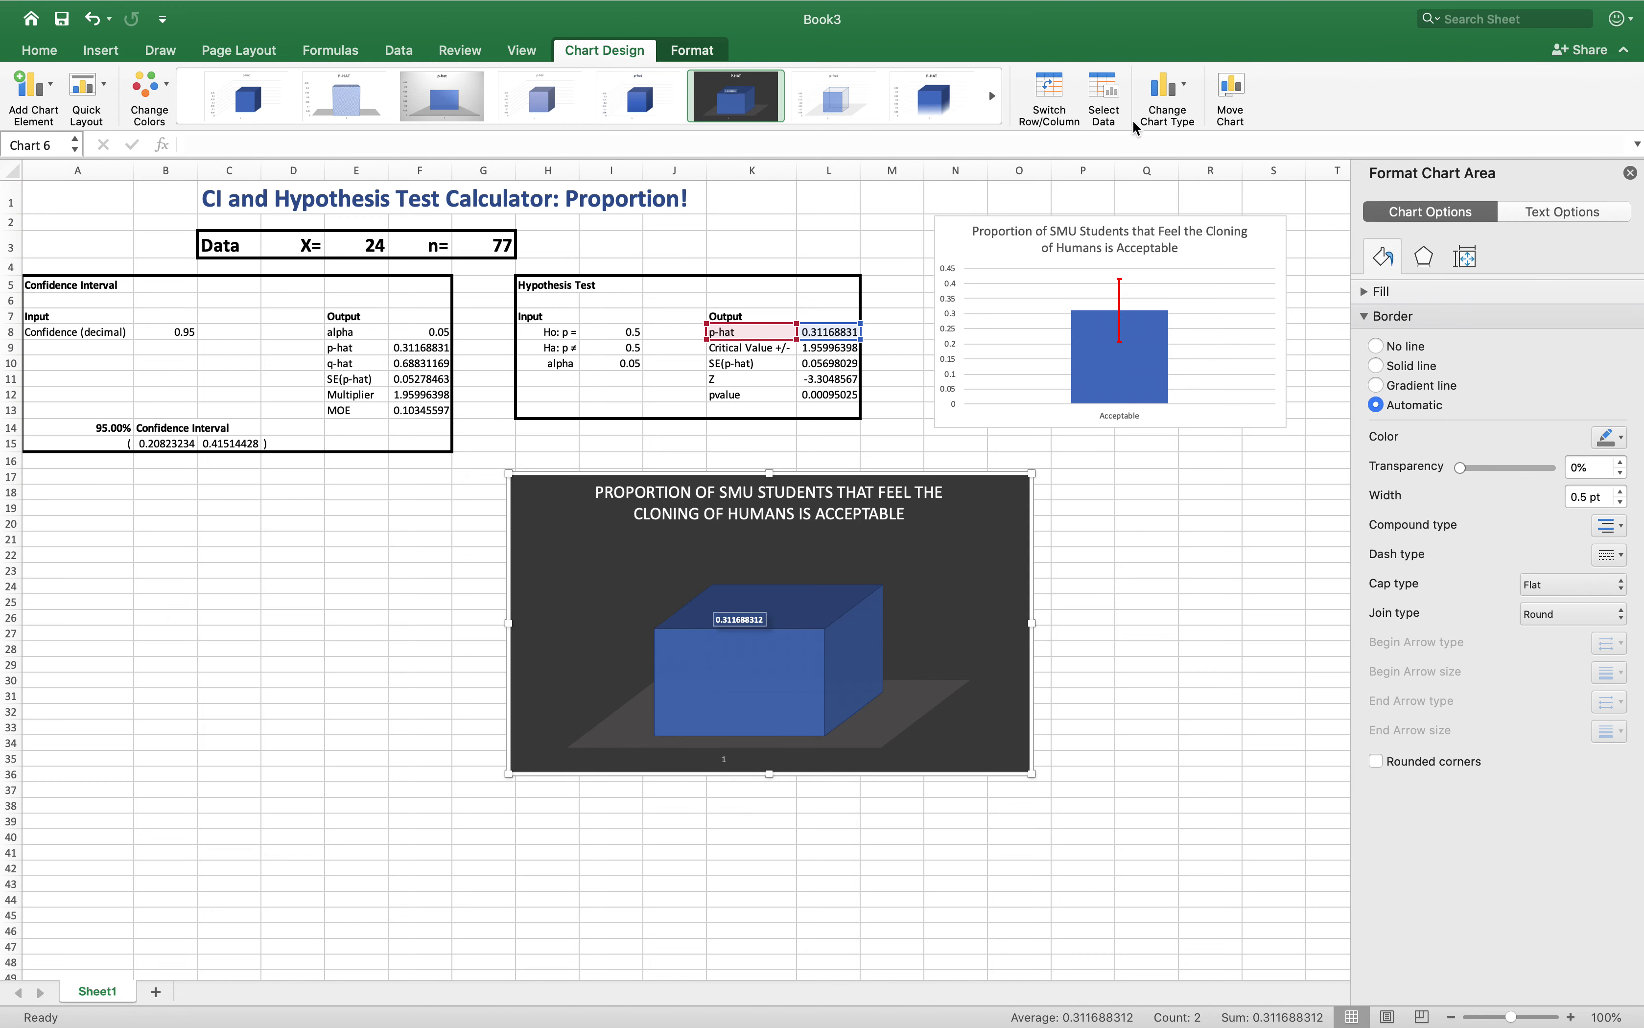
{"action": "left_click", "coordinate": [1110, 112]}
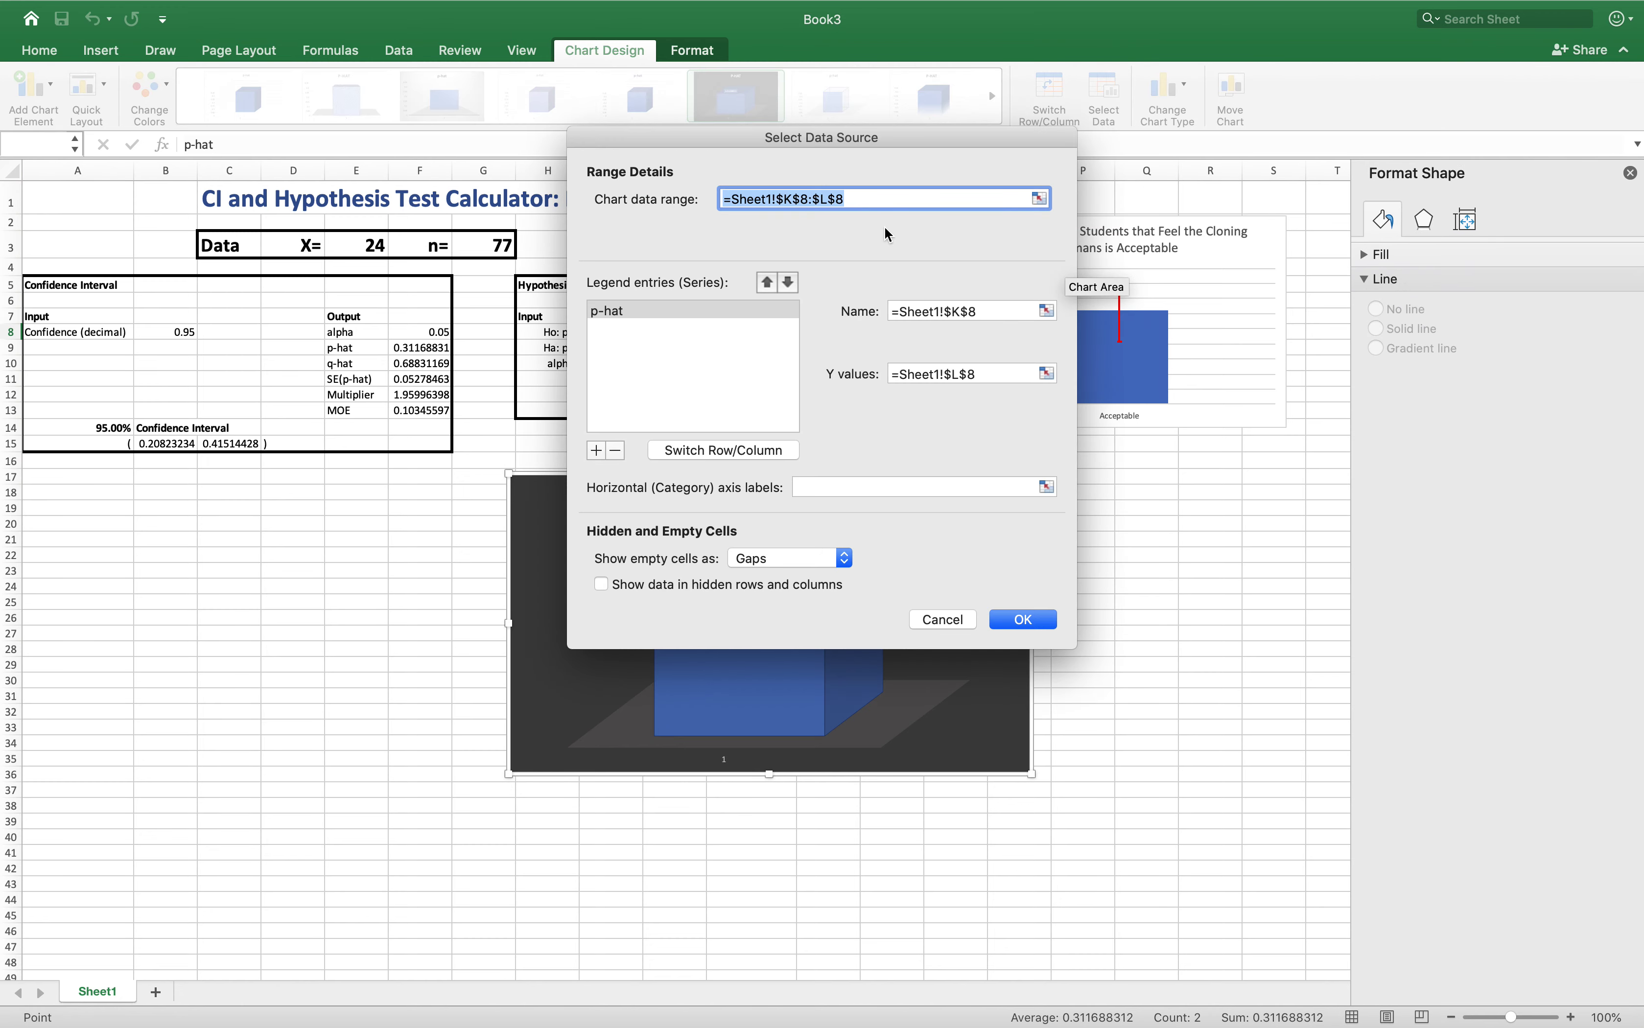
{"action": "left_click", "coordinate": [872, 485]}
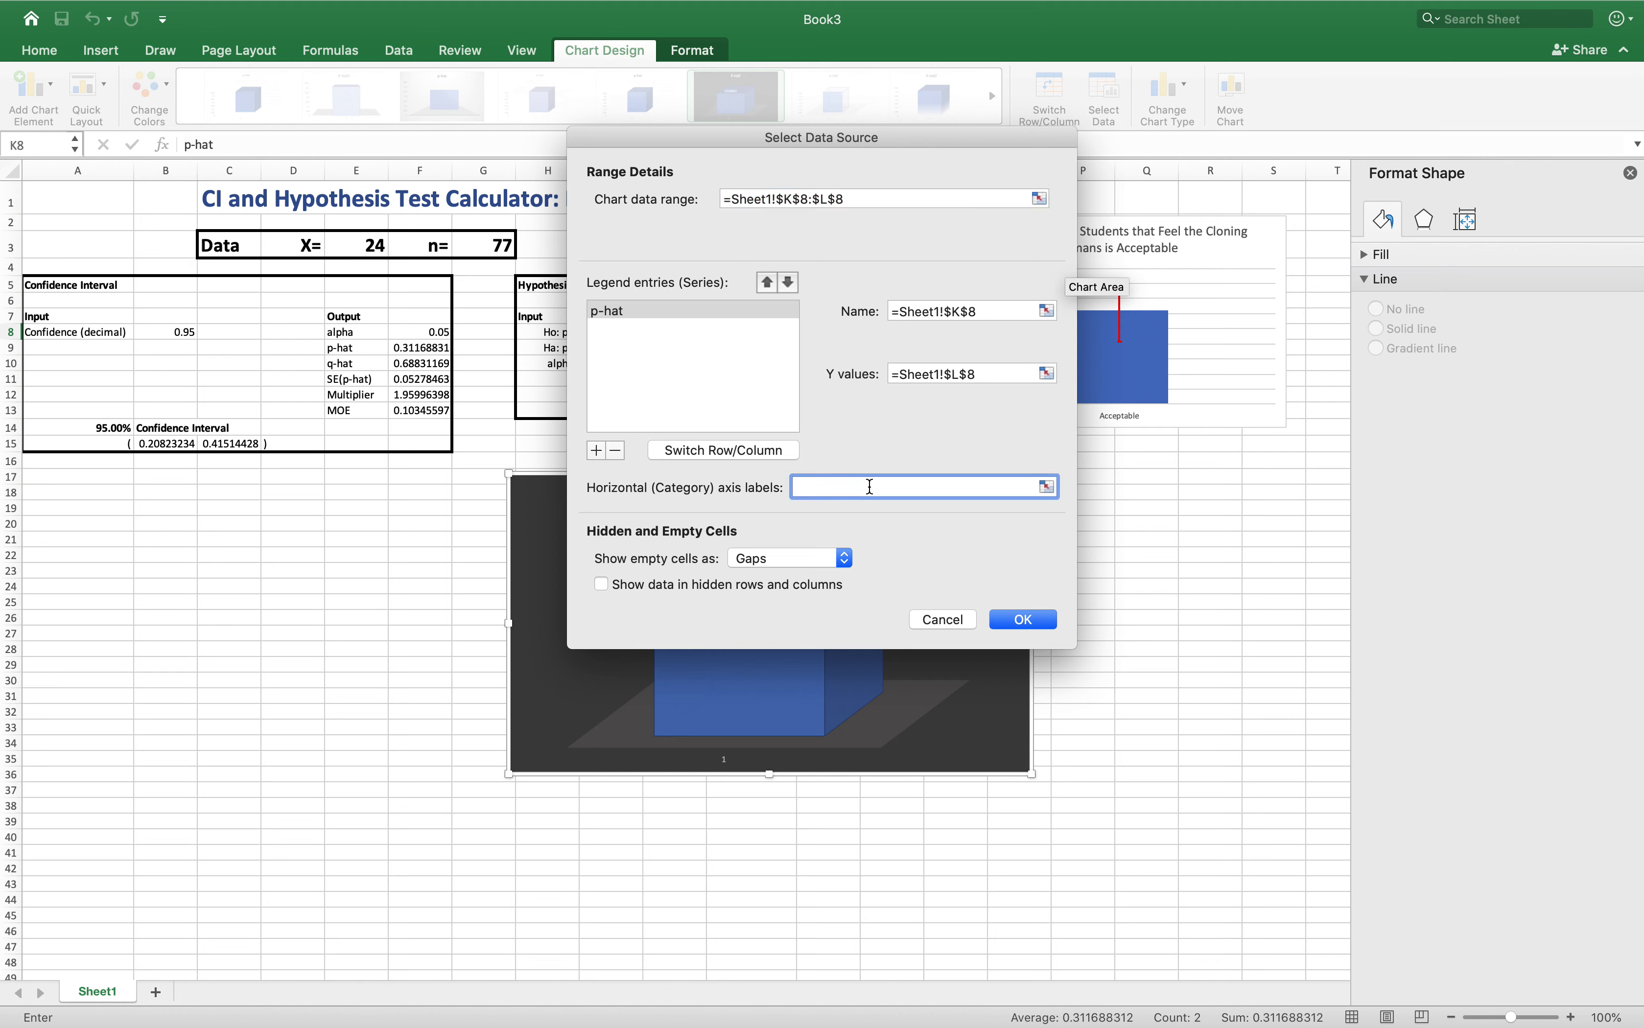
{"action": "type", "text": "Acceptable"}
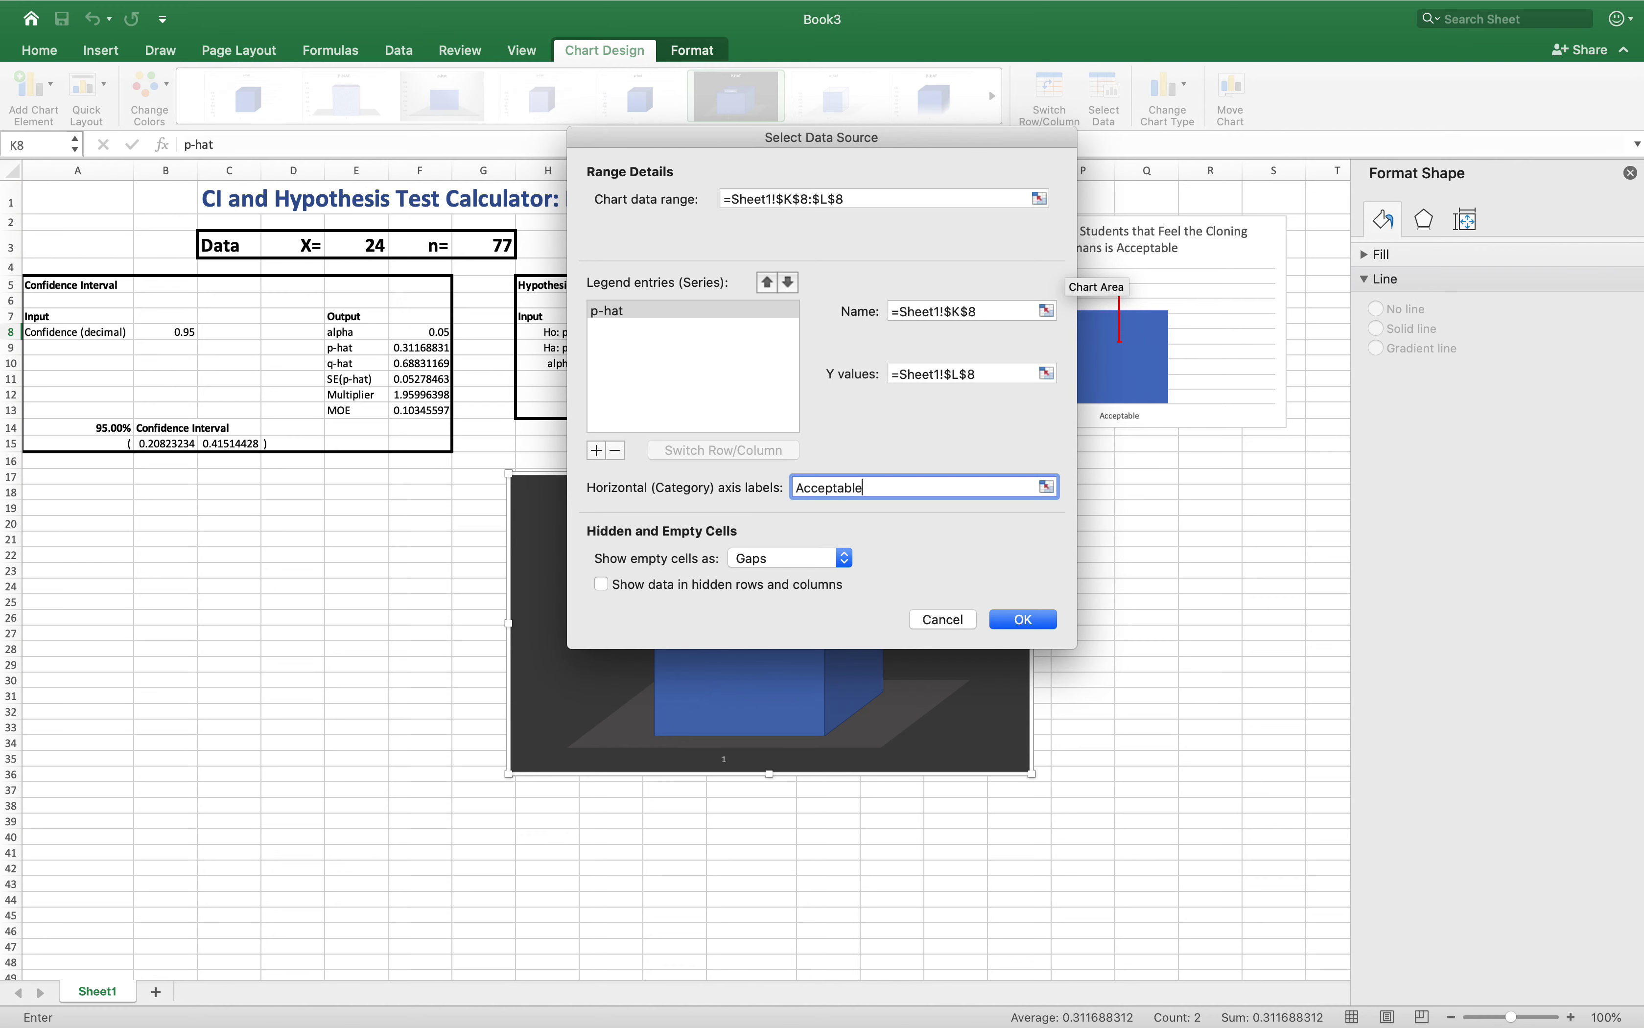
{"action": "left_click", "coordinate": [1005, 622]}
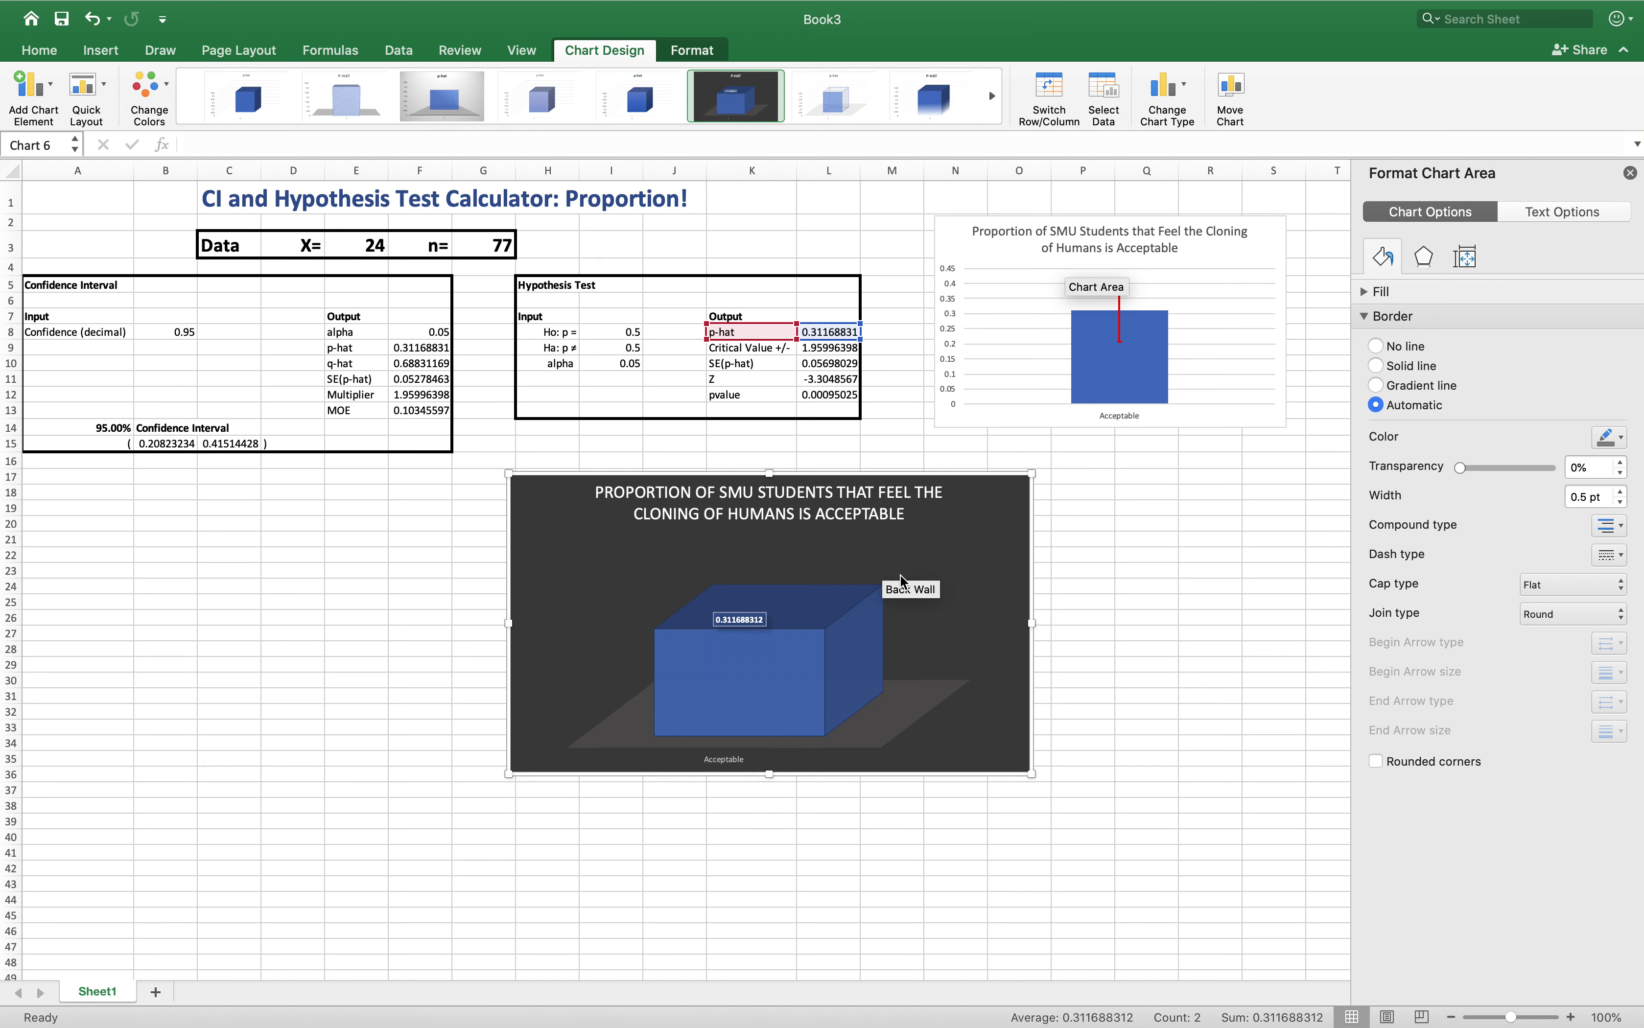
- Move the 3-D chart sideways so its edge lines up with column K, below the Hypothesis Test block, and deselect it
{"action": "left_click_drag", "start_coordinate": [951, 479], "coordinate": [1146, 474]}
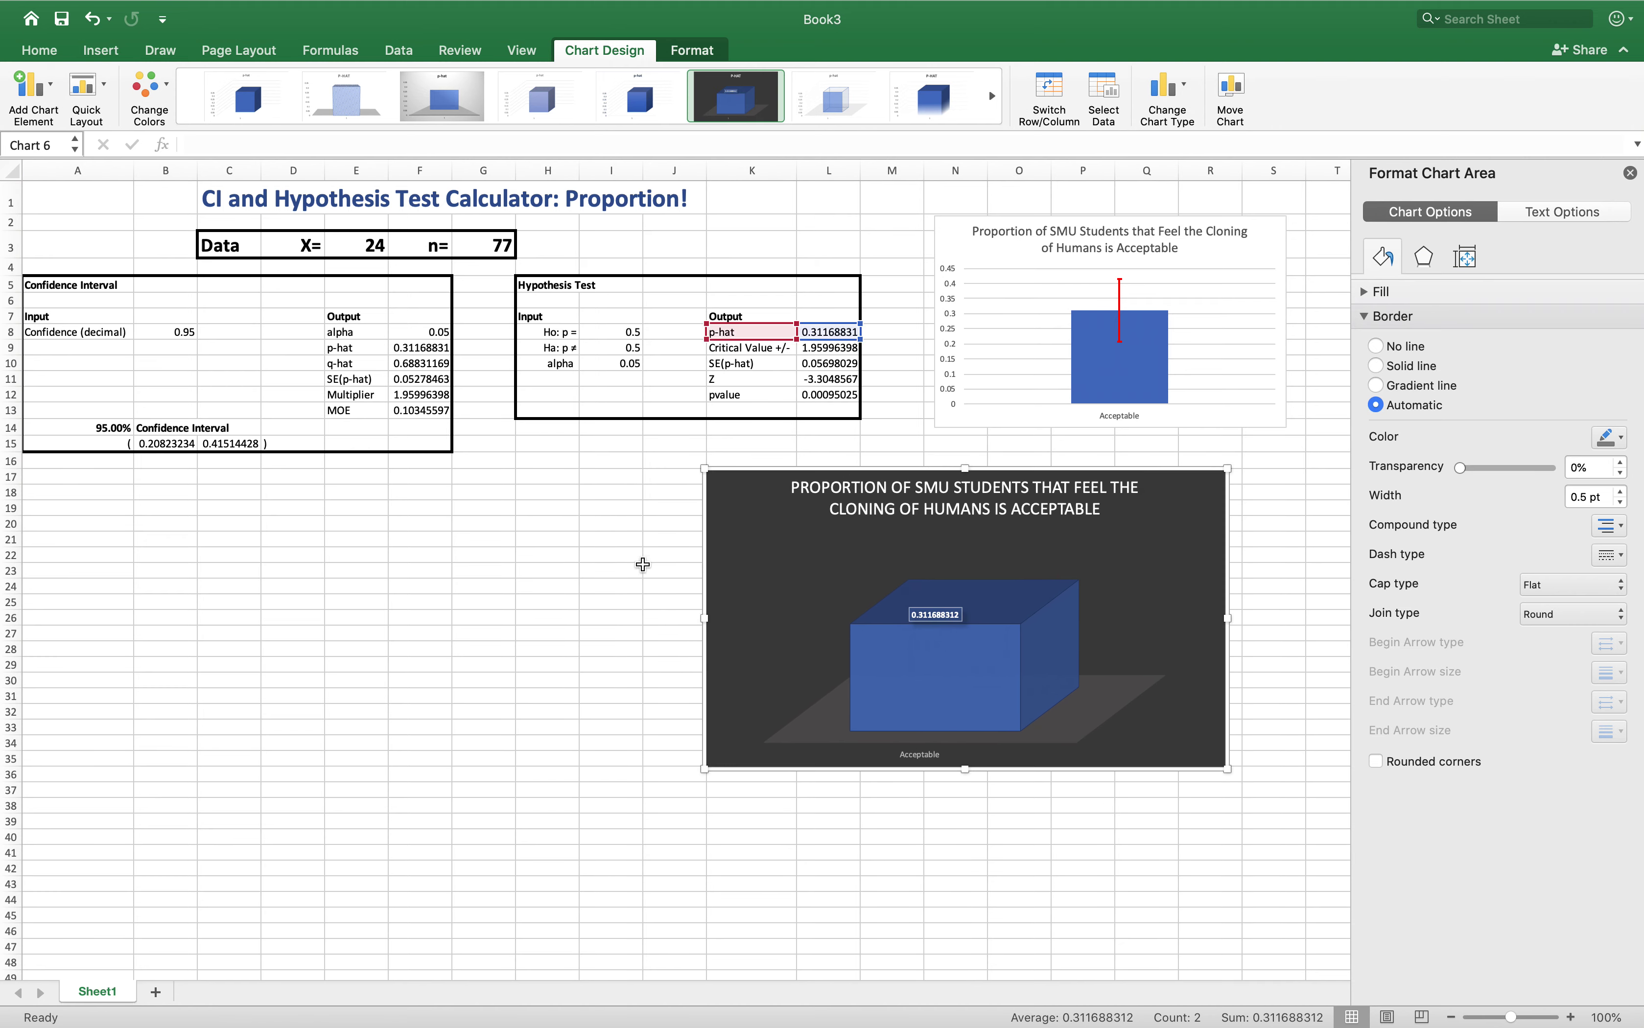
{"action": "left_click", "coordinate": [639, 569]}
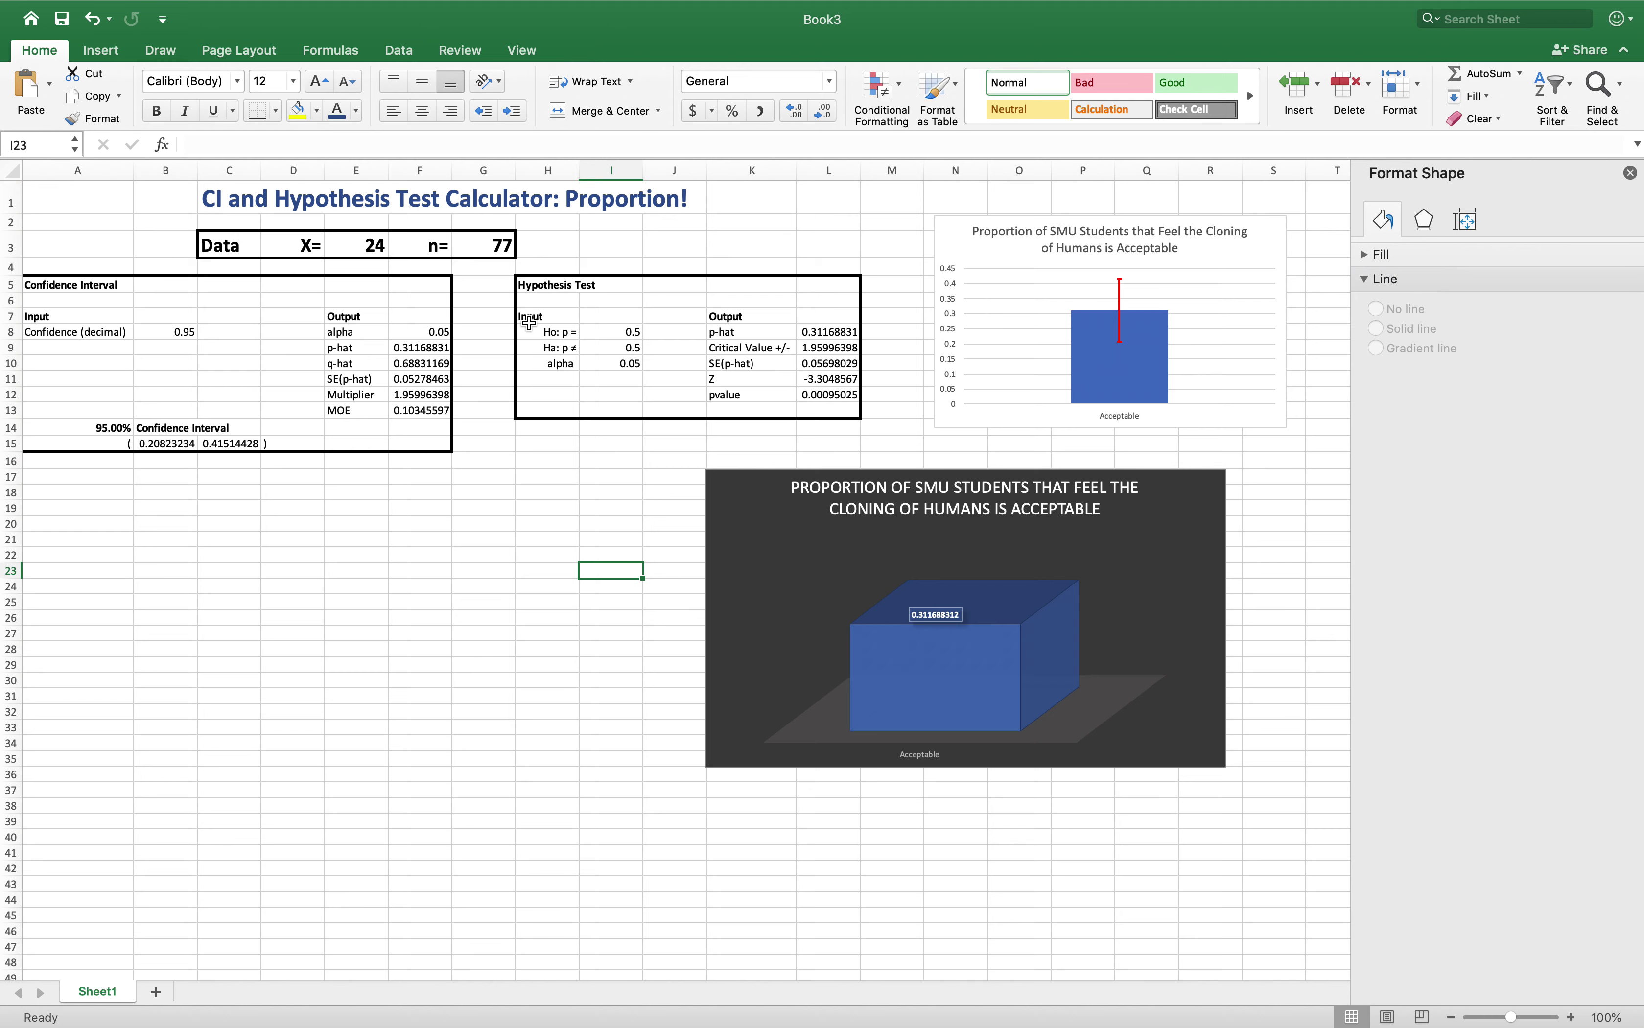
- Test the calculator and charts by setting X in E3 to 20, and restore X to 24
{"action": "left_click", "coordinate": [370, 249]}
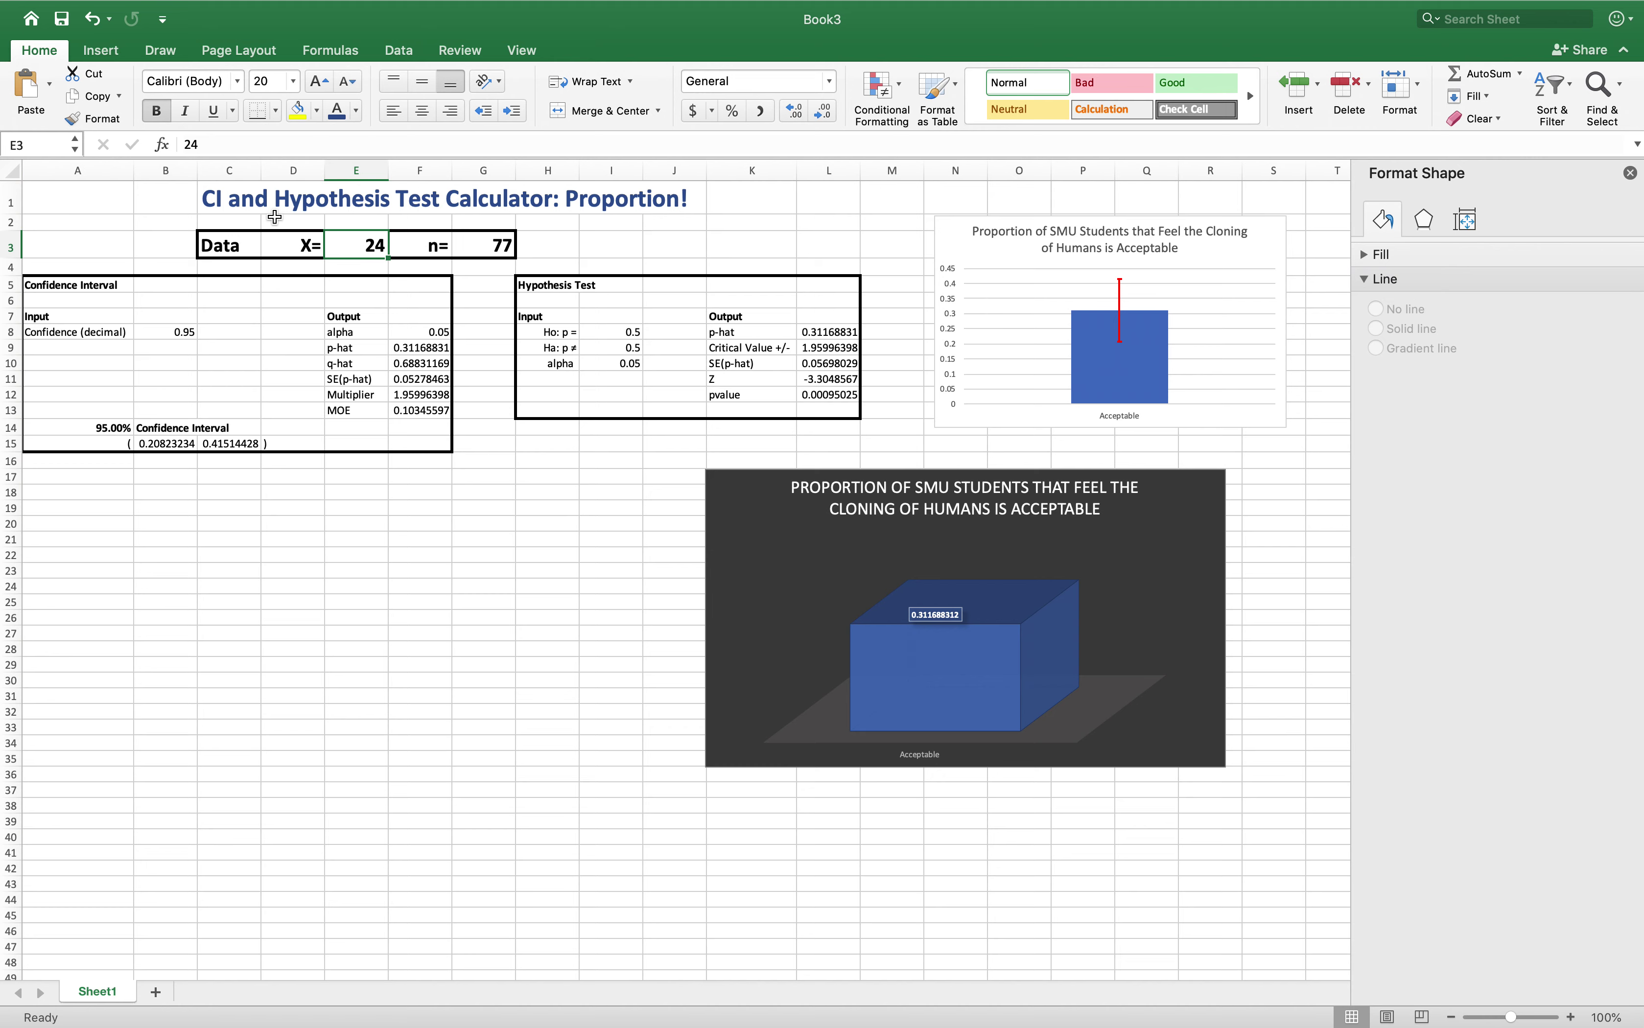
{"action": "type", "text": "20"}
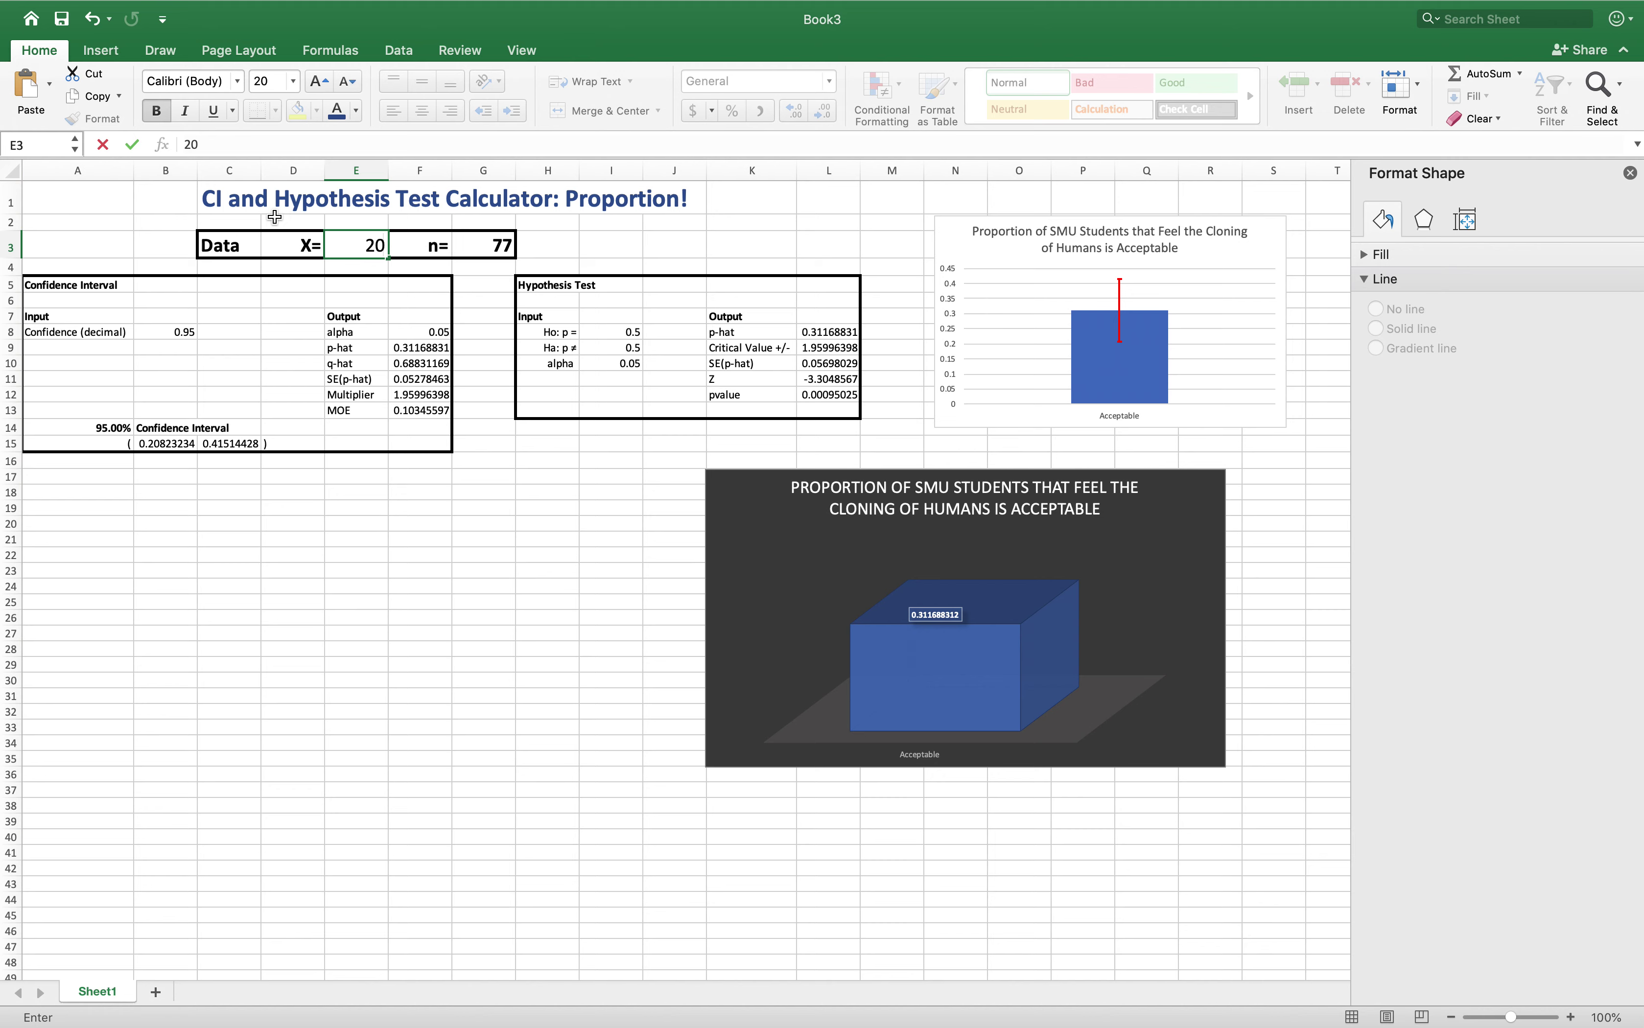
{"action": "key", "text": "Return"}
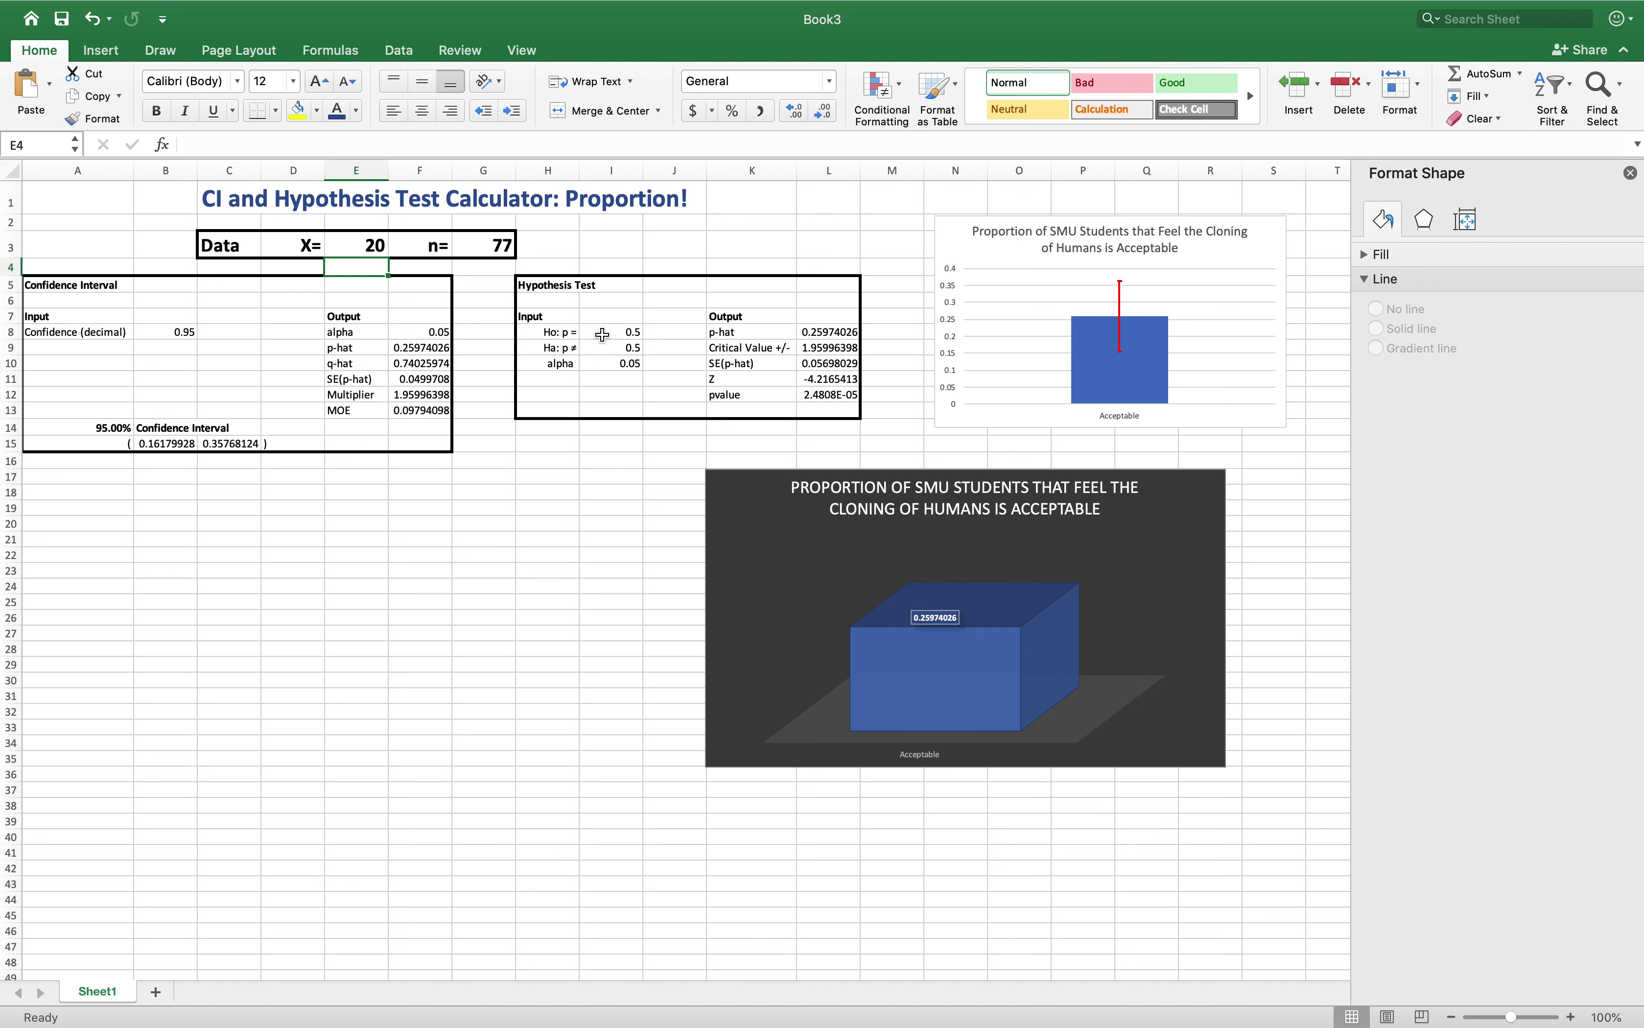
{"action": "left_click", "coordinate": [363, 245]}
{"action": "type", "text": "24"}
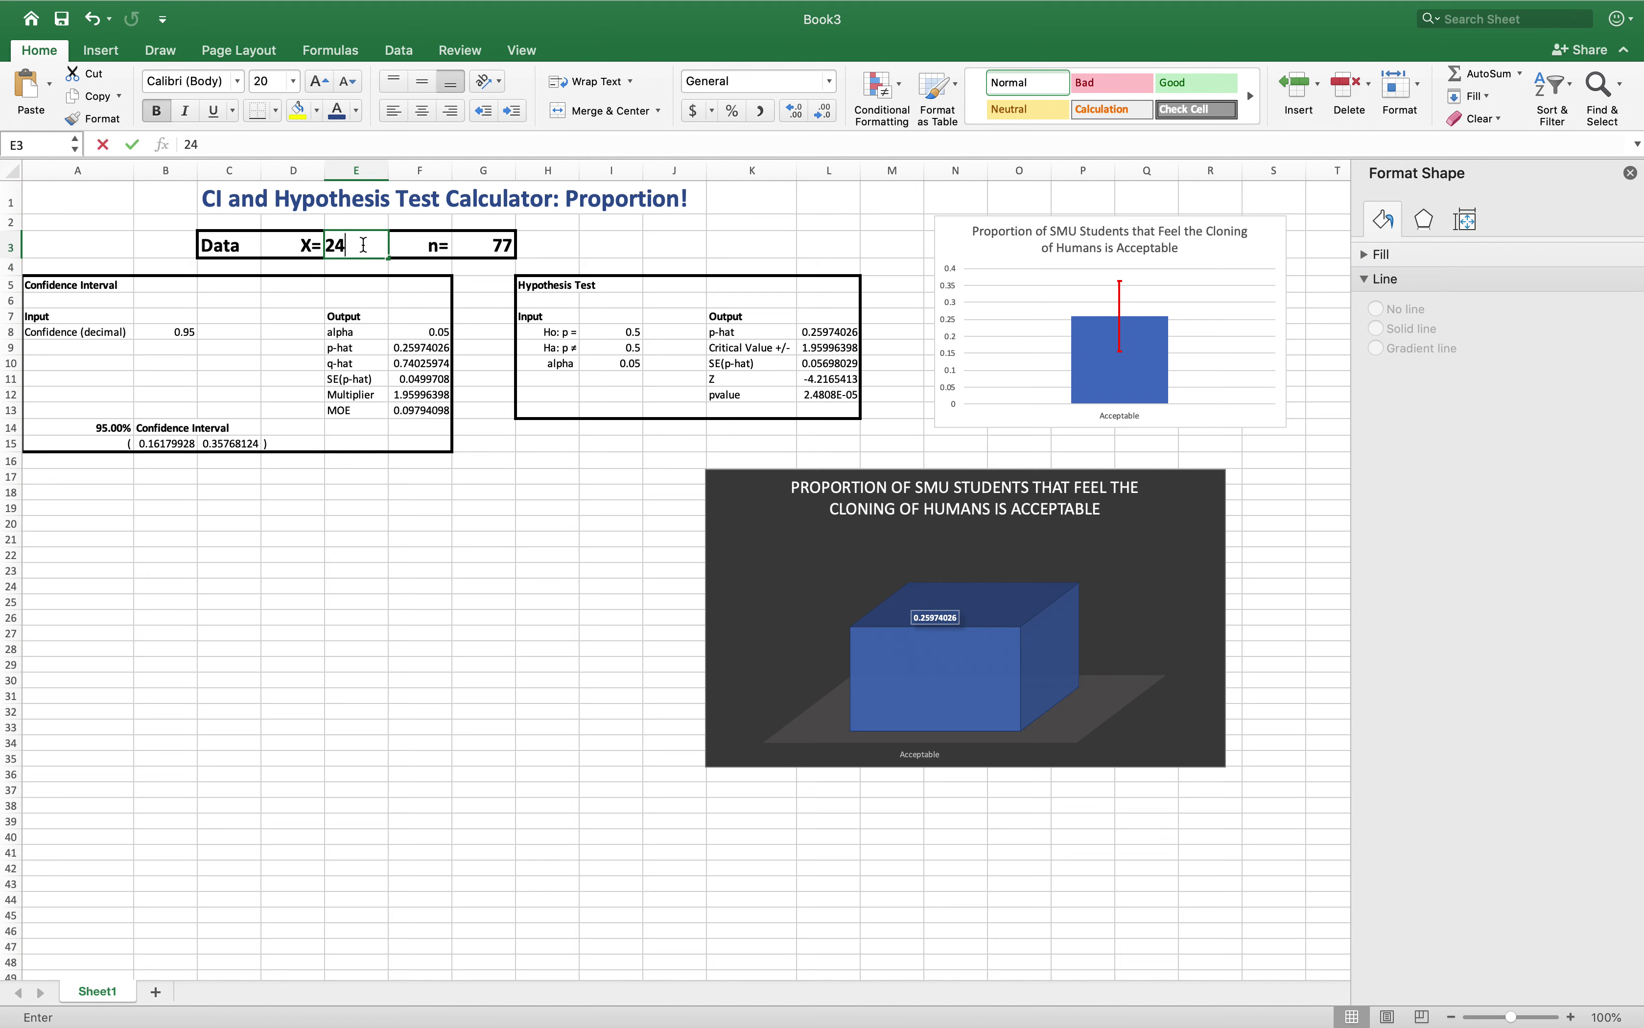
{"action": "key", "text": "Return"}
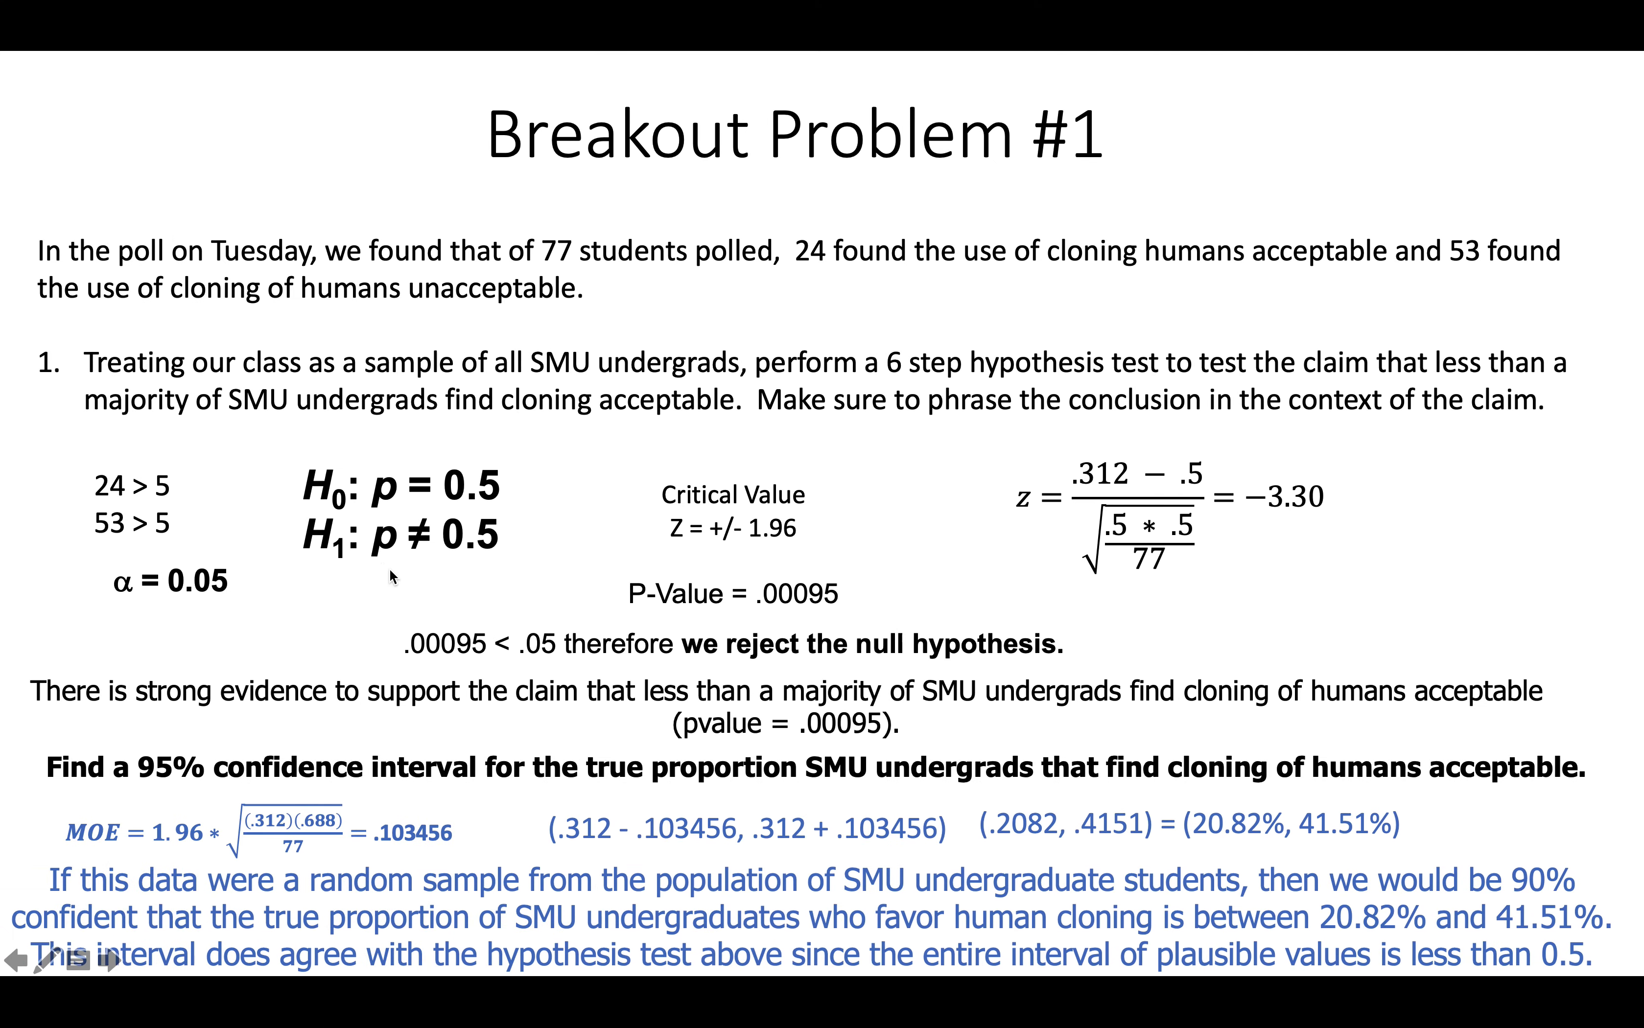
- Advance the slide show to Breakout 2 and reveal its worked solution to read the data and hypotheses
{"action": "key", "text": "Right"}
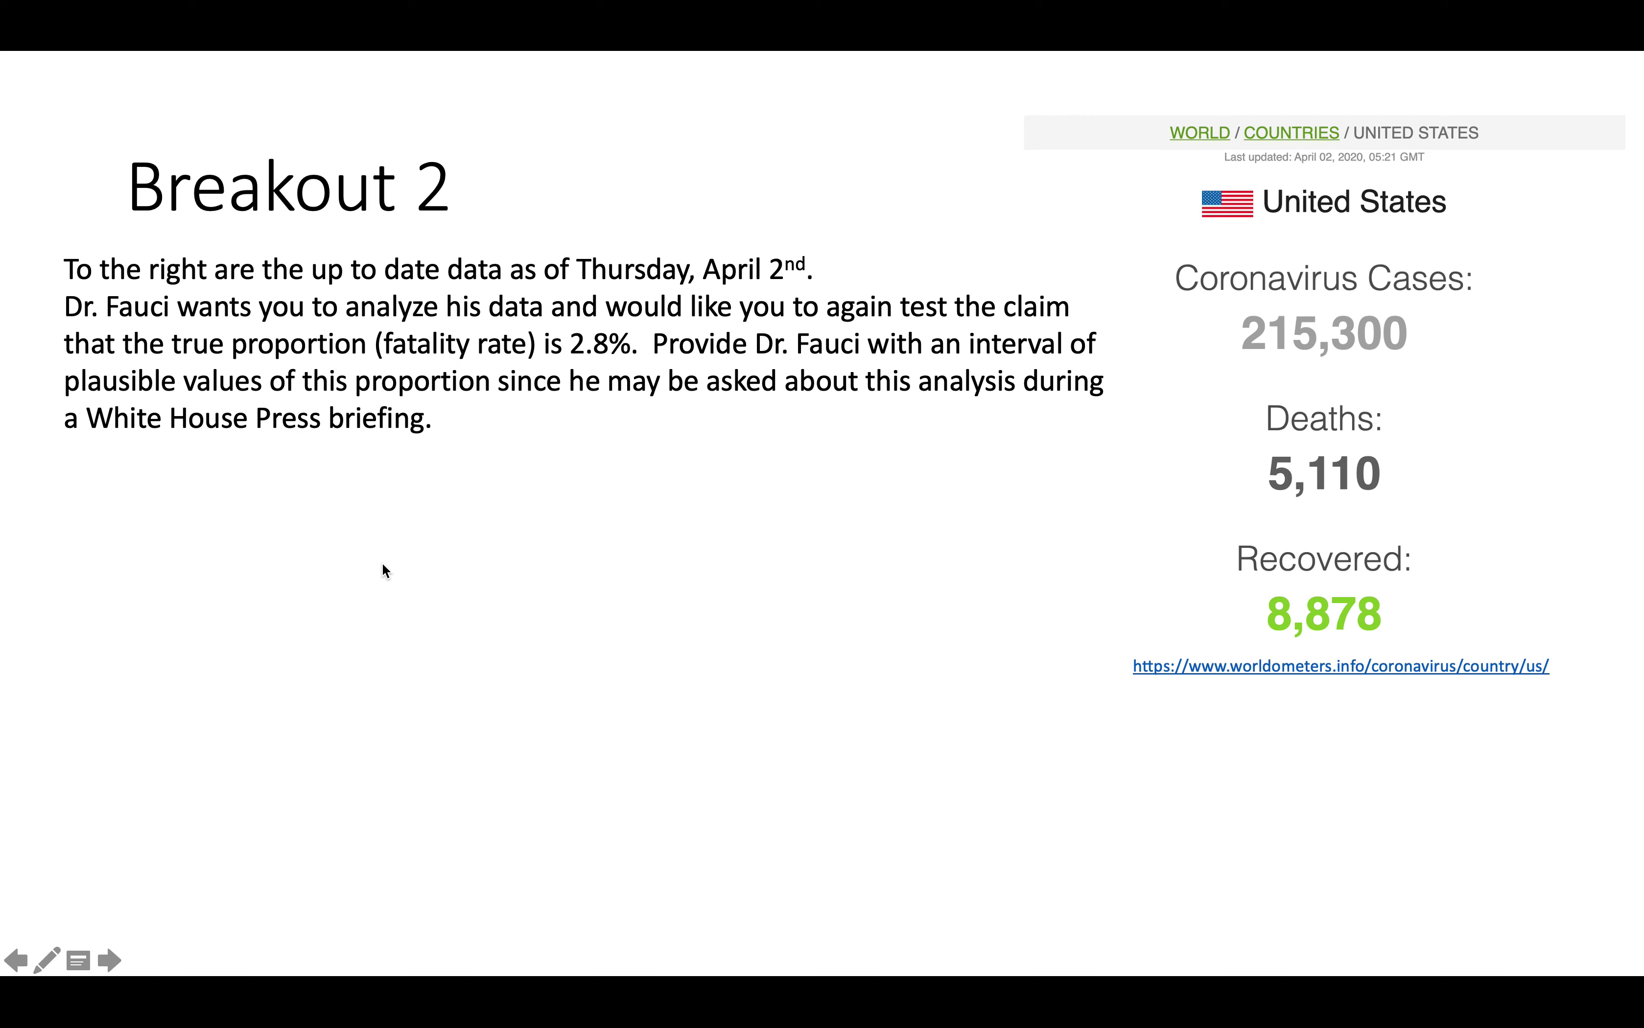
{"action": "key", "text": "Right"}
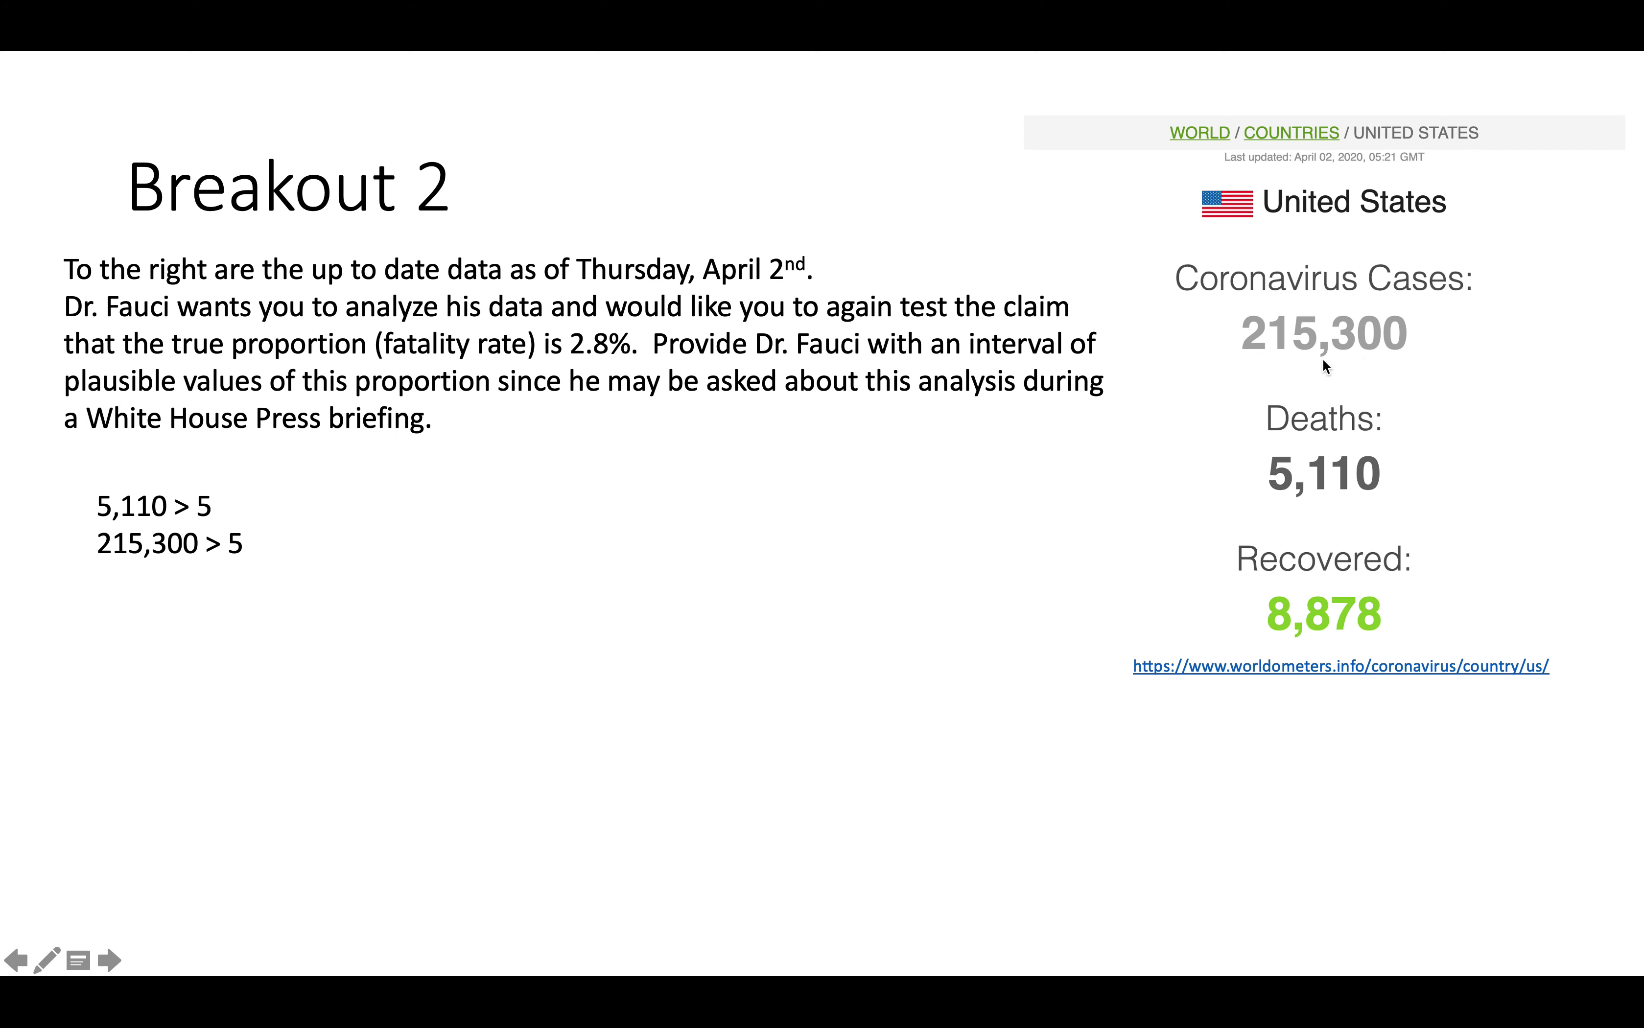
{"action": "key", "text": "Right"}
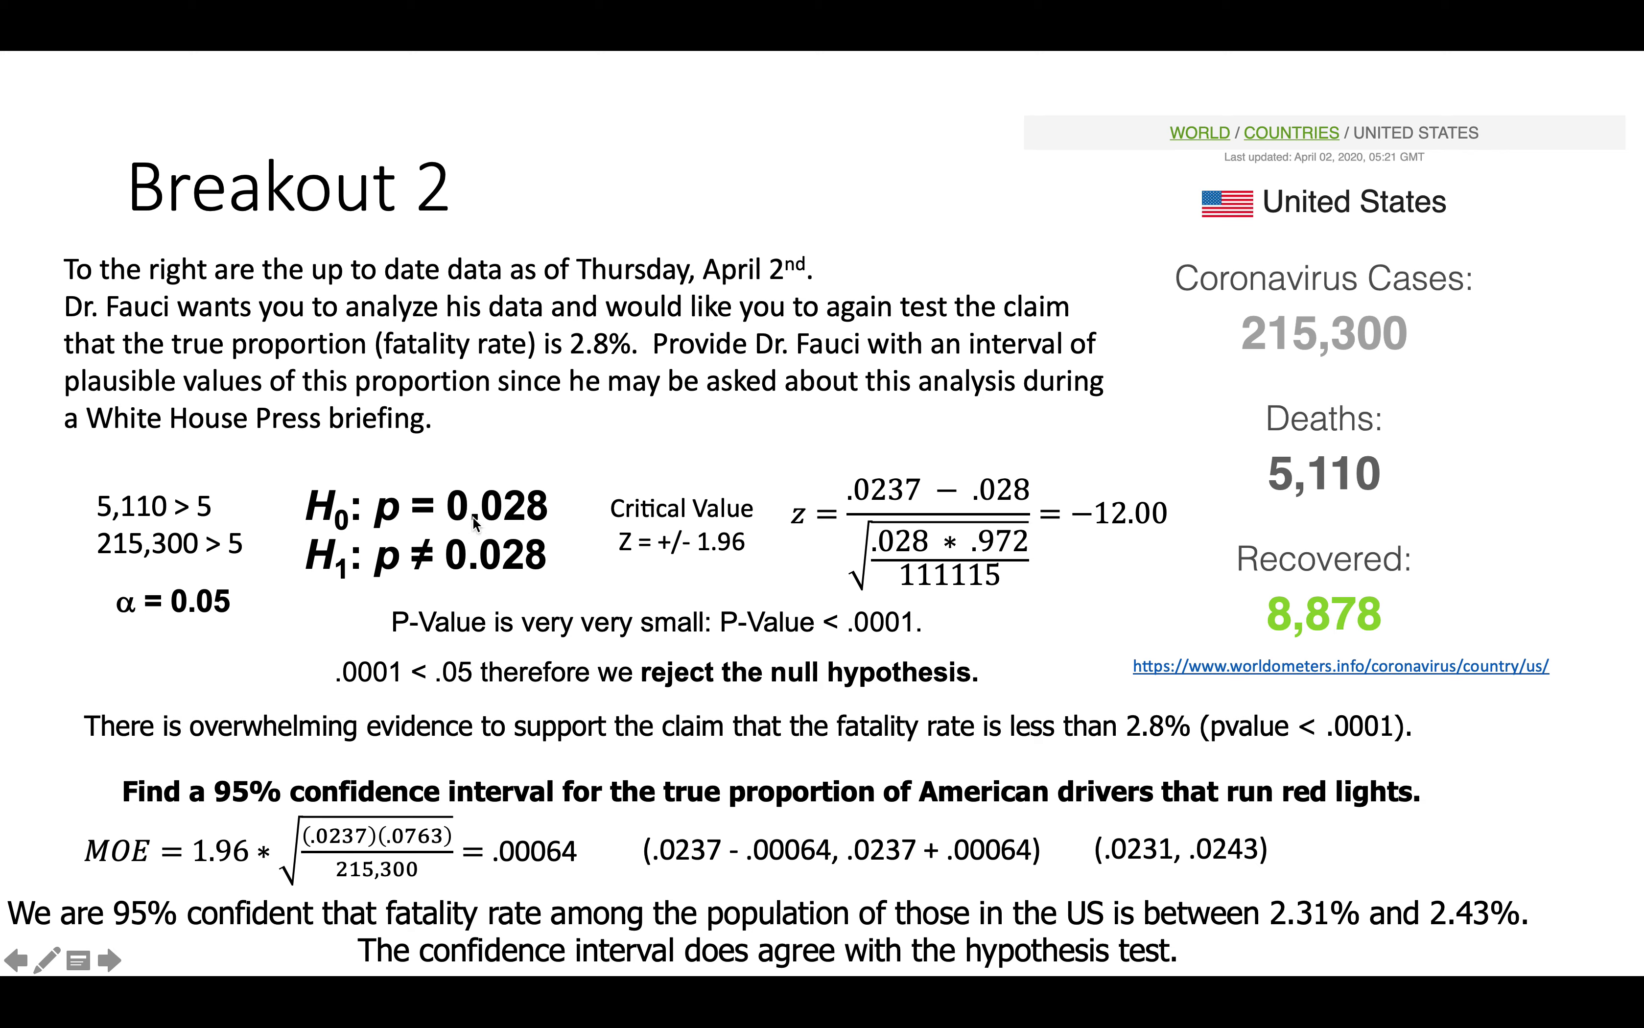
- Switch to the Excel calculator and set both the Ho and Ha proportions in I8 and I9 to .028
{"action": "key", "text": "super+Tab"}
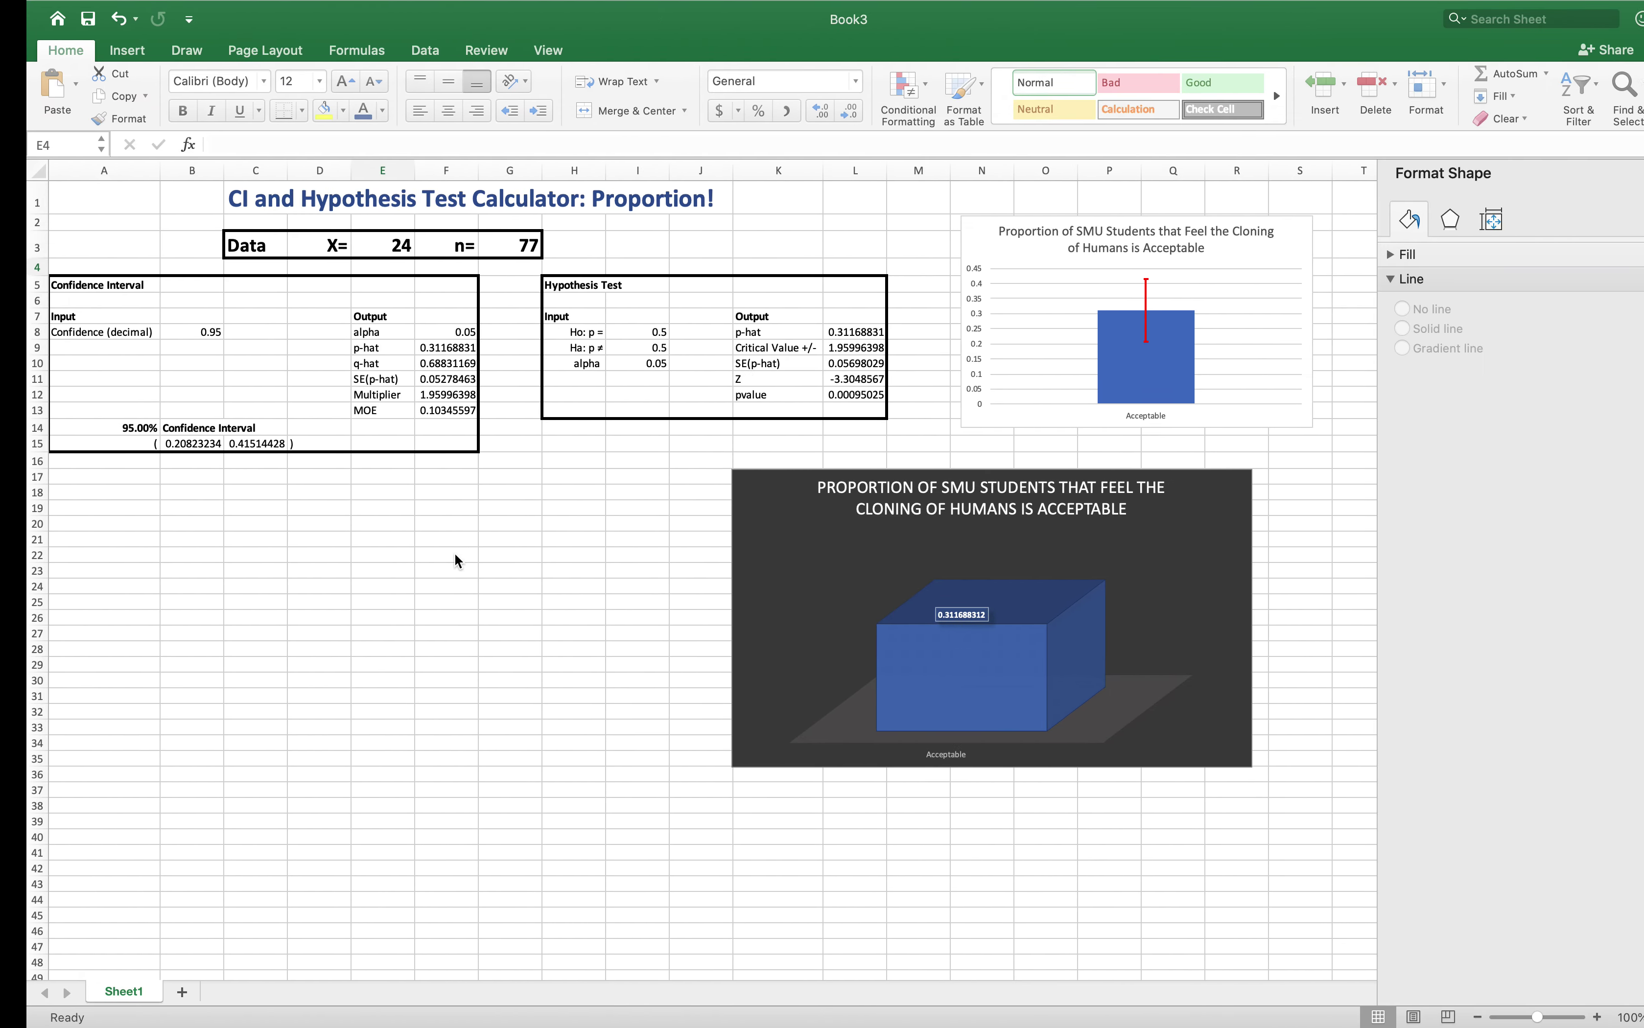
{"action": "left_click", "coordinate": [622, 333]}
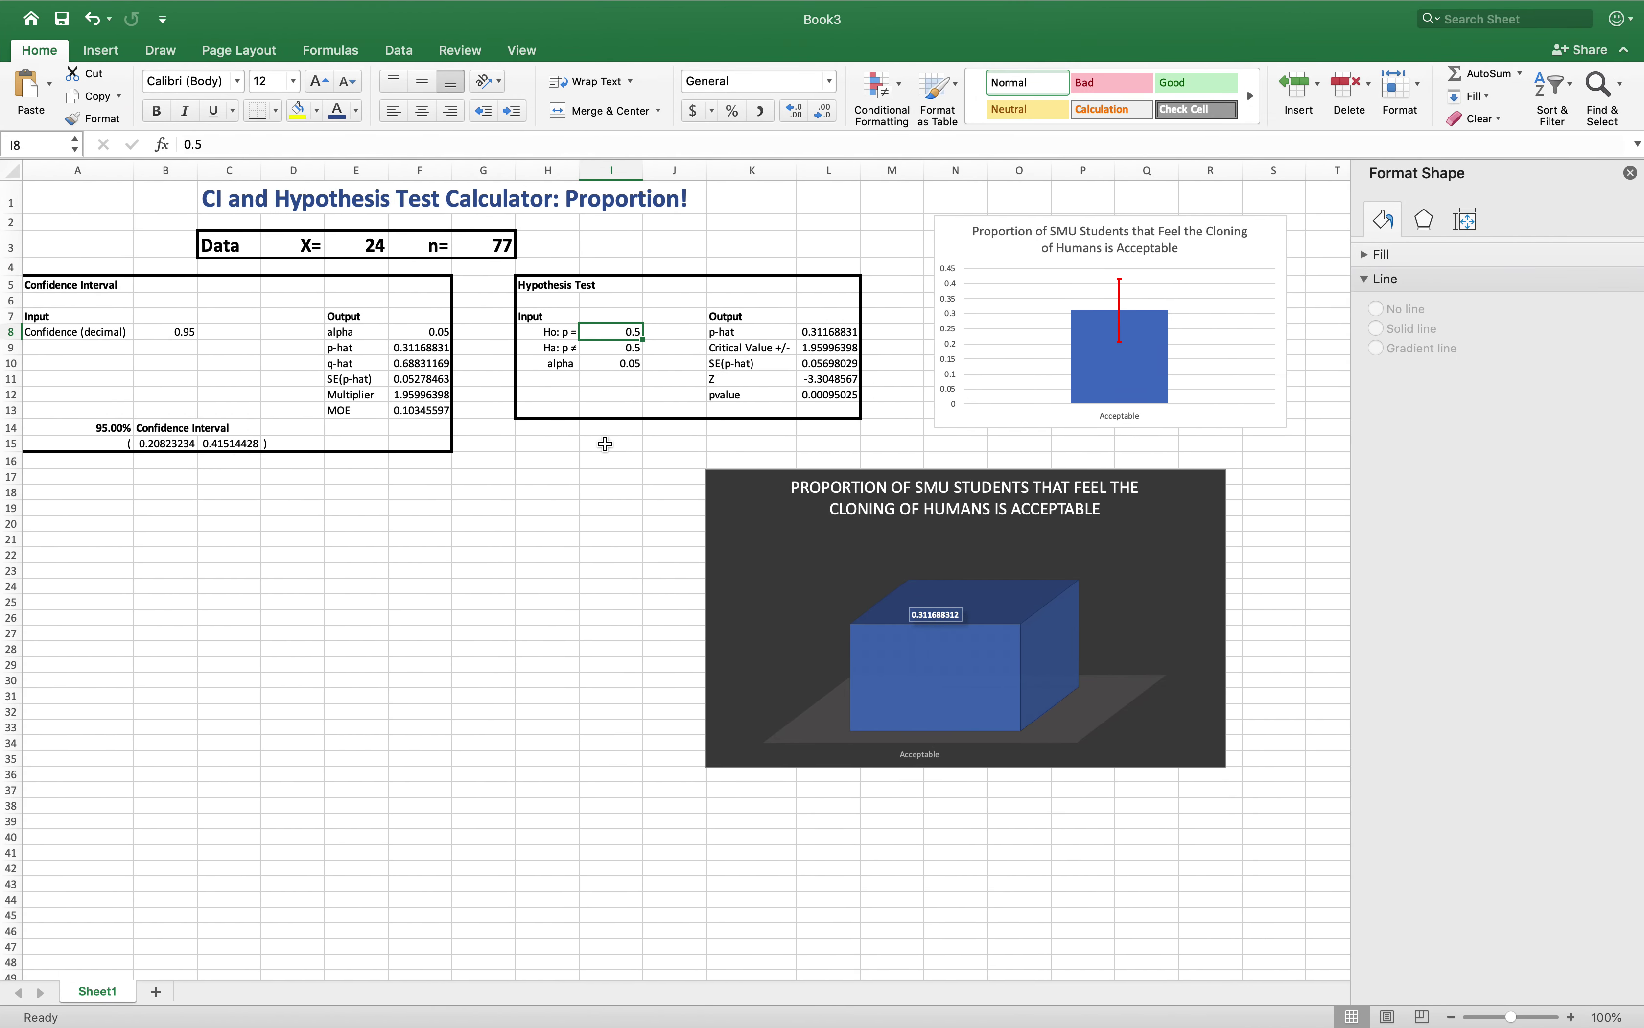
{"action": "type", "text": ".028"}
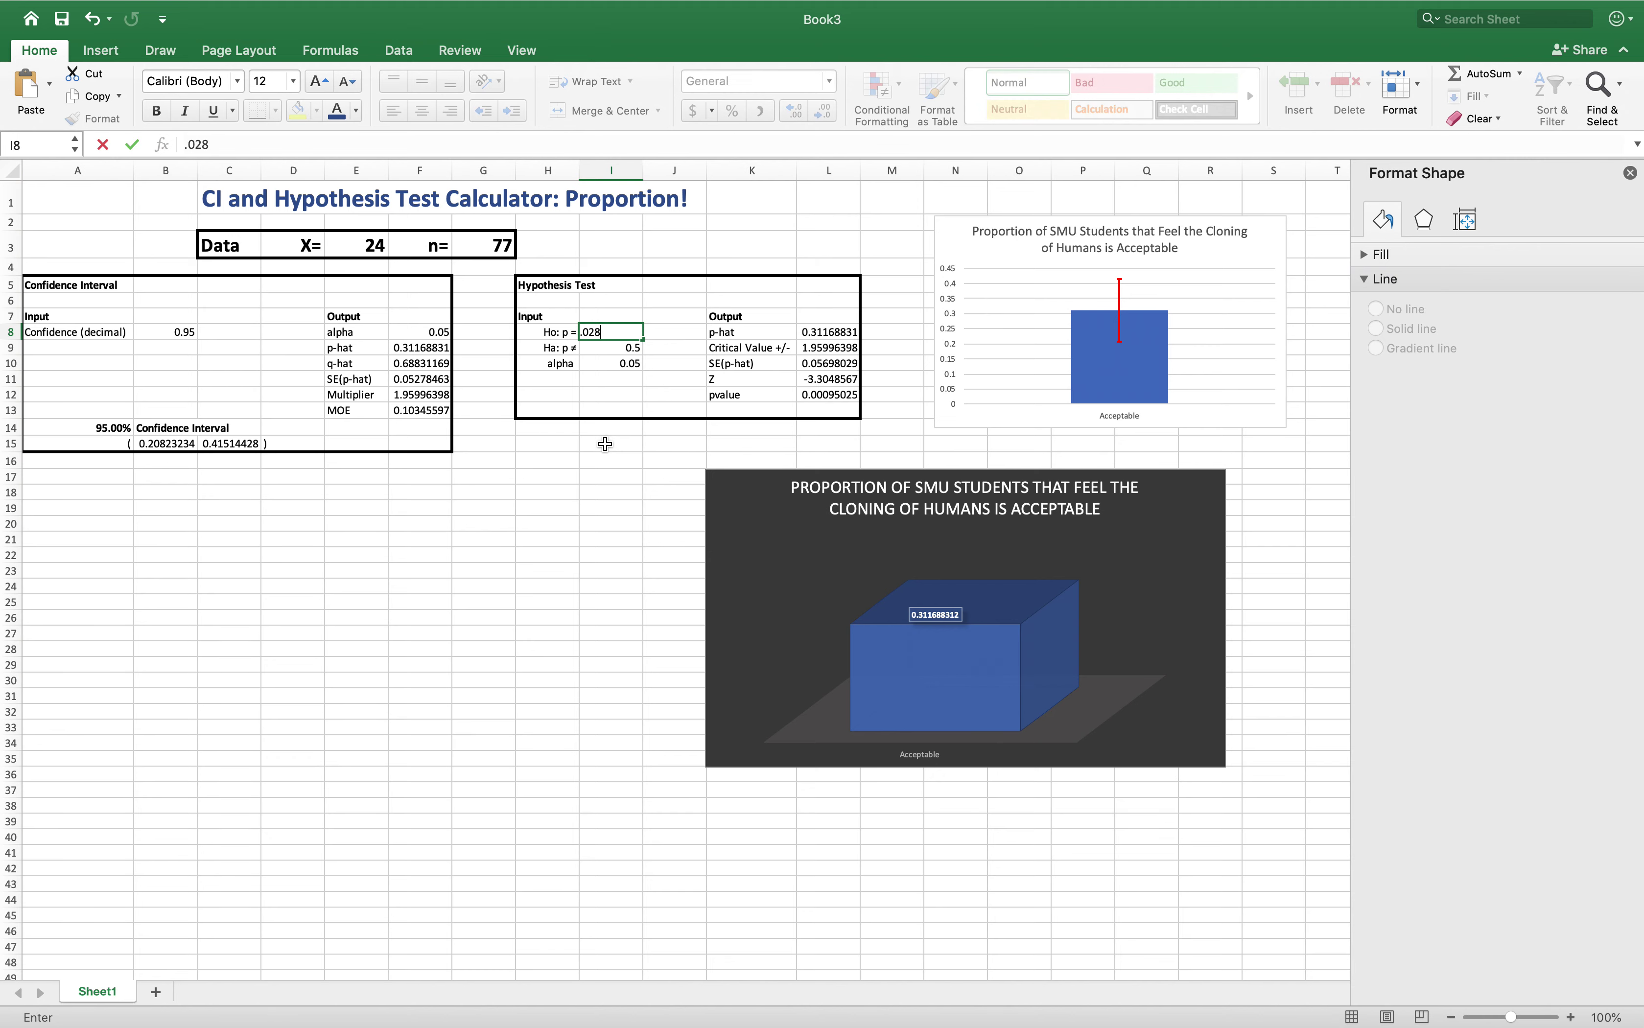
{"action": "left_click", "coordinate": [623, 350]}
{"action": "type", "text": ".028"}
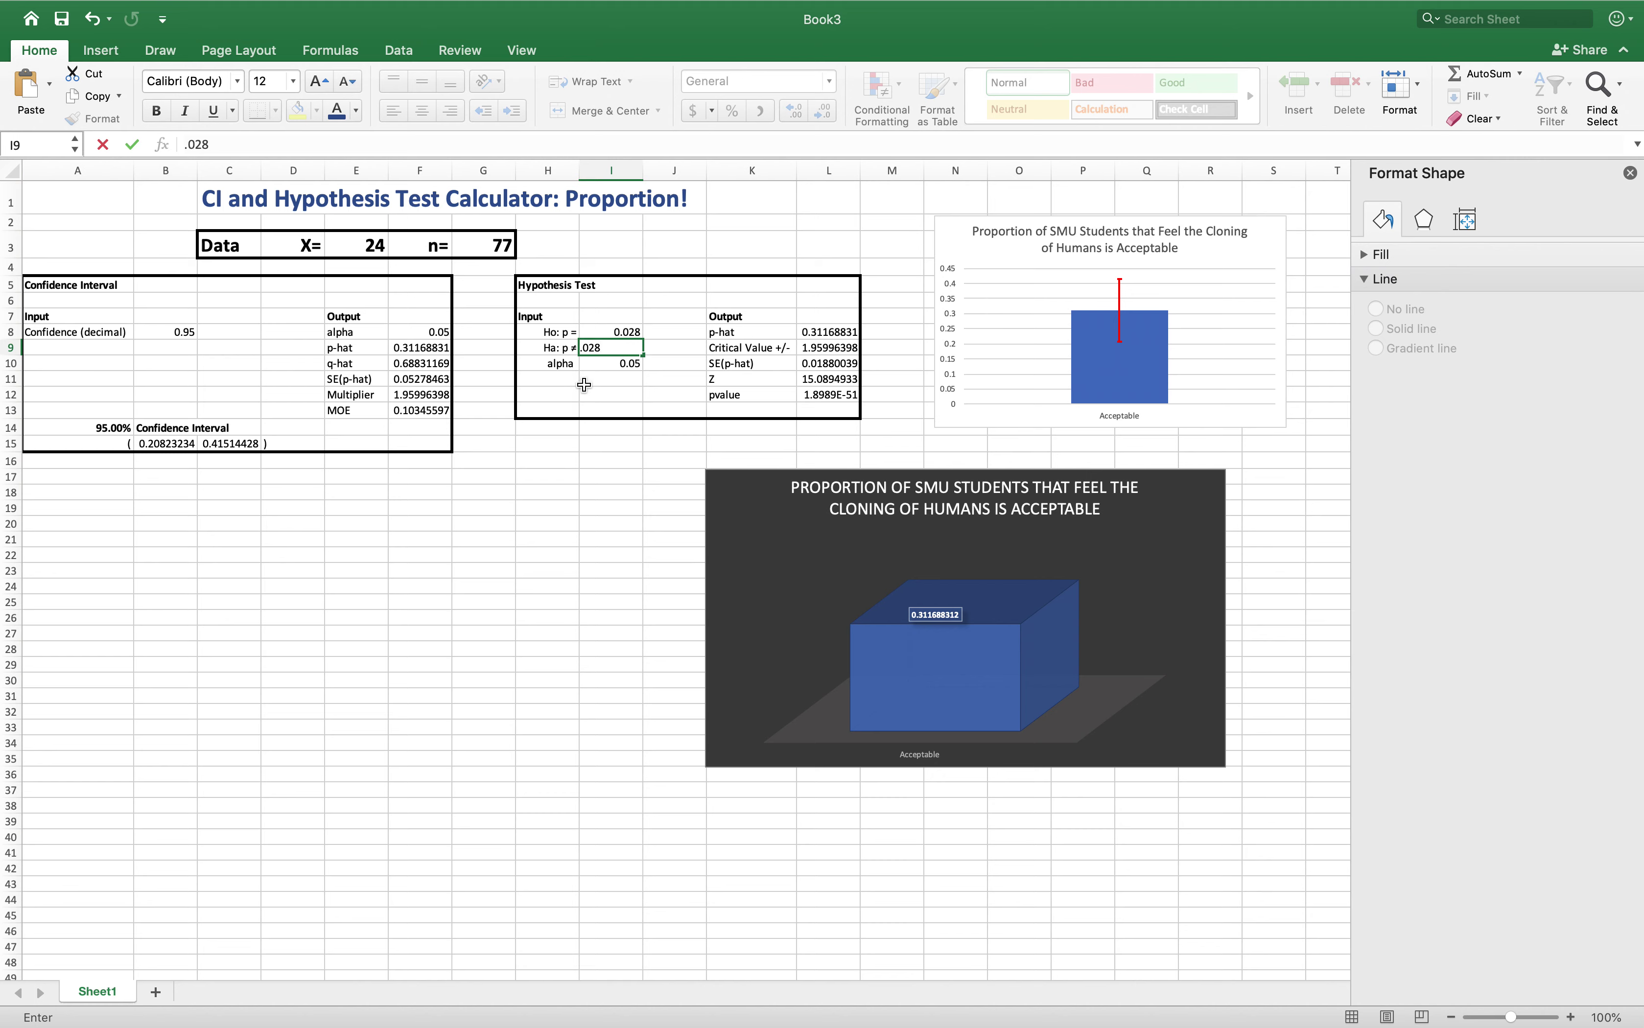
{"action": "key", "text": "Return"}
{"action": "left_click", "coordinate": [617, 349]}
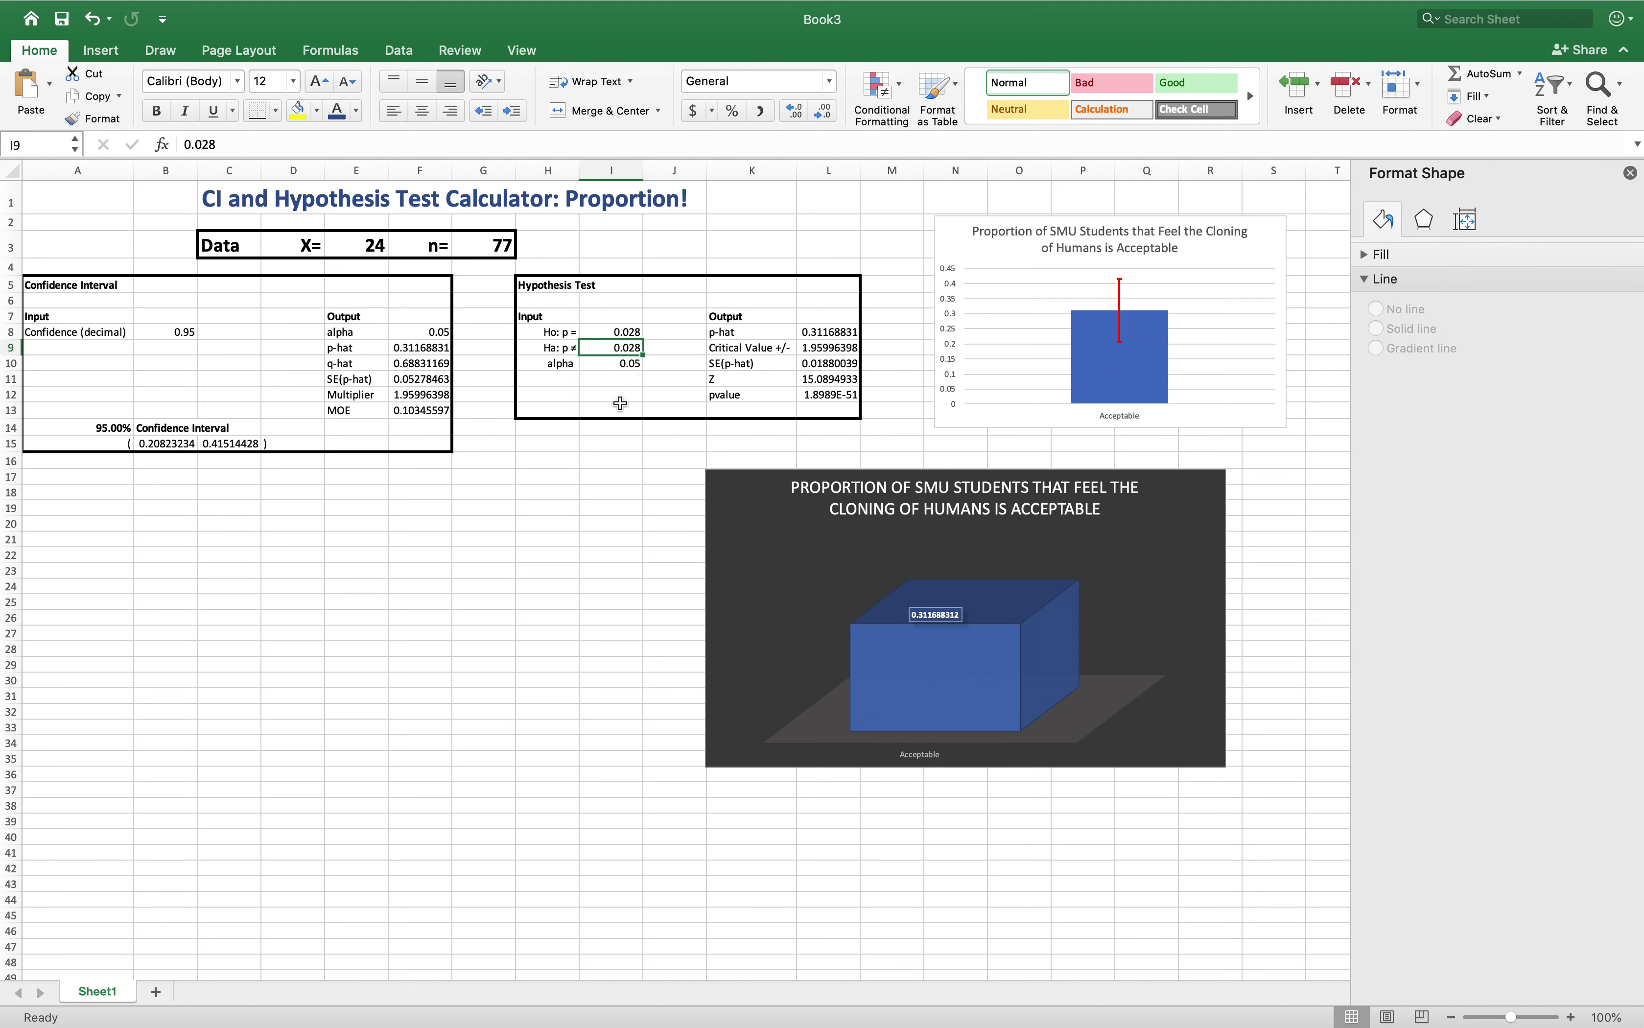
- Replace the Ha proportion in I9 with the formula =I8 so it follows the Ho proportion
{"action": "left_click", "coordinate": [619, 330]}
{"action": "left_click", "coordinate": [621, 348]}
{"action": "left_click", "coordinate": [621, 332]}
{"action": "left_click", "coordinate": [625, 348]}
{"action": "key", "text": "Delete"}
{"action": "type", "text": "="}
{"action": "left_click", "coordinate": [623, 333]}
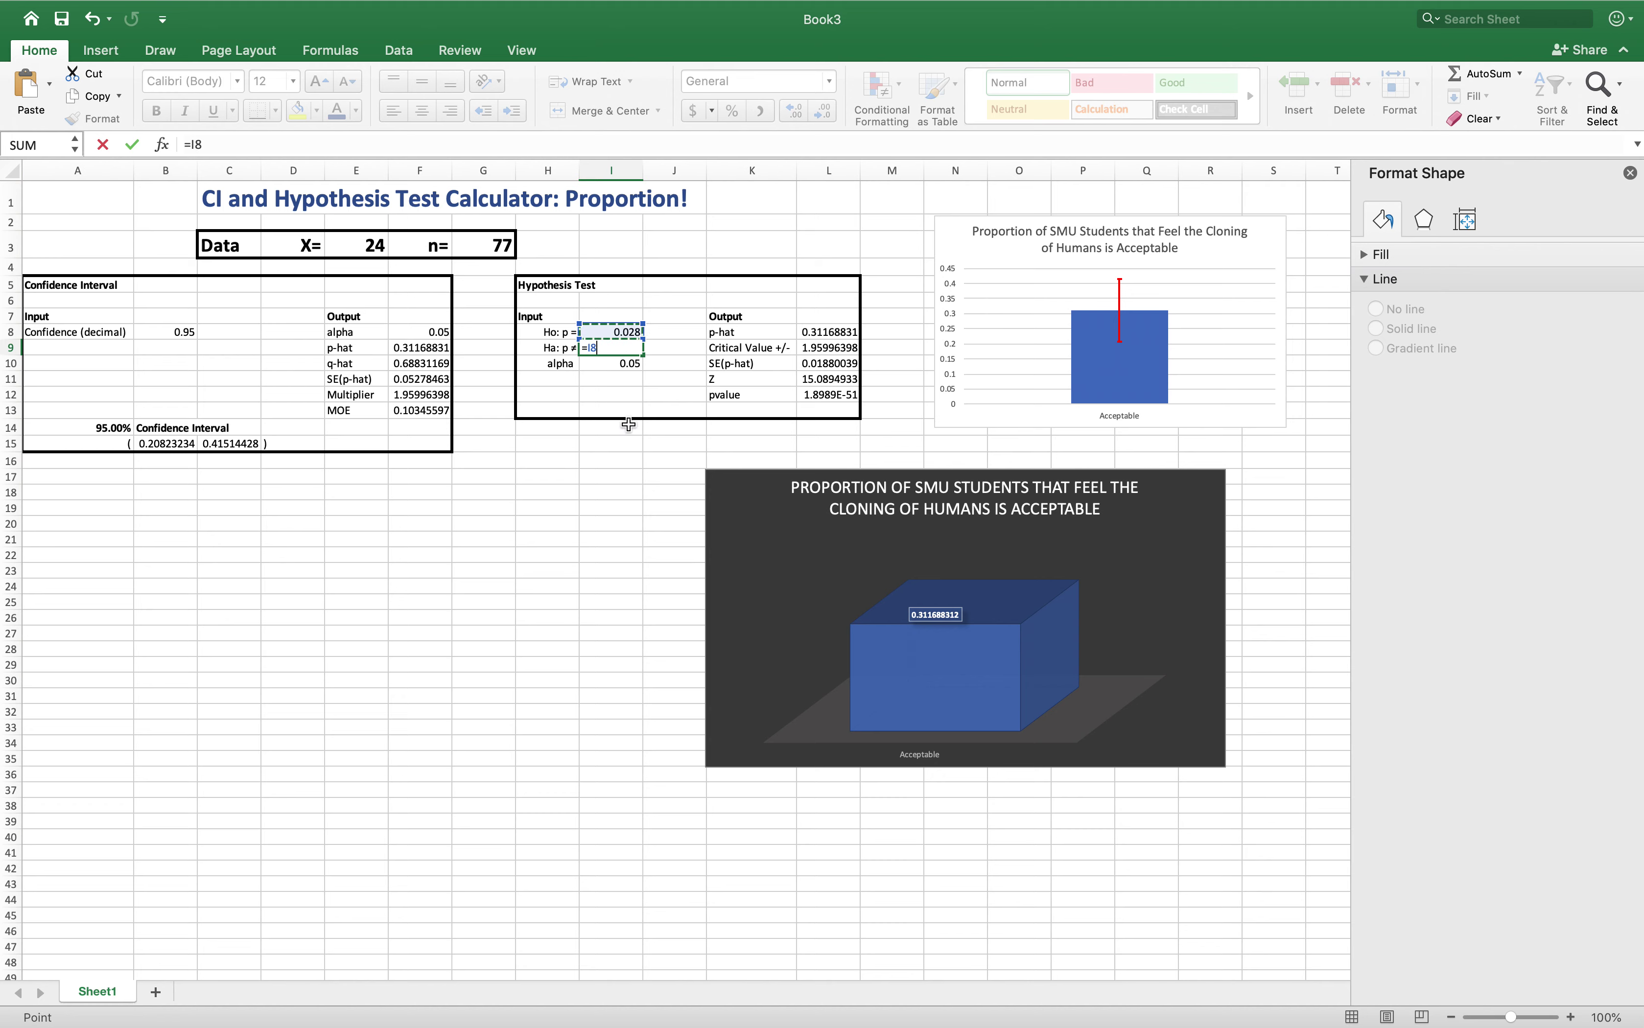
{"action": "key", "text": "Return"}
- Test the link between the hypotheses by setting the Ho proportion in I8 to 0.7, and restore it to .028
{"action": "left_click", "coordinate": [618, 334]}
{"action": "type", "text": "0.7"}
{"action": "key", "text": "Return"}
{"action": "left_click", "coordinate": [610, 329]}
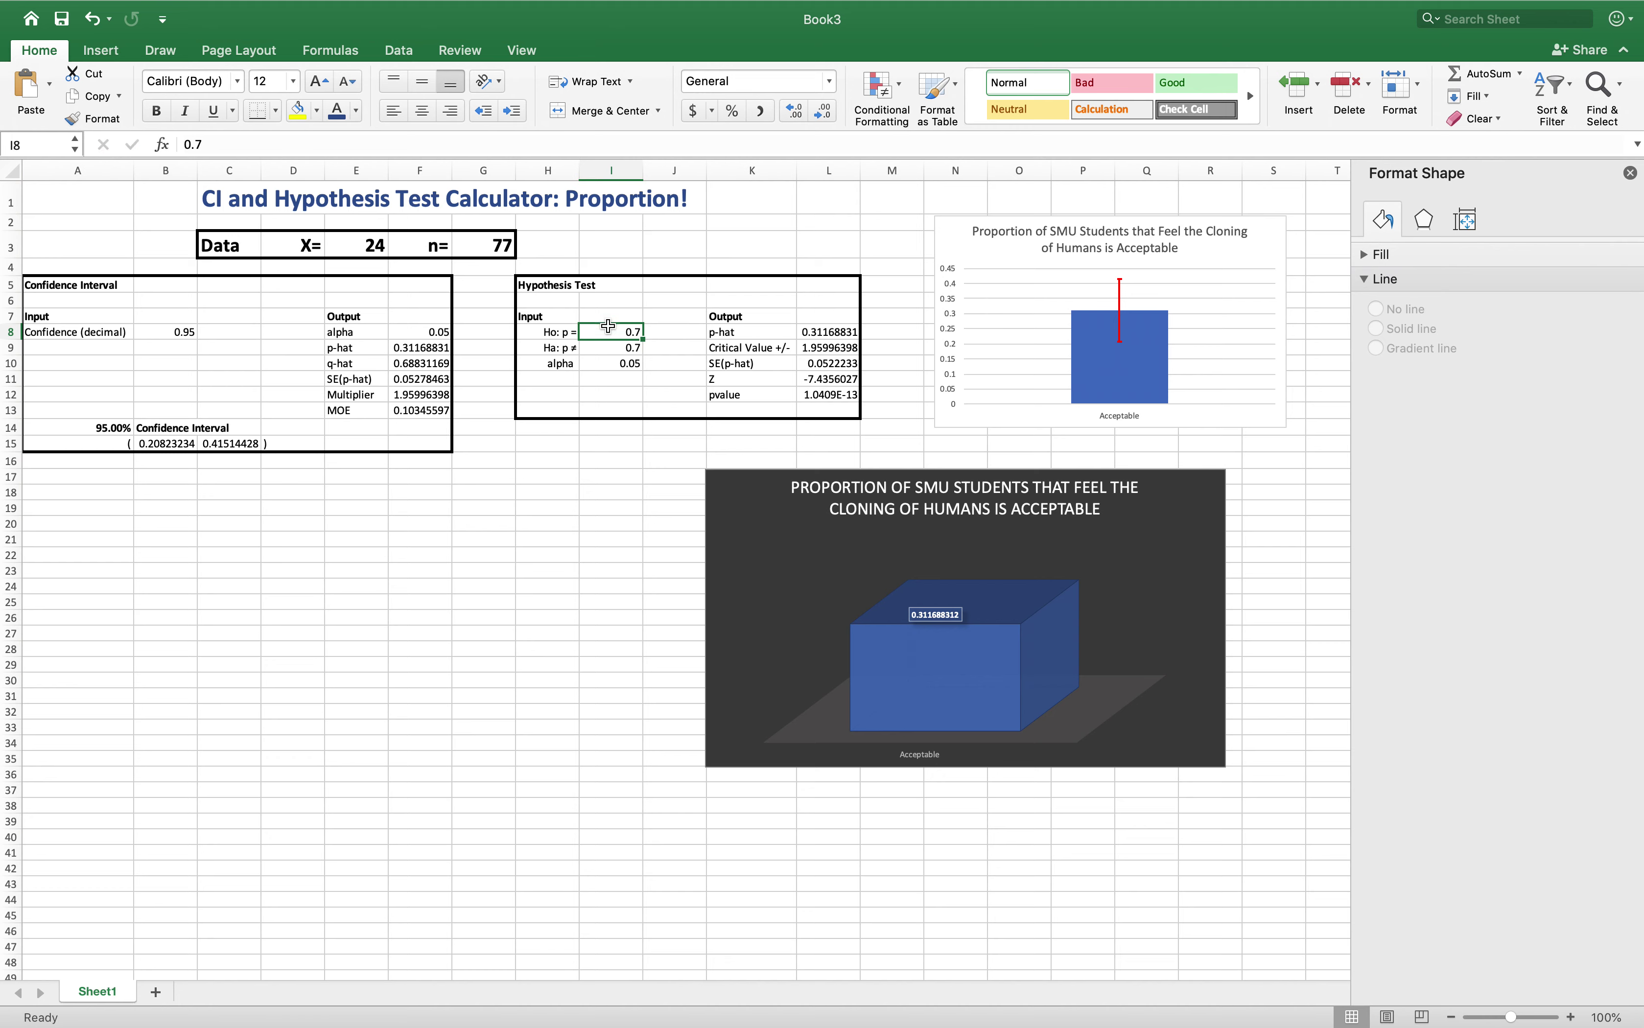
{"action": "type", "text": ".028"}
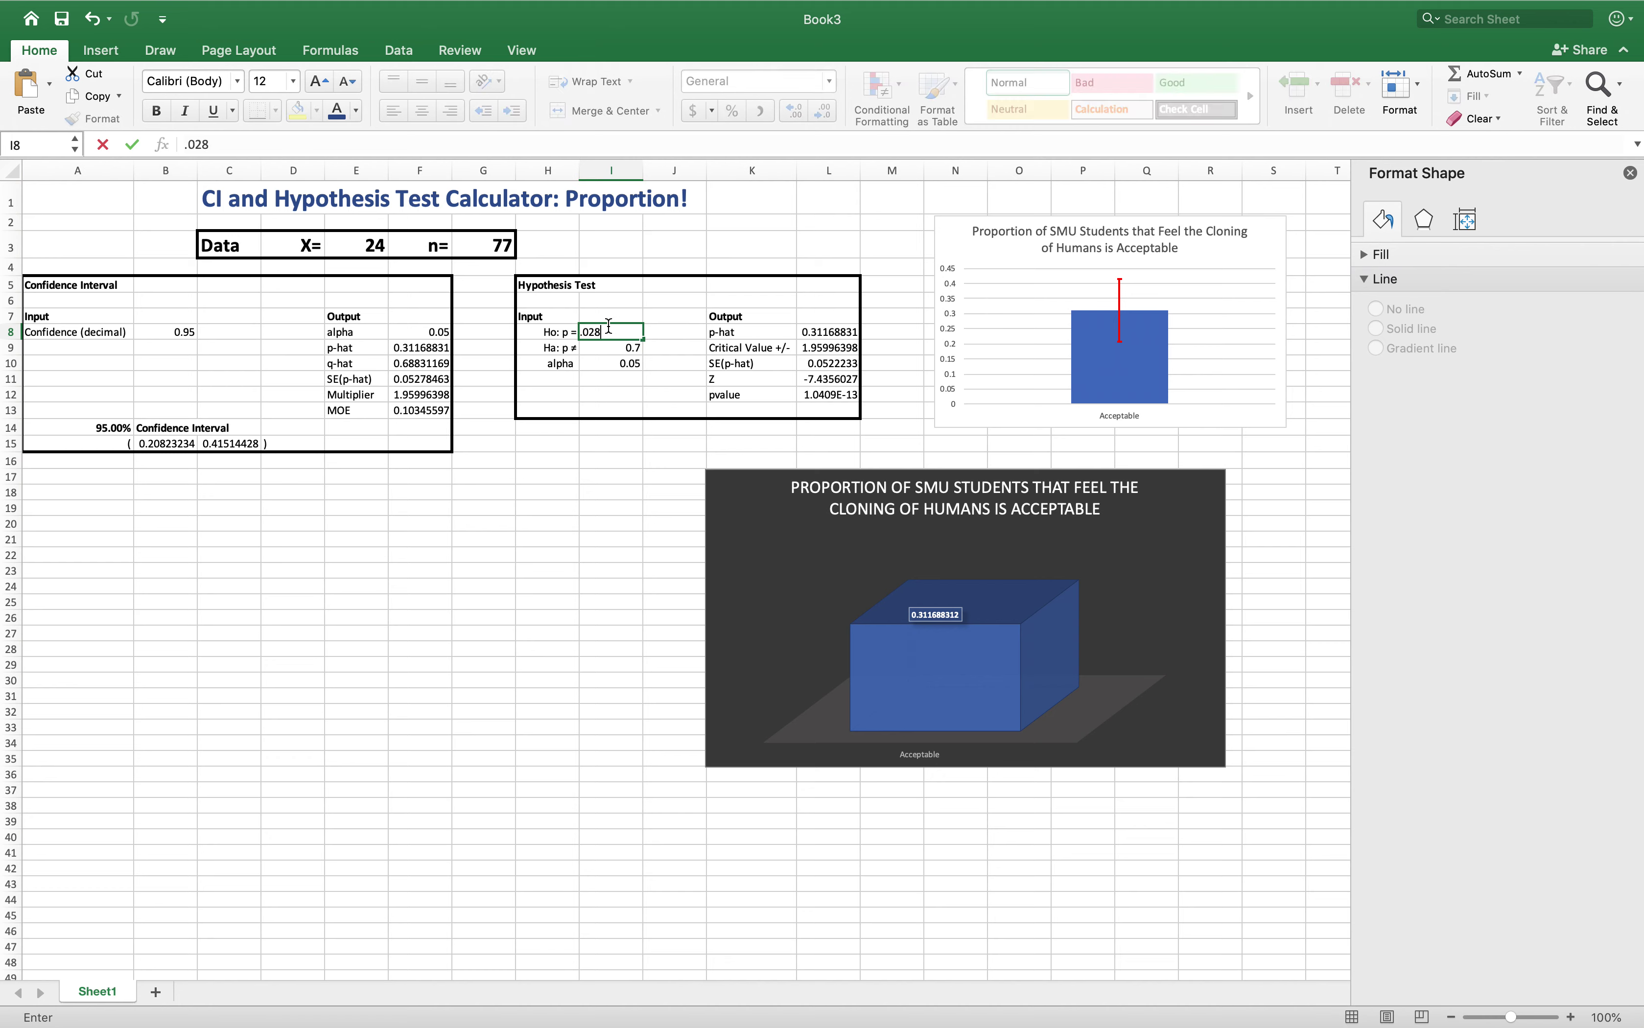
{"action": "key", "text": "Return"}
- Read the coronavirus case total from the Breakout 2 slide and set n in G3 of the calculator to 215300
{"action": "key", "text": "ctrl+Left"}
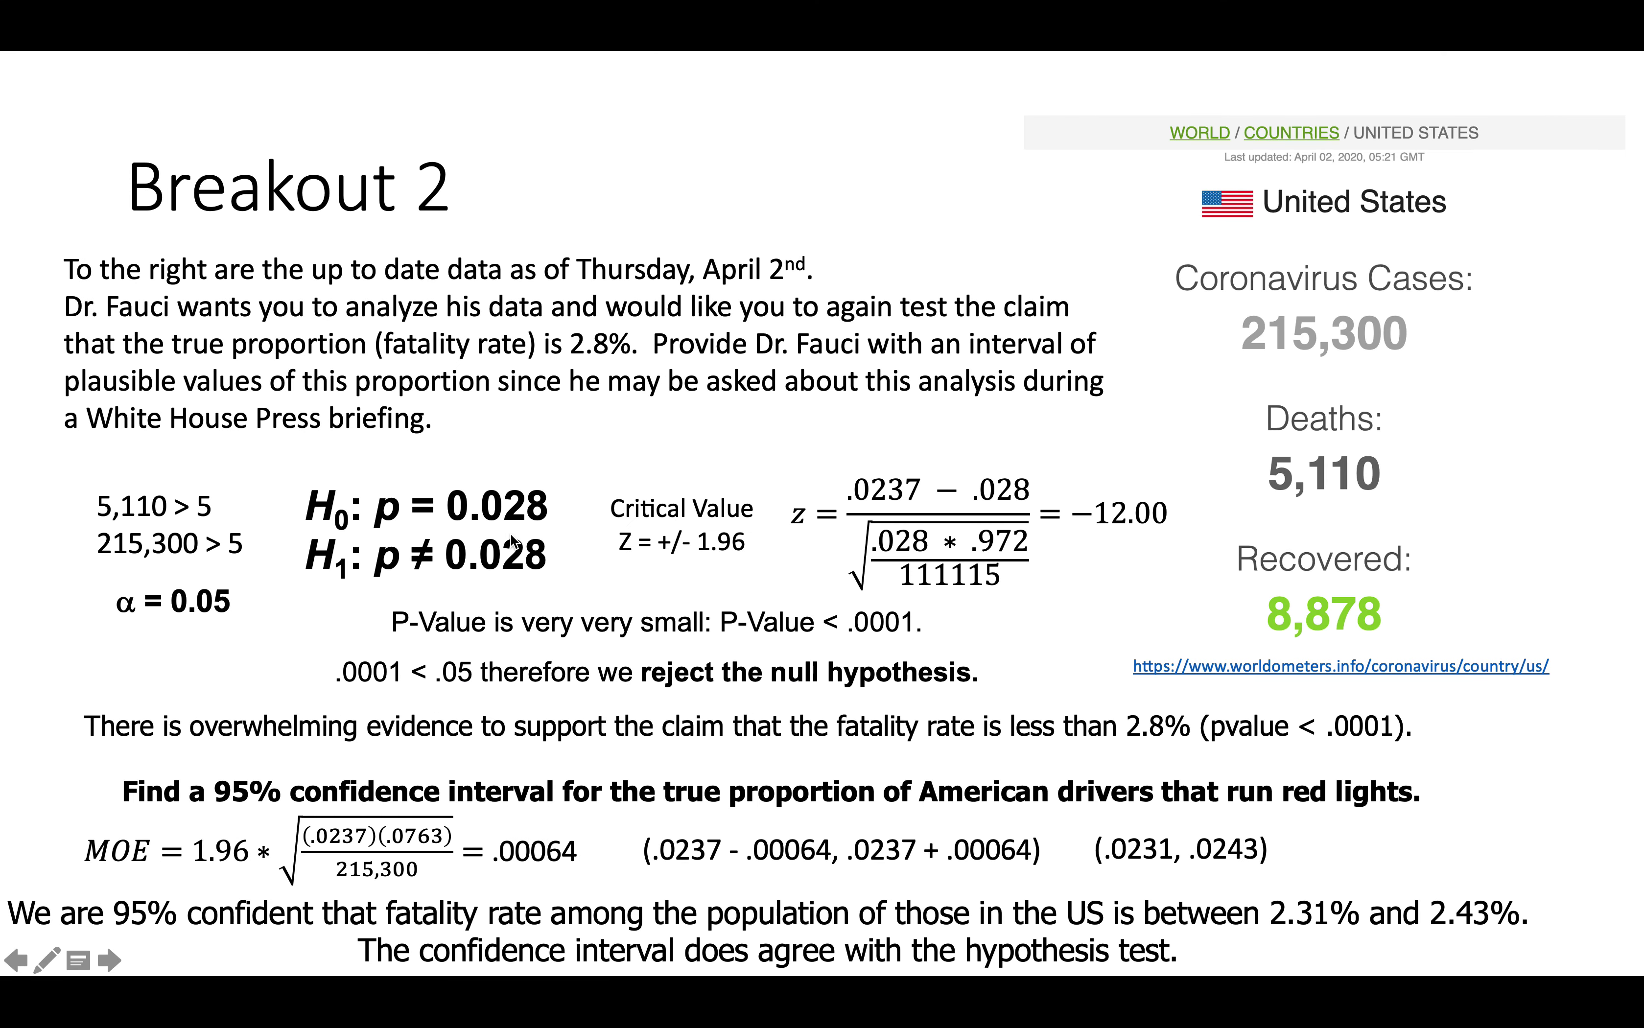
{"action": "key", "text": "ctrl+Right"}
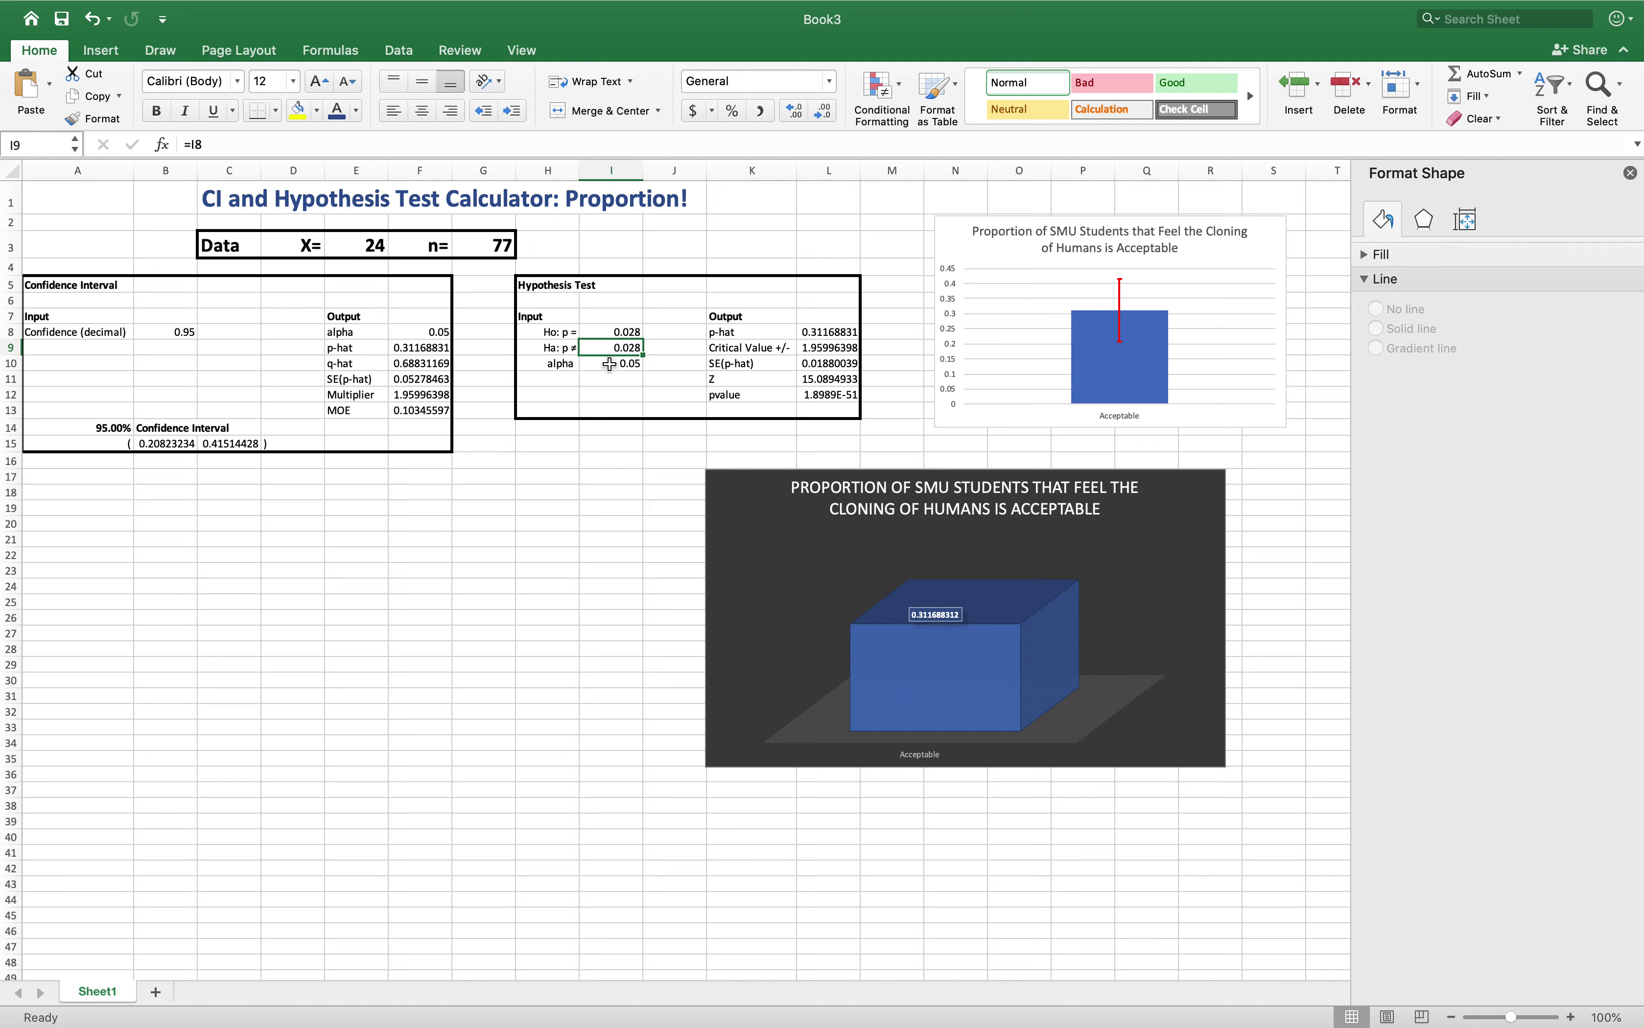
{"action": "key", "text": "ctrl+Left"}
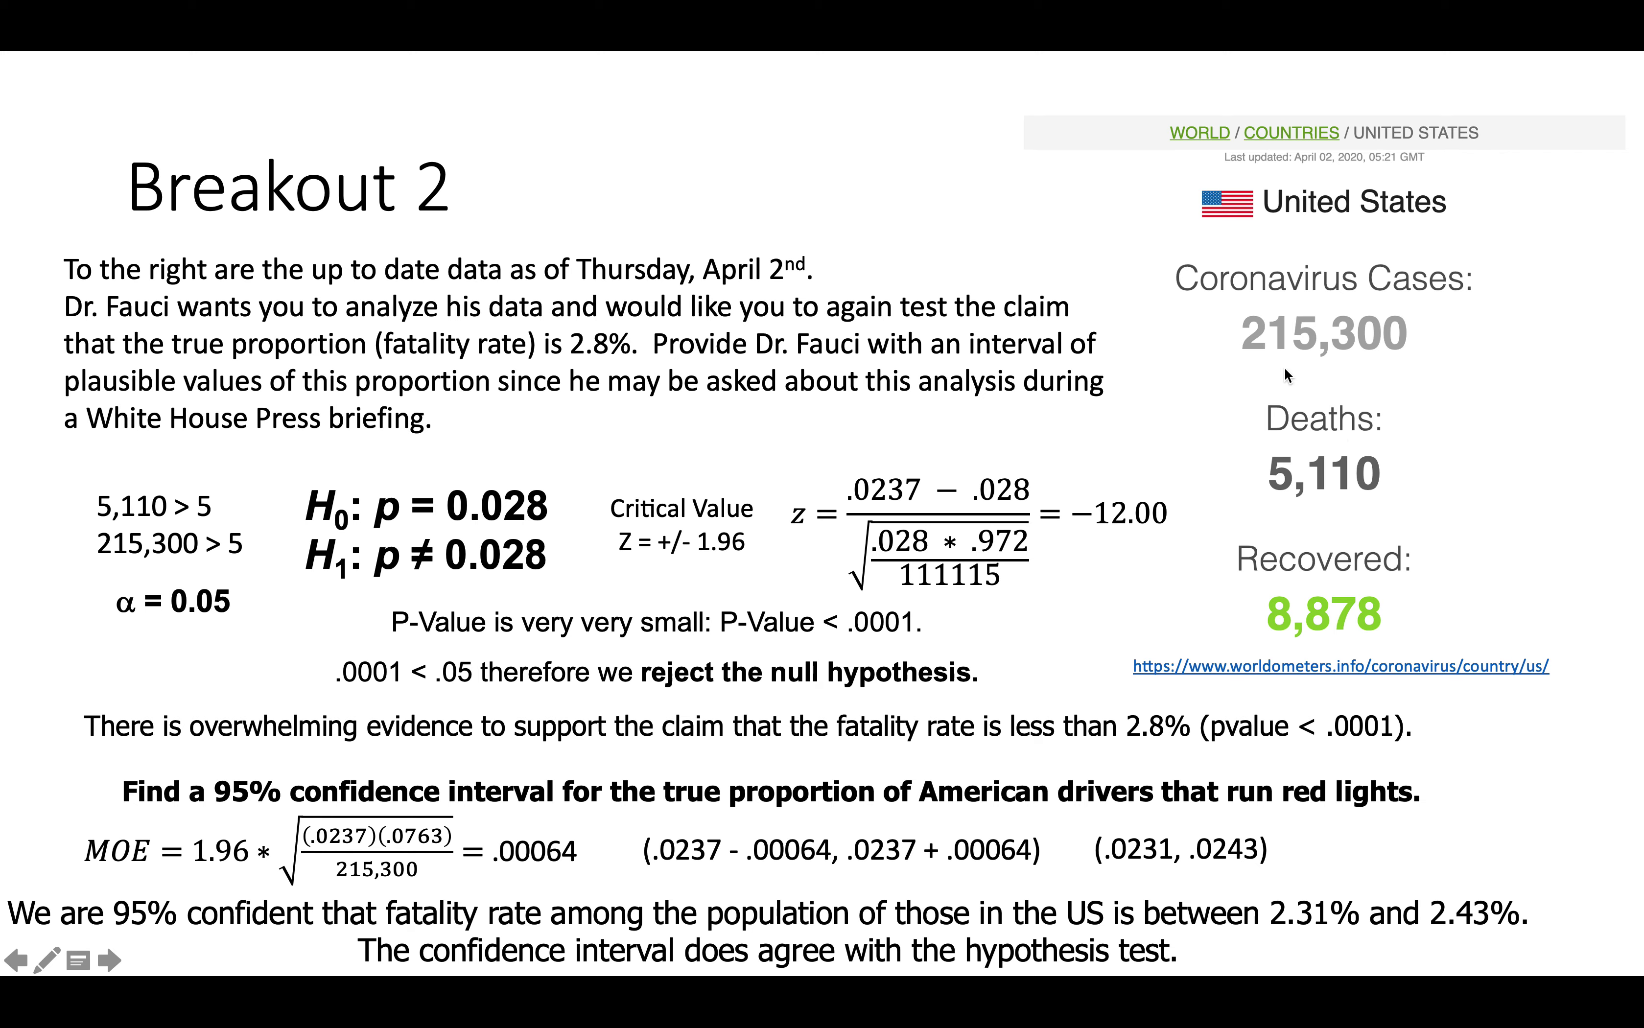
{"action": "key", "text": "ctrl+Right"}
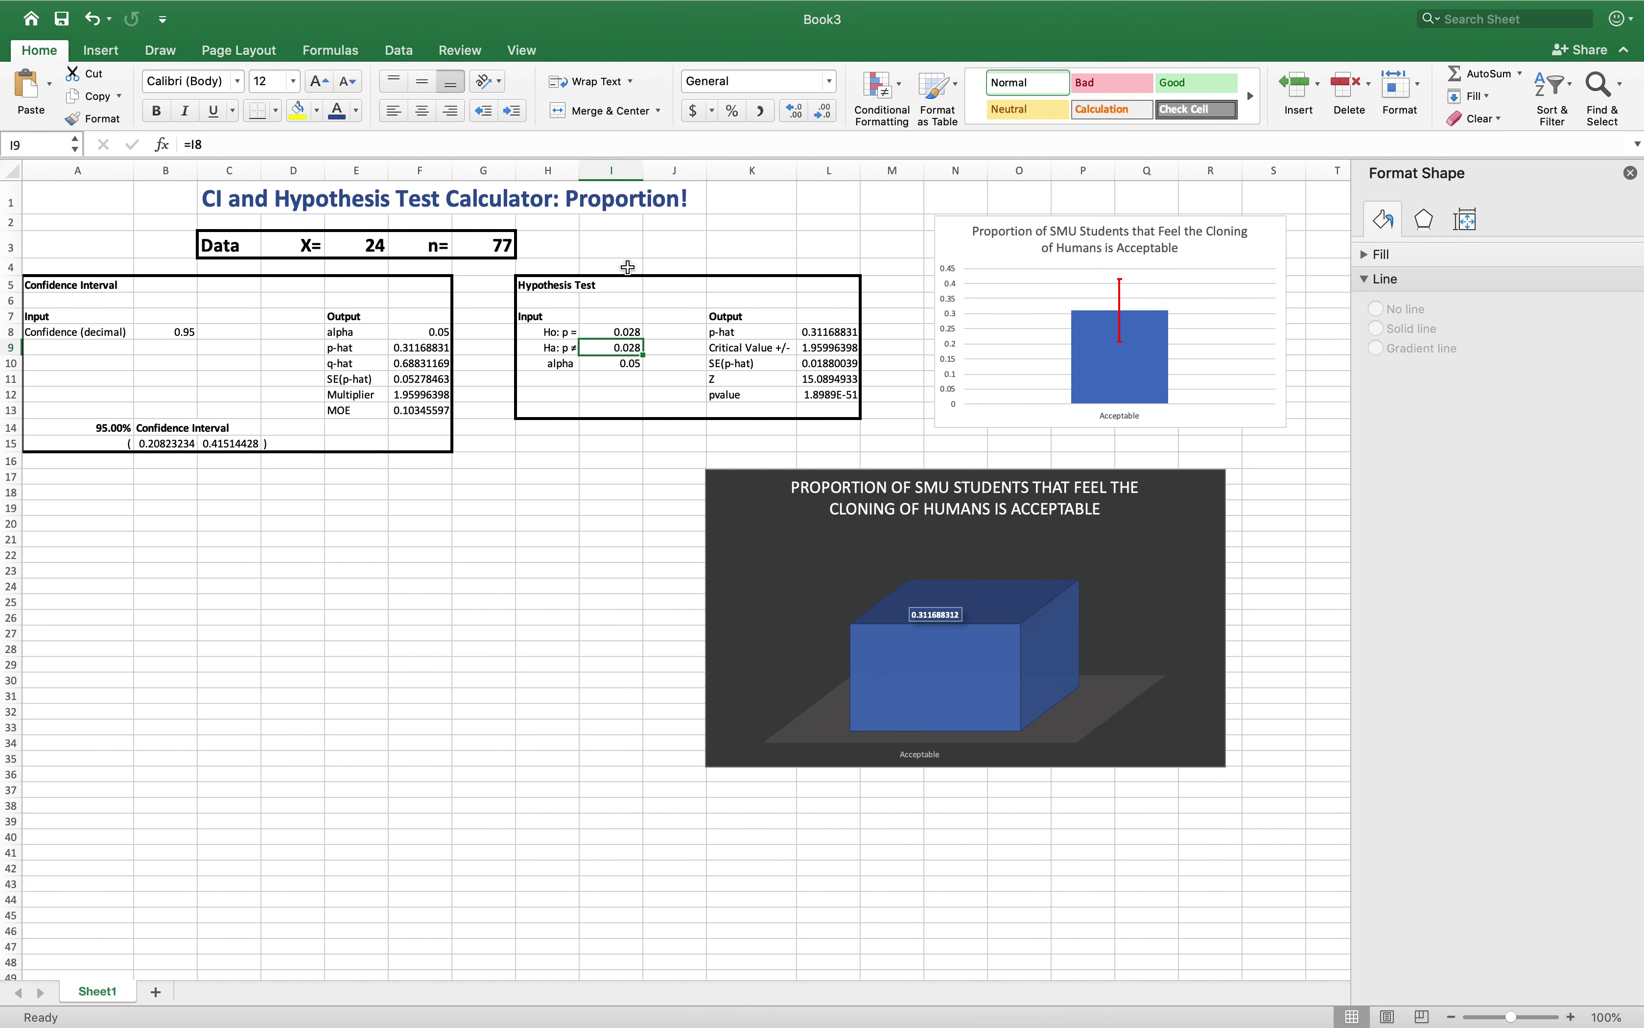
{"action": "left_click", "coordinate": [496, 243]}
{"action": "type", "text": "215300"}
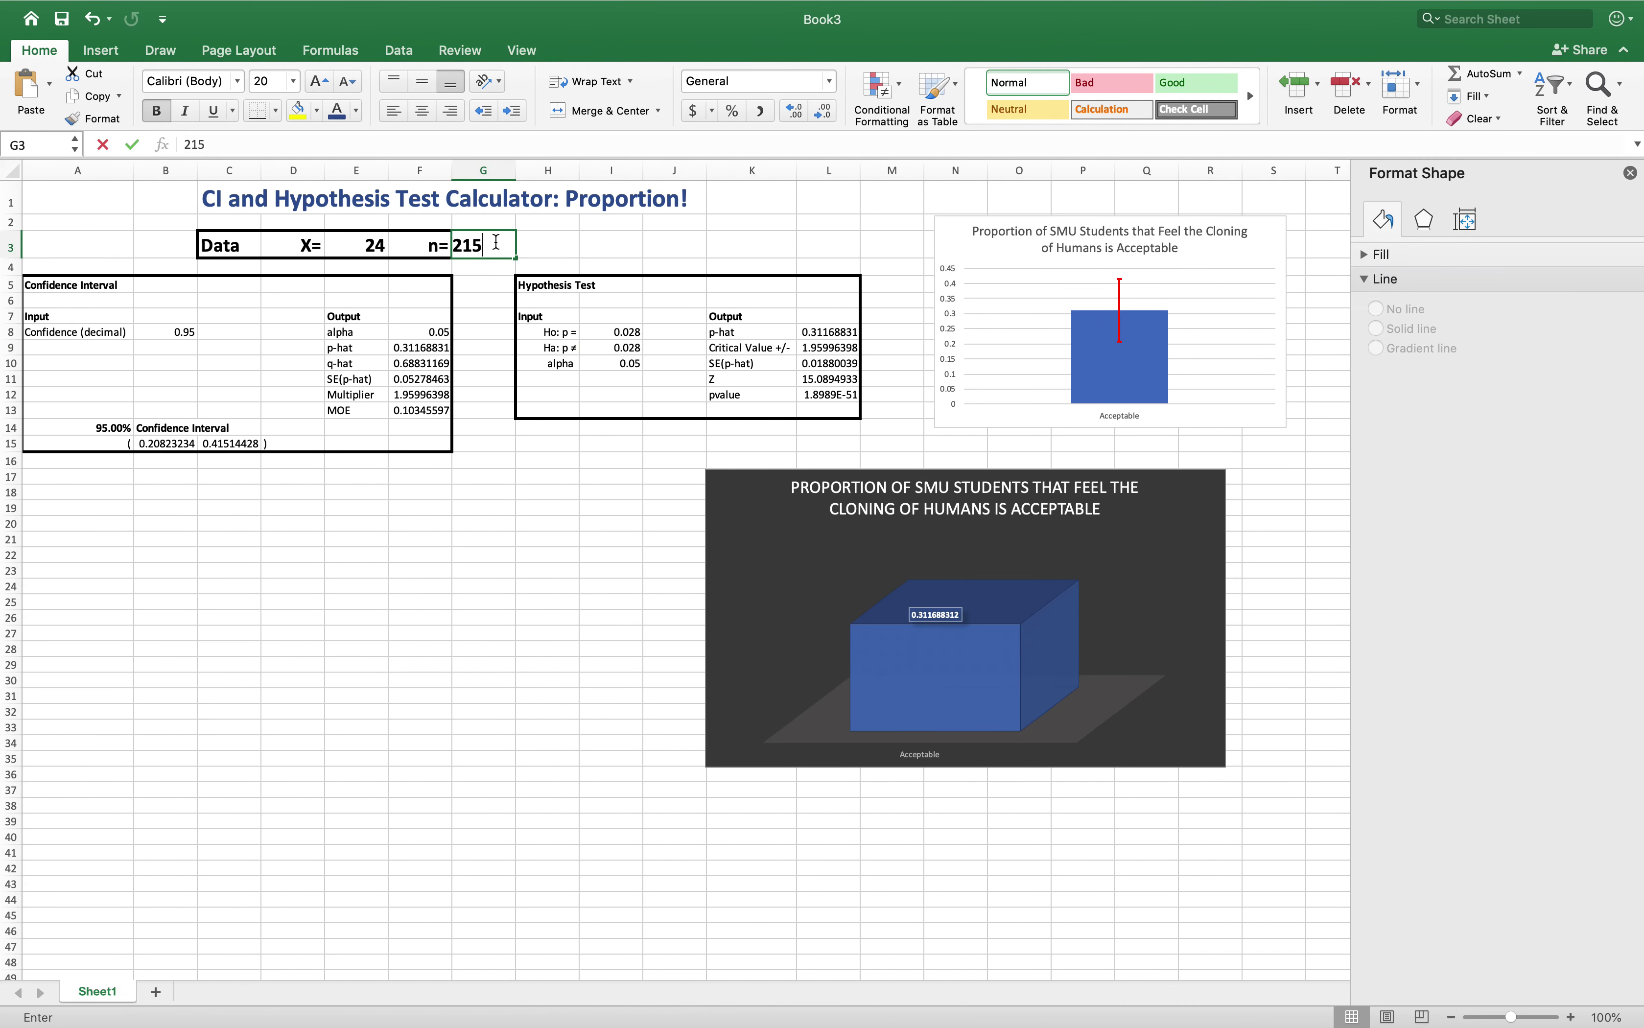
- Check the number of deaths on the Breakout 2 slide and set X in E3 of the calculator to 5110
{"action": "left_click", "coordinate": [360, 245]}
{"action": "key", "text": "ctrl+Left"}
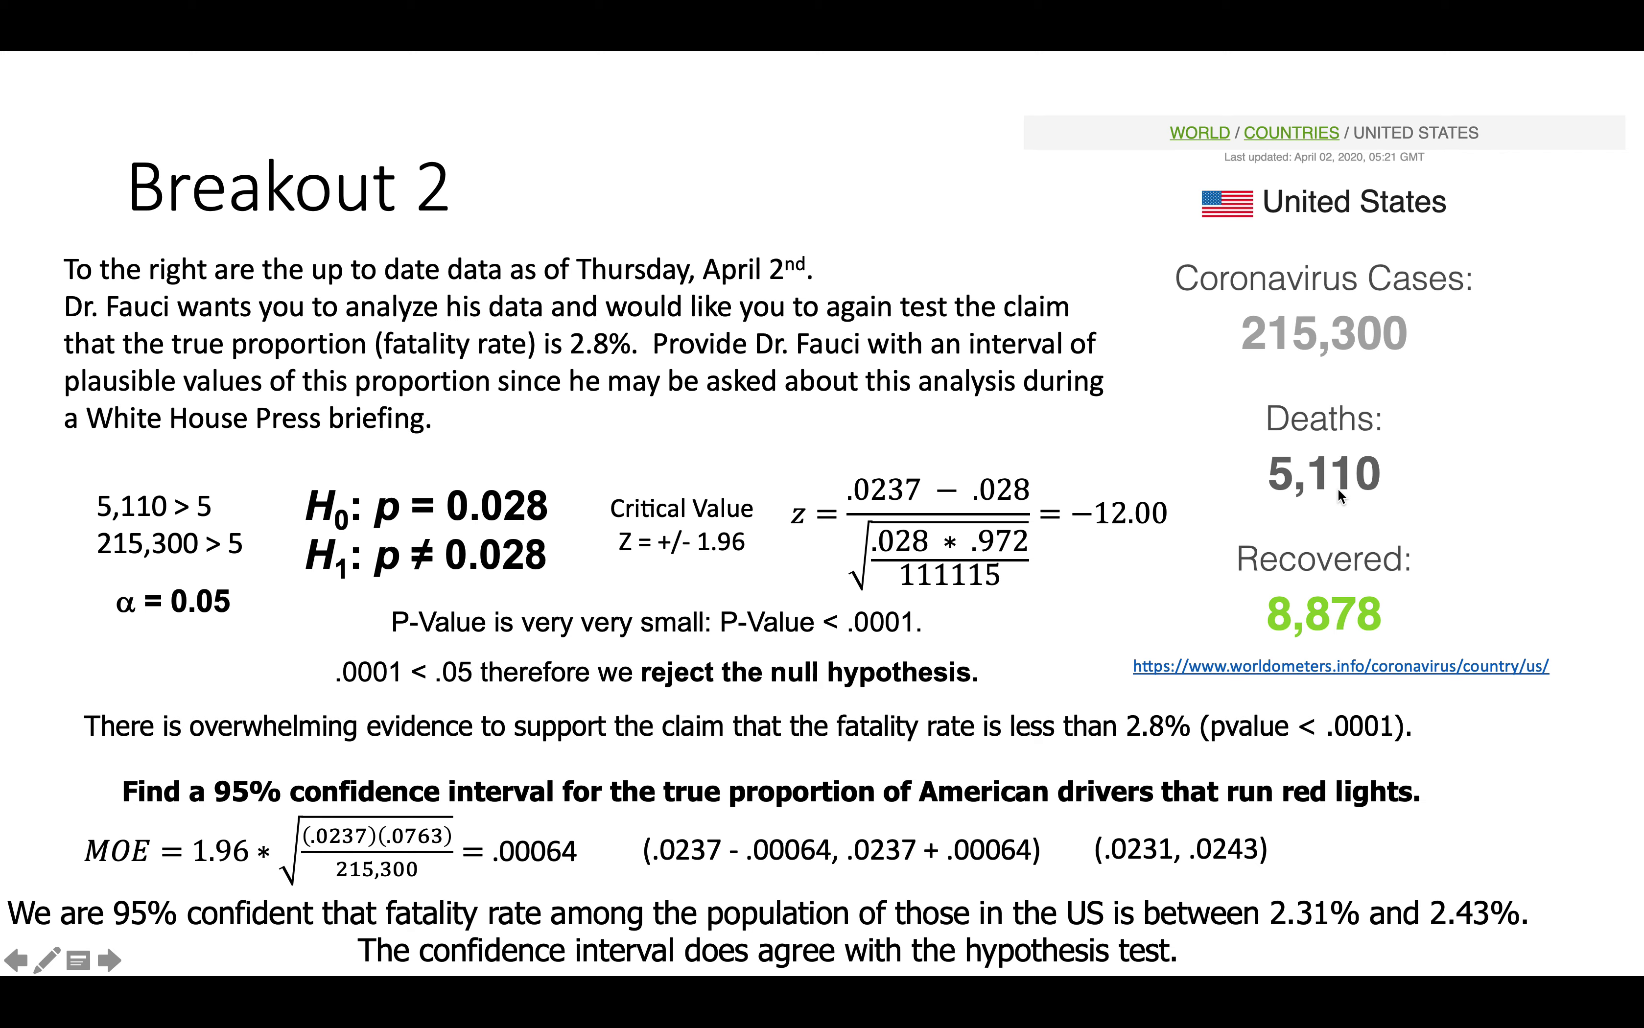
{"action": "key", "text": "ctrl+Right"}
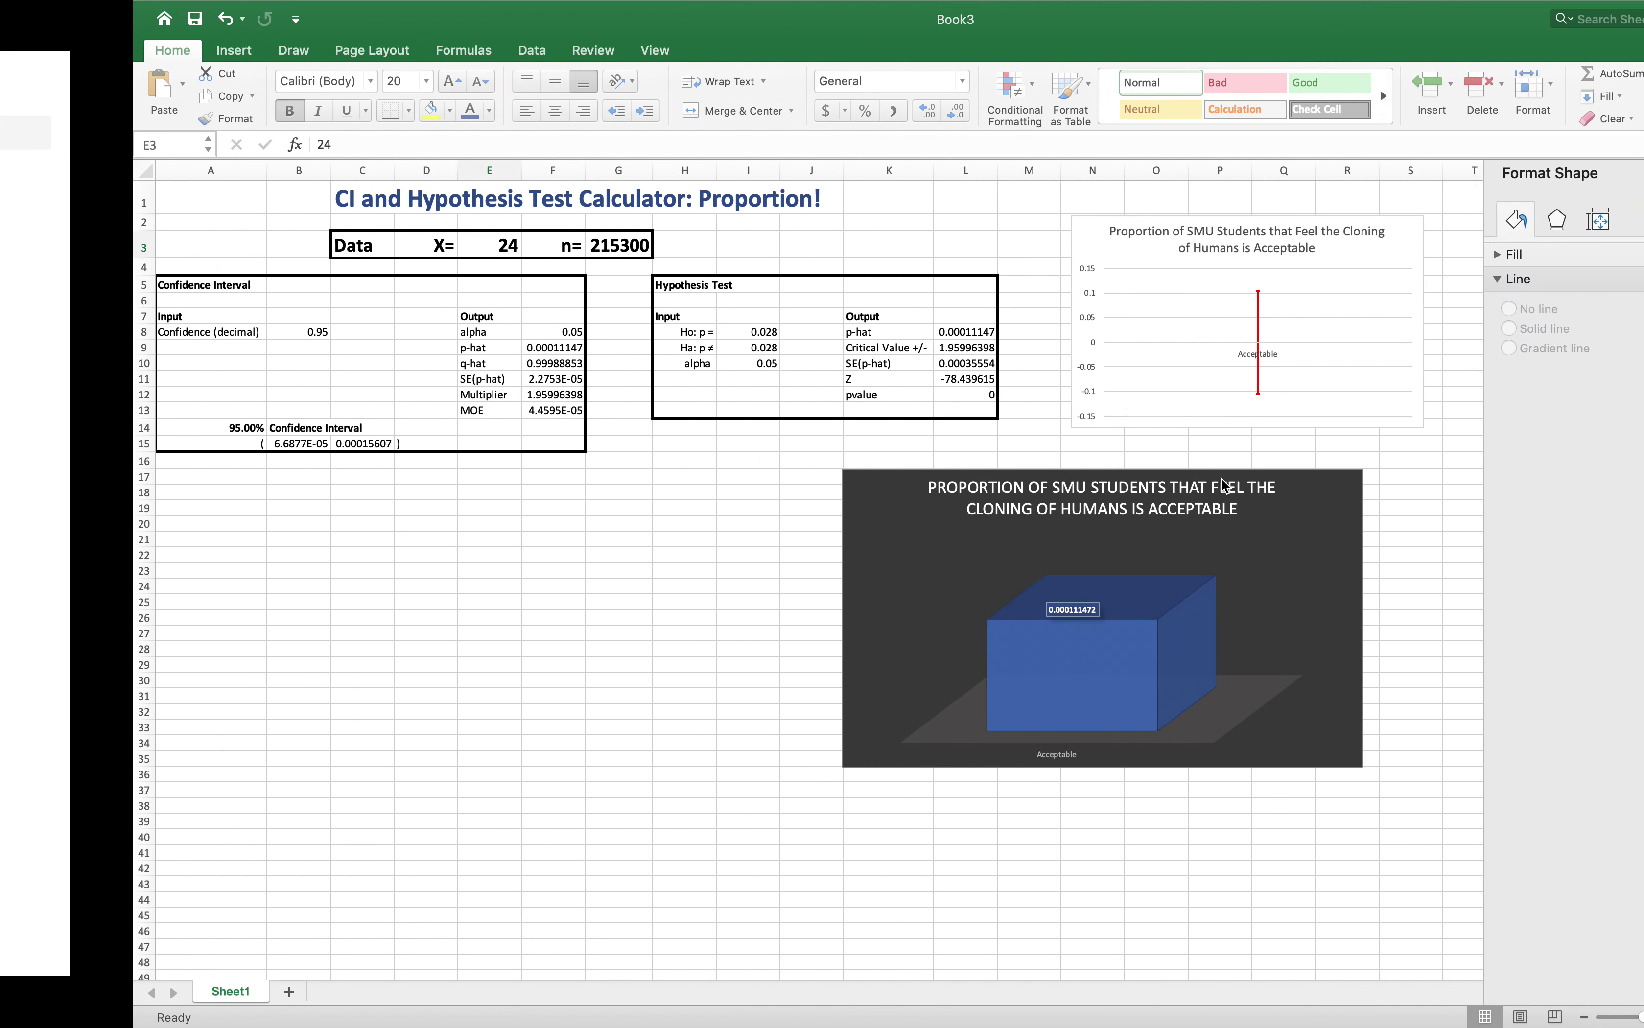
{"action": "type", "text": "5110"}
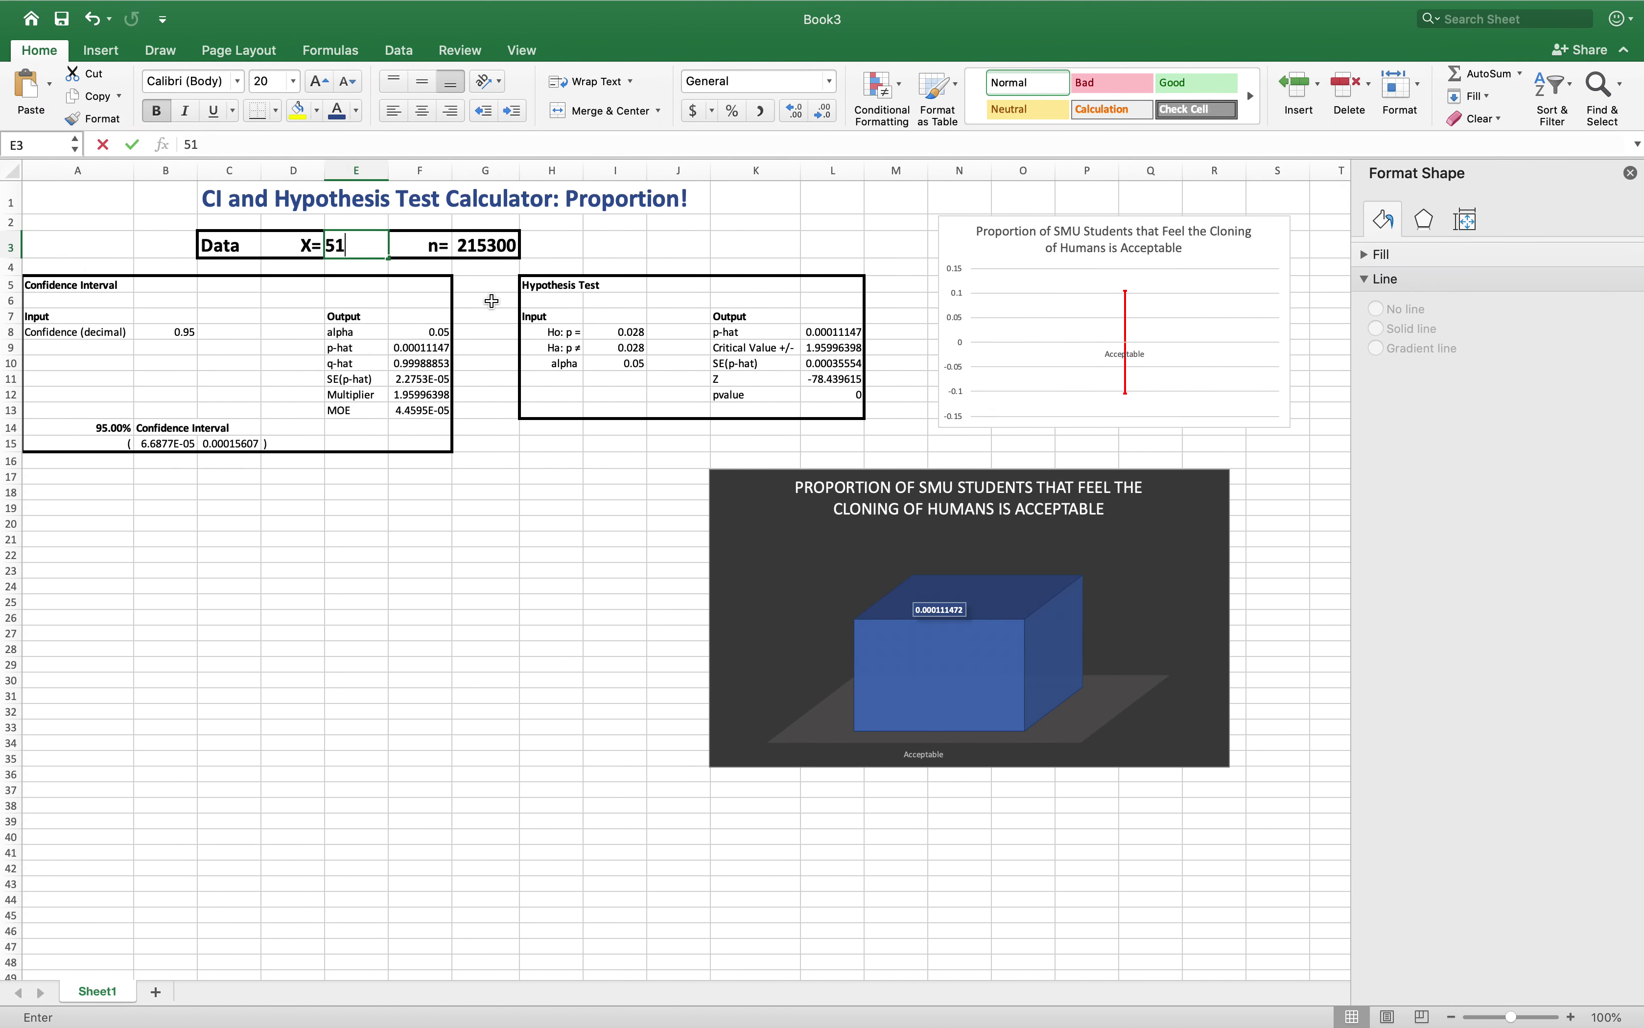
{"action": "key", "text": "Return"}
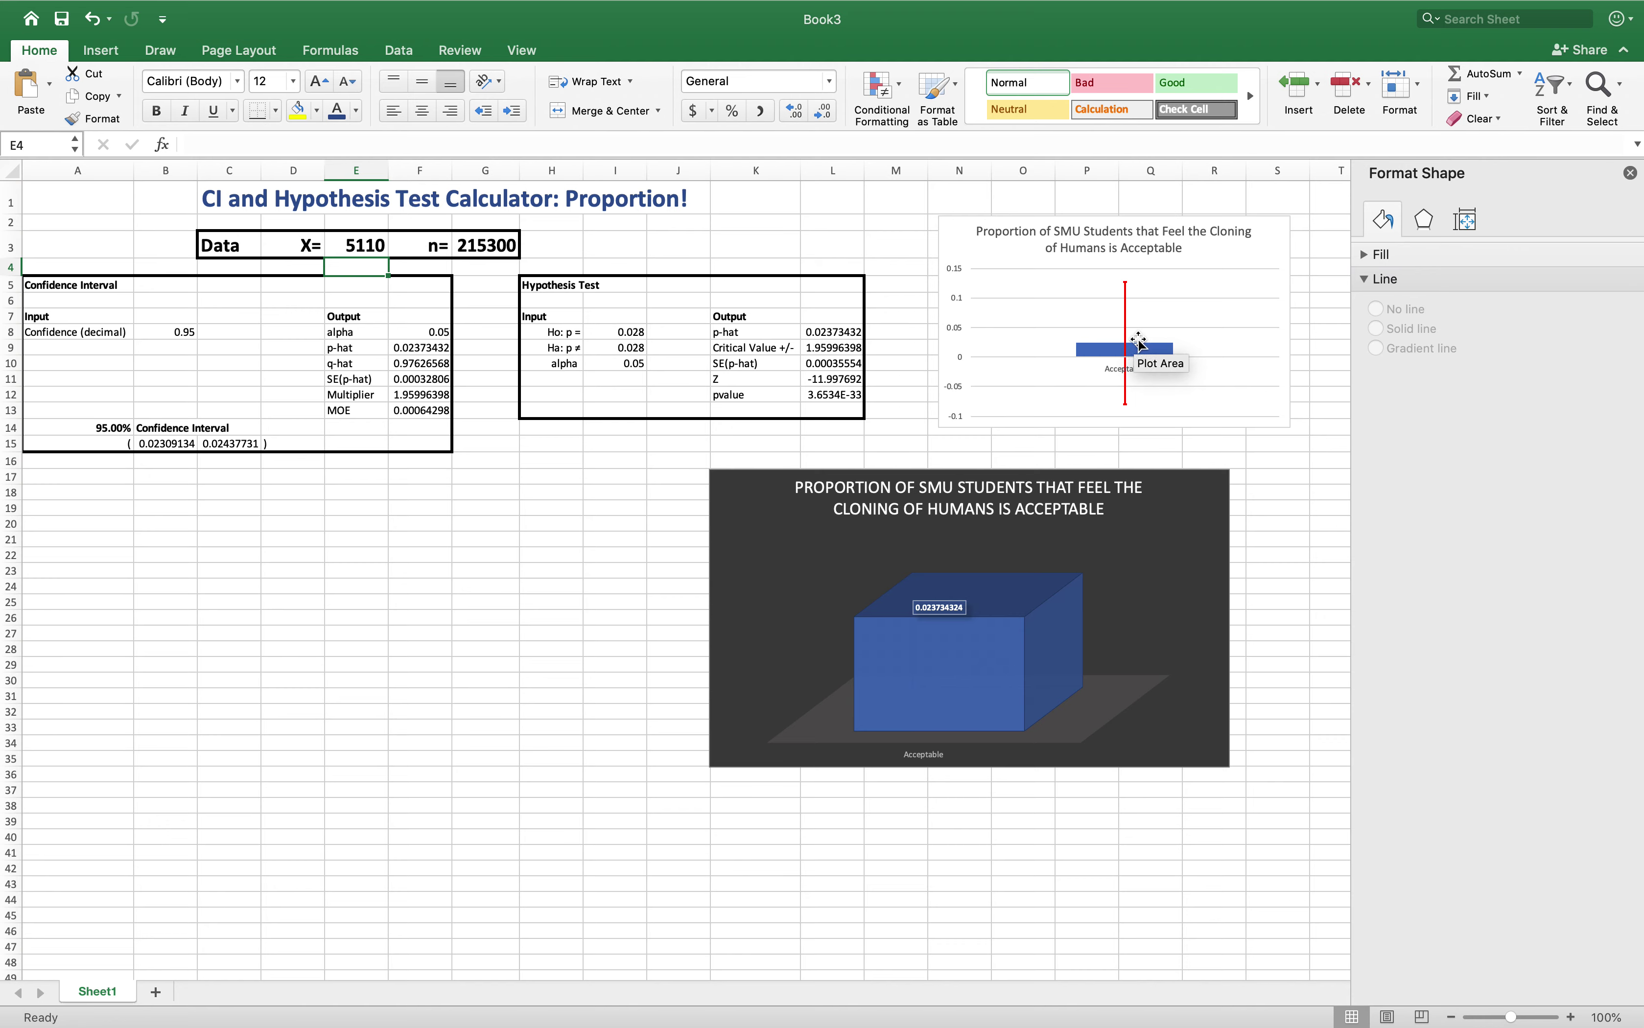
- Compare the calculator's p-hat, critical value, Z, p-value and confidence interval with the worked solution on the Breakout 2 slide
{"action": "mouse_move", "coordinate": [1109, 348]}
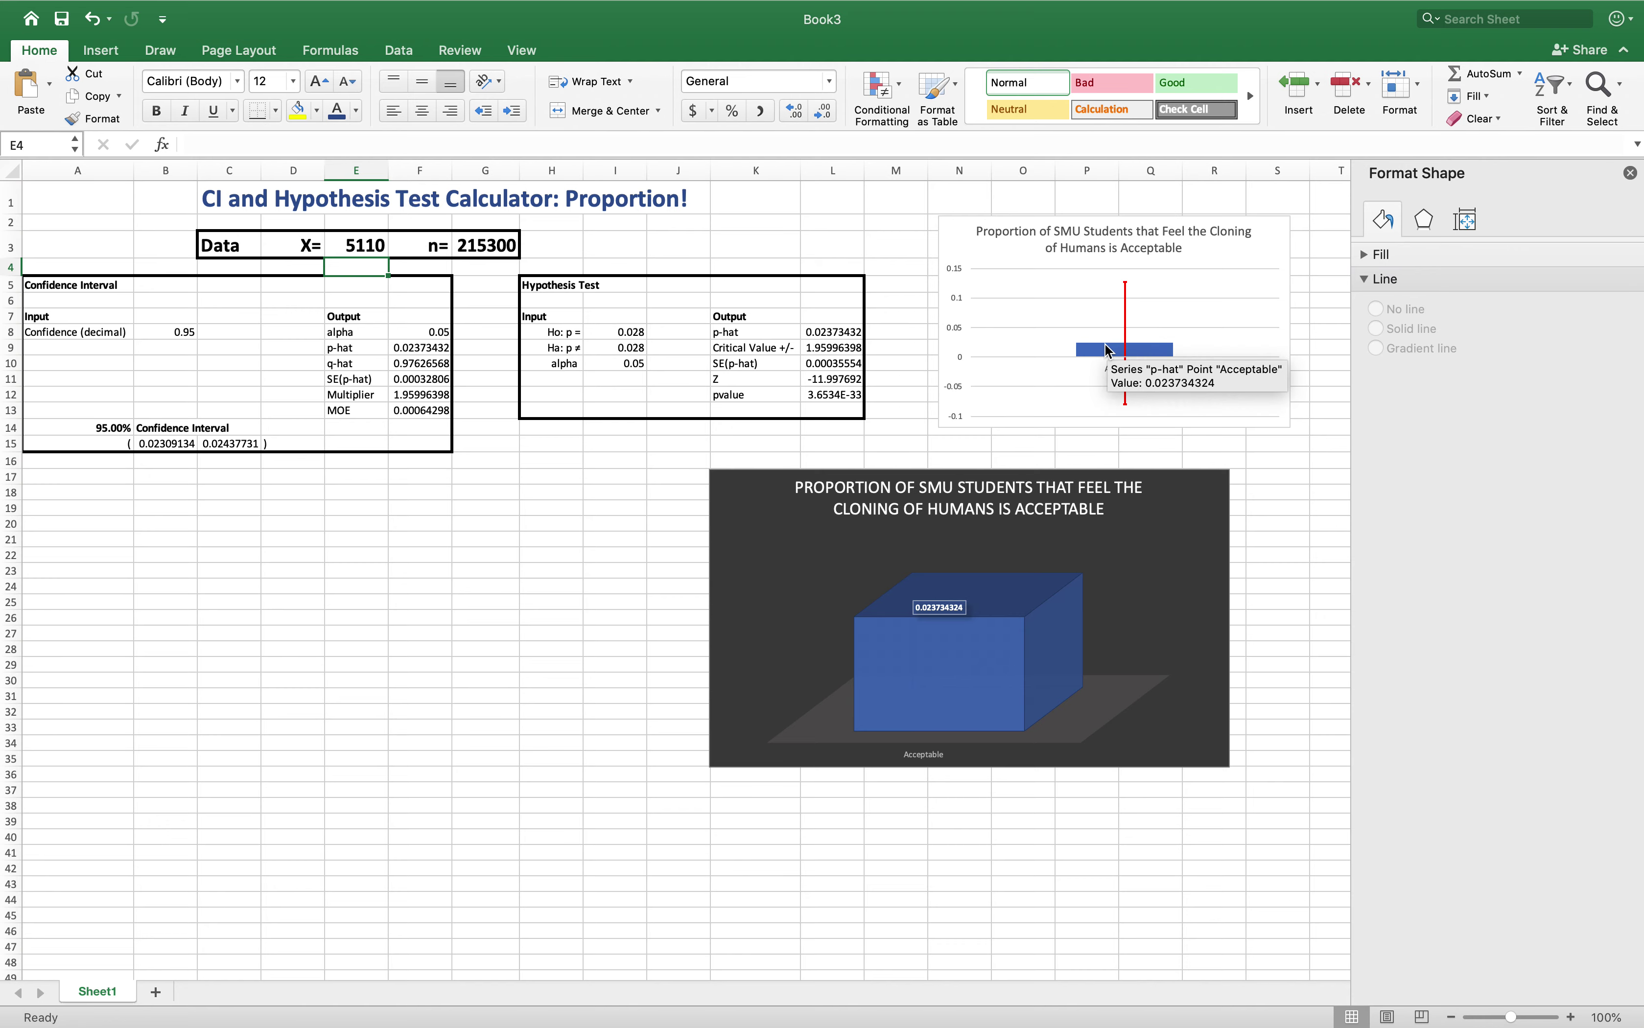
{"action": "key", "text": "ctrl+Left"}
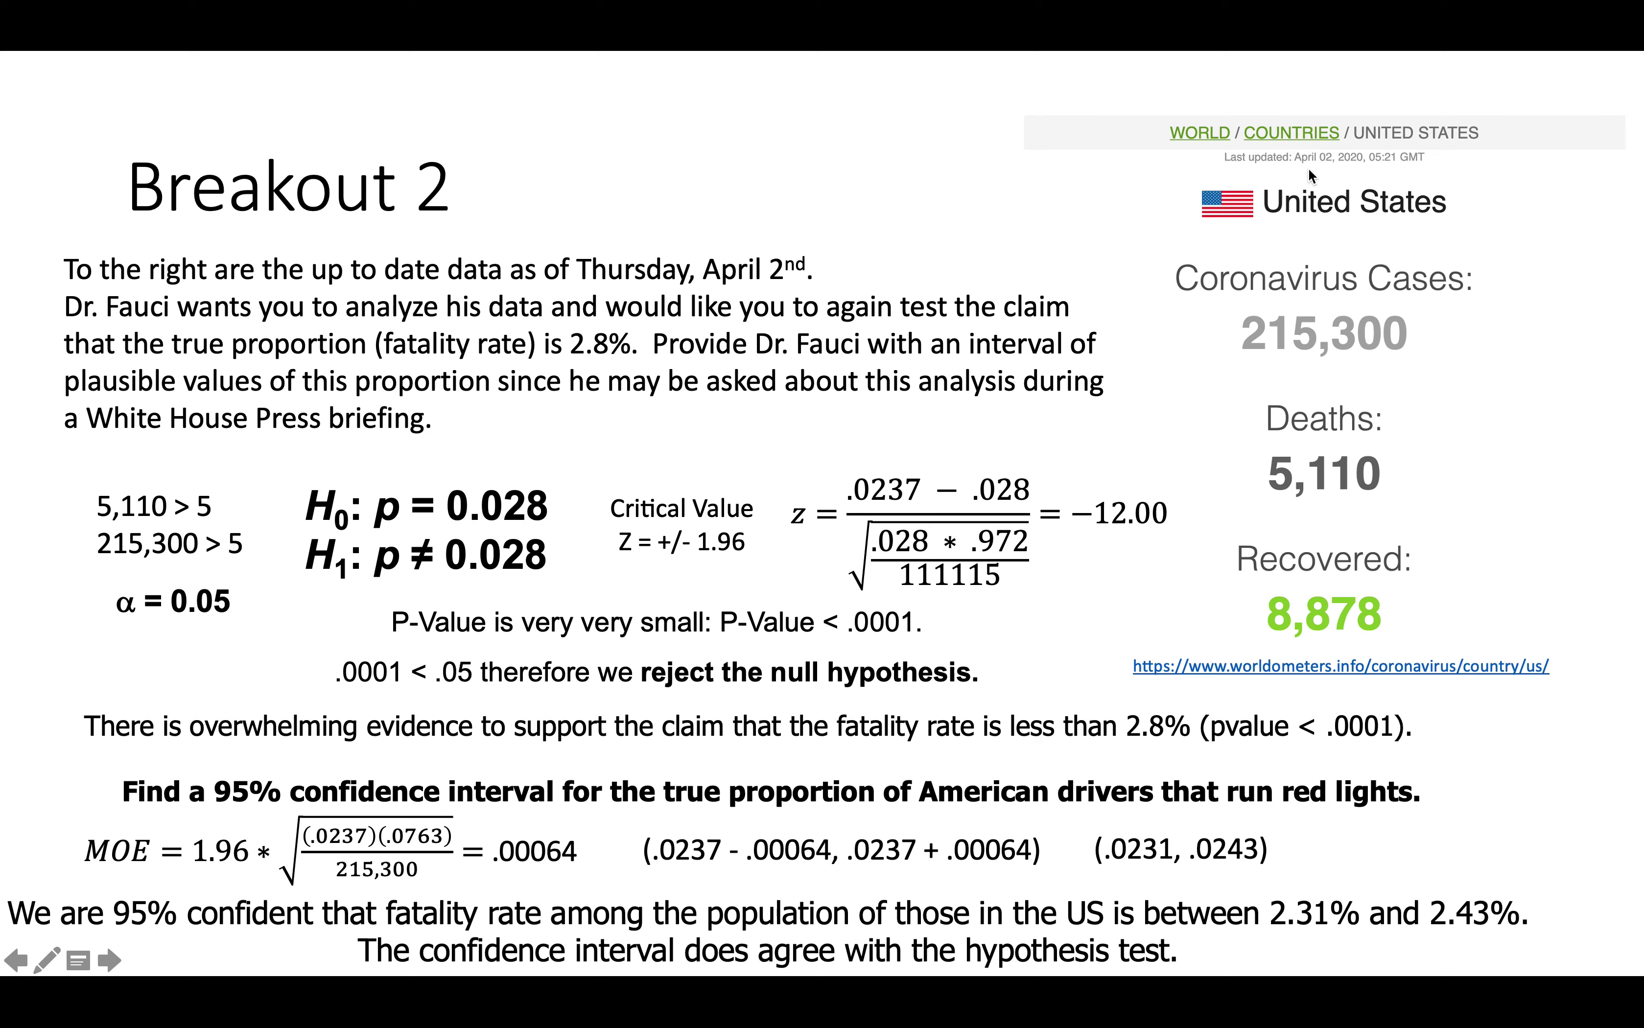
{"action": "key", "text": "ctrl+Right"}
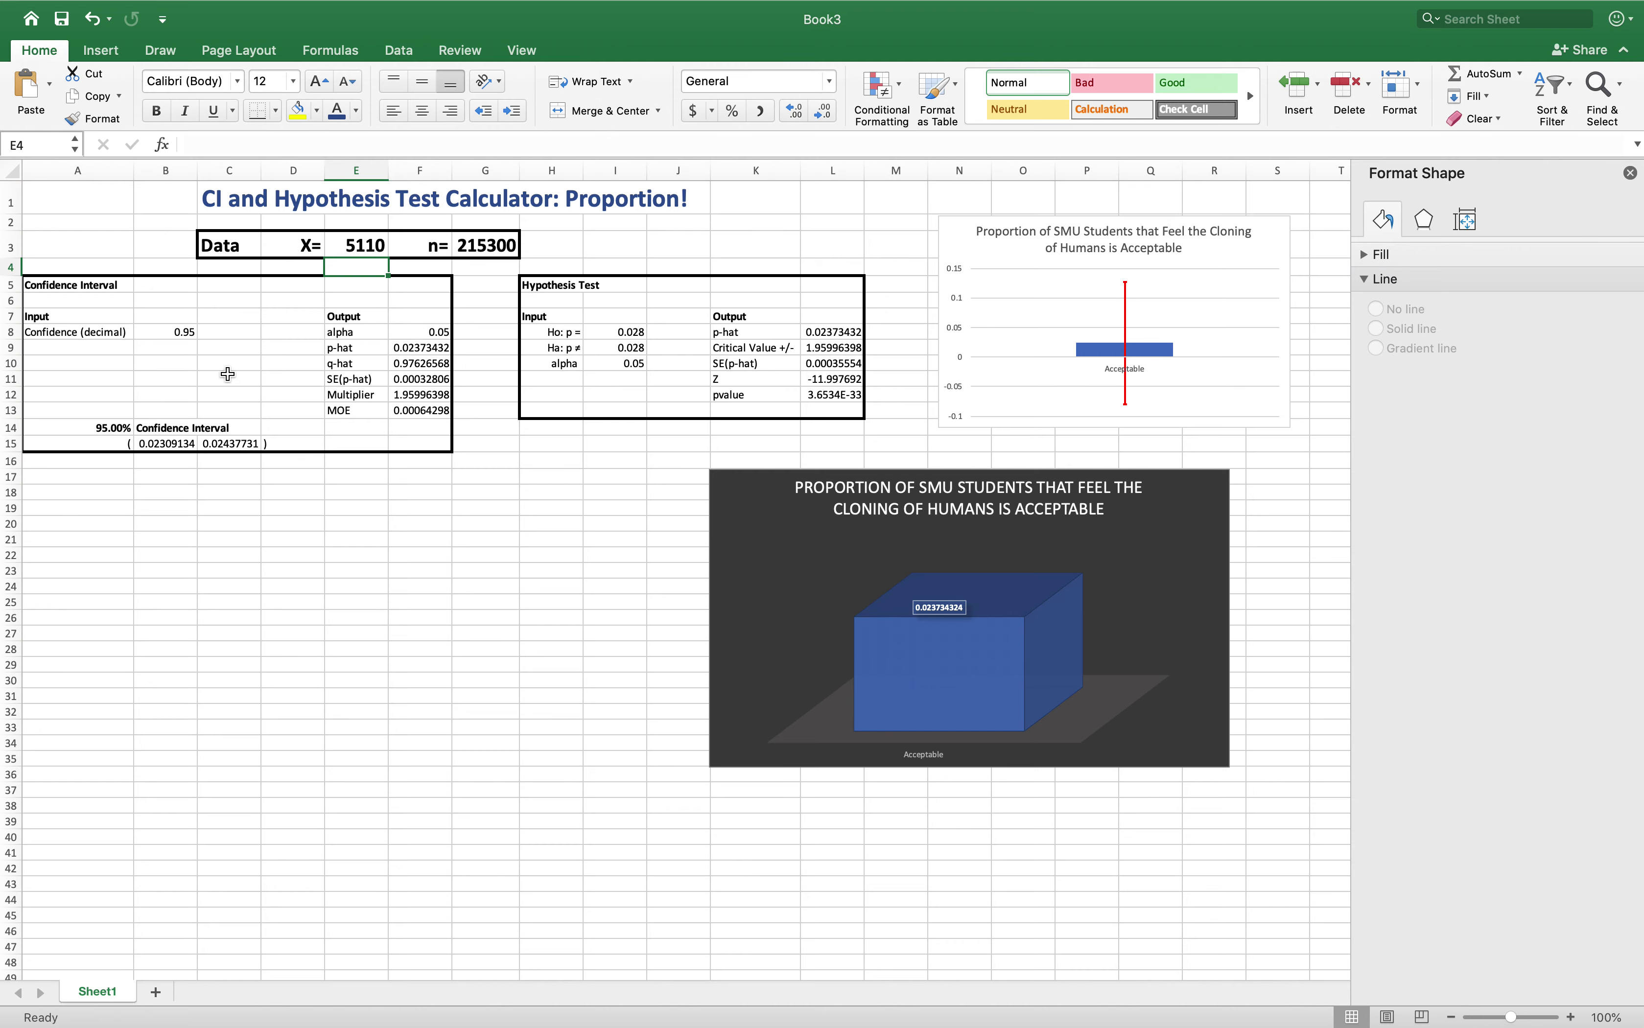
{"action": "key", "text": "ctrl+Left"}
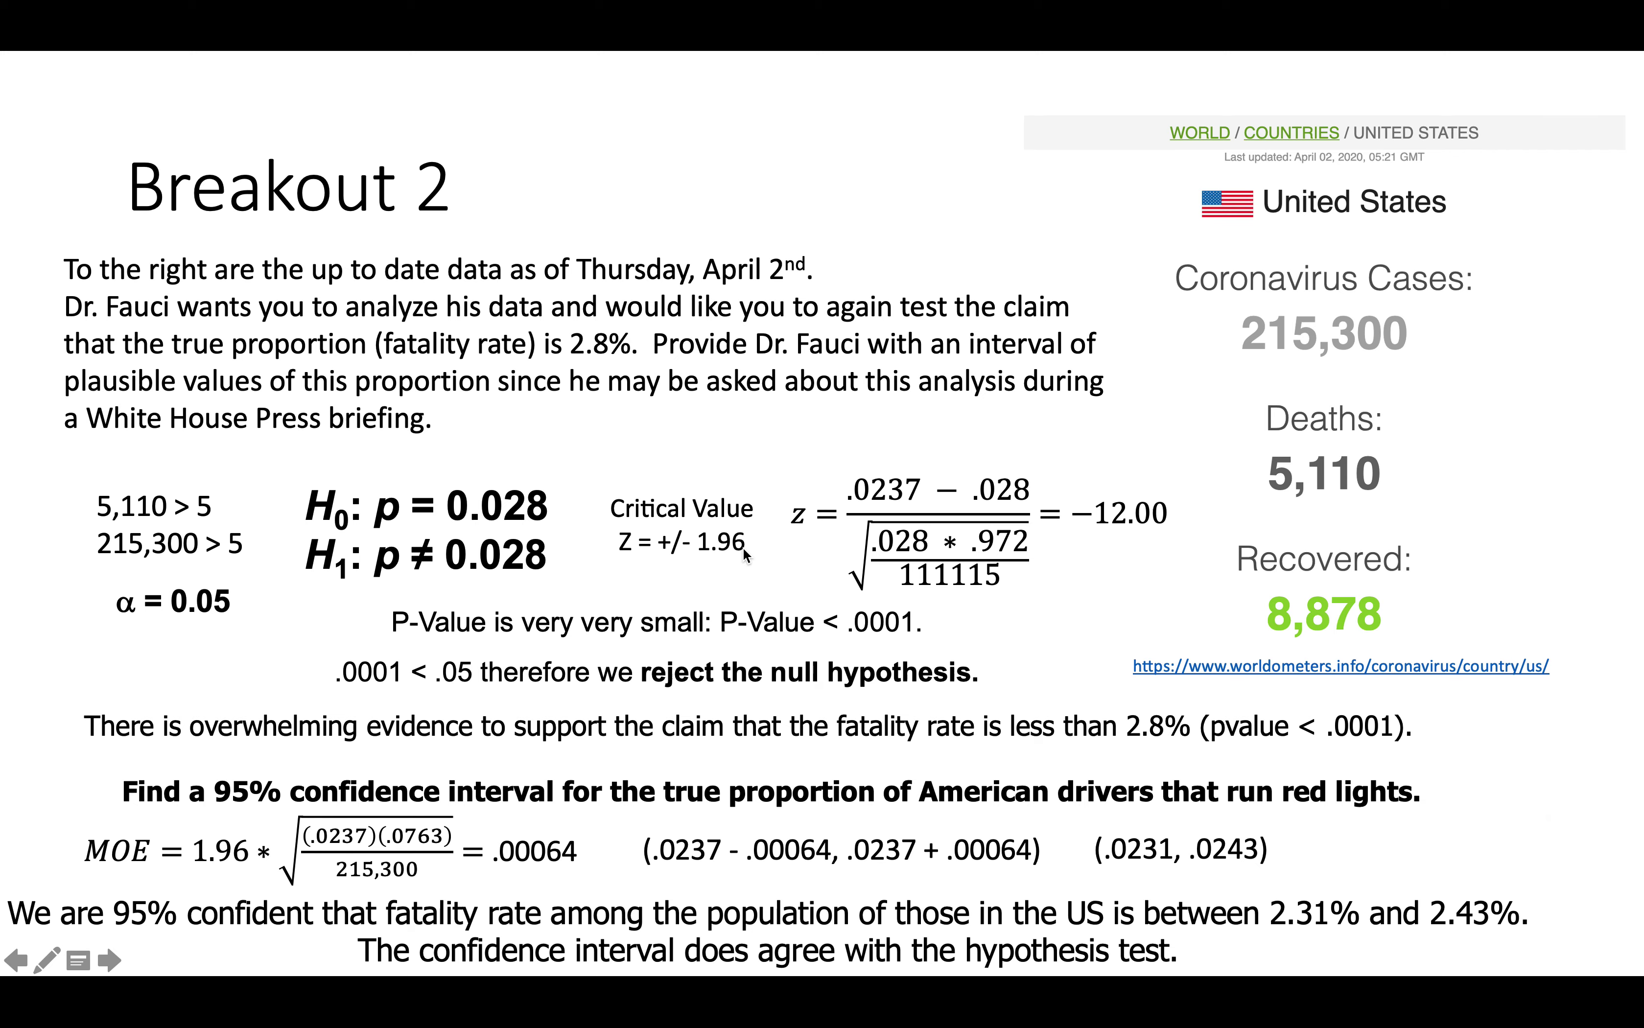
{"action": "key", "text": "super+Tab"}
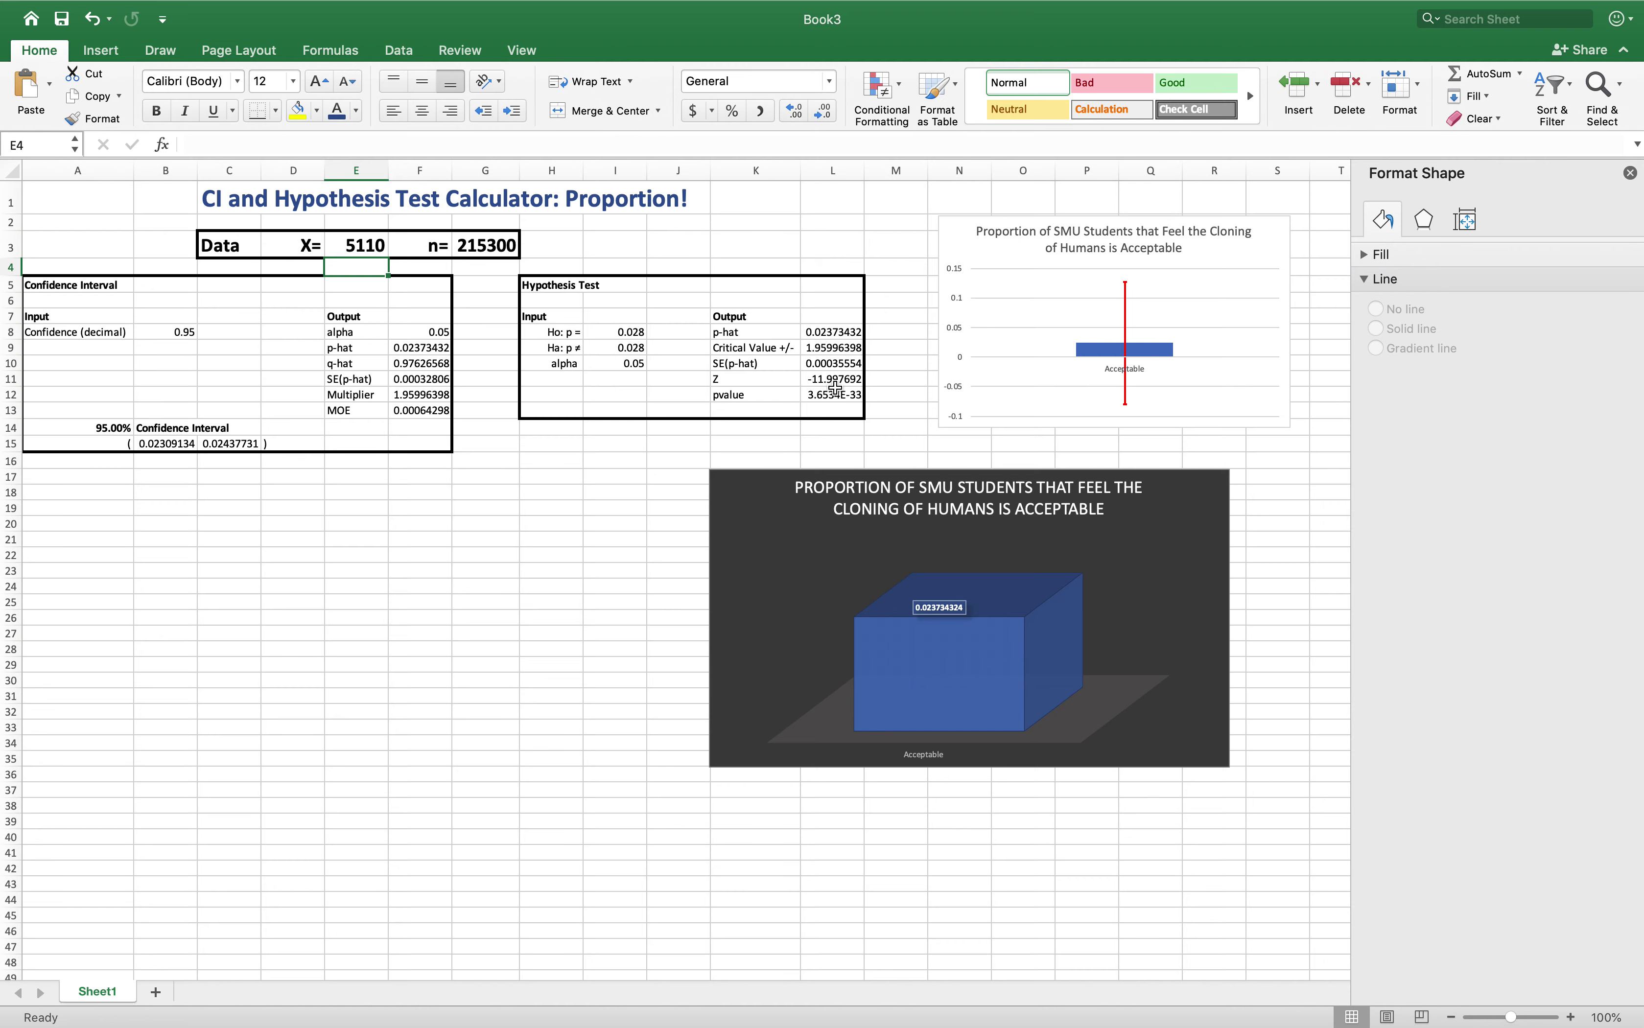
{"action": "key", "text": "super+Tab"}
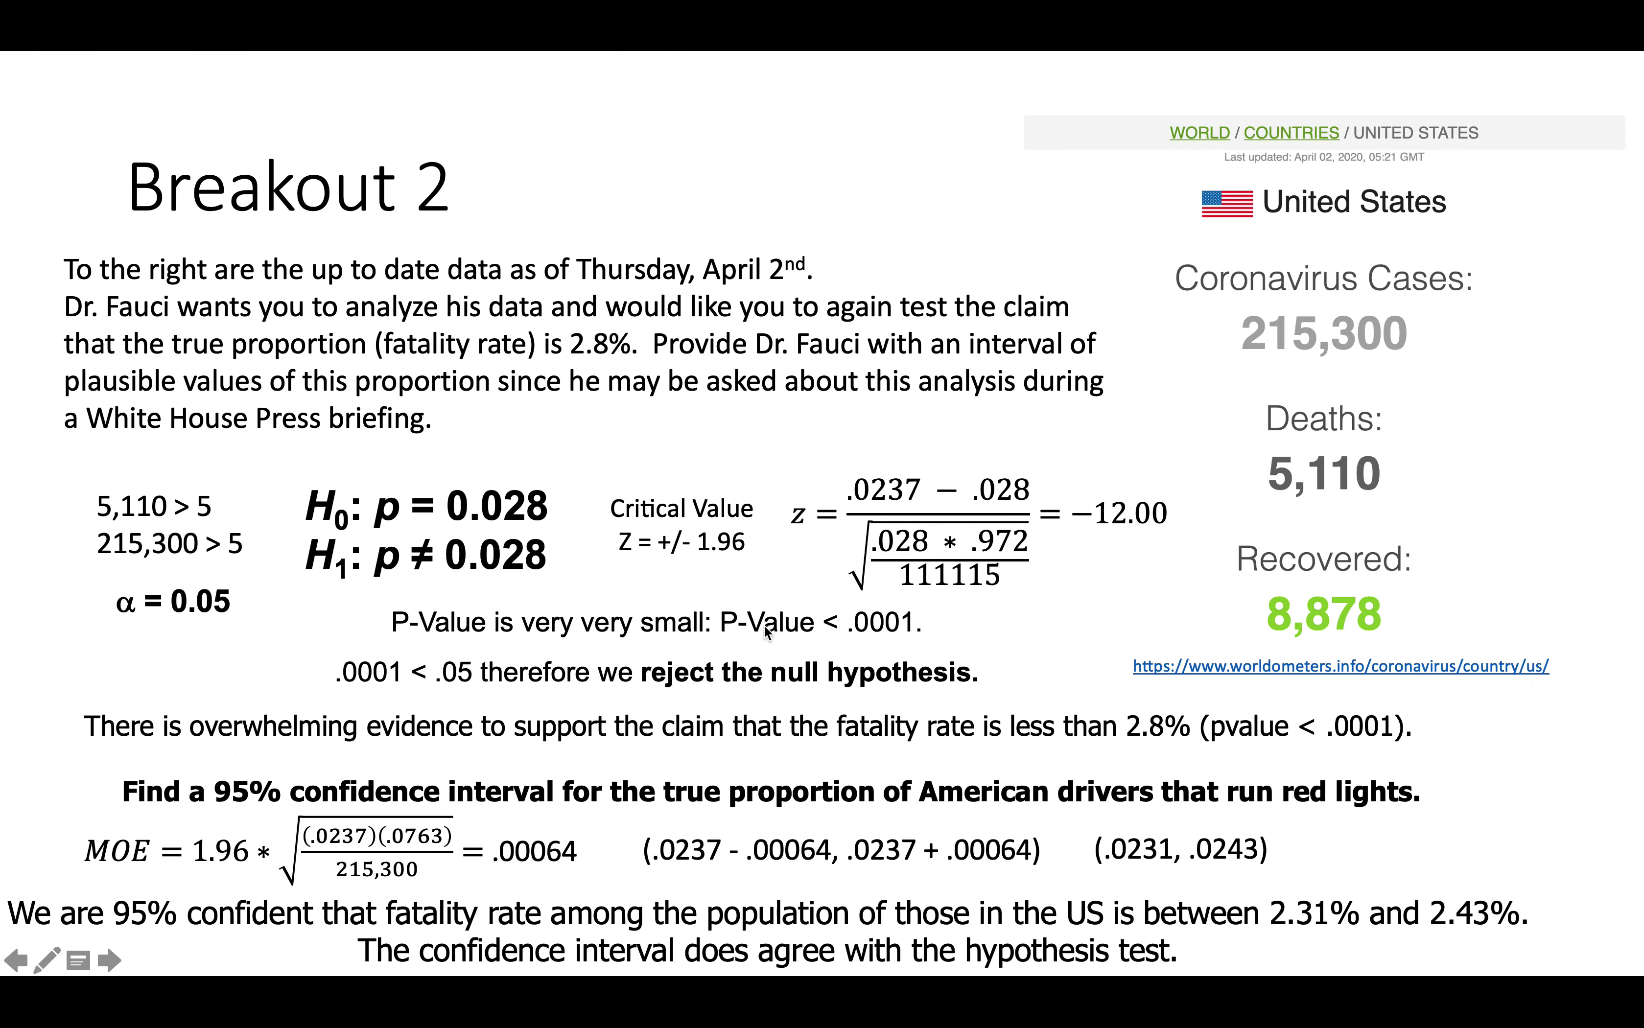
{"action": "key", "text": "super+Tab"}
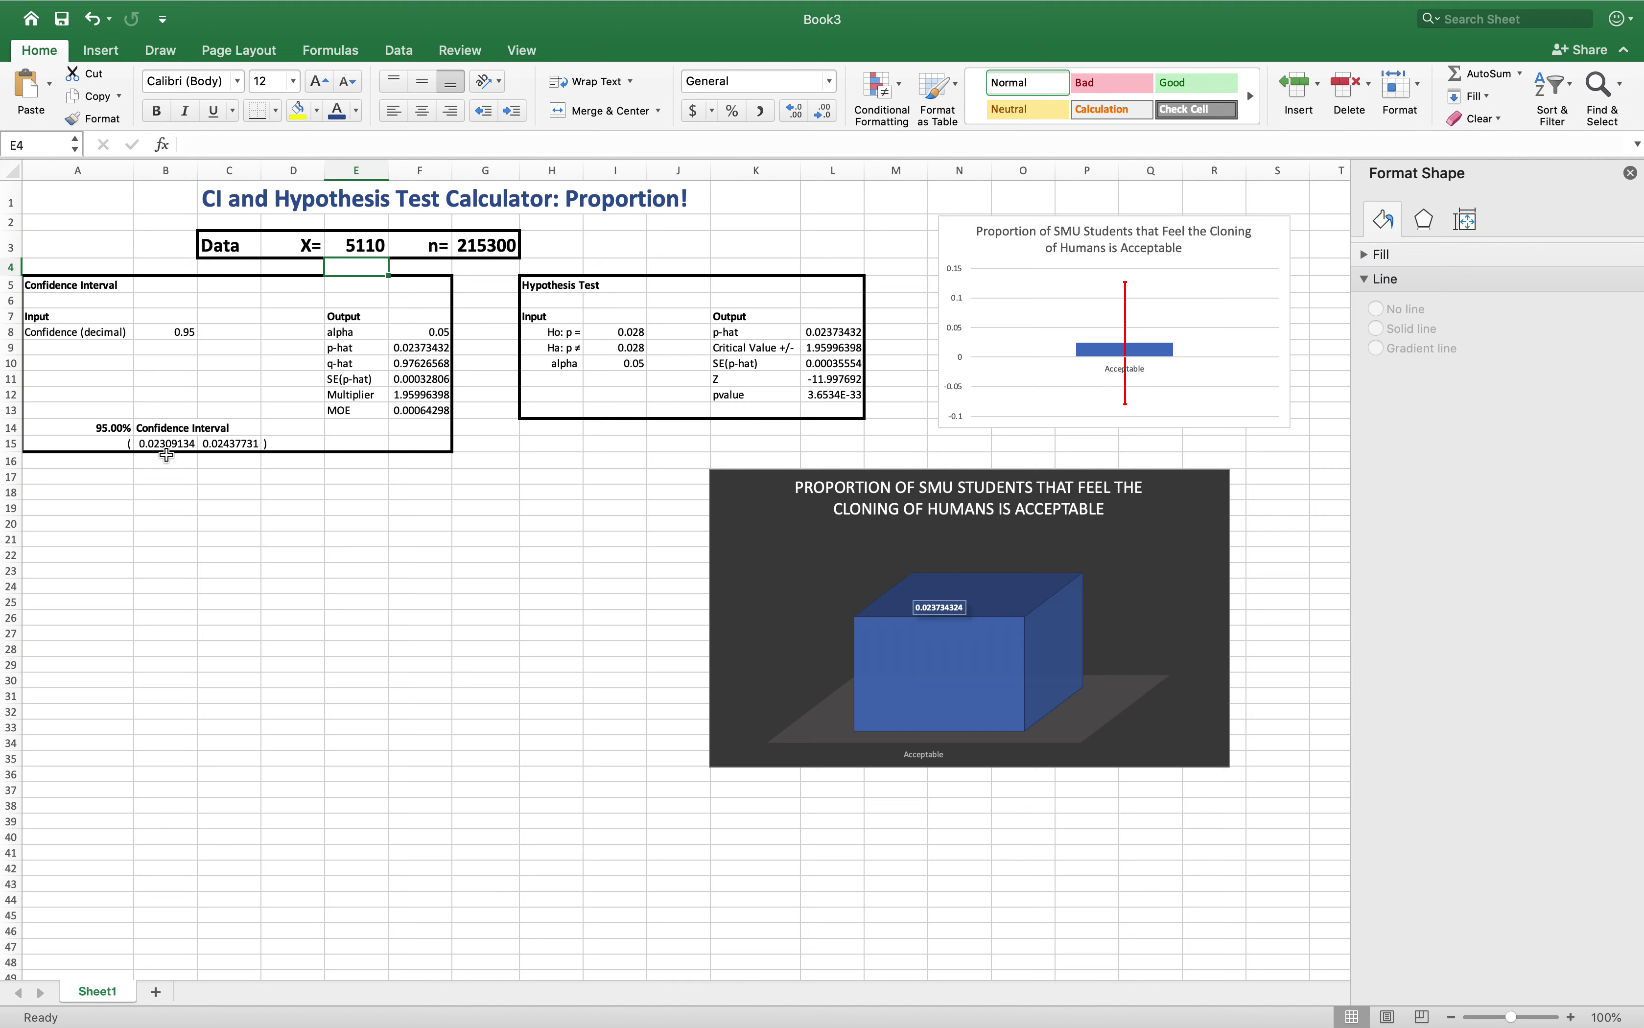
{"action": "key", "text": "super+Tab"}
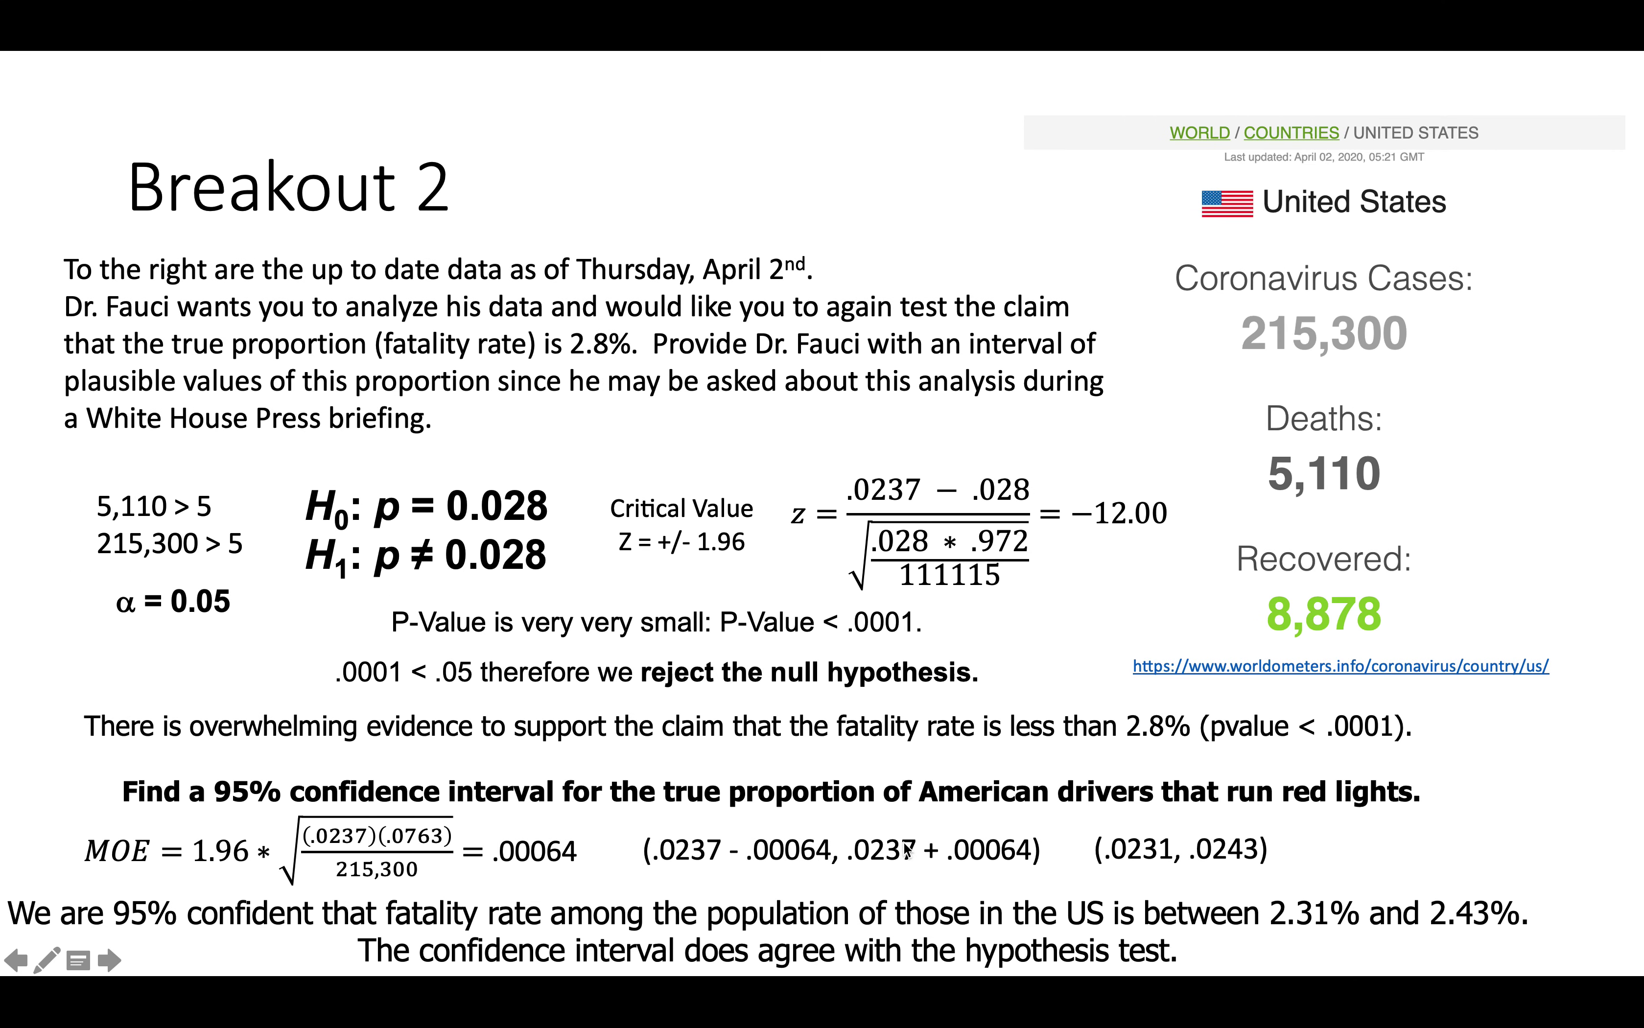
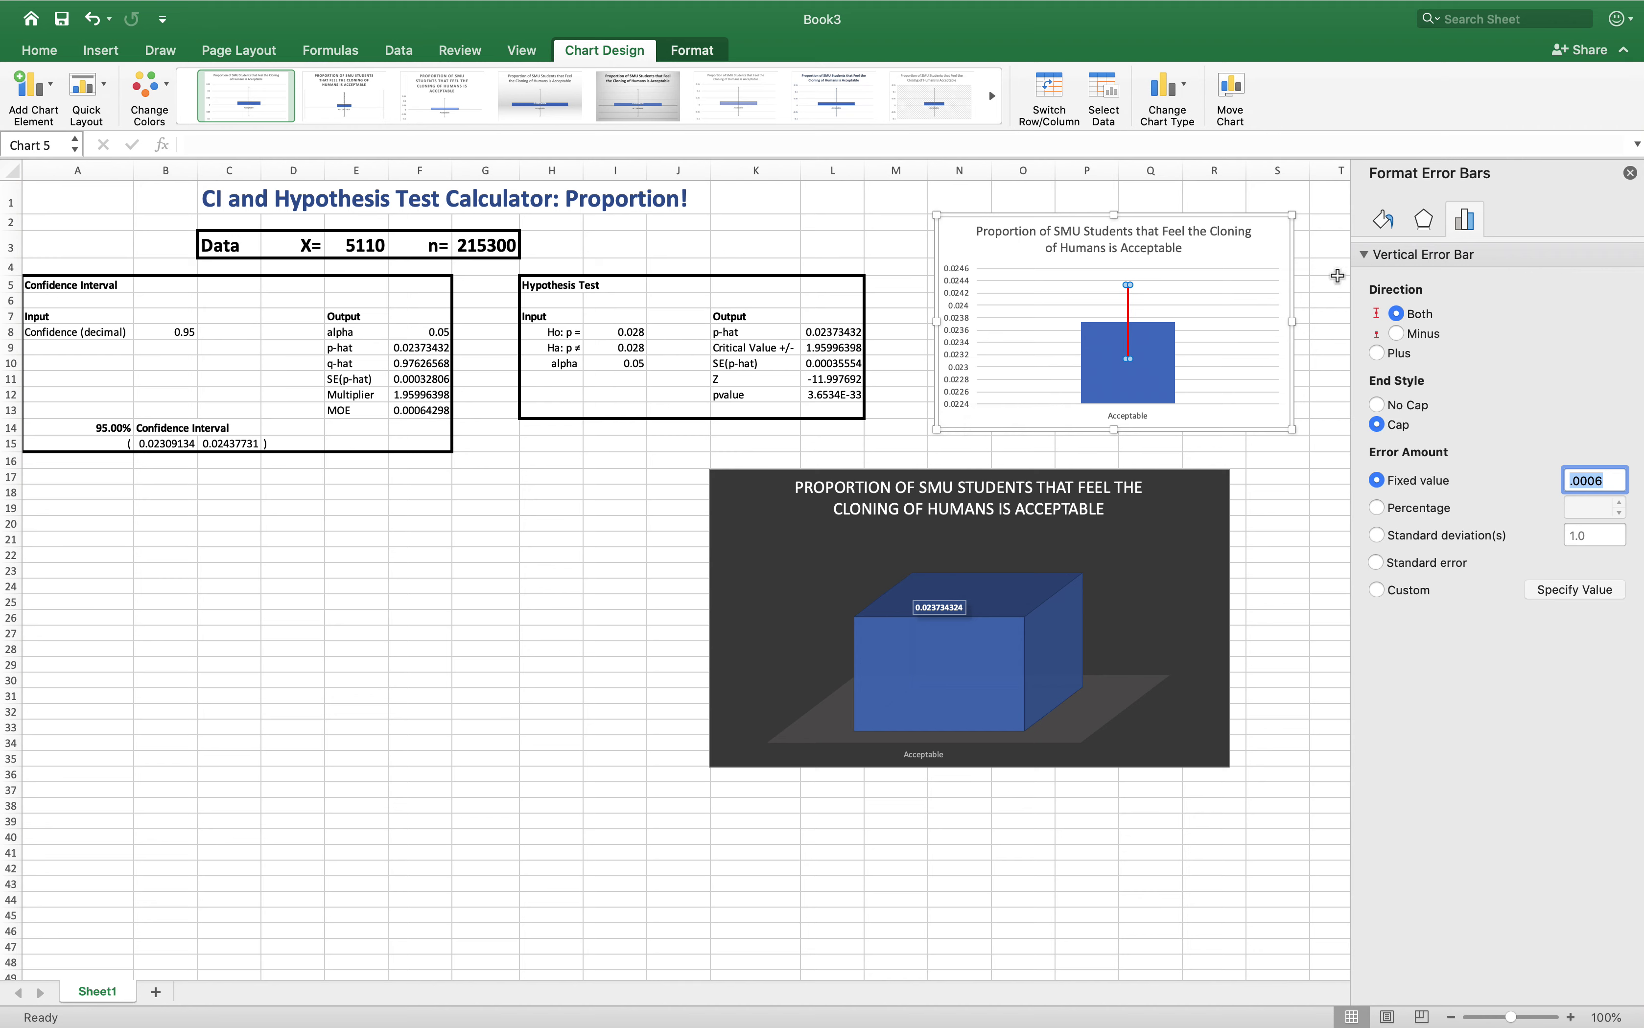
- Set the minimum bound of the vertical axis on the 2-D p-hat column chart to 0
{"action": "left_click", "coordinate": [1364, 256]}
{"action": "left_click", "coordinate": [1366, 257]}
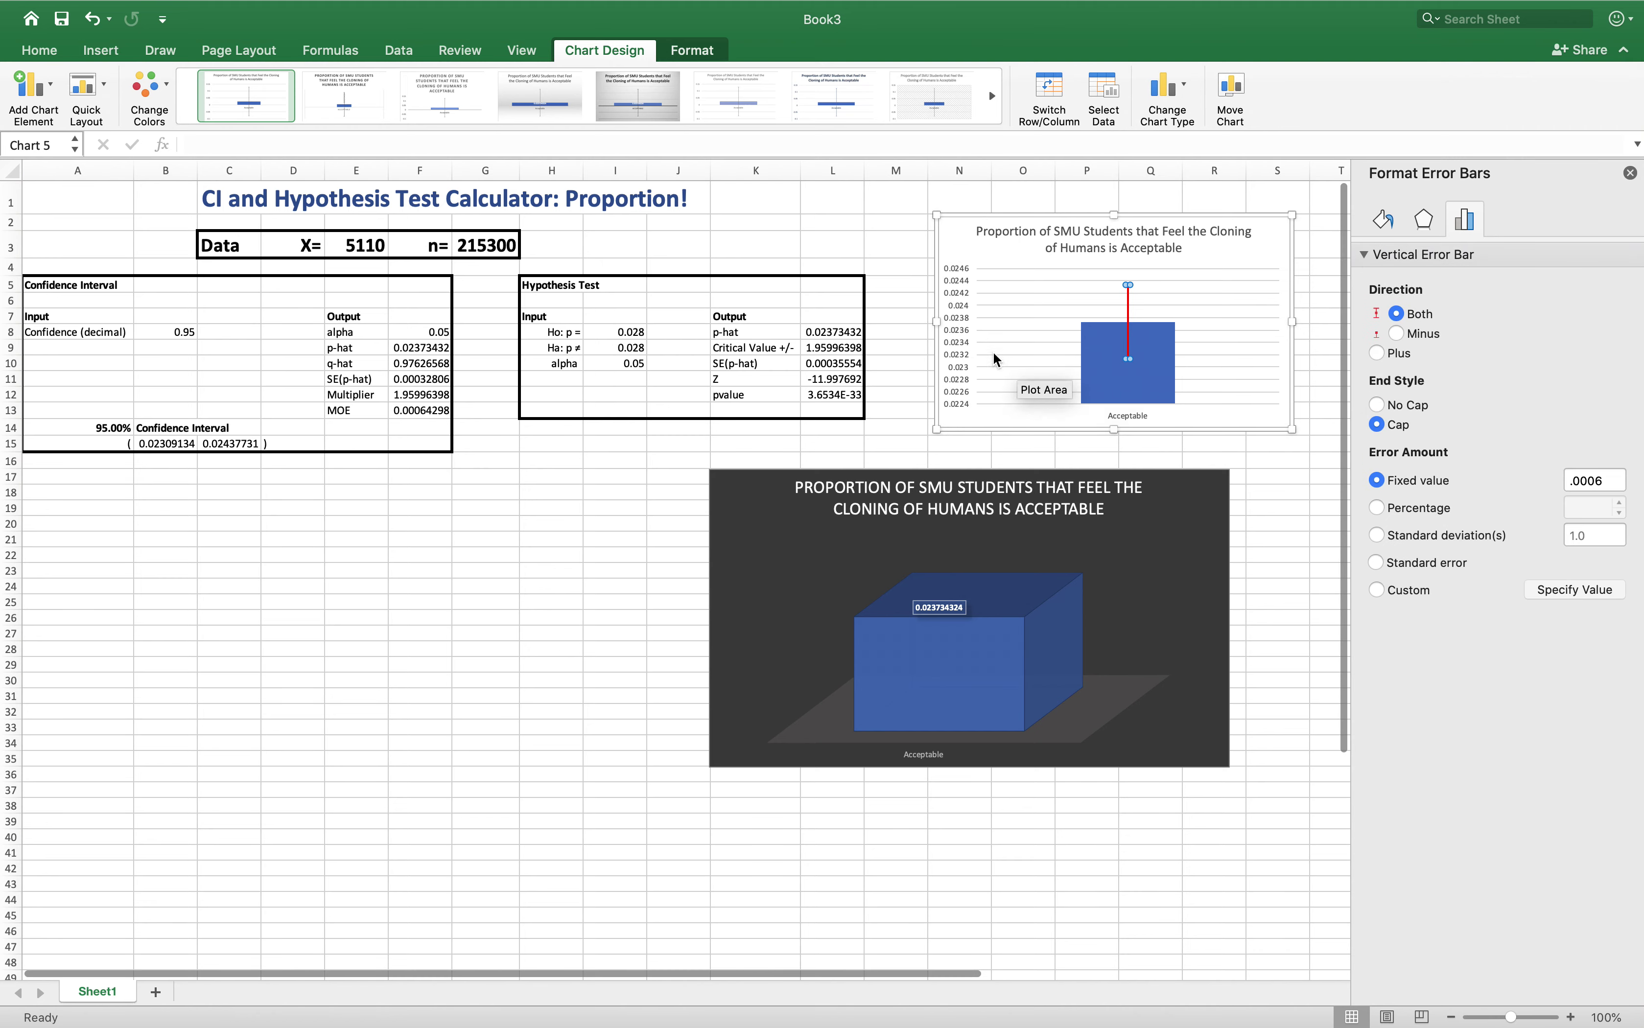
{"action": "left_click", "coordinate": [957, 339]}
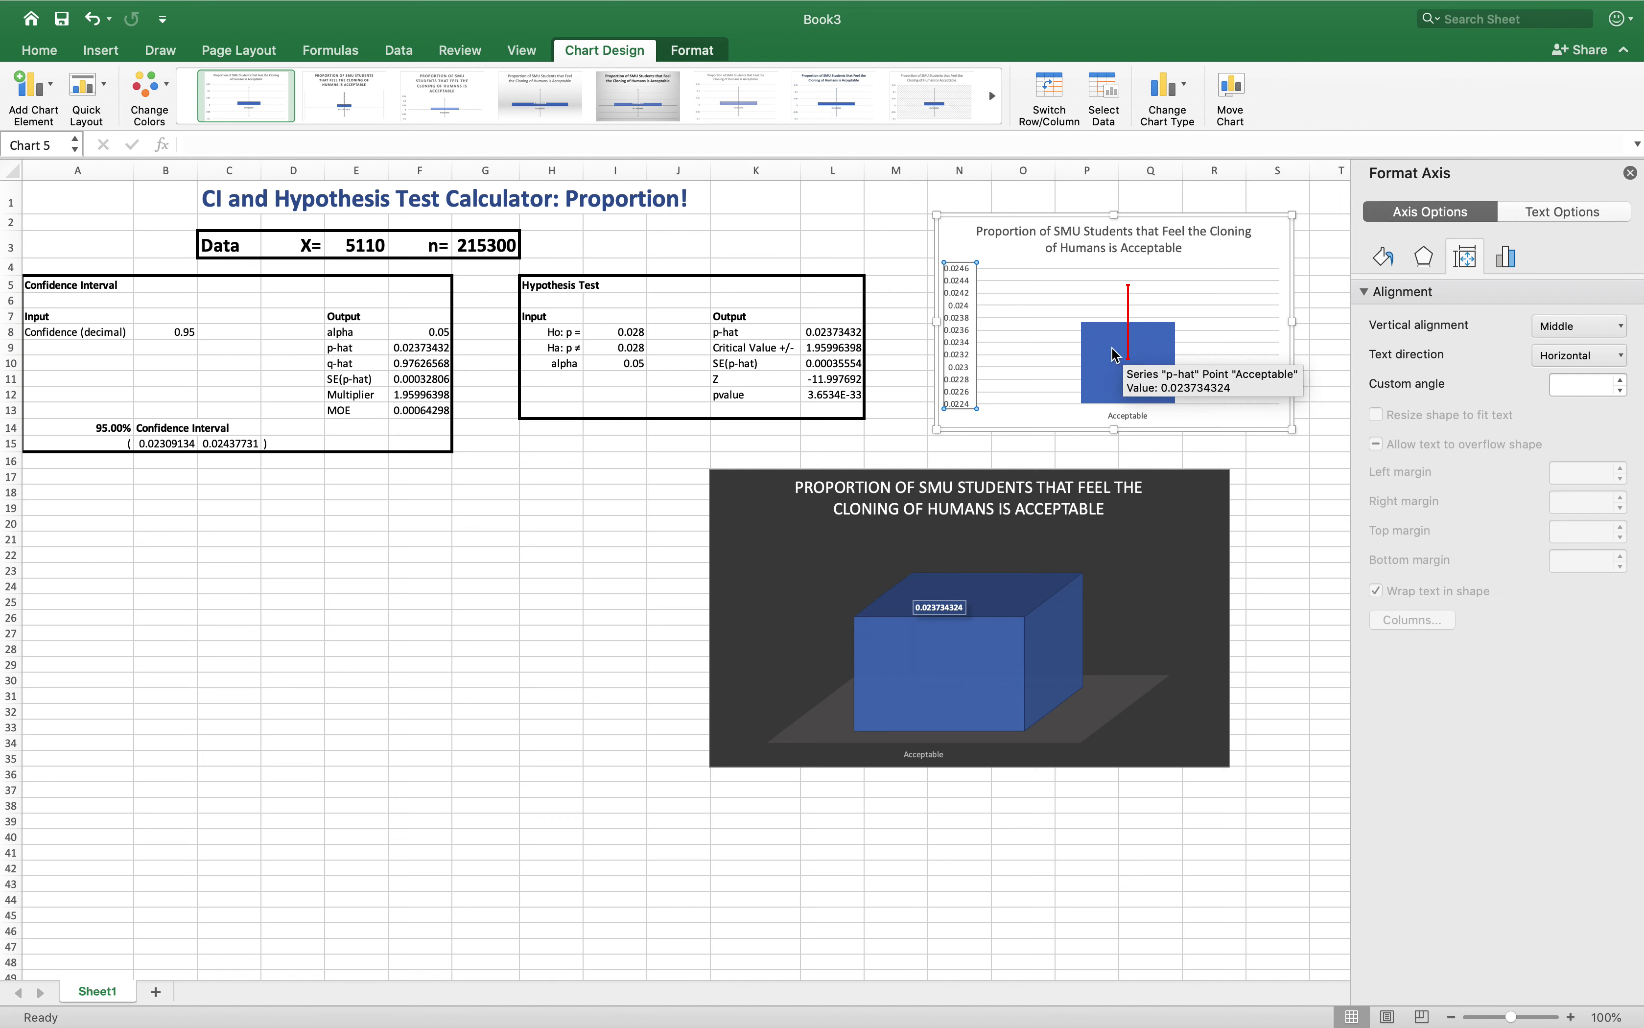
{"action": "left_click", "coordinate": [1379, 263]}
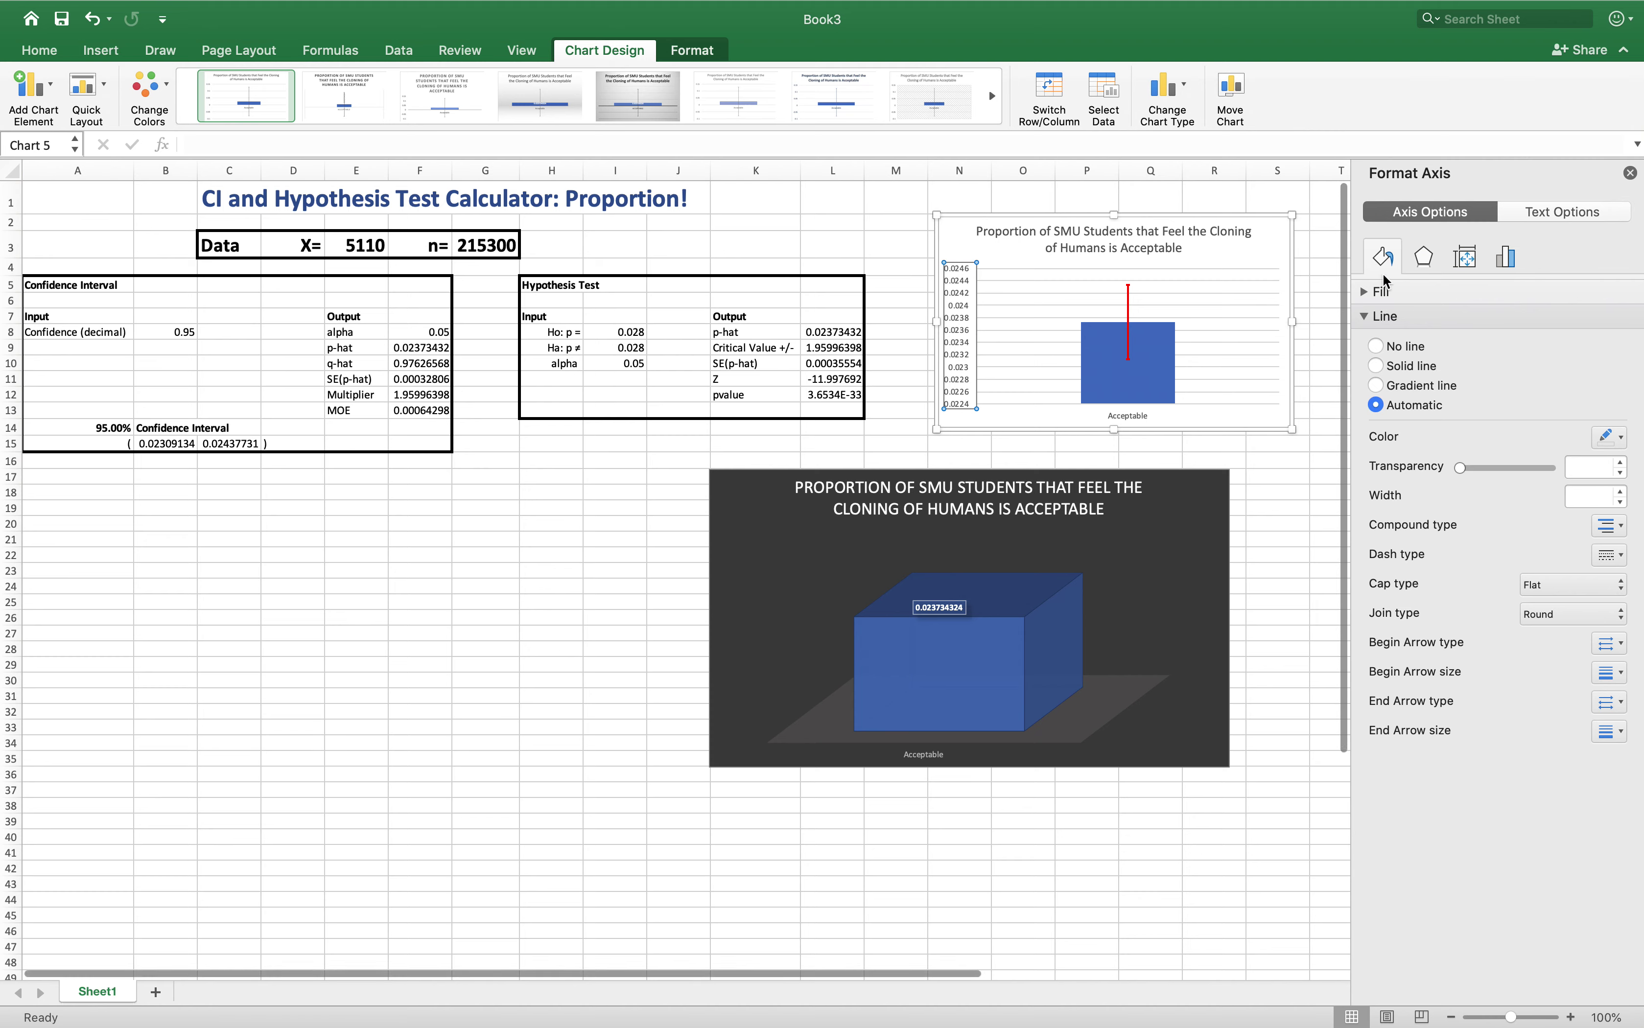
{"action": "left_click", "coordinate": [1434, 256]}
{"action": "left_click", "coordinate": [1469, 257]}
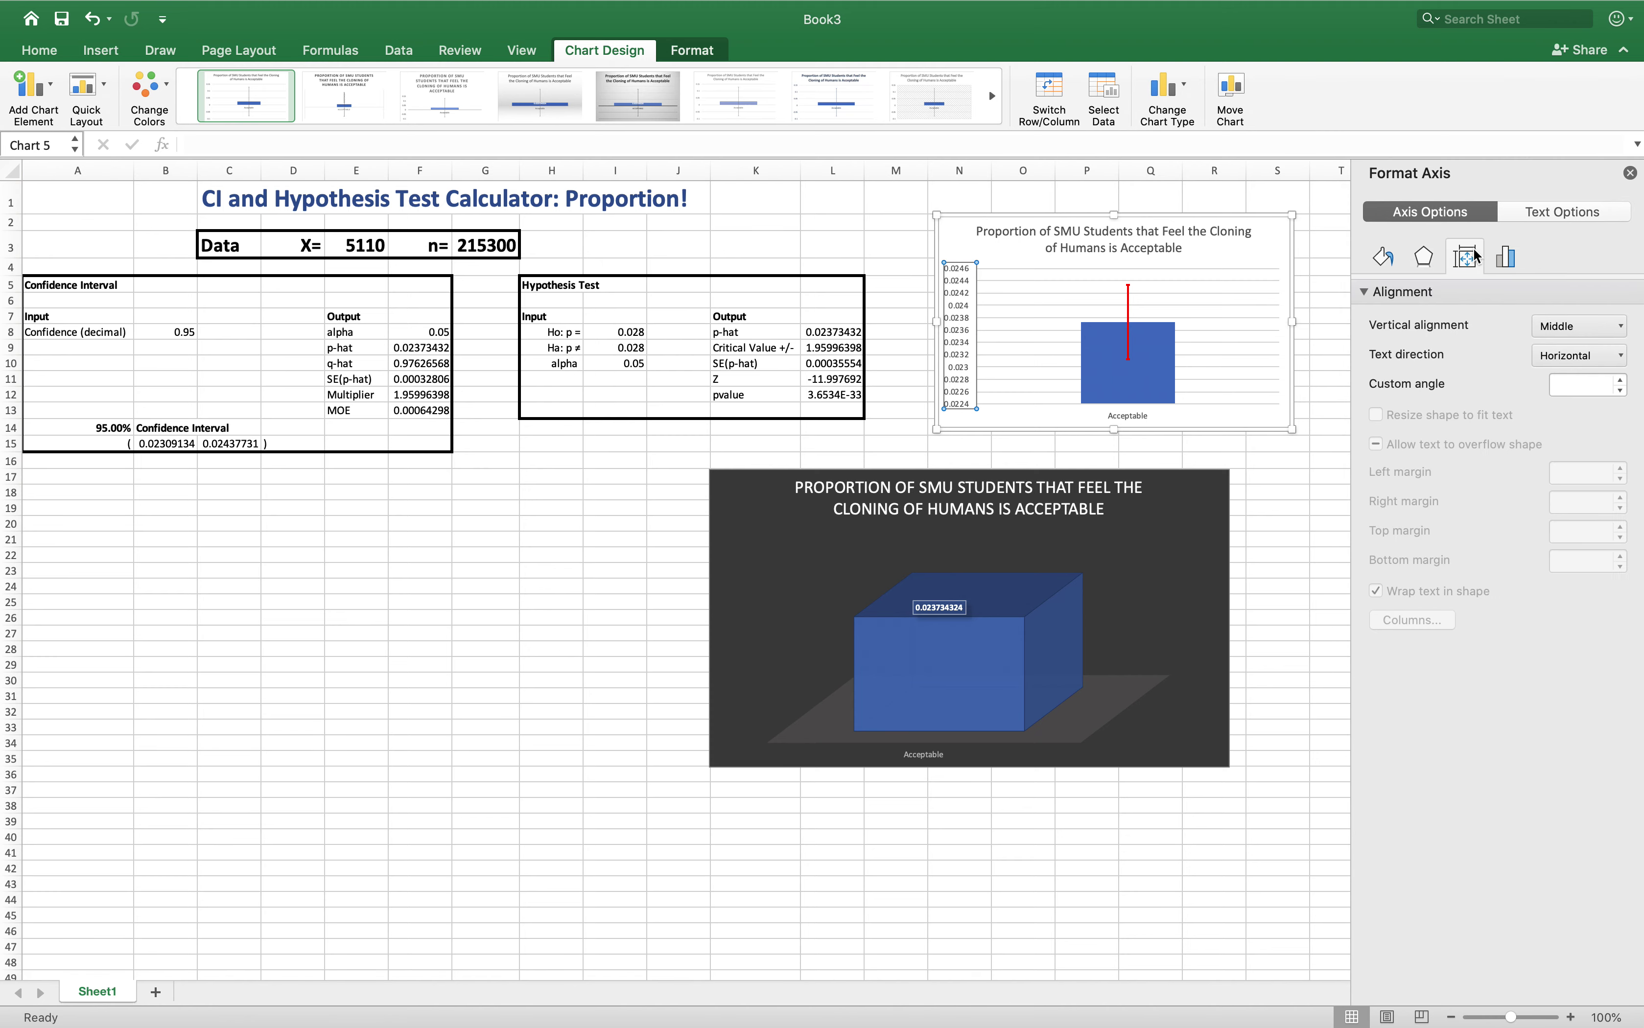
{"action": "left_click", "coordinate": [1507, 257]}
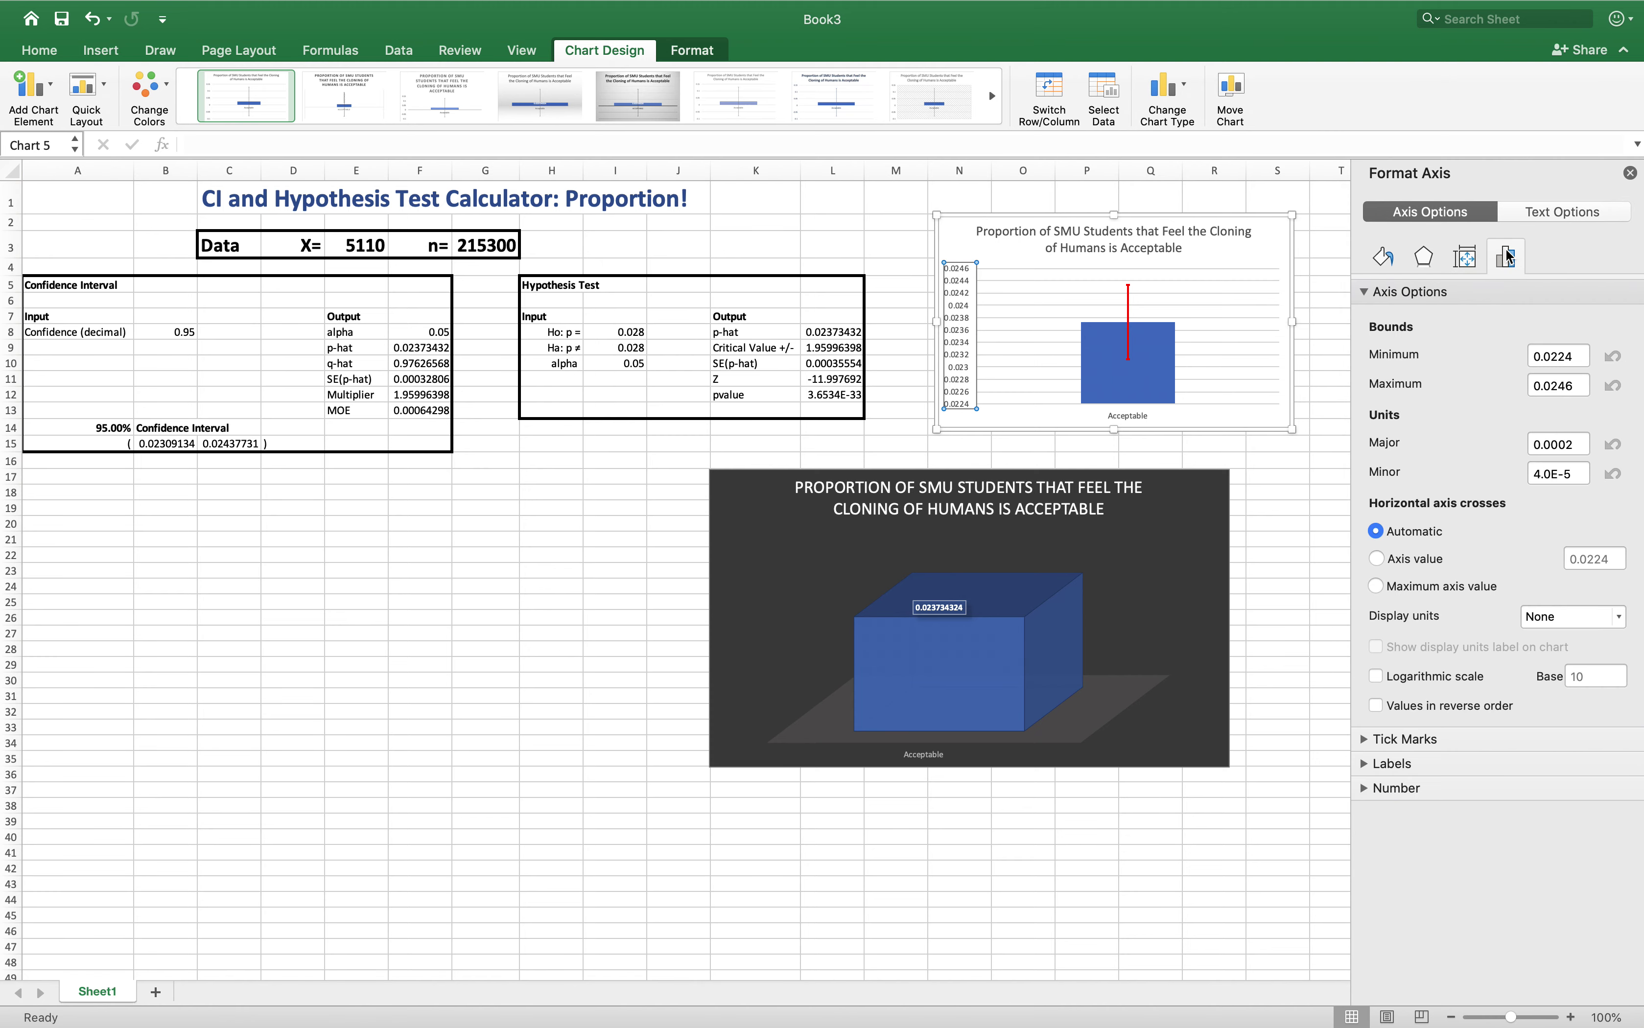
{"action": "double_click", "coordinate": [1575, 353]}
{"action": "type", "text": "0"}
- Make the horizontal axis of the 2-D chart cross at axis value 0 and deselect the chart
{"action": "left_click", "coordinate": [1375, 559]}
{"action": "left_click", "coordinate": [1618, 557]}
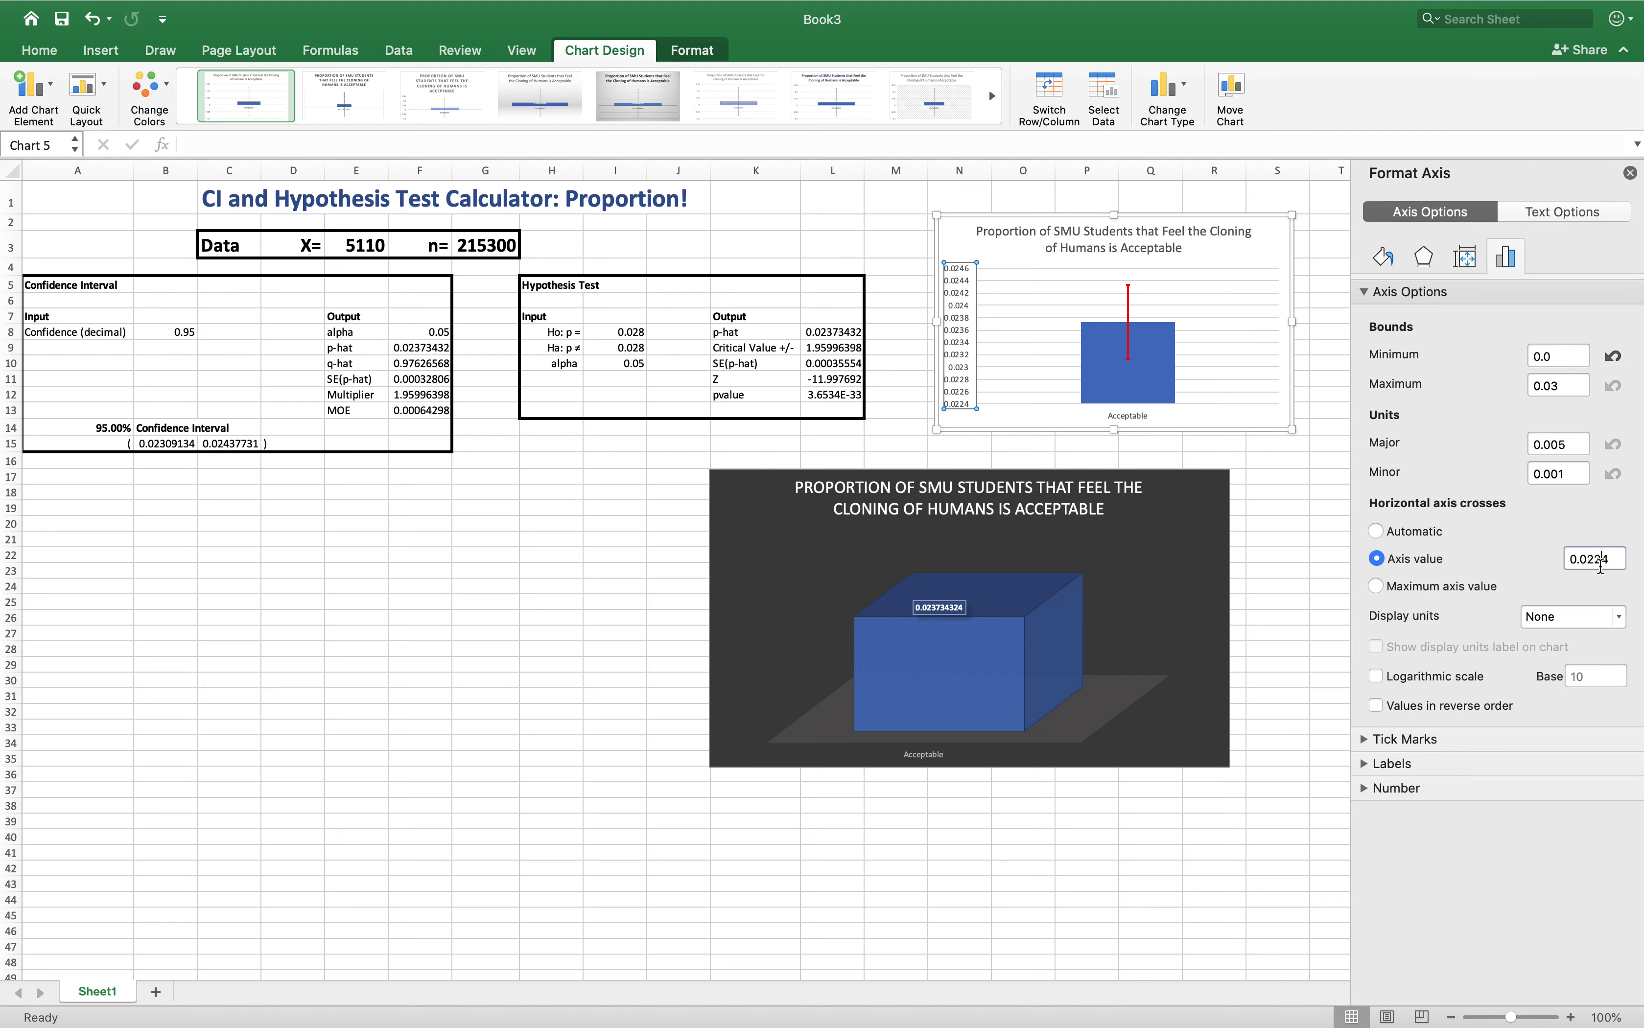
{"action": "left_click_drag", "start_coordinate": [1620, 555], "coordinate": [1542, 560]}
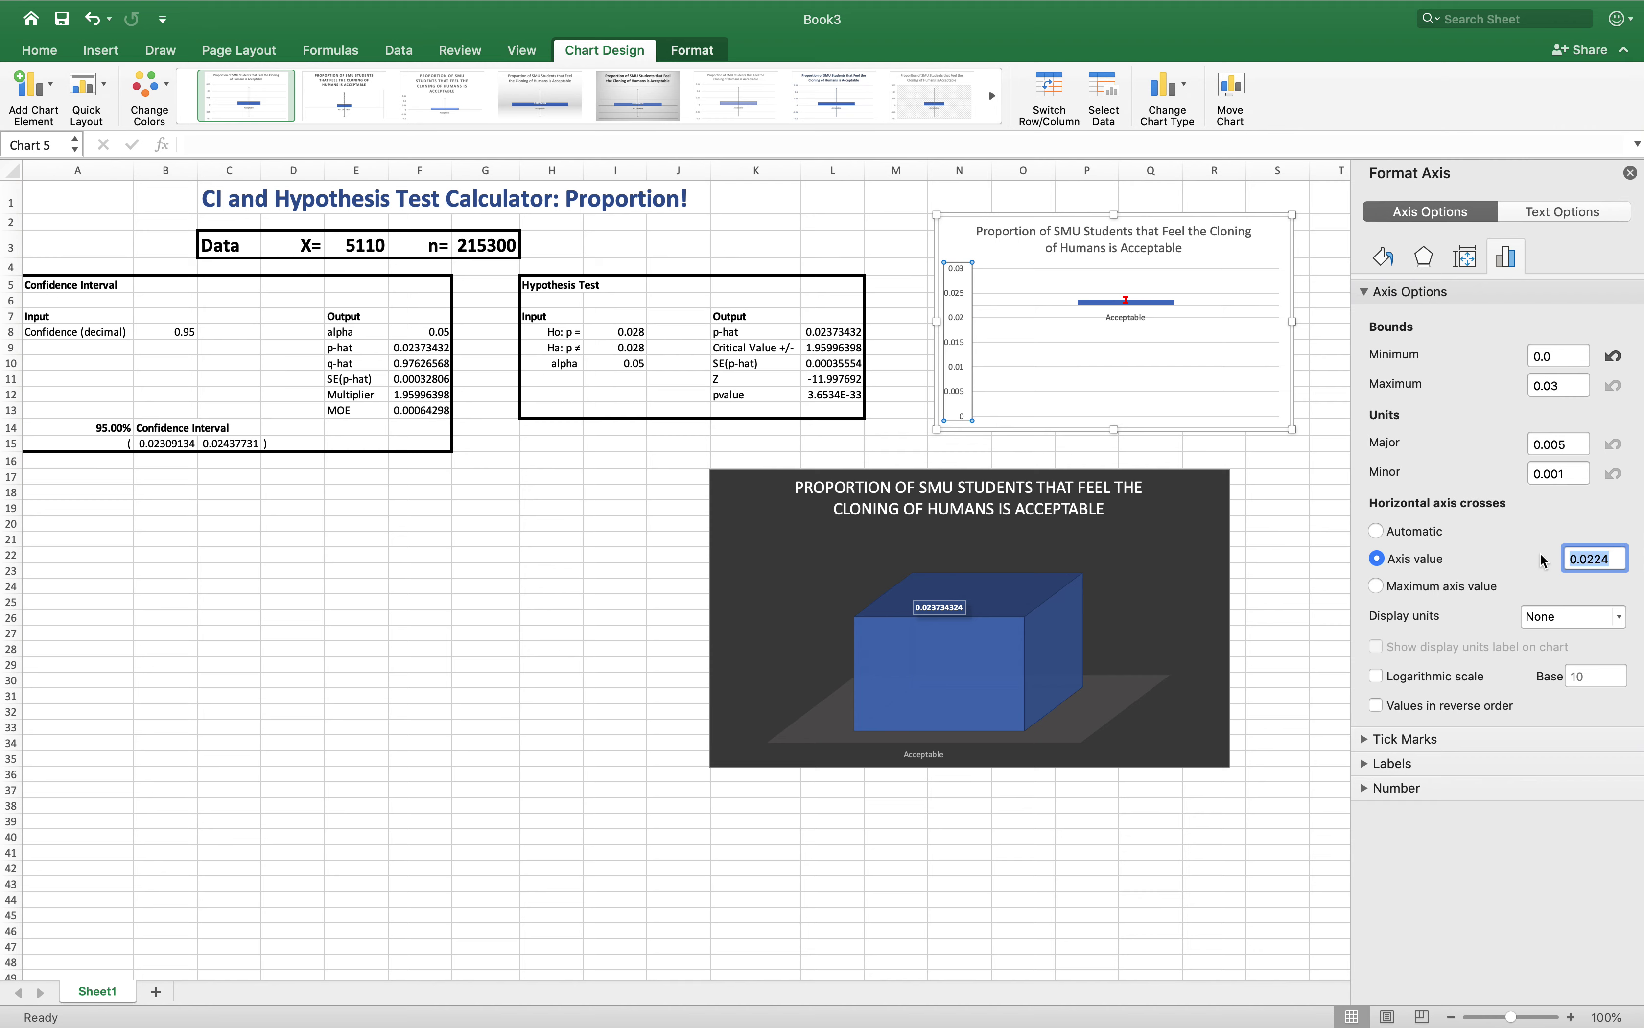
{"action": "type", "text": "0"}
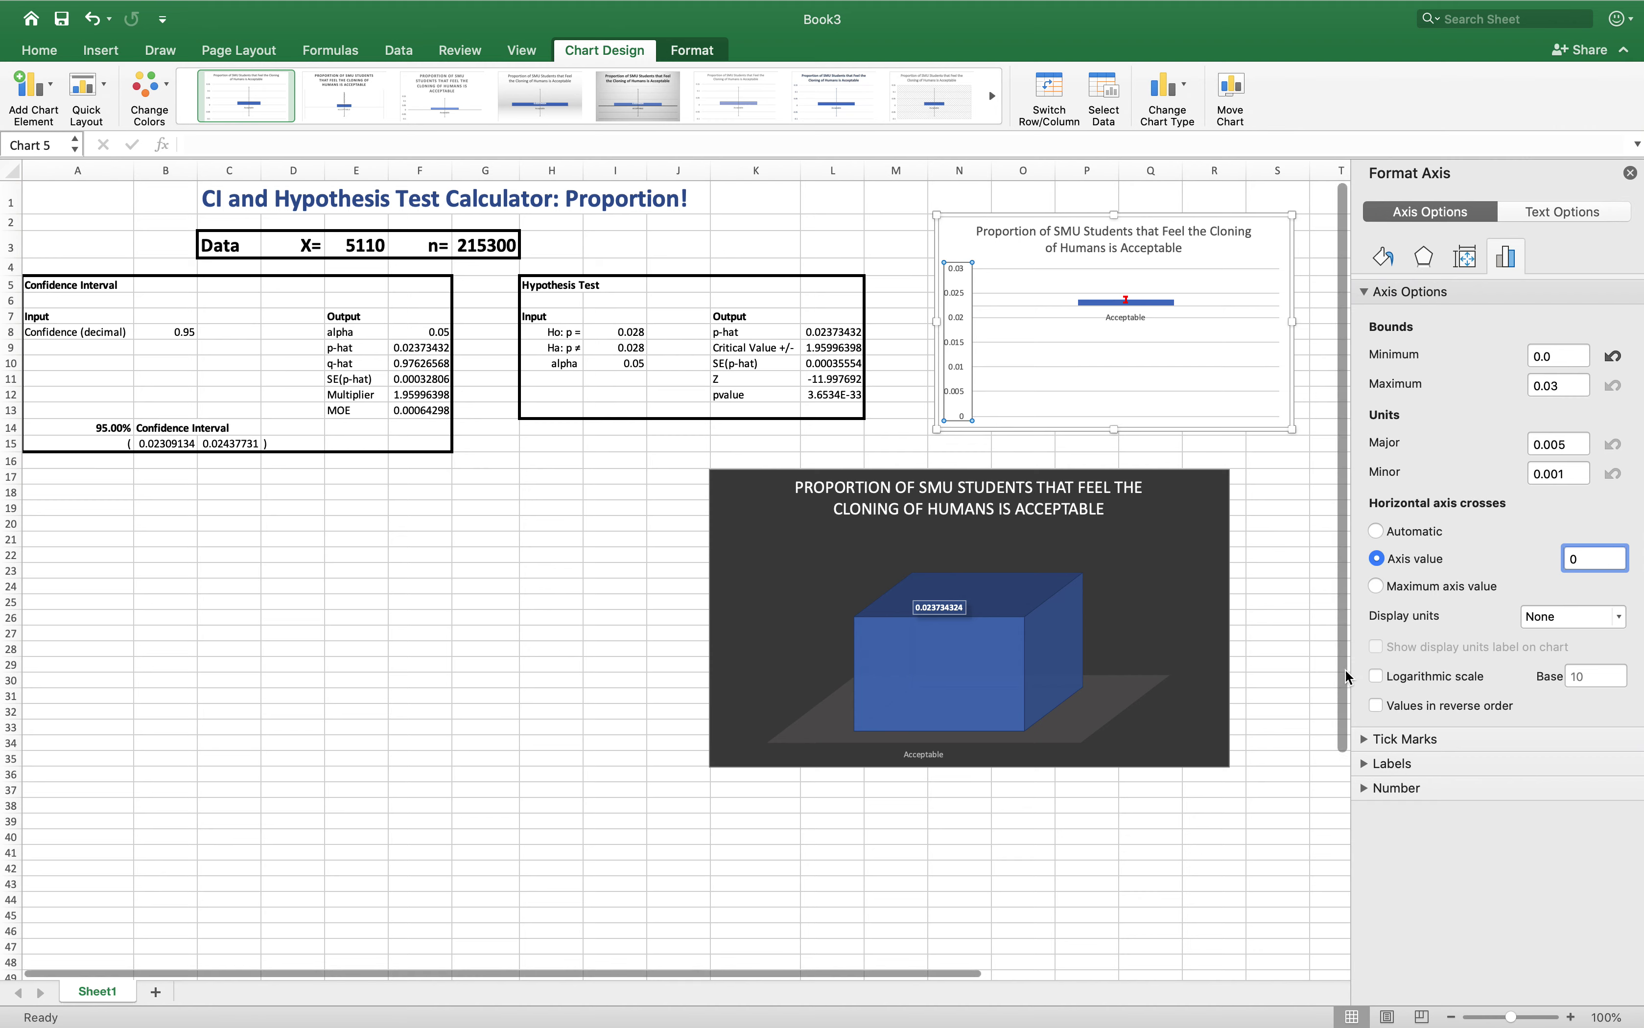
{"action": "left_click", "coordinate": [1268, 460]}
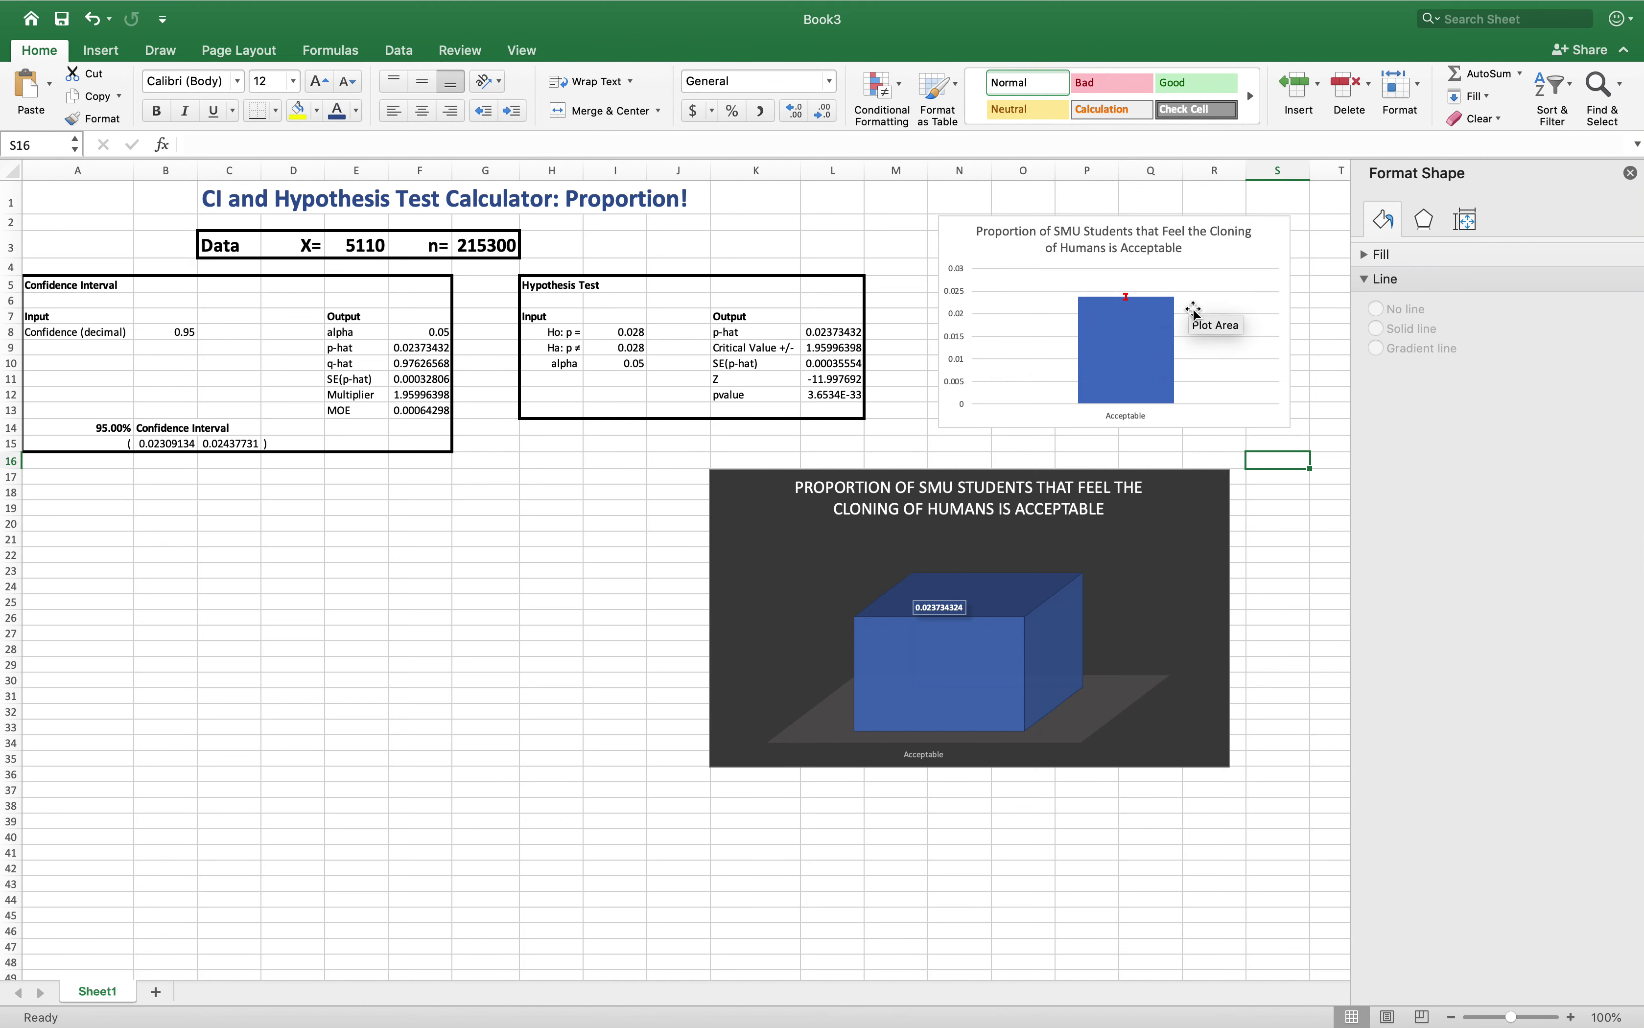
- Move the dark 3-D p-hat chart left so it sits beneath the confidence interval and hypothesis test tables
{"action": "mouse_move", "coordinate": [1096, 381]}
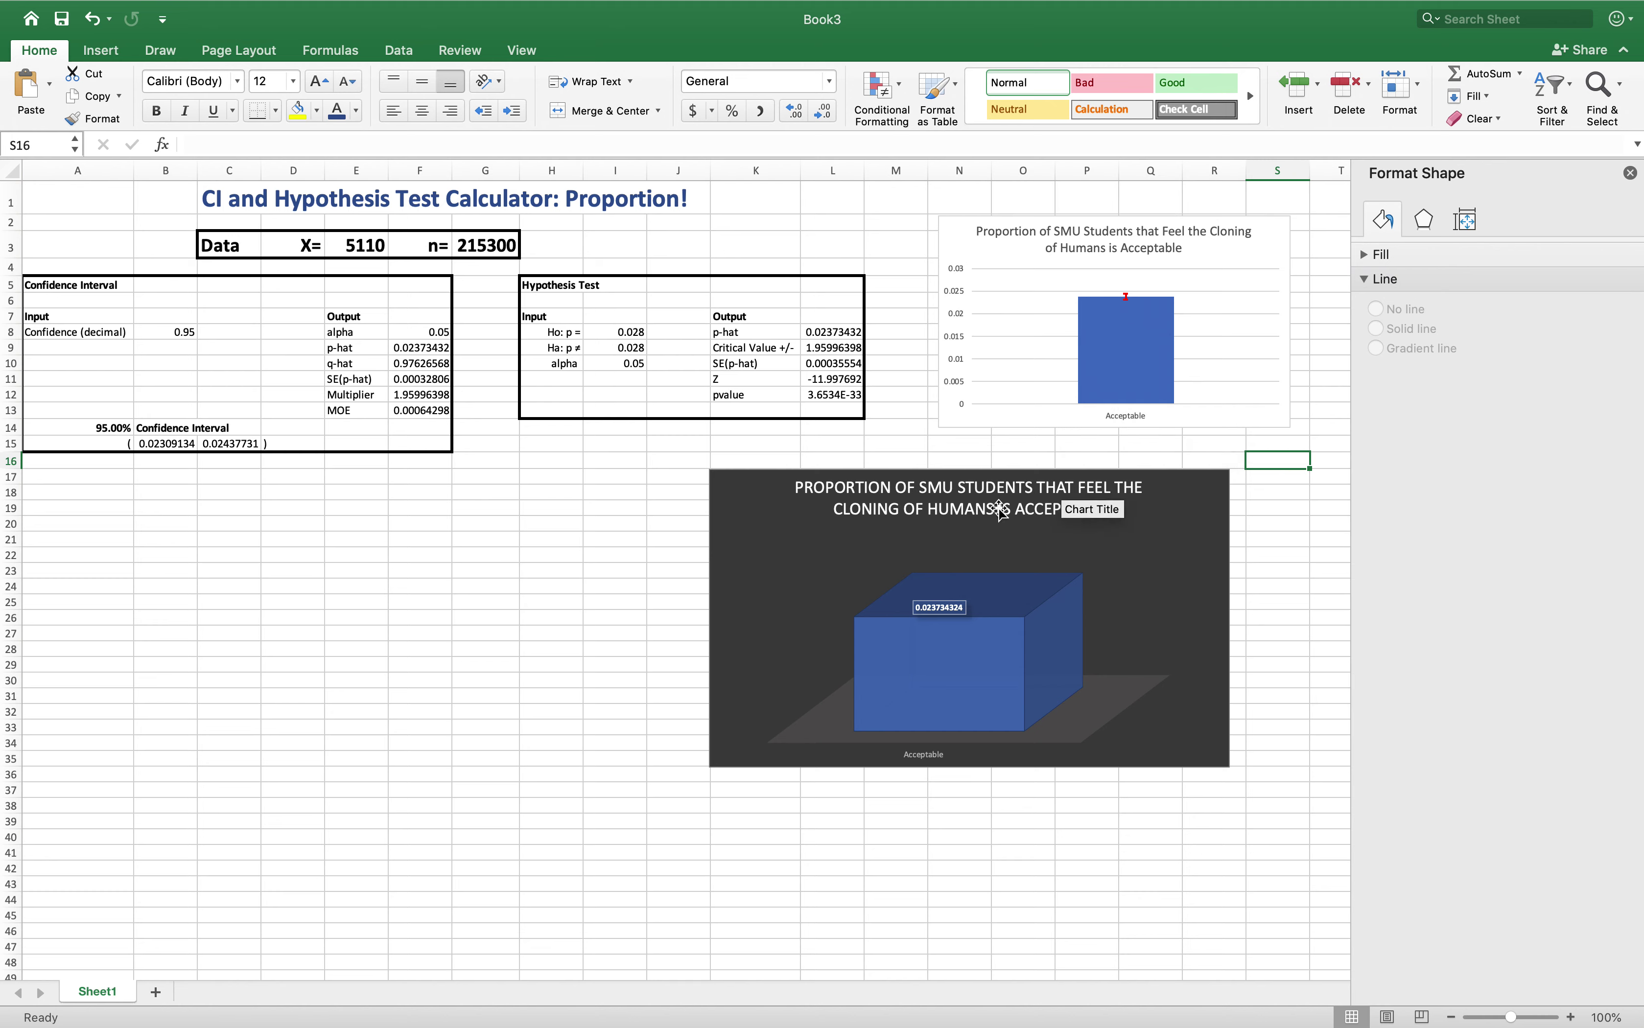
{"action": "left_click", "coordinate": [819, 474]}
{"action": "left_click_drag", "start_coordinate": [761, 474], "coordinate": [459, 491]}
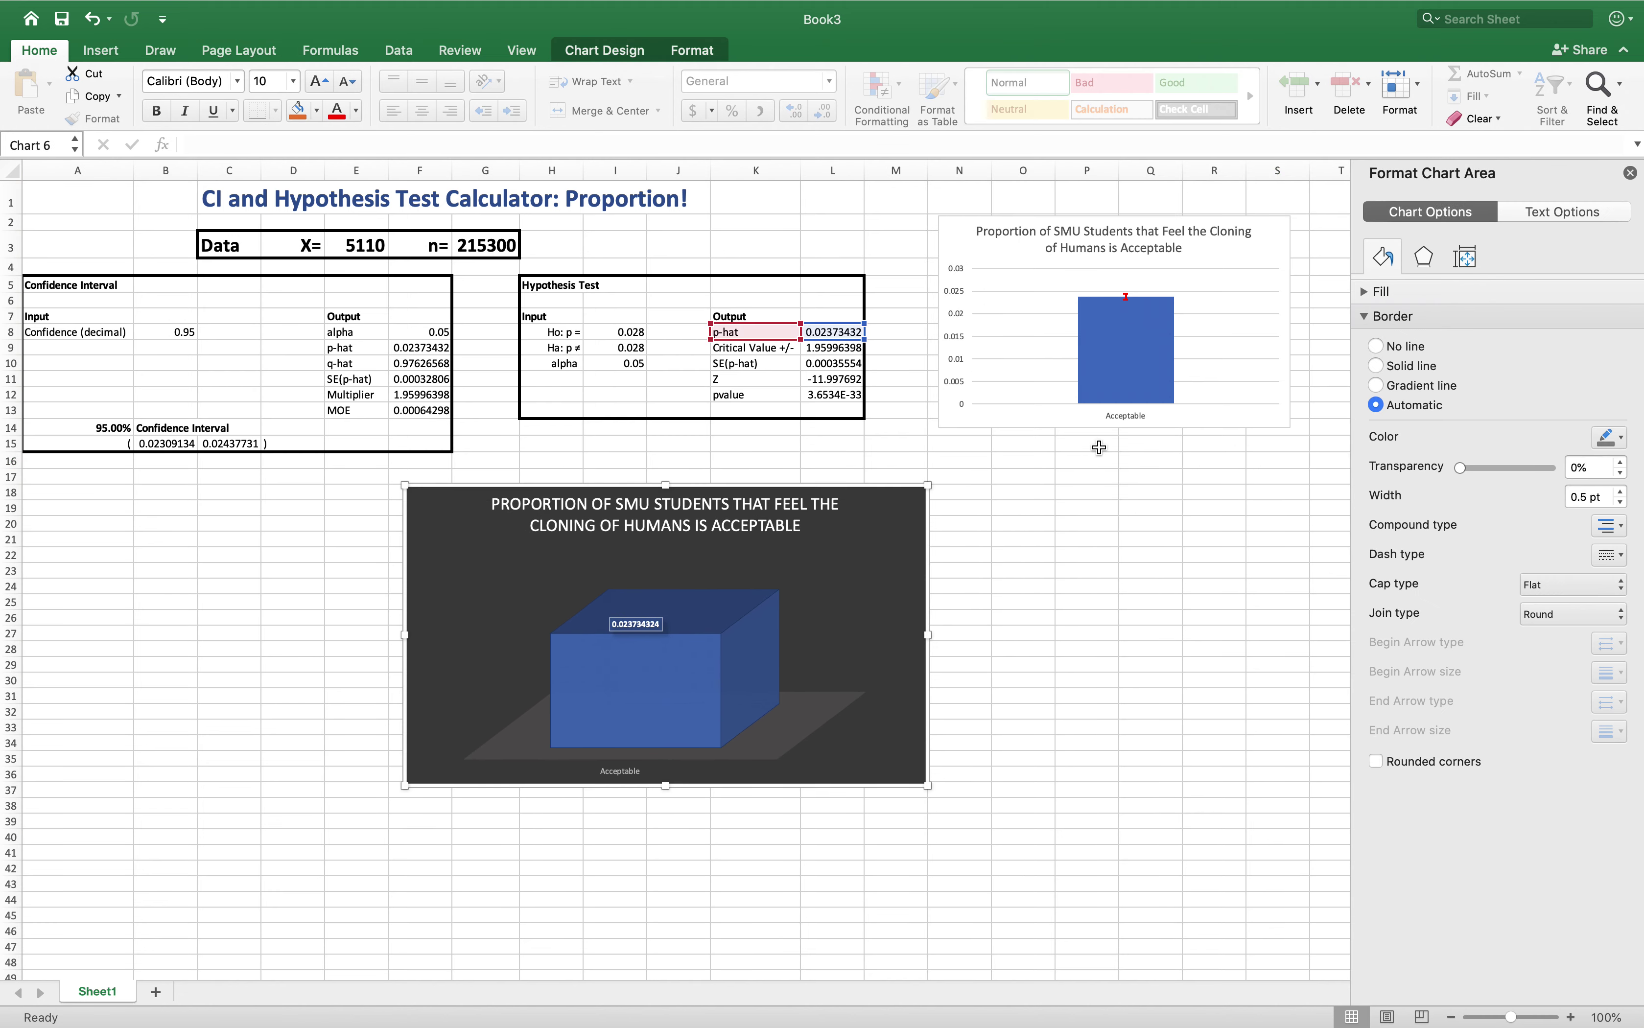
- Stretch the 2-D p-hat chart vertically to end at about row 25, with its left edge in column N
{"action": "left_click", "coordinate": [1116, 430]}
{"action": "left_click_drag", "start_coordinate": [1114, 430], "coordinate": [1148, 646]}
{"action": "left_click_drag", "start_coordinate": [1294, 504], "coordinate": [1316, 509]}
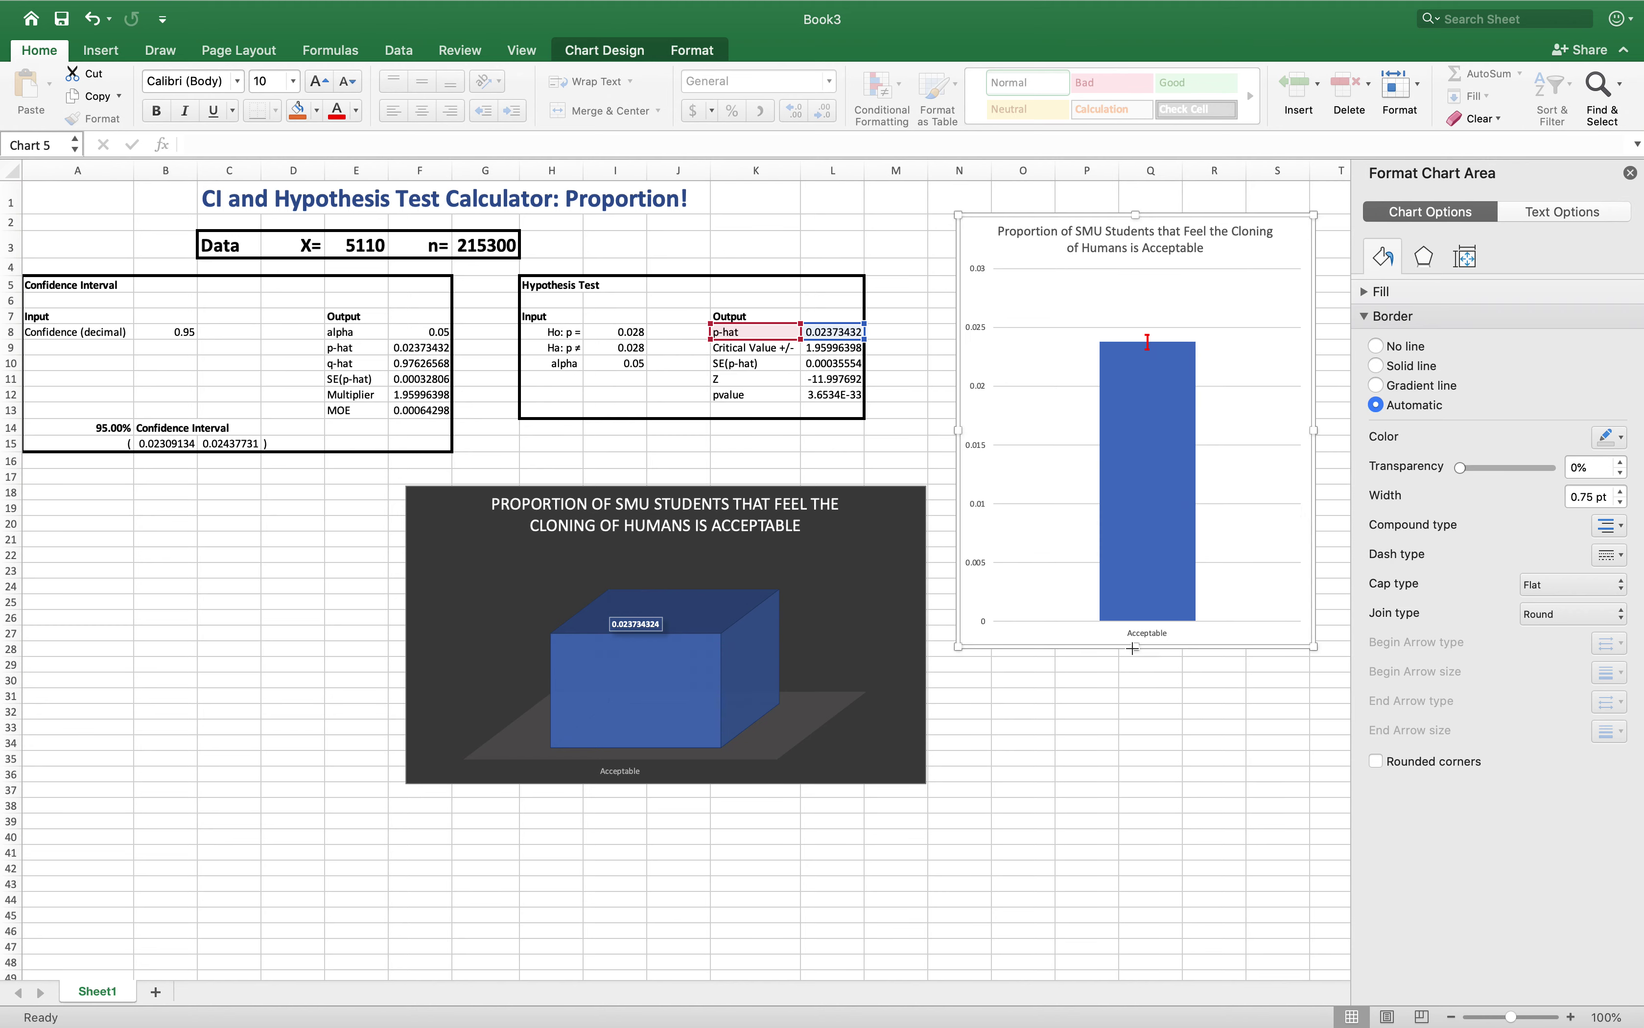
{"action": "left_click_drag", "start_coordinate": [1133, 649], "coordinate": [1135, 693]}
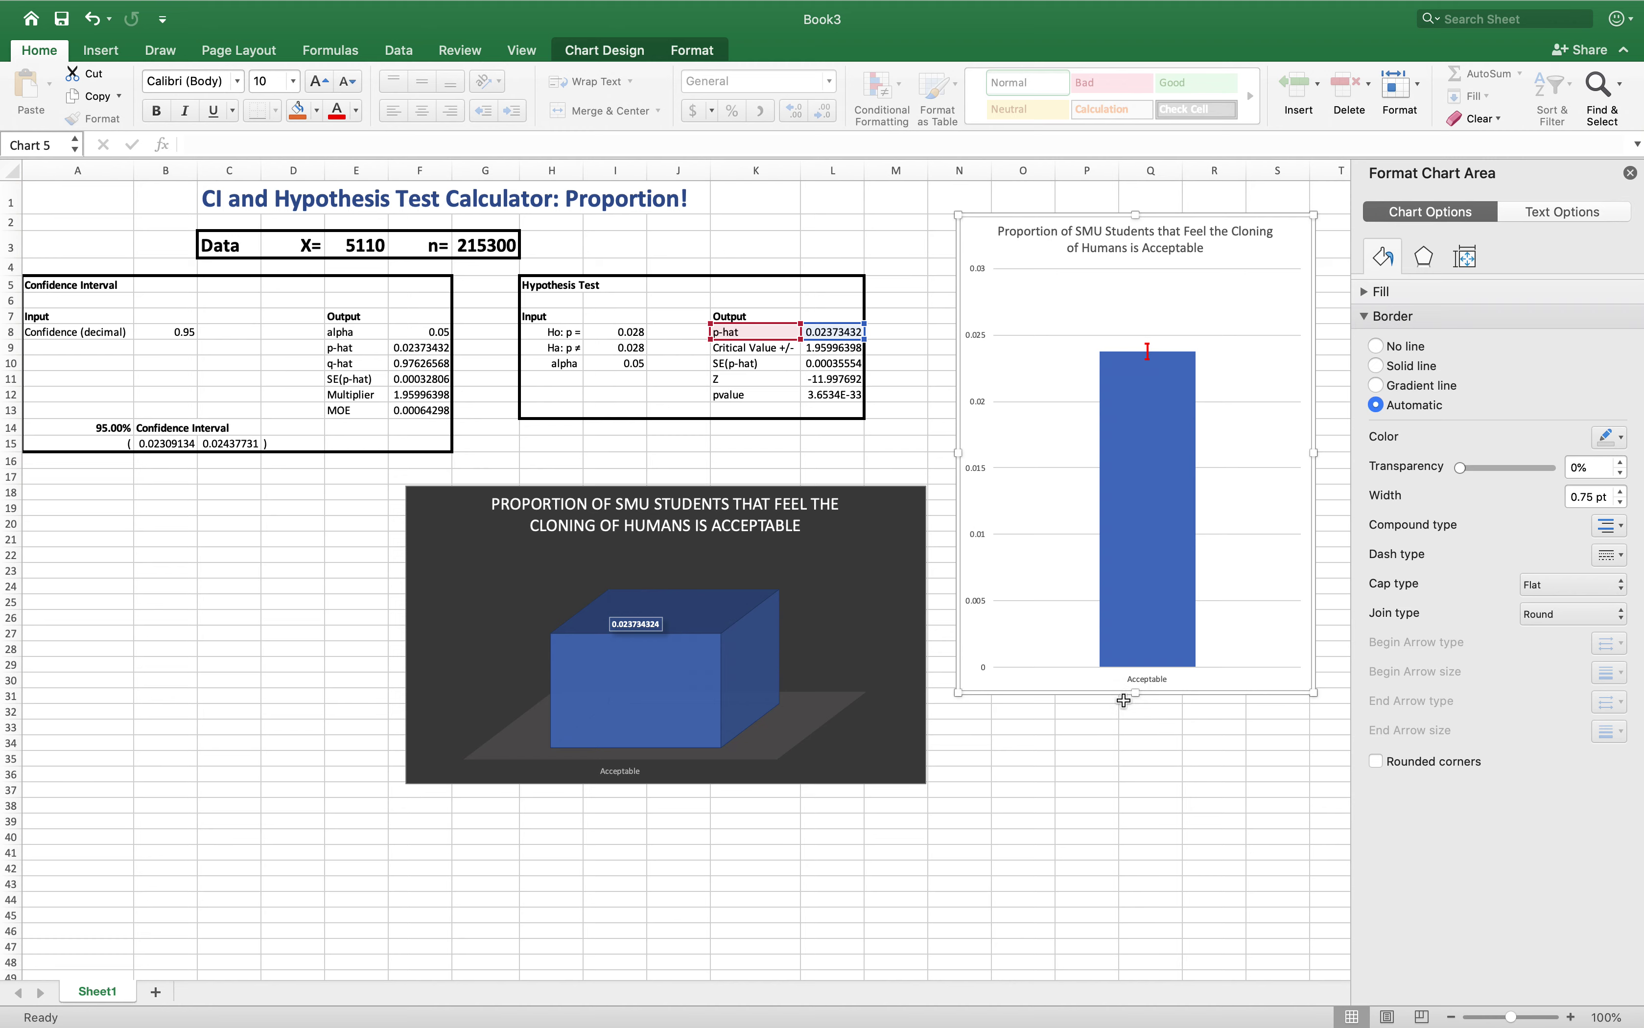
{"action": "left_click_drag", "start_coordinate": [1135, 692], "coordinate": [1132, 603]}
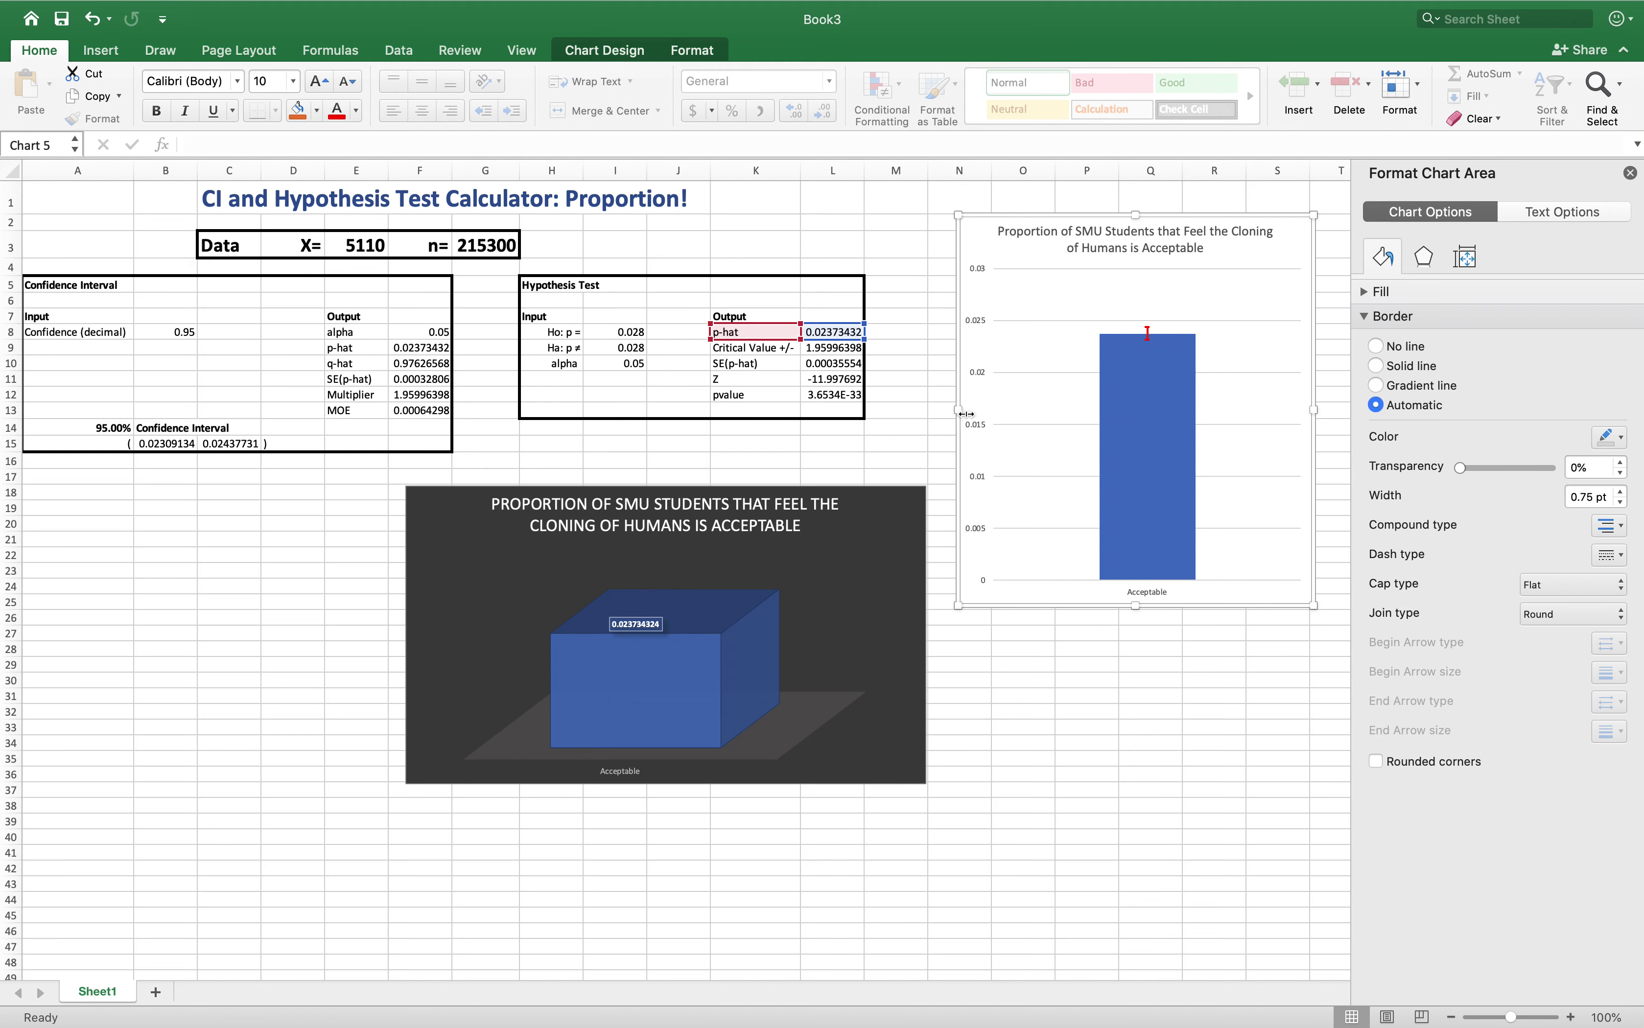
- Retitle the 2-D chart "Estiated Fatality Rate of COVID 19 in the US on 4/2/2020"
{"action": "left_click", "coordinate": [1154, 231]}
{"action": "double_click", "coordinate": [1154, 231]}
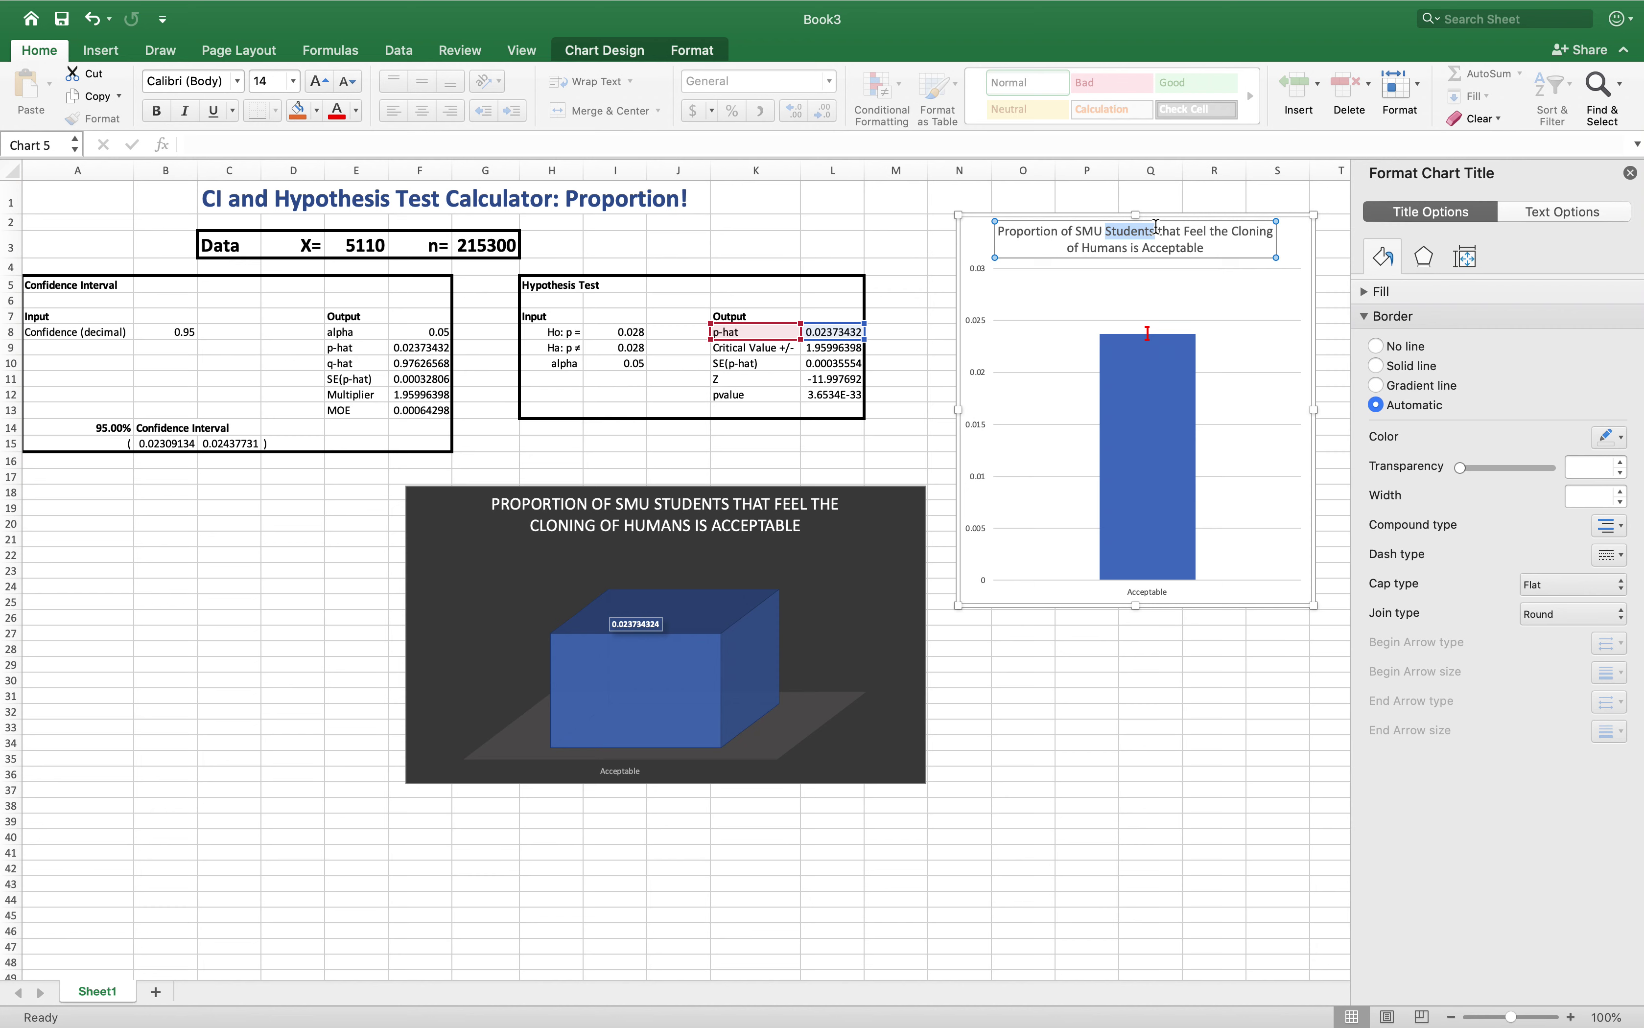
{"action": "triple_click", "coordinate": [1156, 229]}
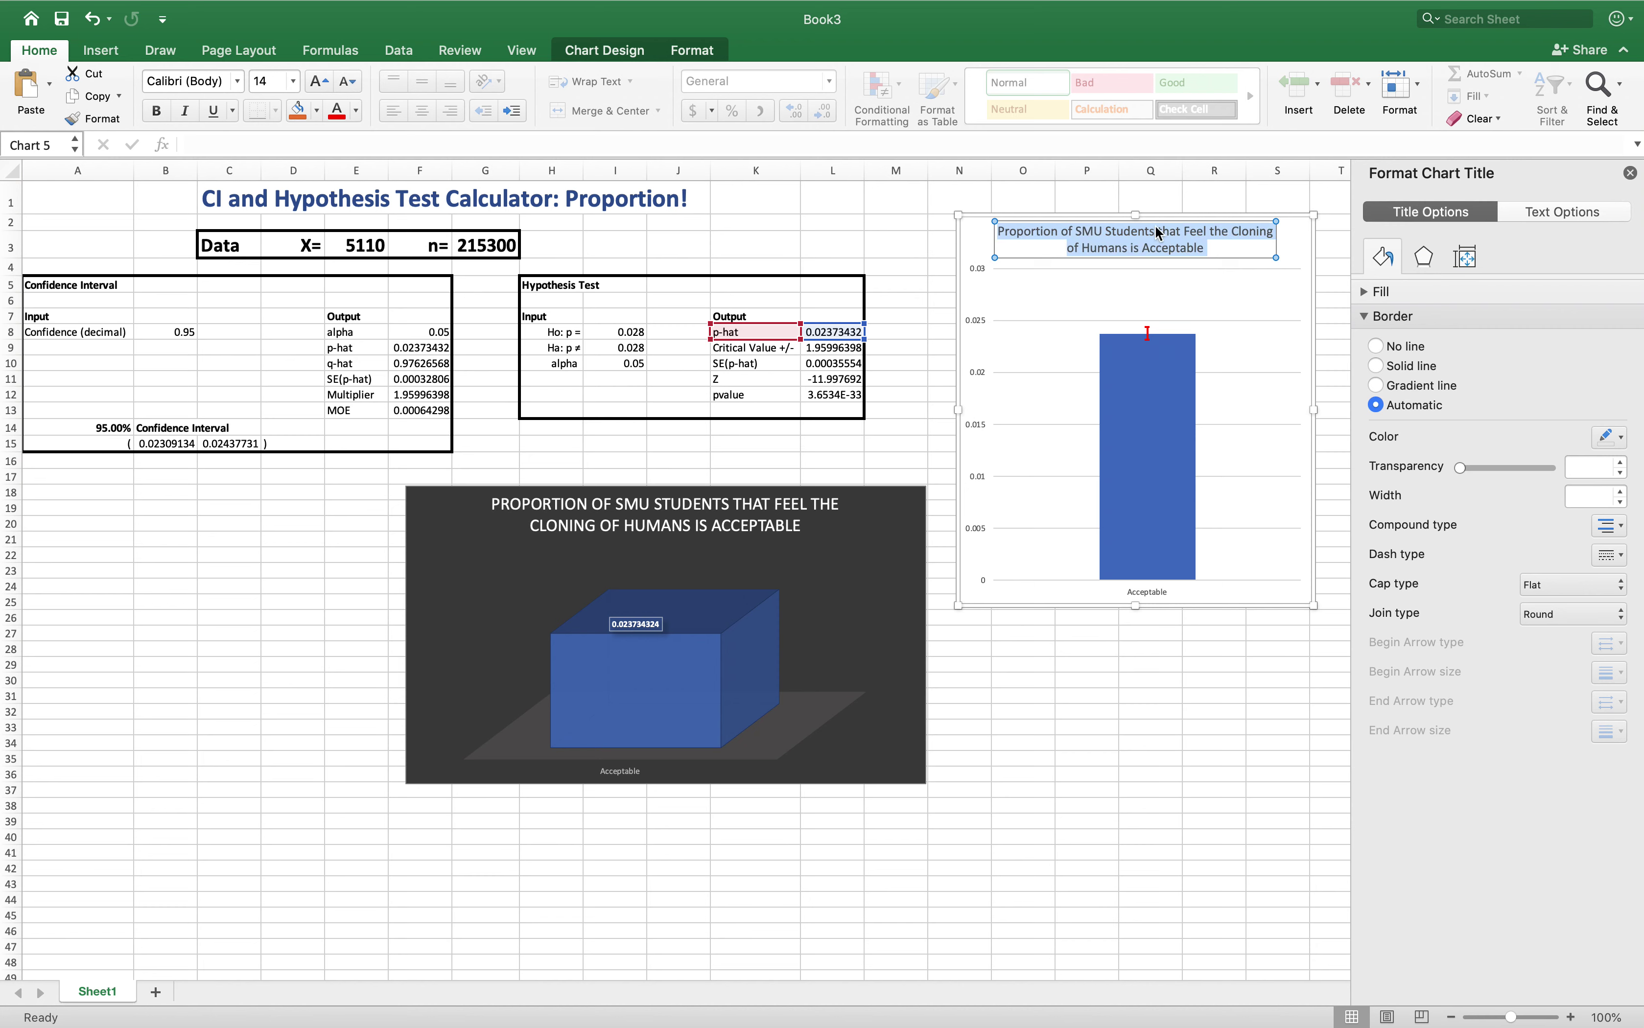
{"action": "type", "text": "Estiated"}
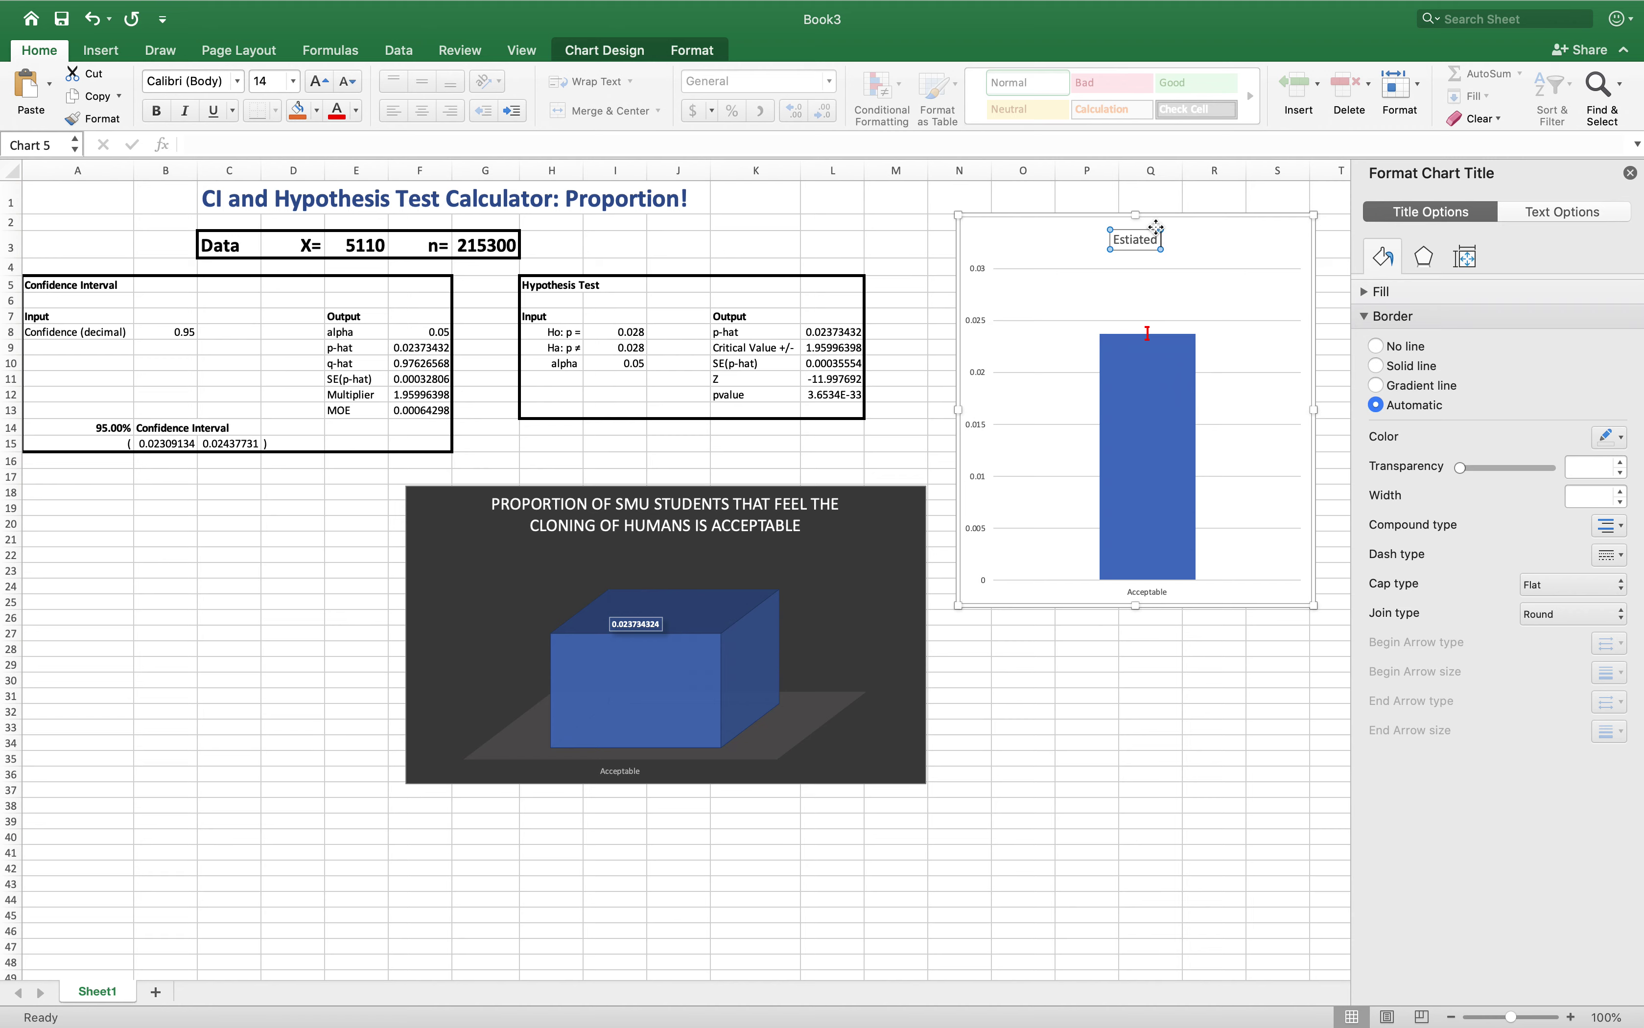
{"action": "type", "text": " Fatl"}
{"action": "key", "text": "BackSpace"}
{"action": "type", "text": "ality Rate of COVID 19 in the US"}
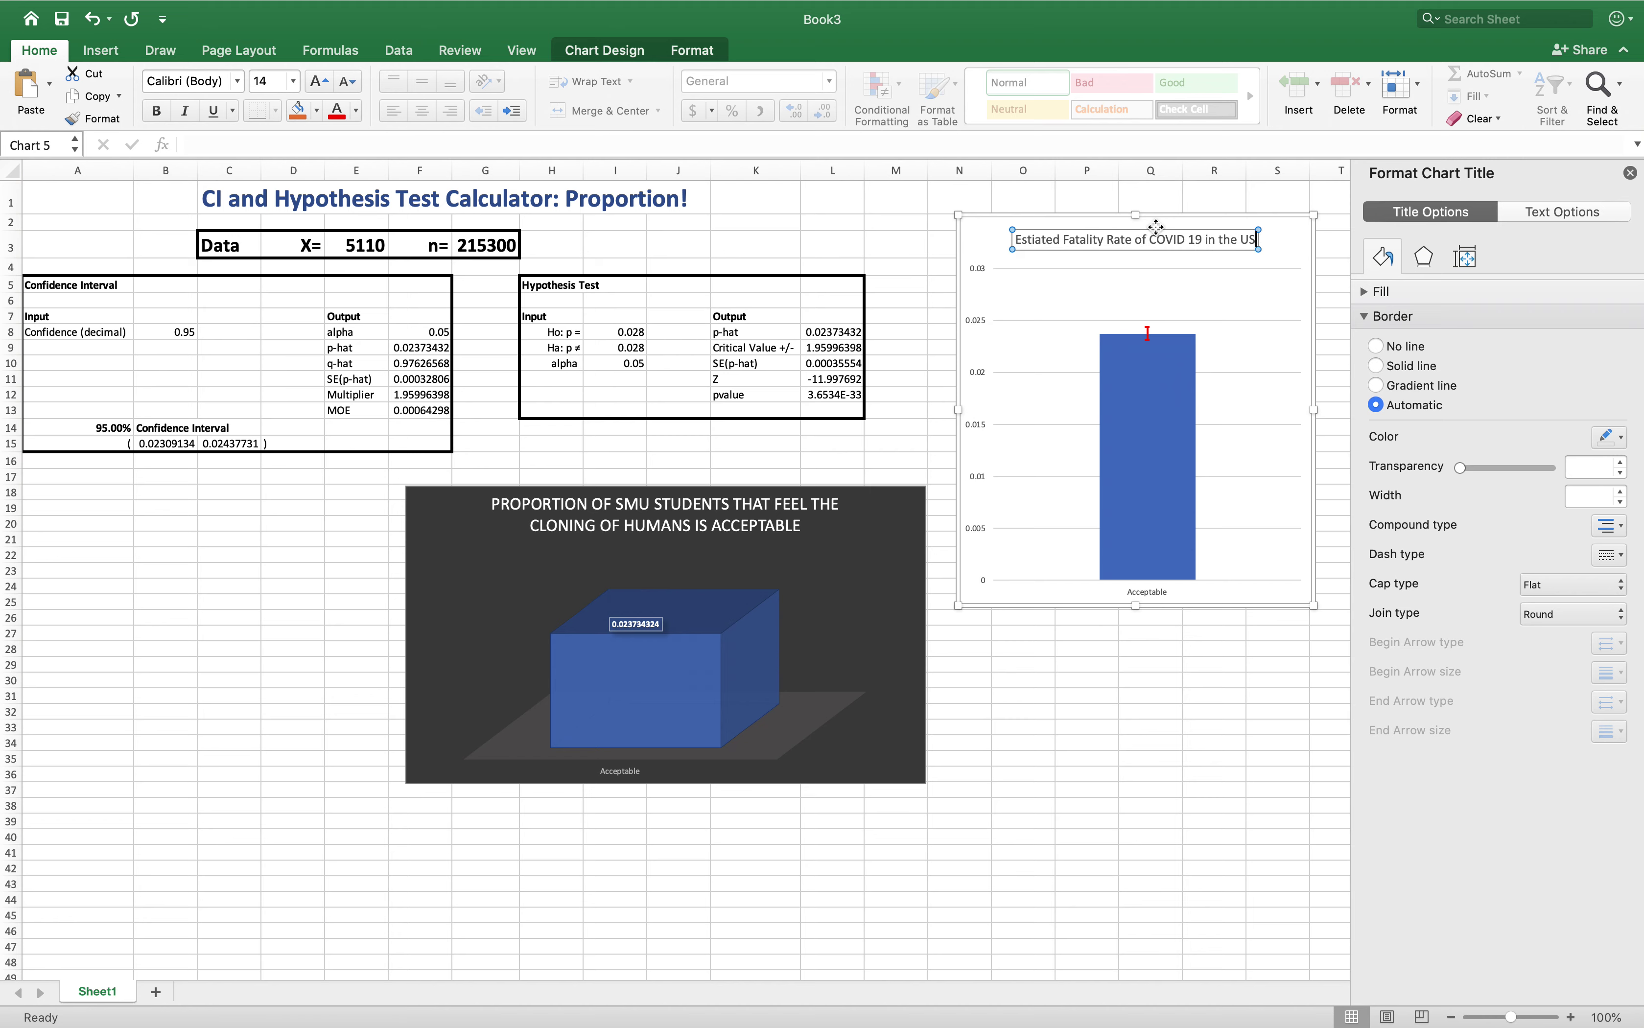
{"action": "type", "text": " on"}
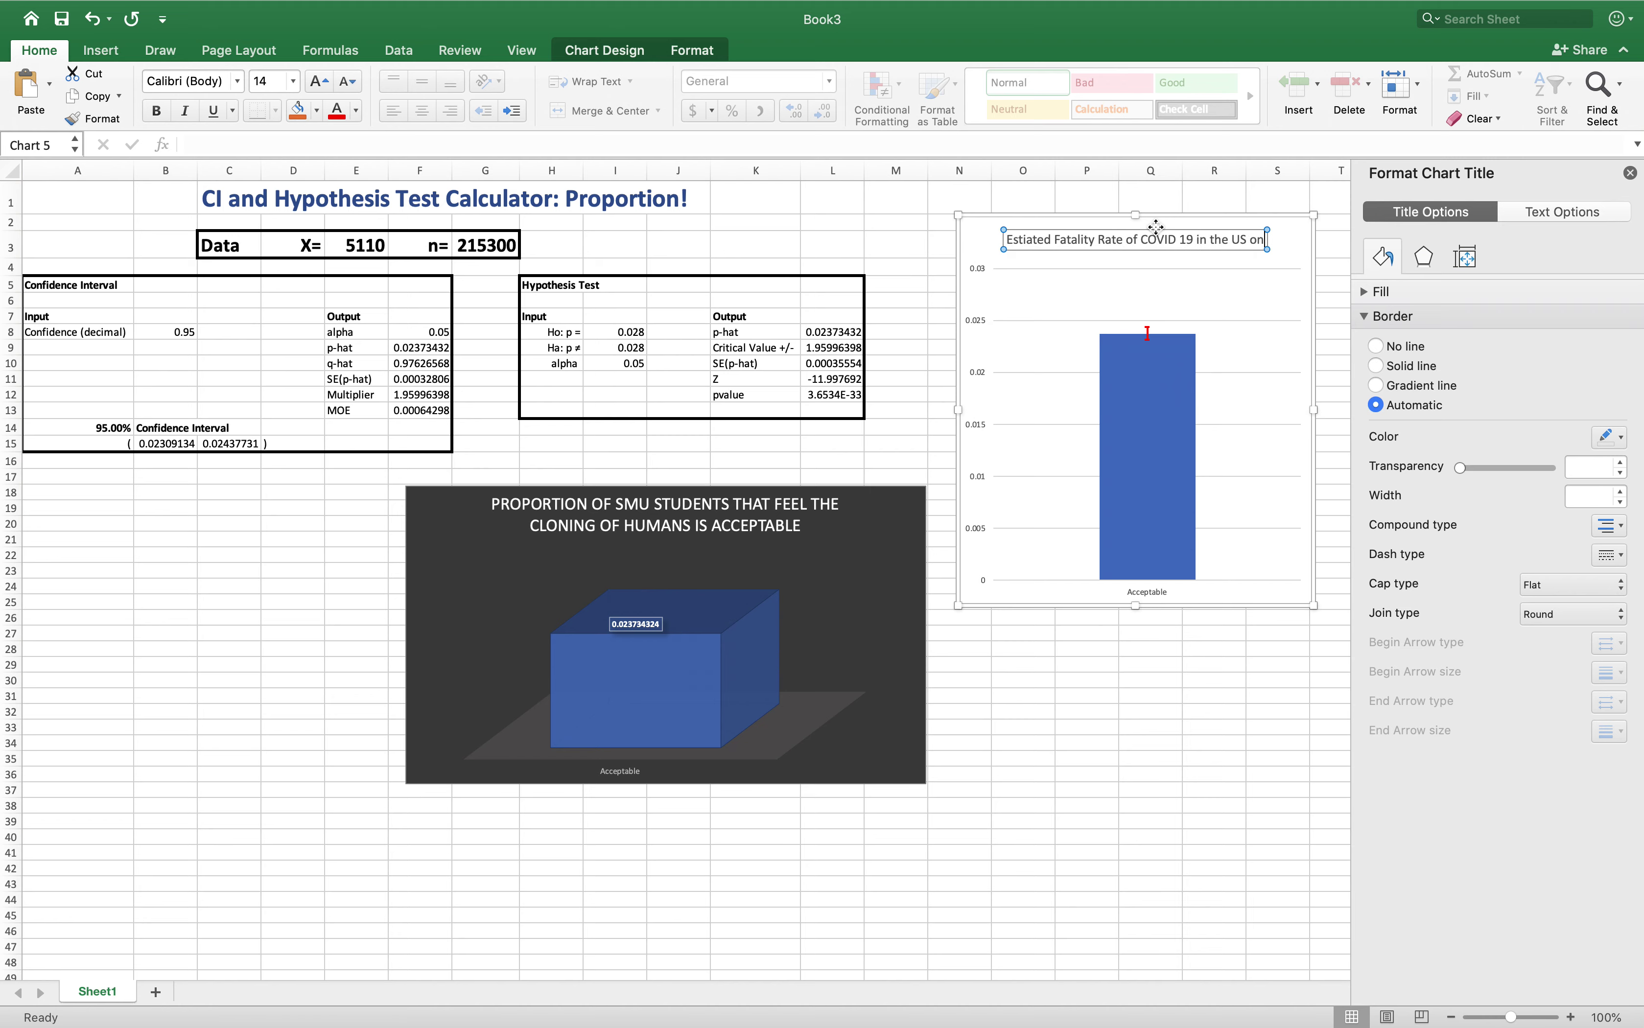
{"action": "type", "text": " 4/"}
{"action": "key", "text": "BackSpace"}
{"action": "key", "text": "BackSpace"}
{"action": "key", "text": "BackSpace"}
{"action": "type", "text": "4/2"}
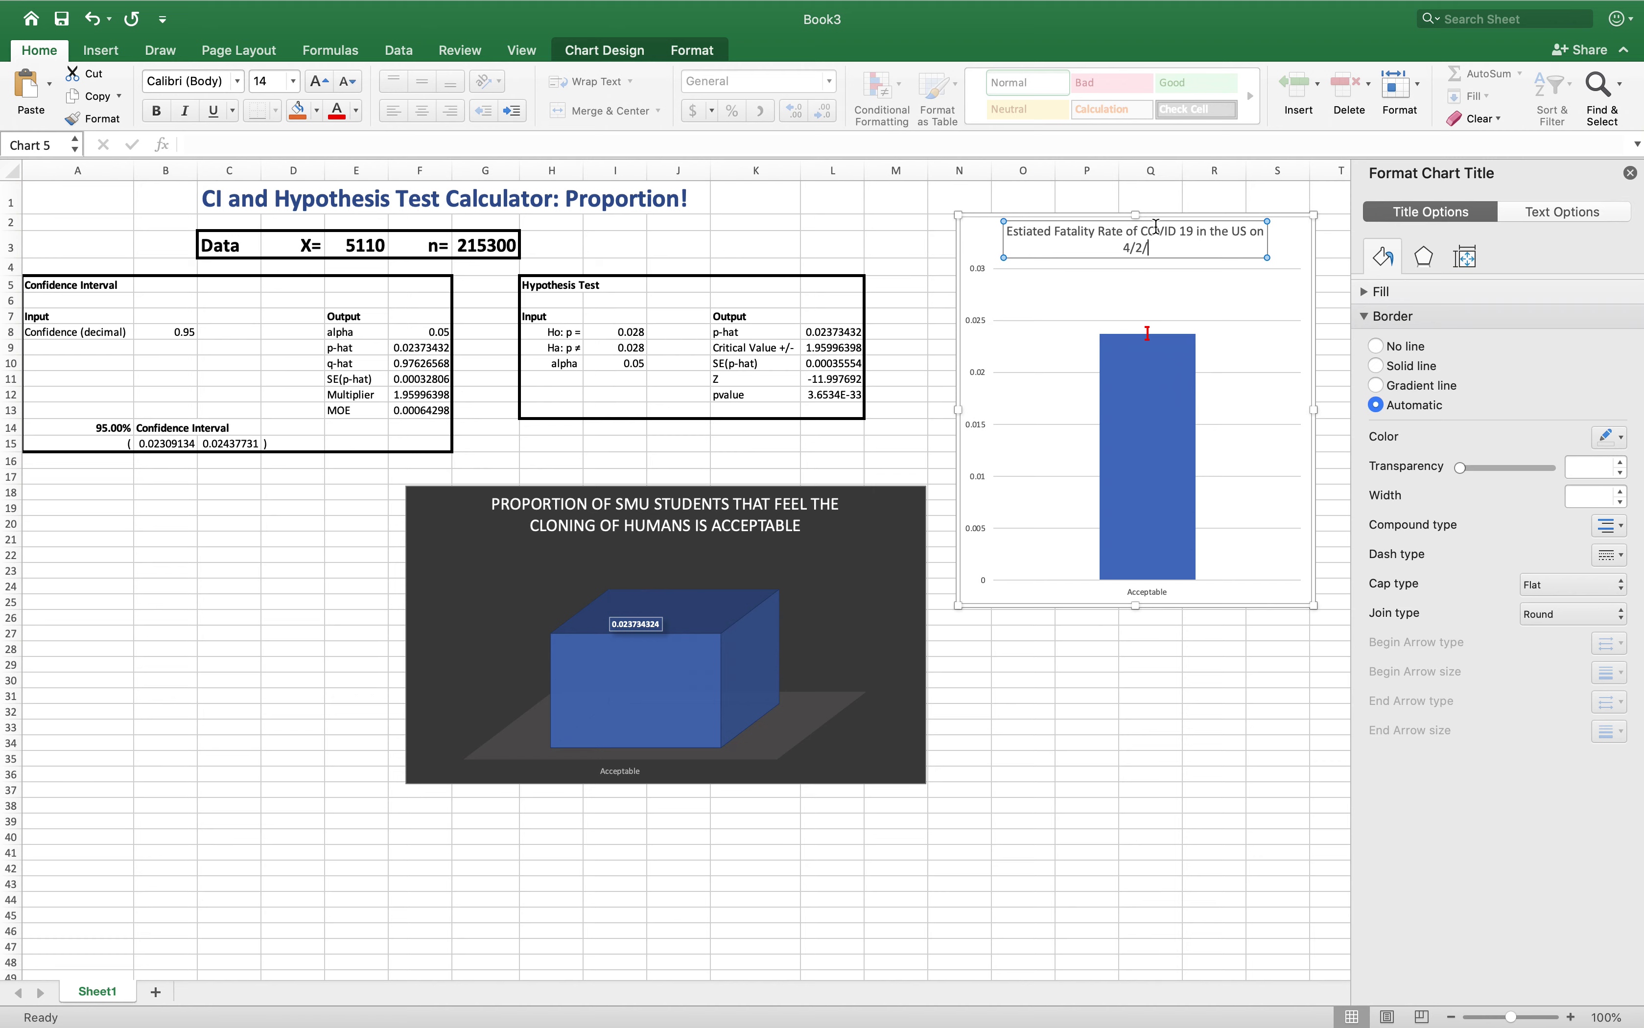
{"action": "type", "text": "/2020"}
- Widen the 2-D chart on both sides so it spans from the start of column N into column T
{"action": "left_click_drag", "start_coordinate": [953, 409], "coordinate": [924, 409]}
{"action": "left_click", "coordinate": [963, 409]}
{"action": "left_click_drag", "start_coordinate": [1309, 408], "coordinate": [1337, 408]}
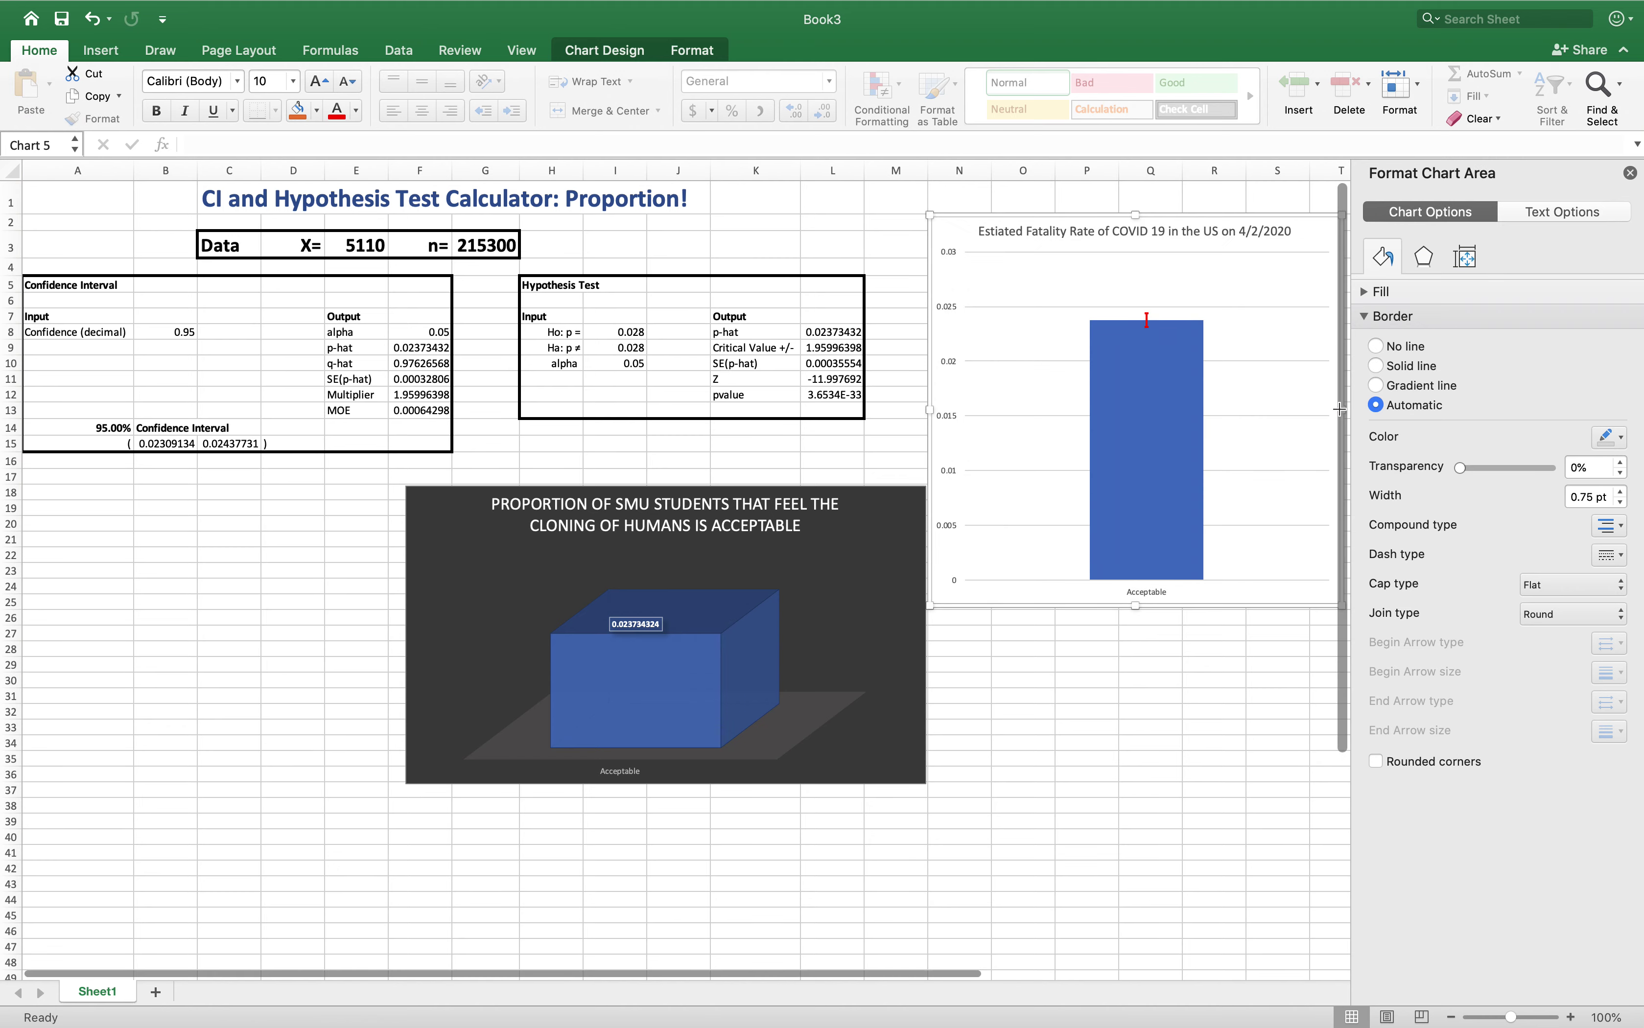
- Copy the 2-D chart's title text and use it to replace the title of the dark 3-D chart
{"action": "left_click", "coordinate": [1109, 234]}
{"action": "triple_click", "coordinate": [1097, 230]}
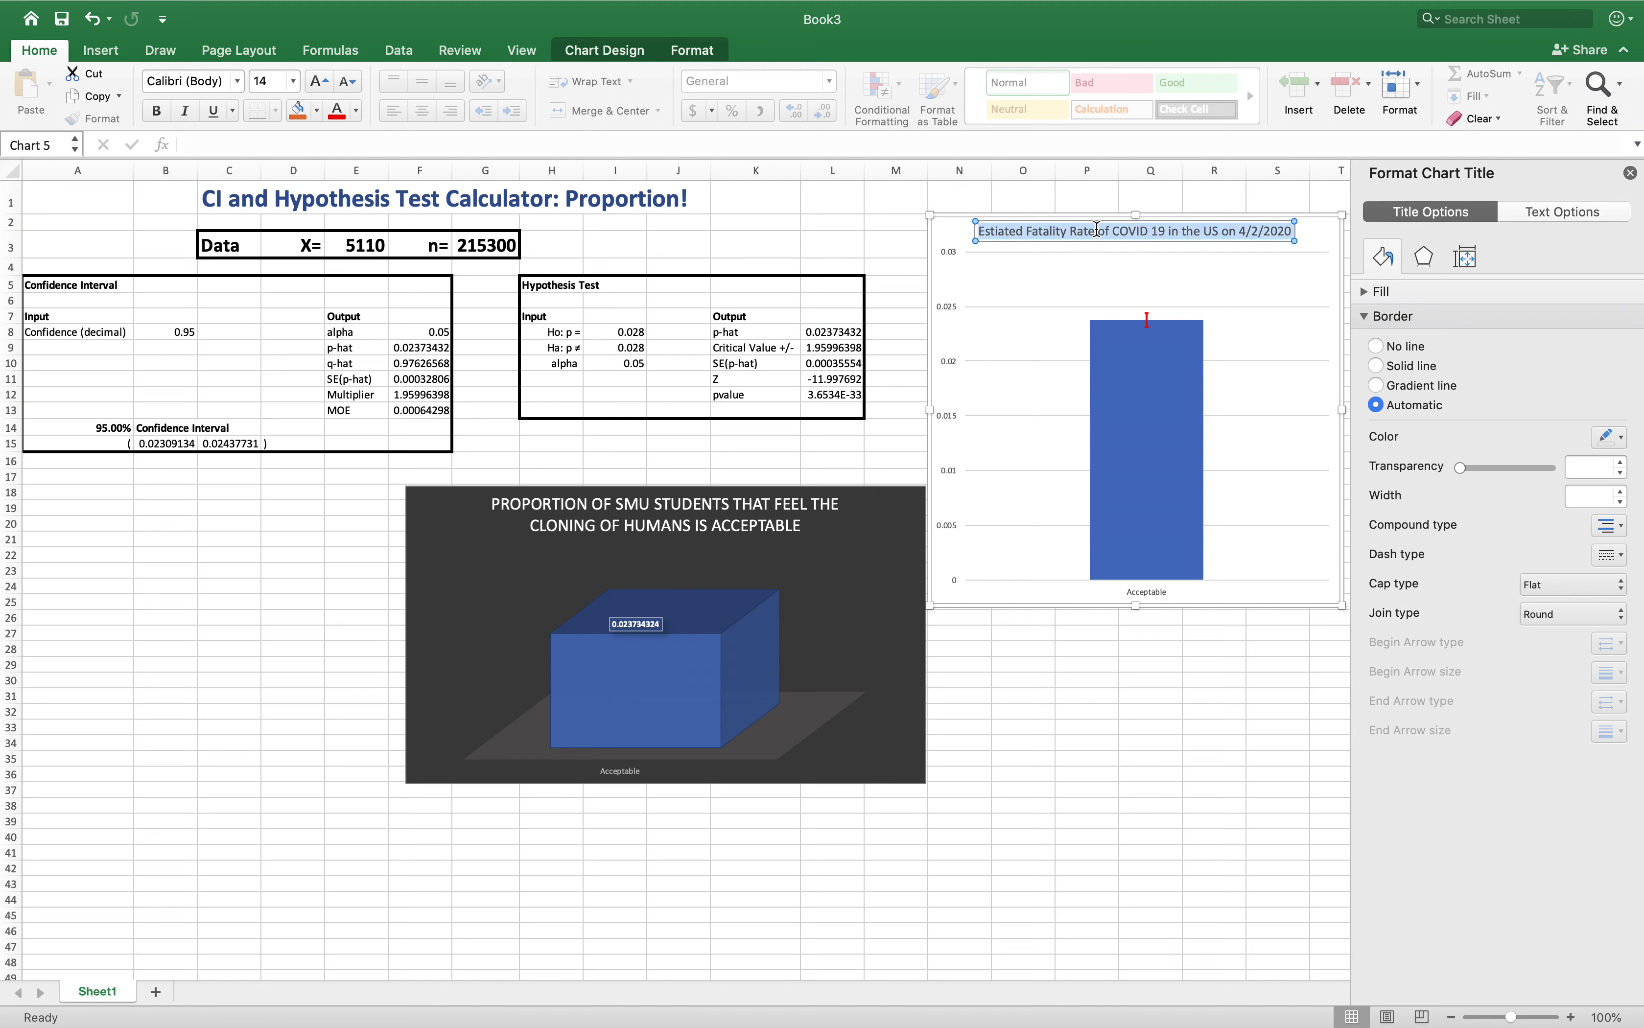
{"action": "left_click", "coordinate": [670, 513]}
{"action": "left_click", "coordinate": [669, 513]}
{"action": "triple_click", "coordinate": [669, 514]}
{"action": "type", "text": "ESTIATED FATALITY RATE OF COVID 19 IN THE US ON 4/2/2020"}
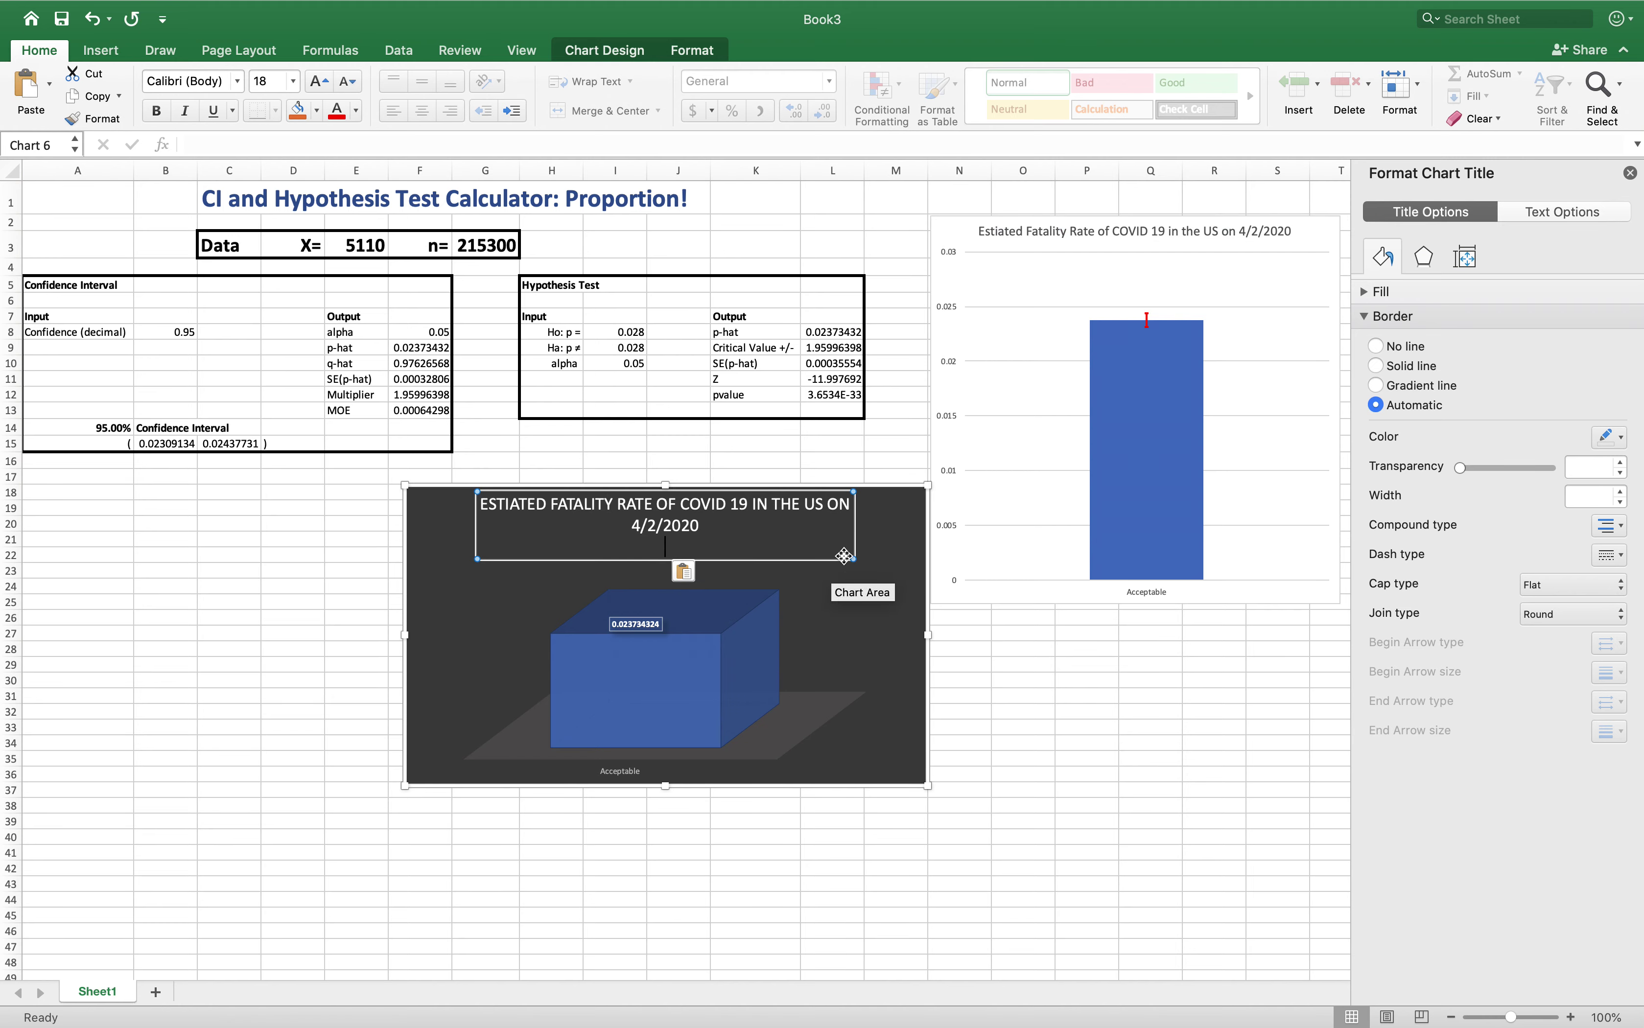
- Widen the 3-D chart and move it to span columns D to L below the tables, closing the chart formatting pane
{"action": "left_click_drag", "start_coordinate": [404, 634], "coordinate": [343, 636]}
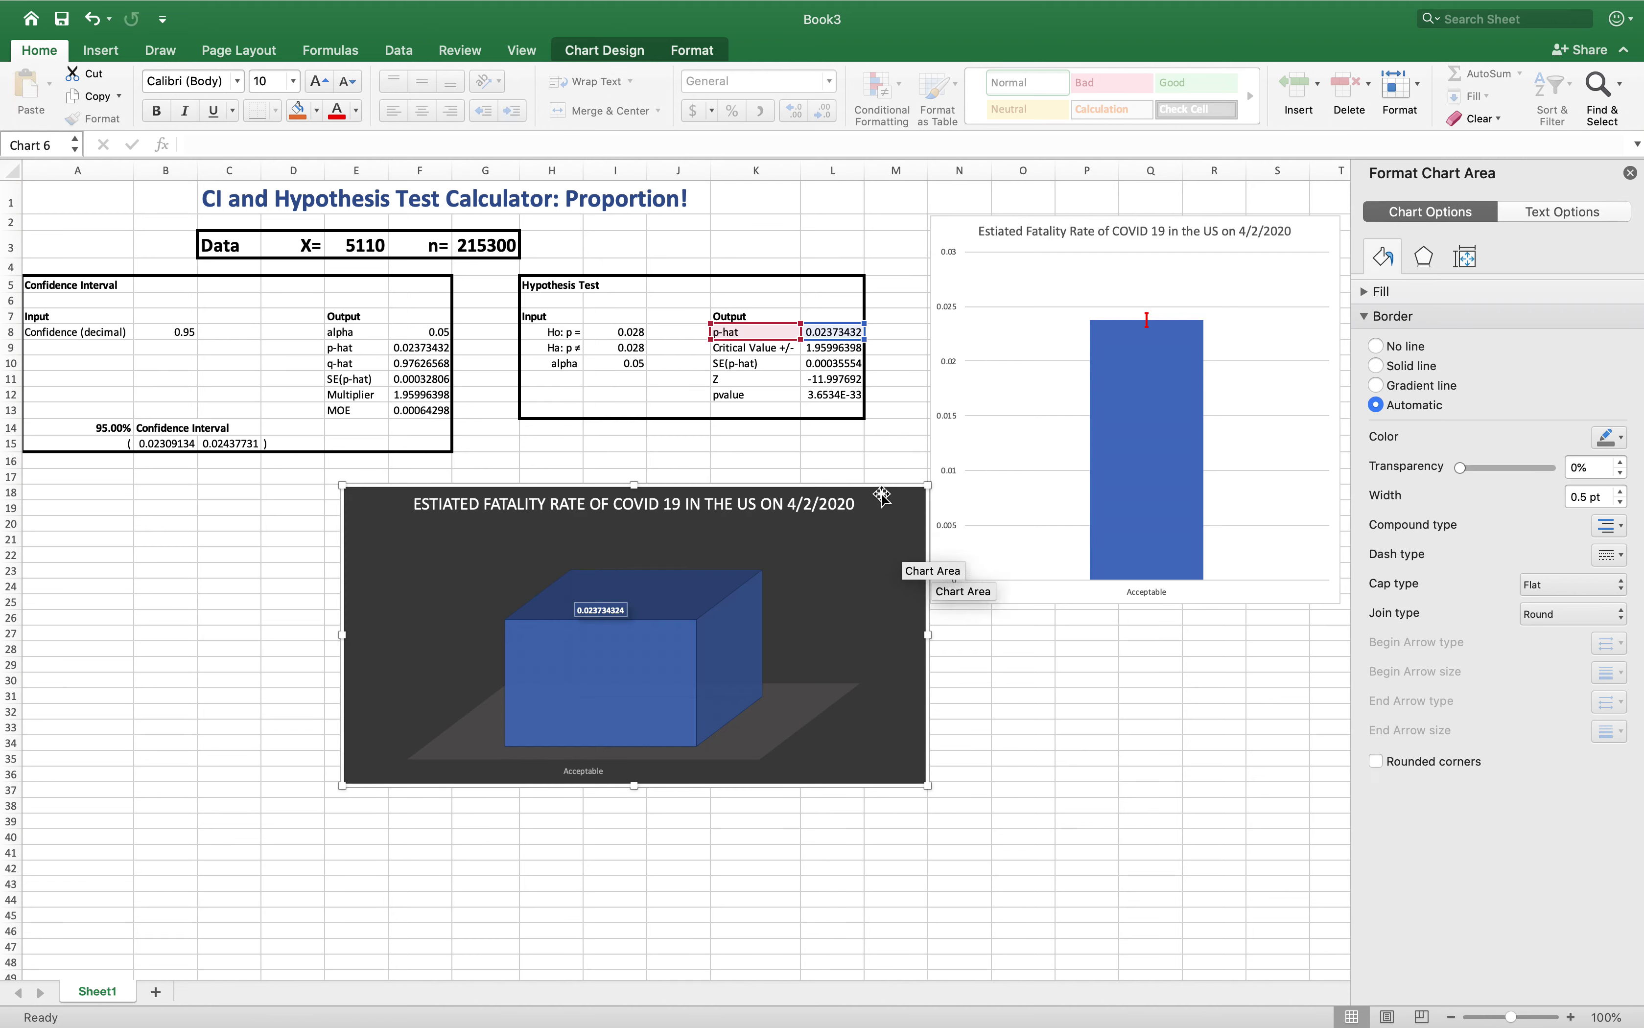
{"action": "left_click_drag", "start_coordinate": [882, 496], "coordinate": [809, 496]}
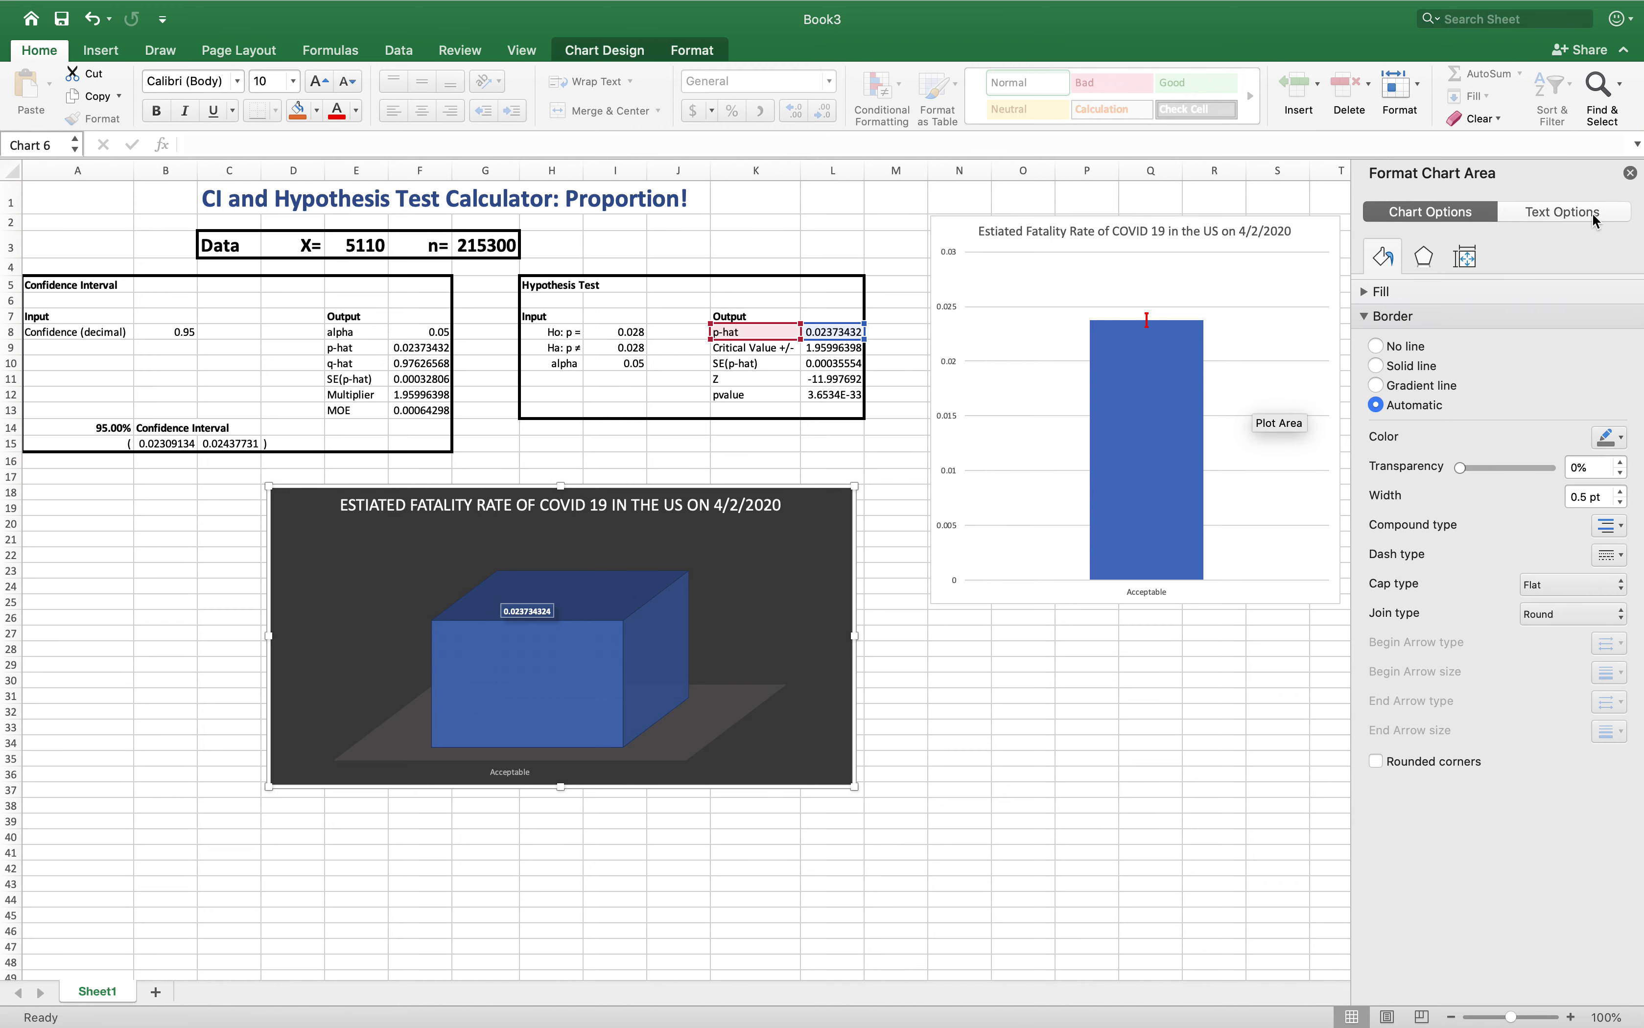
{"action": "left_click", "coordinate": [1631, 173]}
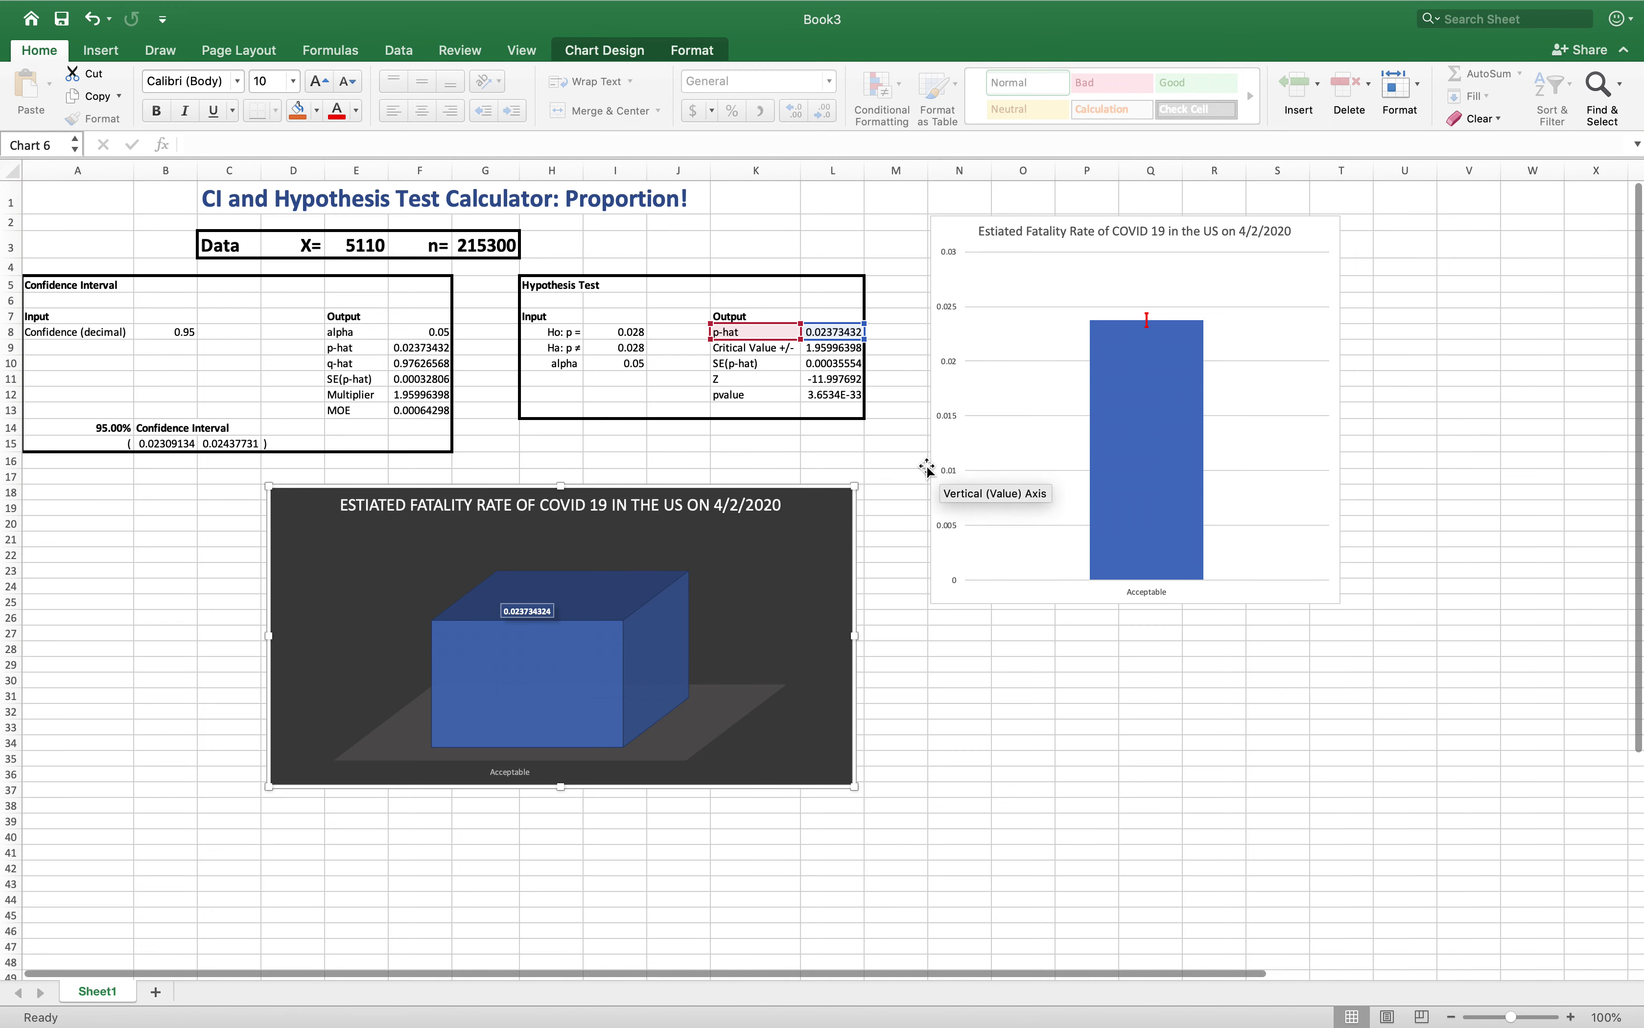
- Switch to the blank Word document and write the heading "Estimated COVID-19 Fatality Rate"
{"action": "key", "text": "ctrl+Right"}
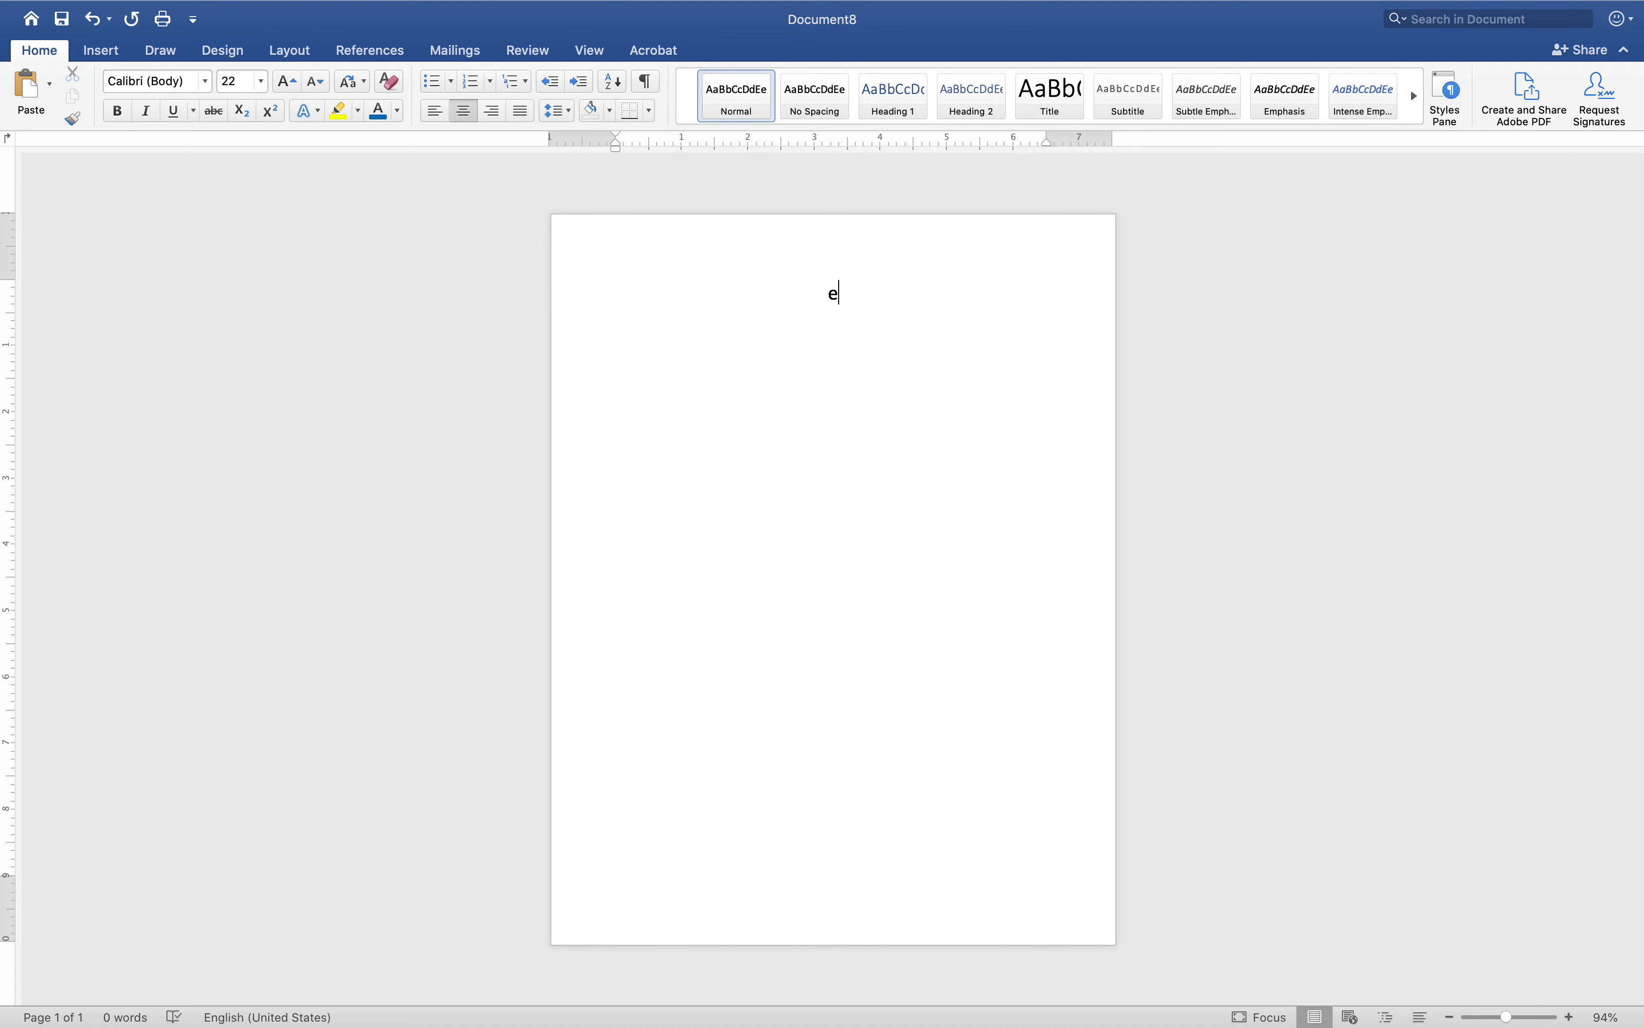
{"action": "type", "text": "imated"}
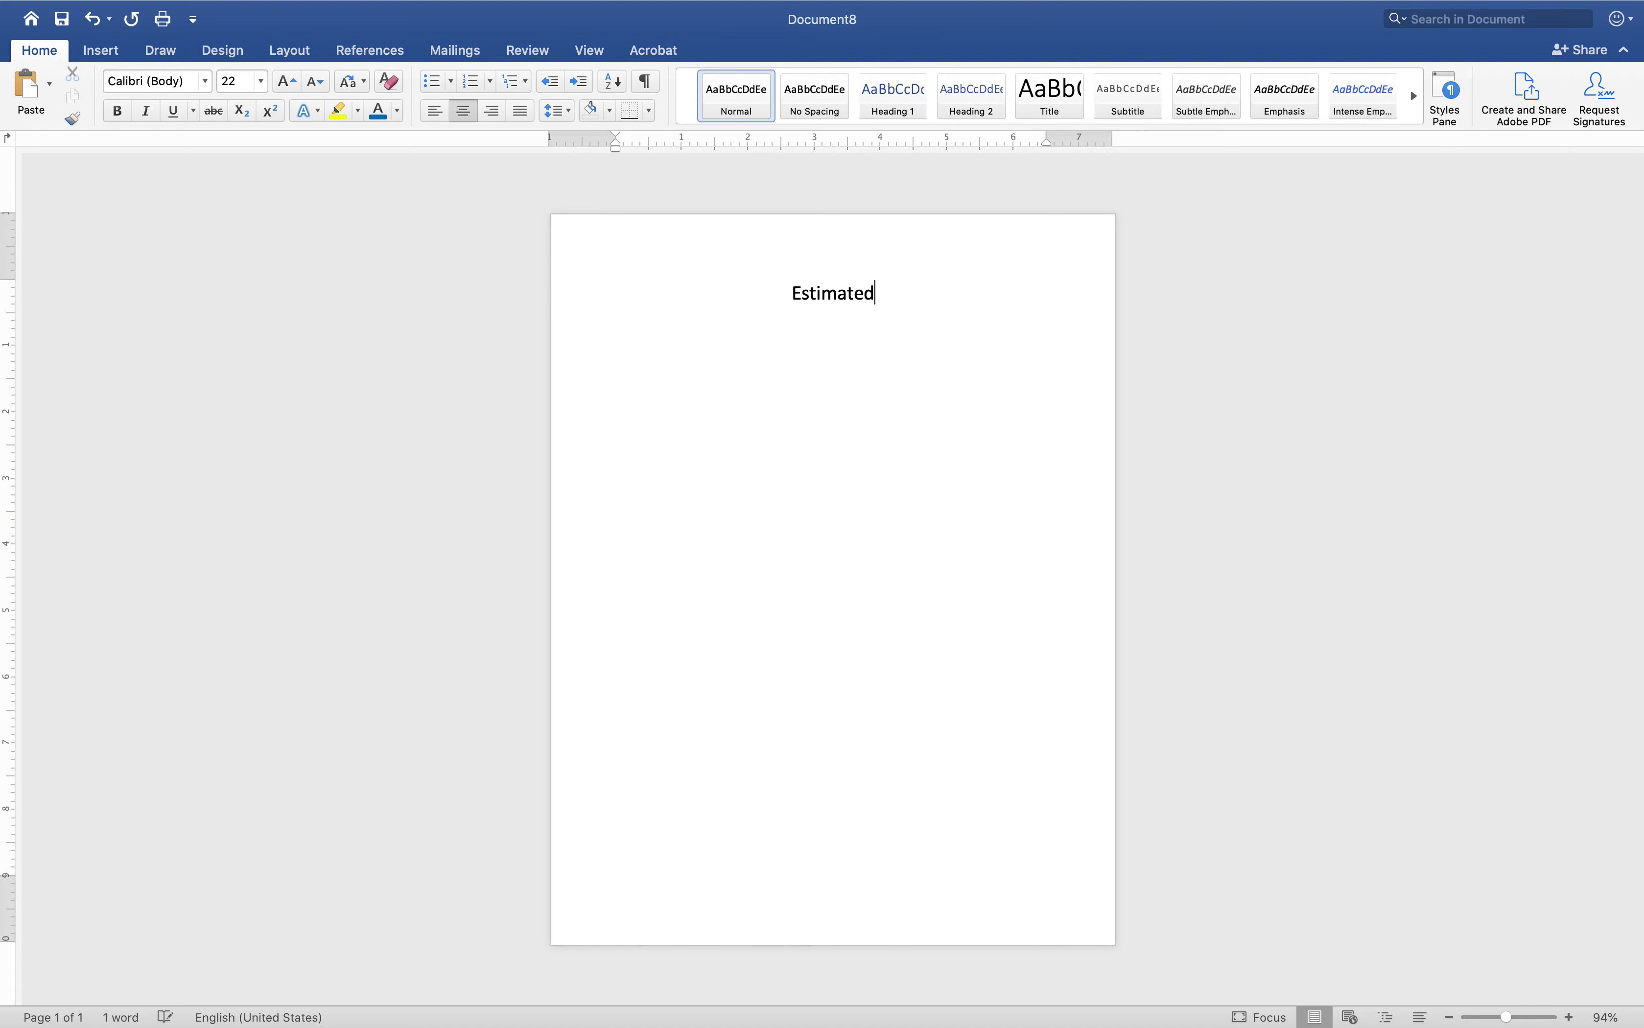
{"action": "type", "text": "COs"}
{"action": "key", "text": "BackSpace"}
{"action": "key", "text": "BackSpace"}
{"action": "type", "text": "OVID"}
{"action": "key", "text": "BackSpace"}
{"action": "type", "text": "-19"}
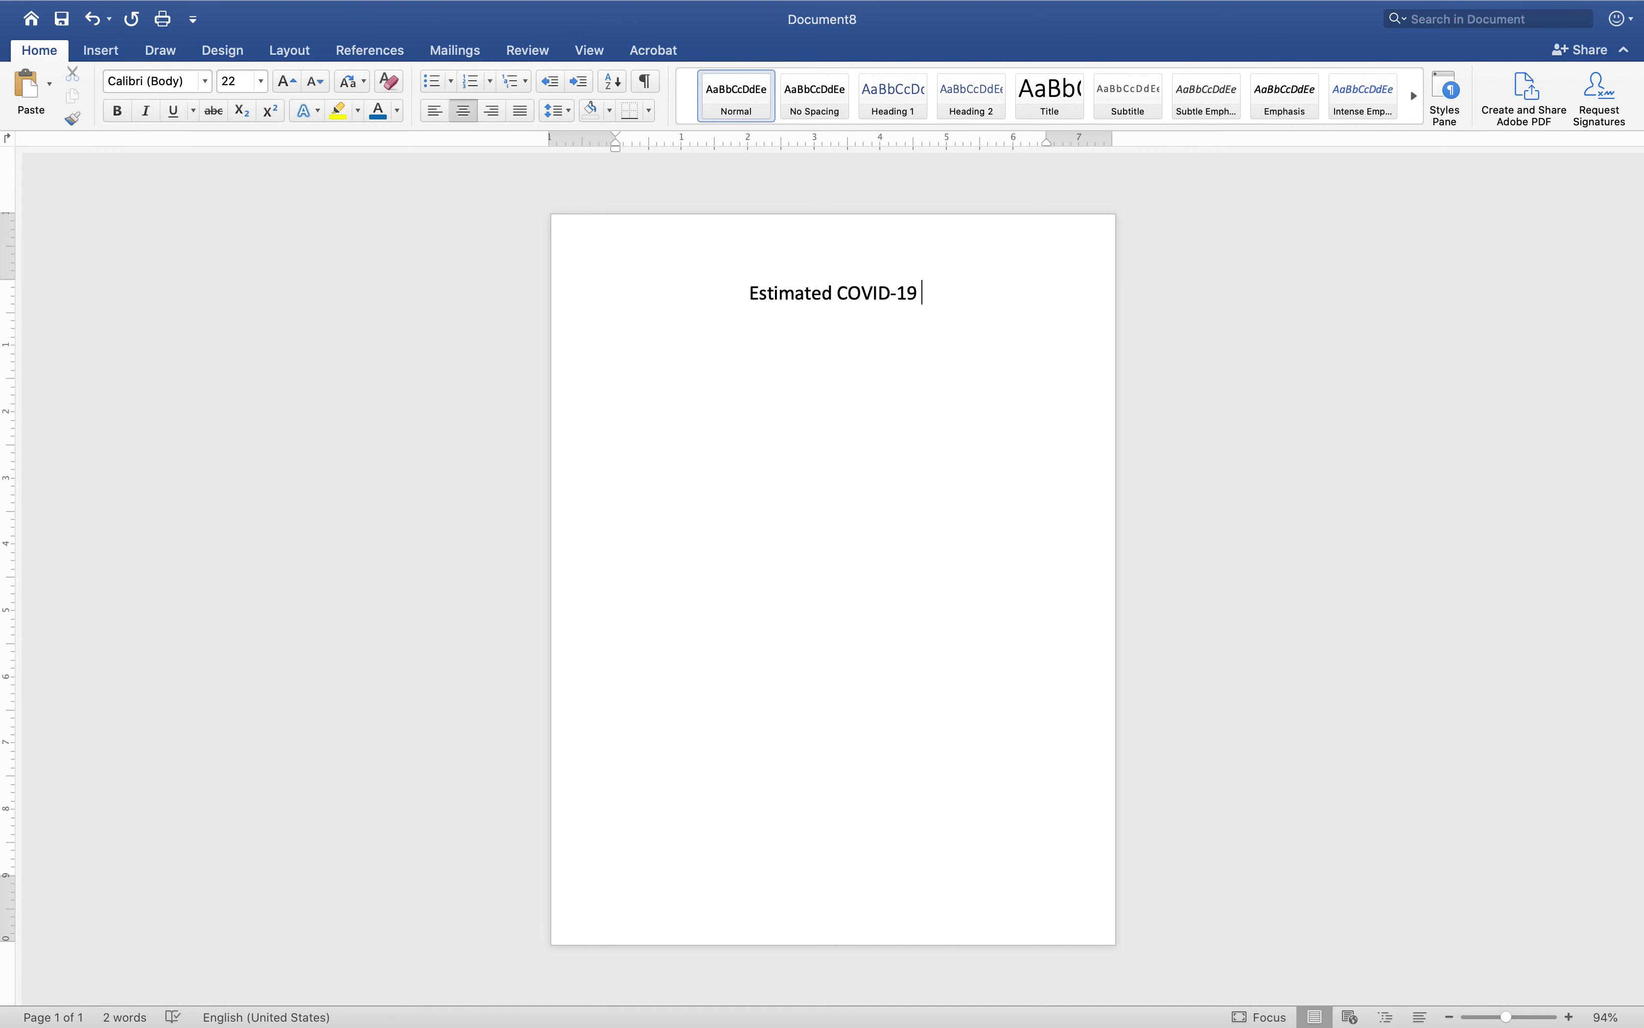
{"action": "type", "text": " Fatal"}
{"action": "key", "text": "BackSpace"}
{"action": "key", "text": "BackSpace"}
{"action": "type", "text": "l"}
{"action": "key", "text": "BackSpace"}
{"action": "type", "text": "ality "}
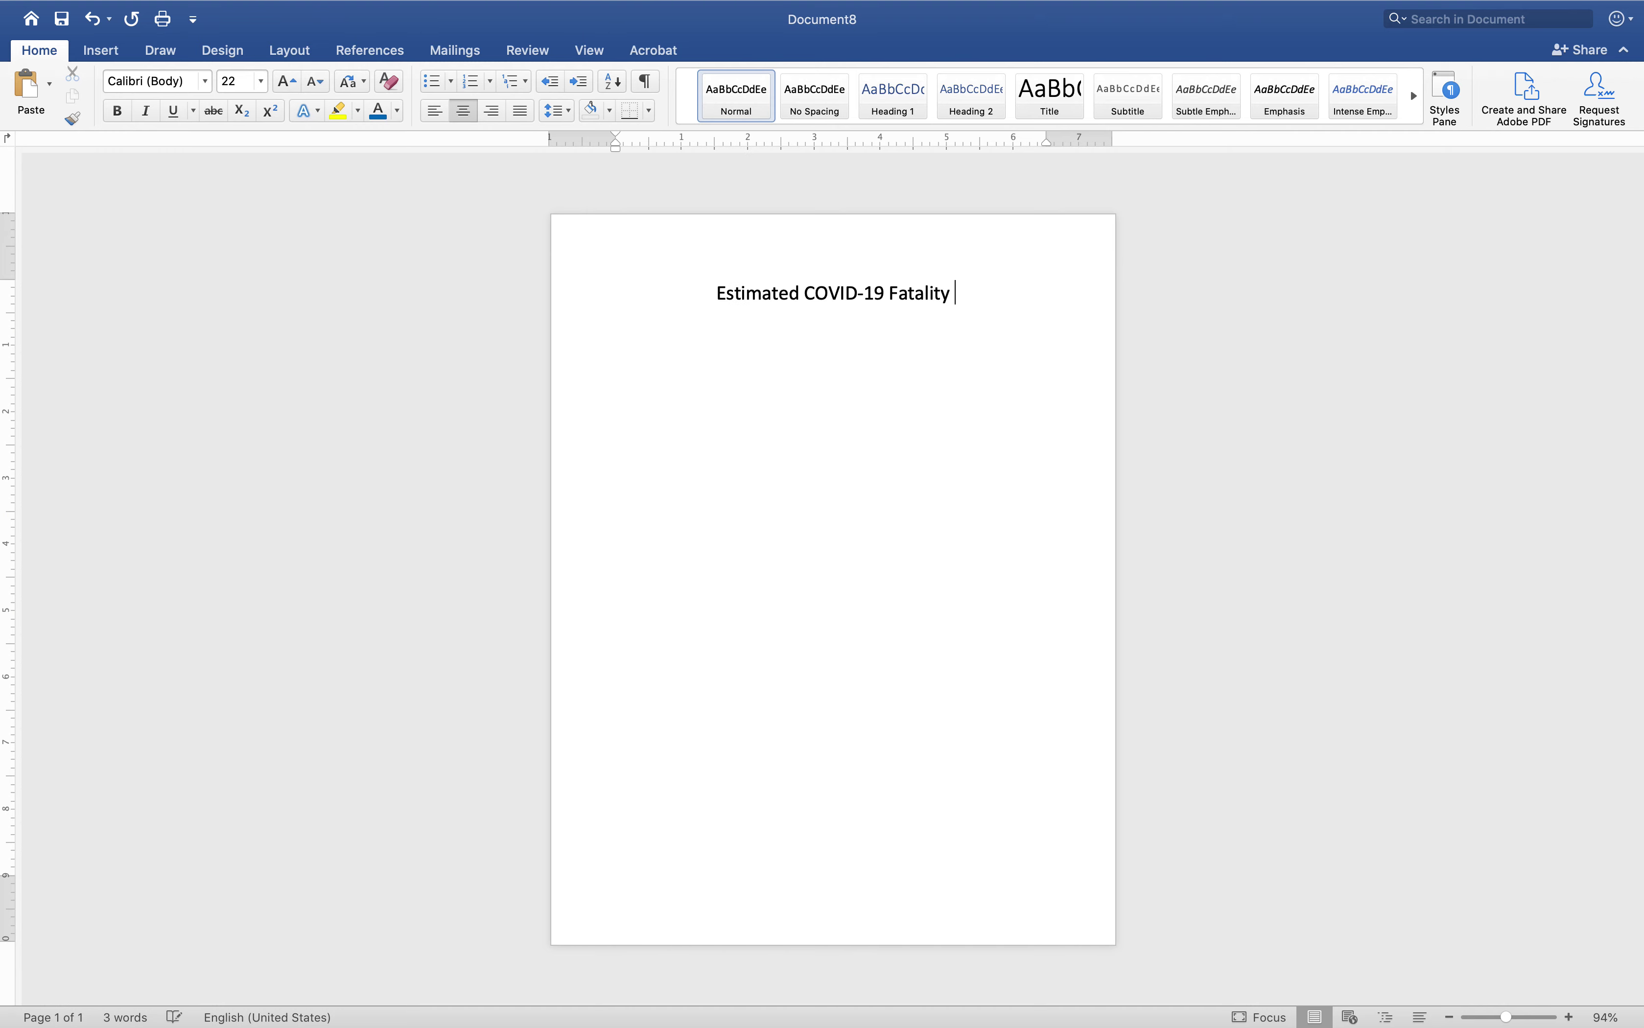
{"action": "type", "text": "Rate "}
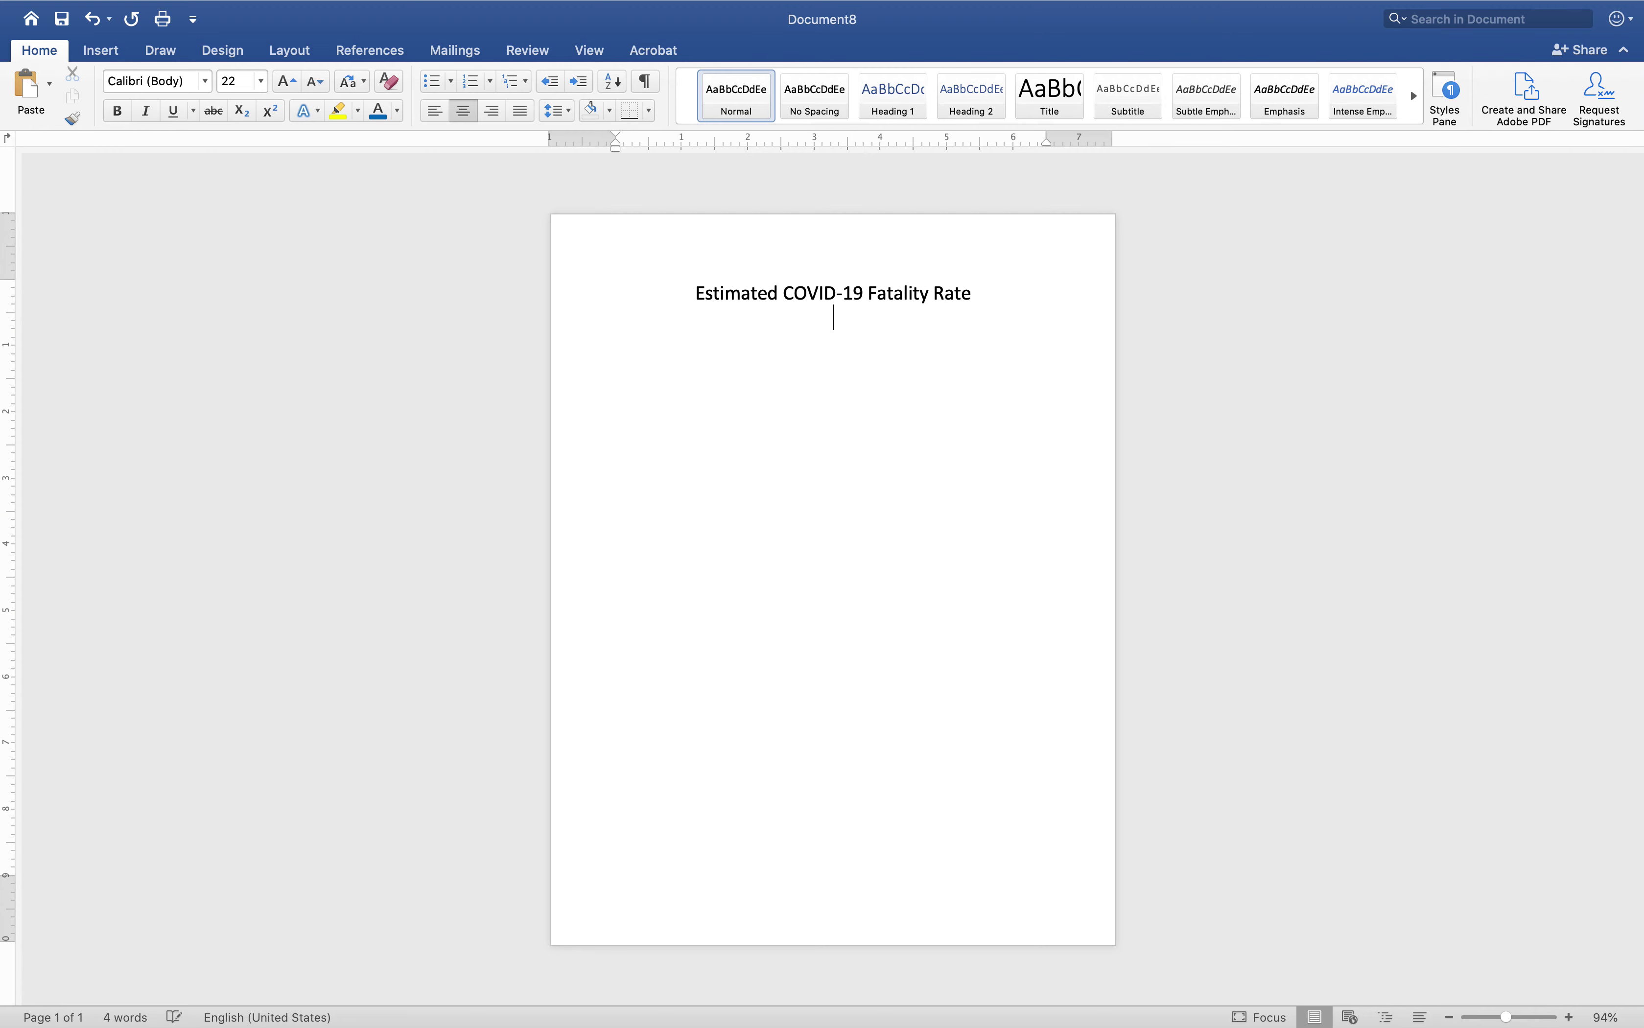
- Add the date 4/2/2020 below the heading and insert a table with one column and two rows beneath it
{"action": "type", "text": "4/2/2020"}
{"action": "left_click", "coordinate": [112, 56]}
{"action": "left_click", "coordinate": [164, 101]}
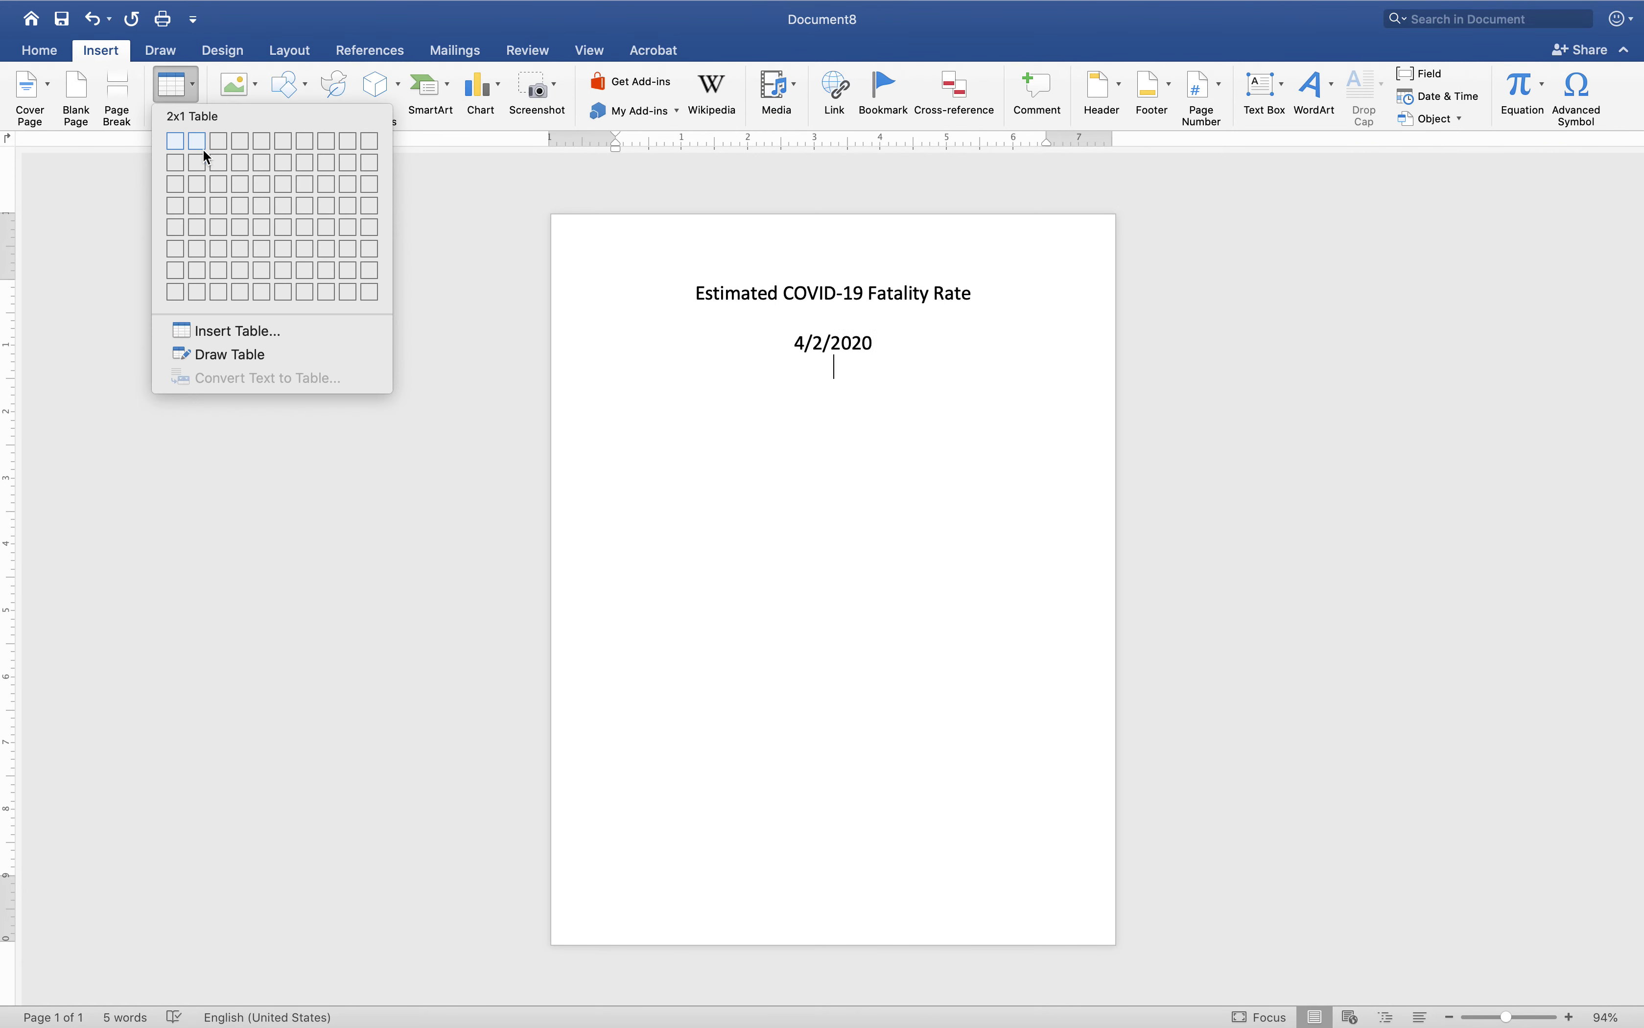
{"action": "left_click", "coordinate": [182, 169]}
- Switch back to the Excel workbook, shorten the 2-D chart to end at about row 16 and deselect it
{"action": "key", "text": "ctrl+Left"}
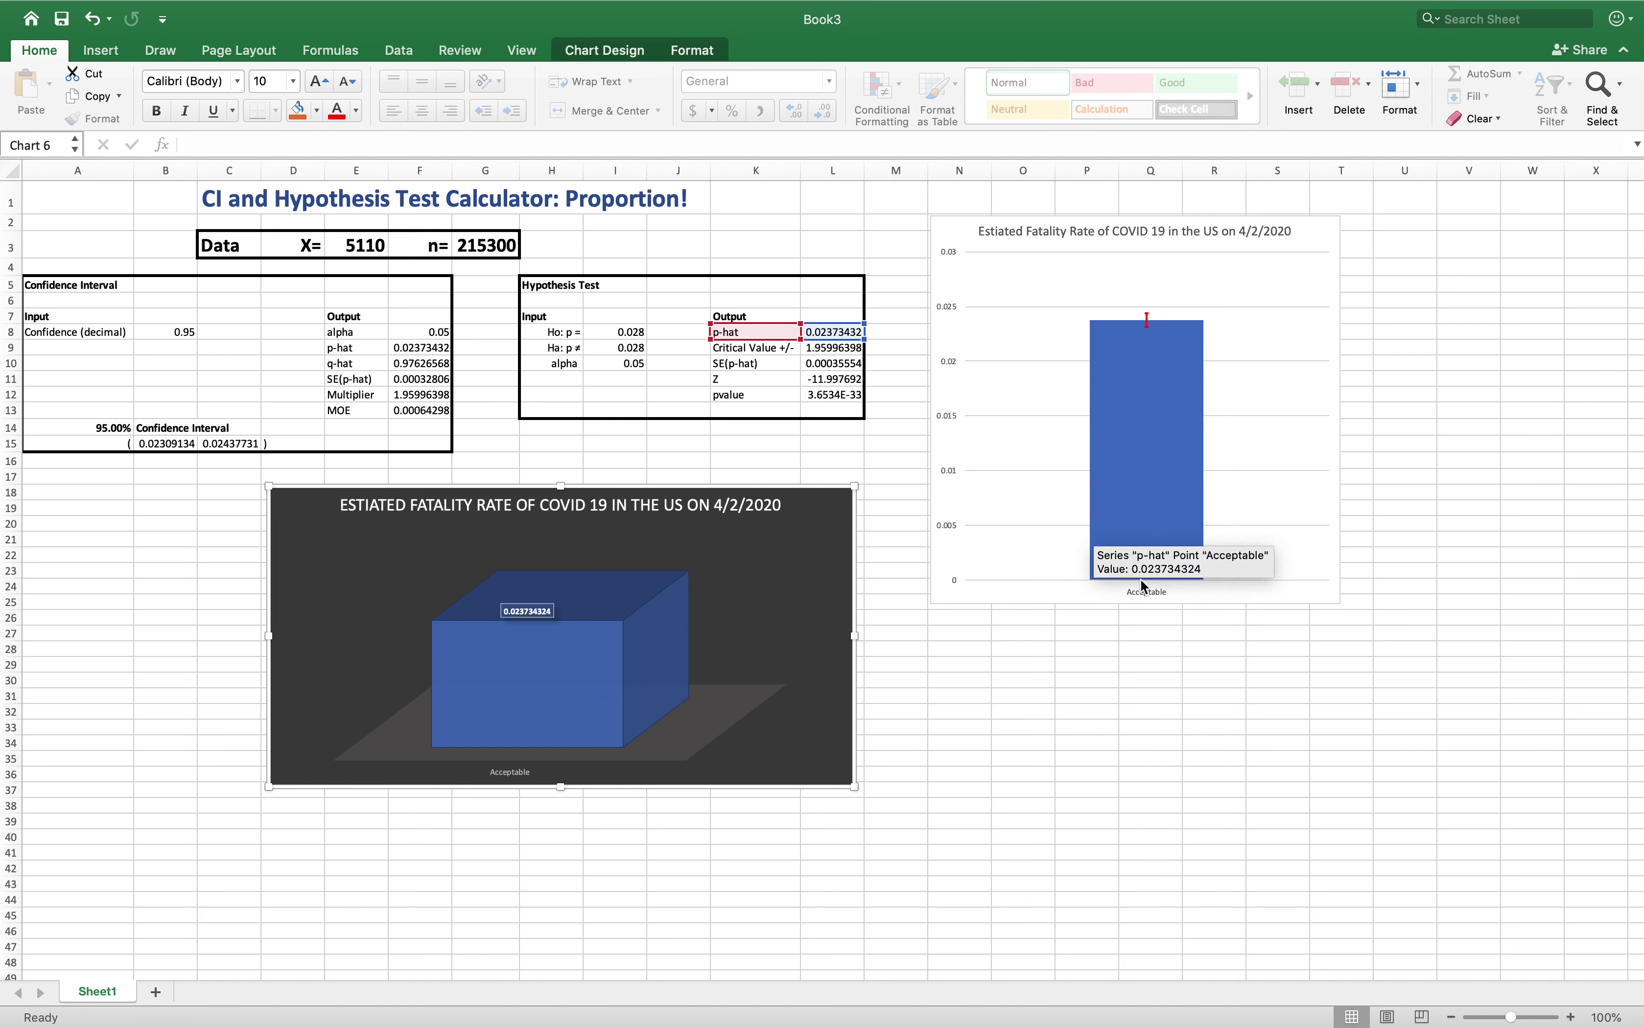
{"action": "left_click", "coordinate": [1145, 604]}
{"action": "left_click_drag", "start_coordinate": [1145, 604], "coordinate": [1145, 465]}
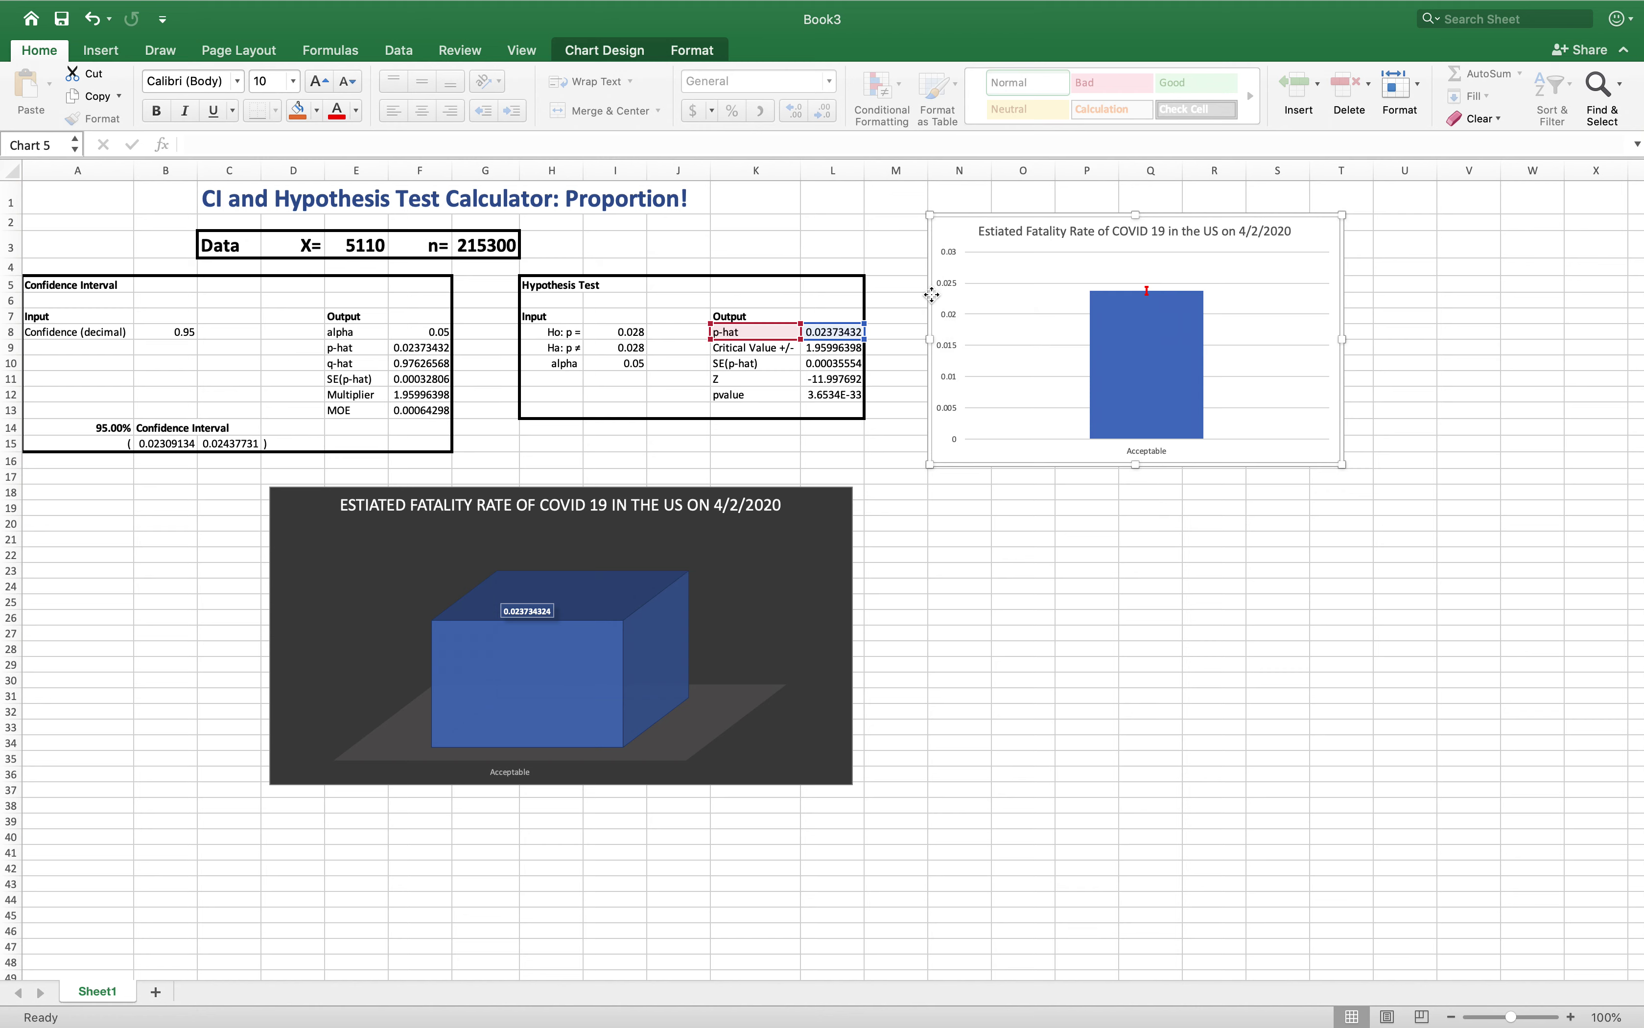
{"action": "left_click", "coordinate": [1019, 584]}
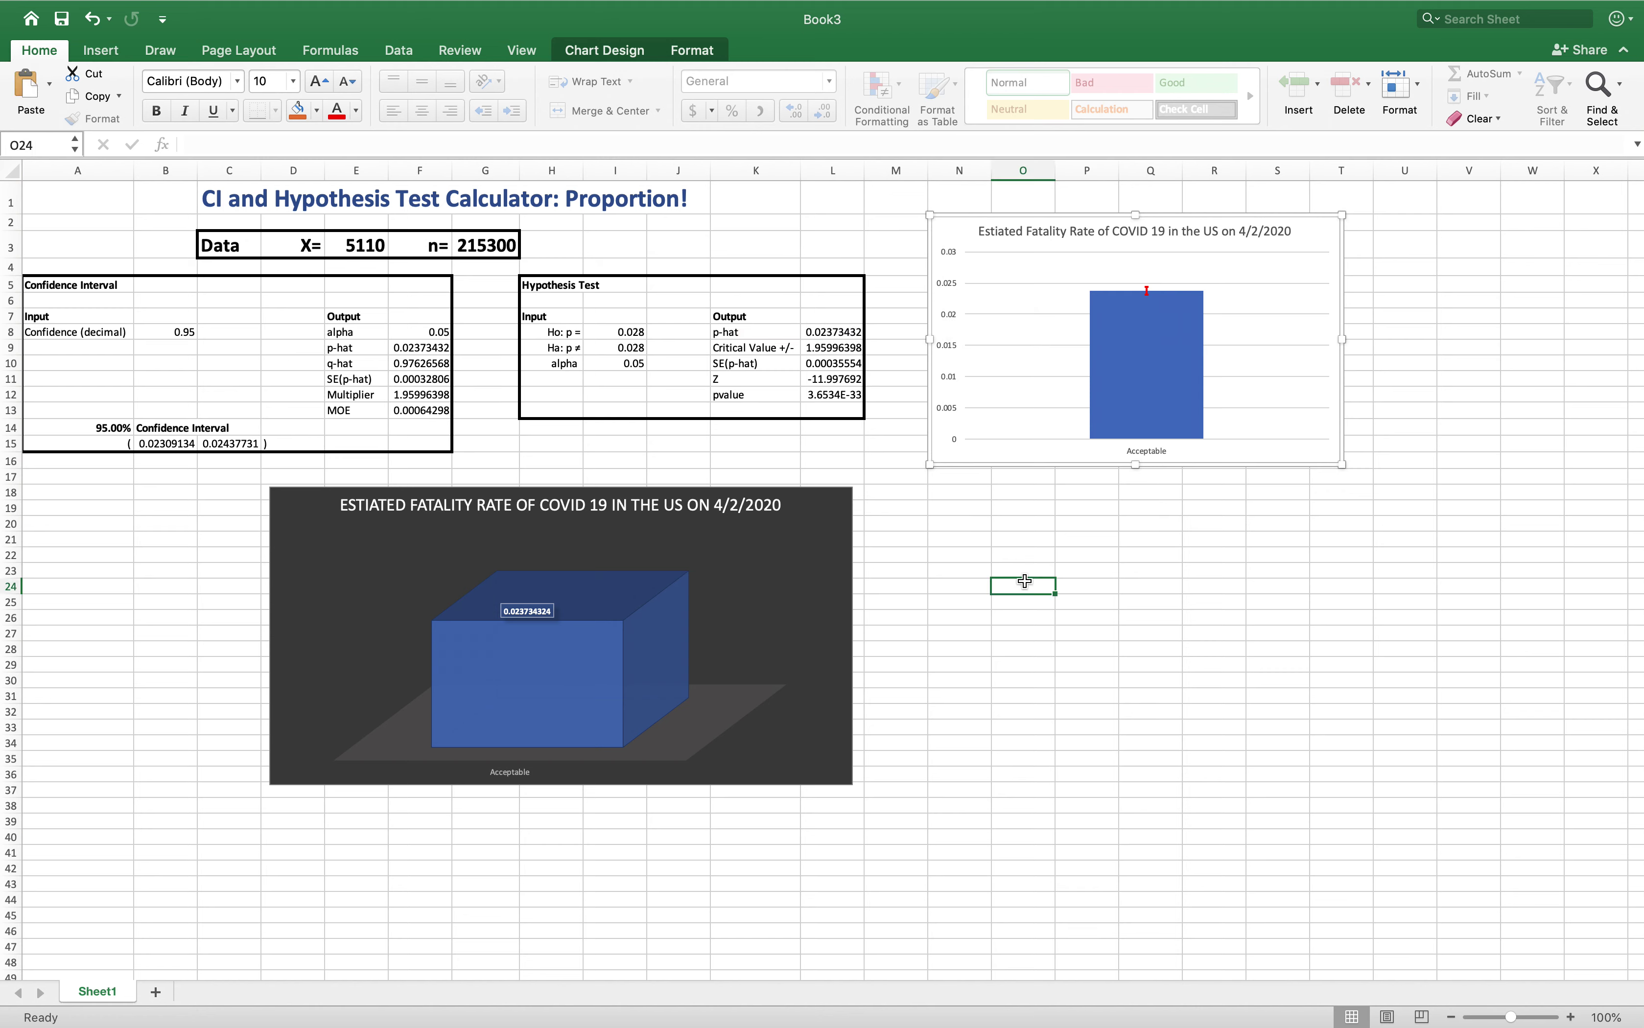
- Capture a screenshot of the 2-D chart and paste it into the first row of the Word document's table
{"action": "key", "text": "super+shift+4"}
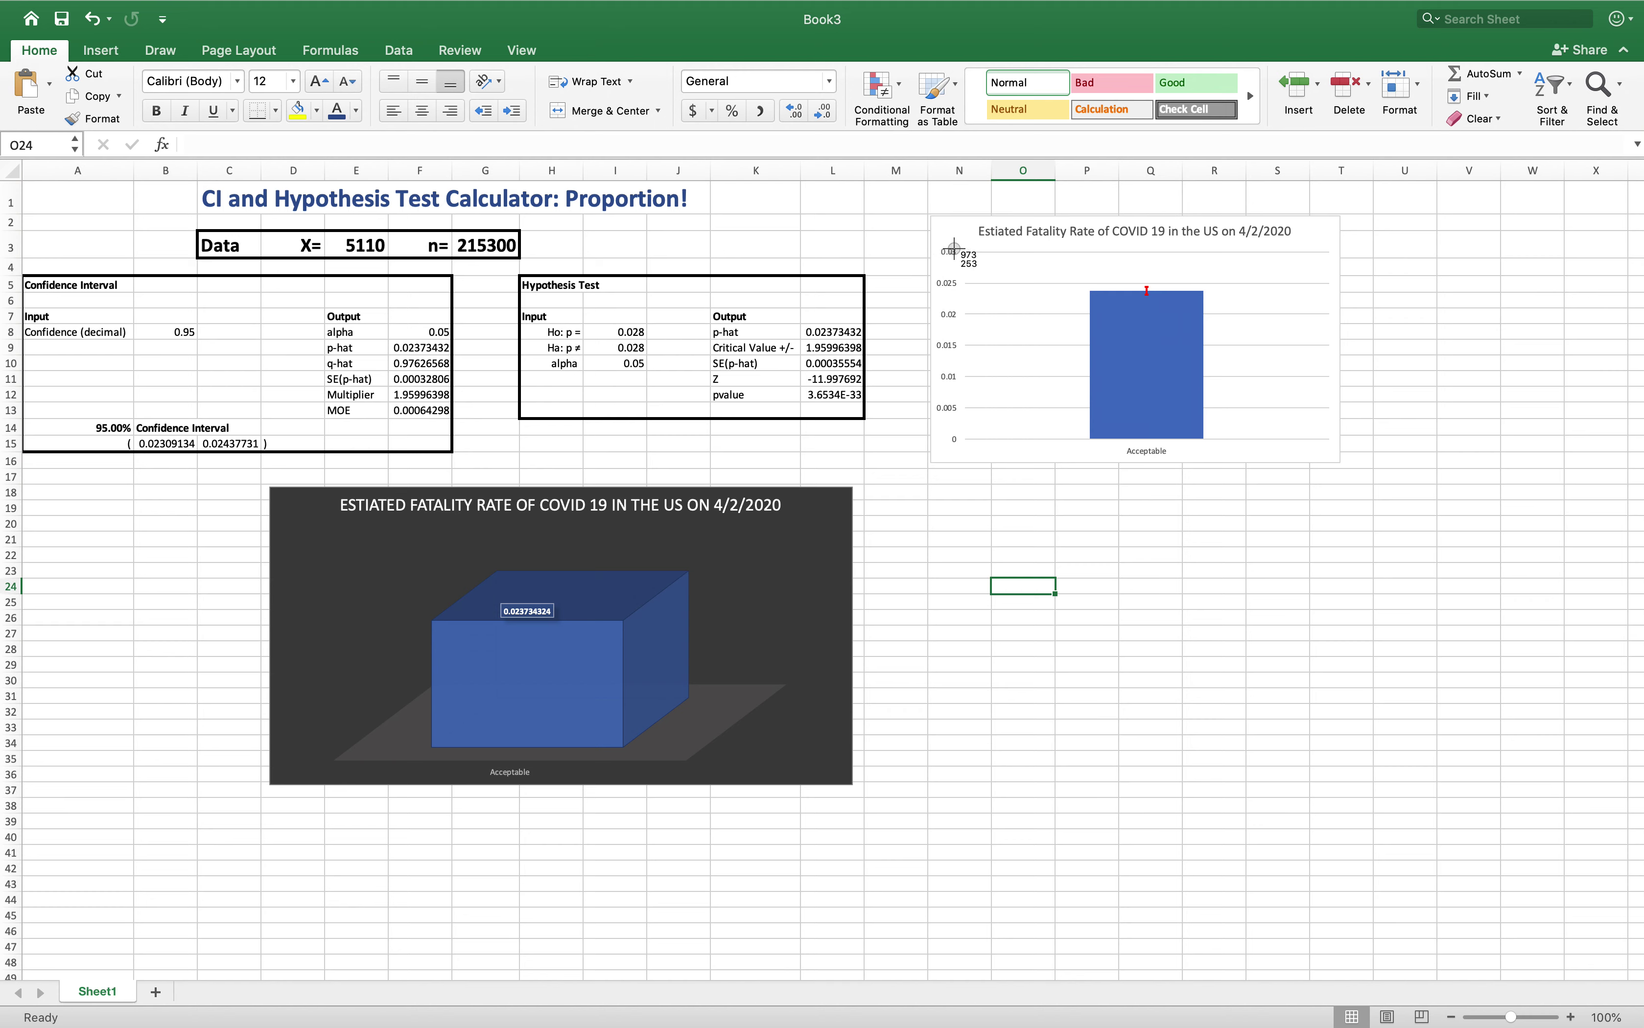
{"action": "left_click_drag", "start_coordinate": [927, 213], "coordinate": [1344, 465]}
{"action": "key", "text": "ctrl+Right"}
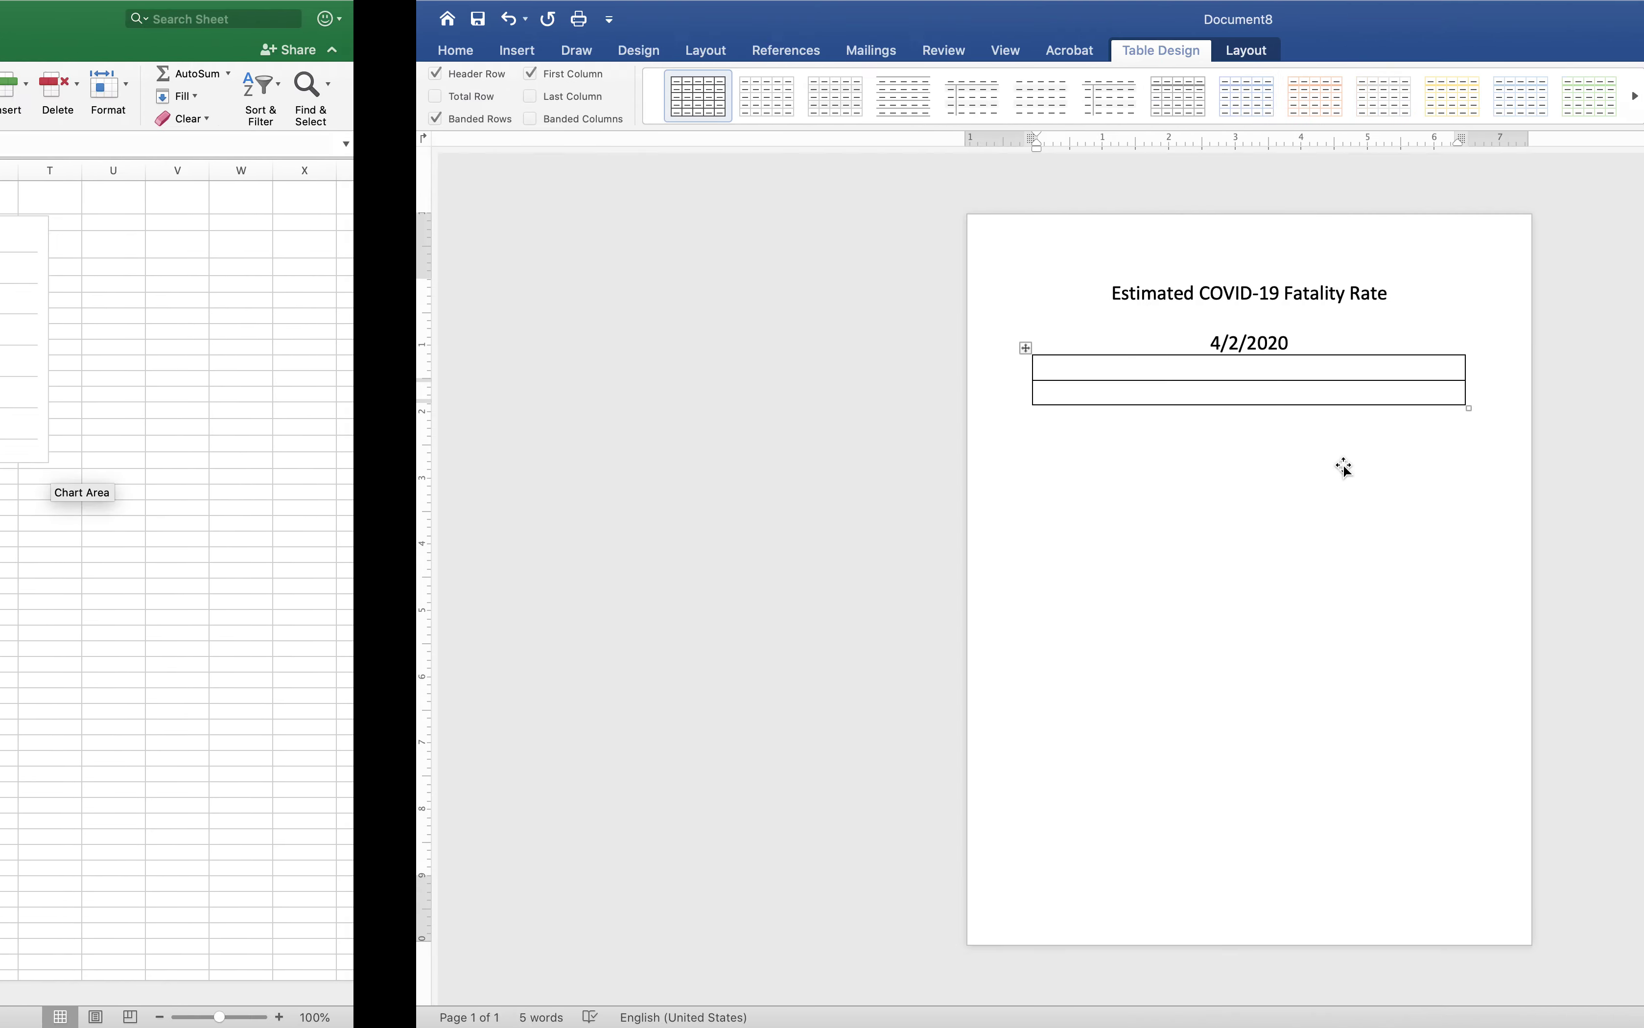
{"action": "key", "text": "super+v"}
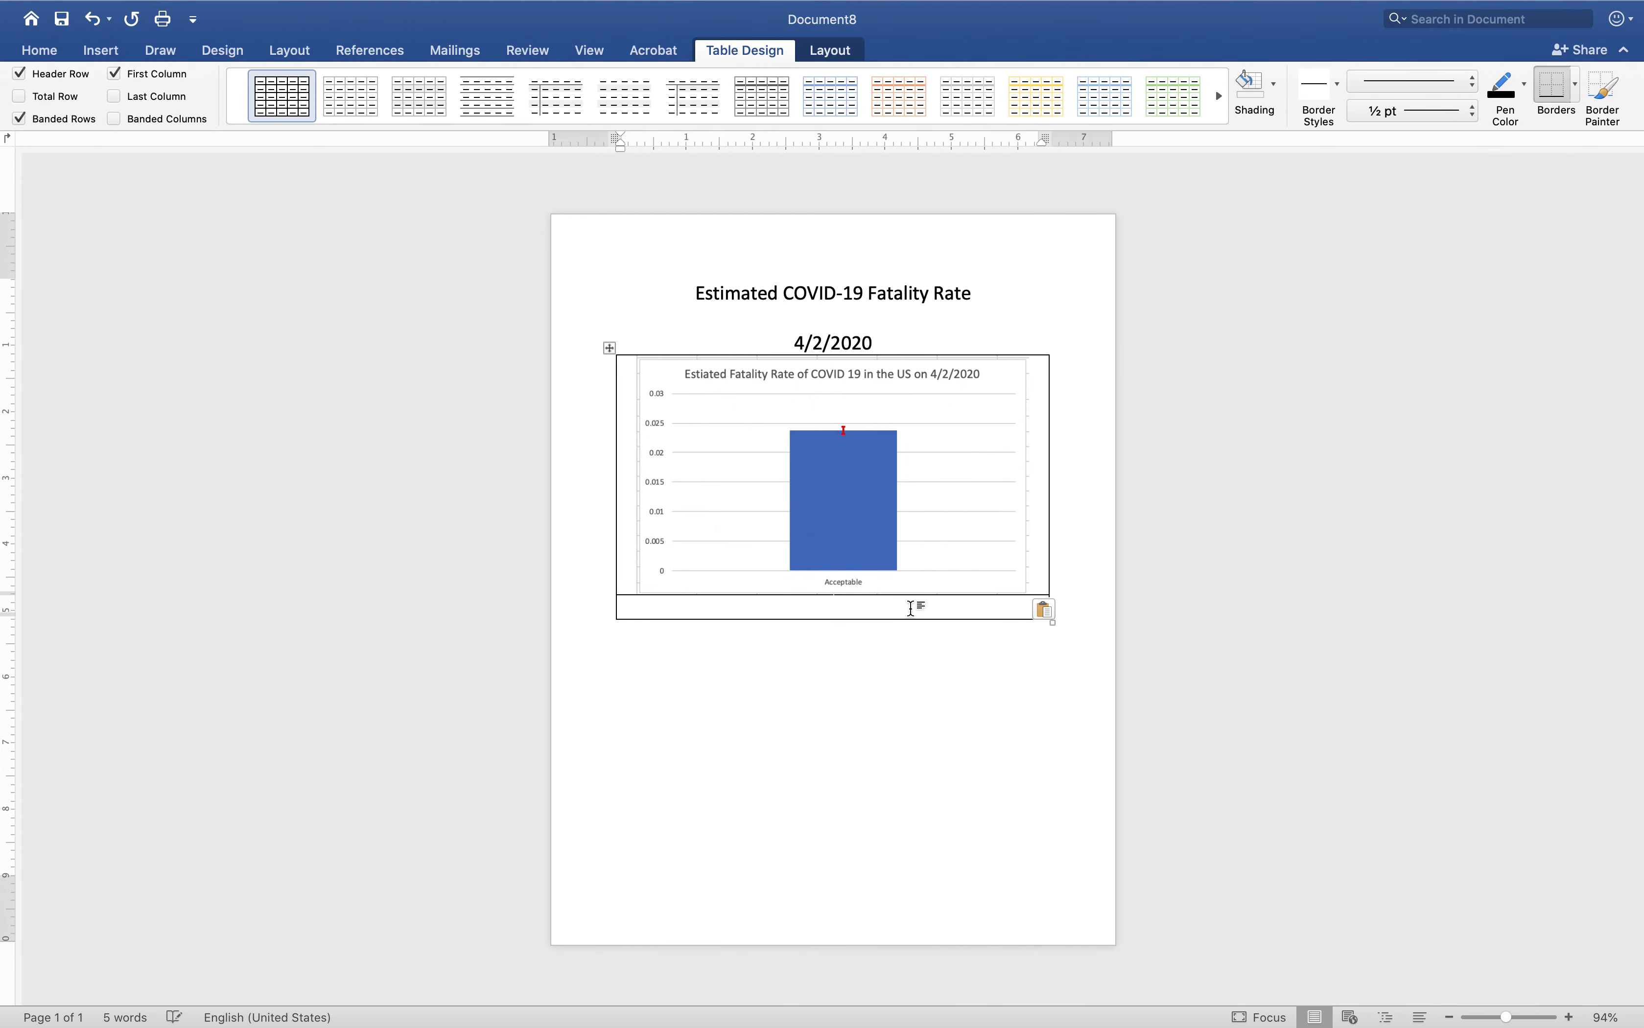
- Write "We are 95% confident that the true fatality rate of COVID-19 in the US is between" in the table's second row
{"action": "type", "text": "We are 95% co"}
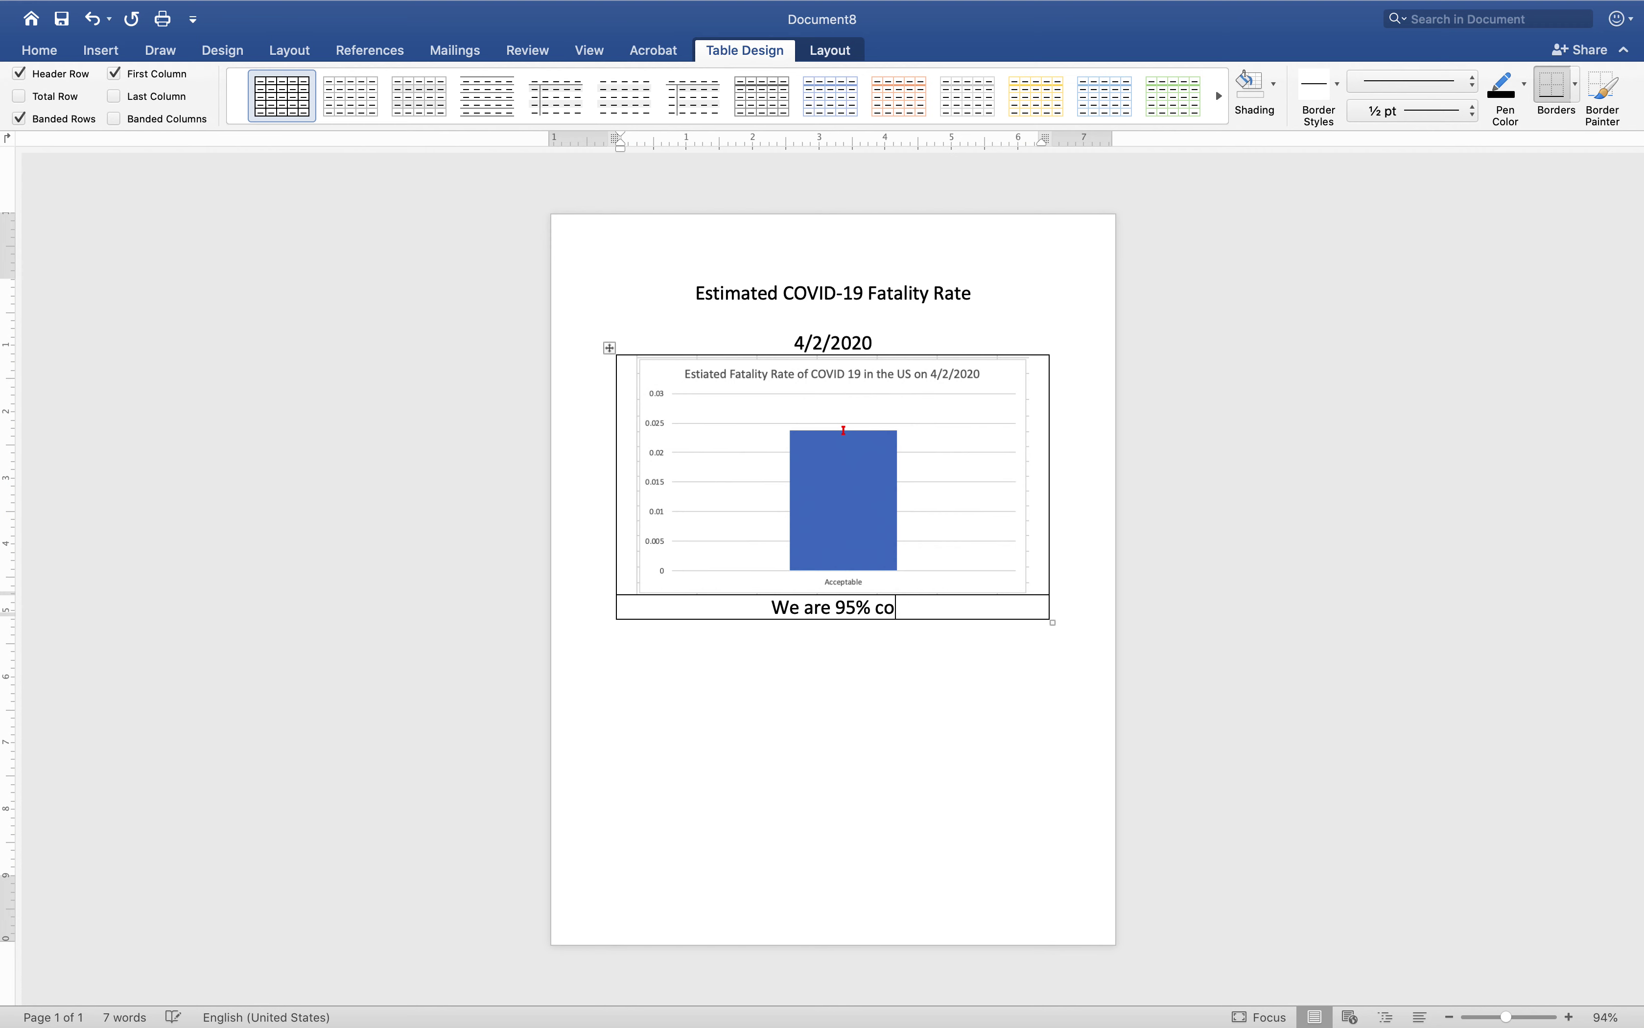
{"action": "type", "text": "nfidenct that the "}
{"action": "type", "text": "true po"}
{"action": "key", "text": "BackSpace"}
{"action": "key", "text": "BackSpace"}
{"action": "type", "text": "fatal"}
{"action": "type", "text": "y rate of "}
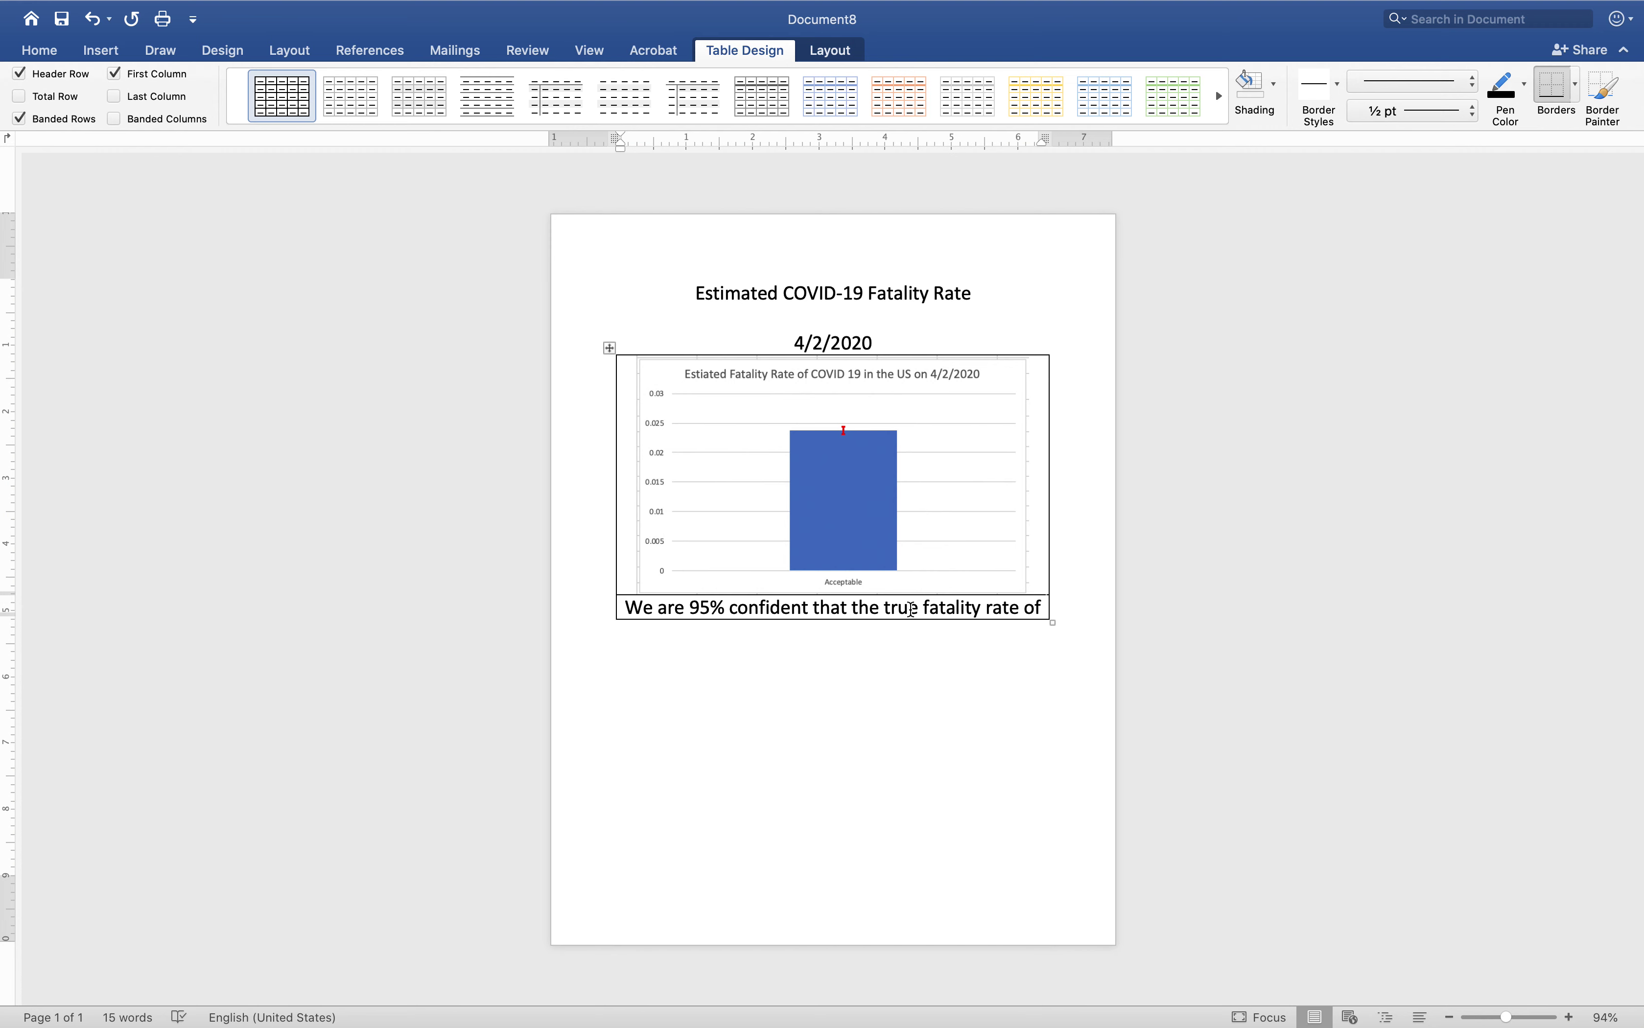
{"action": "type", "text": "COVI"}
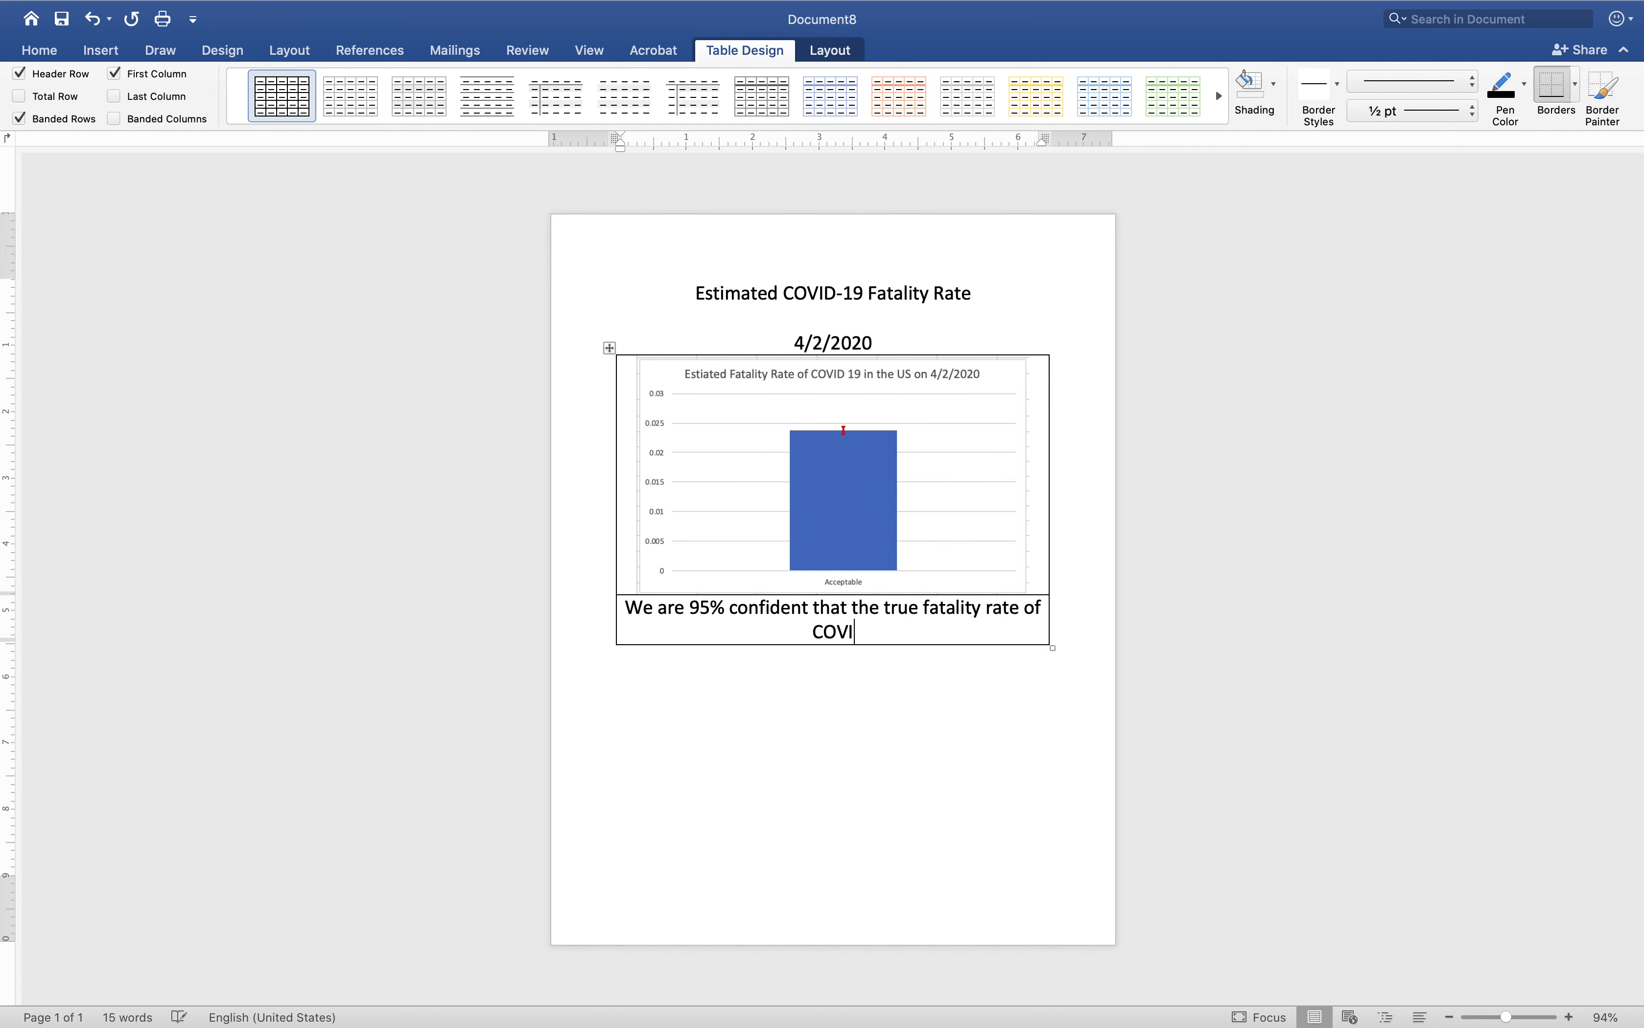
{"action": "type", "text": "D-19 in the US "}
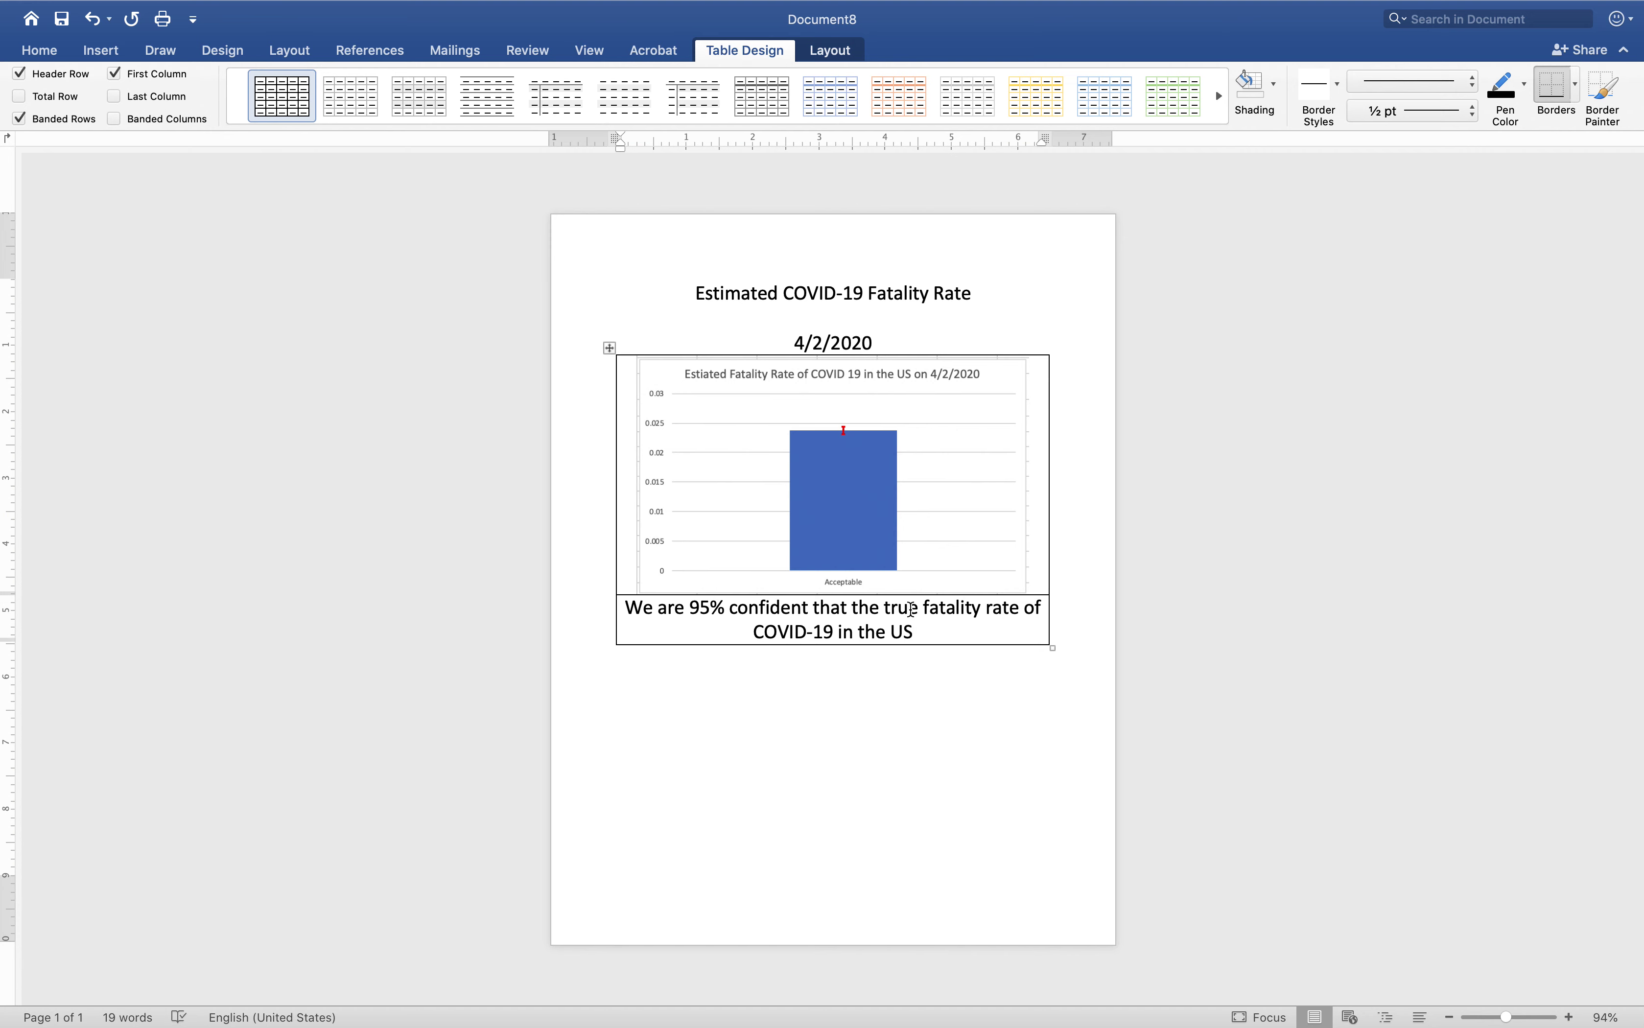
{"action": "type", "text": "is"}
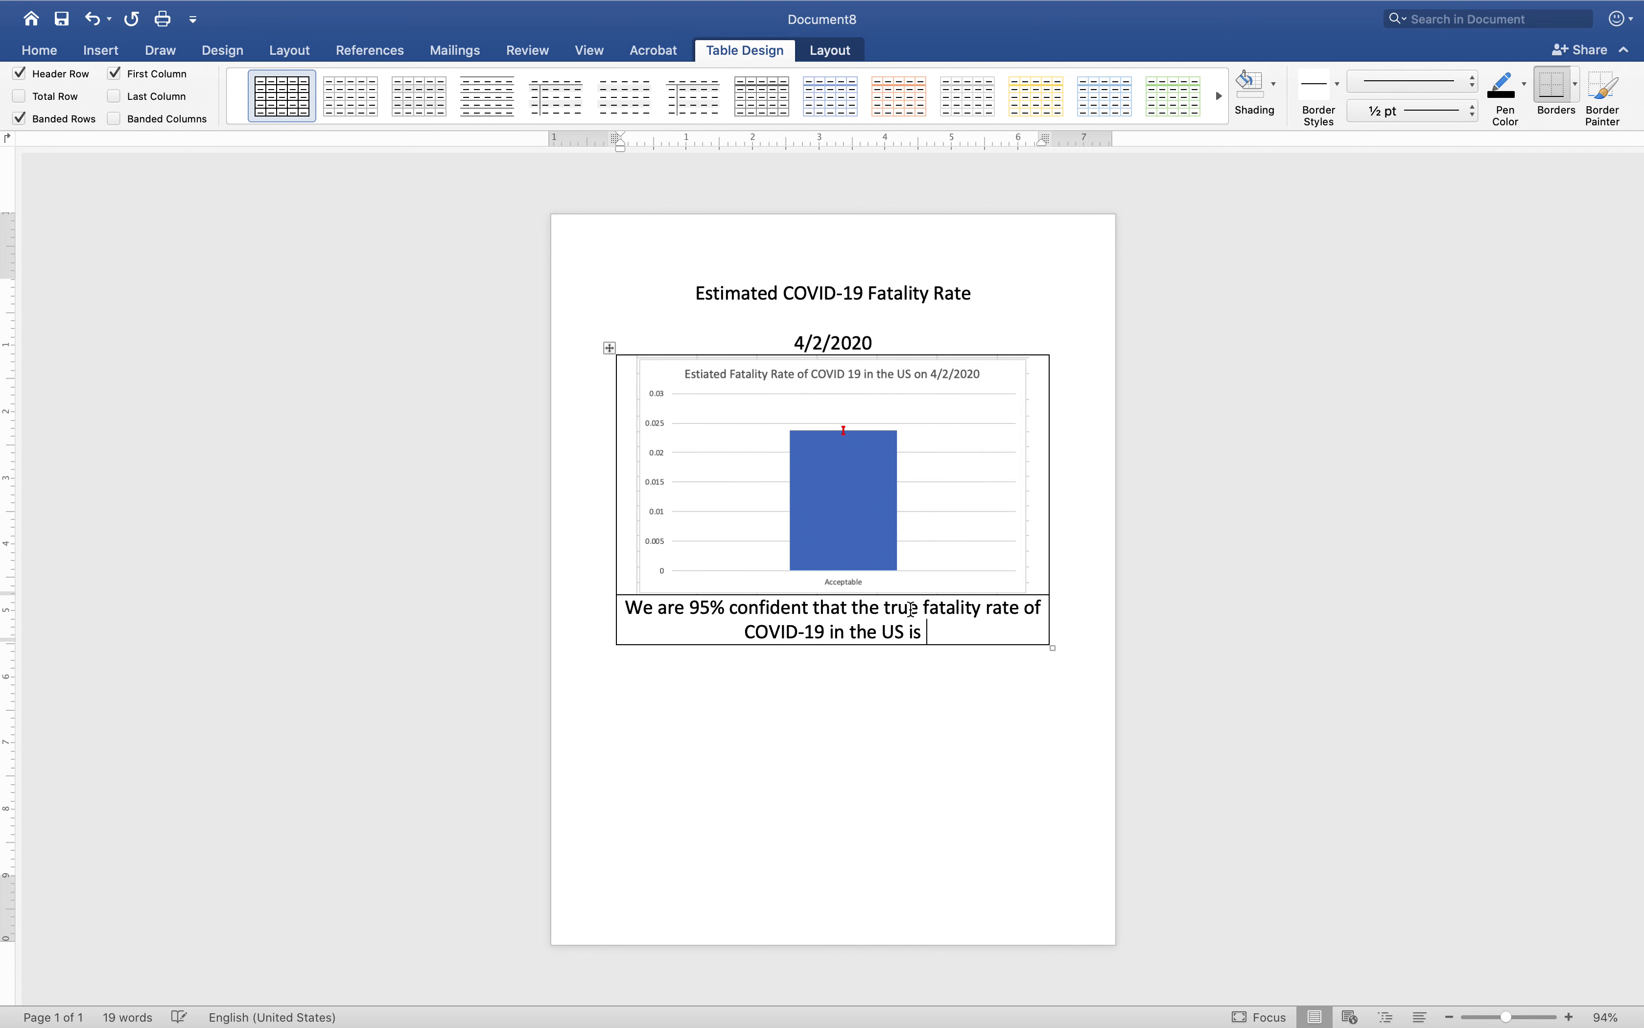
{"action": "key", "text": "BackSpace"}
{"action": "key", "text": "BackSpace"}
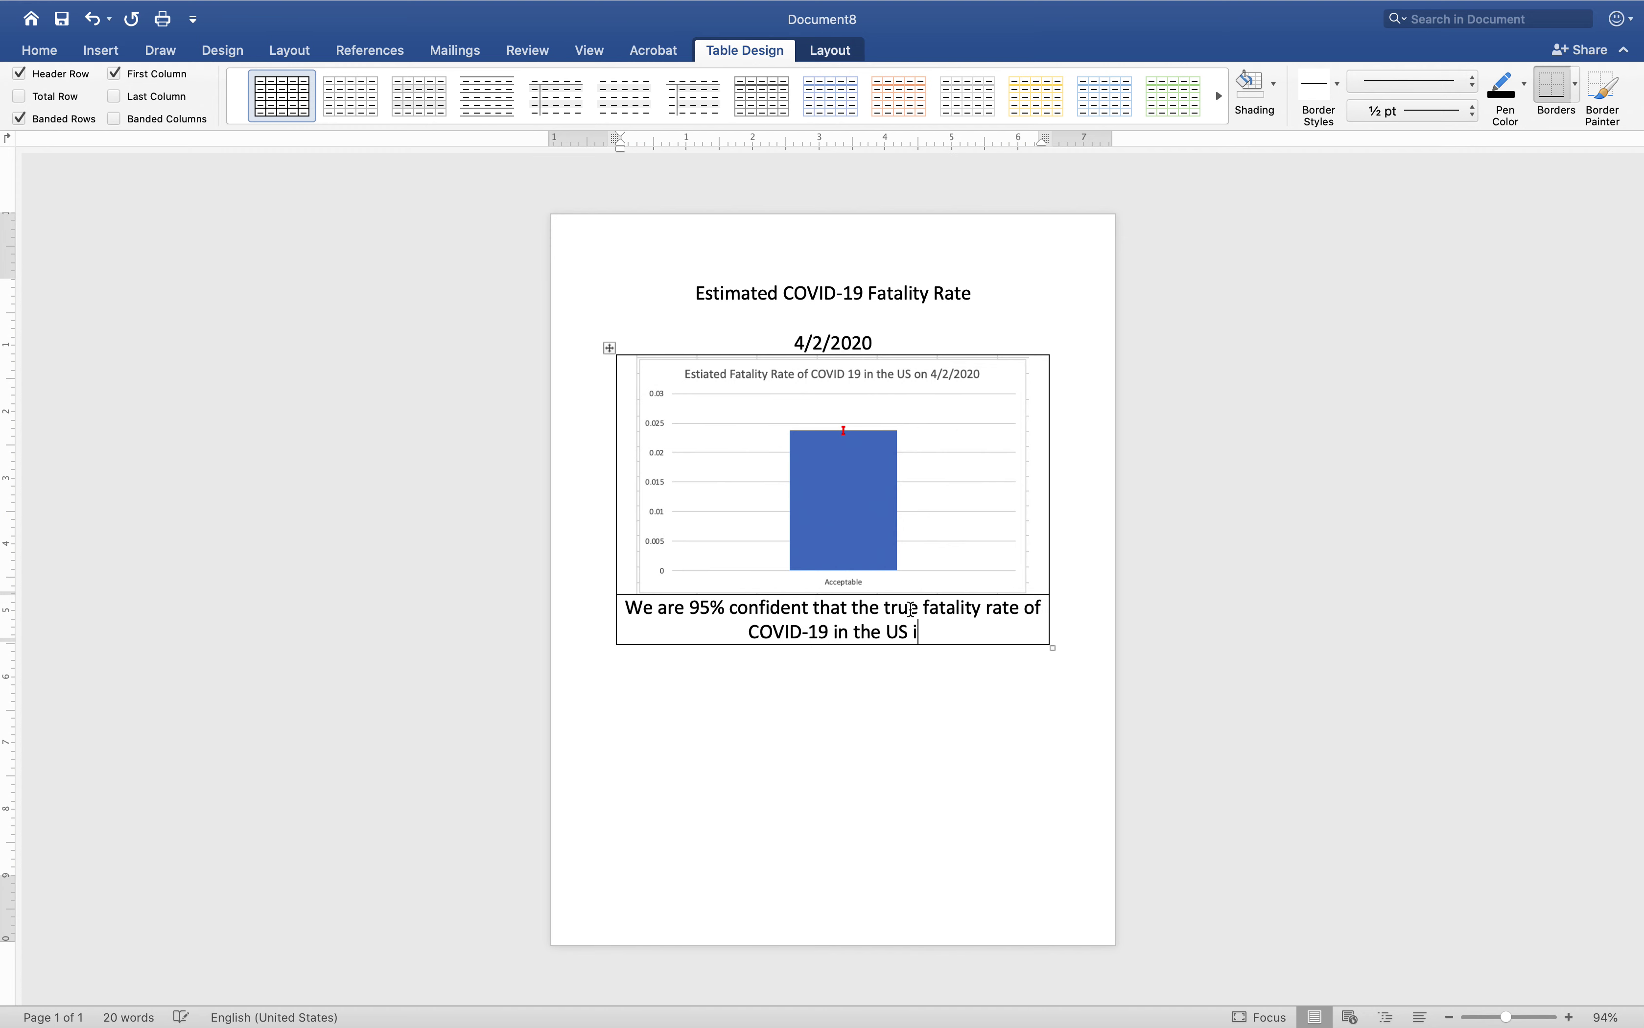
{"action": "type", "text": "s between"}
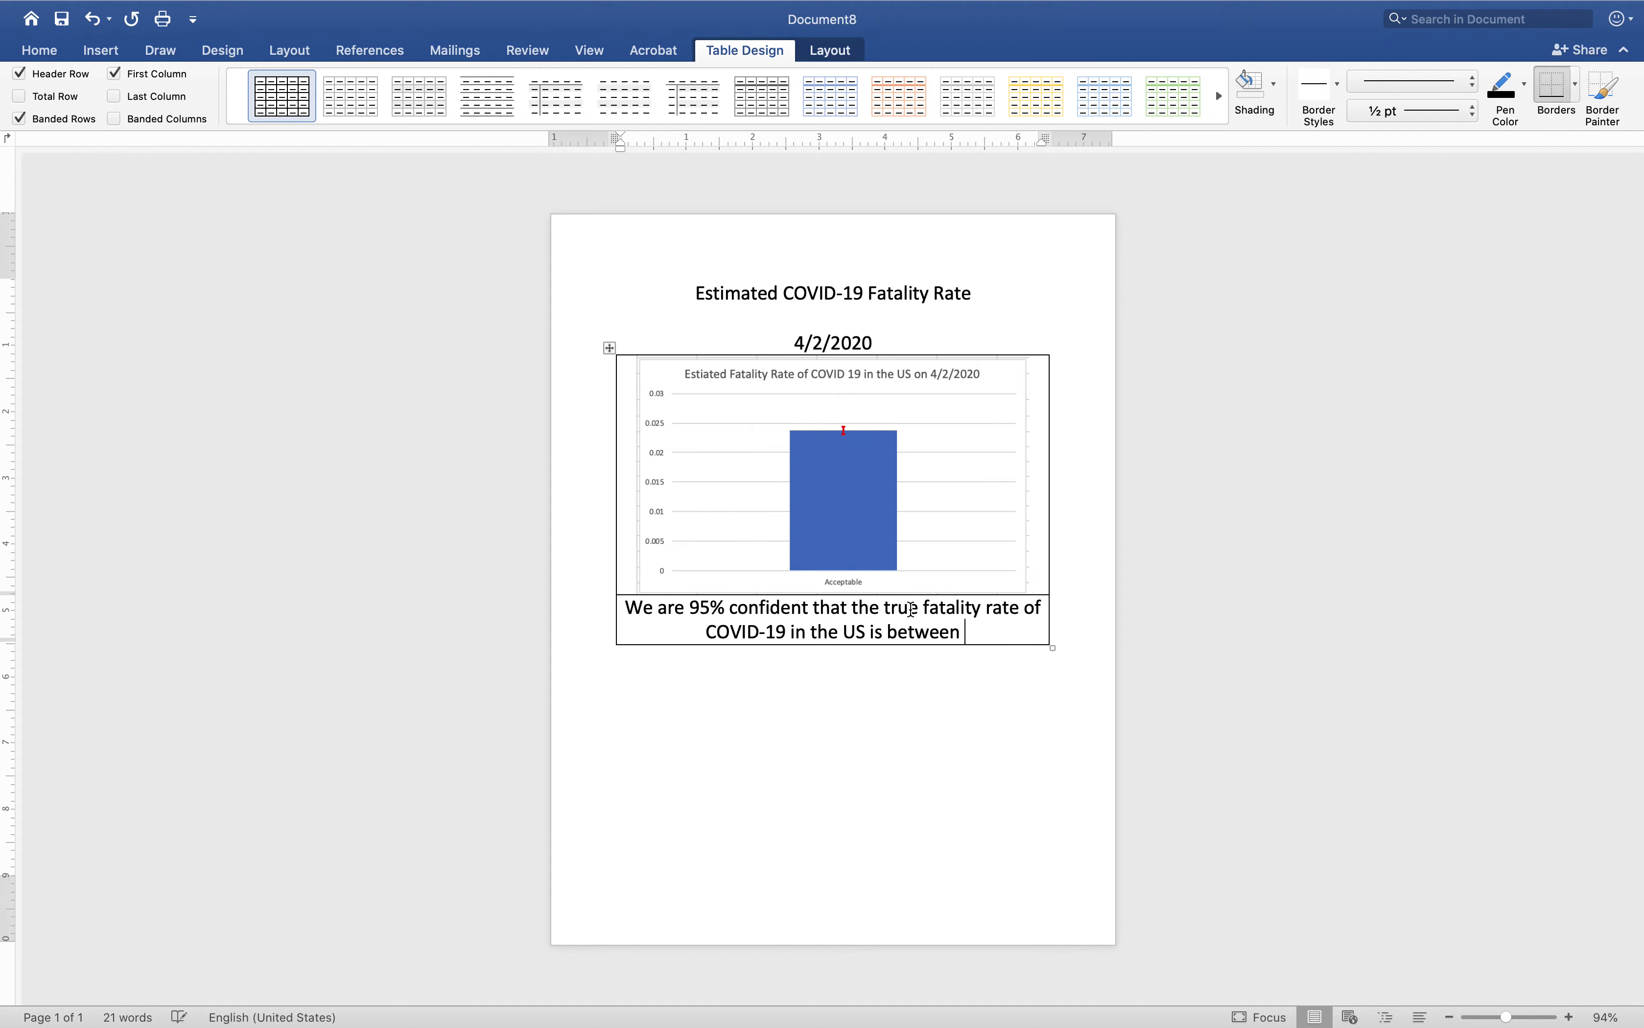
- Check the confidence interval in the Excel workbook and complete the Word sentence with "2.3% and 2.4%."
{"action": "key", "text": "super+Tab"}
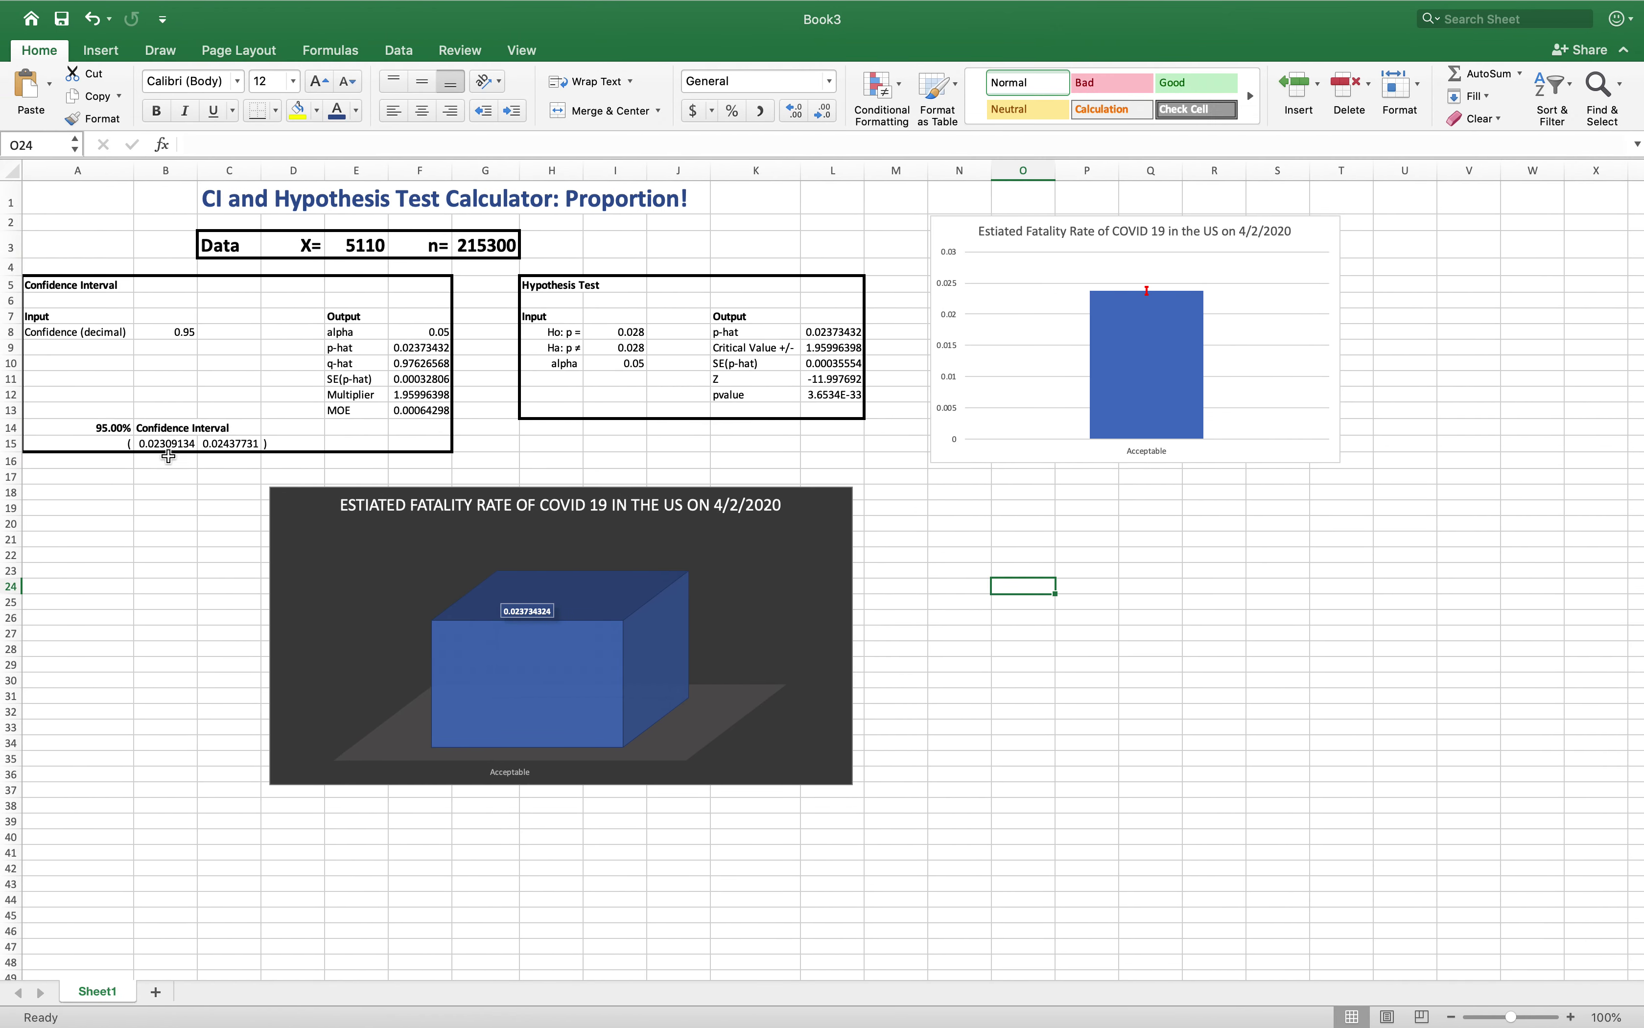
{"action": "key", "text": "super+Tab"}
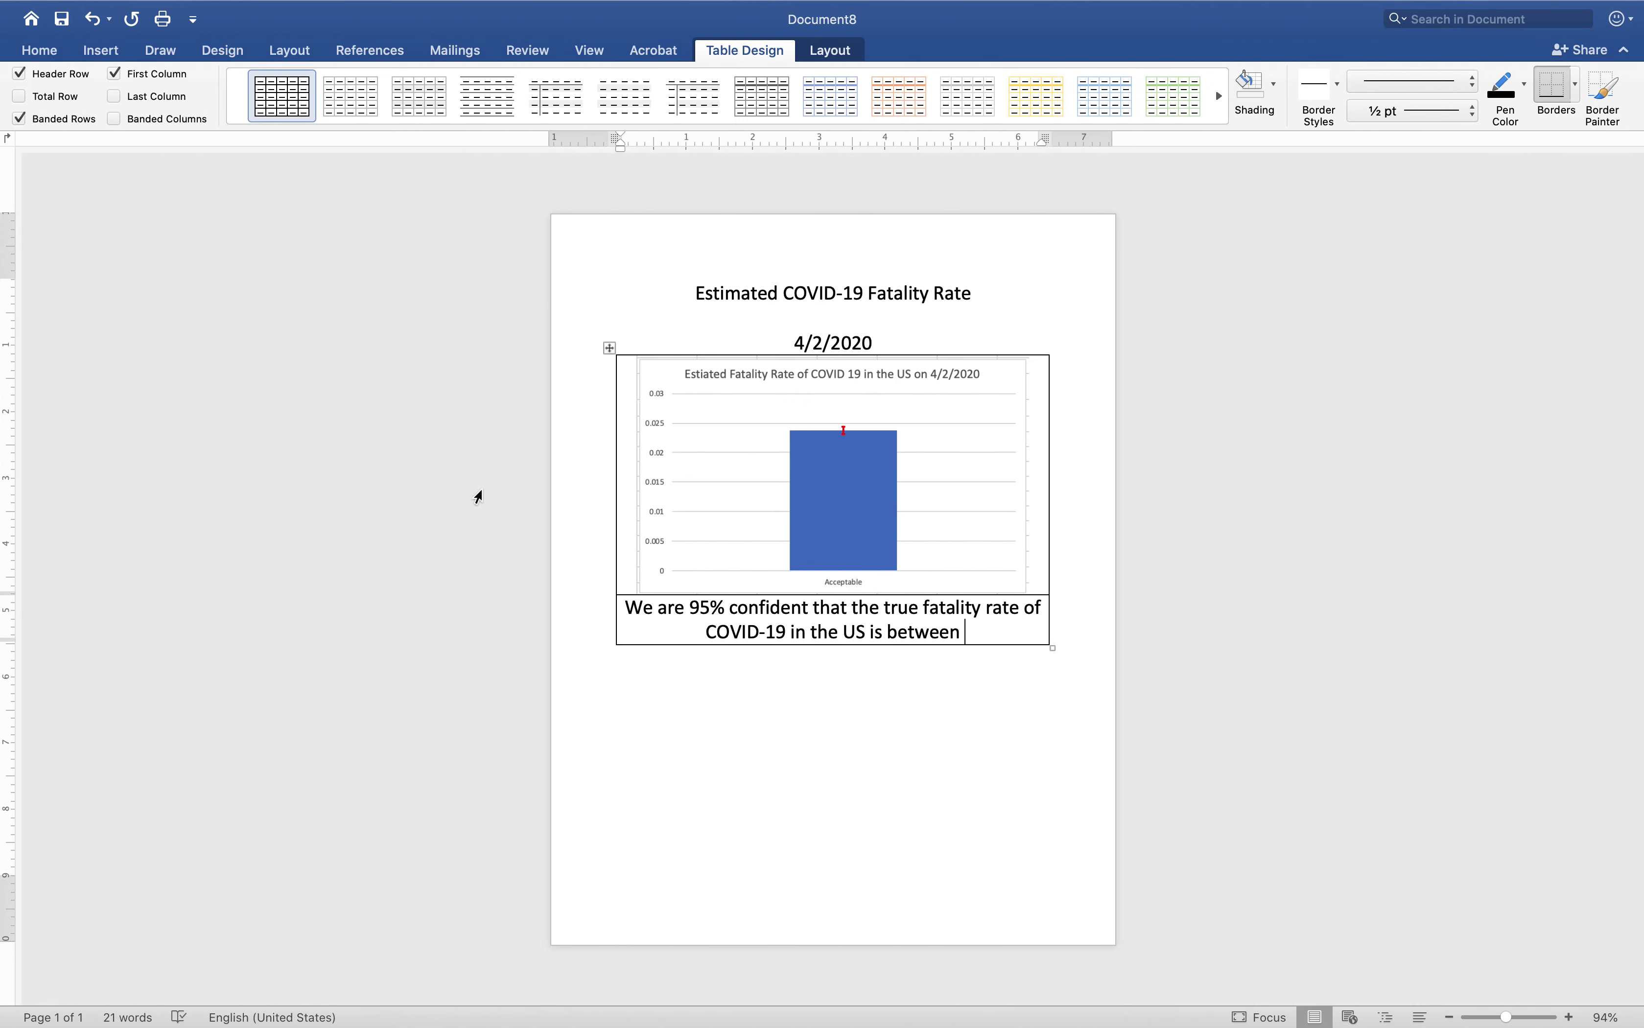
{"action": "type", "text": "(2.3% and"}
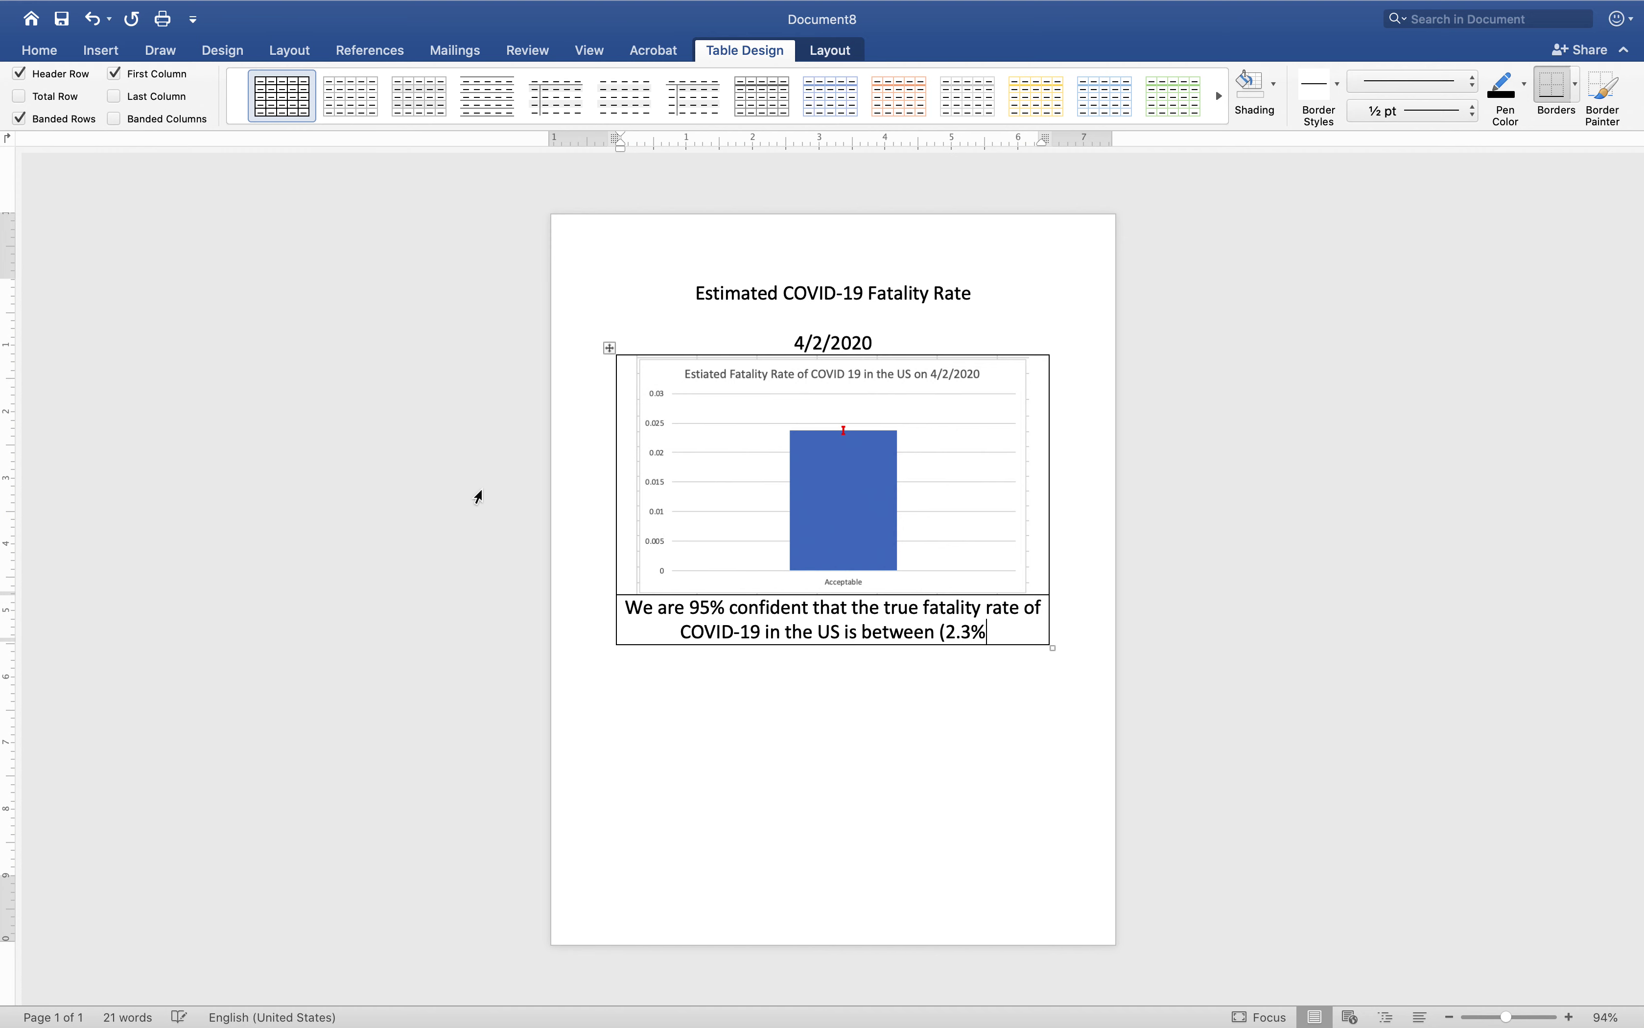
{"action": "key", "text": "BackSpace"}
{"action": "key", "text": "BackSpace"}
{"action": "key", "text": "BackSpace"}
{"action": "key", "text": "BackSpace"}
{"action": "key", "text": "BackSpace"}
{"action": "key", "text": "BackSpace"}
{"action": "key", "text": "BackSpace"}
{"action": "key", "text": "BackSpace"}
{"action": "key", "text": "BackSpace"}
{"action": "type", "text": "2."}
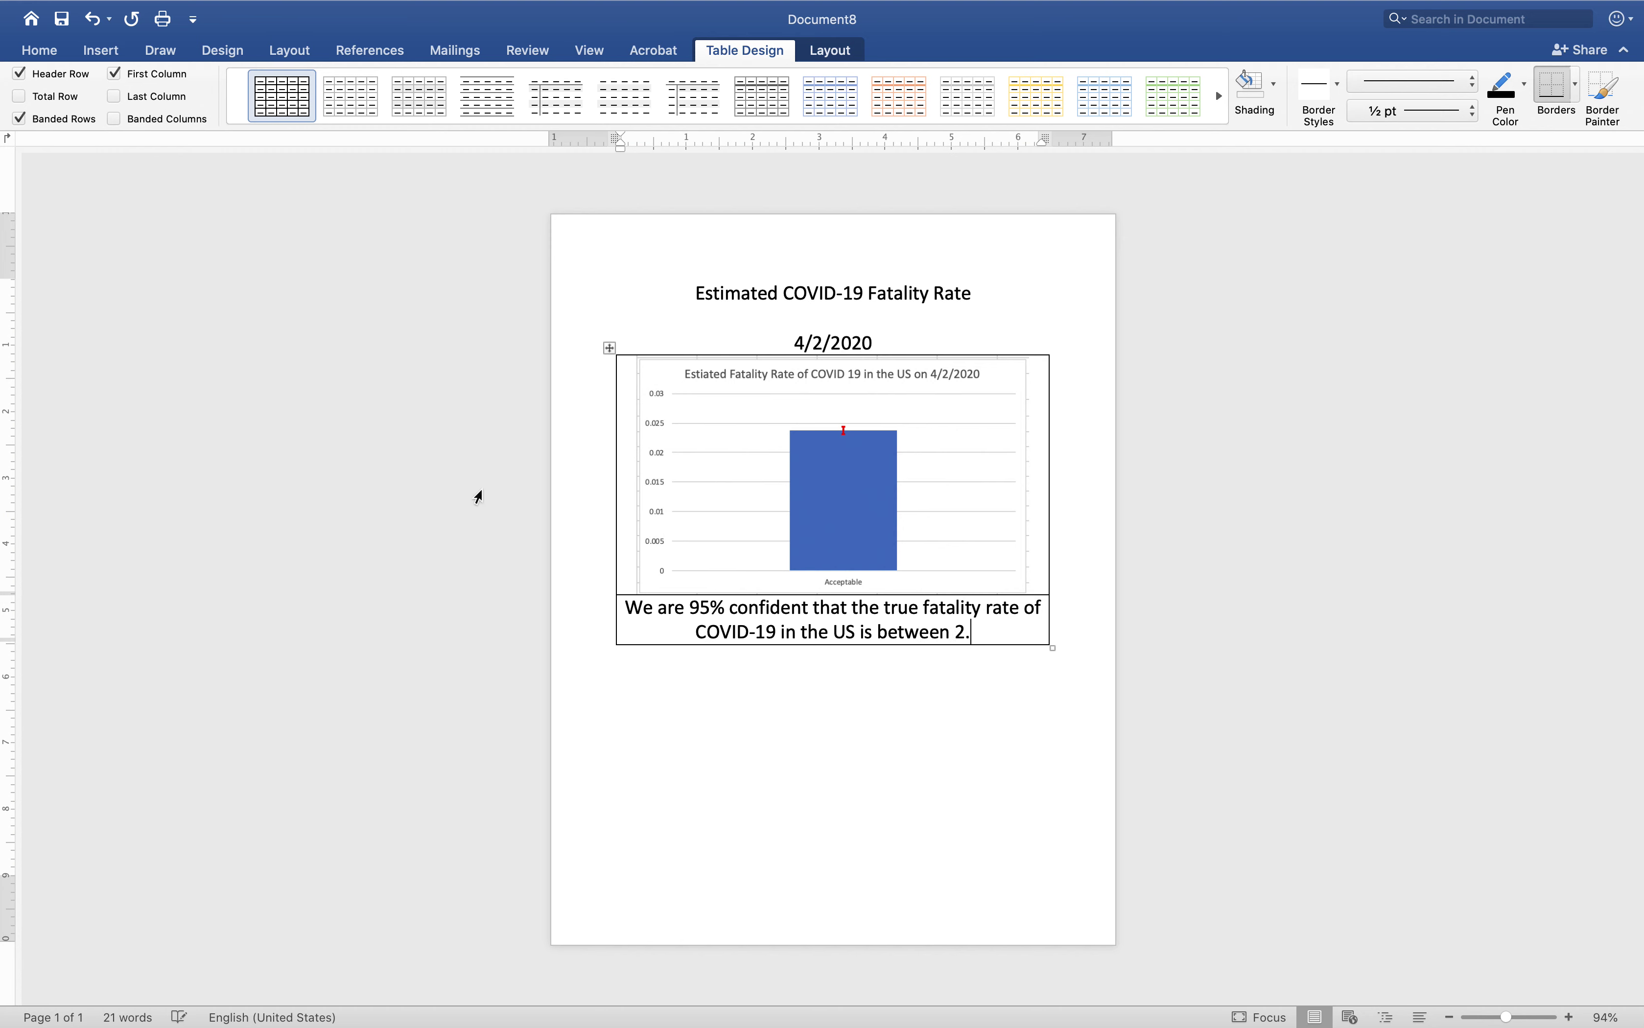
{"action": "type", "text": "3% and "}
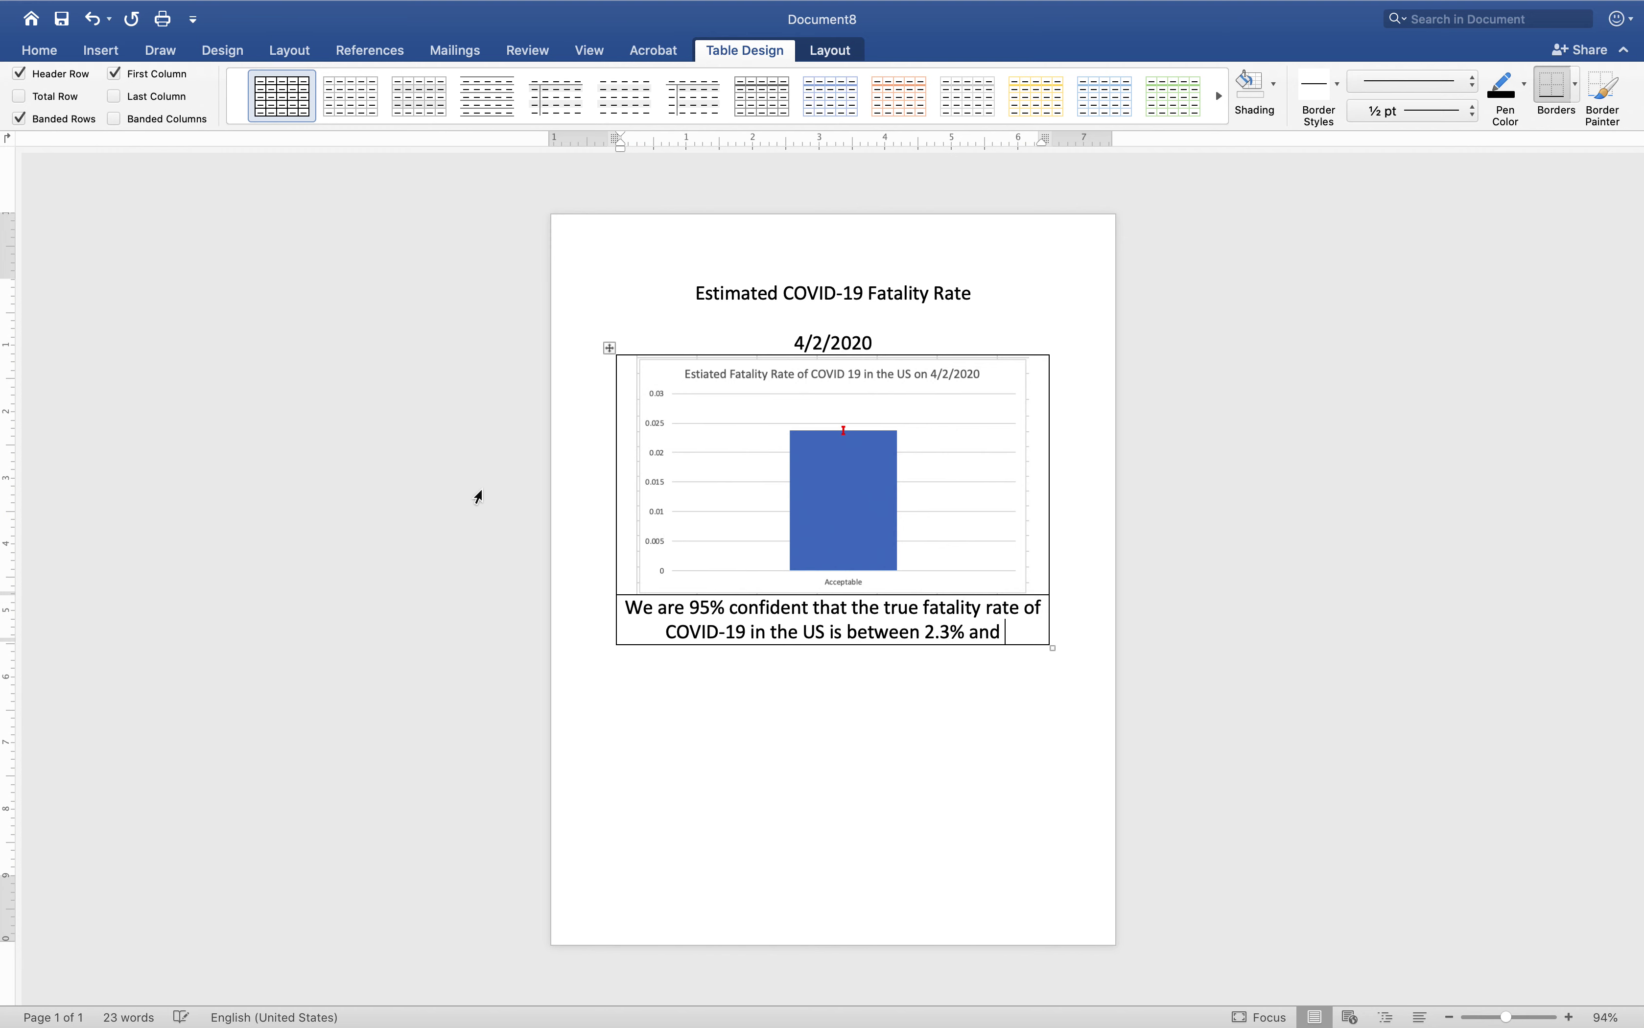
{"action": "type", "text": "2.4%."}
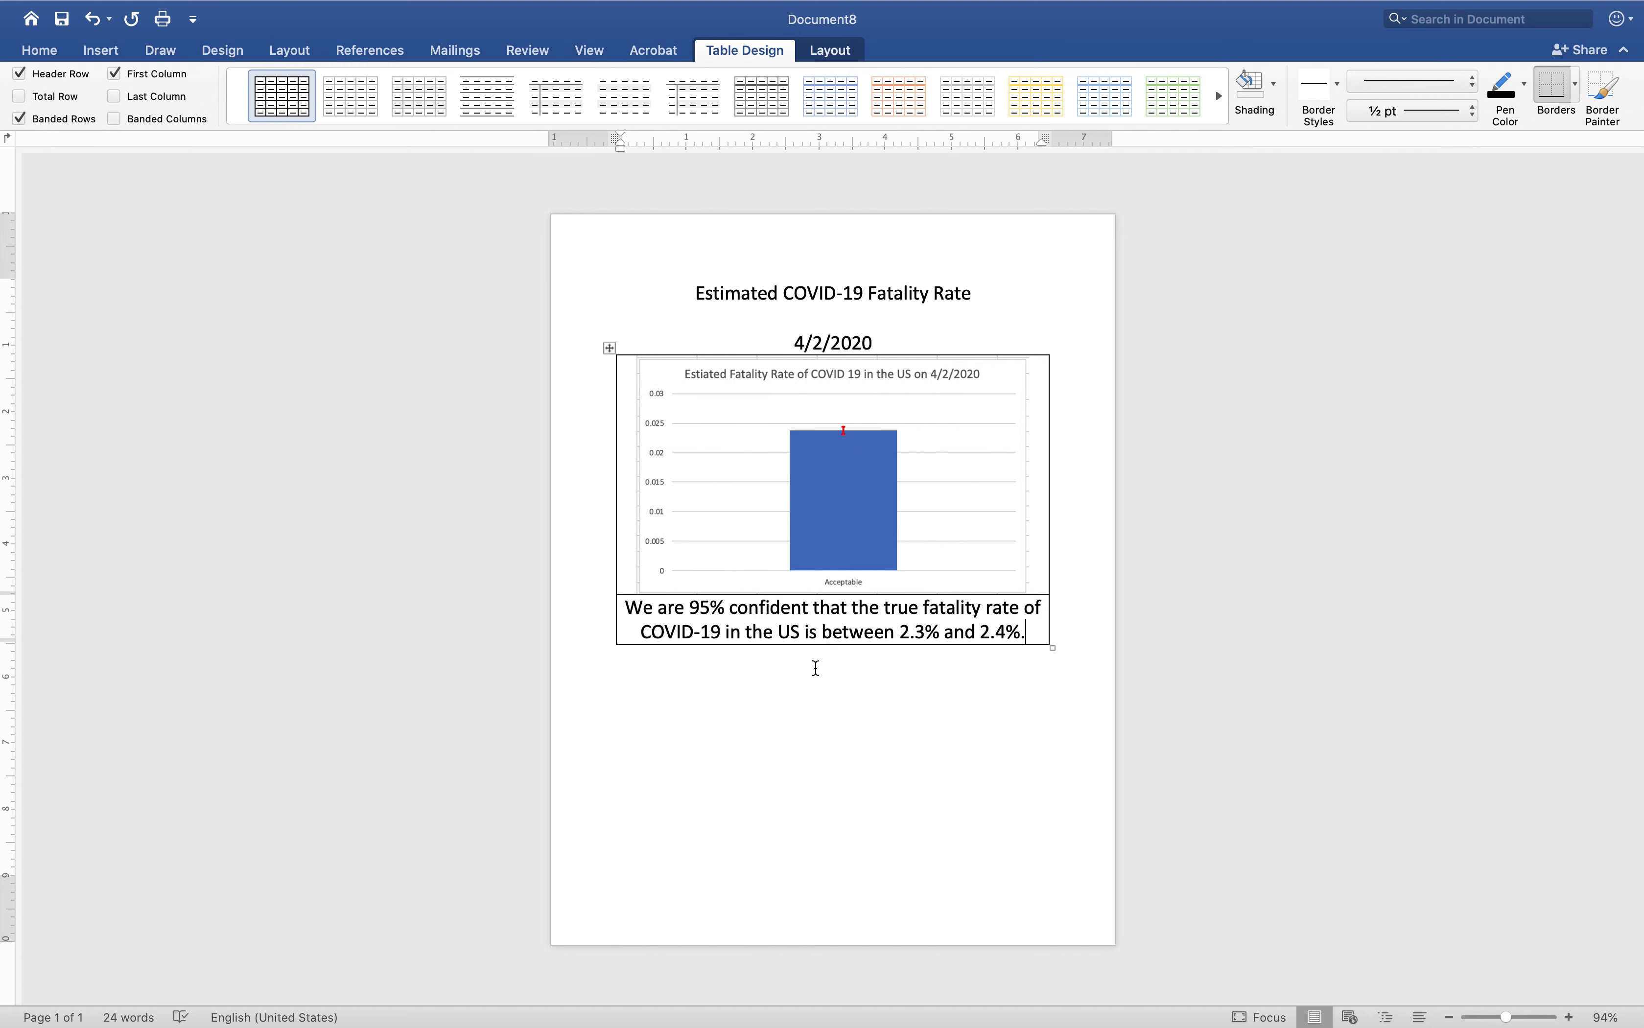
- Add the date 4/7/2020 below the table and shrink the chart picture to about three quarters of the table's width
{"action": "left_click", "coordinate": [1076, 644]}
{"action": "left_click", "coordinate": [994, 683]}
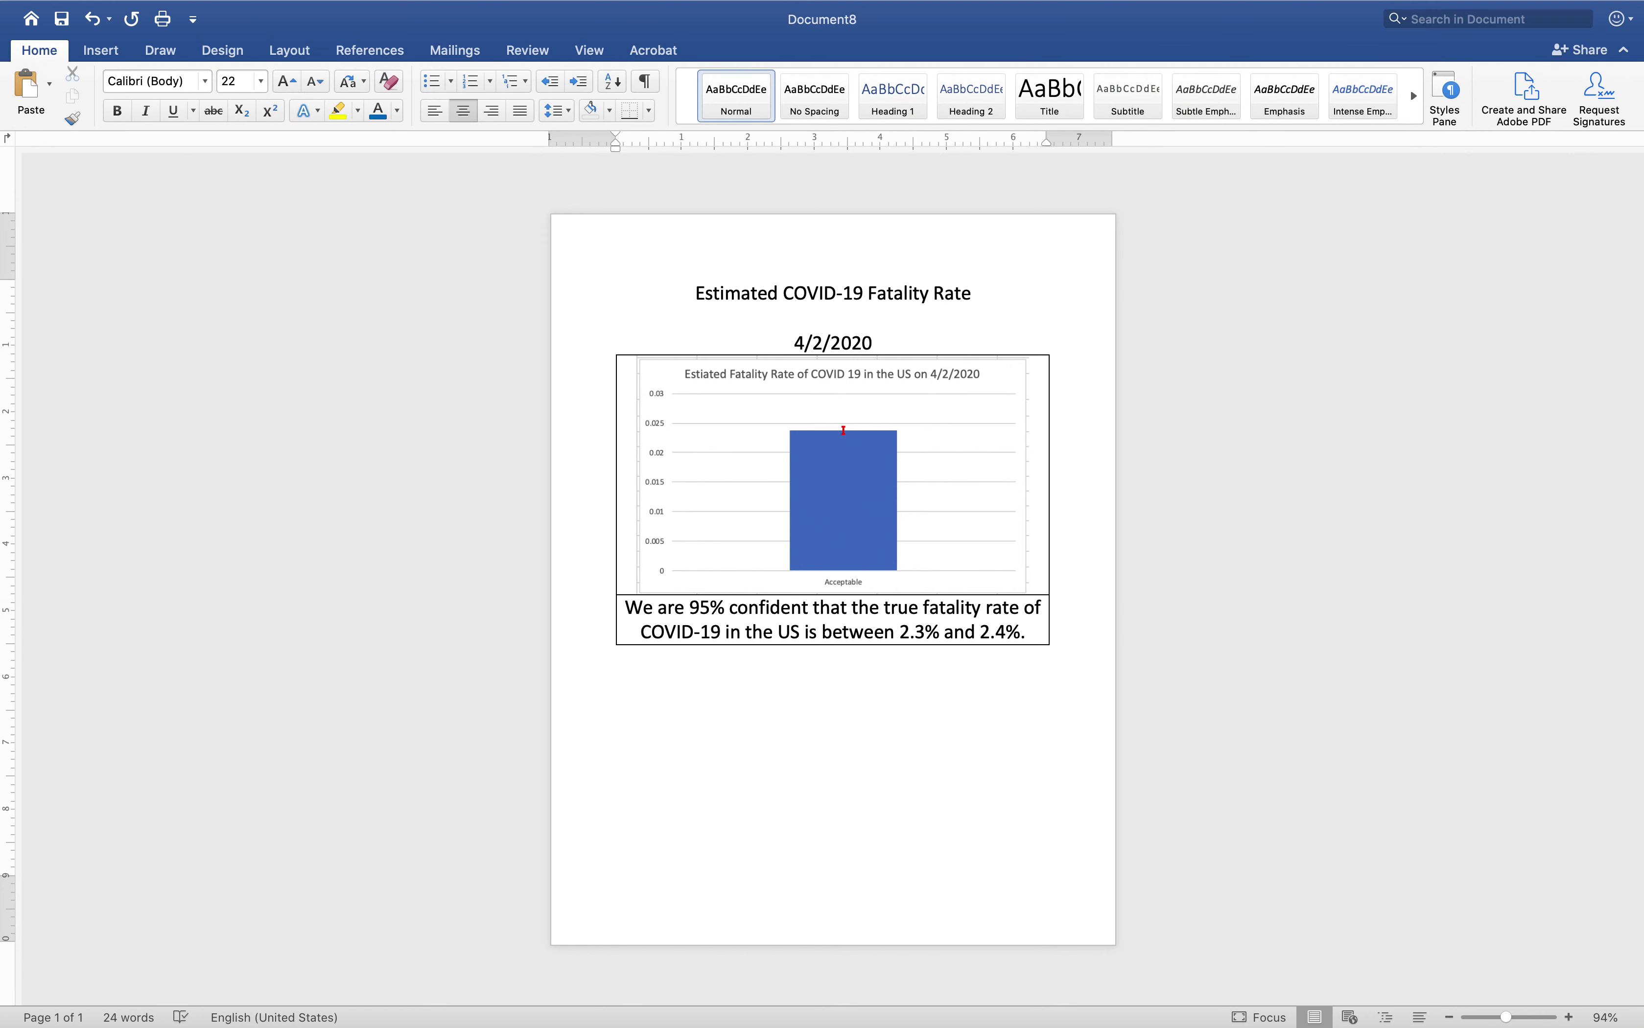
{"action": "type", "text": "4/7/2020"}
{"action": "left_click", "coordinate": [984, 555]}
{"action": "left_click_drag", "start_coordinate": [1030, 595], "coordinate": [994, 549]}
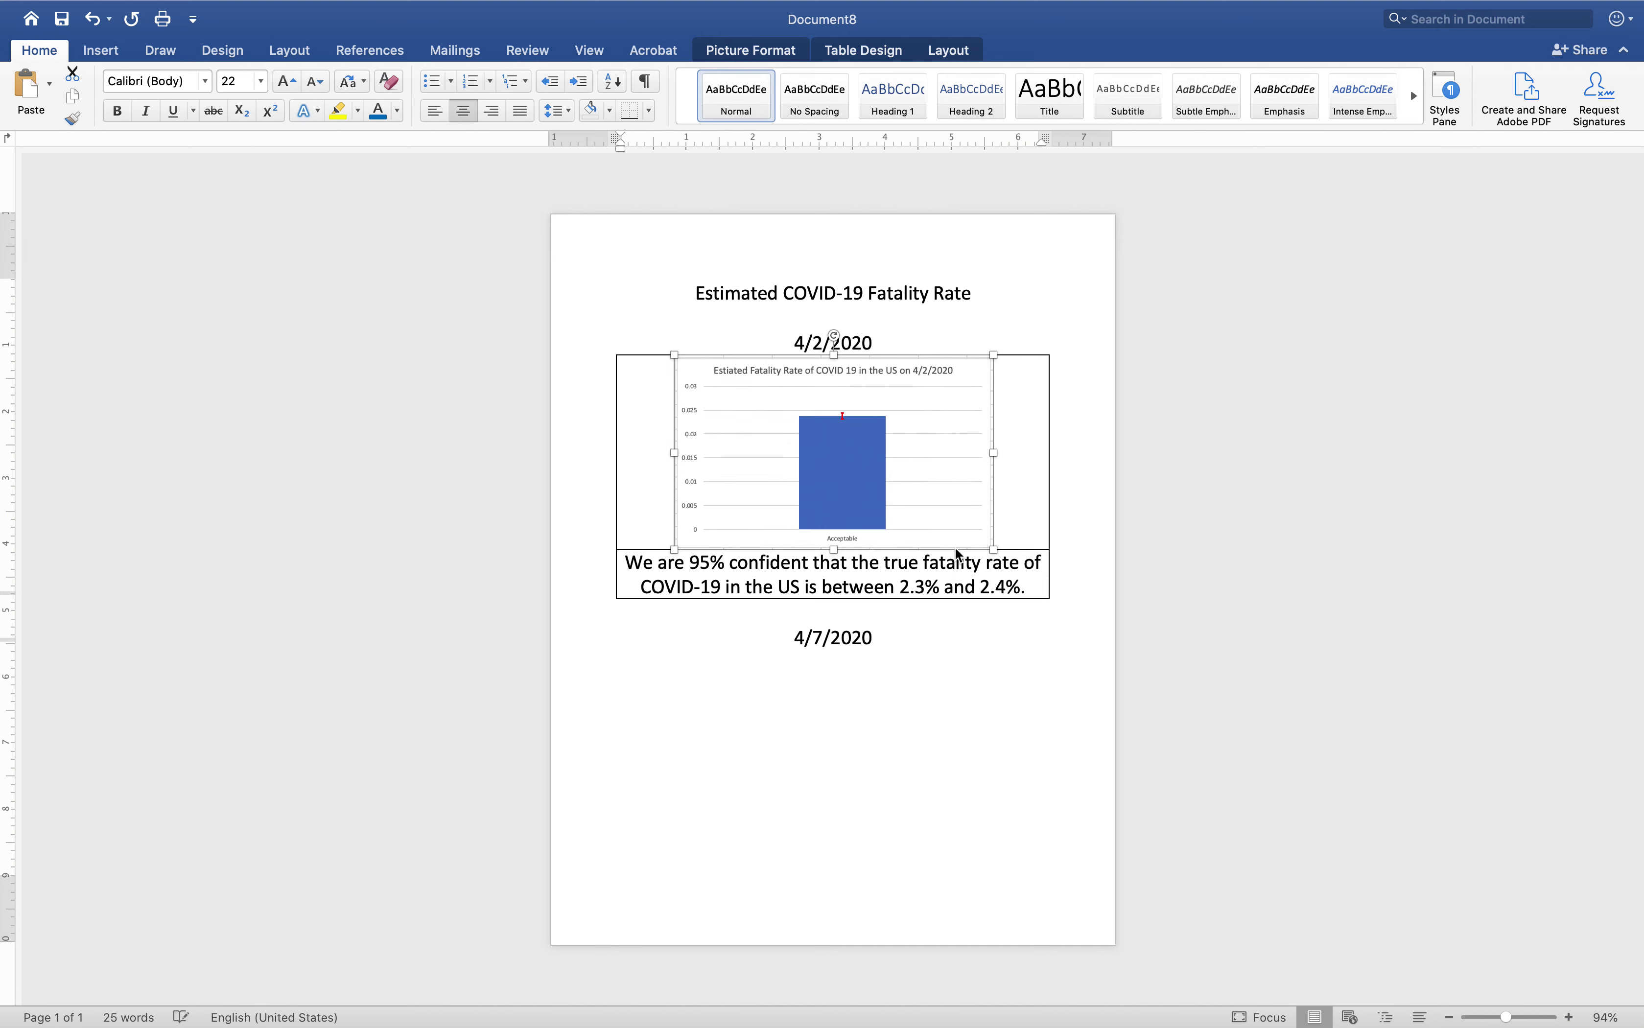
- Insert a table with one column and two rows beneath the date 4/7/2020
{"action": "left_click", "coordinate": [1003, 655]}
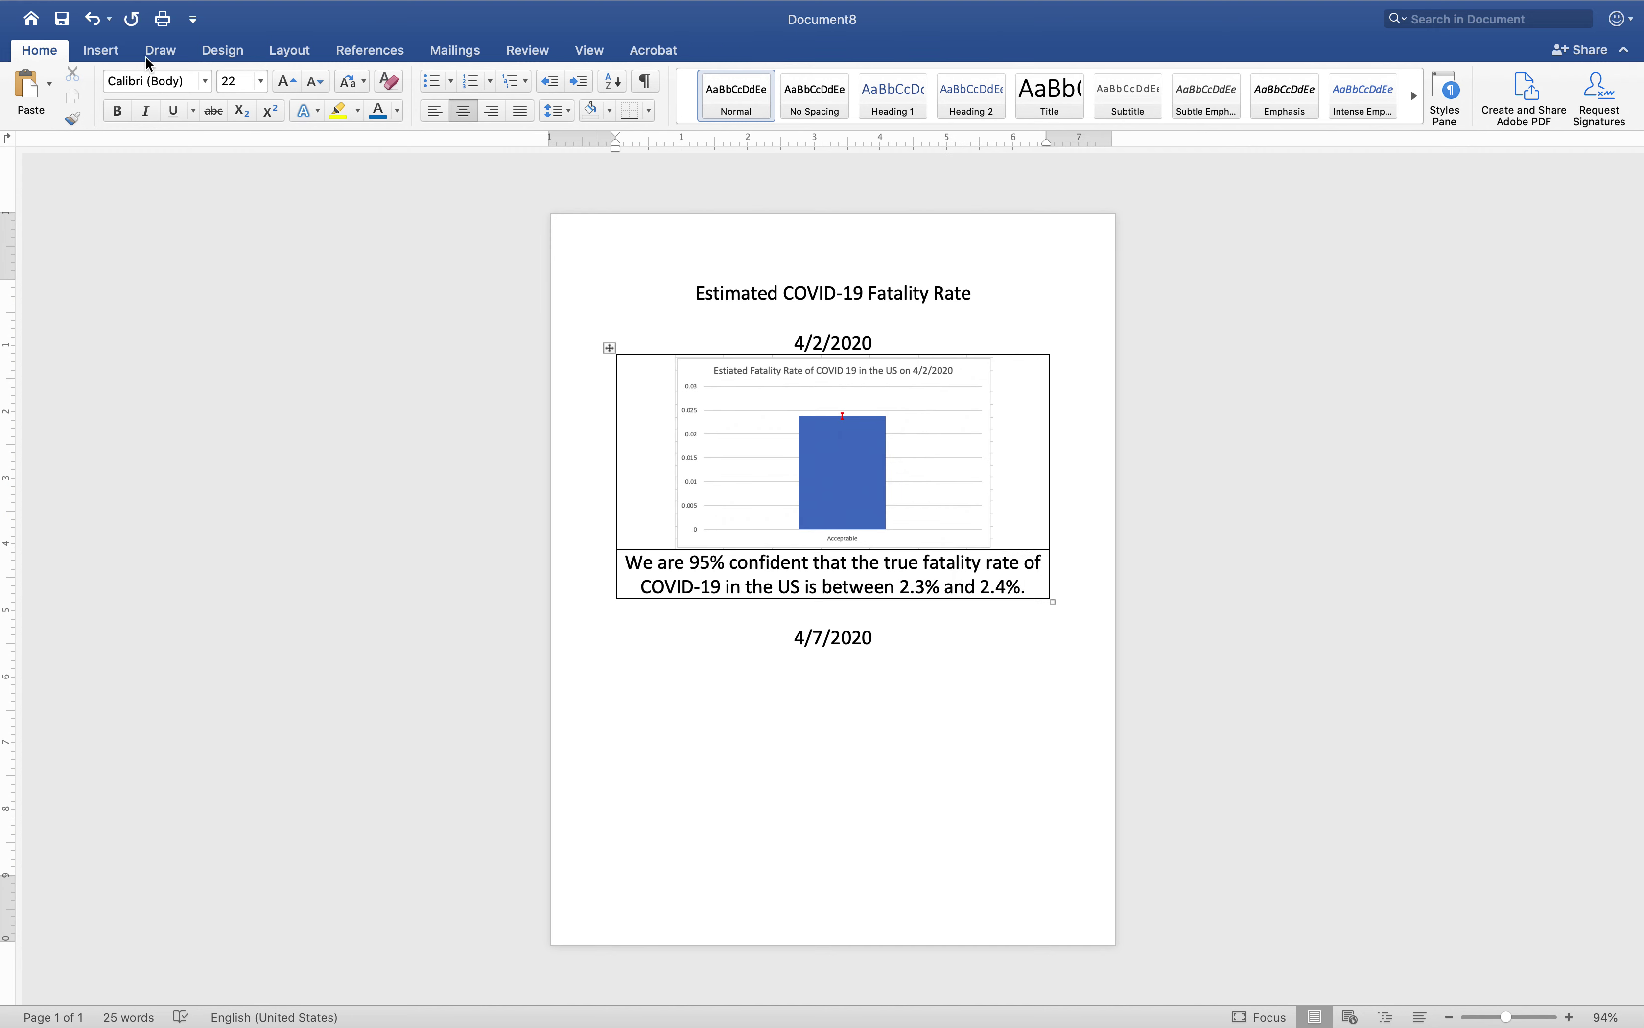
{"action": "left_click", "coordinate": [100, 49]}
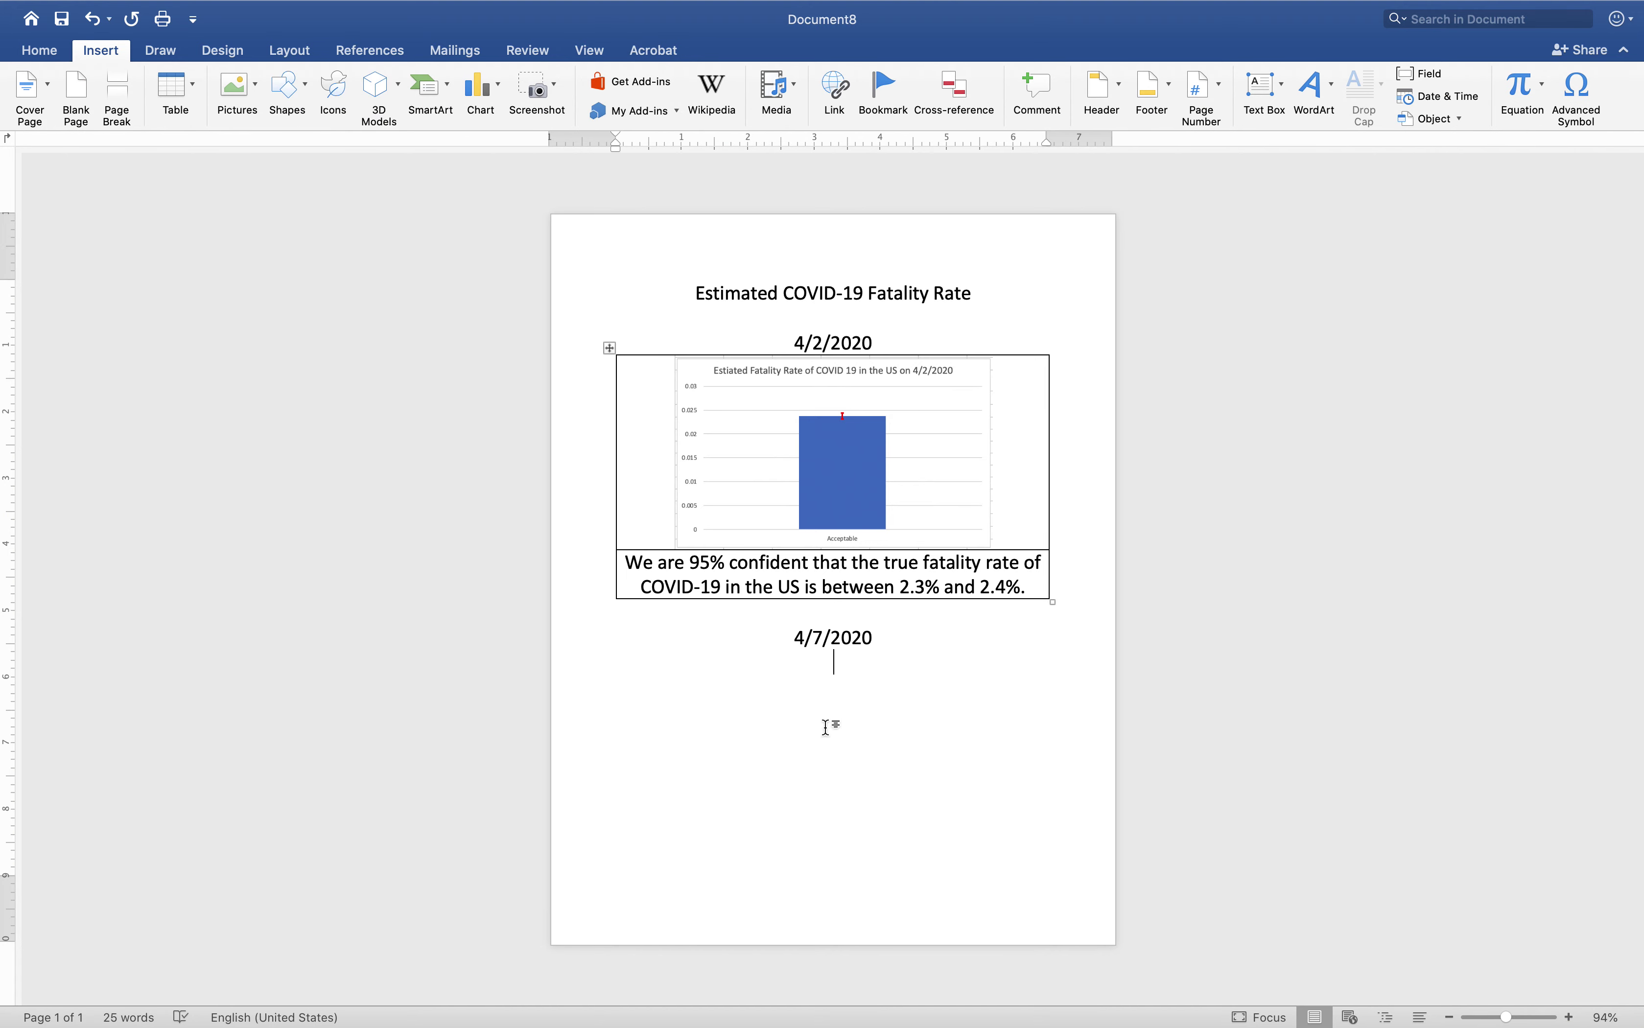
{"action": "left_click", "coordinate": [192, 86]}
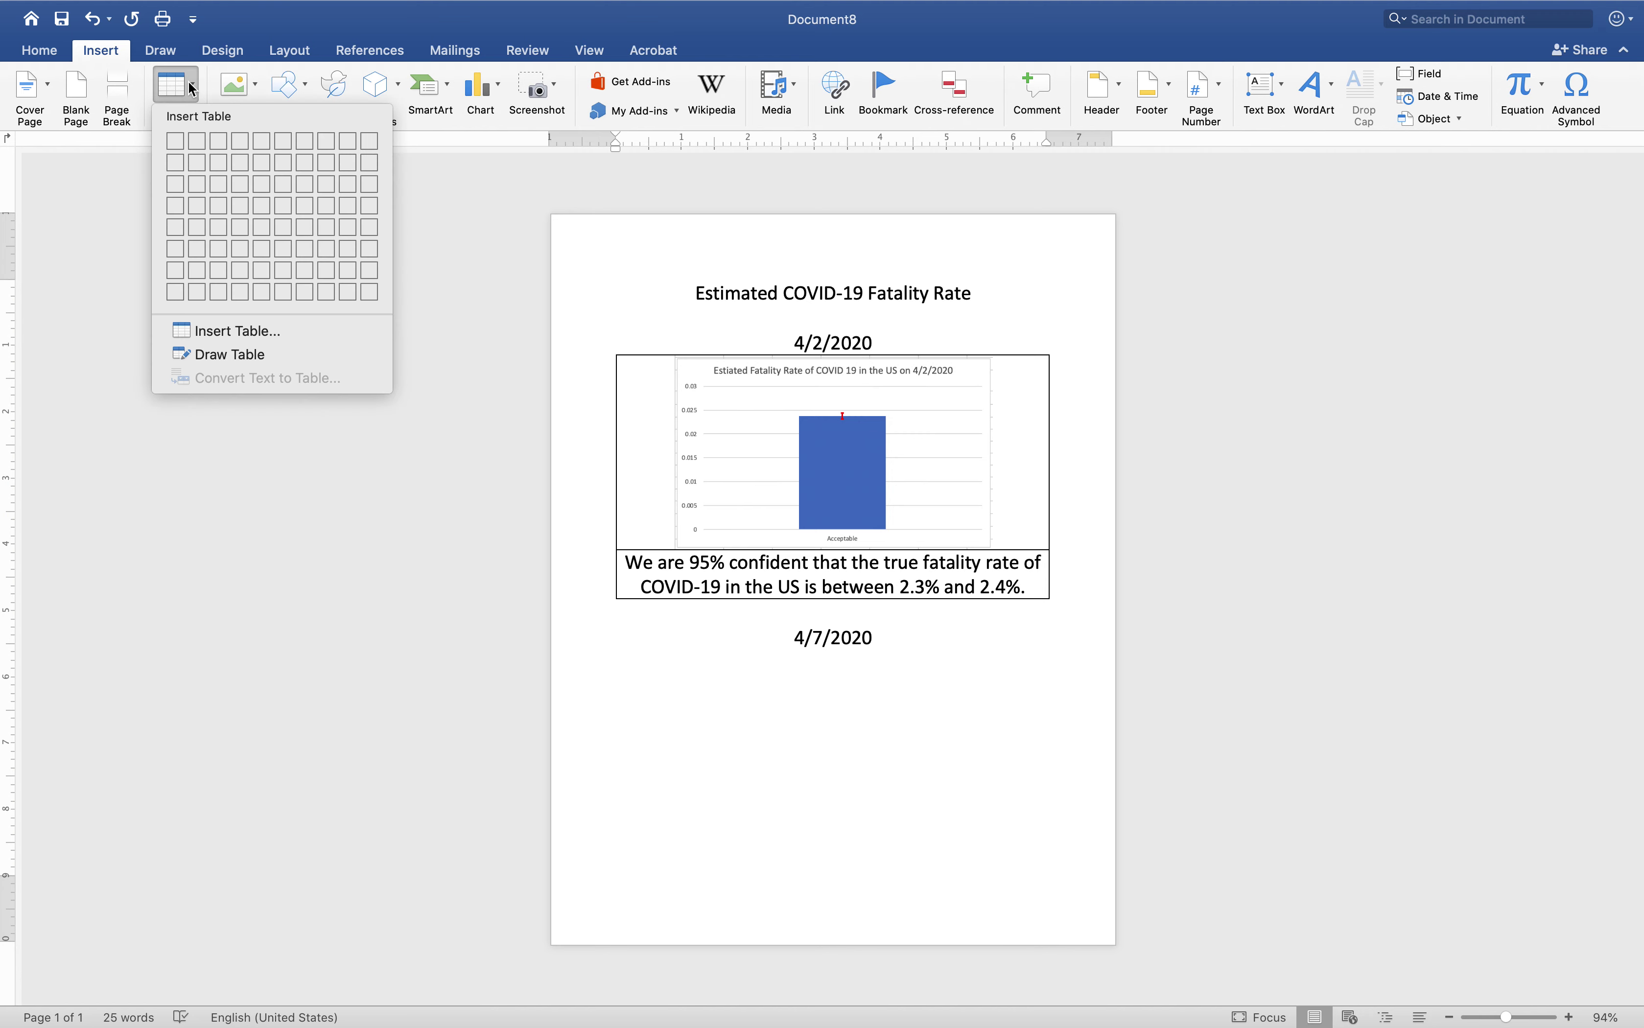
{"action": "left_click", "coordinate": [175, 163]}
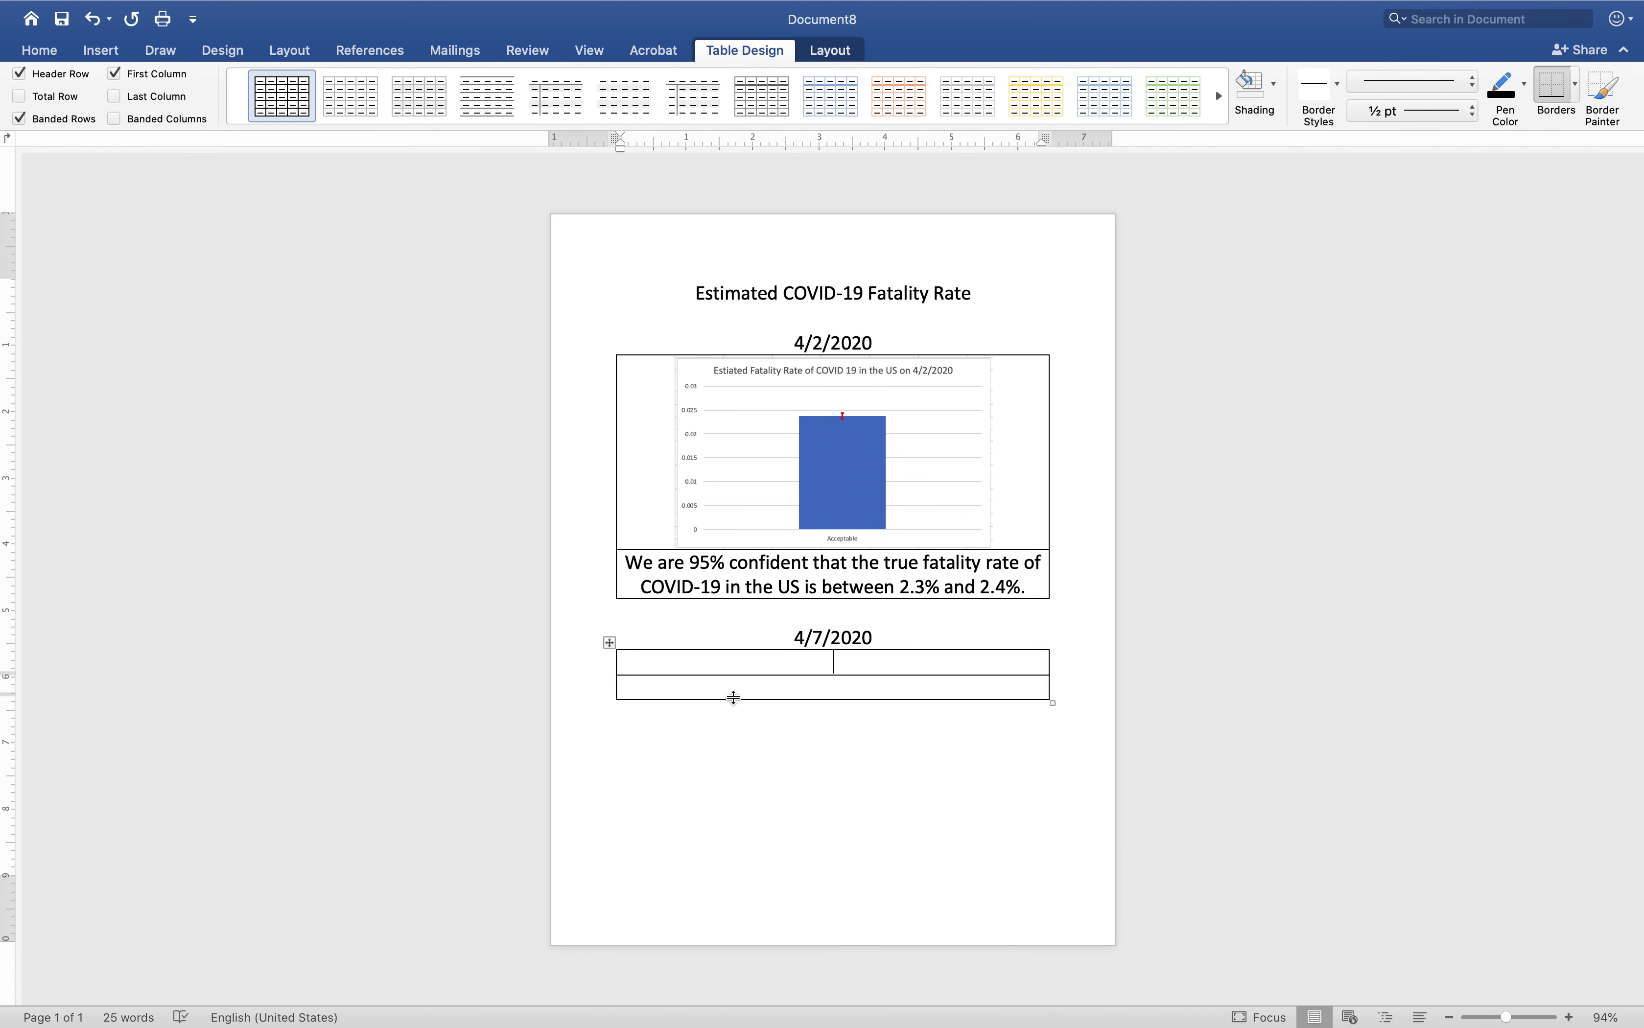
- Glance at the Excel workbook and write "Put an updated plot here." in the first row of the new Word table
{"action": "key", "text": "ctrl+Left"}
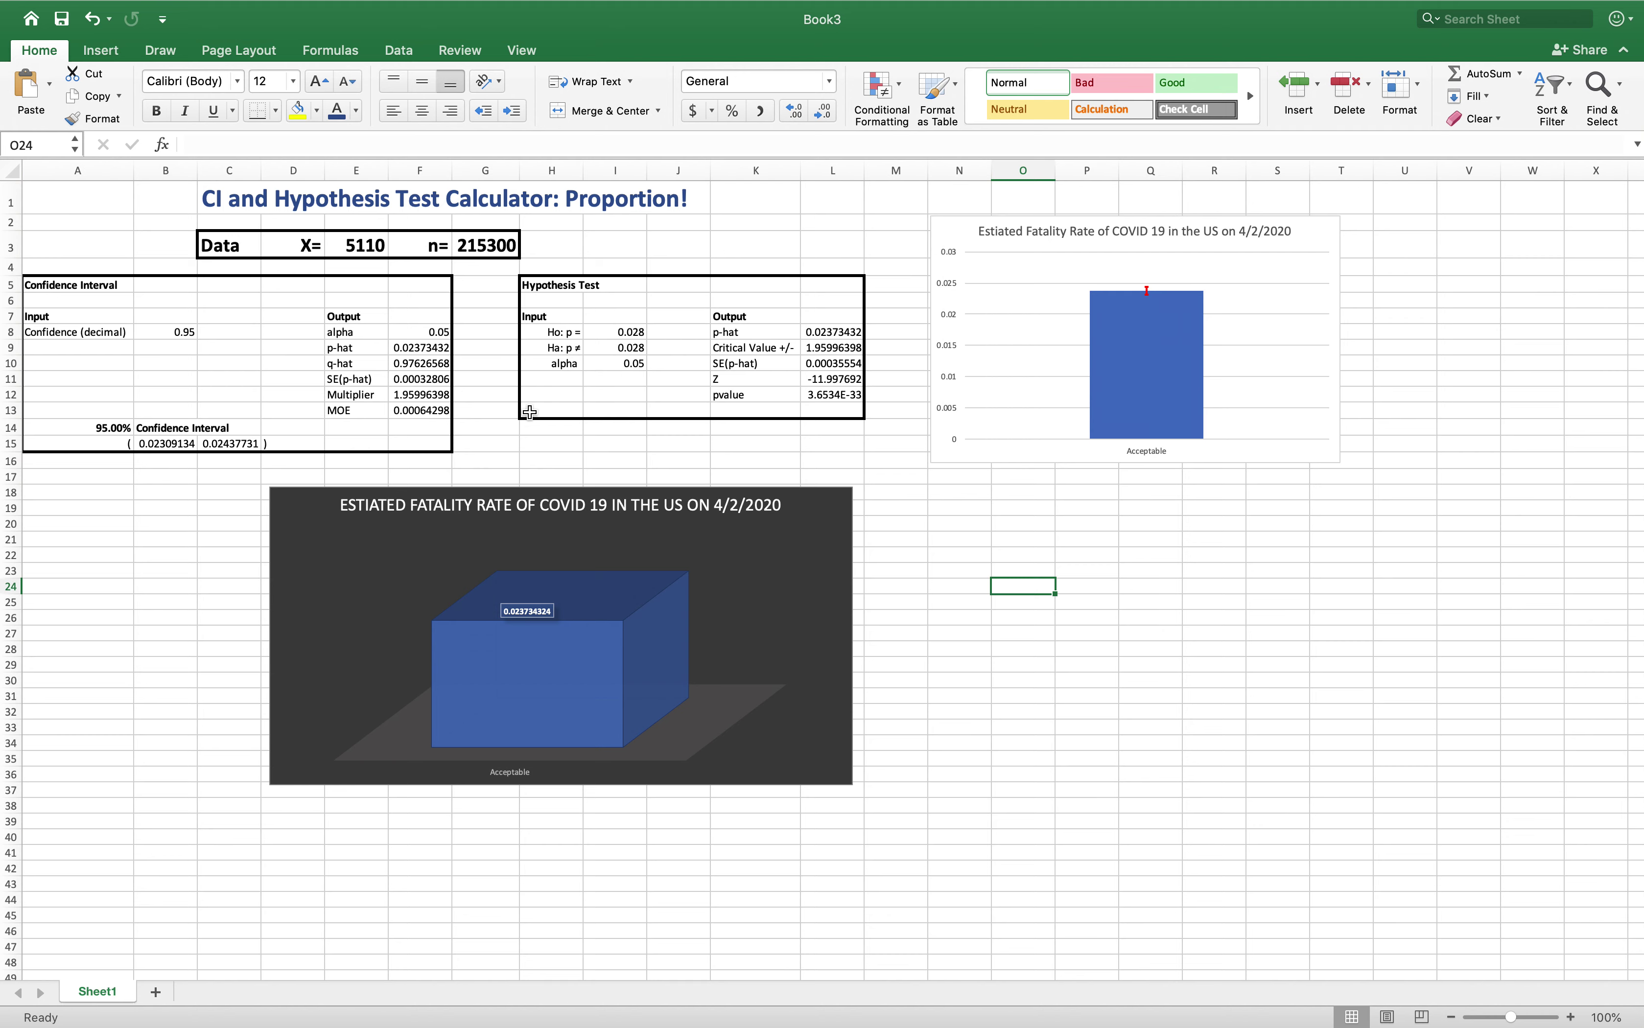
{"action": "key", "text": "super+Tab"}
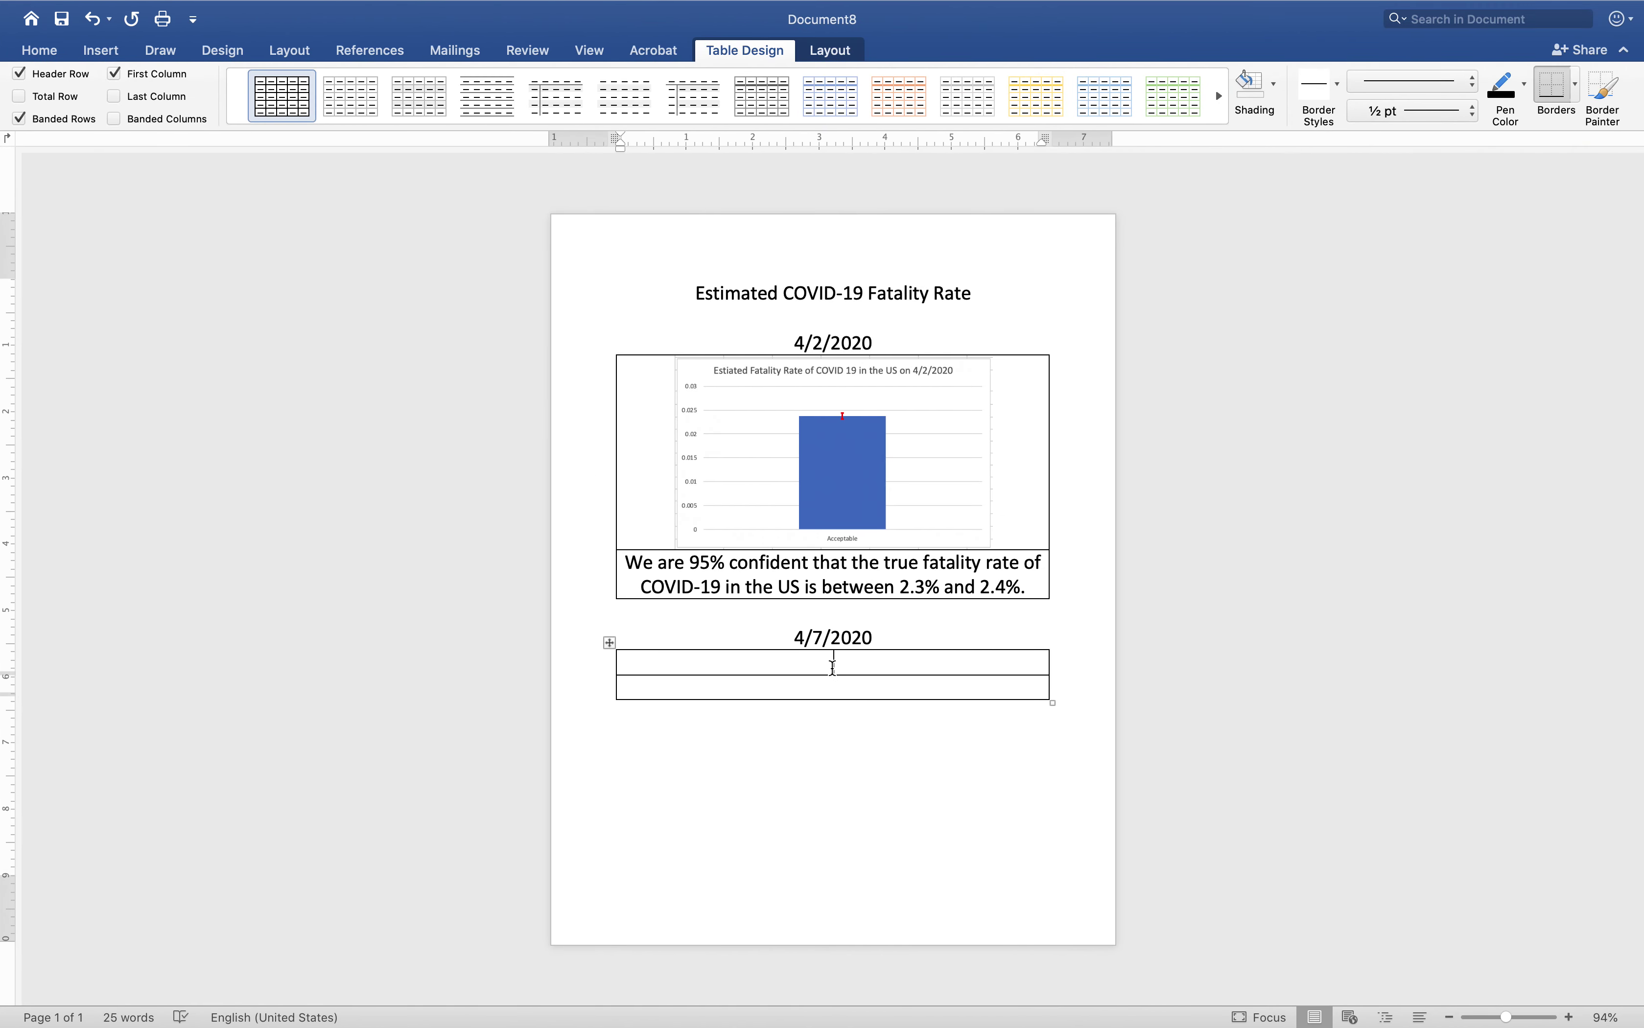
{"action": "type", "text": "plot"}
{"action": "key", "text": "BackSpace"}
{"action": "key", "text": "BackSpace"}
{"action": "key", "text": "BackSpace"}
{"action": "type", "text": "n updated plot here."}
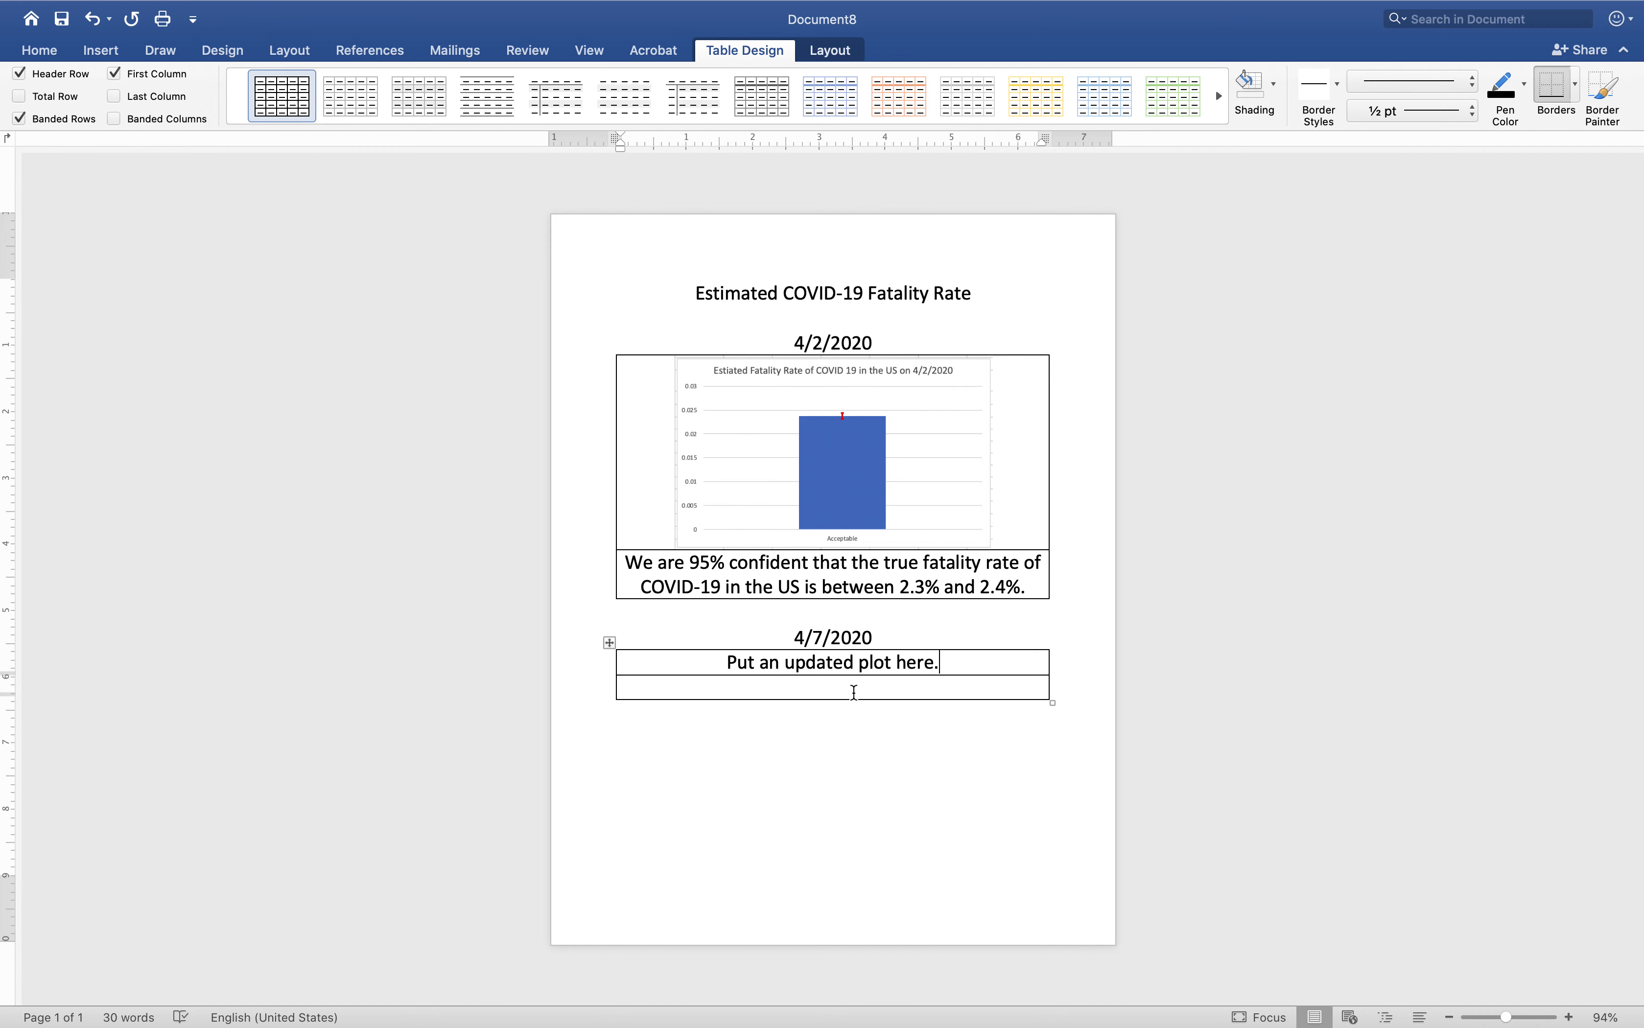
- Write "Interpret the Confidence interval here." in the second row of the 4/7/2020 table
{"action": "type", "text": "Interpret the Confidence interal"}
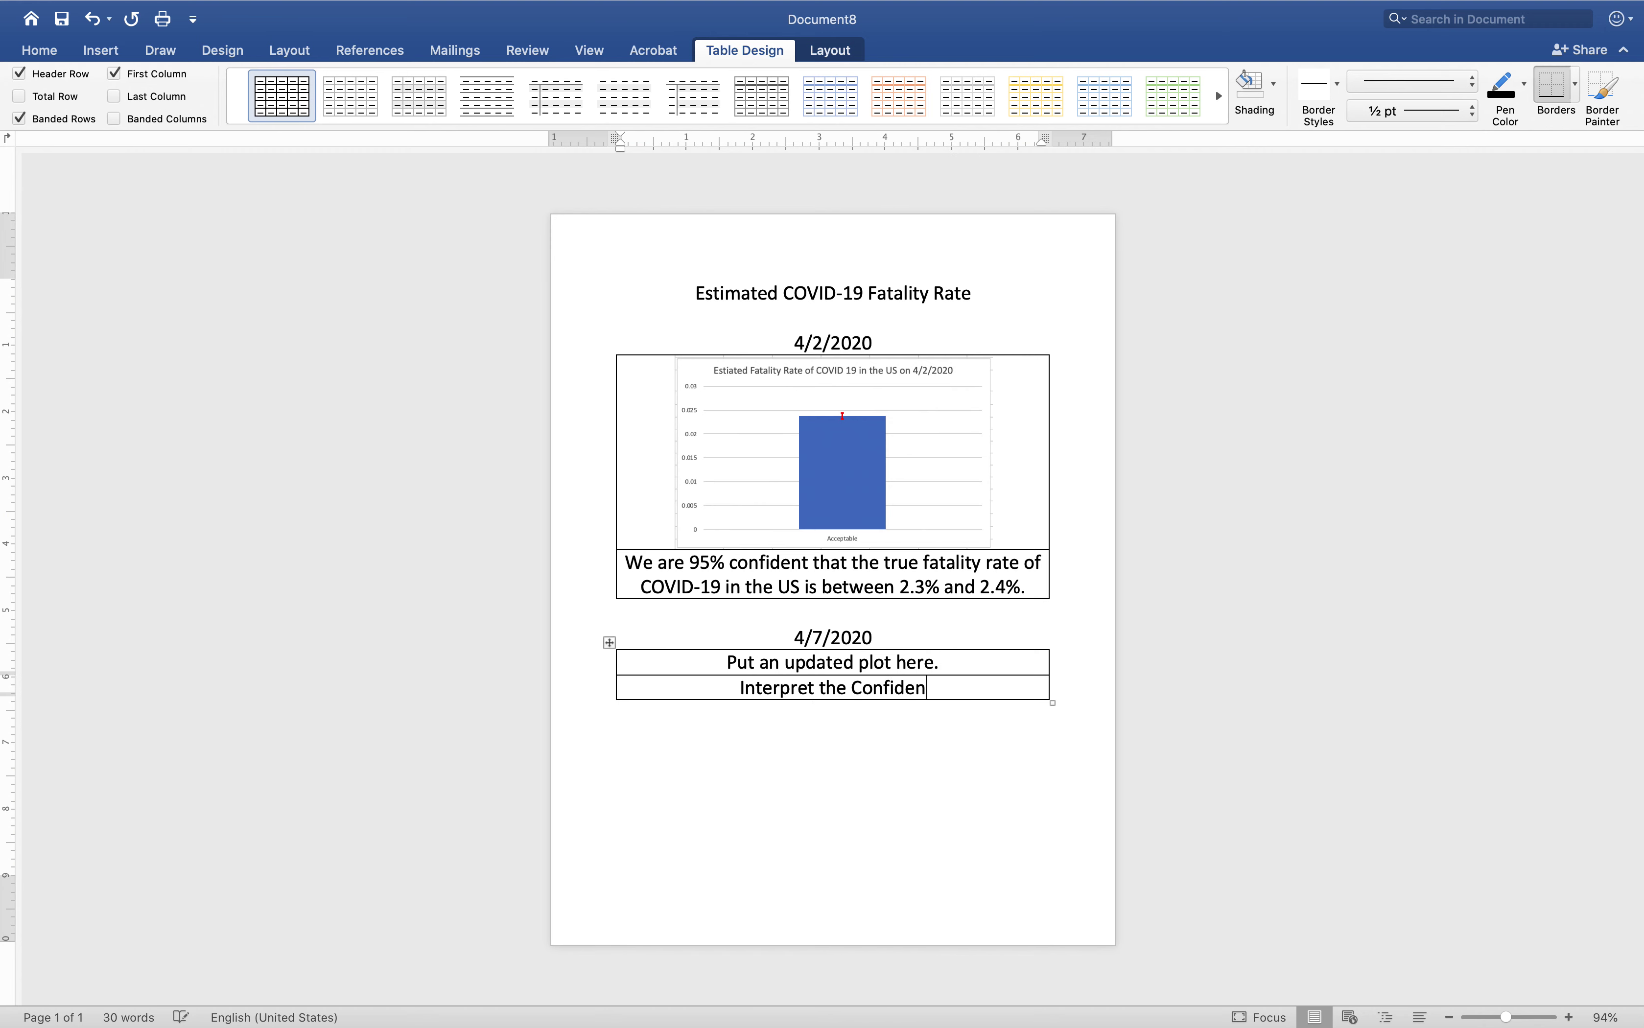
{"action": "key", "text": "BackSpace"}
{"action": "key", "text": "BackSpace"}
{"action": "key", "text": "BackSpace"}
{"action": "key", "text": "BackSpace"}
{"action": "type", "text": "rval her"}
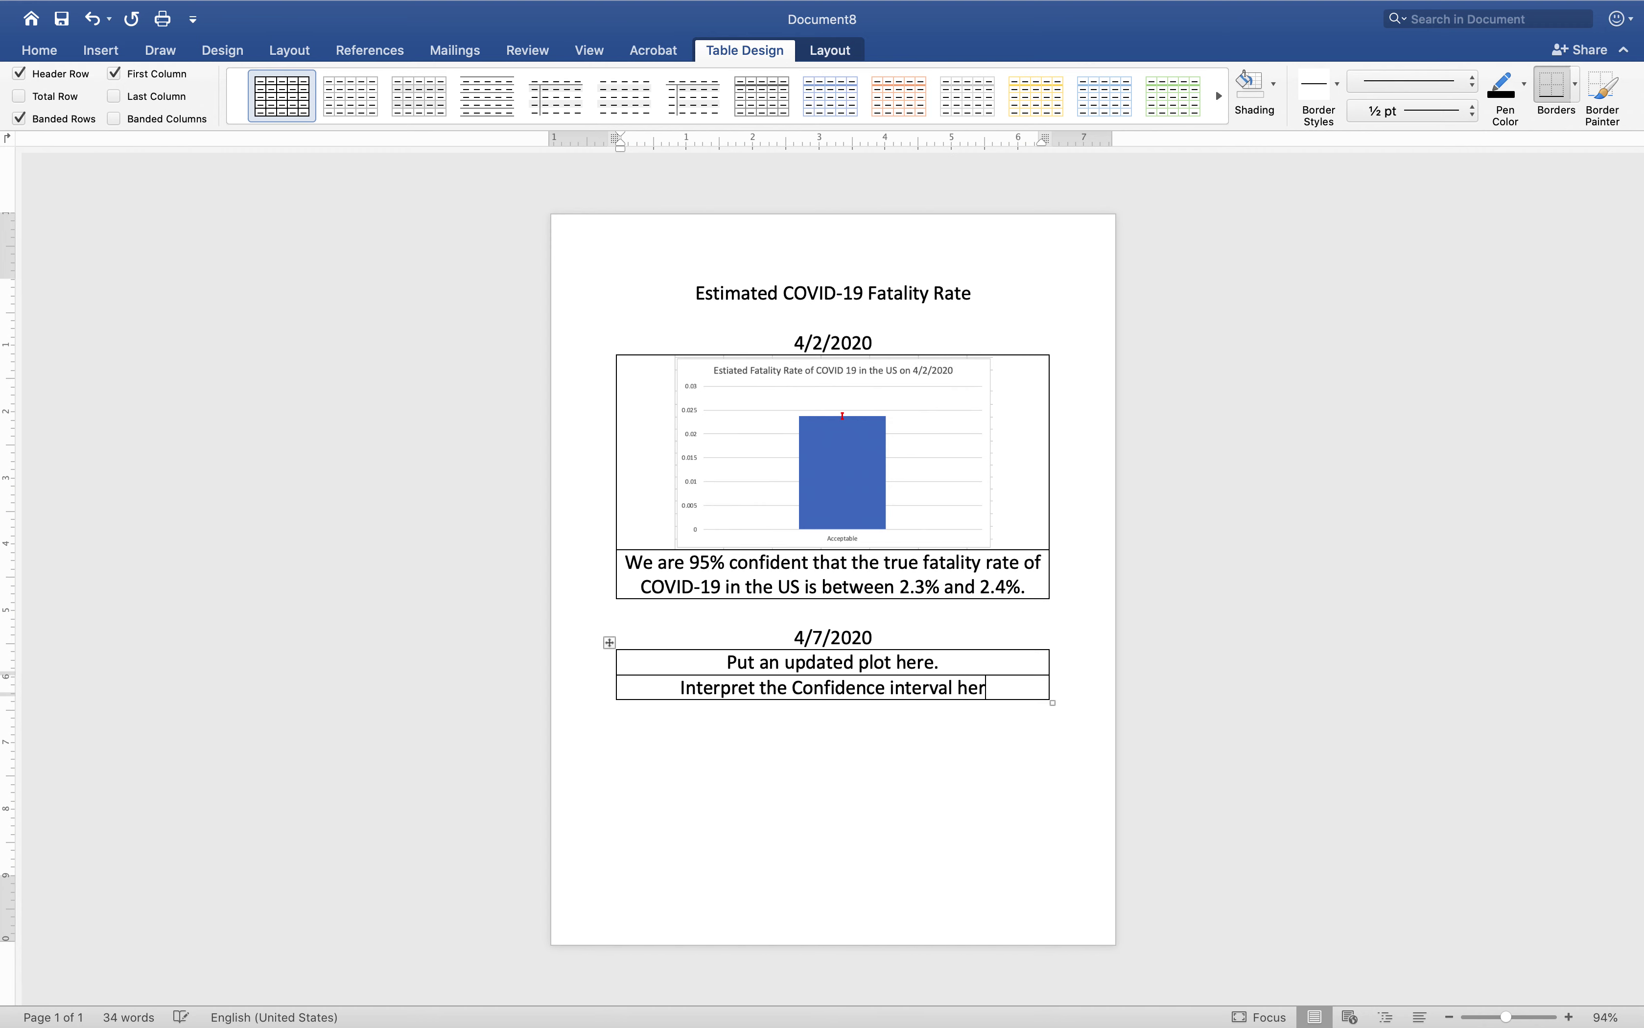
{"action": "type", "text": "e."}
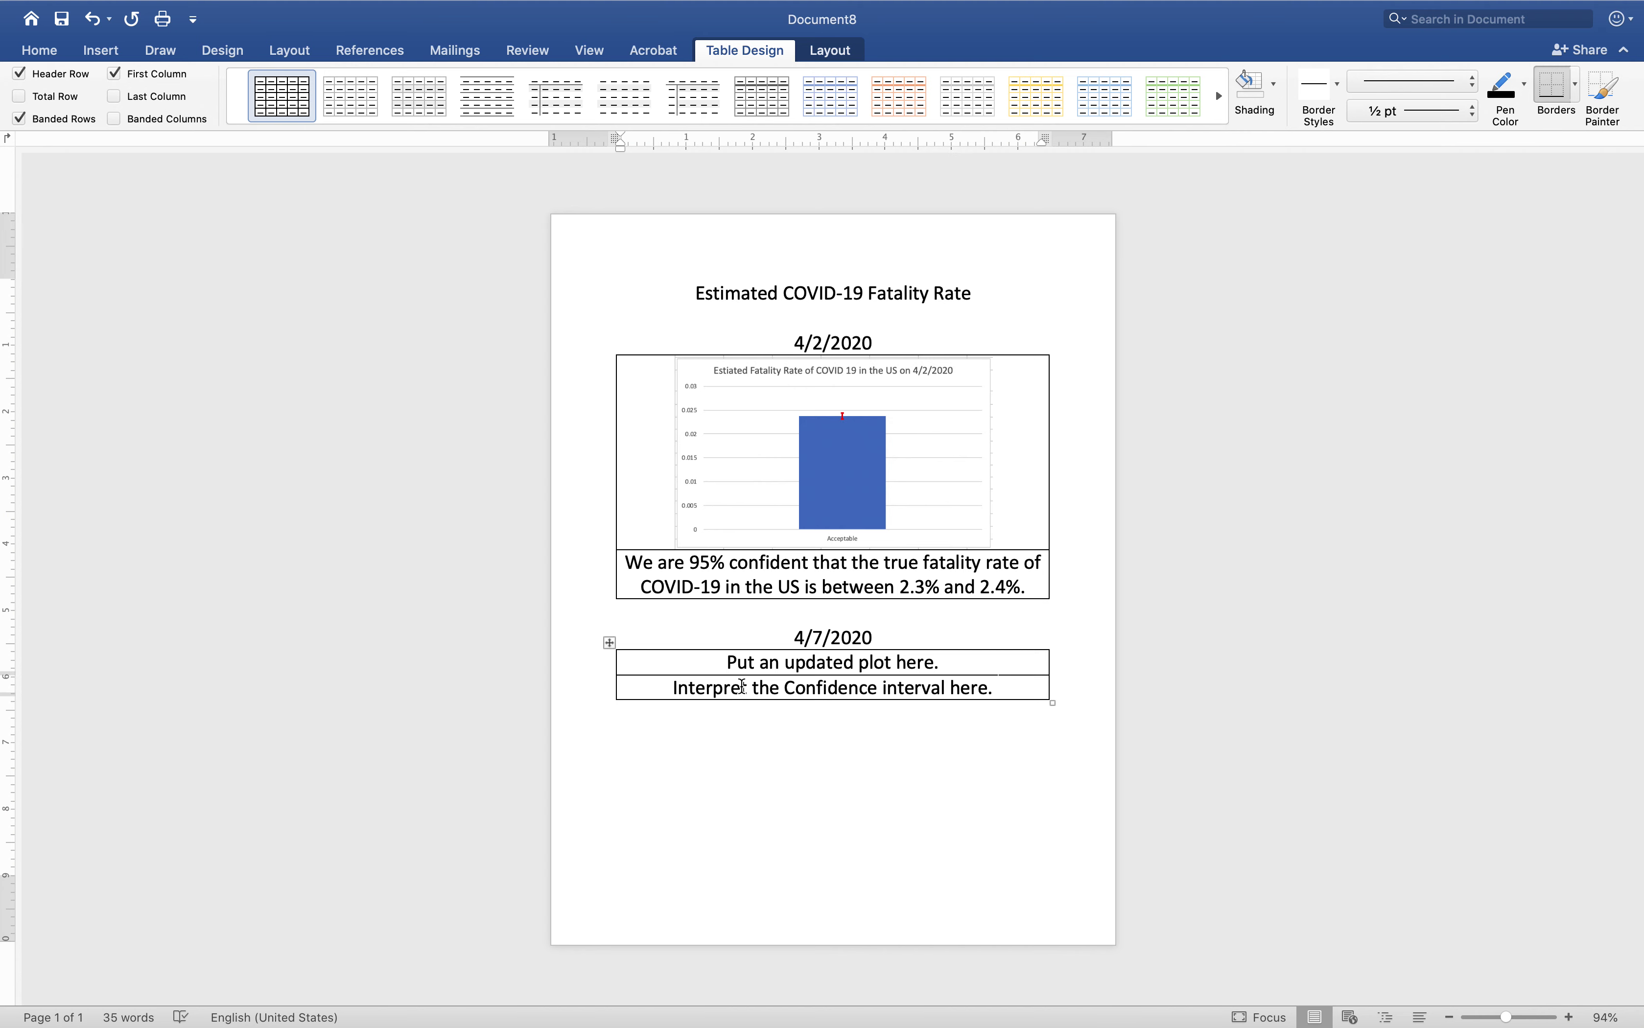
- Italicize both placeholder lines in the 4/7/2020 table and deselect them
{"action": "left_click_drag", "start_coordinate": [723, 668], "coordinate": [922, 699]}
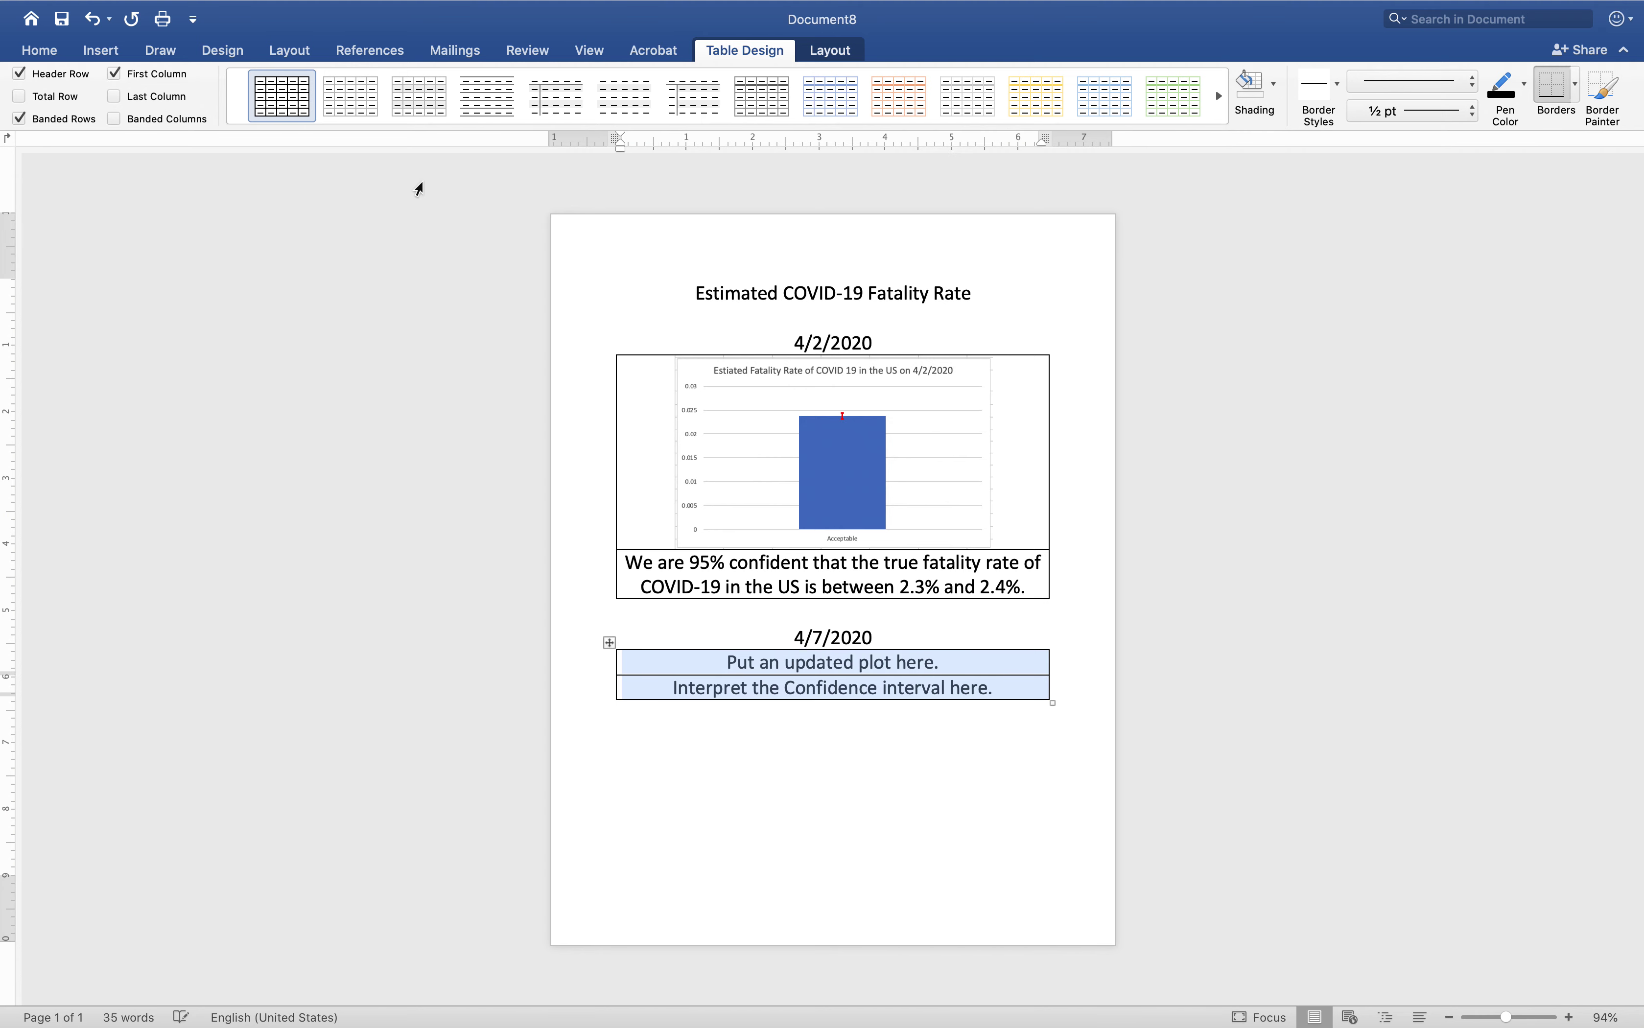
{"action": "left_click", "coordinate": [38, 49]}
{"action": "left_click", "coordinate": [146, 111]}
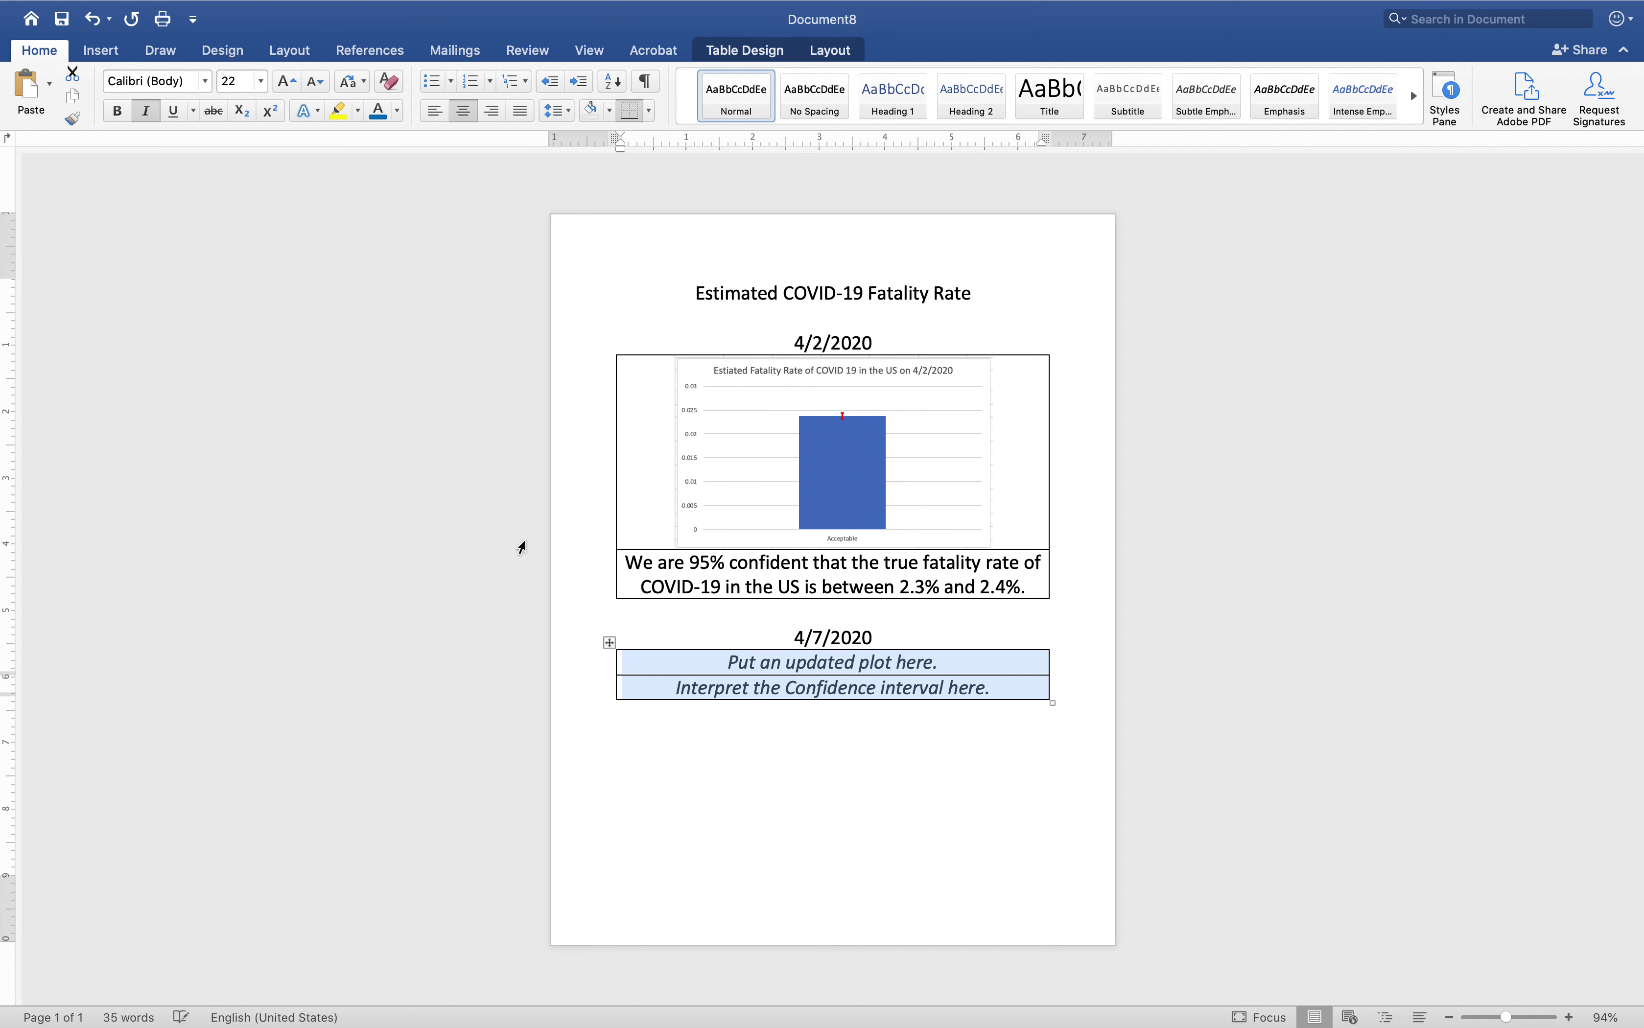
{"action": "left_click", "coordinate": [838, 781]}
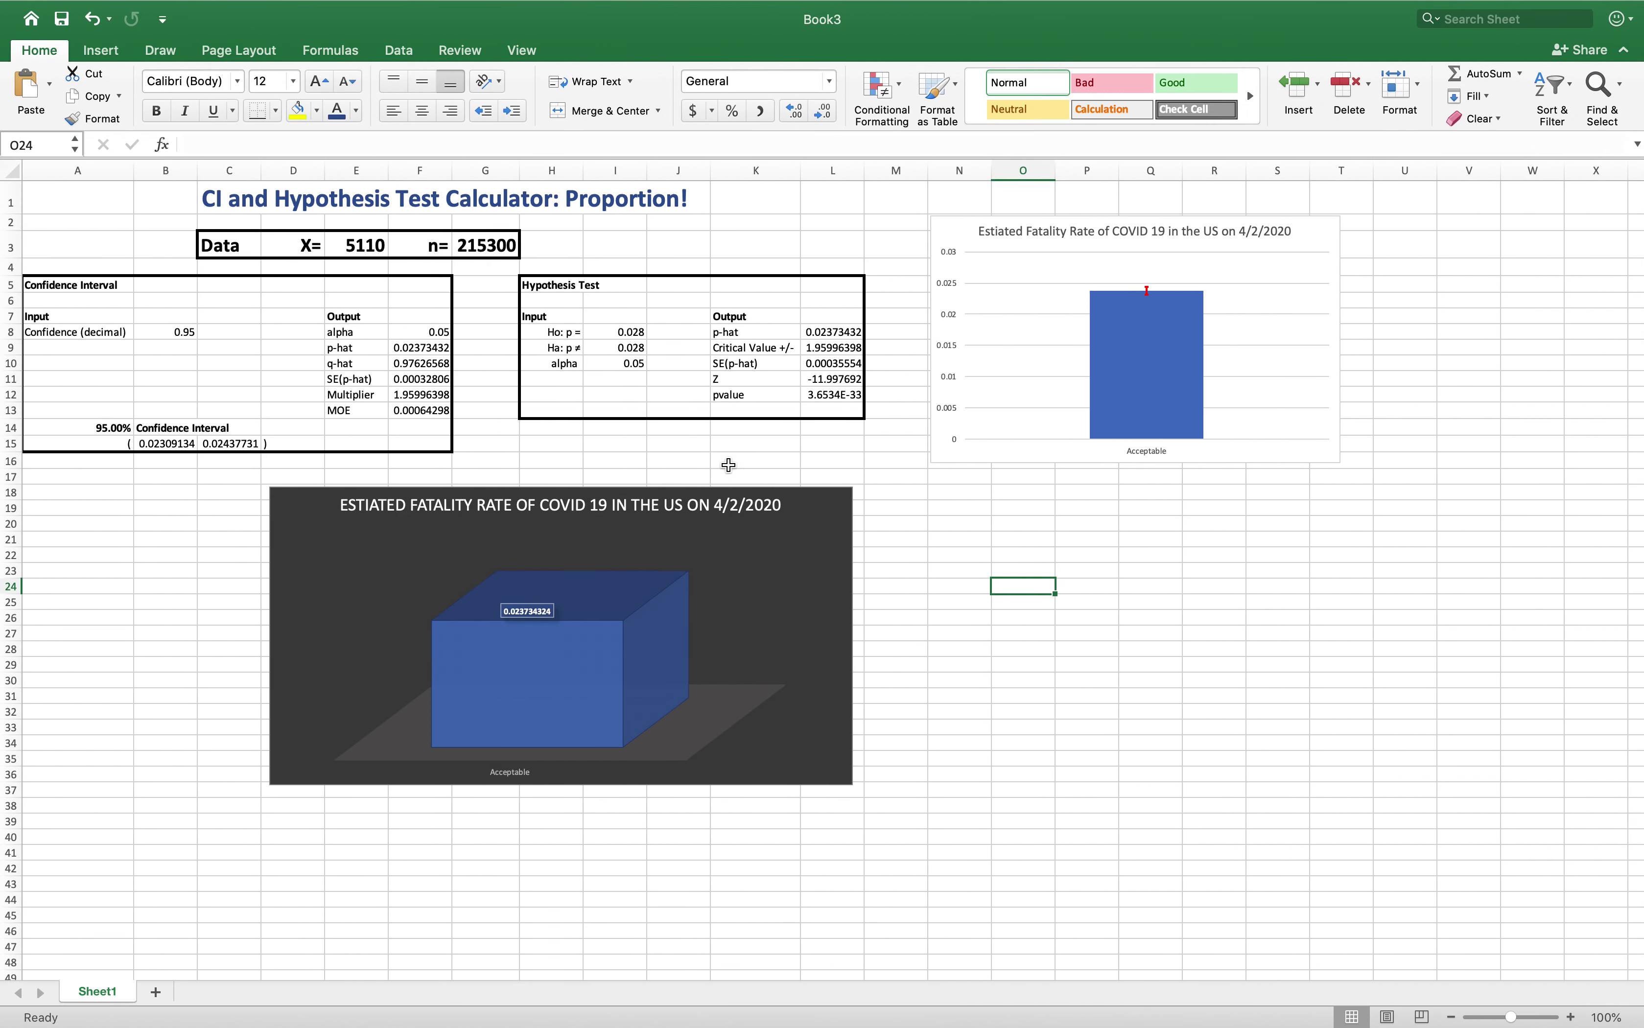
- Switch to Chrome and show the open GitHub page with the CSSEGISandData COVID-19 time series files
{"action": "key", "text": "ctrl+Right"}
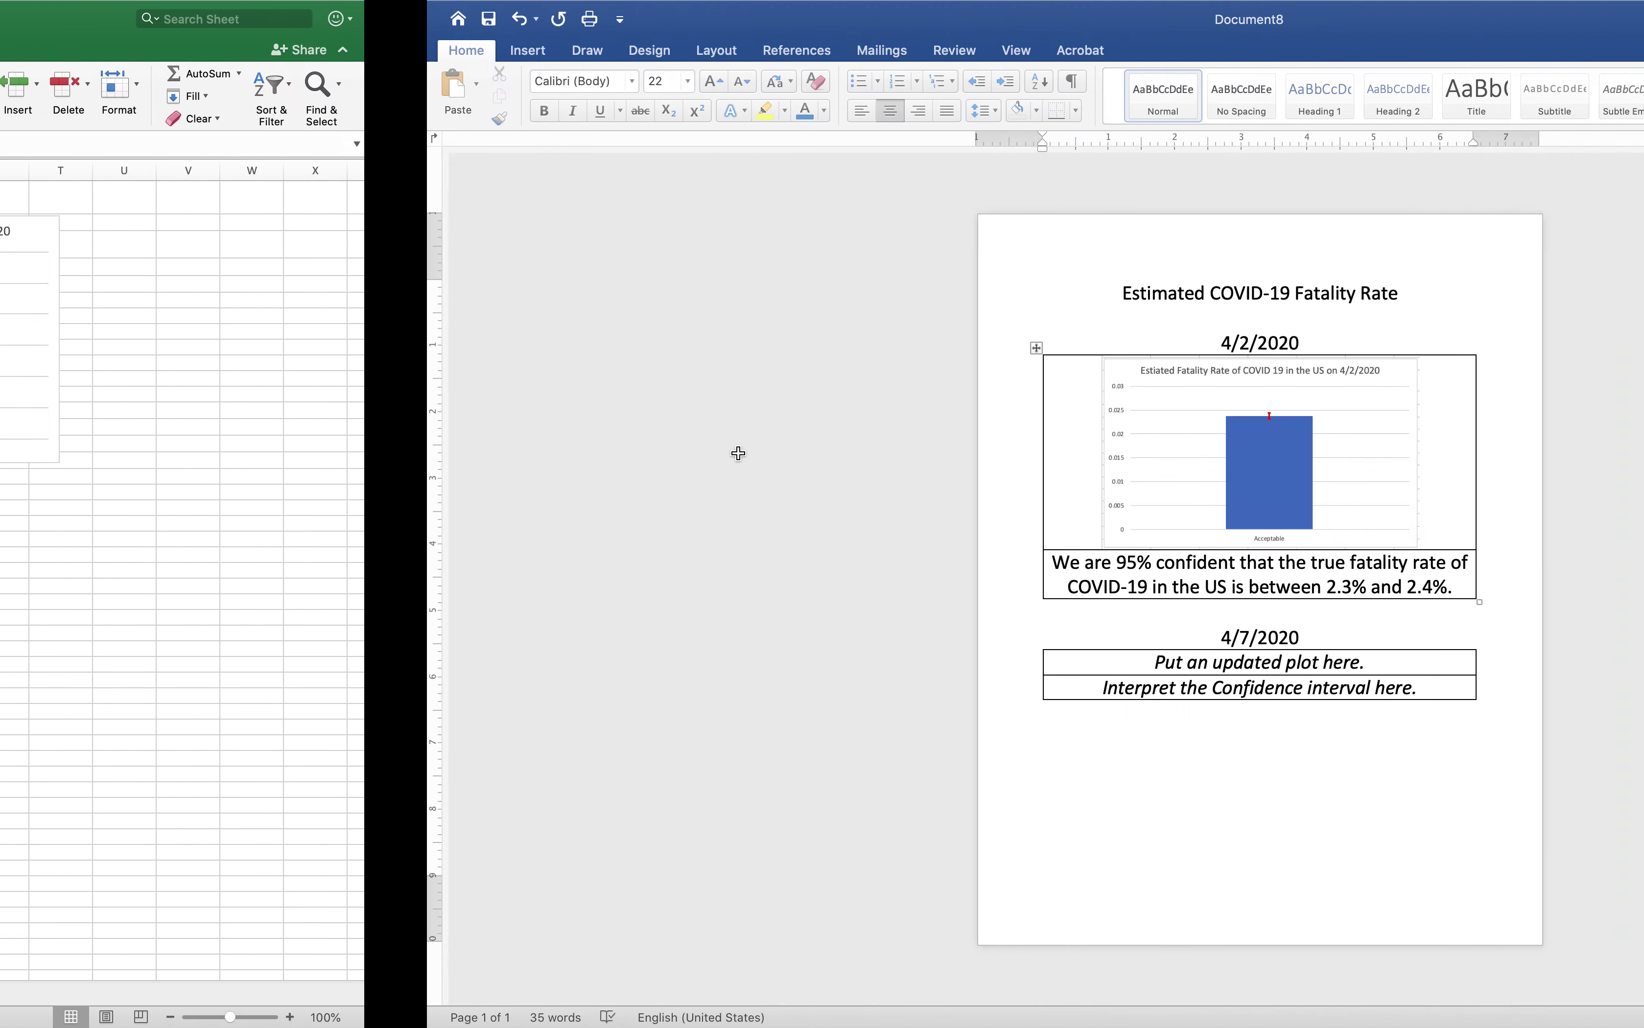
{"action": "key", "text": "ctrl+Left"}
{"action": "key", "text": "ctrl+Left"}
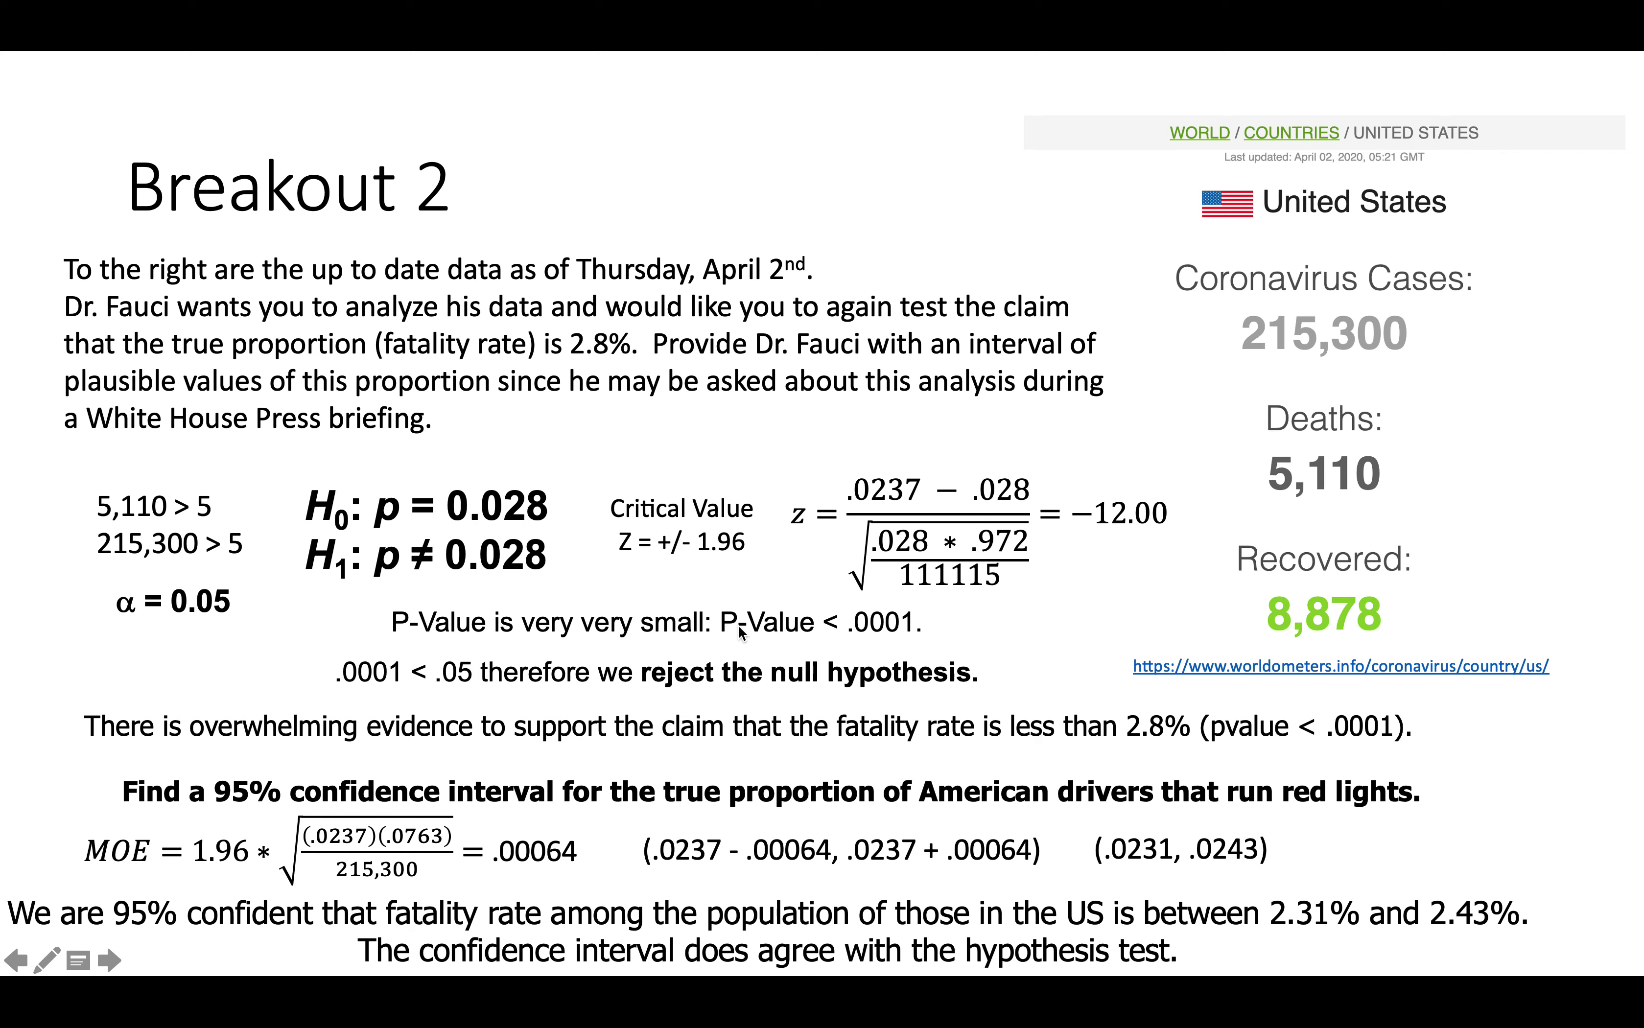
{"action": "key", "text": "ctrl+Left"}
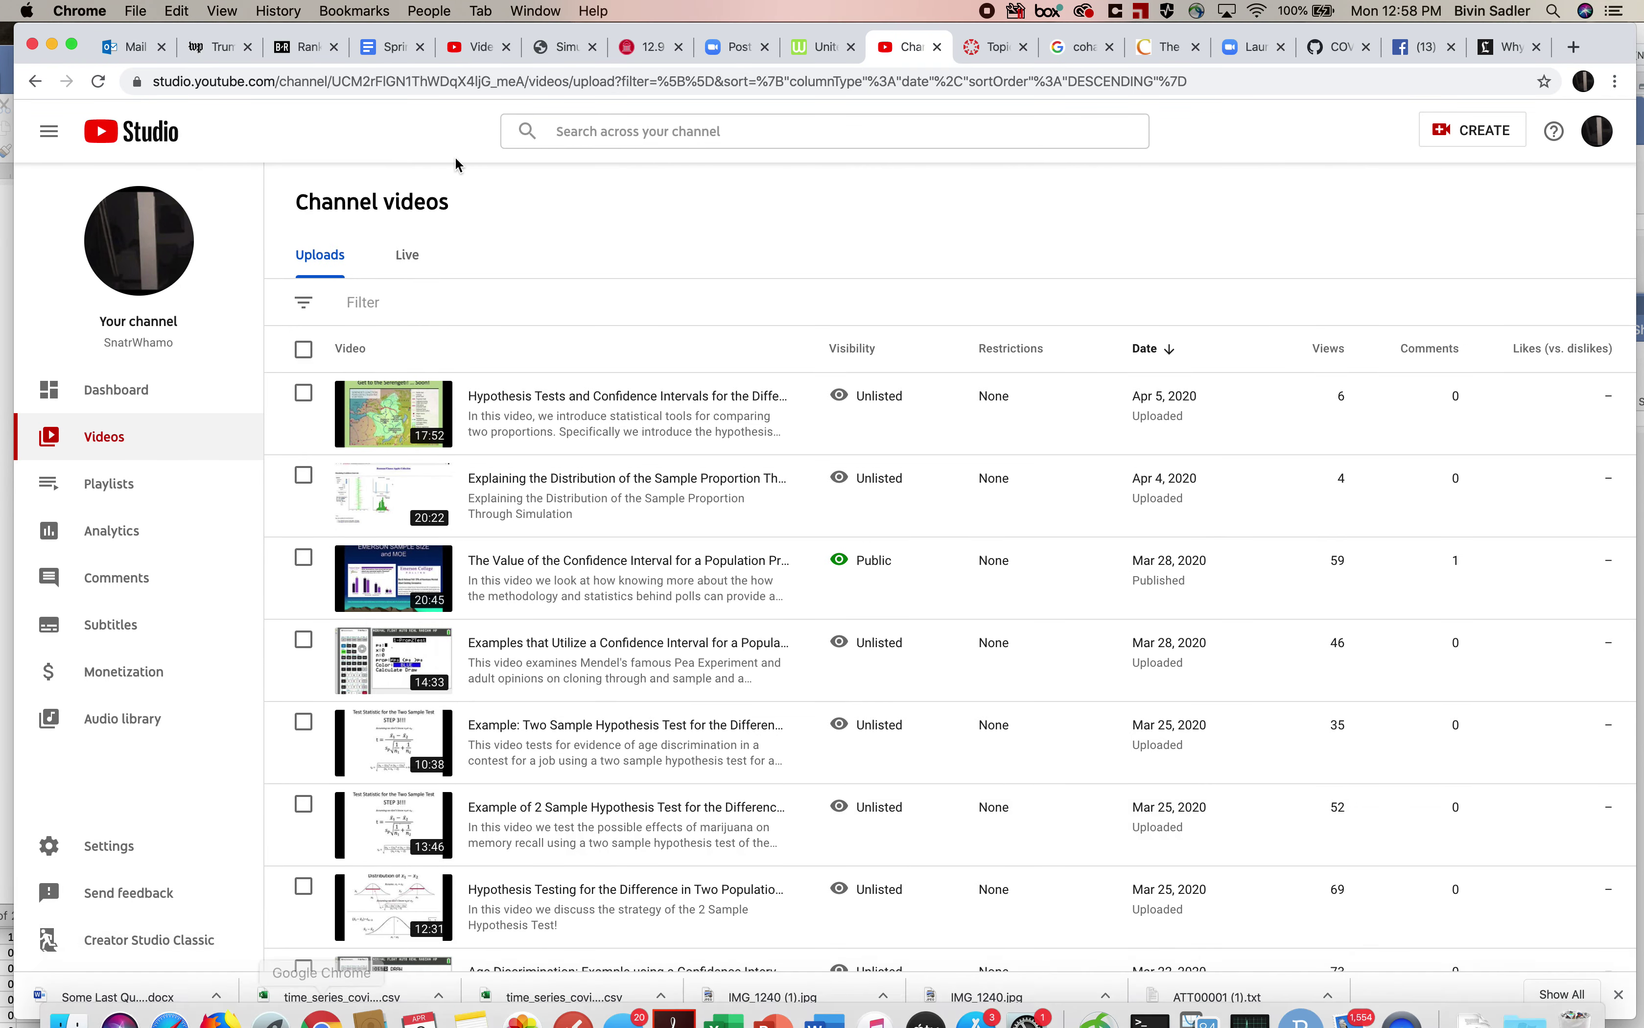
{"action": "left_click", "coordinate": [1337, 46]}
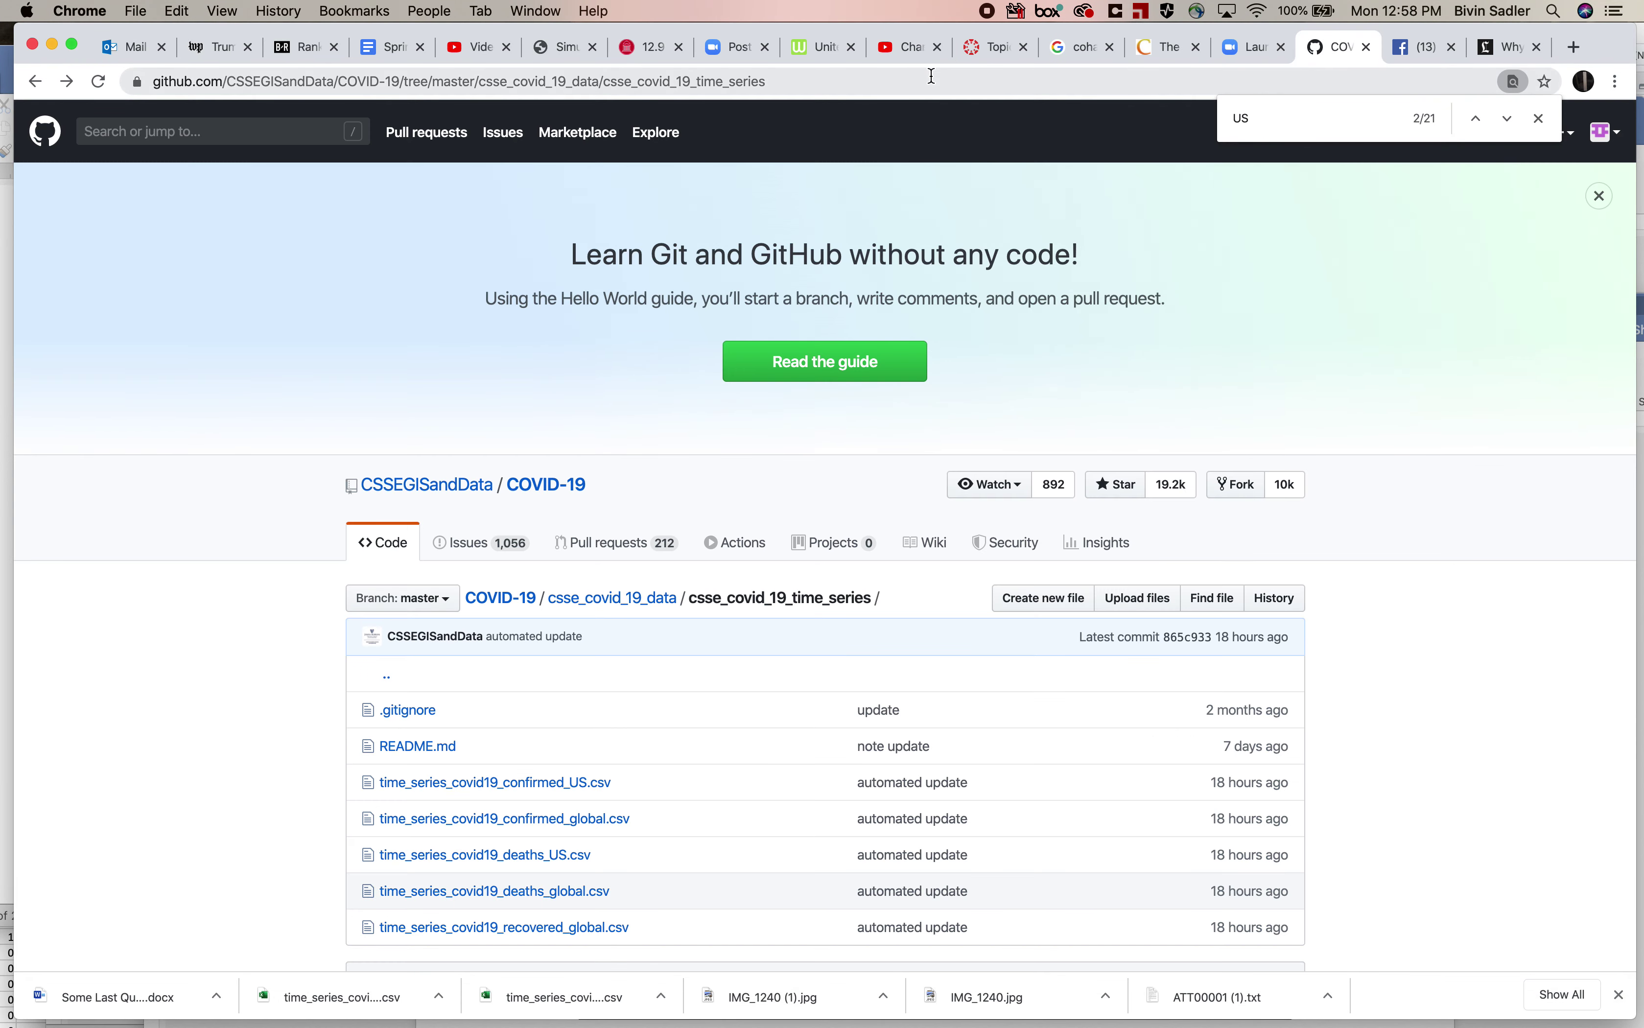
- Search the web for "github covid 19" and open the CSSEGISandData/COVID-19 repository from the results
{"action": "left_click", "coordinate": [802, 87]}
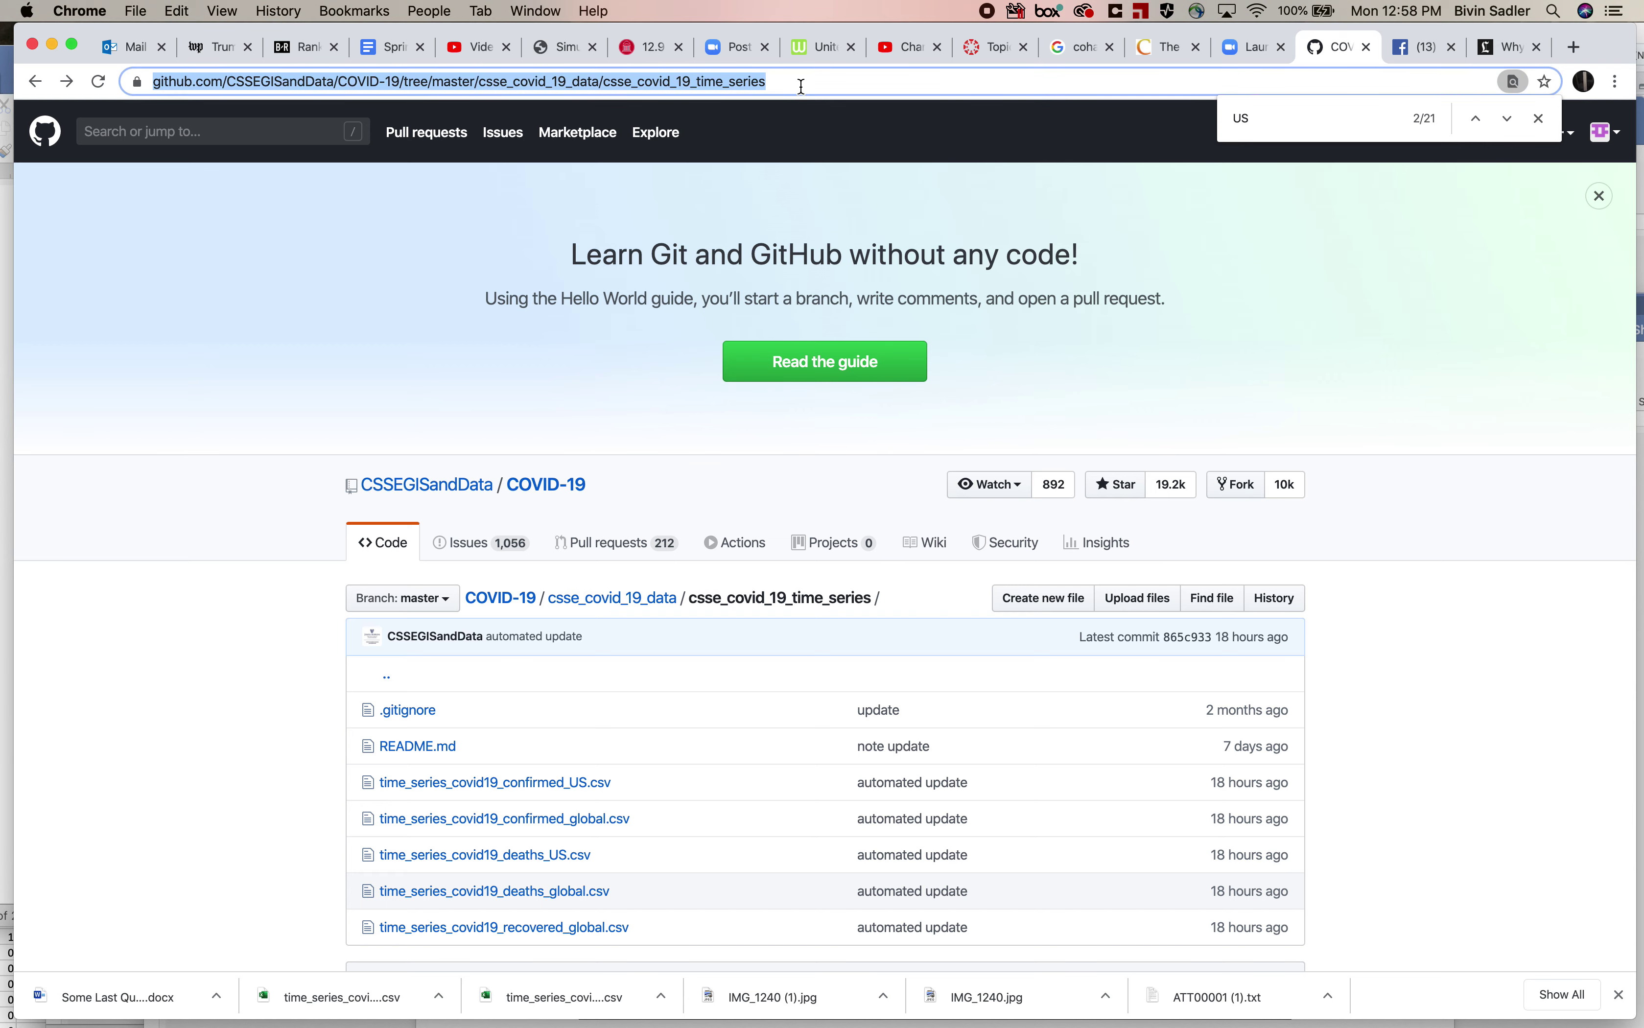
{"action": "type", "text": "github"}
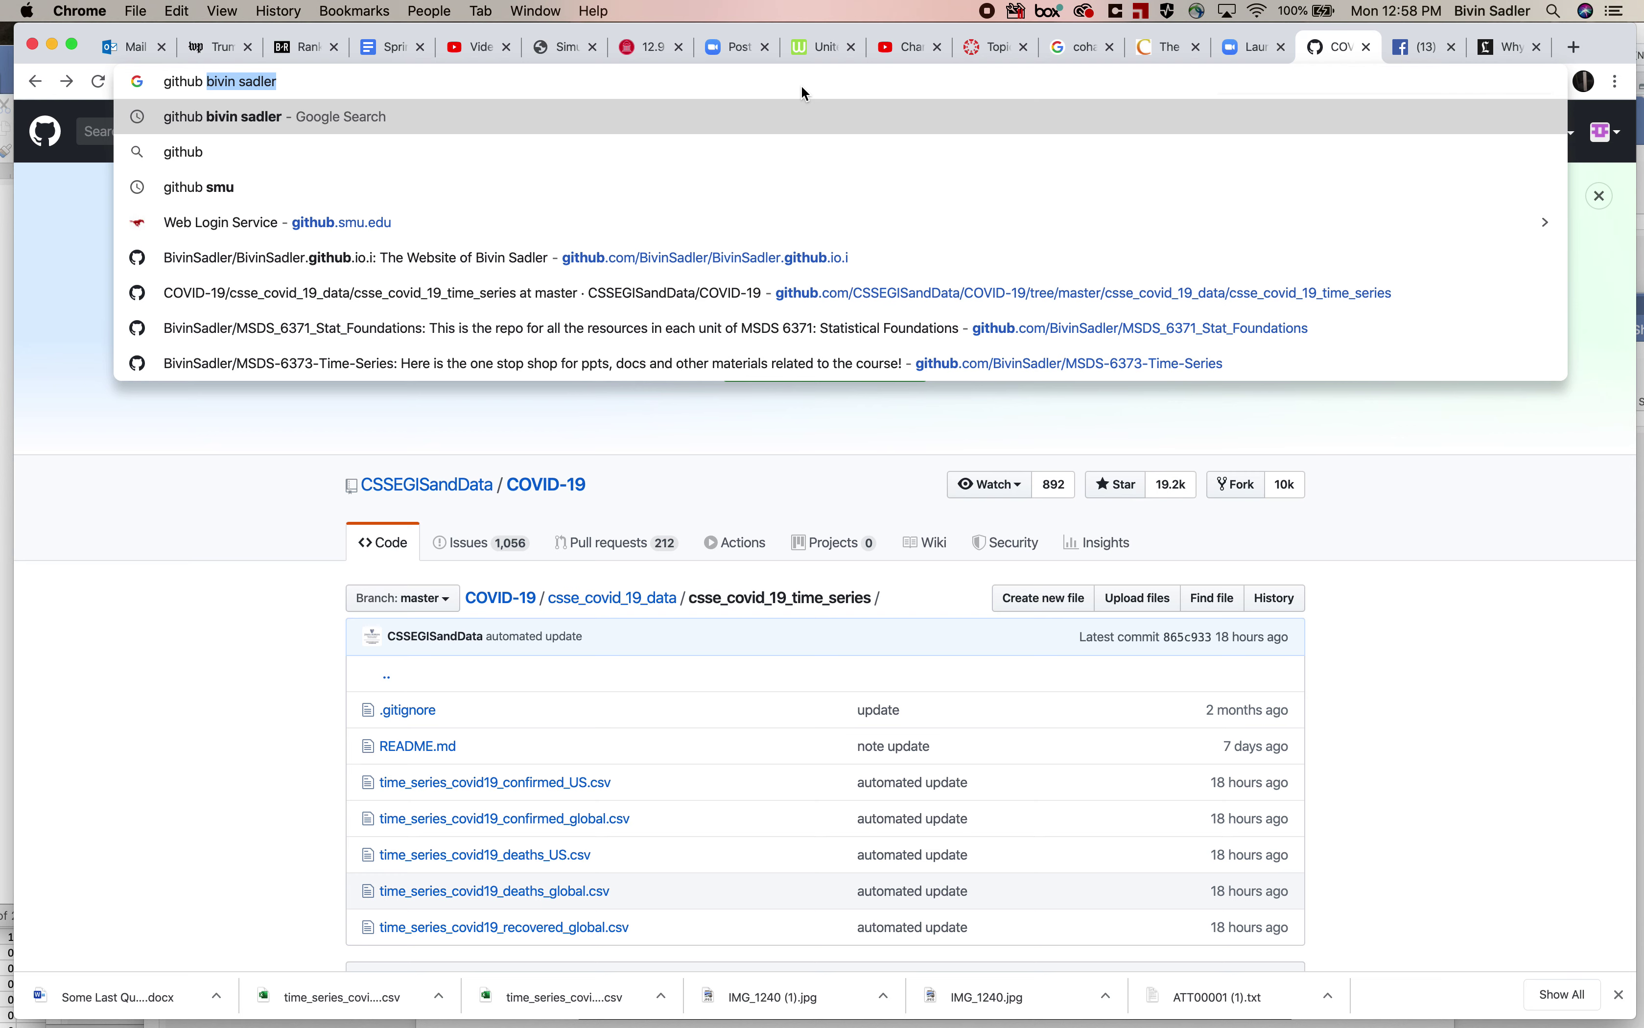
{"action": "type", "text": " jo"}
{"action": "key", "text": "BackSpace"}
{"action": "key", "text": "BackSpace"}
{"action": "key", "text": "BackSpace"}
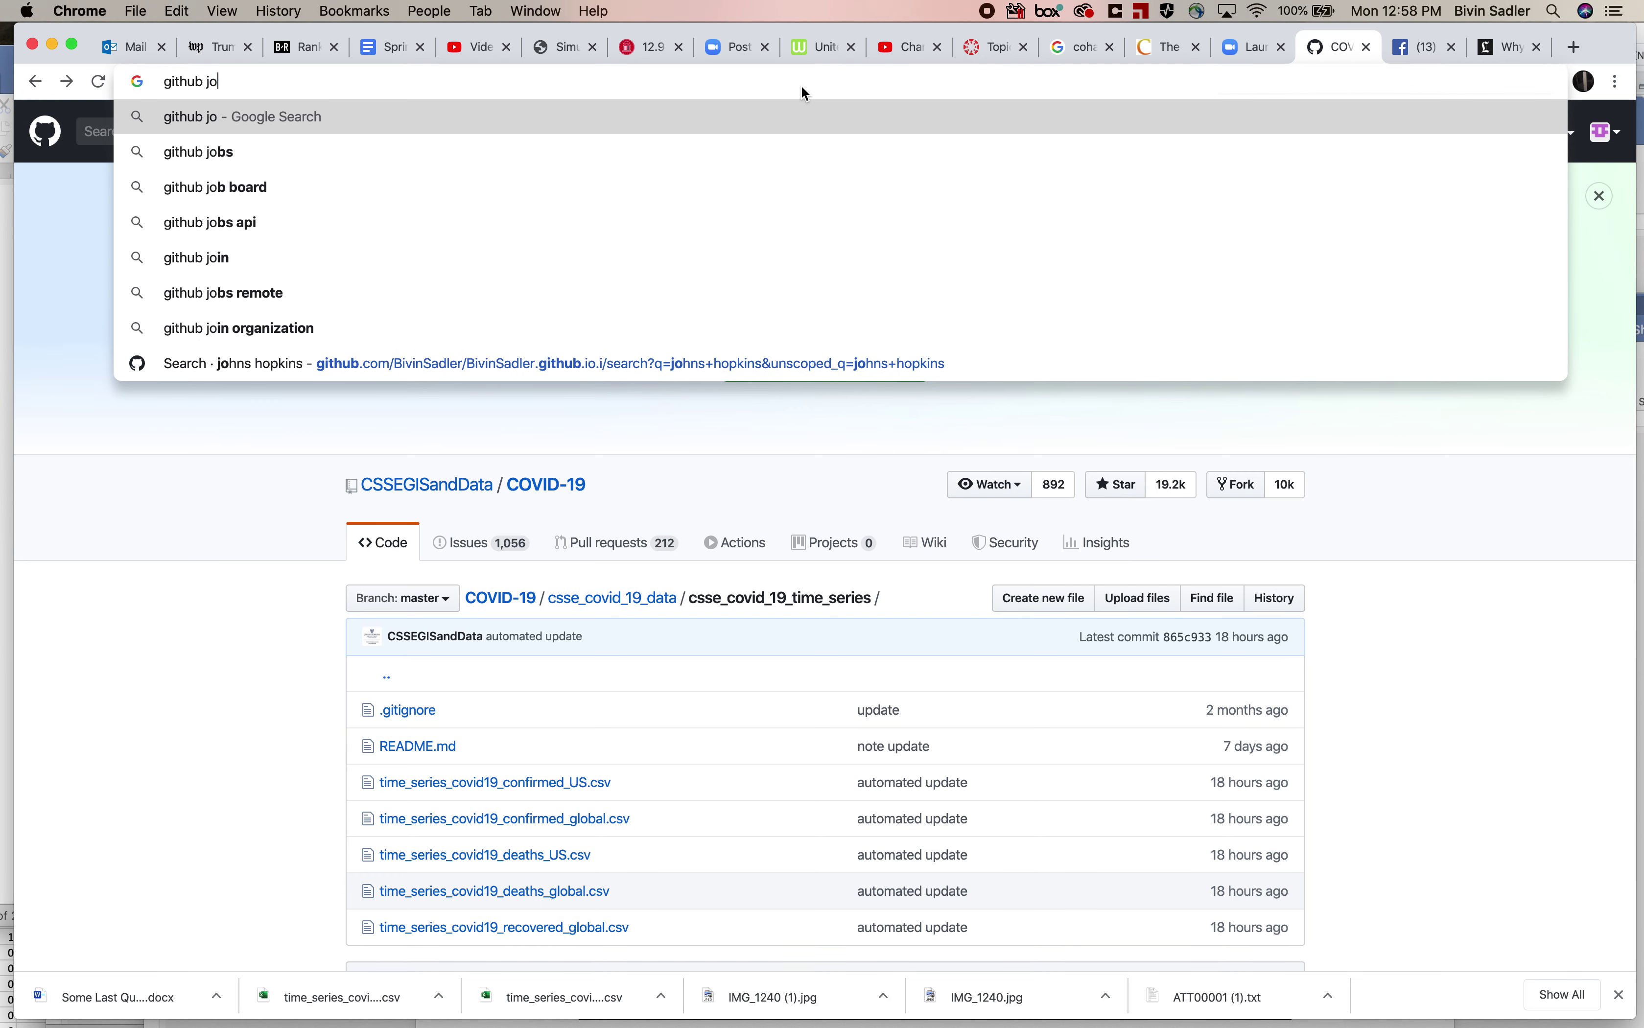
{"action": "type", "text": "covid"}
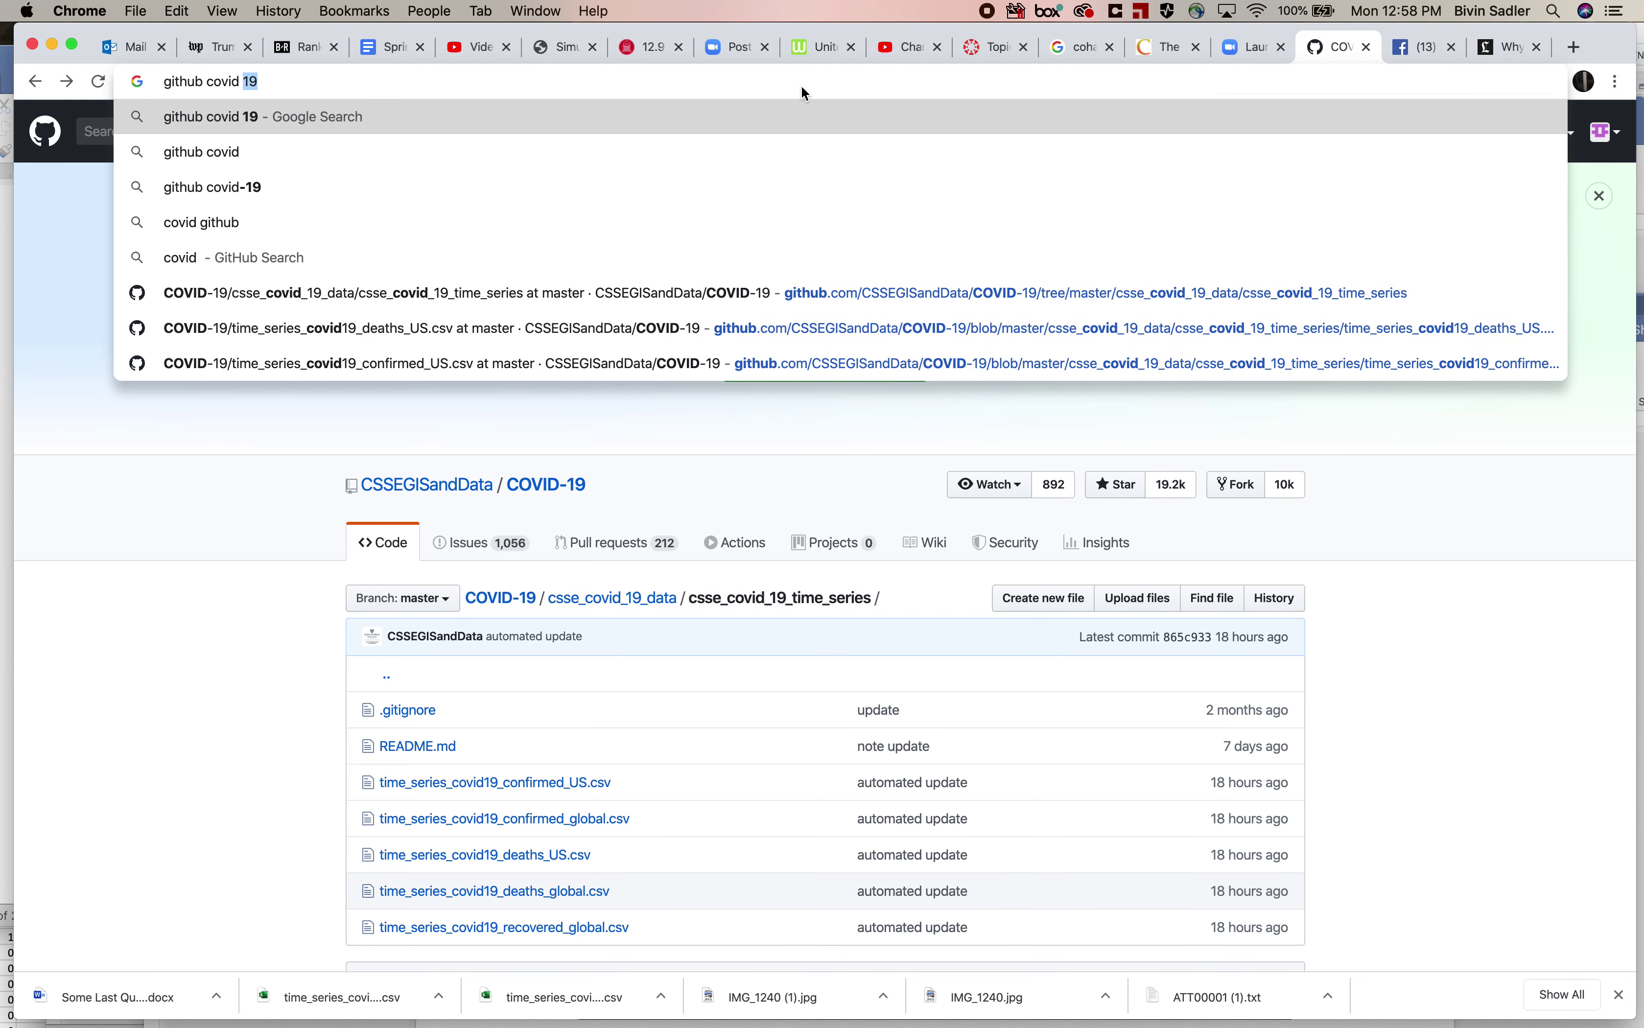
{"action": "key", "text": "Return"}
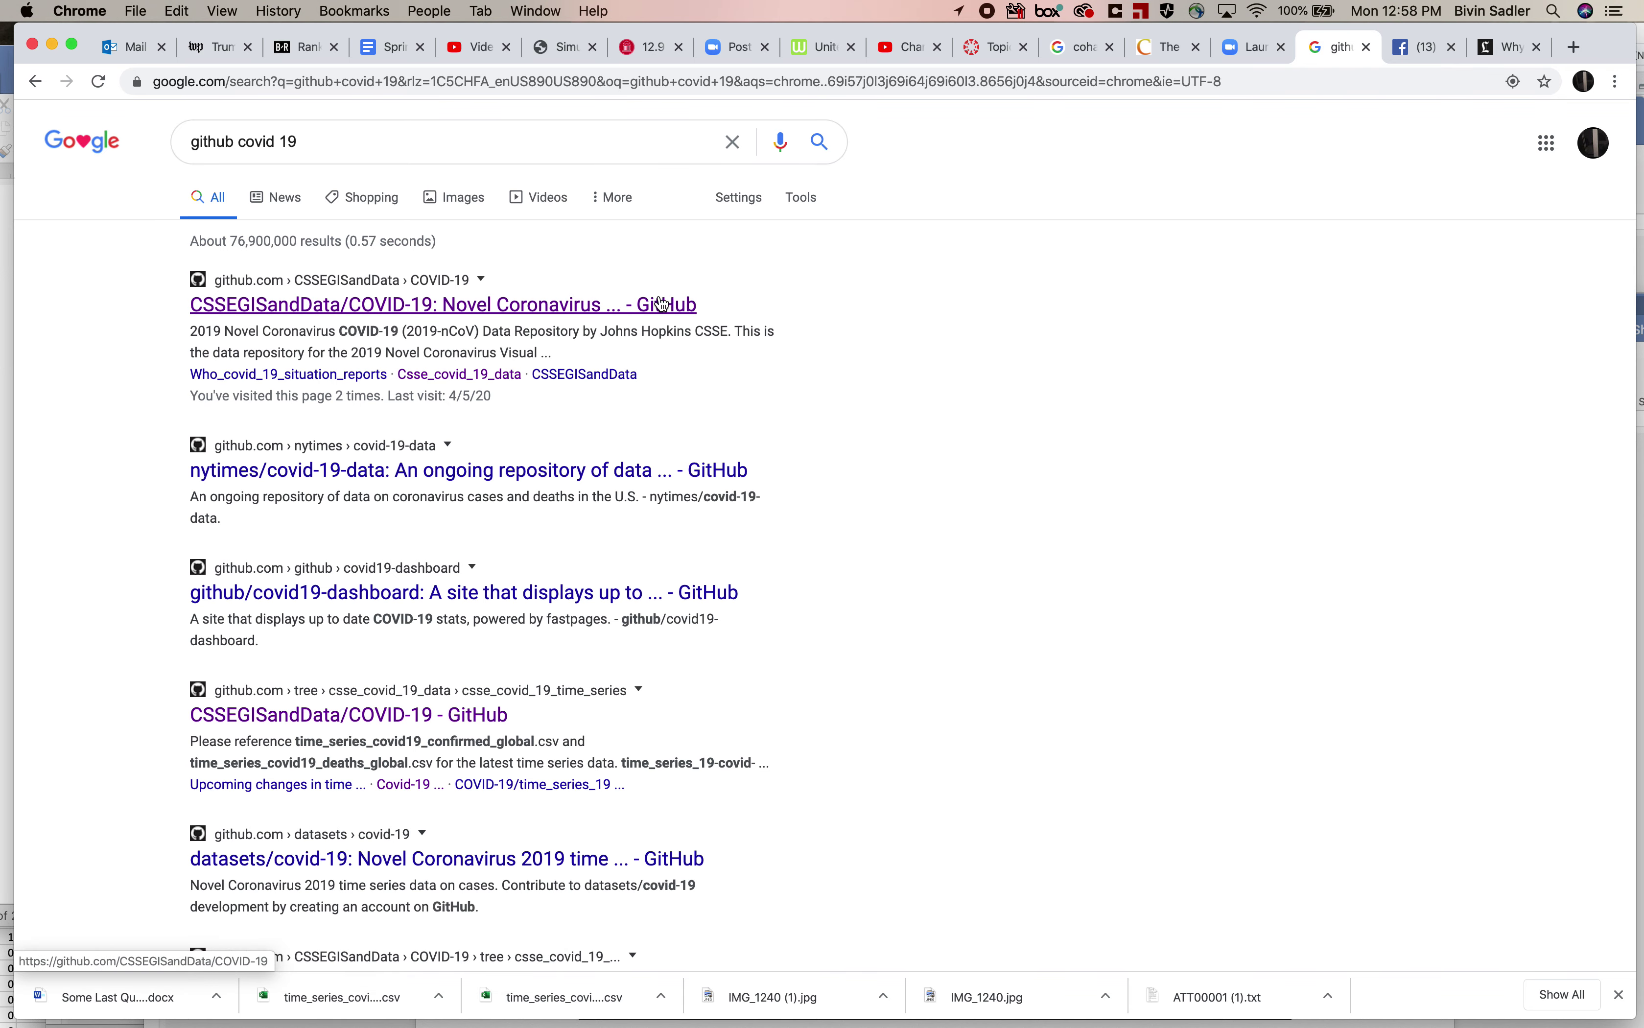
{"action": "left_click", "coordinate": [488, 306]}
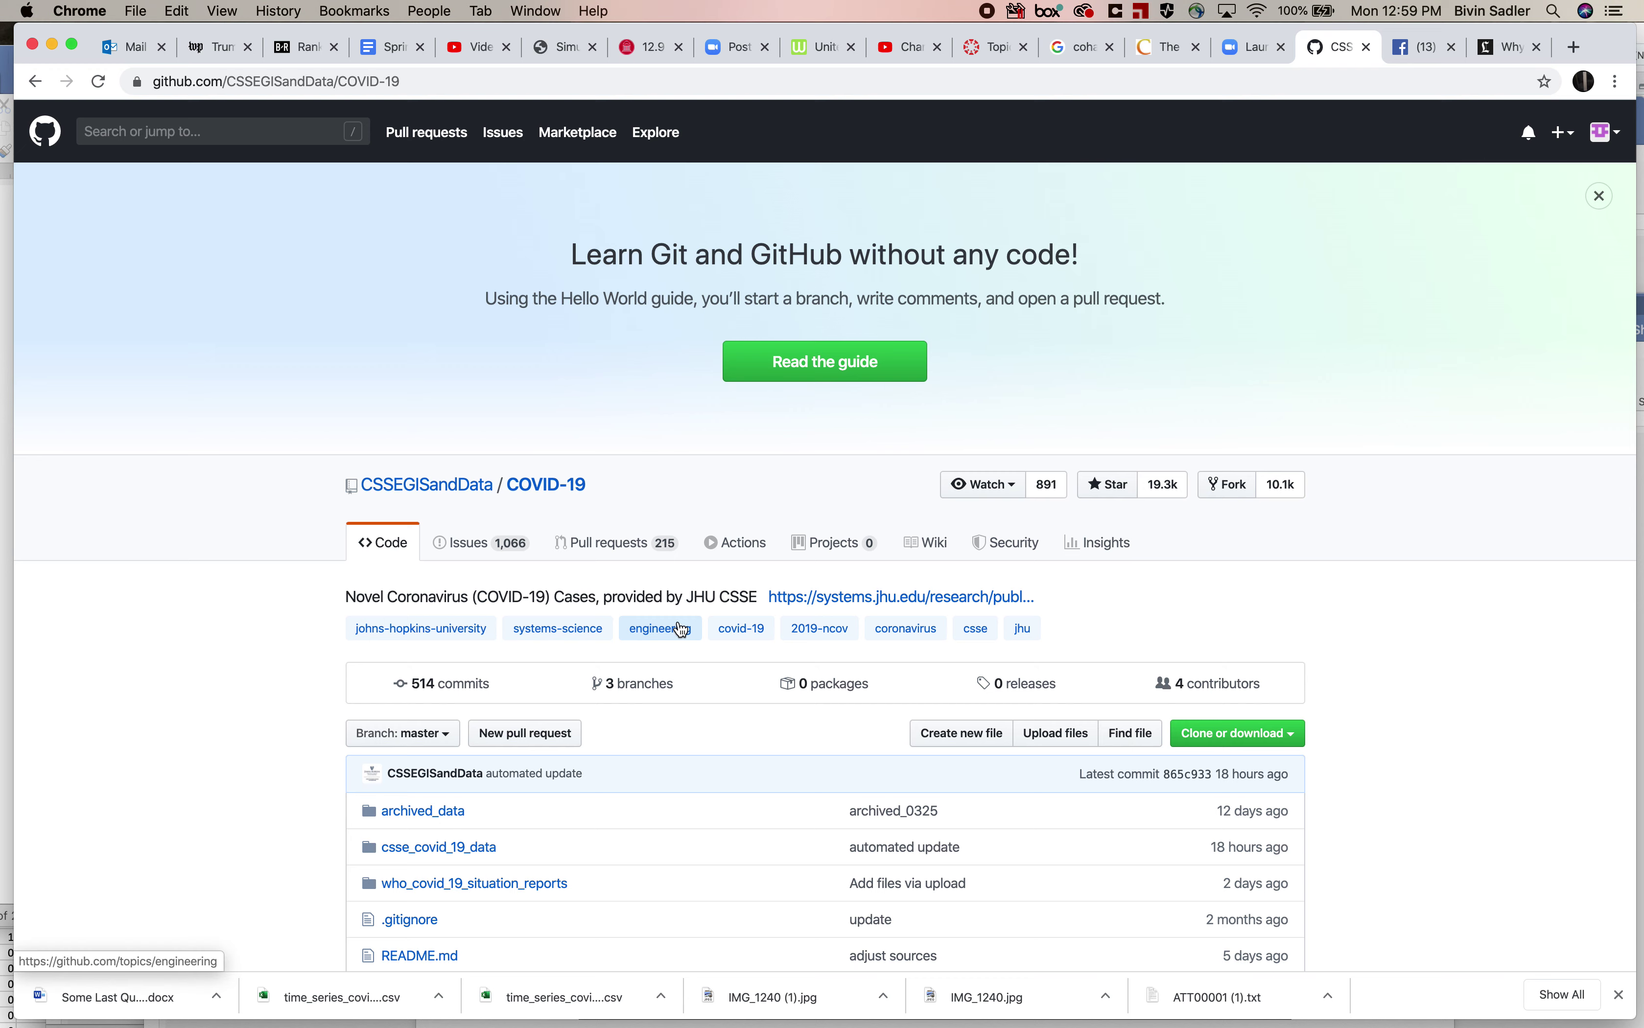
- Open the repository's csse_covid_19_data folder and go into its csse_covid_19_time_series subfolder
{"action": "scroll", "coordinate": [610, 655], "scroll_direction": "down", "scroll_amount": 2}
{"action": "scroll", "coordinate": [608, 648], "scroll_direction": "down", "scroll_amount": 1}
{"action": "scroll", "coordinate": [608, 647], "scroll_direction": "up", "scroll_amount": 3}
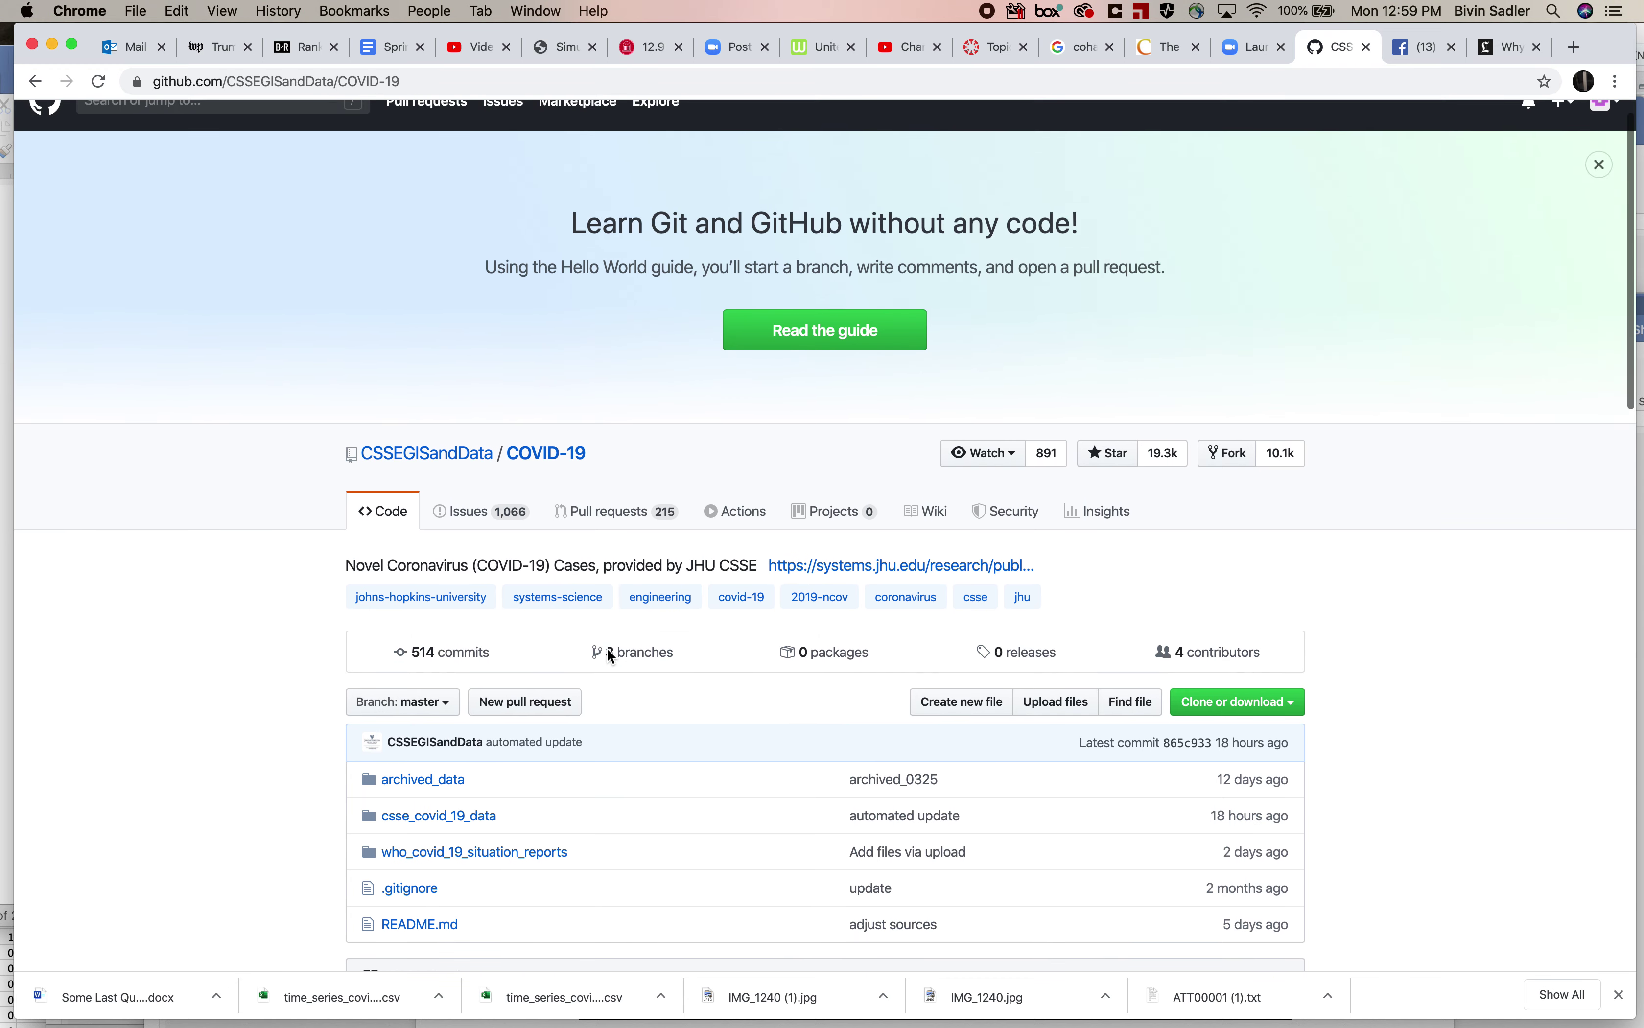
{"action": "scroll", "coordinate": [612, 639], "scroll_direction": "down", "scroll_amount": 3}
{"action": "scroll", "coordinate": [612, 640], "scroll_direction": "up", "scroll_amount": 2}
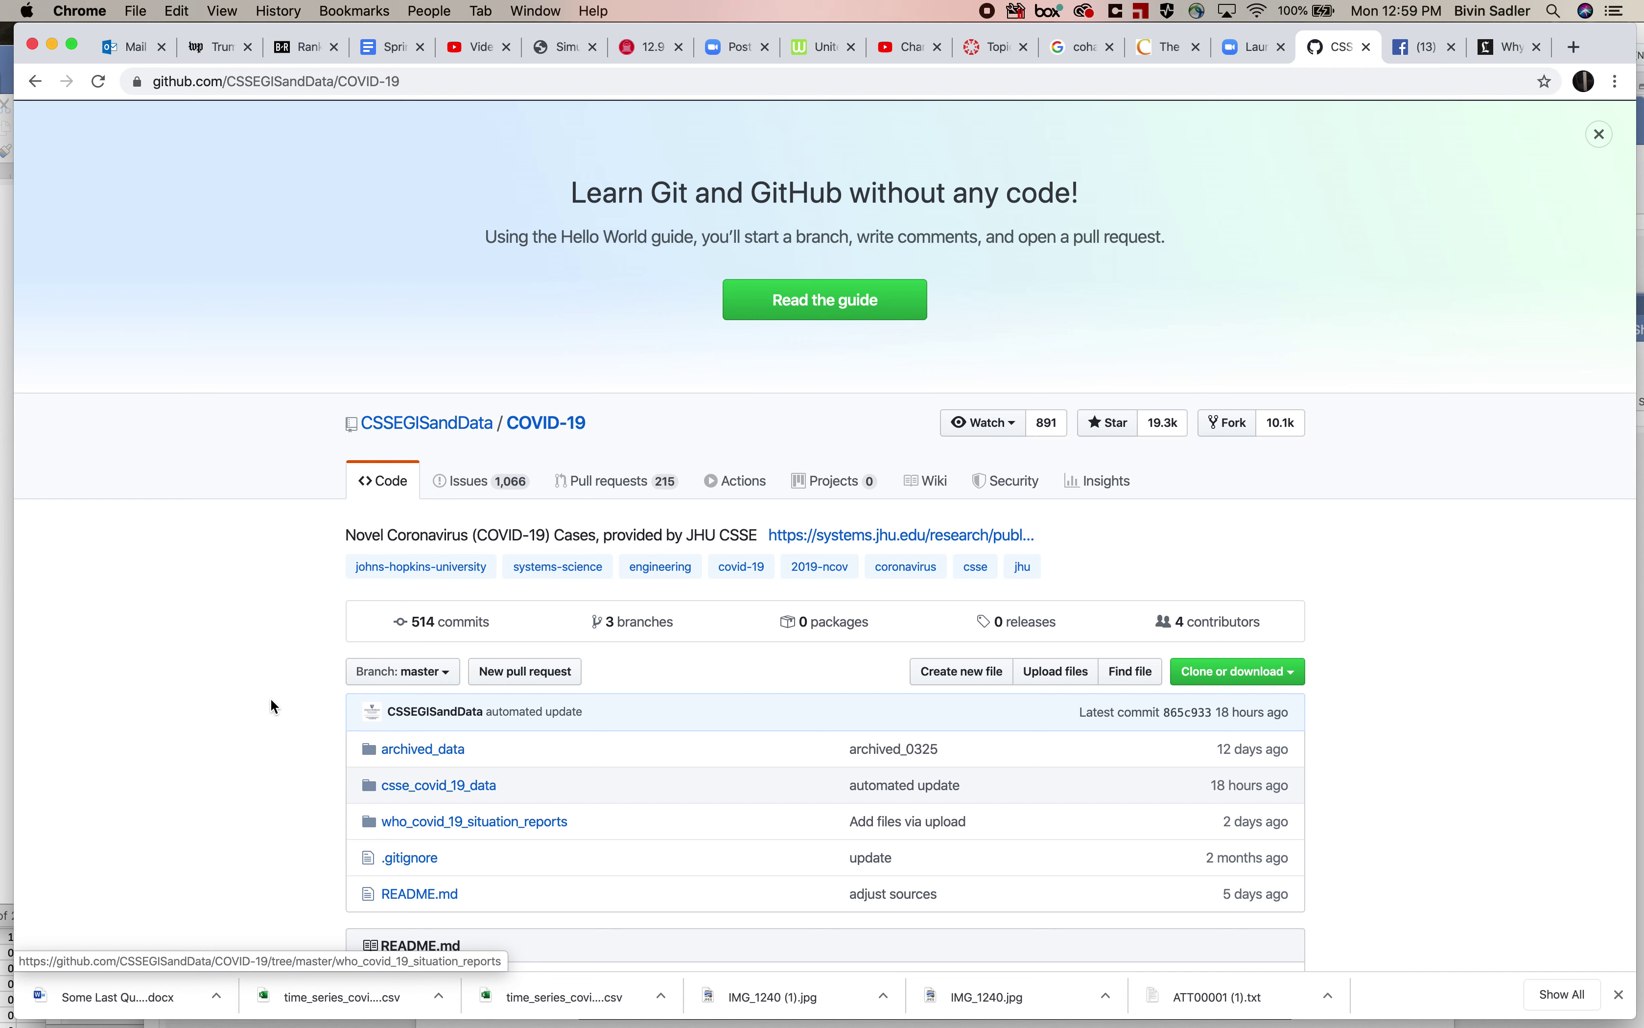
{"action": "scroll", "coordinate": [273, 707], "scroll_direction": "down", "scroll_amount": 1}
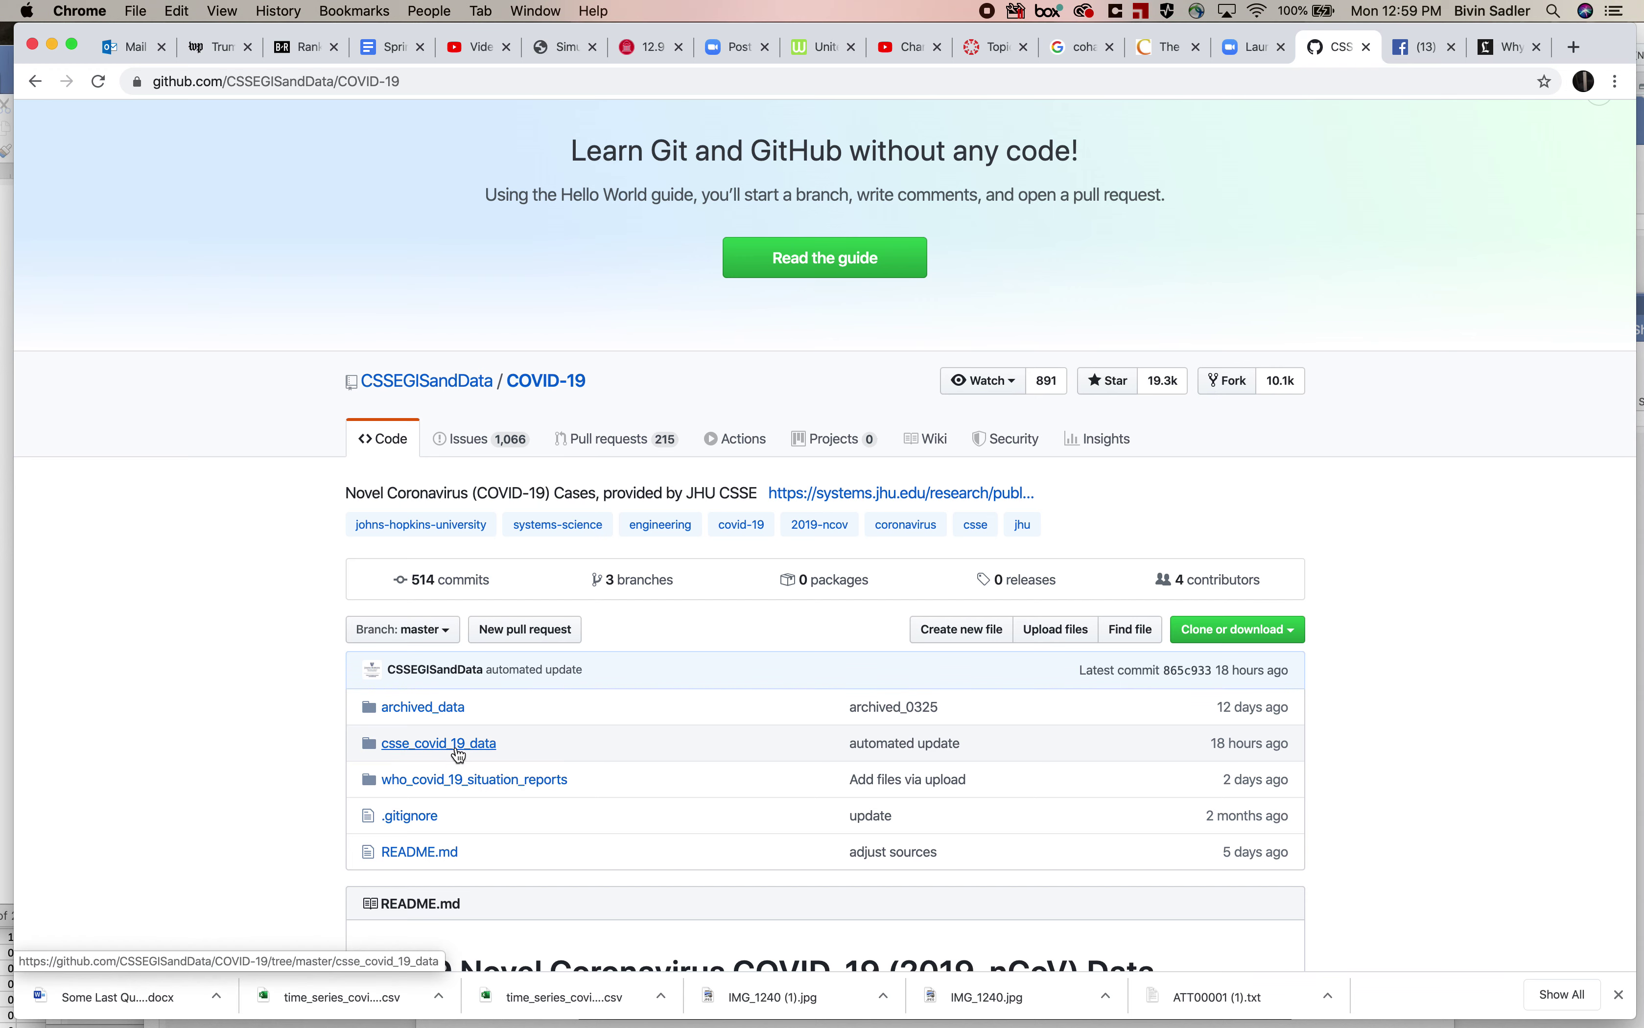
{"action": "left_click", "coordinate": [439, 749]}
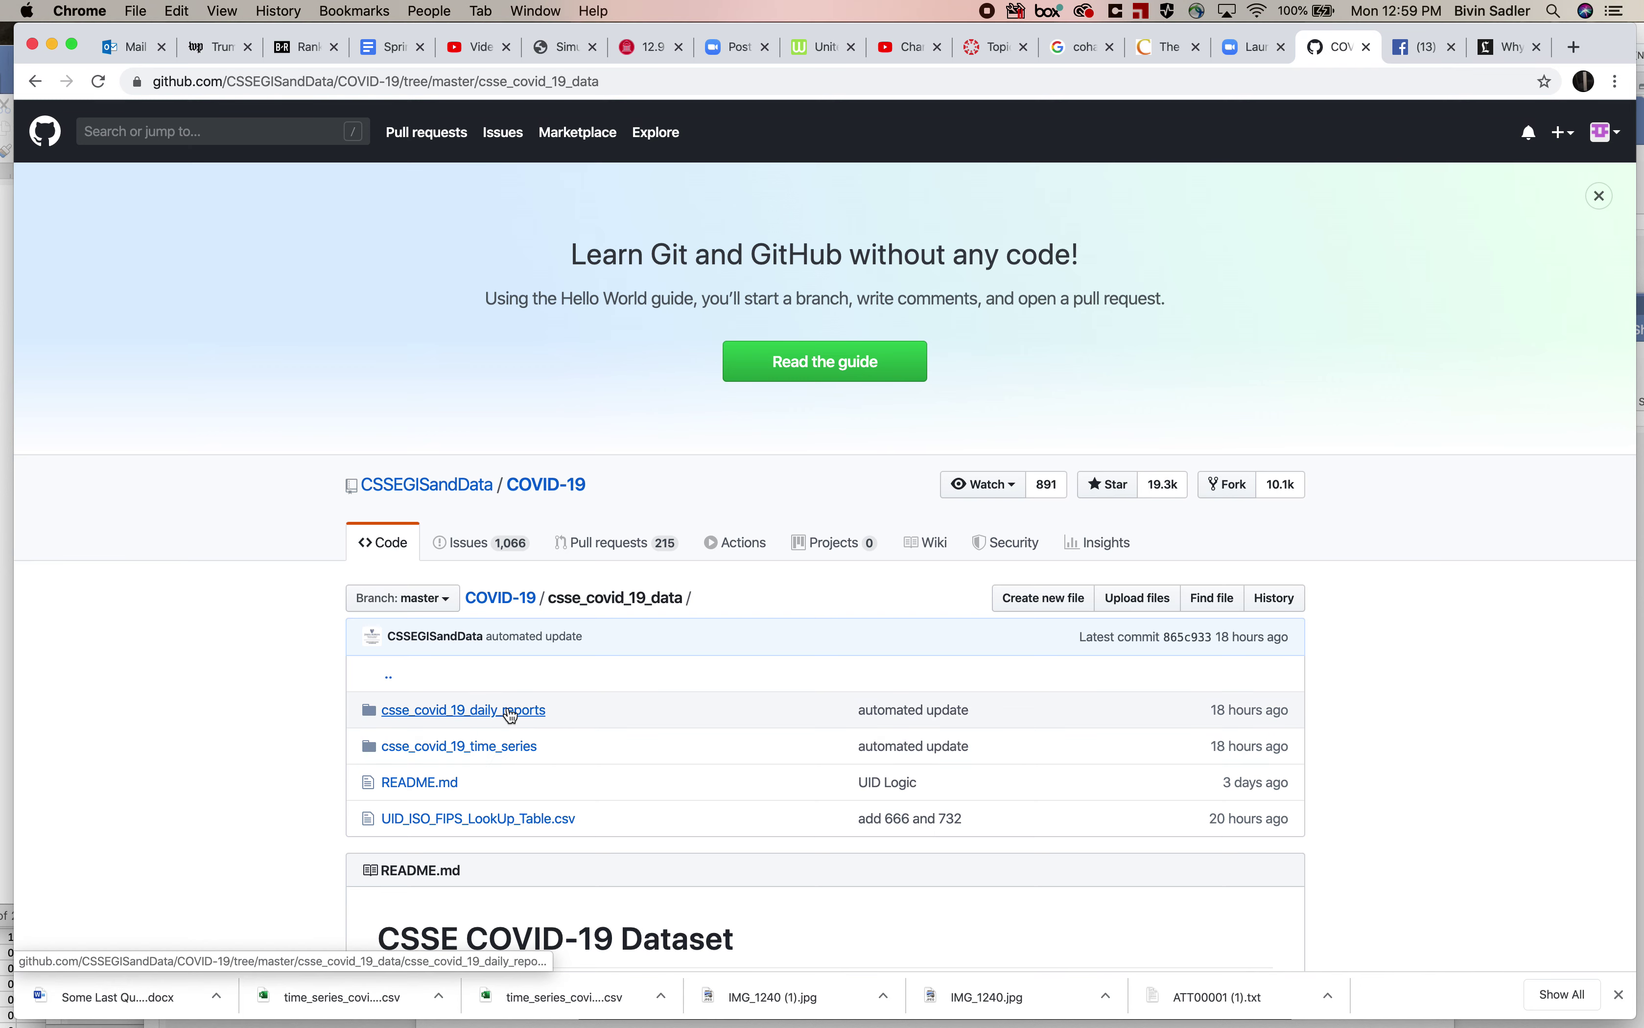
{"action": "left_click", "coordinate": [470, 758]}
{"action": "scroll", "coordinate": [495, 761], "scroll_direction": "down", "scroll_amount": 3}
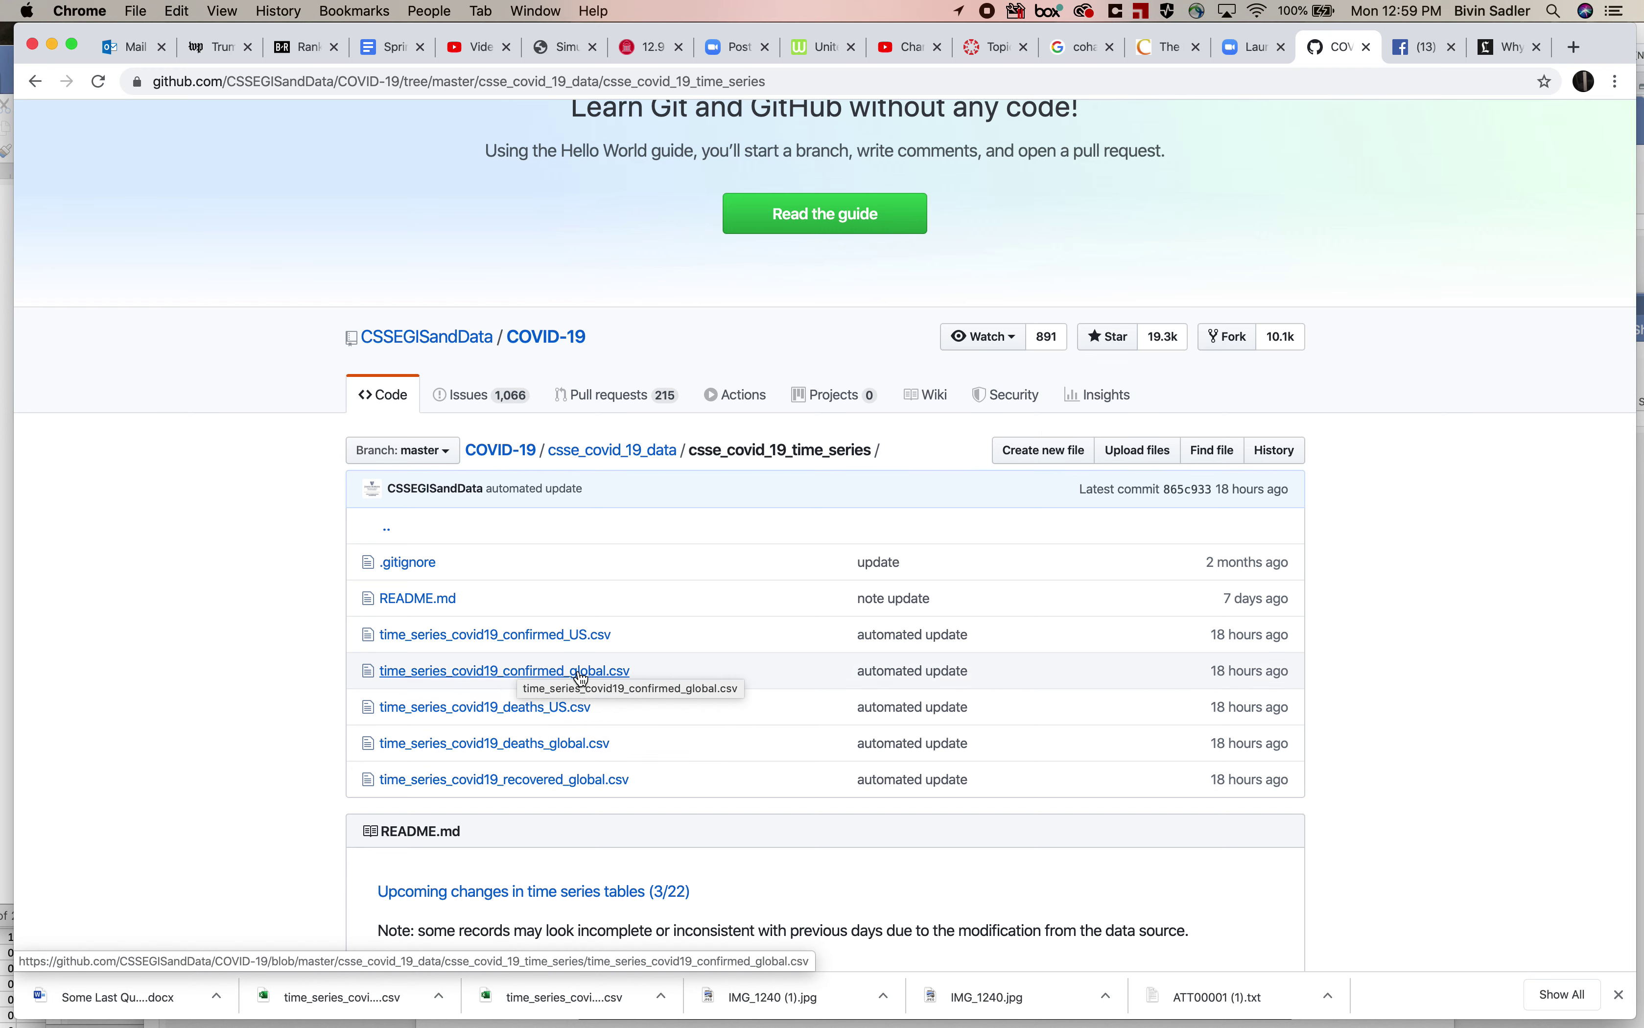
- Open time_series_covid19_confirmed_global.csv and examine the most recent confirmed case counts in the US row
{"action": "left_click", "coordinate": [528, 679]}
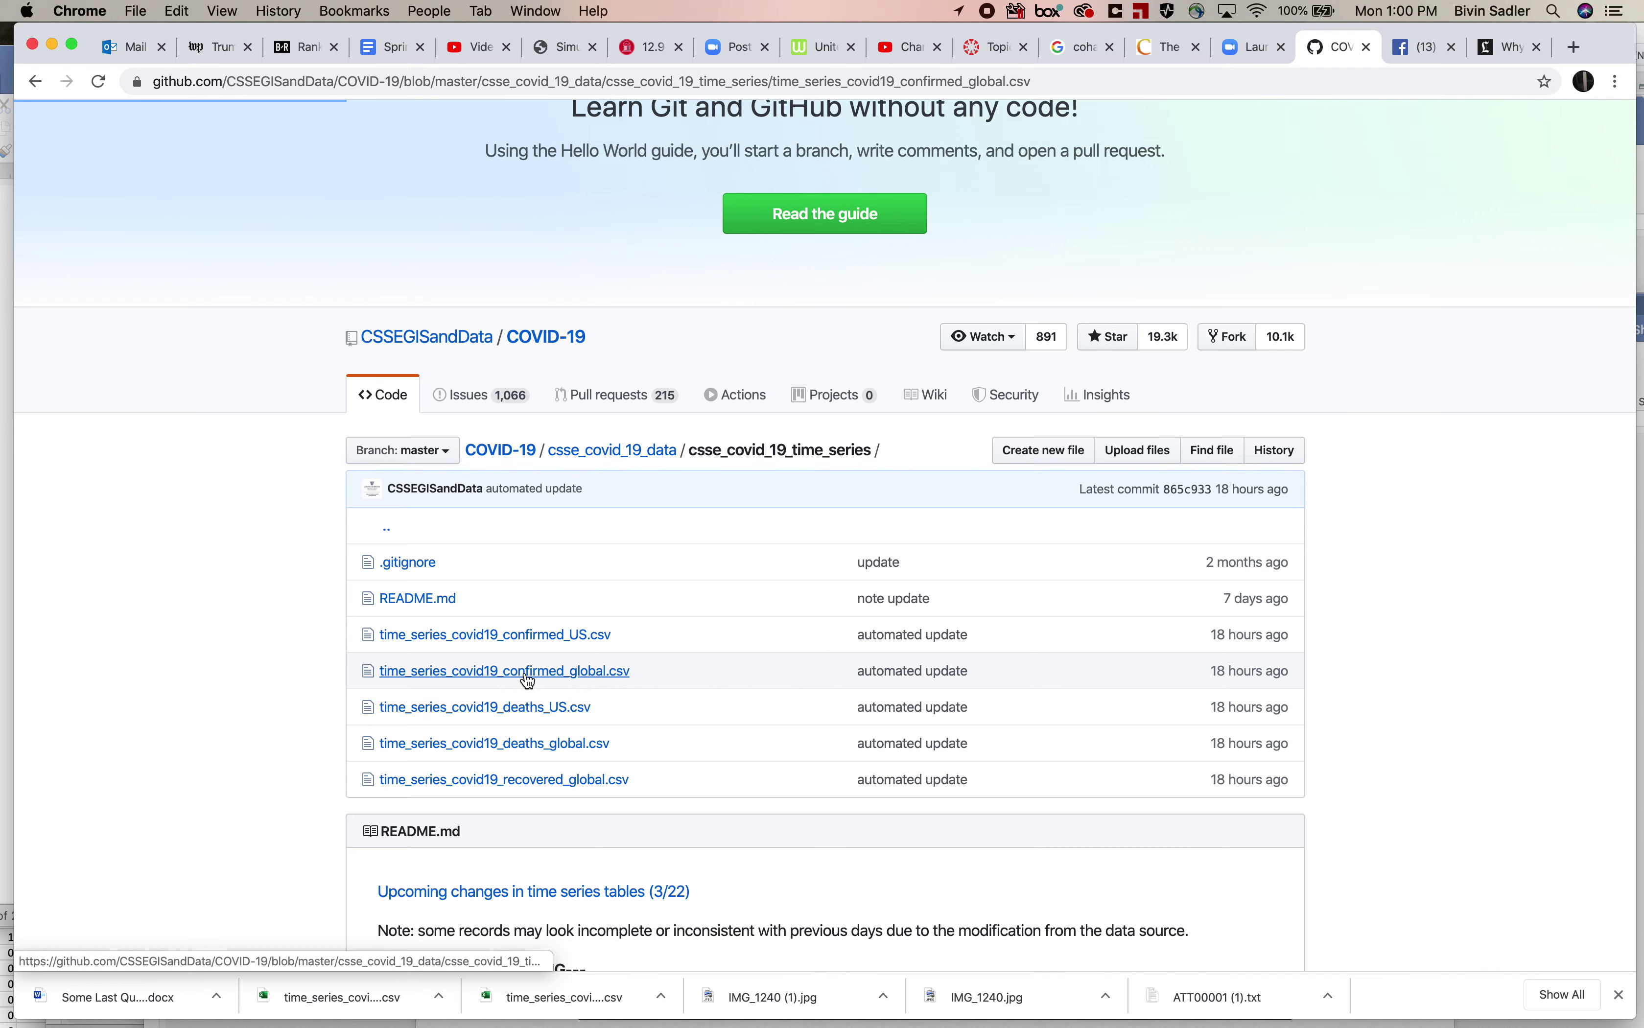
{"action": "scroll", "coordinate": [621, 737], "scroll_direction": "down", "scroll_amount": 5}
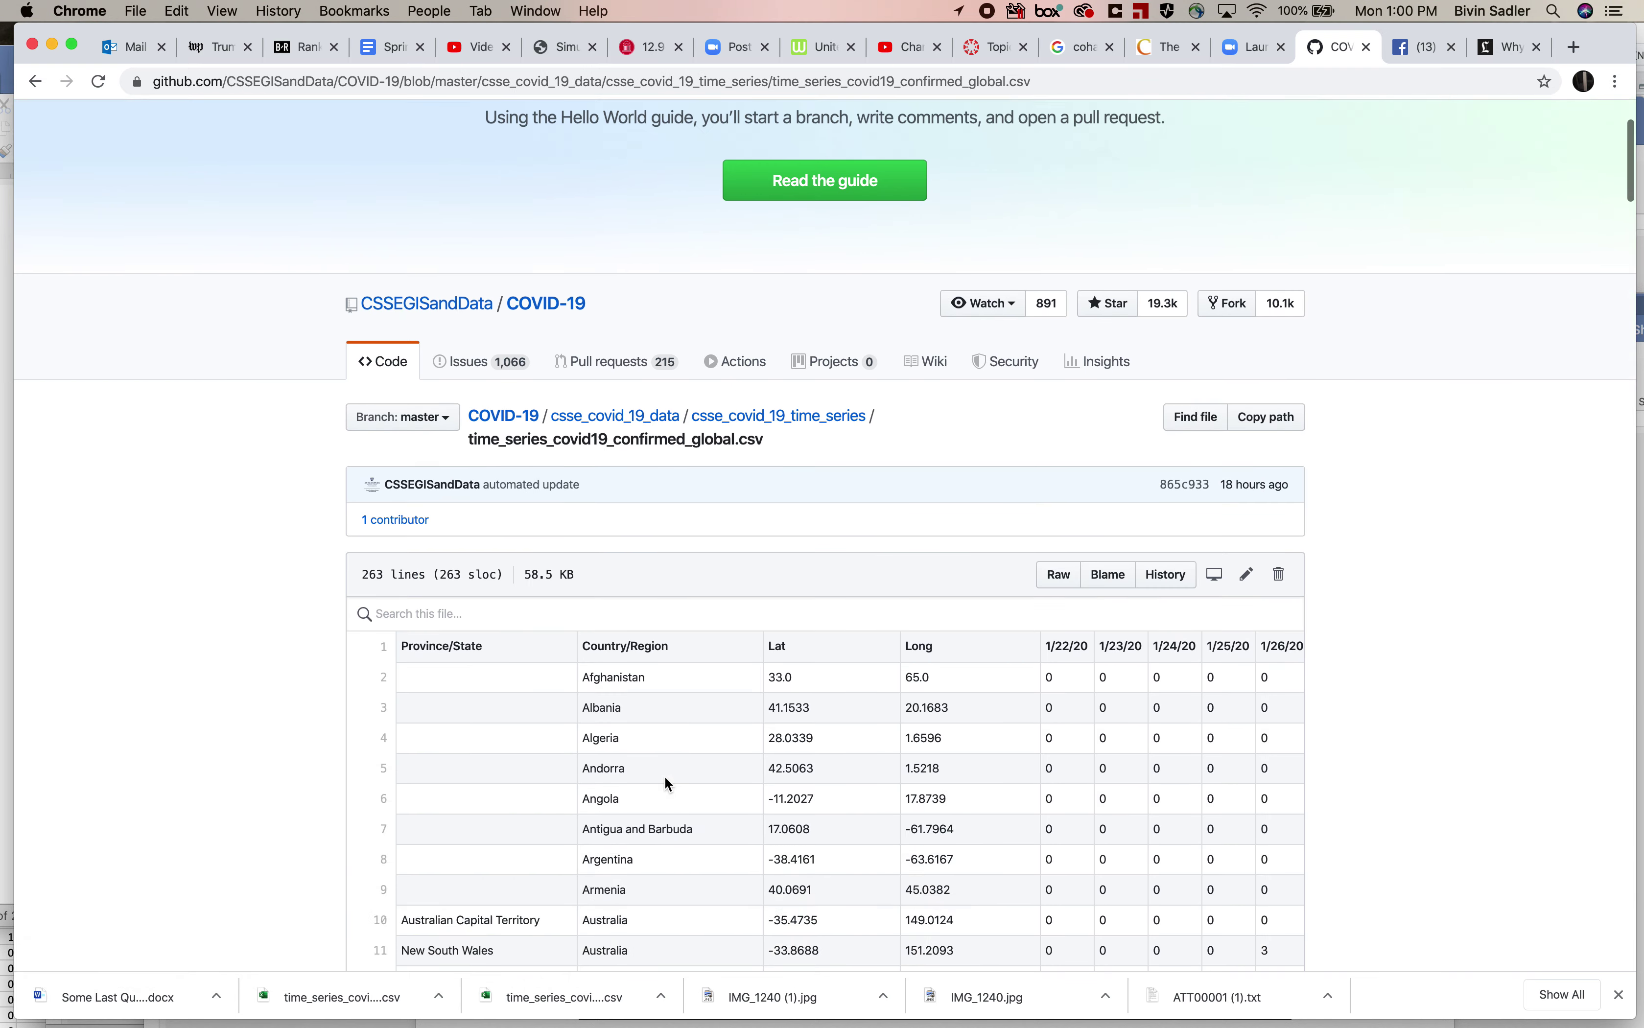
{"action": "scroll", "coordinate": [665, 778], "scroll_direction": "down", "scroll_amount": 4}
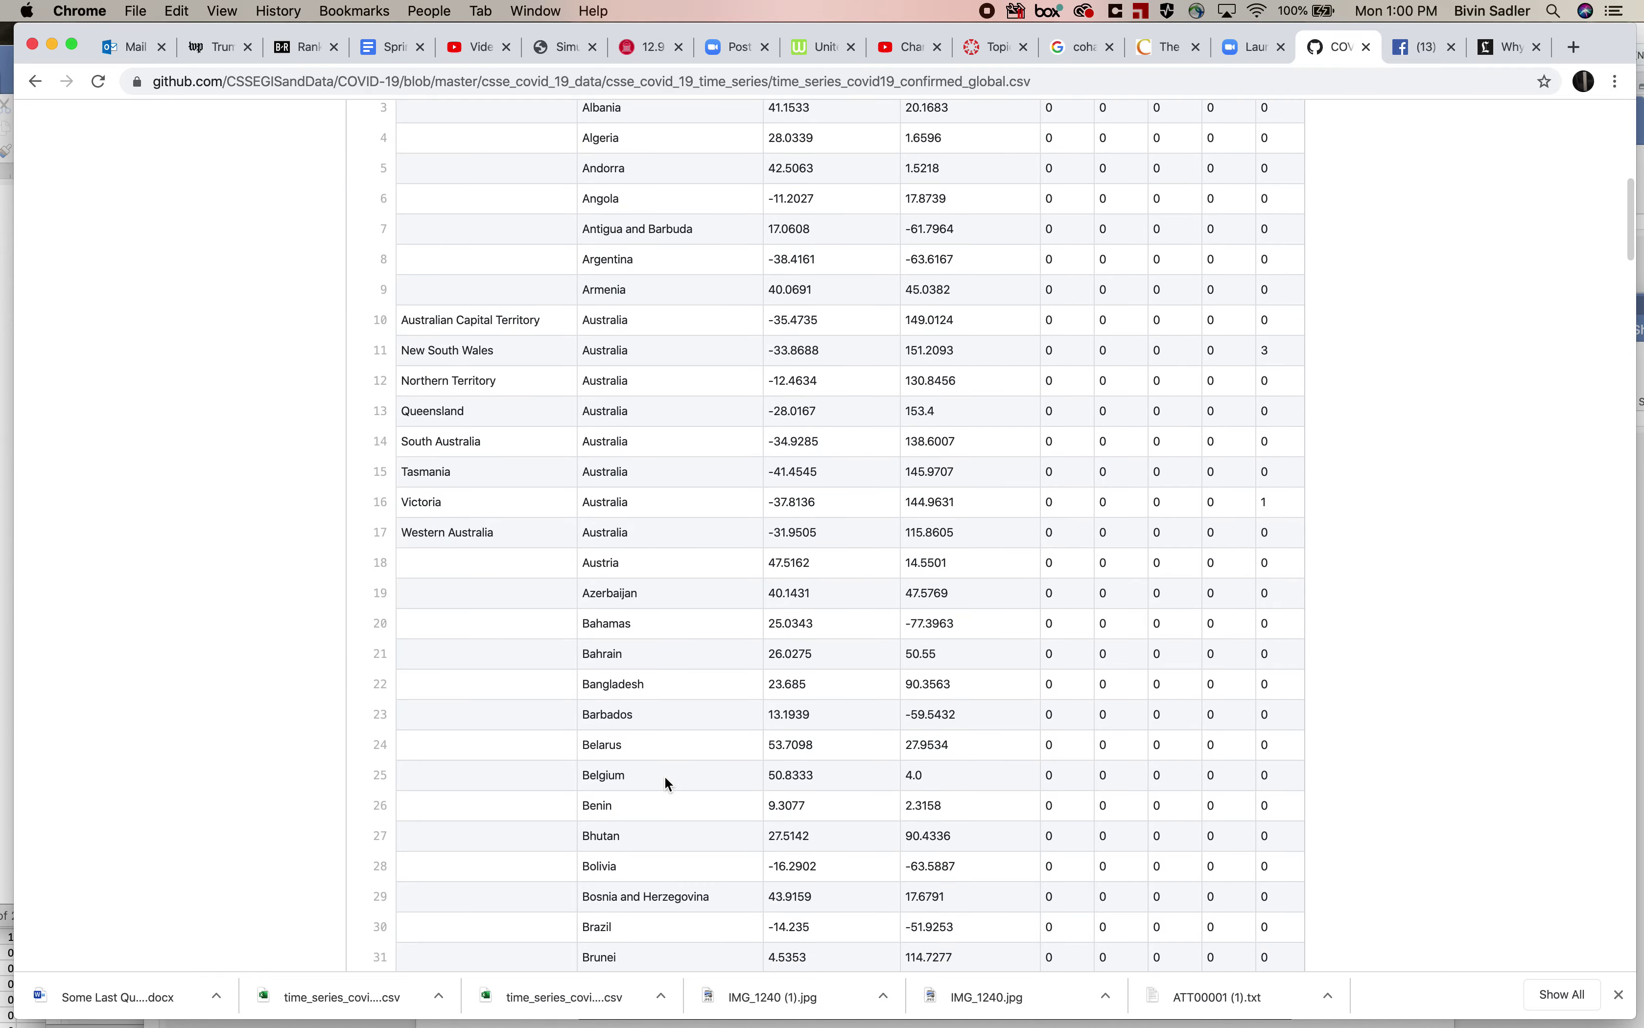
{"action": "scroll", "coordinate": [665, 778], "scroll_direction": "down", "scroll_amount": 20}
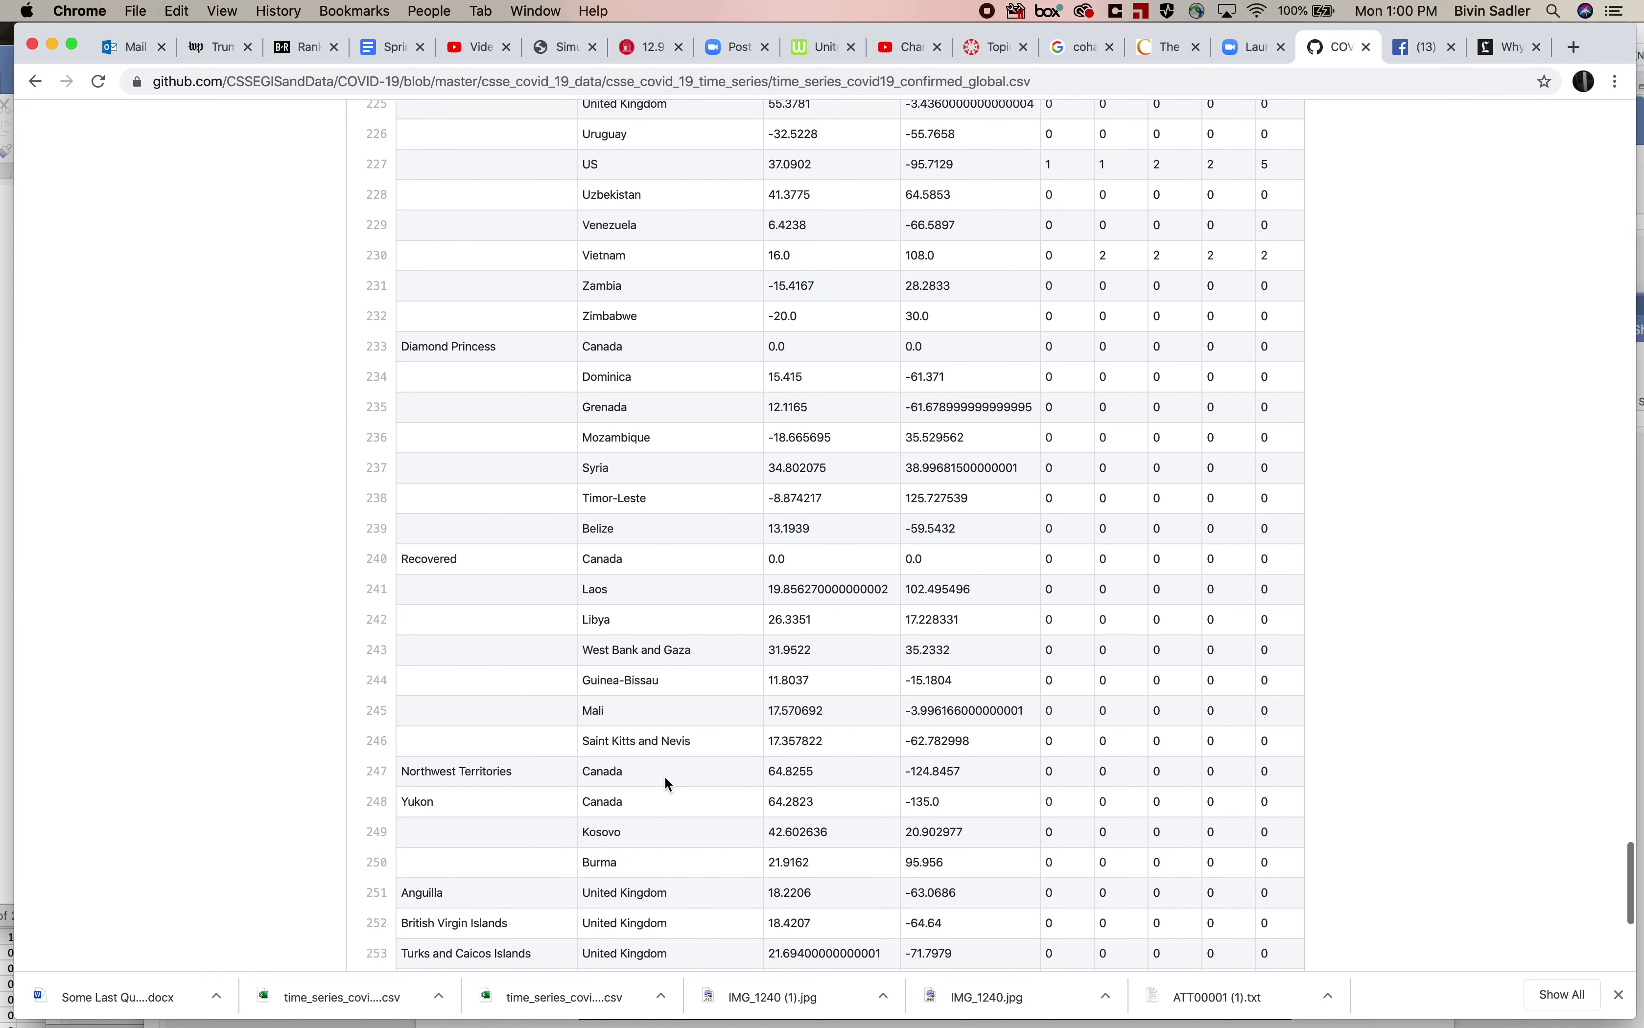
{"action": "scroll", "coordinate": [665, 785], "scroll_direction": "down", "scroll_amount": 5}
{"action": "scroll", "coordinate": [664, 785], "scroll_direction": "up", "scroll_amount": 20}
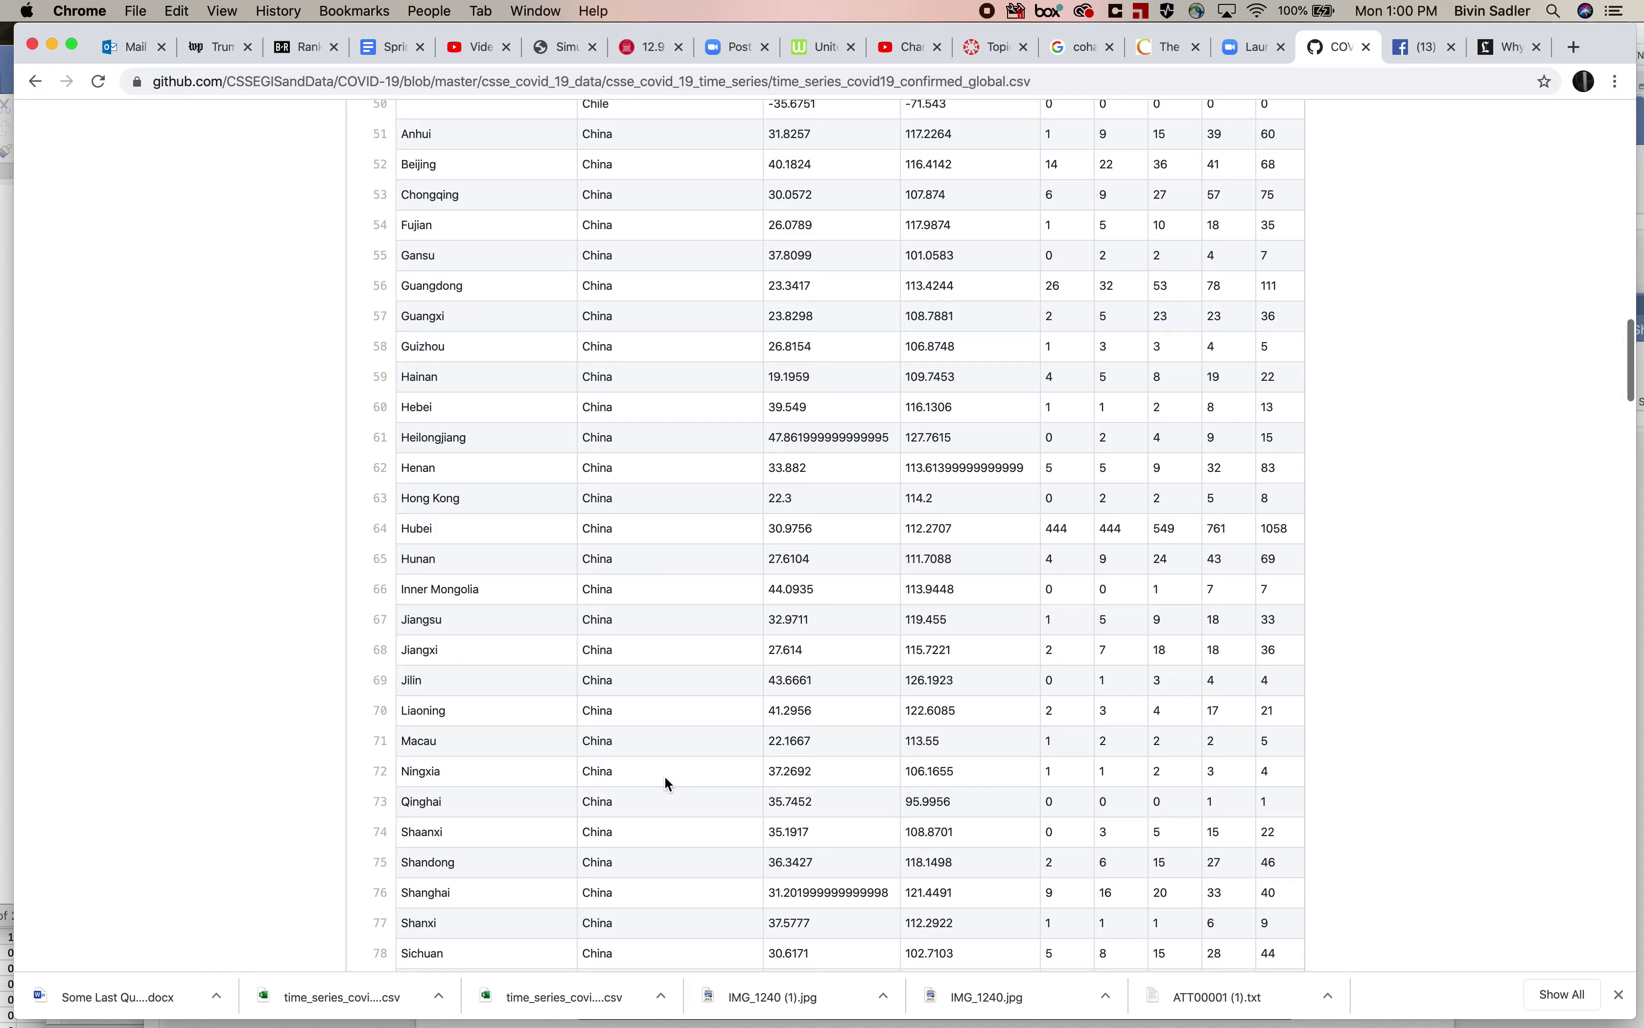
{"action": "scroll", "coordinate": [677, 694], "scroll_direction": "down", "scroll_amount": 15}
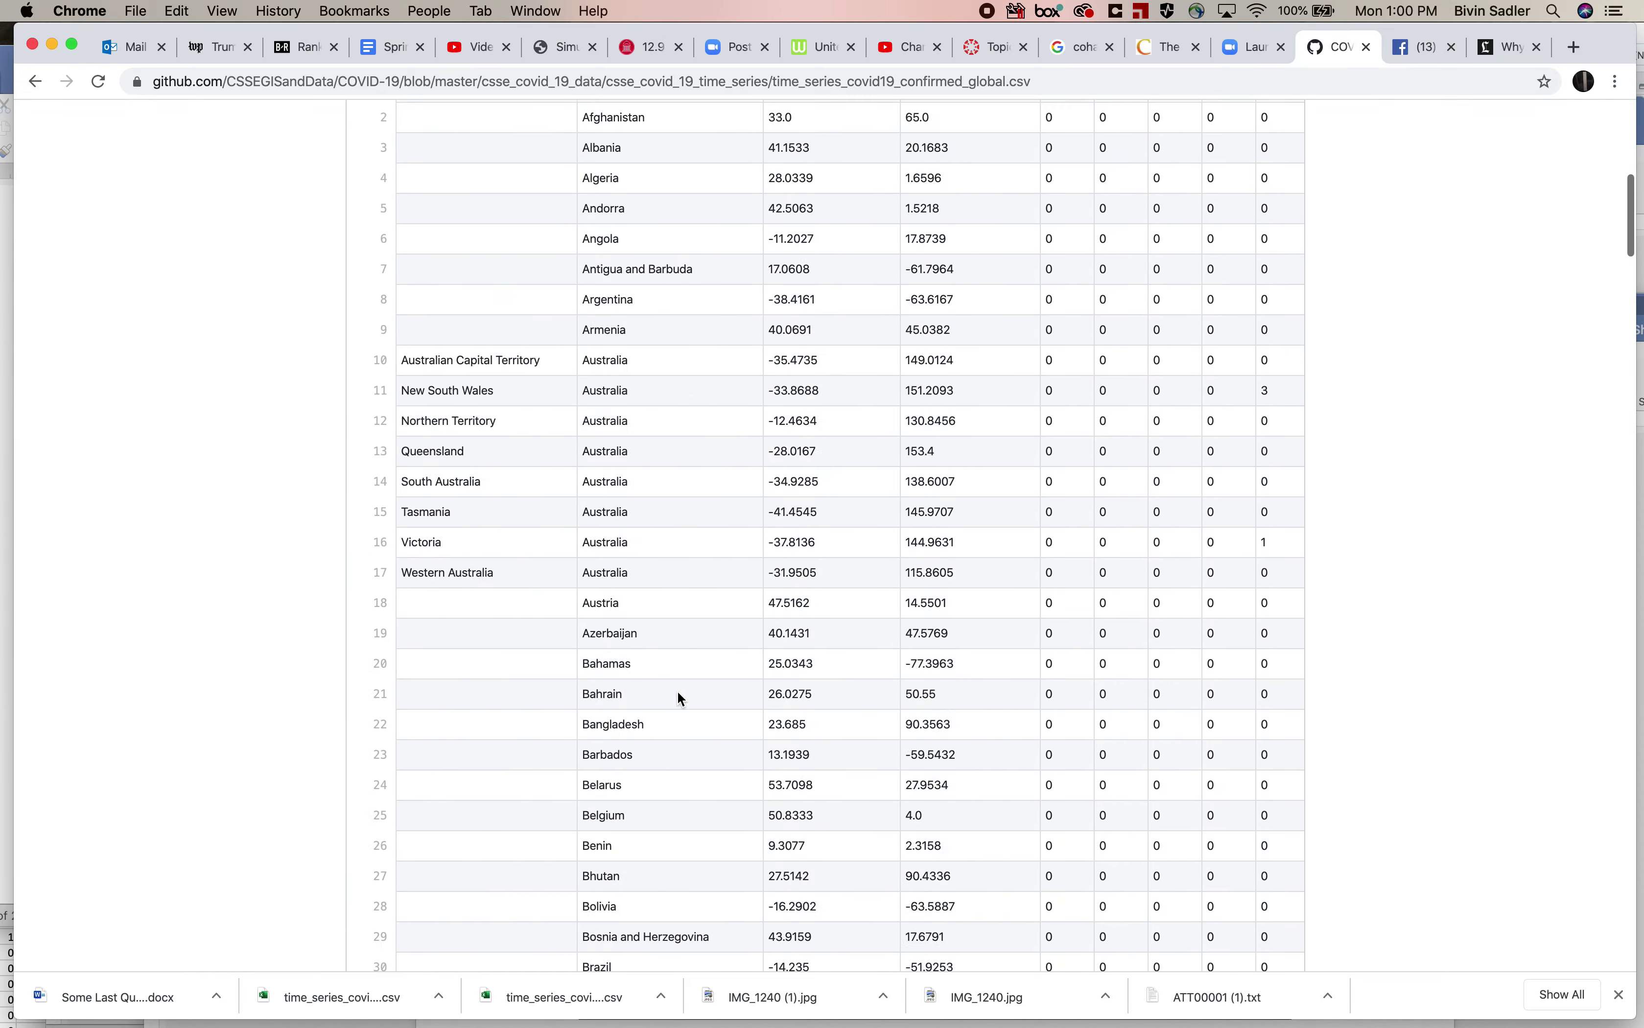
{"action": "scroll", "coordinate": [679, 692], "scroll_direction": "down", "scroll_amount": 20}
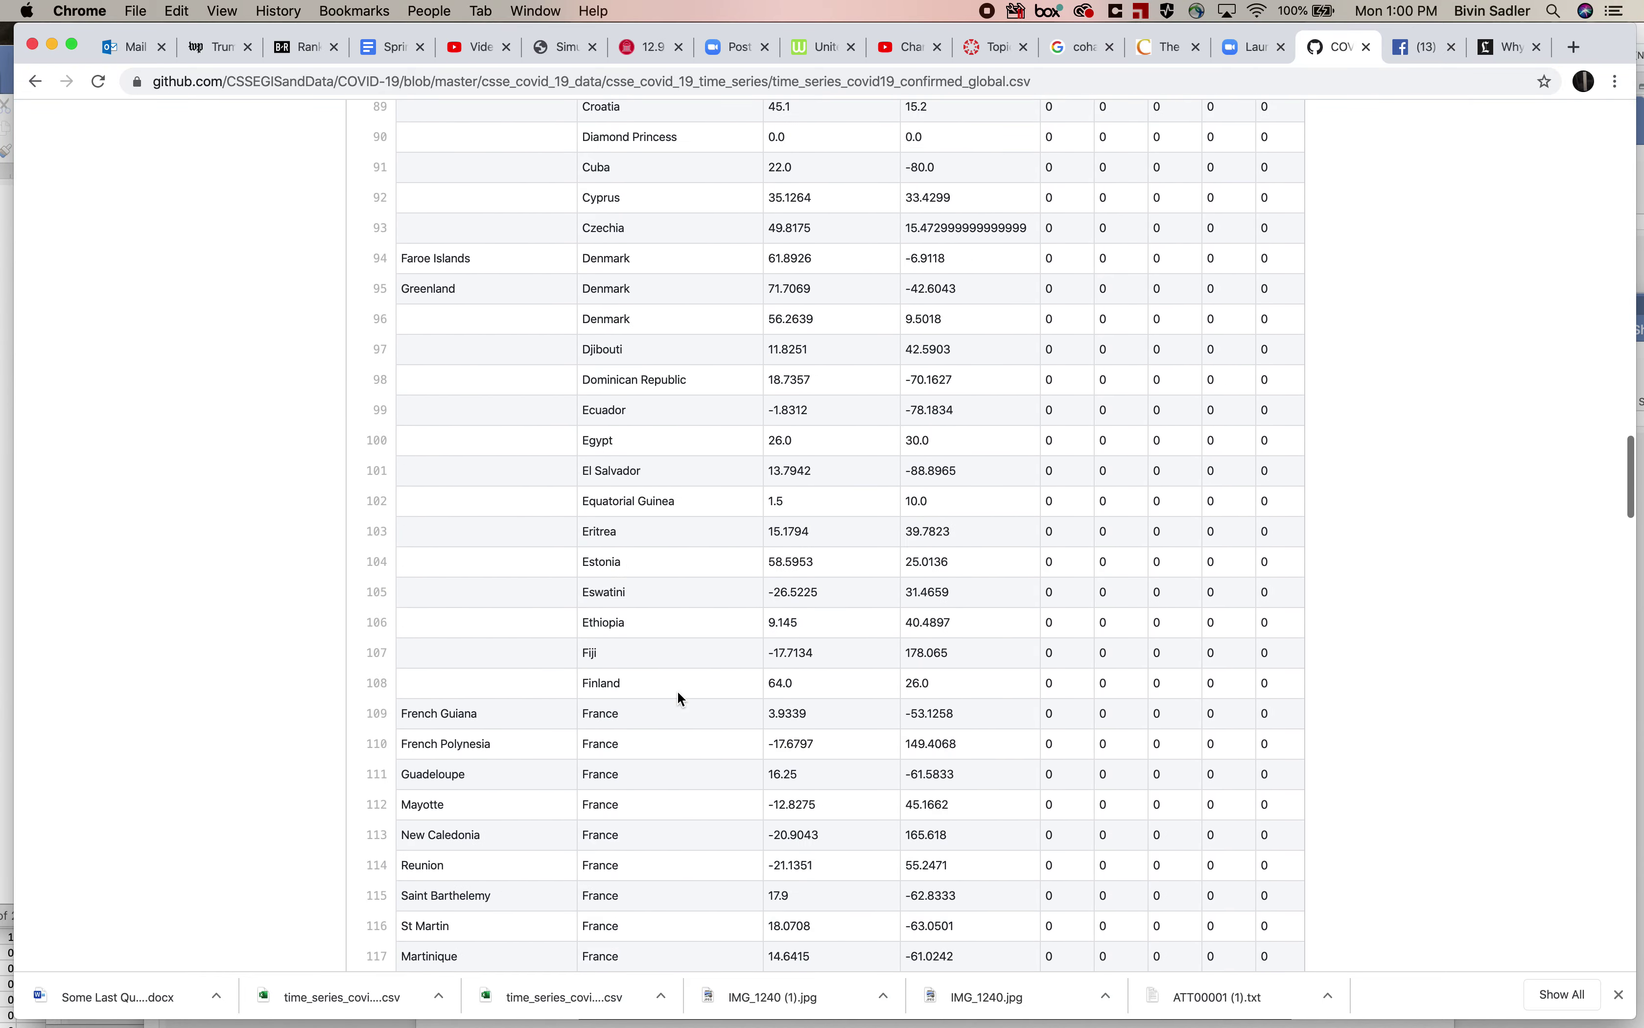
{"action": "scroll", "coordinate": [677, 696], "scroll_direction": "down", "scroll_amount": 20}
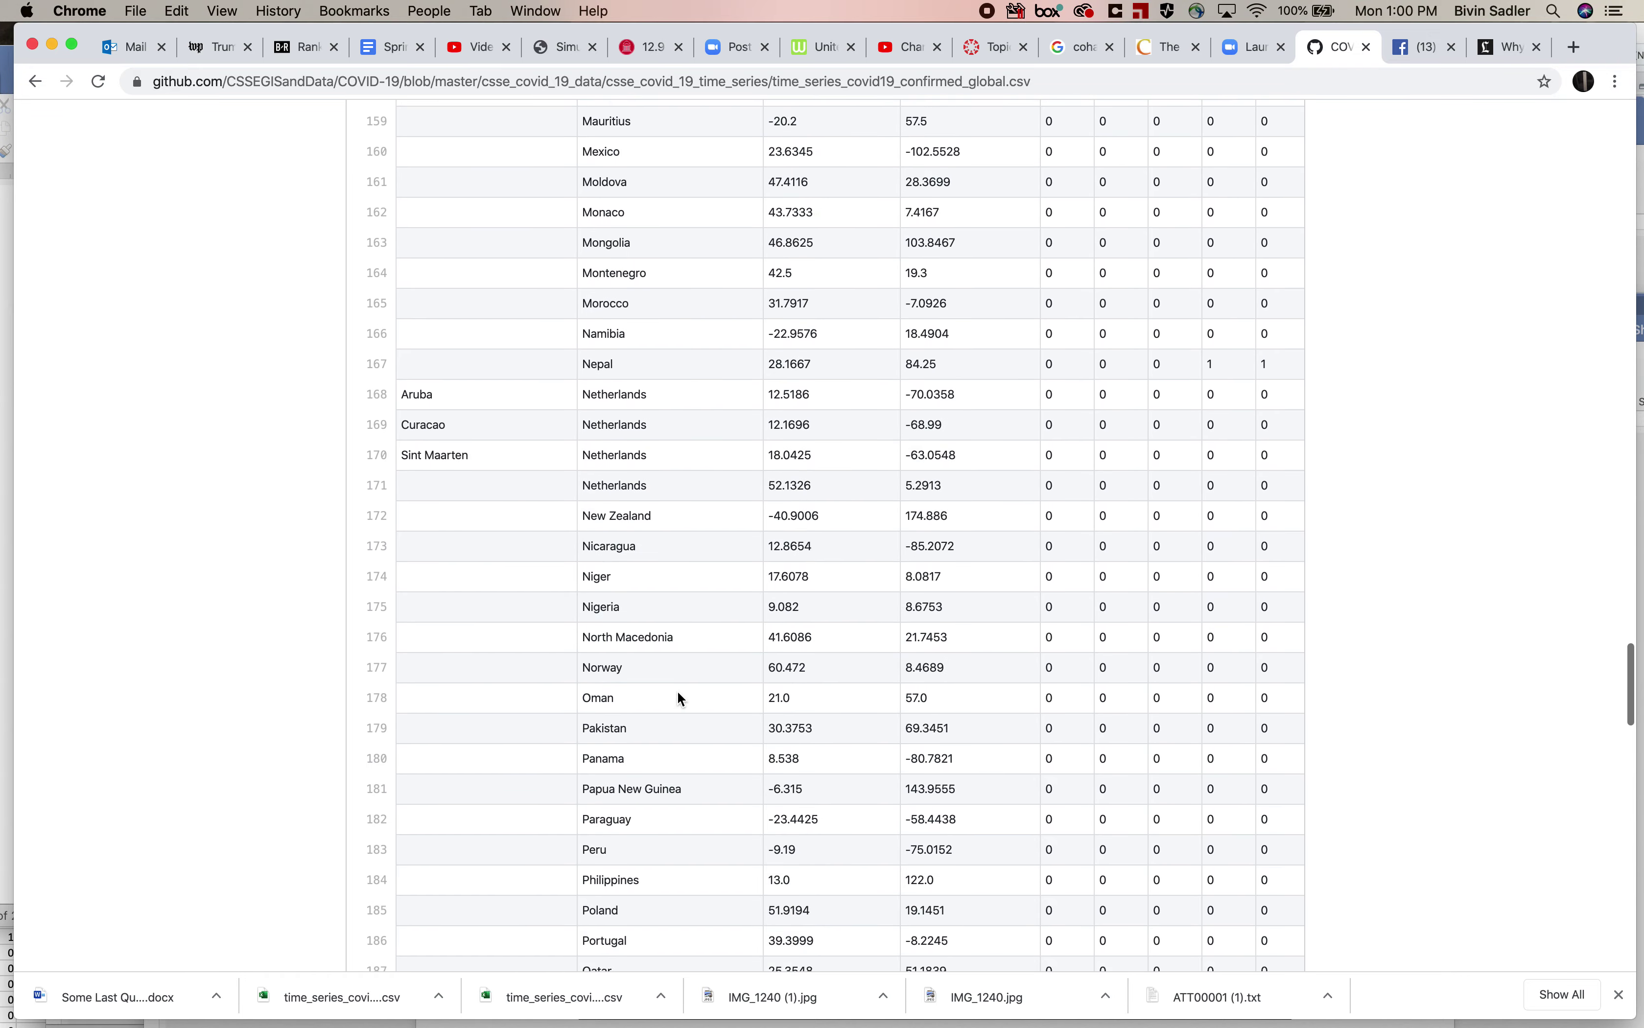
{"action": "scroll", "coordinate": [678, 693], "scroll_direction": "down", "scroll_amount": 13}
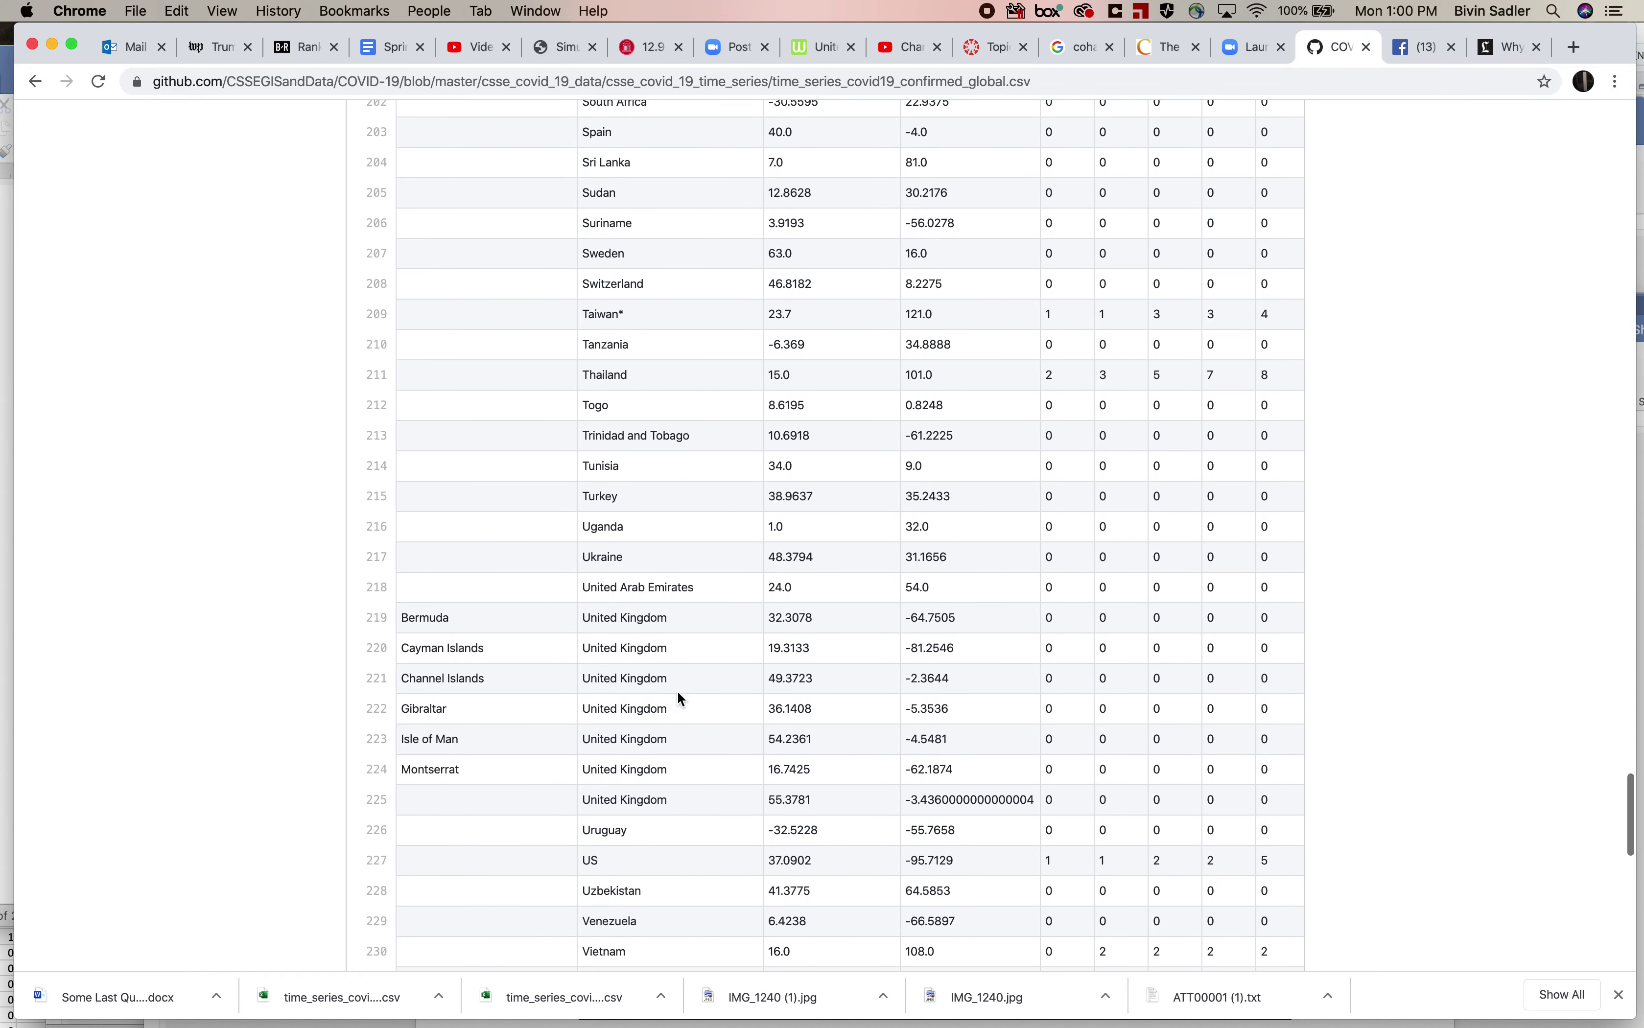
{"action": "scroll", "coordinate": [649, 843], "scroll_direction": "down", "scroll_amount": 3}
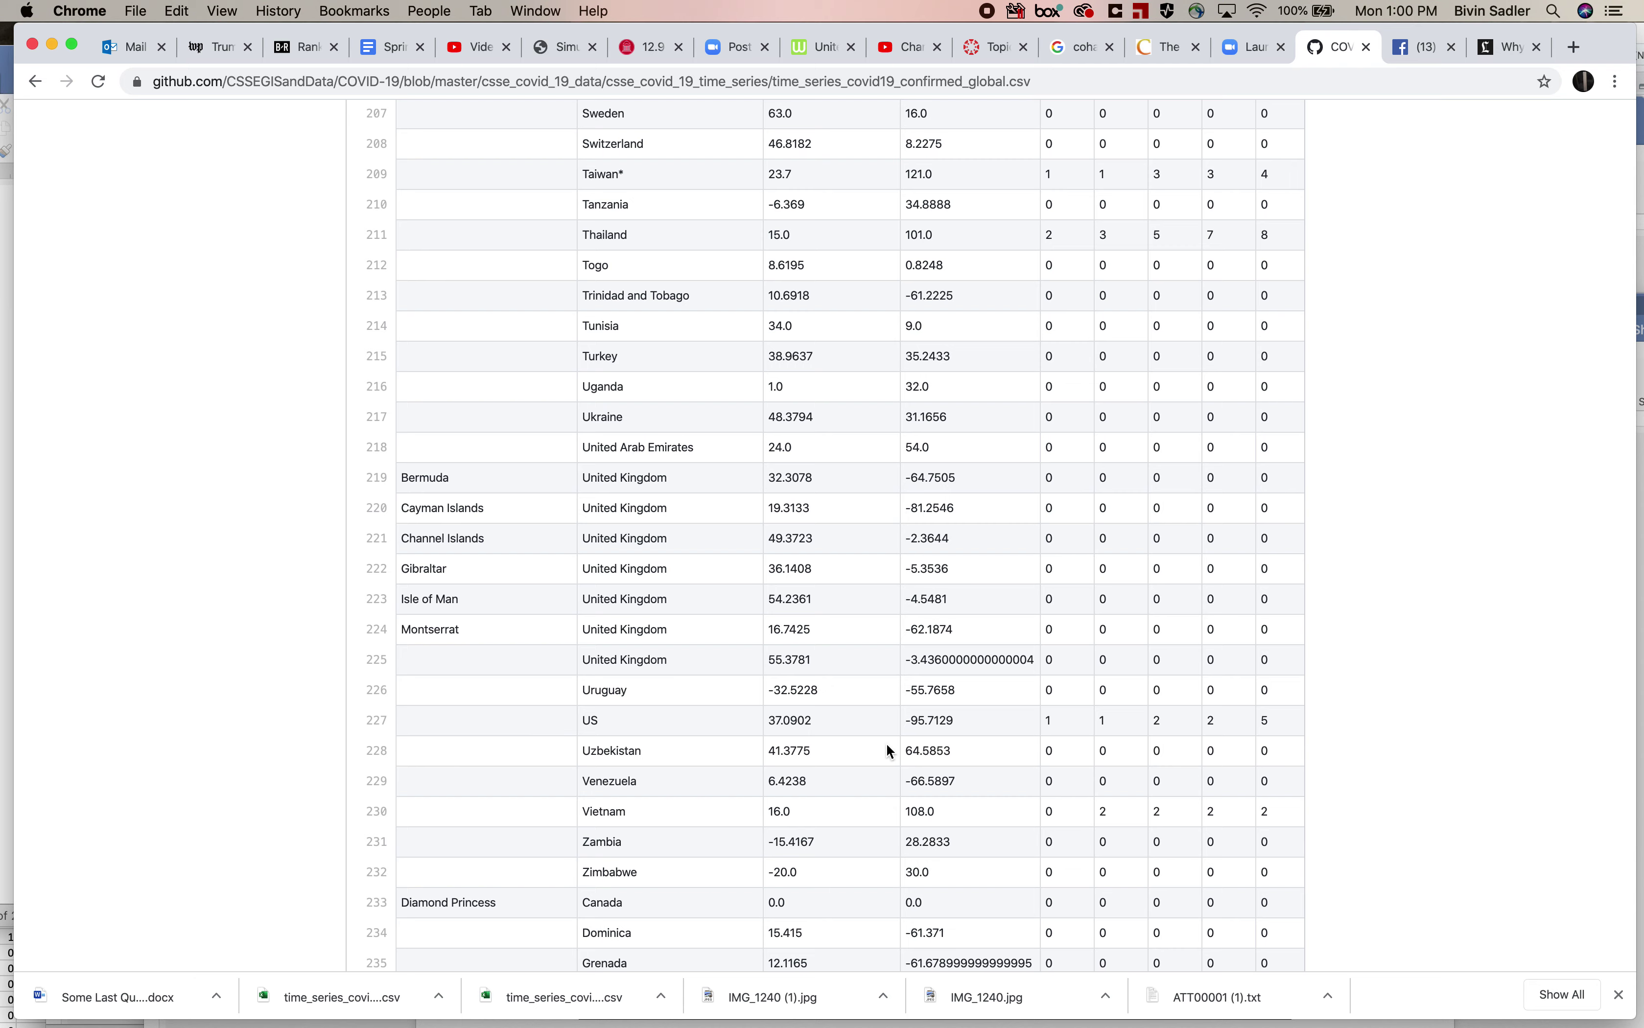
{"action": "scroll", "coordinate": [1105, 712], "scroll_direction": "right", "scroll_amount": 20}
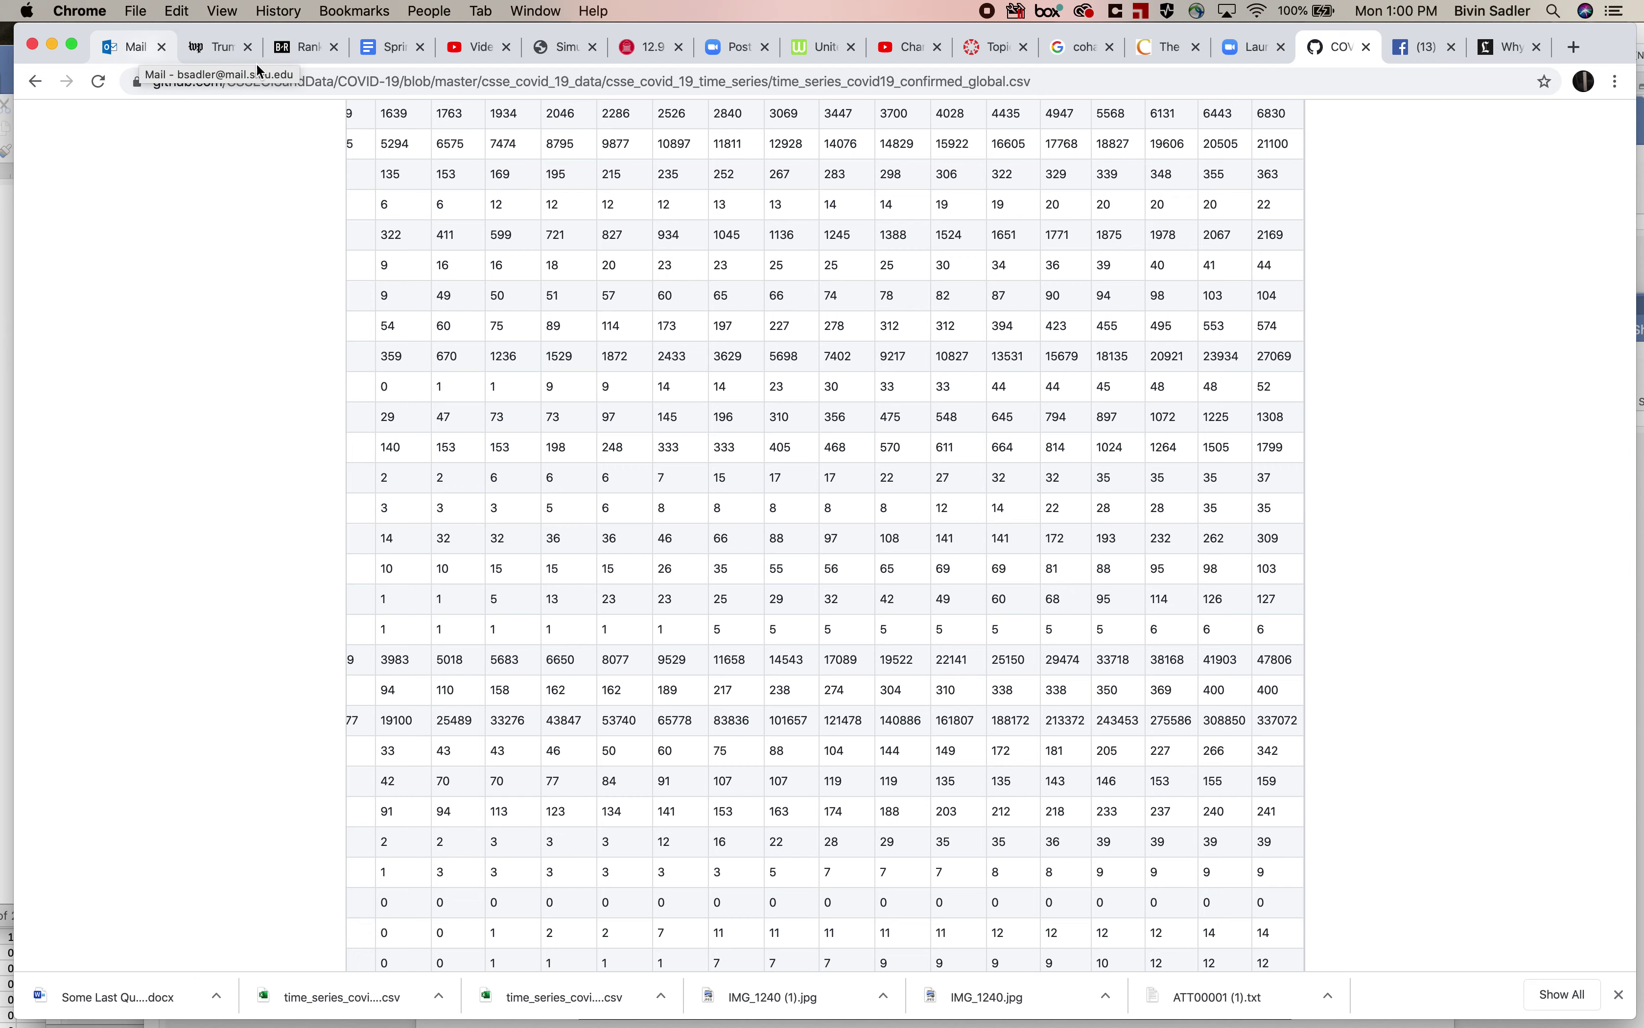
- Switch past the Breakout 2 slide to Excel and review the proportion calculator workbook with its fatality rate charts
{"action": "key", "text": "ctrl+Right"}
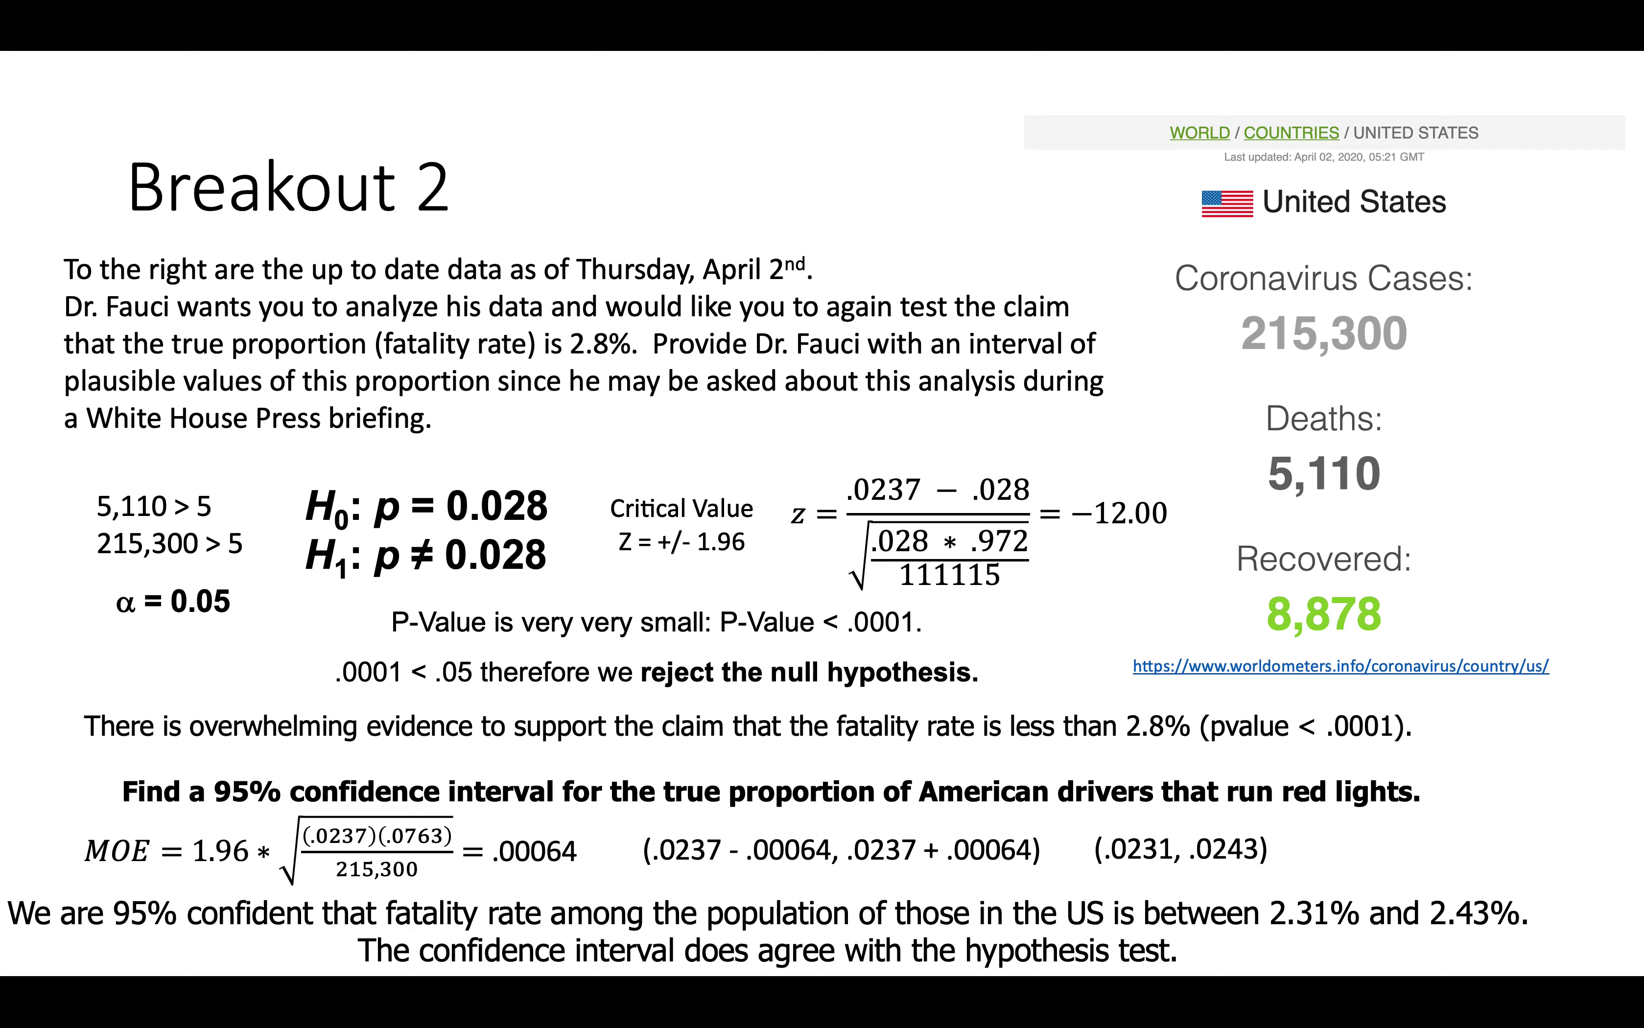
{"action": "key", "text": "ctrl+Right"}
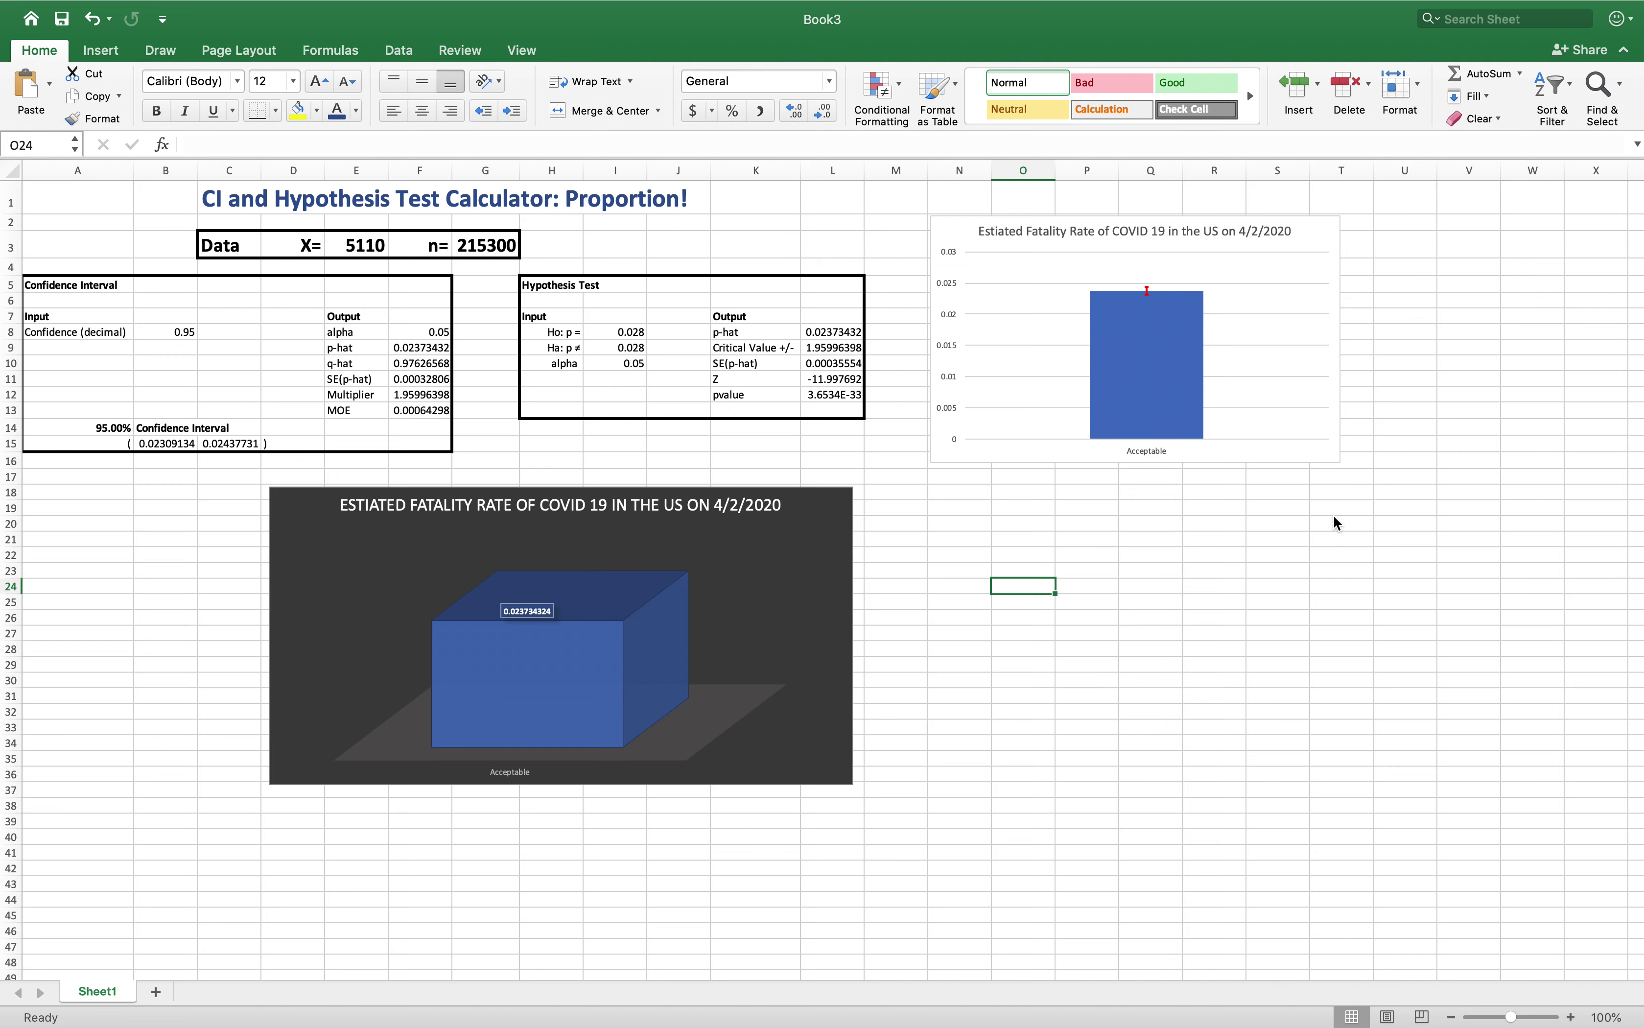
{"action": "key", "text": "ctrl+Right"}
{"action": "key", "text": "ctrl+Left"}
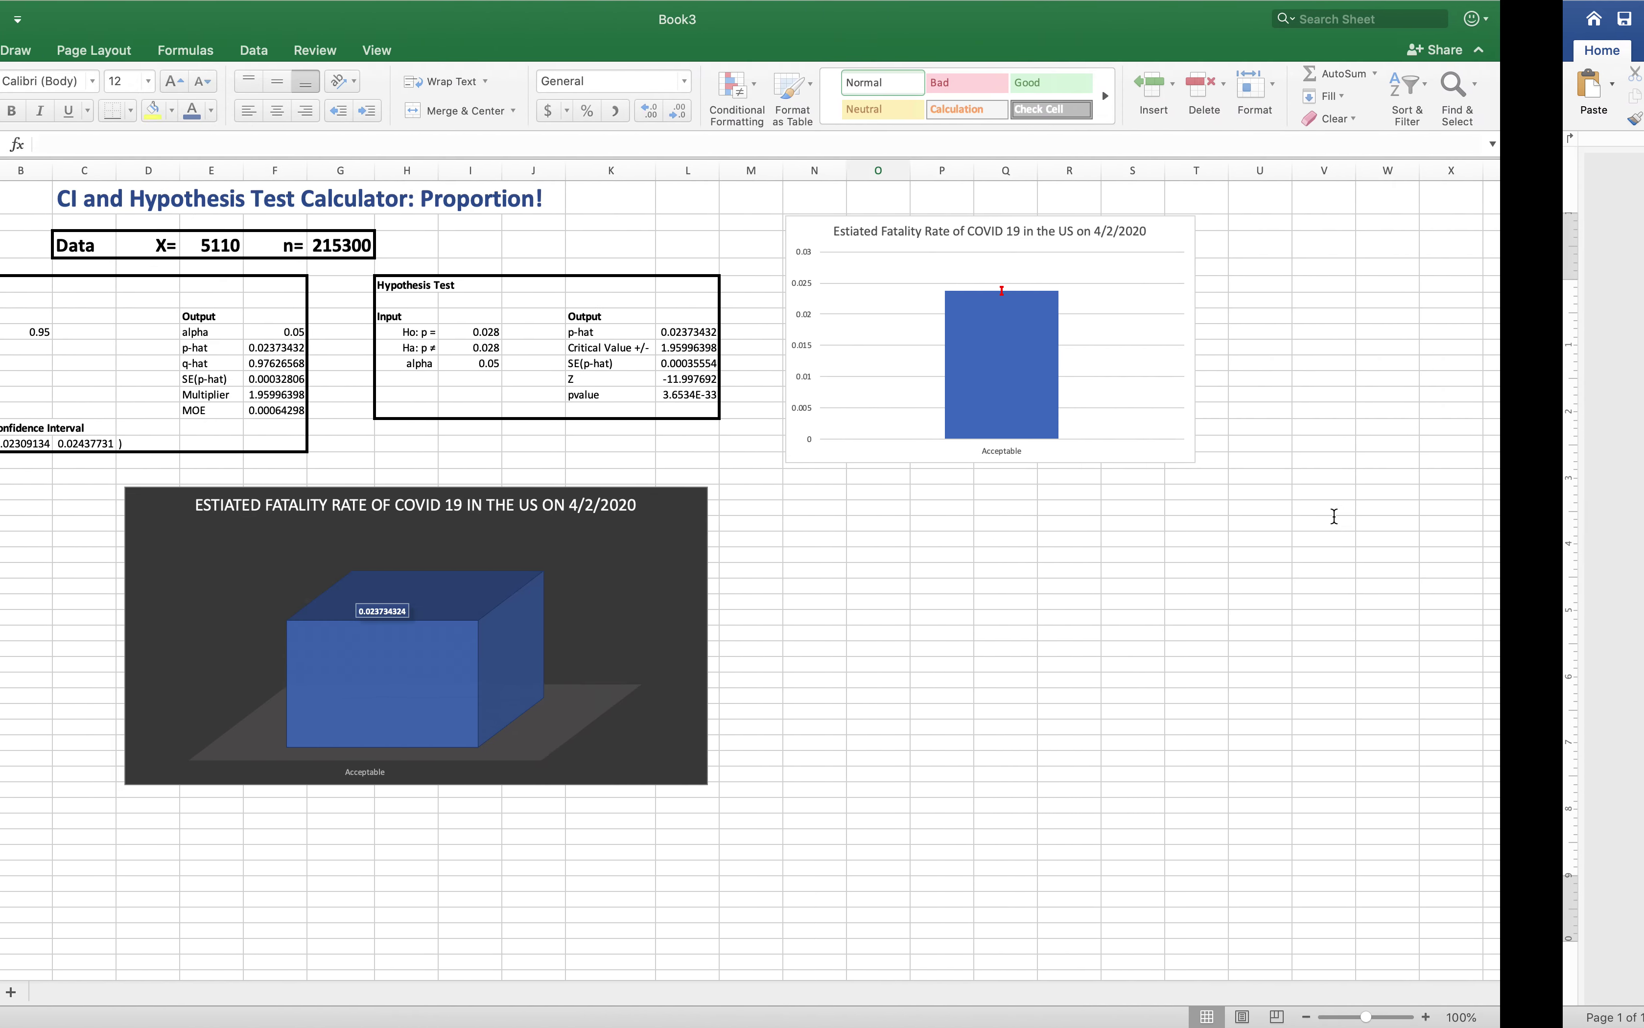